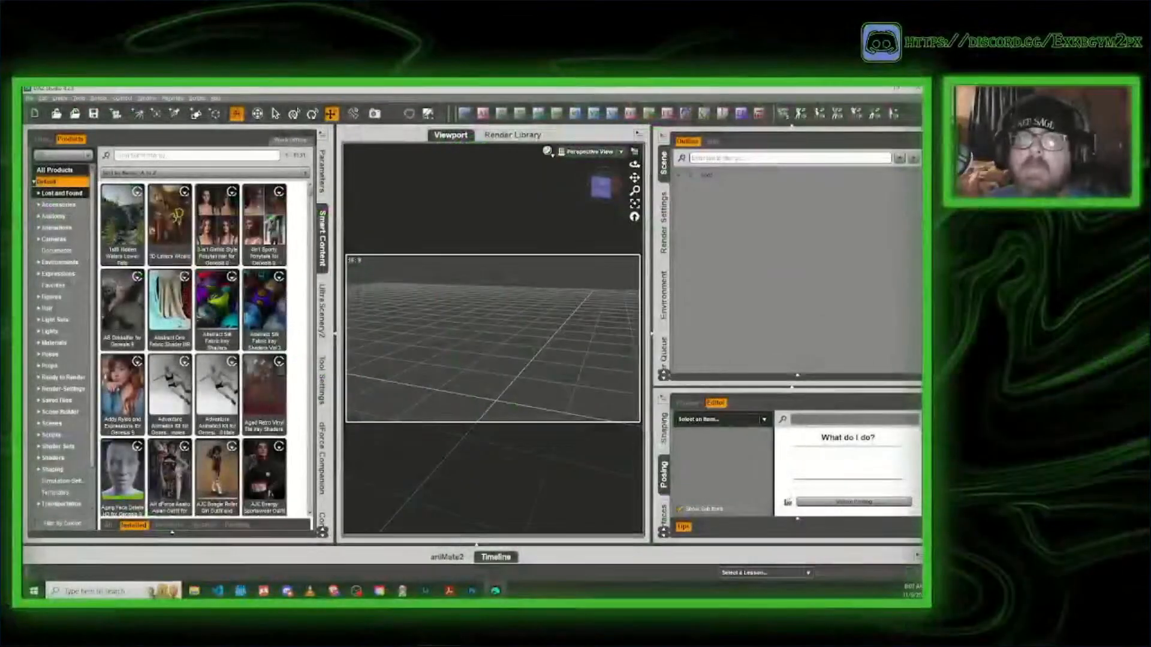
Step: Find the Wasteland Area product among the installed environments and load its Wasteland Area scene
scroll(59, 354, "down", 2)
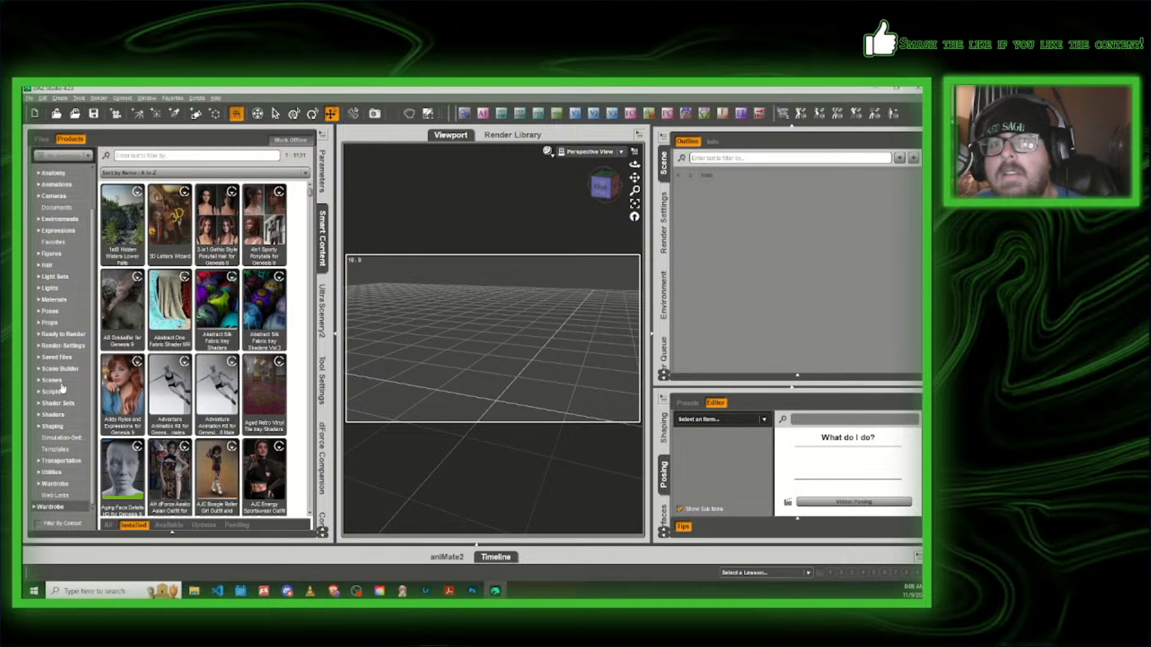
left_click(60, 220)
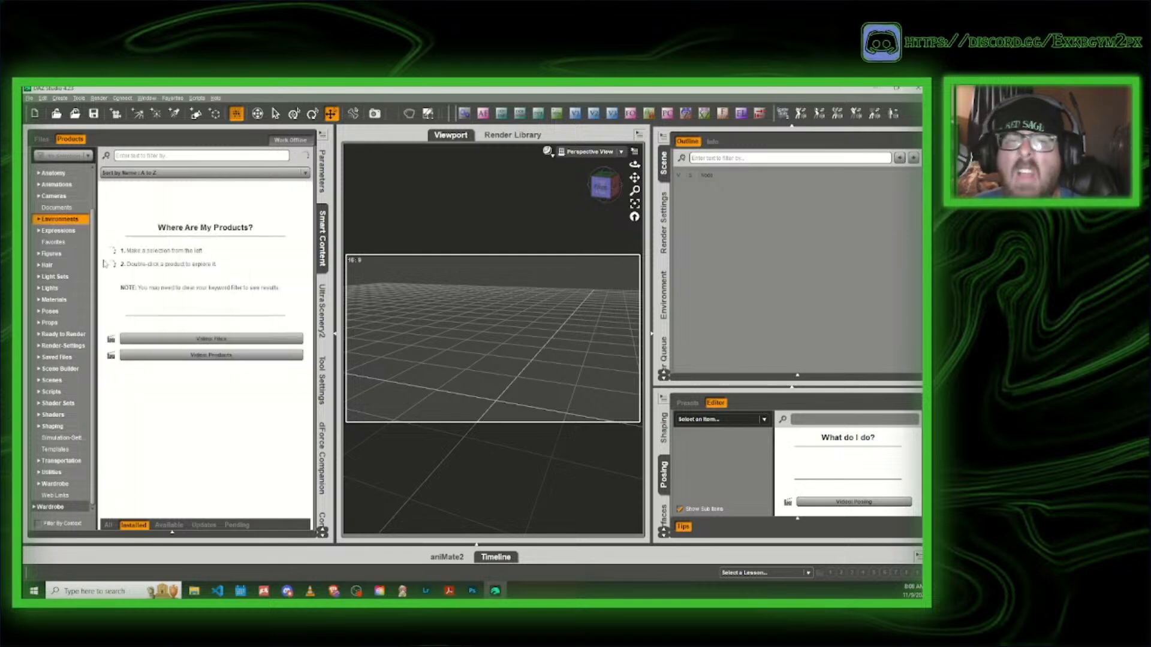
scroll(219, 346, "down", 10)
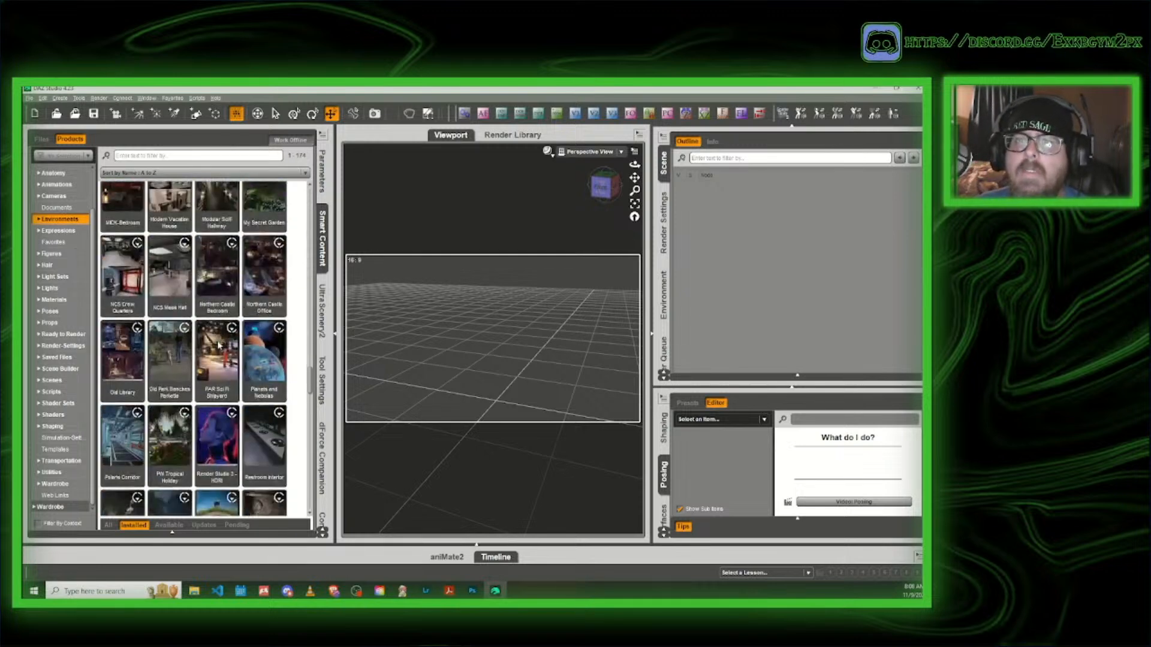
scroll(219, 345, "down", 10)
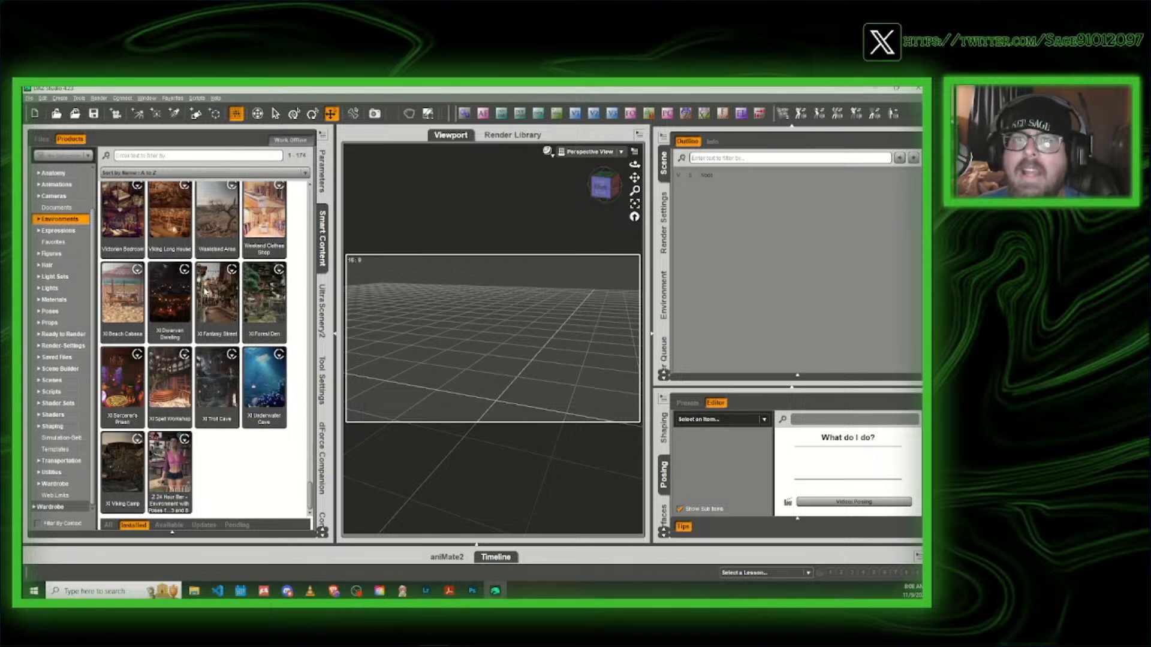
mouse_move(205, 292)
mouse_move(190, 353)
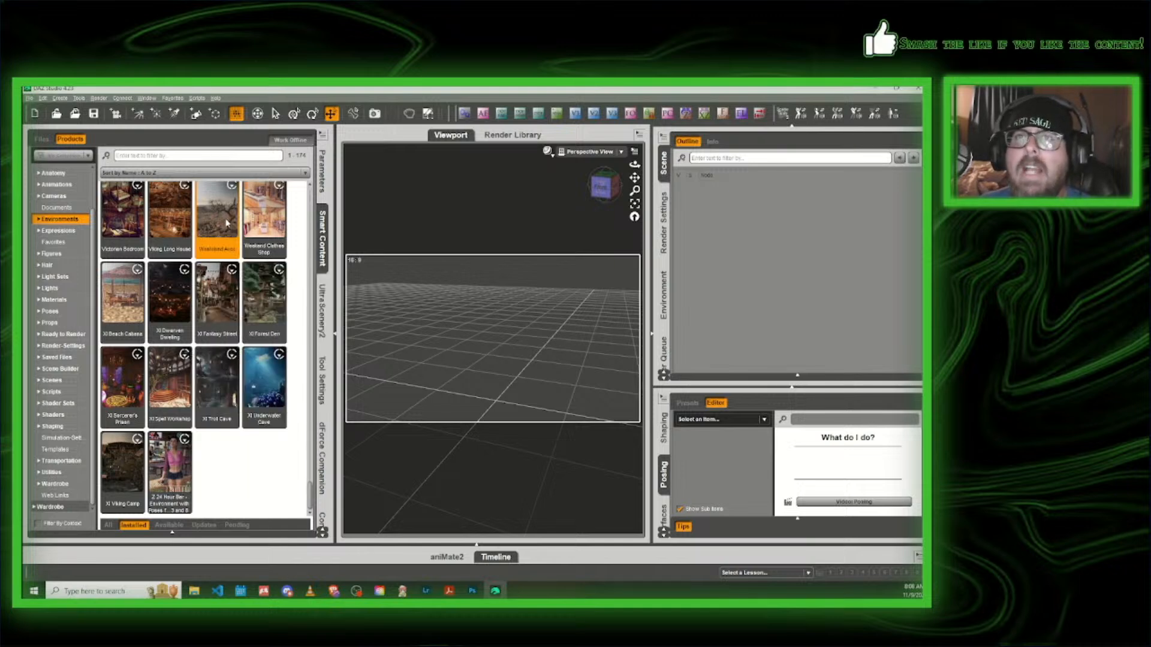
double_click(217, 213)
left_click(57, 261)
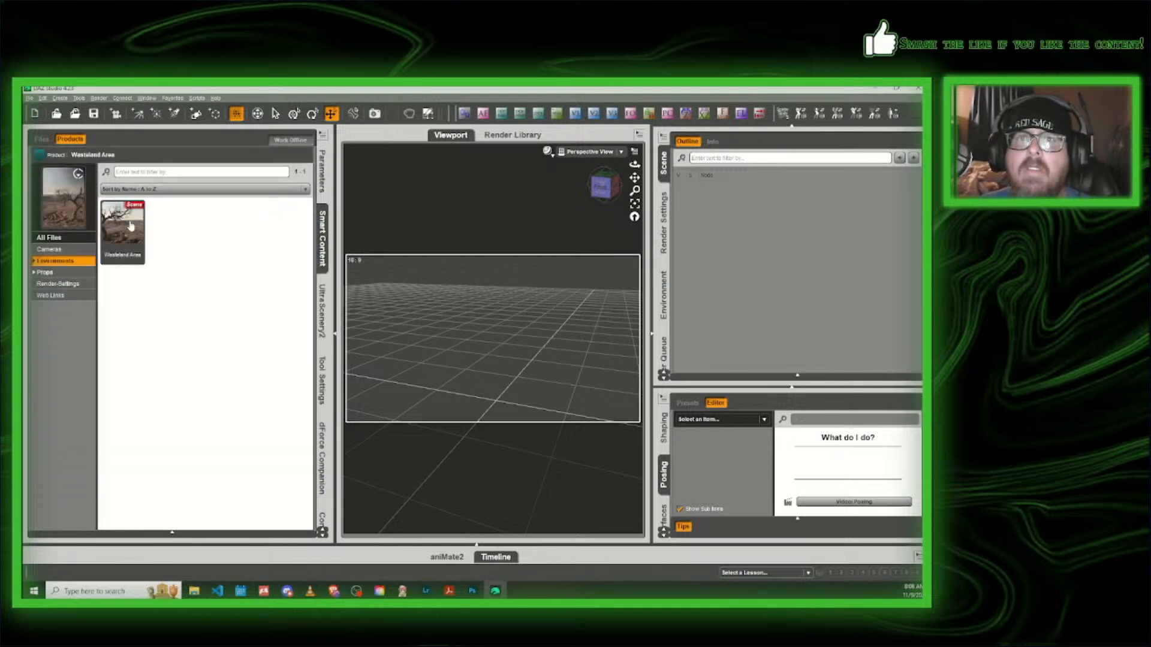
double_click(130, 225)
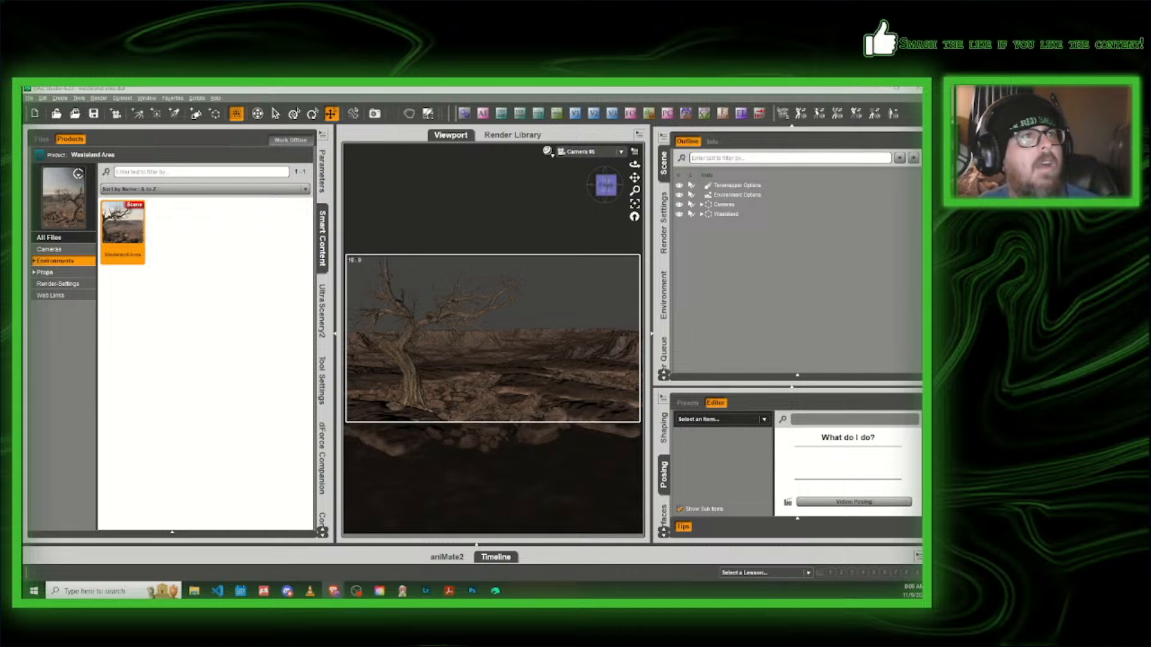
left_click_drag(22, 123, 442, 129)
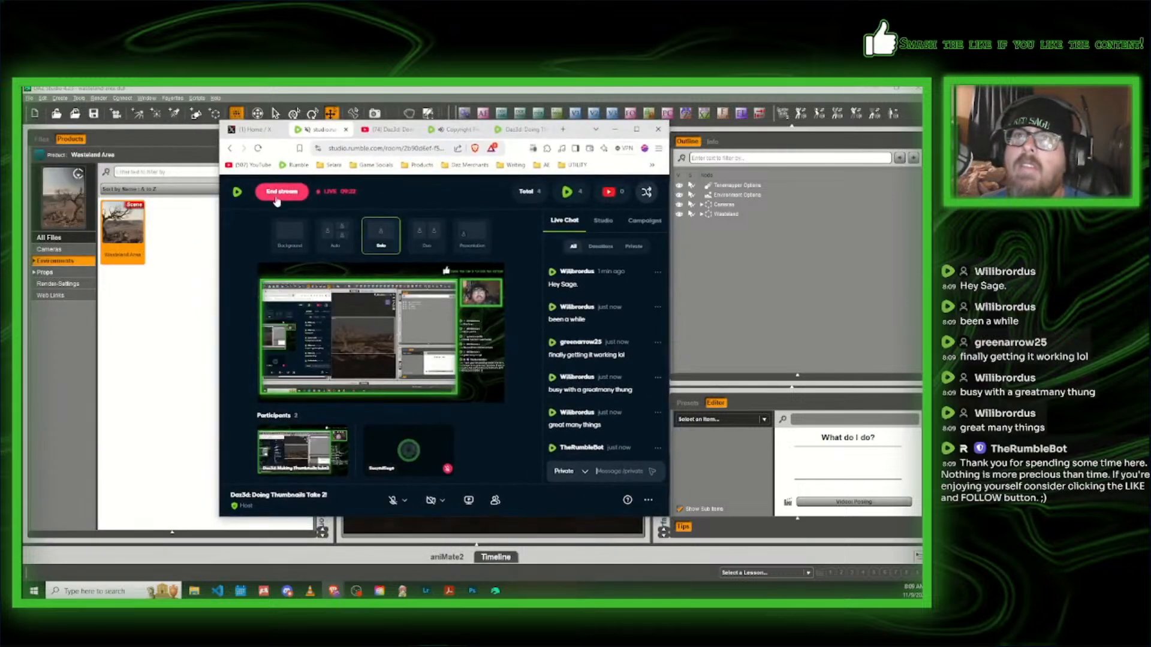
left_click_drag(585, 132, 22, 131)
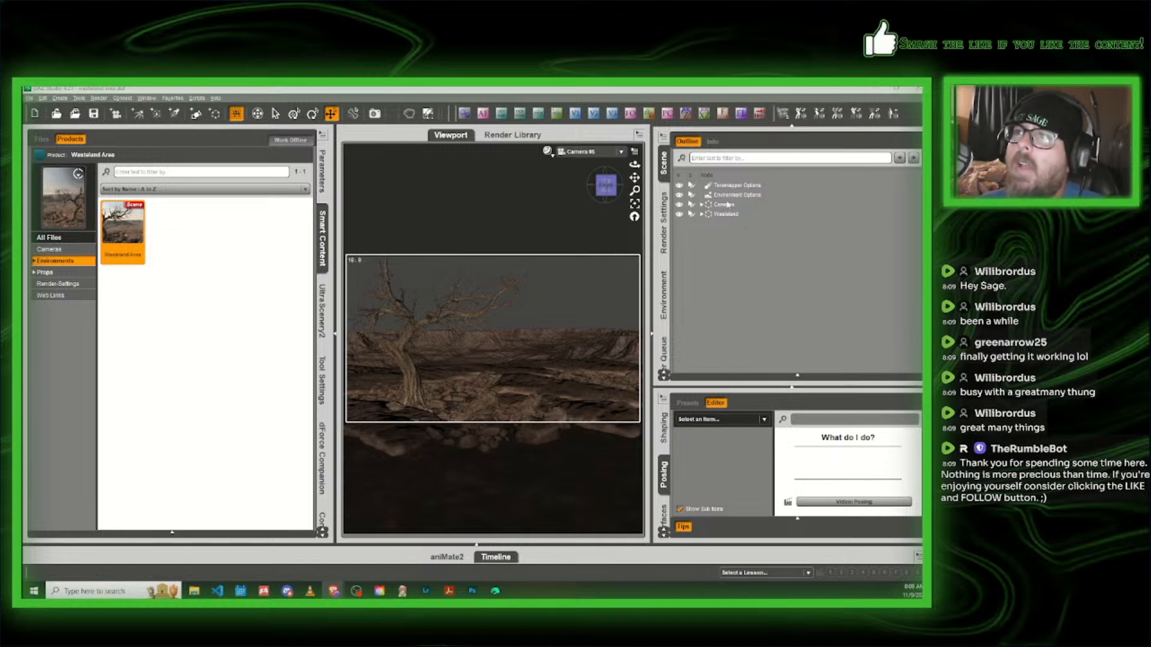
Step: Delete the Cameras group from the scene
left_click(724, 204)
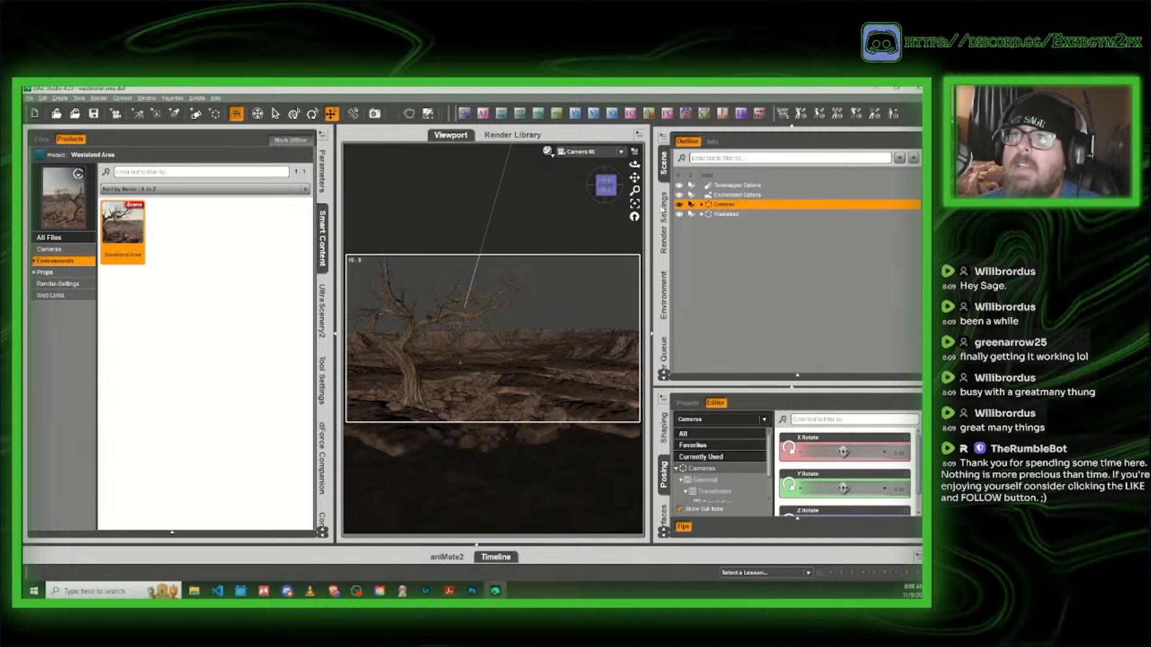
key("Delete")
Step: Set the render environment mode to Dome and Scene and turn Draw Dome off
left_click(665, 216)
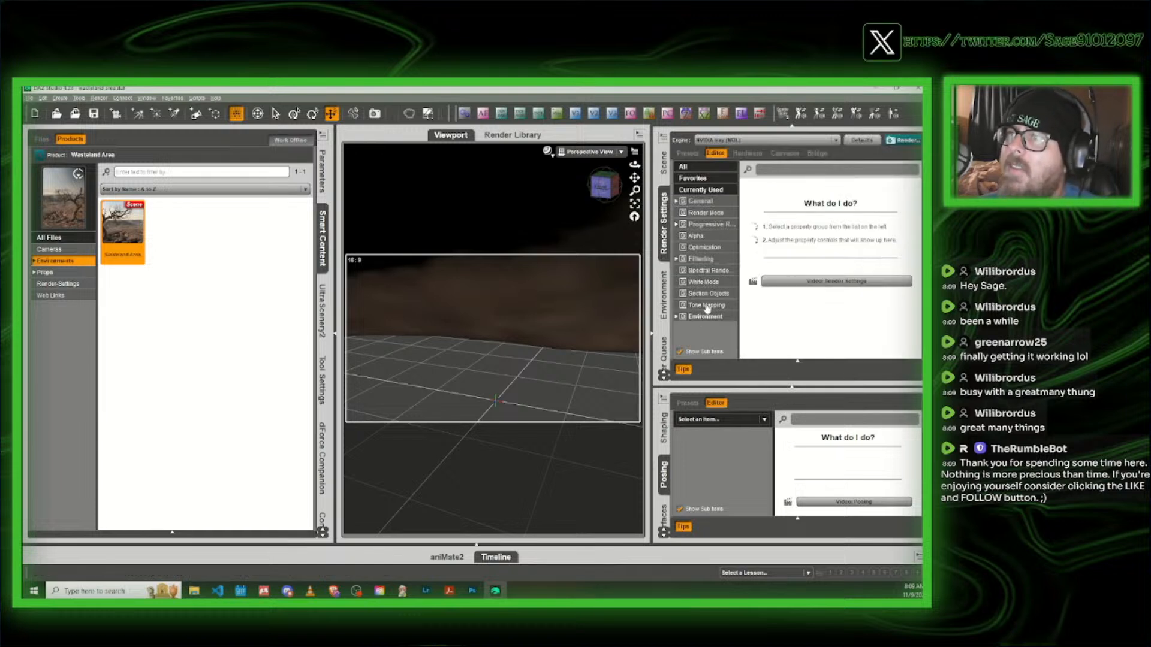
left_click(707, 304)
scroll(845, 271, "down", 5)
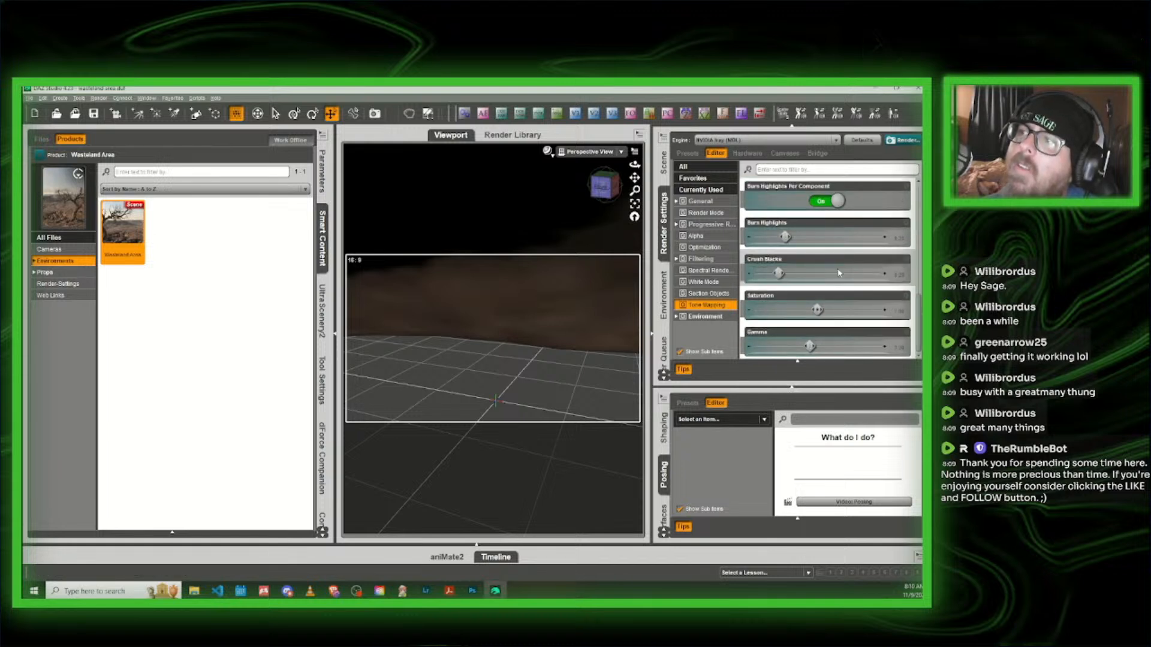
left_click(711, 317)
scroll(828, 248, "up", 5)
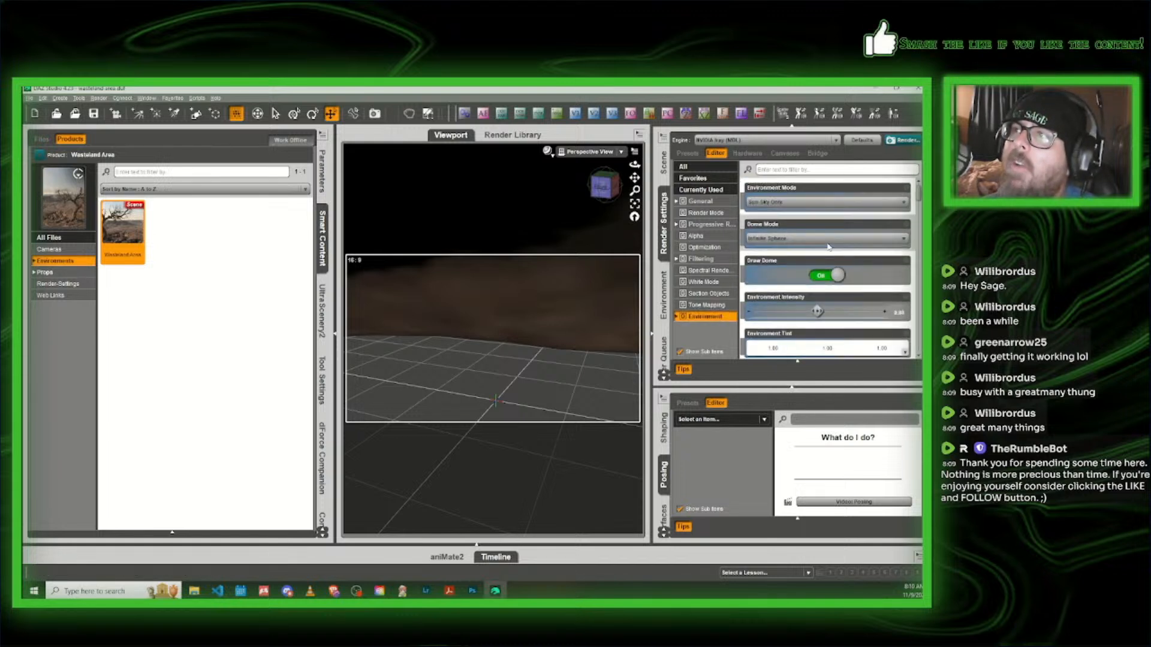
left_click(779, 202)
left_click(773, 213)
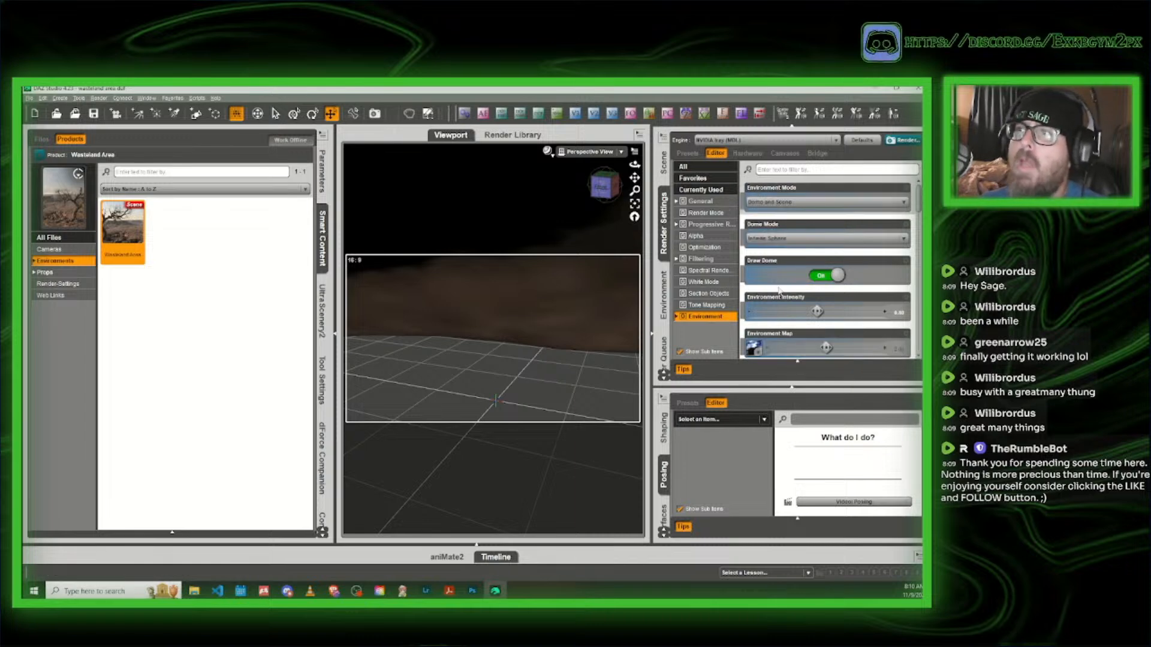
left_click(826, 275)
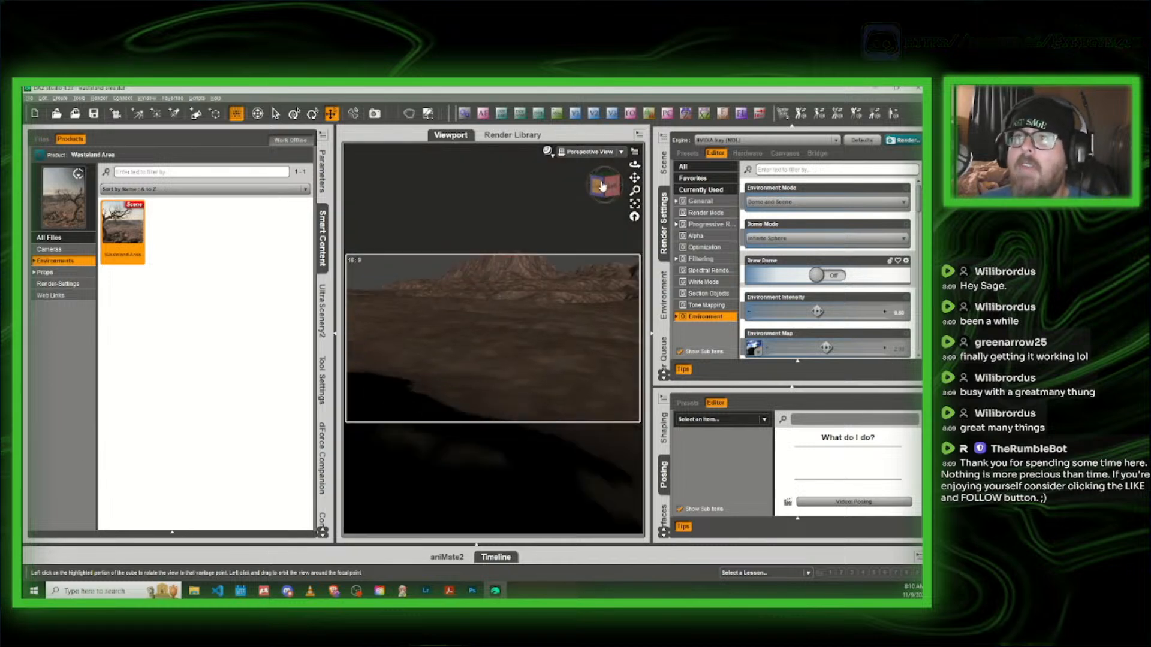
left_click(602, 187)
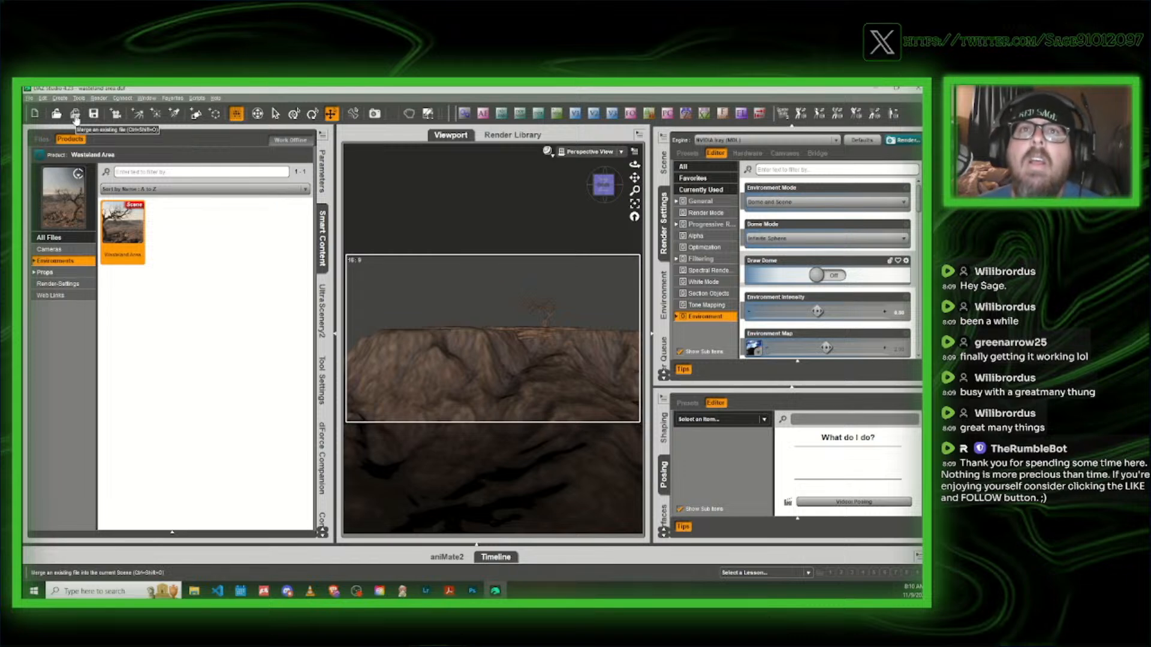
Step: Merge the Harmony Lovelace character file from DragonSpire's Character As Subset folder into the current scene
left_click(75, 117)
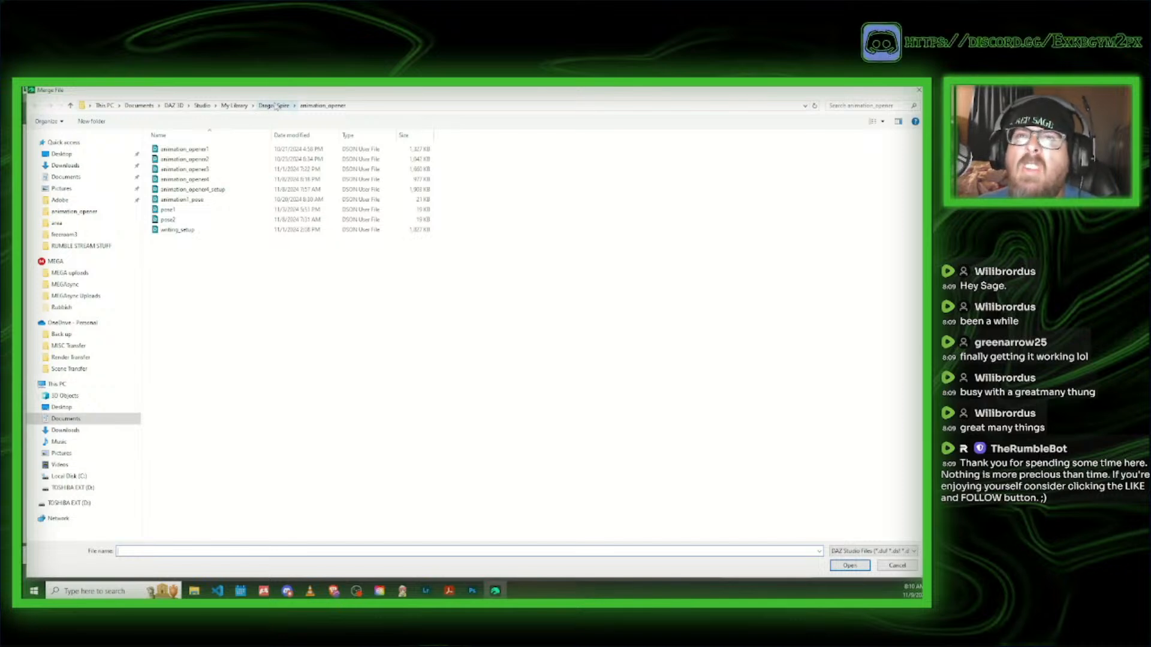
left_click(236, 108)
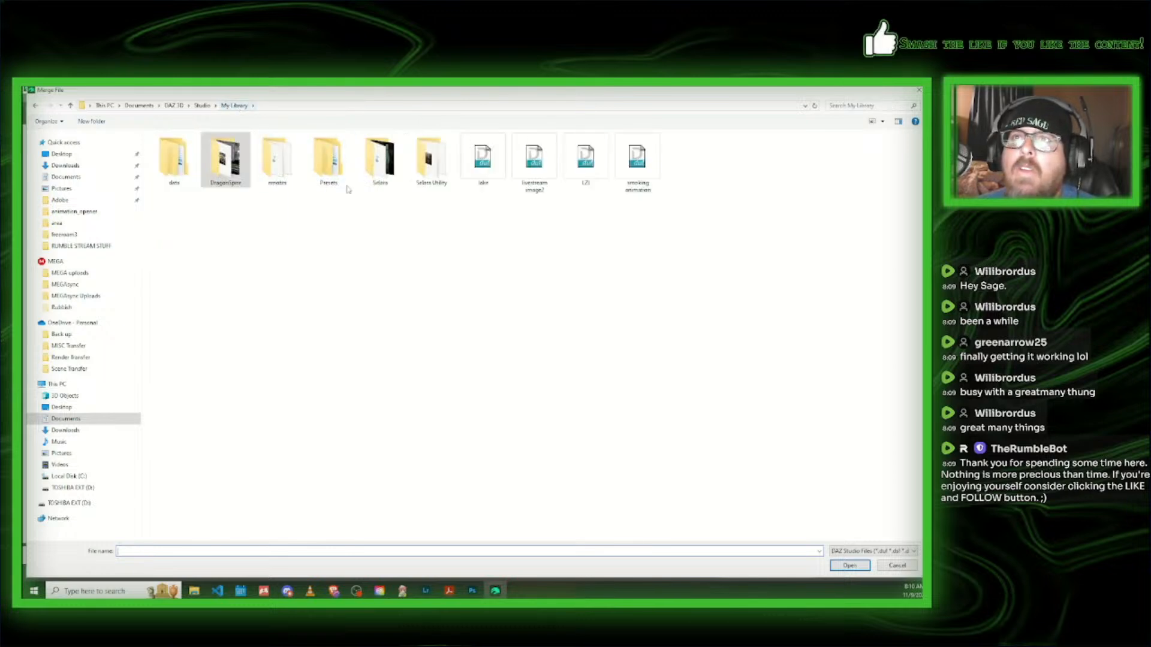
double_click(365, 175)
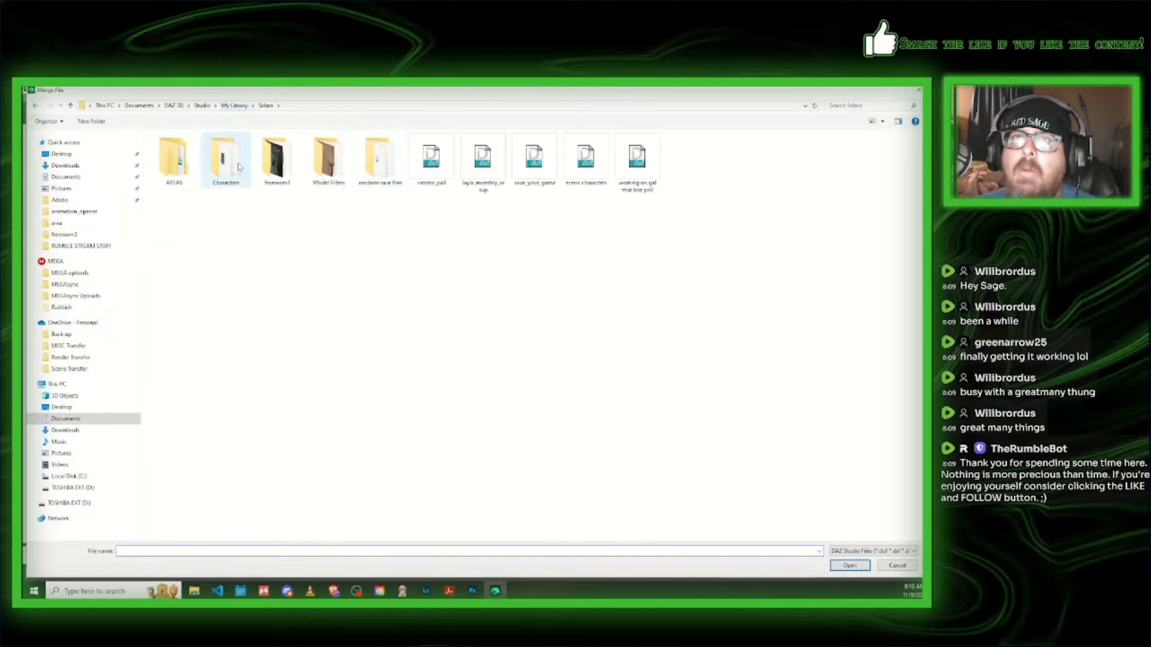
double_click(244, 182)
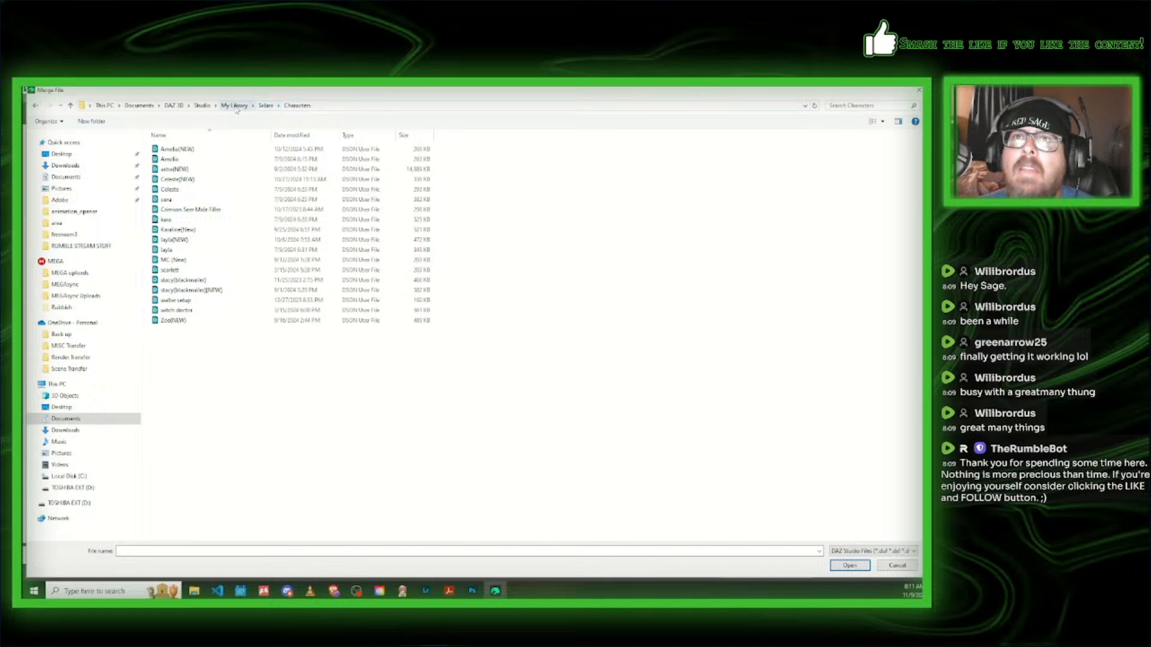
left_click(234, 105)
double_click(224, 159)
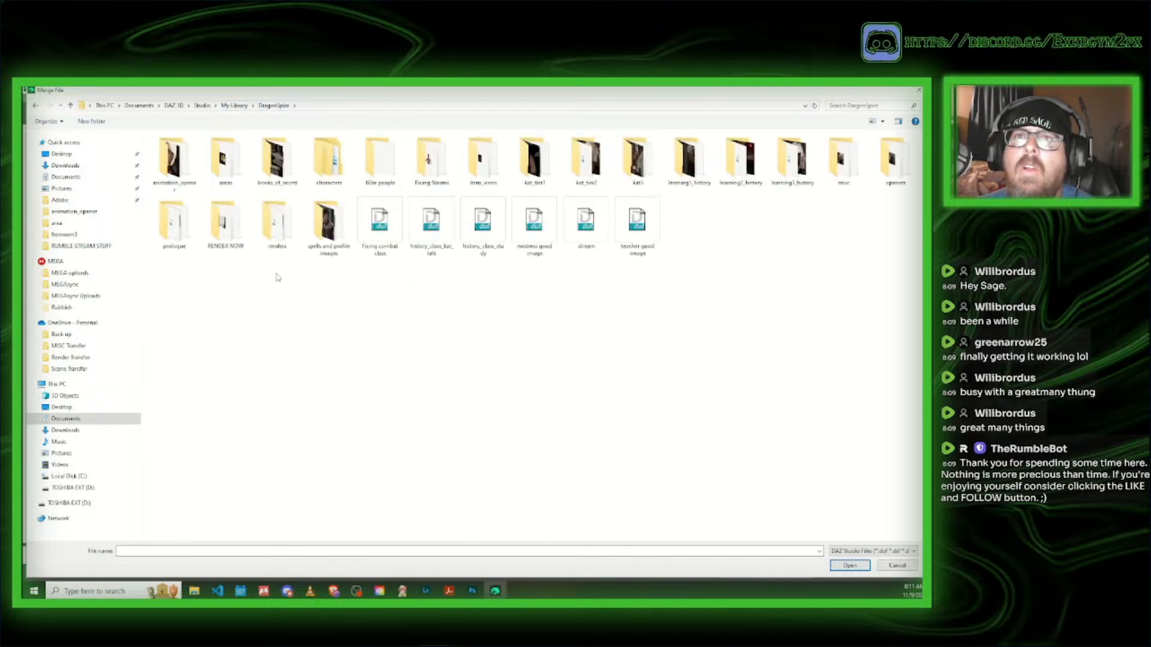
double_click(329, 164)
double_click(225, 164)
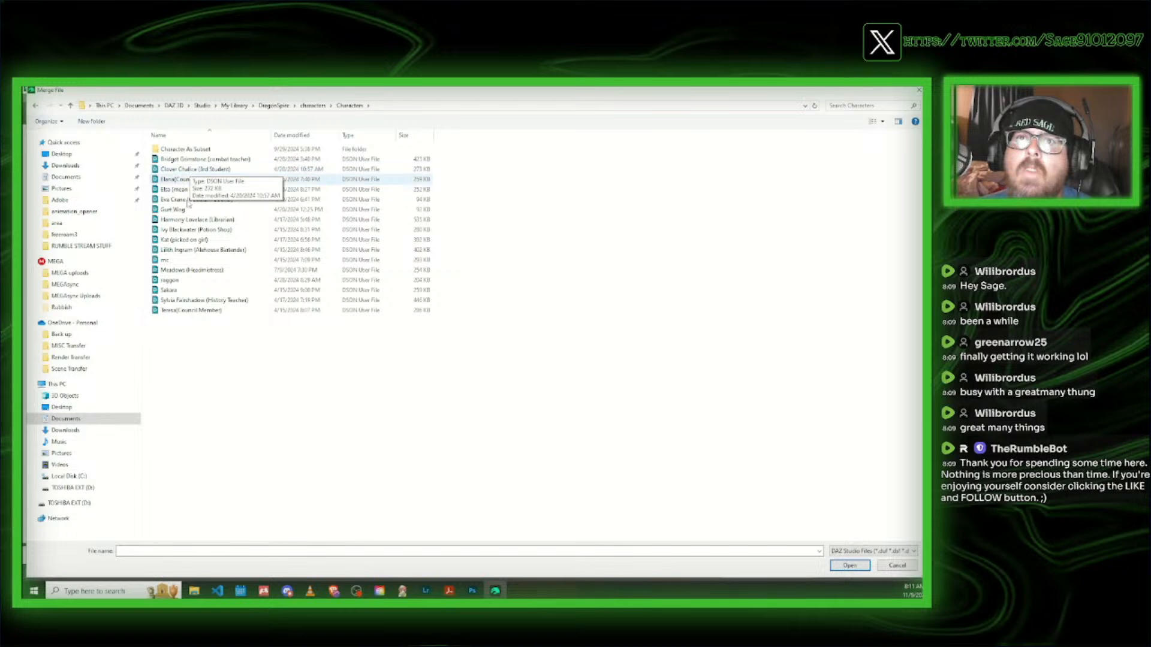
left_click(198, 219)
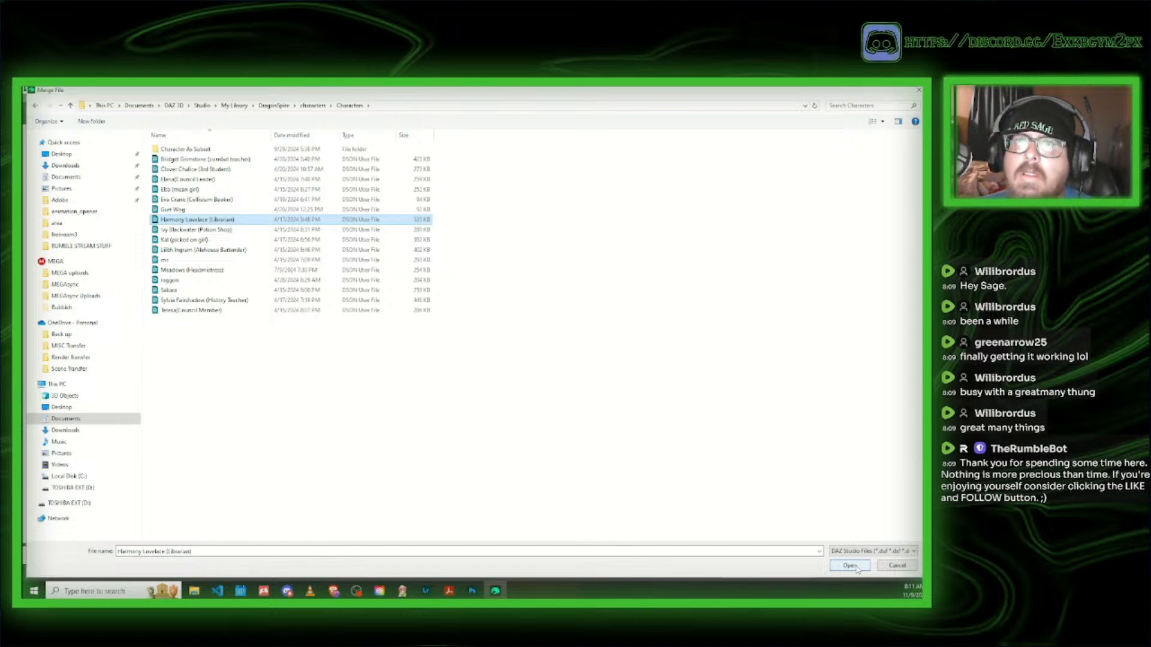
double_click(171, 149)
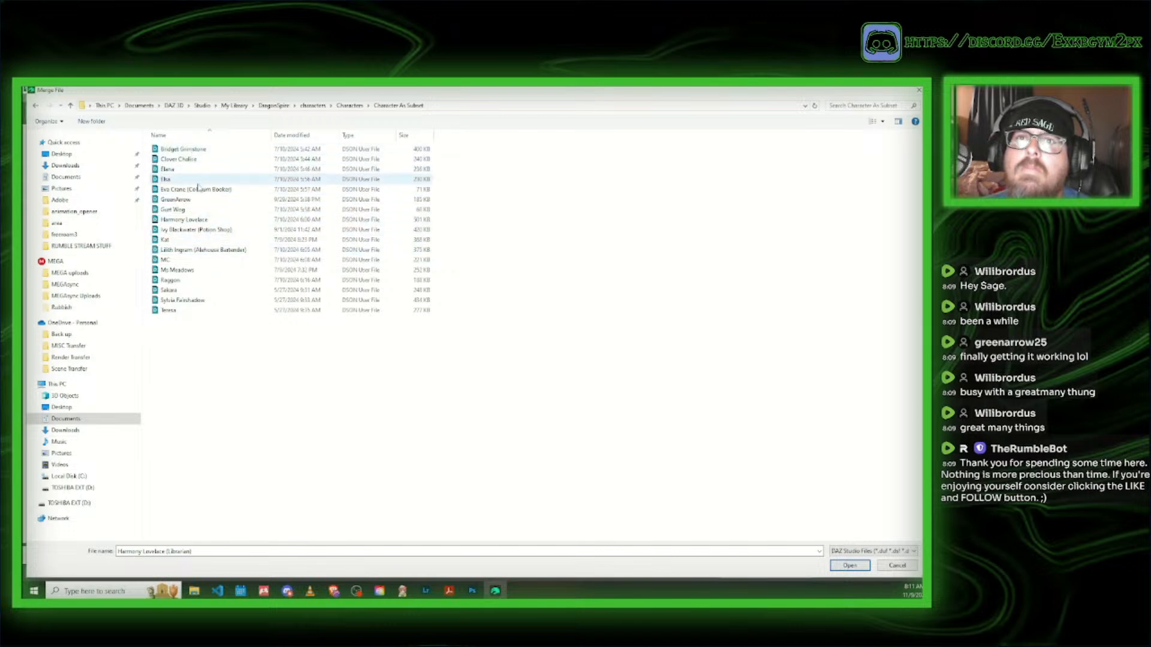
left_click(190, 221)
left_click(850, 565)
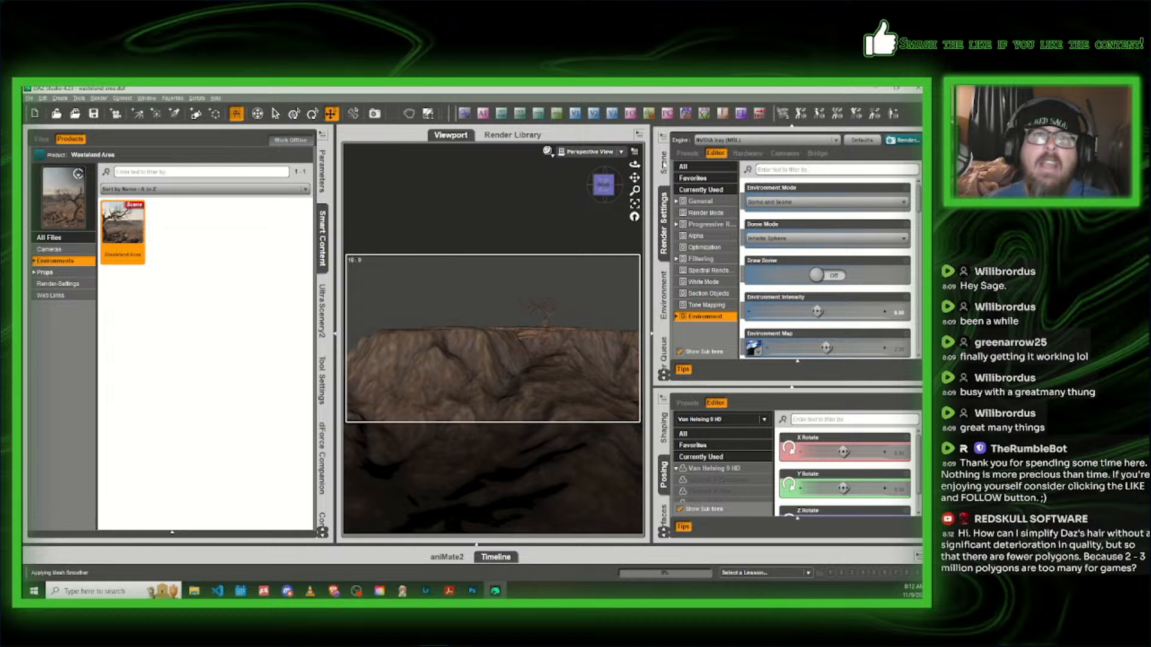
Step: Delete the merged Van Helsing 9 HD figure from the scene
left_click(663, 161)
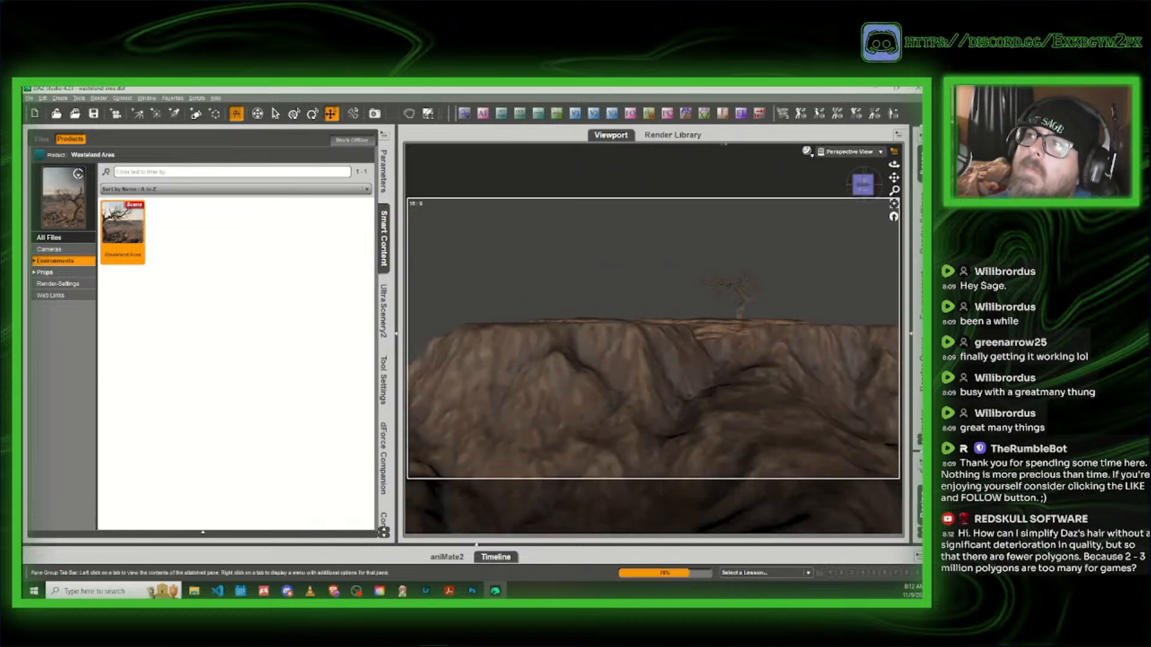
left_click(912, 169)
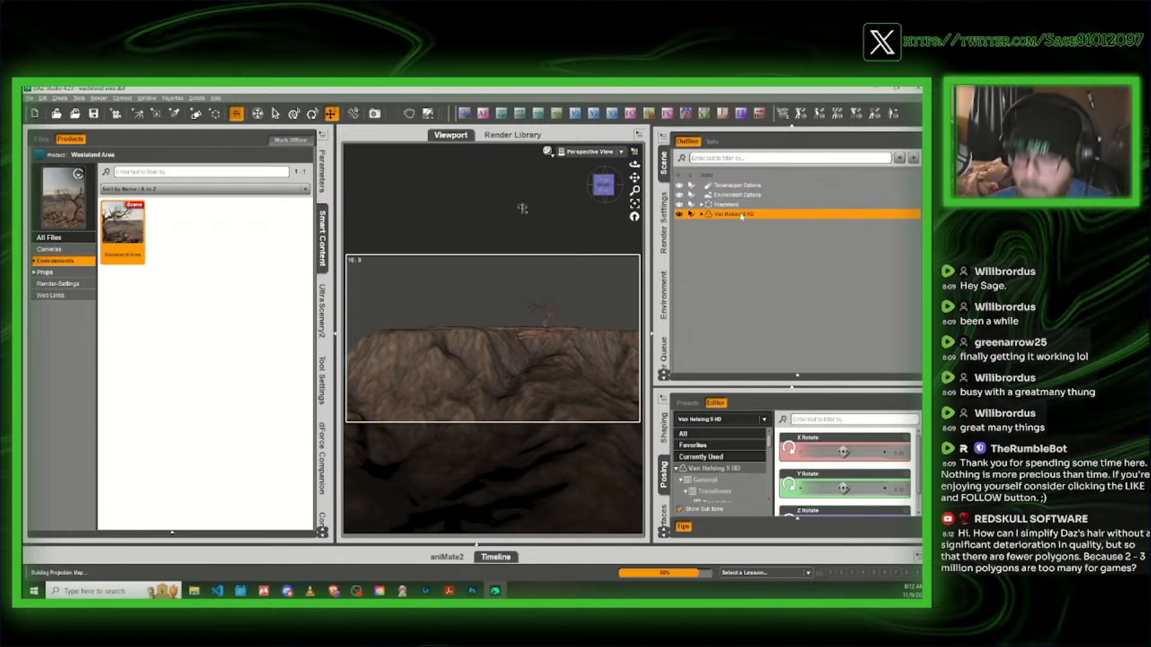
key("Delete")
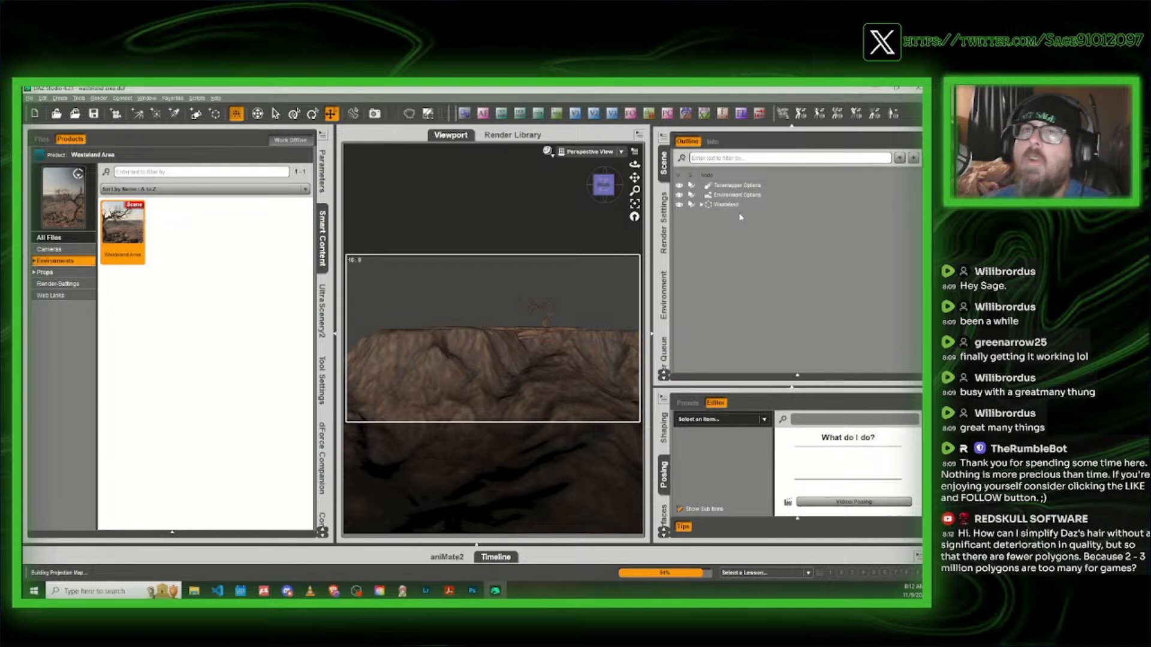
Step: Merge the Amelia(NEW) character file from the Characters folder into the wasteland scene
left_click(75, 114)
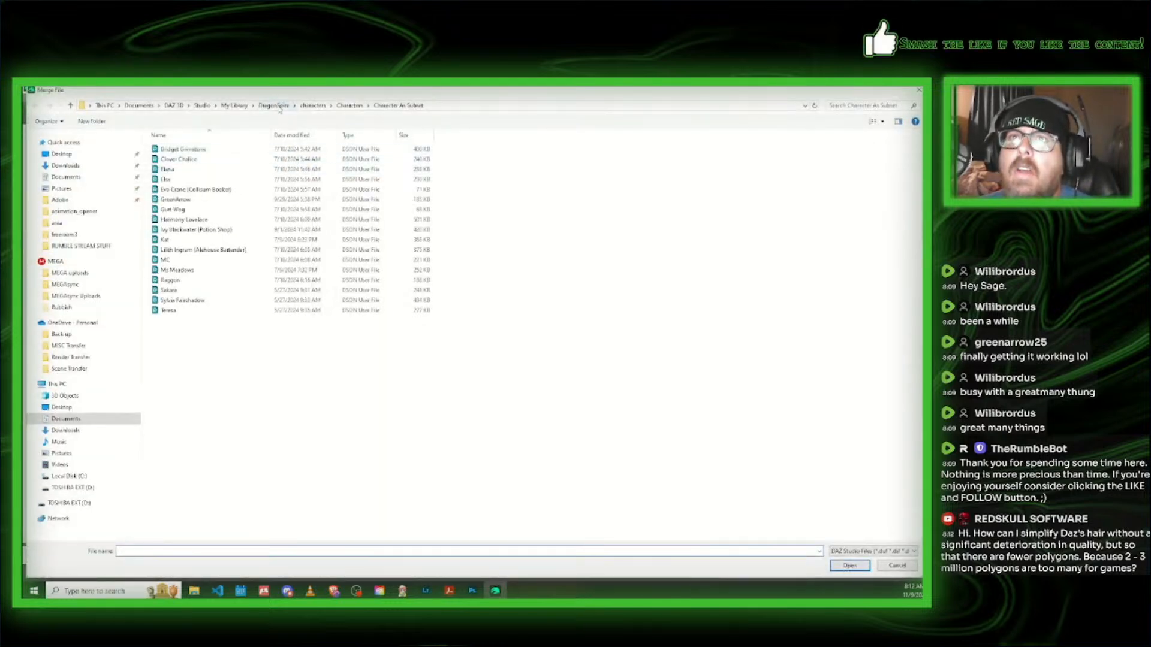
left_click(233, 106)
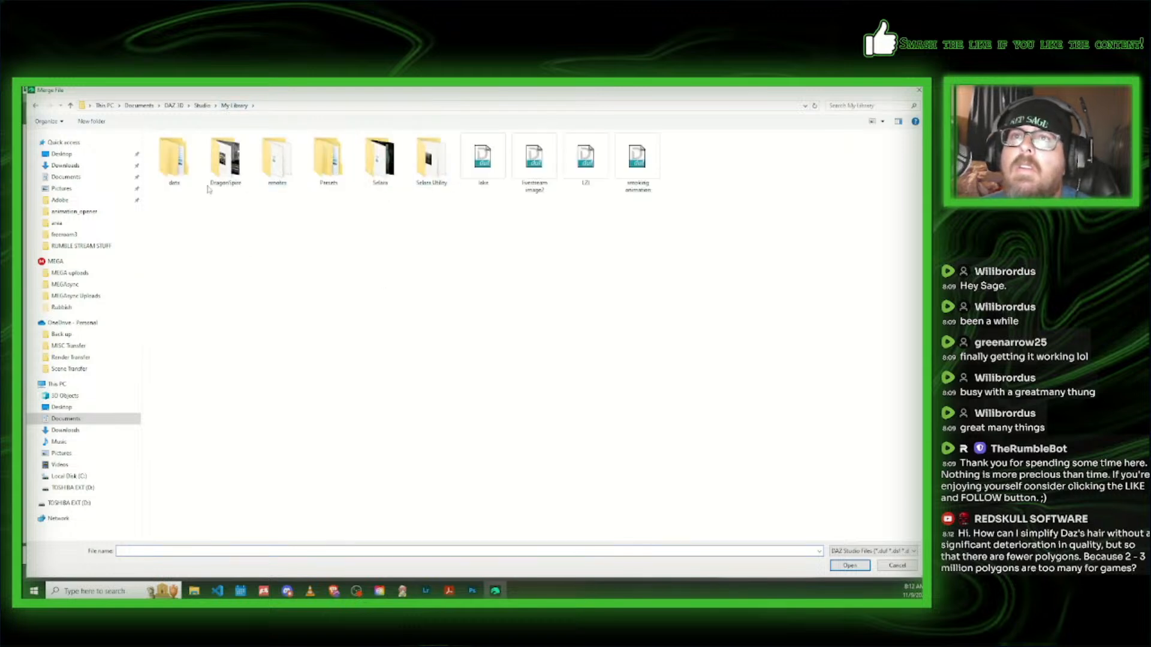
double_click(380, 159)
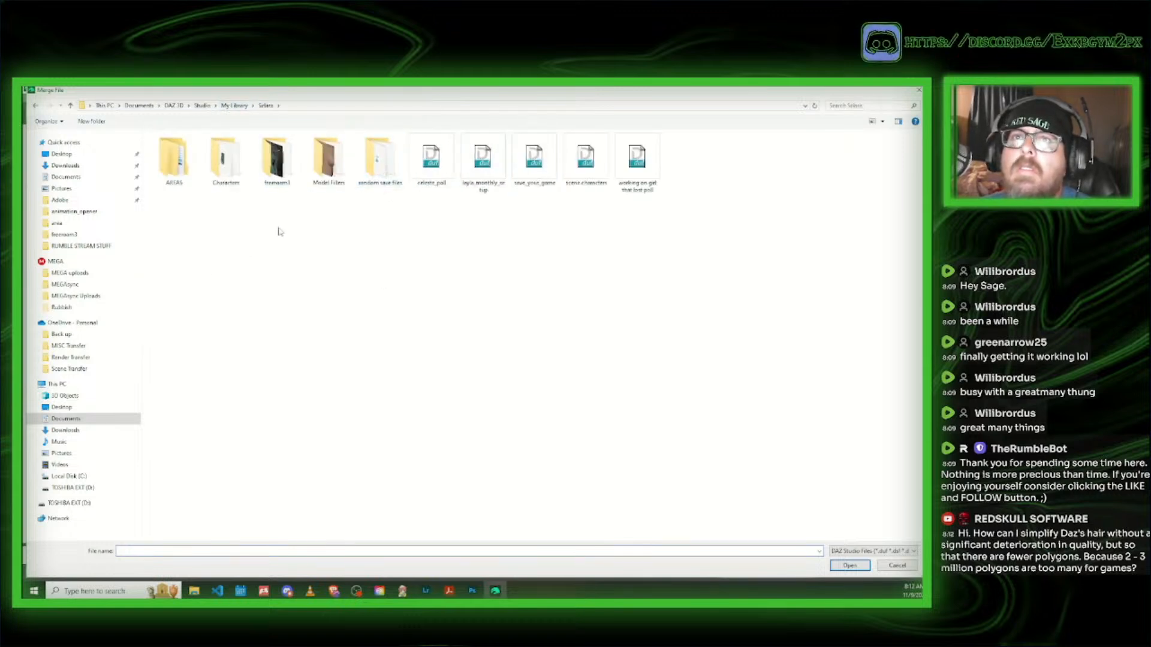
double_click(245, 160)
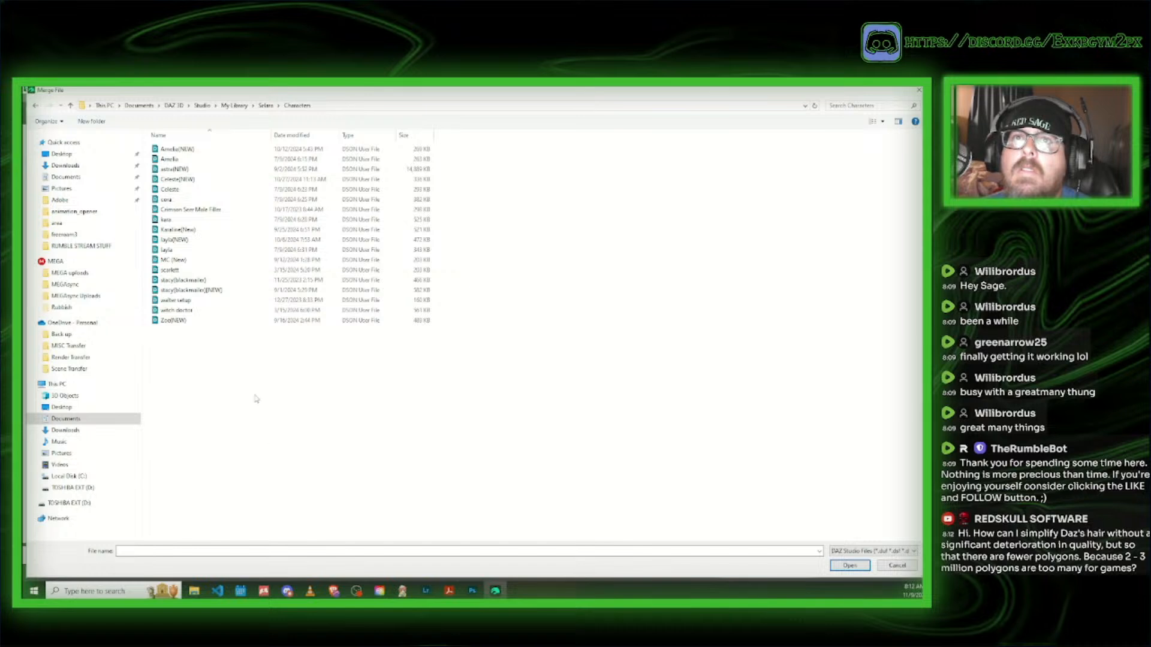
left_click(197, 153)
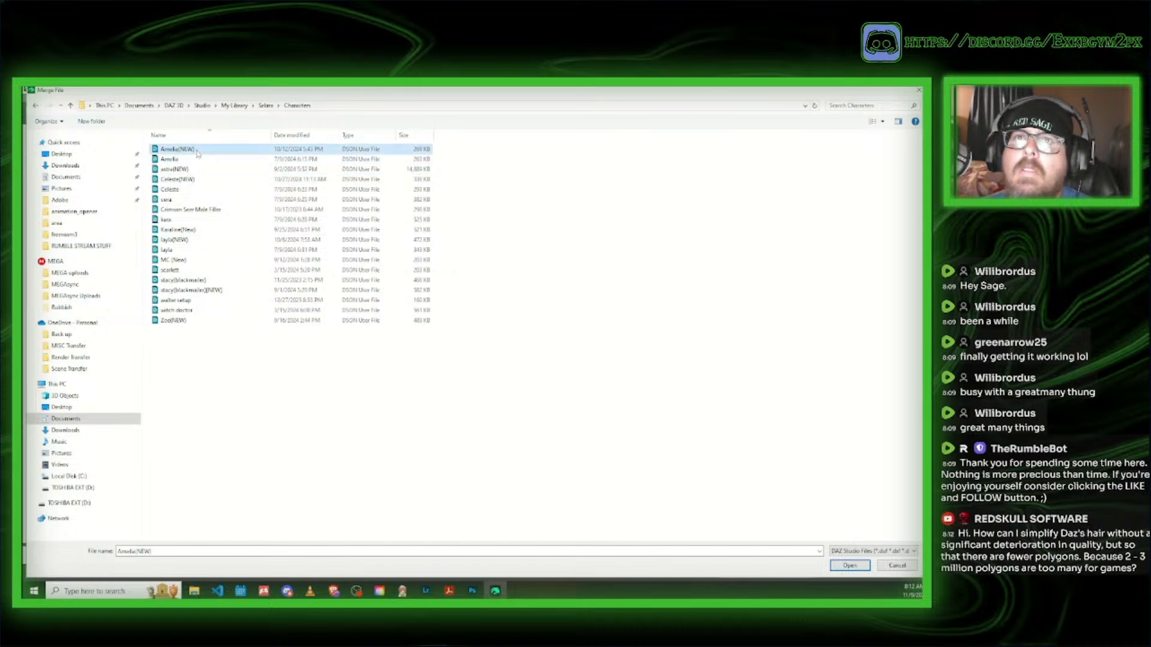
left_click(850, 566)
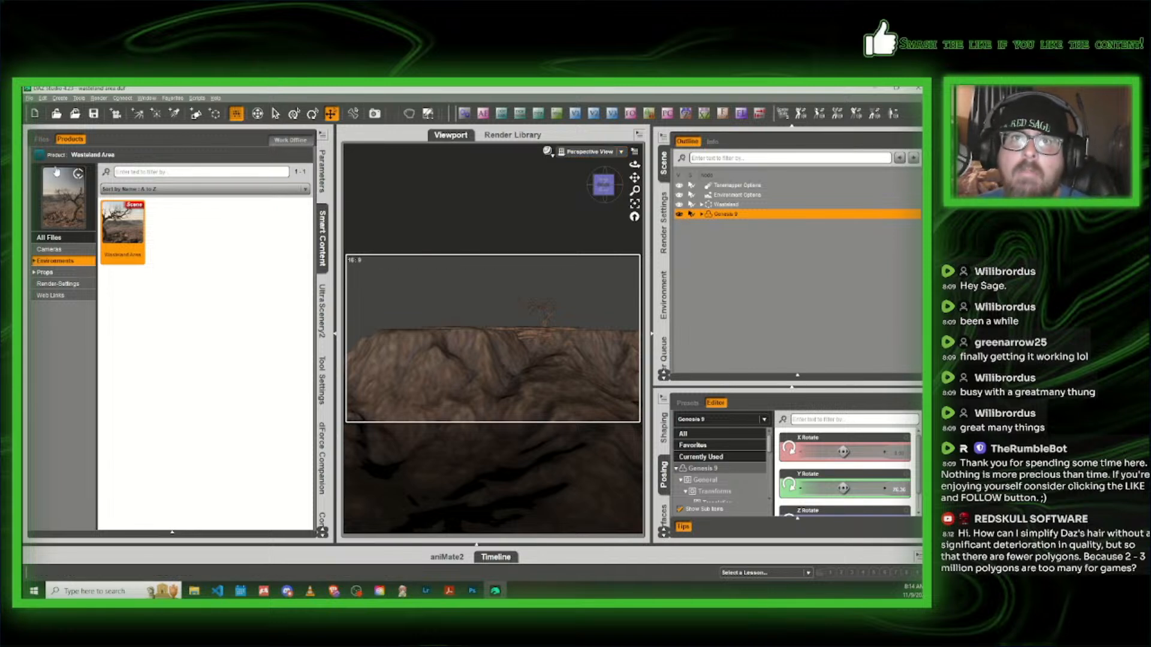
Step: Search the Environments products and all products for "scene", and clear the search filter
left_click(55, 157)
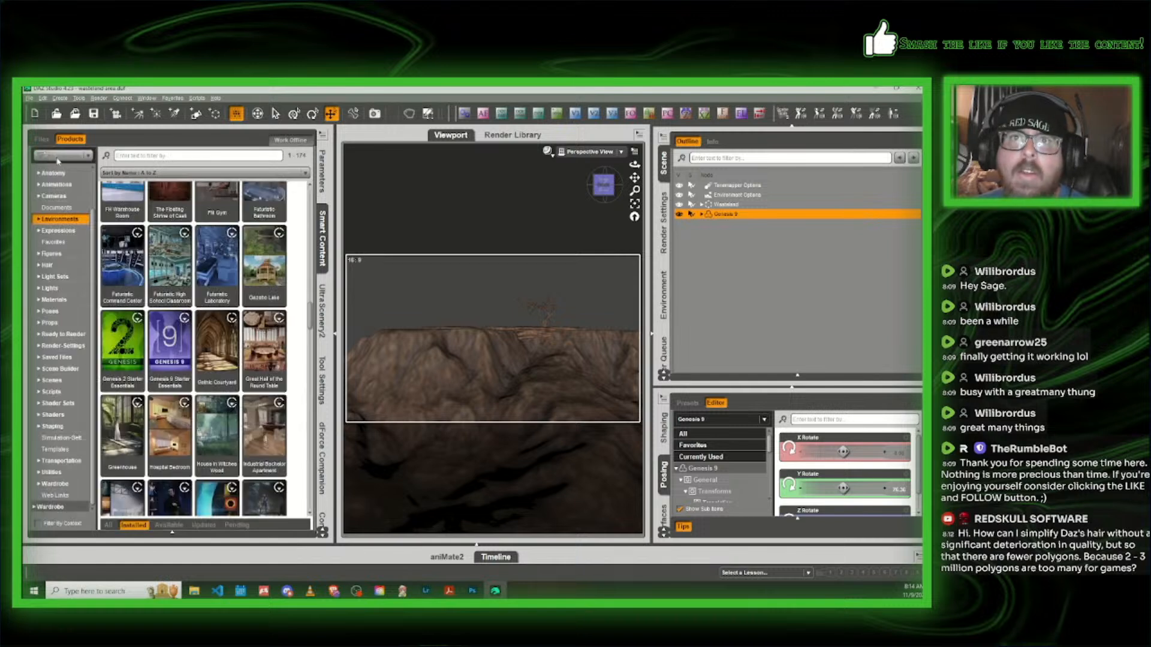
left_click(142, 156)
type("sc")
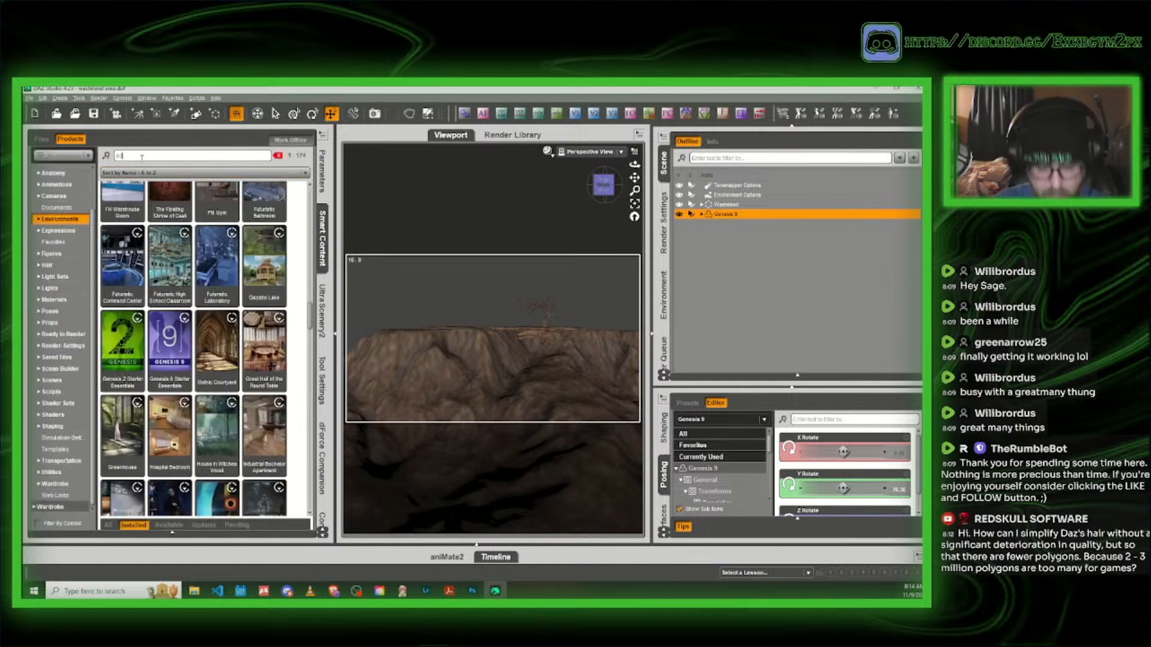
type("ene")
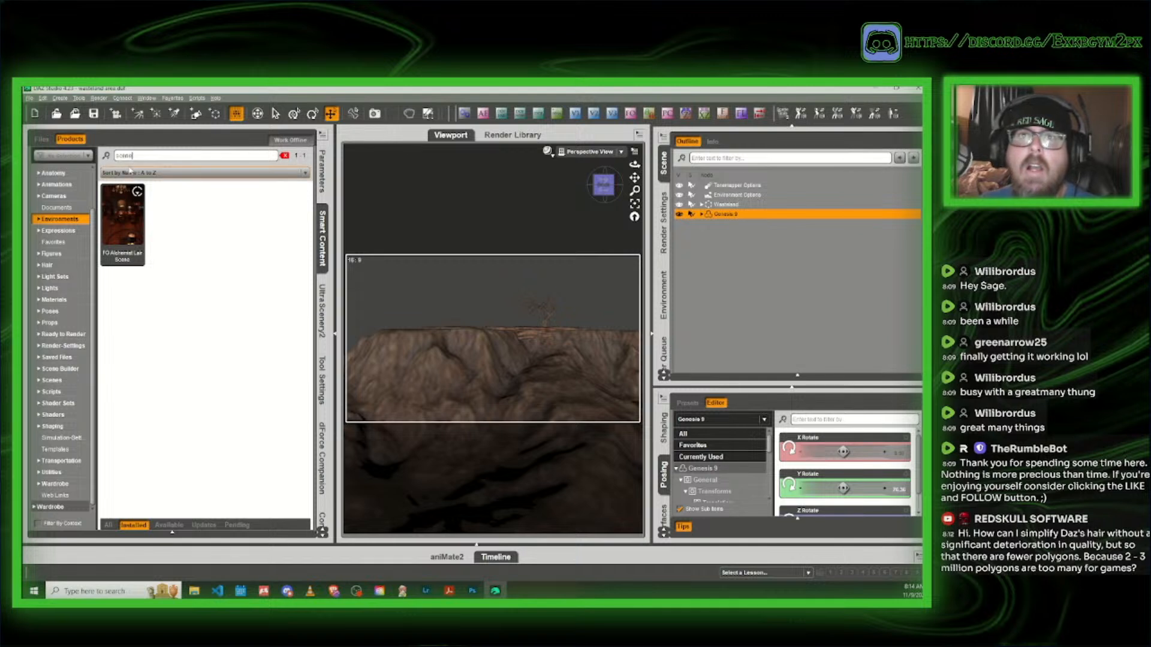
scroll(60, 172, "up", 2)
left_click(60, 171)
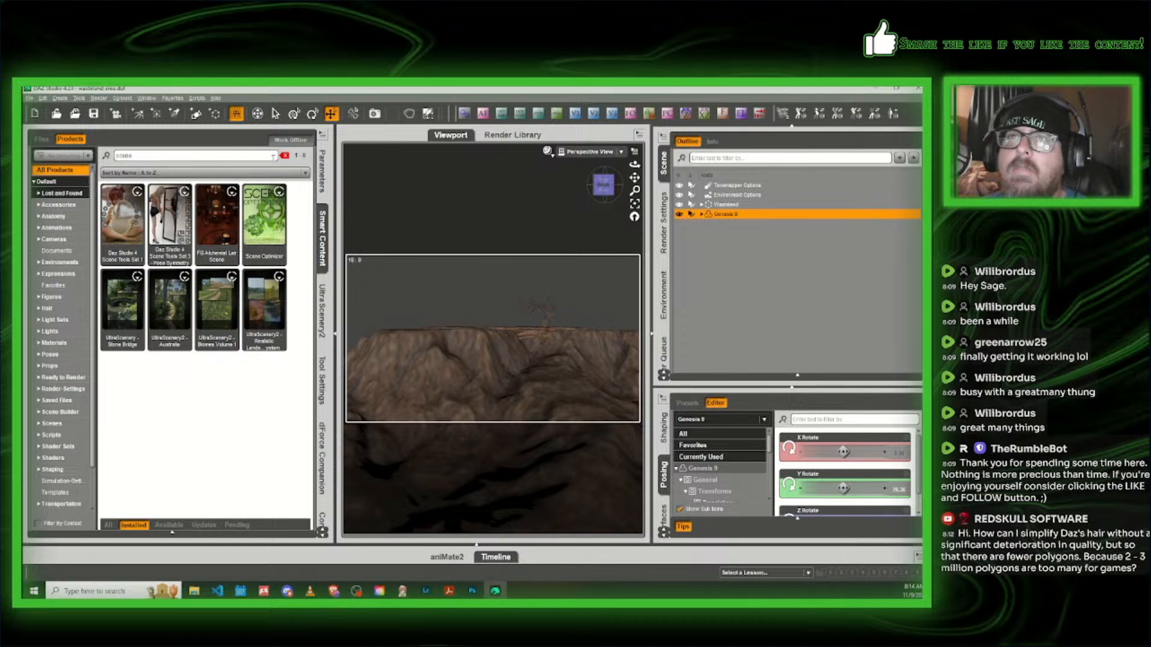
left_click(284, 155)
Step: Delete the Genesis 9 figure's add-on items from HD Nipples for Genesis 9 through G9 Fender Blender, including the GoldenPalace_G9 items
left_click(701, 214)
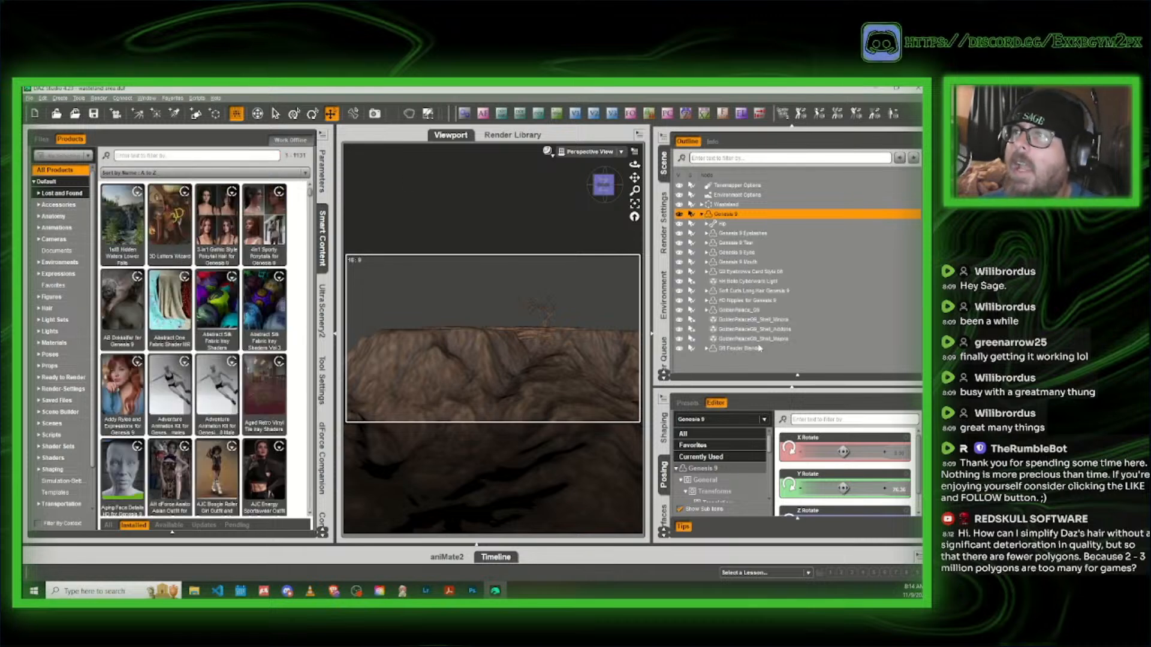
left_click(746, 300)
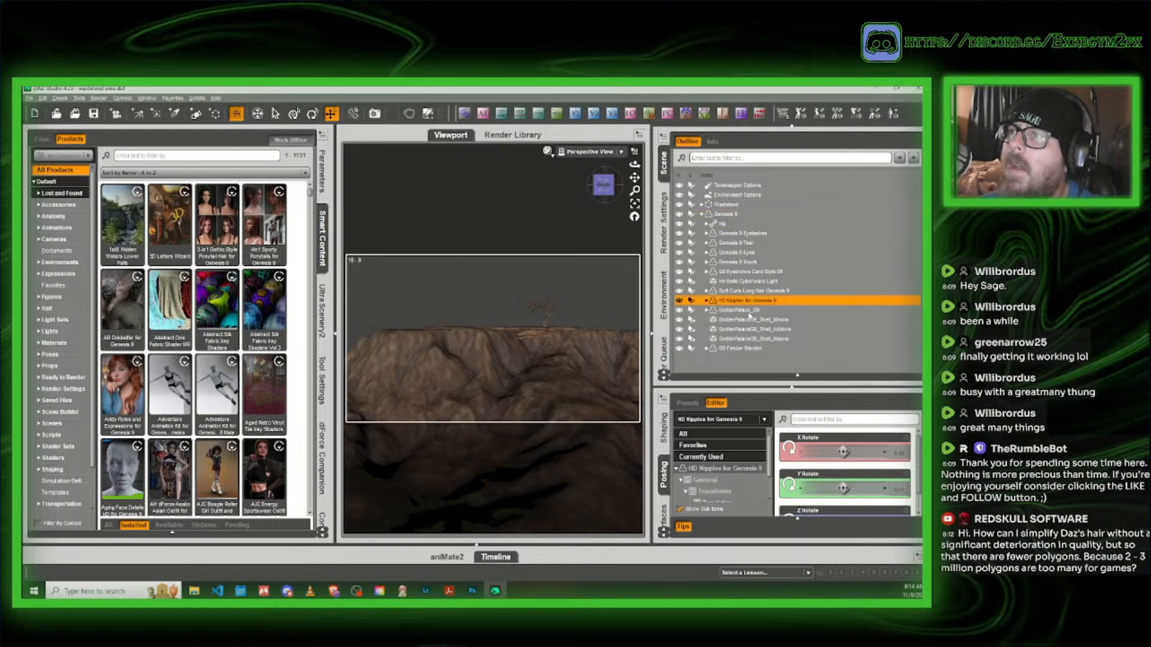
left_click(748, 349, "shift")
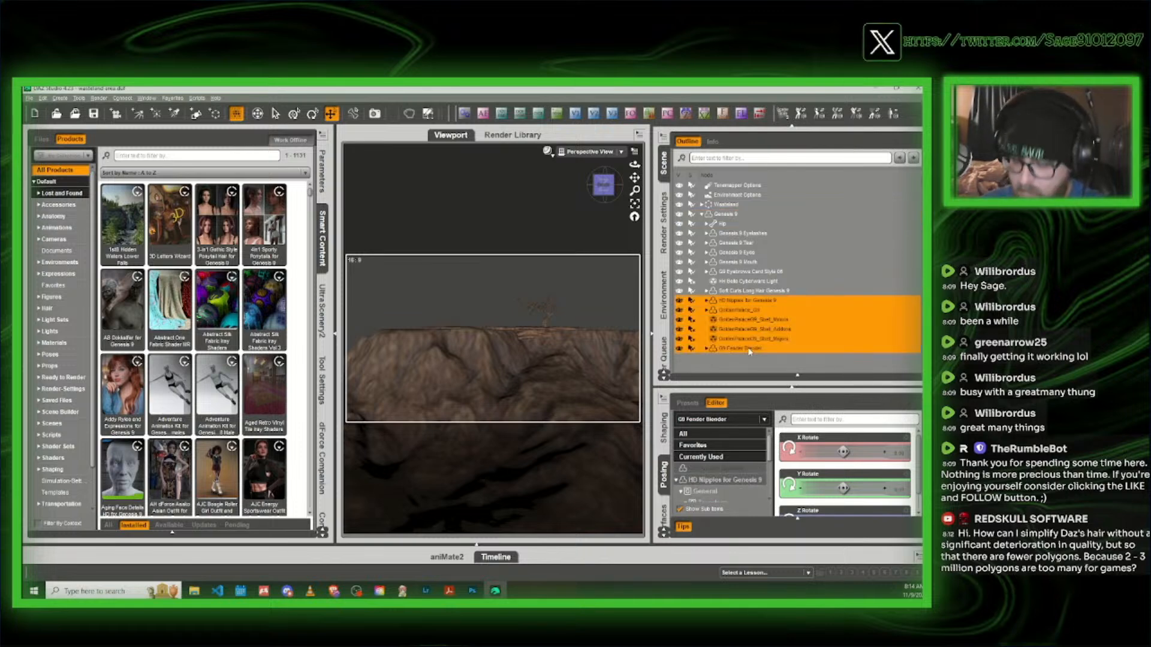
key("Delete")
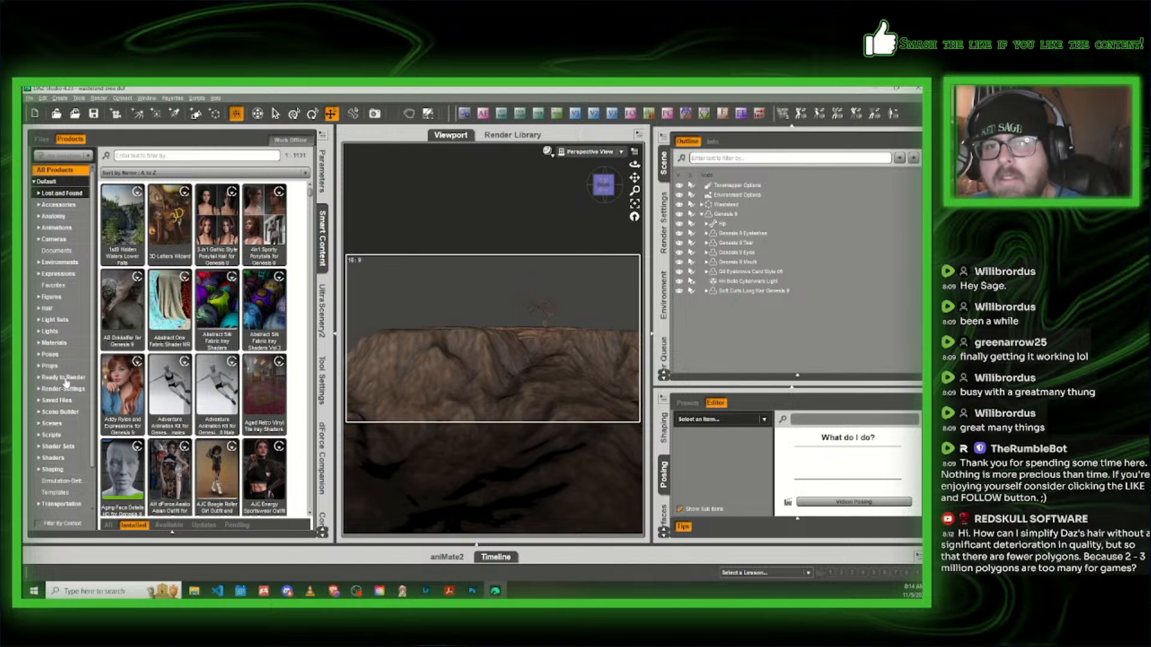
Step: Examine the installed Wardrobe products through to the end of the list for an outfit suited to the Genesis 9 character
scroll(64, 383, "down", 1)
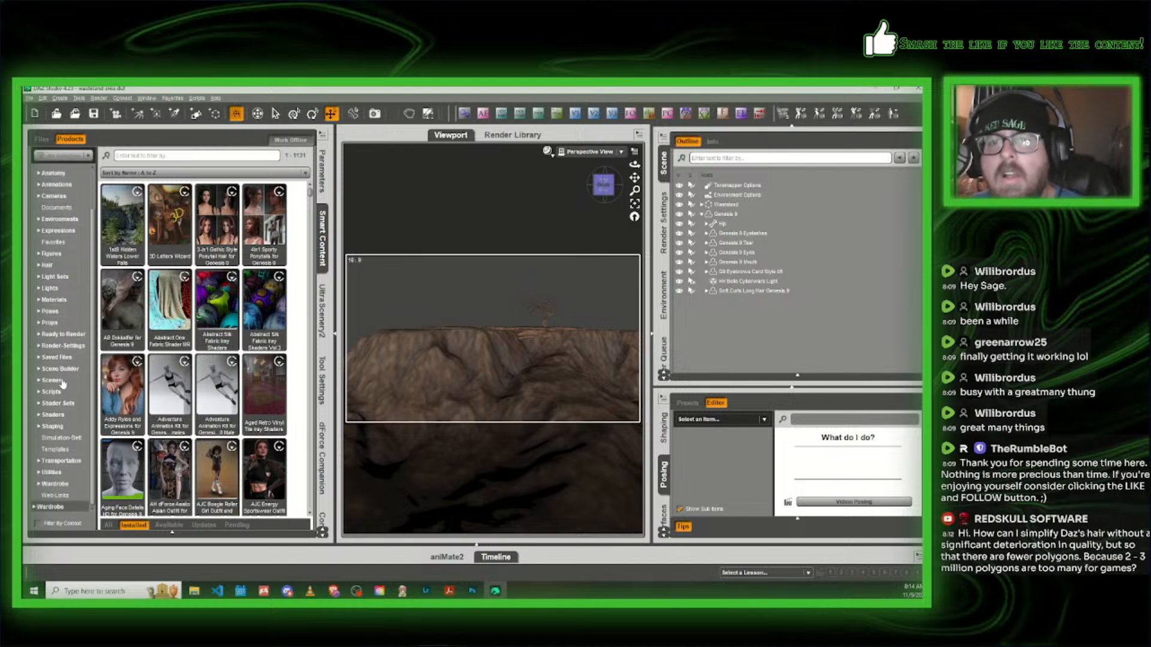
left_click(65, 484)
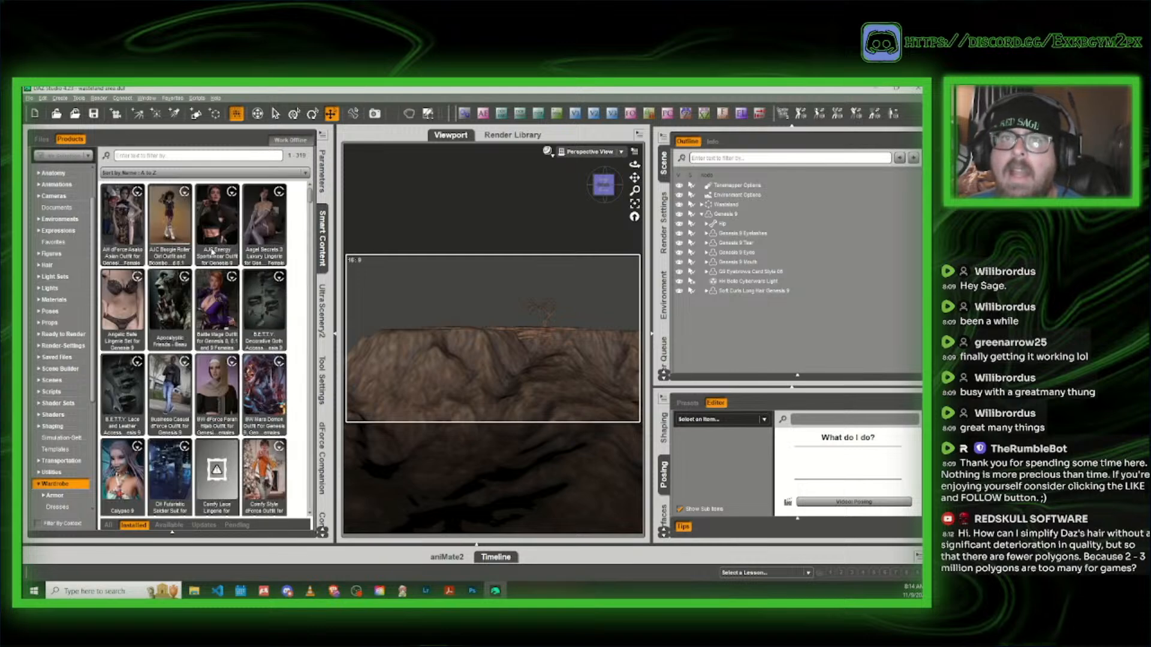
mouse_move(231, 265)
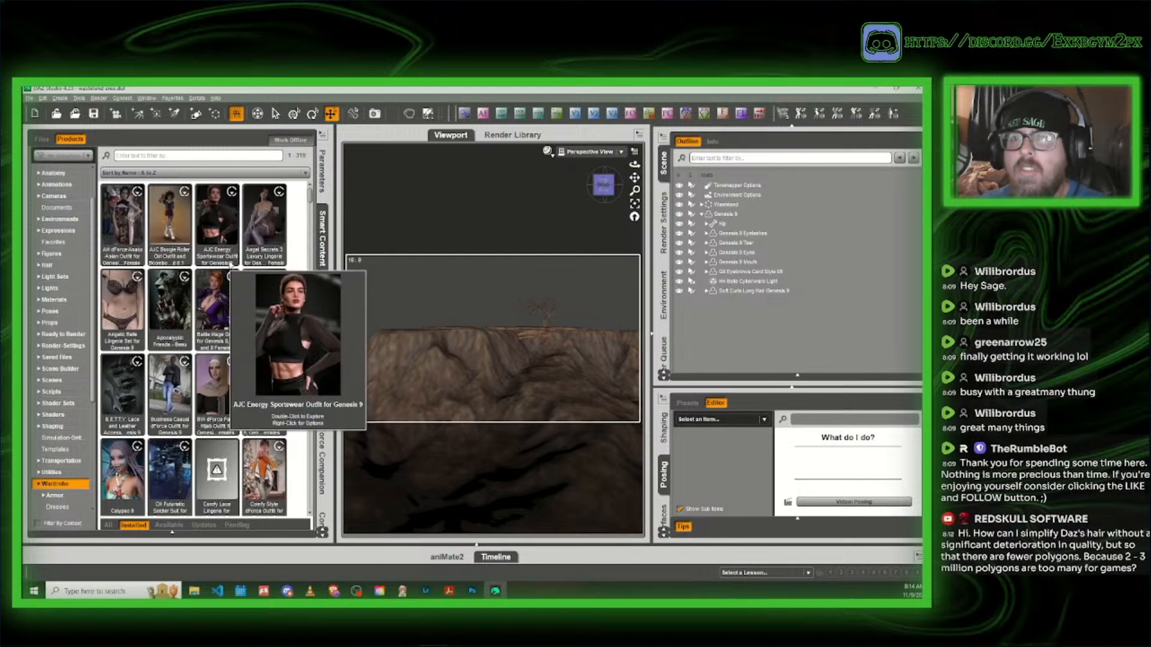
scroll(177, 263, "down", 3)
scroll(178, 262, "down", 3)
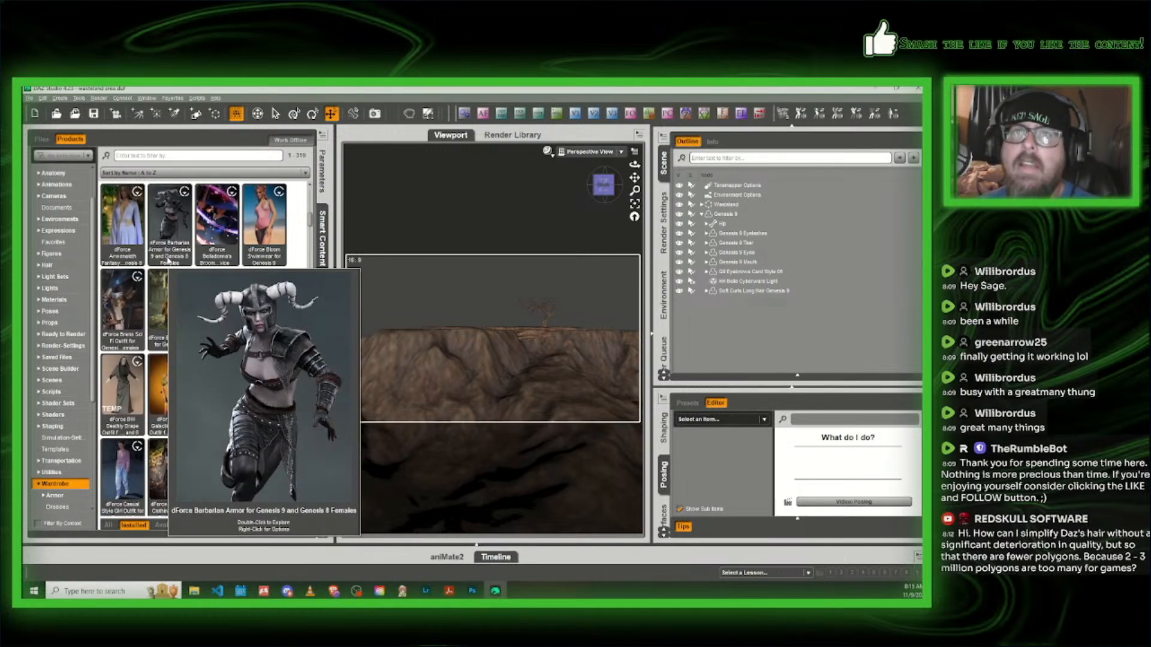
scroll(207, 231, "down", 3)
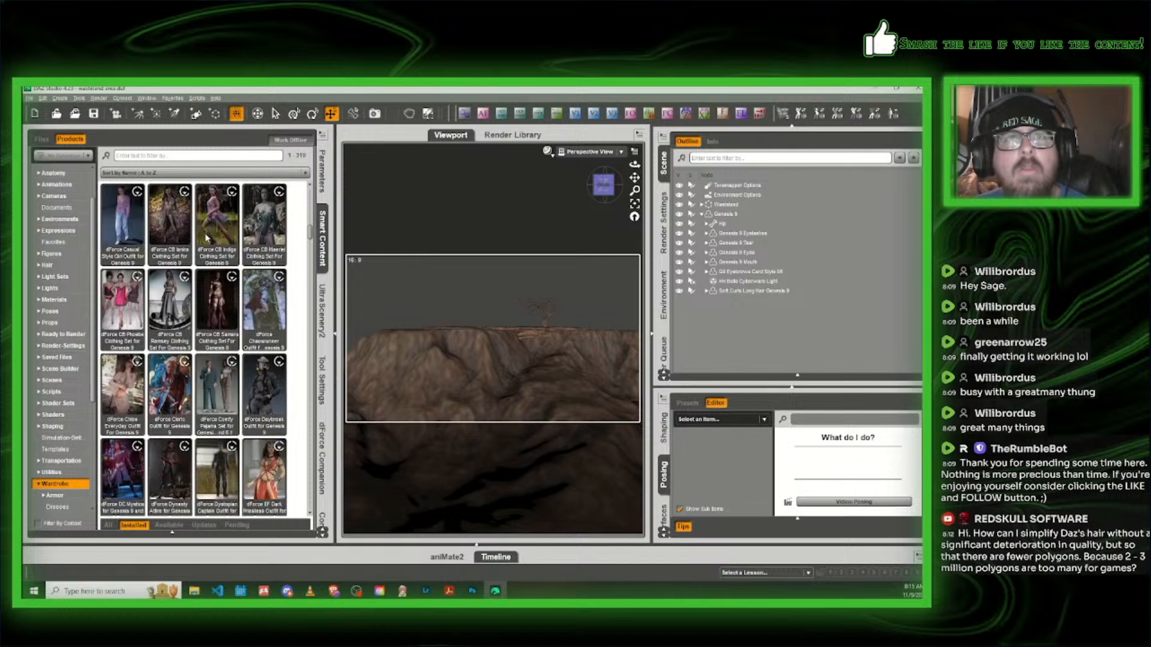
scroll(207, 231, "down", 3)
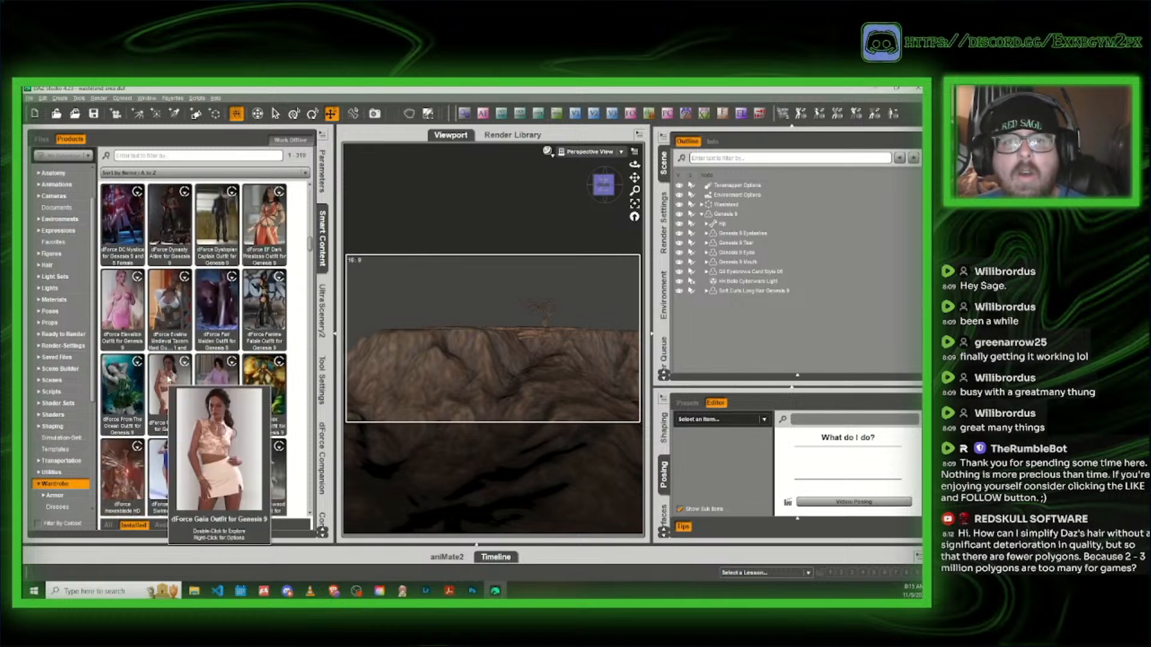
scroll(207, 305, "down", 3)
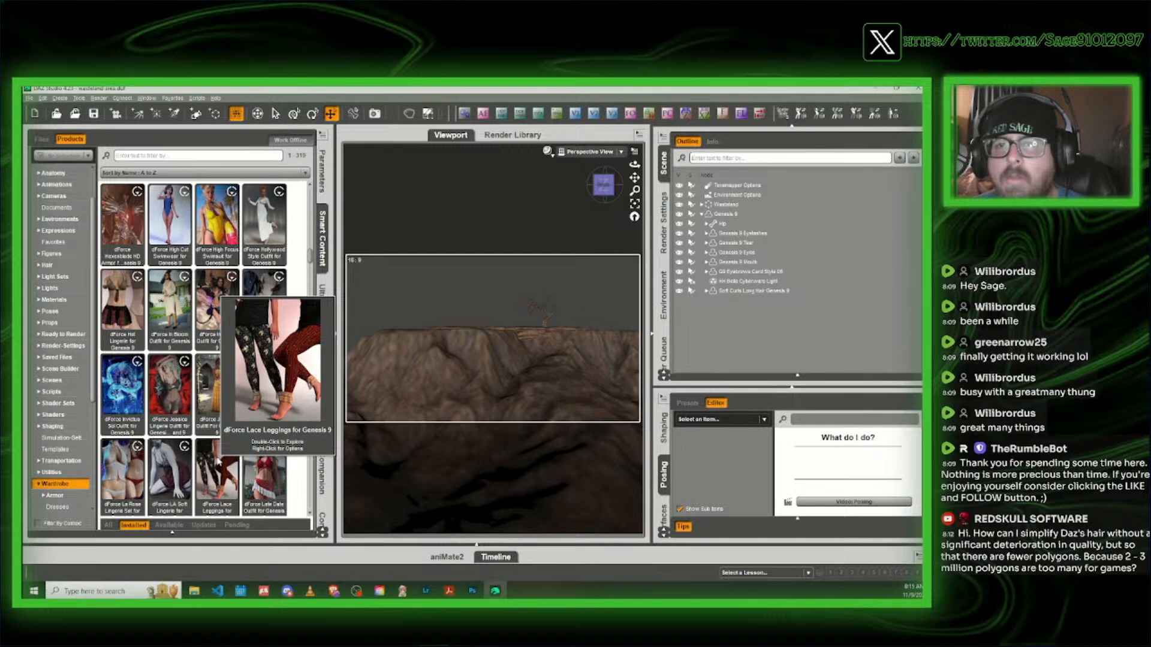
scroll(219, 464, "down", 3)
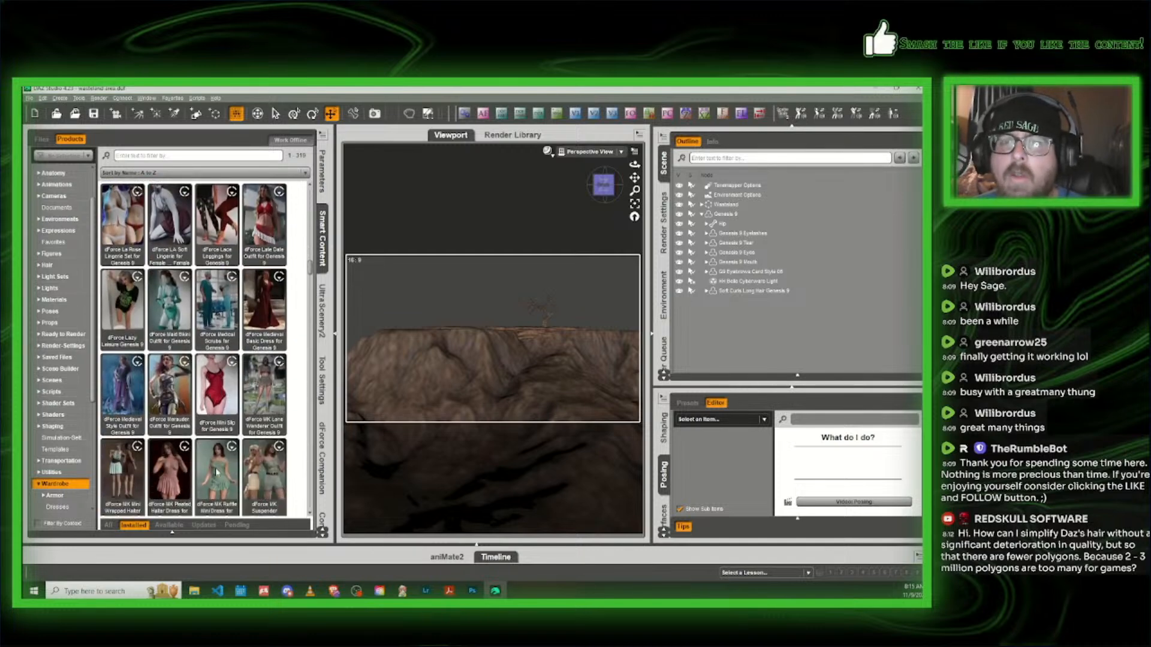
scroll(218, 459, "down", 3)
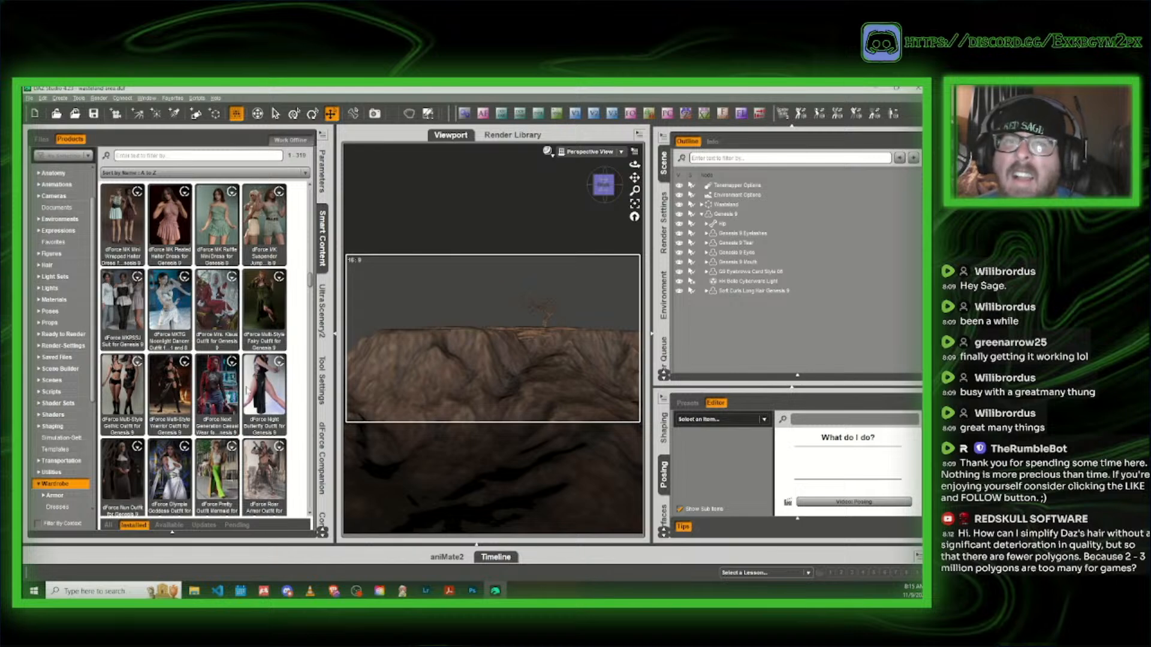
scroll(240, 381, "down", 3)
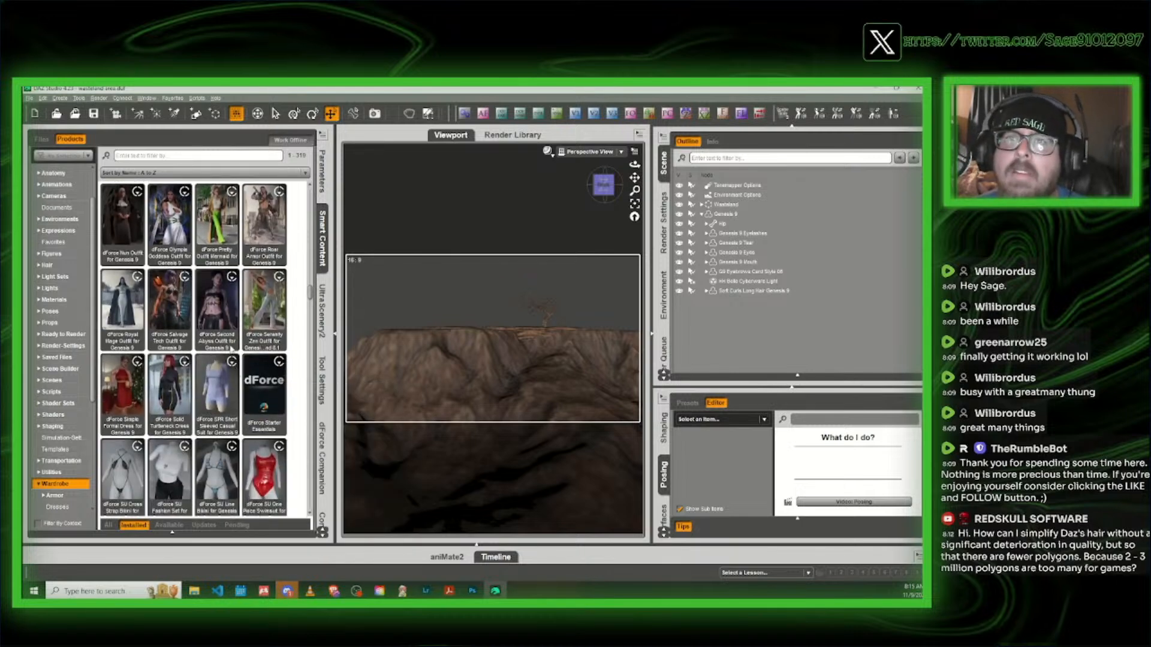
mouse_move(231, 348)
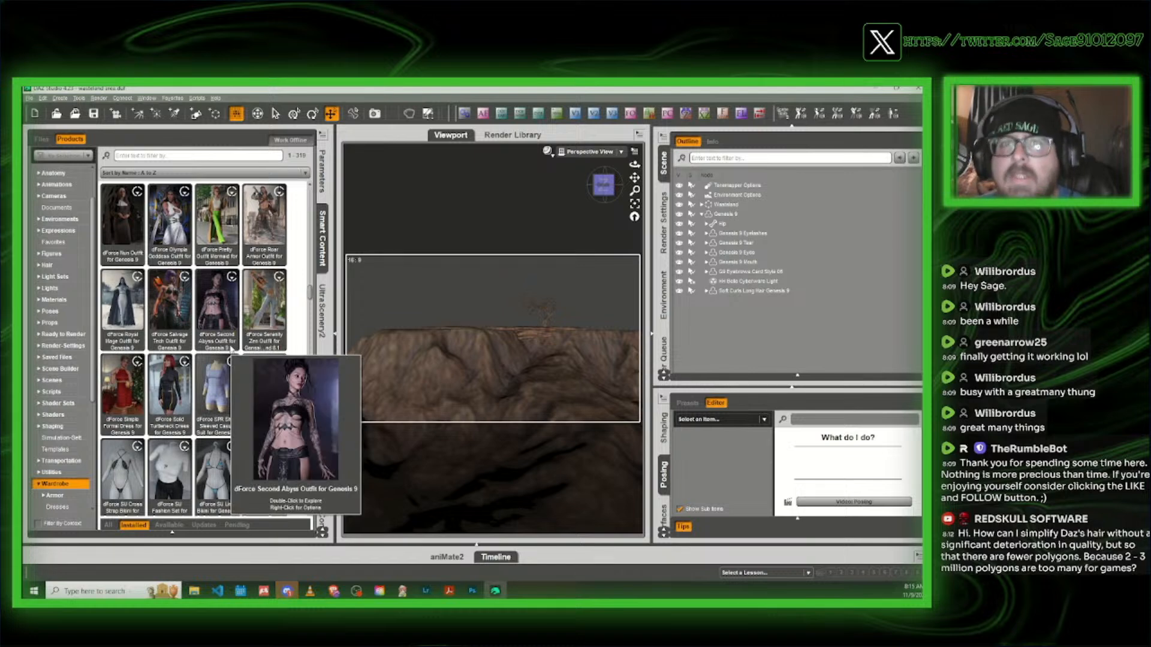
scroll(221, 333, "down", 3)
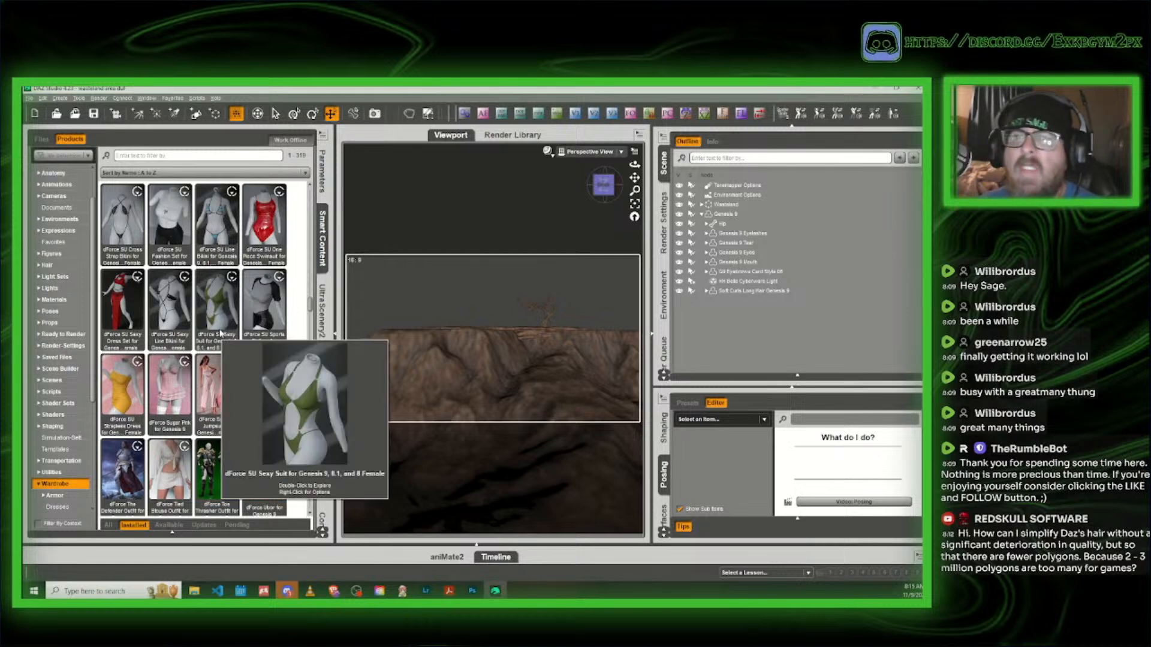
scroll(227, 328, "down", 3)
scroll(228, 328, "down", 1)
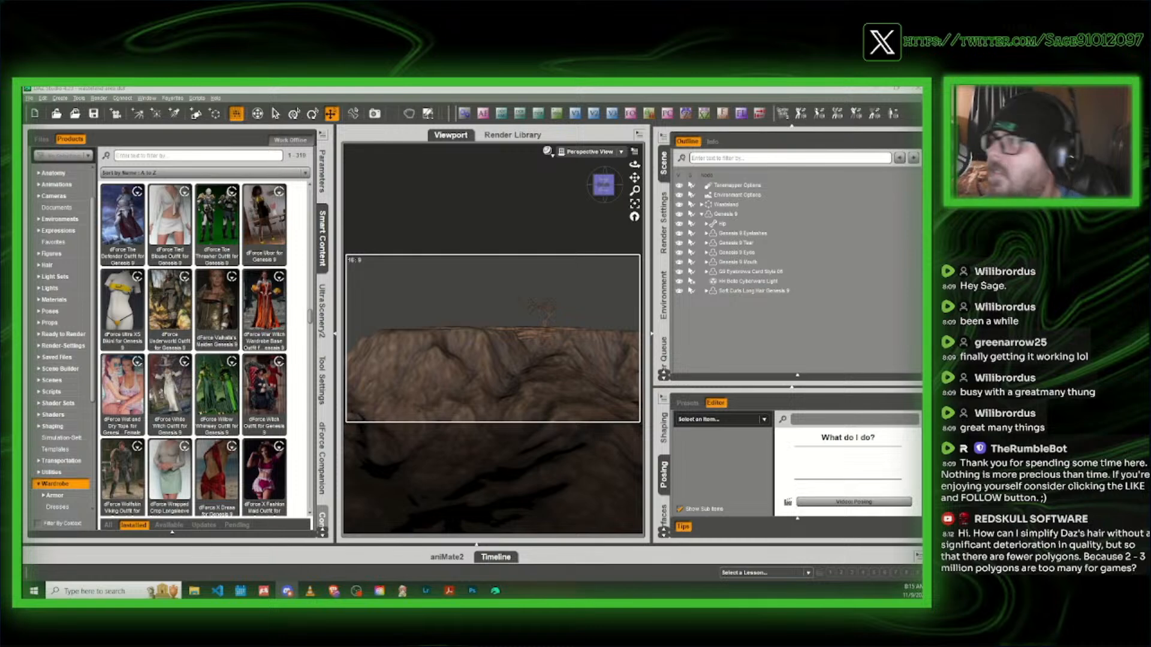
left_click(447, 89)
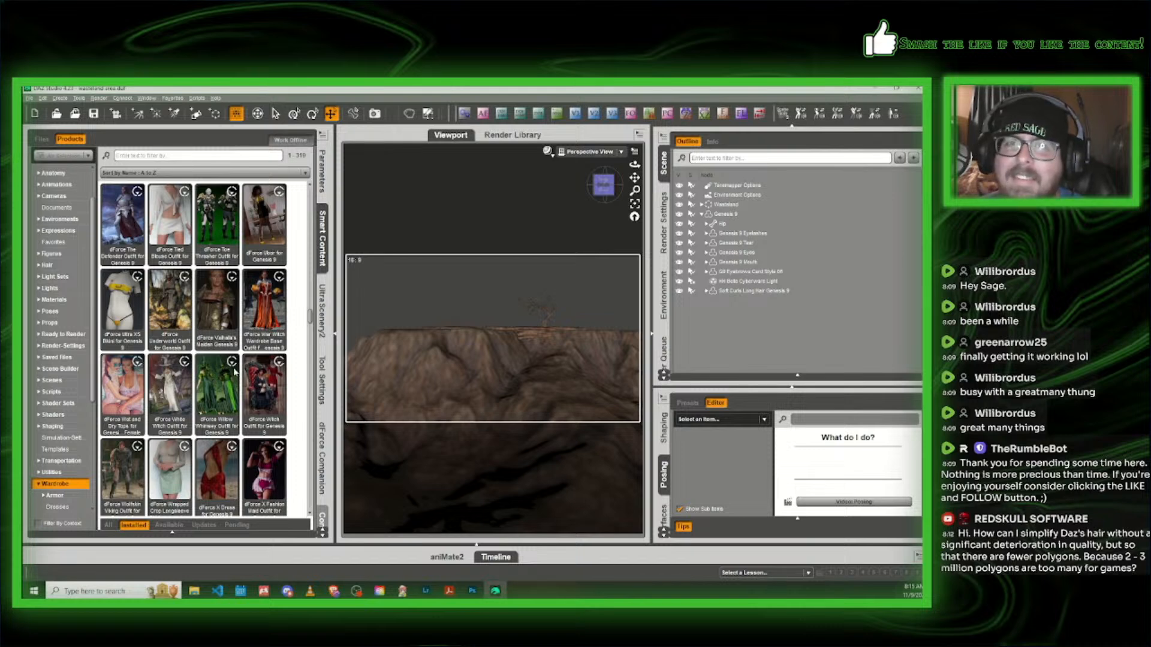
scroll(277, 354, "down", 3)
scroll(277, 355, "down", 2)
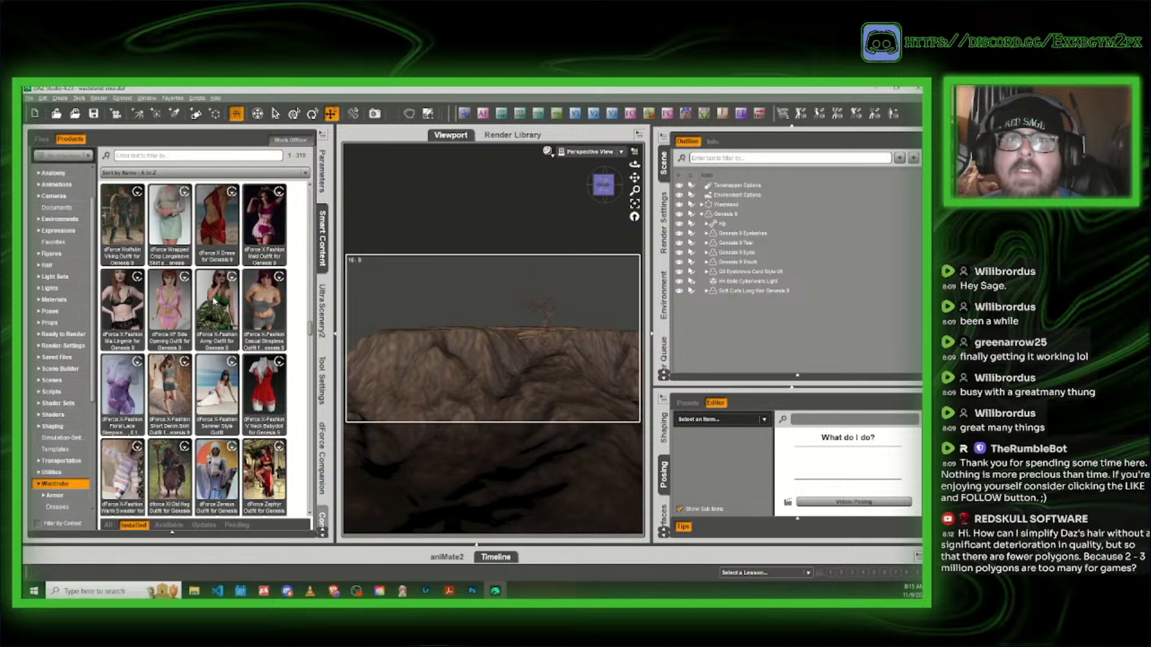
scroll(198, 333, "down", 5)
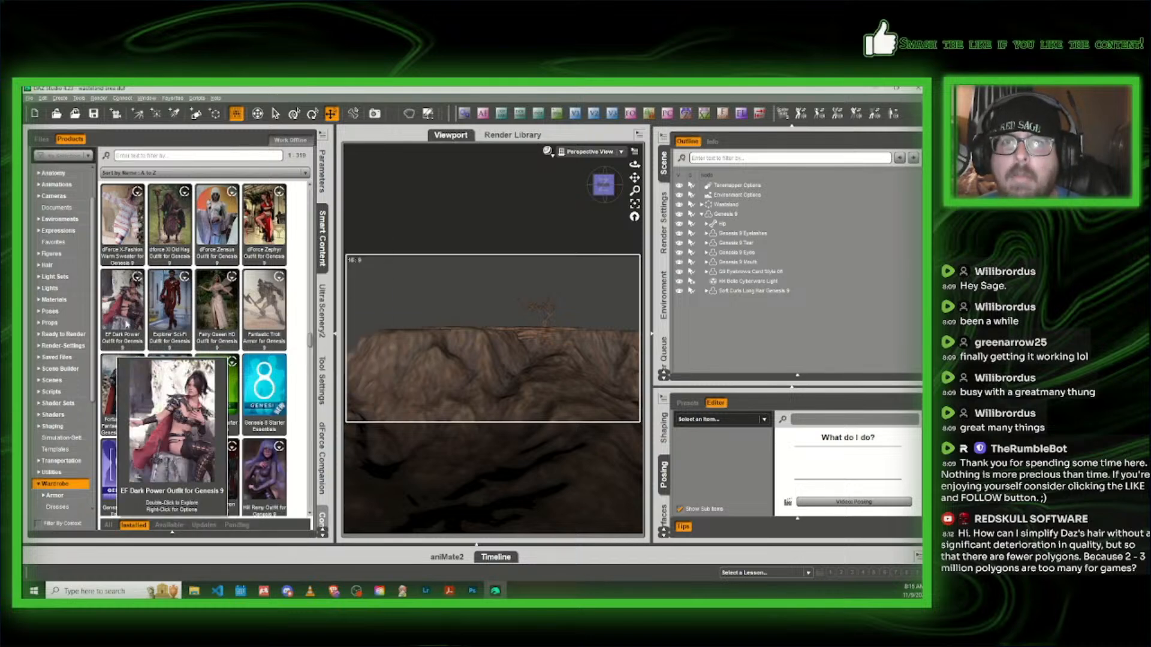
scroll(222, 366, "down", 3)
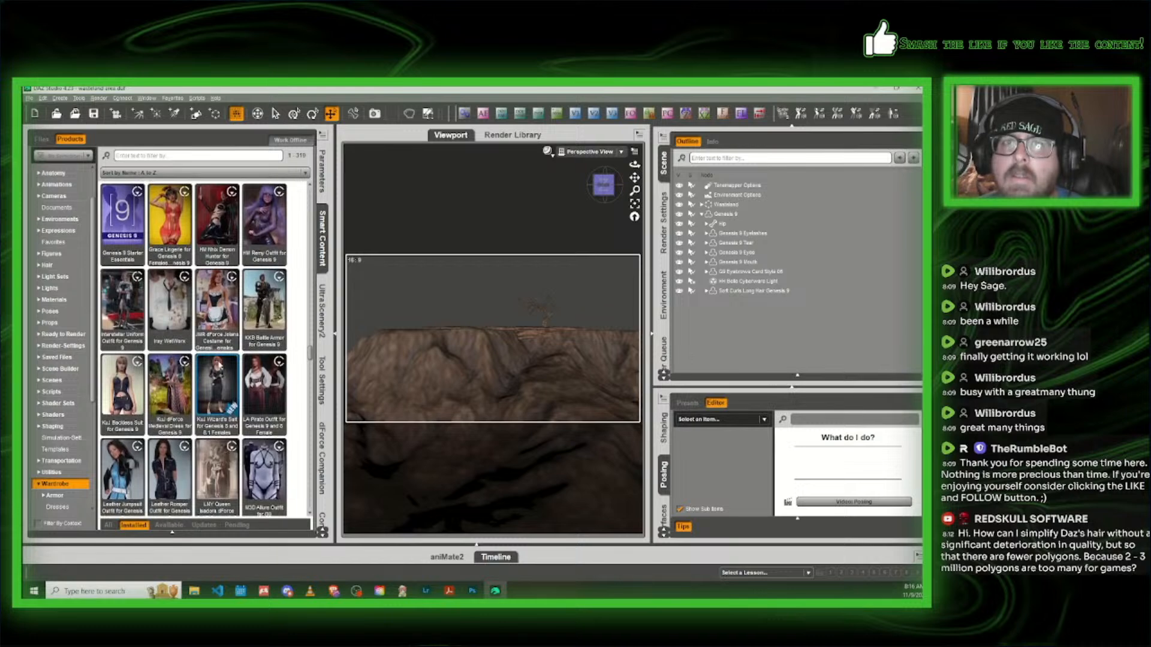
scroll(271, 377, "down", 3)
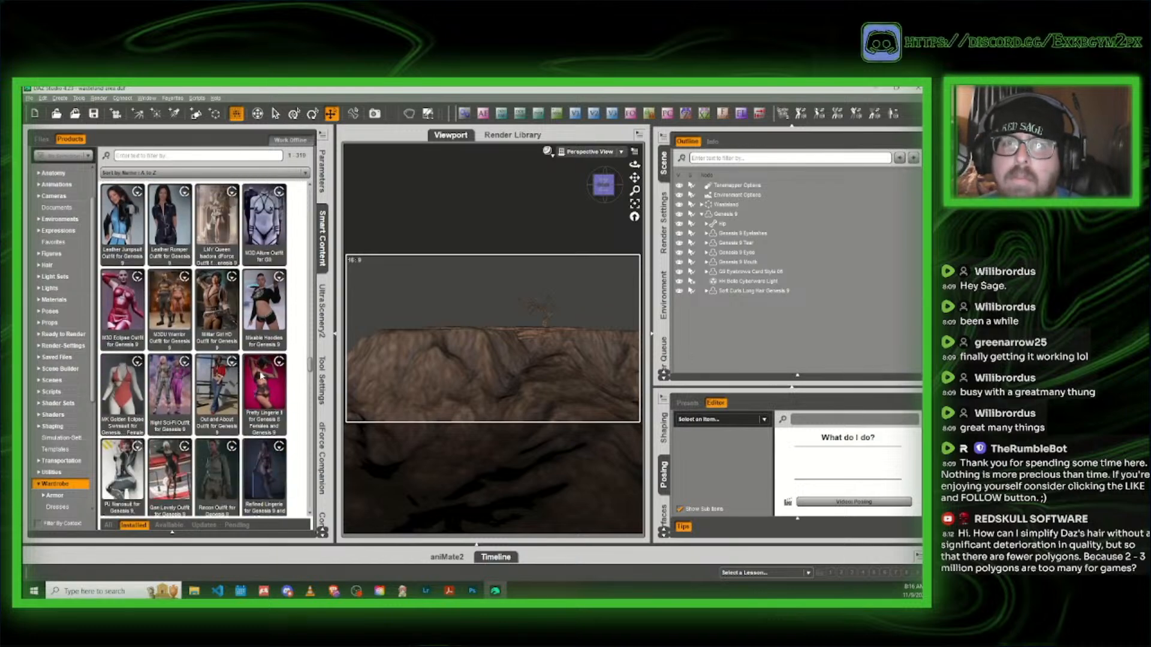
scroll(259, 376, "down", 3)
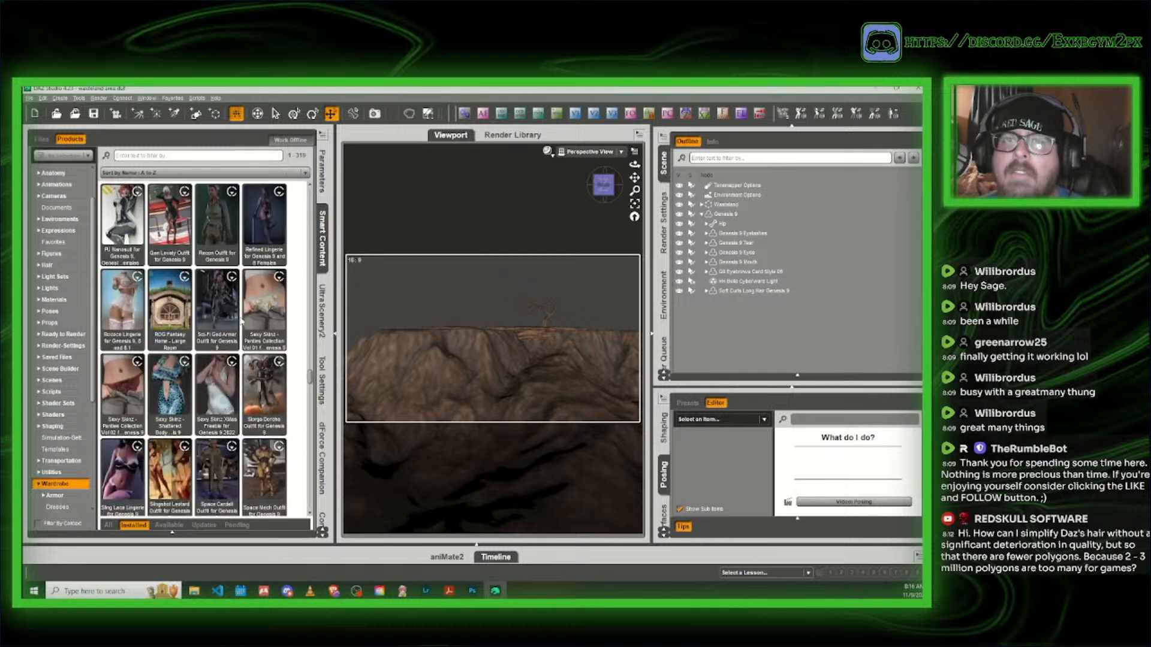
scroll(215, 356, "down", 3)
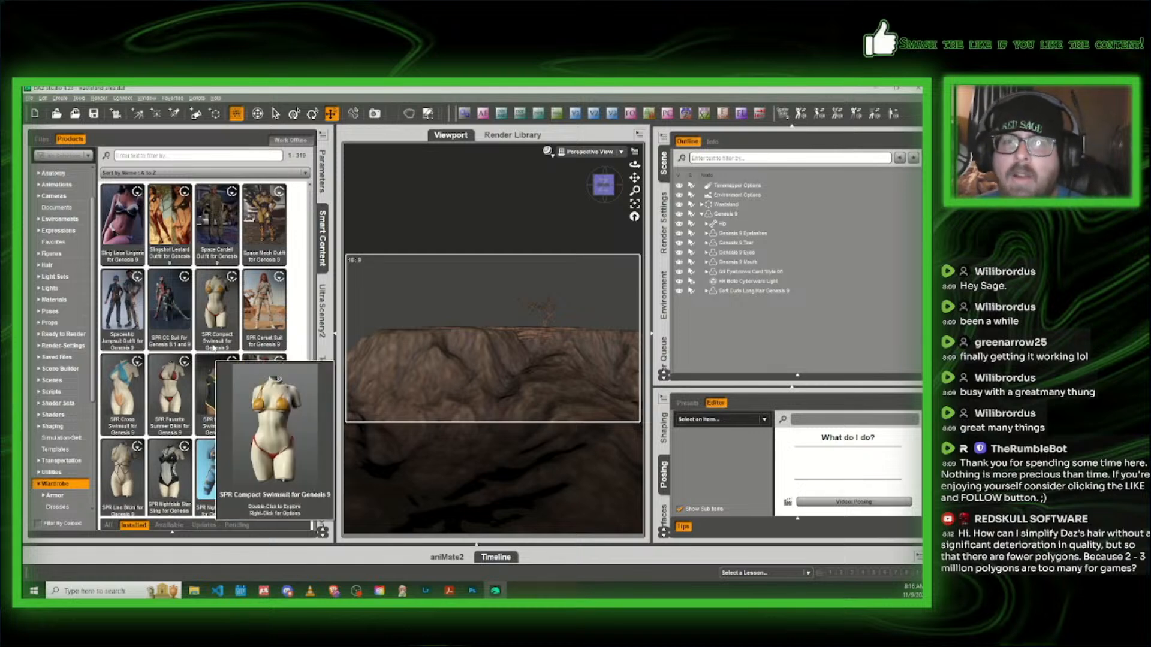
scroll(214, 348, "down", 10)
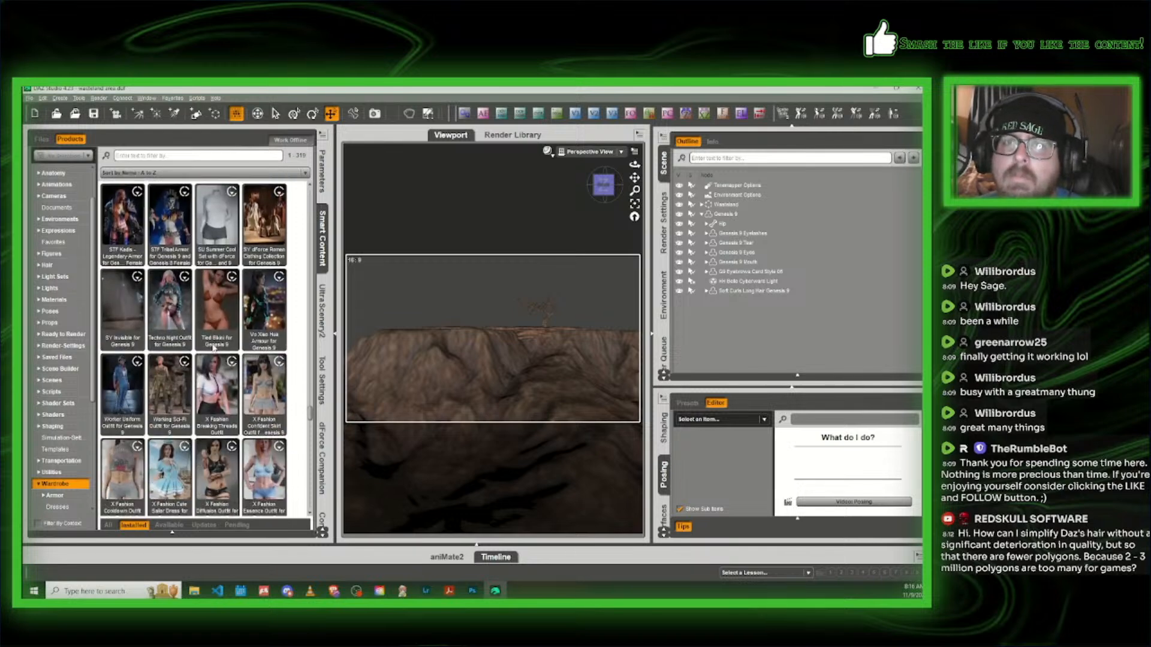
mouse_move(269, 321)
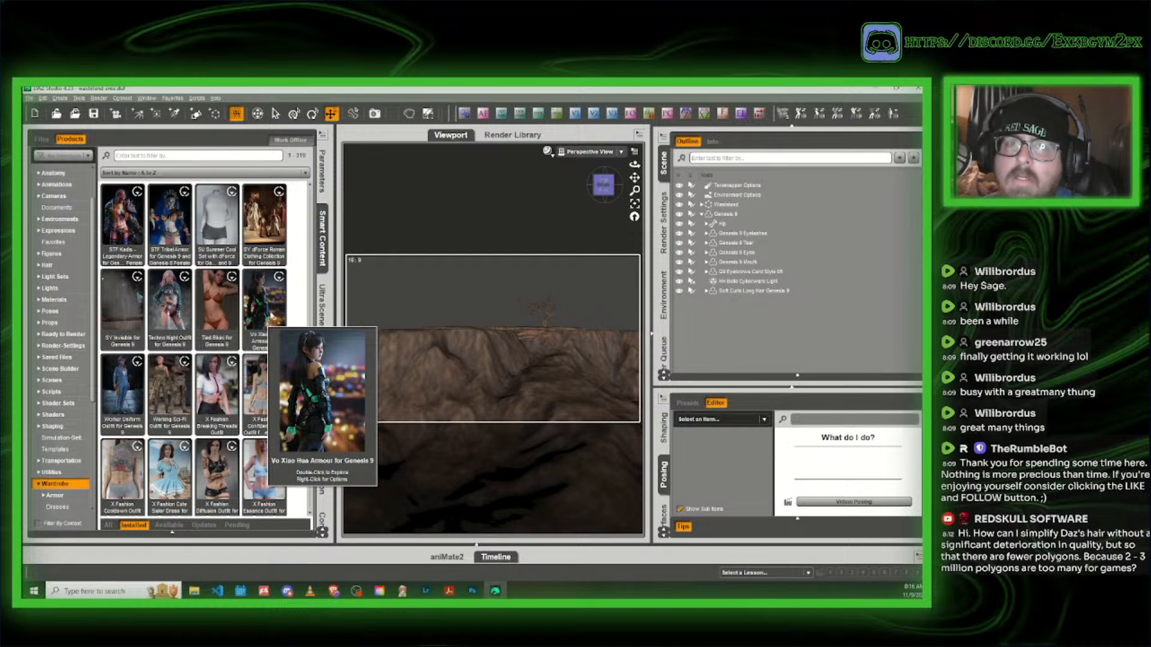
scroll(276, 307, "down", 4)
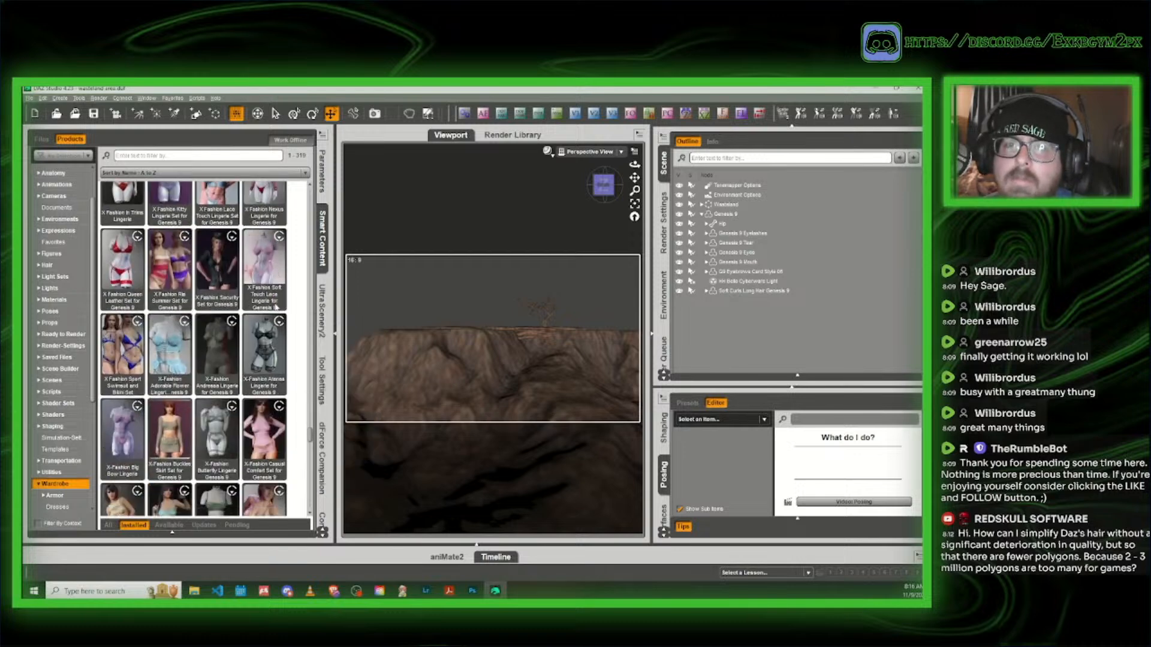
scroll(275, 306, "down", 4)
scroll(275, 306, "down", 2)
scroll(275, 306, "down", 3)
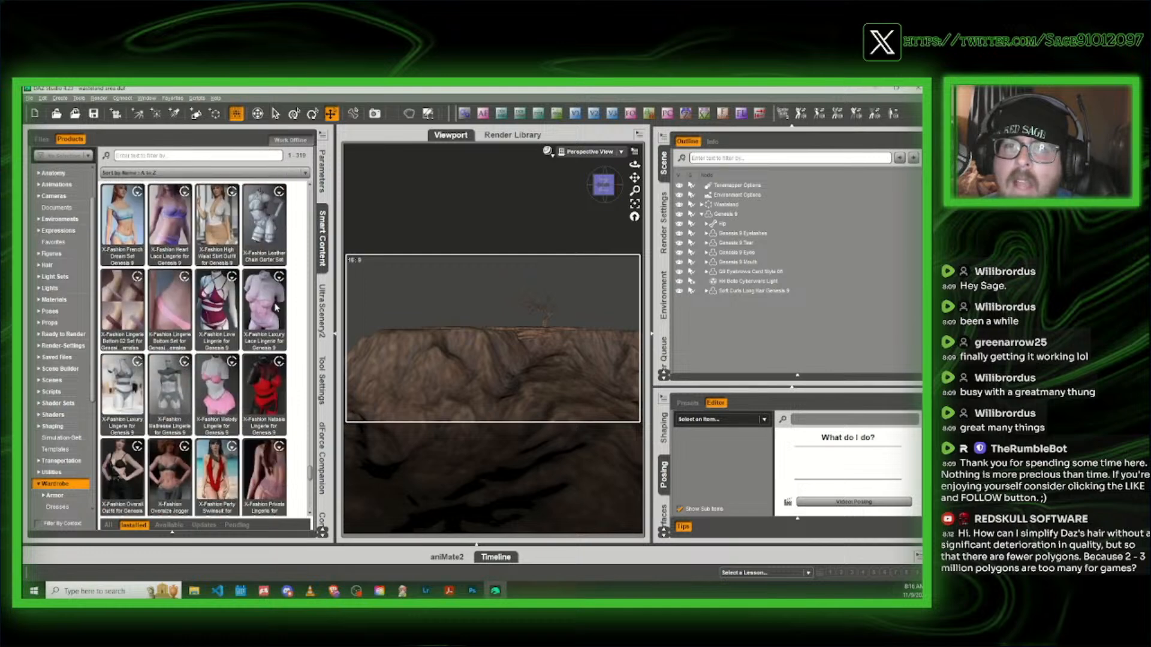
scroll(276, 306, "down", 3)
scroll(277, 307, "down", 3)
scroll(276, 307, "down", 1)
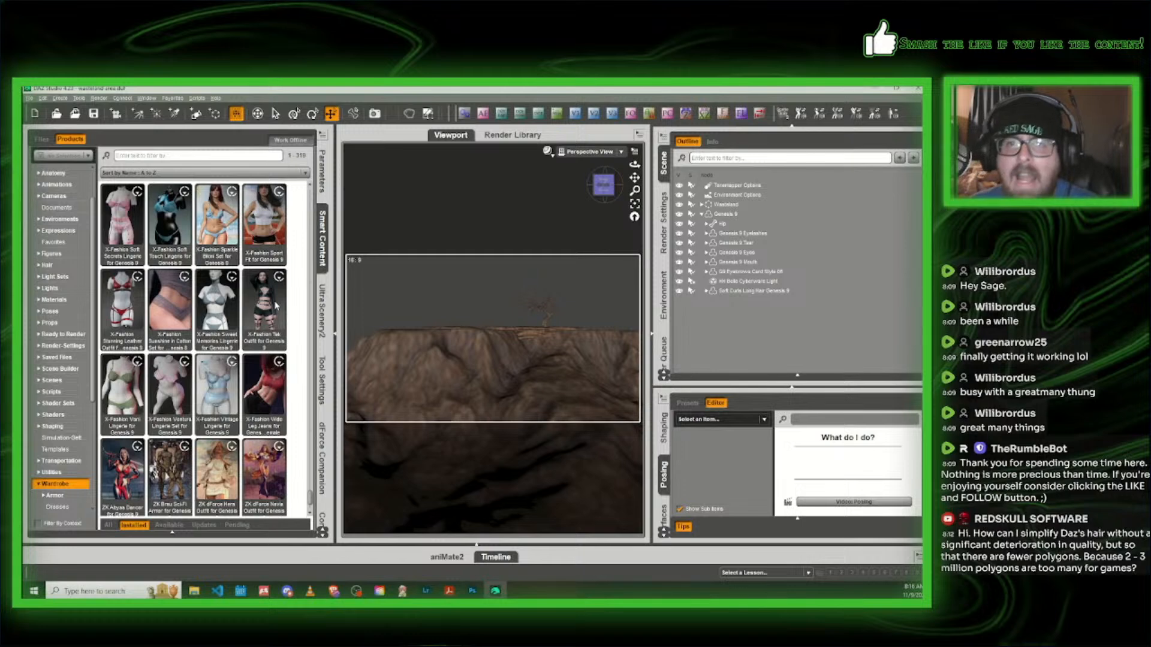
scroll(276, 306, "down", 1)
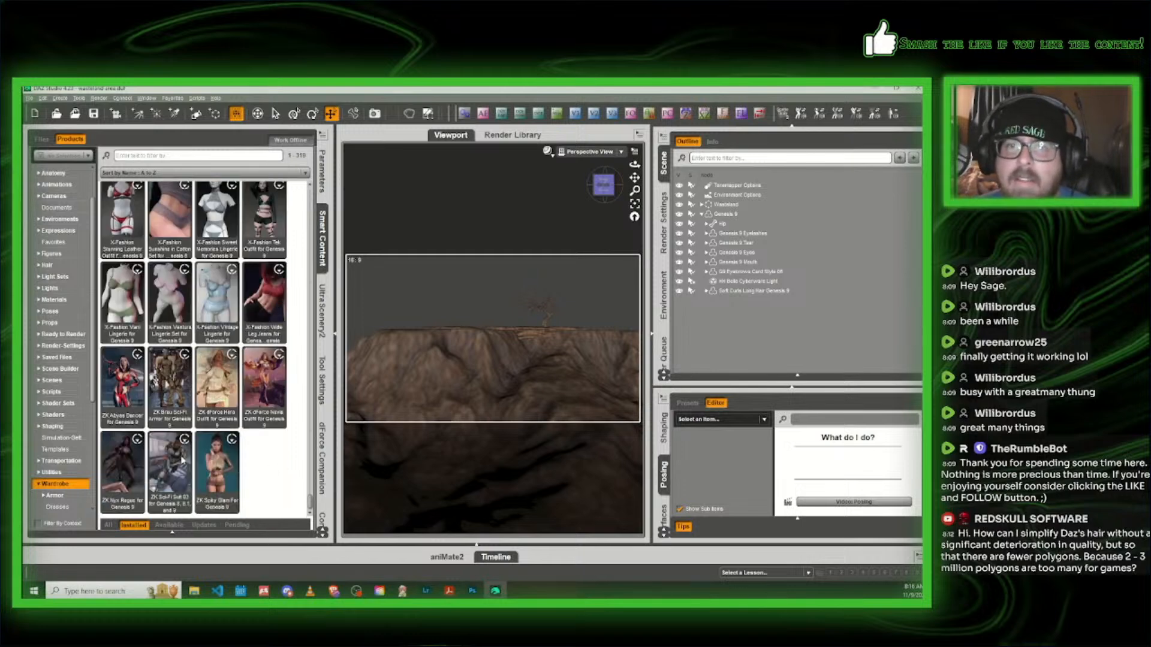
mouse_move(174, 383)
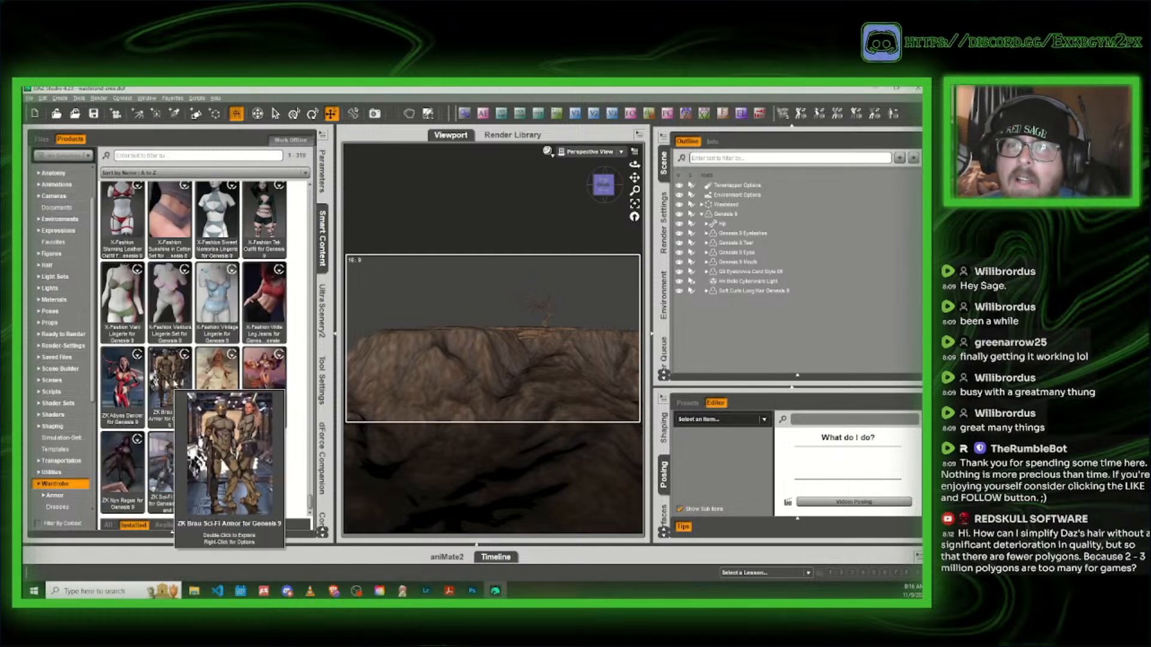
Step: Load the Vo Xiao Hua 2 !Armour Full outfit from the Vo Xiao Hua Armour for Genesis 9 product onto the Genesis 9 figure
scroll(174, 384, "up", 3)
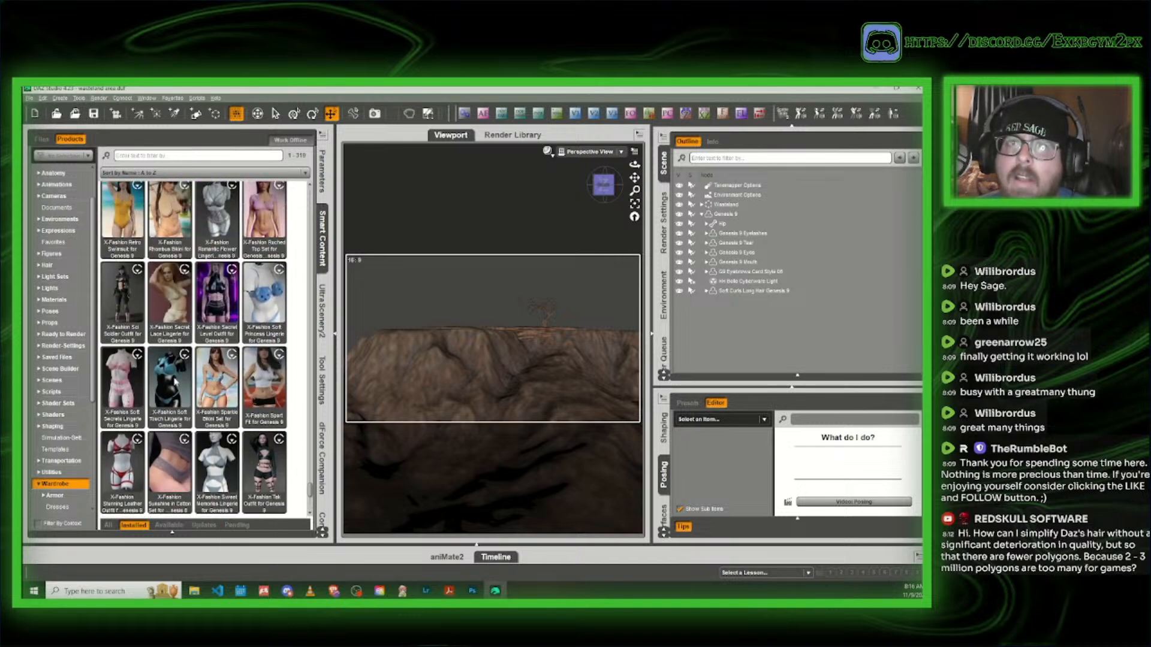
scroll(175, 382, "up", 6)
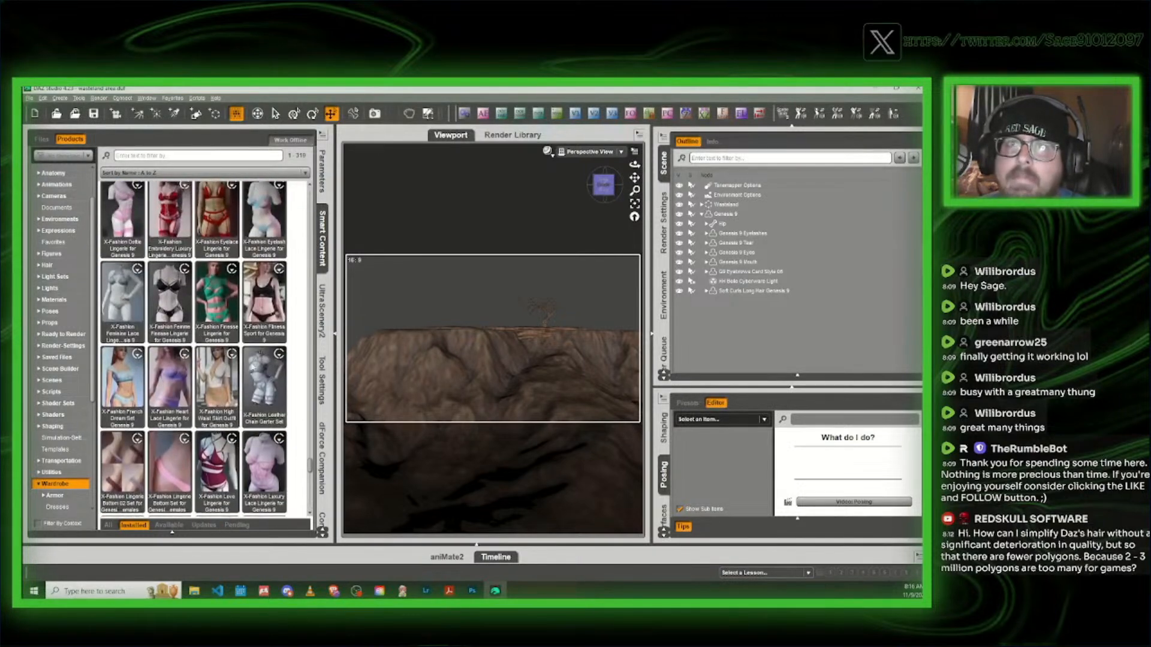
scroll(232, 355, "up", 3)
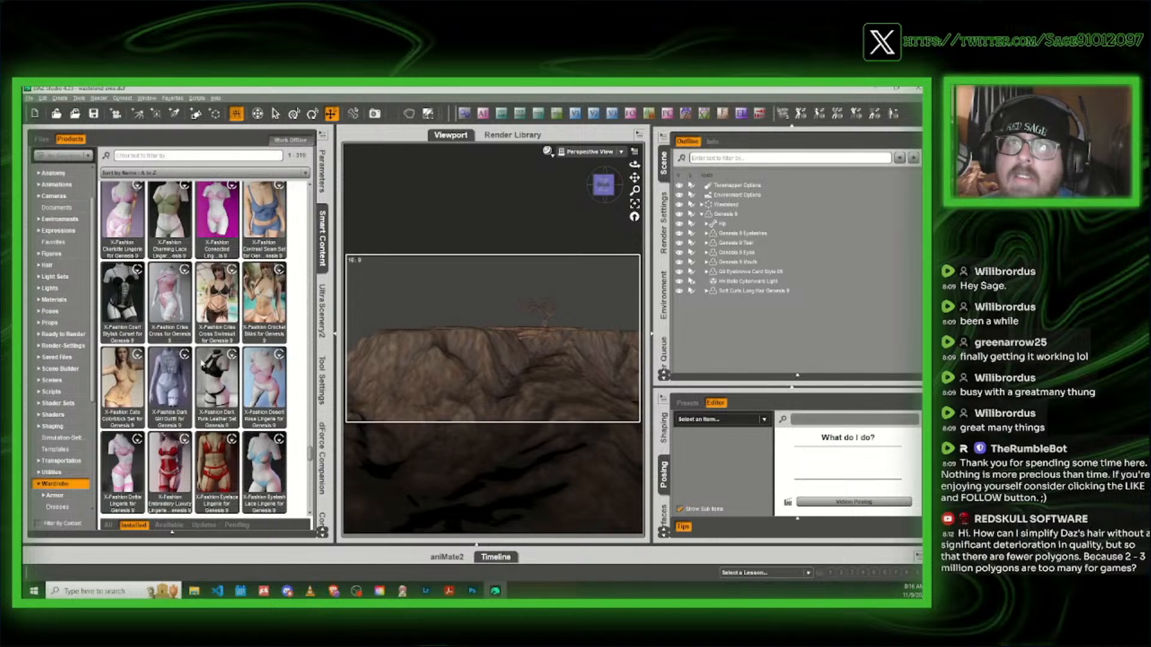
scroll(177, 366, "down", 6)
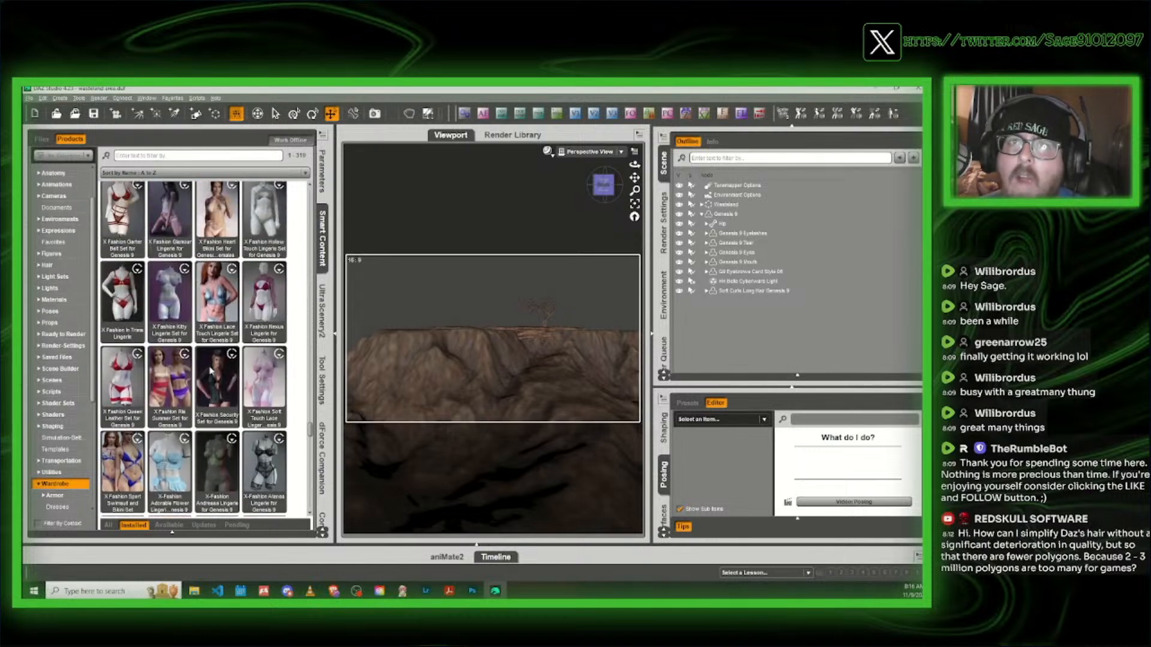
scroll(212, 370, "up", 3)
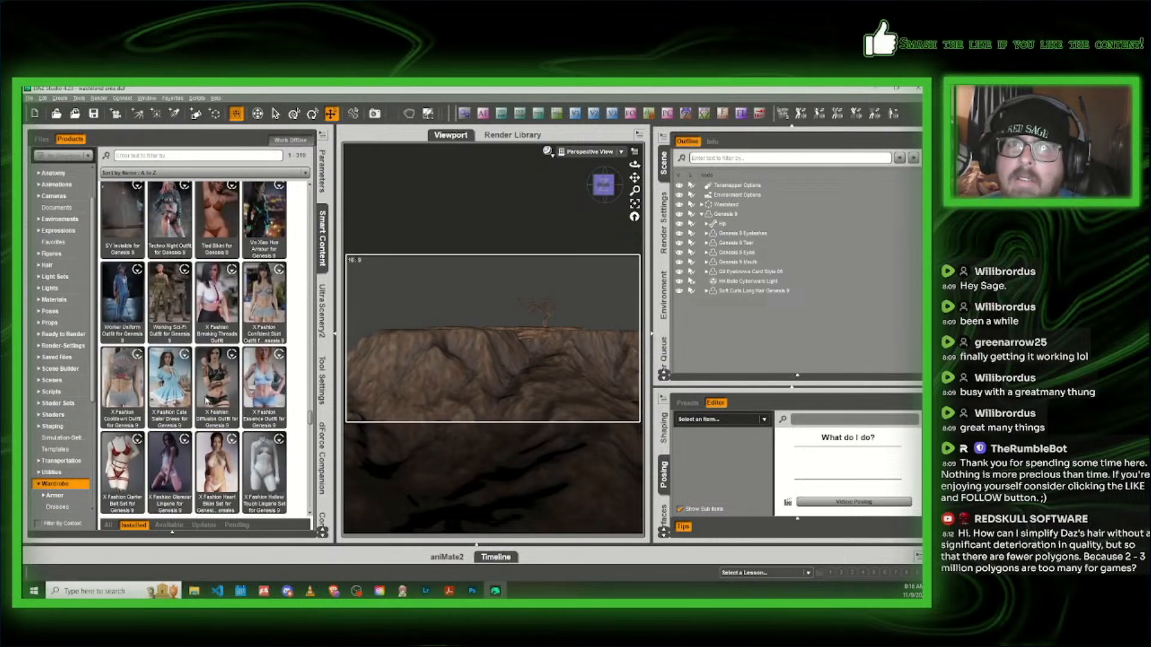
double_click(260, 211)
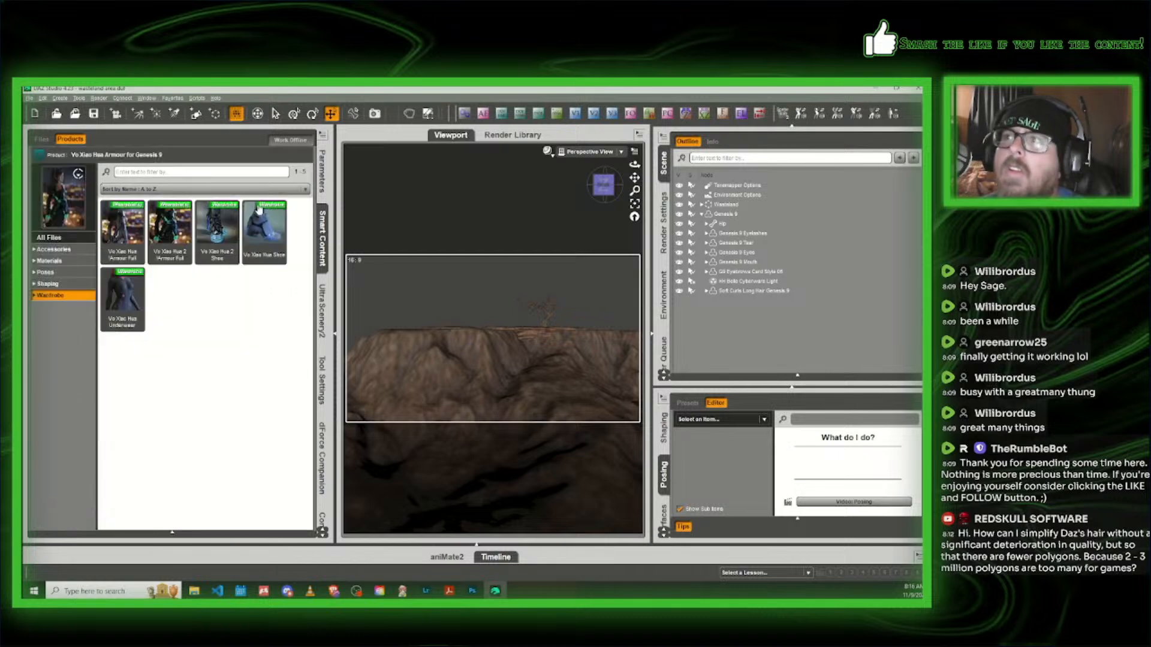
left_click(726, 214)
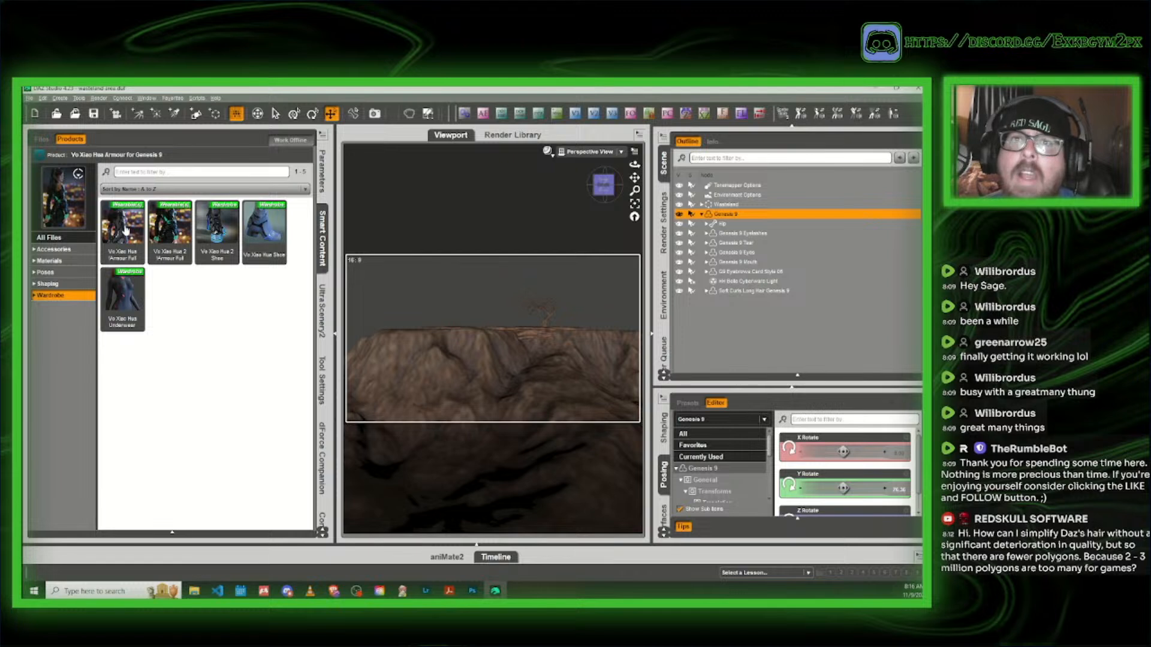
mouse_move(125, 229)
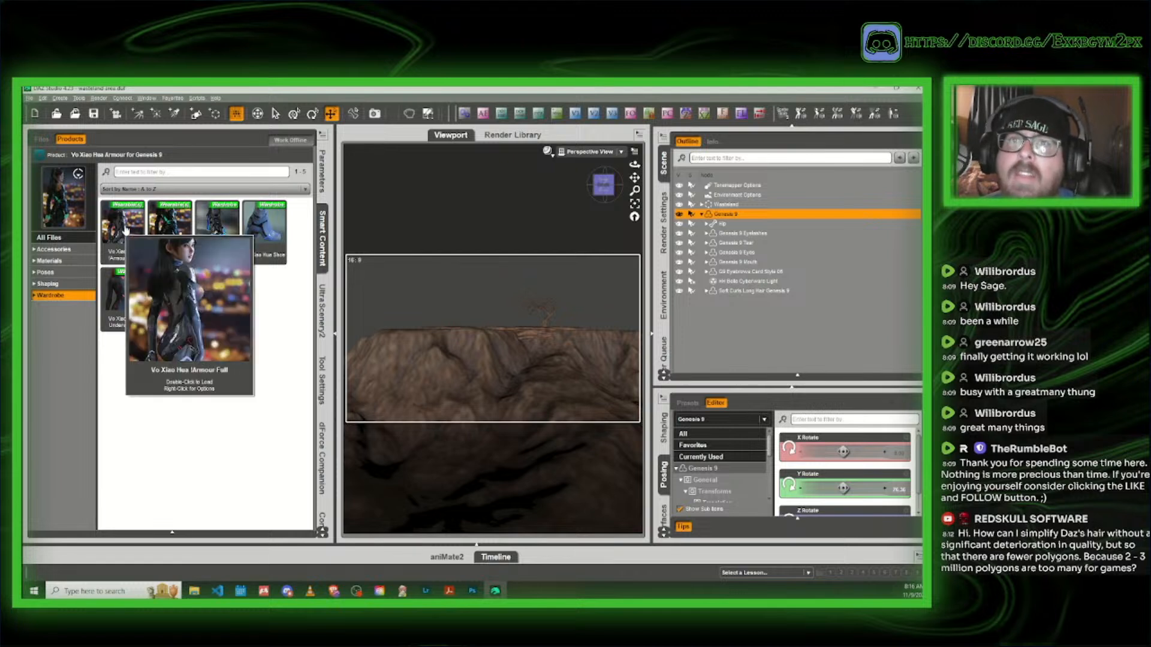
mouse_move(177, 226)
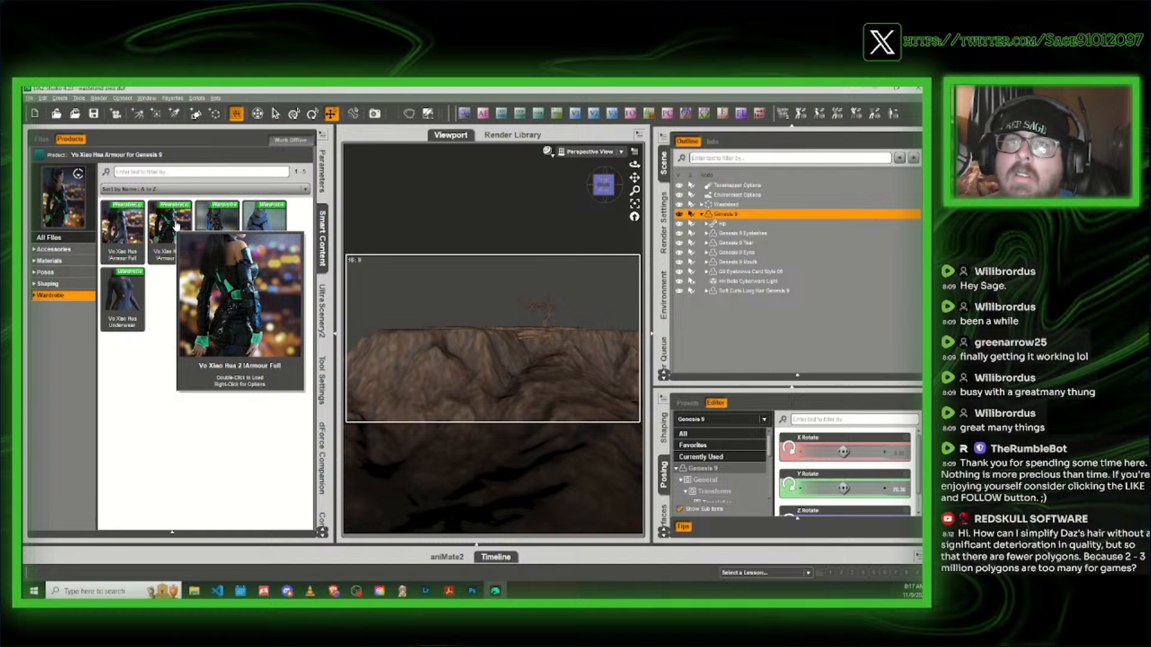
double_click(175, 226)
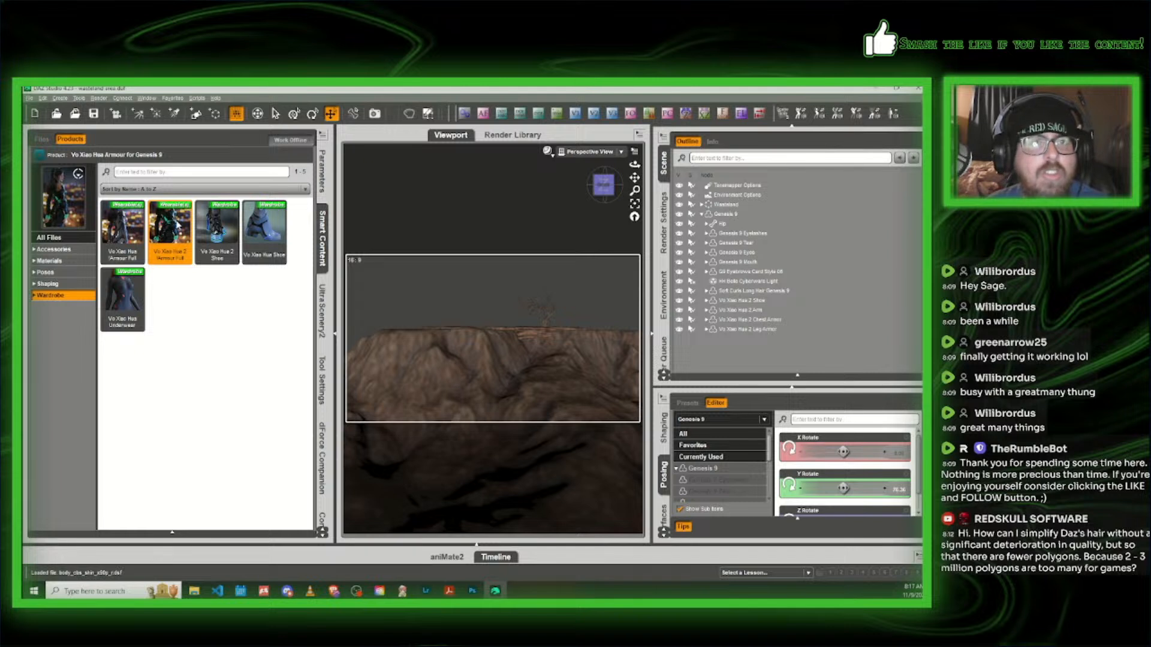
mouse_move(177, 225)
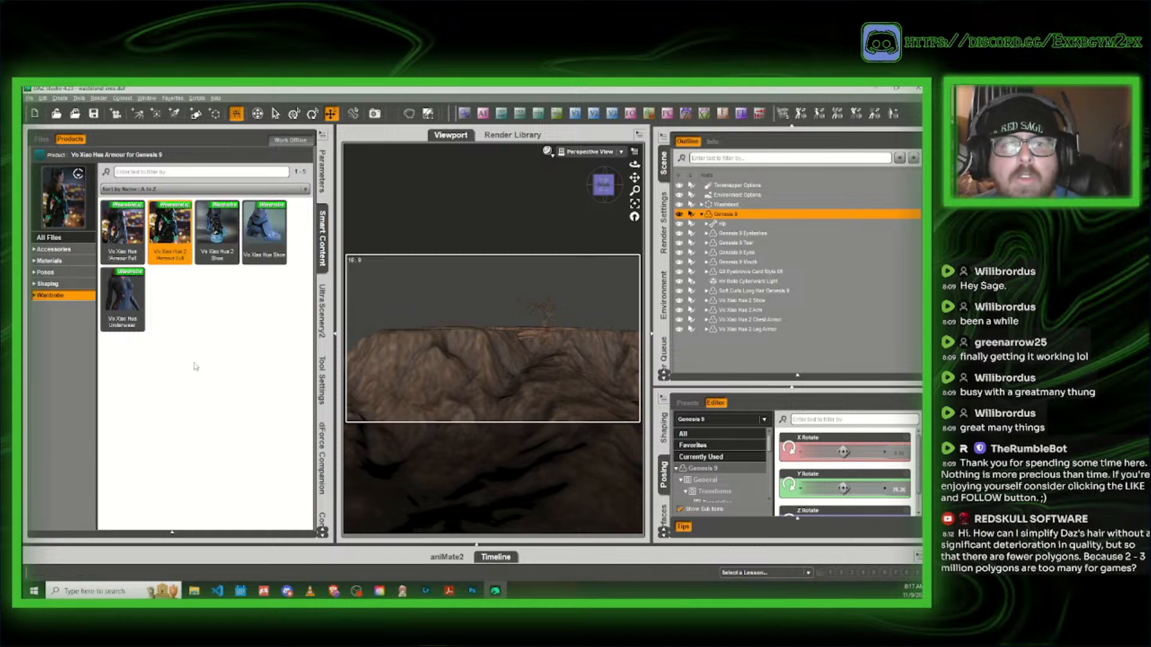
Step: Return to the installed Wardrobe products and examine the outfits in the early part of the list for further Genesis 9 clothing
left_click(40, 154)
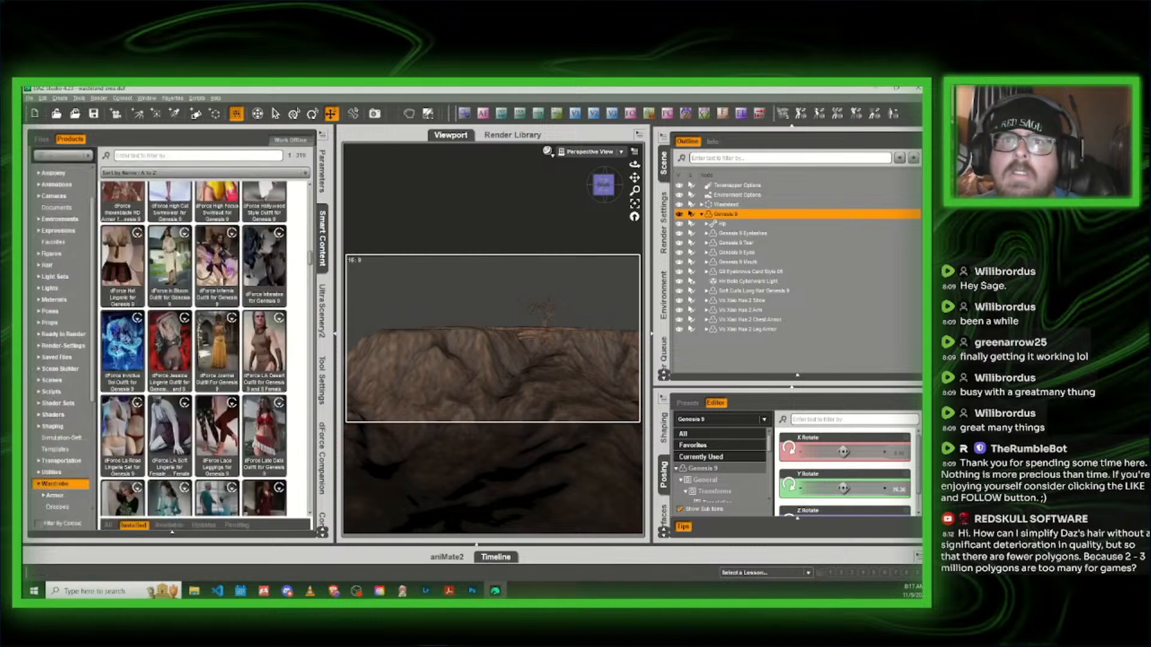
scroll(262, 379, "up", 2)
scroll(205, 413, "up", 3)
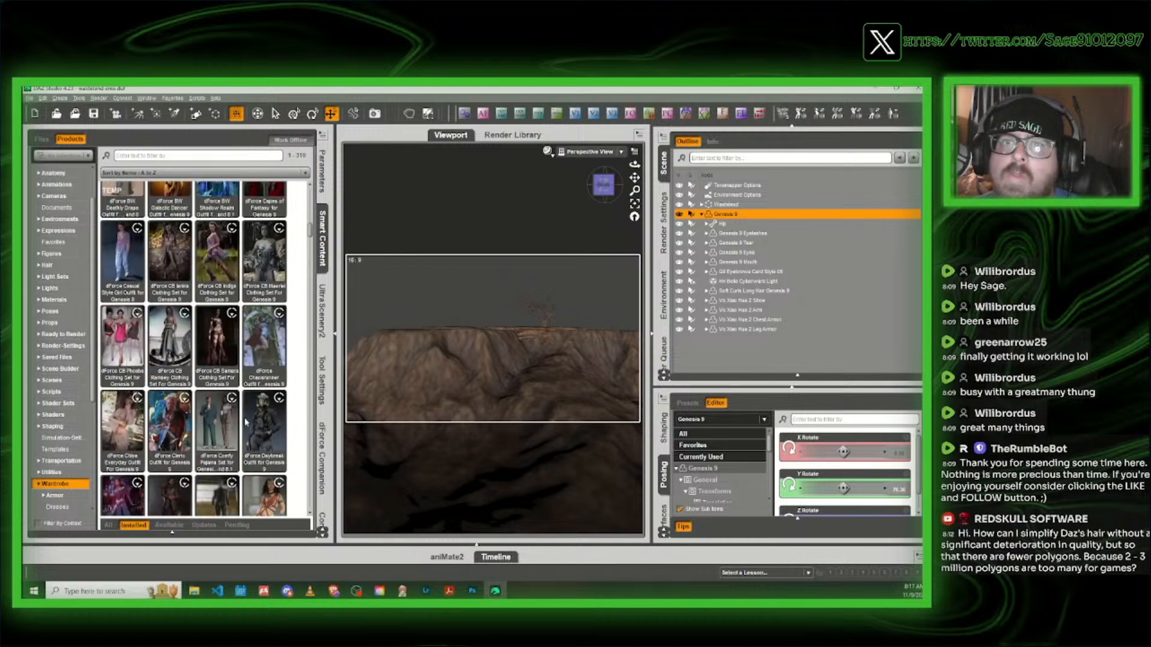
scroll(232, 459, "down", 3)
scroll(259, 332, "up", 3)
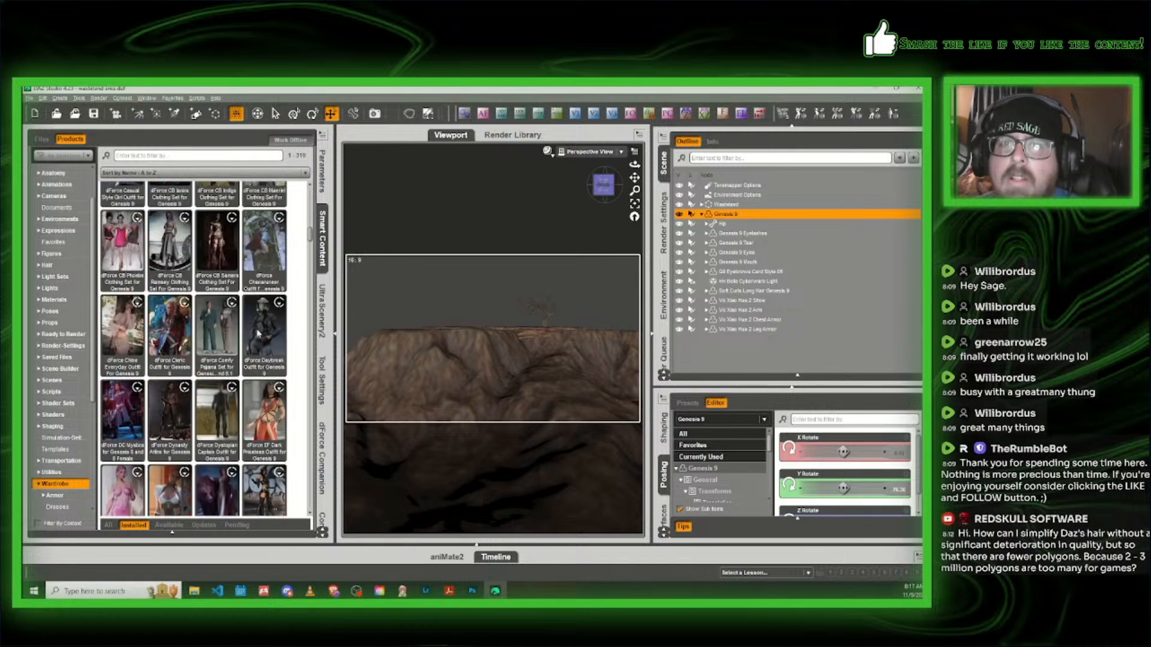
scroll(252, 332, "up", 3)
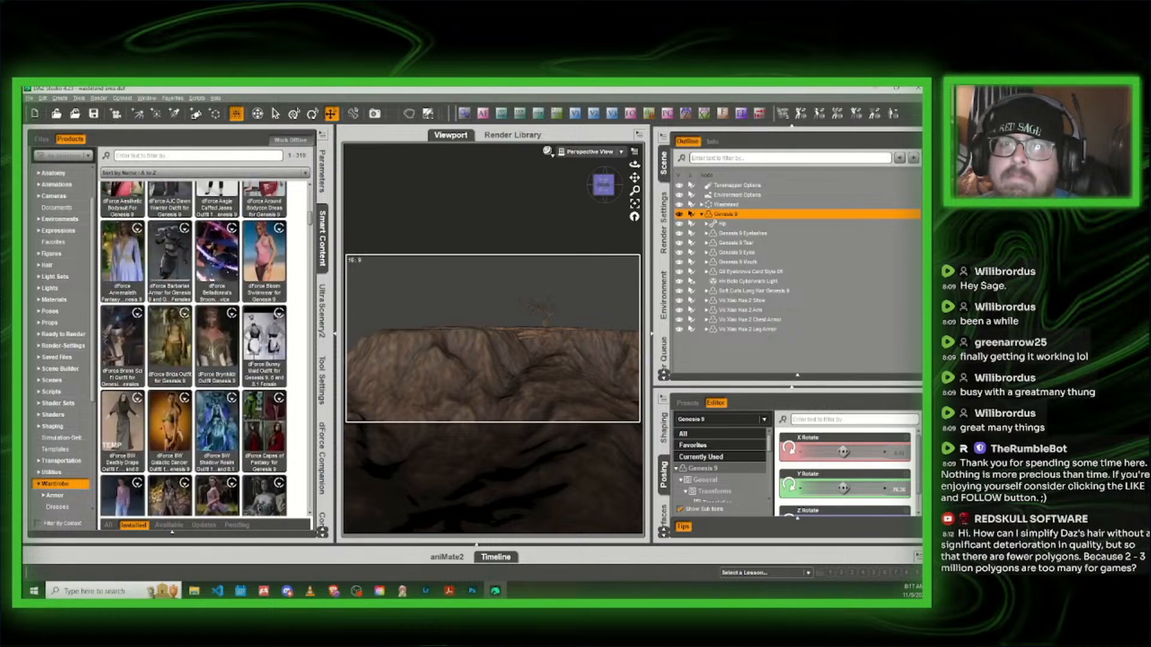
mouse_move(252, 333)
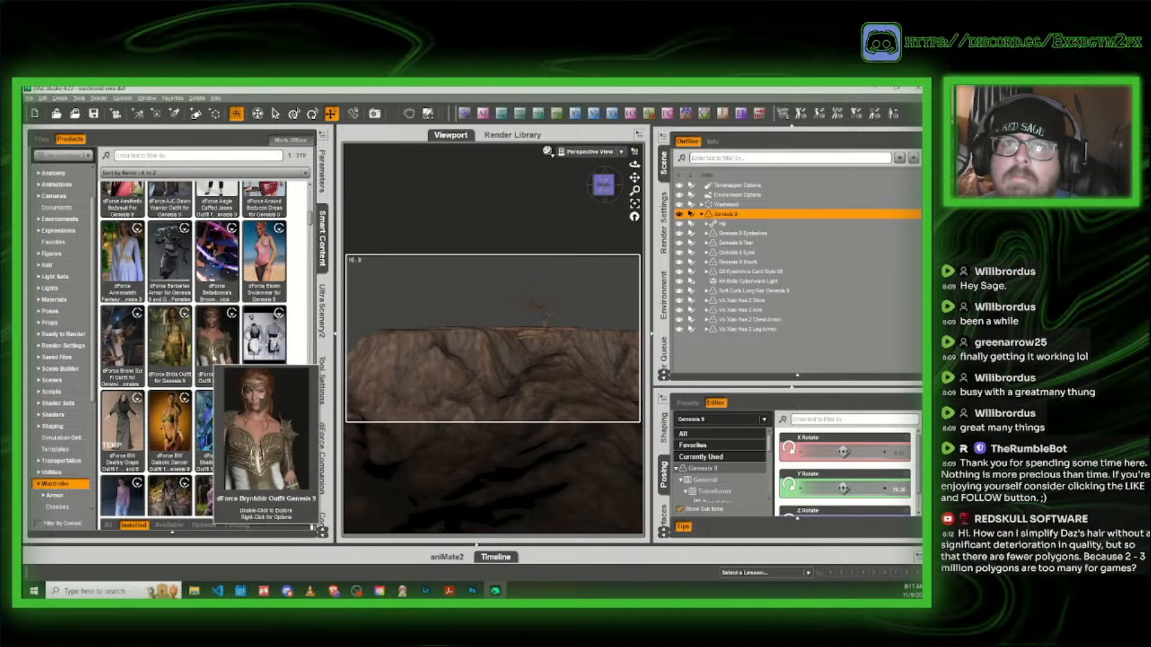
scroll(223, 446, "up", 2)
scroll(223, 446, "up", 1)
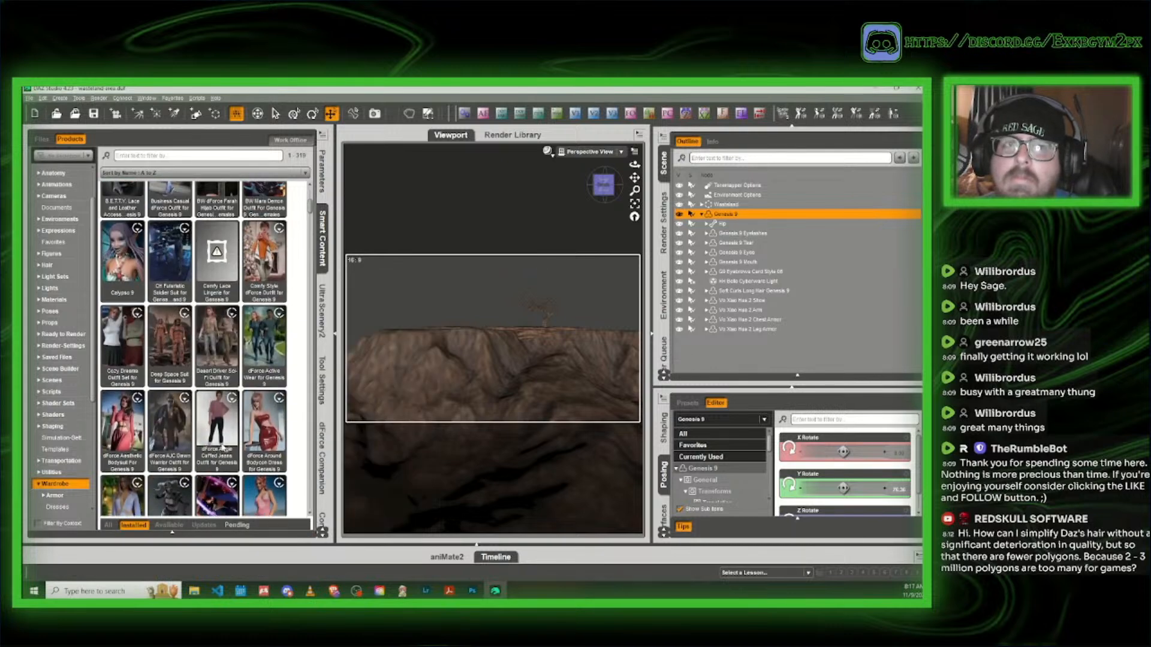
mouse_move(222, 447)
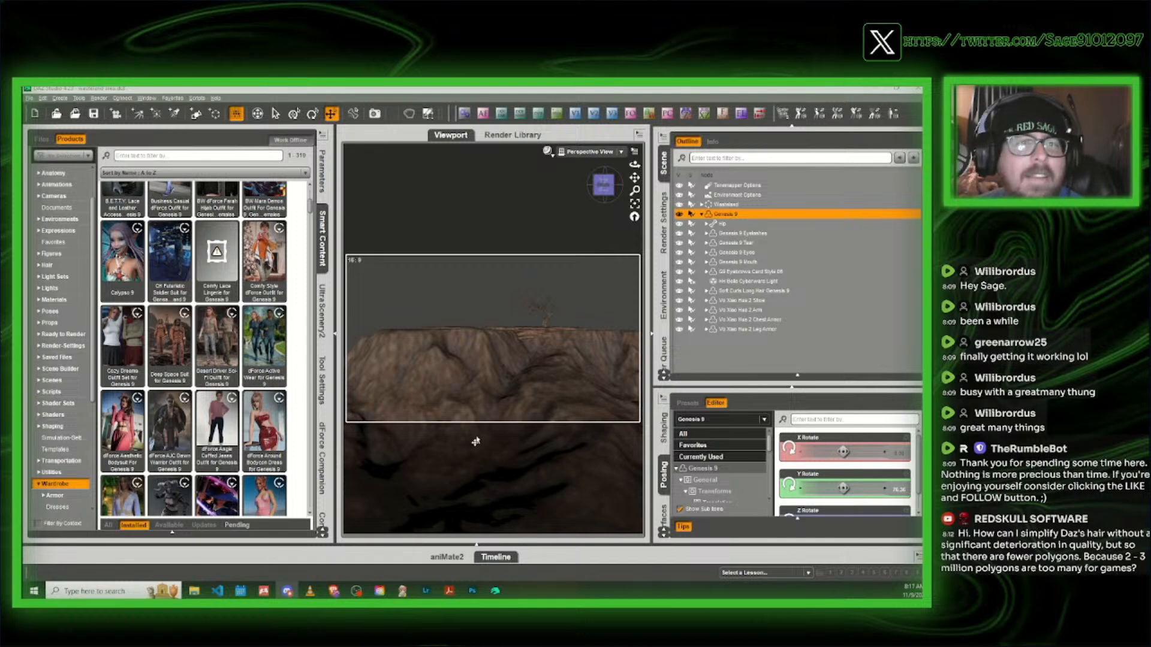
scroll(211, 363, "up", 3)
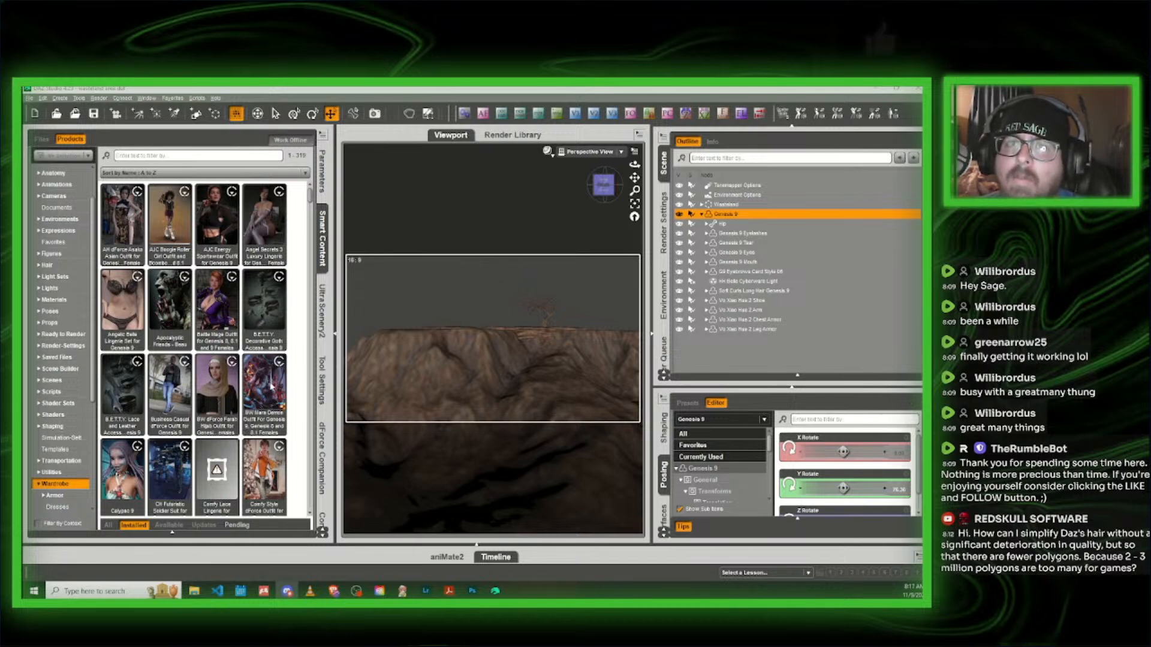
scroll(271, 386, "down", 3)
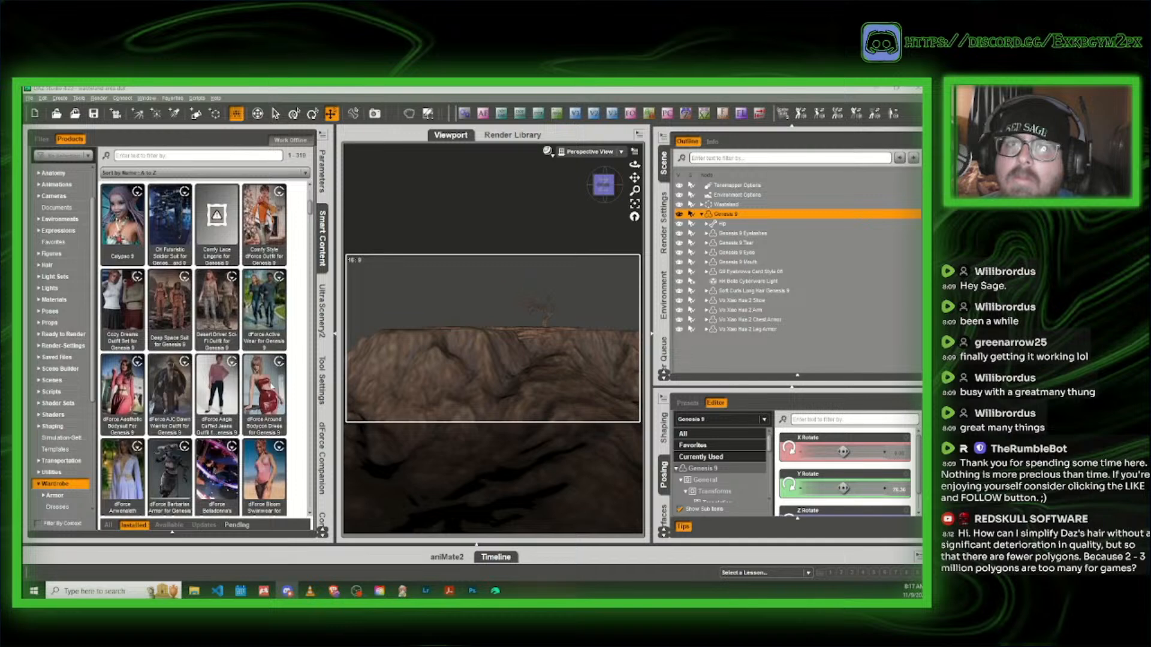
scroll(271, 387, "down", 3)
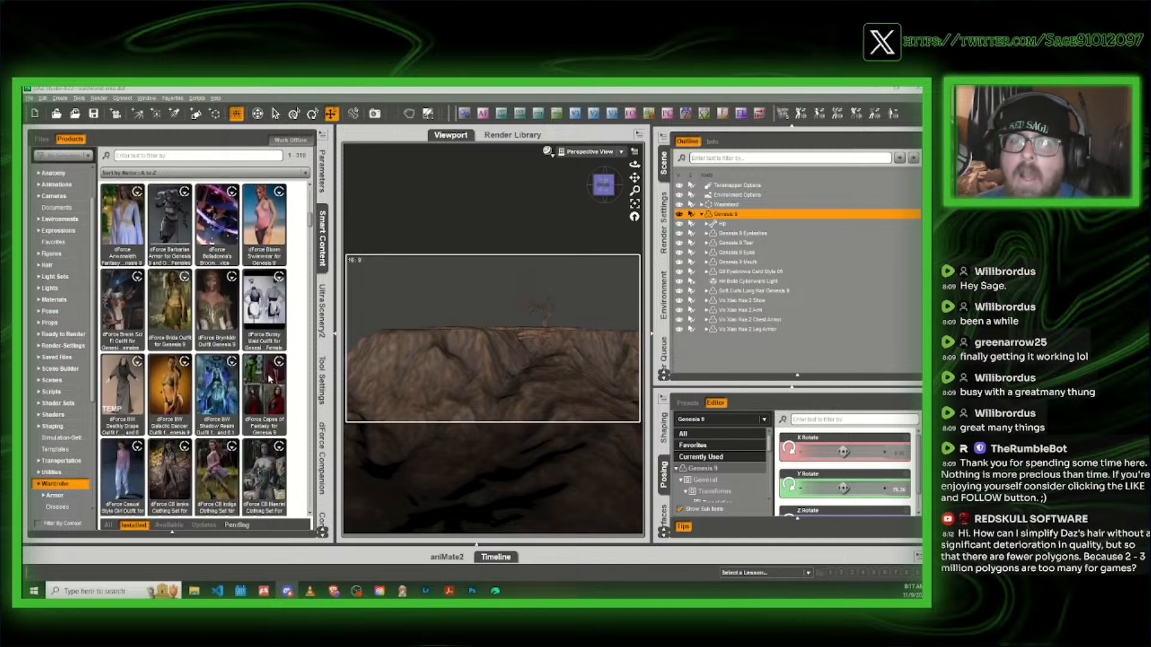
Step: Shift the Genesis 9 figure within the scene and raise the Wasteland environment above the ground grid
left_click_drag(597, 200, 448, 318)
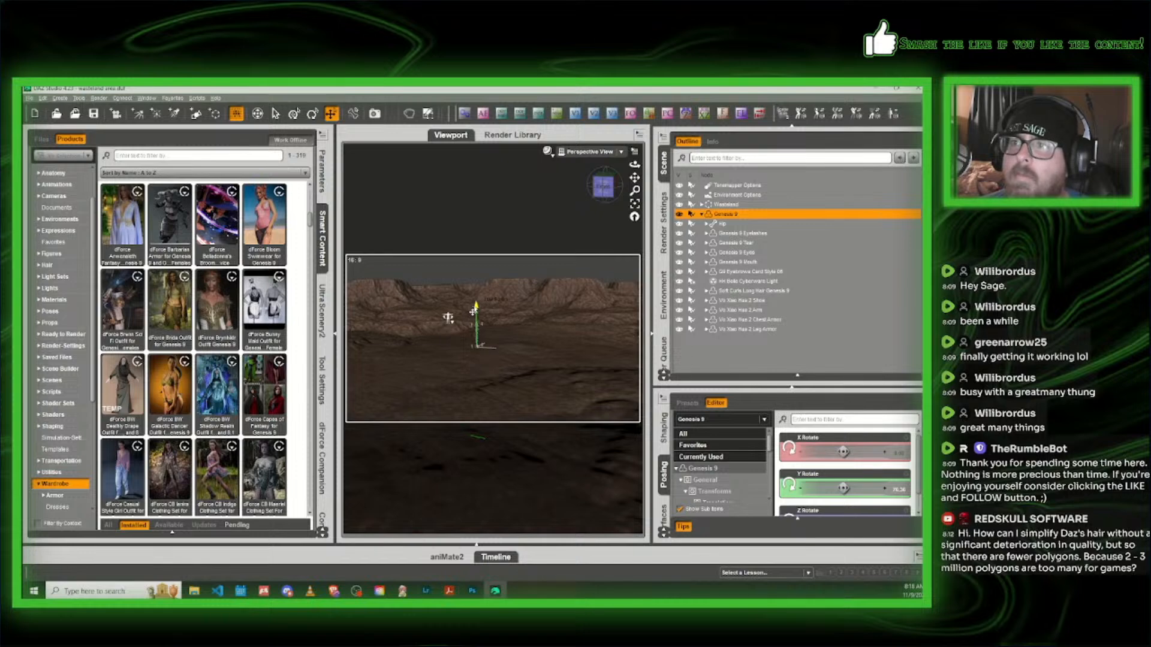
left_click_drag(501, 350, 528, 373)
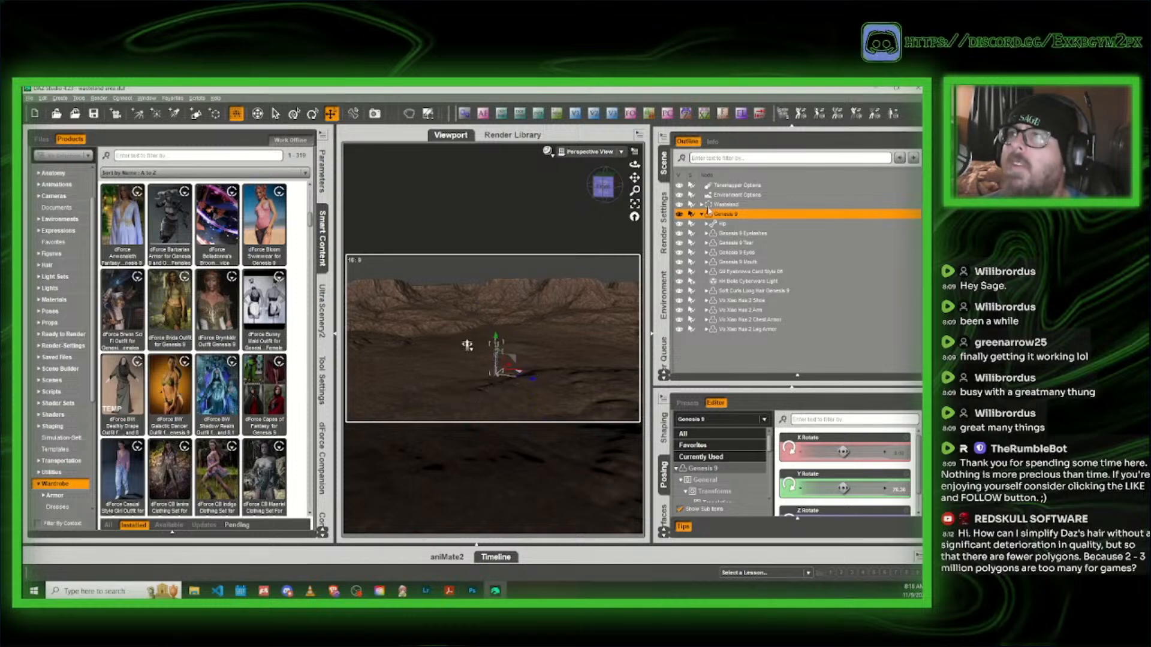
left_click(725, 205)
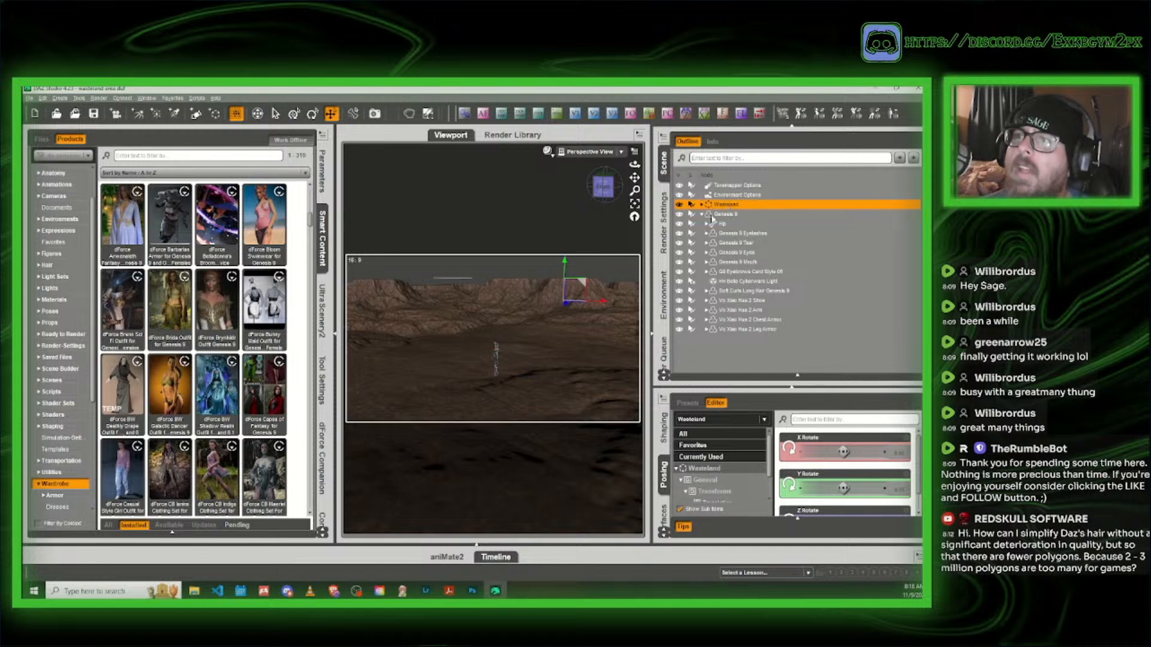
left_click_drag(561, 302, 559, 284)
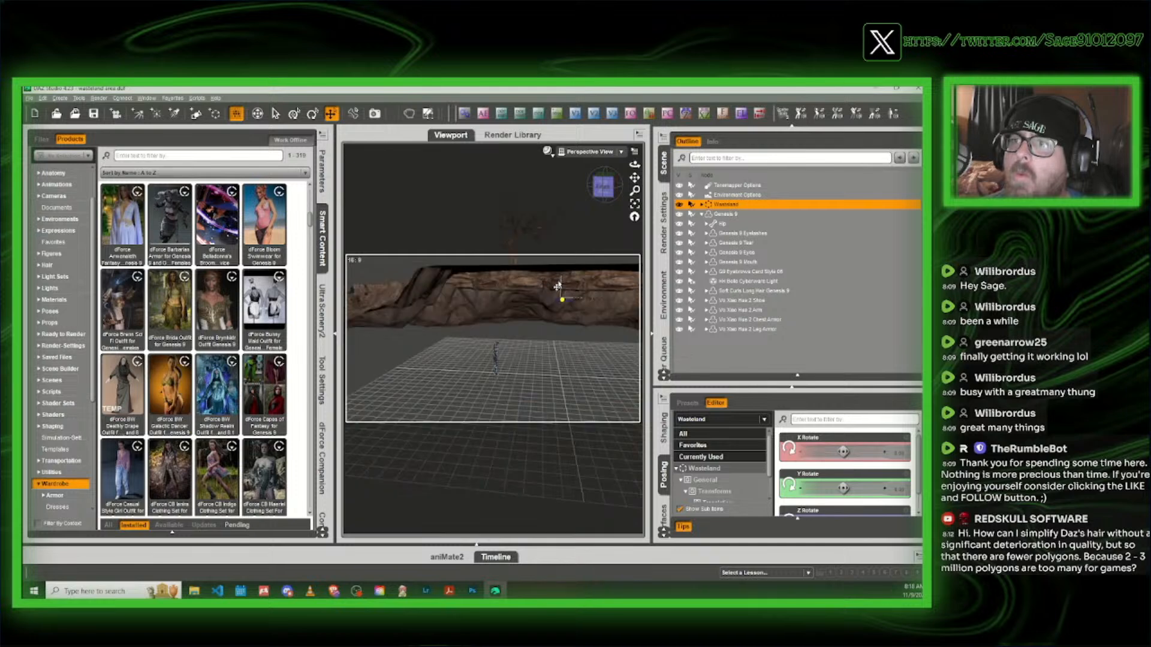
left_click_drag(603, 187, 599, 265)
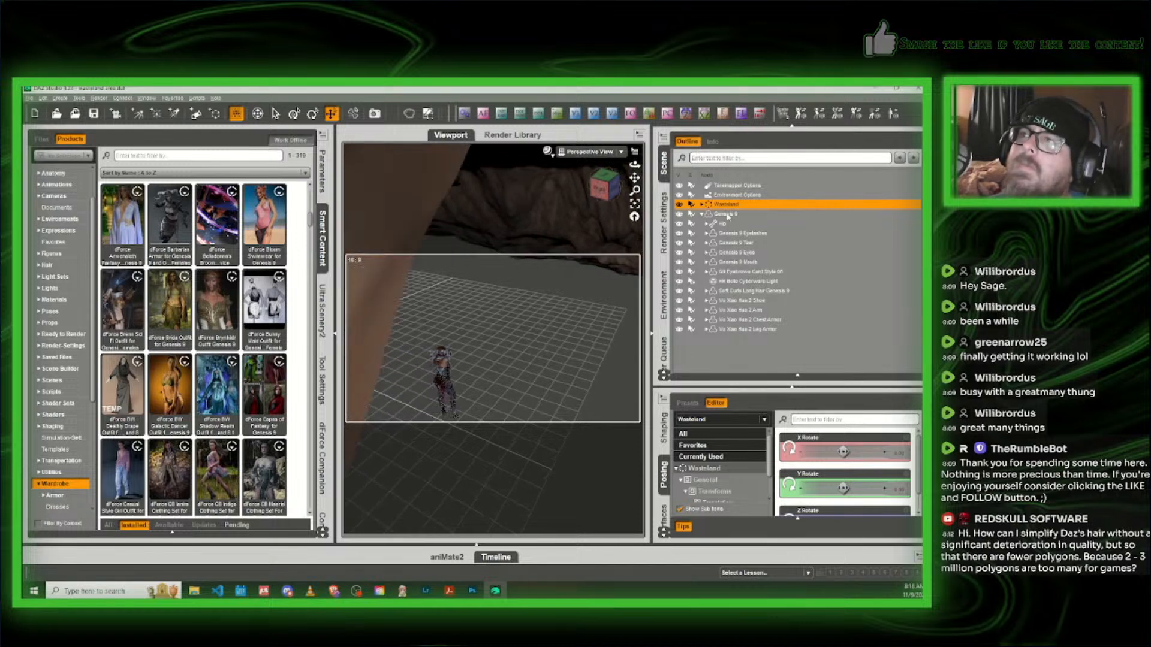
Step: Raise the Genesis 9 figure from the ground grid up to the surface of the wasteland terrain
left_click(724, 214)
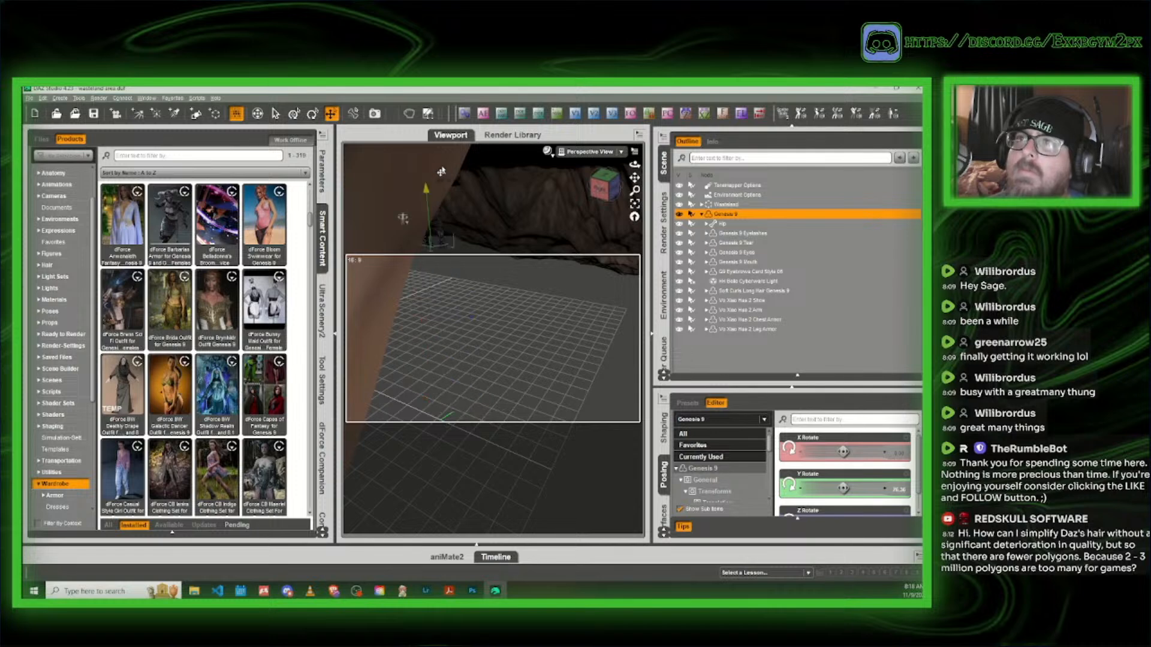
key("ctrl+f")
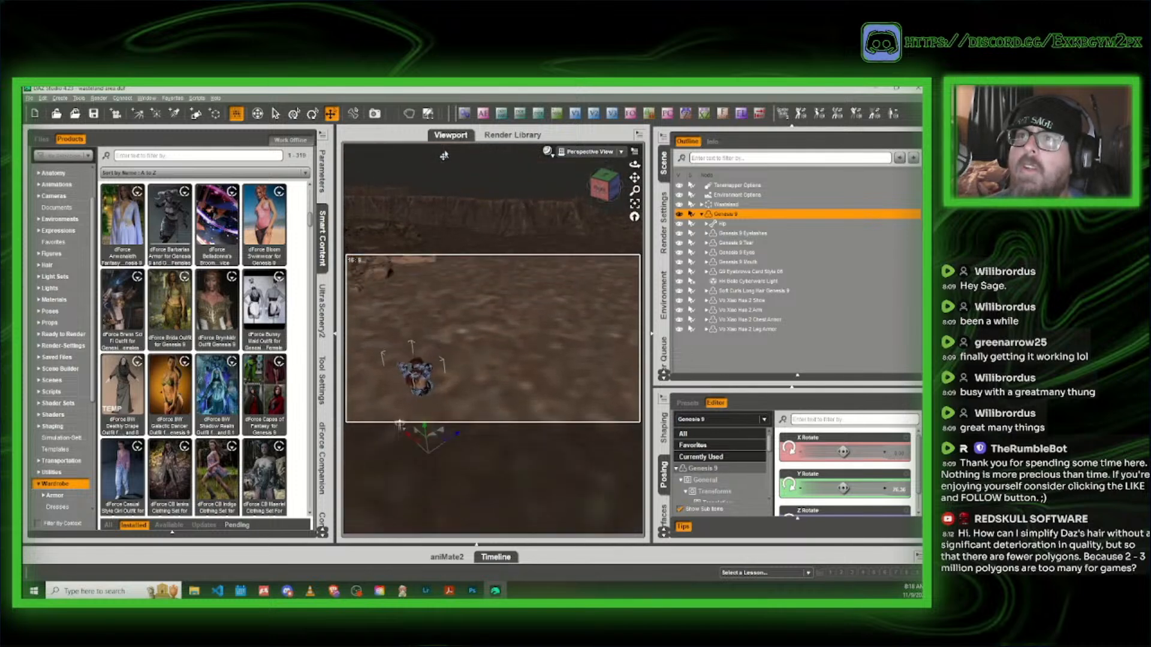
middle_click_drag(444, 155, 578, 161)
scroll(444, 155, "down", 3)
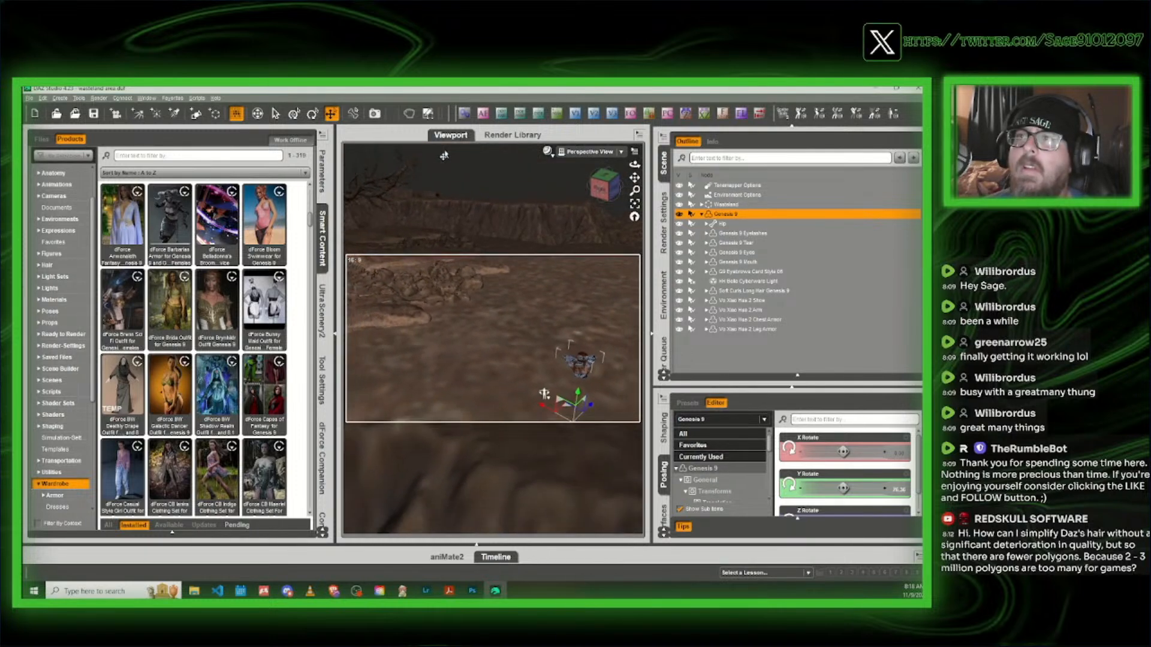
scroll(445, 155, "down", 1)
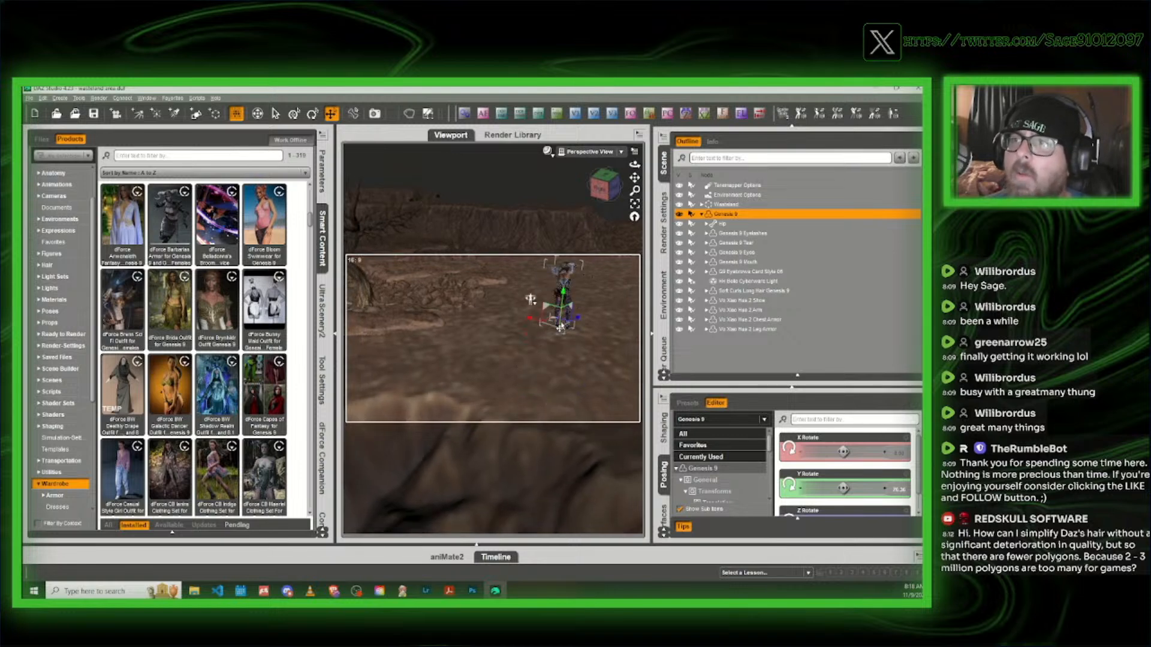
Step: Move the Genesis 9 figure across the wasteland terrain to stand beside the large dead tree
left_click_drag(530, 318, 513, 319)
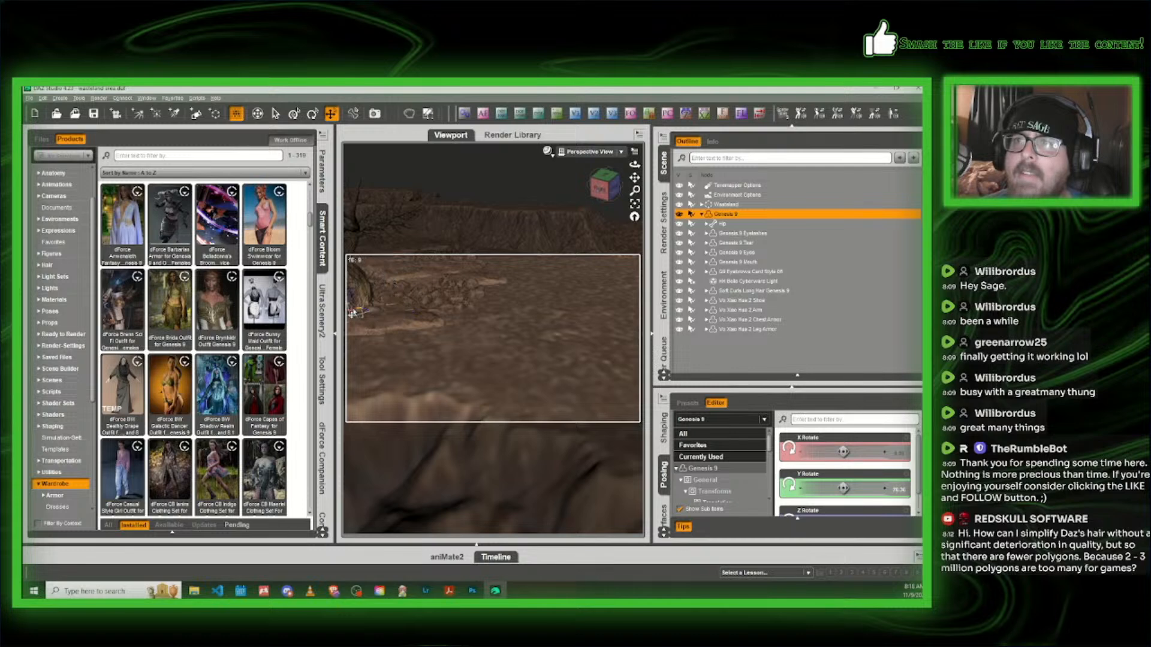
middle_click_drag(349, 311, 356, 287)
mouse_move(600, 192)
left_mouse_down()
mouse_move(521, 191)
mouse_move(596, 191)
mouse_move(581, 191)
left_mouse_up()
scroll(496, 274, "up", 3)
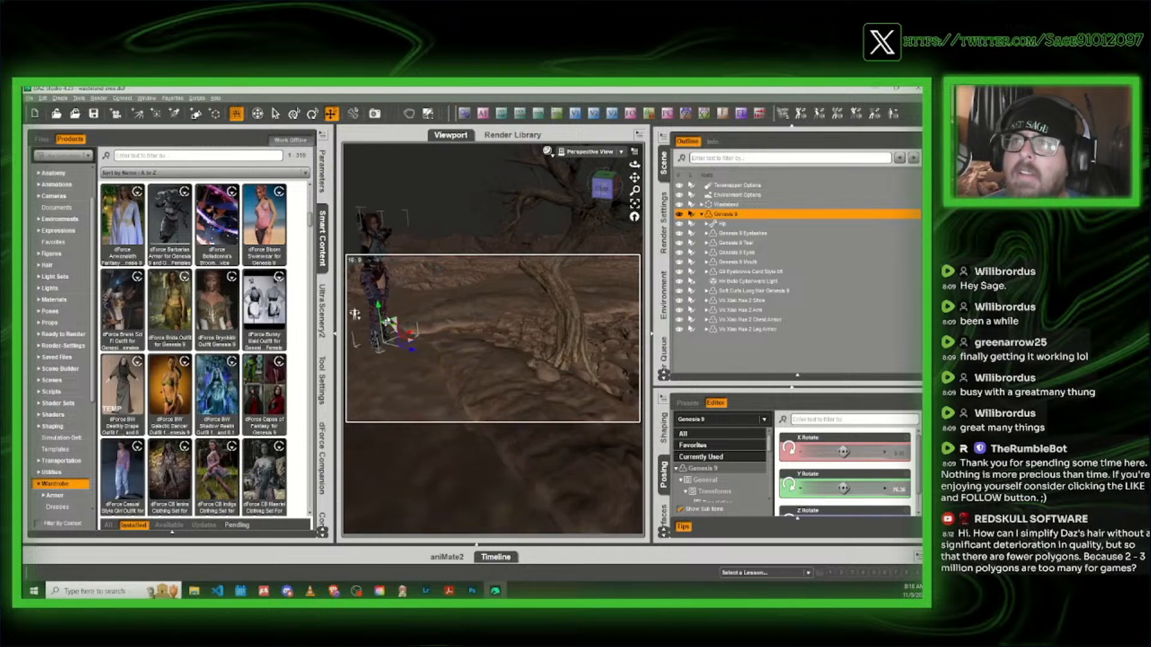
middle_click_drag(387, 322, 418, 351)
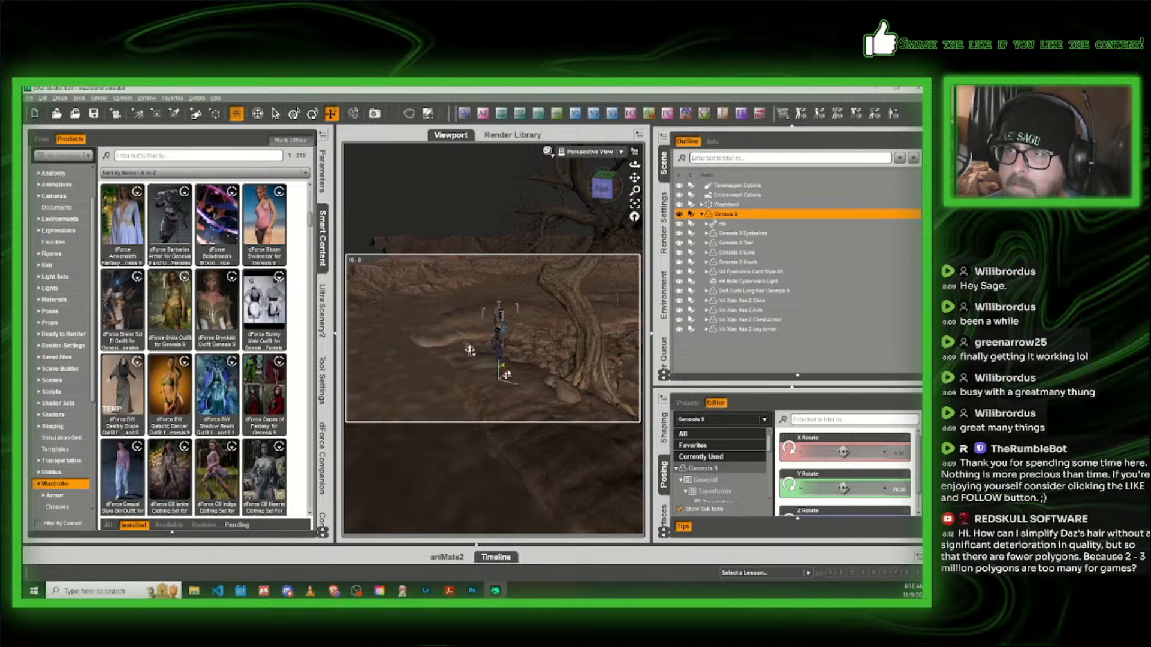
scroll(503, 355, "up", 3)
scroll(503, 355, "up", 5)
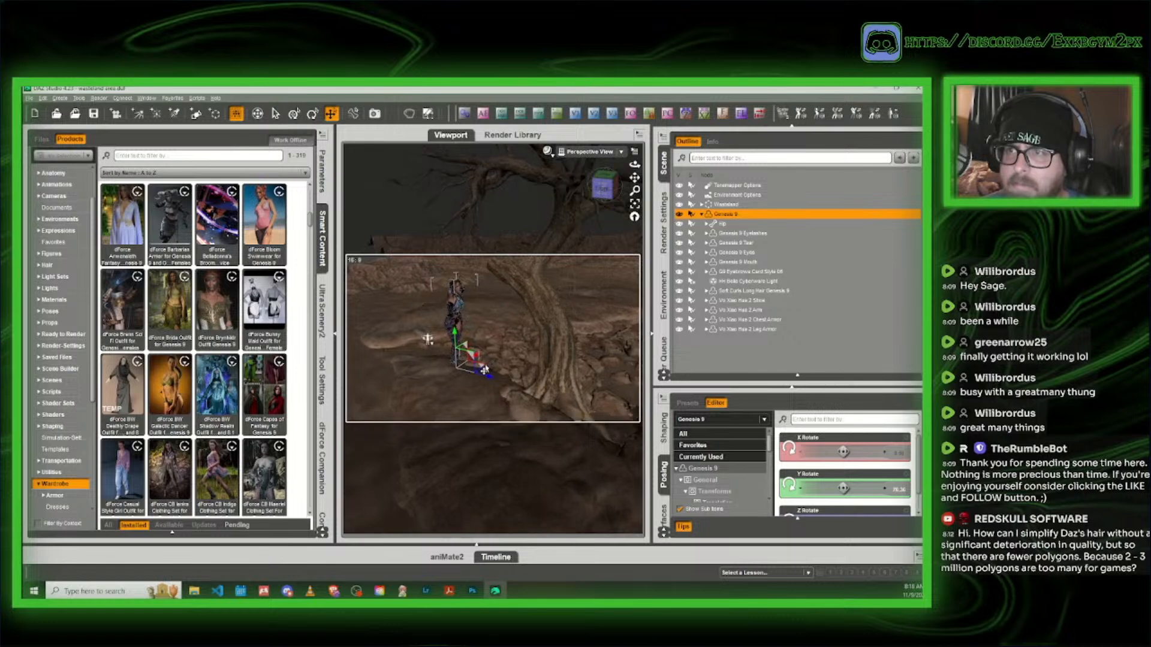
scroll(473, 380, "up", 2)
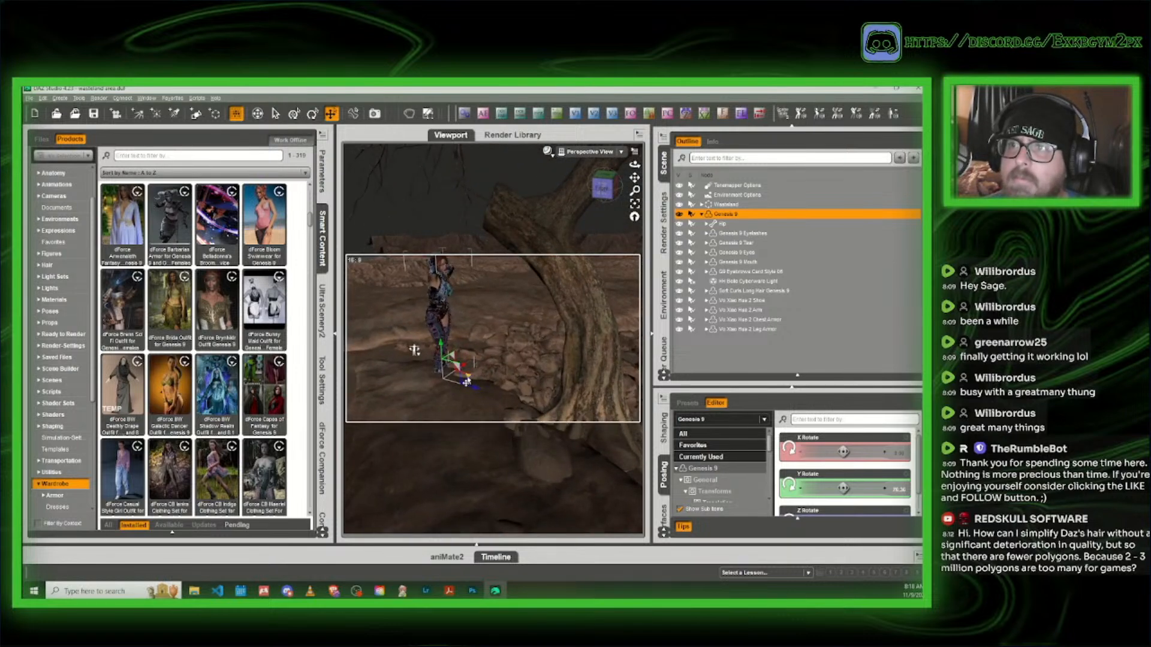
Step: Move the Genesis 9 figure across the terrain away from the dead tree and turn it around its vertical axis
left_click_drag(468, 381, 464, 447)
left_click_drag(607, 196, 613, 192)
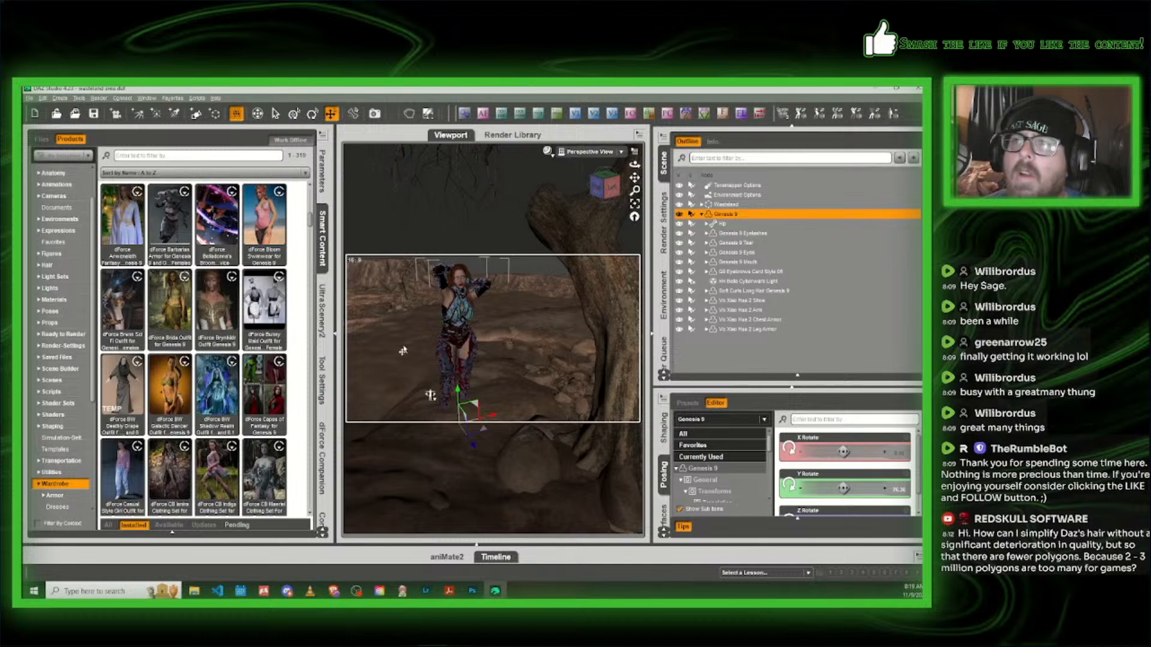
left_click(312, 113)
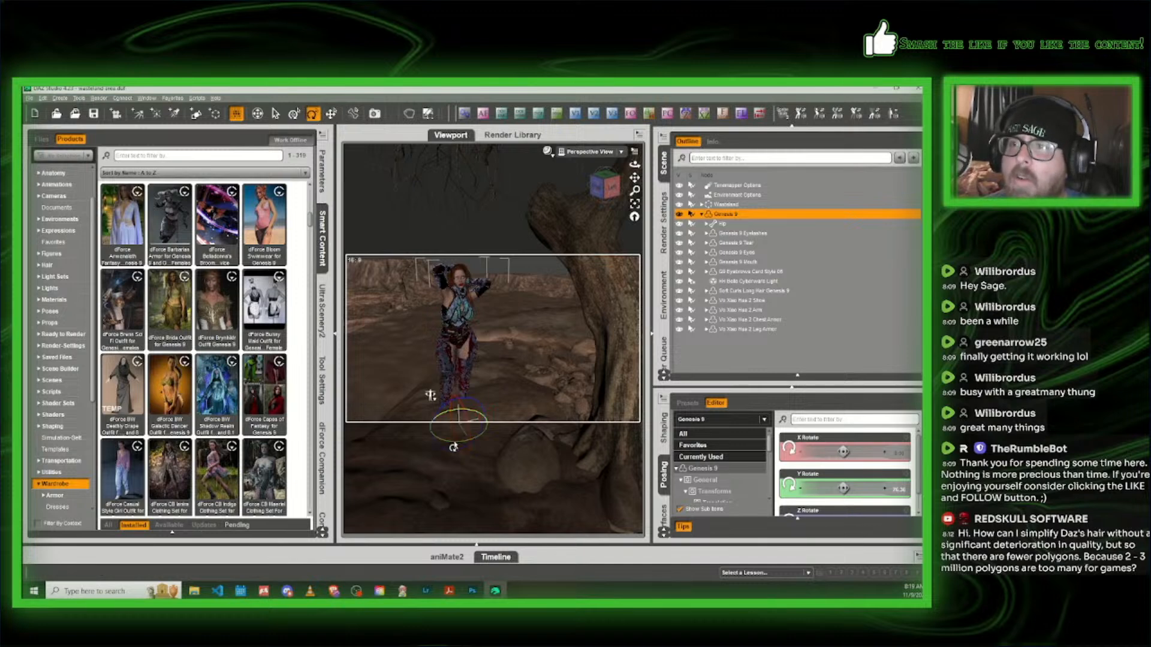
left_click_drag(453, 447, 416, 429)
left_click(331, 114)
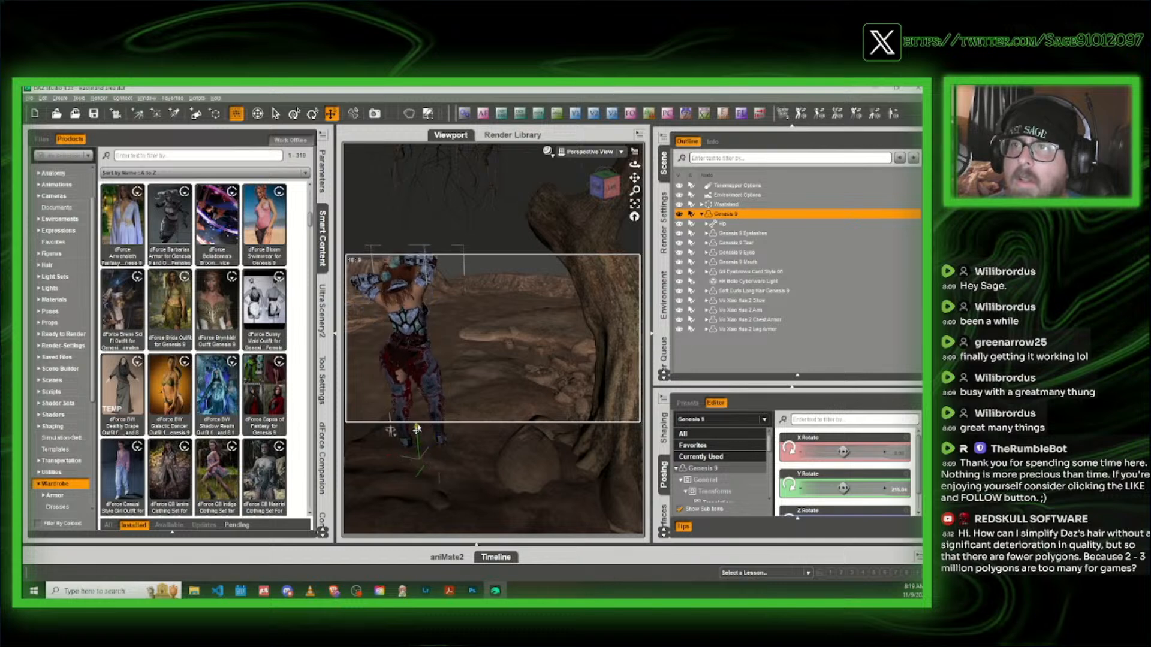
left_click(613, 188)
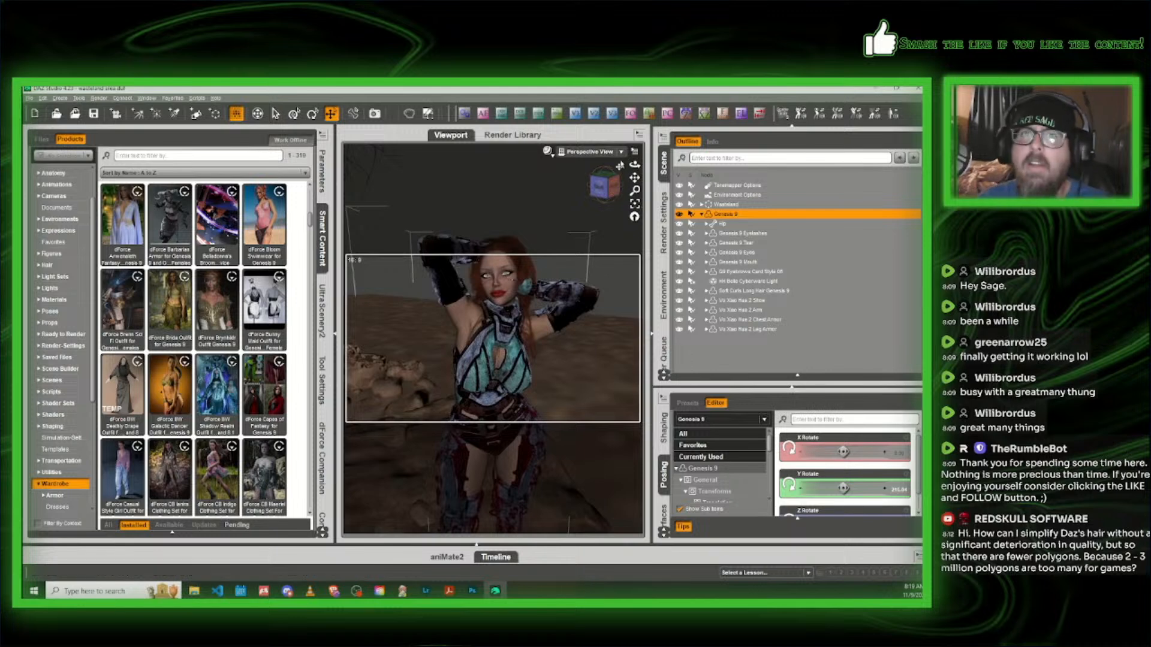
Step: Repose the figure's right shoulder by raising its Front-Back rotation to about 21.43 and increasing its Twist
left_click(453, 315)
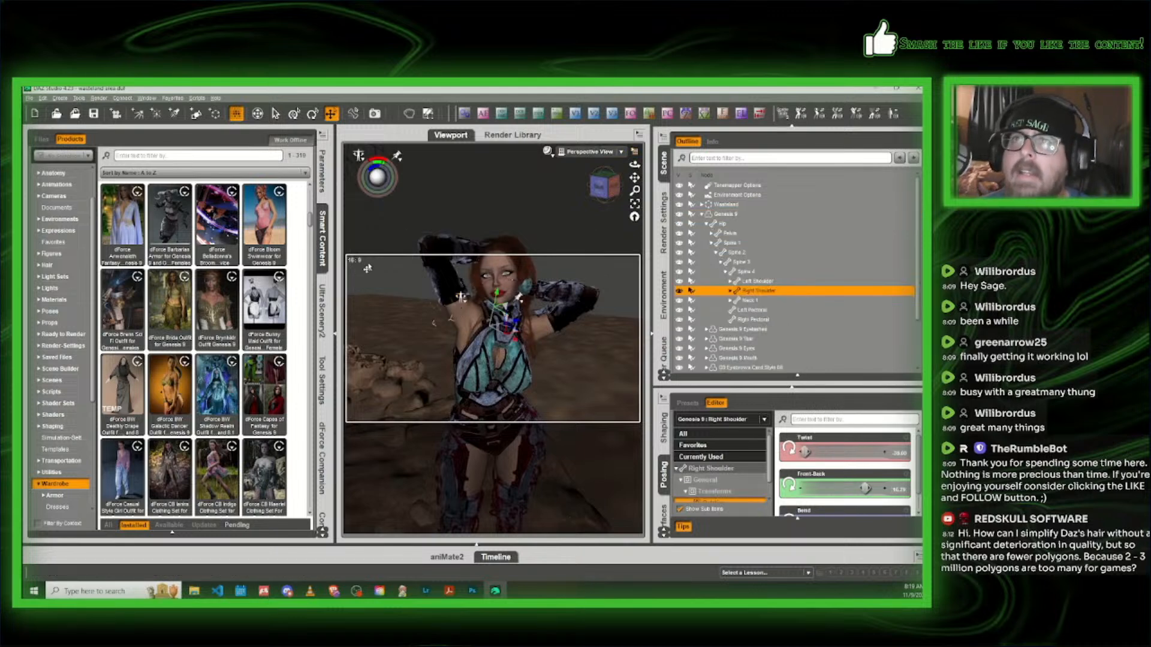
left_click(323, 171)
left_click_drag(243, 393, 264, 397)
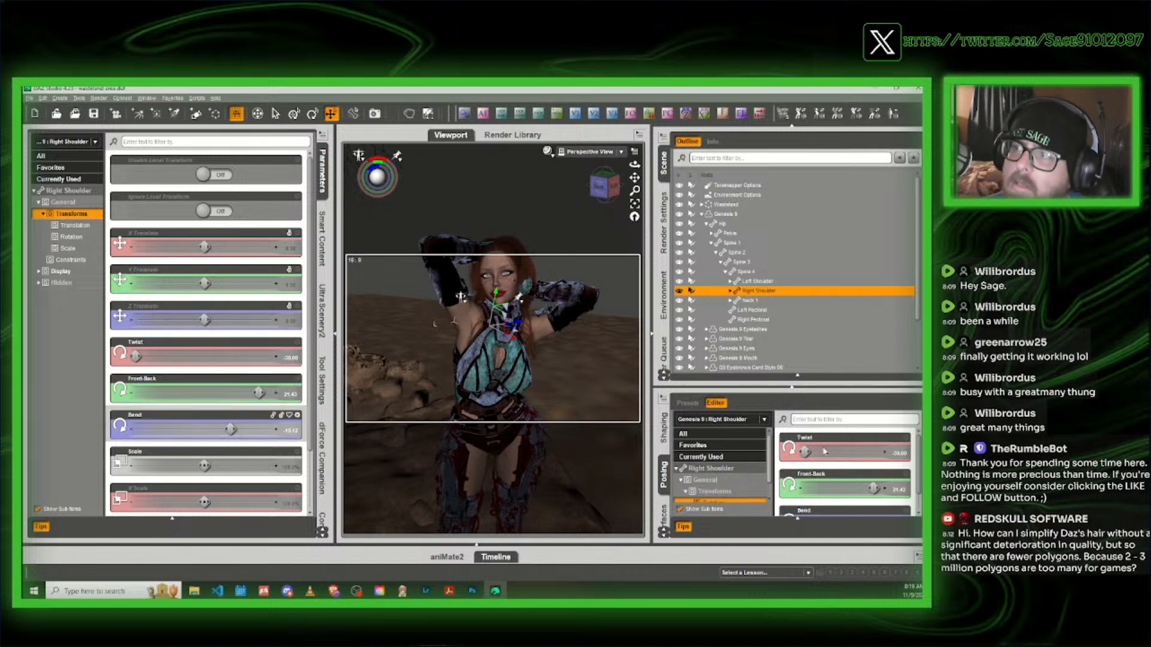
left_click_drag(824, 450, 908, 473)
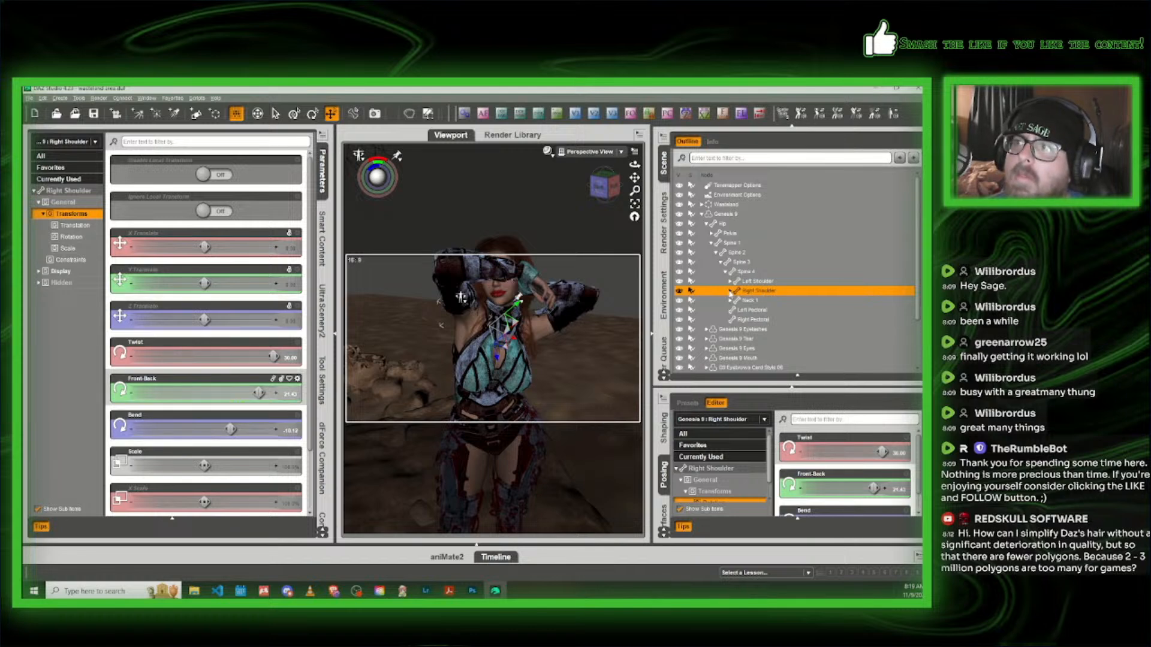
Step: Bring the right arm down in front of the chest by adjusting the upper arm's Front-Back and Bend and the forearm's bend
left_click(729, 292)
left_click(760, 300)
left_click_drag(176, 393, 220, 393)
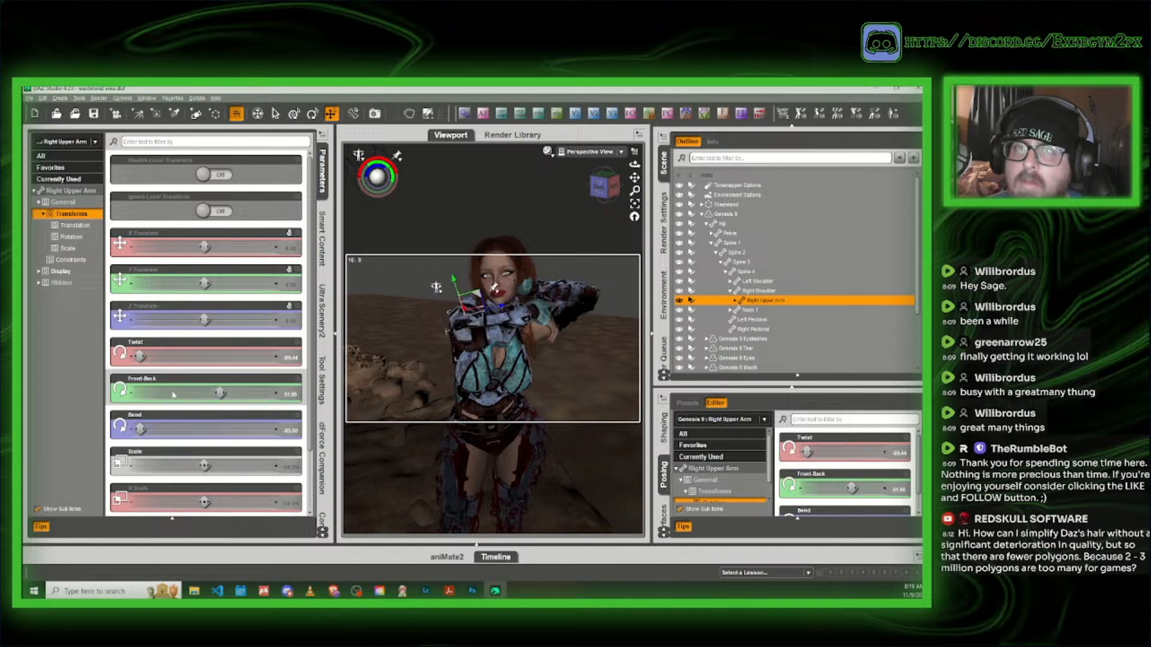
left_click_drag(140, 429, 177, 429)
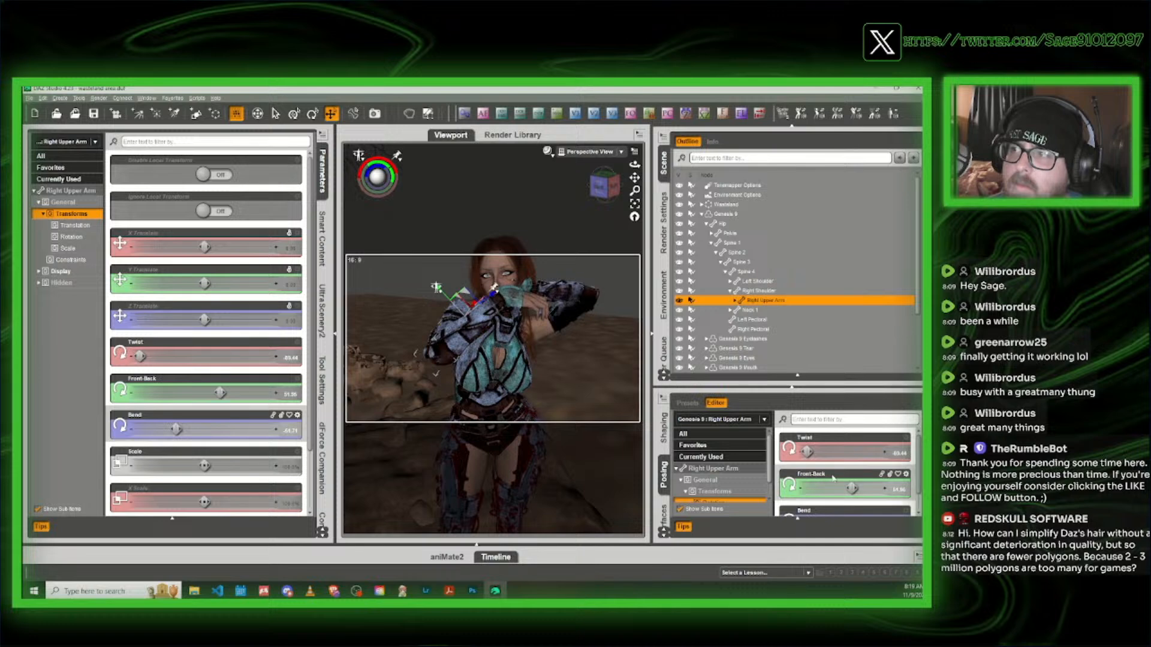
scroll(832, 478, "down", 1)
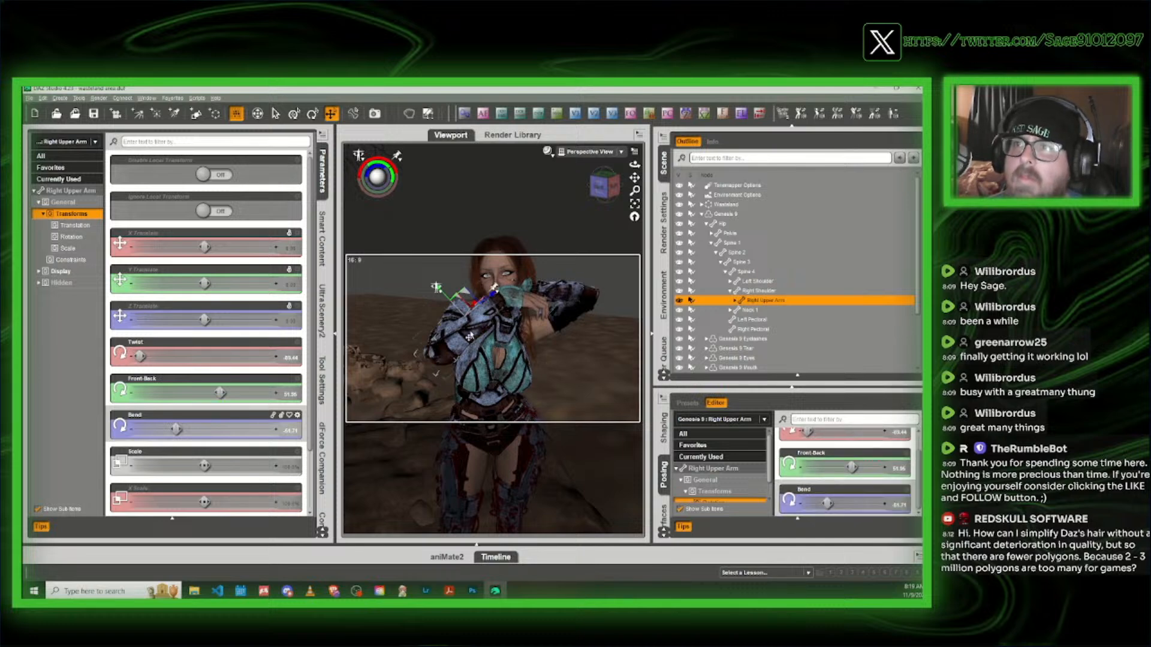
left_click(472, 334)
left_click_drag(198, 395, 181, 394)
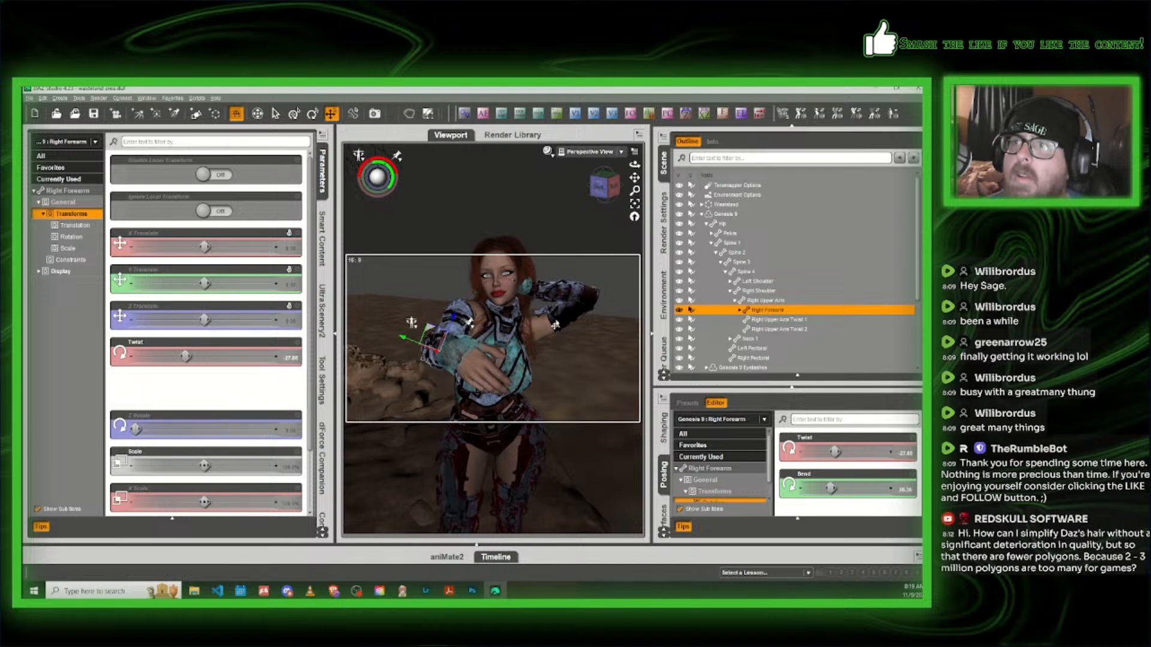
Step: Increase the Twist of the figure's left shoulder to a slightly positive value
left_click(555, 325)
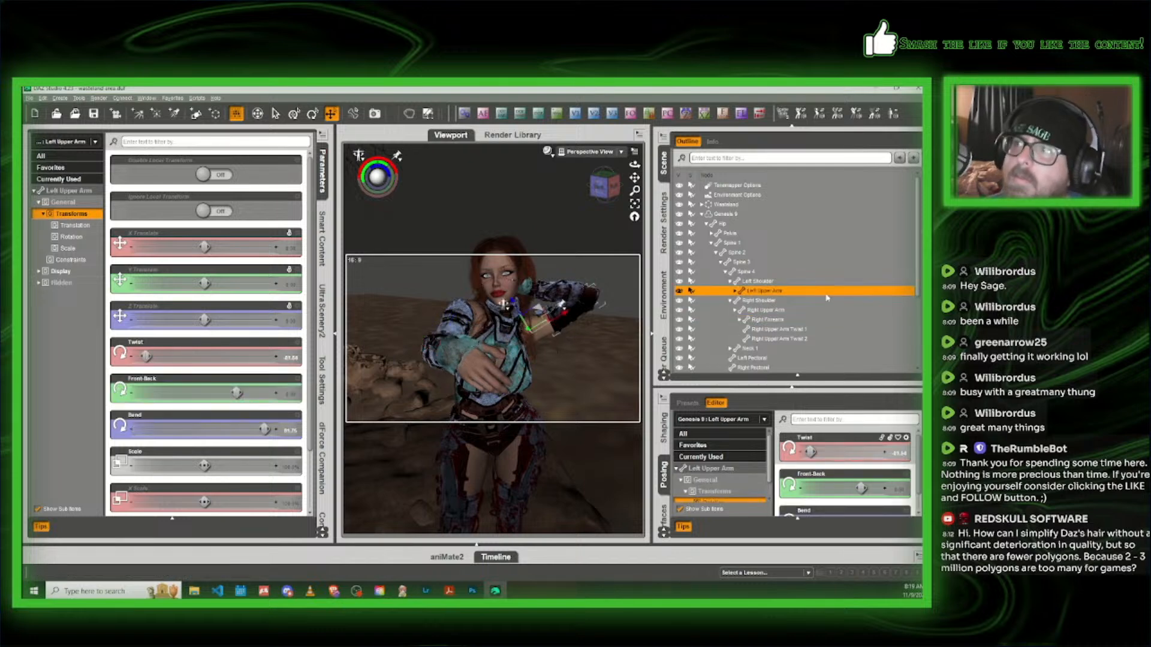
left_click(833, 281)
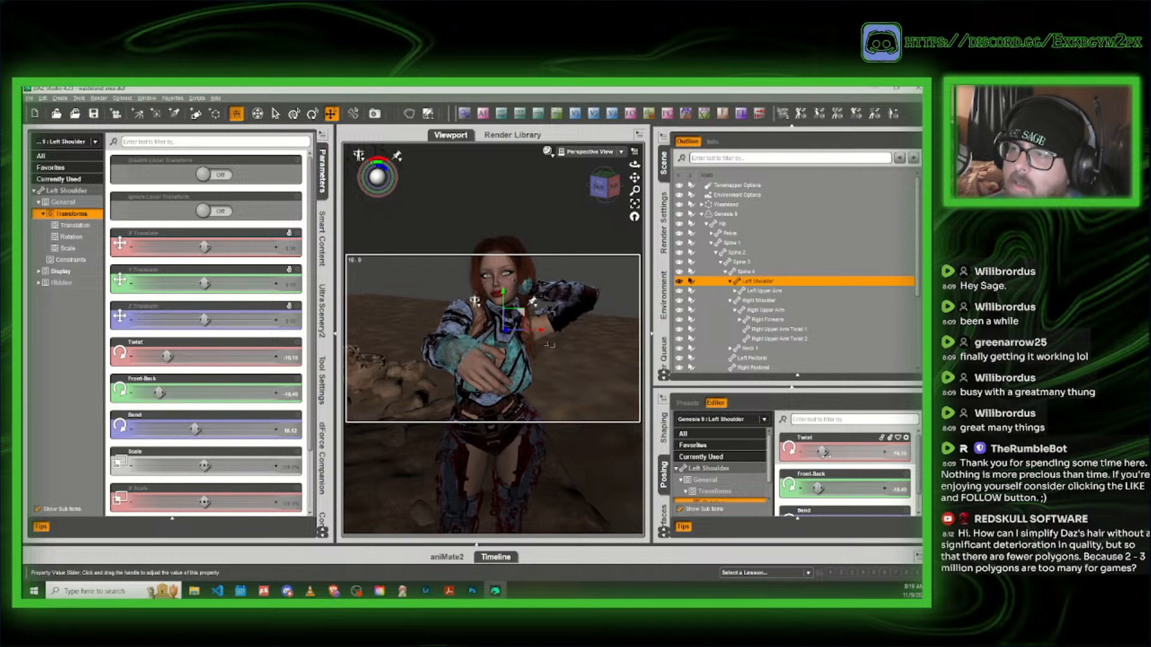
left_click_drag(823, 452, 828, 461)
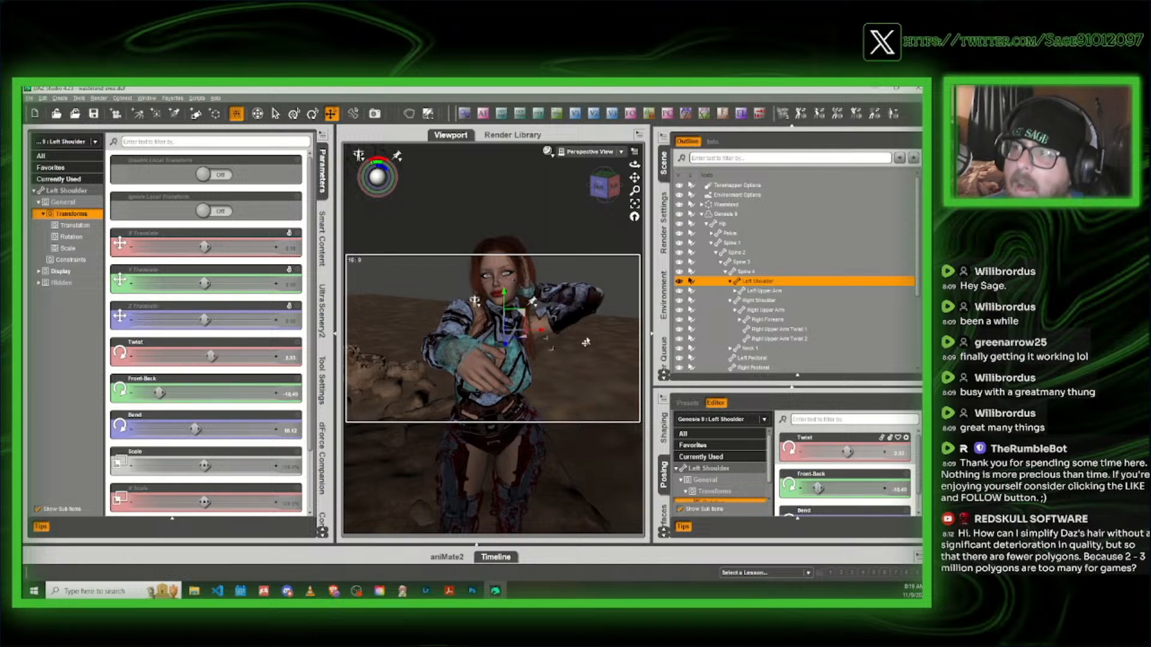
Step: Lower the left arm to the figure's side by setting the upper arm's Twist to about -14 and its Bend to about -19
left_click(561, 323)
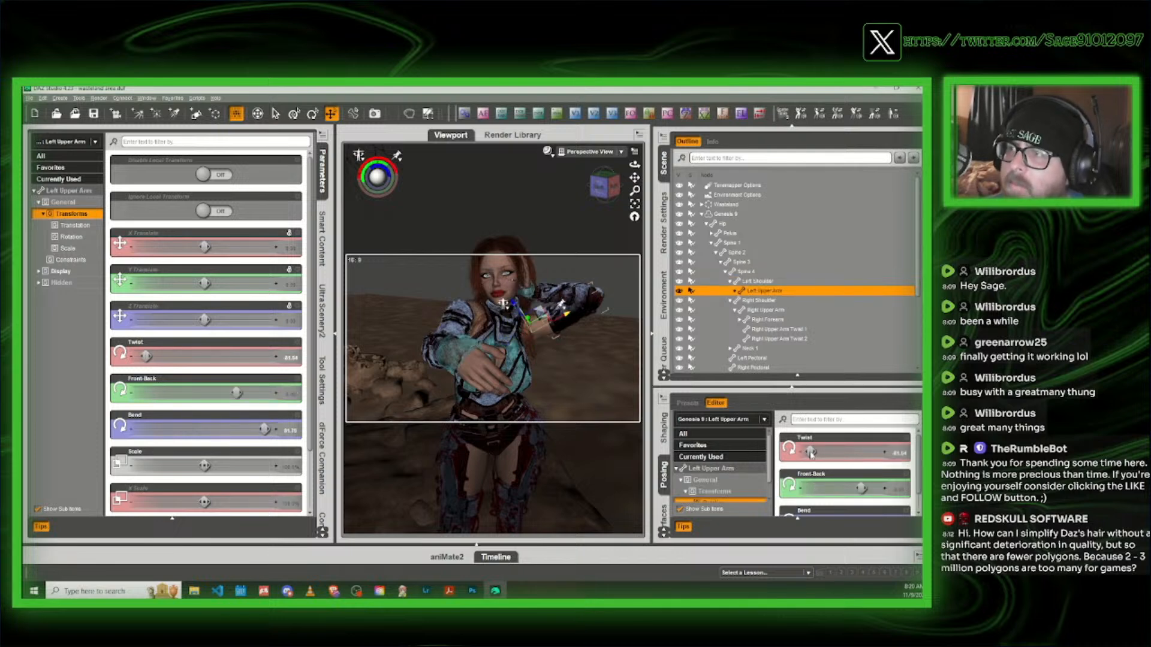
left_click_drag(811, 453, 840, 453)
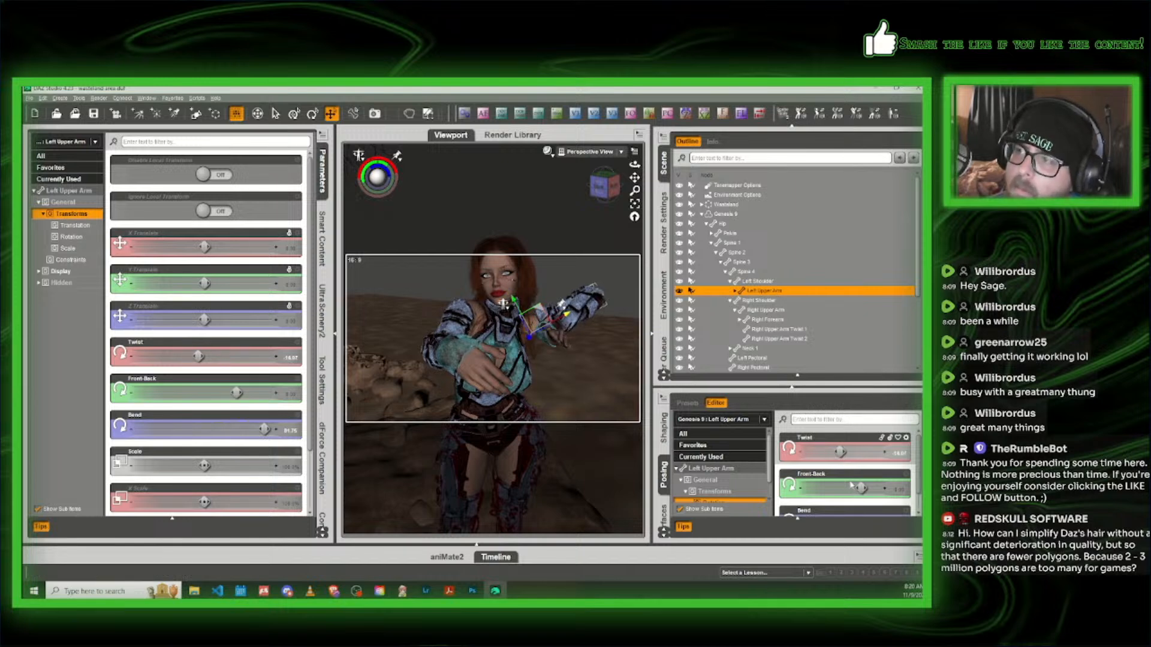
scroll(851, 485, "down", 1)
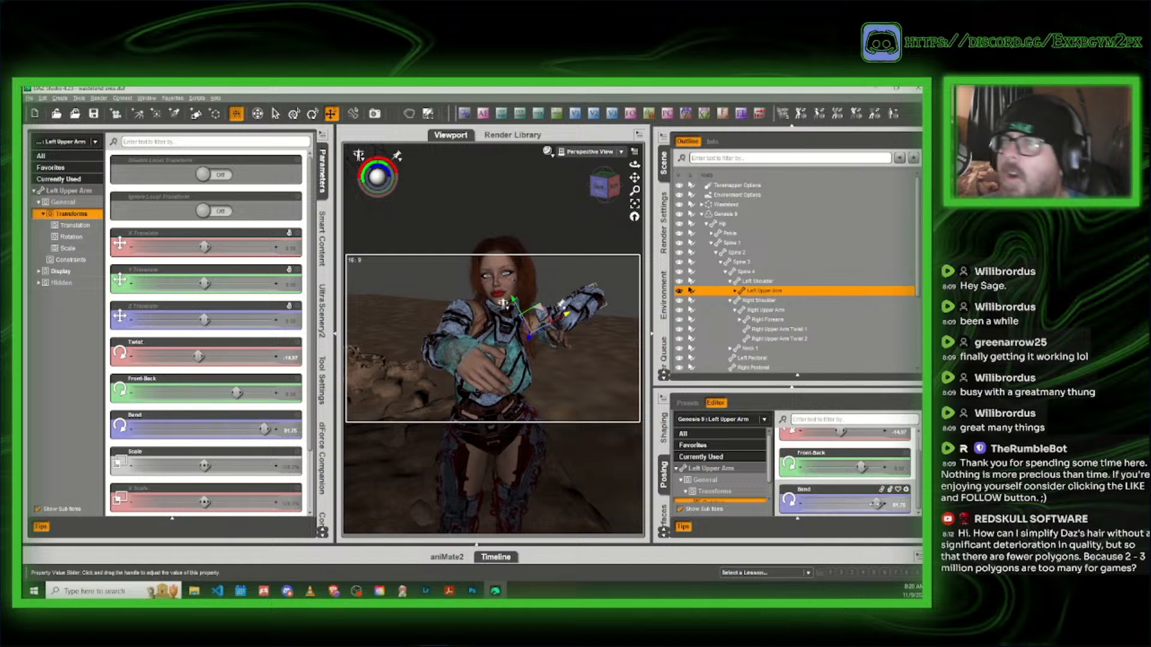
left_click_drag(877, 504, 817, 503)
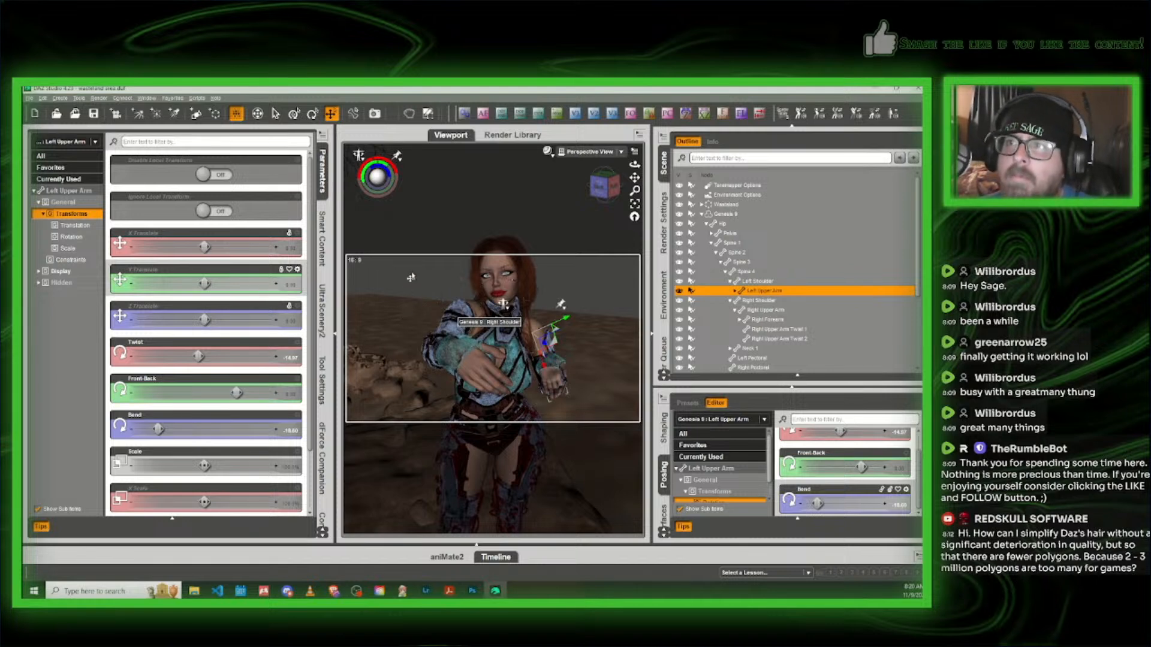
Step: Search all installed Smart Content products for "weapon"
left_click(322, 251)
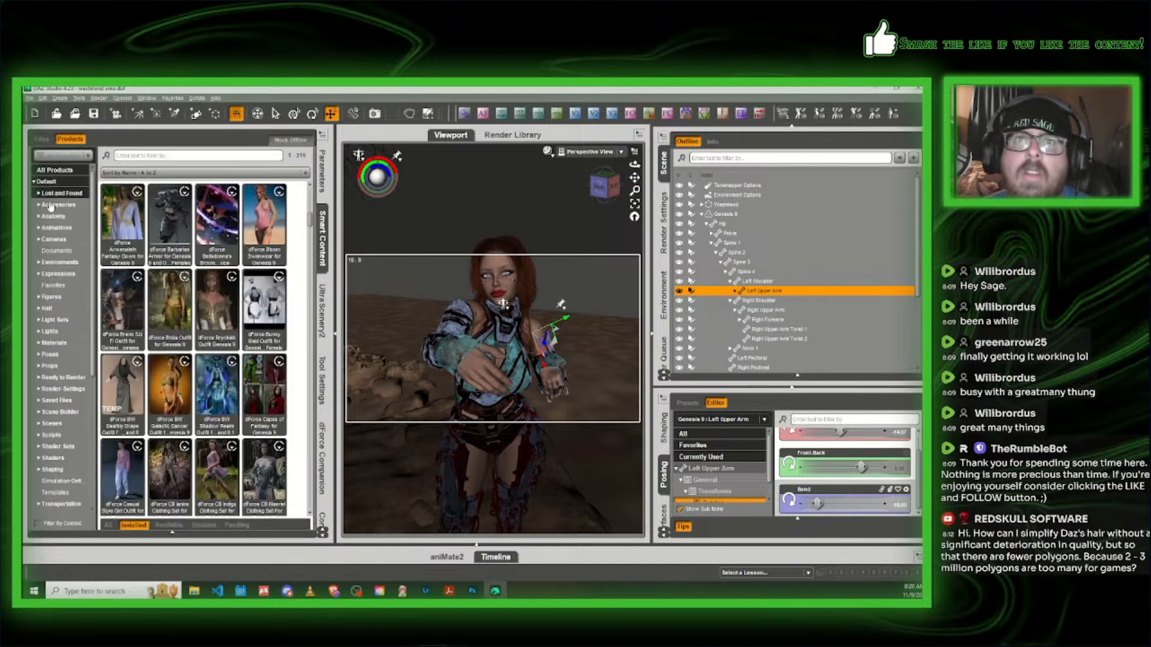
left_click(138, 156)
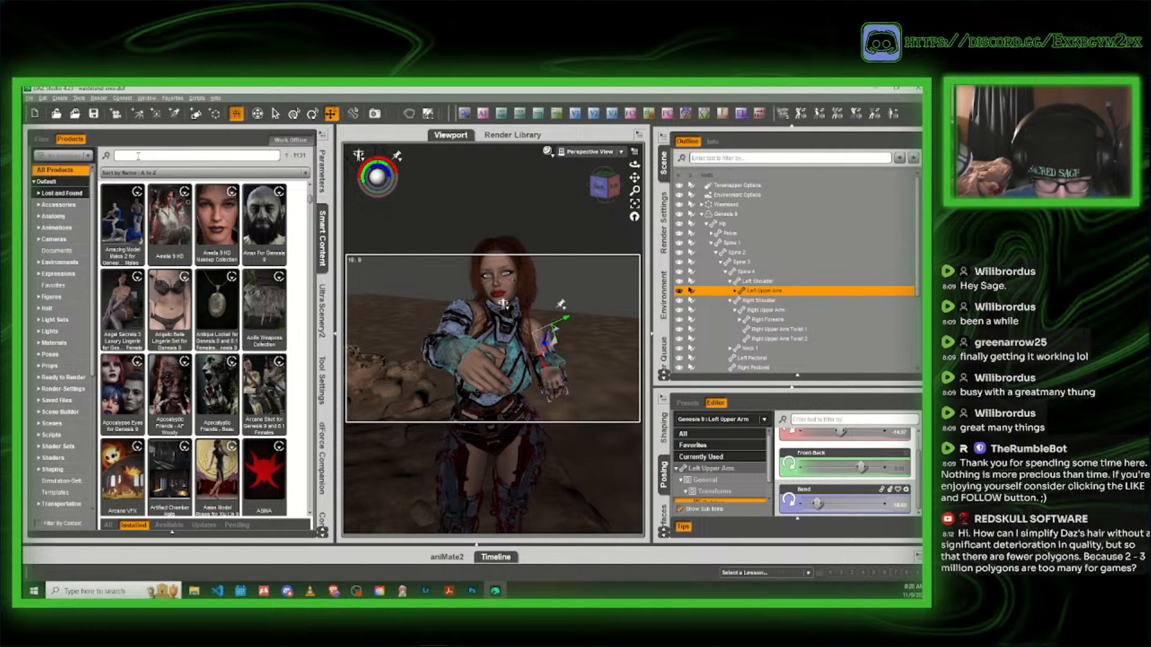
type("wil")
key("Return")
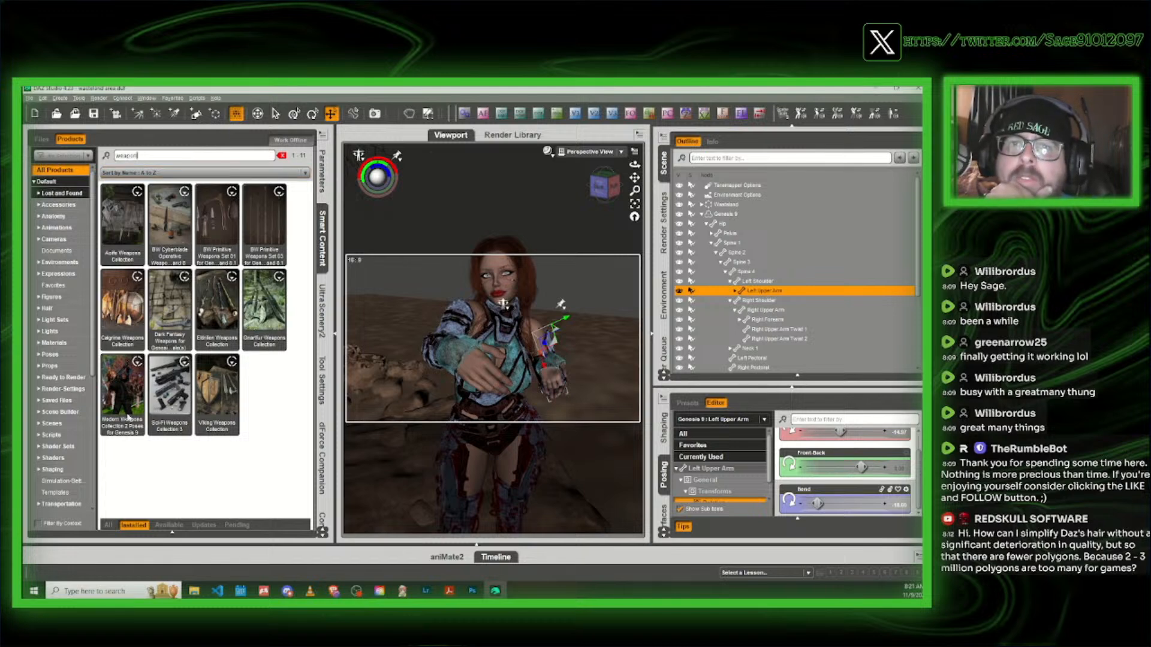
Step: Open Sci-Fi Weapons Collection 3, examine its weapon-holding hand poses, and return to the product results
mouse_move(175, 378)
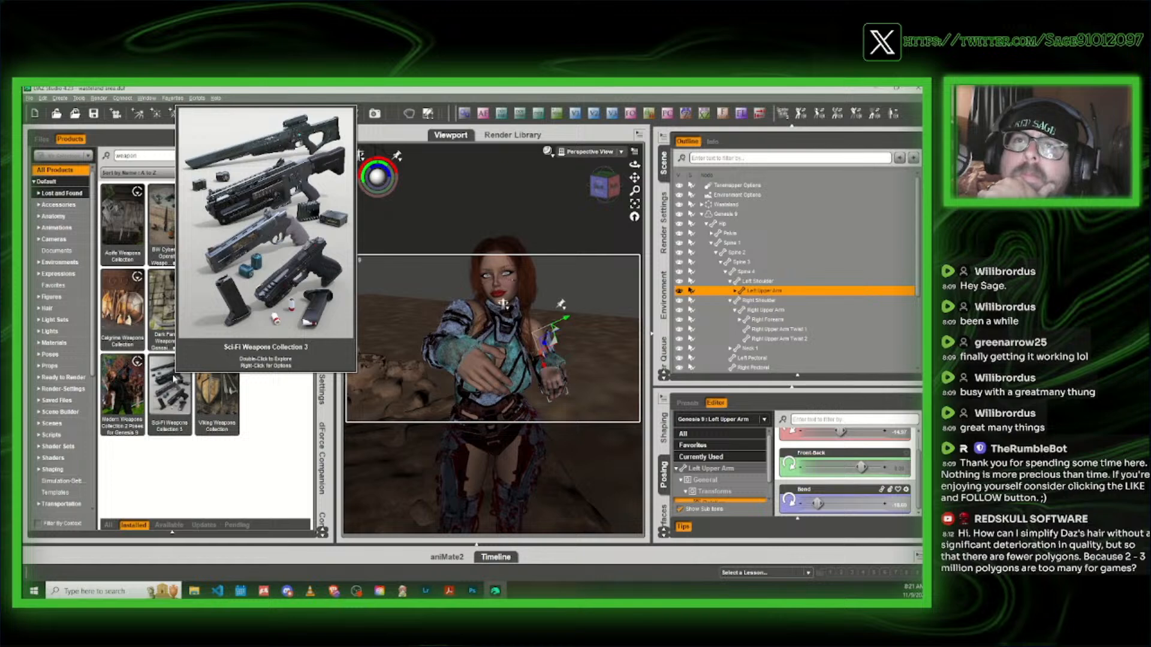
double_click(173, 378)
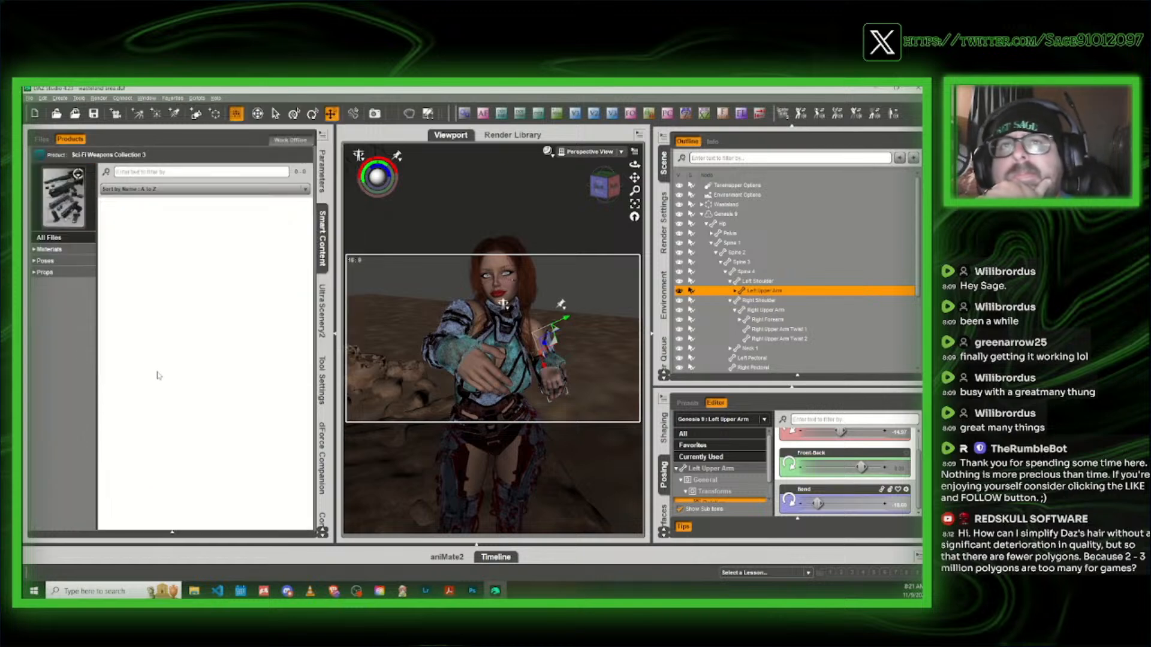
left_click(55, 263)
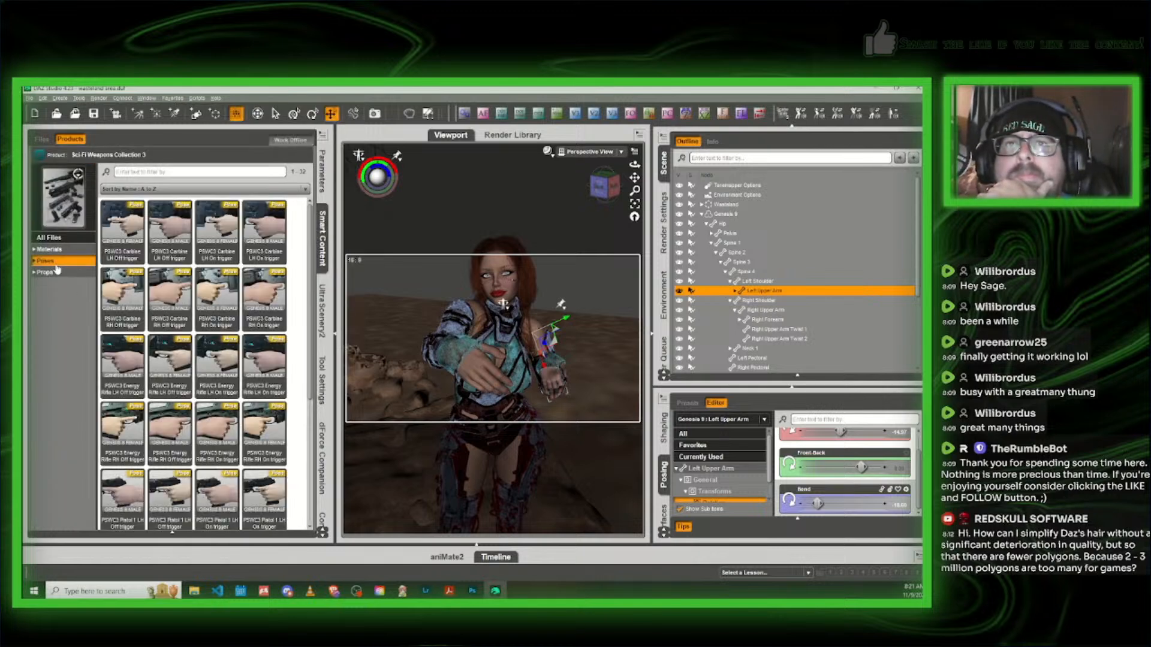
scroll(233, 370, "down", 3)
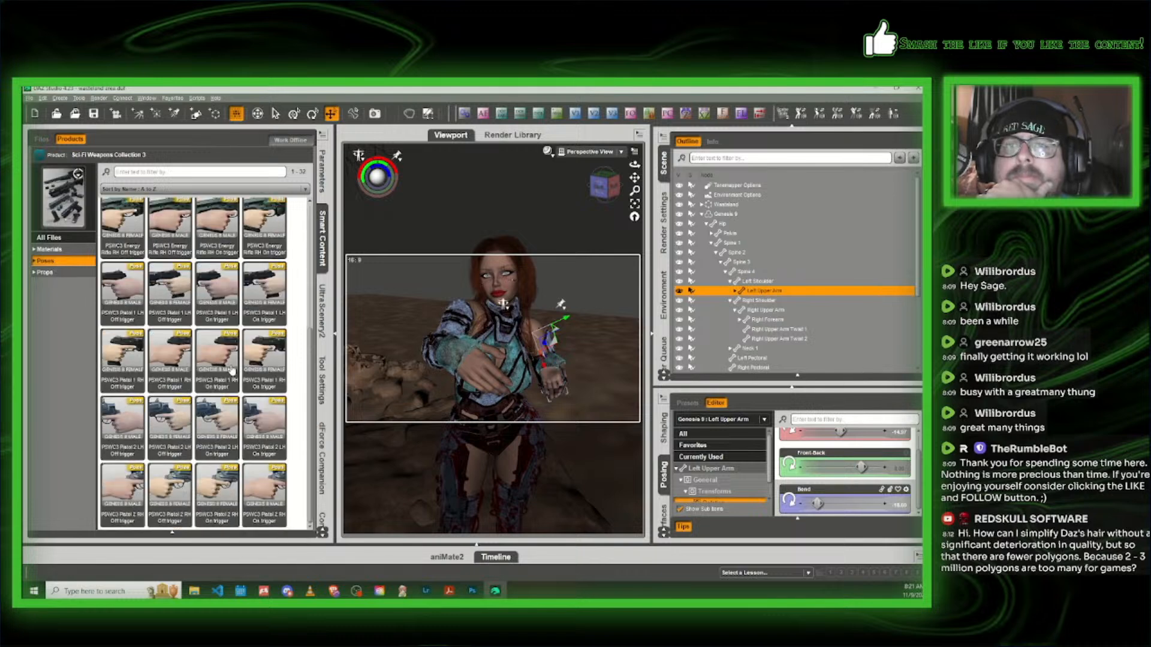
mouse_move(227, 368)
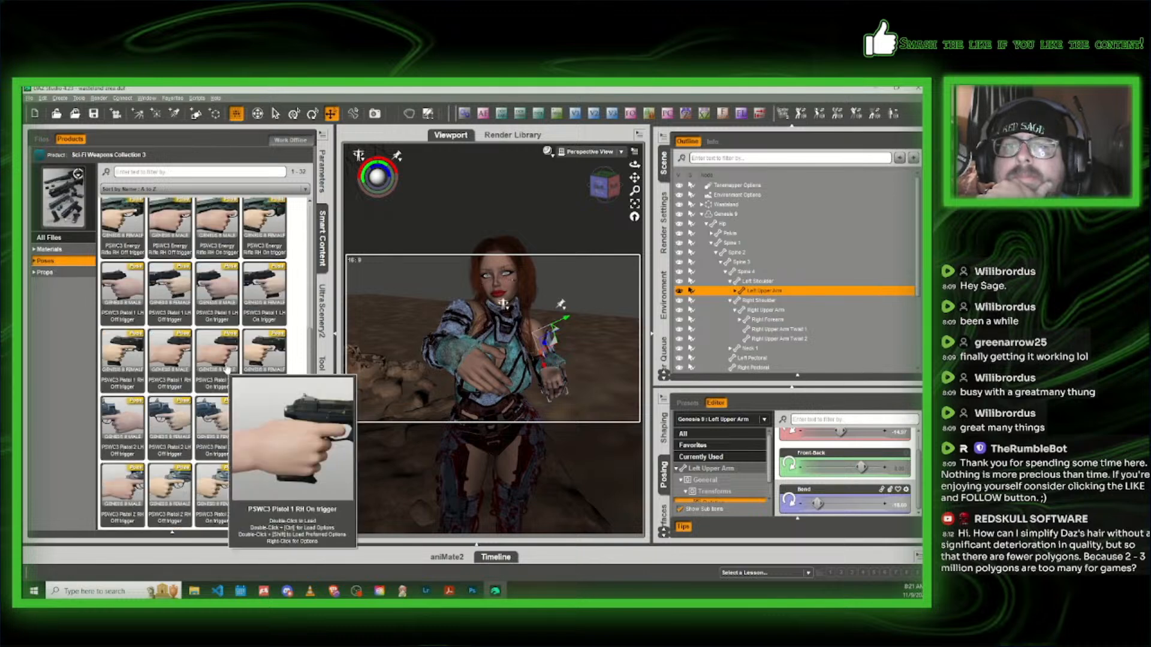
left_click(40, 154)
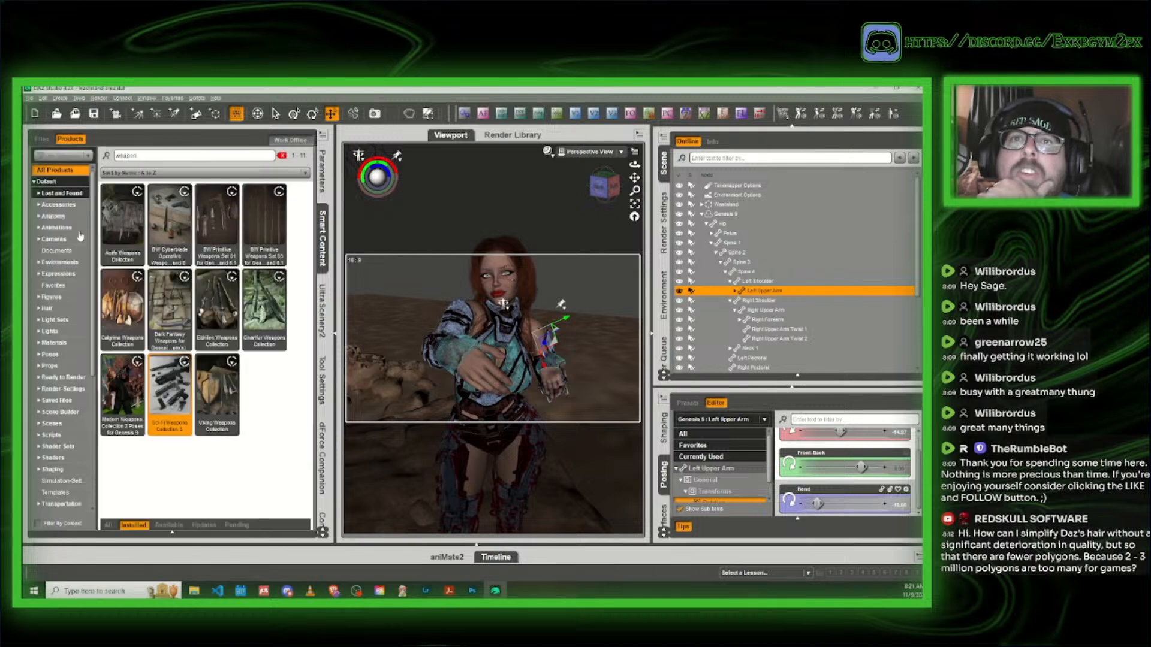
Step: Clear the product search and look through the installed Accessories products for a suitable weapon
double_click(142, 156)
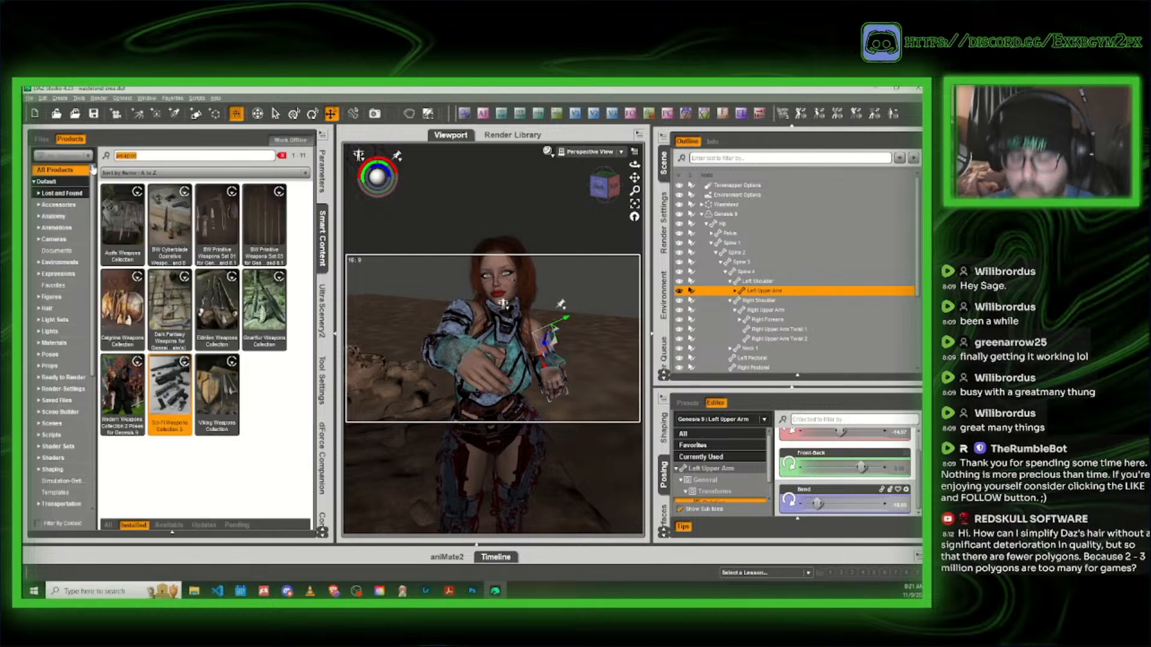
key("BackSpace")
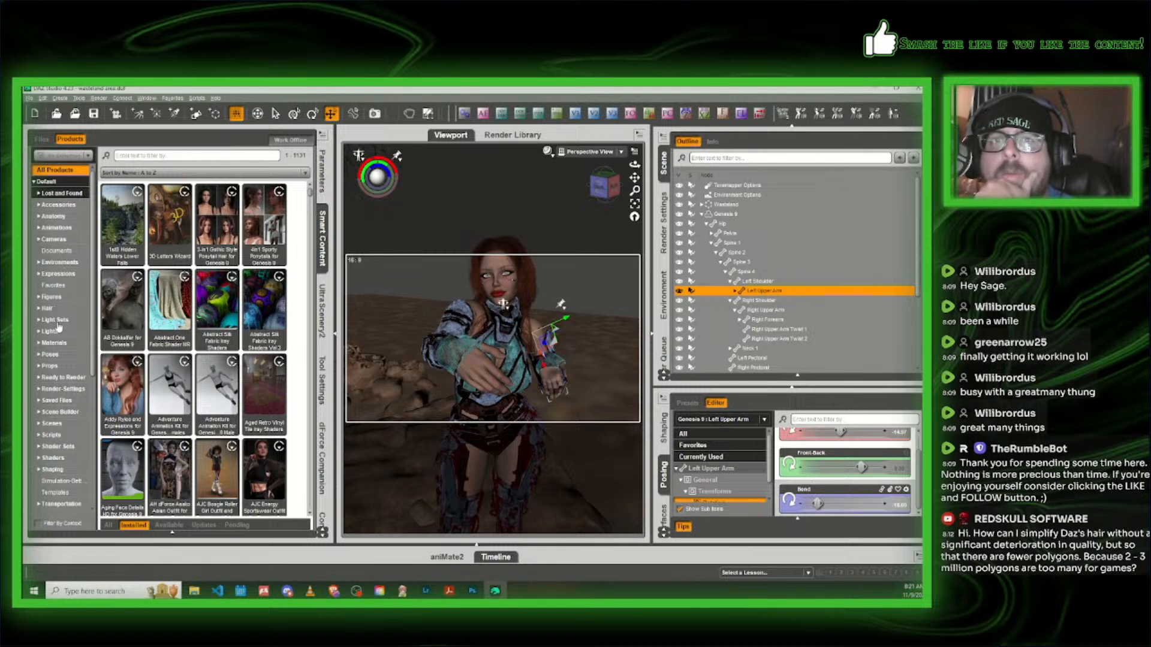
left_click(58, 205)
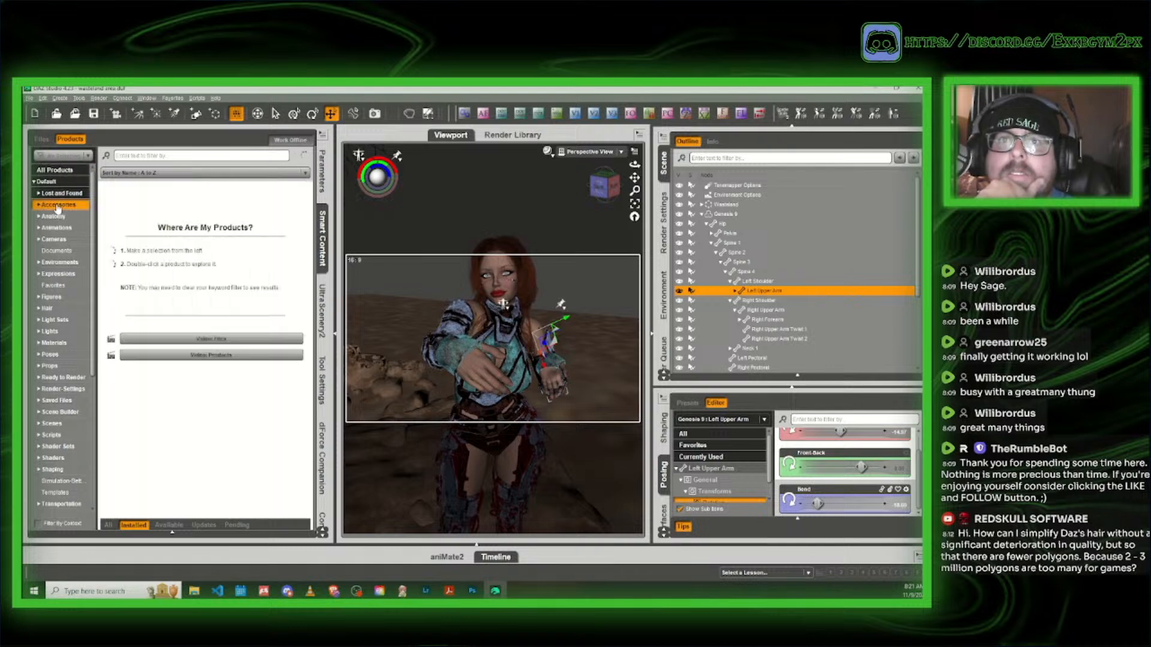
scroll(202, 326, "down", 5)
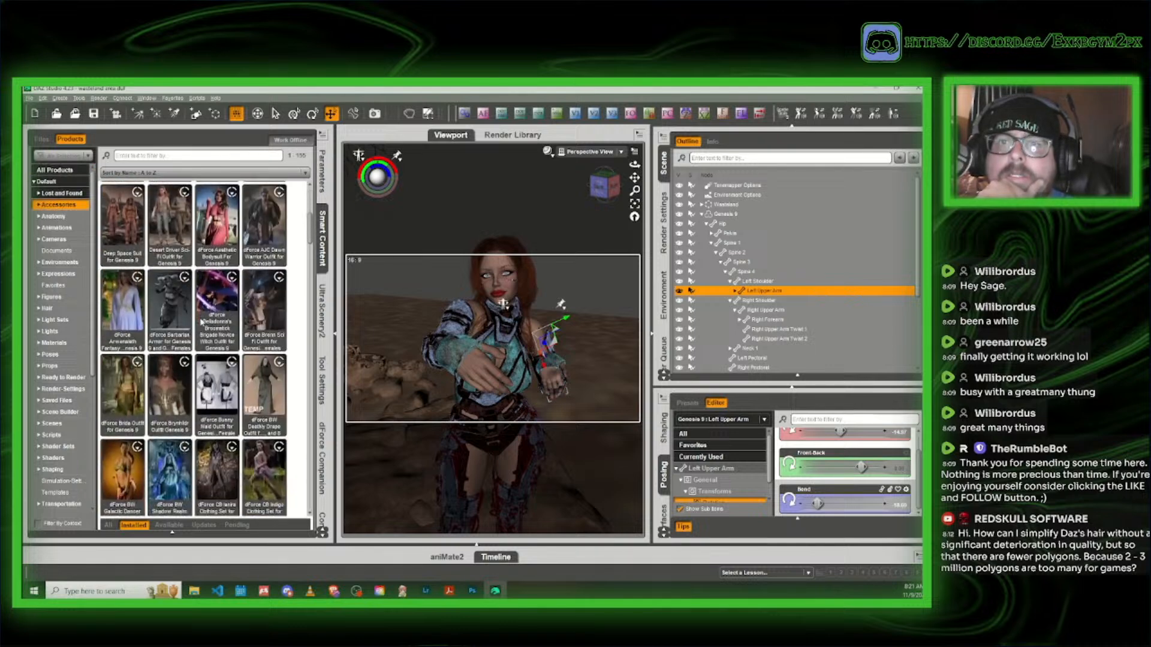
scroll(201, 322, "down", 10)
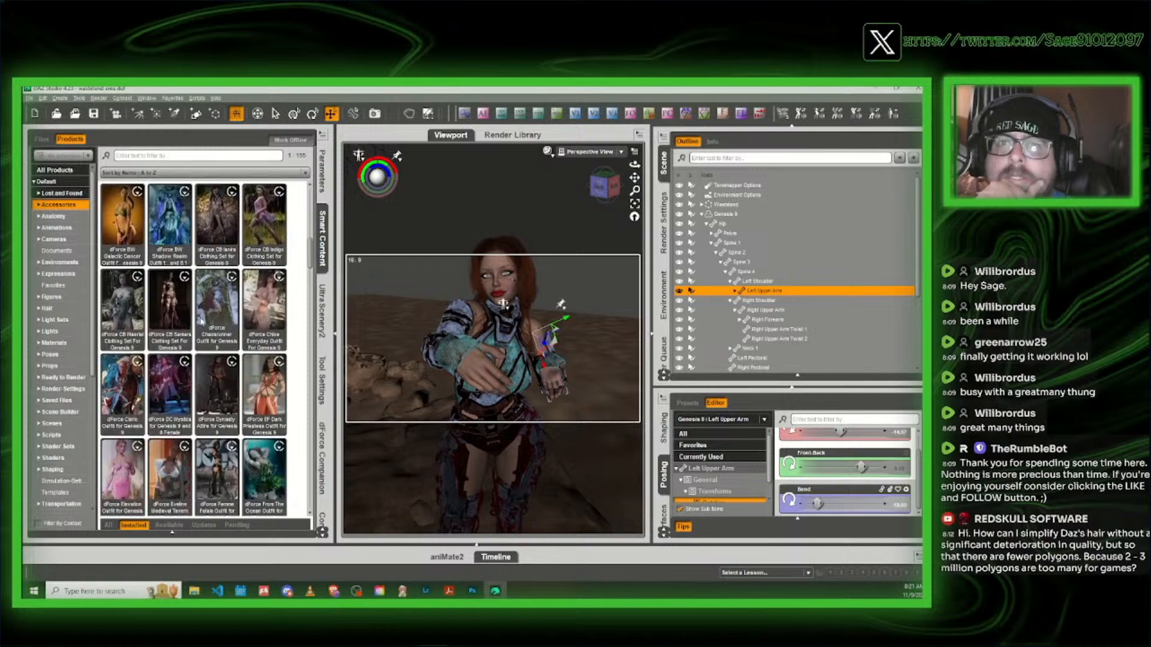
scroll(201, 320, "down", 10)
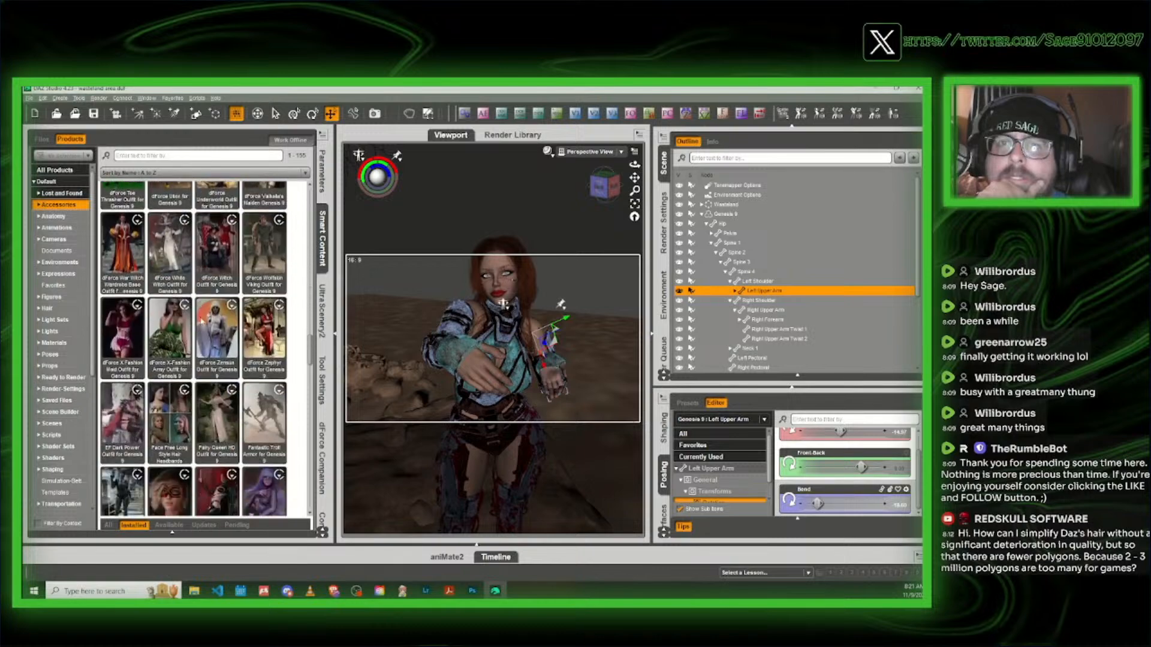
scroll(201, 320, "down", 10)
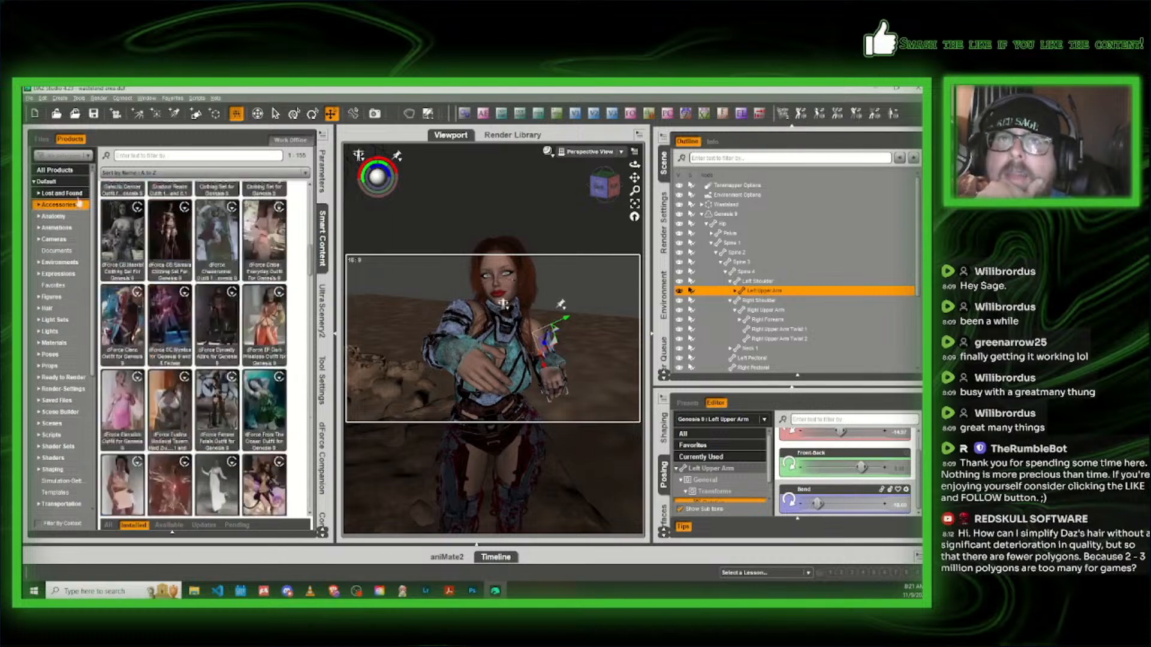
Step: Search all installed products for "gun"
left_click(61, 170)
left_click(122, 156)
type("tun")
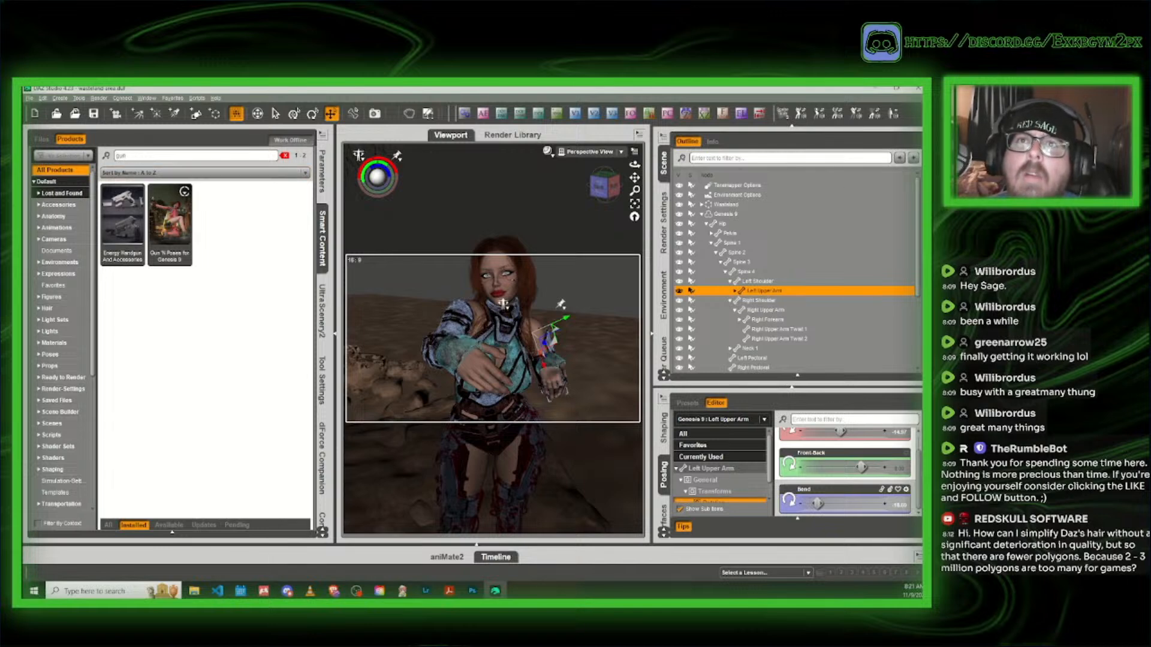
Step: Replace the "gun" product search with one for "weapon" across all installed products
left_click_drag(129, 155, 102, 160)
key("BackSpace")
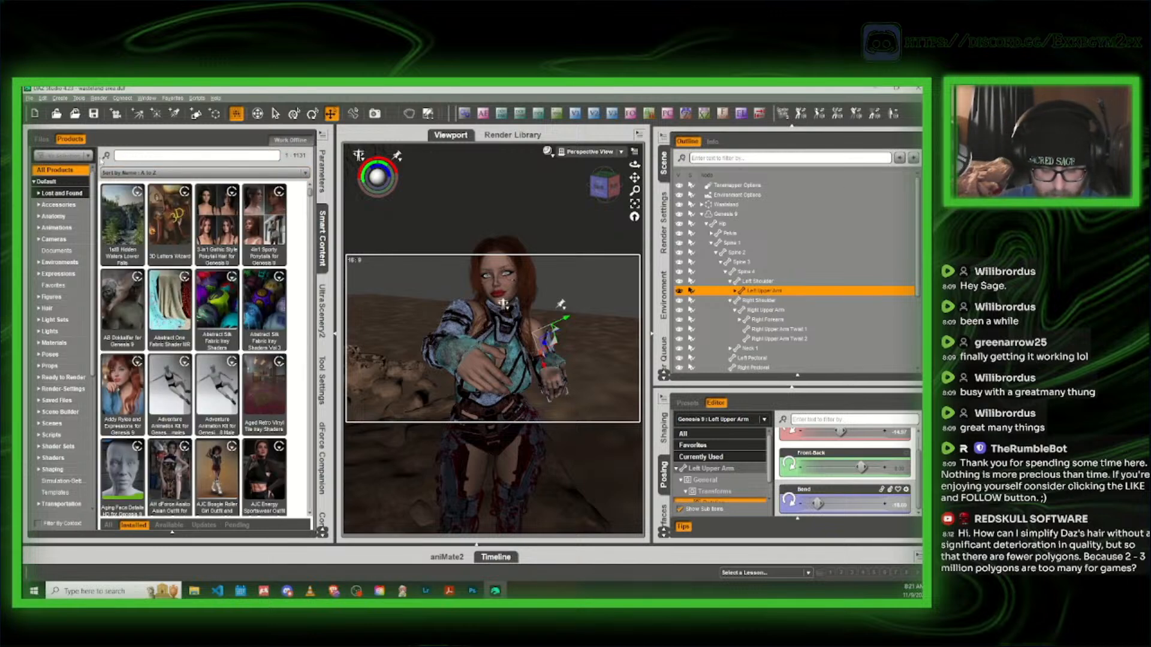
type("en")
type("iped")
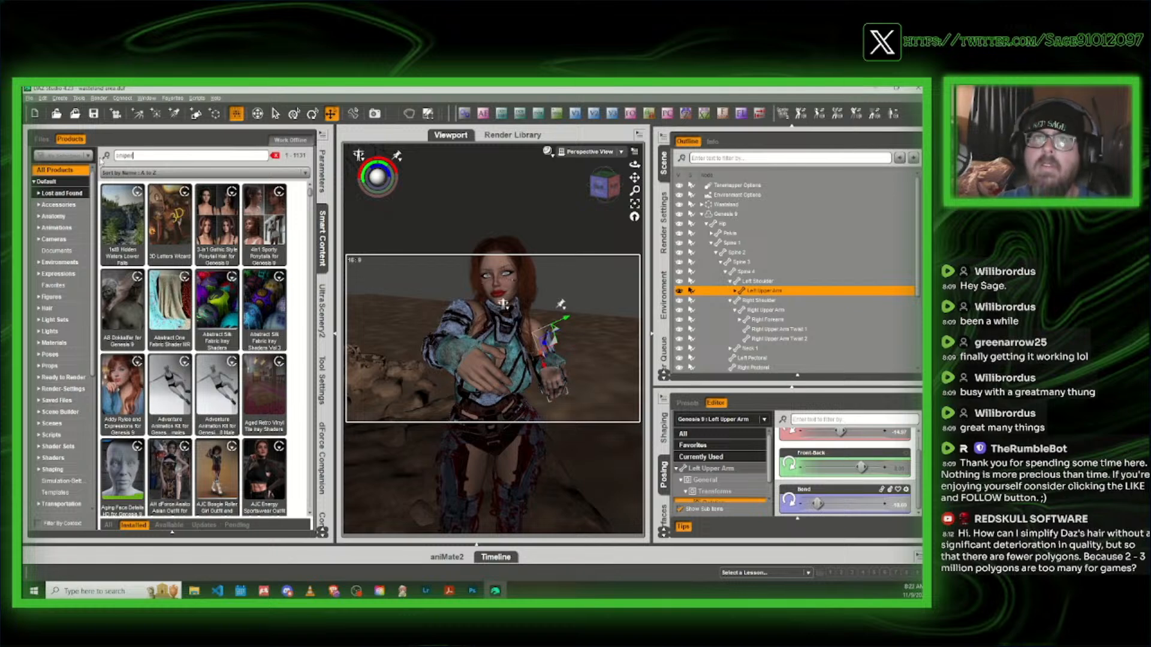
type("r")
key("BackSpace")
key("BackSpace")
key("BackSpace")
key("BackSpace")
key("BackSpace")
key("BackSpace")
type("weapon")
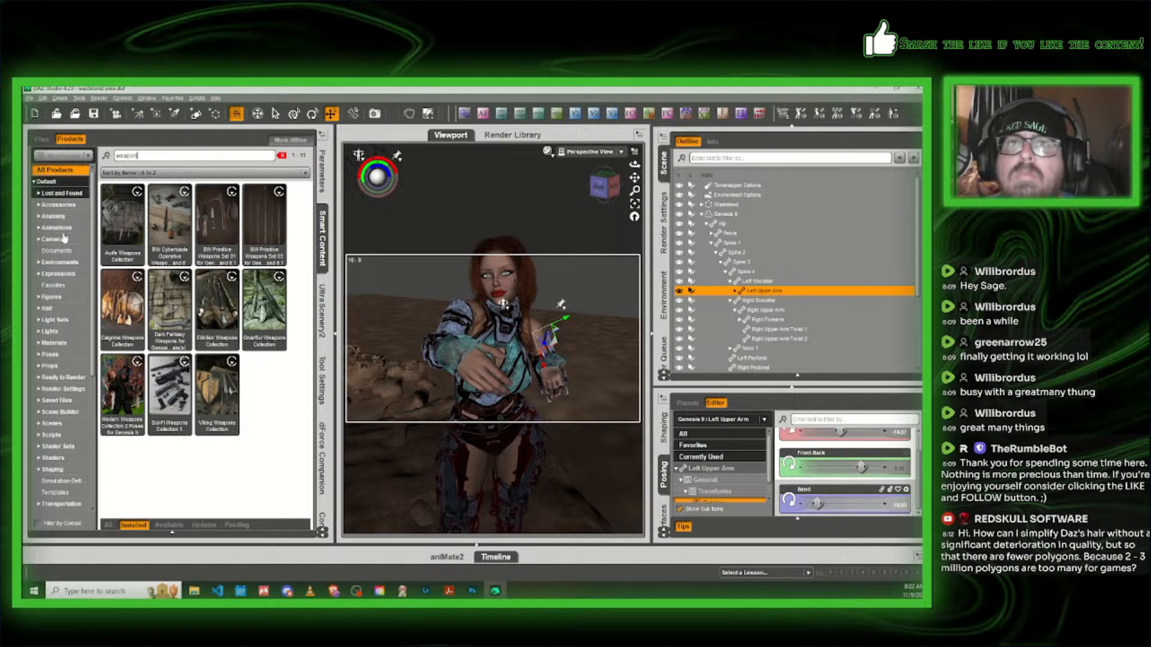
Step: Clear the previous search and search all installed products for "energy"
left_click(281, 157)
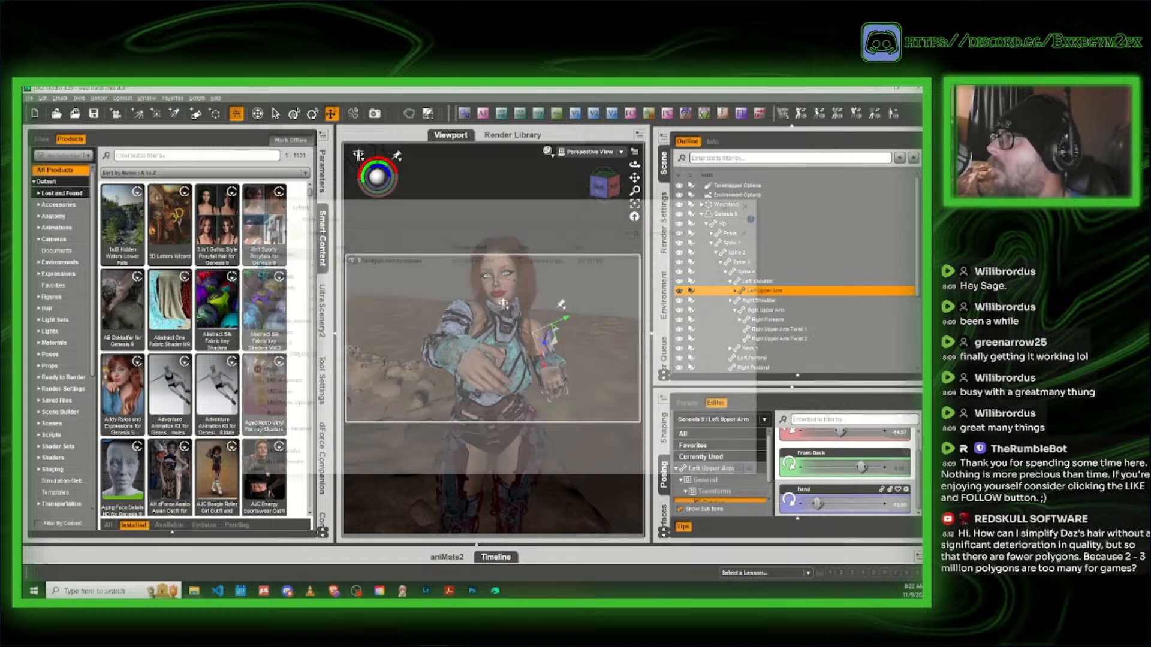
left_click_drag(402, 203, 920, 202)
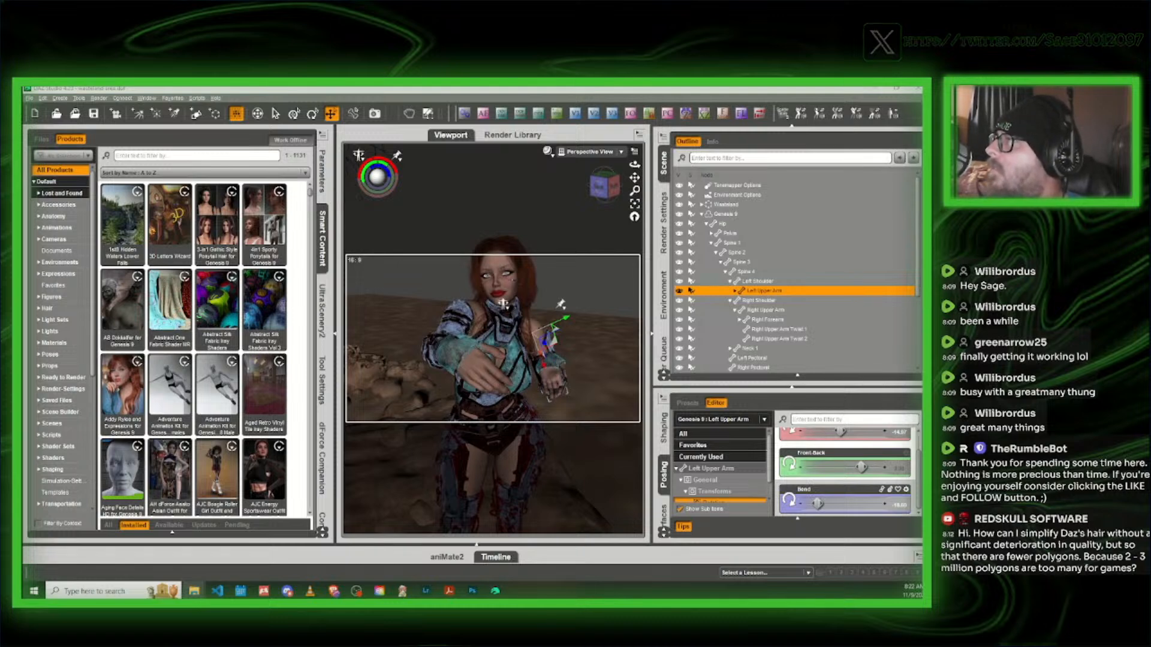
left_click(377, 205)
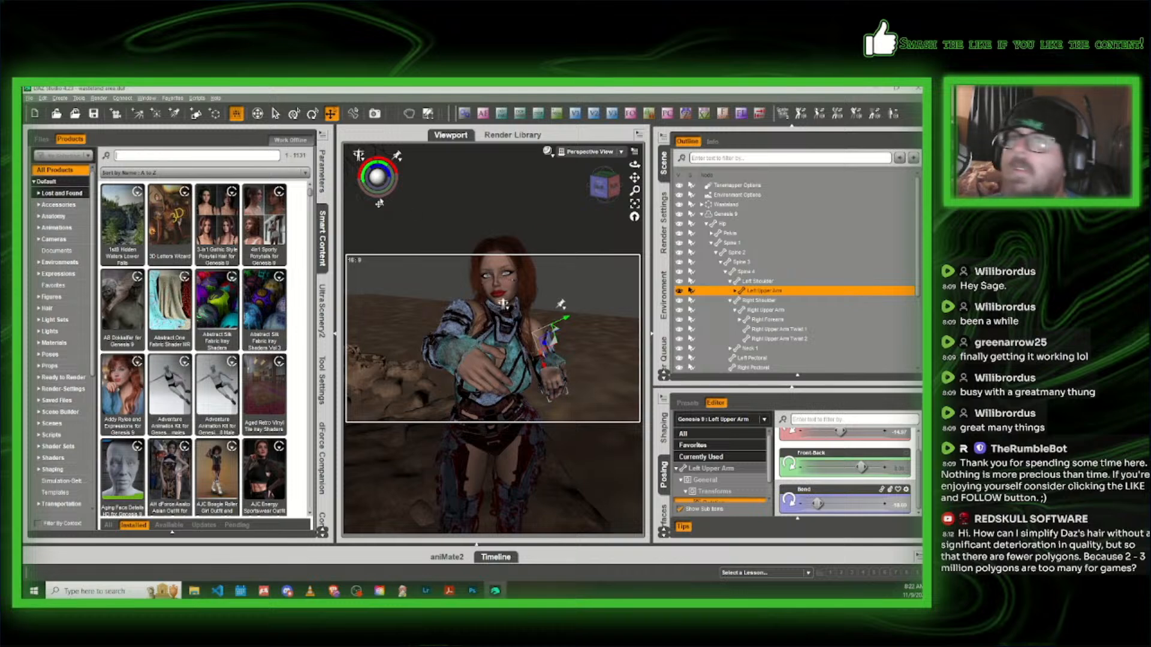
type("energy")
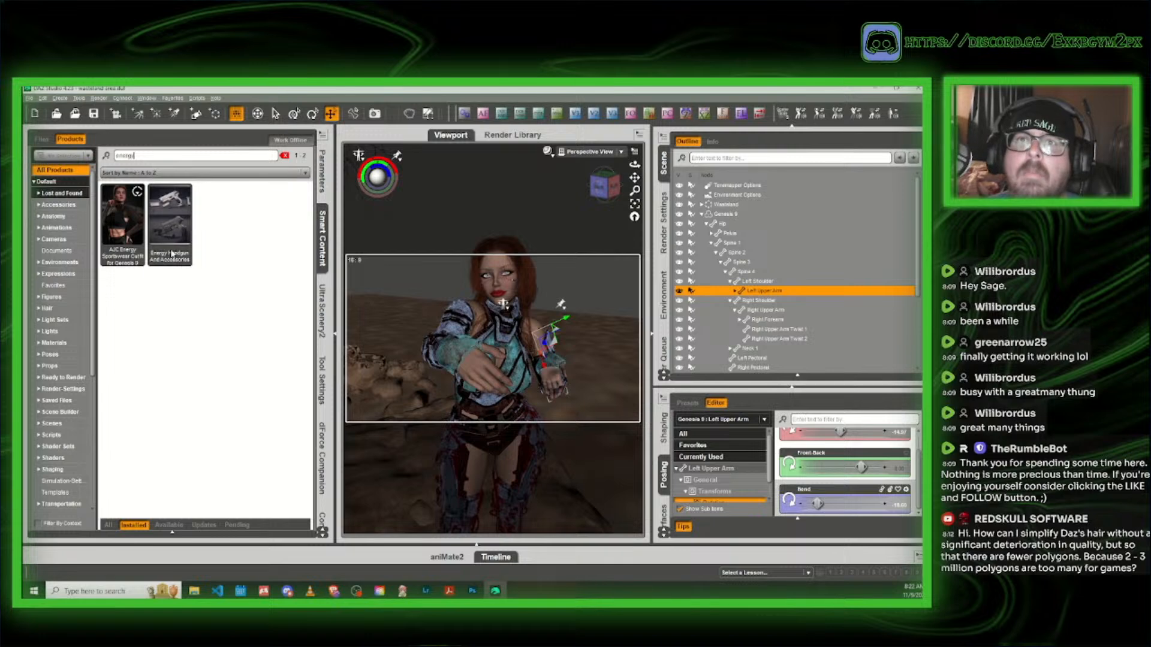
Step: Clear the "energy" search, look through the product categories, and collapse the Wardrobe category
left_click(285, 156)
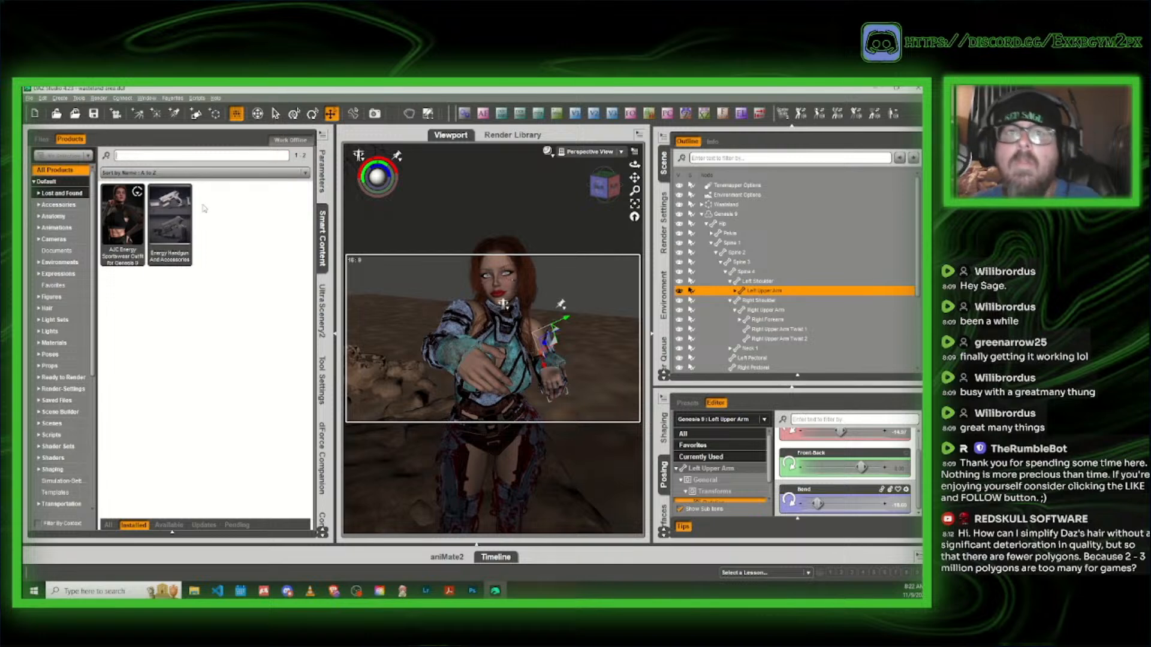
scroll(72, 356, "down", 3)
scroll(72, 356, "down", 2)
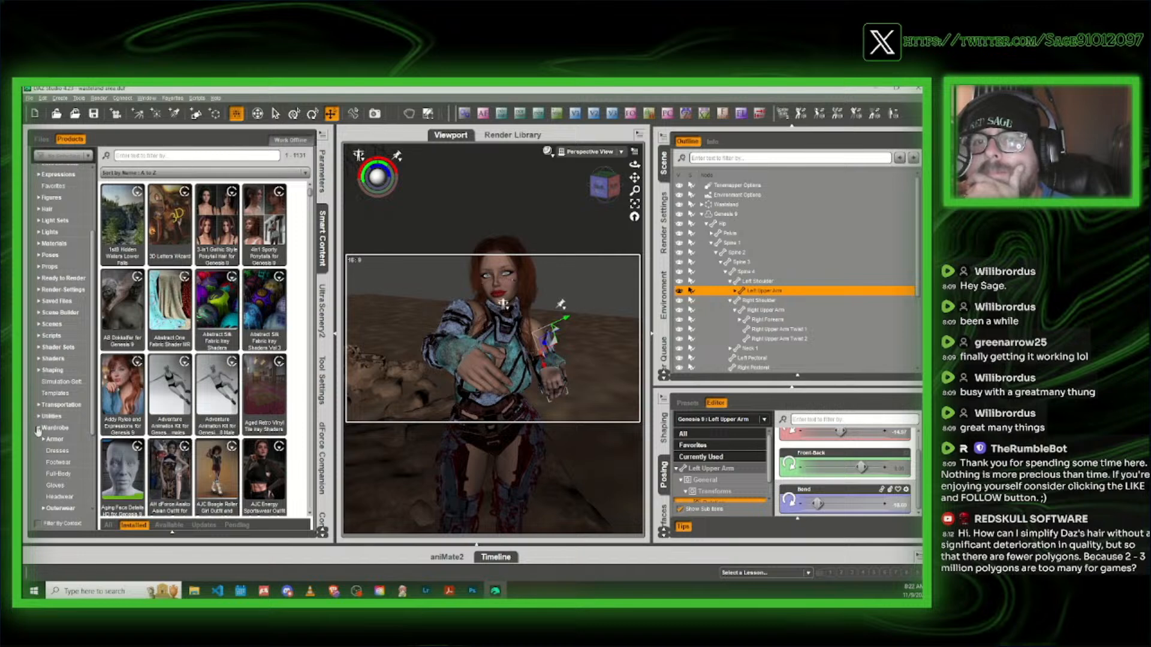
scroll(49, 434, "down", 5)
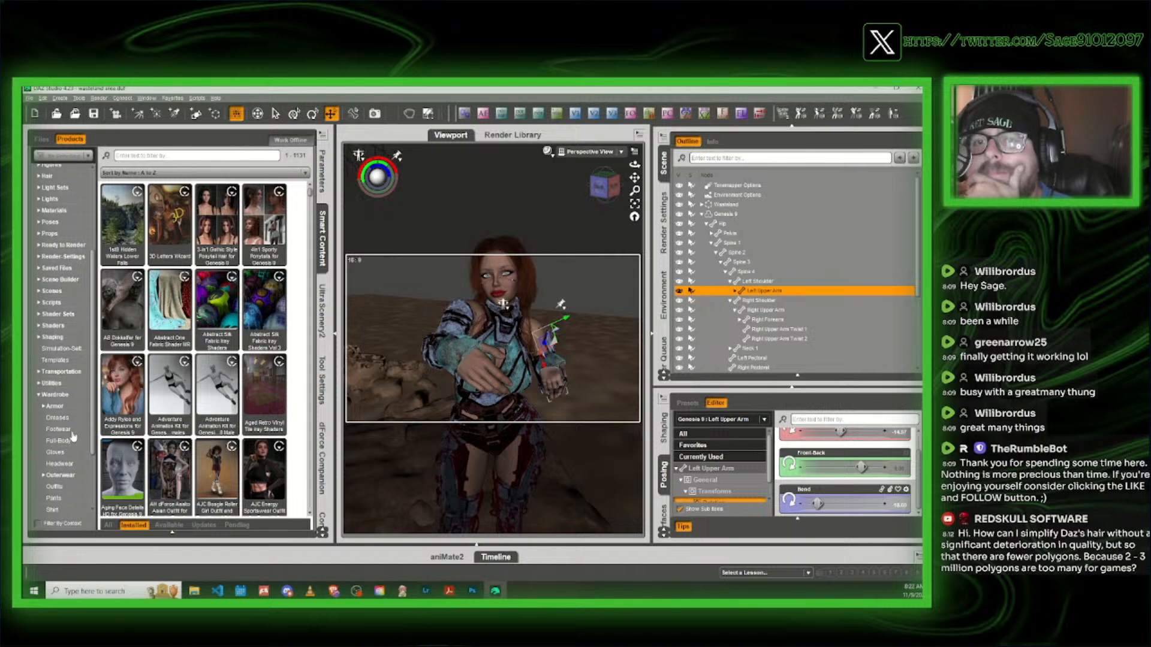
scroll(72, 438, "up", 3)
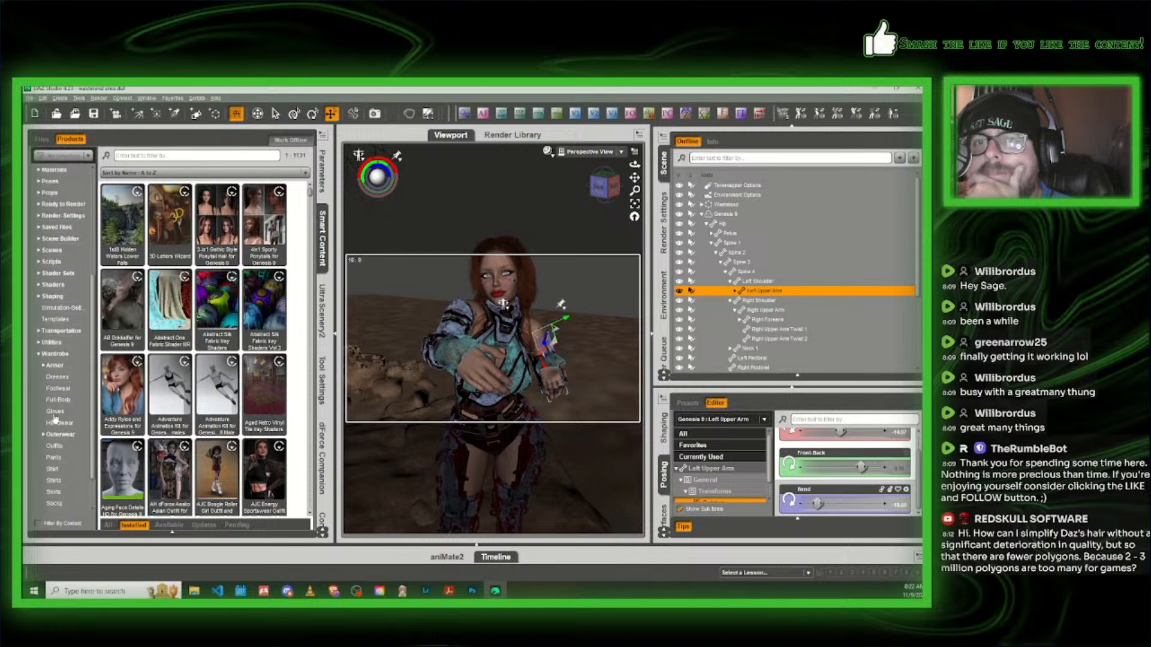
left_click(39, 379)
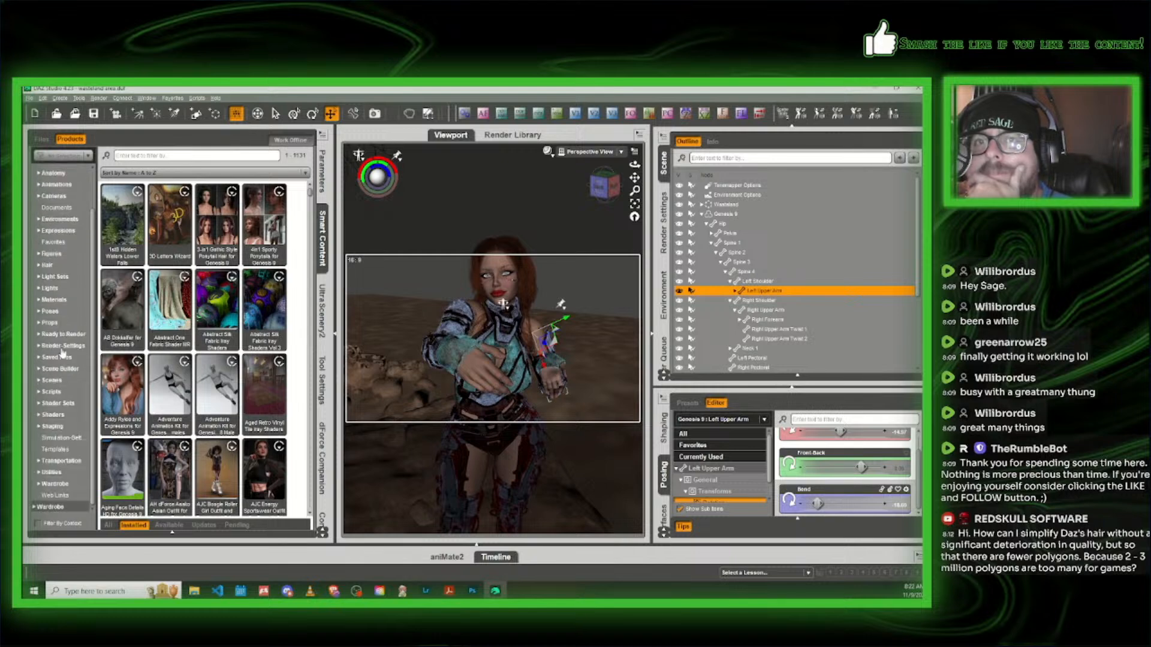
scroll(54, 343, "up", 2)
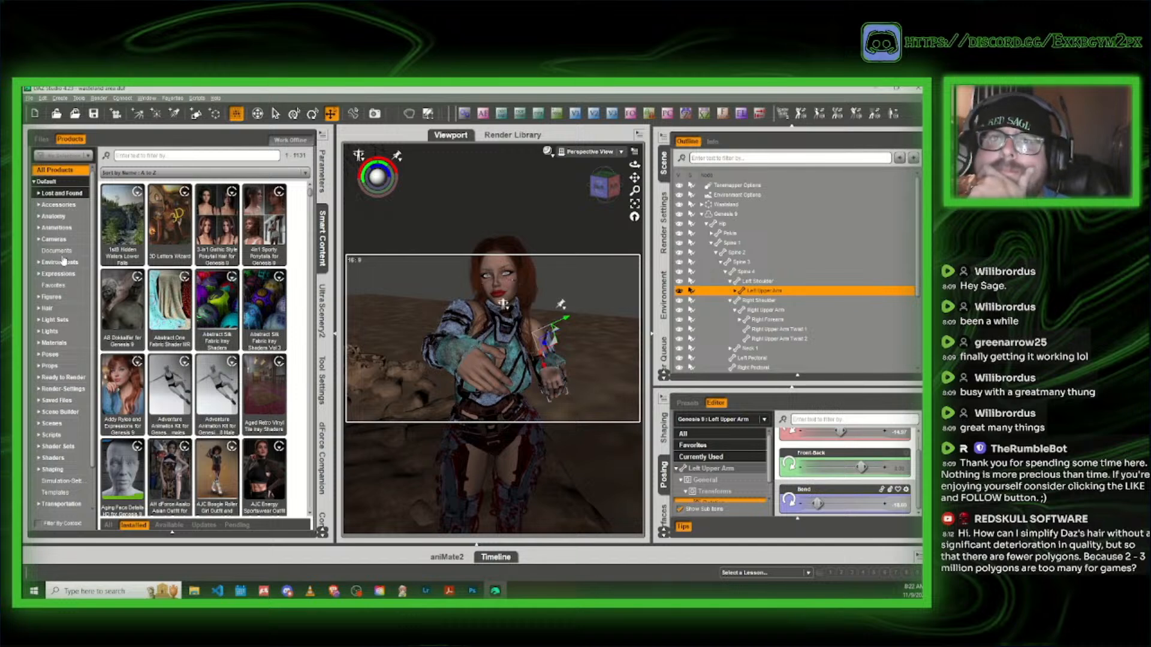
Step: Look through the installed Props products for a suitable firearm, checking the Firearms24 preview
left_click(50, 366)
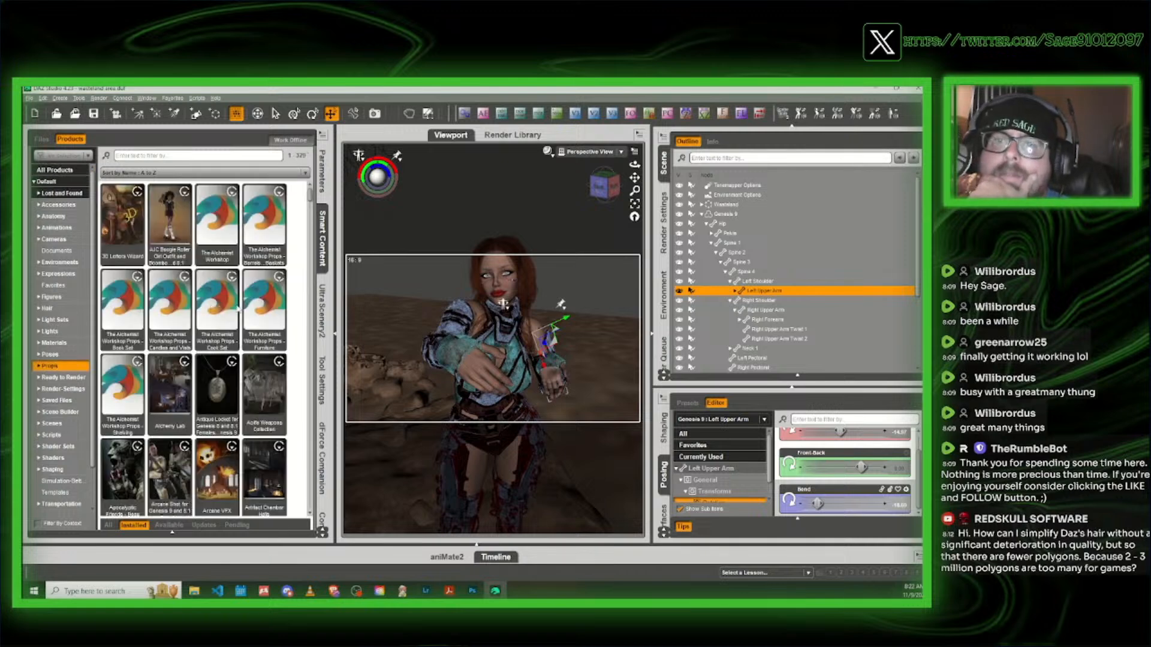
scroll(219, 310, "down", 3)
scroll(252, 279, "down", 5)
scroll(248, 281, "down", 3)
scroll(248, 281, "down", 5)
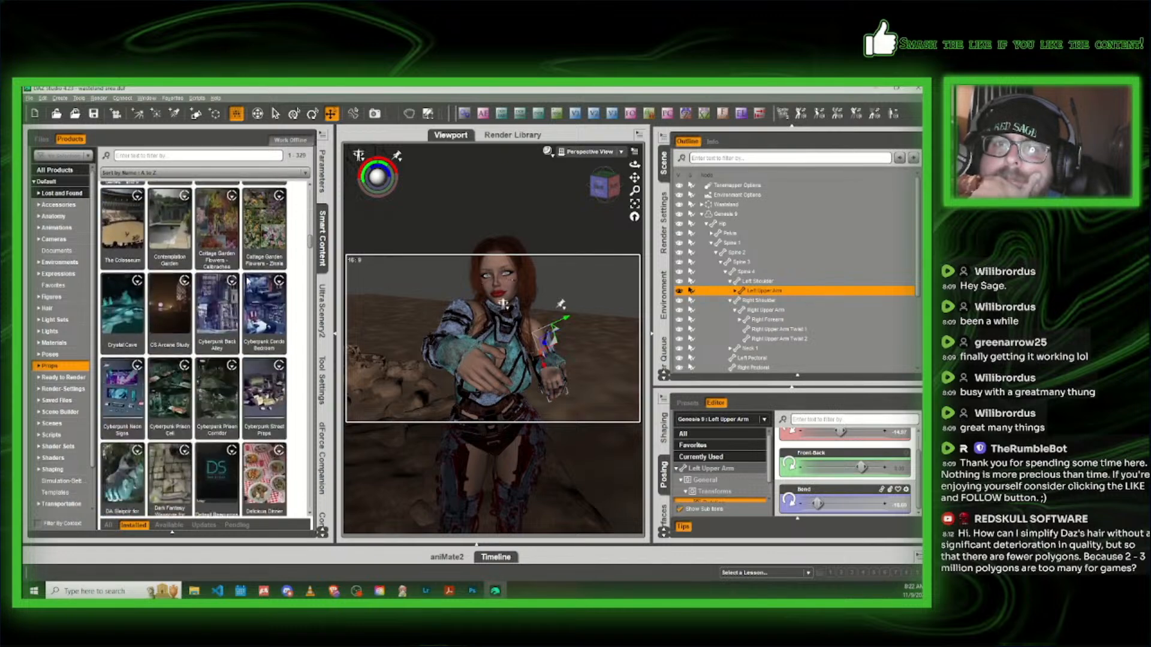
scroll(251, 306, "down", 5)
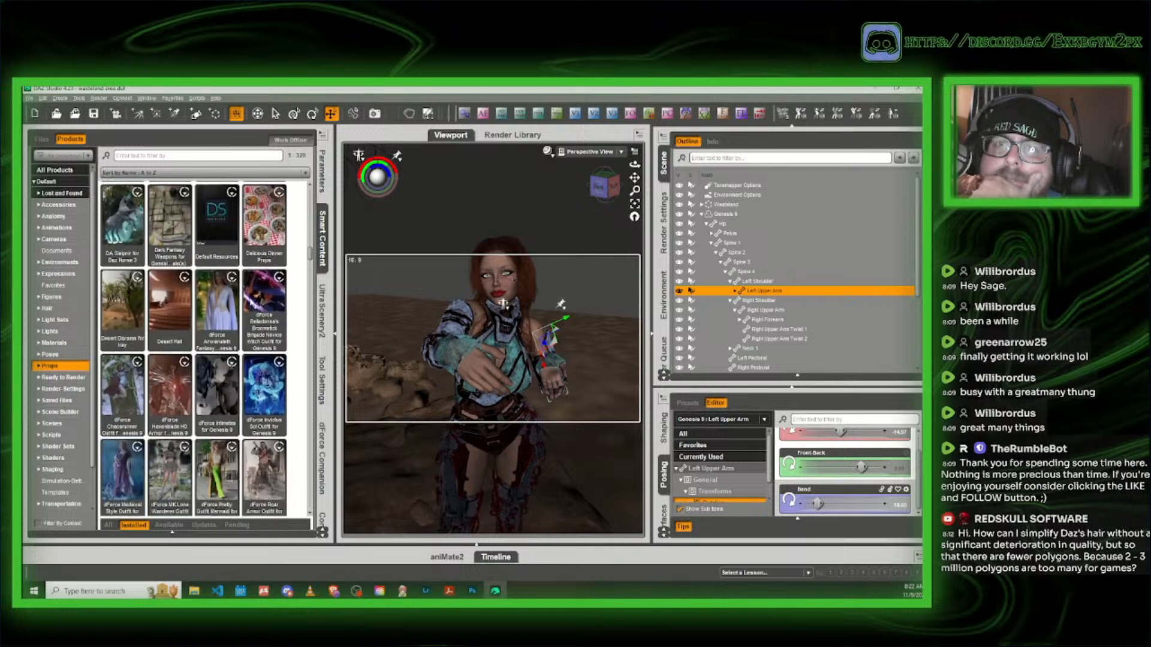
scroll(250, 300, "down", 5)
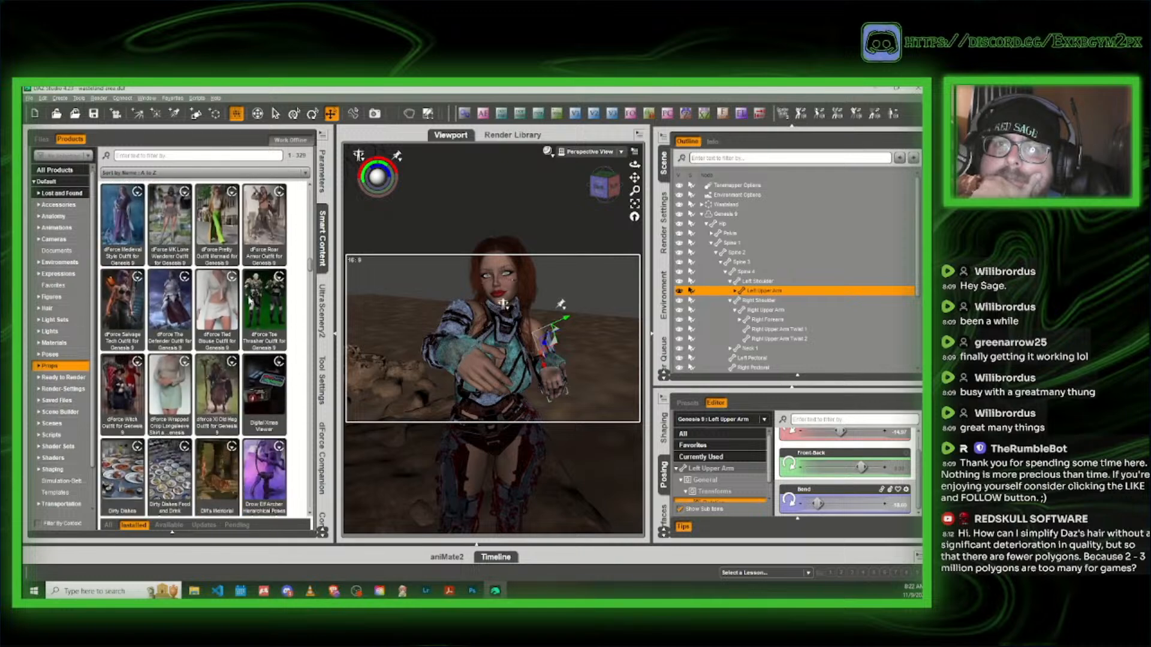
scroll(250, 301, "down", 5)
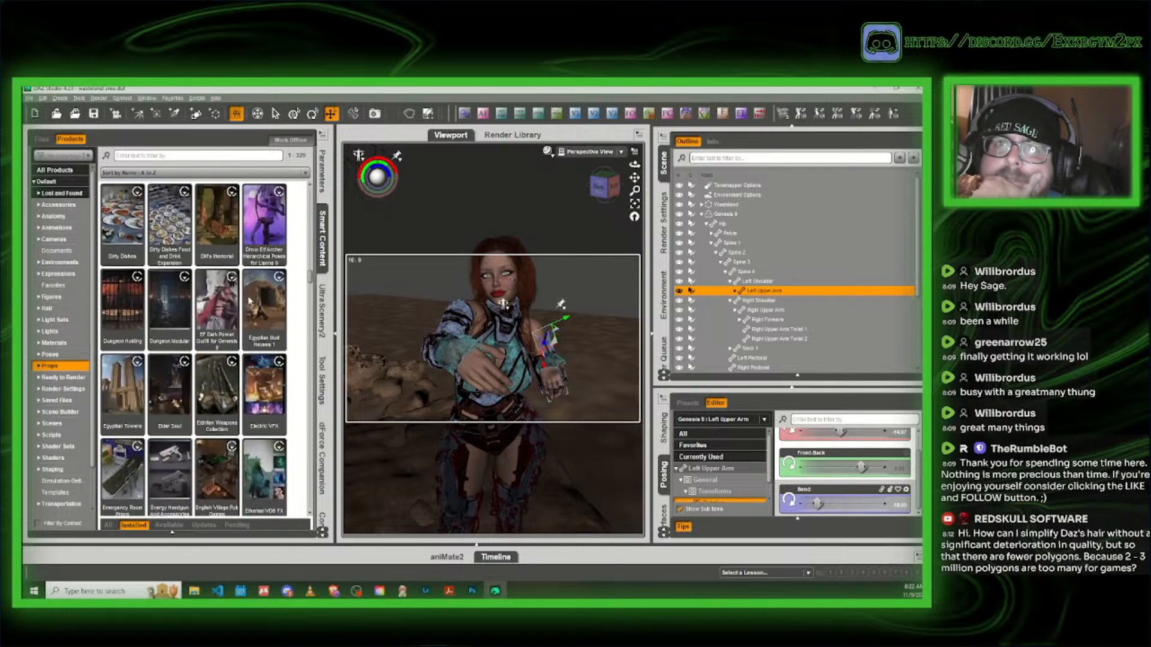
scroll(249, 300, "down", 5)
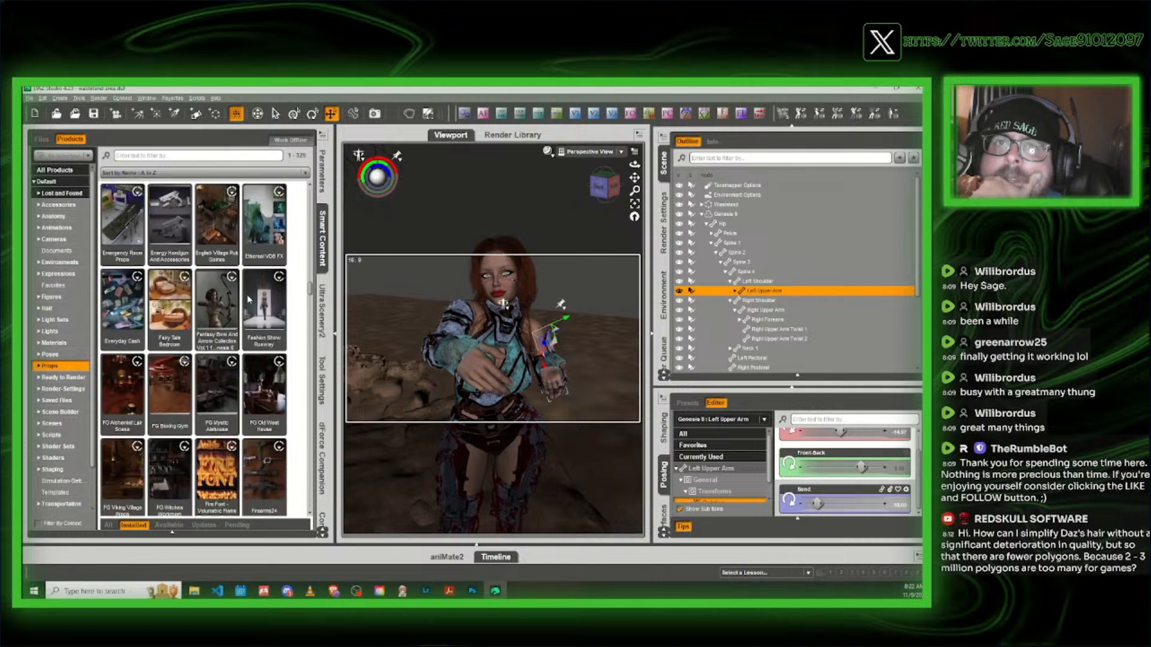
mouse_move(247, 298)
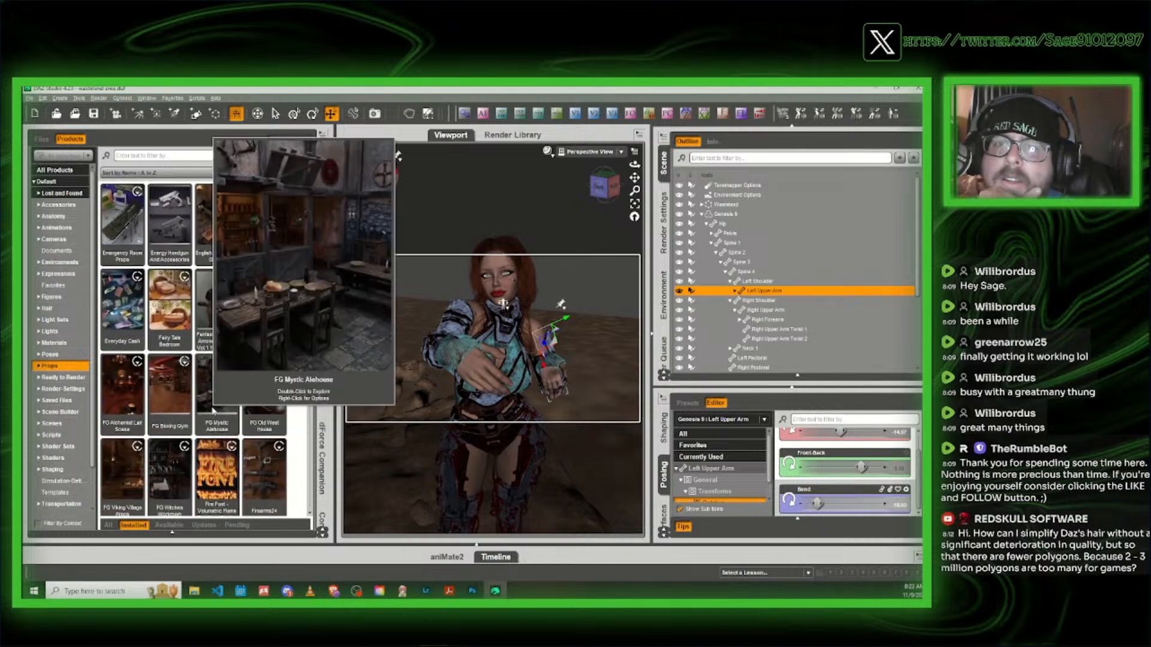
mouse_move(264, 487)
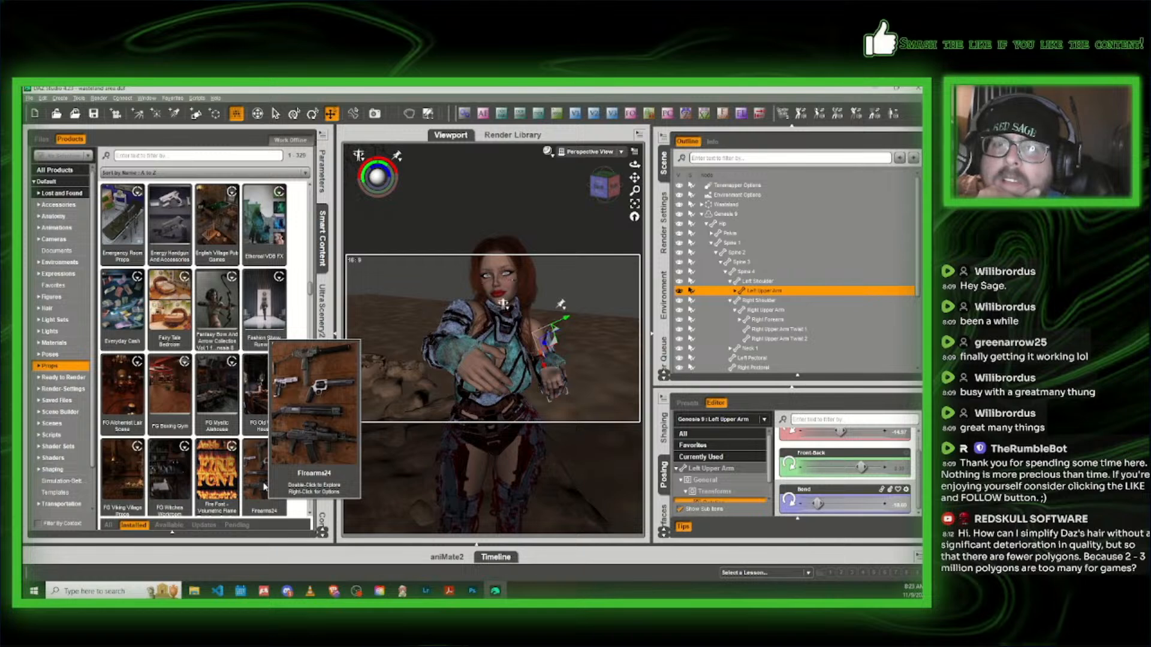
scroll(264, 487, "down", 5)
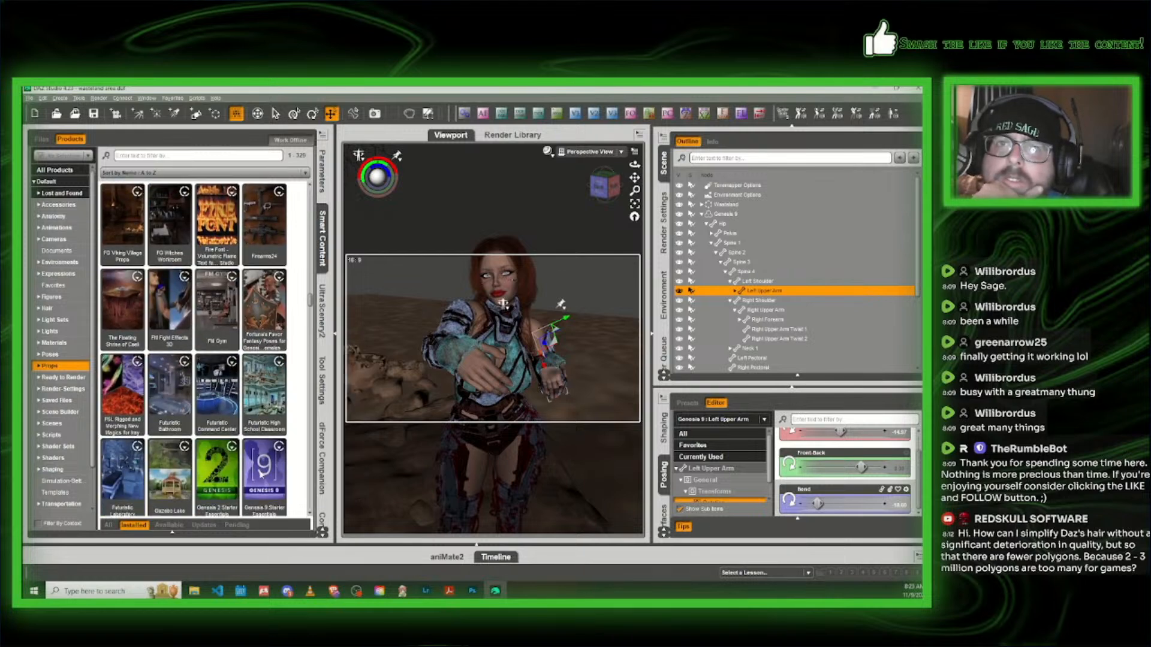
scroll(256, 460, "down", 5)
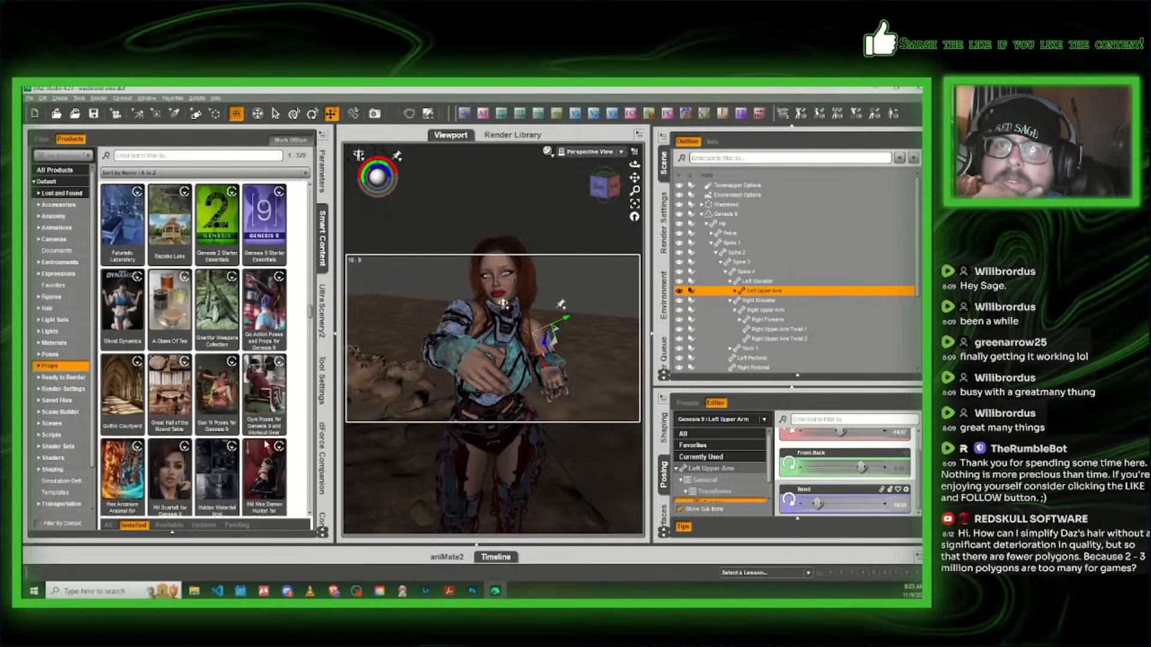
scroll(266, 445, "down", 5)
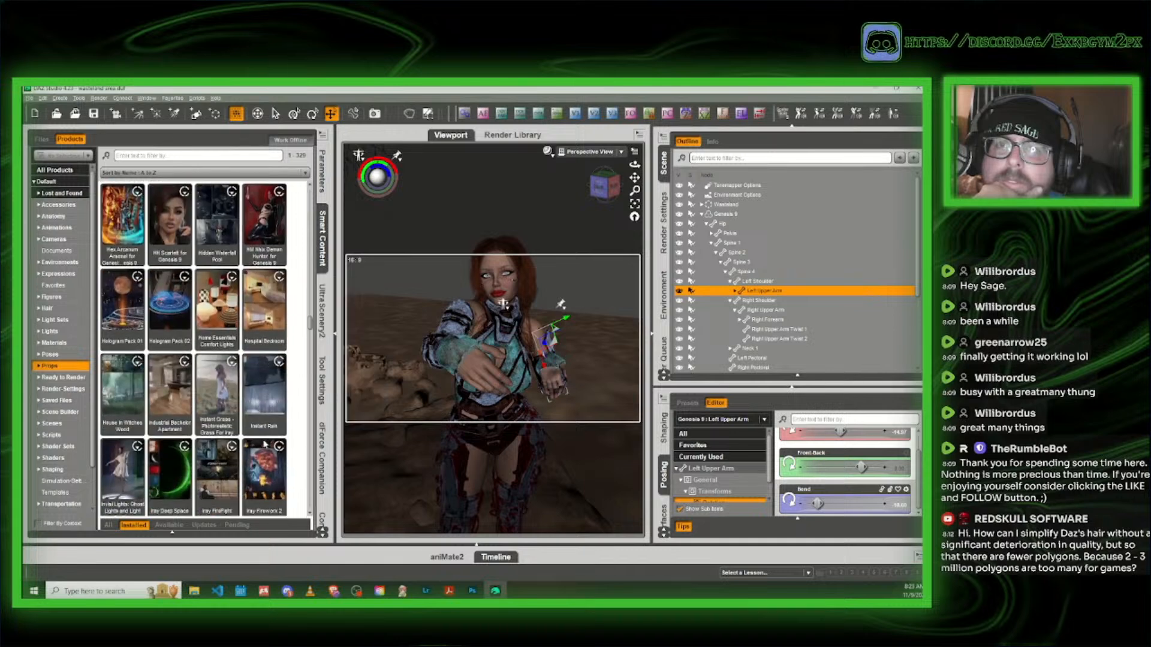
scroll(263, 444, "down", 5)
Step: Expand the Props category, filter to Weapons, and open the Next Generation Rifle and Accessories product
left_click(38, 367)
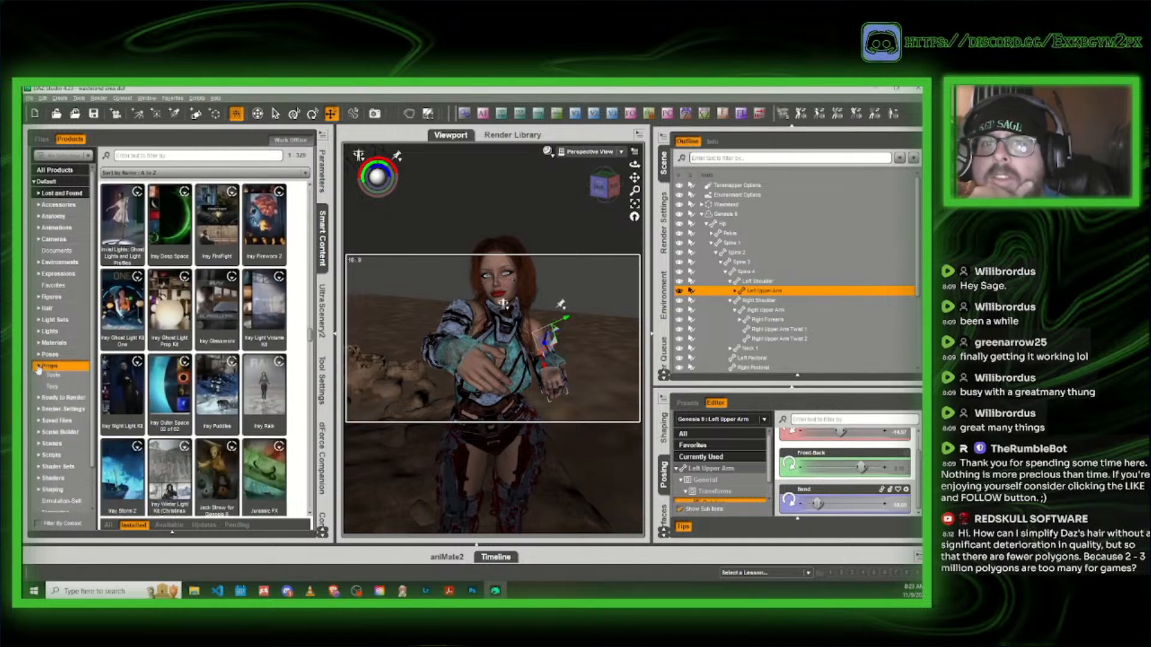
scroll(71, 407, "down", 3)
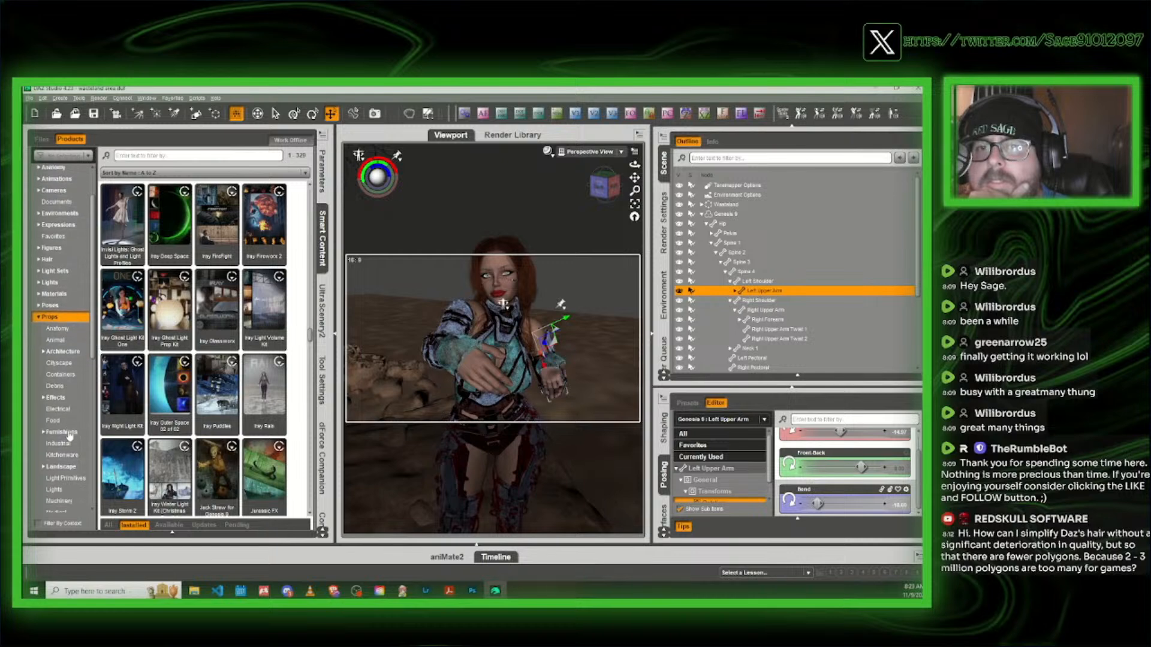
scroll(69, 441, "down", 3)
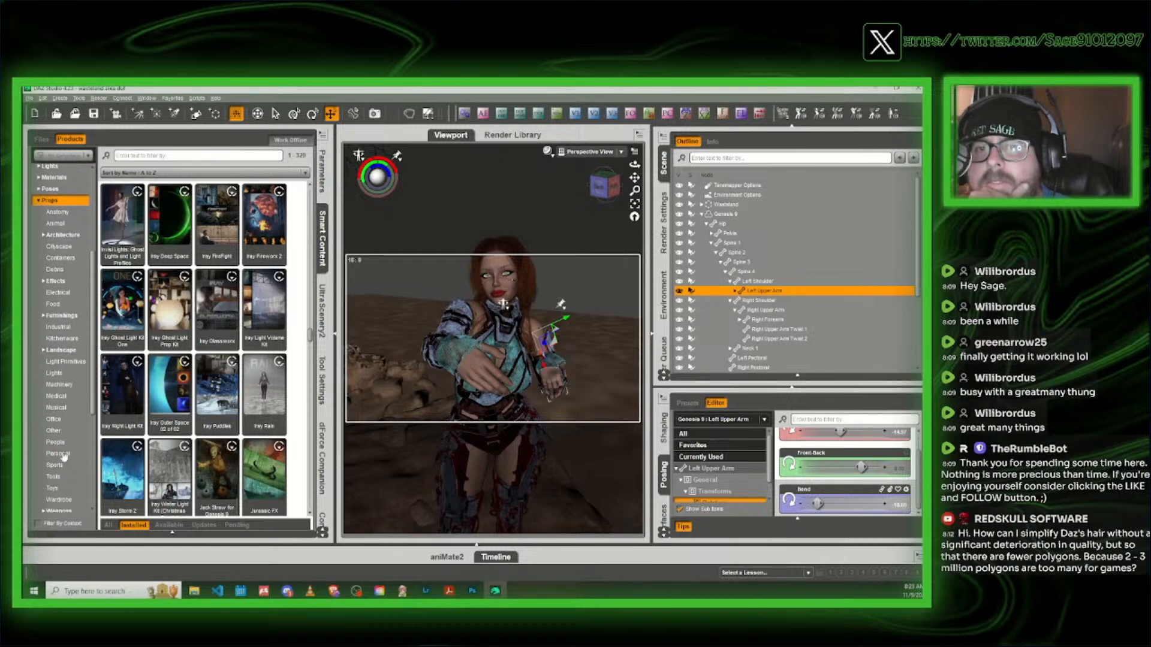
left_click(60, 479)
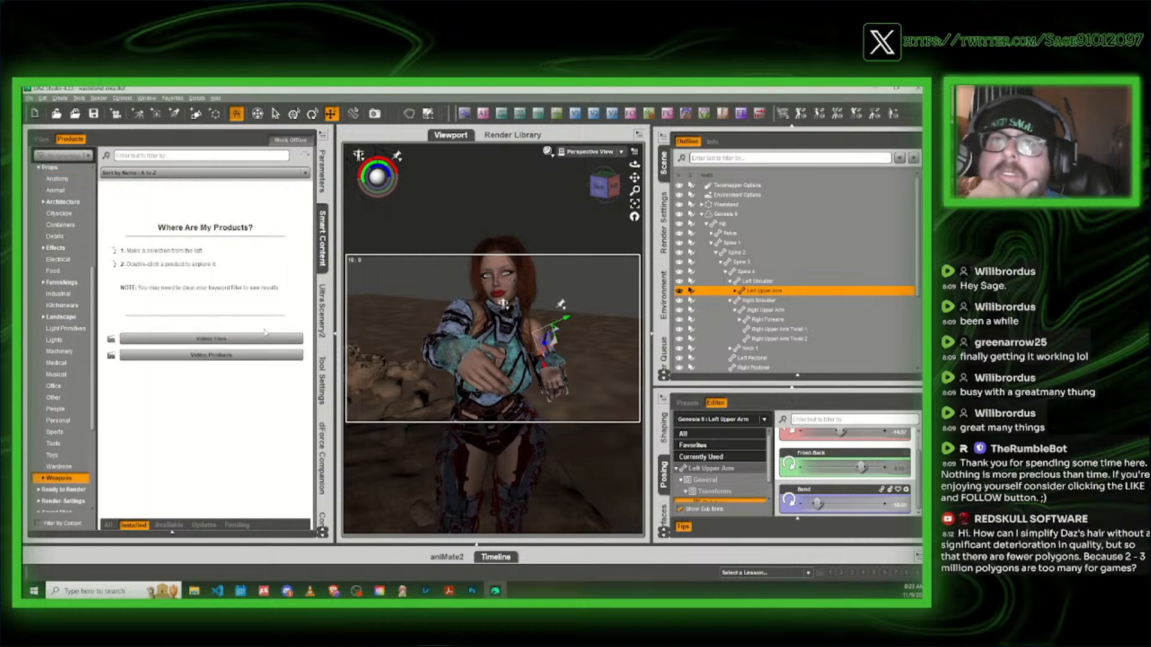
double_click(173, 215)
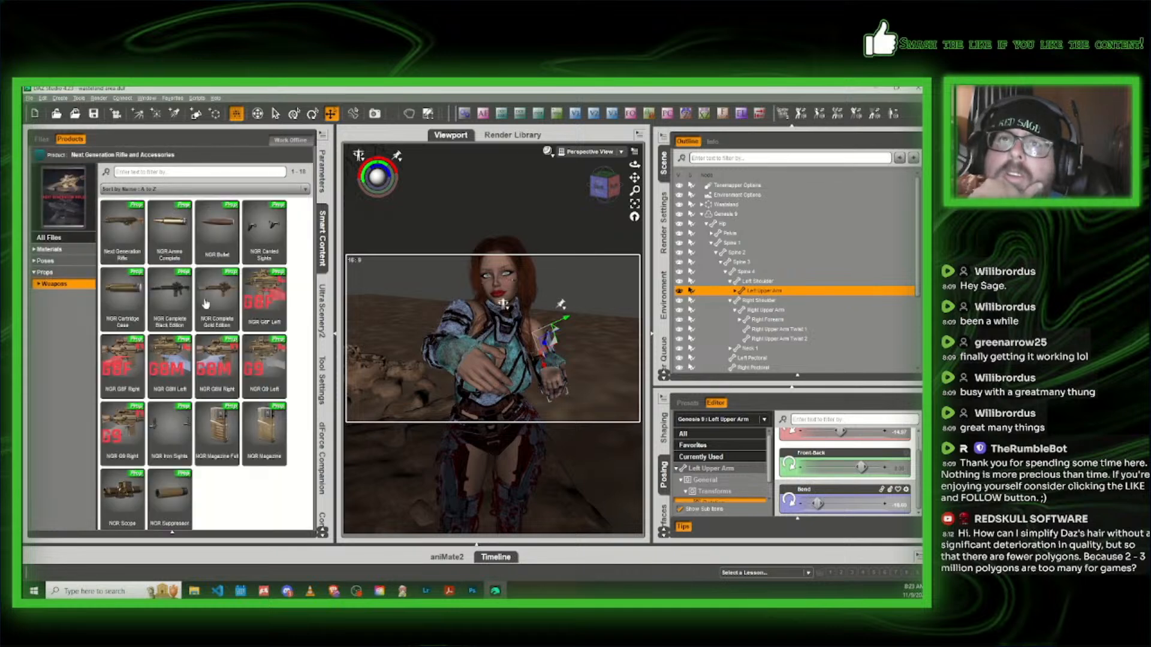
Step: Select the Genesis 9 figure and load the NGR G9 Left rifle into its left hand
mouse_move(202, 304)
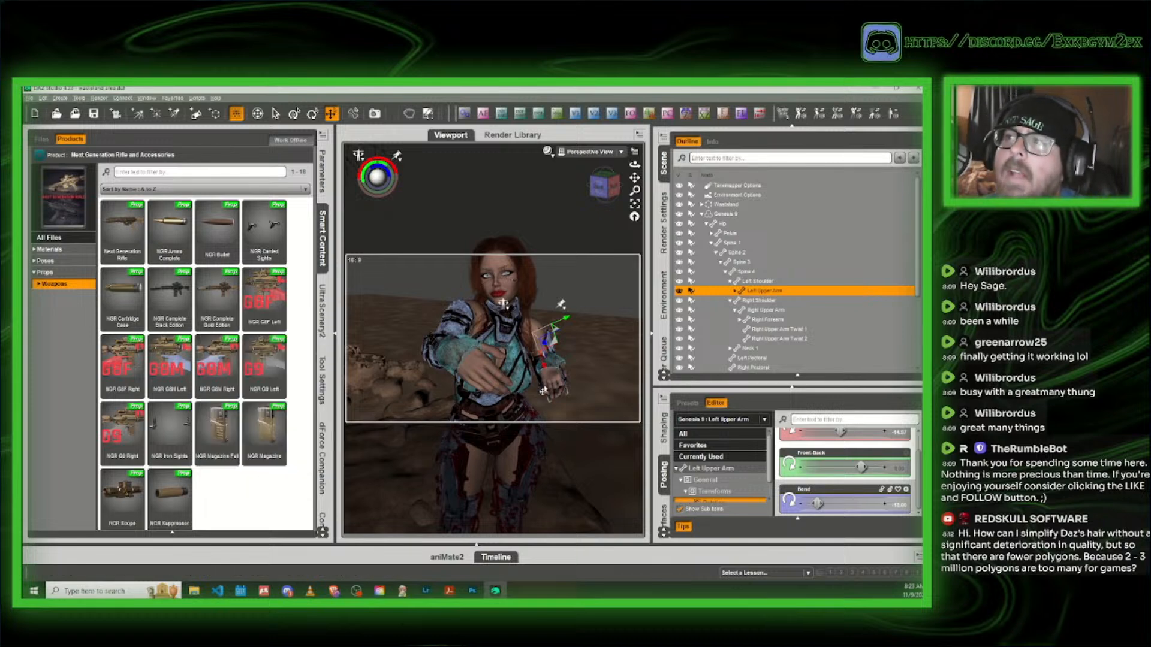
left_click(726, 213)
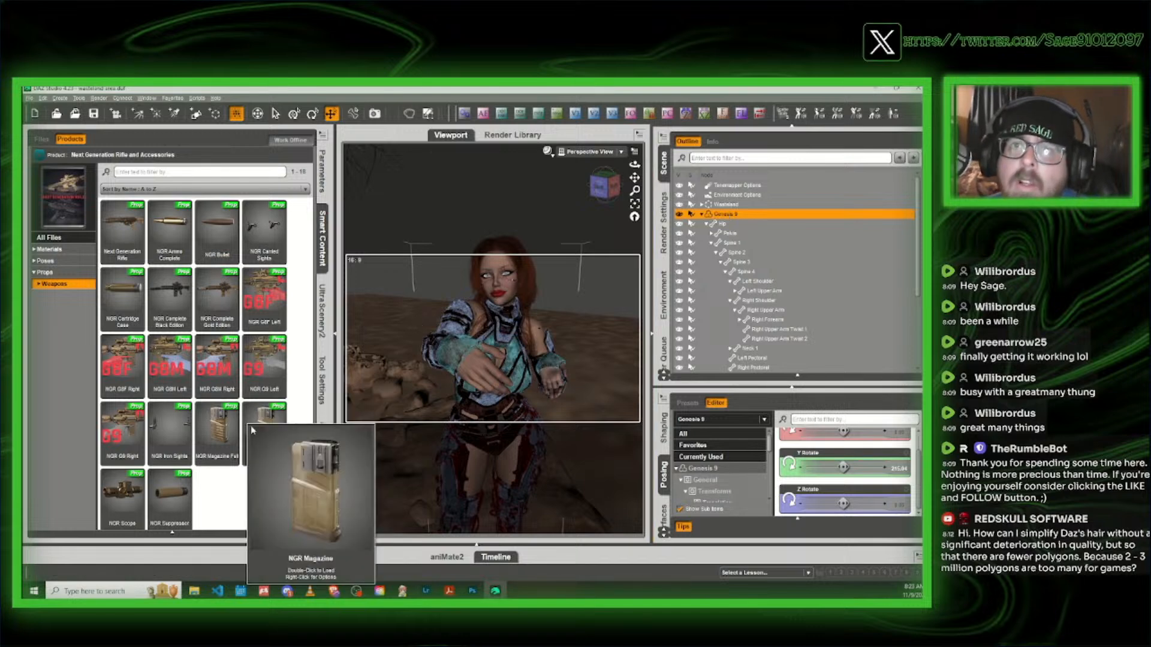
mouse_move(268, 367)
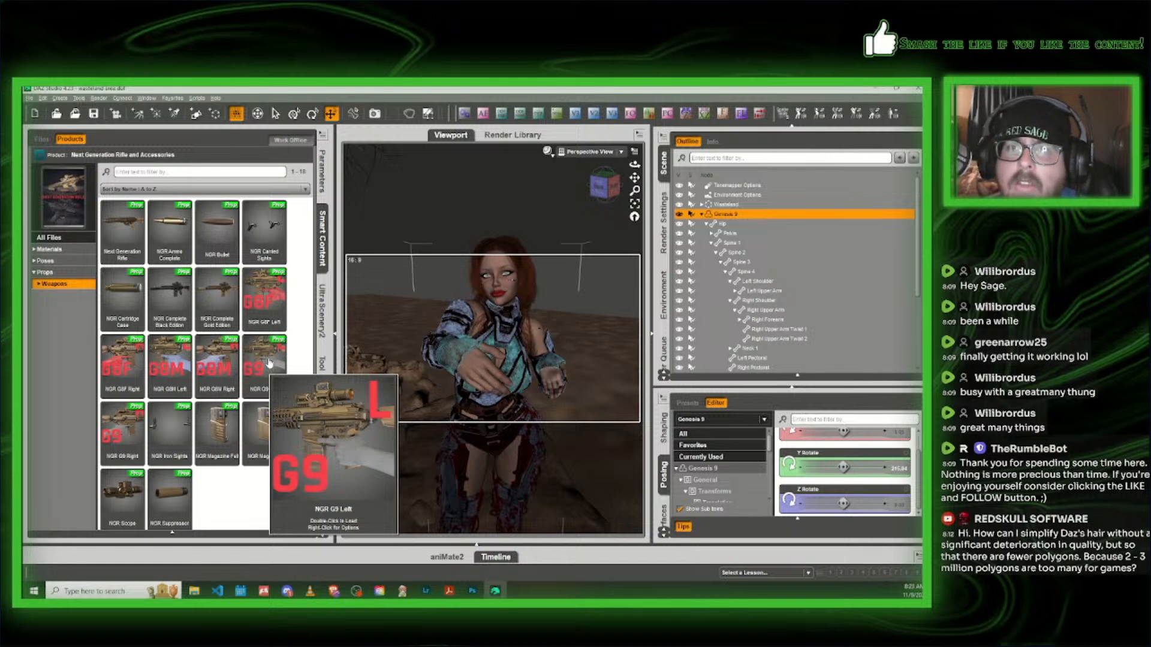
double_click(269, 363)
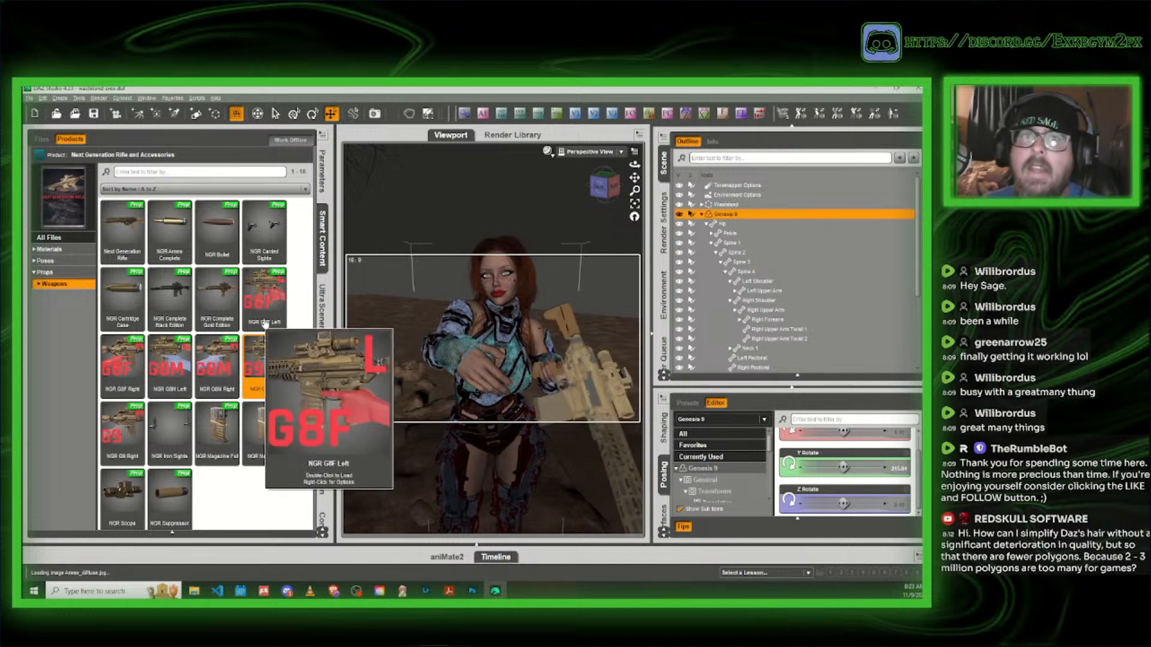
Step: Show the rifle product's materials, select the NGRifle in the scene, and apply the 4K NGR Black Edition material
left_click(49, 250)
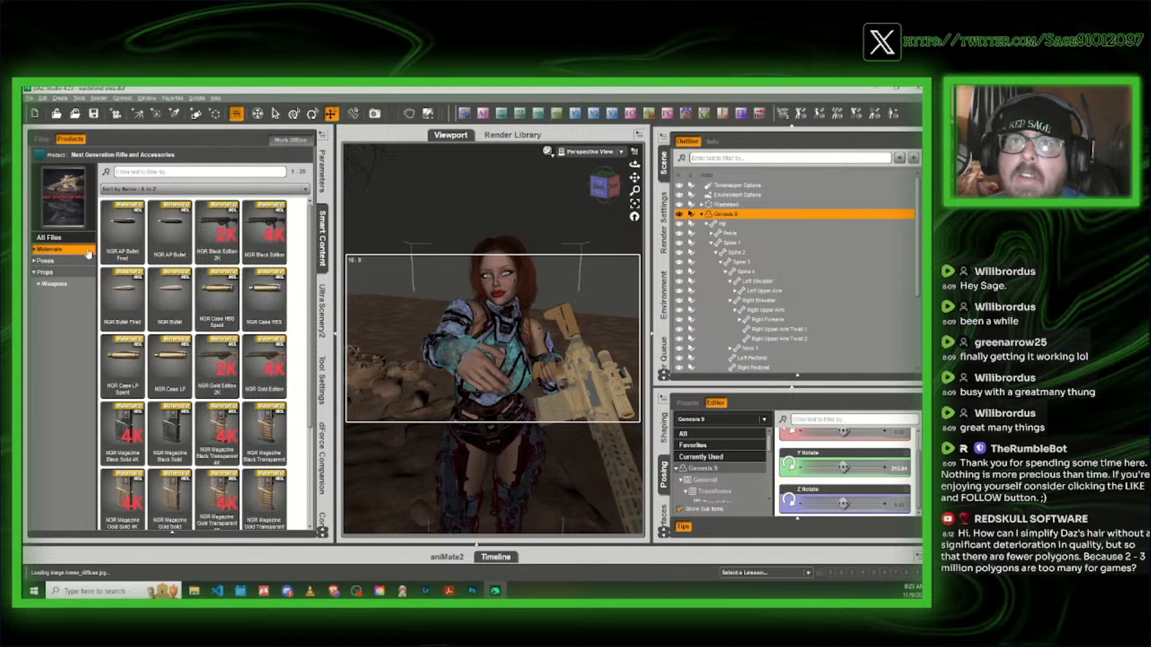
mouse_move(130, 283)
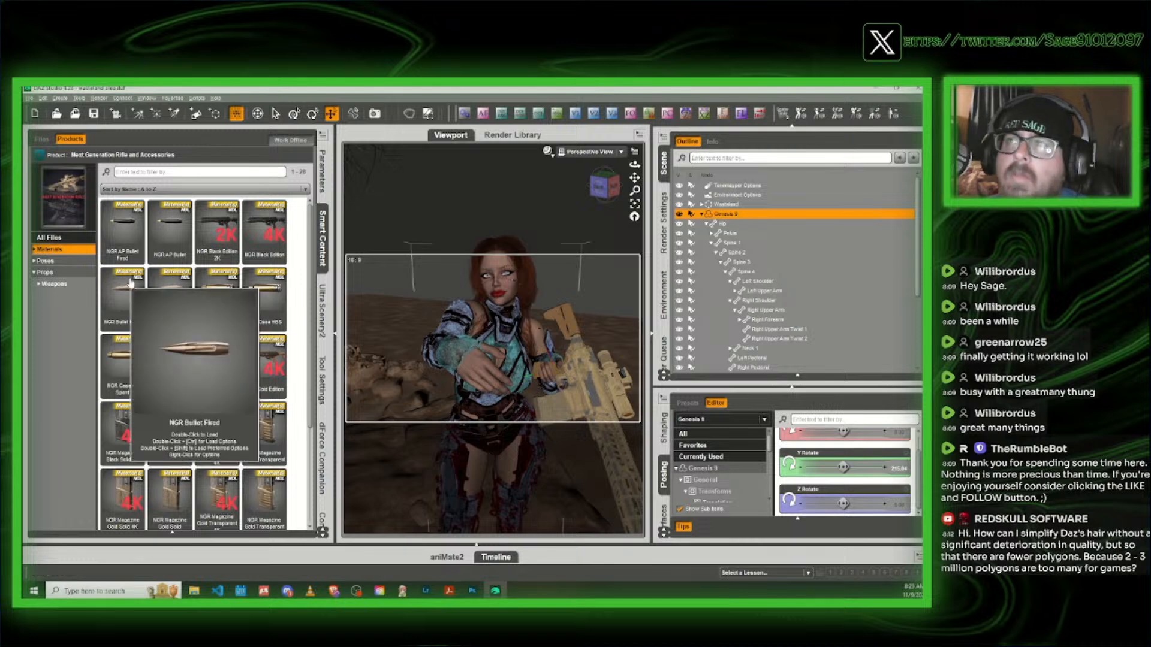
left_click(706, 224)
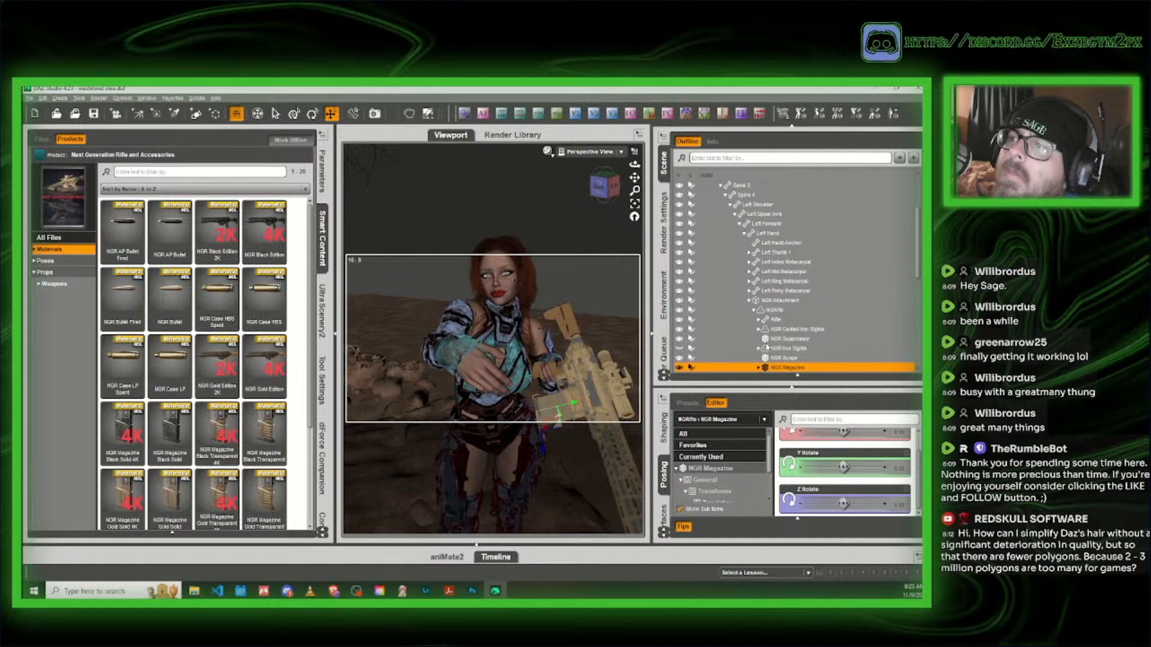
left_click(774, 311)
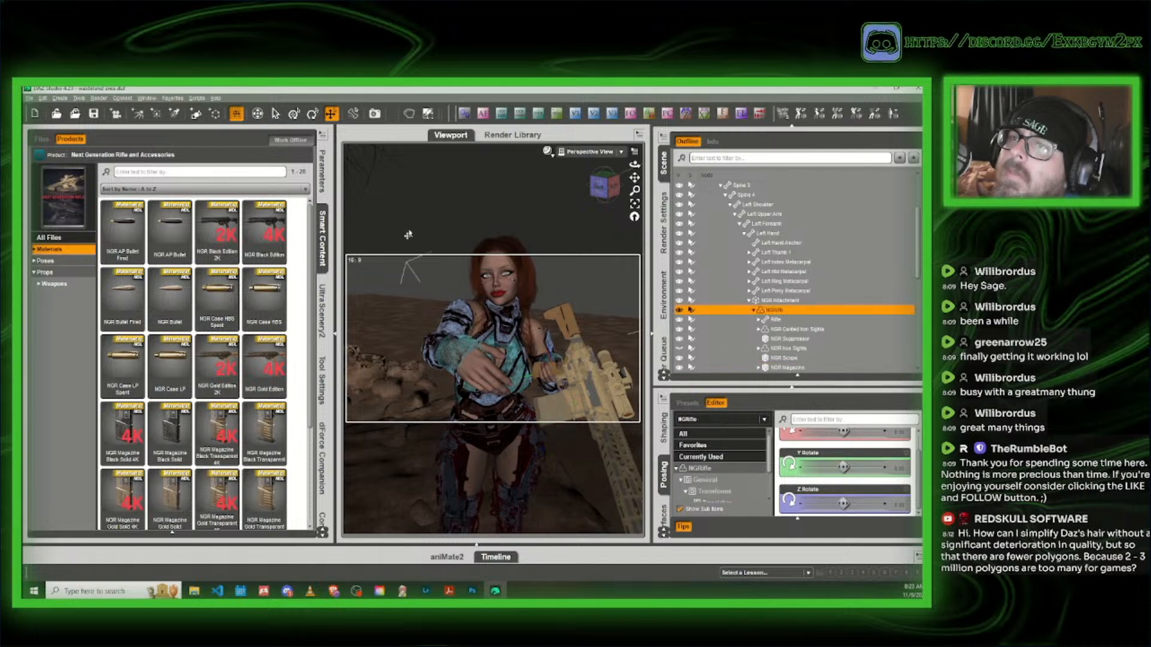
double_click(262, 238)
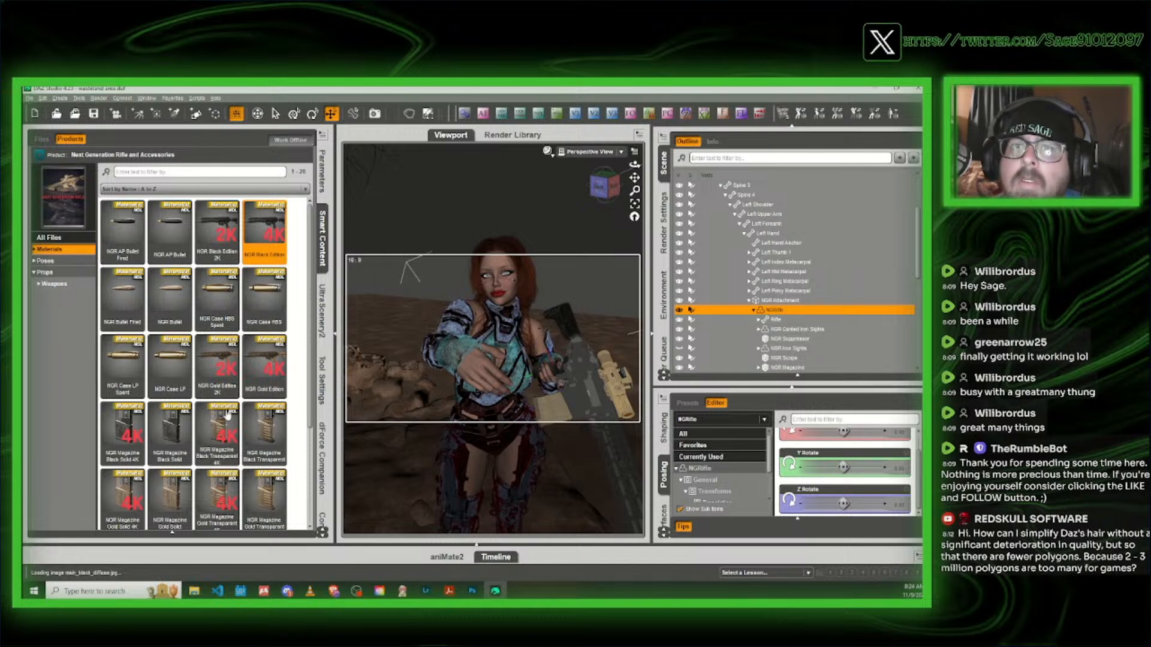
Step: Apply the NGR Magazine Black Solid material to the magazine, select the NGR Scope, and look through the remaining materials for it
left_click(557, 419)
double_click(171, 420)
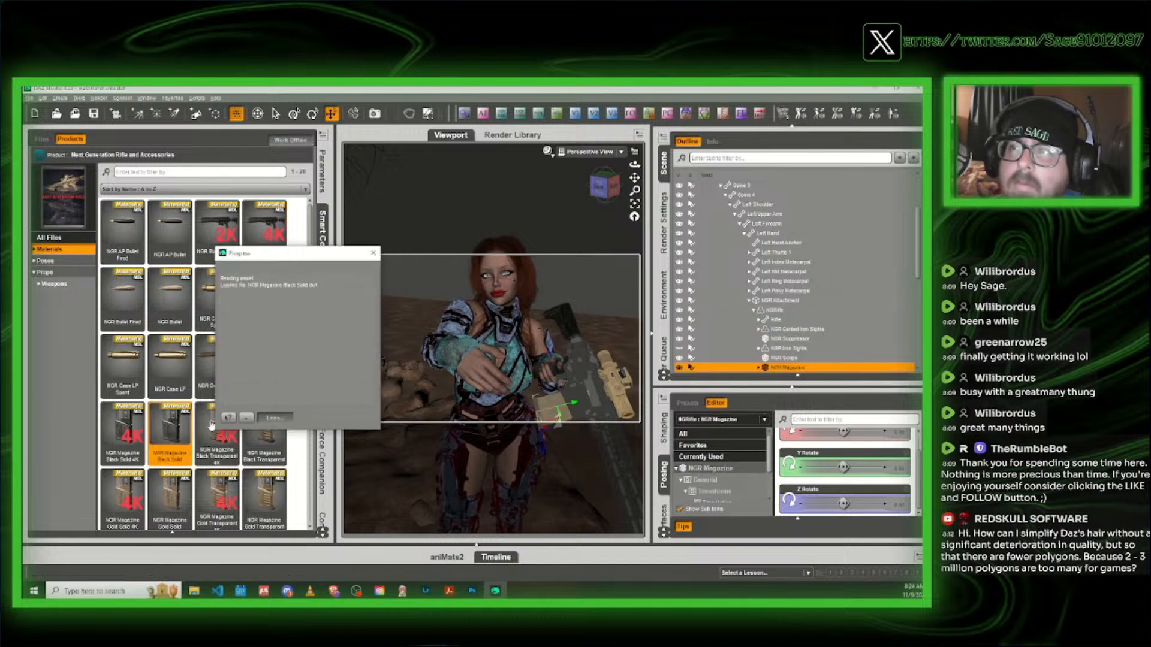
left_click(604, 398)
double_click(174, 413)
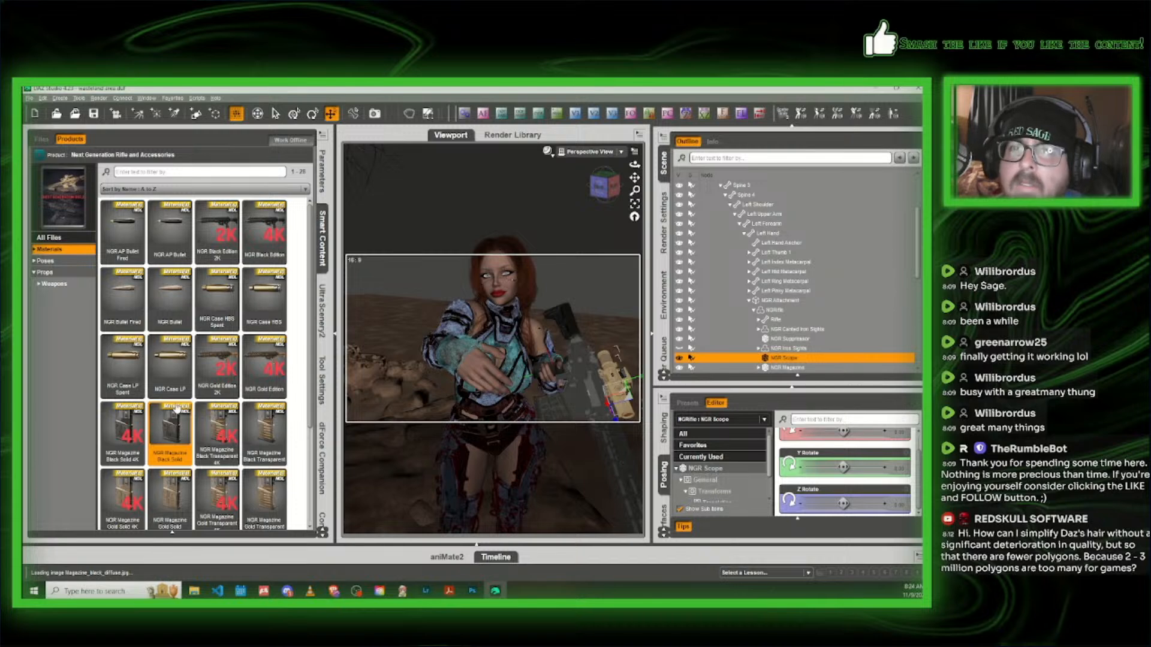
scroll(241, 414, "down", 2)
mouse_move(240, 414)
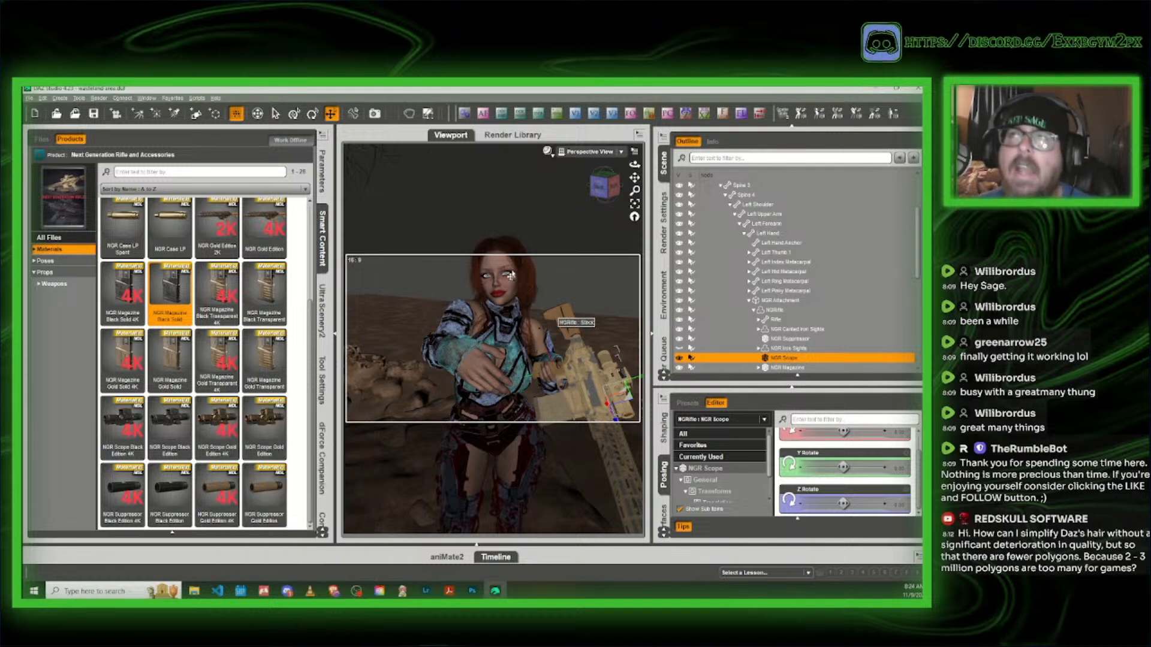
Step: Reframe the perspective view from farther back so the full figure and the dead tree fit inside the 16:9 frame
mouse_move(603, 191)
left_mouse_down()
mouse_move(564, 191)
mouse_move(613, 191)
left_mouse_up()
scroll(608, 189, "down", 4)
left_click(613, 191)
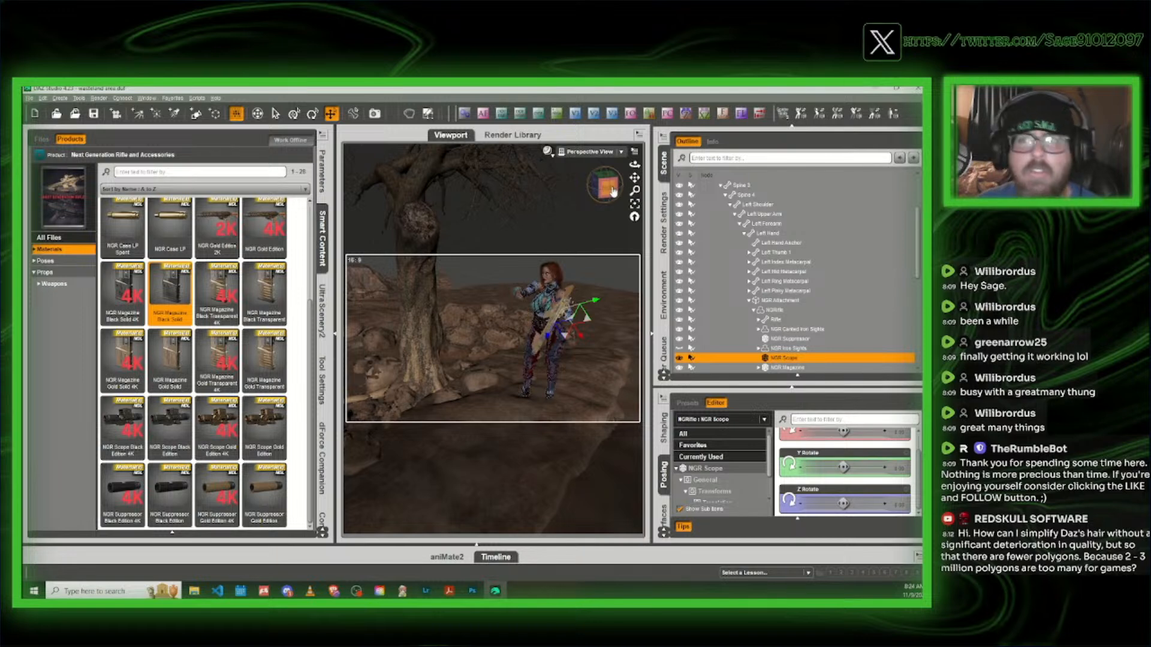
Step: Return to the product list, look through all installed products, and filter them to the Poses category
left_click(39, 154)
scroll(72, 273, "up", 4)
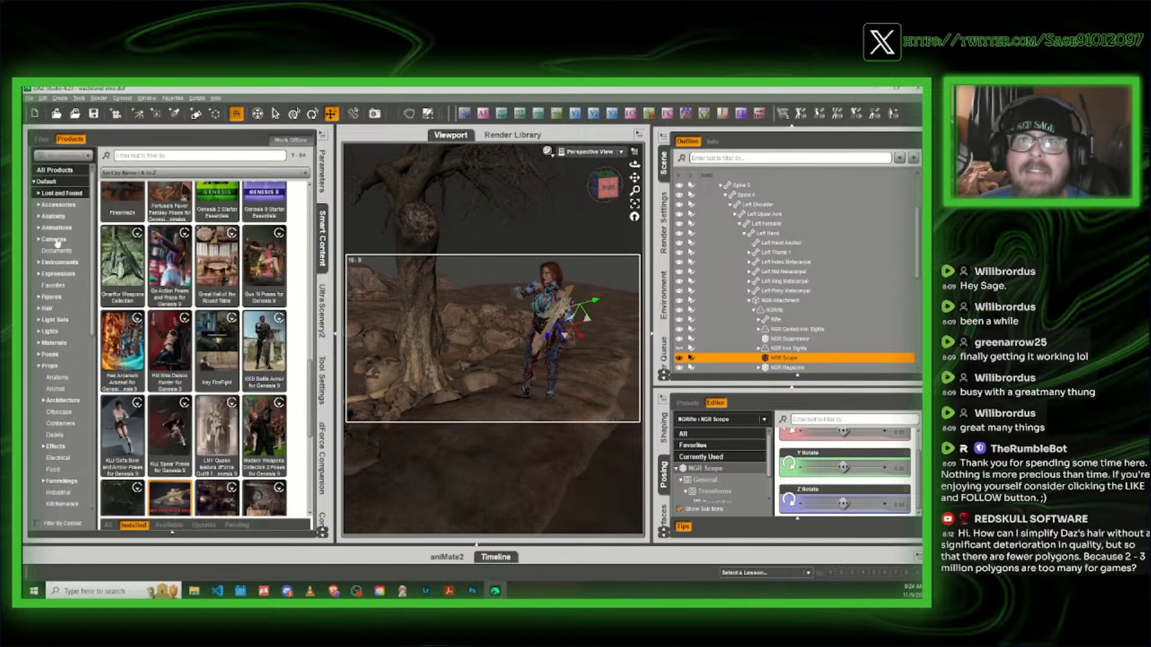
left_click(63, 172)
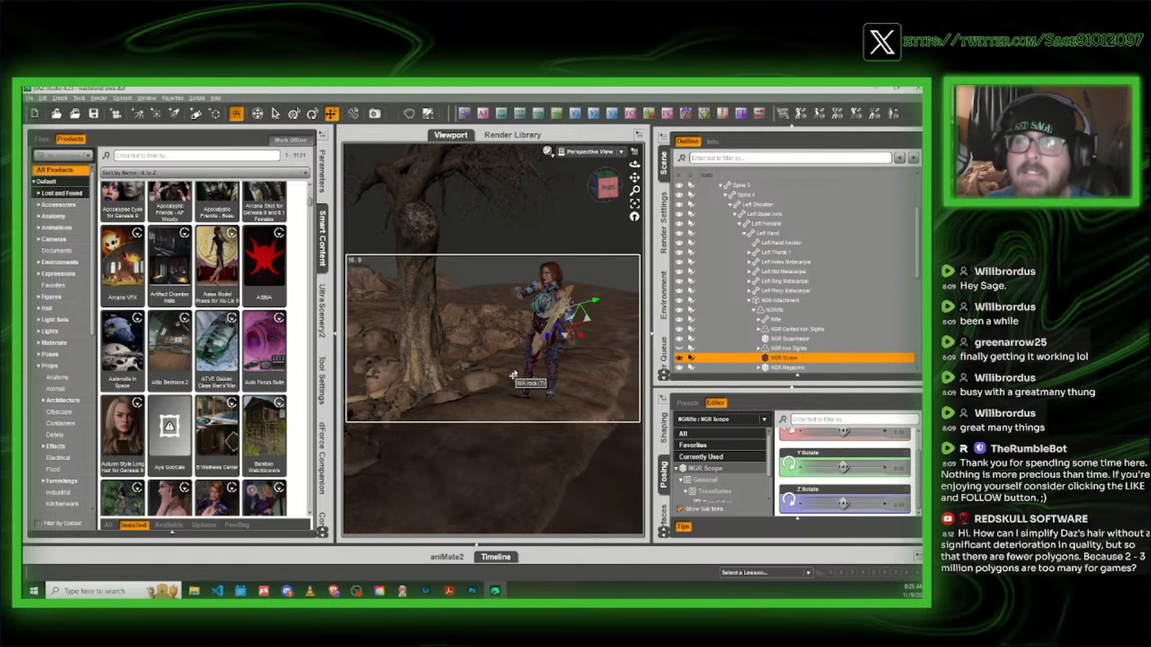
scroll(151, 281, "up", 10)
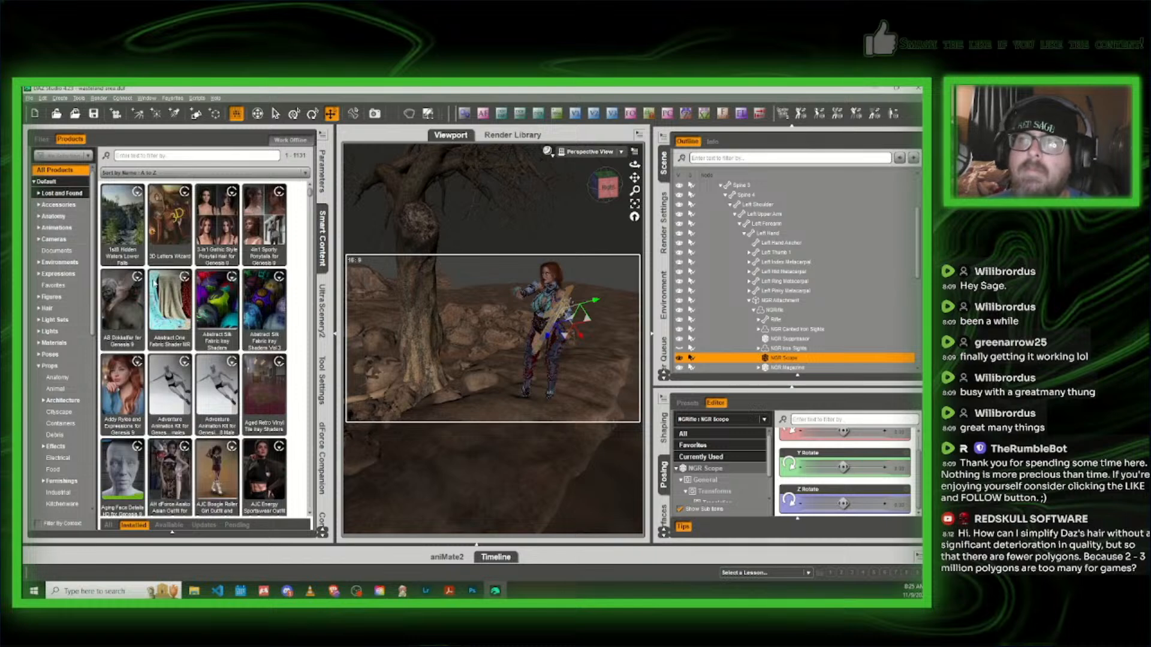
mouse_move(153, 281)
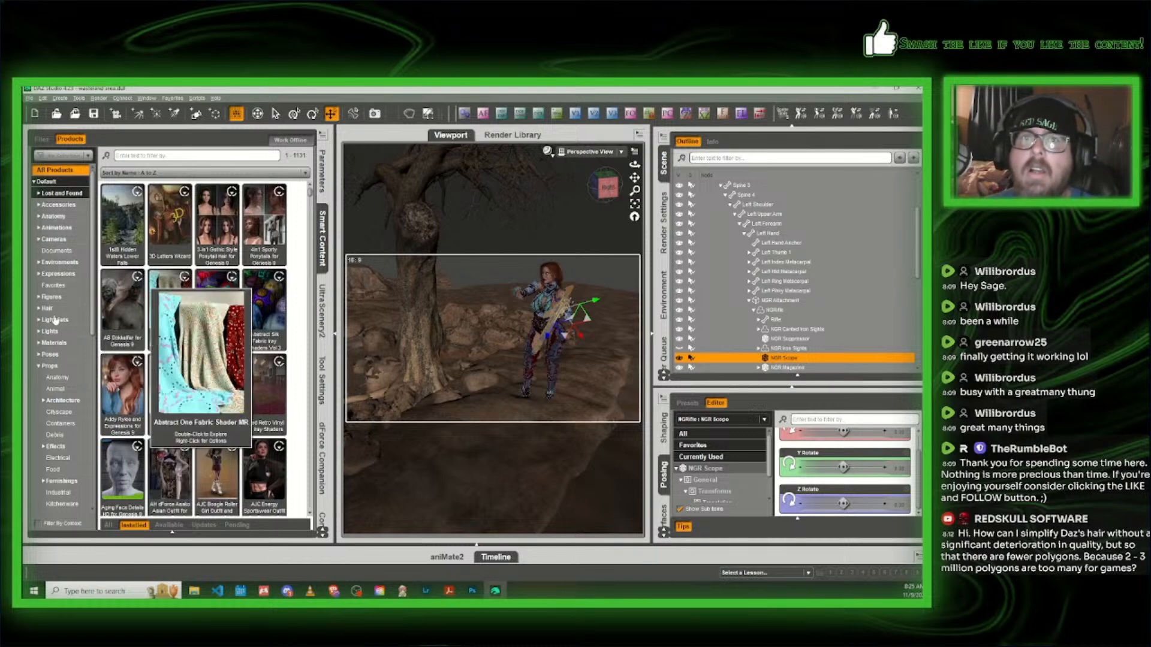
left_click(50, 354)
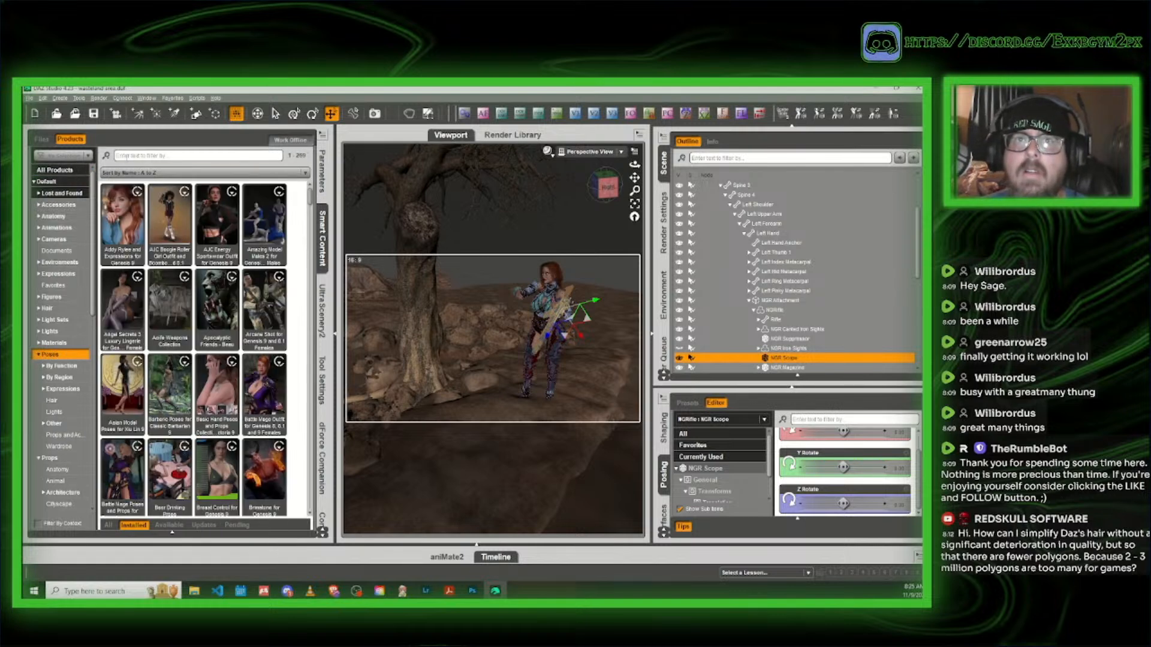
Step: Search all products for "combat" and clear the search
left_click(84, 171)
left_click(163, 156)
type("combat")
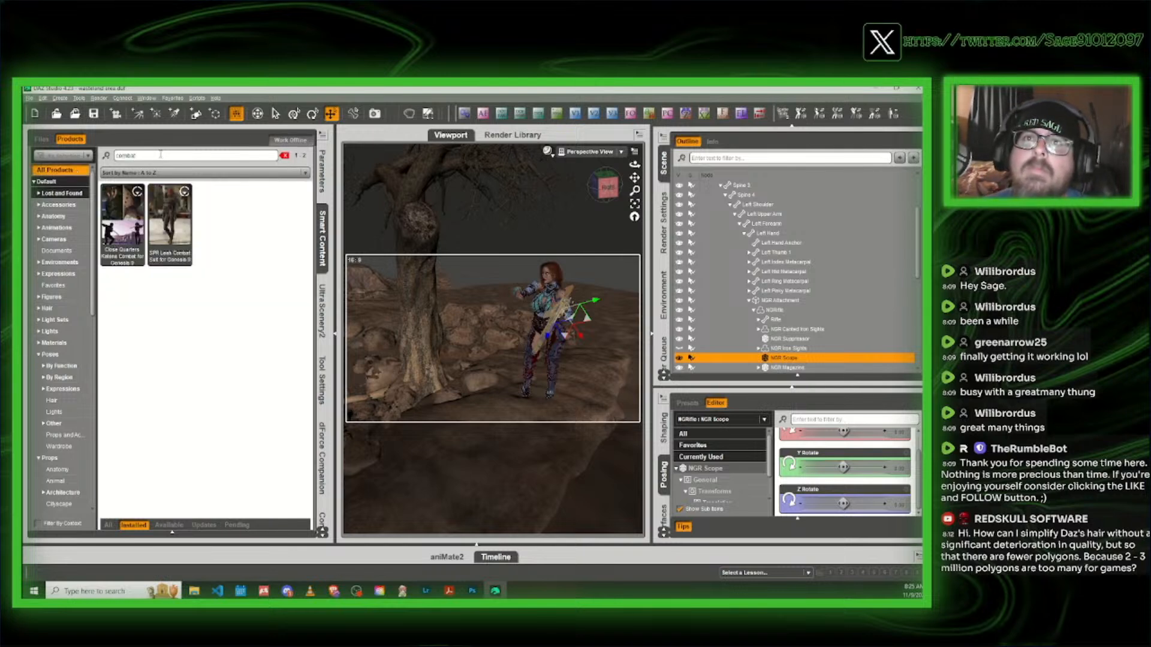
left_click(284, 155)
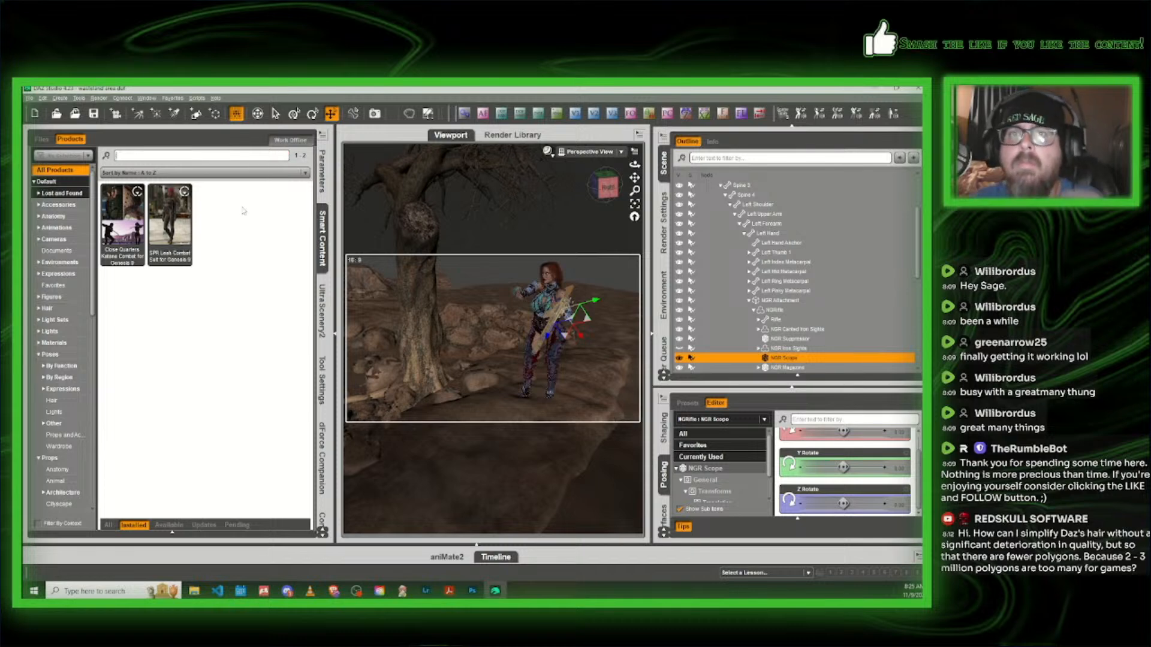
Step: Filter the Poses products to By Function and look through the poses in CDI Soldier Poses for Genesis 9 Feminine
left_click(50, 354)
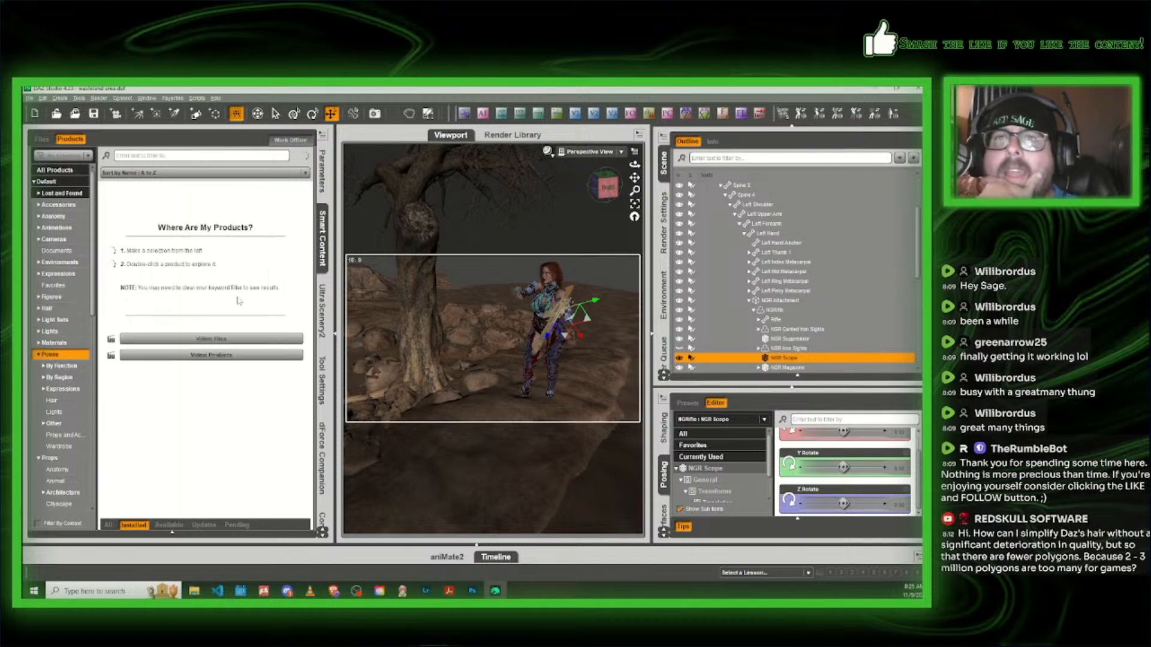
left_click(67, 366)
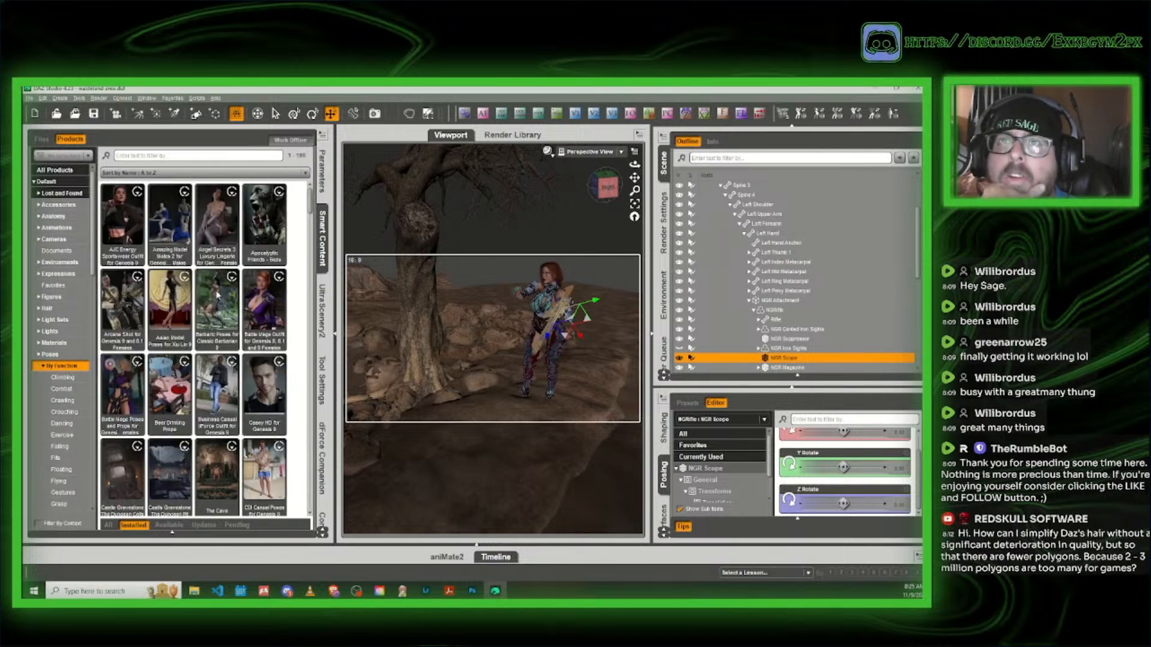
scroll(216, 360, "down", 3)
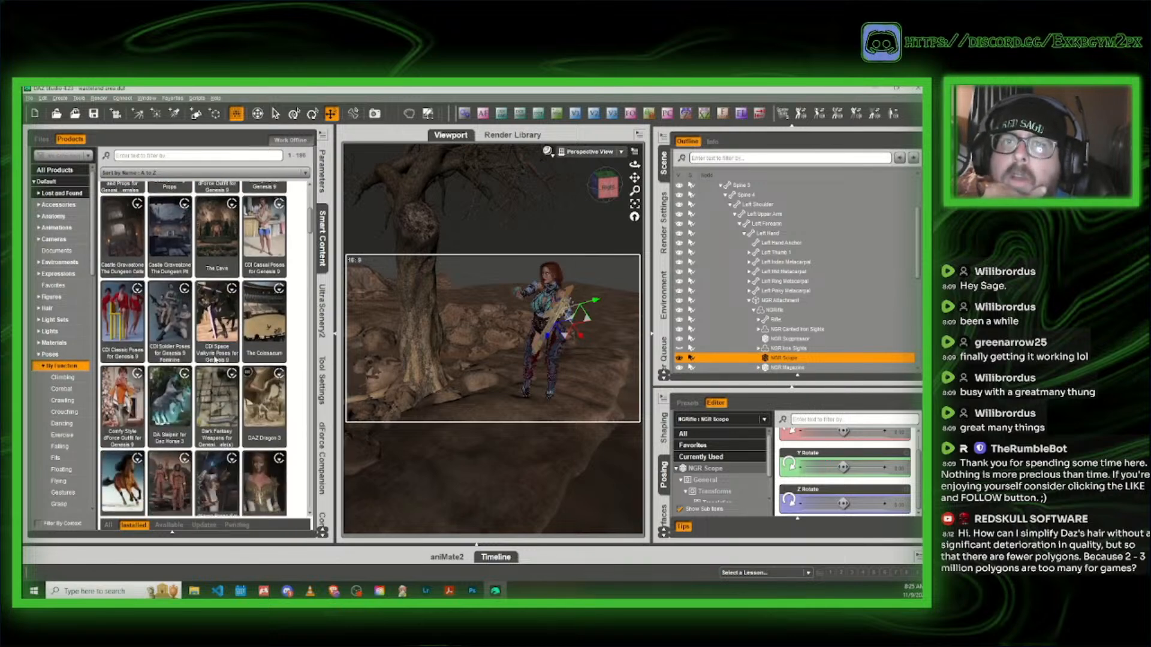
mouse_move(265, 349)
double_click(175, 309)
scroll(251, 367, "down", 2)
scroll(251, 367, "up", 5)
scroll(251, 367, "up", 2)
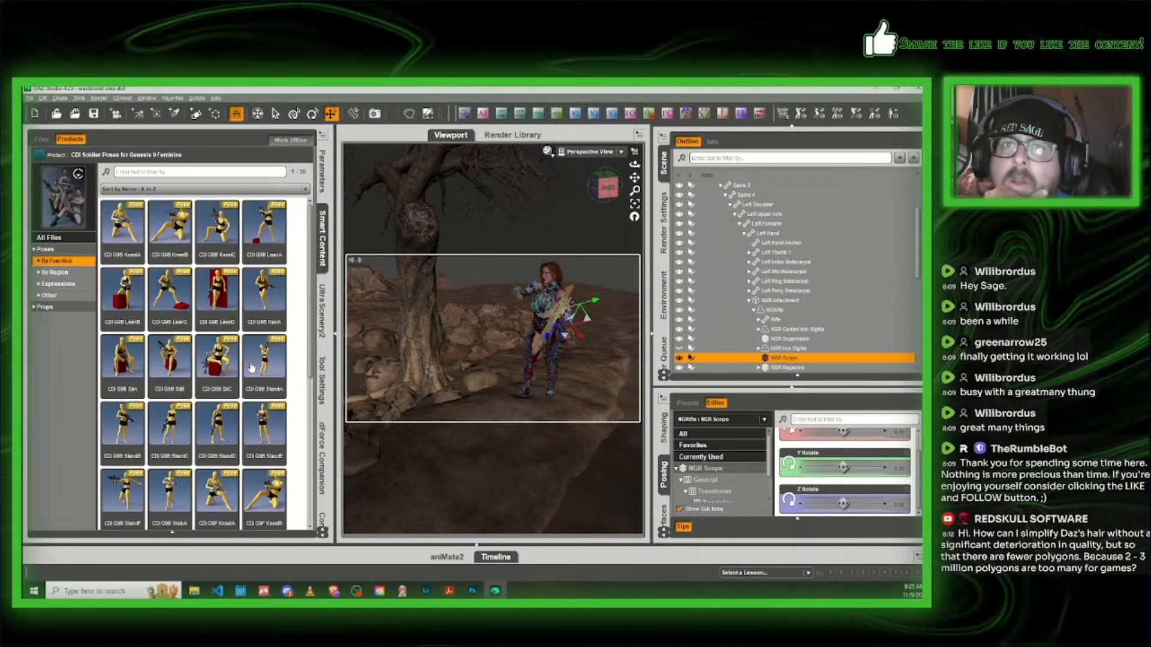
Step: Return to the By Function pose products and look through them for another set with weapon poses
left_click(39, 157)
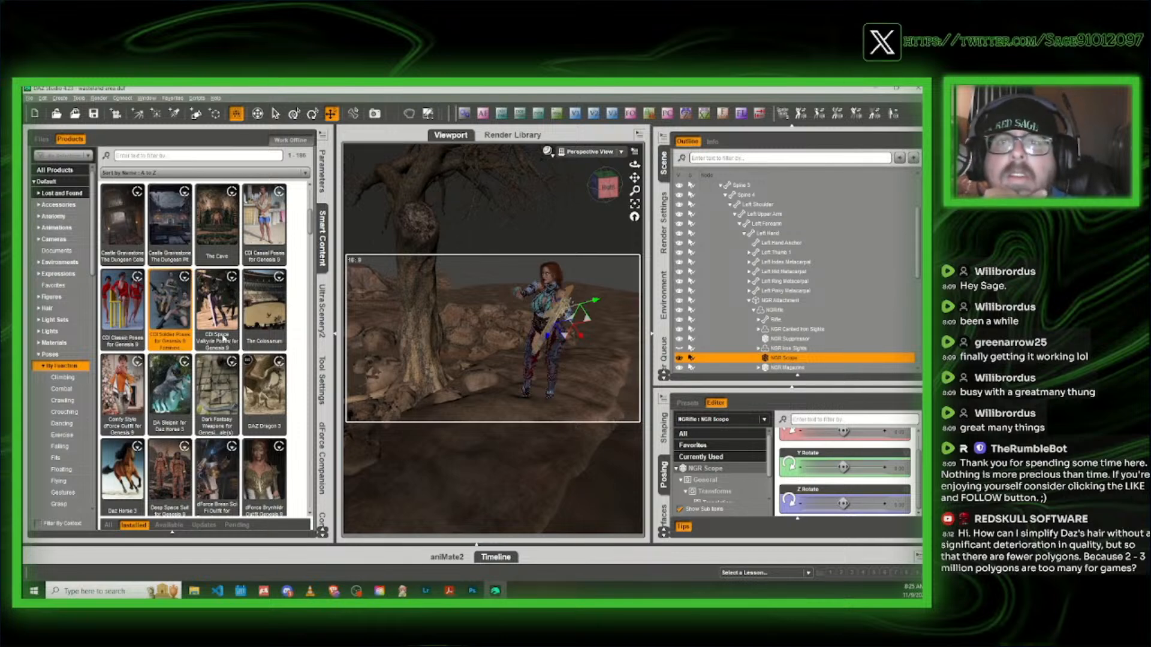
scroll(223, 338, "down", 5)
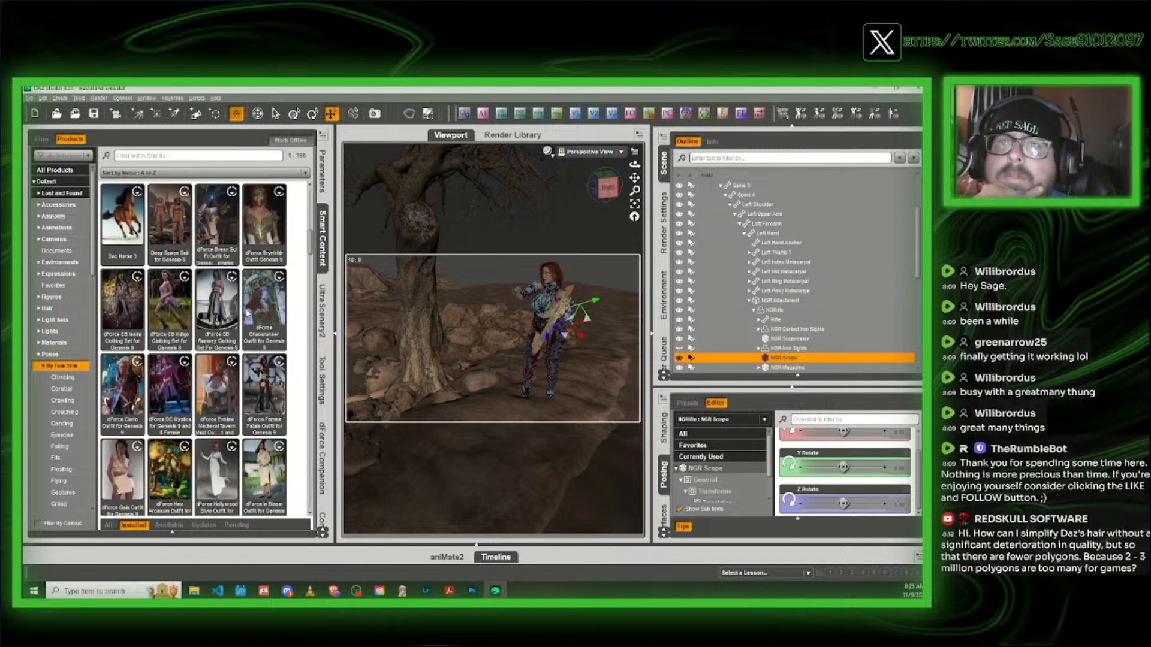
scroll(232, 270, "down", 5)
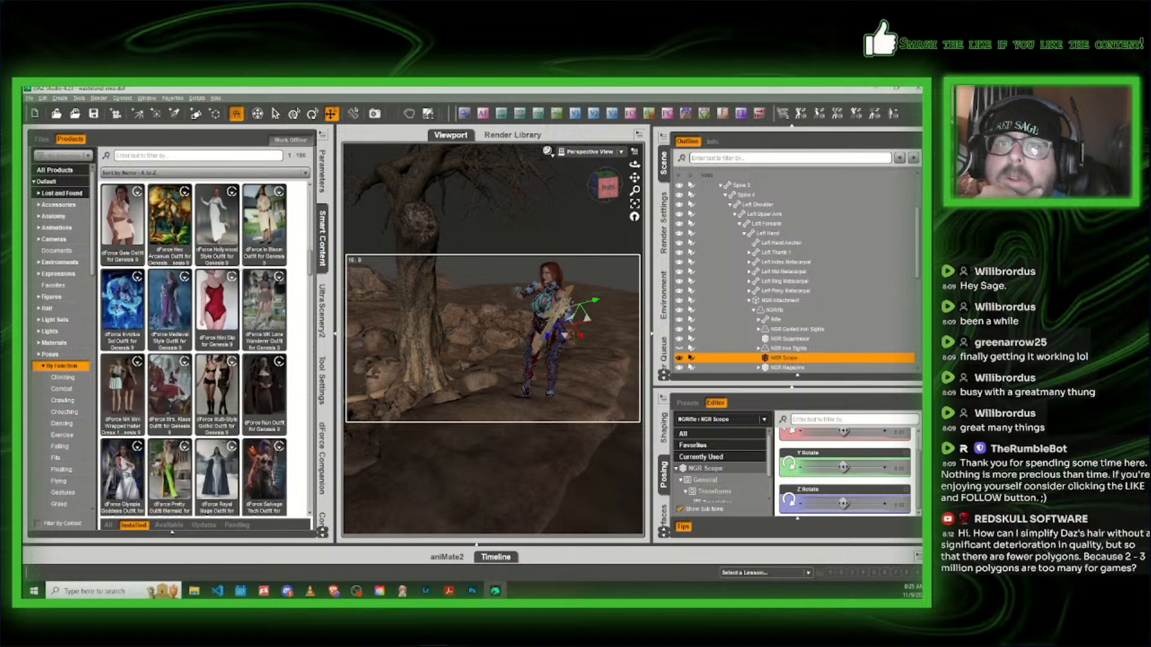
scroll(258, 319, "down", 5)
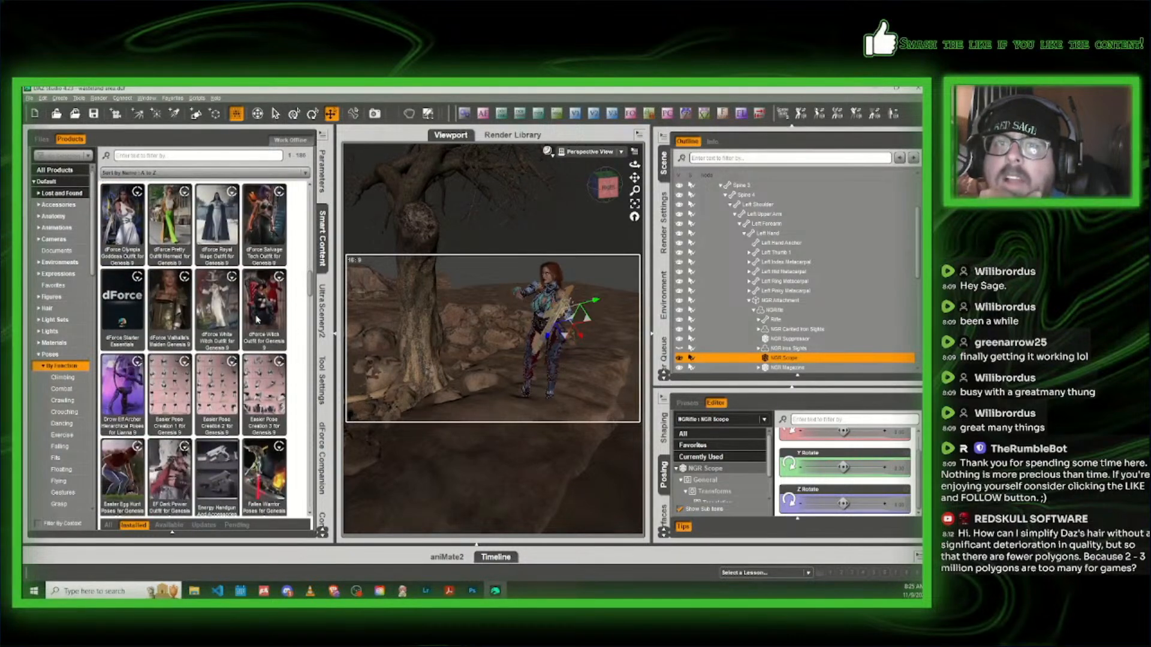
scroll(256, 320, "down", 5)
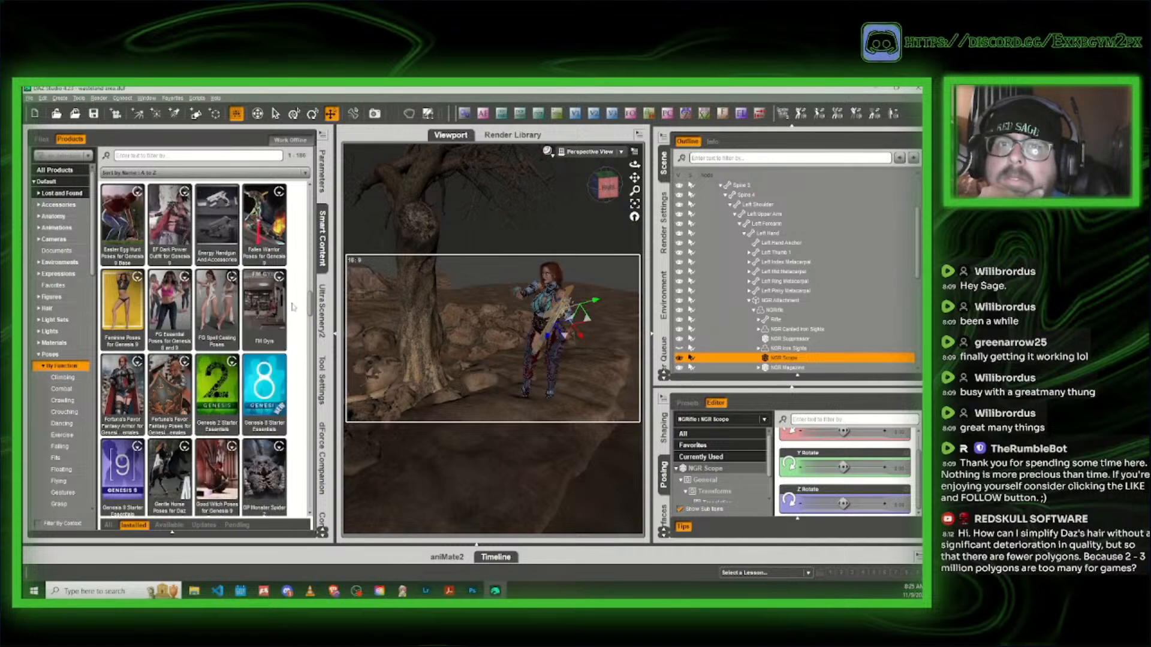
scroll(275, 307, "down", 4)
scroll(275, 307, "down", 2)
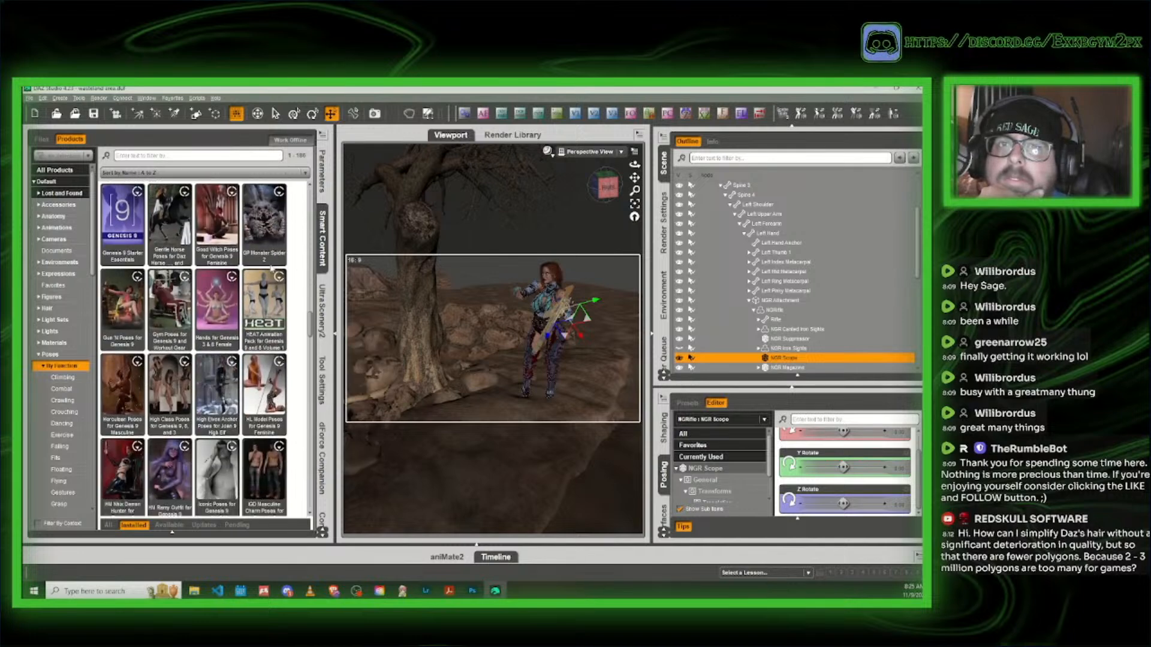
Step: Open the Gun 'N Poses for Genesis 9 product and look through its poses for one that suits the rifle
double_click(127, 308)
scroll(200, 378, "down", 3)
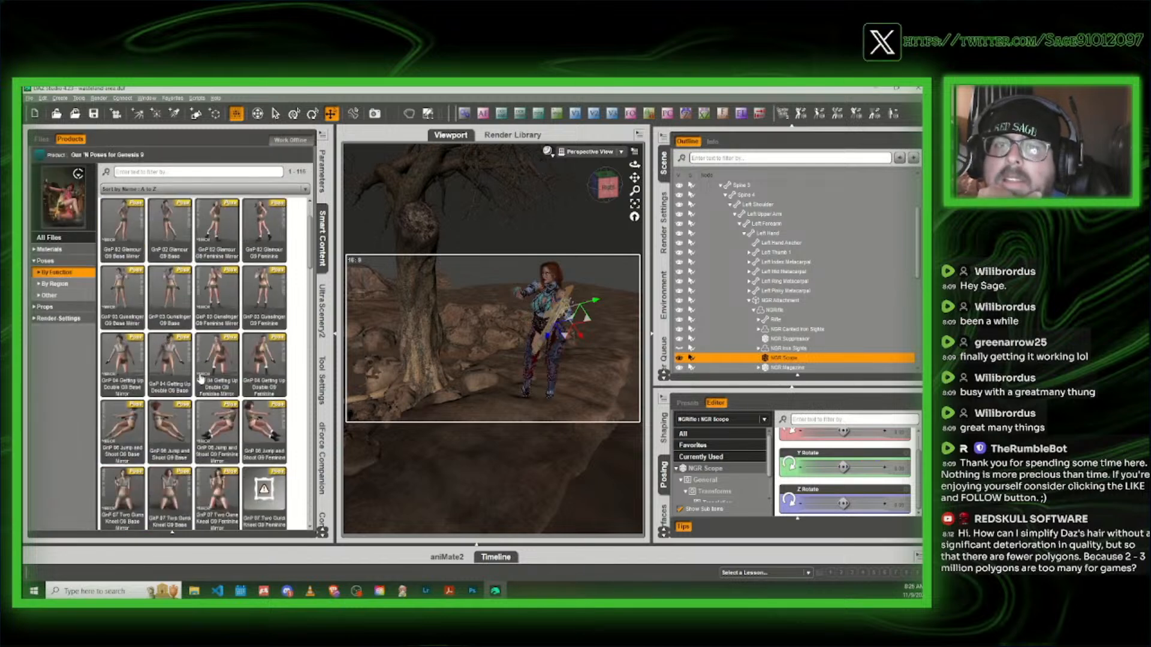
scroll(201, 378, "down", 15)
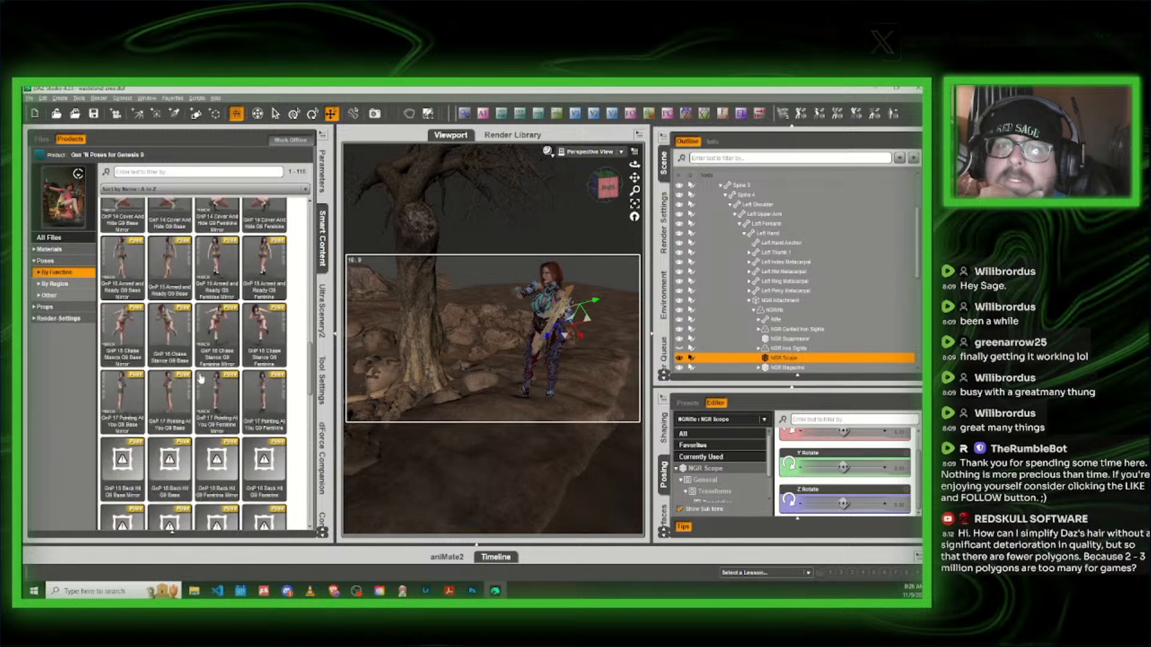
scroll(200, 377, "down", 3)
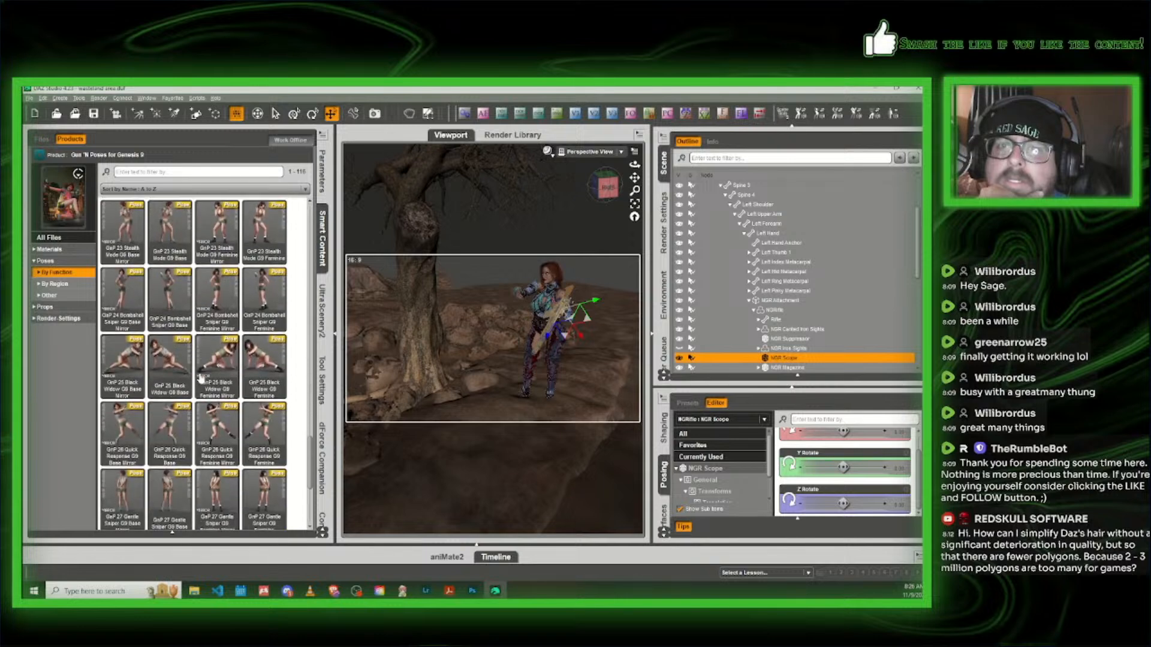
scroll(201, 377, "down", 3)
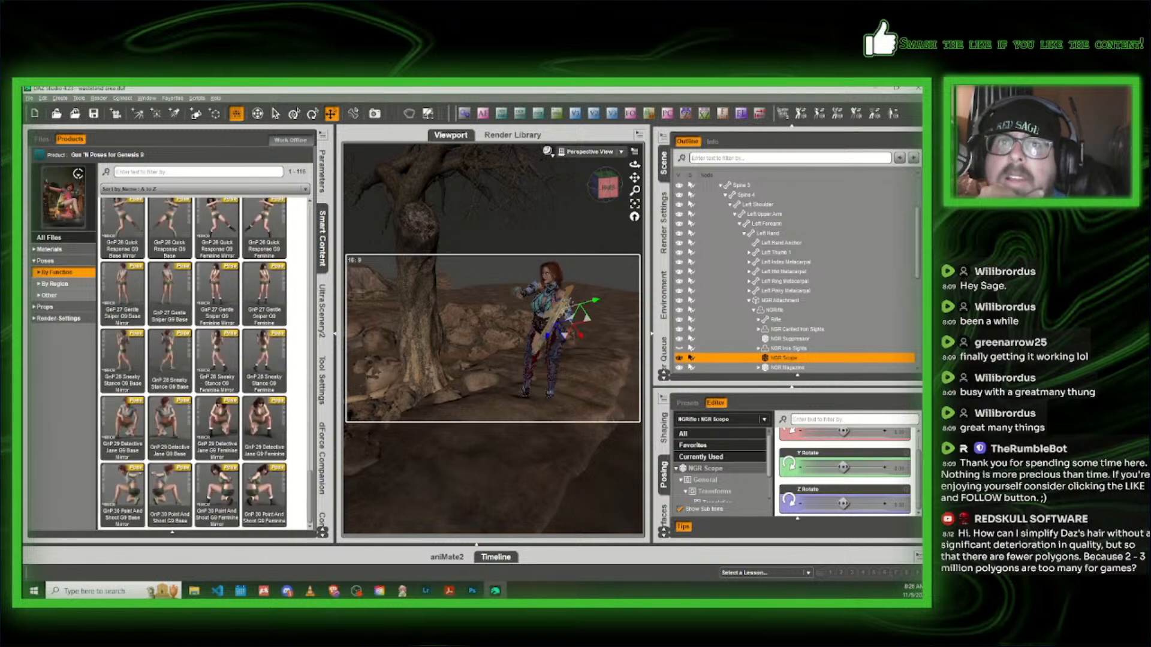
Step: Return to the product list, filter the poses to Laying, and look through the matching products
left_click(44, 160)
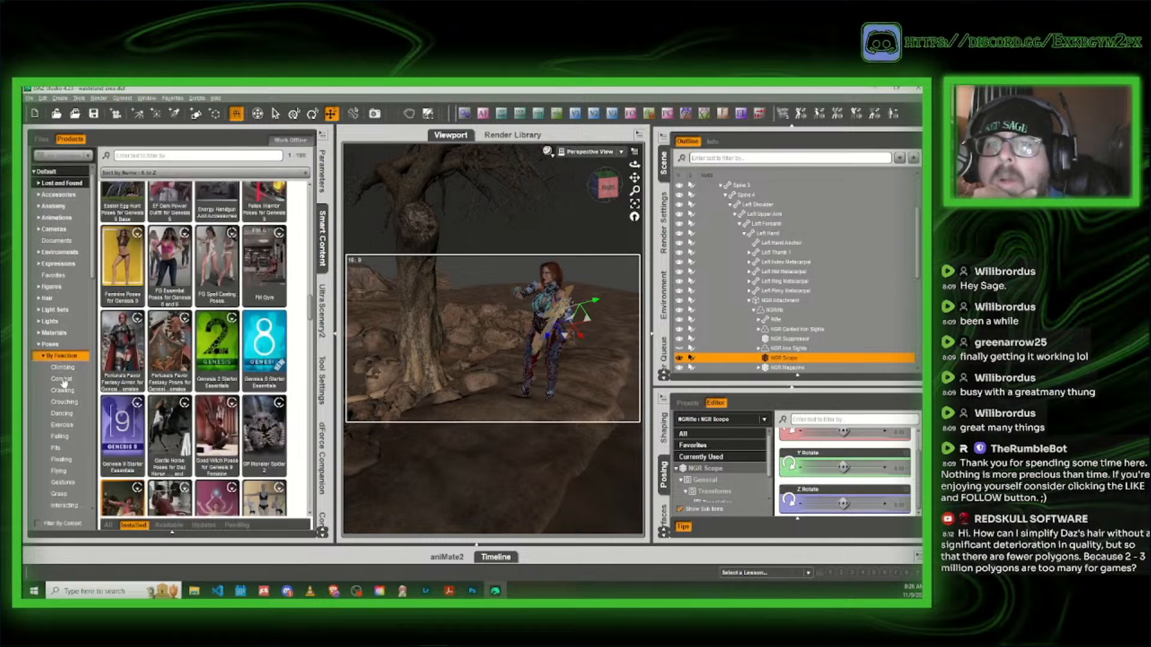
scroll(72, 429, "down", 2)
left_click(63, 429)
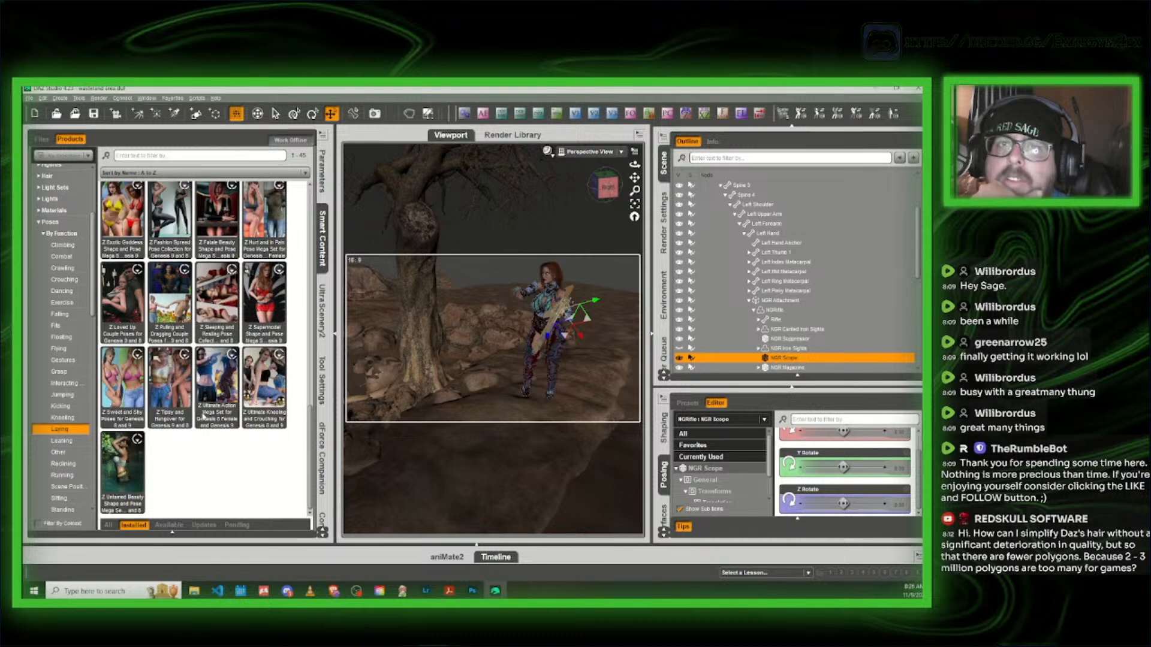
scroll(181, 438, "up", 3)
scroll(181, 437, "up", 3)
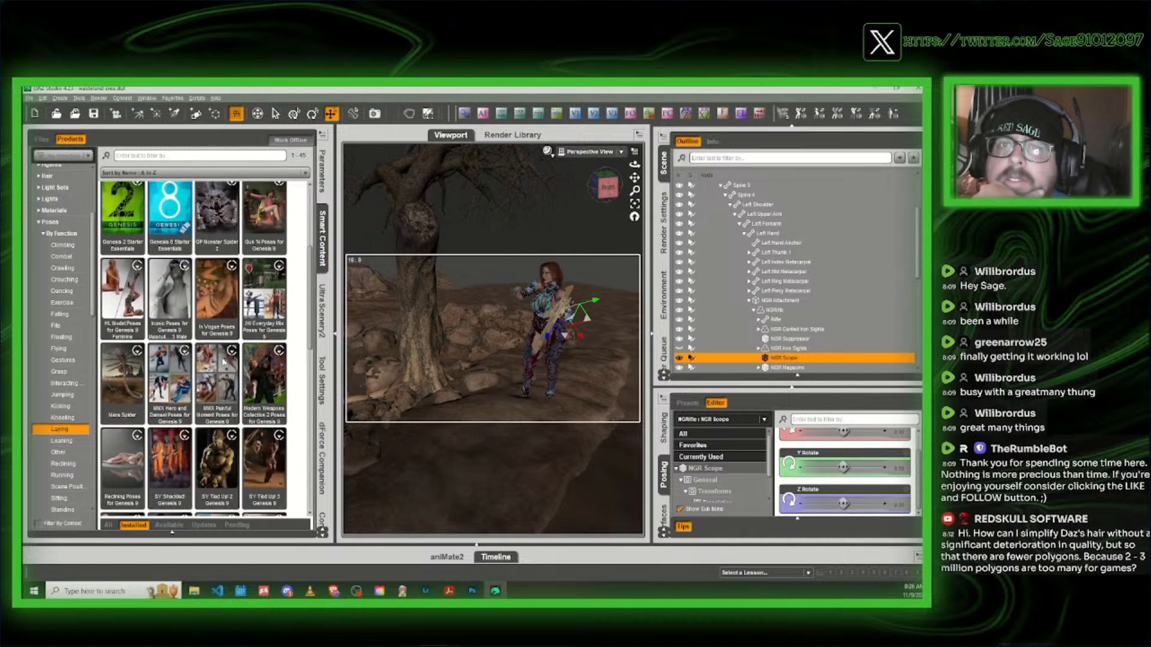
scroll(223, 361, "up", 2)
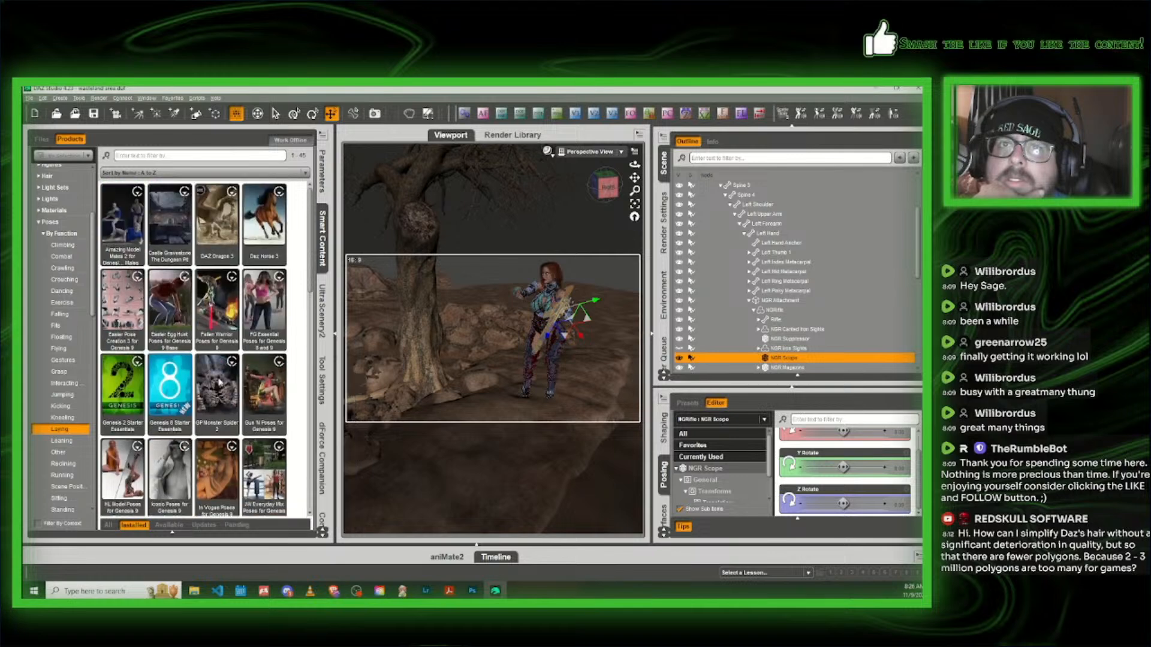
mouse_move(220, 382)
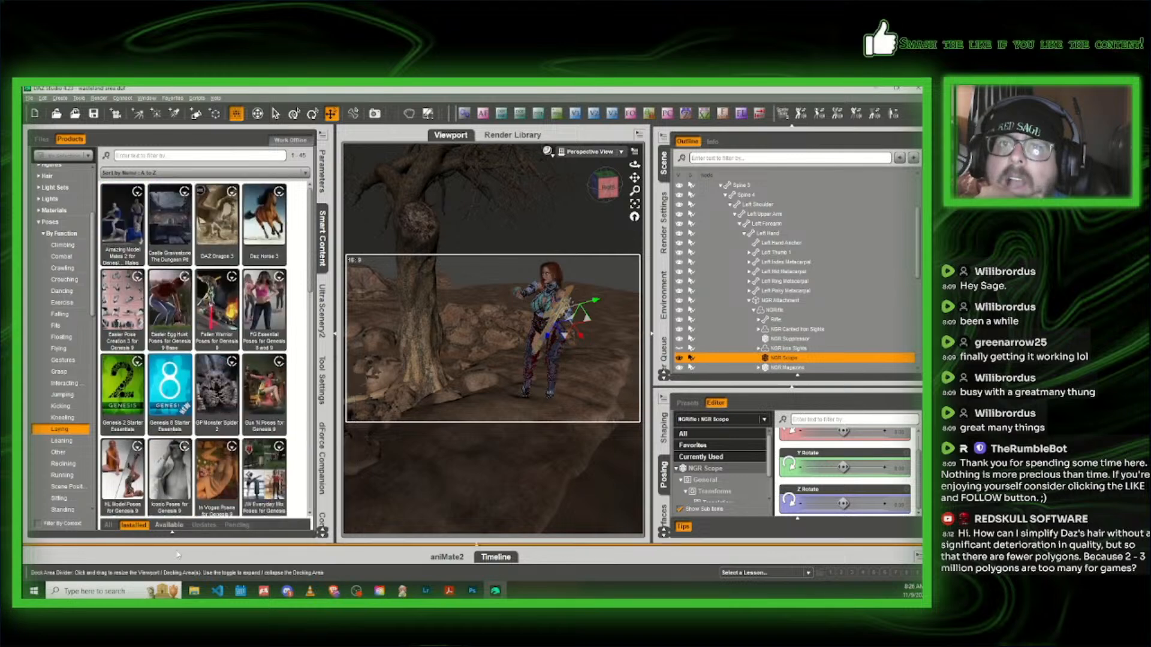
Step: Look through the Laying poses in Gun 'N Poses for Genesis 9 and the pose products filtered to Crouching
mouse_move(250, 466)
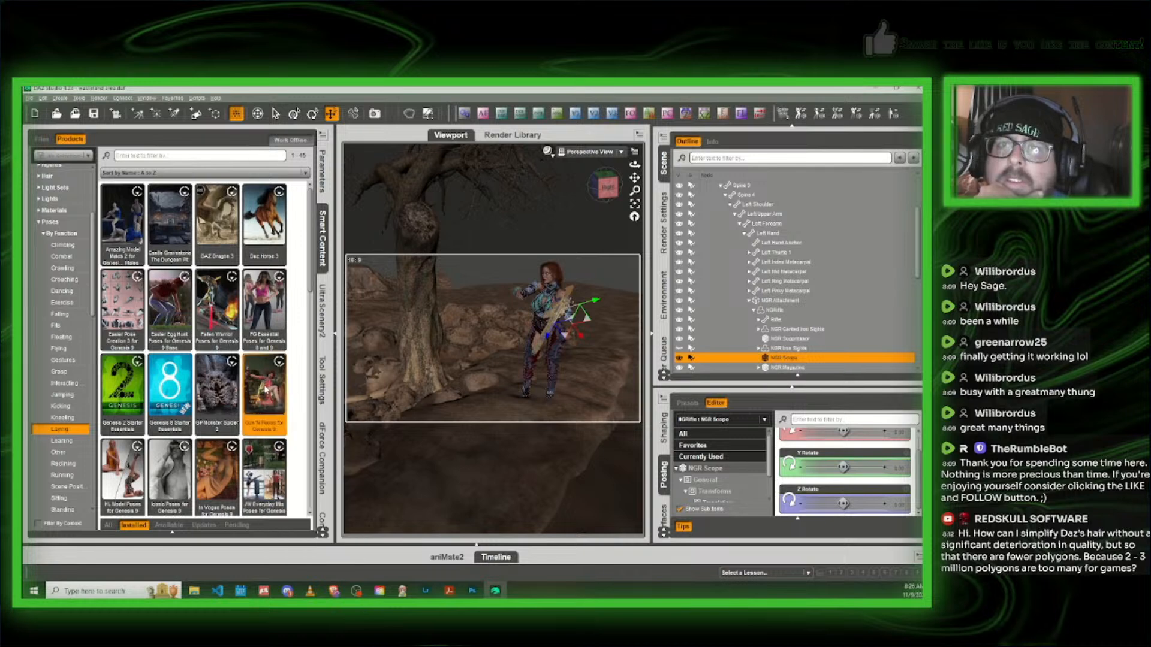
double_click(269, 398)
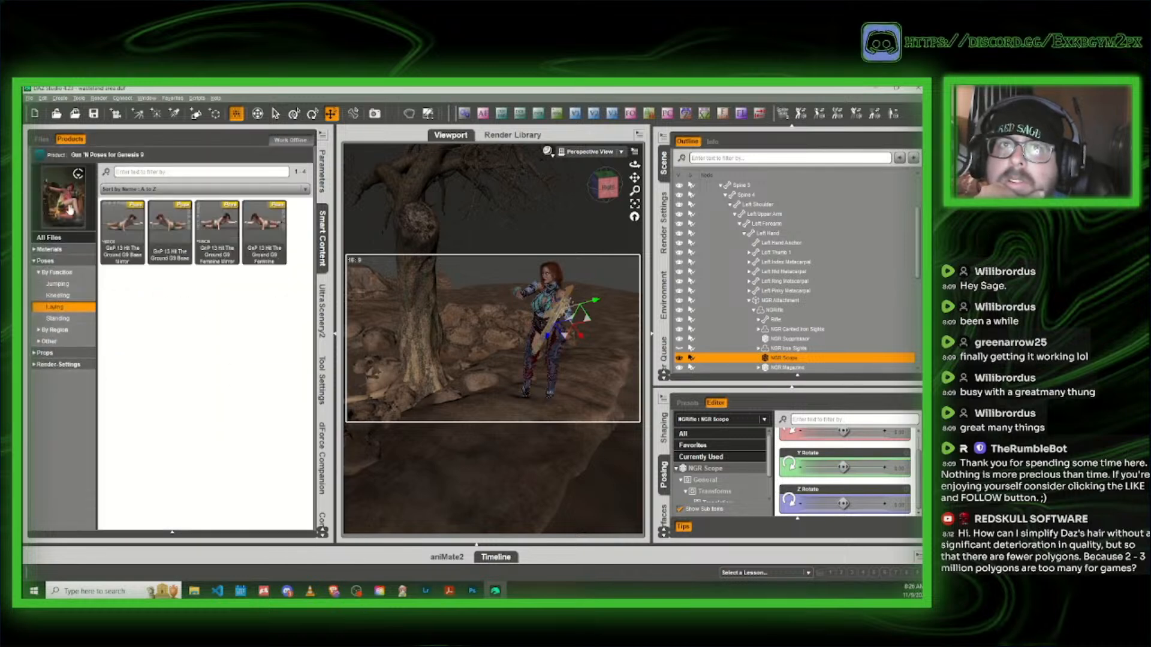
left_click(40, 157)
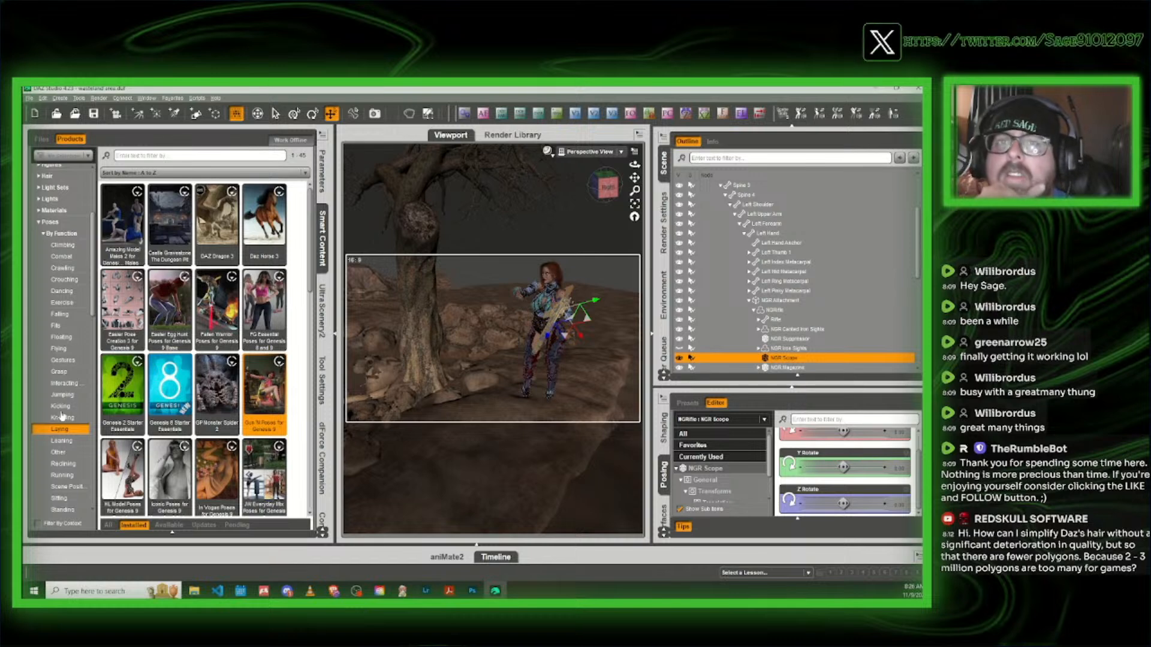
left_click(71, 280)
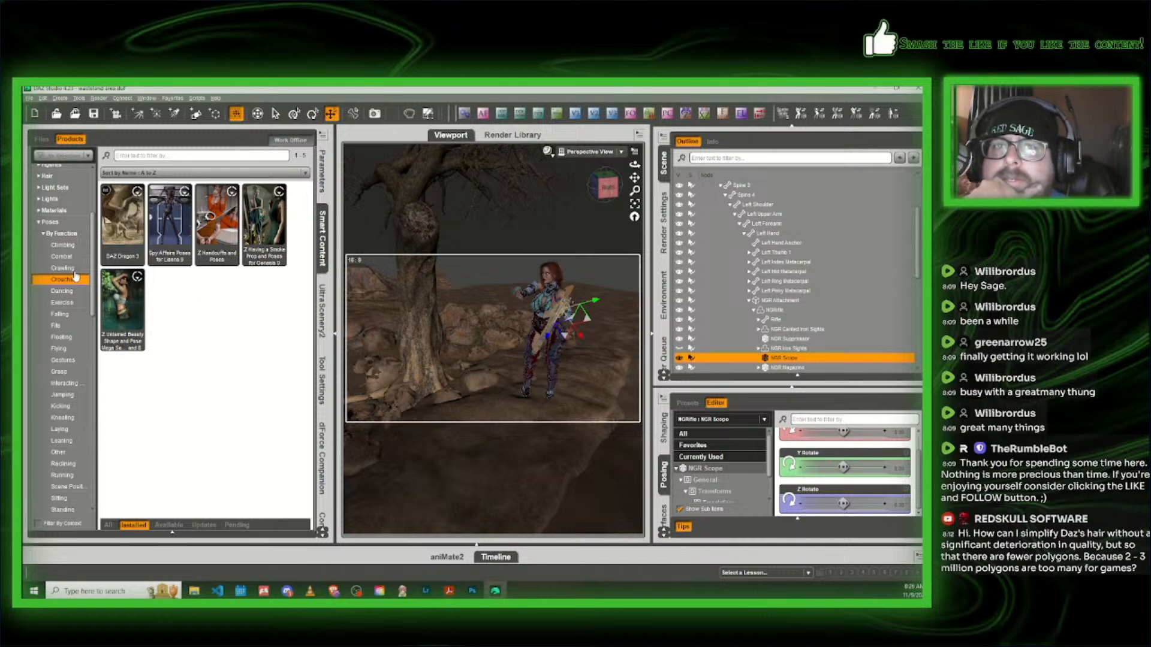
Step: Filter the pose products back to By Function and open CDI Soldier Poses for Genesis 9 Feminine
left_click(72, 233)
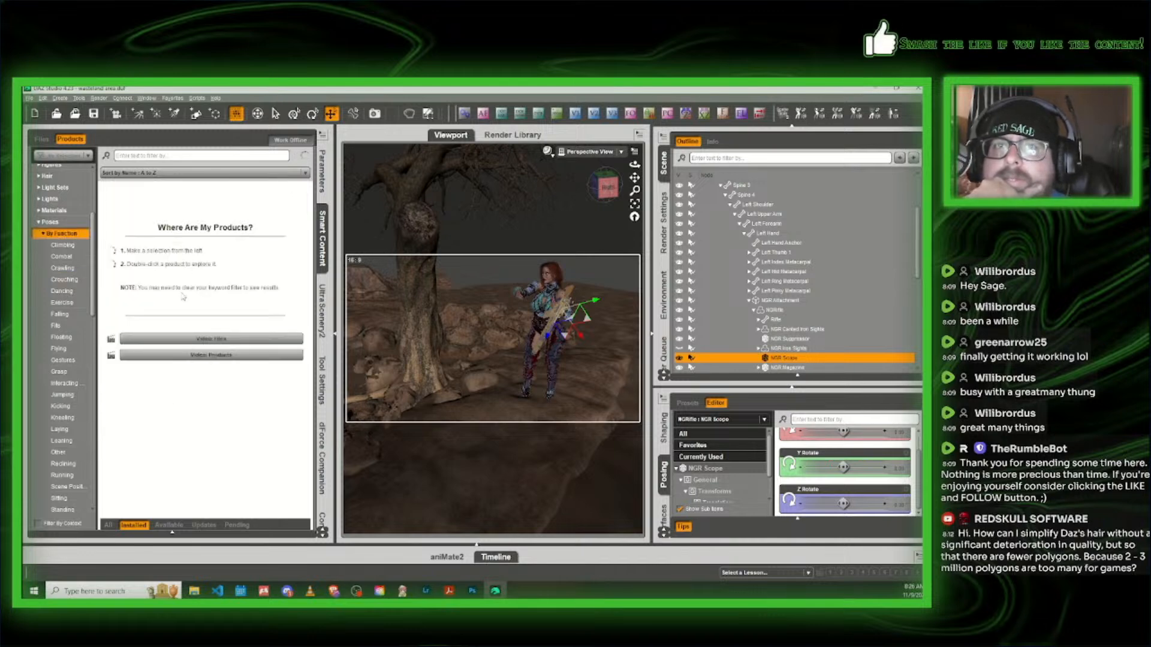
scroll(248, 327, "down", 3)
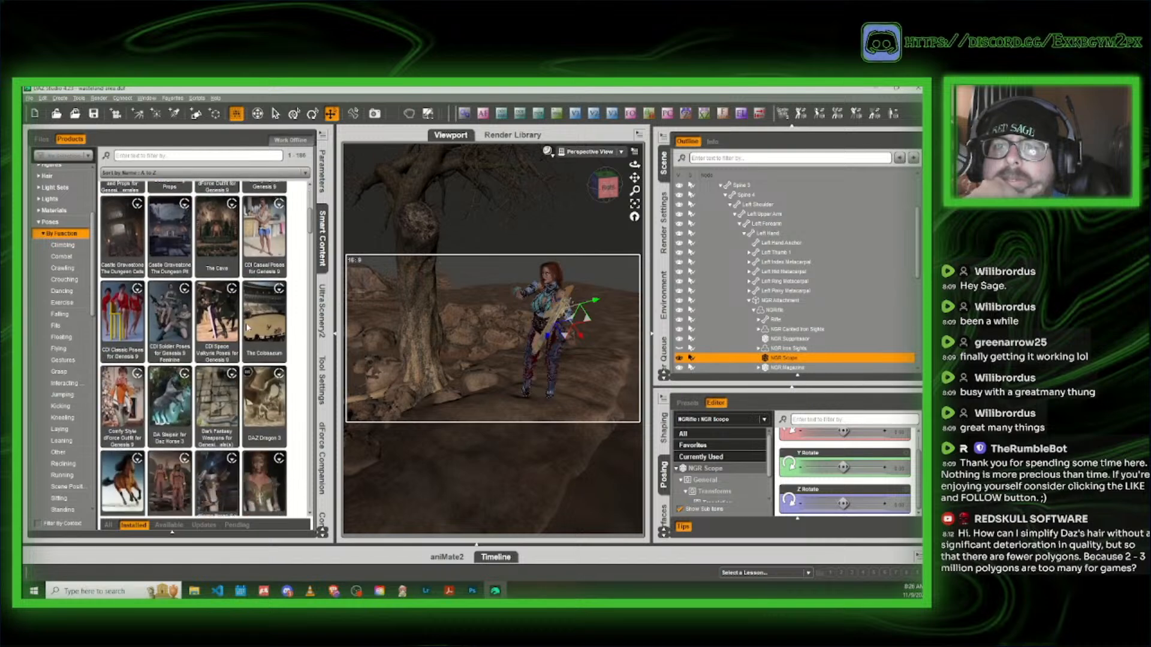
mouse_move(248, 327)
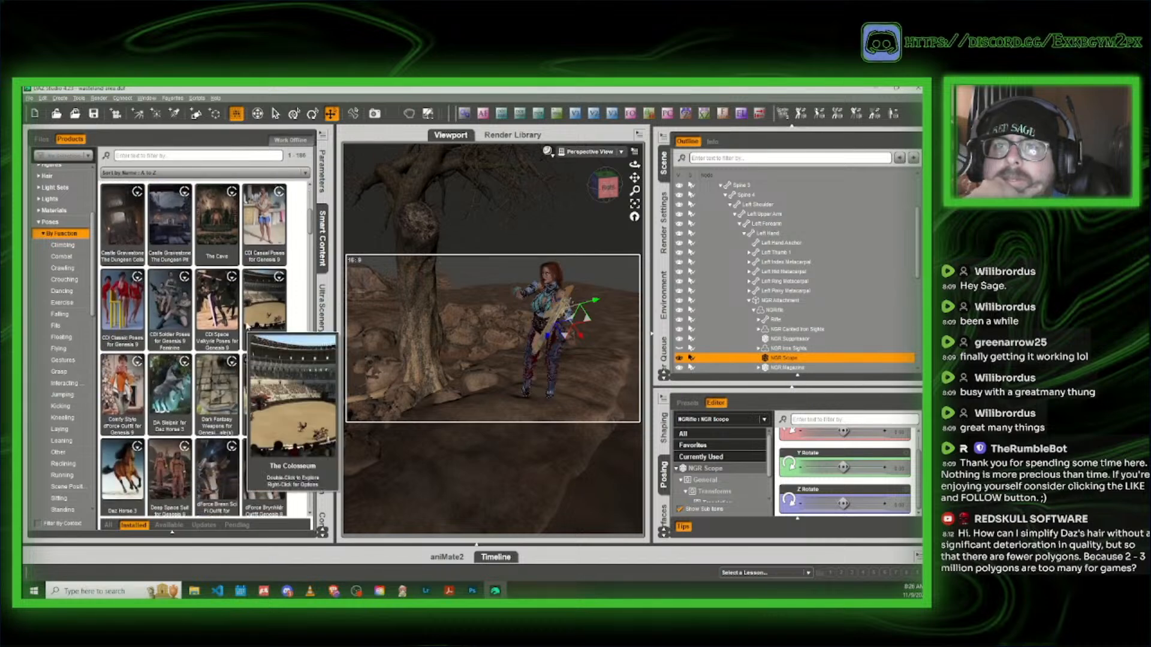
double_click(172, 298)
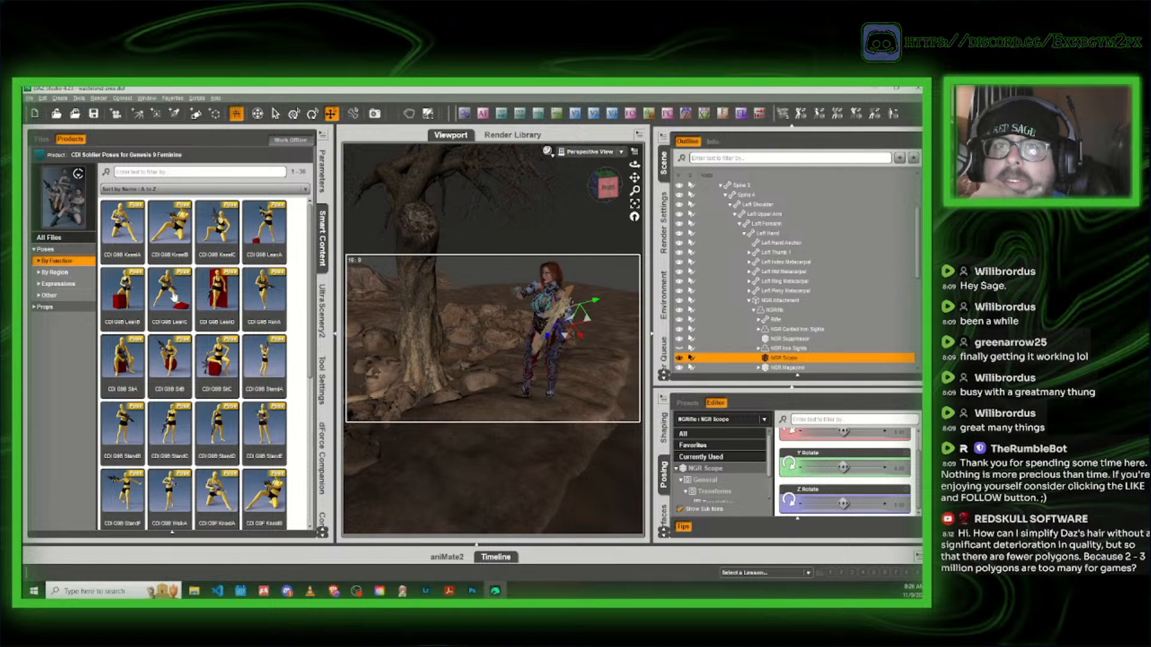
Step: Examine the previews of the standing, leaning and kneeling soldier poses for one that suits the rifle
mouse_move(173, 296)
mouse_move(214, 436)
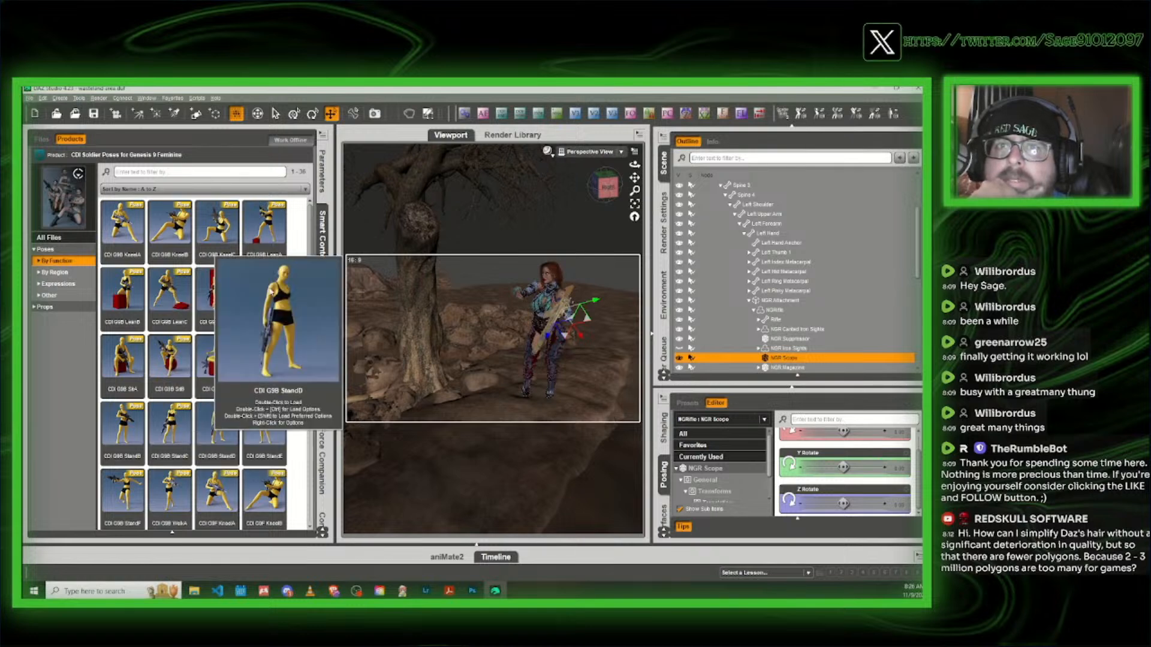
mouse_move(226, 291)
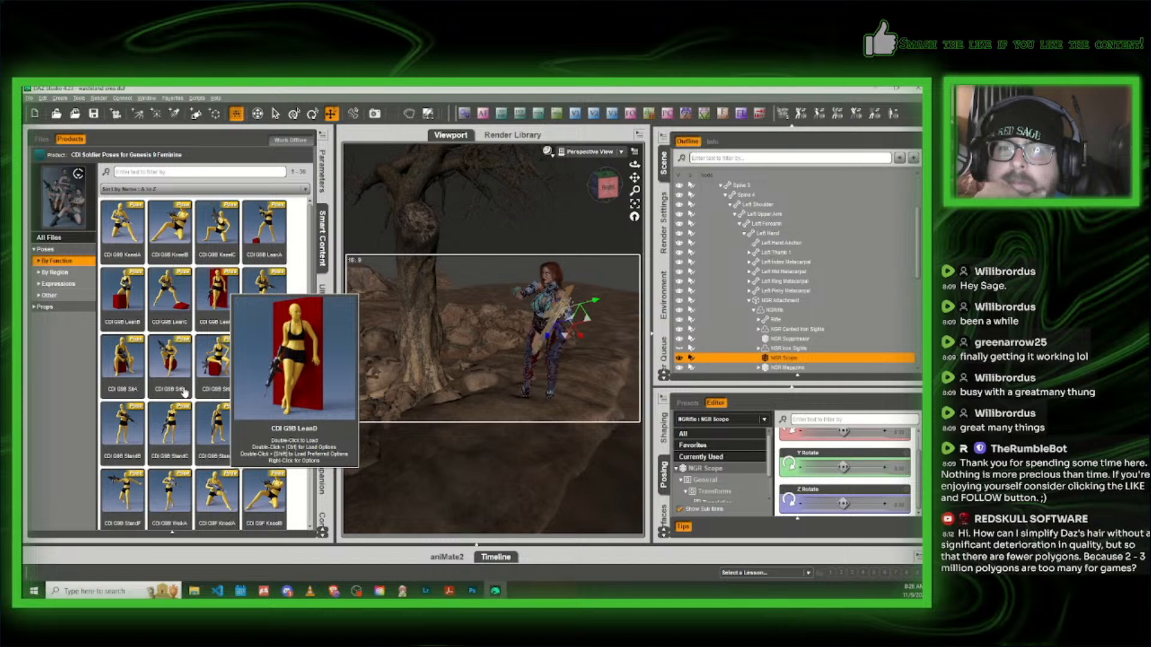
scroll(184, 392, "down", 3)
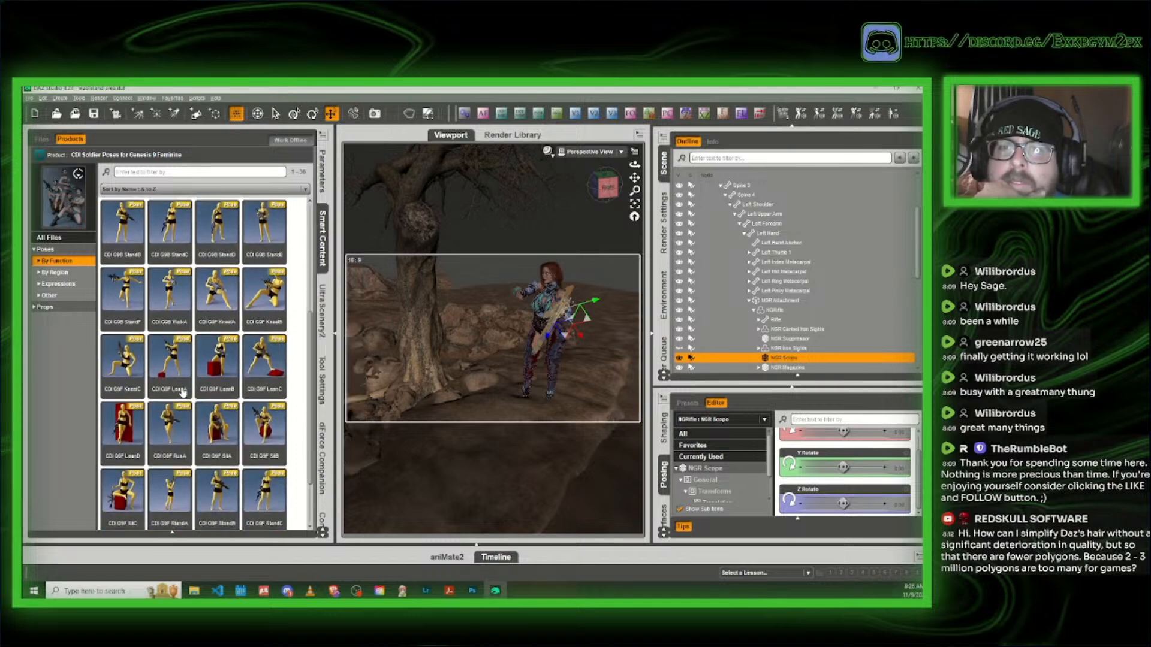
scroll(181, 391, "down", 1)
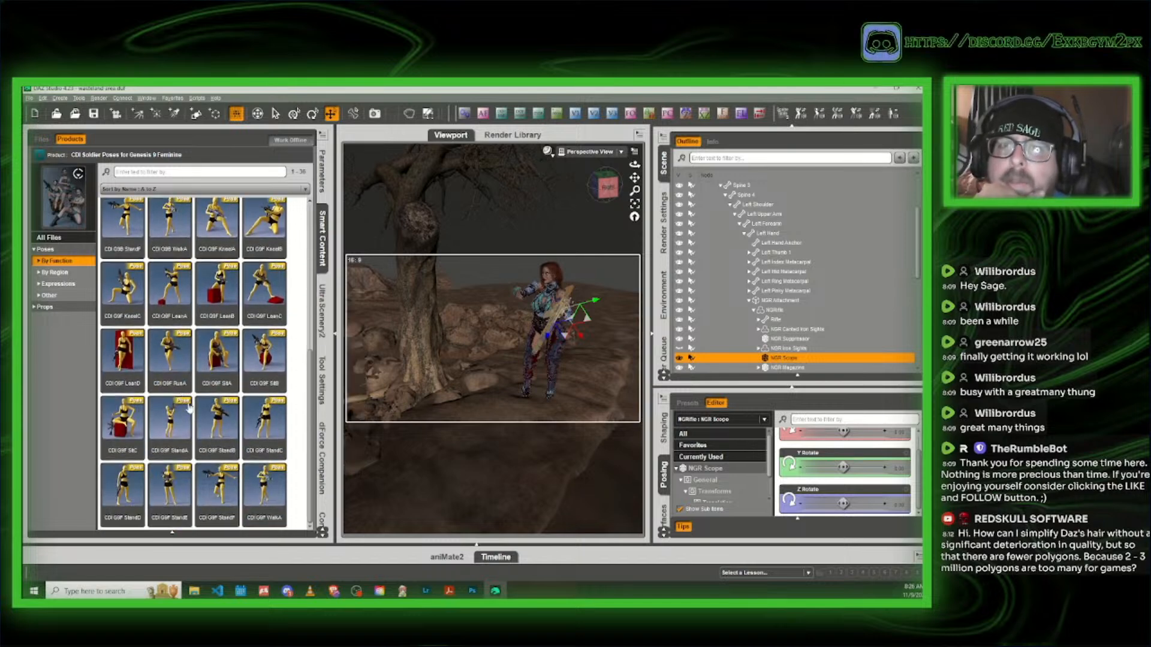
mouse_move(188, 408)
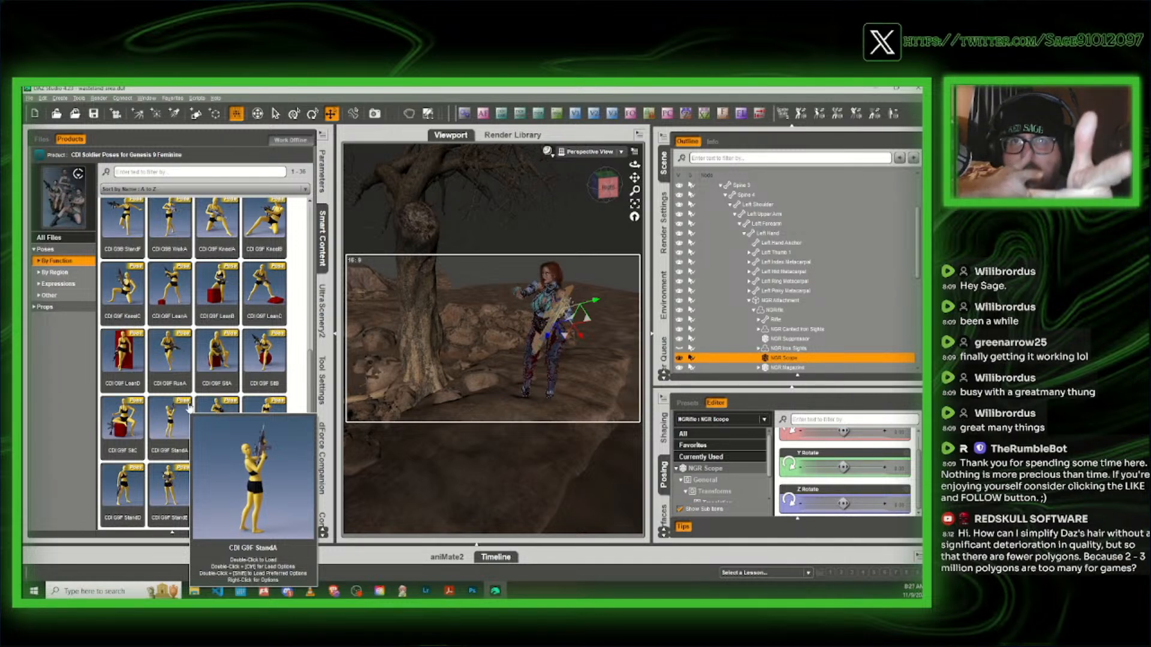
scroll(118, 414, "up", 3)
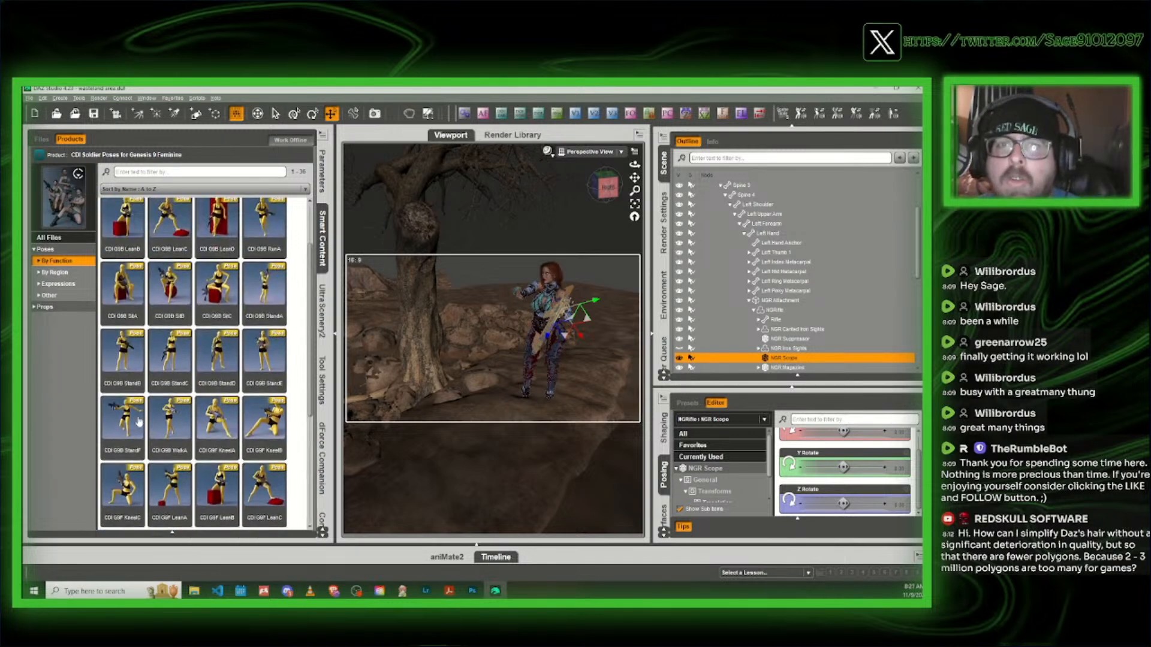
mouse_move(118, 413)
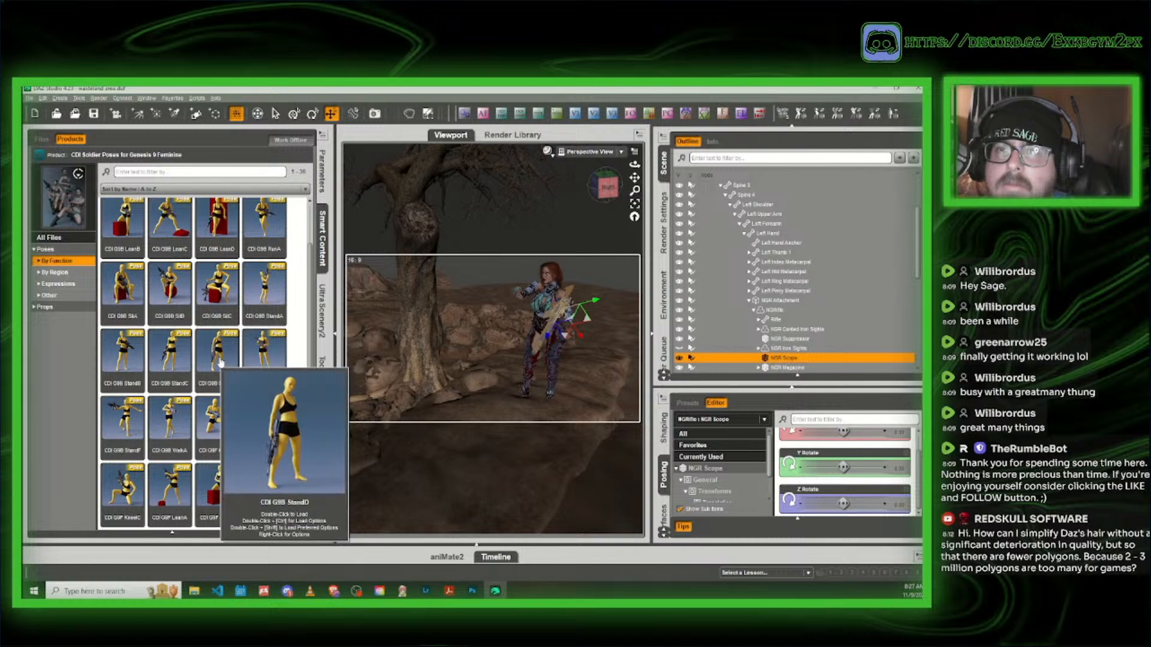
Step: Apply the CDI G9F KneelA pose to the Genesis 9 figure and check it up close
mouse_move(228, 421)
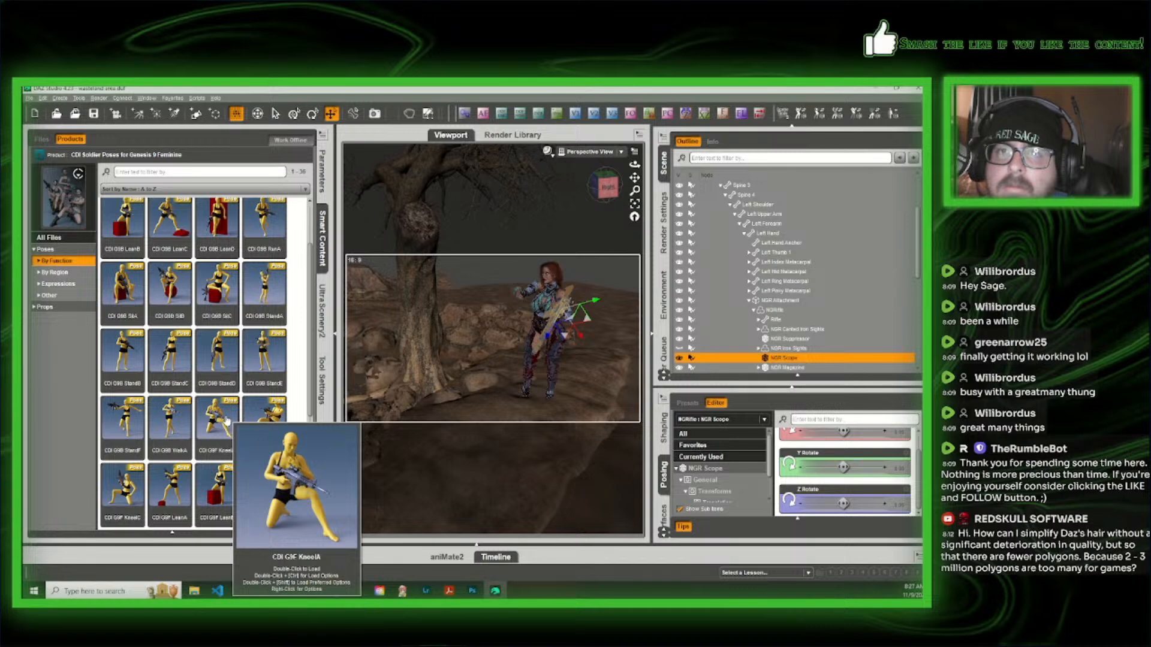
left_click(543, 282)
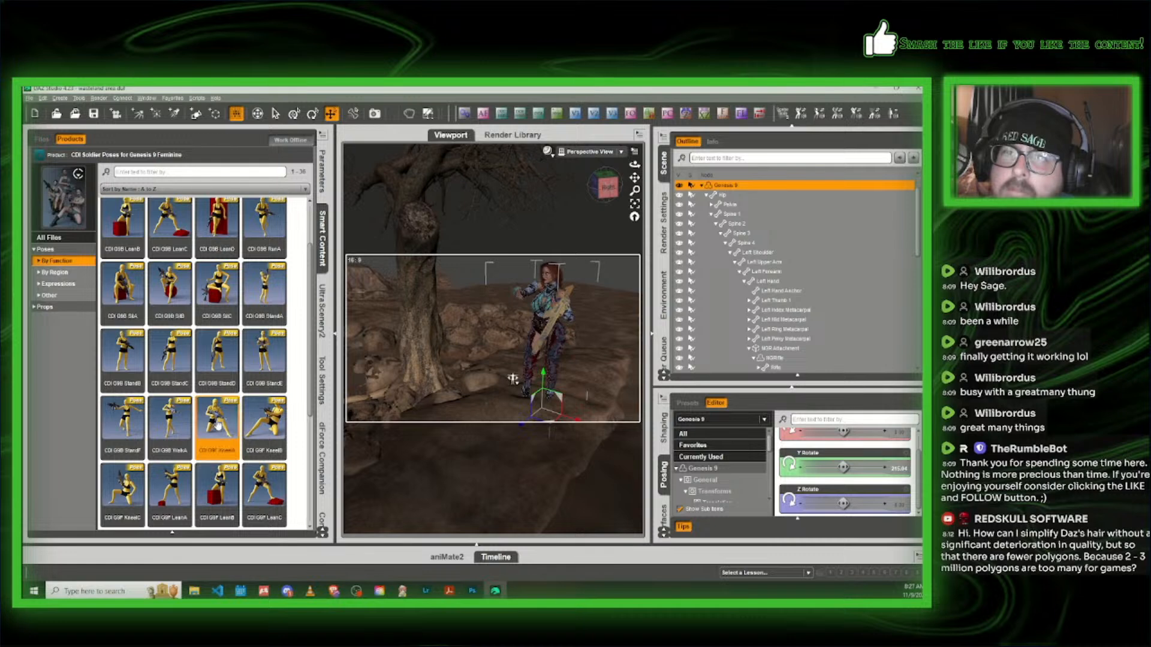
double_click(217, 425)
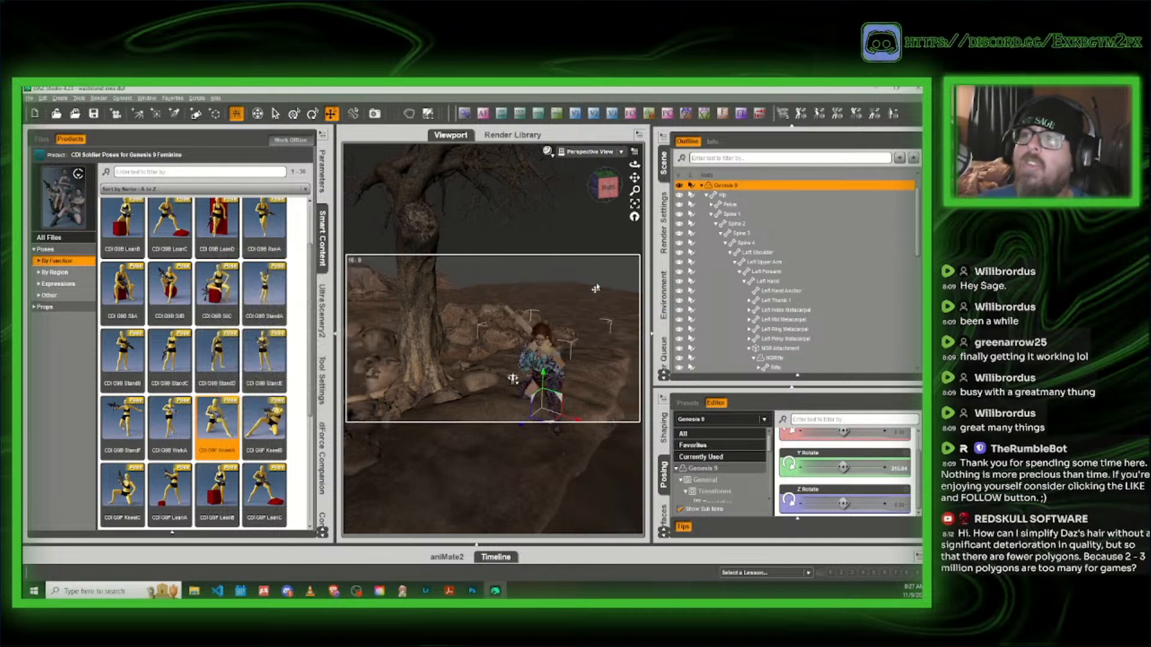
left_click_drag(610, 196, 612, 203)
left_click(607, 185)
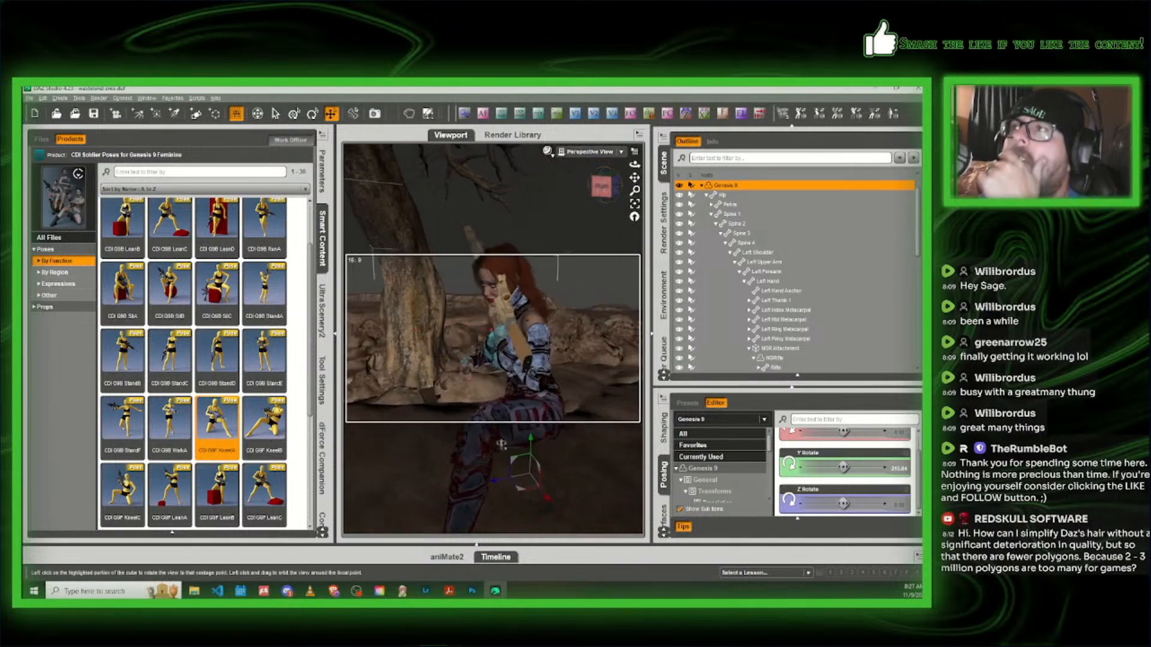
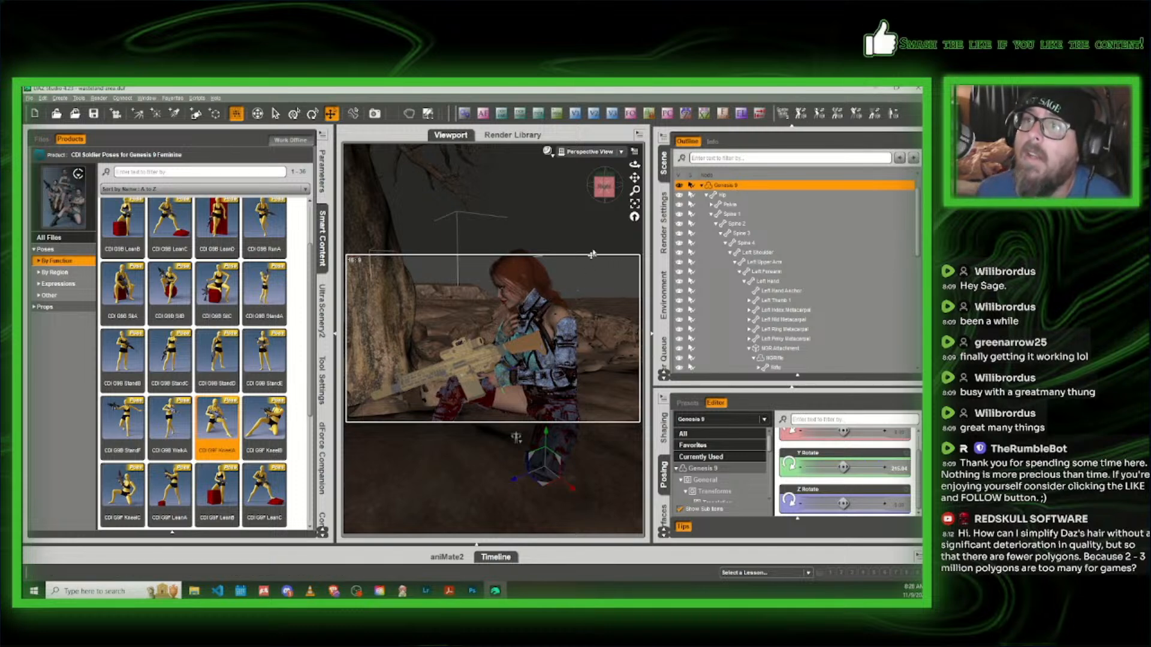
Step: Set the Twist of the figure's left upper arm to about -15 to swing the rifle around
left_click(618, 186)
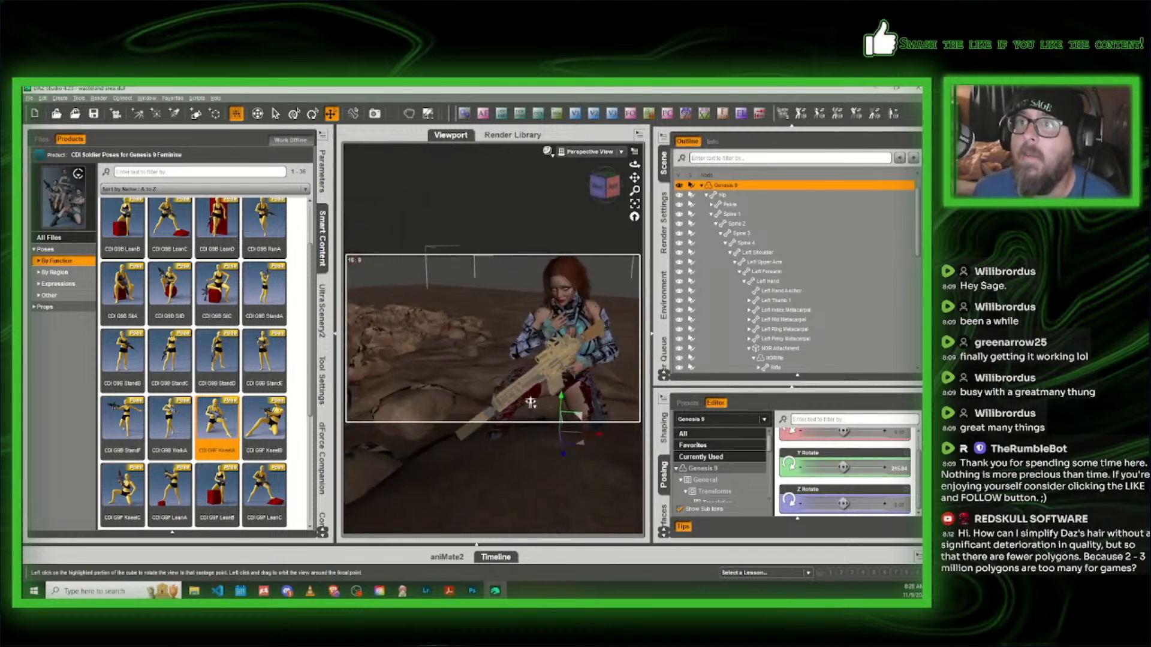
left_click_drag(604, 185, 594, 187)
middle_click_drag(593, 187, 562, 188)
scroll(561, 188, "up", 2)
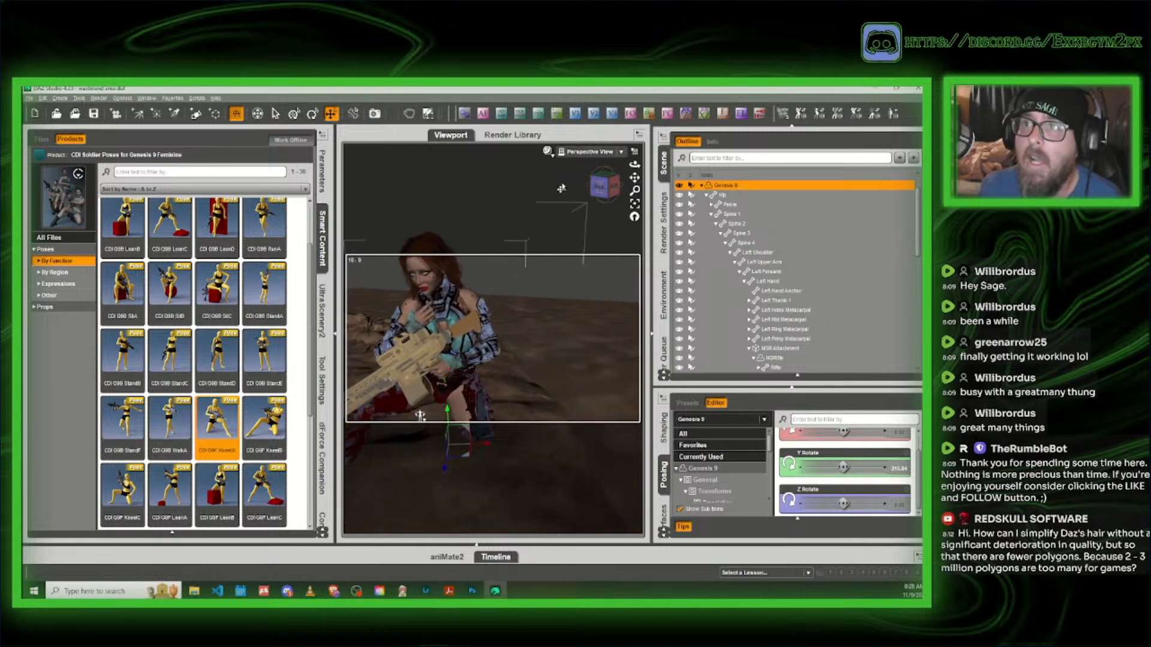
left_click(482, 334)
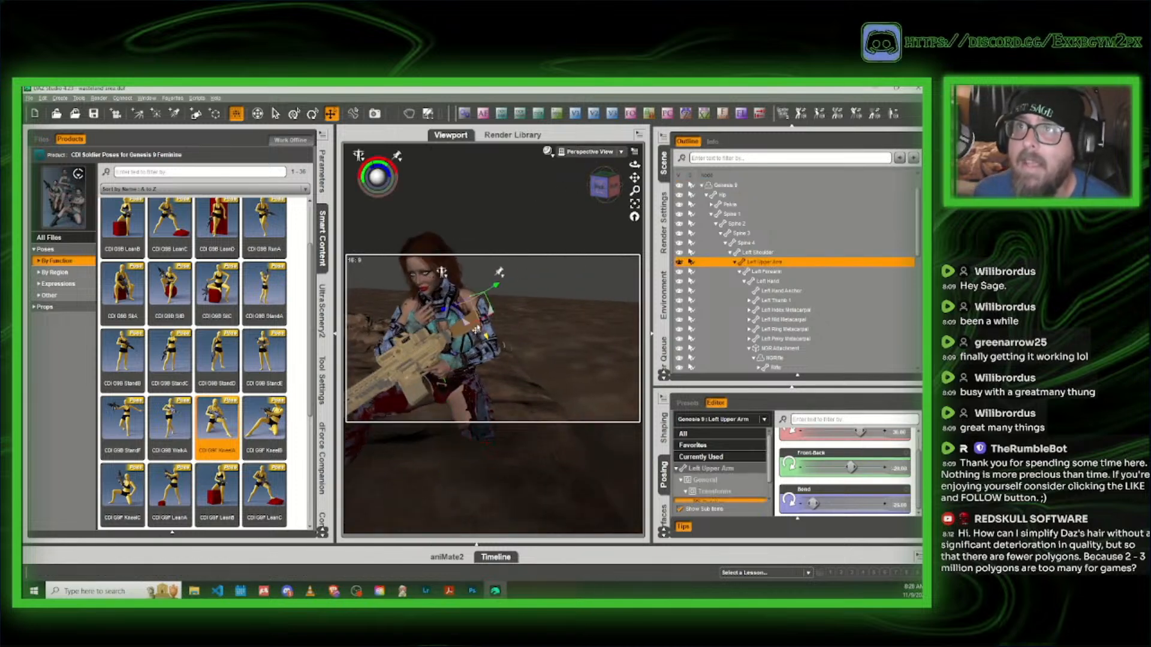
left_click(322, 170)
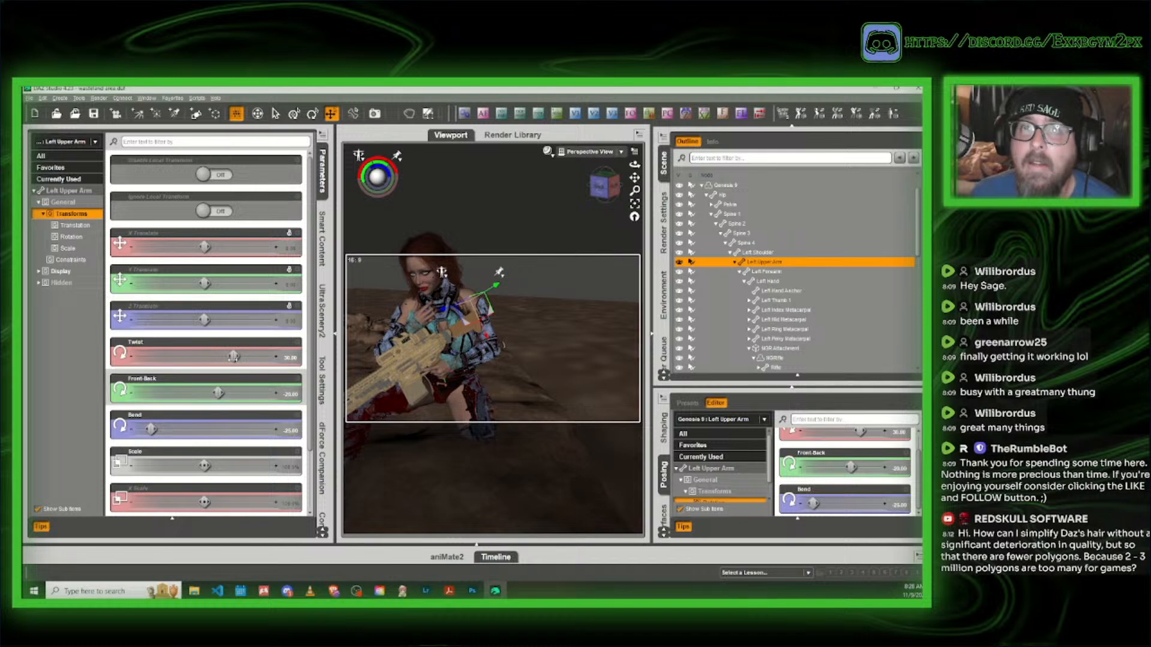
left_click_drag(234, 356, 199, 356)
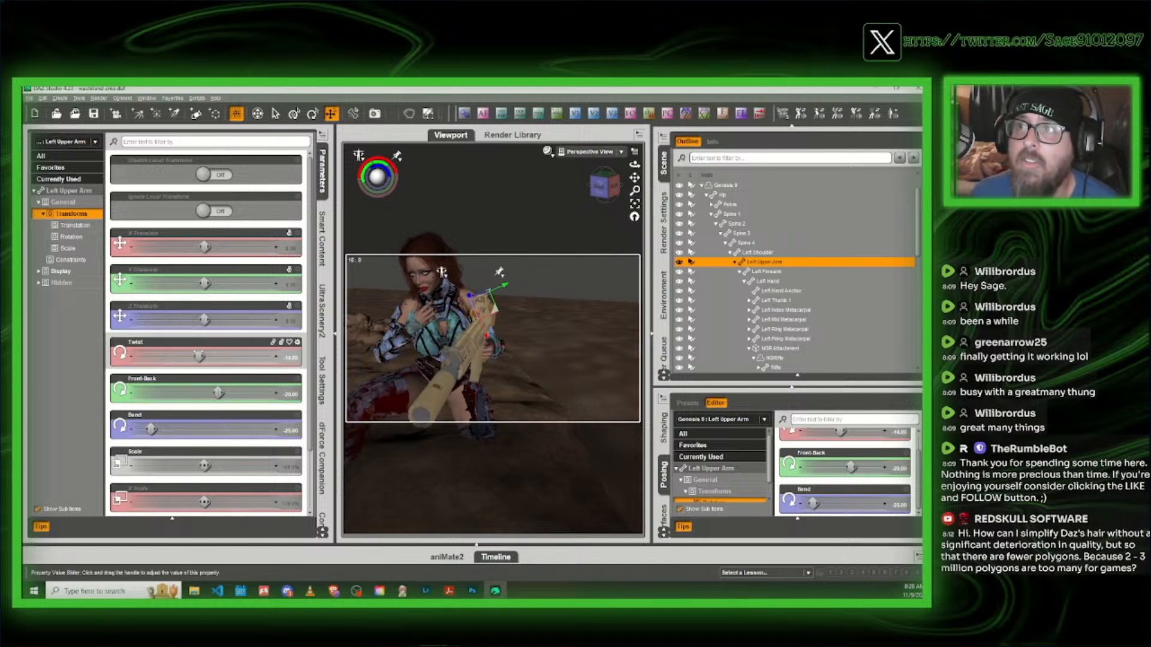
Step: Bend the figure's left forearm further to raise the rifle towards the head
scroll(563, 198, "up", 3)
left_click_drag(599, 187, 574, 247)
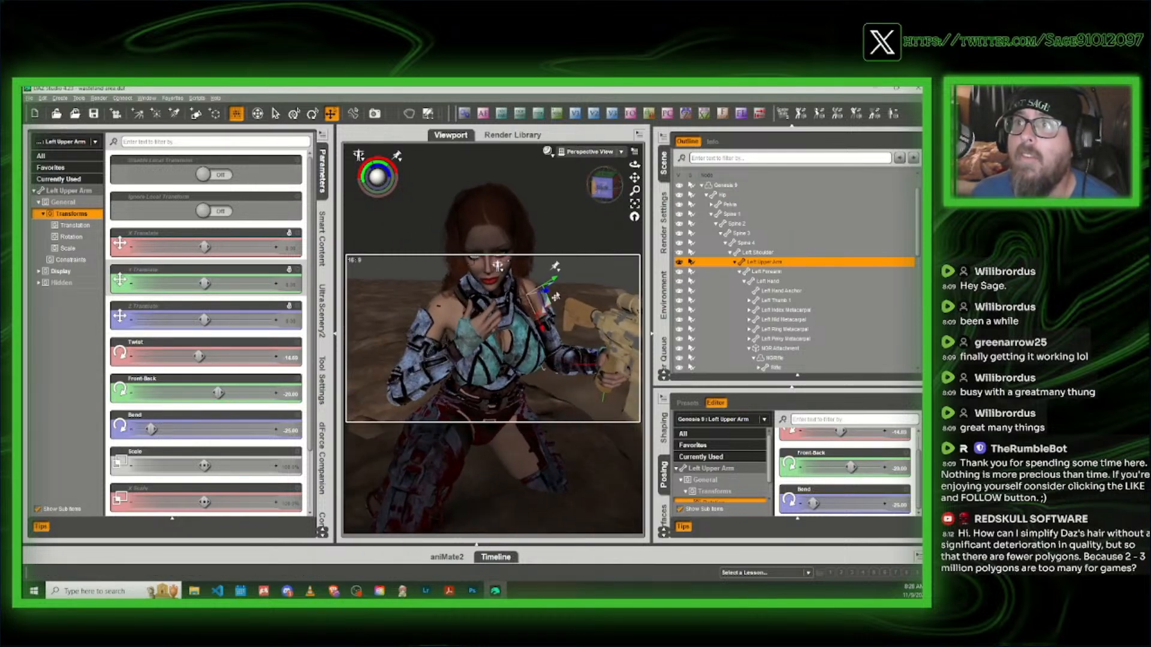
left_click(576, 363)
left_click_drag(184, 393, 157, 392)
Step: Twist the figure's left shoulder to its negative limit
mouse_move(601, 190)
left_mouse_down()
mouse_move(587, 188)
mouse_move(616, 191)
left_mouse_up()
scroll(588, 187, "up", 3)
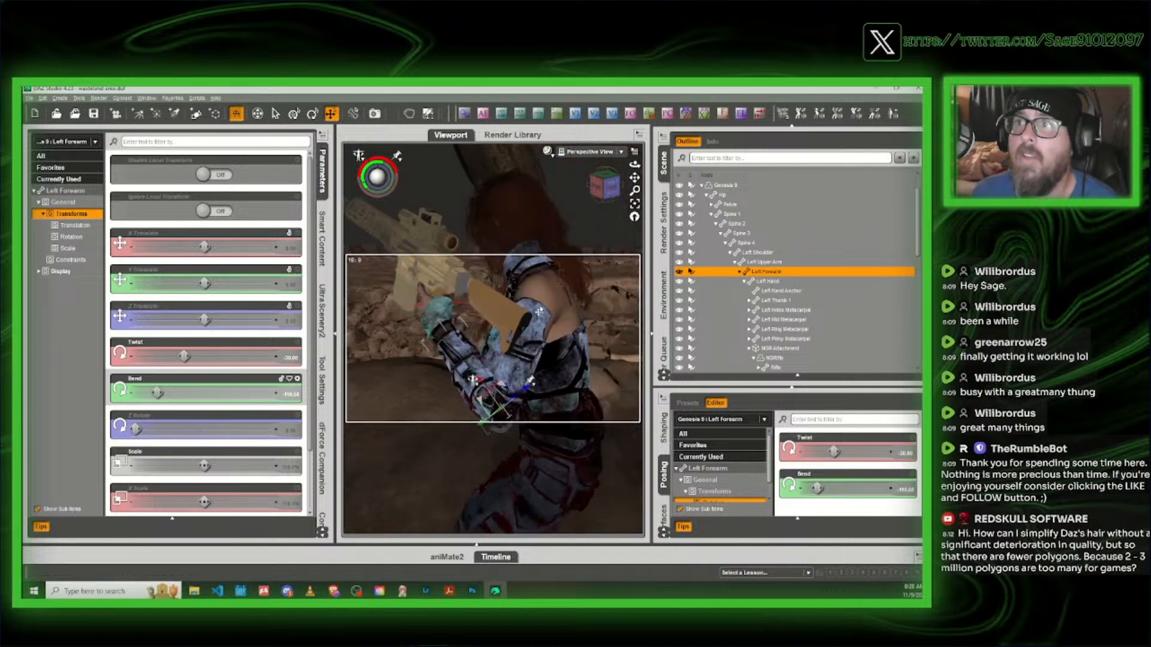
left_click(536, 304)
left_click_drag(184, 356, 135, 356)
Step: Set the left upper arm's Front-Back to about -37 and the left shoulder's Front-Back to its negative limit
scroll(493, 338, "up", 3)
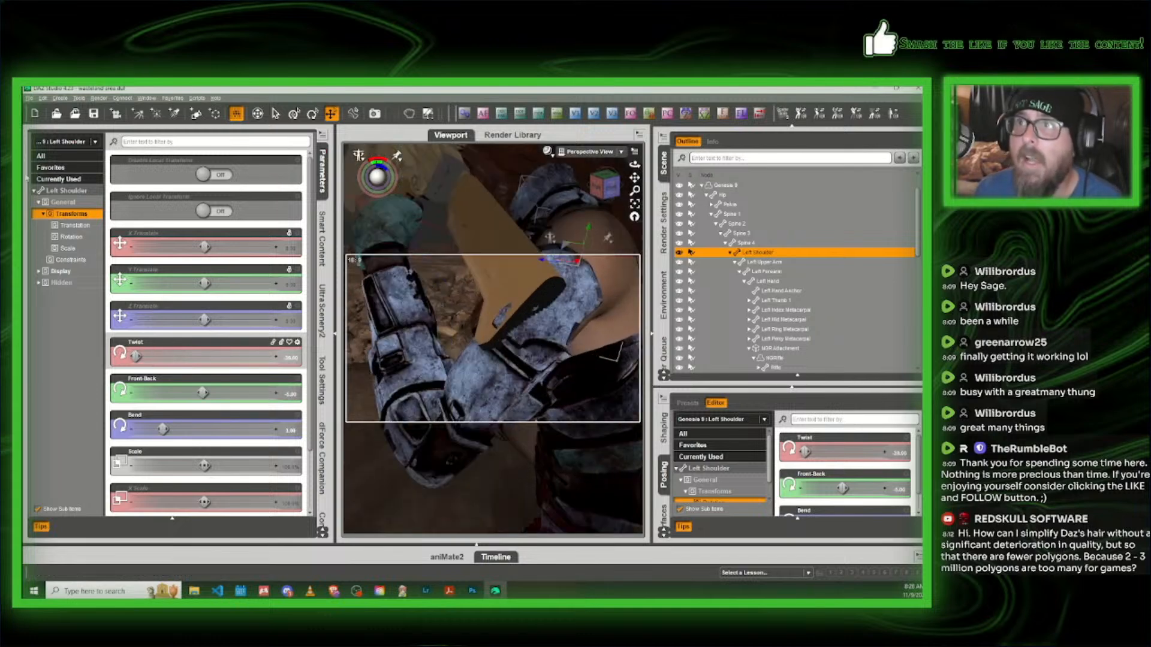
scroll(492, 339, "down", 4)
left_click(598, 191)
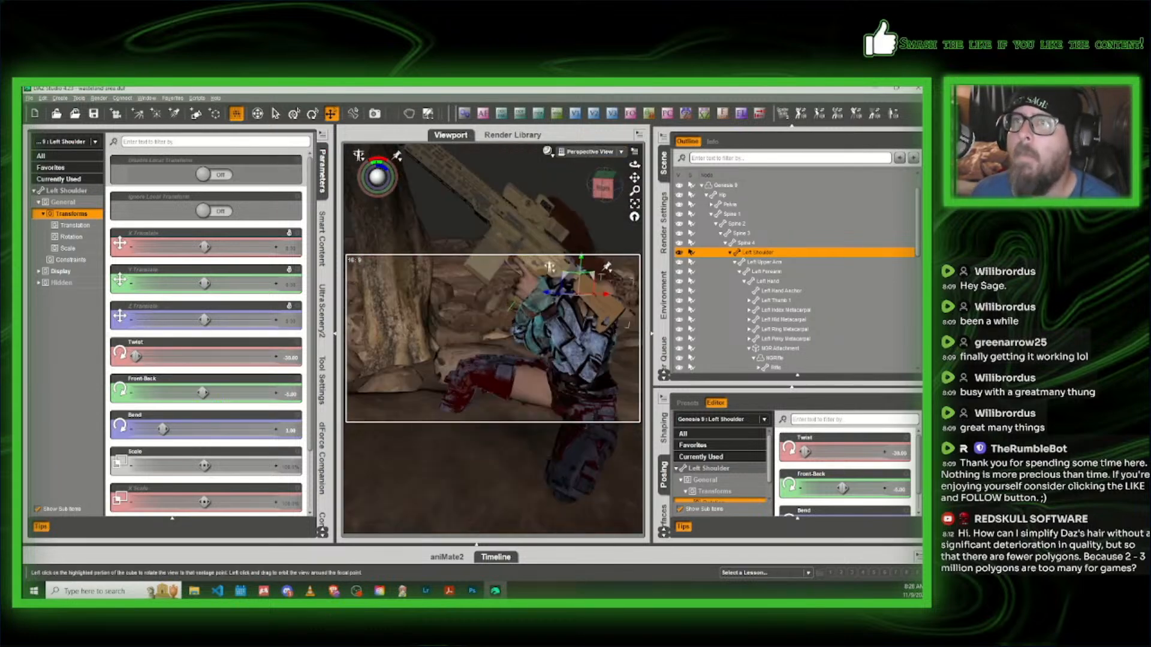
left_click_drag(600, 196, 531, 306)
left_click(535, 305)
left_click_drag(618, 200, 505, 302)
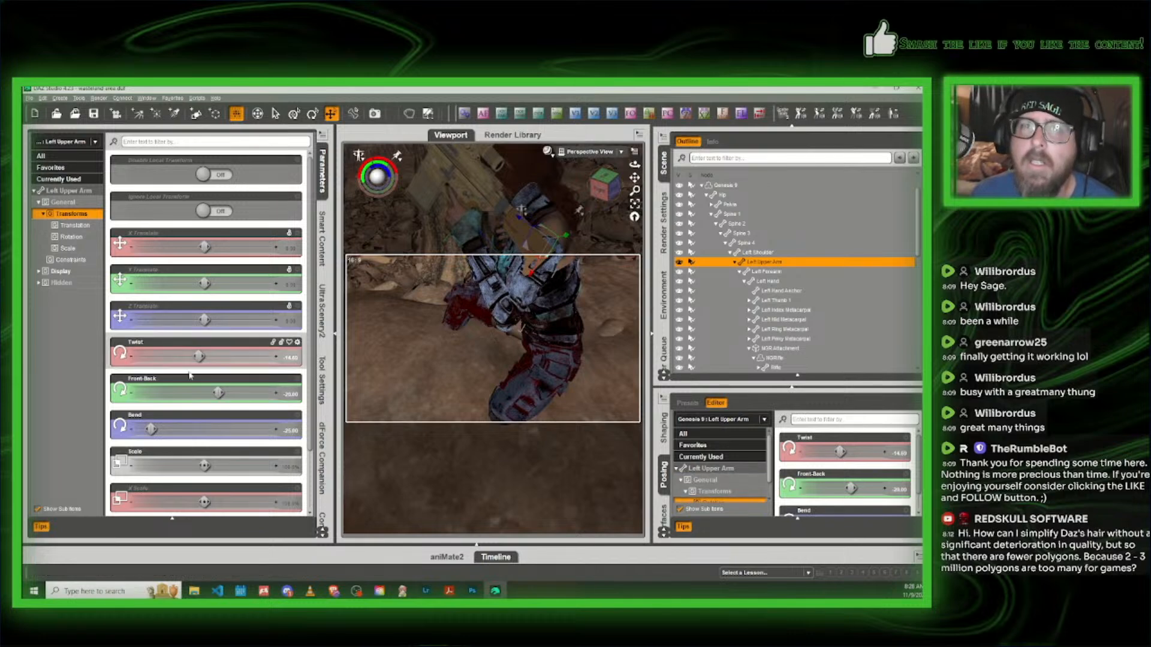
left_click_drag(217, 392, 202, 393)
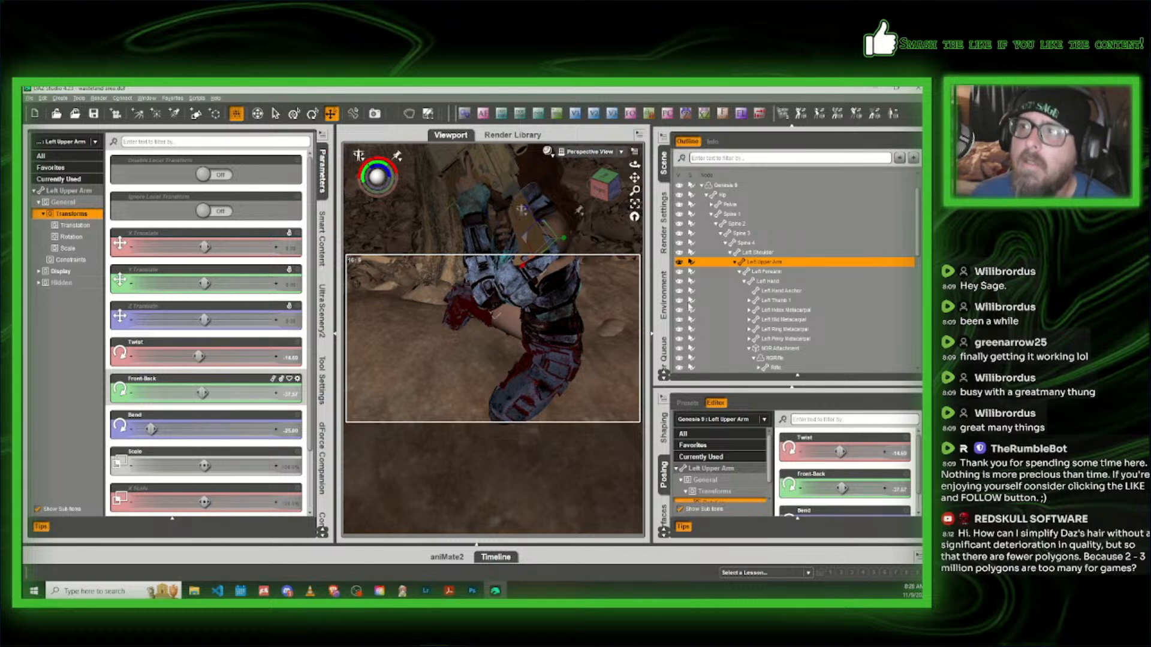
left_click(747, 253)
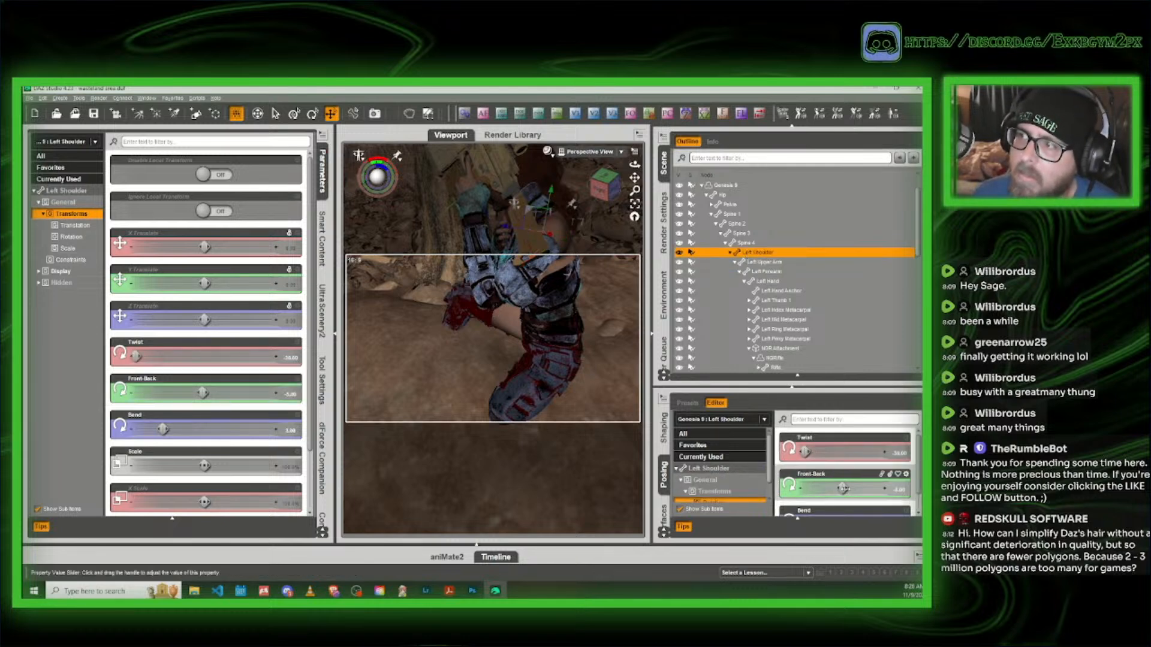
left_click_drag(830, 486, 795, 487)
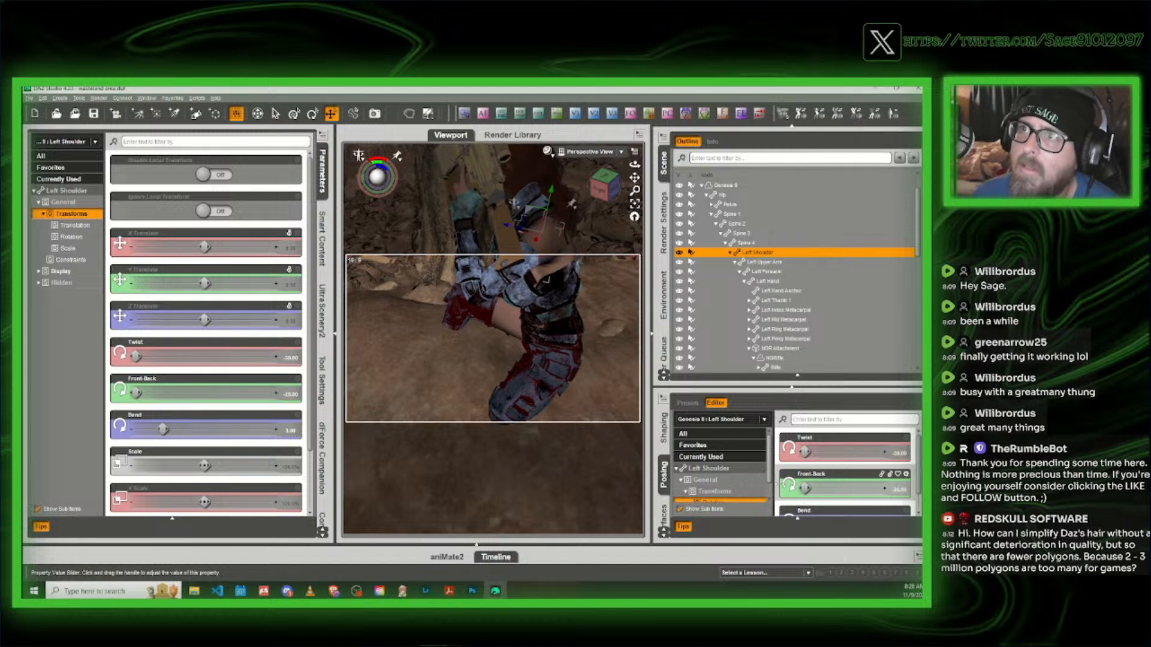
Step: Ease the bend of the figure's left forearm to lower the rifle away from the head
mouse_move(604, 185)
left_mouse_down()
mouse_move(603, 204)
mouse_move(599, 177)
left_mouse_up()
left_click_drag(604, 243, 599, 182)
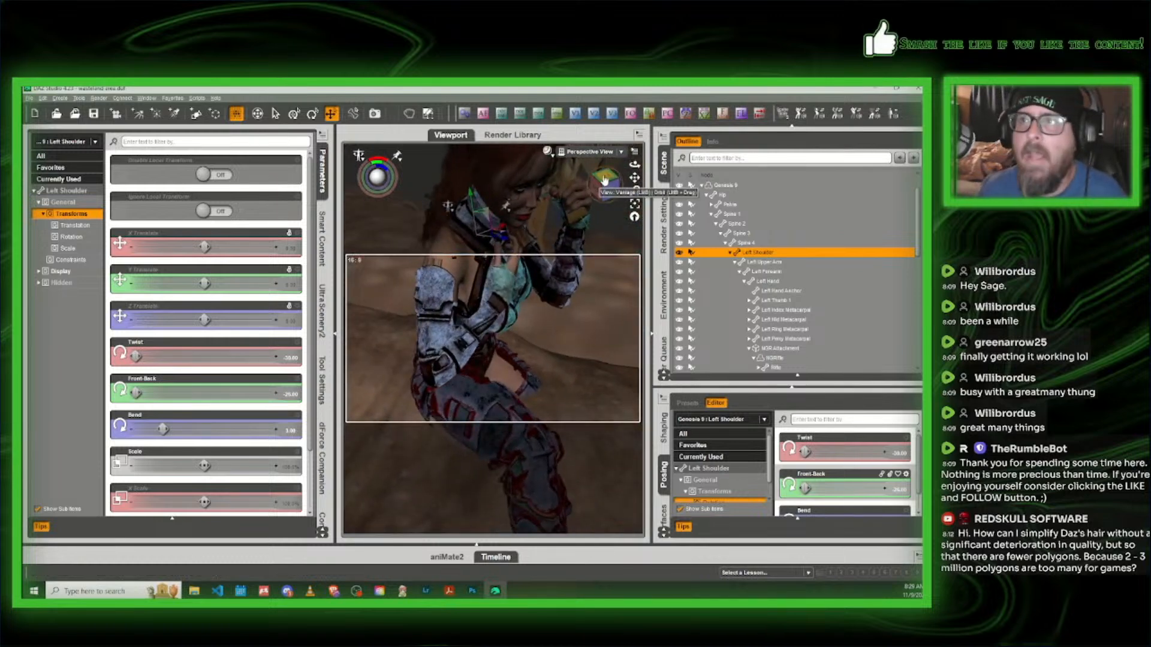
left_click(568, 229)
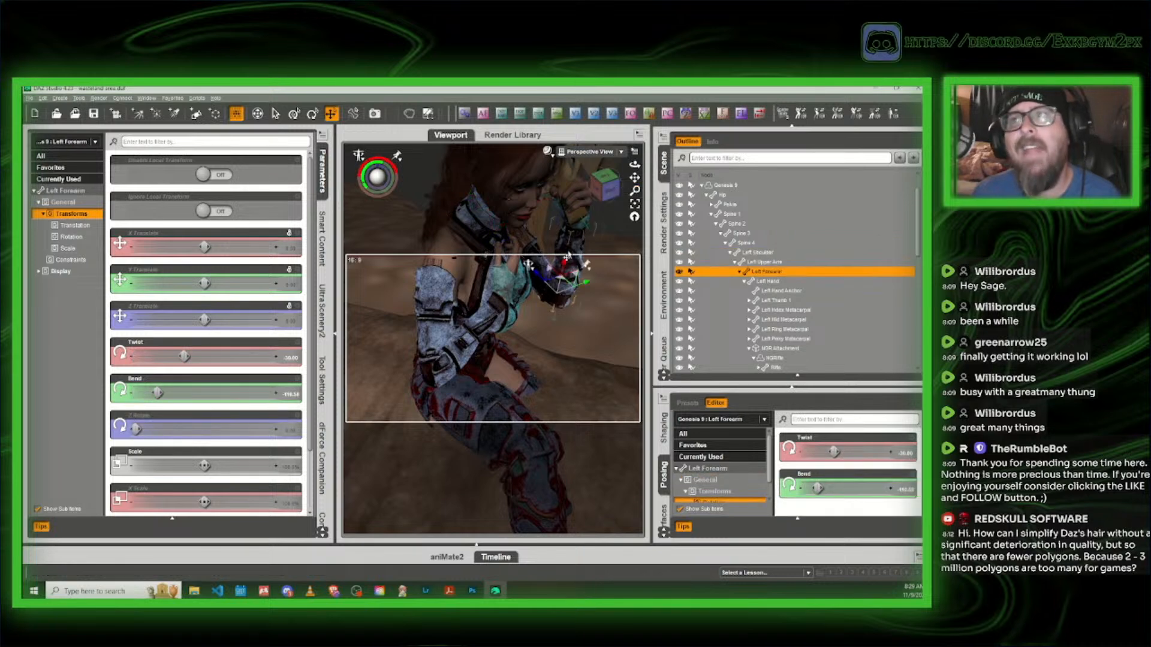
left_click_drag(817, 488, 830, 487)
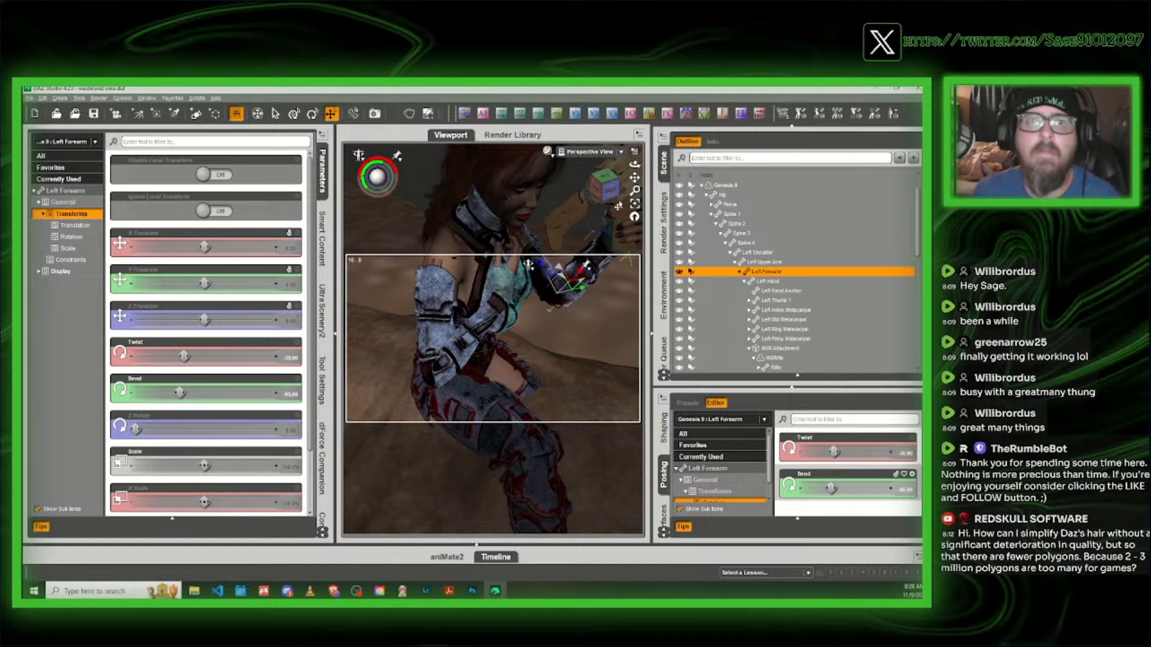
Step: Set the Twist of the figure's left upper arm to about 25 to bring the rifle closer to the face
middle_click_drag(517, 219, 611, 196)
left_click_drag(611, 195, 582, 195)
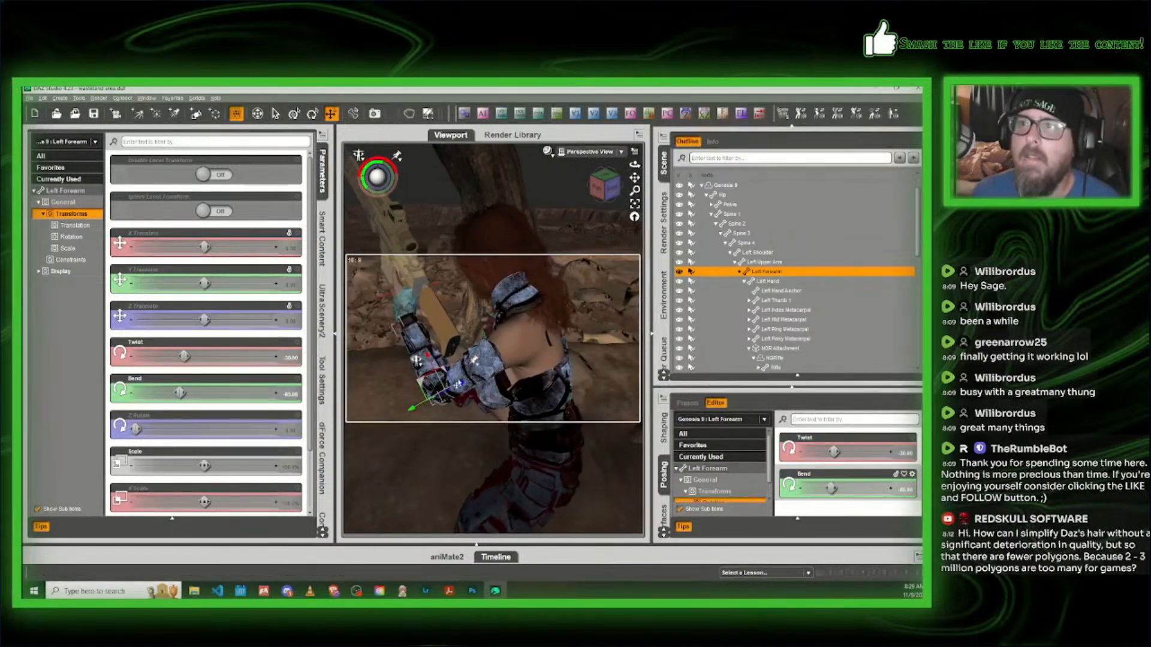
left_click(459, 384)
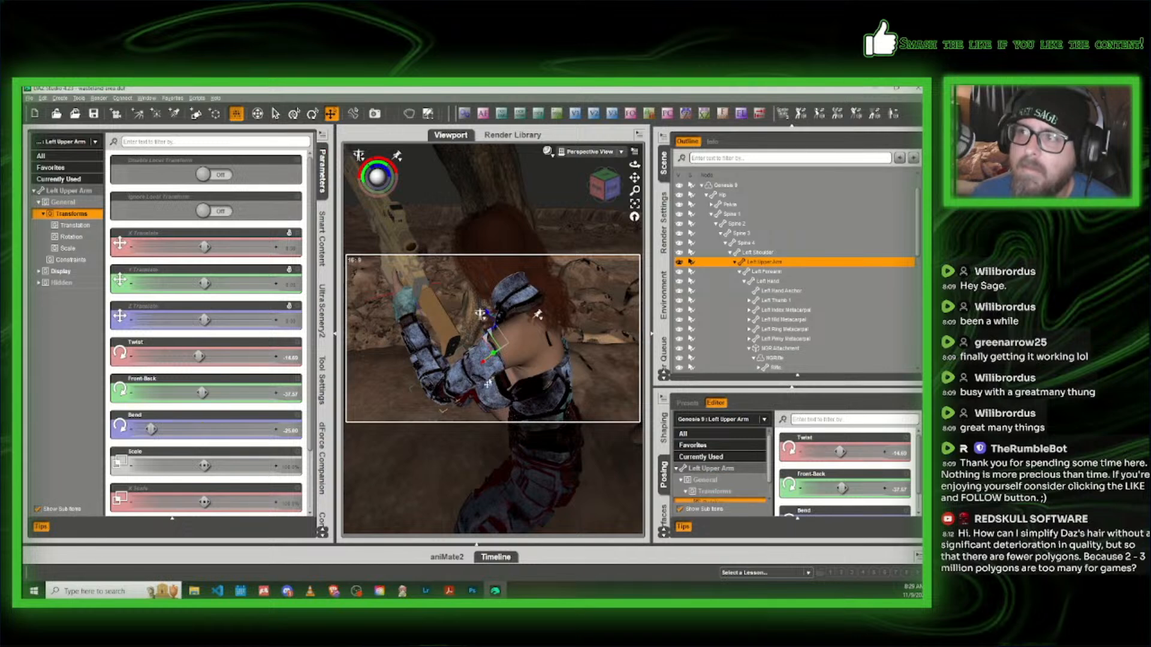
mouse_move(839, 451)
left_mouse_down()
mouse_move(856, 452)
mouse_move(841, 452)
left_mouse_up()
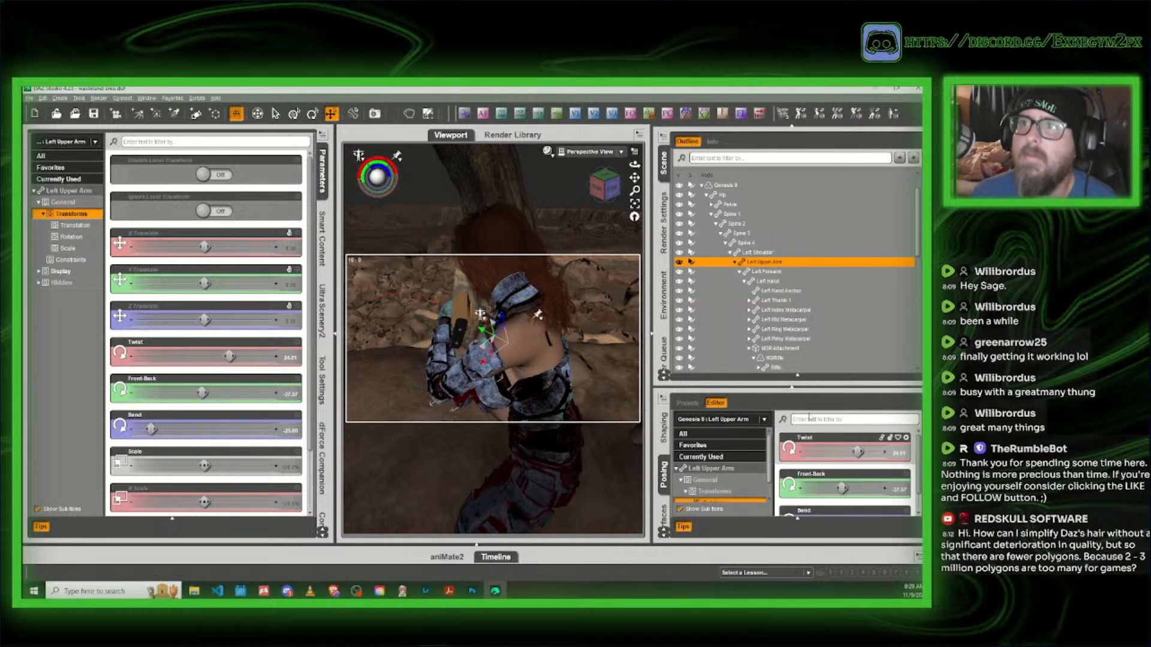
Step: Set the left forearm's Twist to about -47 and the left hand's Bend to about 20
scroll(593, 212, "up", 3)
left_click_drag(610, 184, 593, 245)
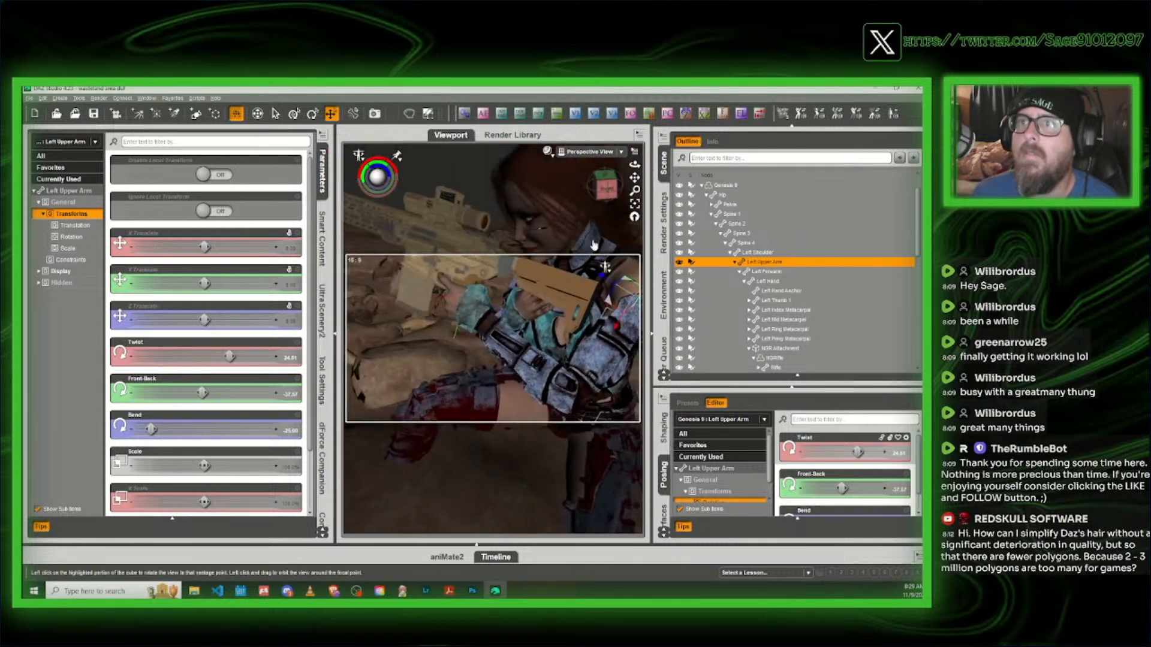
left_click(511, 350)
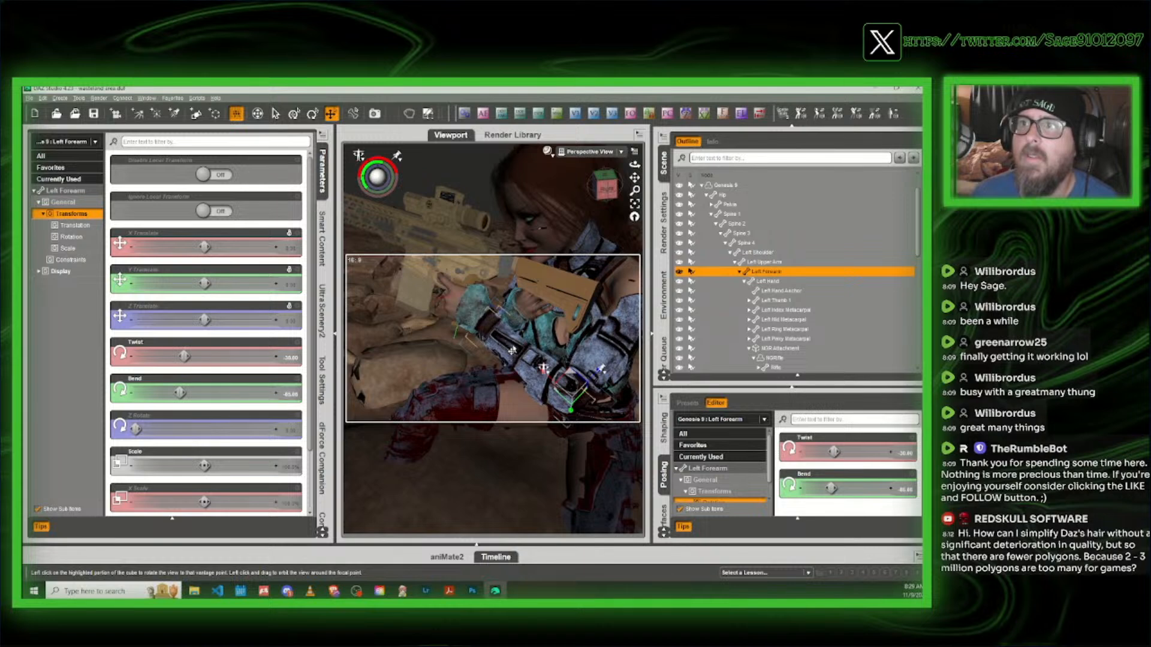
left_click_drag(184, 356, 175, 357)
left_click(465, 313)
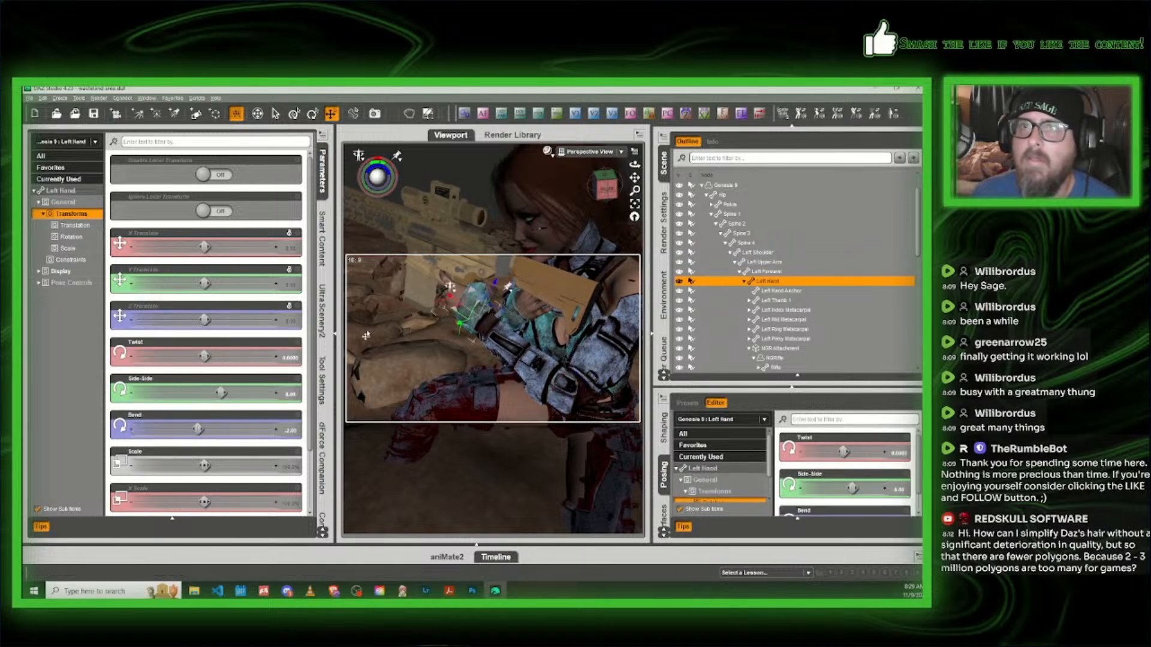
left_click_drag(198, 429, 219, 429)
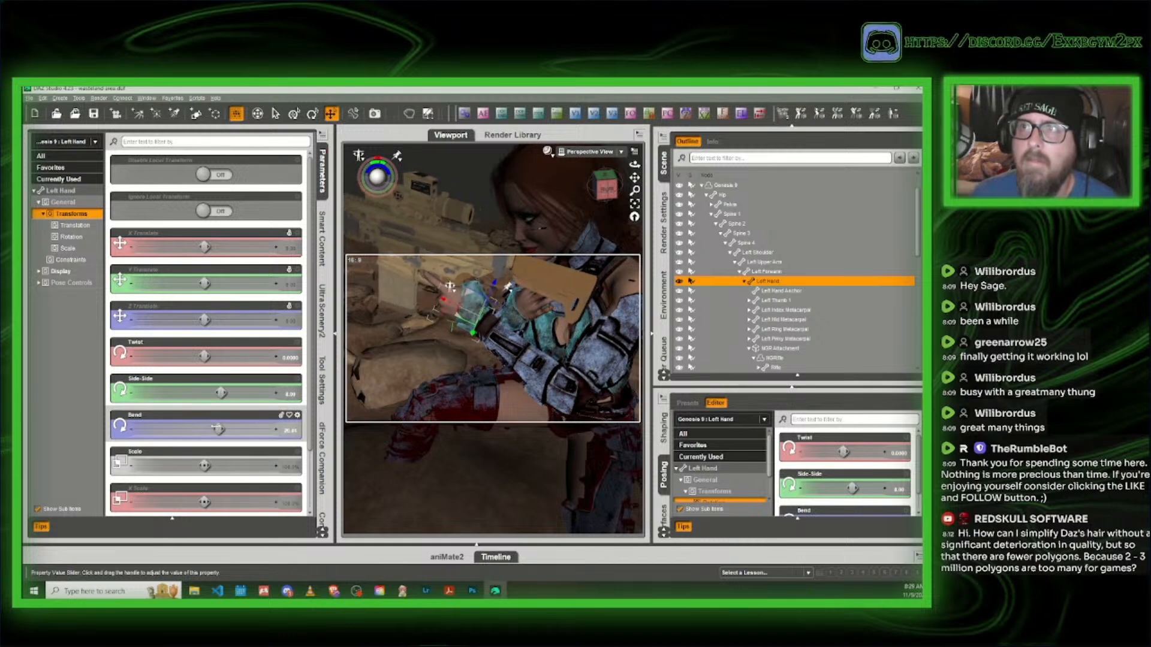
Step: Set the Bend of the figure's left upper arm to its negative limit of -40
scroll(536, 222, "down", 2)
left_click_drag(598, 186, 563, 190)
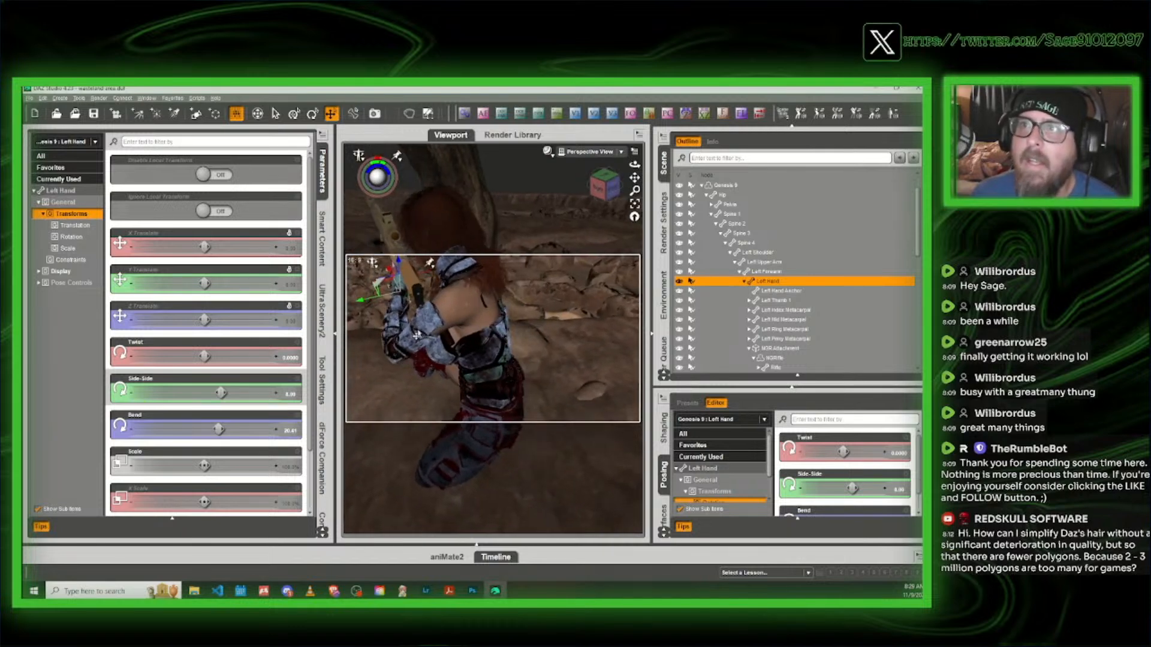
left_click(411, 340)
scroll(856, 491, "down", 2)
left_click_drag(813, 504, 805, 503)
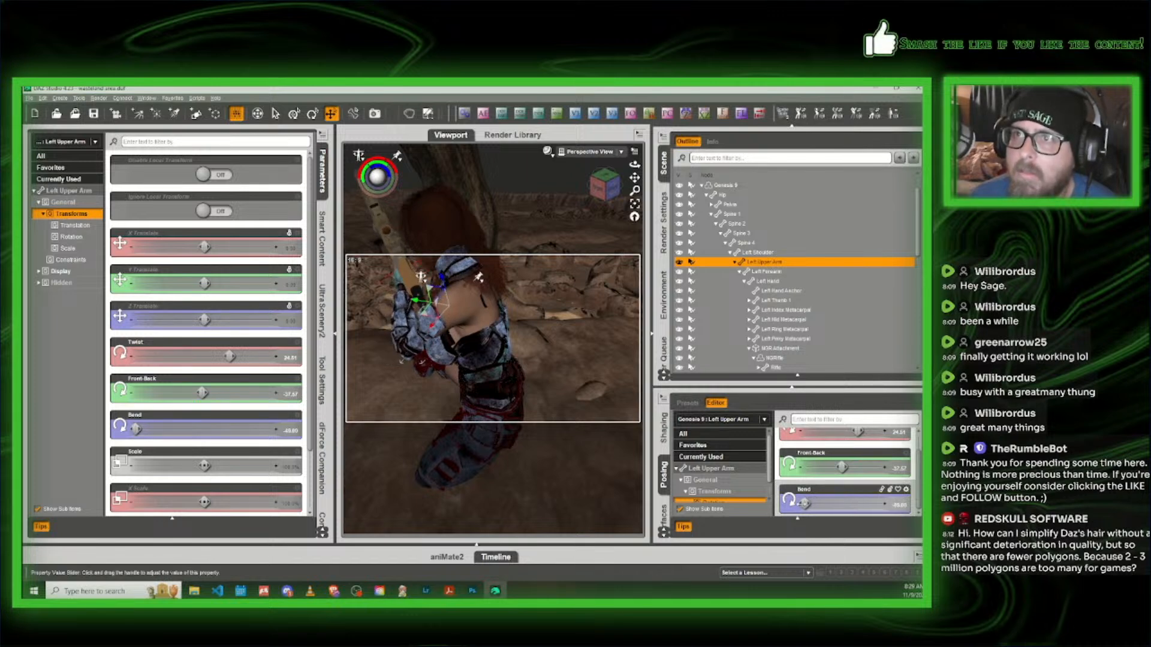
Step: Ease the left shoulder's Twist back from its negative limit and bend the left forearm further to about -97
left_click_drag(602, 185, 618, 186)
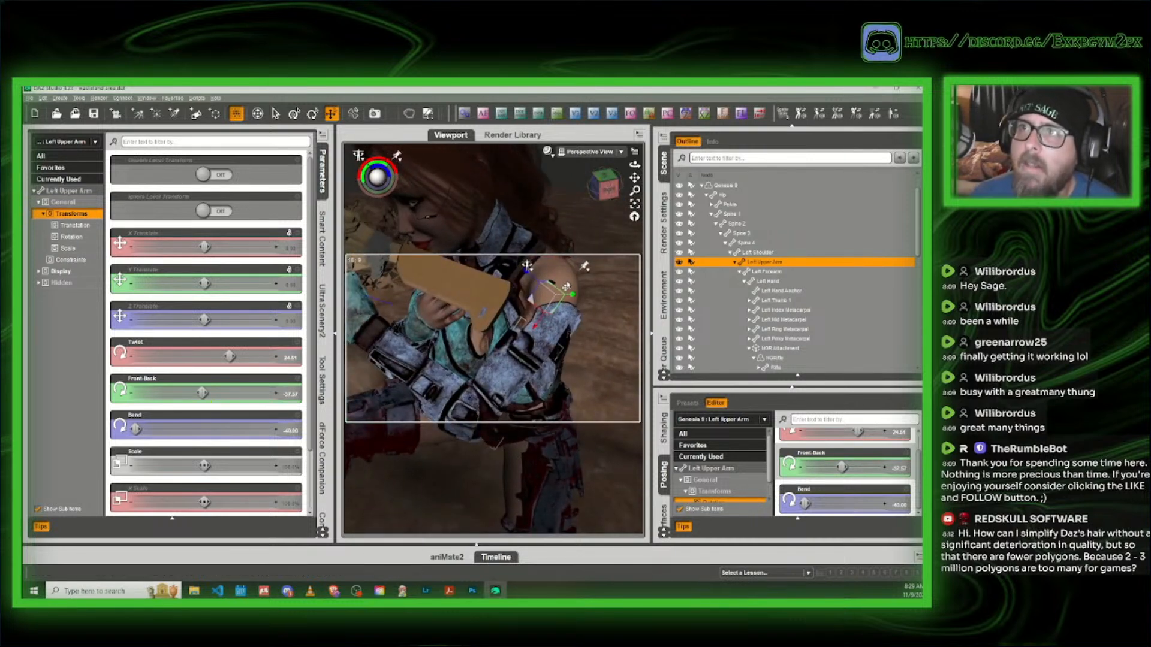
scroll(530, 239, "down", 3)
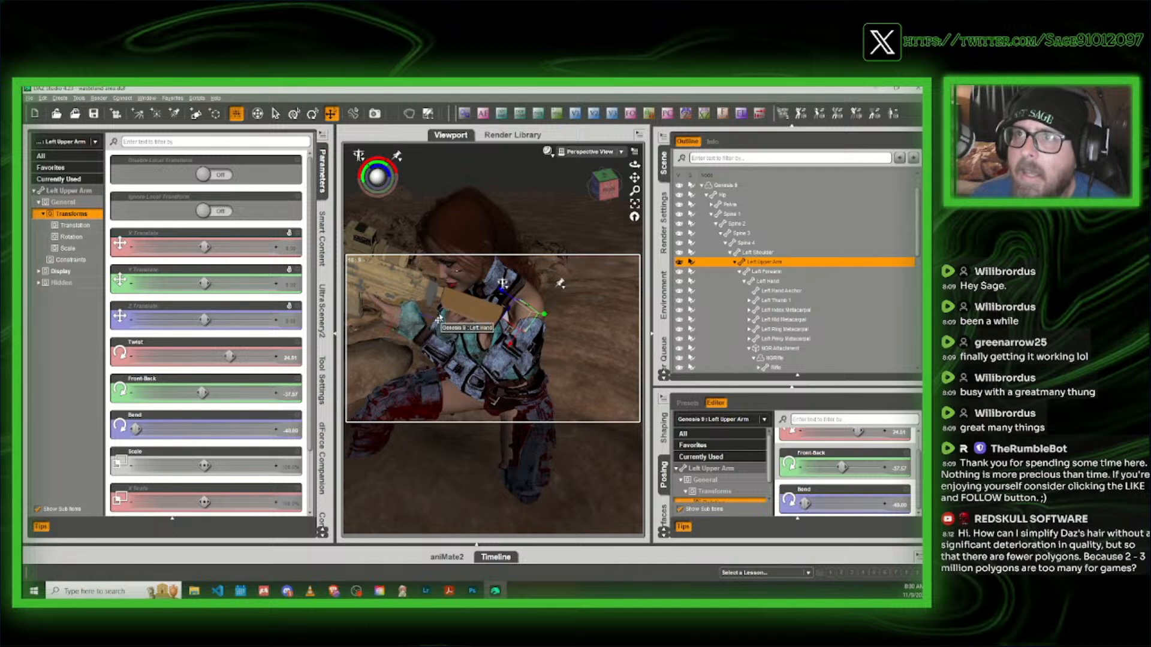
left_click_drag(608, 189, 596, 182)
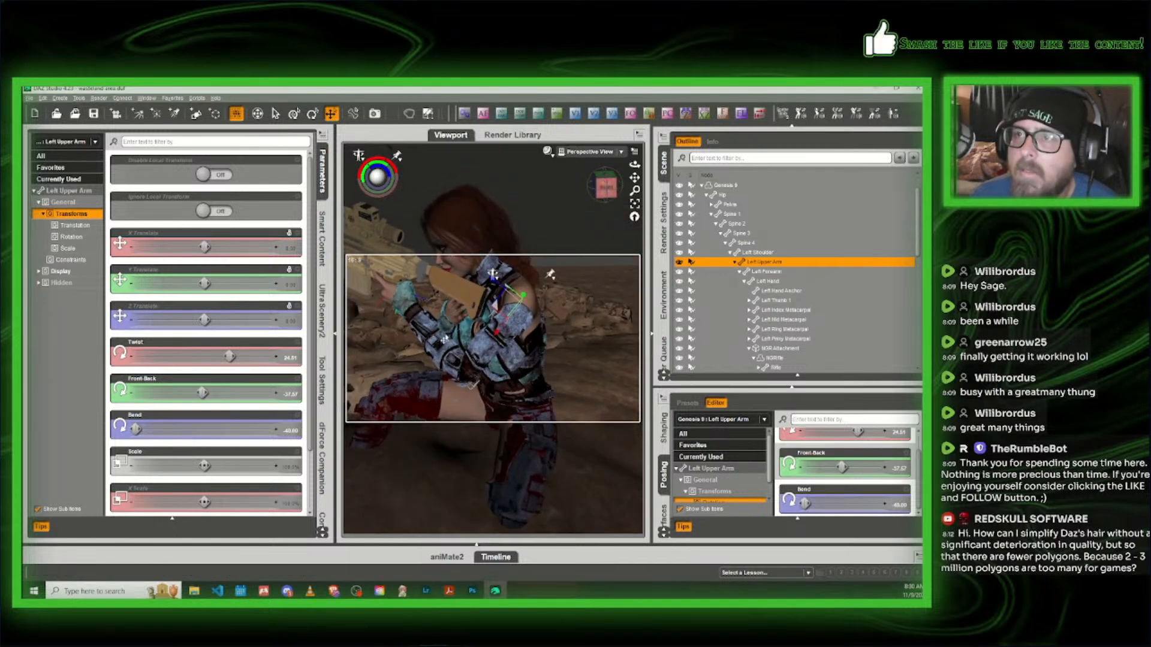
left_click(532, 307)
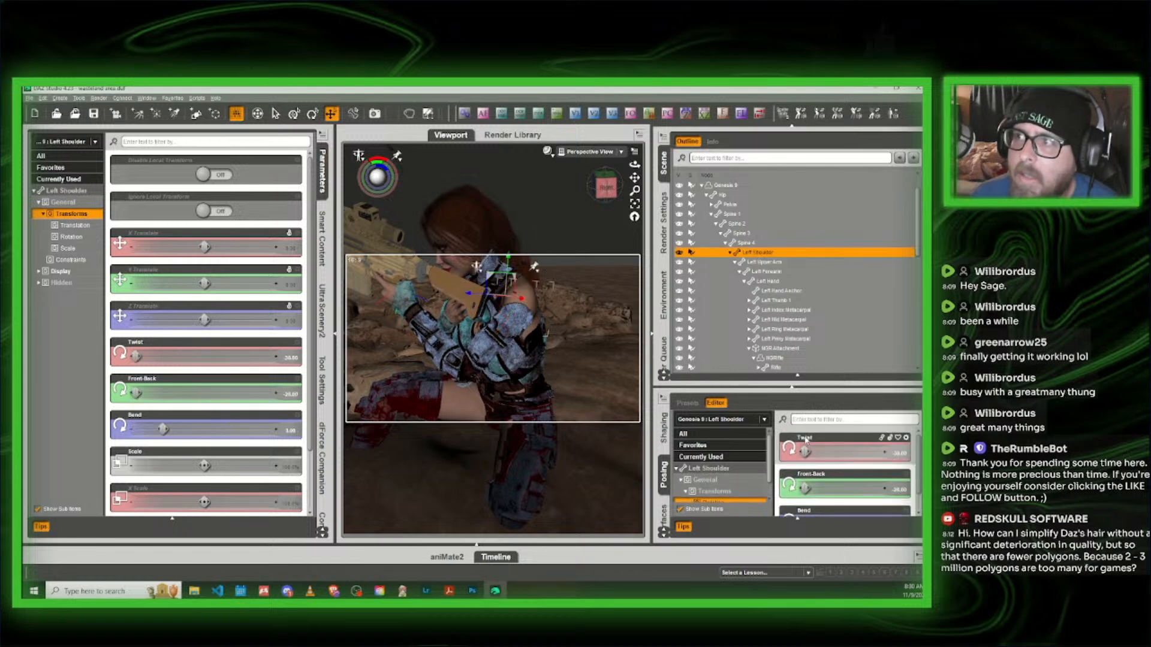
left_click_drag(143, 357, 161, 357)
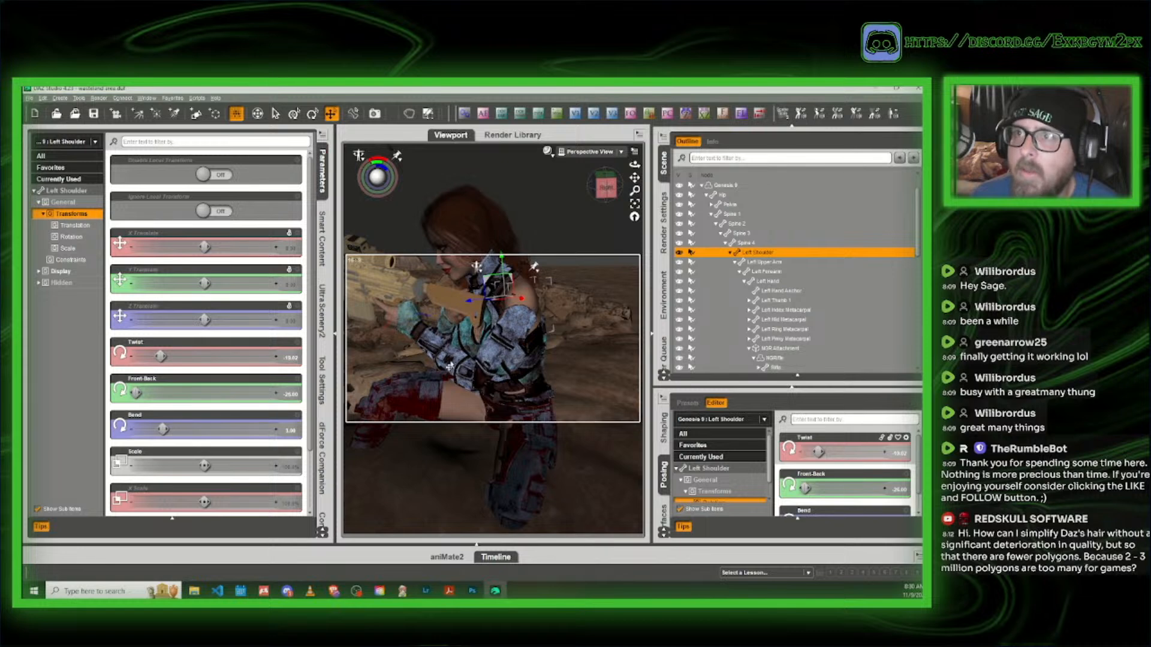
left_click(445, 358)
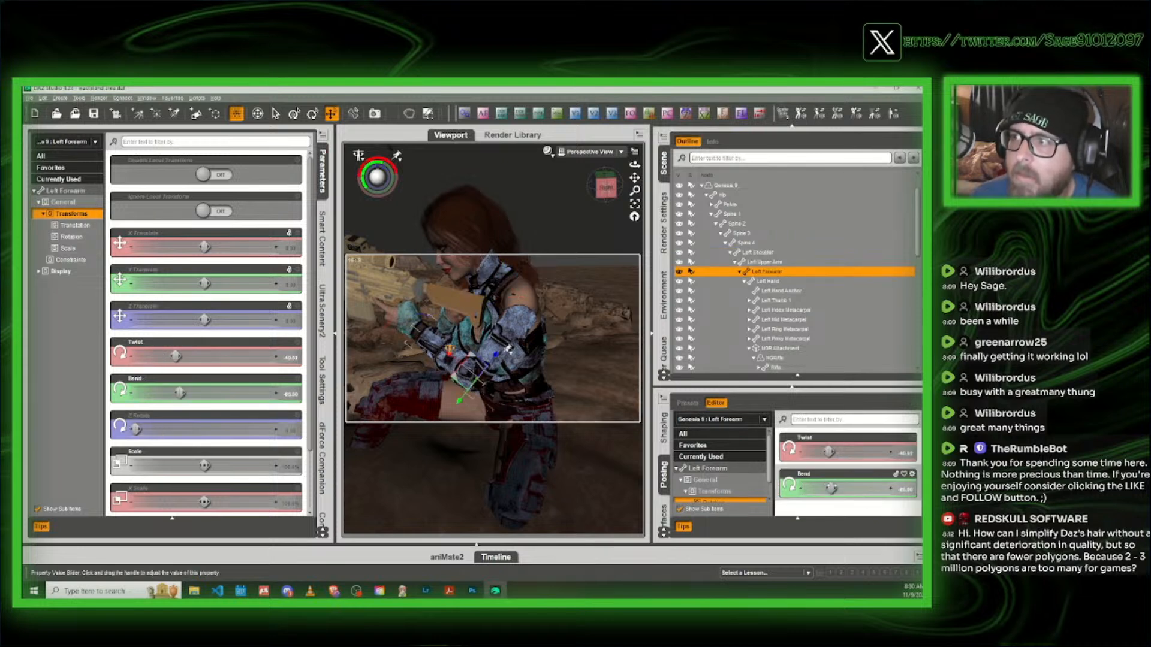
left_click_drag(179, 392, 168, 392)
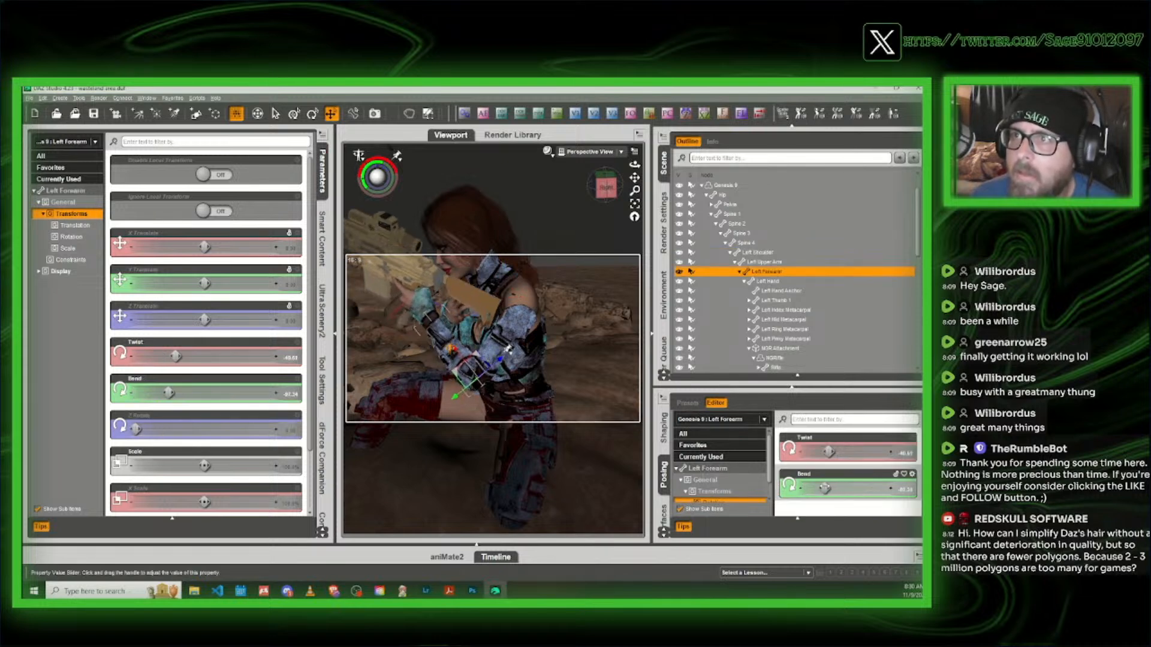
Step: Increase the left hand's Bend and Side-Side to level the rifle
left_click(417, 309)
scroll(809, 492, "down", 1)
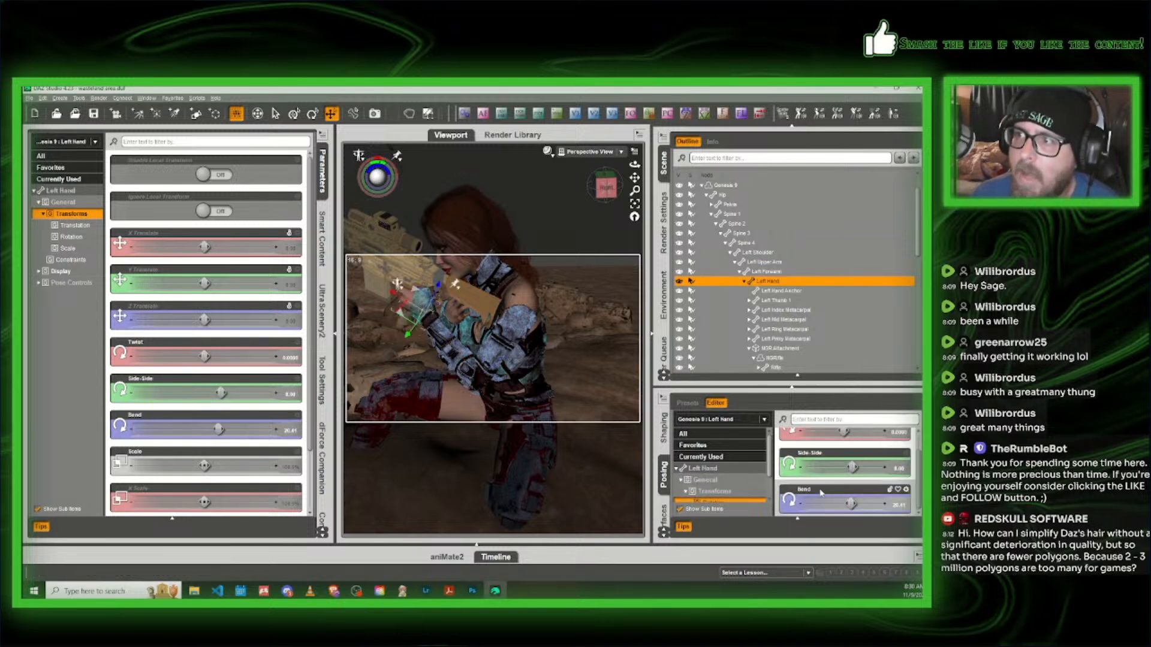
left_click_drag(849, 503, 869, 468)
scroll(848, 479, "up", 1)
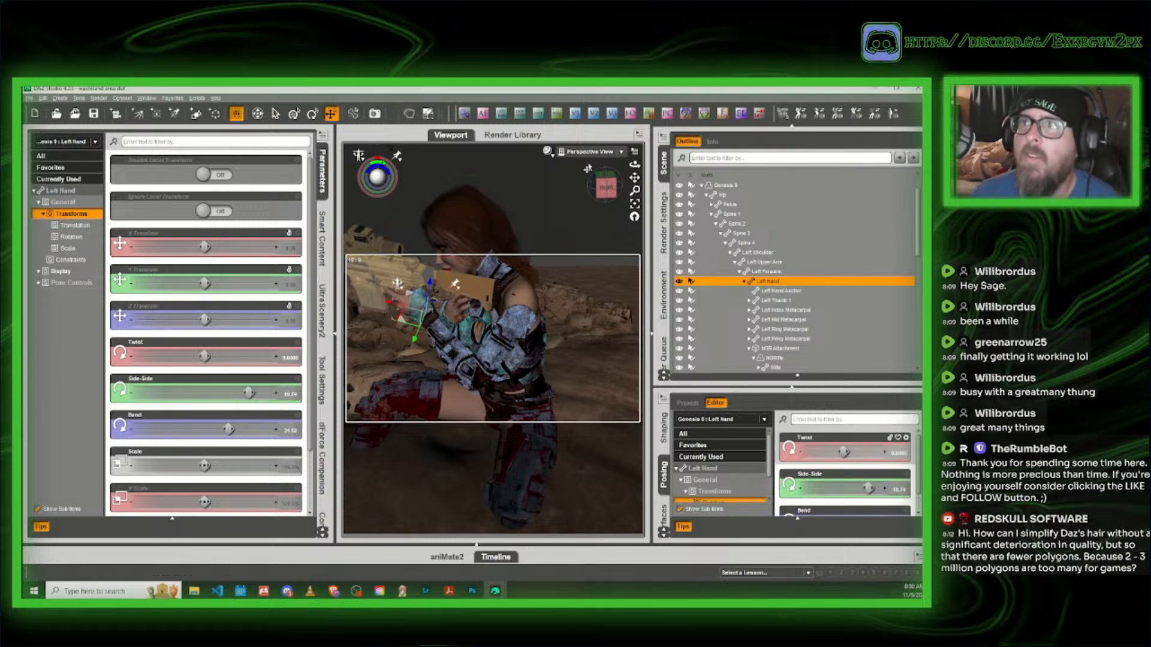
Step: Adjust the X Rotate of the NGR Attachment in the left hand to tilt the rifle
left_click_drag(605, 187, 631, 204)
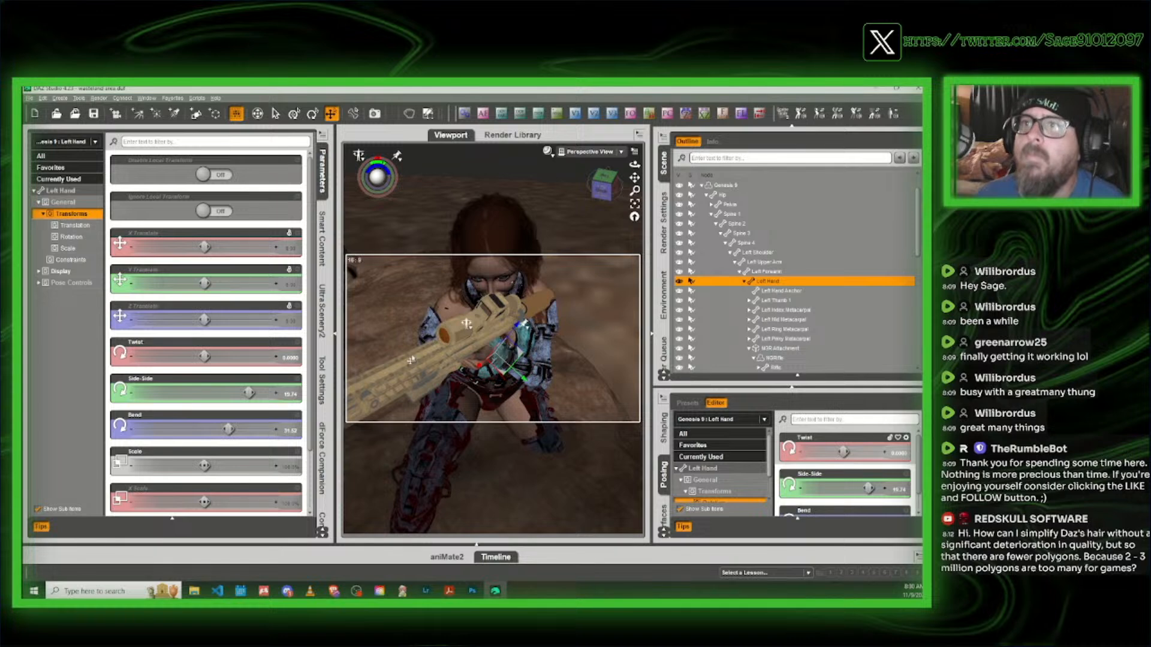
left_click(428, 367)
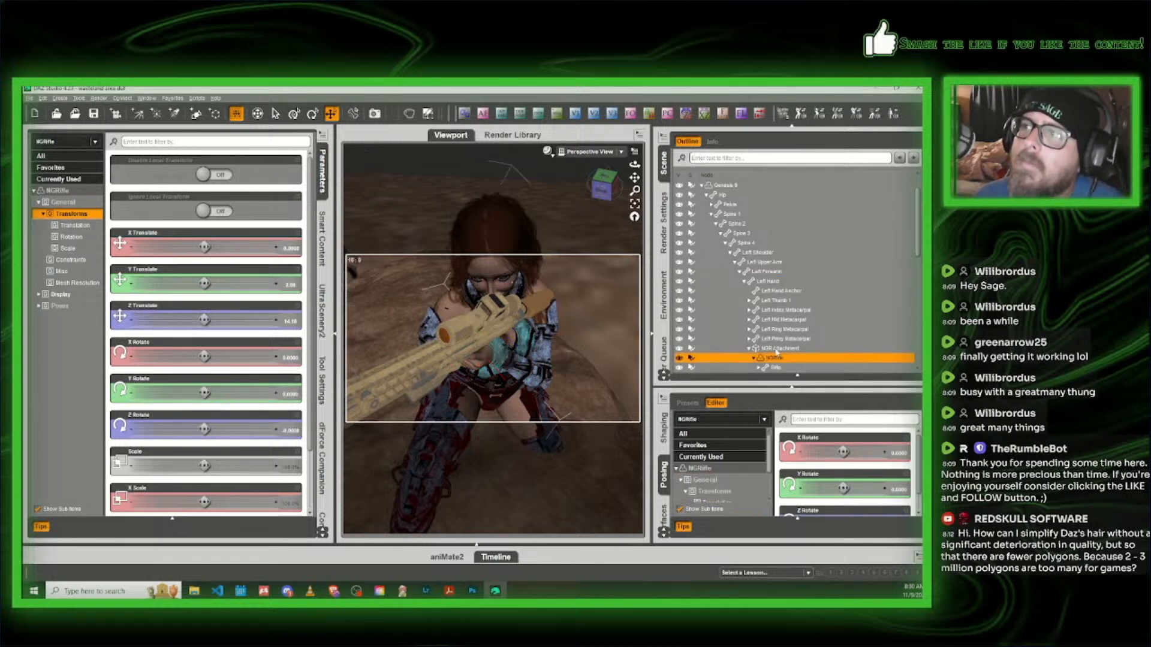
left_click(778, 348)
scroll(826, 473, "down", 1)
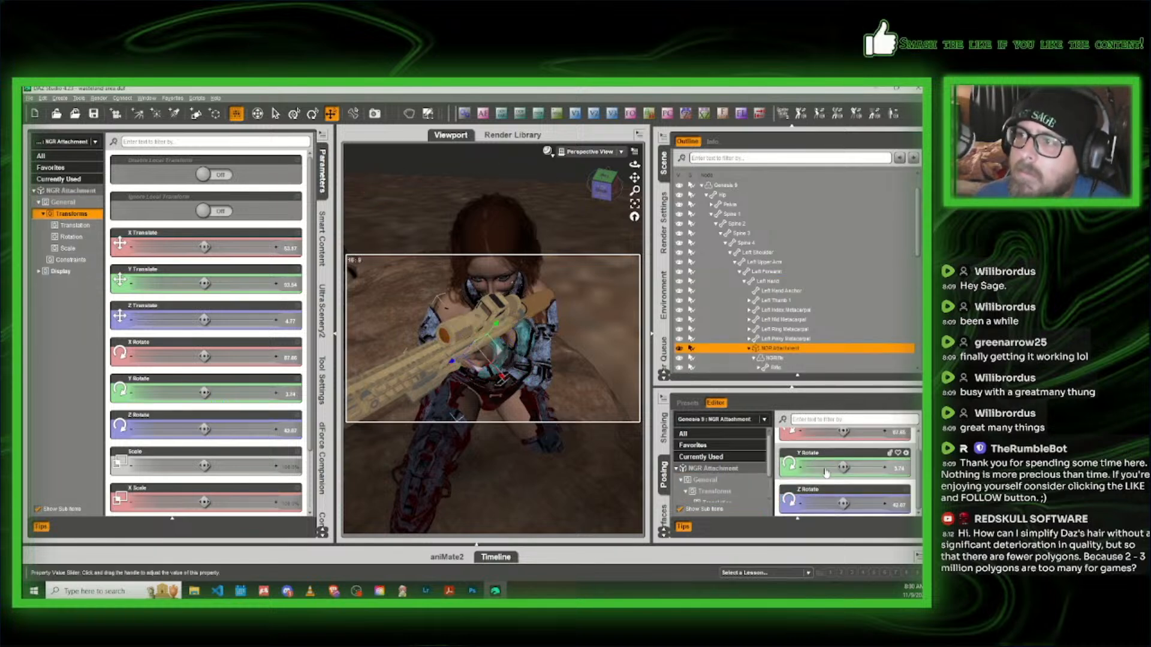
scroll(826, 473, "up", 1)
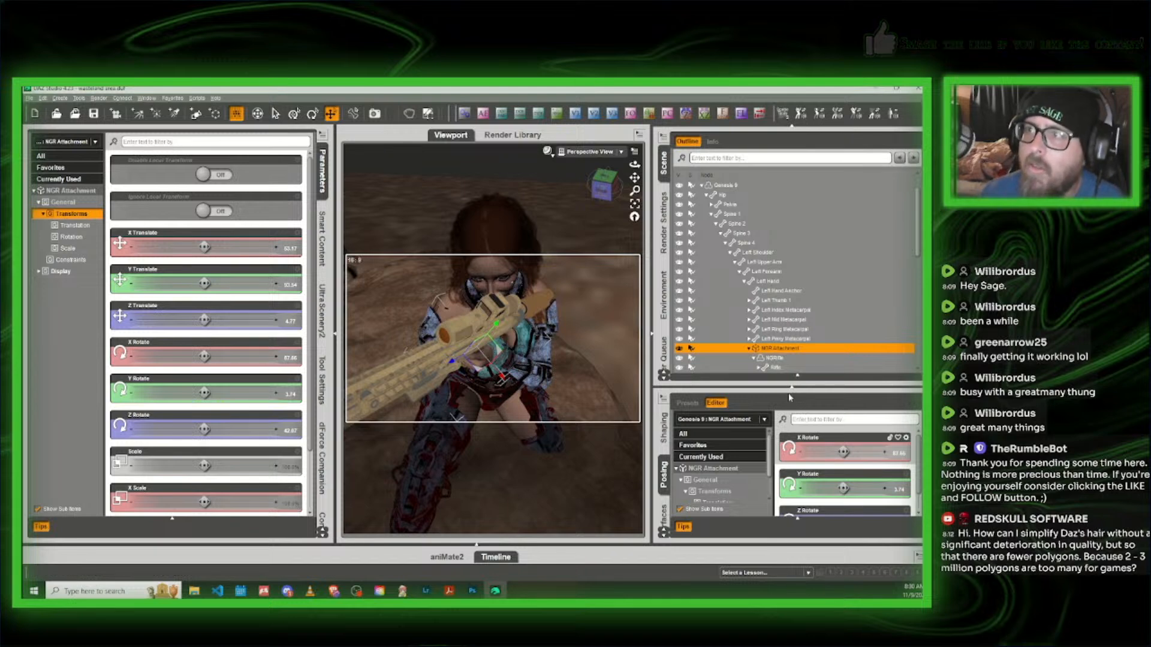
left_click(774, 357)
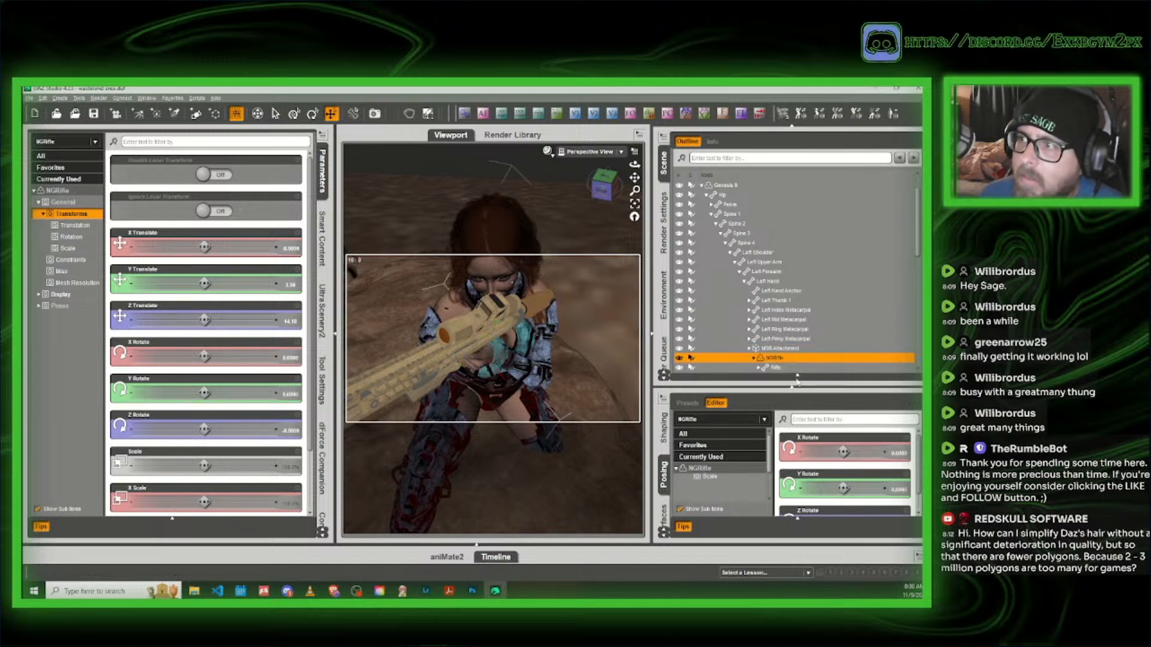
left_click(779, 349)
left_click_drag(843, 487, 856, 452)
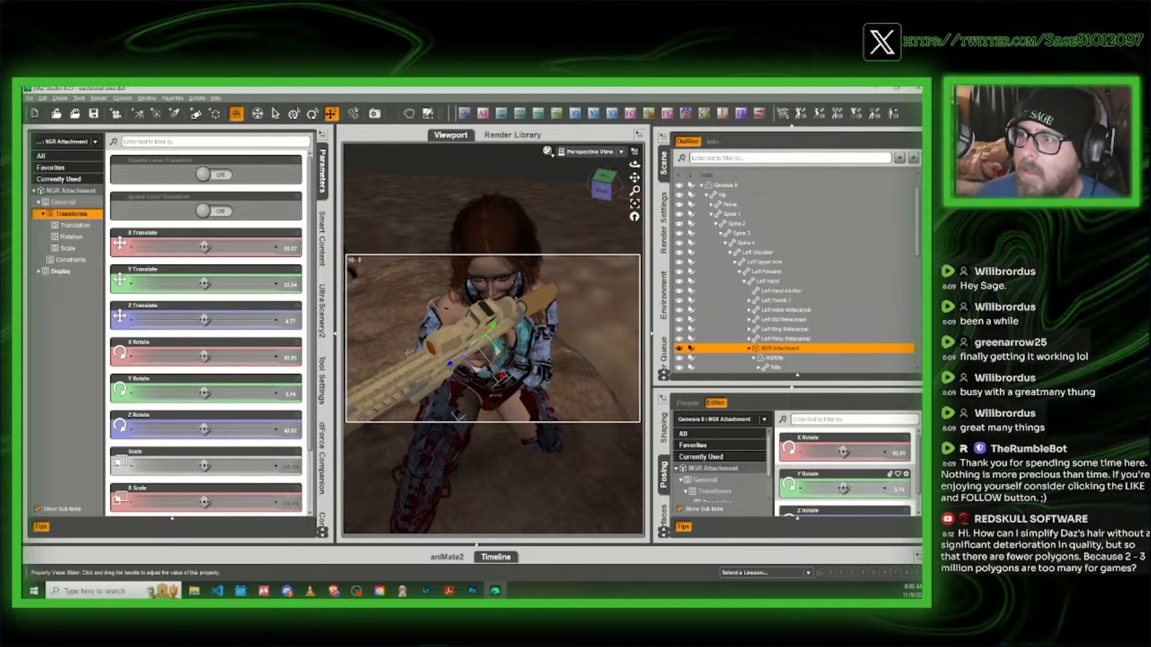
Step: Increase the Z Rotate of the NGR Attachment to swing the rifle barrel towards the front of the figure
scroll(835, 490, "down", 1)
left_click_drag(843, 504, 859, 504)
scroll(851, 479, "up", 1)
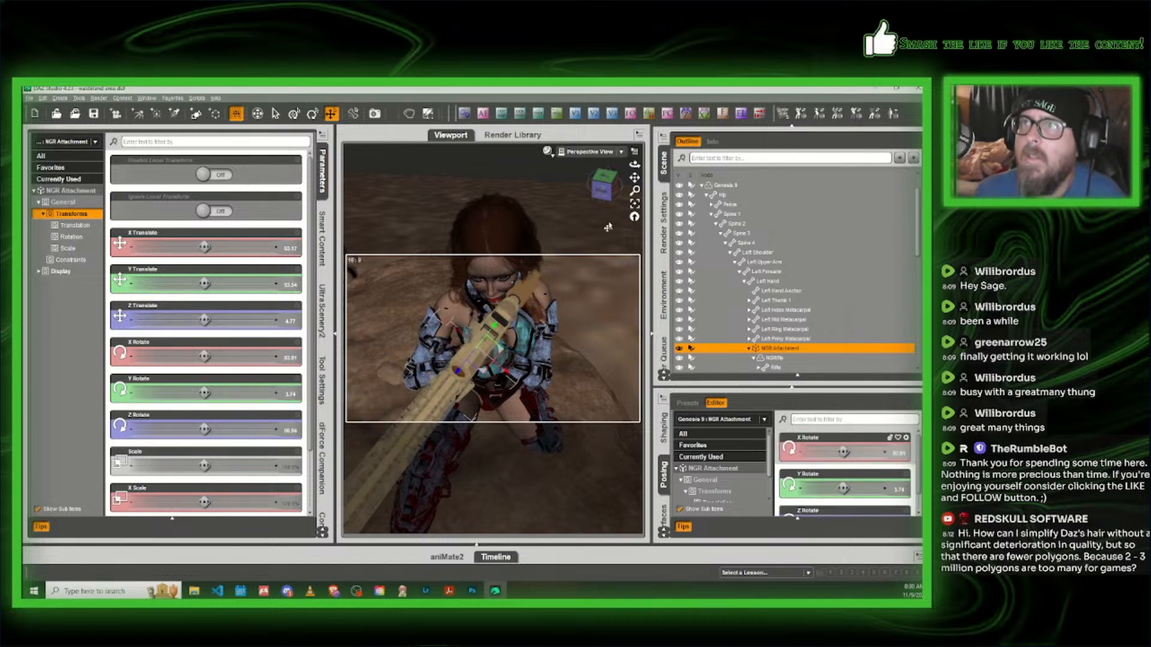
Step: Set the Front-Back of the figure's left upper arm to about -33 to lower the rifle slightly
left_click(606, 187)
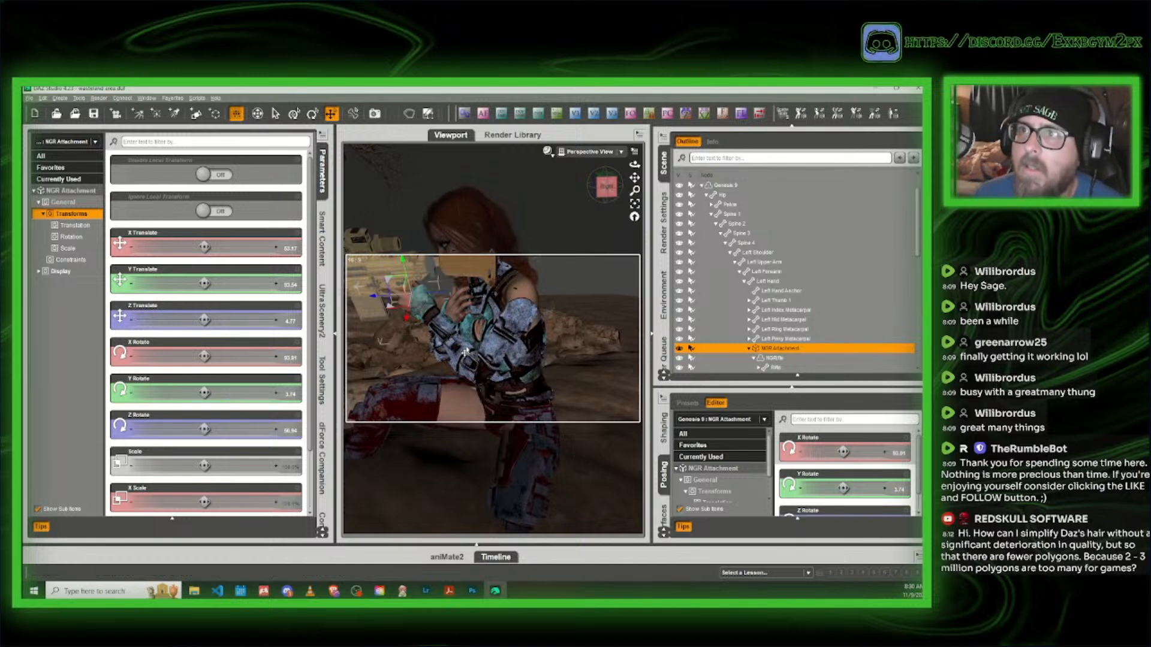
left_click(497, 346)
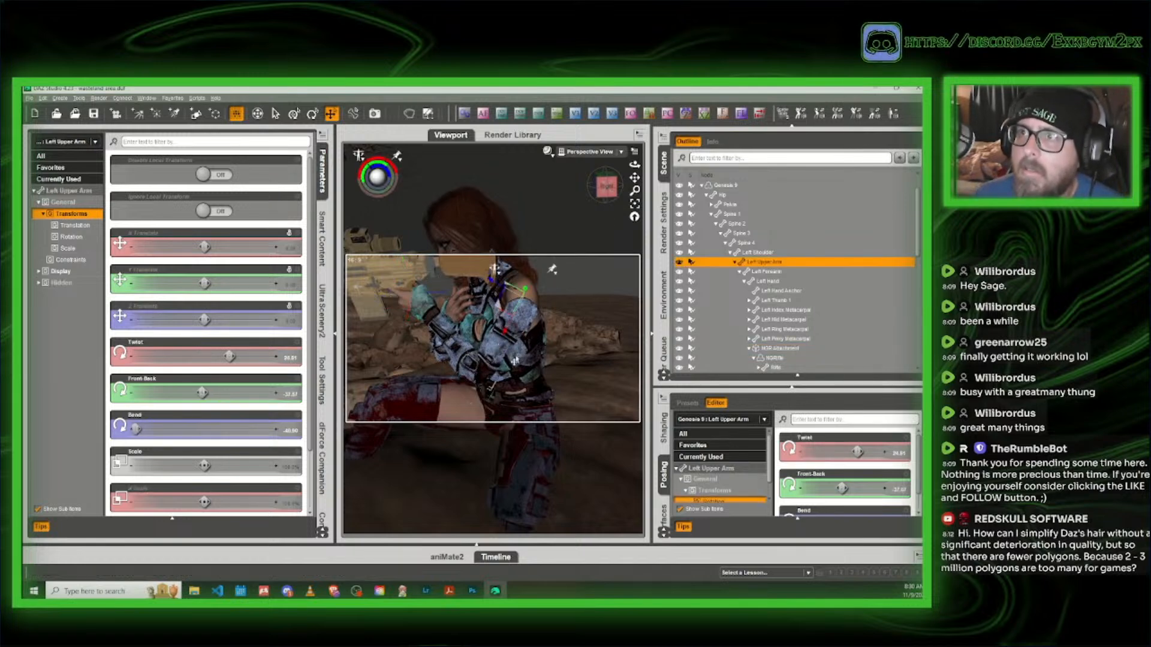
left_click_drag(842, 487, 845, 487)
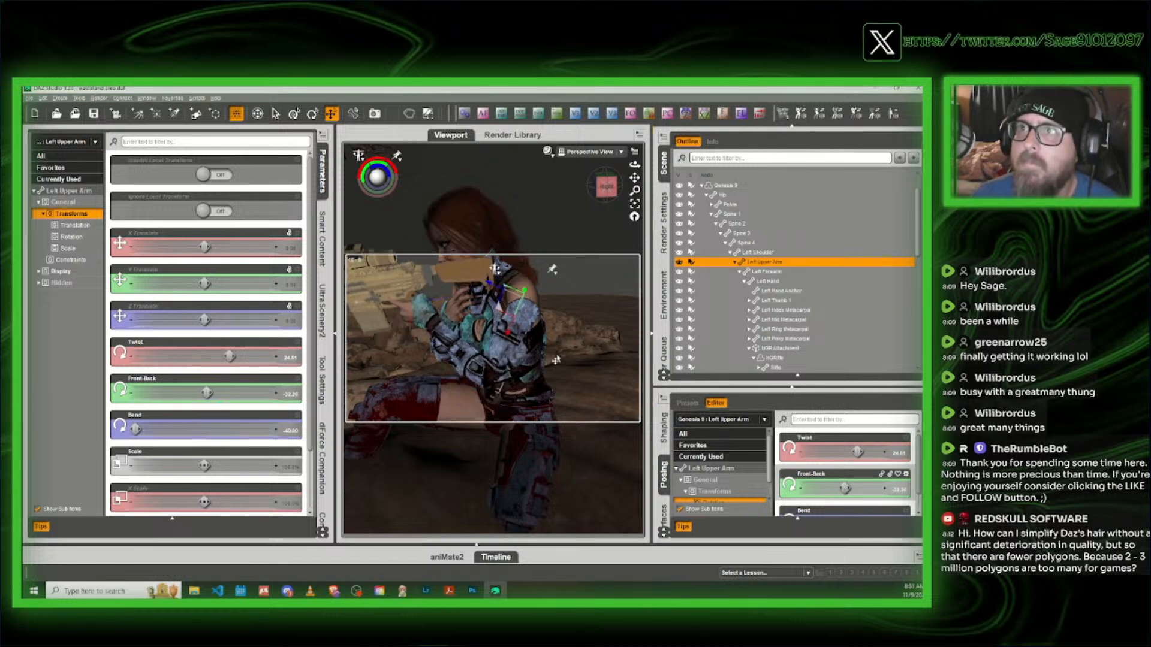
Step: Bend the left forearm slightly further to about -100 and check the rifle from the figure's side
left_click_drag(599, 180, 607, 188)
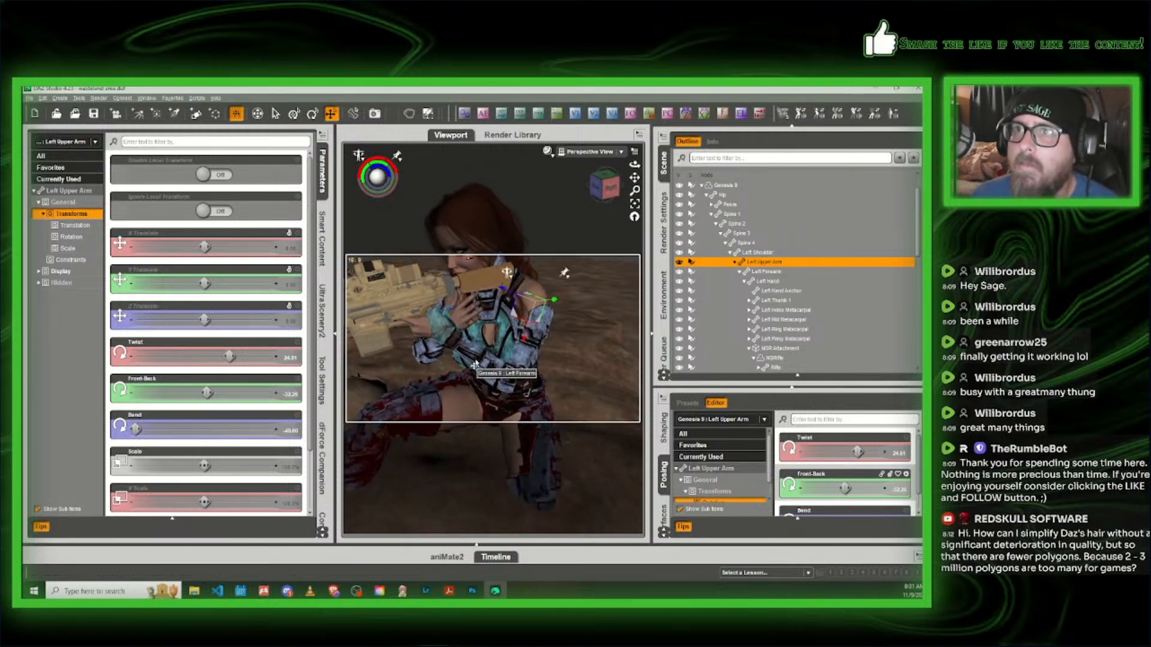
left_click(475, 365)
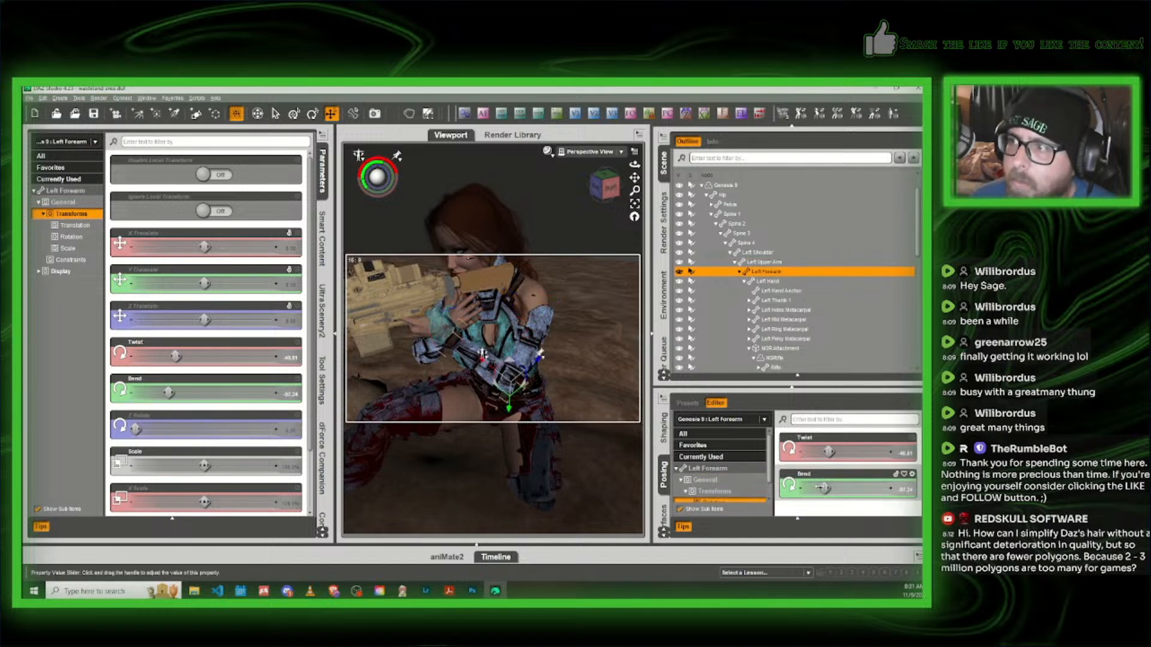
left_click_drag(824, 488, 823, 488)
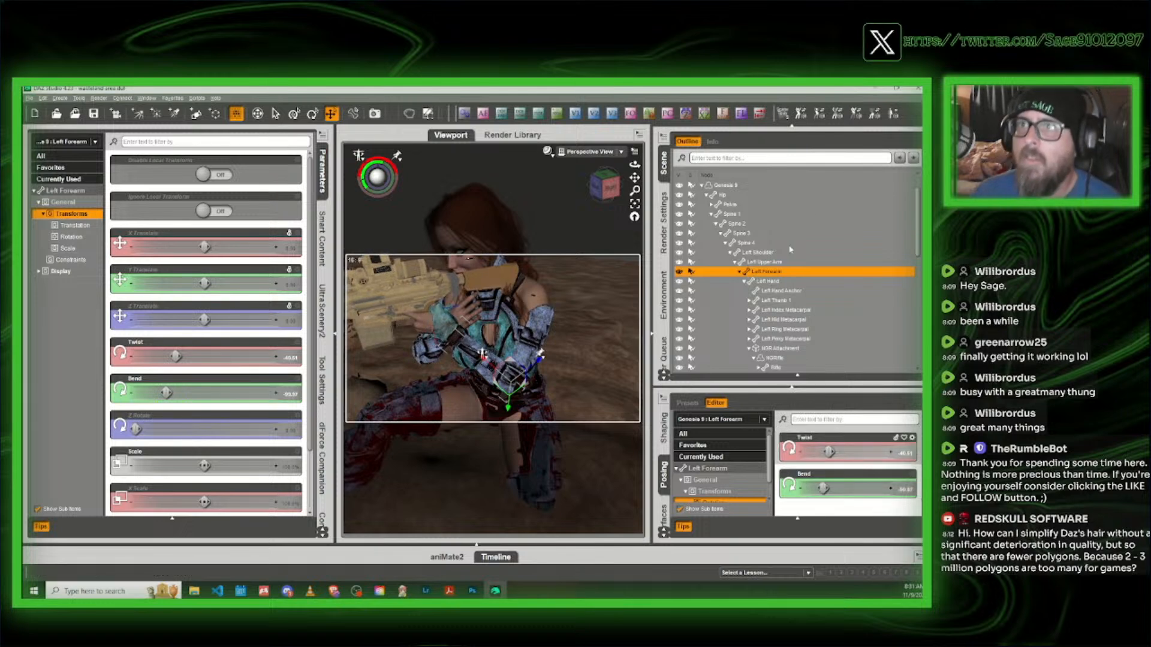
left_click(611, 196)
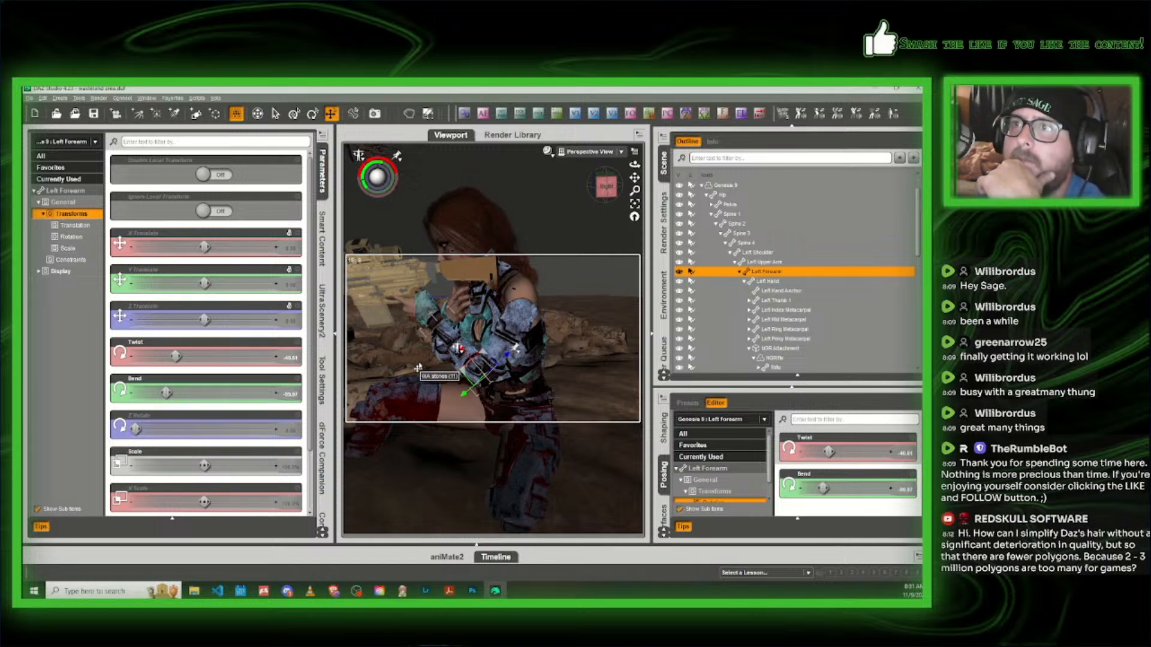
Step: Set the Bend of the figure's left upper arm to about -7.5 to lower the arm and rifle
left_click_drag(604, 195, 642, 206)
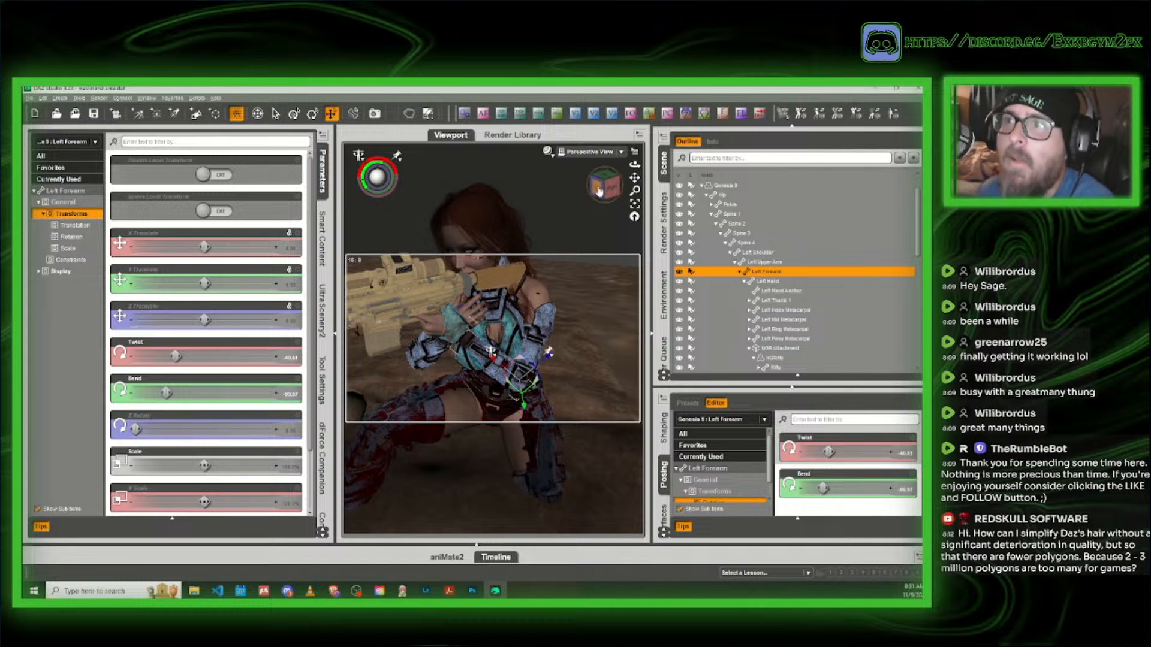
left_click_drag(598, 190, 618, 196)
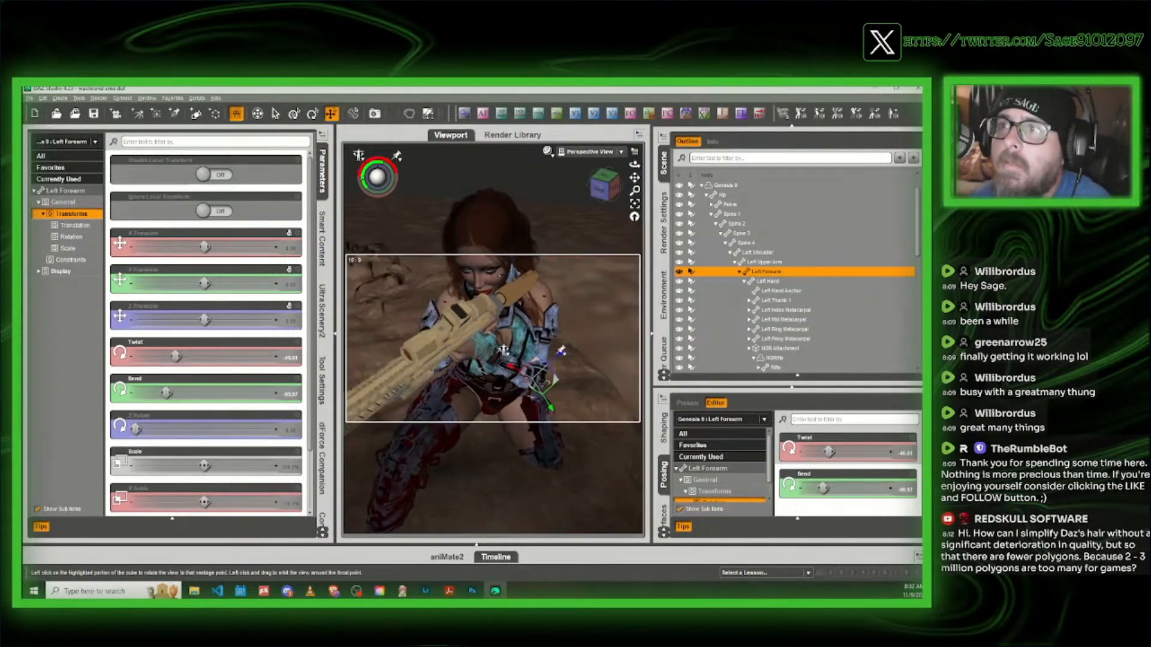
left_click(691, 261)
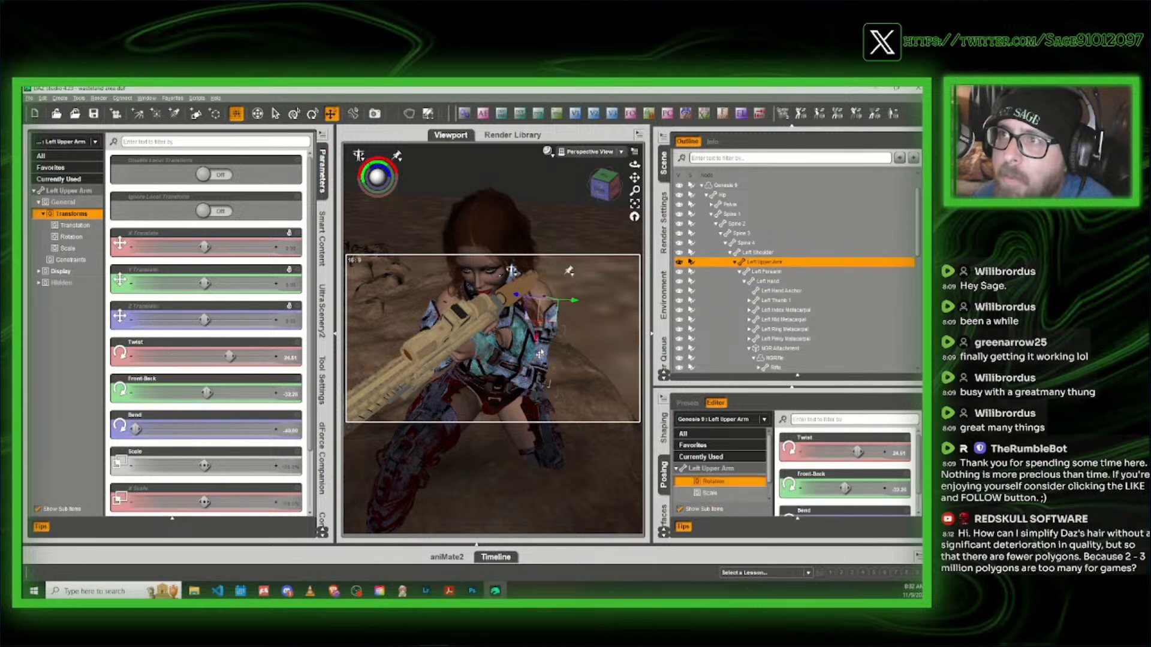
left_click_drag(136, 428, 171, 429)
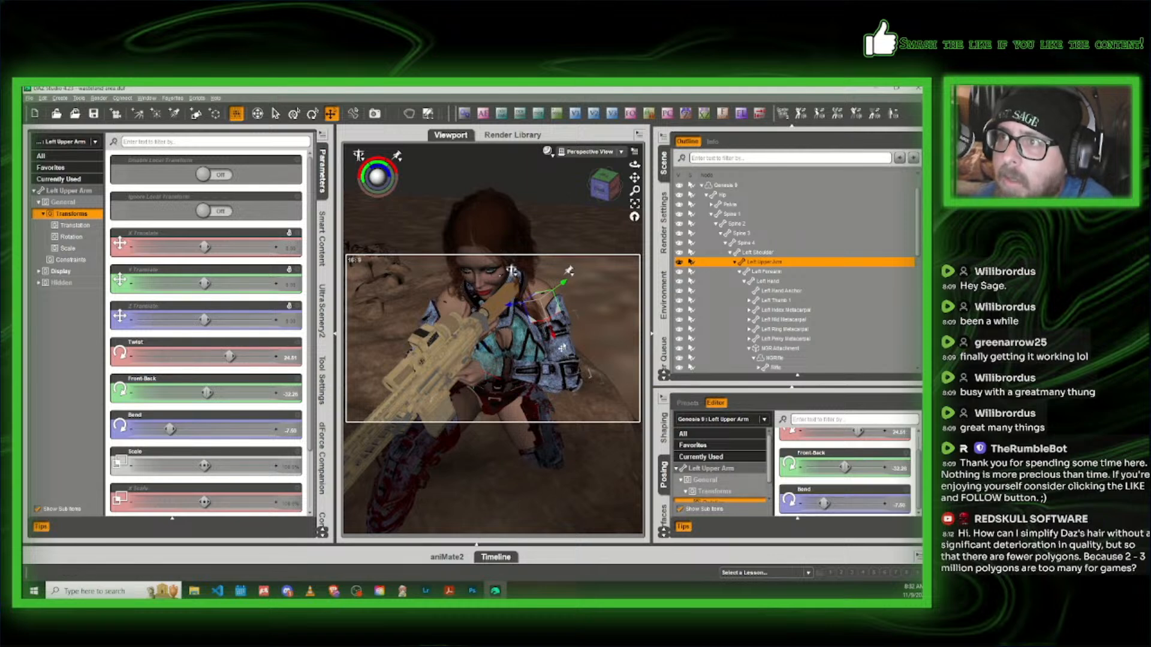
Step: Reduce the Twist of the left upper arm and set its Front-Back to about -23 to reposition the rifle
scroll(845, 473, "up", 1)
left_click_drag(857, 452, 848, 452)
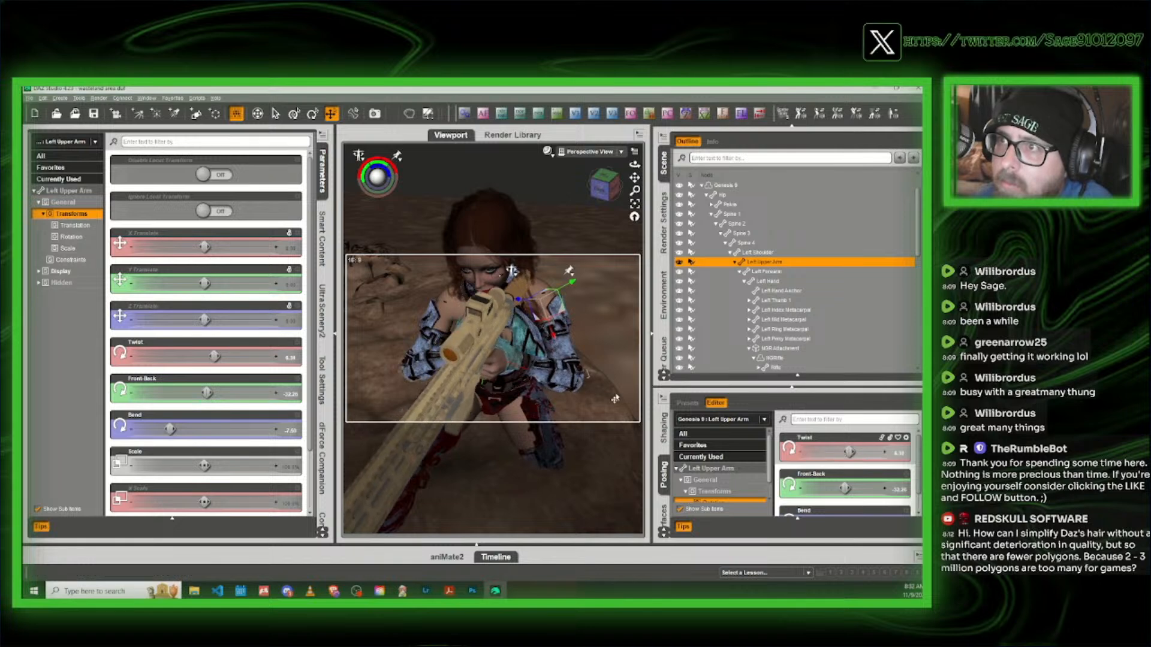
left_click_drag(845, 487, 850, 487)
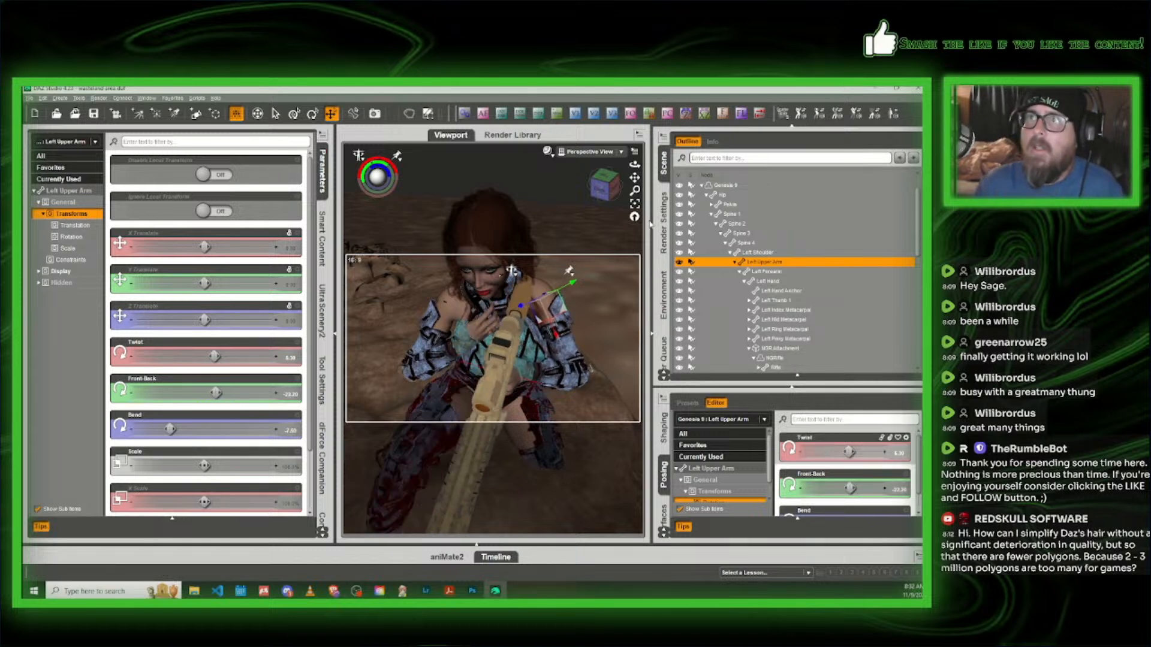
Step: Try tilting the NGRifle with its X Rotate from the figure's side, undoing each attempt
left_click(604, 186)
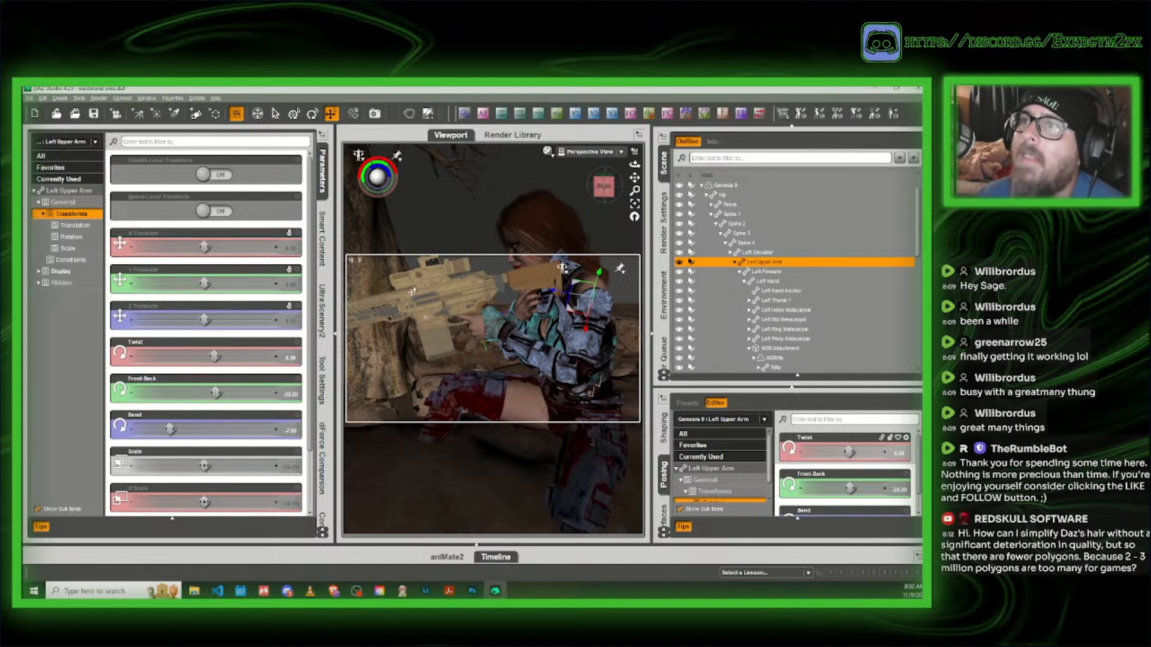
left_click(770, 358)
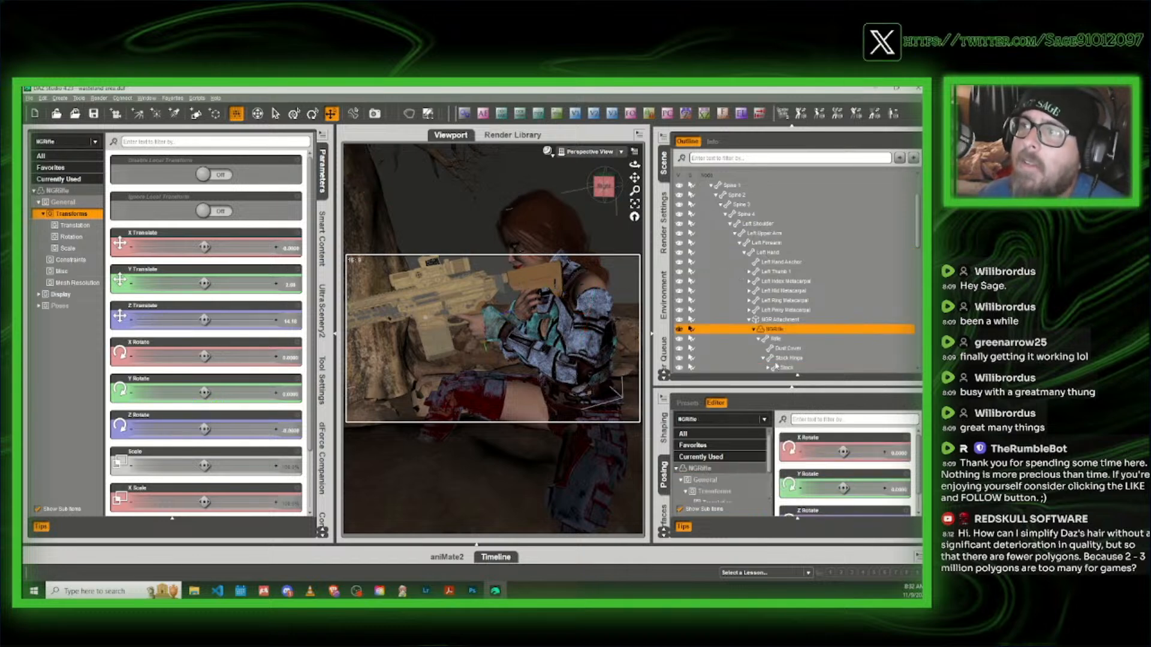
left_click_drag(844, 452, 848, 452)
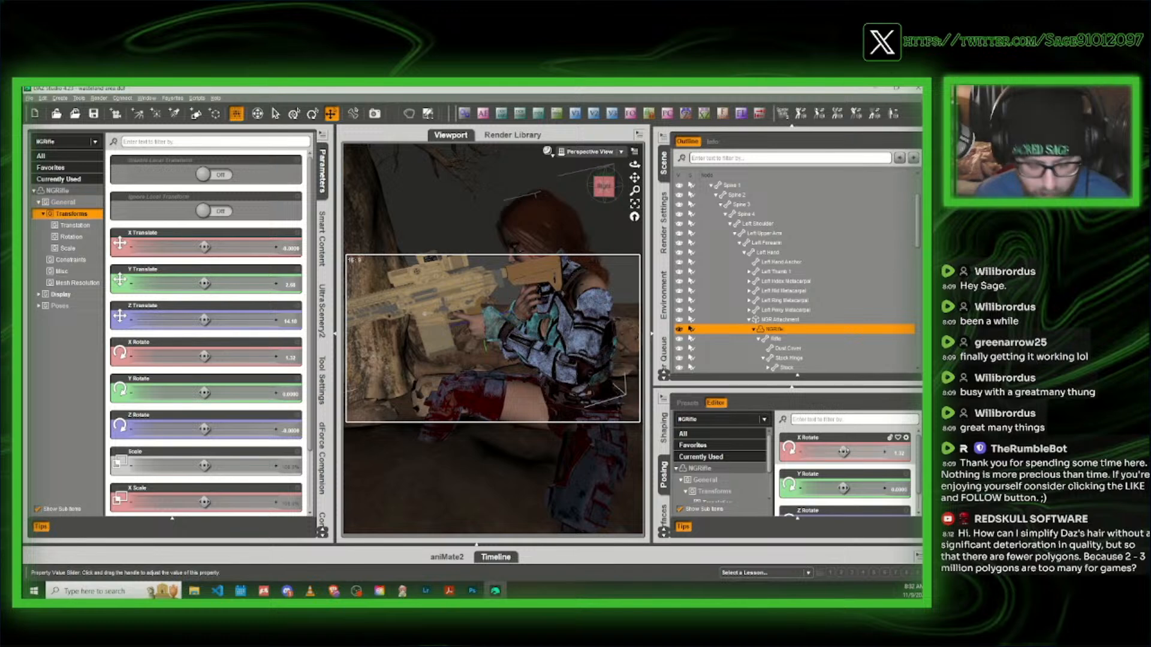
key("ctrl+z")
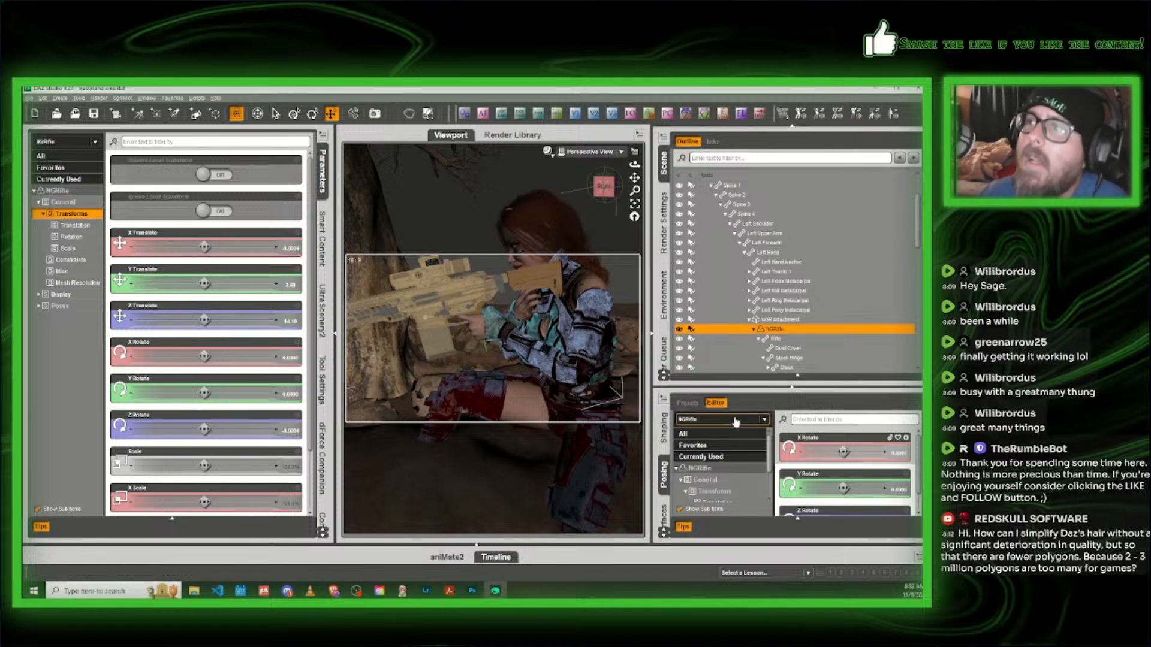
left_click(776, 339)
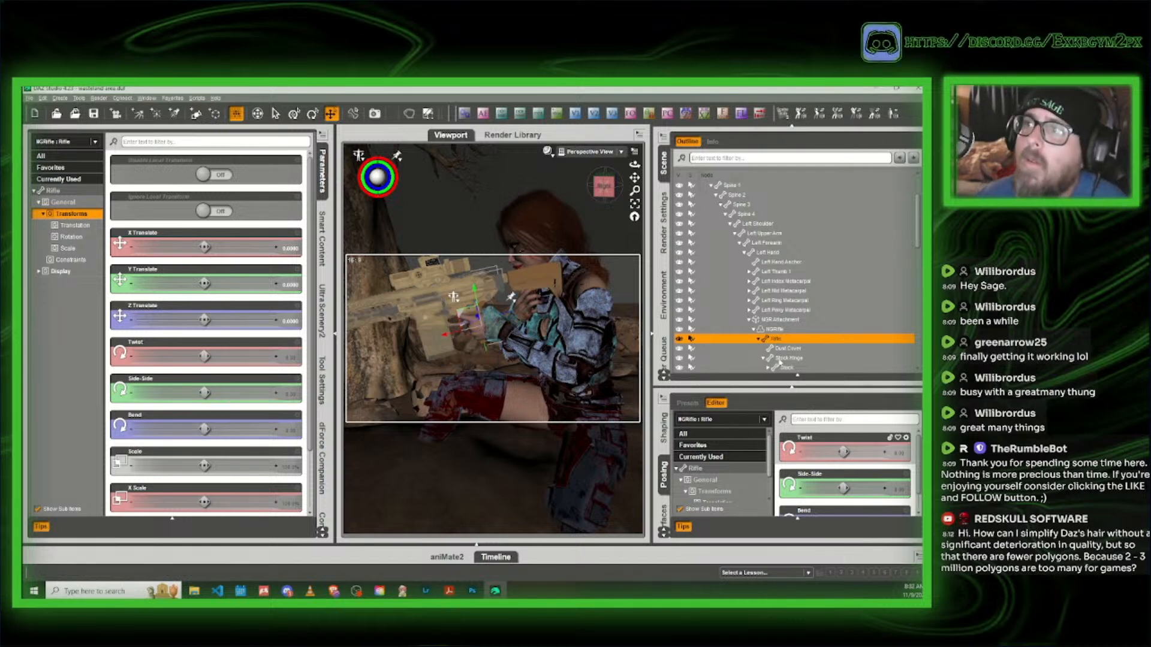
left_click(777, 329)
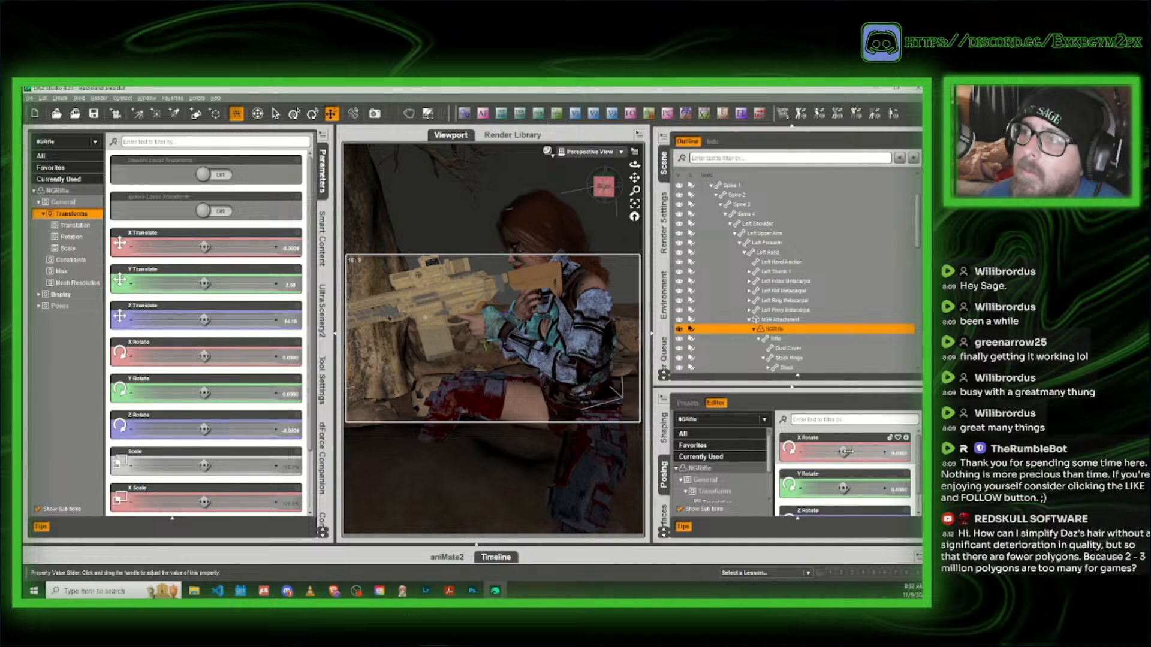
left_click_drag(843, 451, 830, 452)
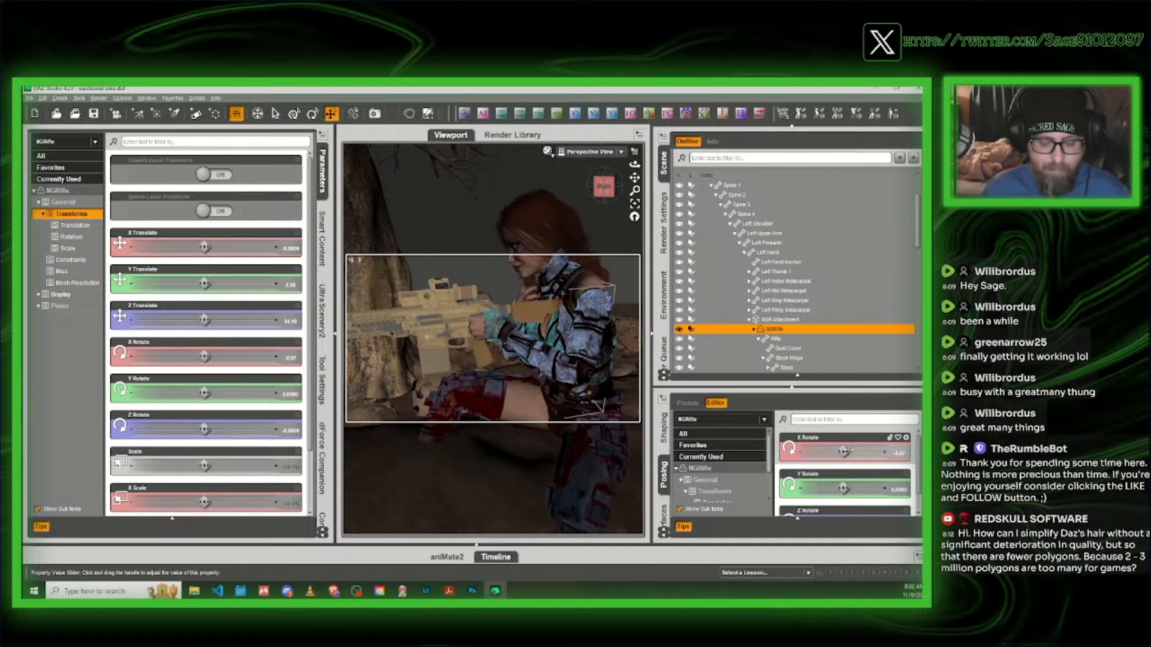
key("ctrl+z")
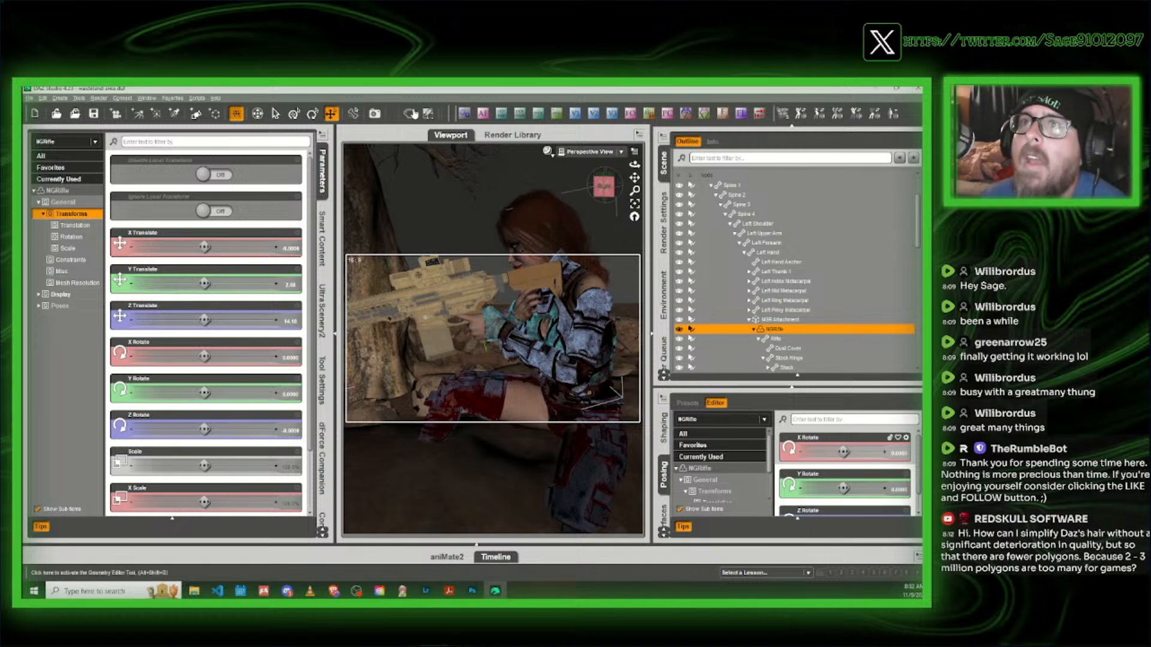
Step: Tilt the NGRifle about its X axis to about -4 with the Rotate tool
scroll(497, 297, "down", 5)
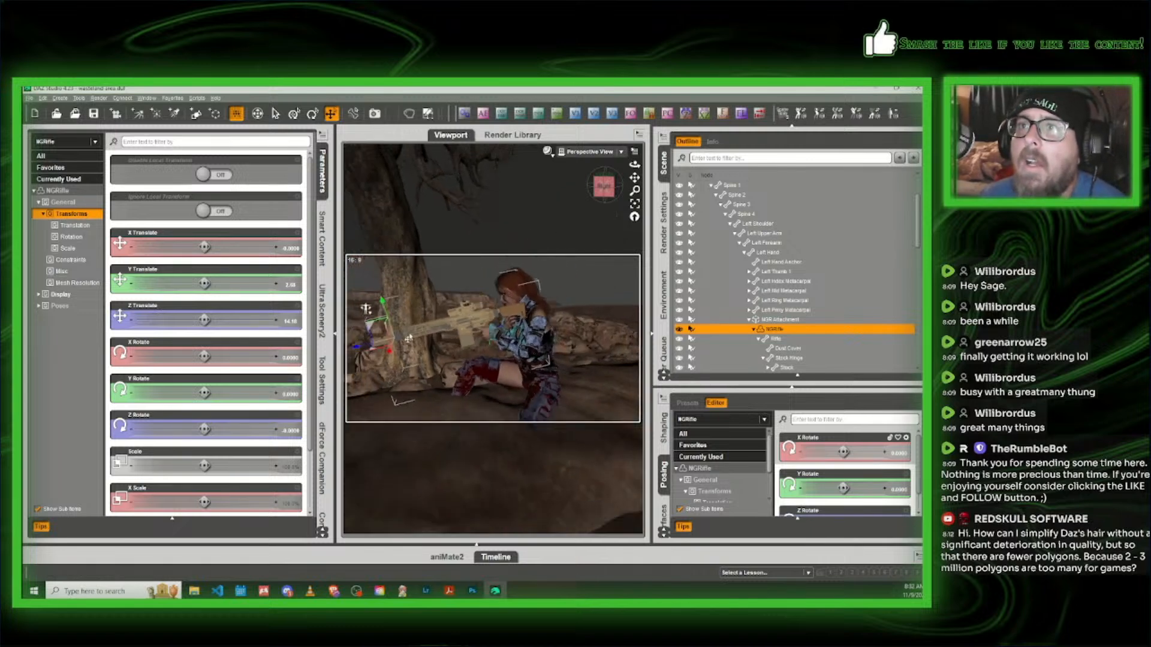
left_click(607, 195)
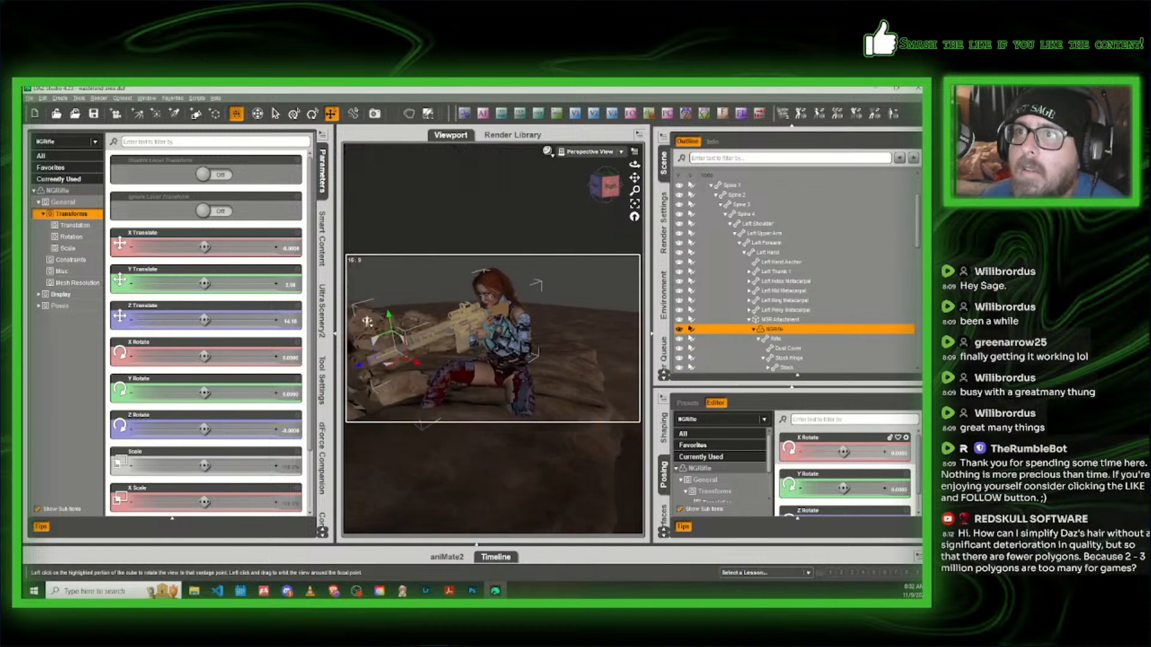
left_click(312, 113)
left_click_drag(389, 339, 391, 340)
scroll(507, 321, "up", 3)
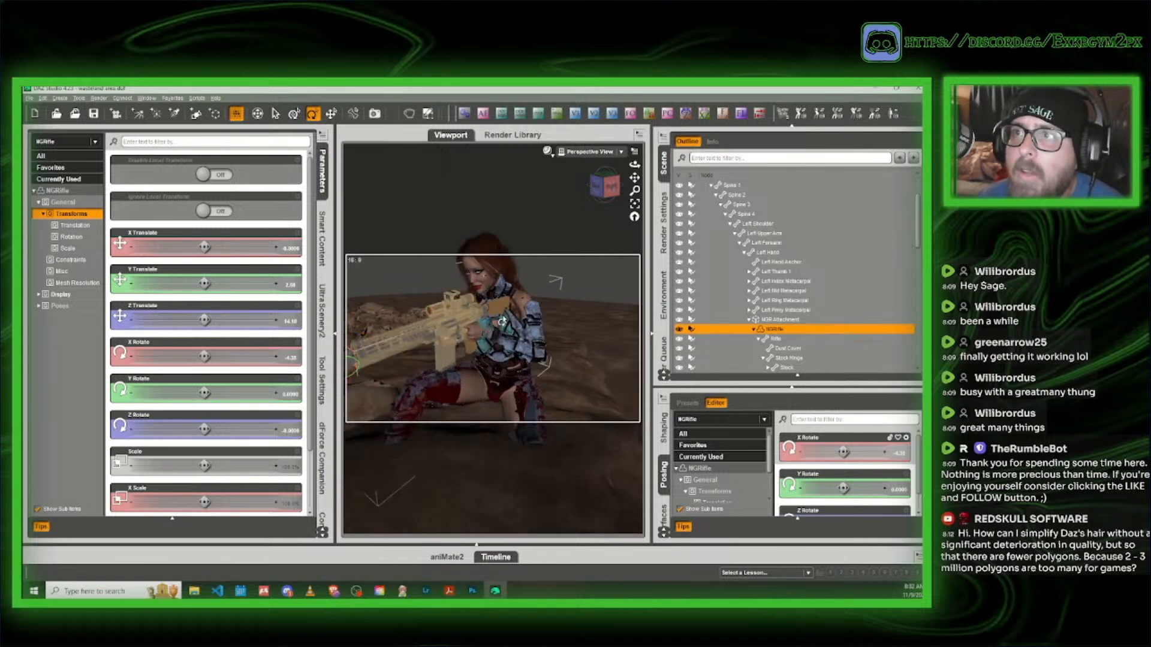
Step: Move the NGRifle slightly upward with the Universal tool to bring the stock closer to the figure's face
left_click(331, 114)
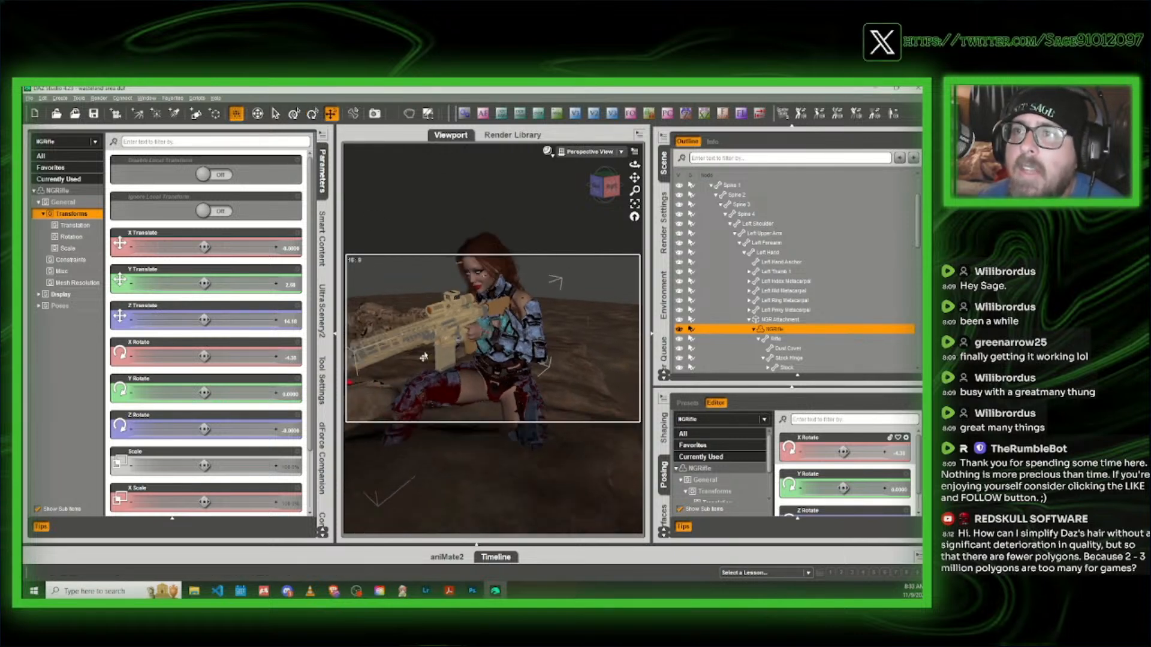
scroll(364, 327, "down", 3)
left_click_drag(365, 327, 363, 319)
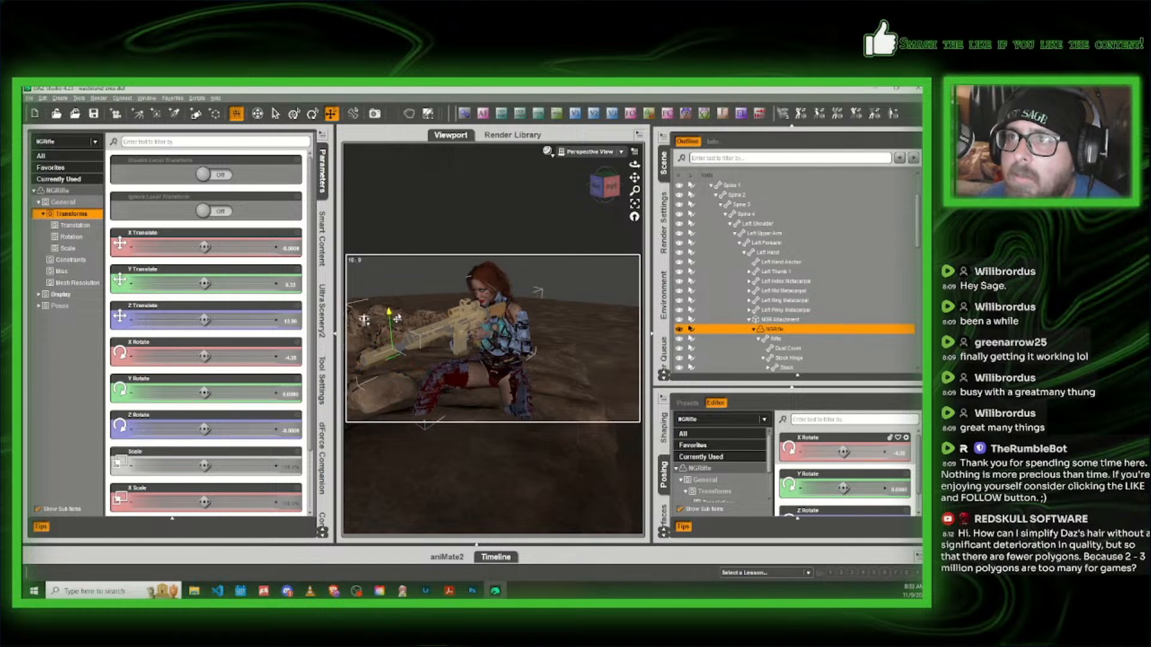
scroll(459, 249, "up", 5)
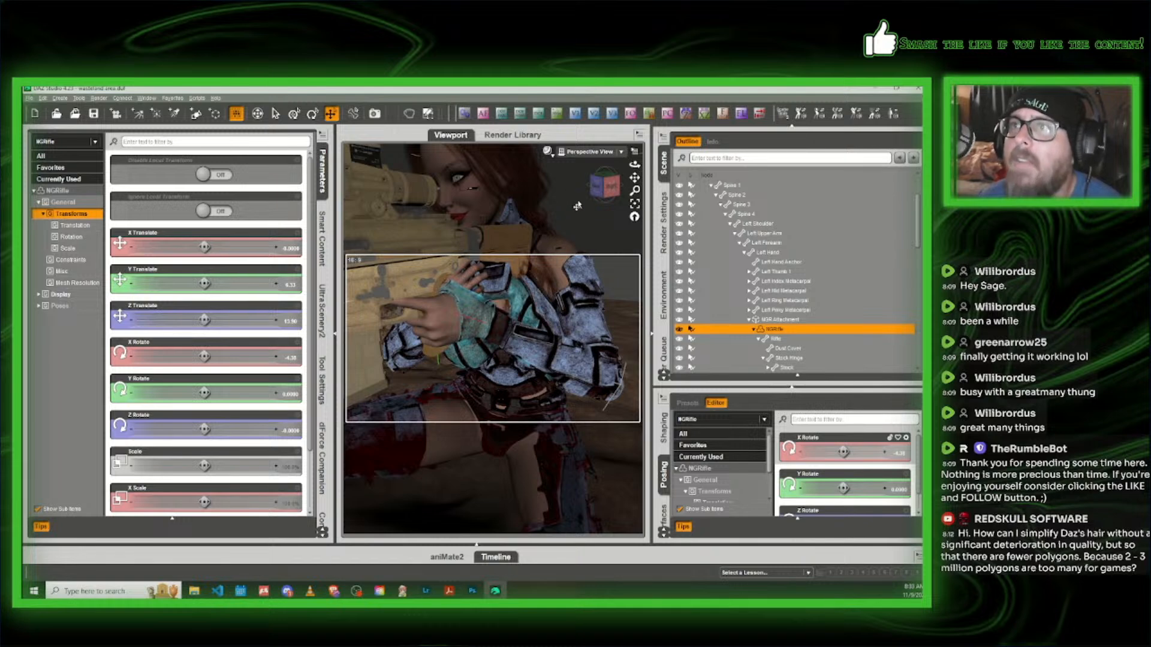
Step: Set the Side-Side of the figure's Neck 2 to about -10 to tilt the head towards the rifle
left_click_drag(599, 186, 638, 176)
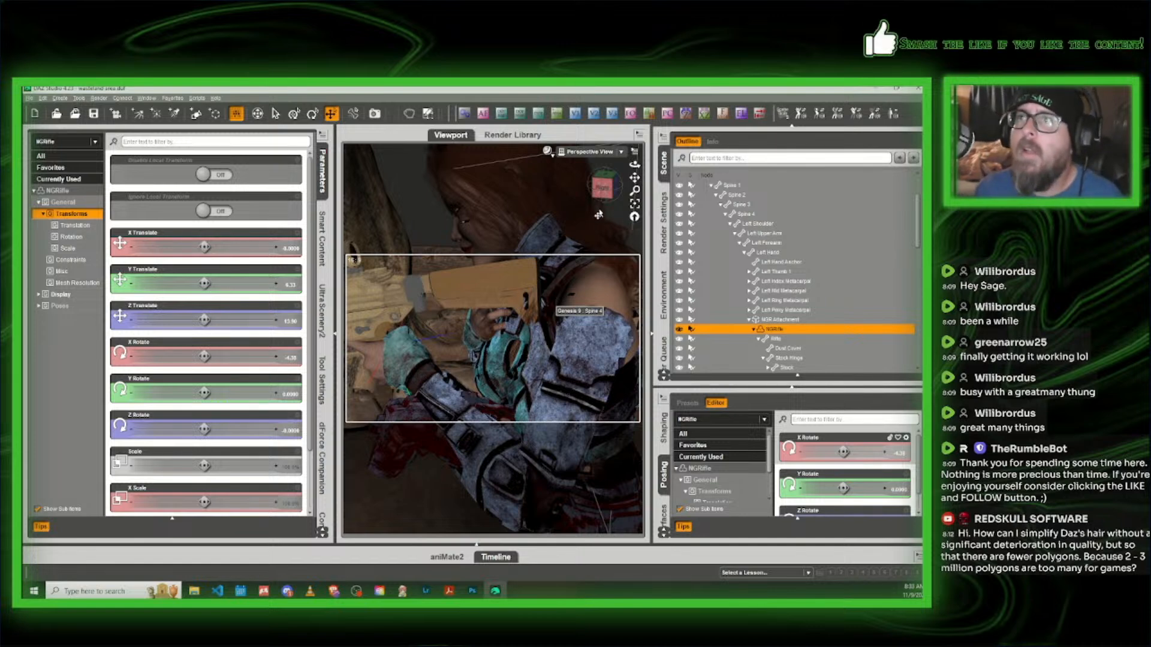
left_click_drag(601, 192, 635, 178)
left_click(478, 259)
scroll(818, 512, "down", 1)
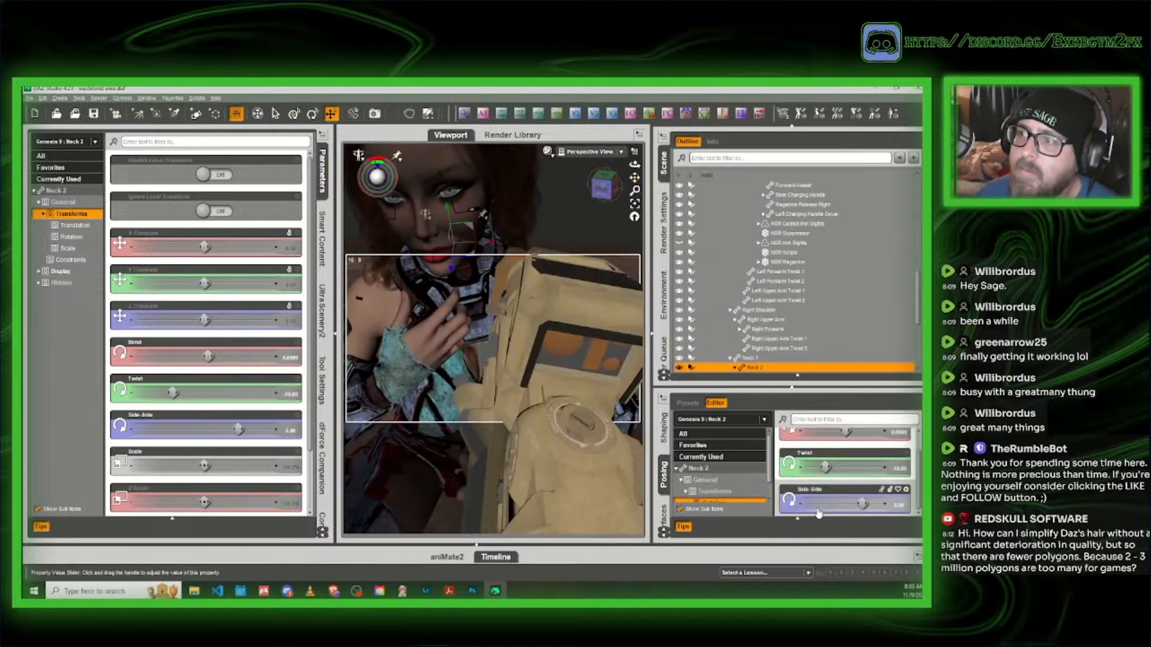
left_click_drag(862, 503, 805, 503)
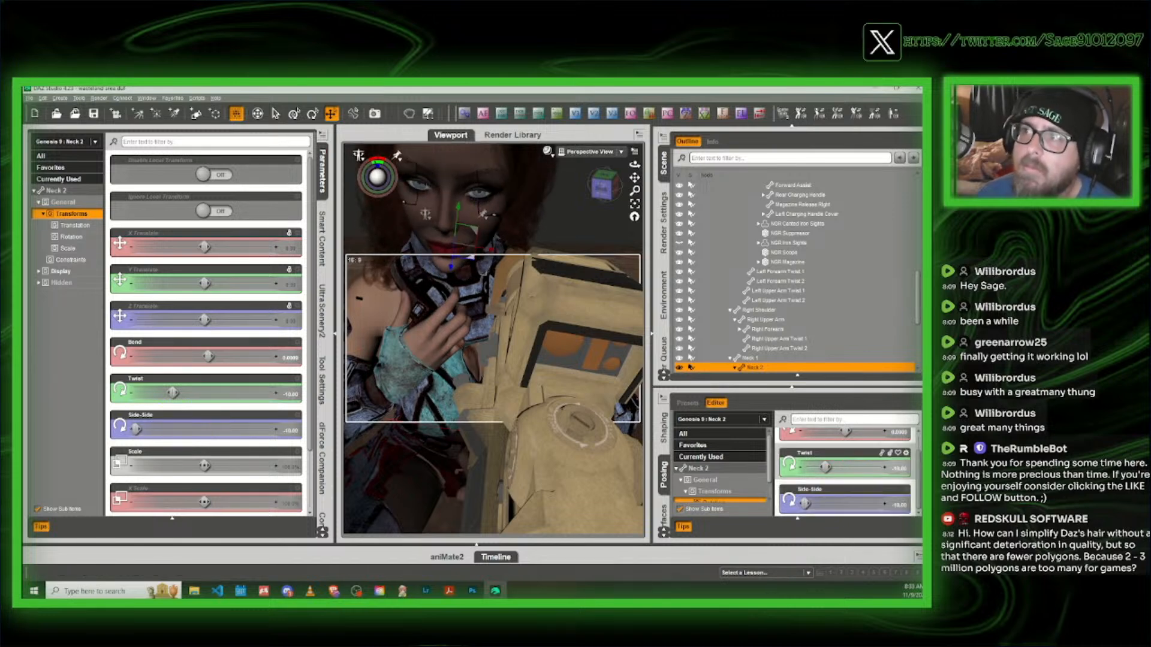
Step: Lower the Side-Side of Neck 1 to lean the neck further towards the rifle stock
left_click(756, 357)
left_click_drag(830, 504, 818, 504)
scroll(833, 461, "up", 1)
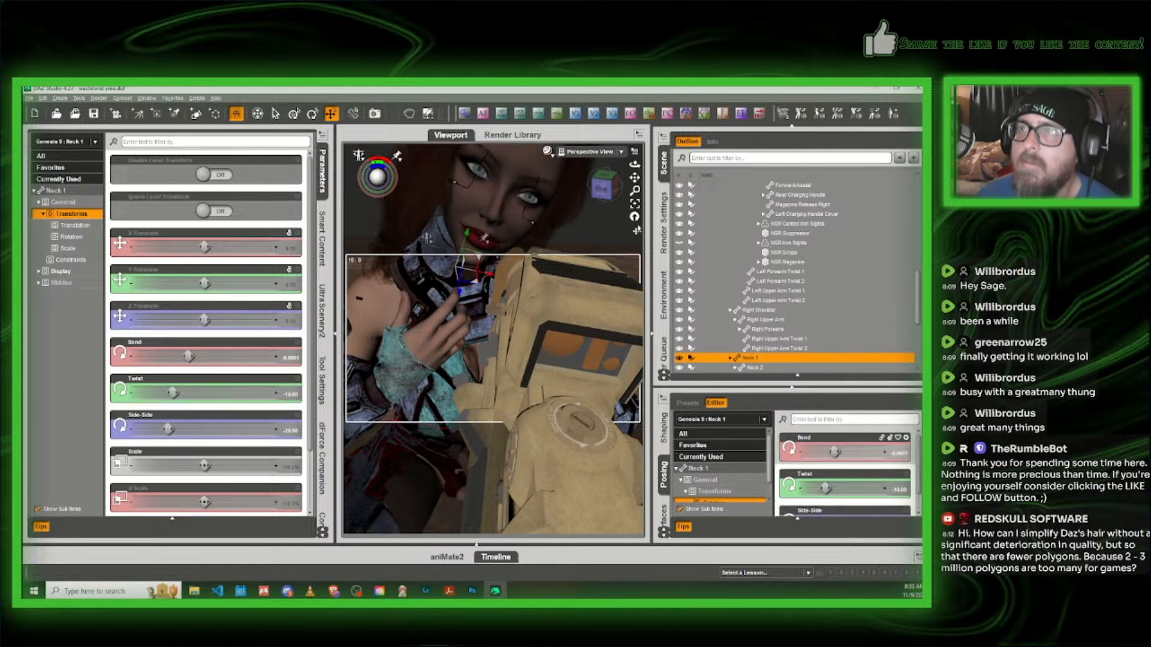
Step: Increase the Bend of the head and of Neck 1 to bring the face down towards the rifle stock
mouse_move(608, 187)
left_mouse_down()
mouse_move(593, 187)
mouse_move(610, 186)
left_mouse_up()
scroll(543, 235, "down", 1)
scroll(543, 235, "down", 1)
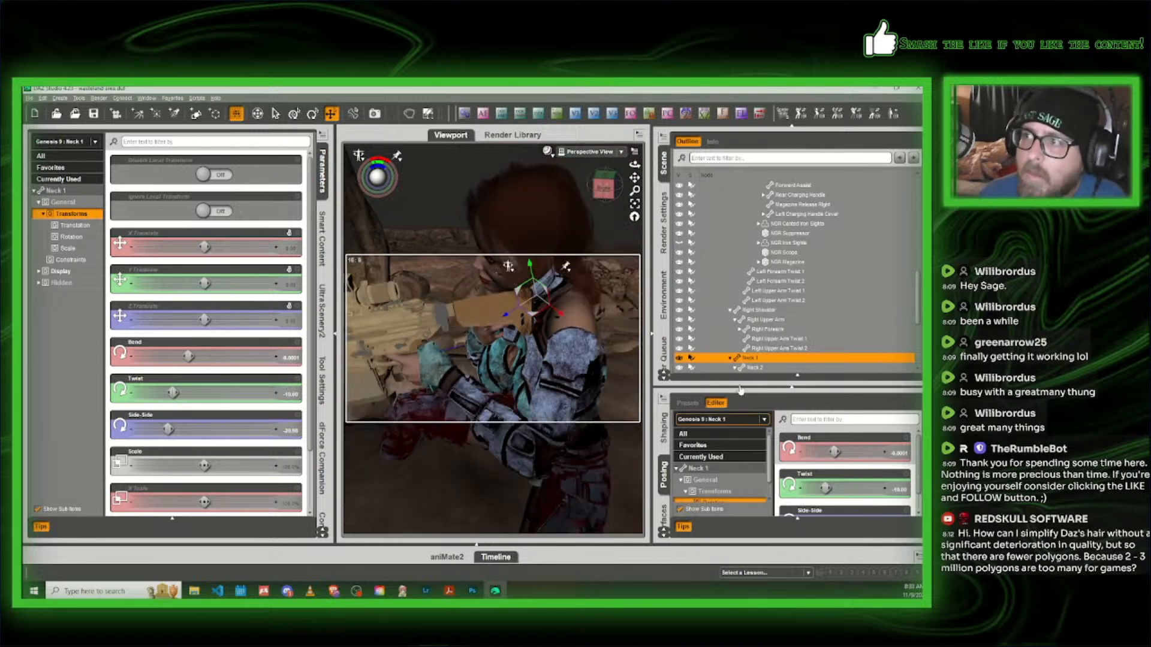
scroll(779, 335, "down", 2)
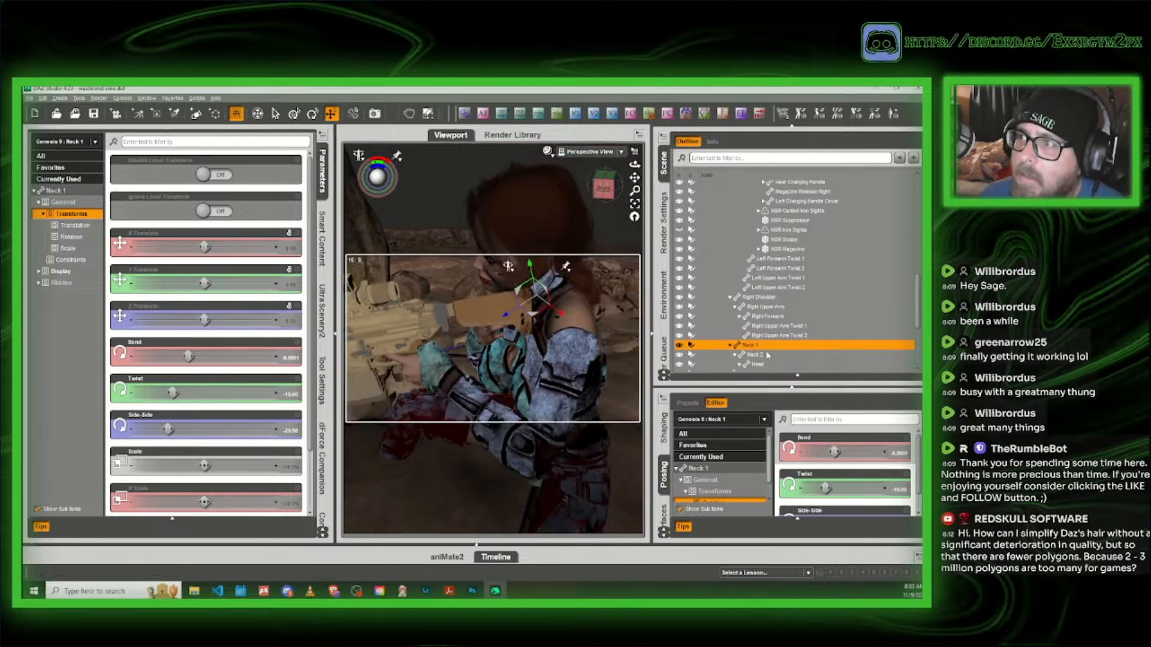
left_click(760, 350)
left_click_drag(851, 451, 858, 452)
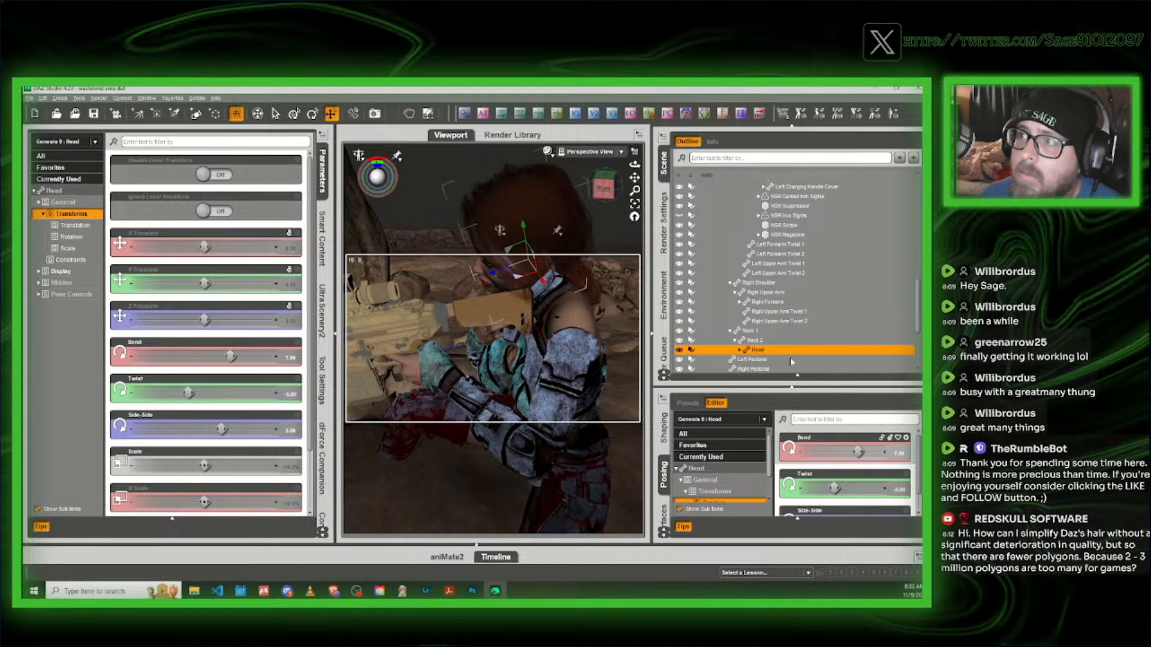
left_click(751, 331)
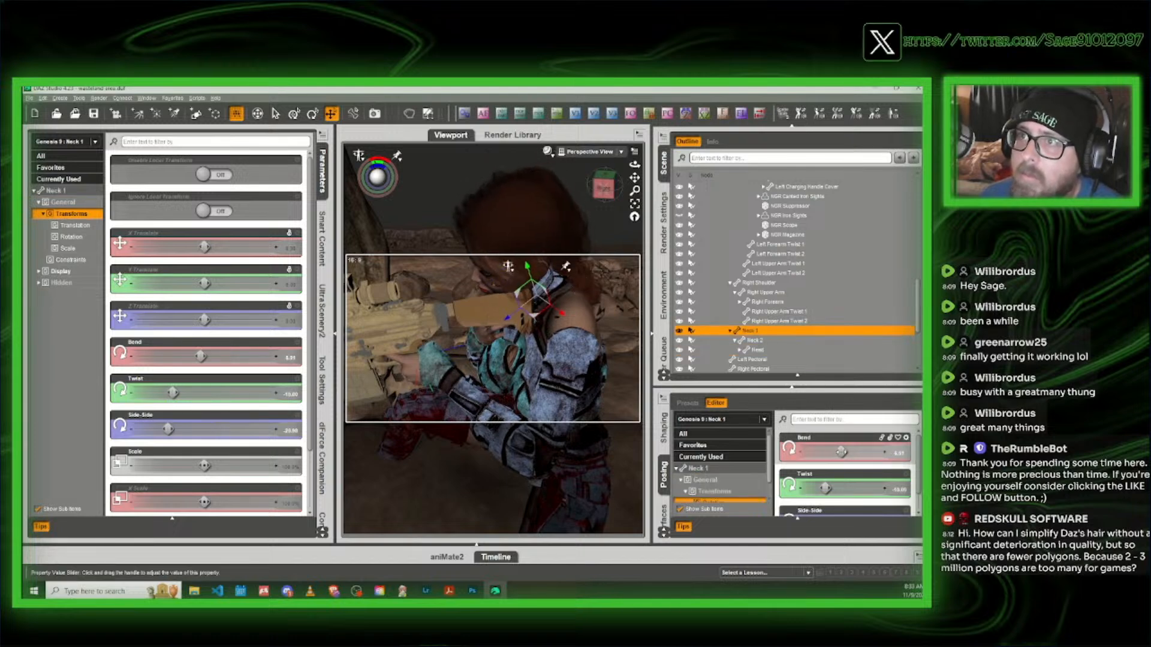
Step: Examine the aiming pose from the front and the opposite side, checking the head, right hand and rifle magazine
left_click_drag(592, 194, 630, 194)
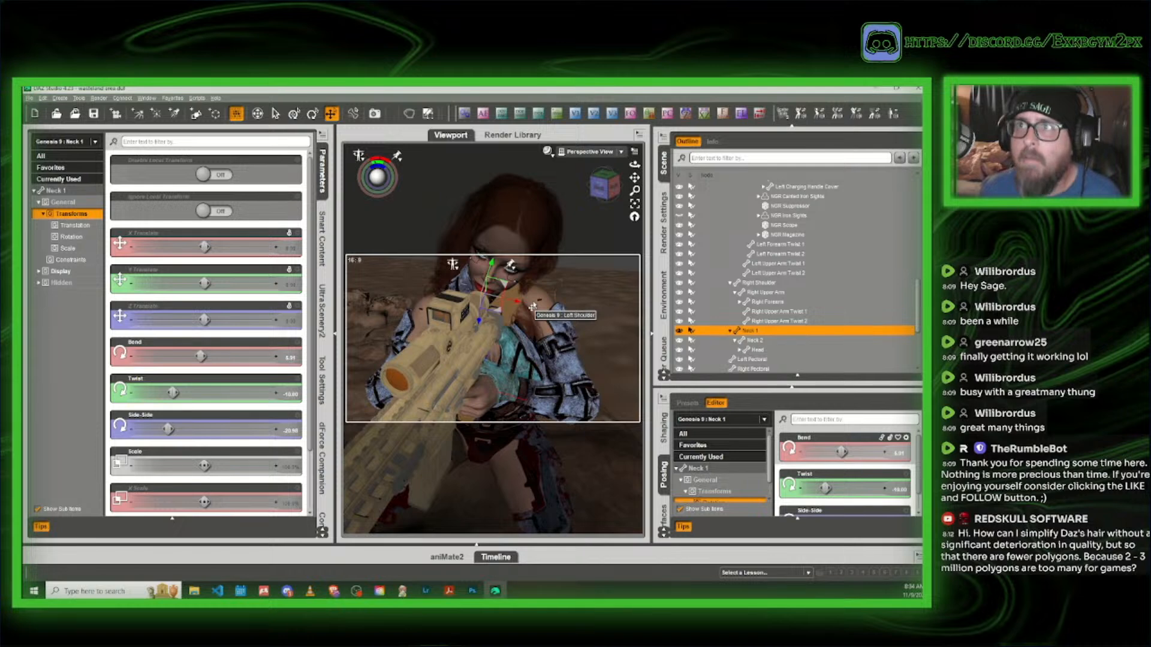
mouse_move(603, 184)
left_mouse_down()
mouse_move(637, 184)
mouse_move(614, 191)
left_mouse_up()
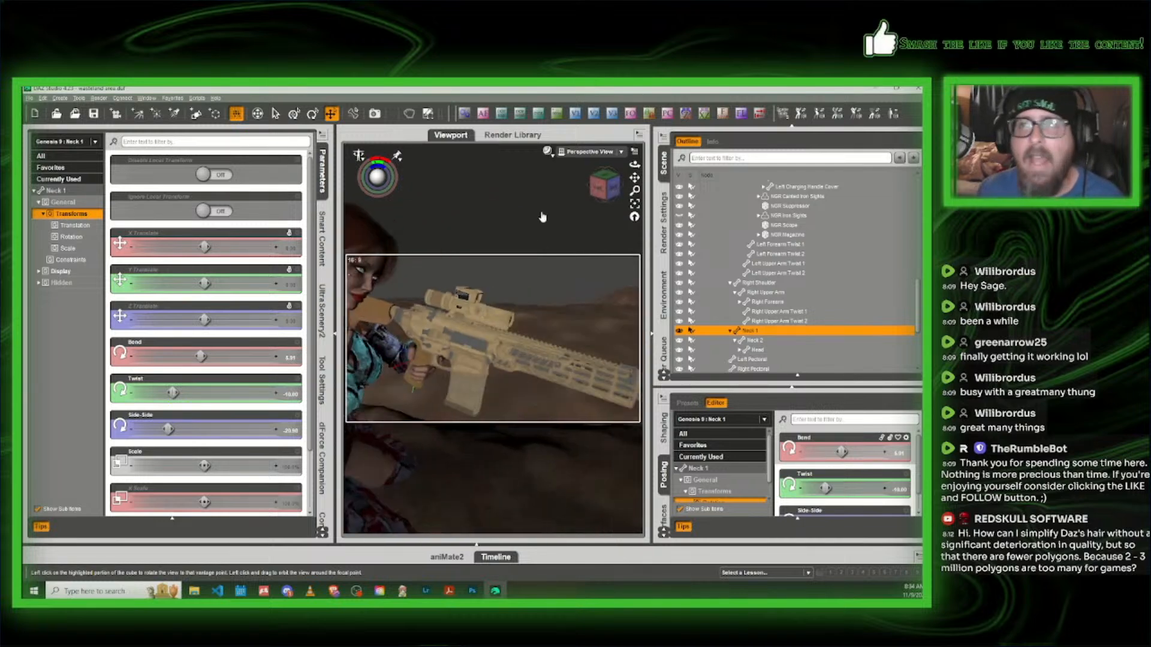
mouse_move(634, 177)
left_mouse_down()
mouse_move(718, 177)
mouse_move(634, 178)
mouse_move(592, 154)
mouse_move(653, 180)
left_mouse_up()
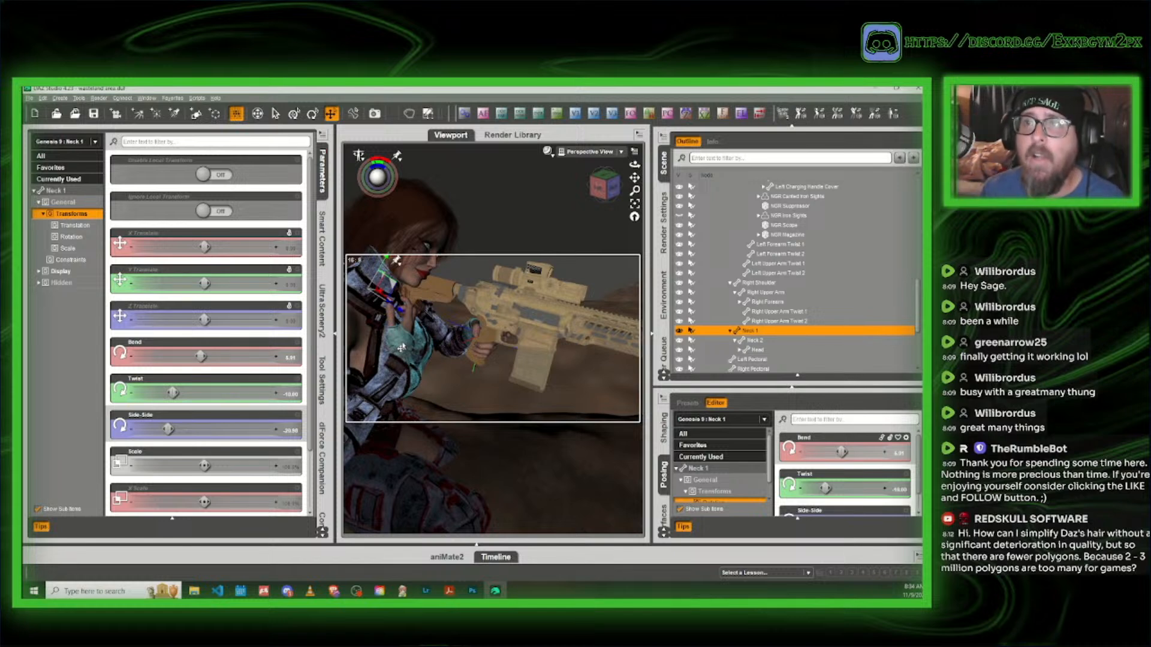
left_click(405, 339)
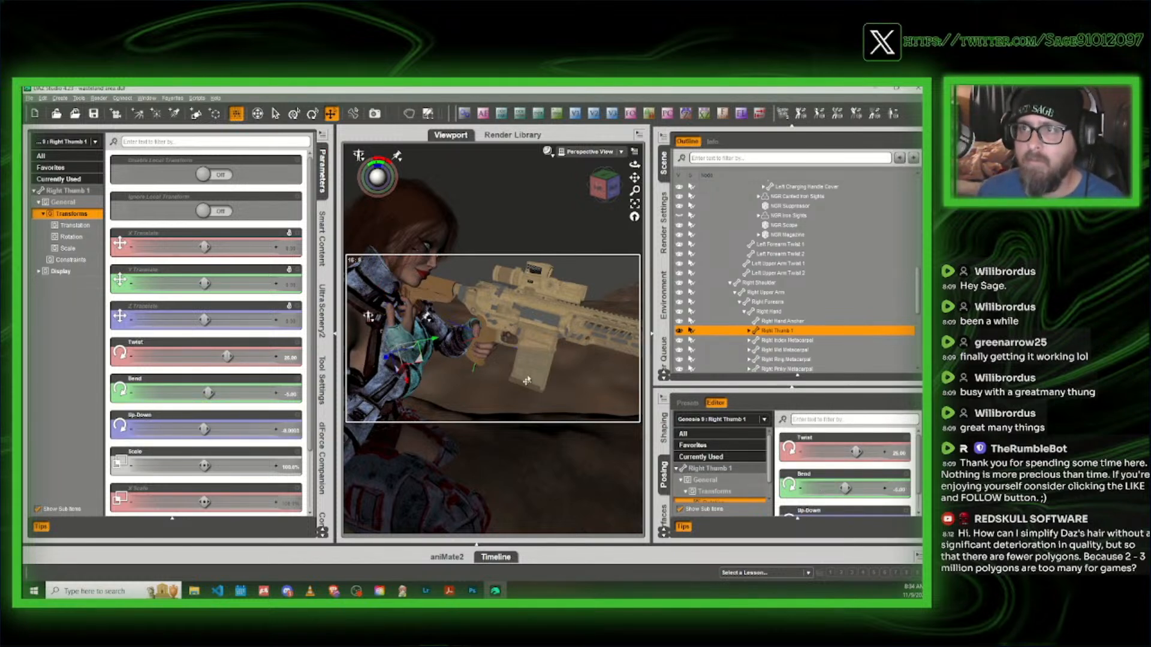
left_click(541, 368)
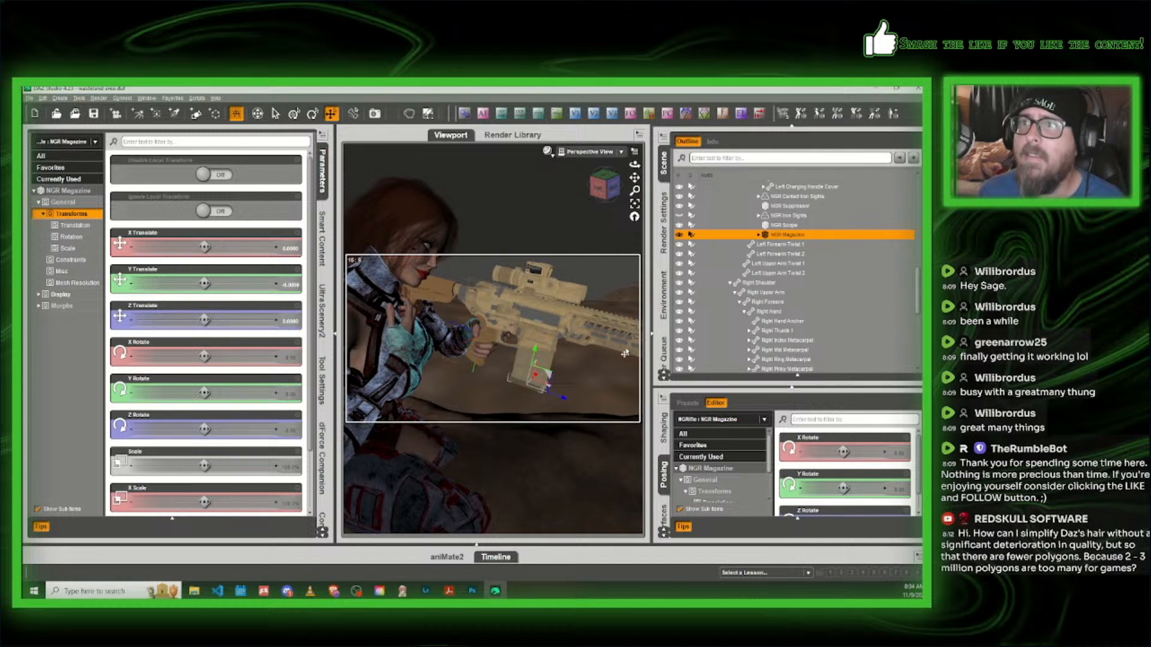
left_click_drag(634, 178, 679, 188)
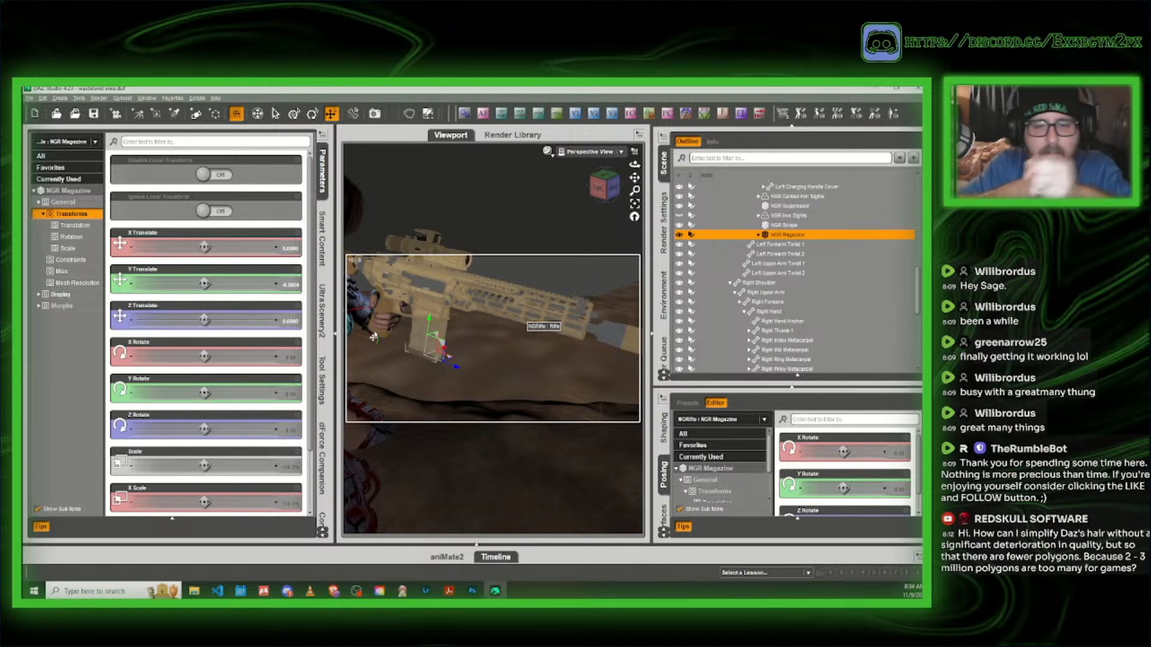
left_click_drag(602, 196, 502, 212)
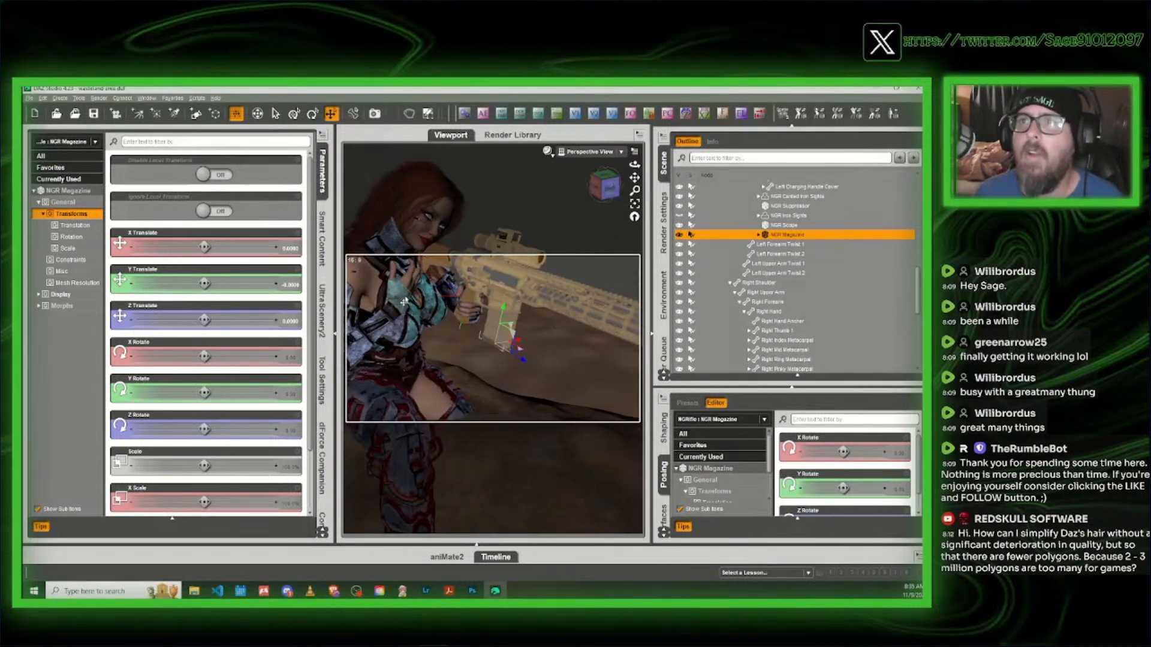
Step: Set the right shoulder's Twist to about -24 and the right forearm's Bend to about 36 to bring the arm beneath the rifle
left_click(379, 293)
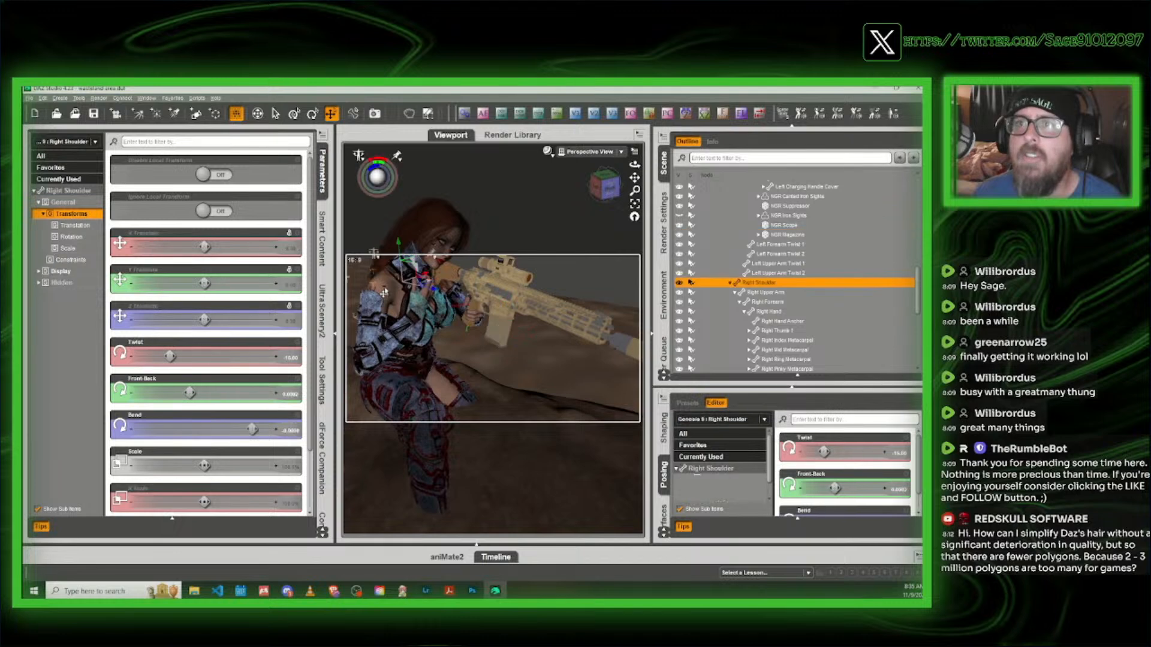
mouse_move(170, 357)
left_mouse_down()
mouse_move(180, 356)
mouse_move(149, 357)
left_mouse_up()
left_click(393, 360)
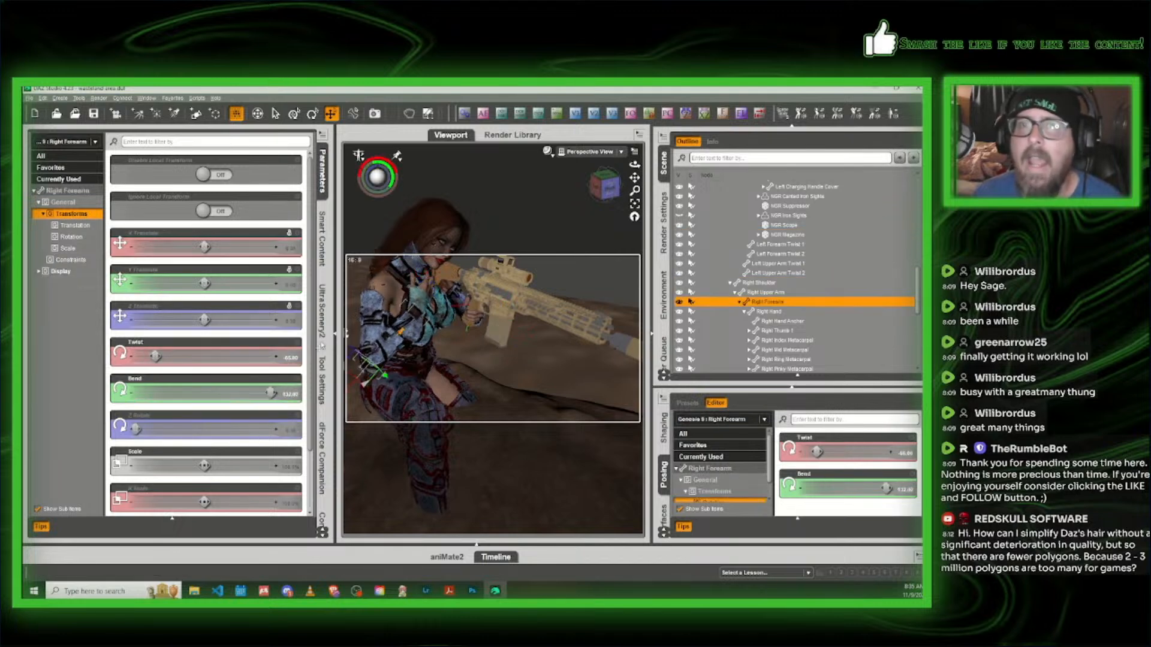
left_click_drag(267, 392, 213, 393)
left_click(367, 339)
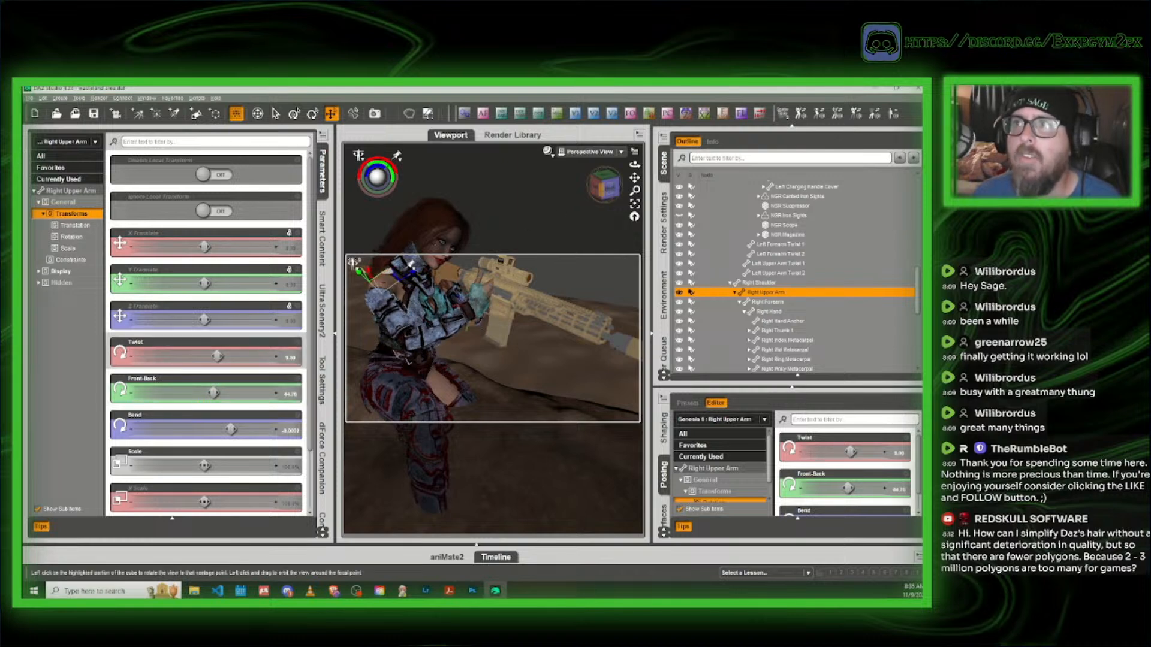
left_click(604, 189)
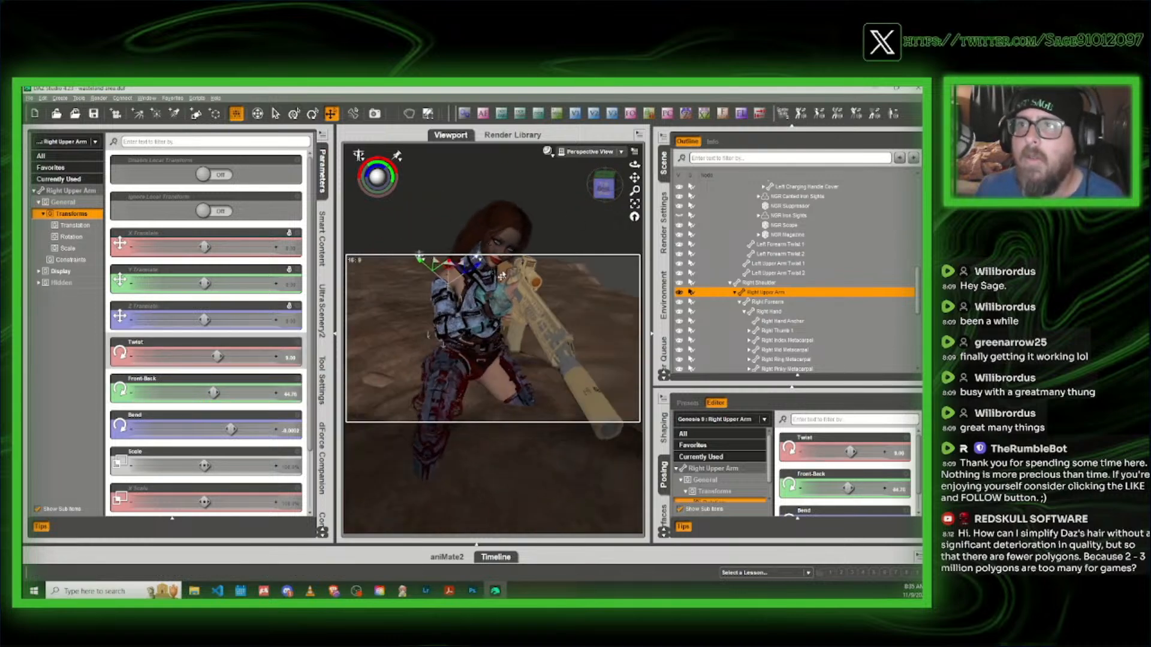
scroll(501, 276, "up", 3)
left_click(464, 312)
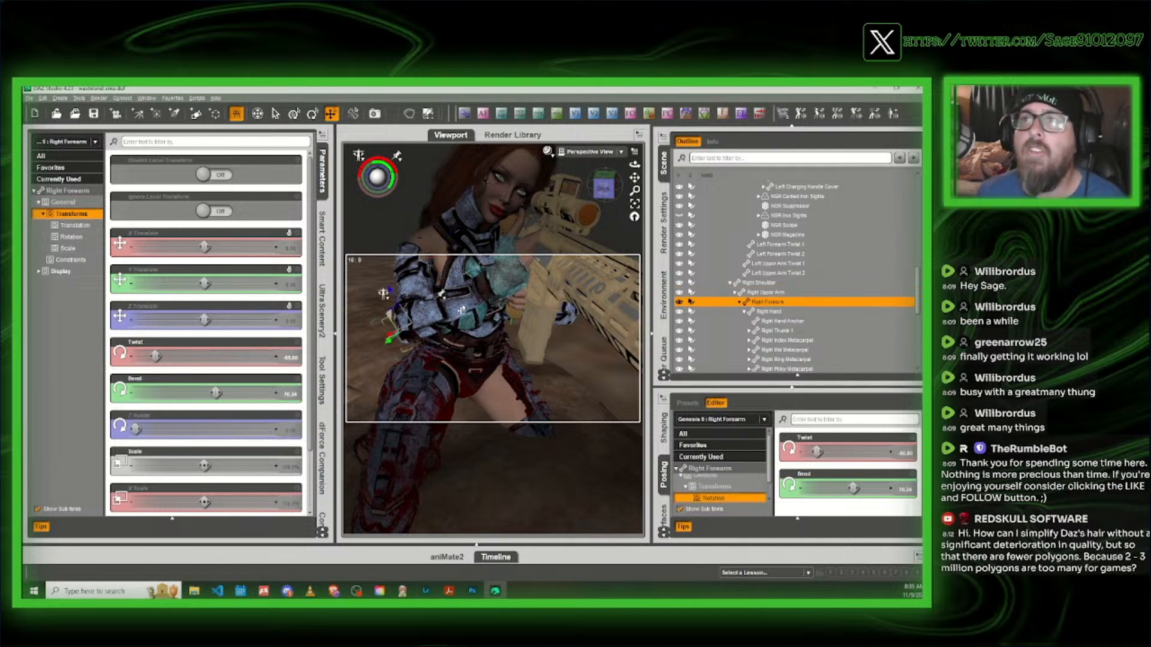
left_click_drag(220, 393, 185, 395)
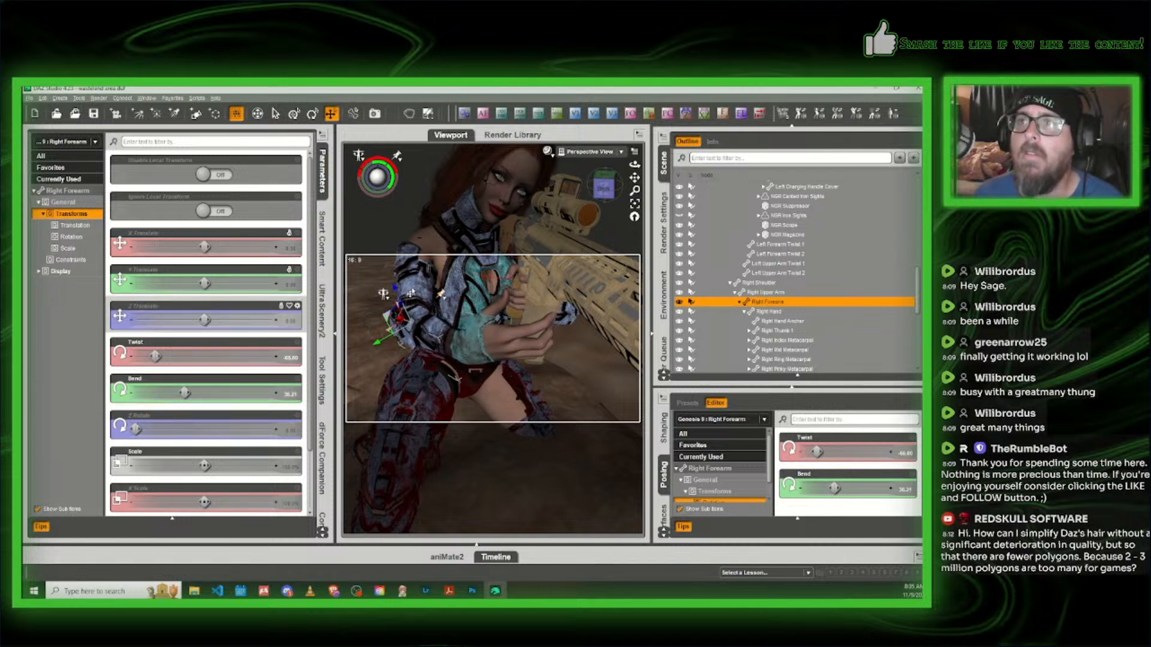
Step: Set the right shoulder's Front-Back to about 13 to swing the arm towards the front of the rifle
left_click(422, 247)
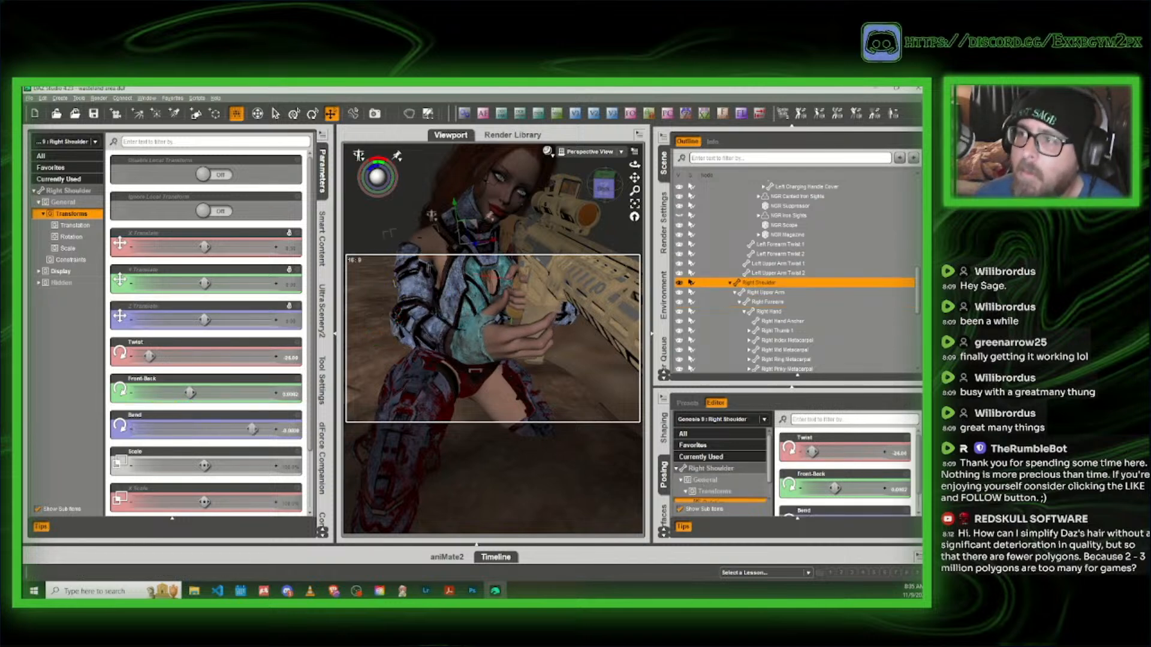
left_click_drag(834, 488, 837, 488)
left_click_drag(191, 393, 236, 393)
left_click_drag(854, 483, 852, 483)
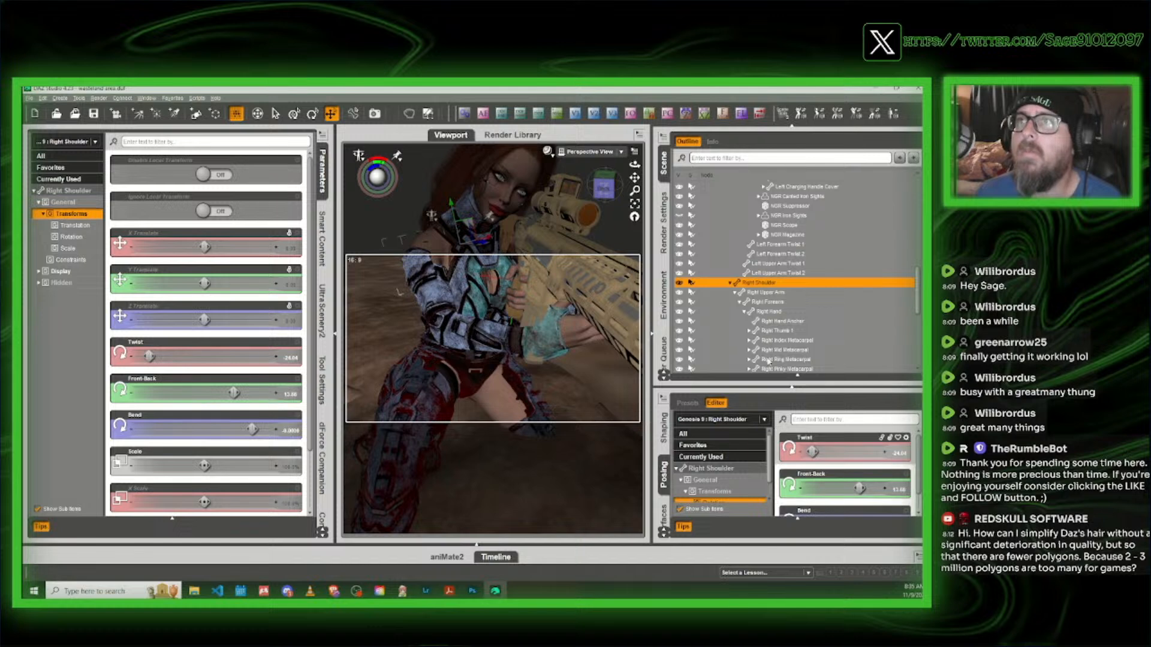
Step: Lower the right hand's Bend and set the right forearm's Twist to about -81 to turn the palm upwards
left_click_drag(604, 189, 620, 189)
left_click(542, 324)
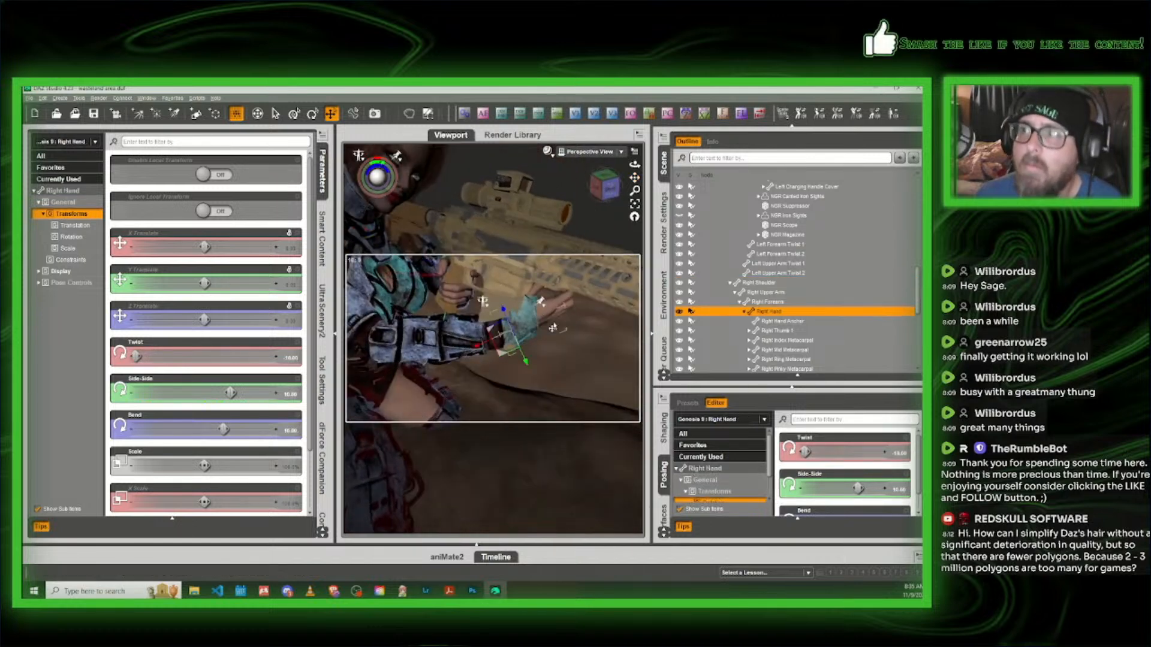
scroll(846, 488, "down", 2)
left_click_drag(853, 504, 820, 504)
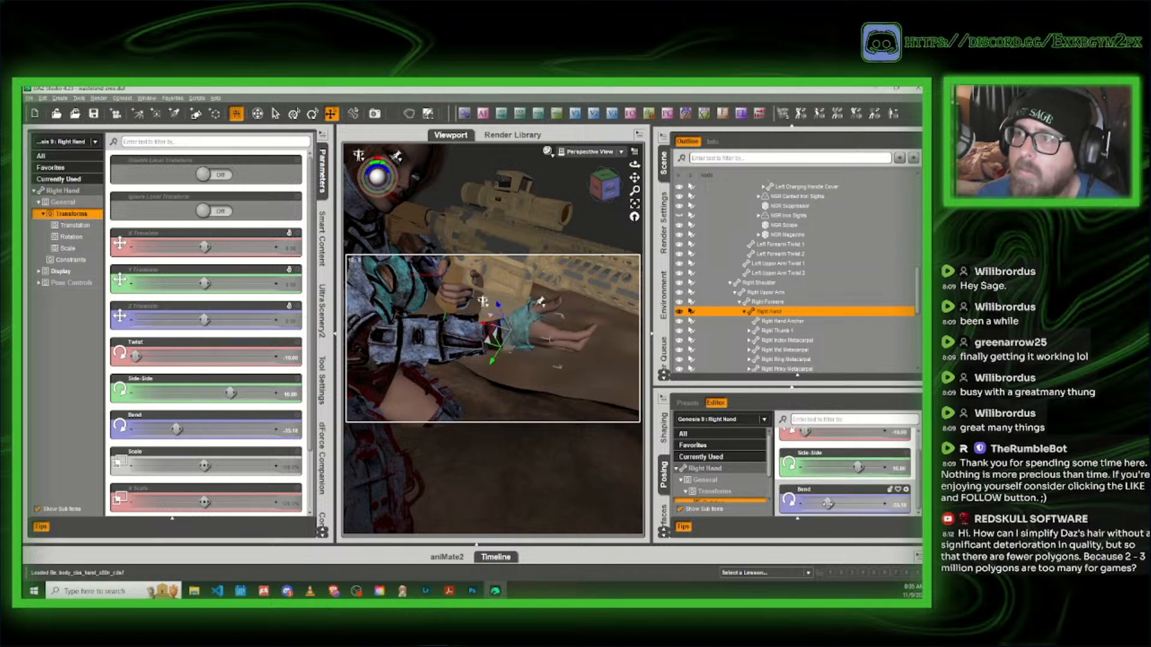
scroll(842, 451, "up", 1)
mouse_move(805, 451)
left_mouse_down()
mouse_move(830, 451)
mouse_move(807, 451)
left_mouse_up()
left_click(450, 341)
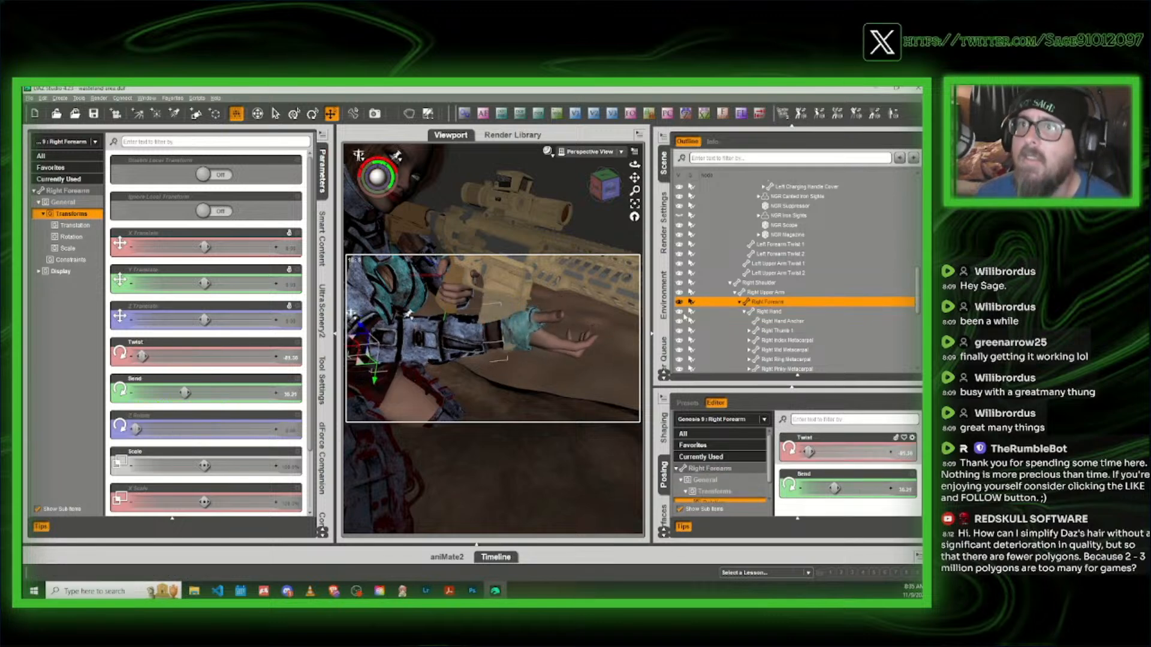
Step: Move the right hand directly in the viewport, up and sideways to the underside of the rifle's handguard
left_click(525, 348)
left_click_drag(634, 178, 531, 200)
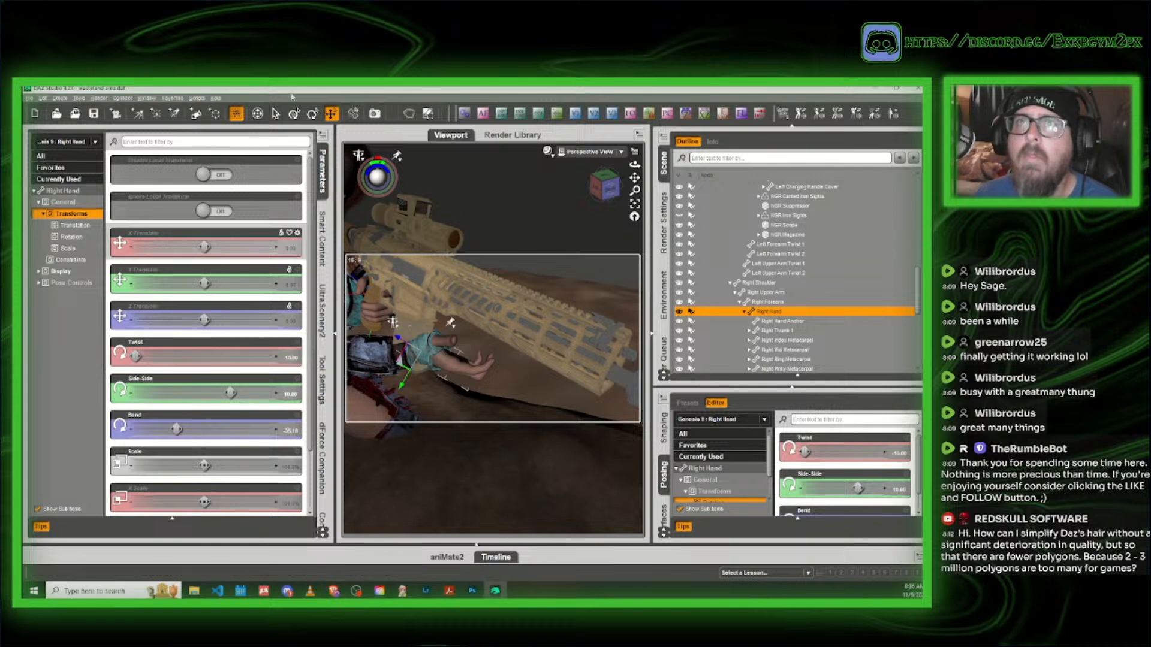
left_click(293, 113)
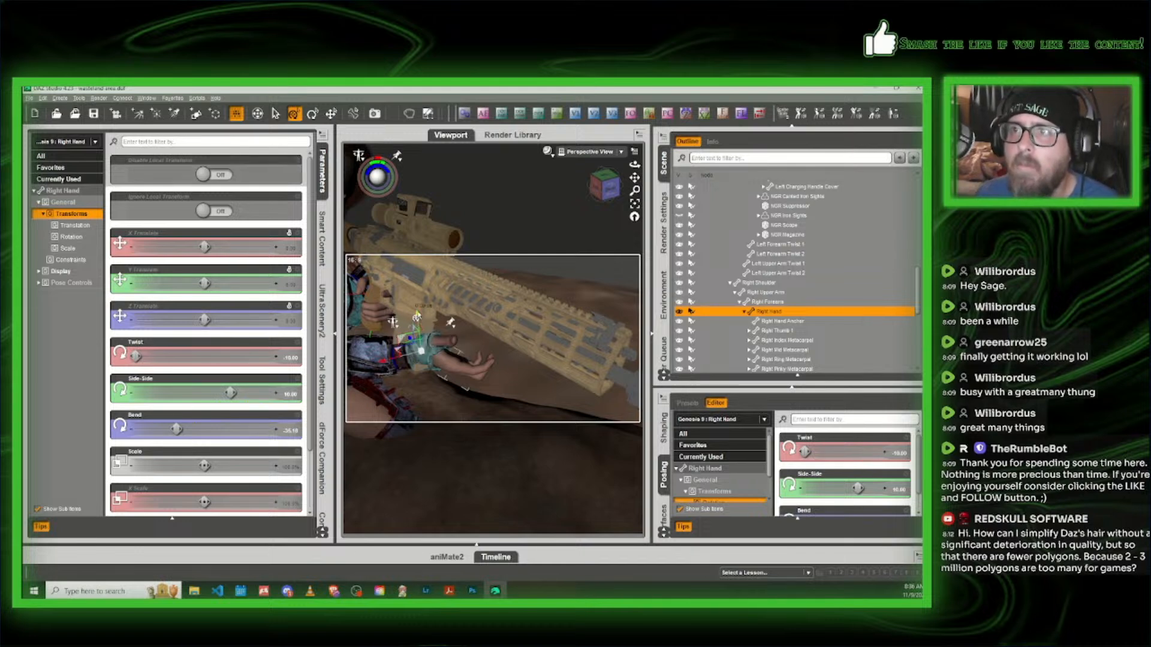
left_click_drag(419, 311, 425, 294)
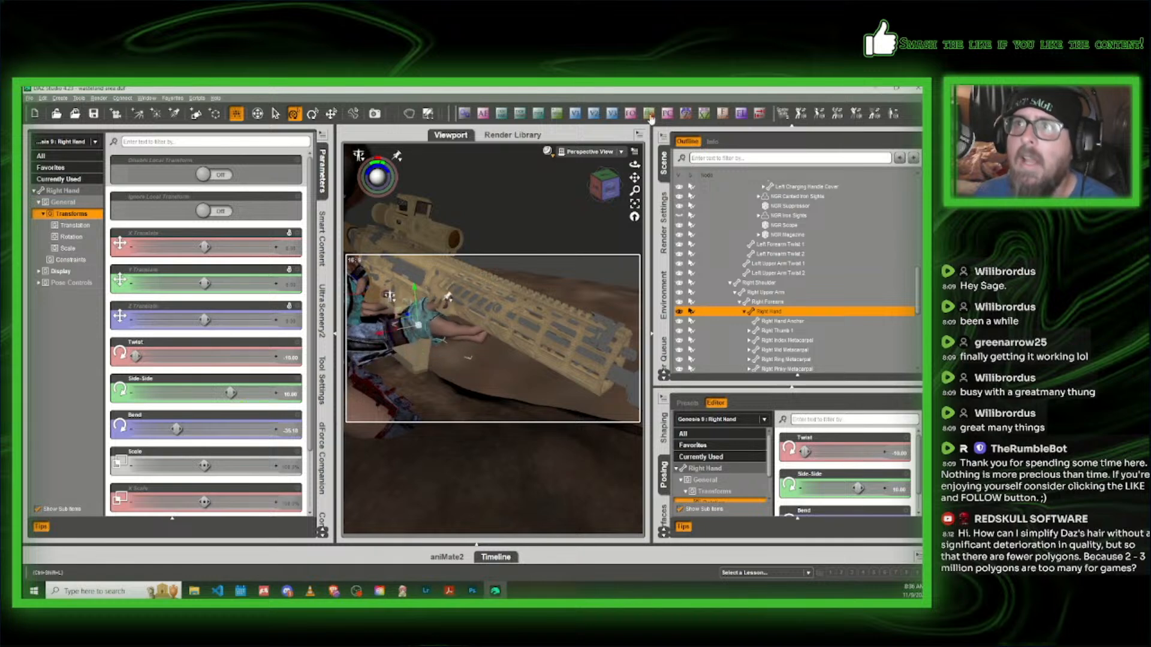
left_click_drag(608, 193, 620, 205)
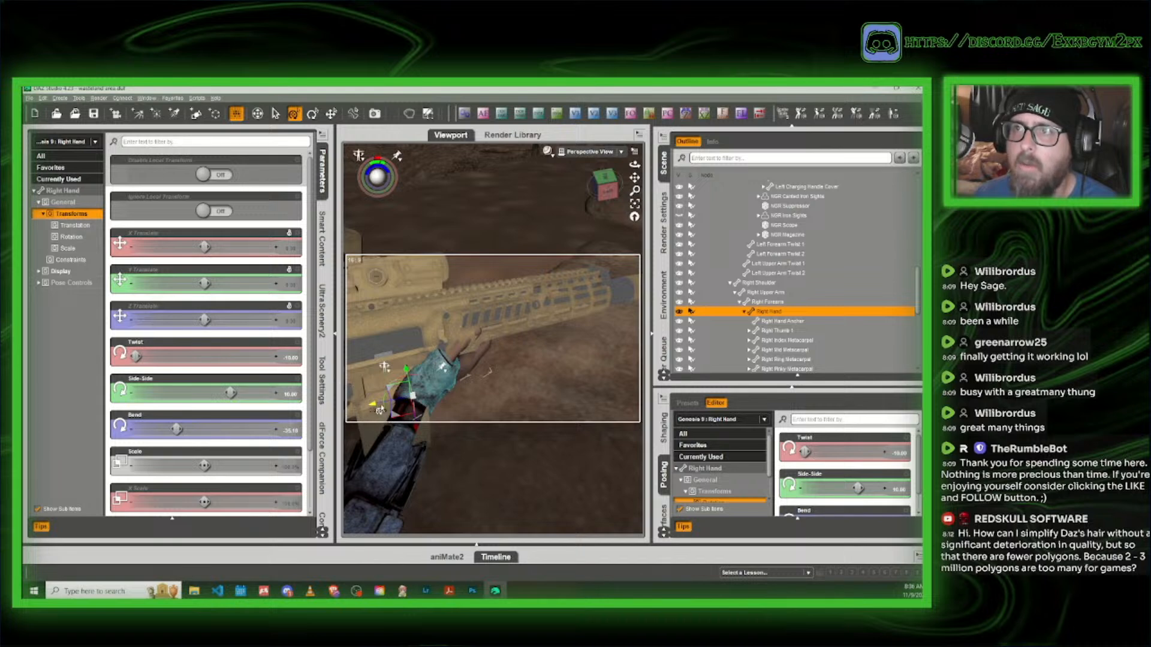
left_click_drag(381, 407, 394, 403)
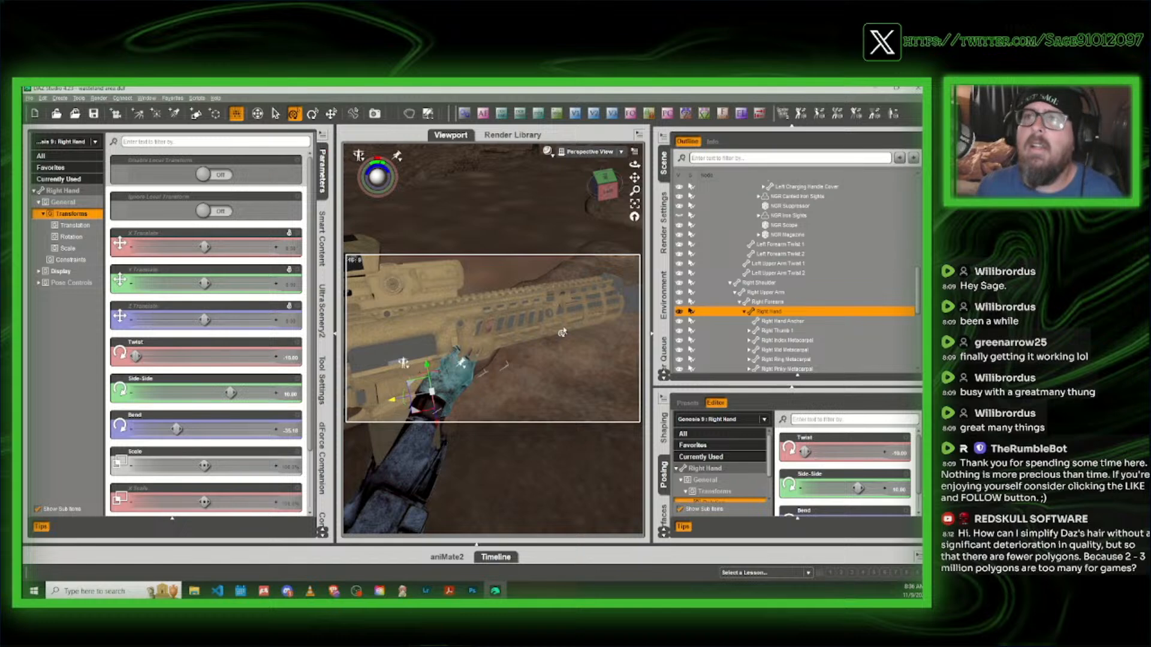
Step: Adjust the right forearm's Bend and raise the right hand up against the rifle's handguard
left_click_drag(613, 194, 591, 206)
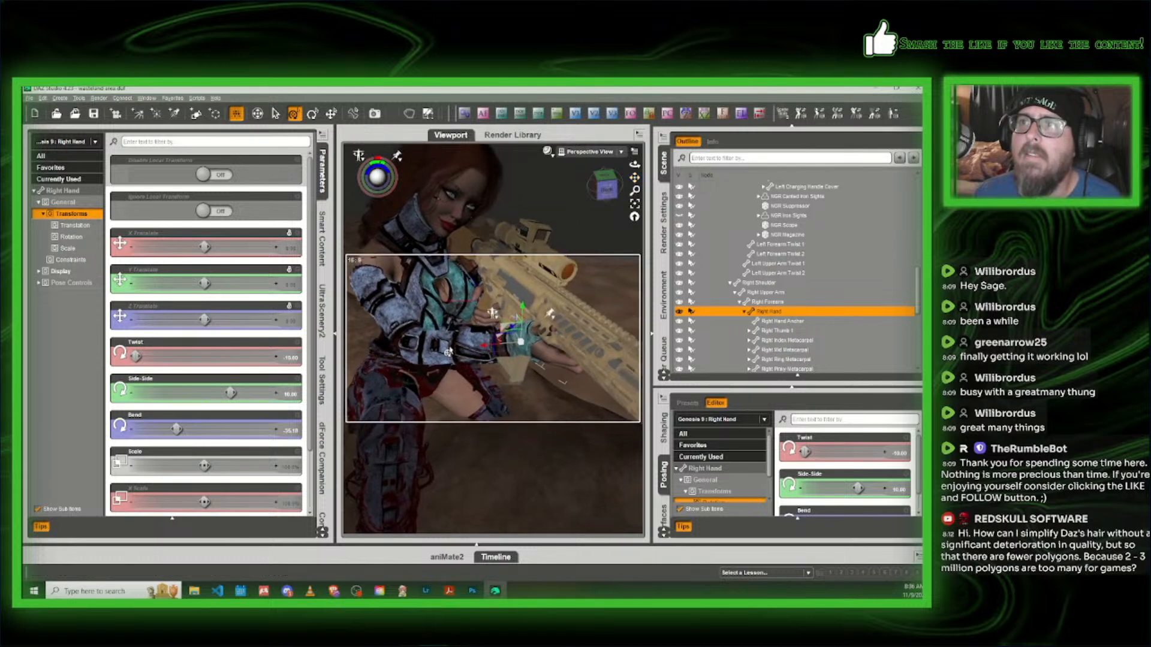
left_click(689, 302)
left_click_drag(836, 488, 833, 488)
left_click(543, 377)
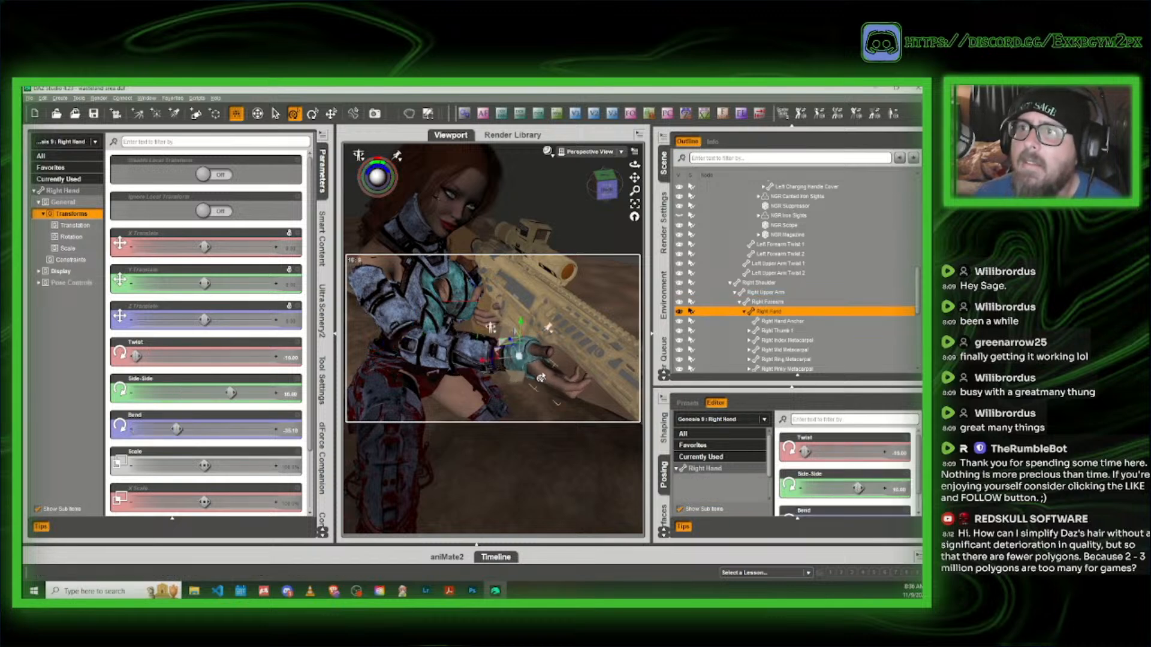
left_click_drag(519, 325, 524, 307)
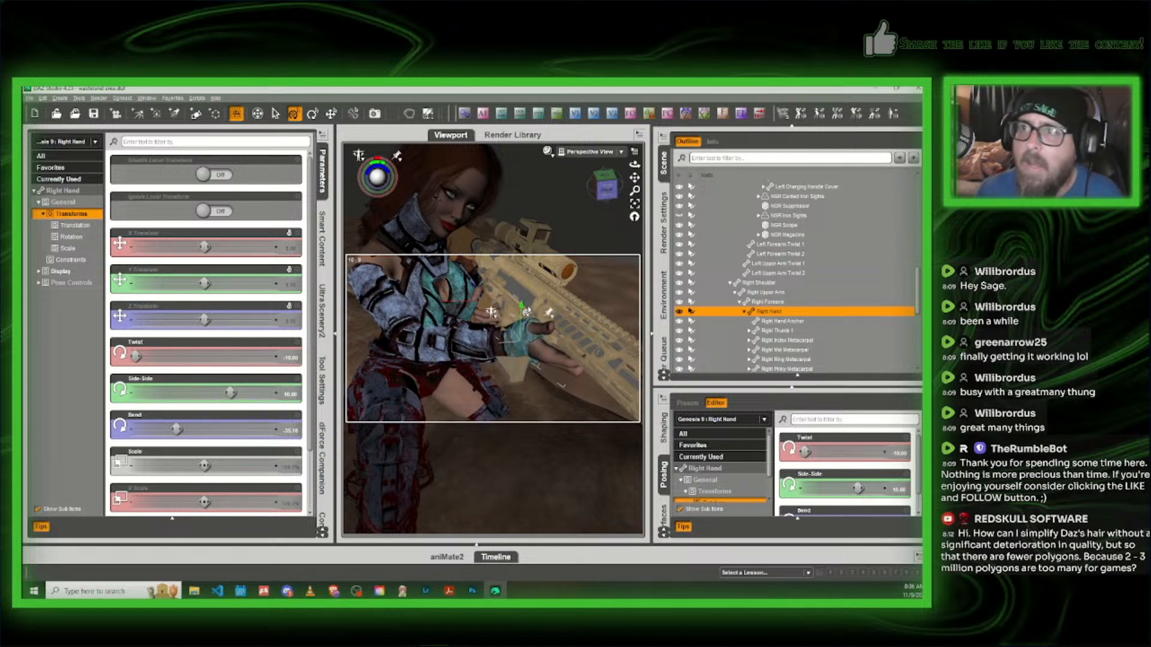
Step: Set the right hand's Side-Side to about 3 and its Bend to about -20 to align it with the handguard
left_click_drag(603, 192, 632, 202)
left_click(613, 187)
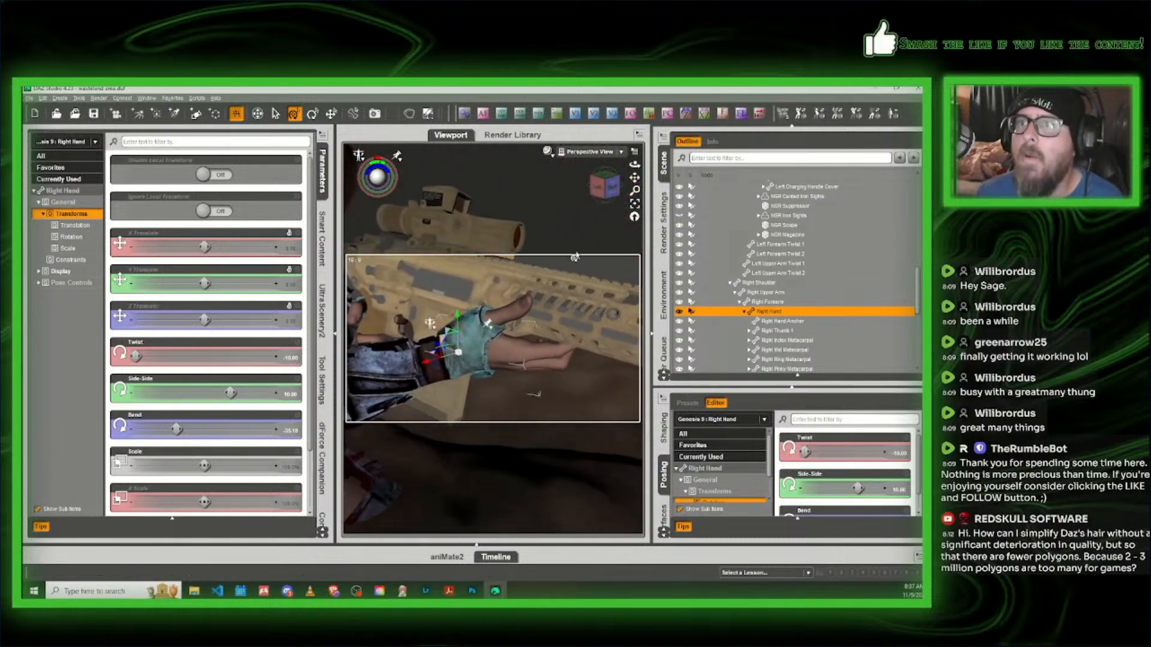
scroll(853, 473, "down", 1)
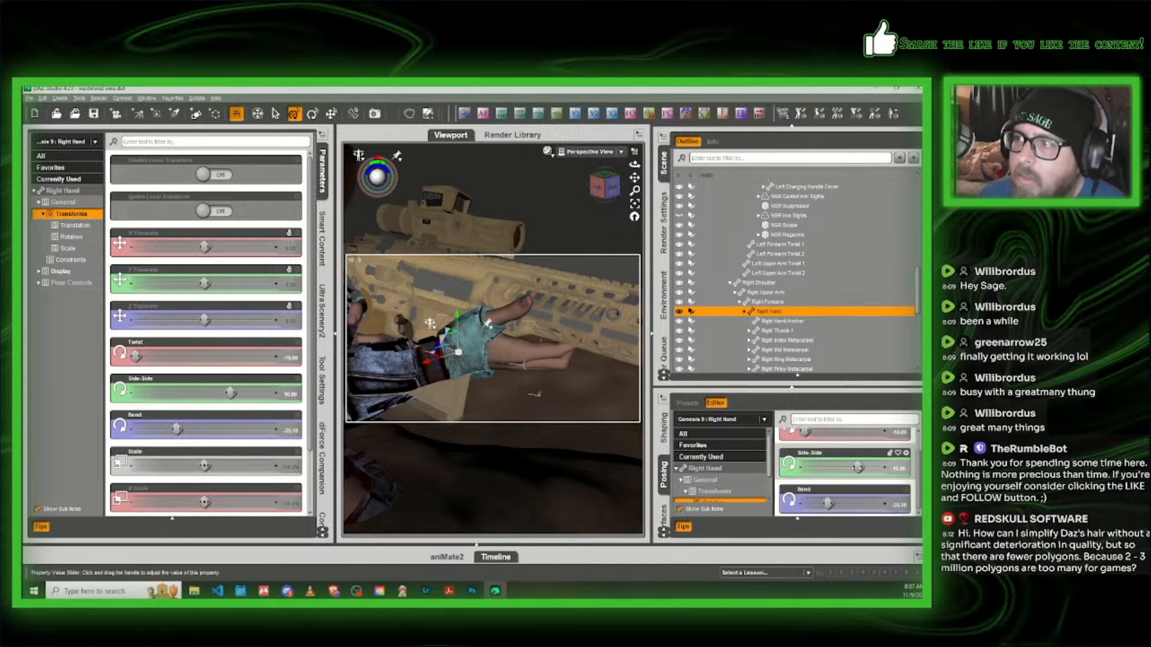
left_click_drag(856, 467, 879, 467)
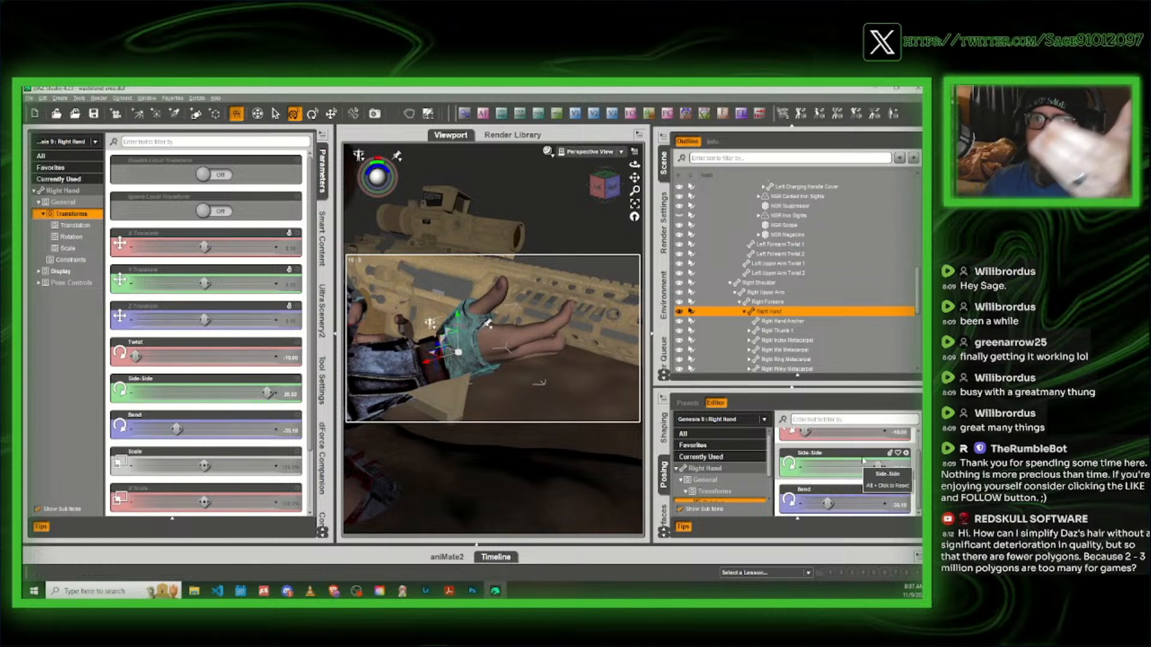
left_click(858, 457)
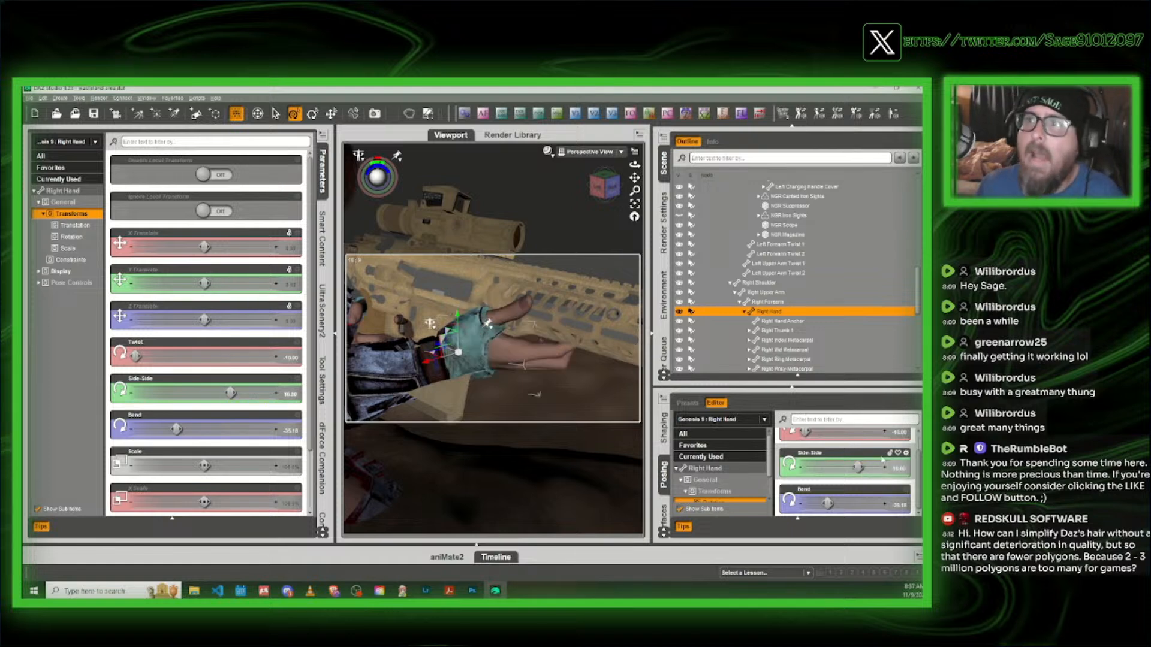
left_click_drag(858, 468, 831, 503)
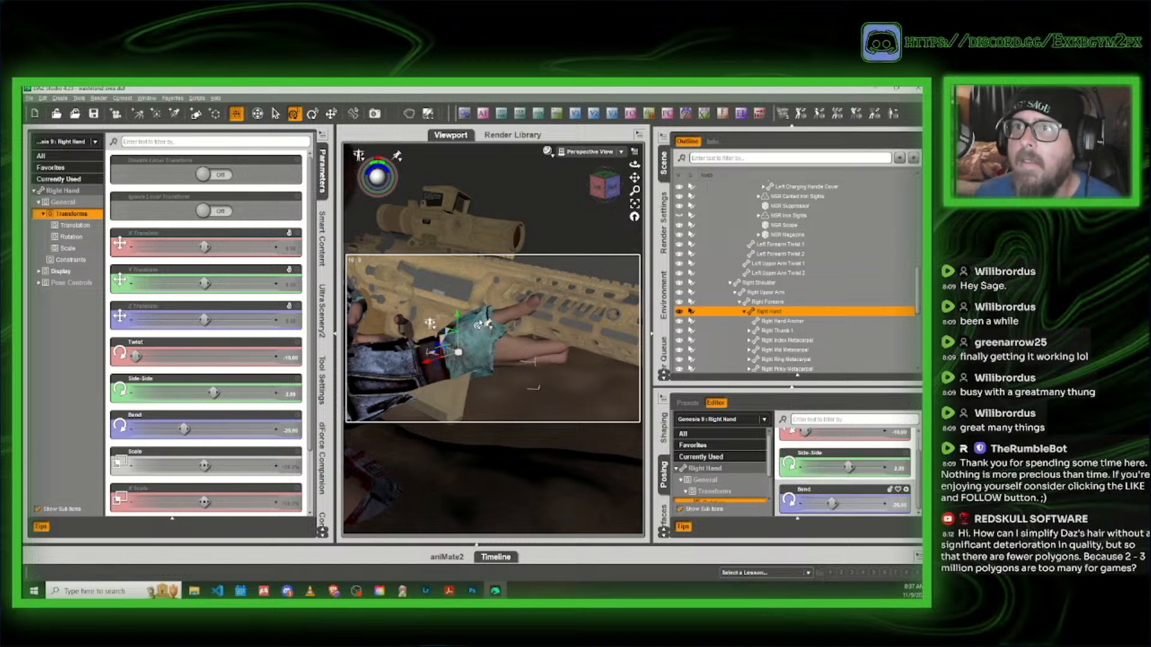
Step: Raise the Bend of Right Thumb 1 and adjust the Bend of Right Thumb 3 to fit the thumb along the rifle
left_click(480, 324)
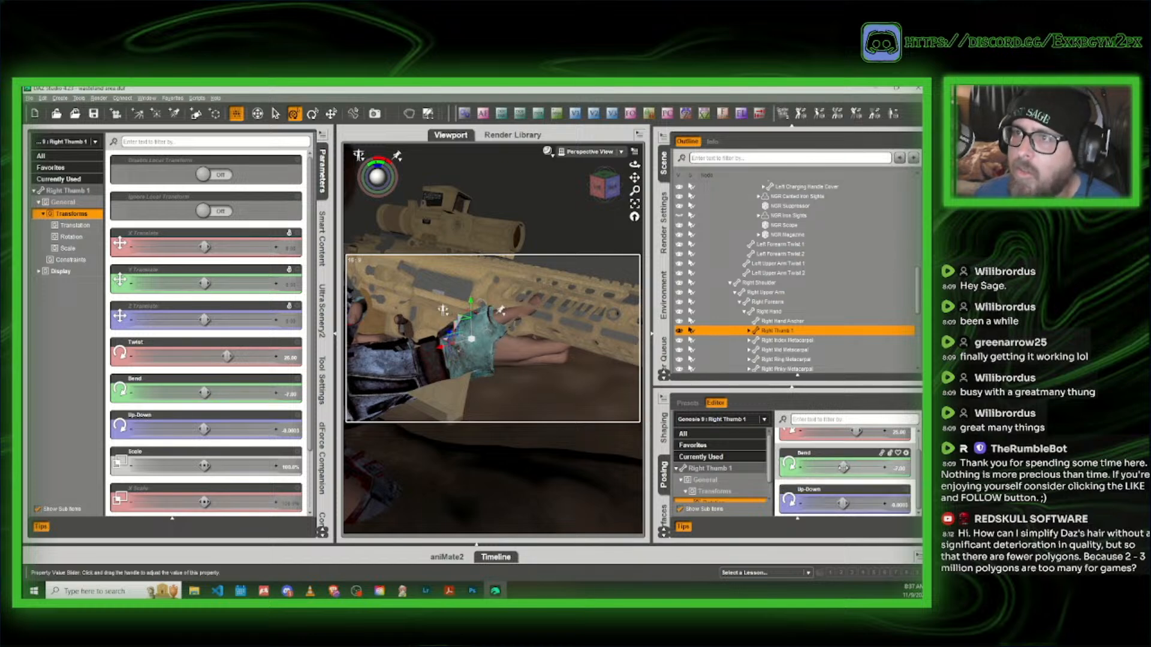
left_click_drag(842, 468, 850, 467)
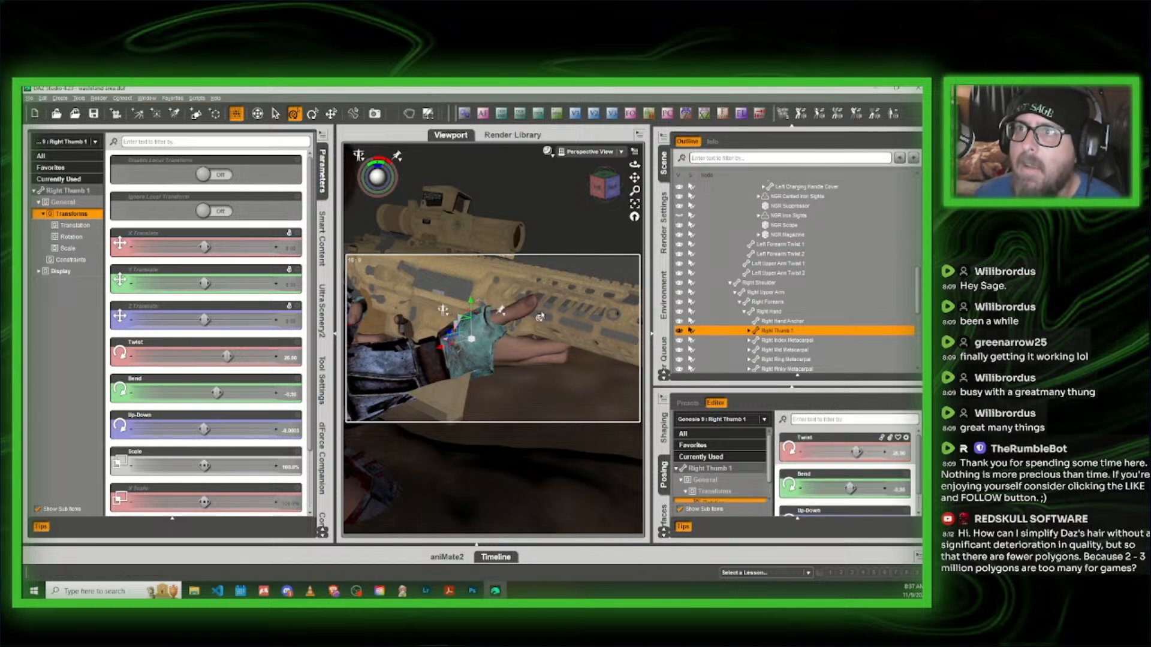
left_click(528, 308)
left_click_drag(884, 452, 870, 452)
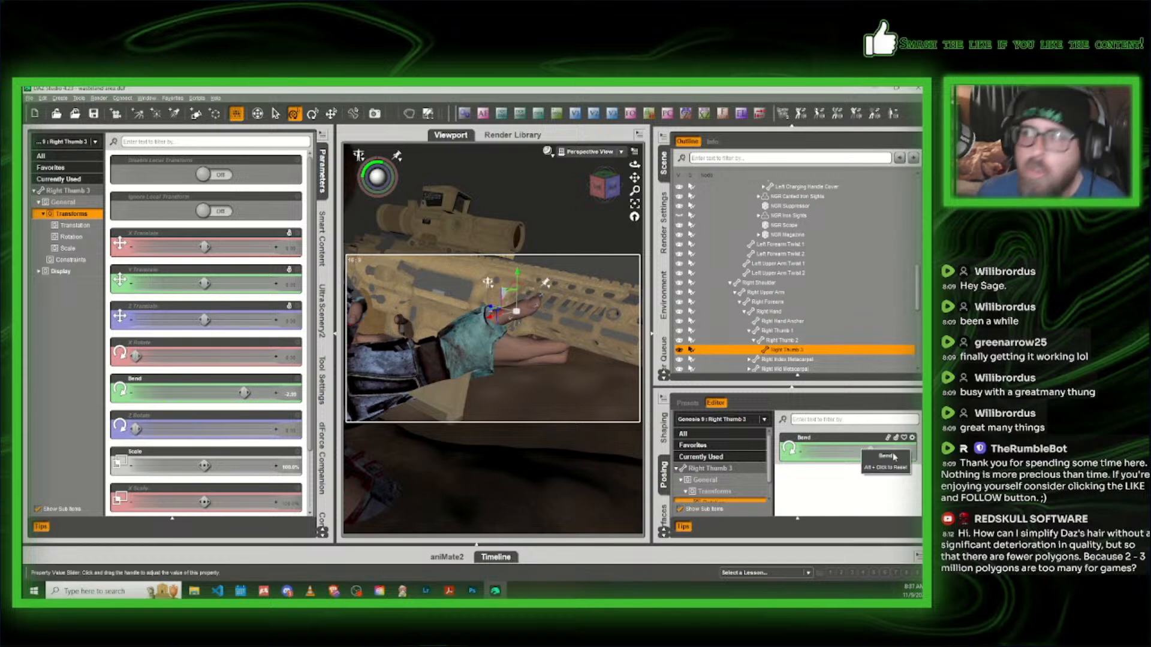
left_click_drag(870, 453, 874, 452)
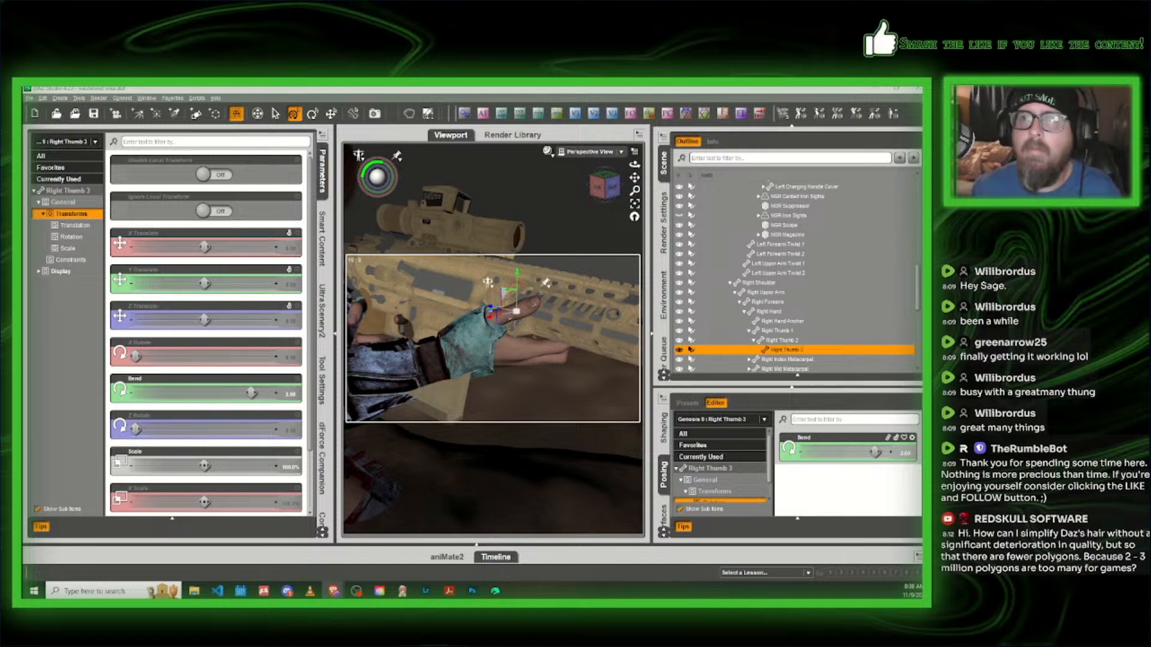
Step: Check the grip from the opposite side and return from the CDI Soldier Poses product to the installed Smart Content products
left_click_drag(593, 191, 520, 120)
left_click(597, 187)
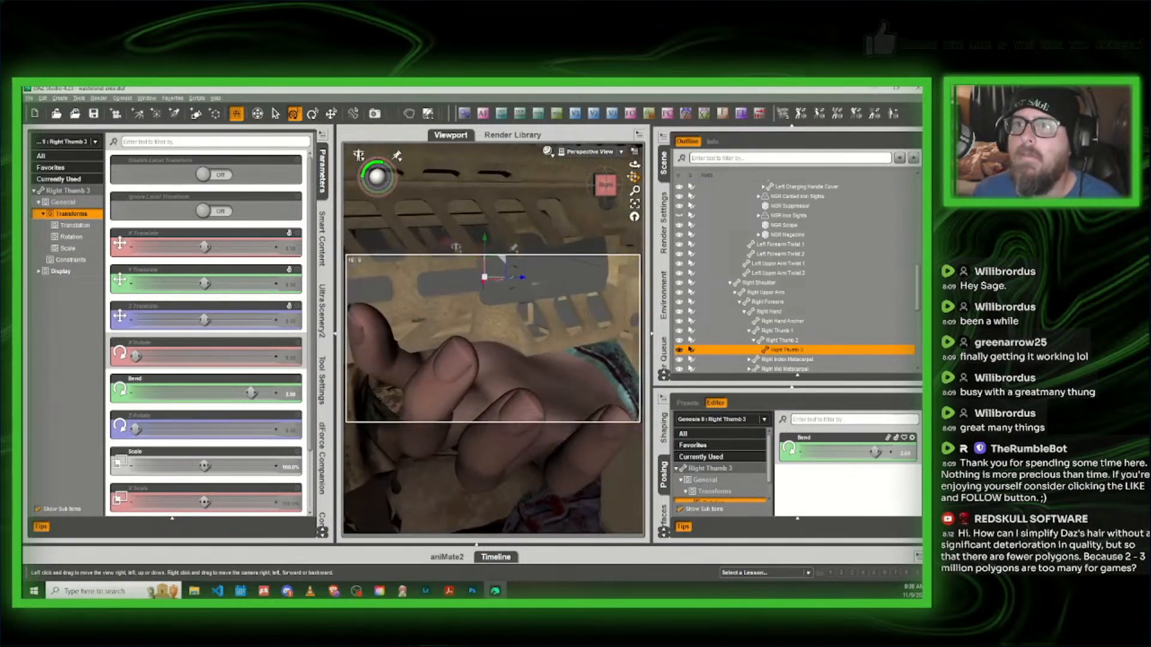
scroll(500, 249, "down", 4)
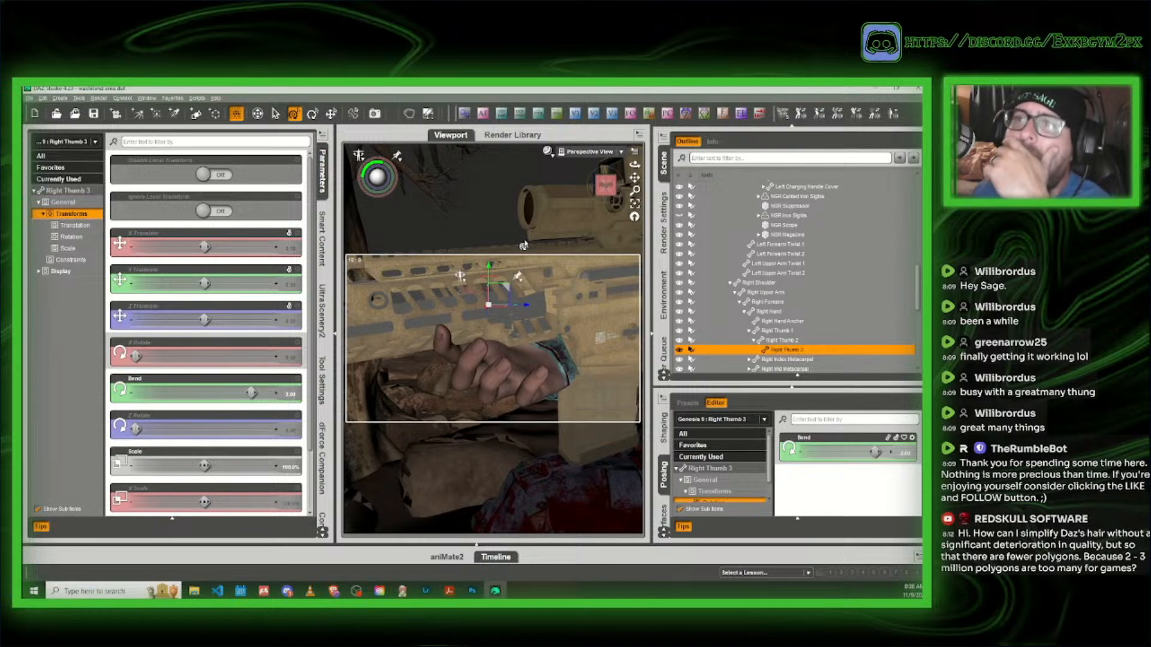
left_click(325, 241)
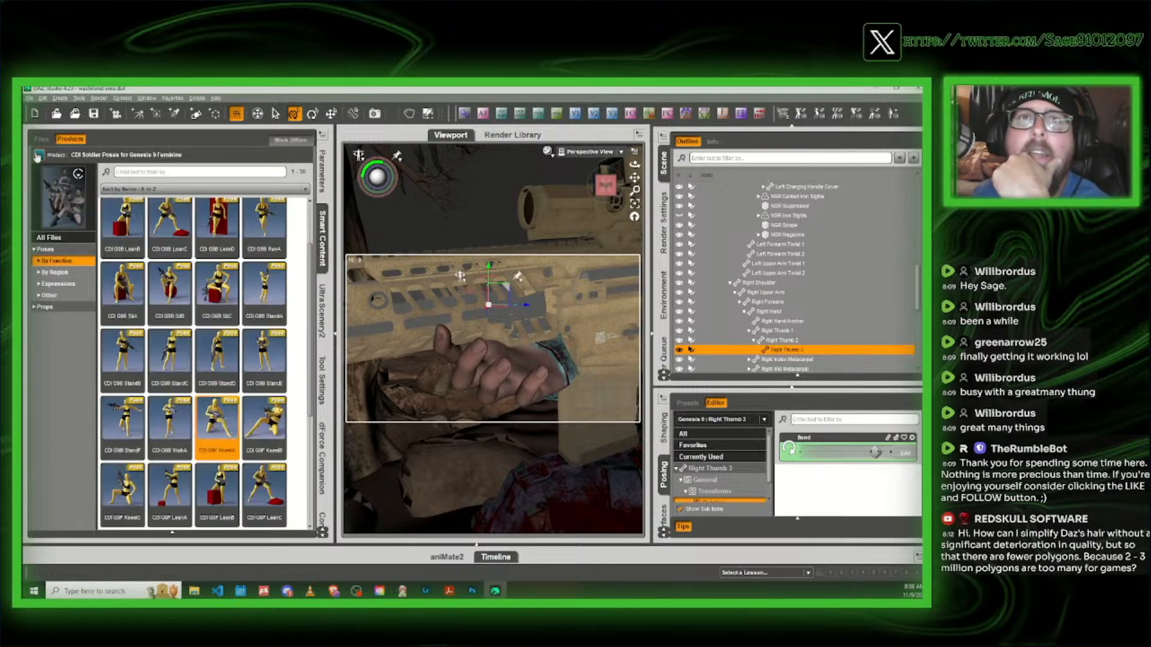
left_click(37, 156)
scroll(68, 359, "down", 6)
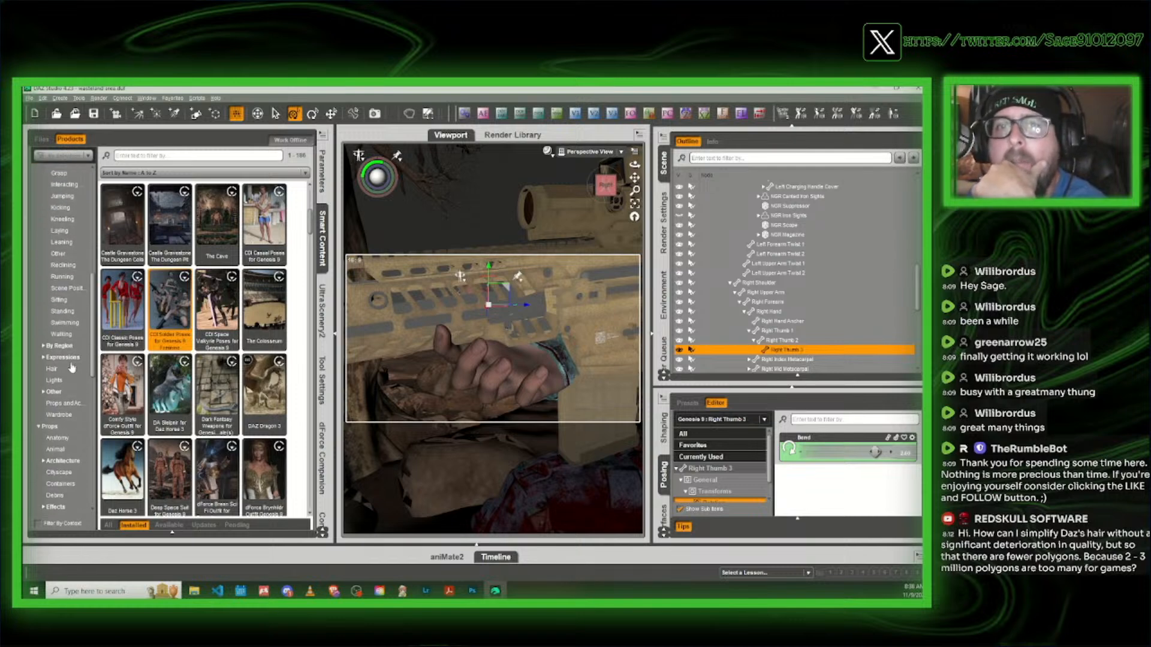
Step: Filter the products to partial-body hand poses by region and open DT Handful Poses for Genesis 9
left_click(69, 348)
scroll(74, 347, "down", 1)
left_click(73, 342)
scroll(73, 356, "down", 2)
scroll(74, 359, "down", 1)
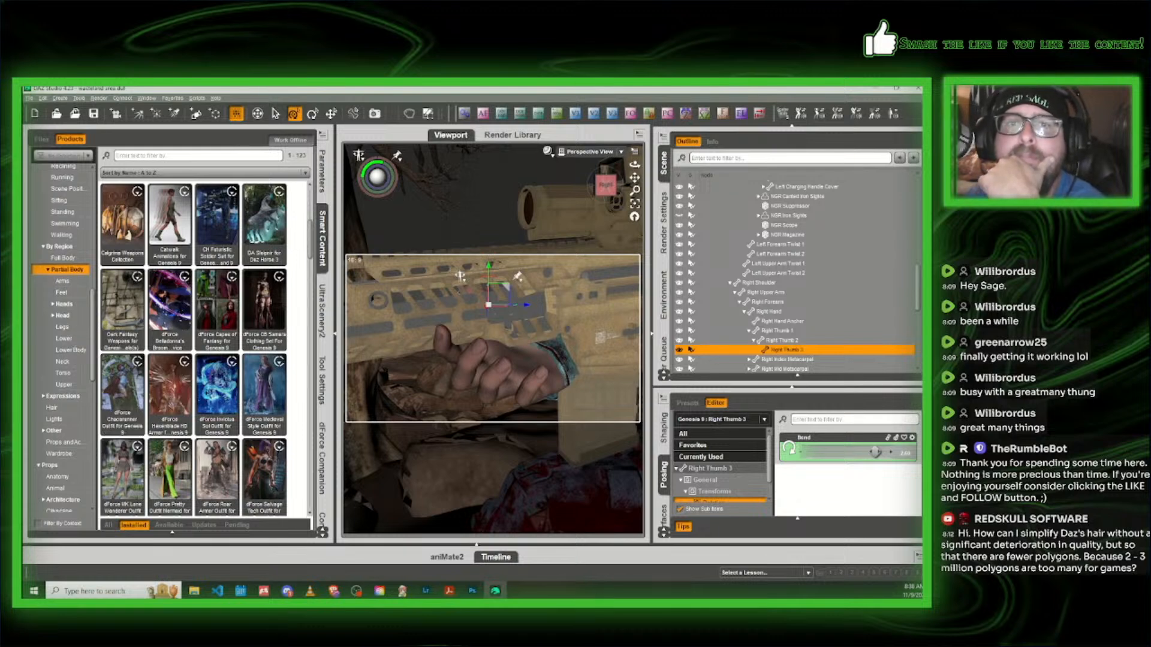
left_click(74, 303)
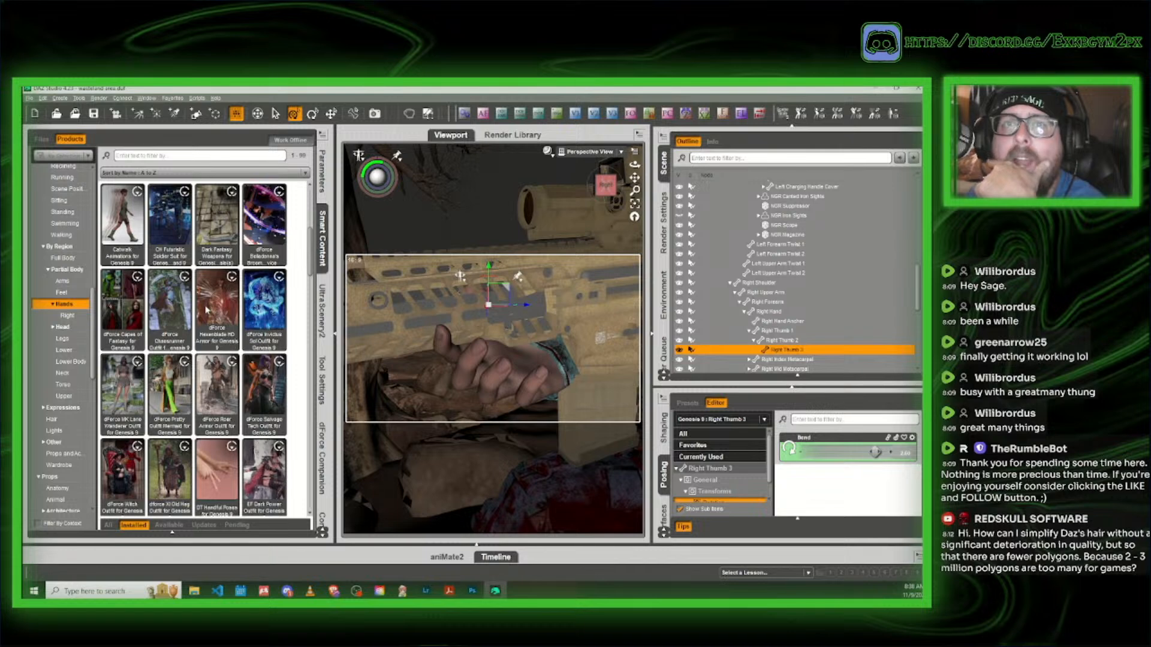
left_click(223, 475)
mouse_move(278, 298)
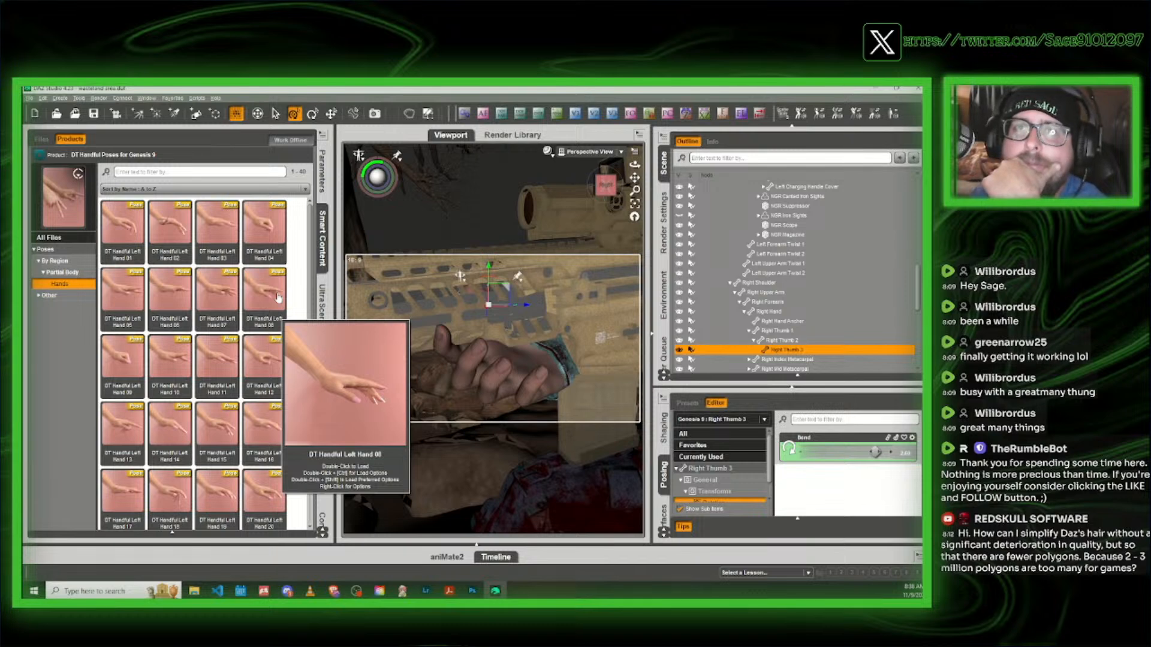
Step: Look through the right-hand poses in DT Handful Poses and check the weapon hand pose in CH Futuristic Soldier Suit
scroll(270, 324, "down", 5)
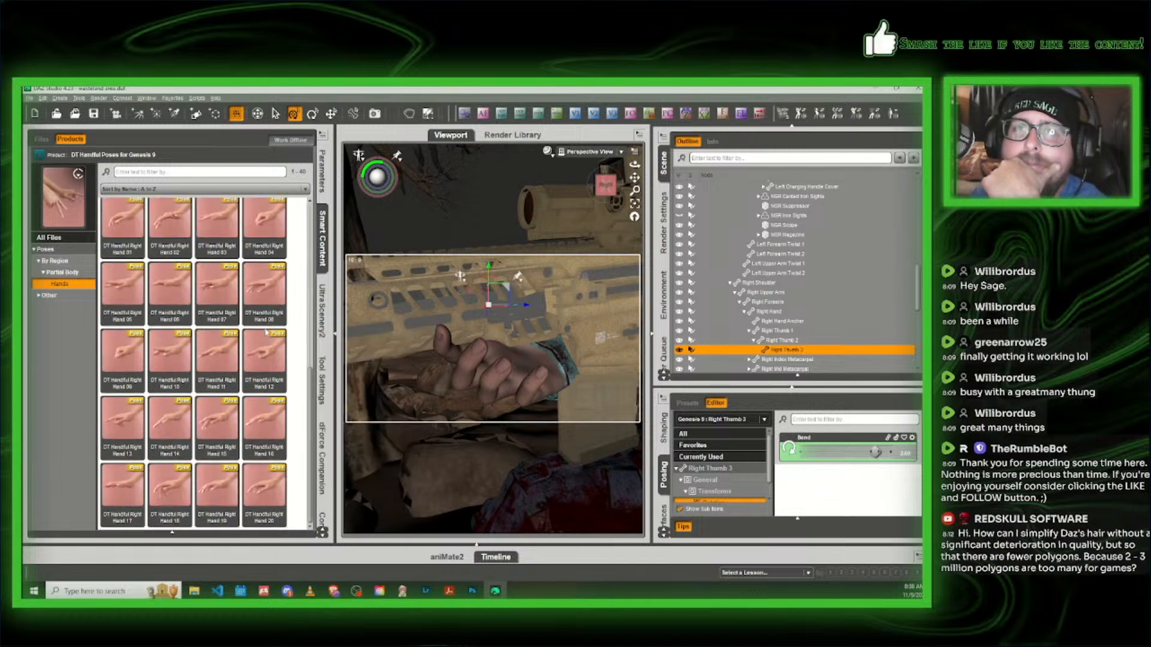
mouse_move(229, 404)
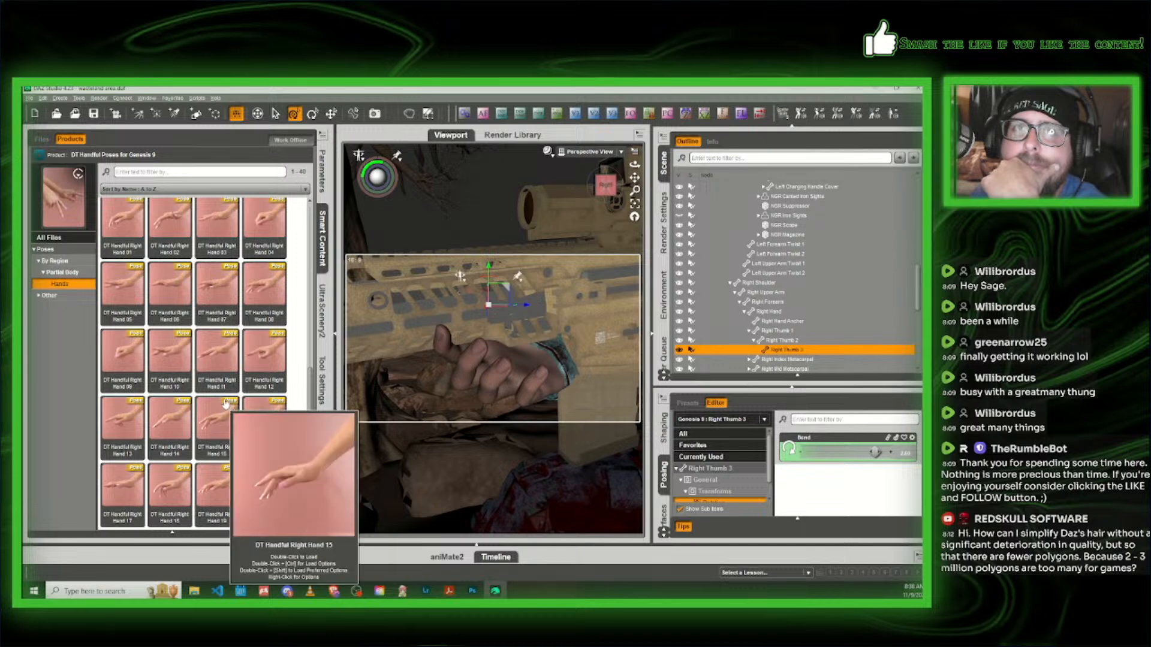
left_click(41, 156)
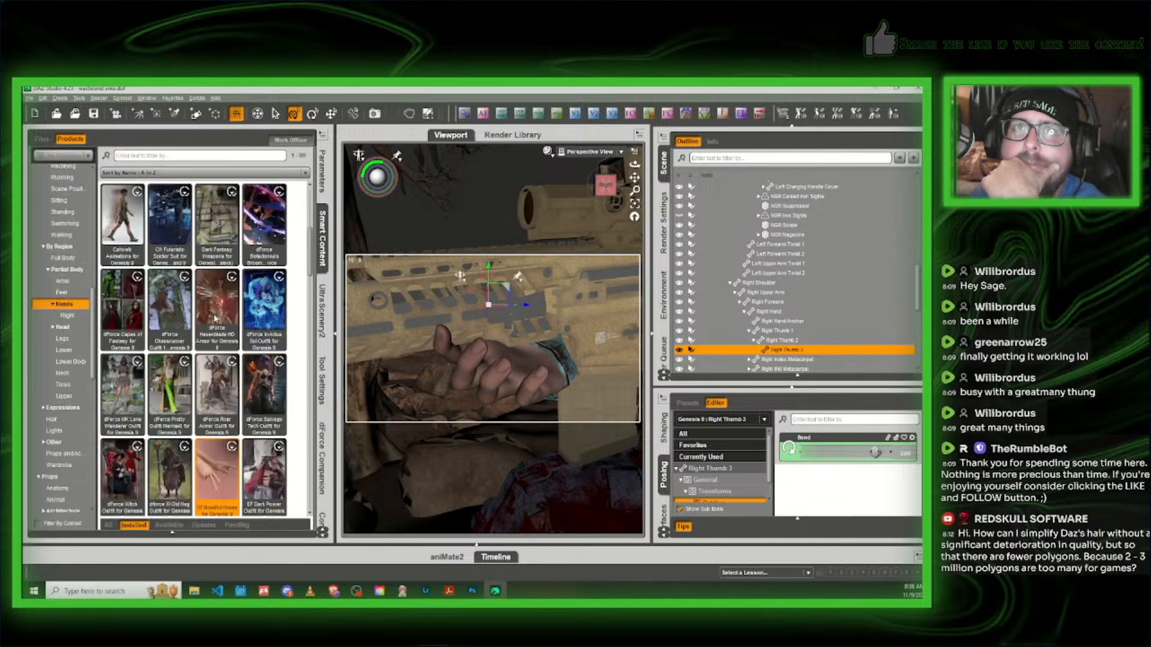
left_click(168, 237)
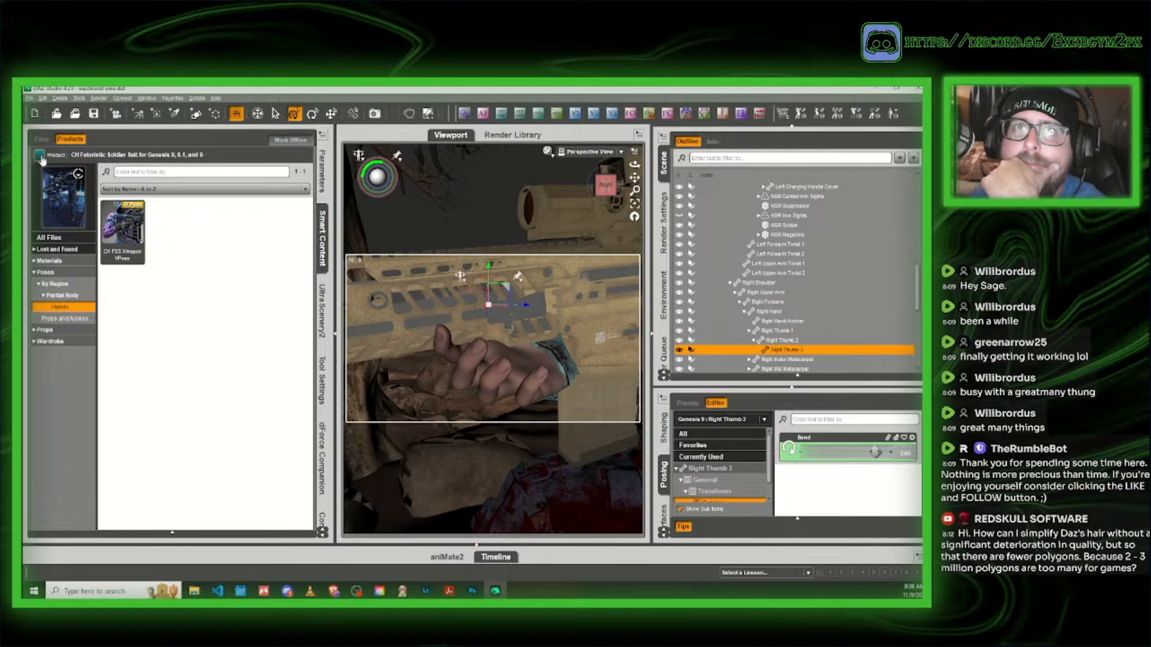
mouse_move(128, 213)
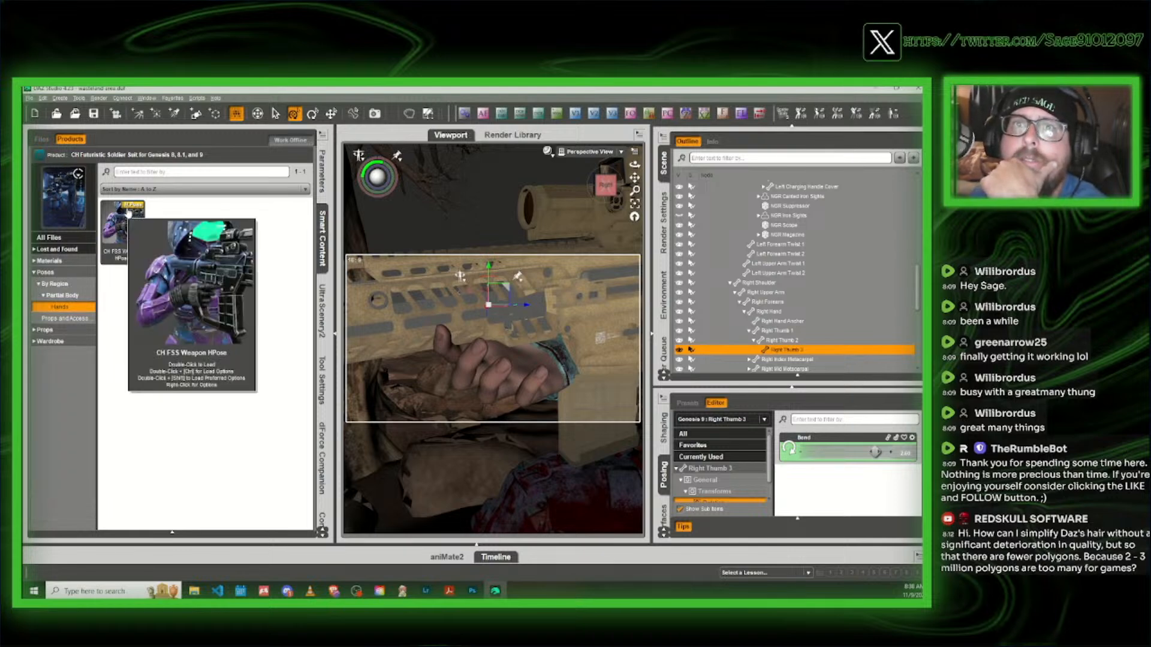
left_click(38, 157)
Step: Browse the hand-pose products and check the rifle and carbine hand poses in Modern Weapons Collection 2 Poses for Genesis 9
scroll(243, 291, "down", 3)
mouse_move(236, 292)
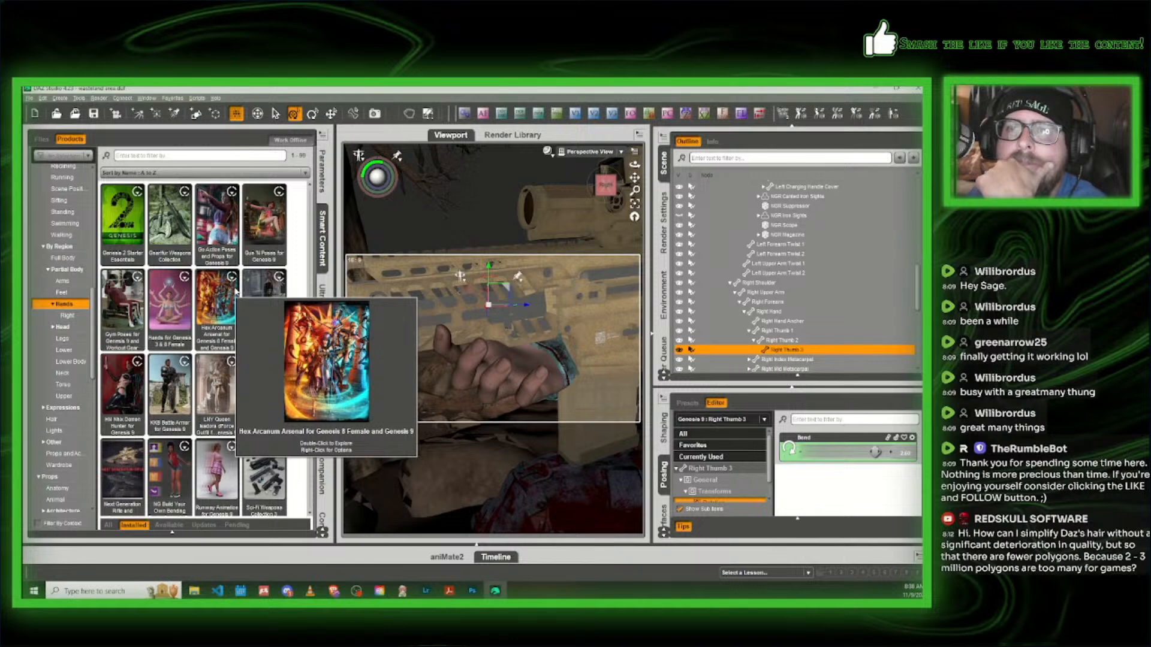
scroll(236, 292, "up", 3)
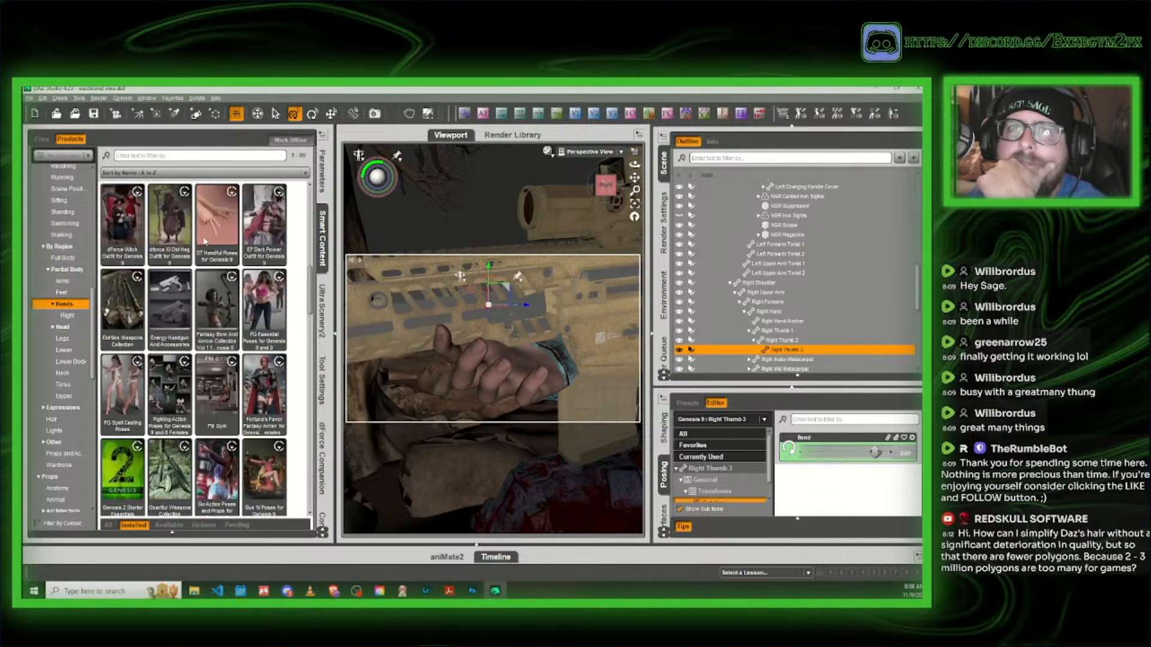
scroll(207, 265, "down", 5)
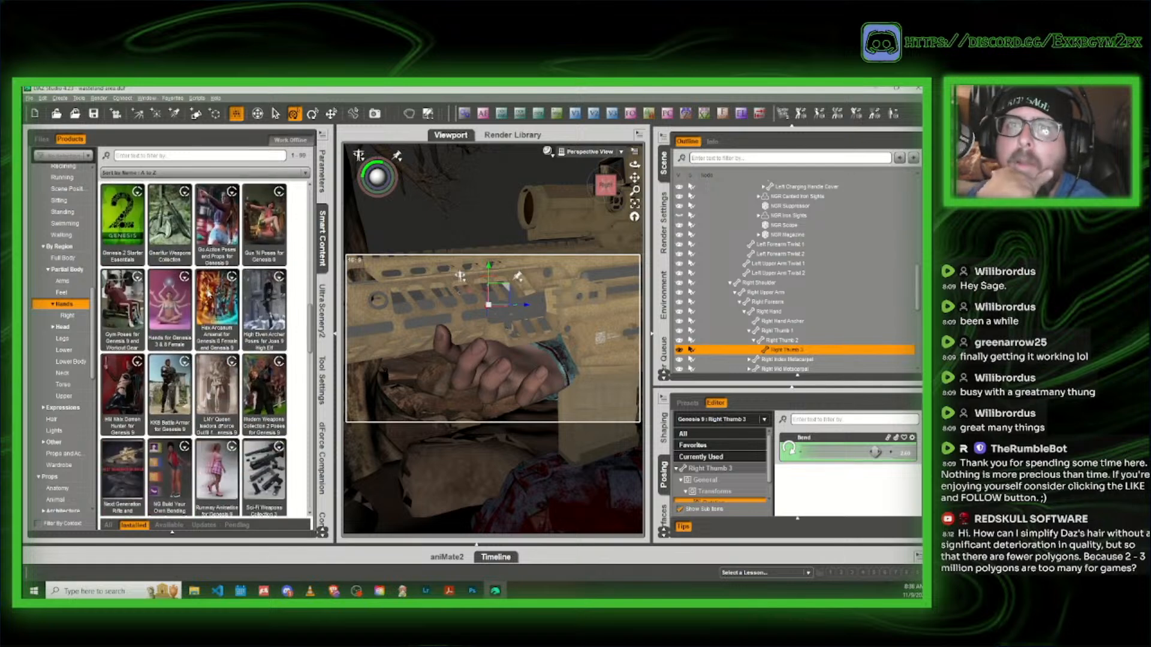
scroll(208, 294, "down", 1)
scroll(239, 336, "up", 2)
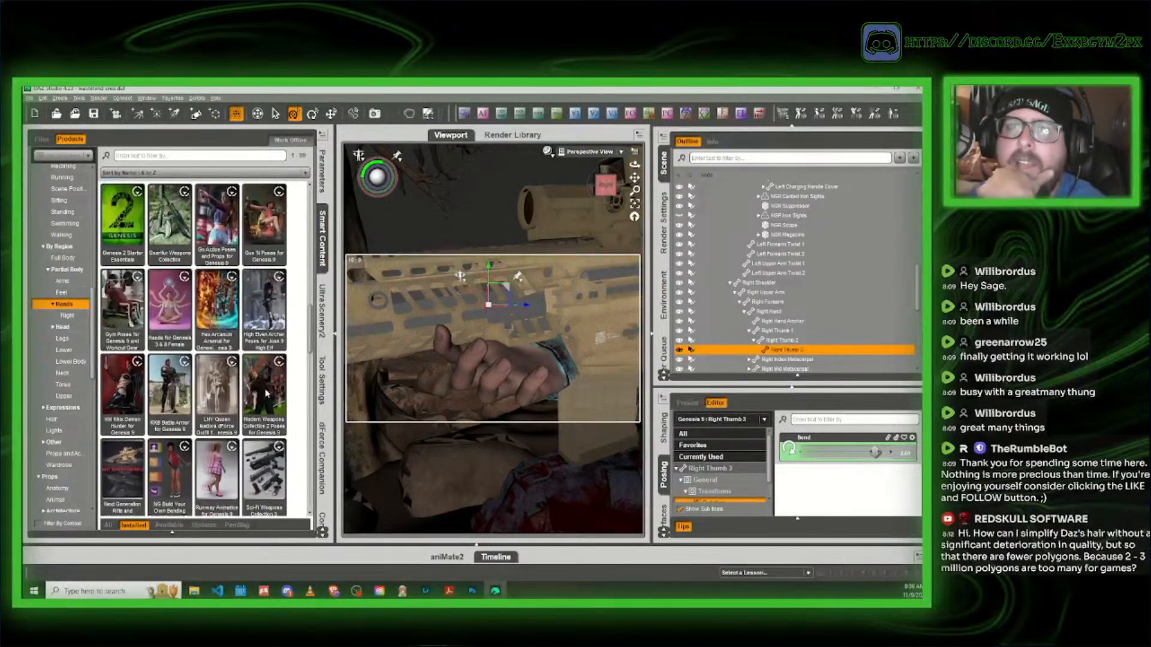
double_click(266, 393)
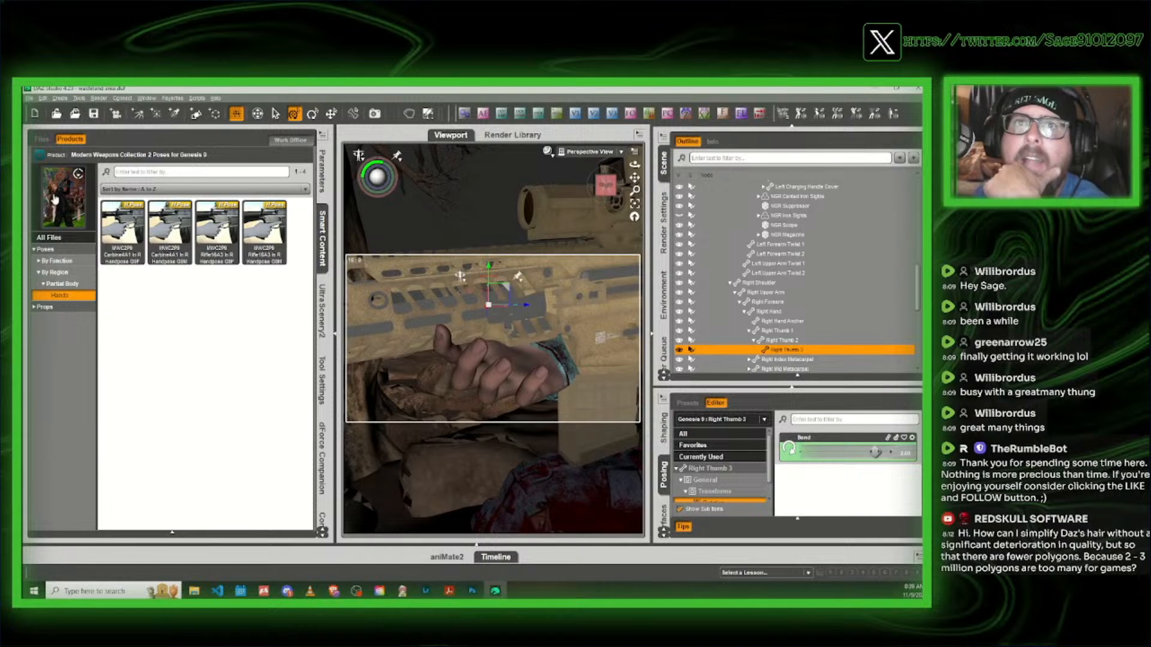
left_click(40, 156)
Step: Look through the rest of the installed hand-pose products for one with suitable gripping poses
scroll(220, 395, "down", 5)
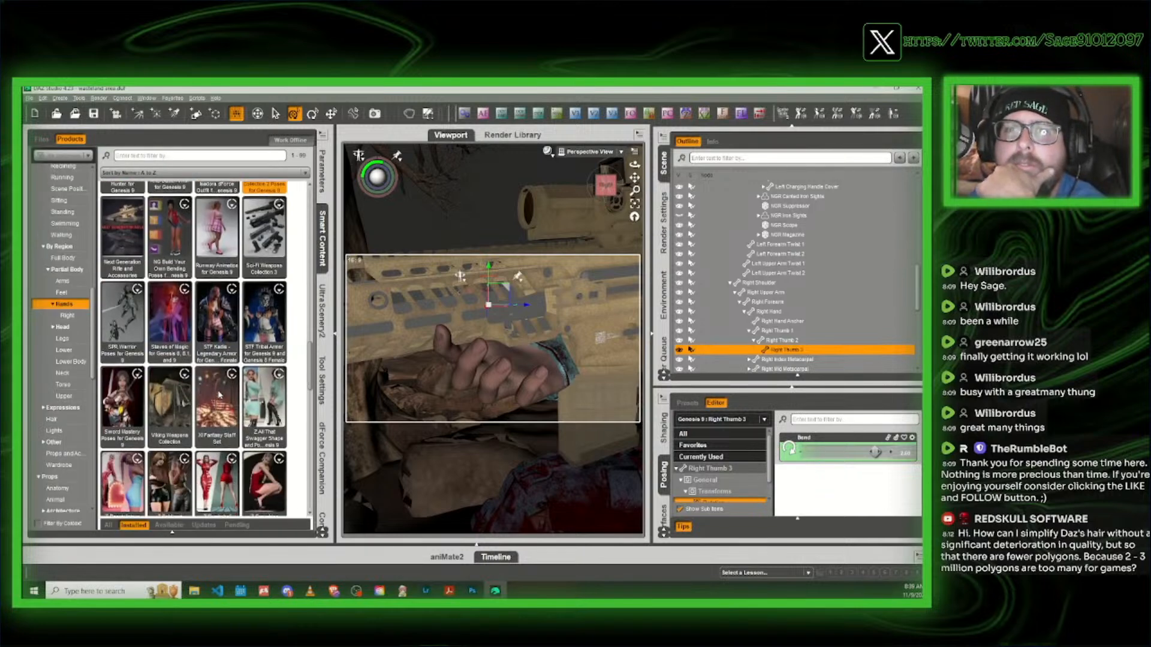
scroll(220, 394, "down", 10)
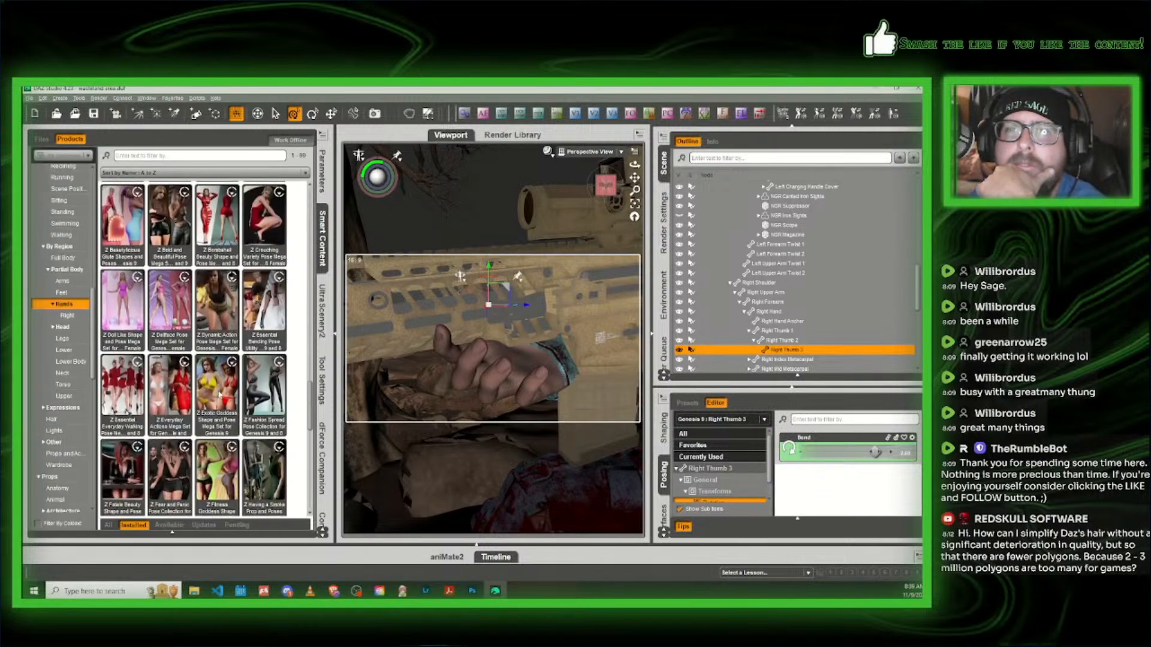
scroll(217, 392, "down", 5)
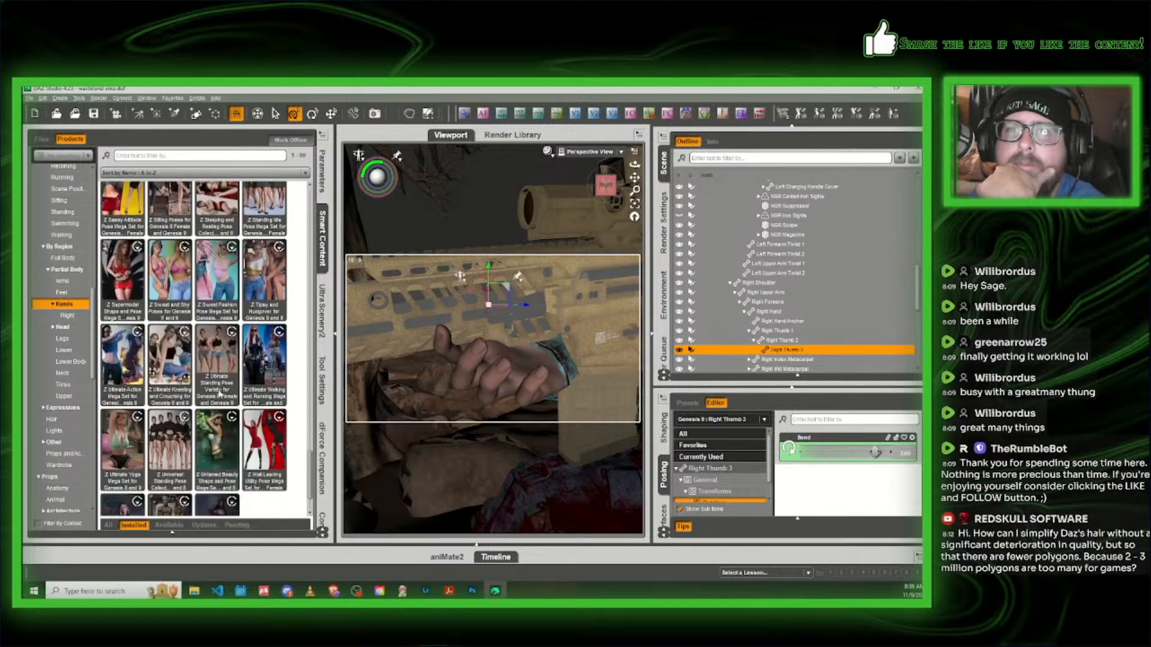
scroll(220, 394, "down", 1)
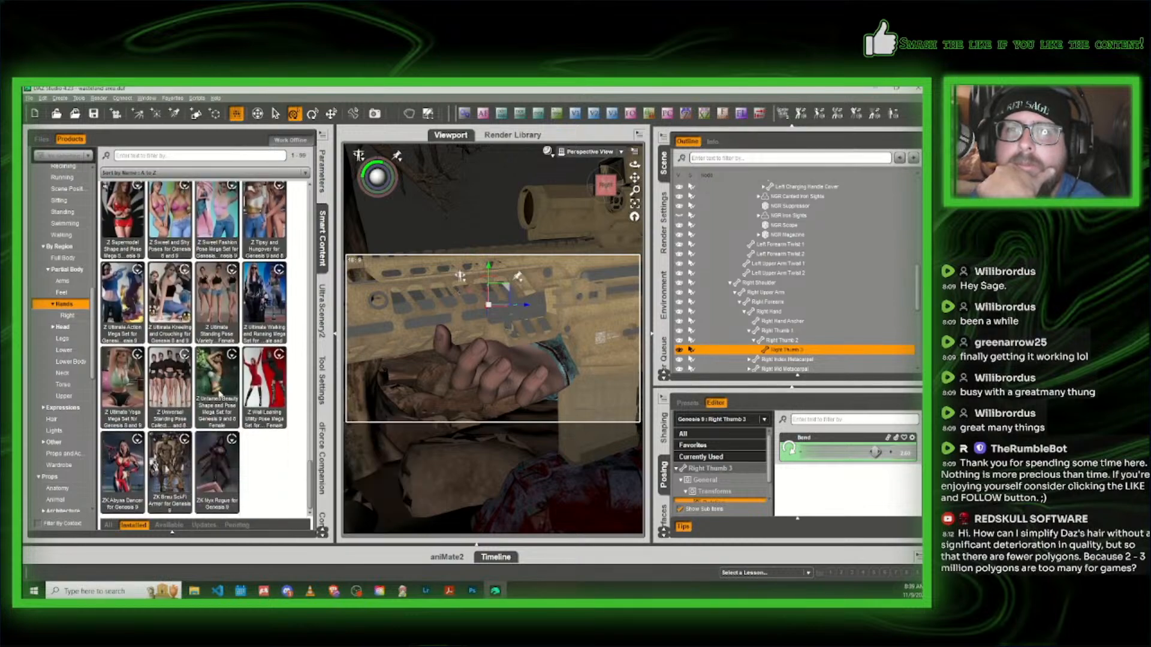
scroll(219, 394, "up", 15)
scroll(232, 348, "up", 3)
scroll(232, 348, "up", 3)
scroll(216, 339, "down", 3)
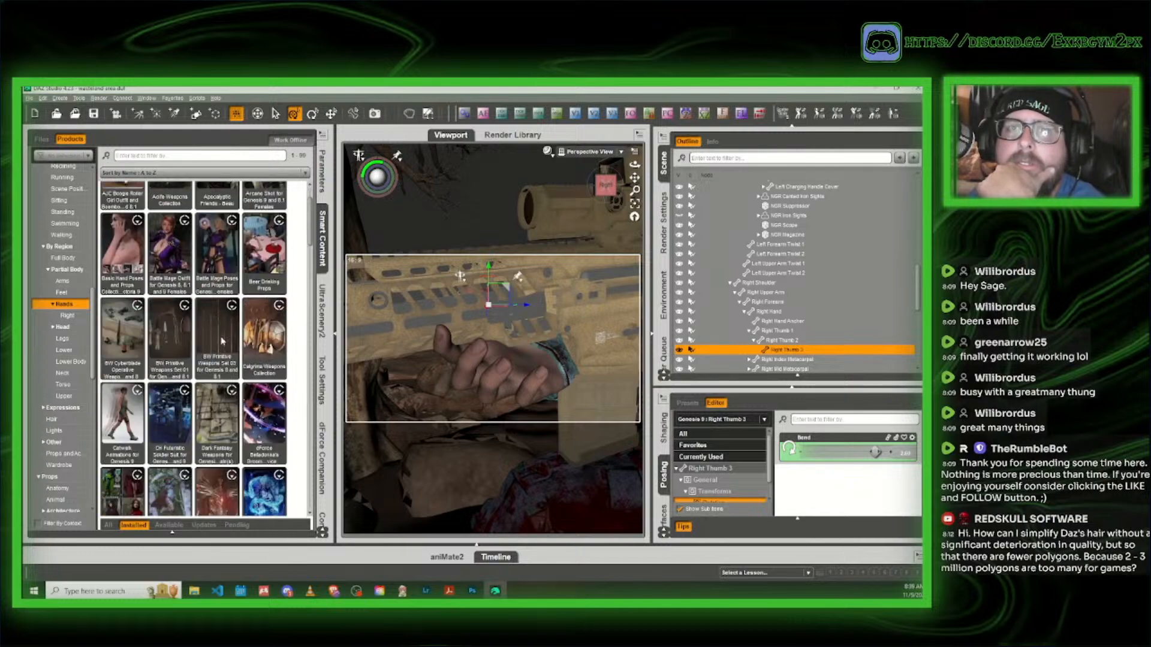
scroll(204, 339, "down", 10)
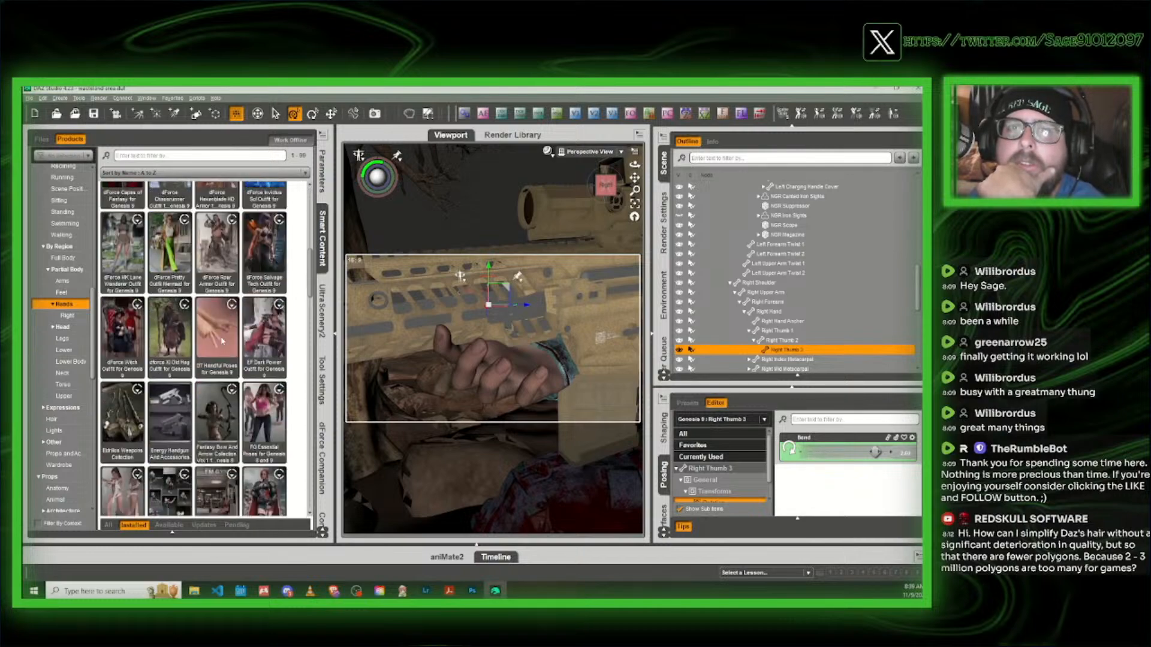
Step: Open Hands for Genesis 3 & 8 Female and apply the Hands Grab 1 R pose for Genesis 9
double_click(169, 318)
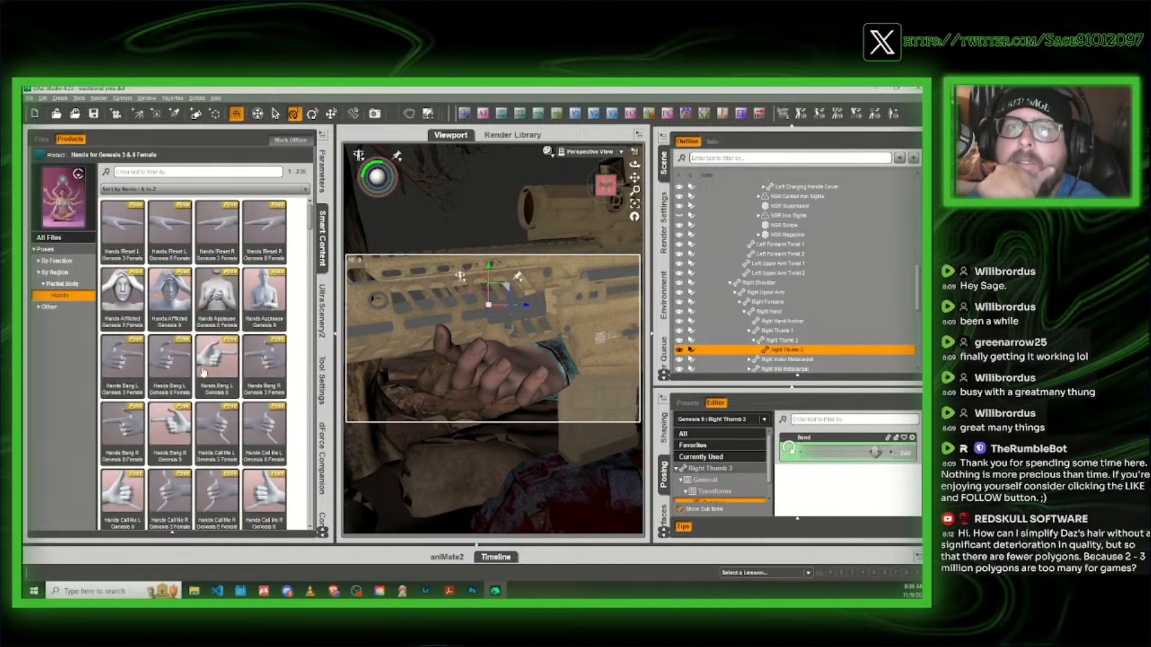
scroll(200, 375, "down", 5)
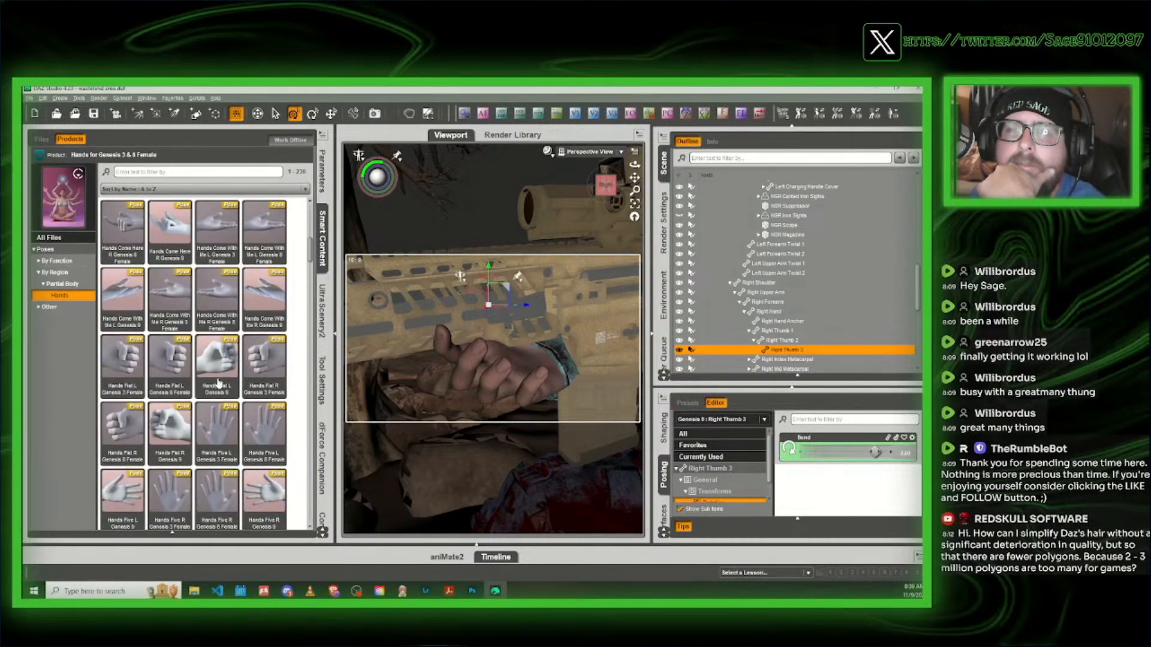
scroll(219, 383, "down", 8)
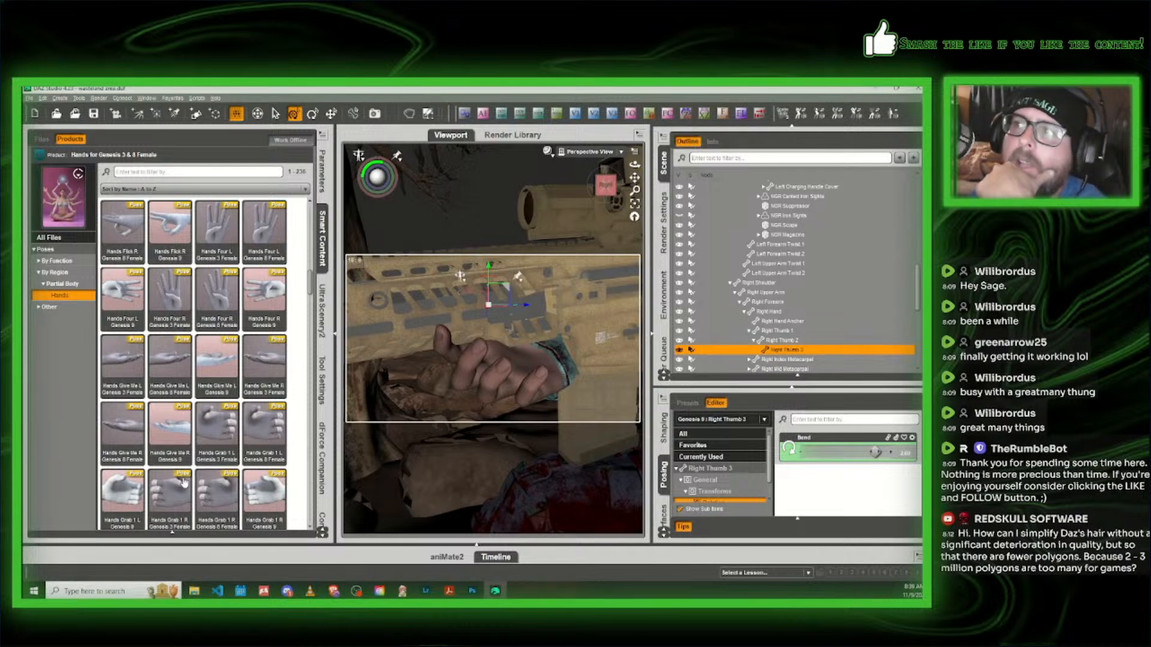
left_click(258, 491)
double_click(258, 491)
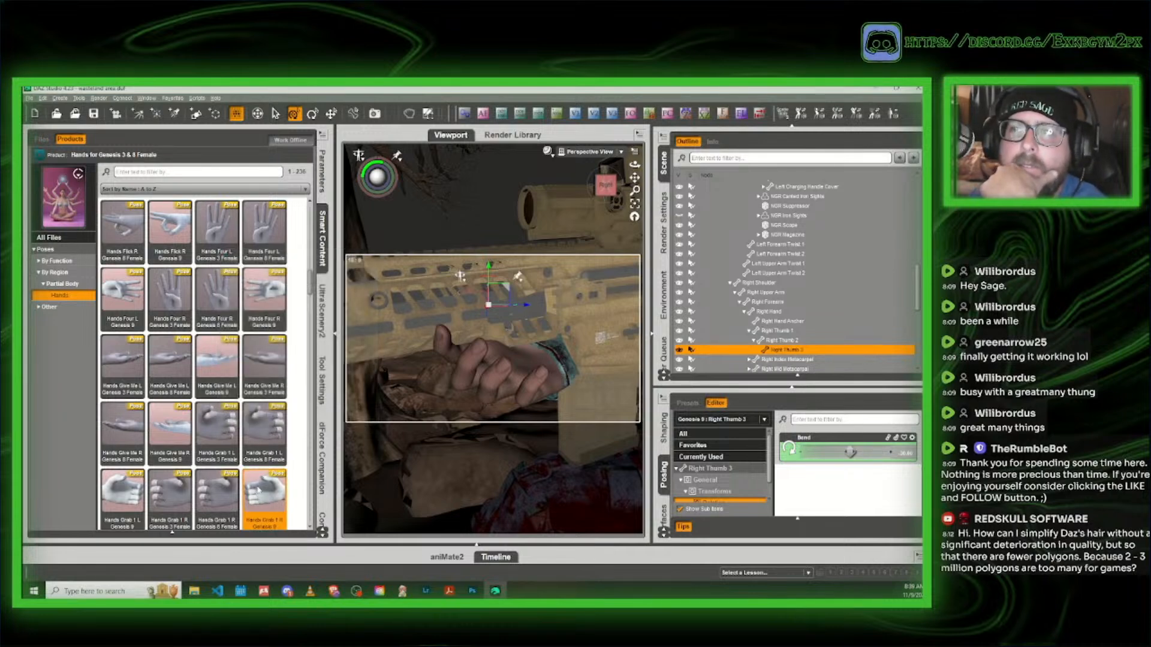
Step: Lower the Twist of the right forearm to turn the hand under the rifle's handguard
left_click_drag(600, 187, 589, 174)
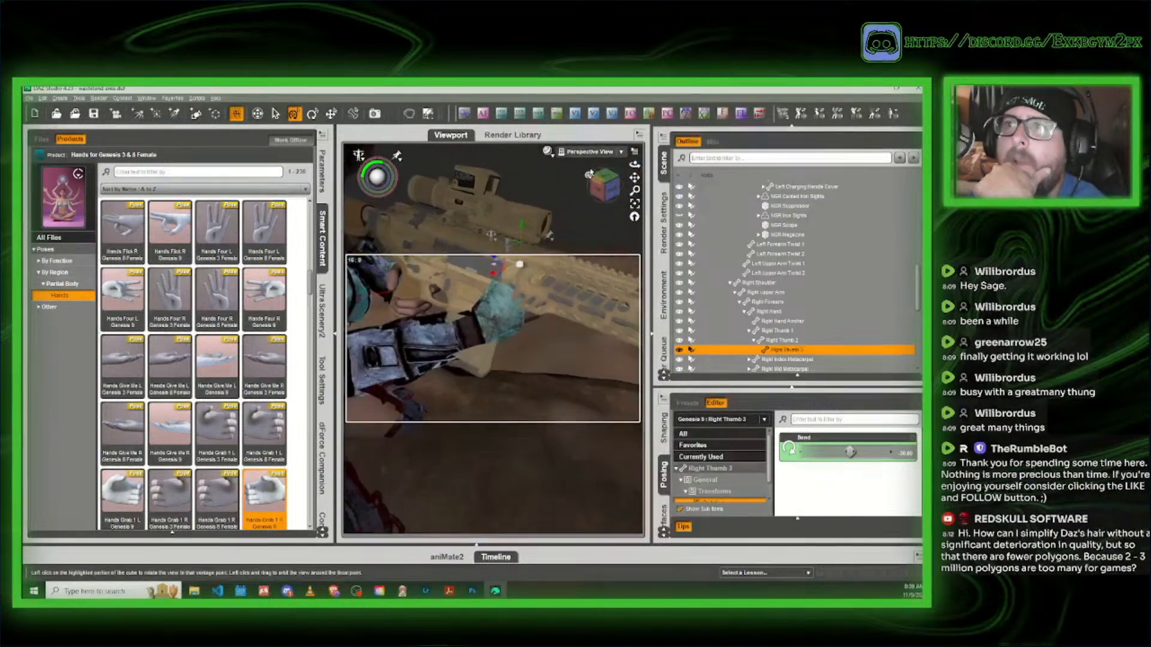
left_click(373, 364)
left_click_drag(808, 450, 805, 451)
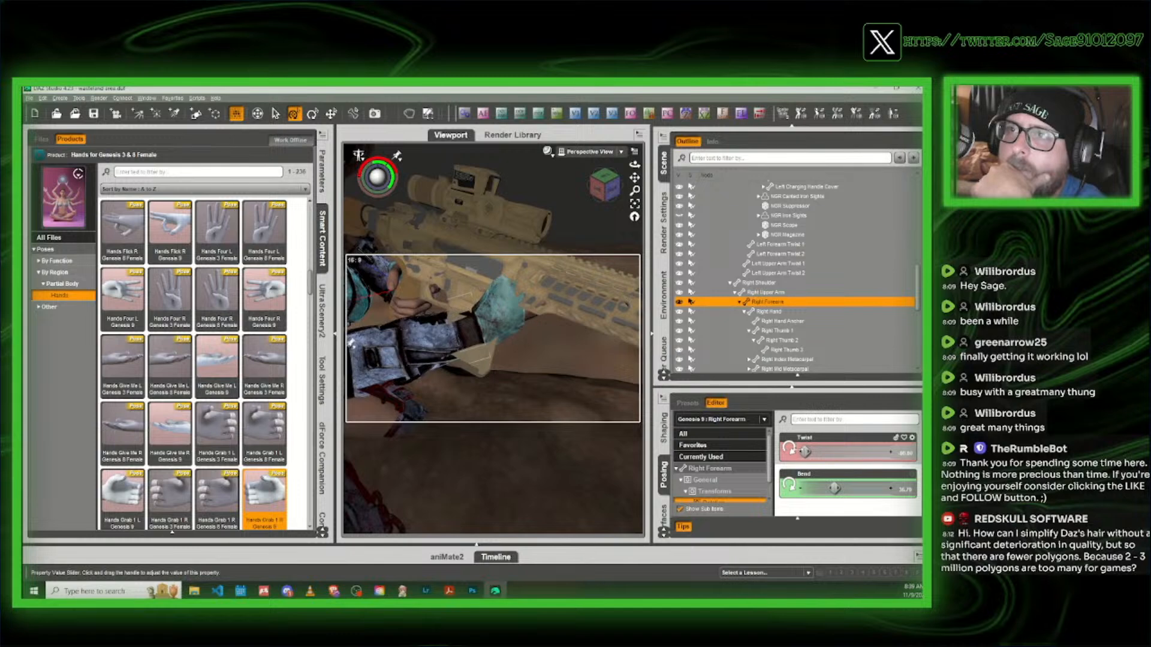
Step: Set the right hand's Bend to about -34, lower its Side-Side, and check the grip from the rifle's far side
left_click(500, 326)
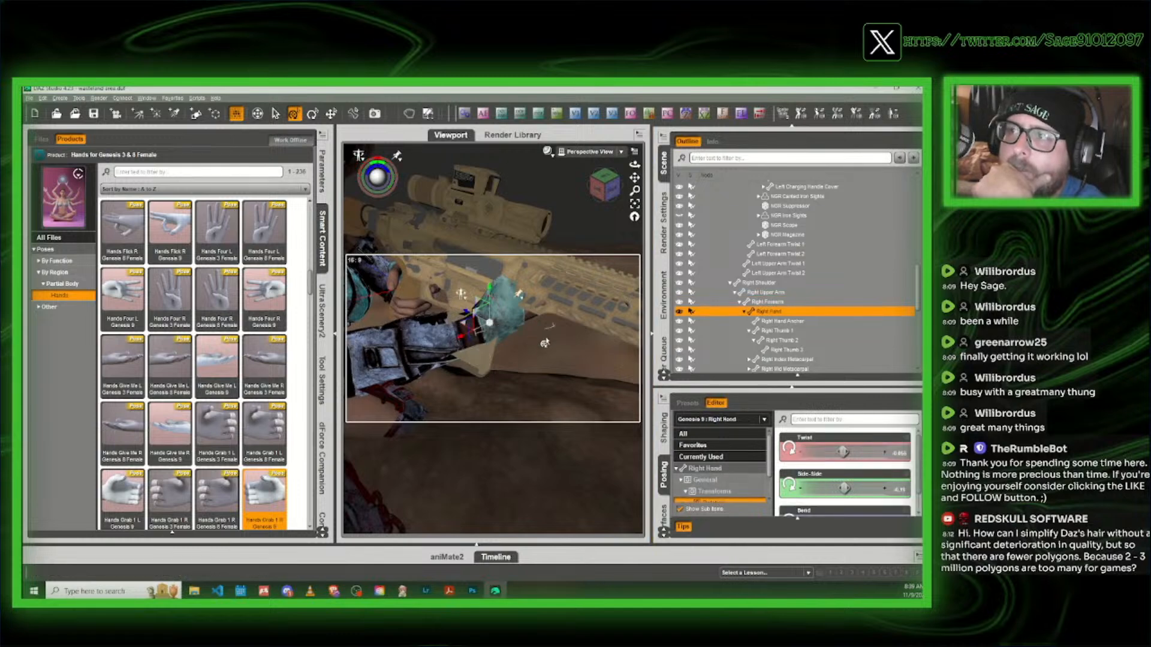
left_click_drag(845, 503, 833, 467)
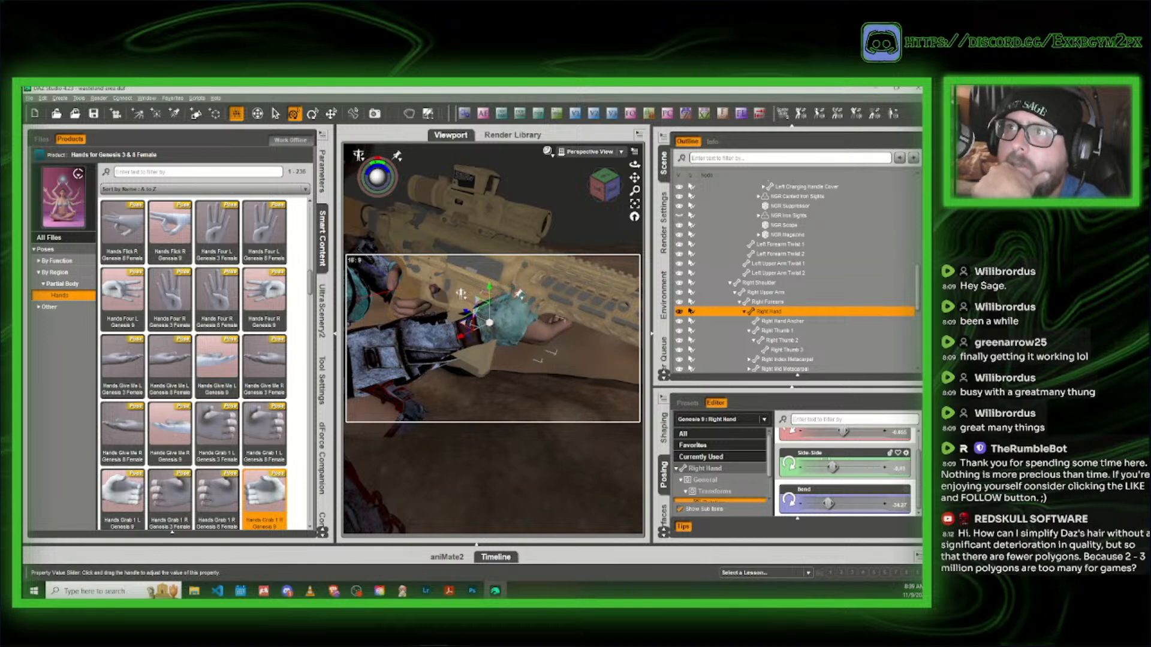
scroll(832, 461, "up", 1)
mouse_move(601, 186)
left_mouse_down()
mouse_move(588, 184)
mouse_move(608, 186)
left_mouse_up()
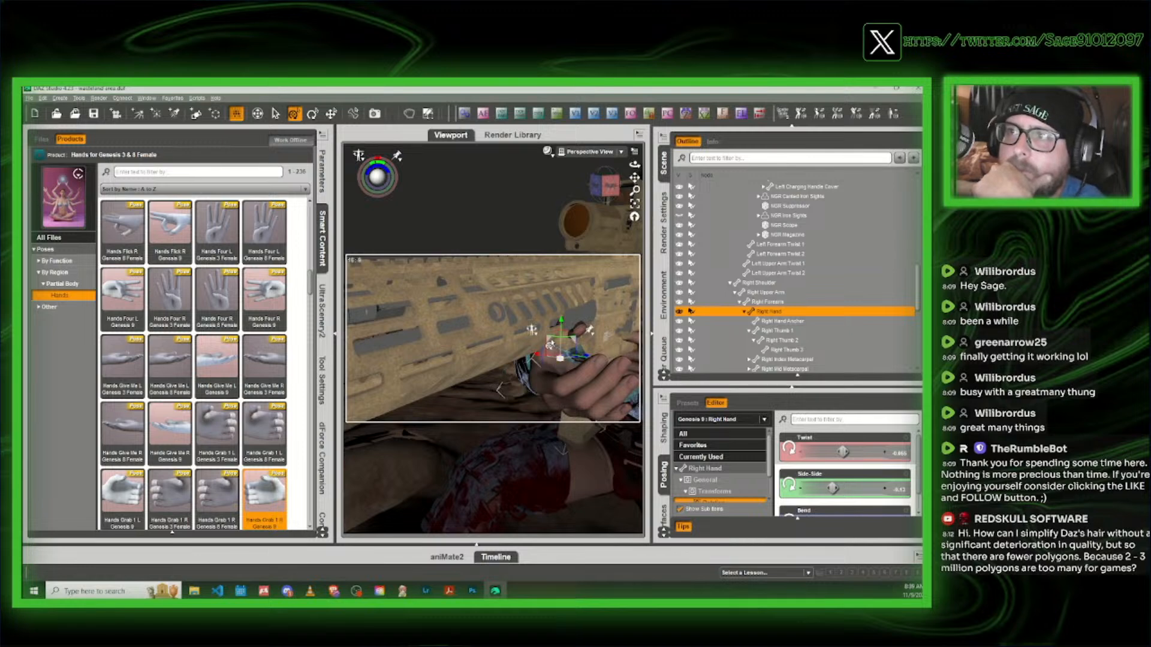
left_click_drag(546, 339, 537, 339)
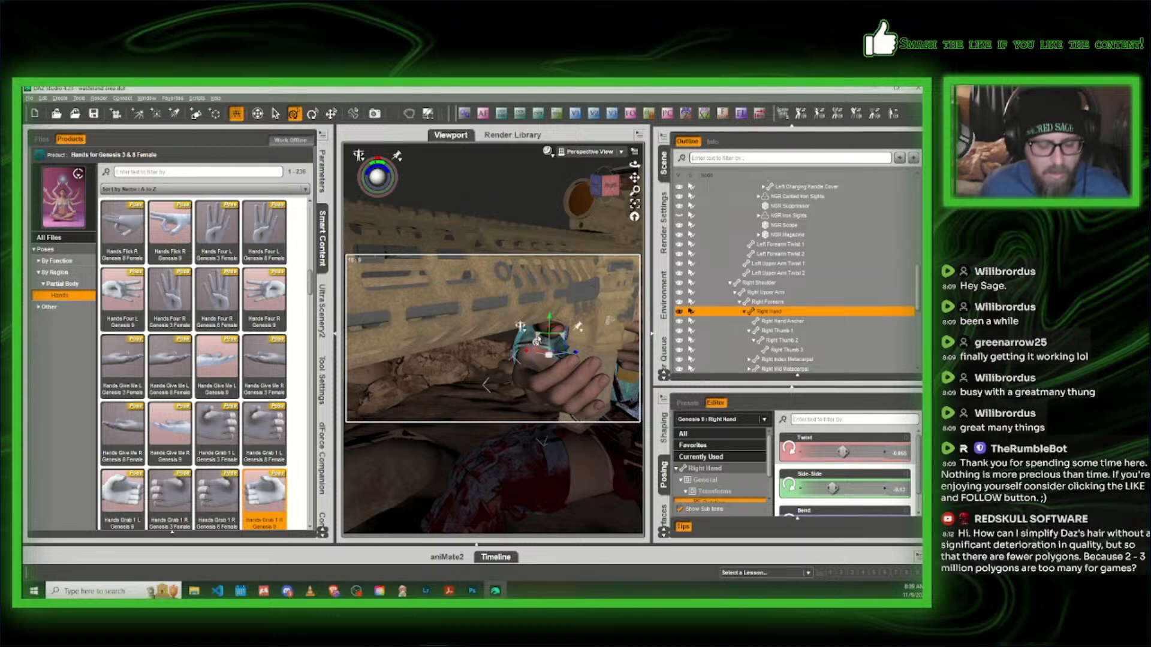
left_click_drag(536, 257, 550, 205)
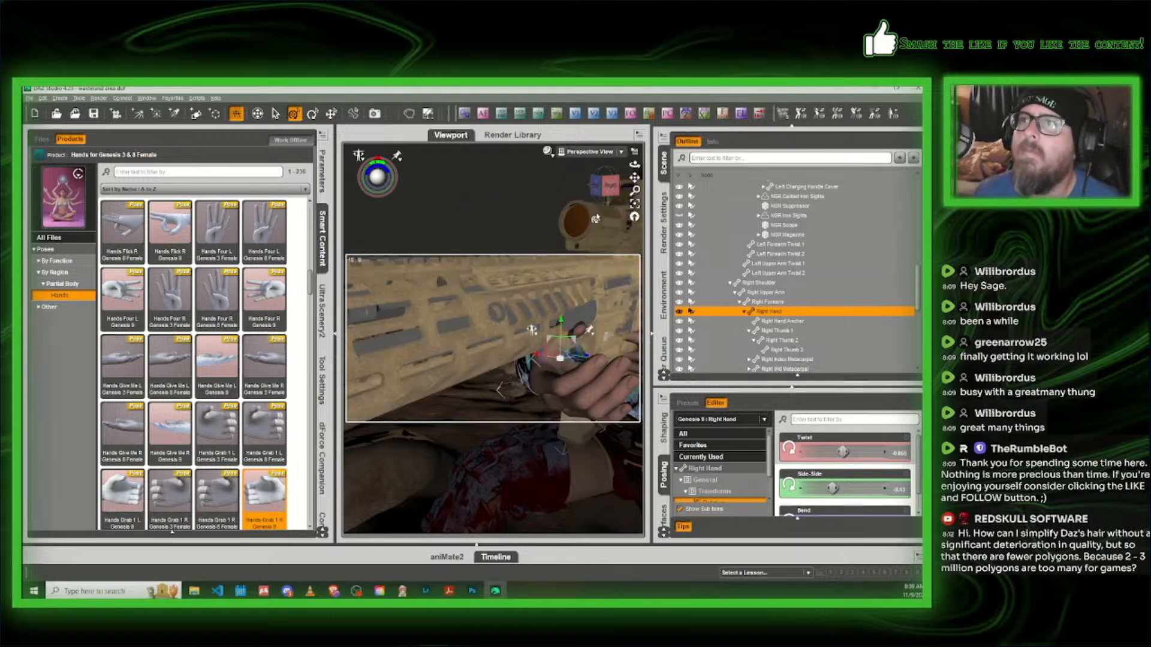
Step: Lower the Twist of the right upper arm slightly and check the fingers against the handguard from the side
left_click(606, 195)
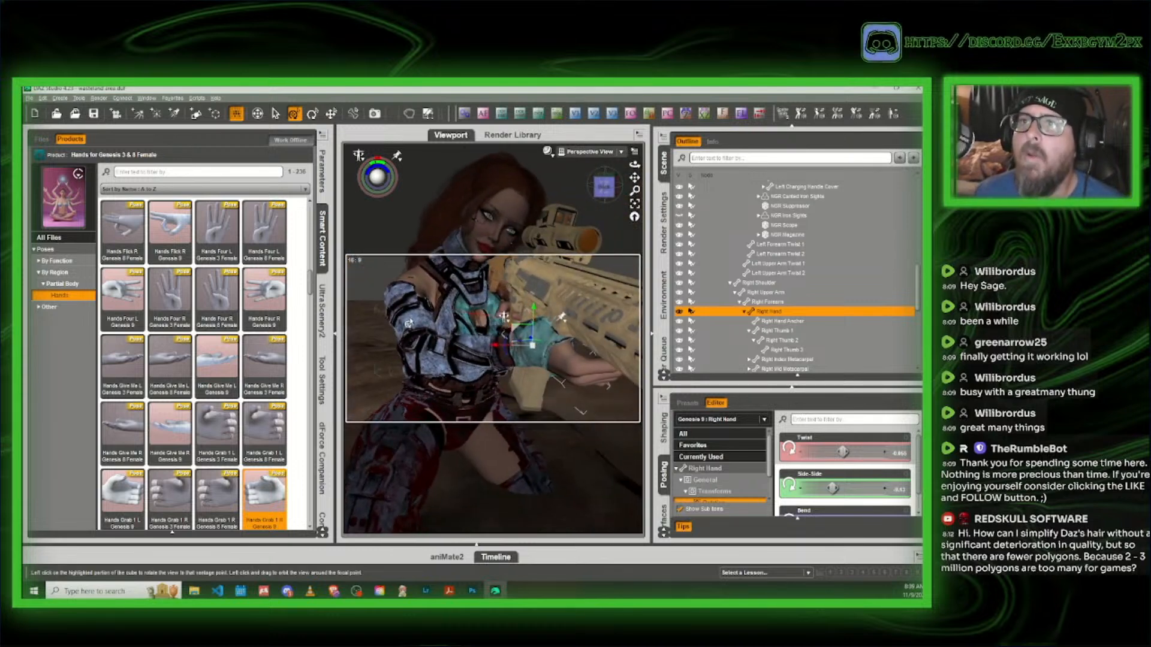
left_click(409, 323)
left_click_drag(849, 452, 844, 452)
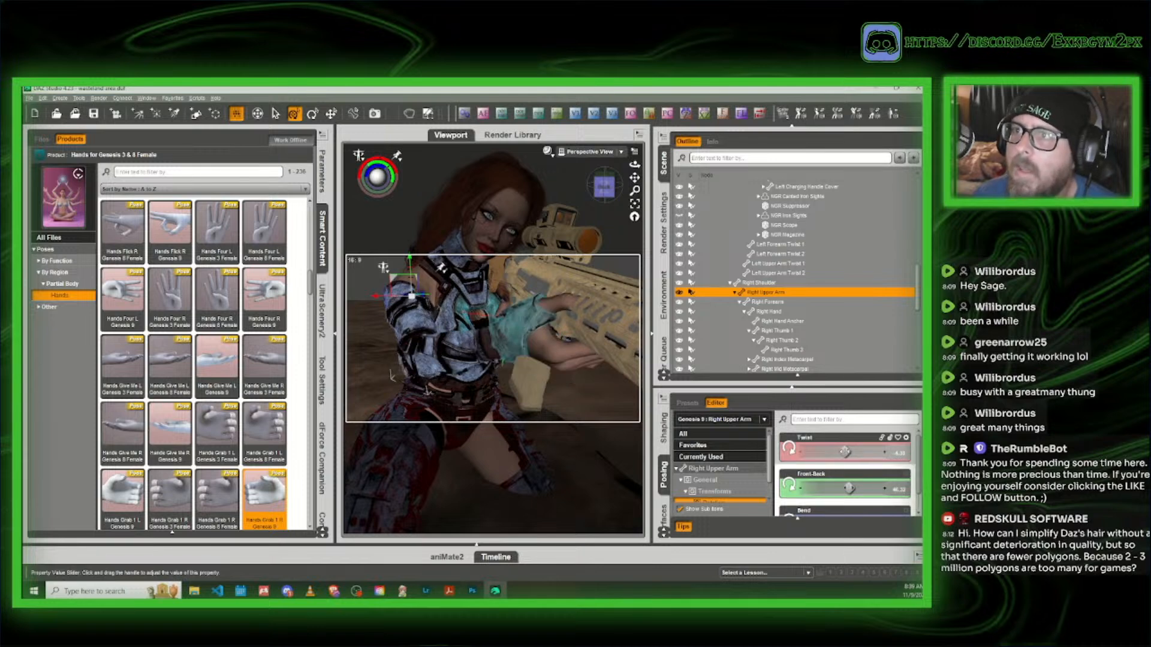
left_click(608, 187)
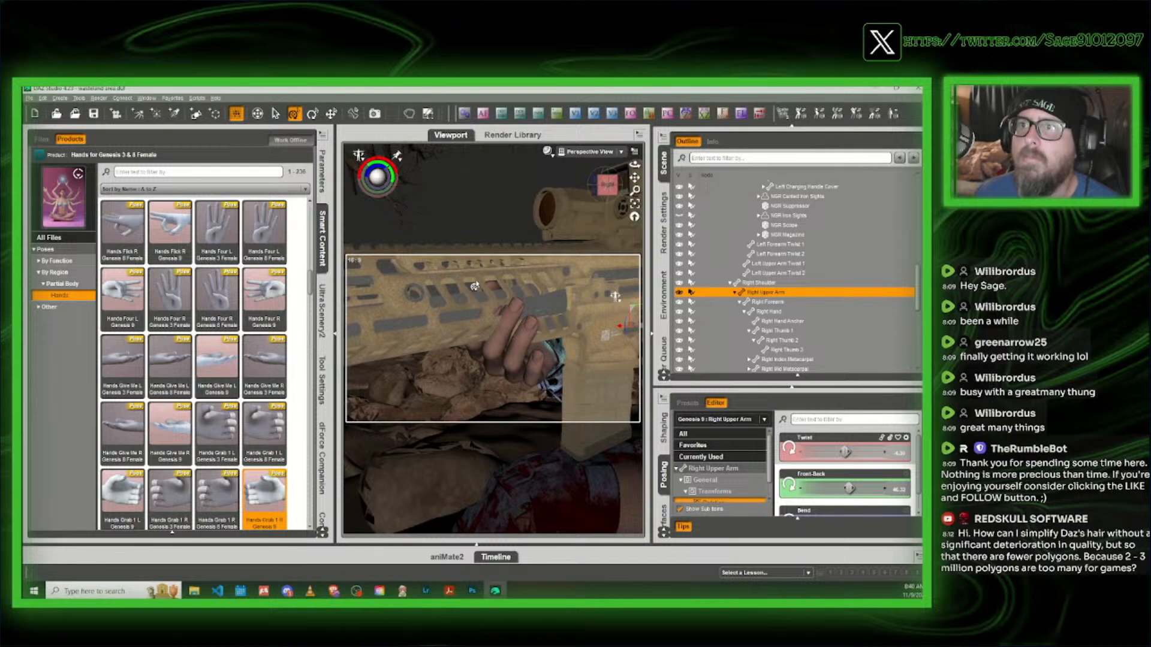
left_click_drag(605, 198, 605, 191)
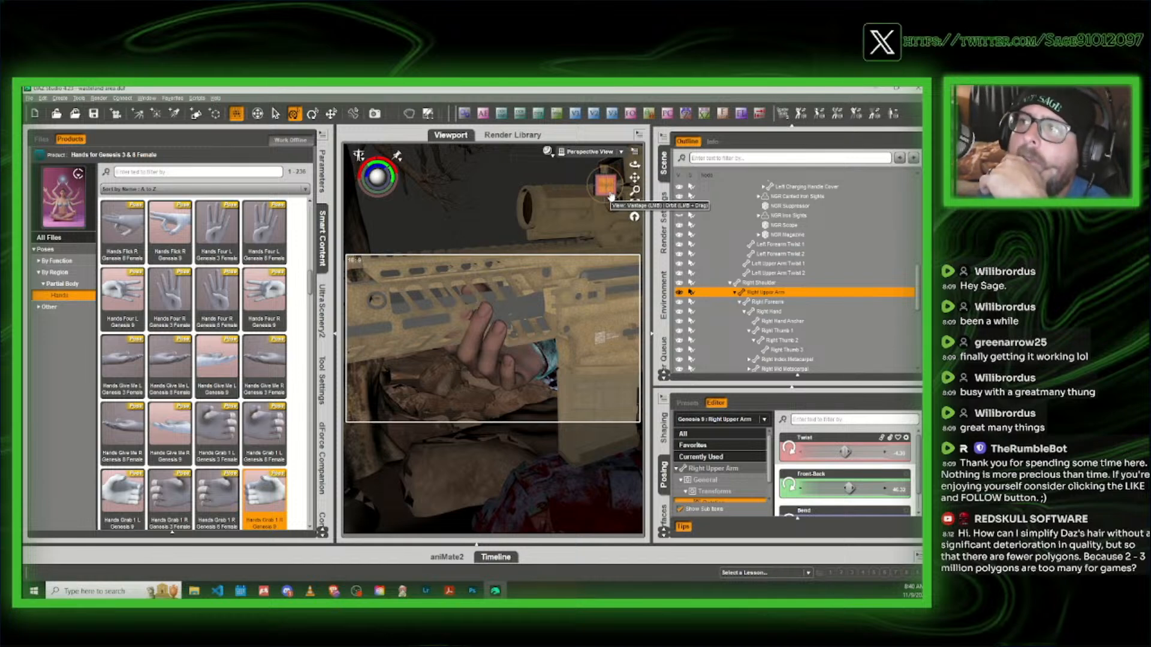
Step: Adjust the Bend of Right Index 1 and check the finger's position along the handguard
left_click(789, 359)
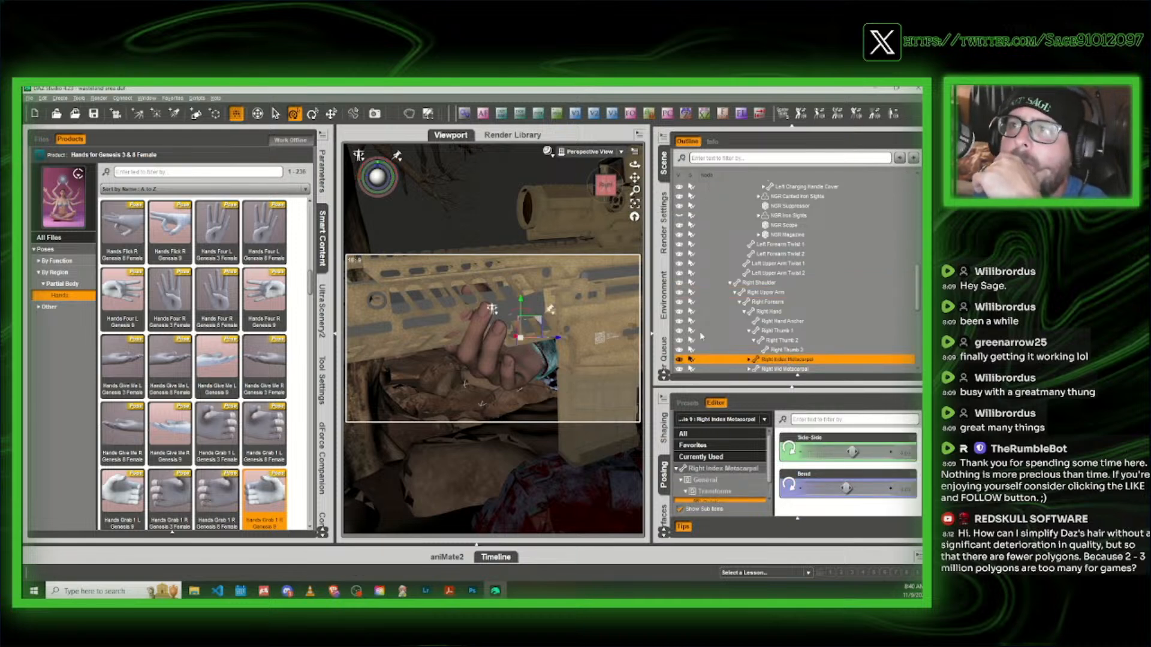
left_click(595, 185)
left_click_drag(606, 185, 599, 185)
left_click(566, 362)
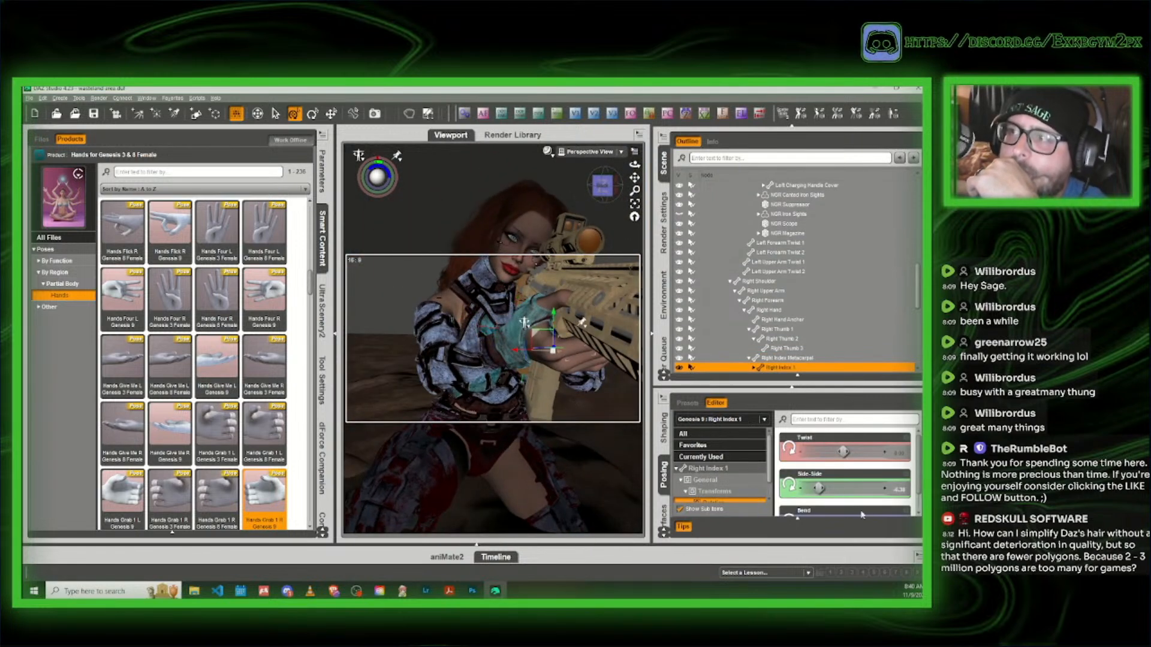
scroll(842, 512, "down", 1)
left_click_drag(845, 503, 841, 503)
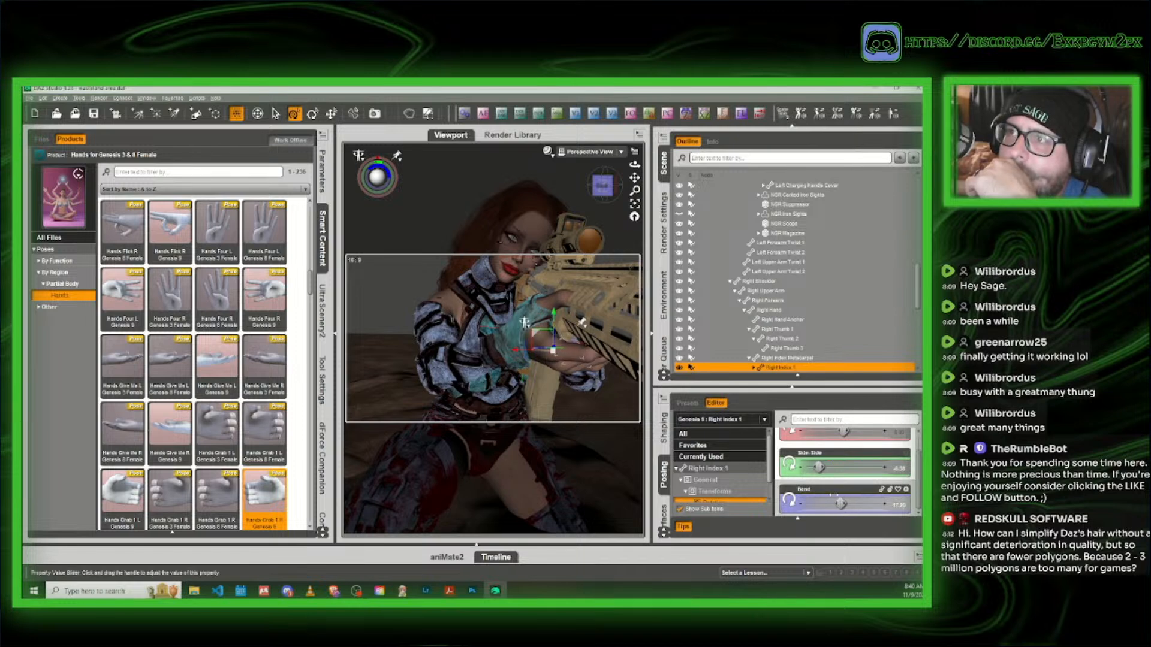
scroll(842, 480, "up", 1)
left_click_drag(604, 185, 626, 228)
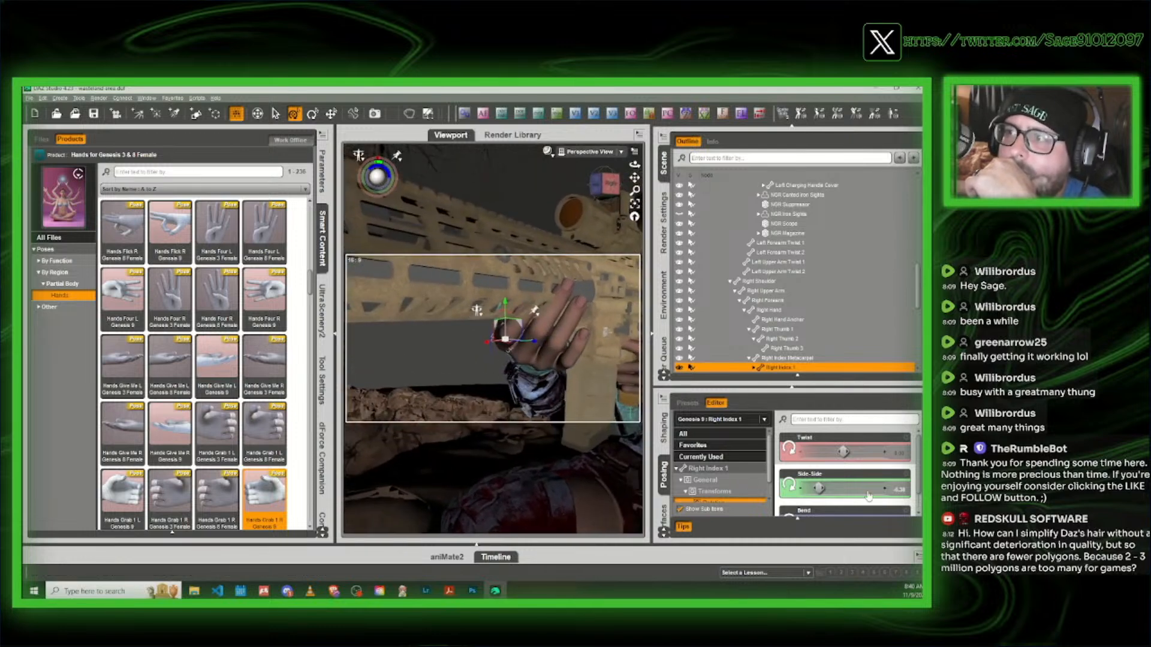
Step: Lower the Bend of Right Mid 1 slightly to reposition the right middle finger against the rifle's handguard
scroll(834, 479, "down", 1)
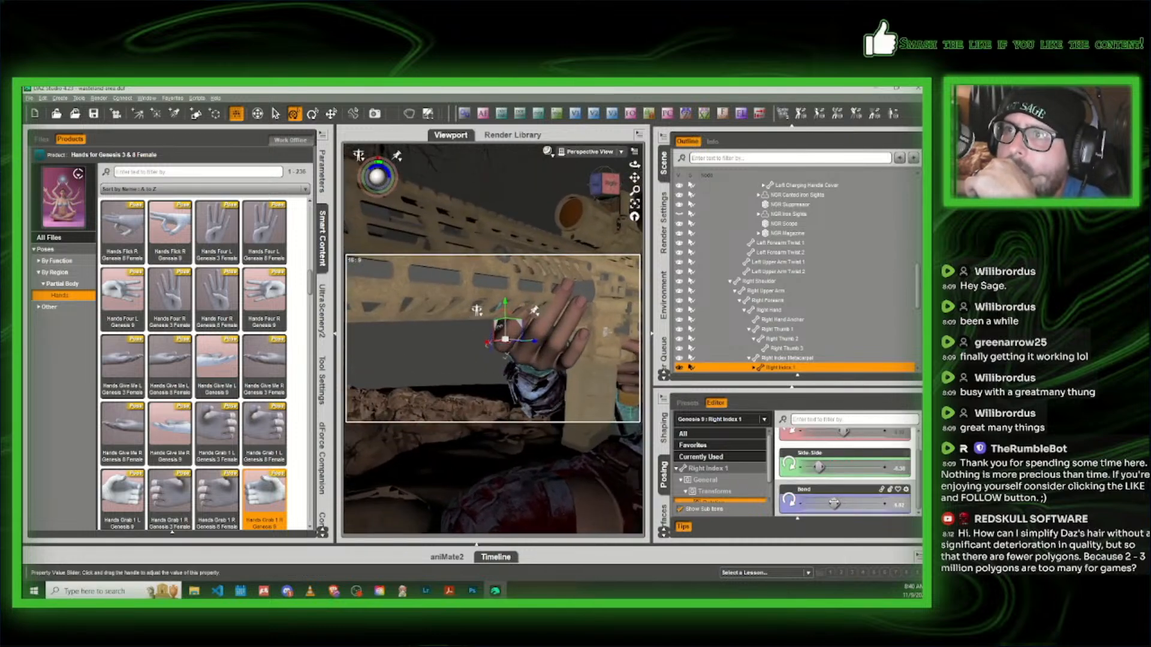
left_click(527, 355)
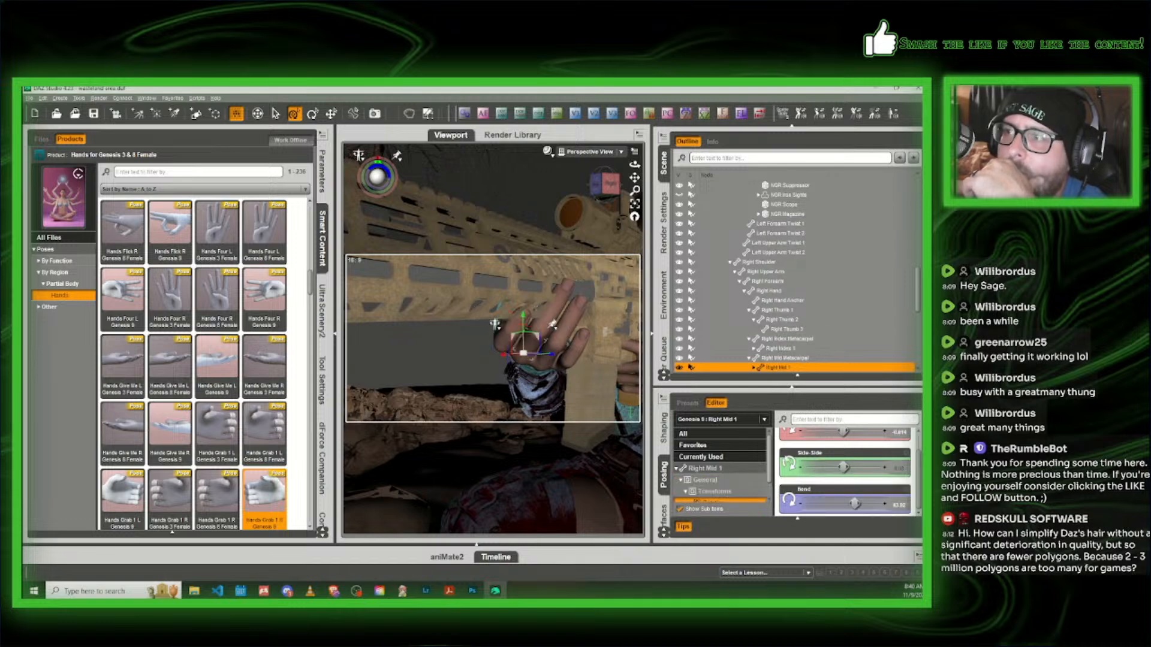
left_click_drag(854, 504, 849, 504)
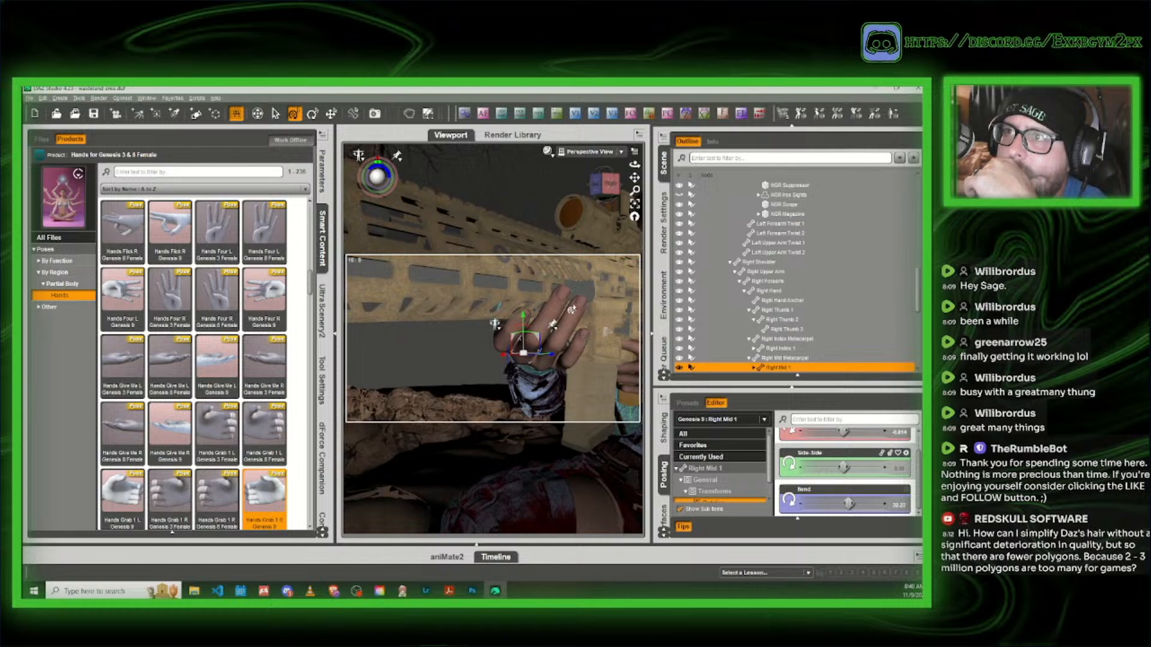
Step: Adjust the Right Pinky 1 joint to reposition the little finger beneath the rifle
left_click(607, 182)
left_click_drag(607, 182, 503, 321)
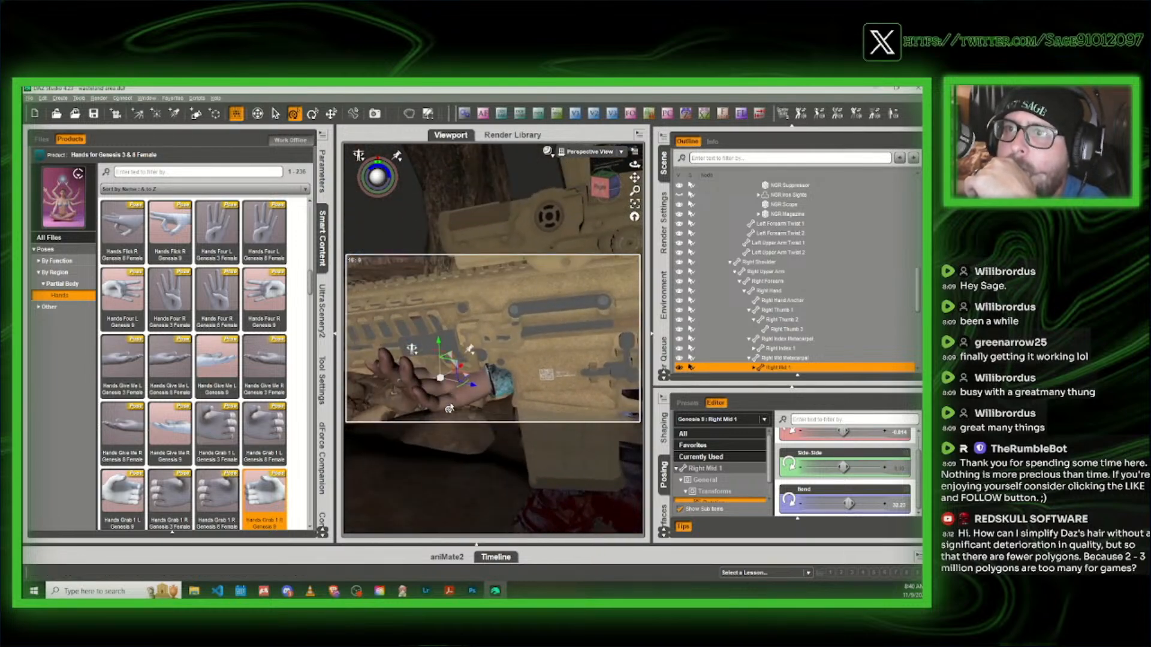
left_click(444, 394)
left_click_drag(842, 504, 858, 503)
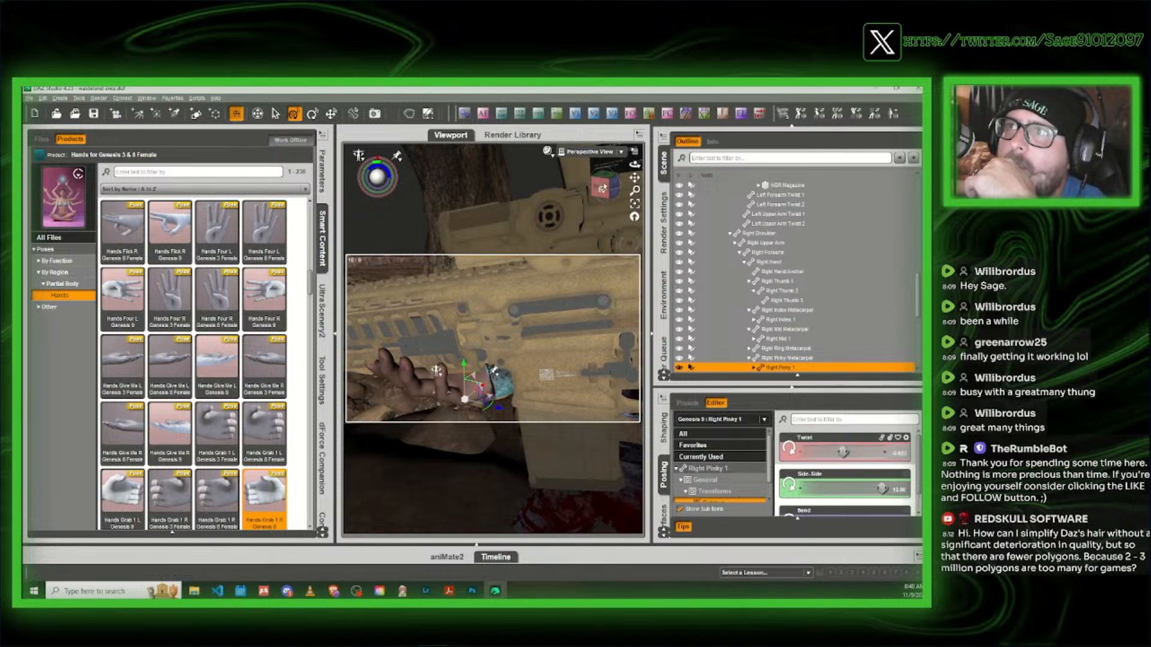
Step: Lower the Side-Side of Right Index 1 slightly to shift the index finger along the handguard
left_click(604, 183)
left_click_drag(604, 184, 623, 182)
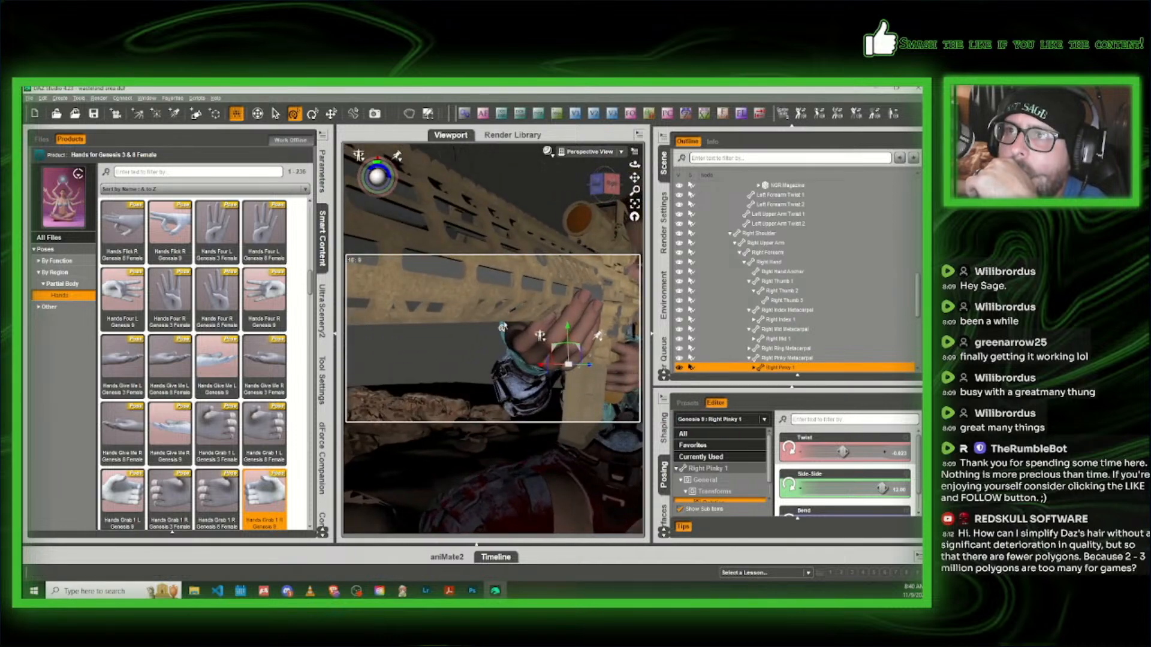
left_click(511, 339)
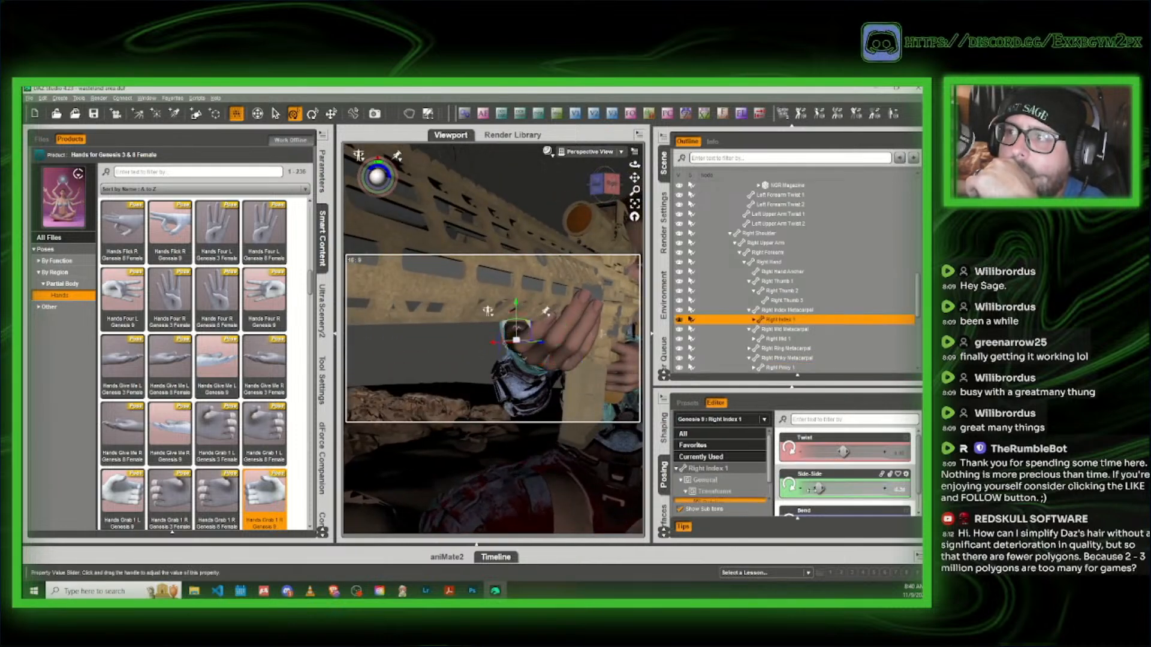
left_click_drag(819, 488, 812, 488)
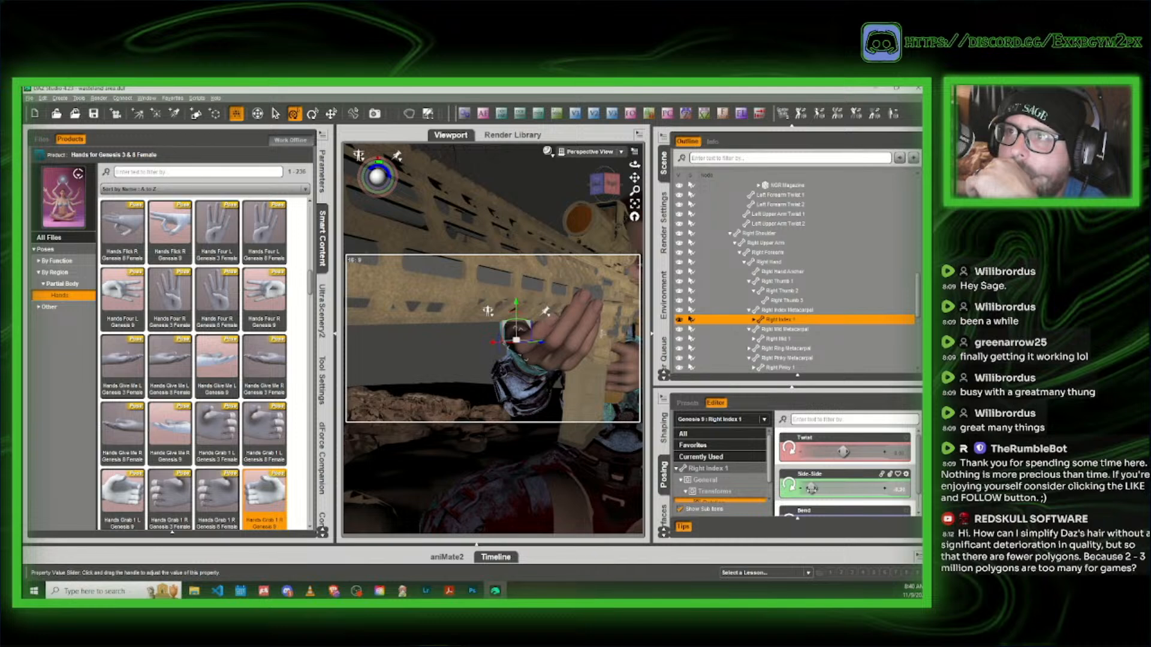
Step: Increase the bend of the right thumb's second joint (Right Thumb 2) on the rifle-holding figure
left_click(604, 186)
left_click_drag(604, 186, 602, 207)
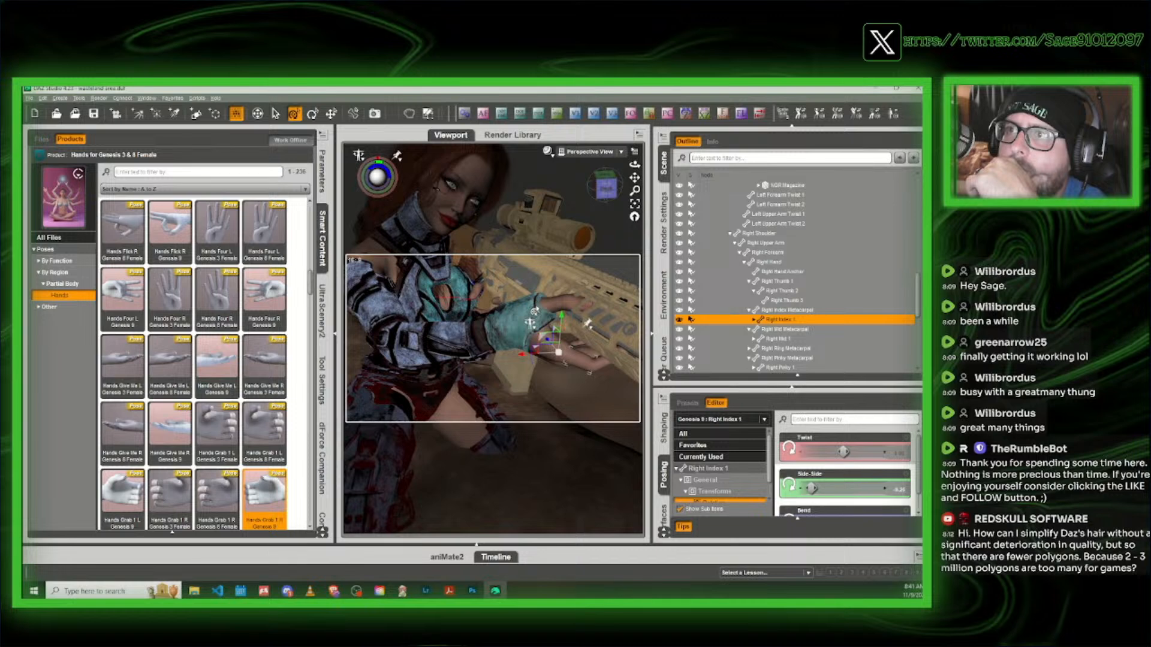
left_click(539, 310)
left_click_drag(870, 452, 887, 452)
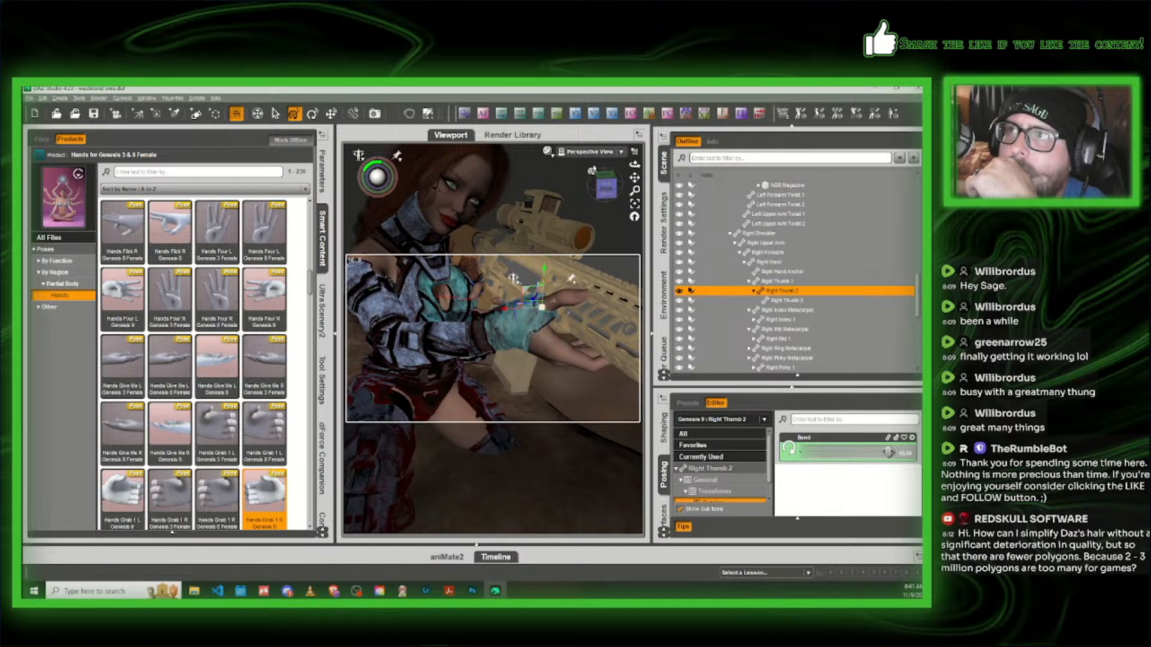
Step: Raise the figure's right hand slightly along the Y axis so it sits closer against the rifle
mouse_move(602, 186)
left_mouse_down()
mouse_move(626, 189)
mouse_move(592, 185)
mouse_move(607, 187)
left_mouse_up()
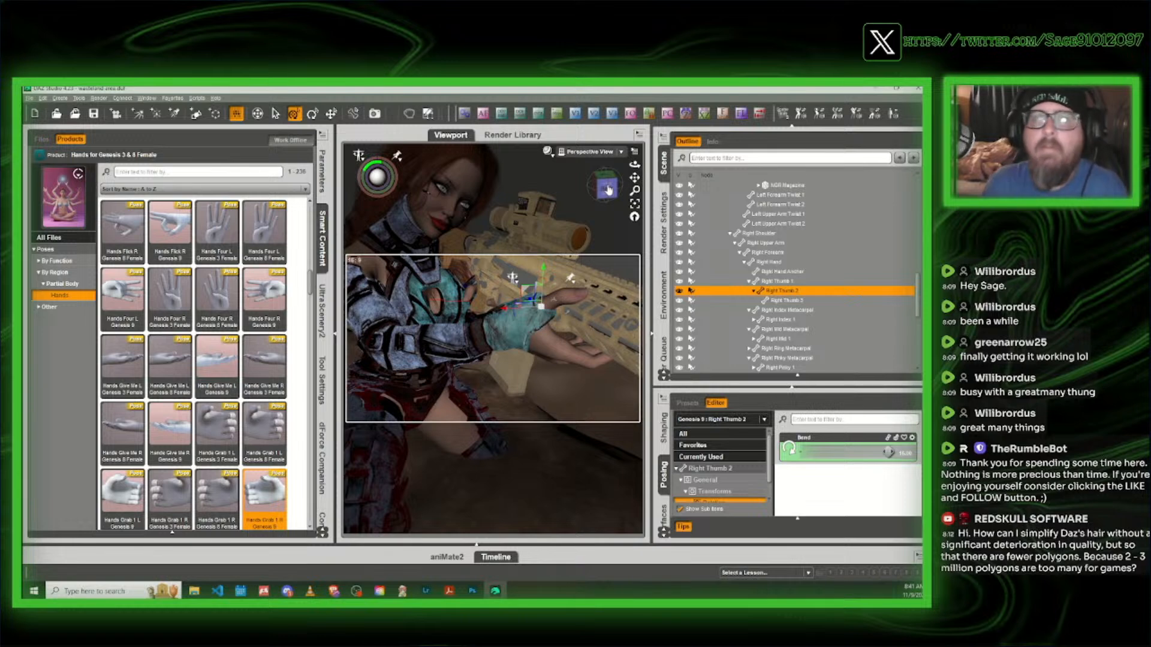
left_click(527, 354)
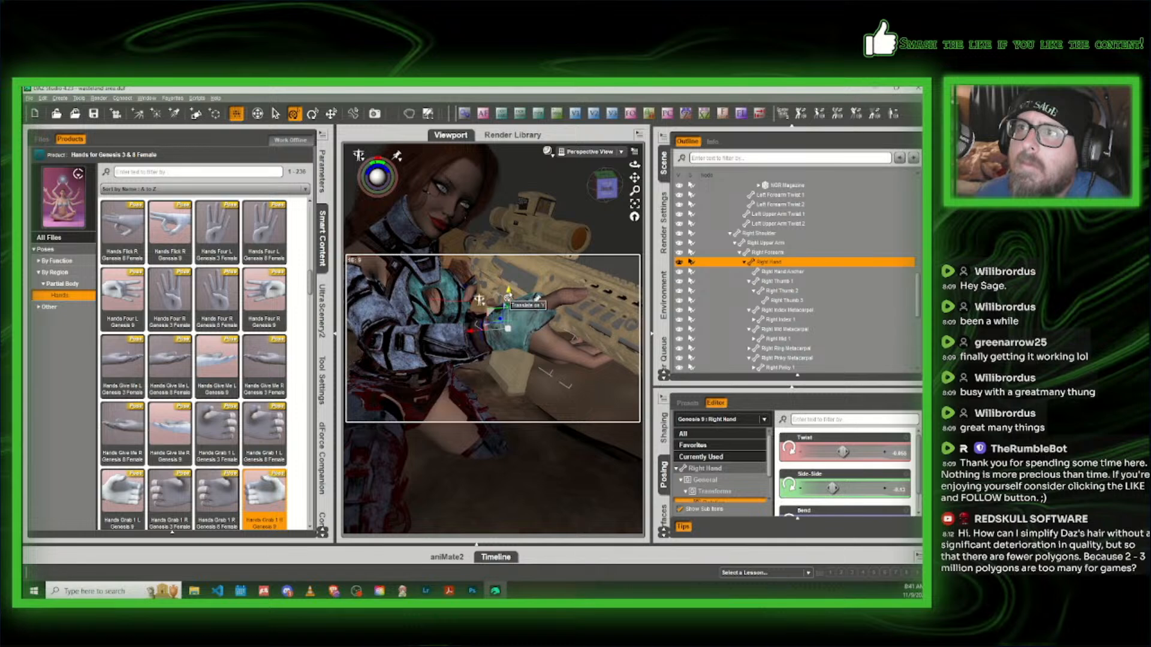
left_click_drag(509, 296, 509, 290)
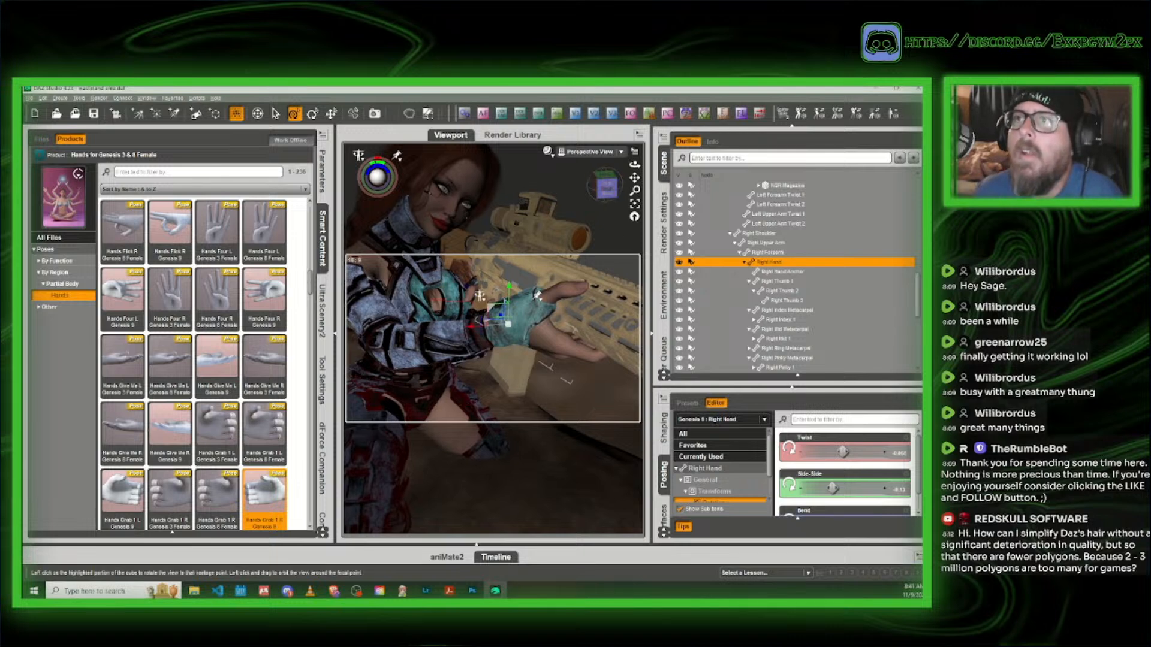
Step: Adjust the bend of the right index finger's first joint (Right Index 1) against the underside of the rifle
left_click(606, 186)
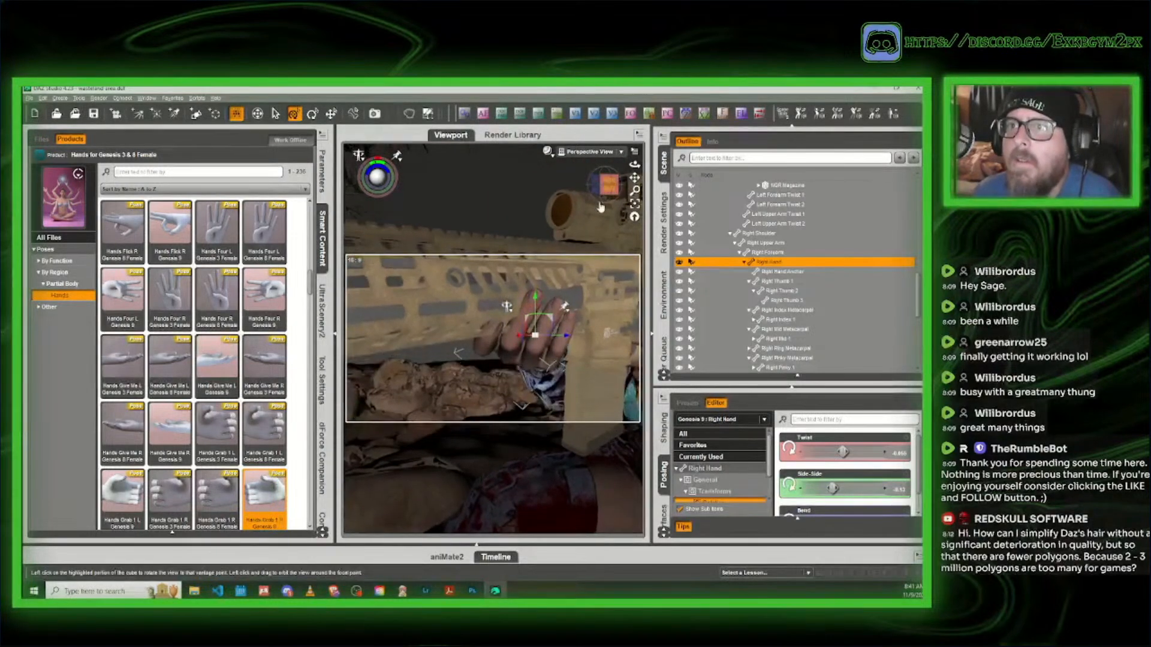
left_click_drag(607, 188, 603, 177)
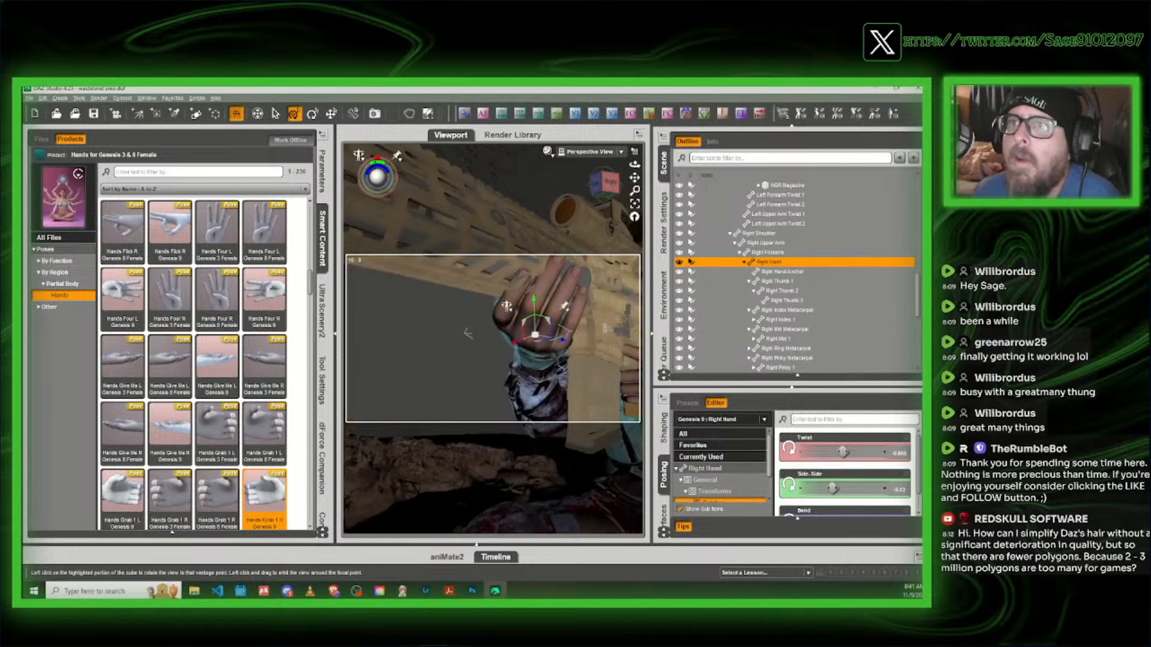
left_click(506, 319)
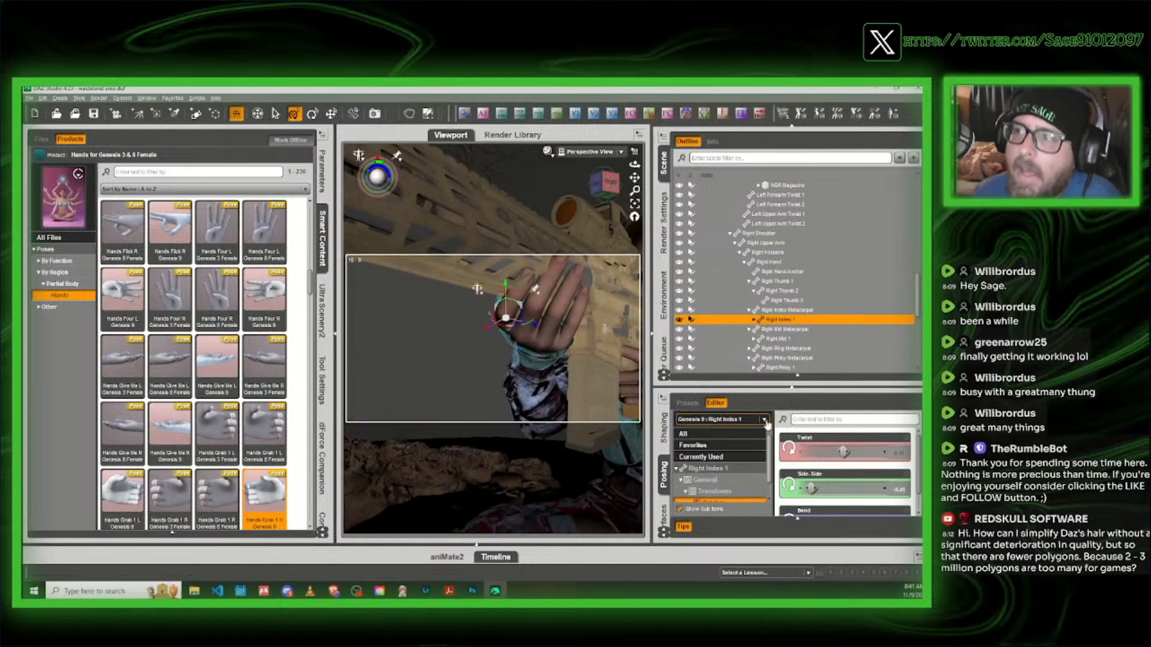
scroll(828, 504, "down", 1)
left_click_drag(829, 503, 805, 467)
Step: Reduce the bend of Right Mid 2 slightly and increase the bend of Right Mid 3 to shape the middle finger's grip
left_click(558, 324)
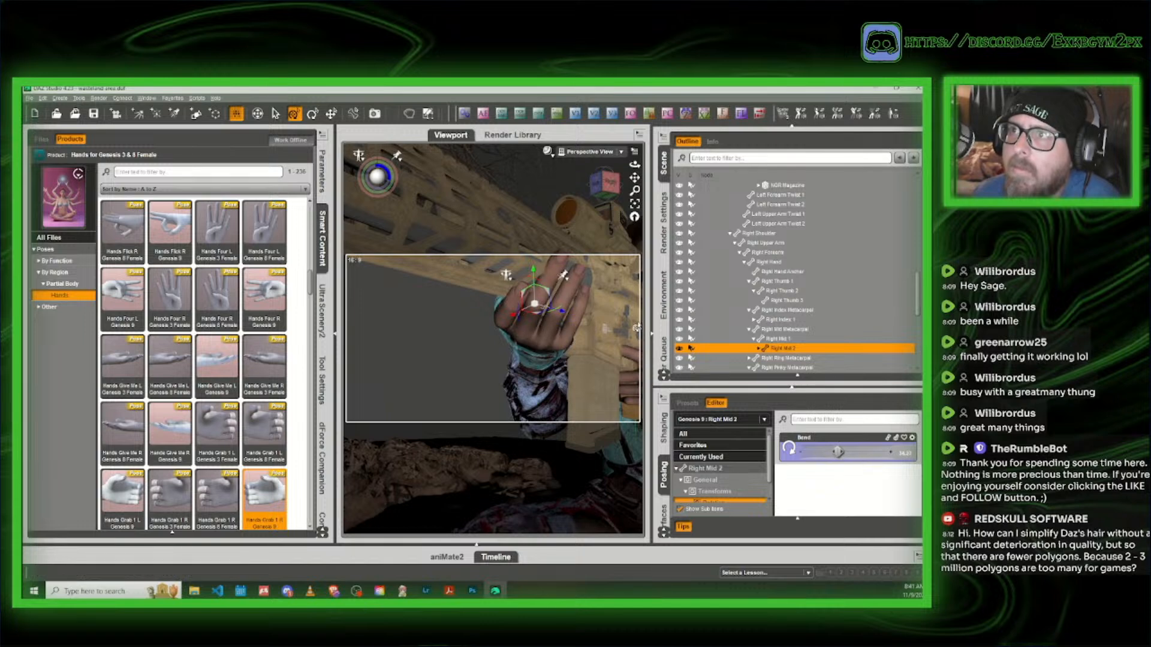
mouse_move(604, 183)
left_mouse_down()
mouse_move(611, 200)
mouse_move(604, 175)
left_mouse_up()
left_click_drag(836, 452, 828, 452)
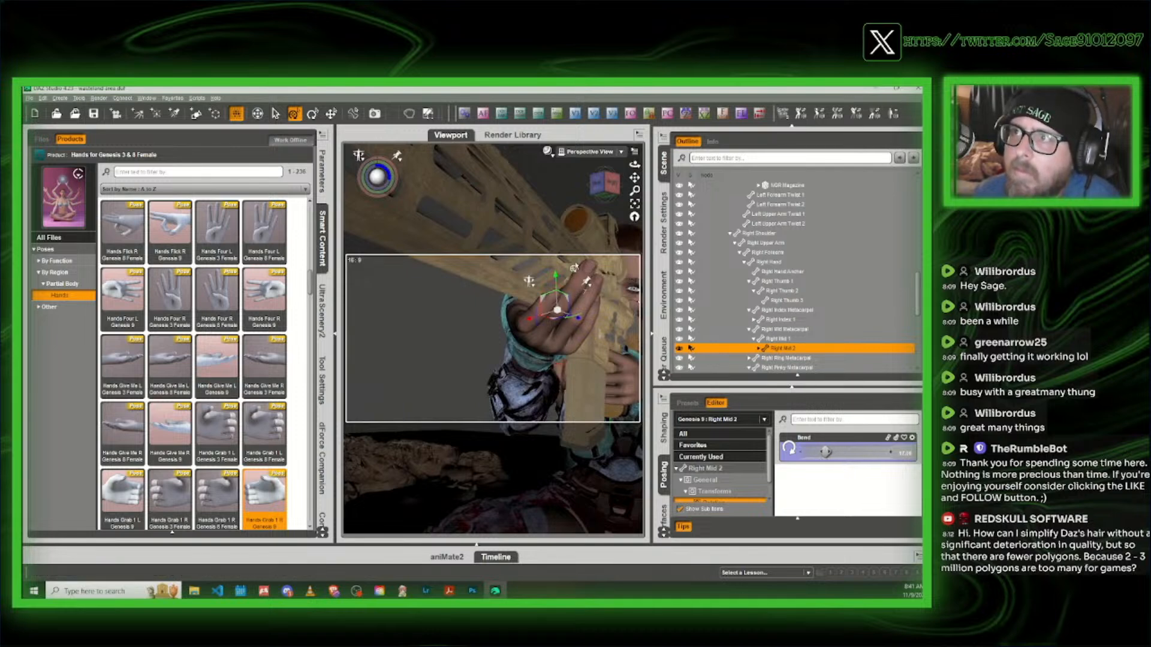
left_click(580, 274)
left_click_drag(838, 451, 849, 452)
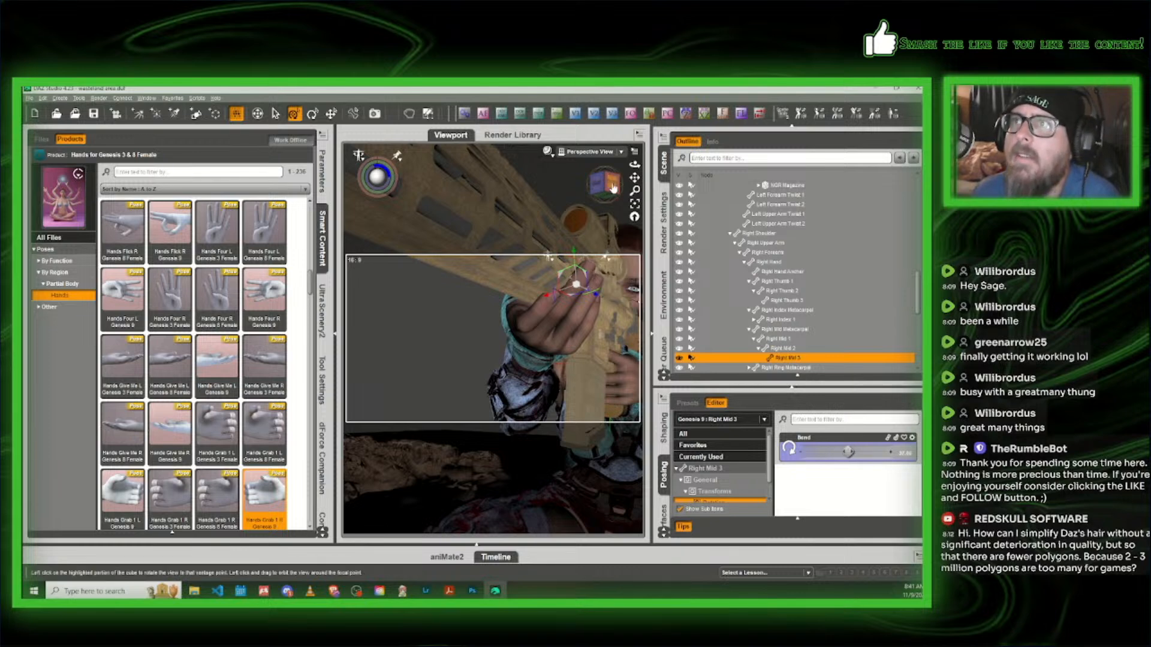
Step: Save the scene as a new DSON user file named amelia_shoots_setup
left_click(604, 185)
left_click(593, 185)
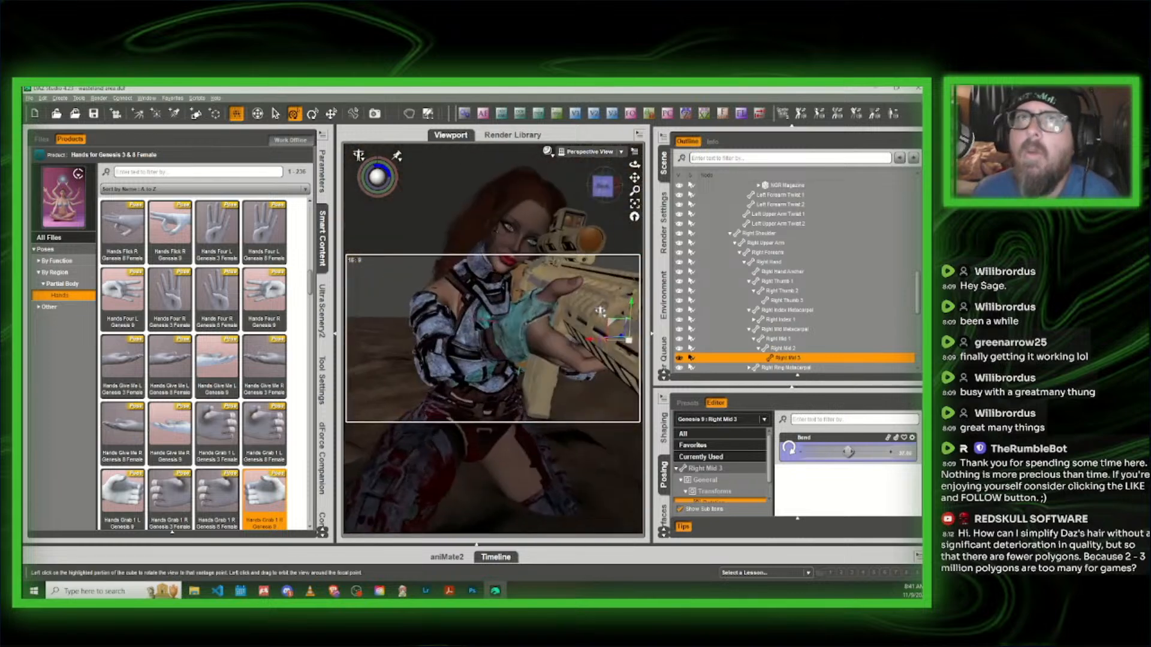
left_click(29, 99)
mouse_move(60, 165)
left_click(174, 168)
left_click(265, 105)
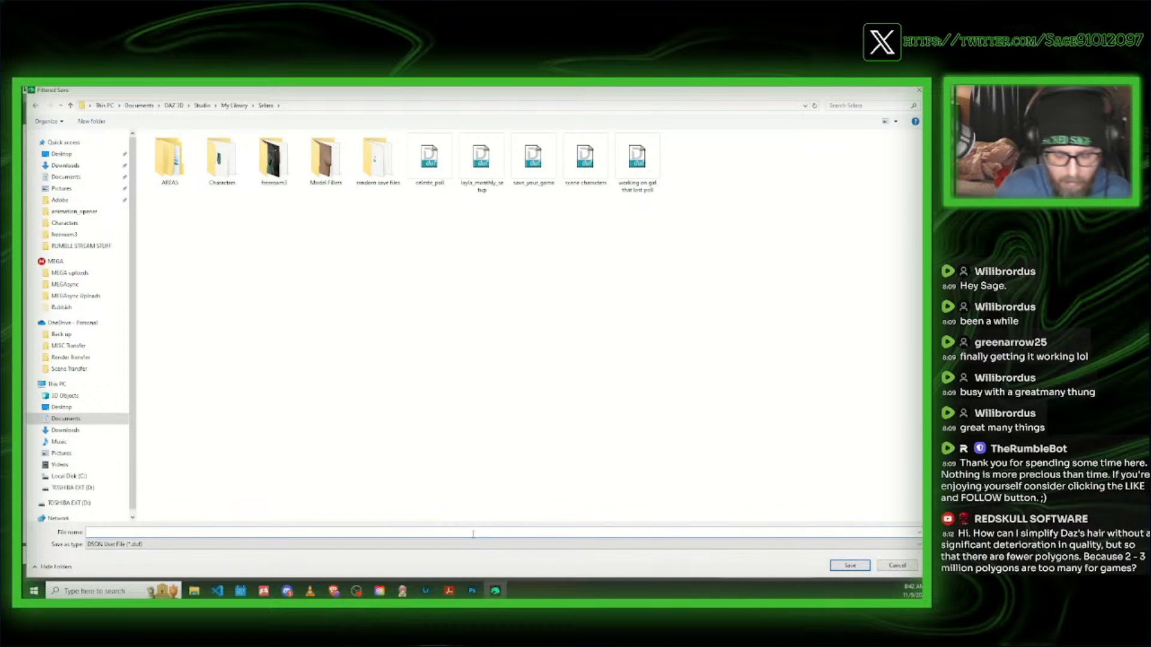
type("a")
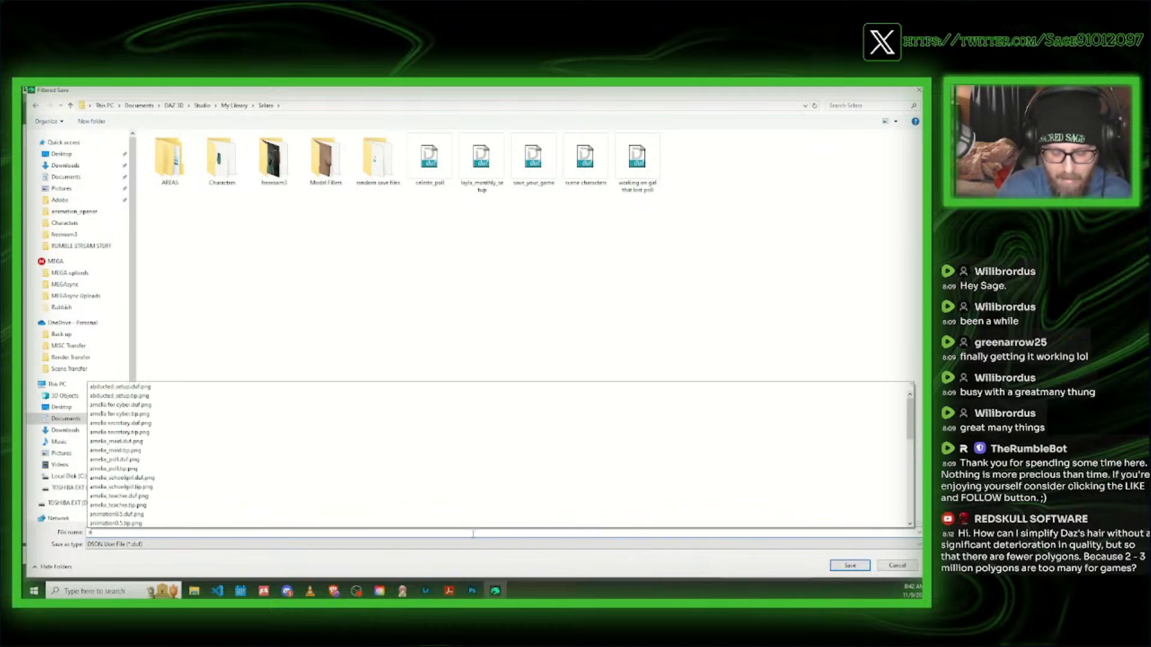
type("melia_shoots_setup")
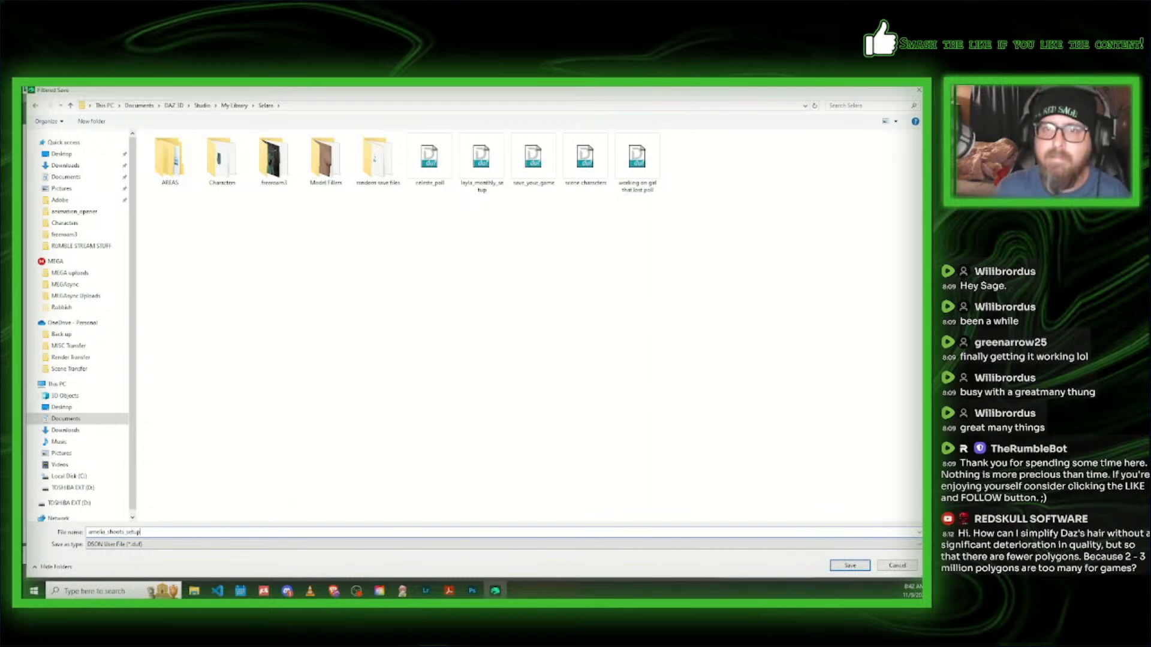
key("Return")
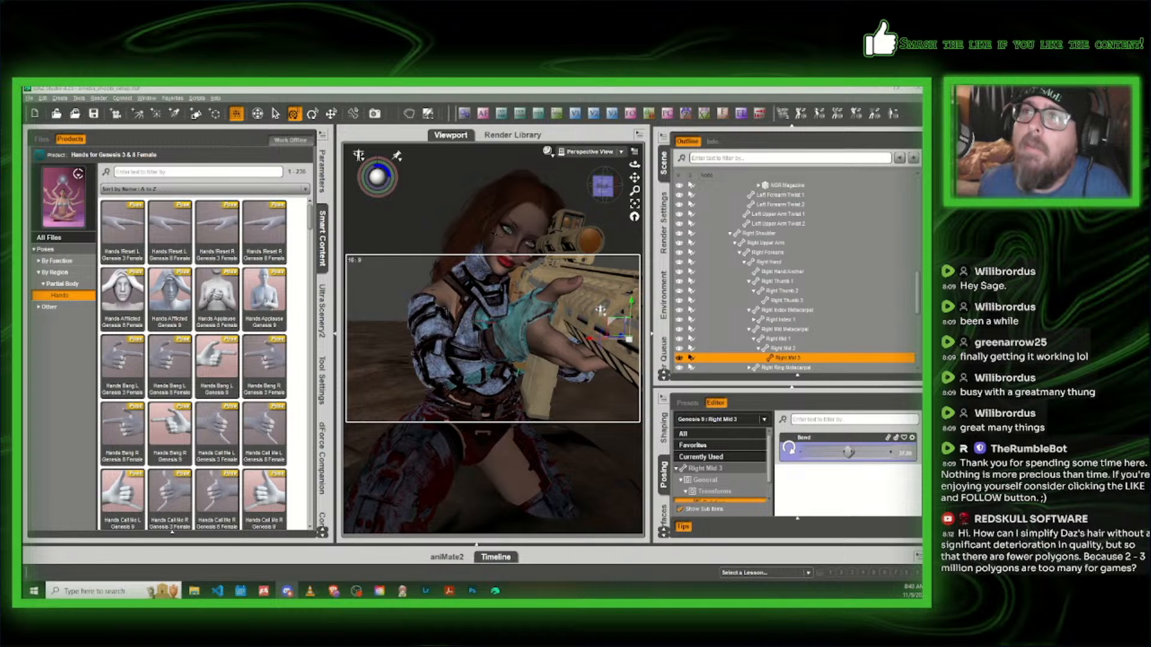
Step: Zero out the Emotions-Smile Happy-Victoria 9 expression among the Genesis 9 figure's currently used pose properties
left_click(525, 225)
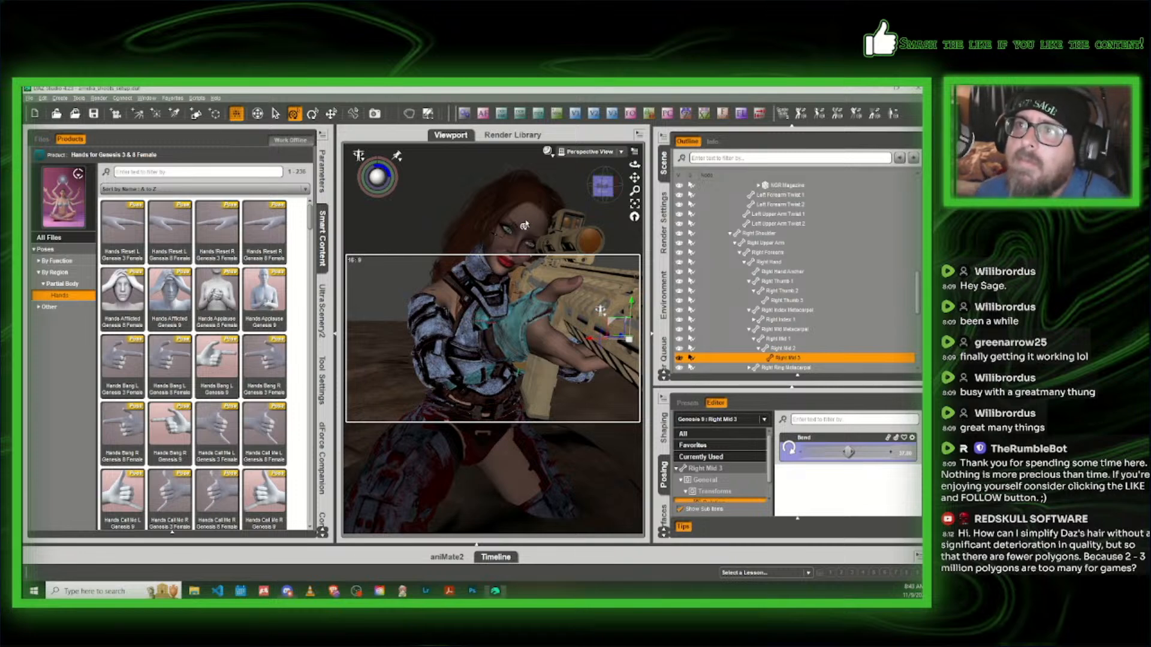
left_click(710, 459)
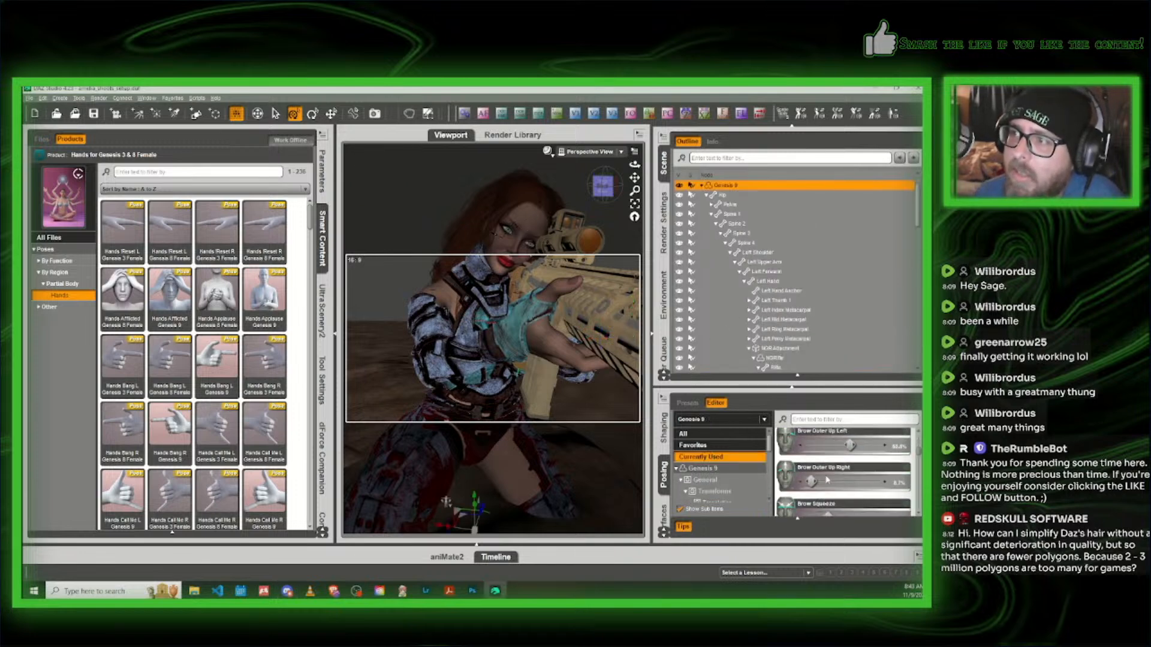
scroll(833, 482, "down", 2)
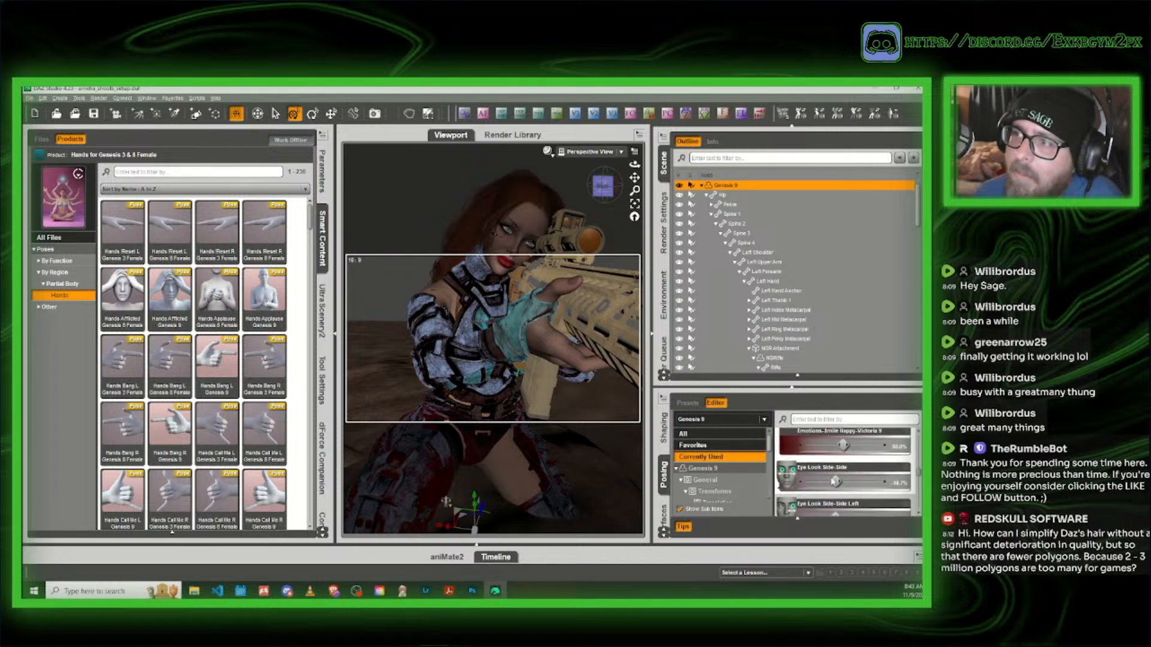
left_click_drag(843, 505, 782, 505)
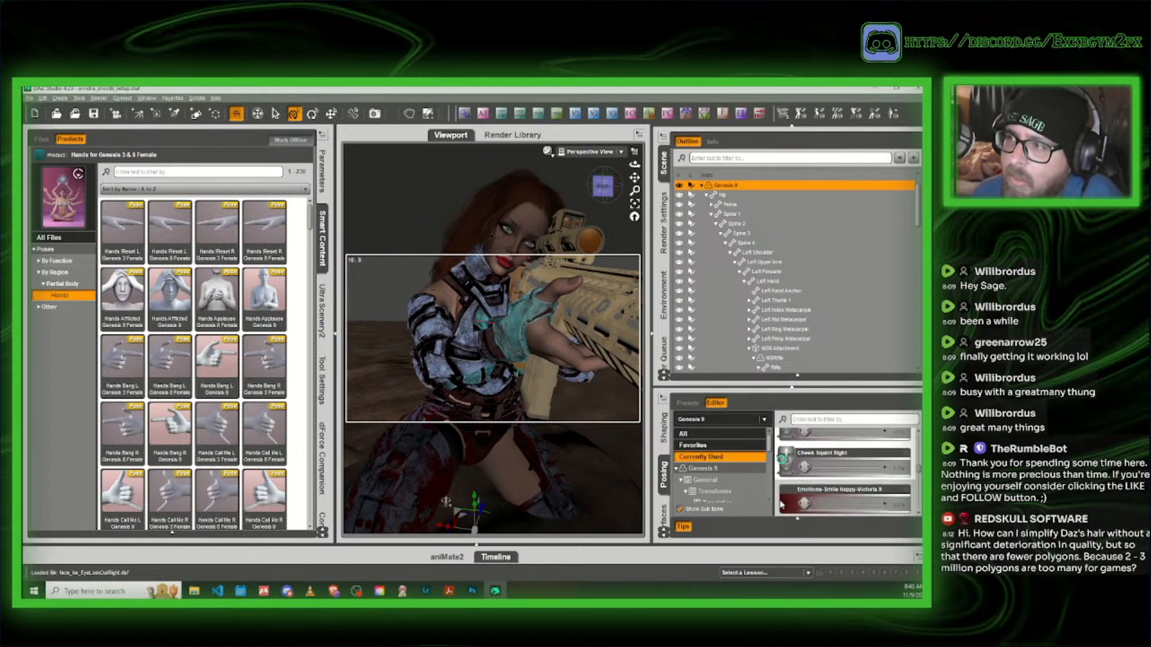
scroll(797, 479, "up", 1)
Step: Filter the Genesis 9 figure's Pose Controls by the word "angry"
left_click(805, 418)
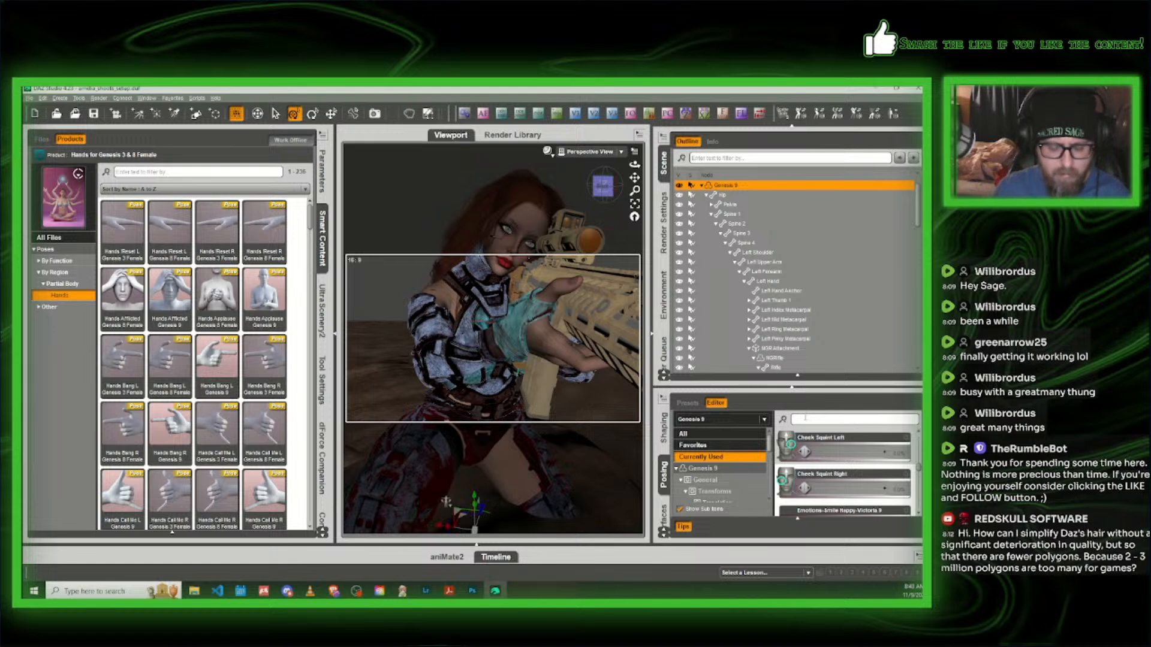
type("and")
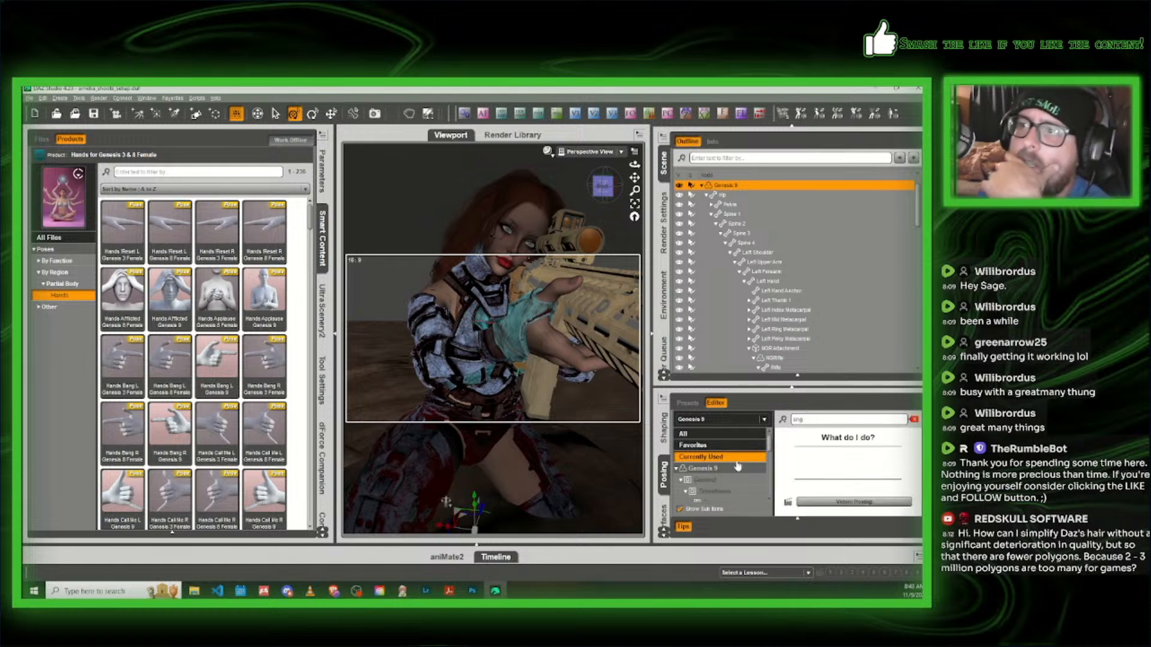
scroll(714, 479, "down", 5)
left_click(731, 454)
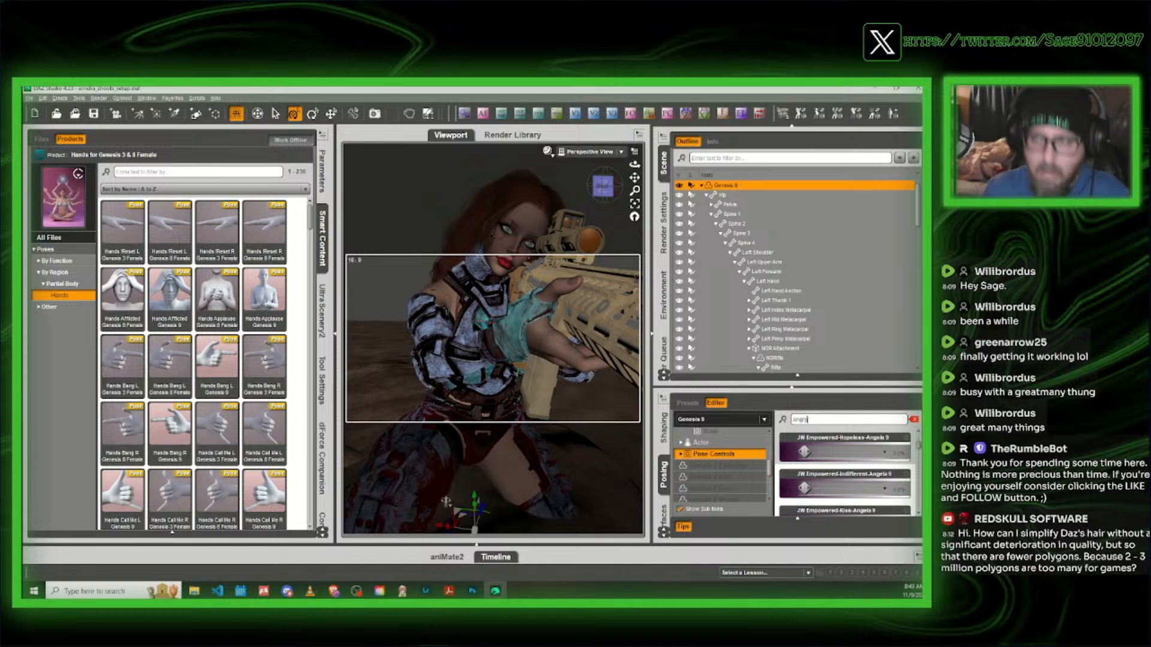
type("y")
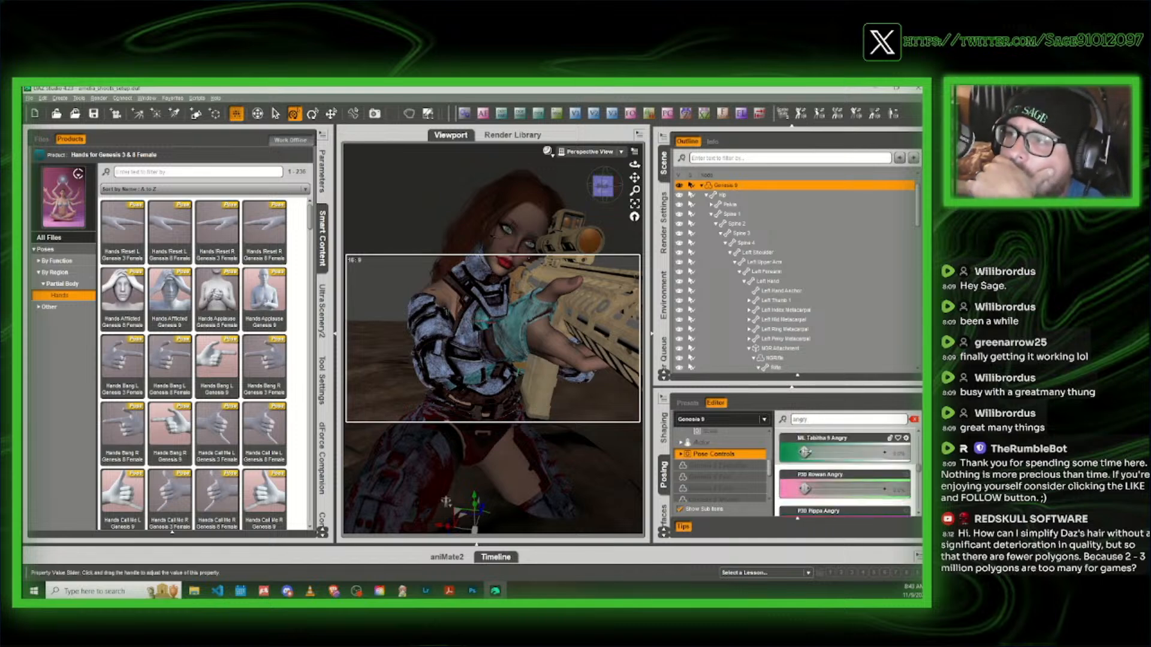
Step: Try the ML Tabitha 9 Angry and P3D Pippa Angry expressions at 100% on the Genesis 9 figure
left_click_drag(805, 453, 833, 453)
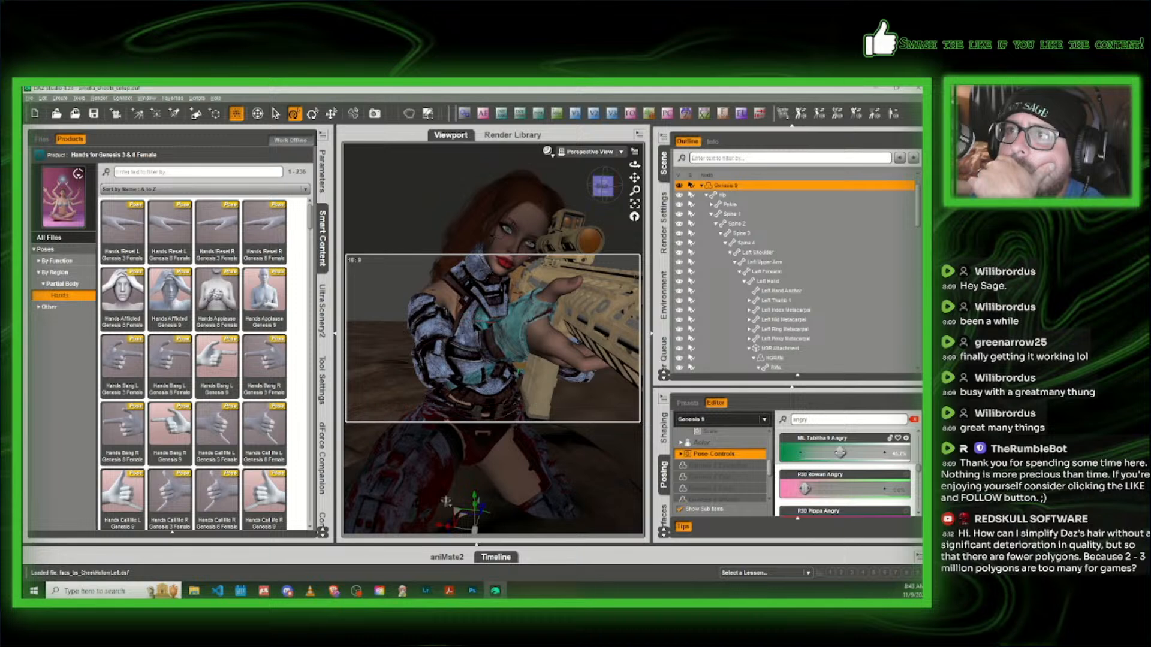
left_click_drag(840, 453, 780, 453)
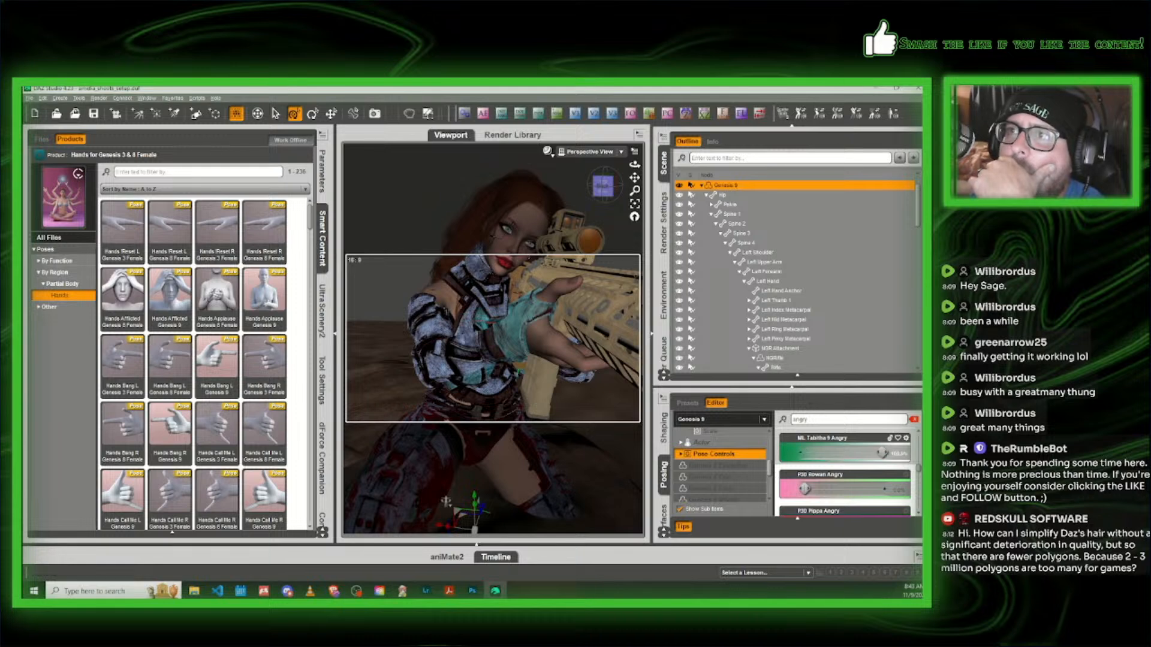
scroll(797, 456, "down", 3)
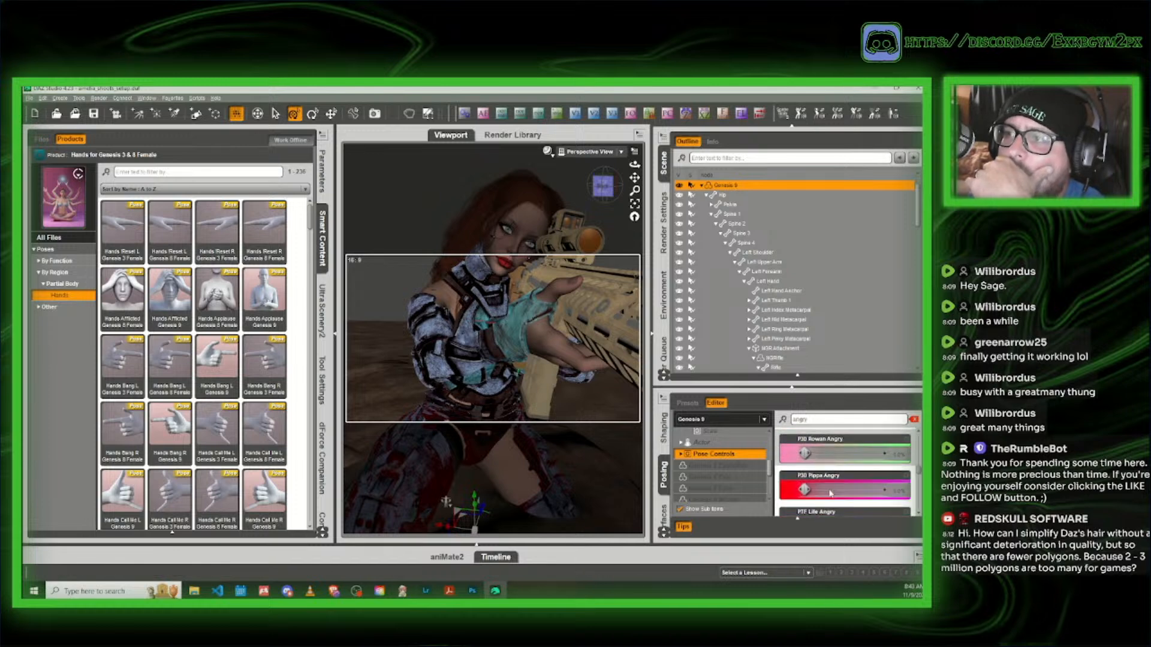
left_click_drag(805, 452, 882, 453)
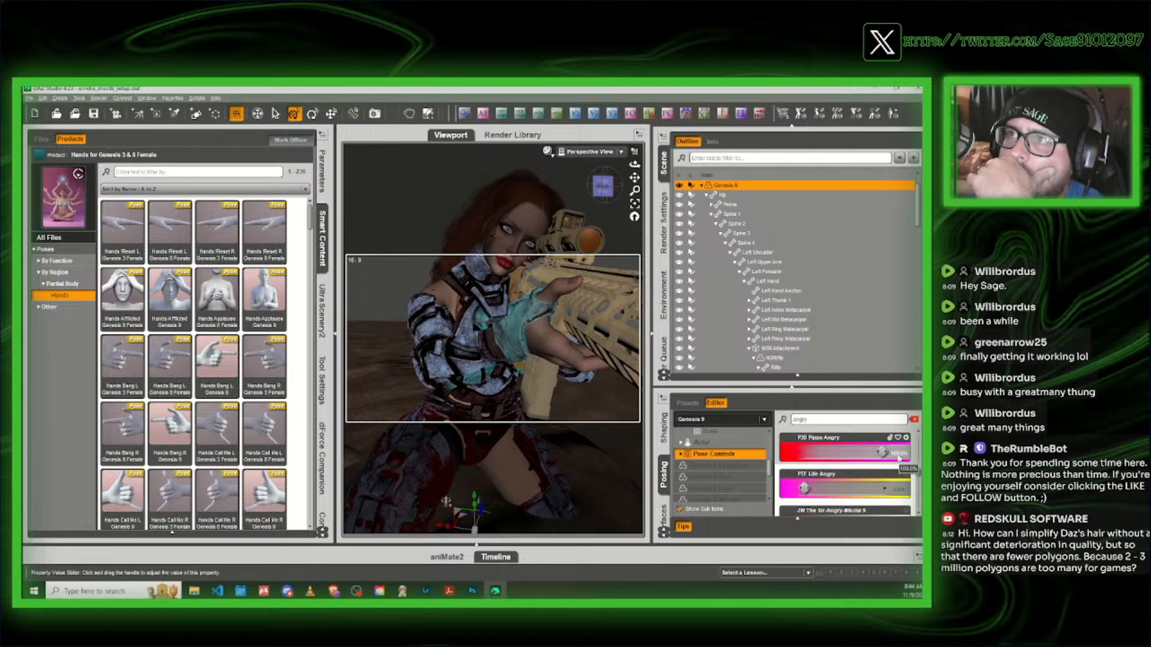
Step: Apply the Angry Look 01 Full expression at partial strength to the Genesis 9 figure's face
scroll(814, 477, "down", 5)
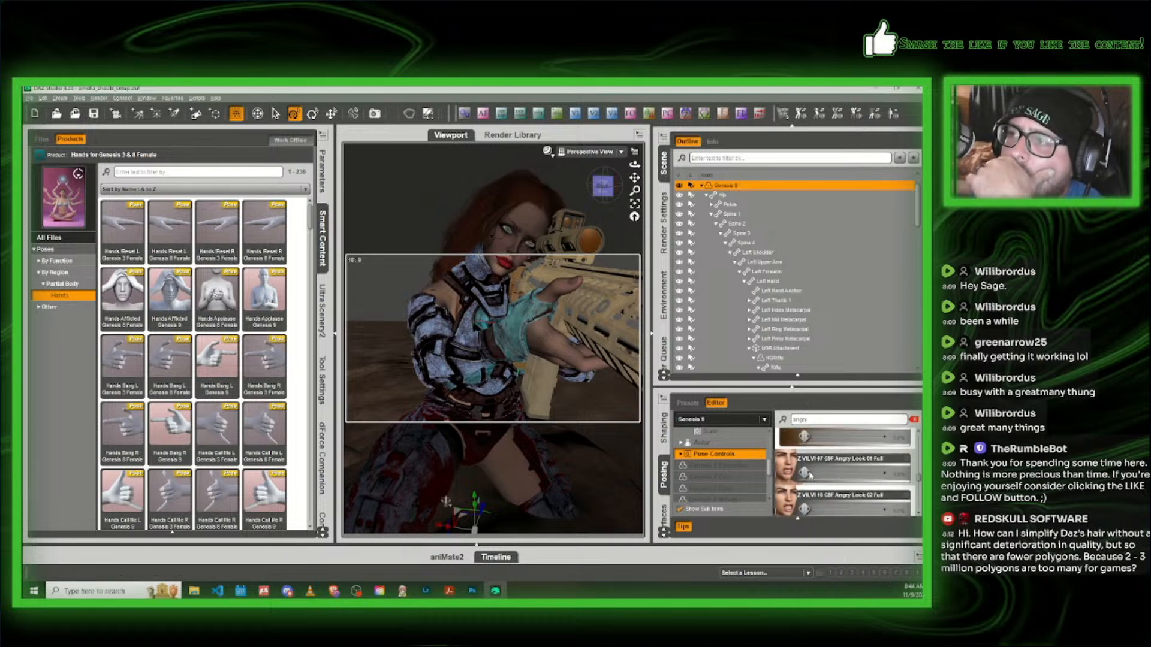
left_click_drag(807, 474, 829, 474)
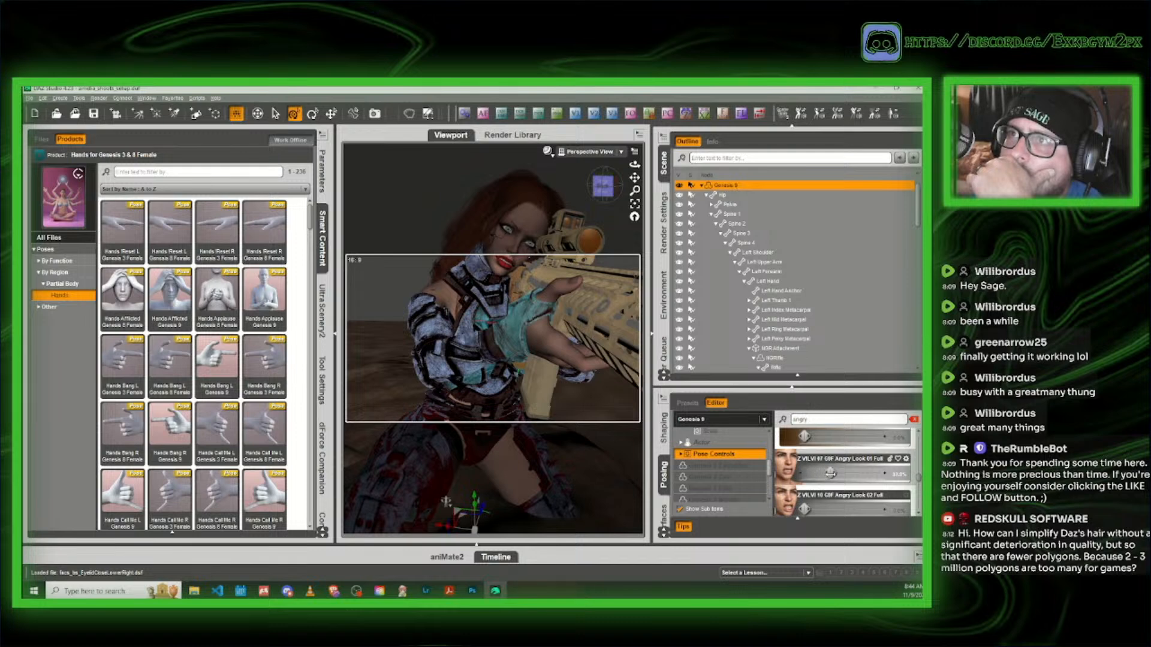
left_click(327, 236)
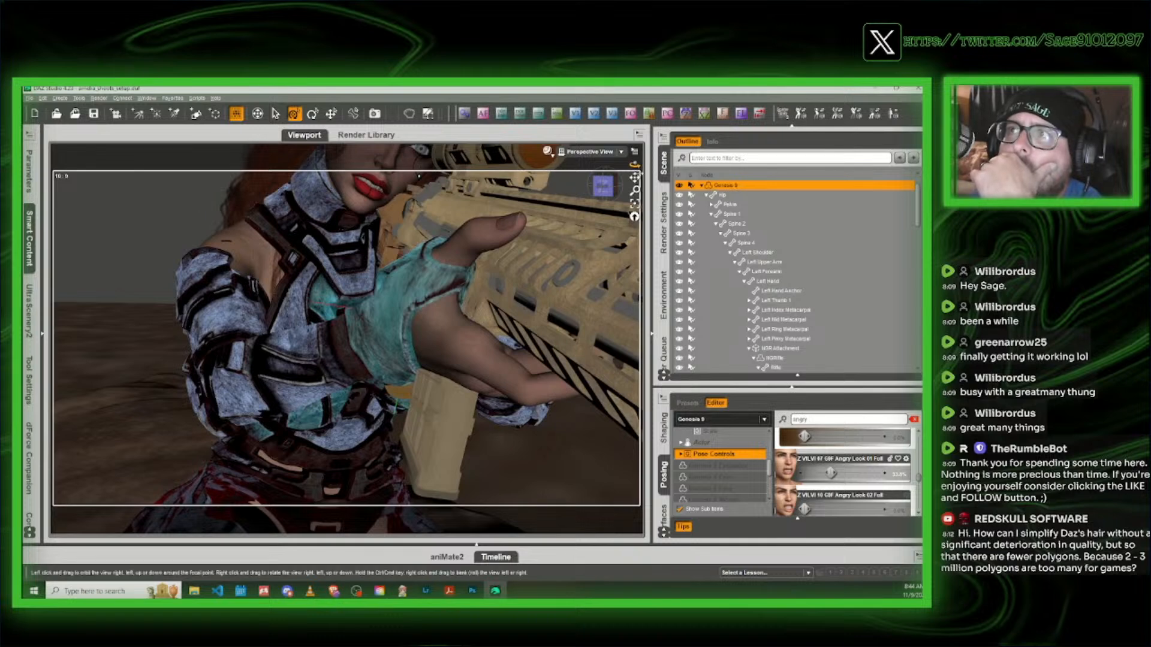
left_click_drag(634, 177, 636, 249)
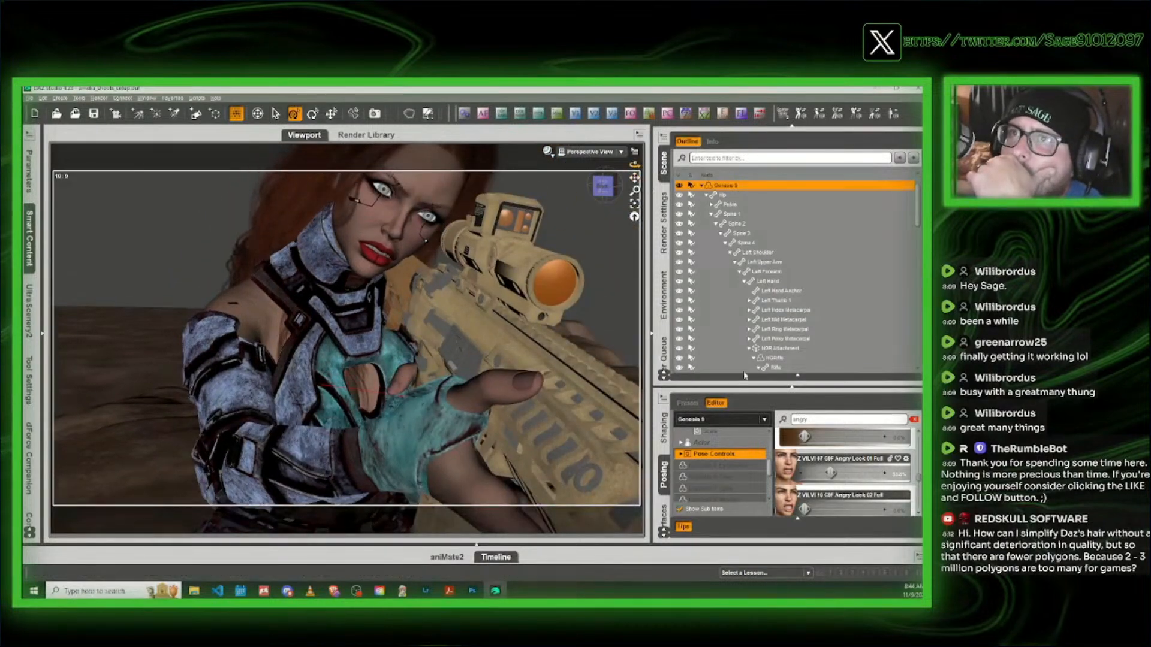
Step: Clear the "angry" filter and open the Eyes group under the Genesis 9 figure's Head pose controls
scroll(857, 470, "up", 1)
left_click(913, 420)
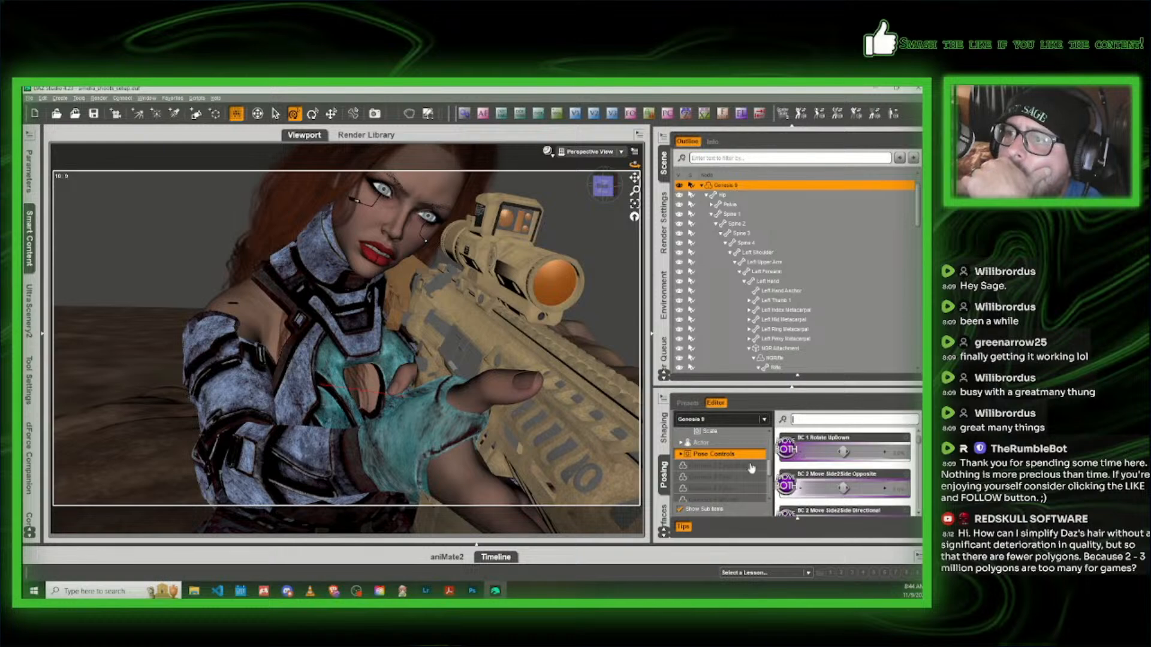
left_click(721, 457)
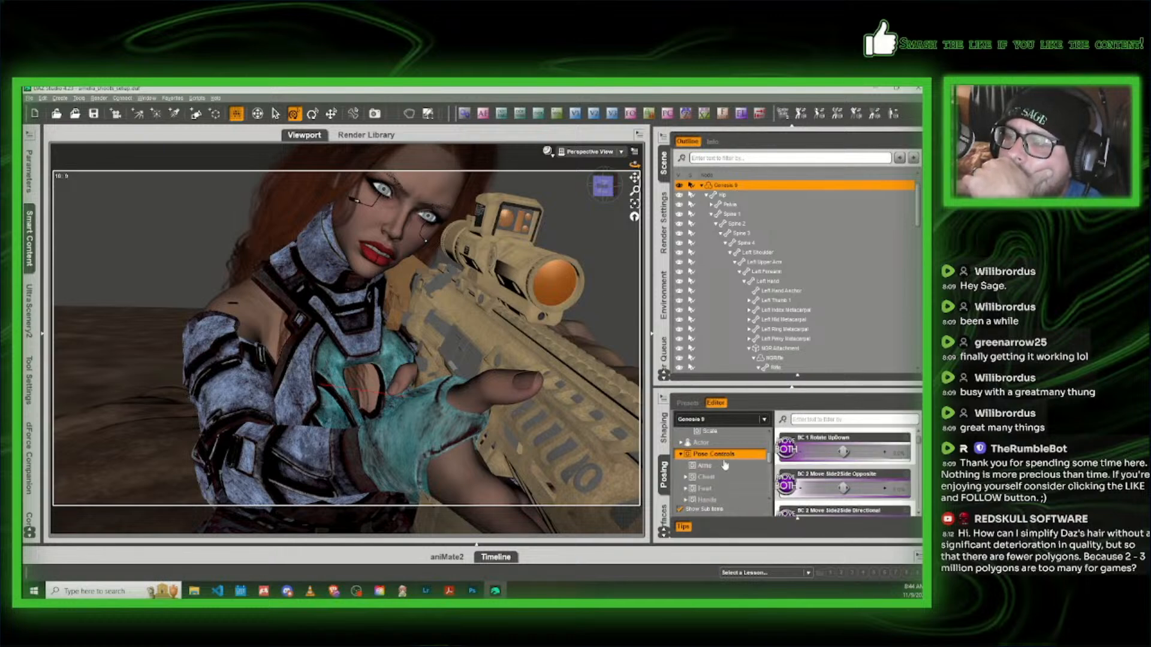
scroll(721, 481, "down", 3)
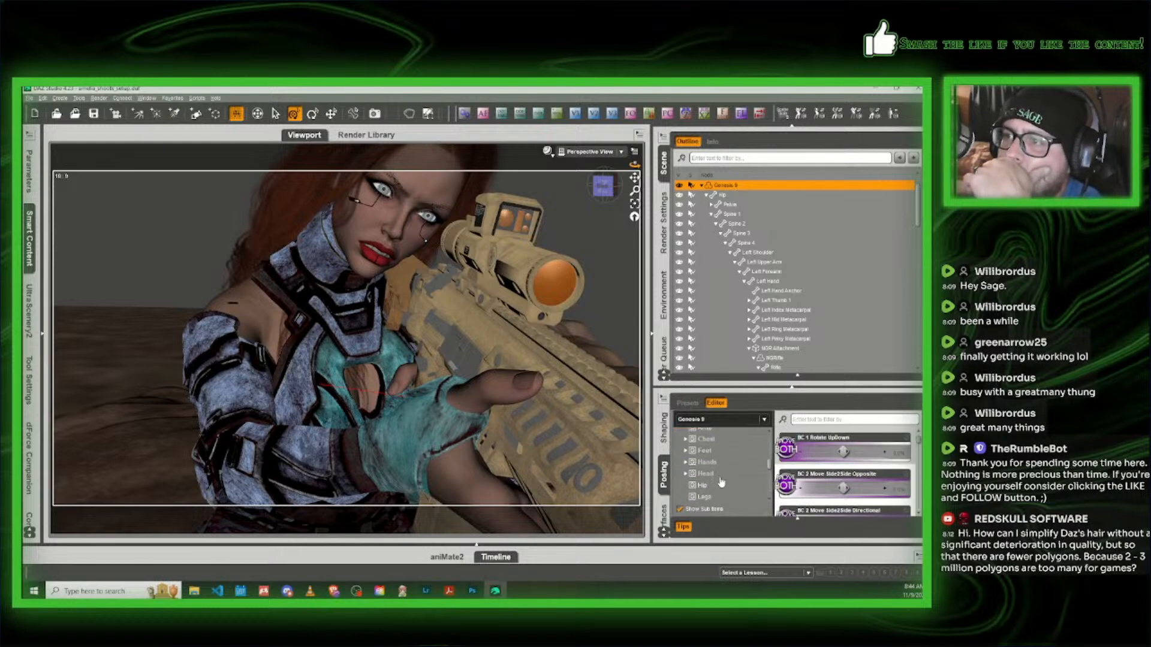
scroll(721, 481, "up", 3)
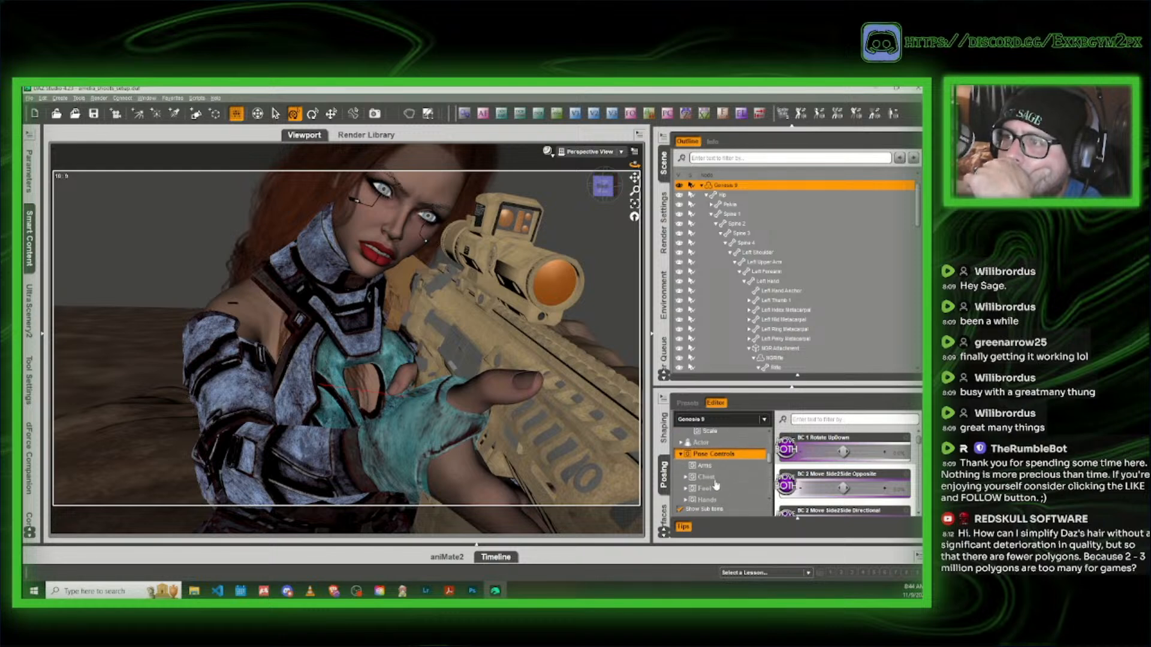
scroll(713, 483, "down", 1)
left_click(716, 481)
scroll(718, 483, "down", 1)
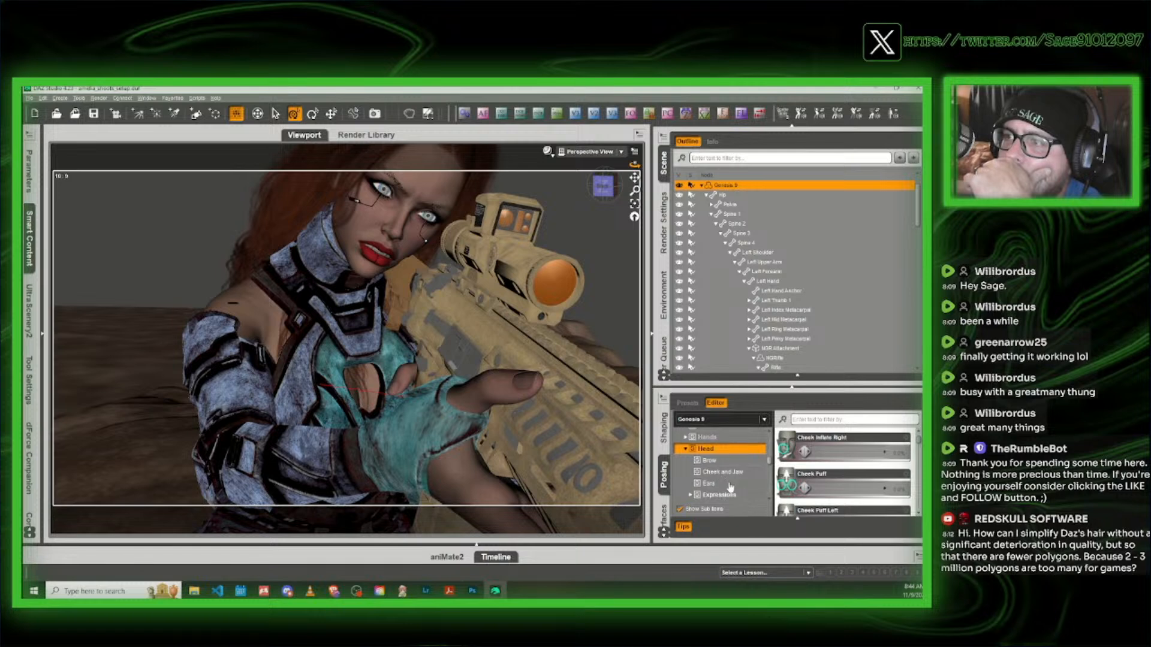
scroll(725, 486, "down", 1)
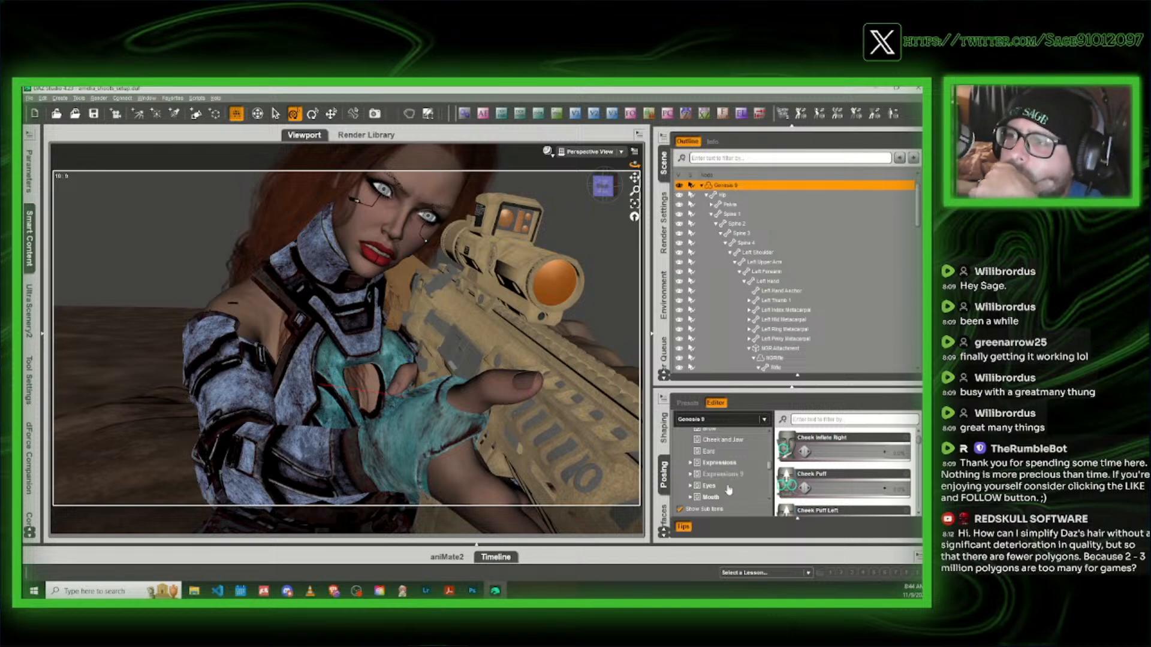
left_click(719, 486)
Step: Set the Genesis 9 figure's Eye Full Compression Left to slightly over 50% and save the scene
scroll(844, 484, "down", 6)
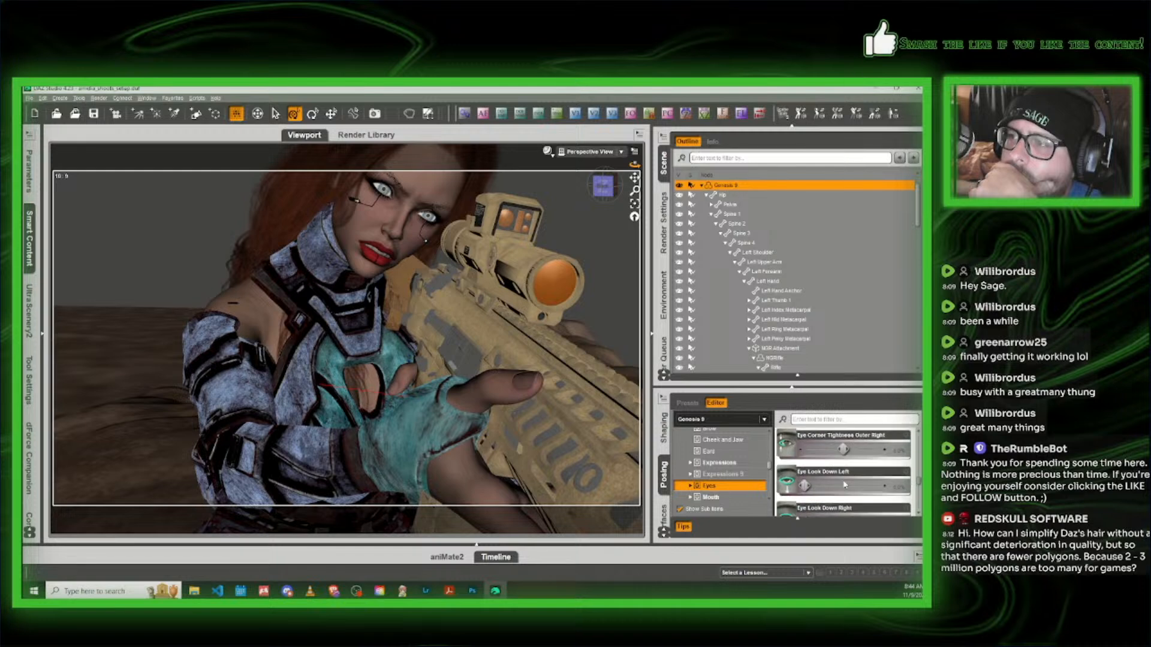
scroll(844, 485, "down", 2)
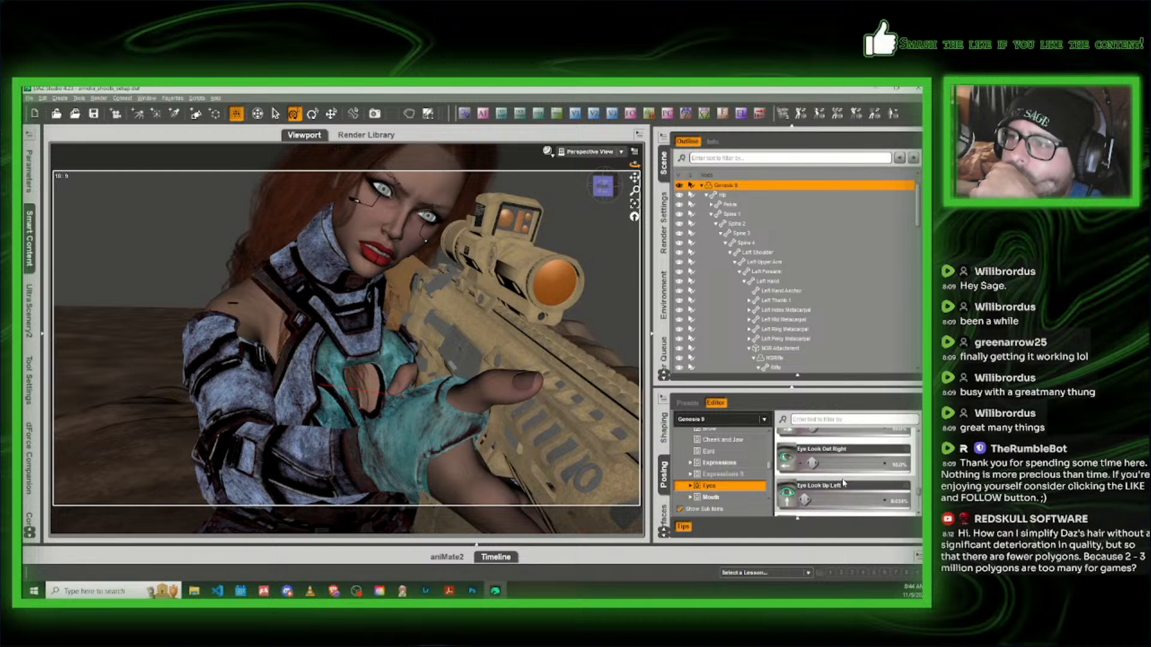
scroll(844, 483, "down", 5)
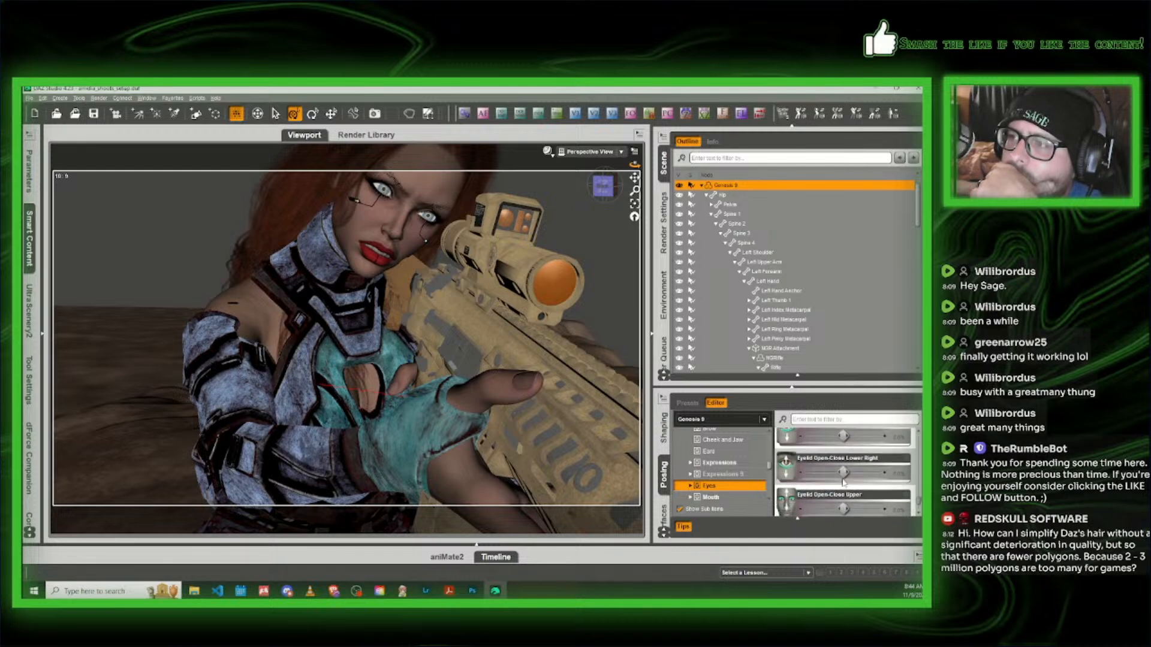
scroll(844, 483, "down", 1)
scroll(844, 483, "up", 3)
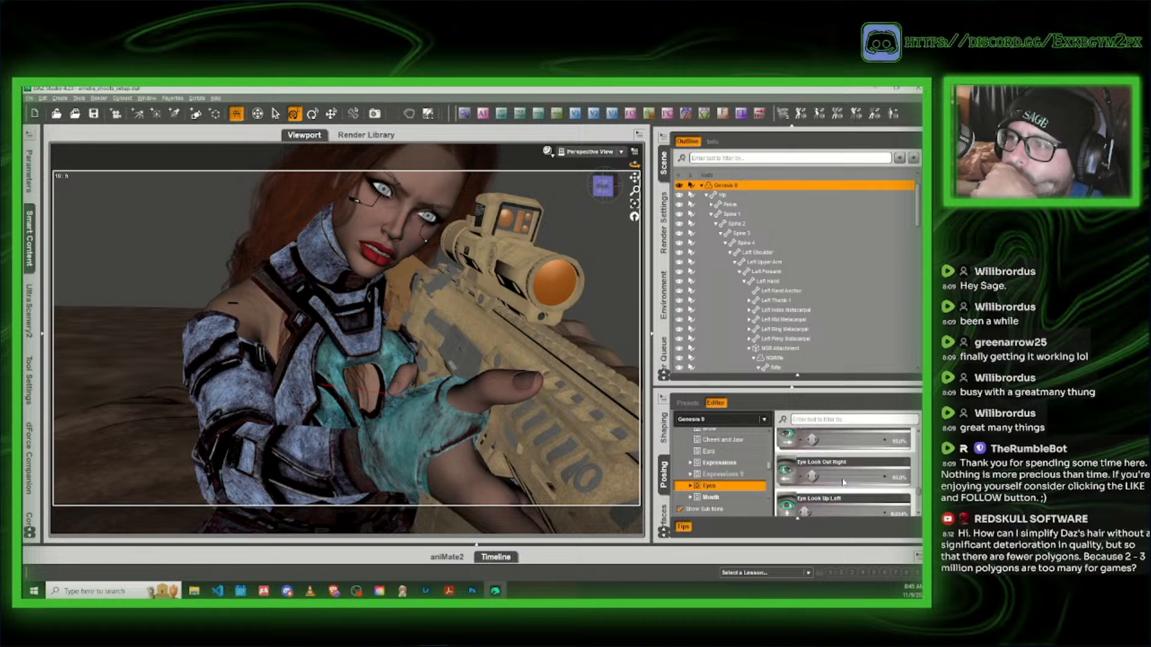
scroll(843, 481, "up", 4)
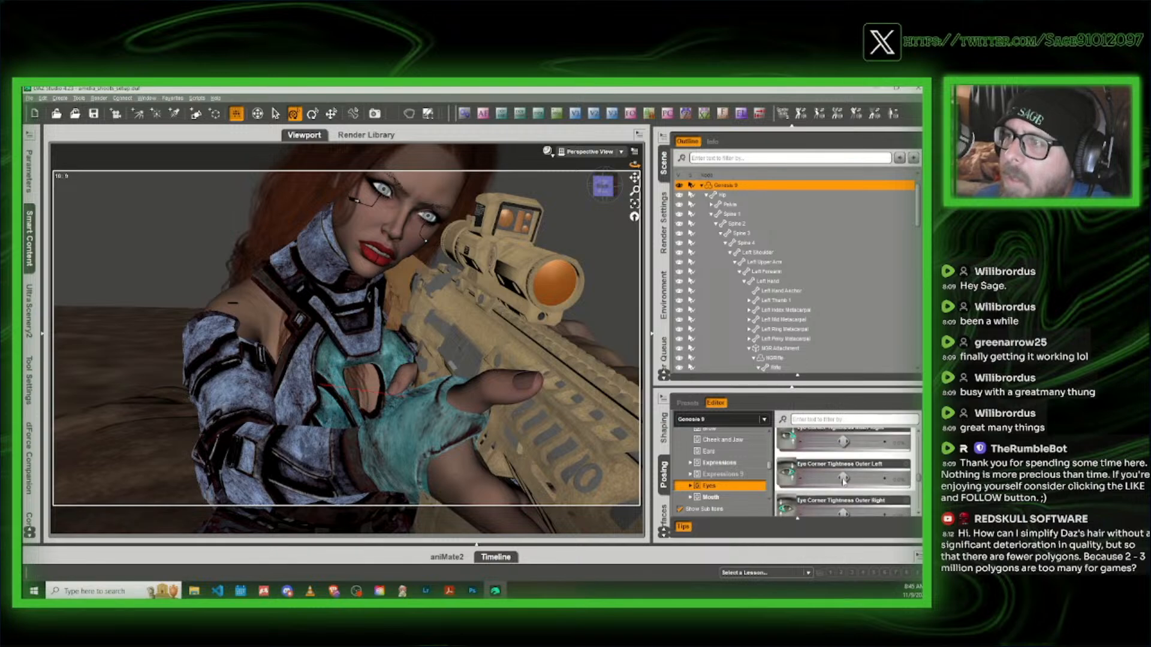
scroll(843, 483, "up", 2)
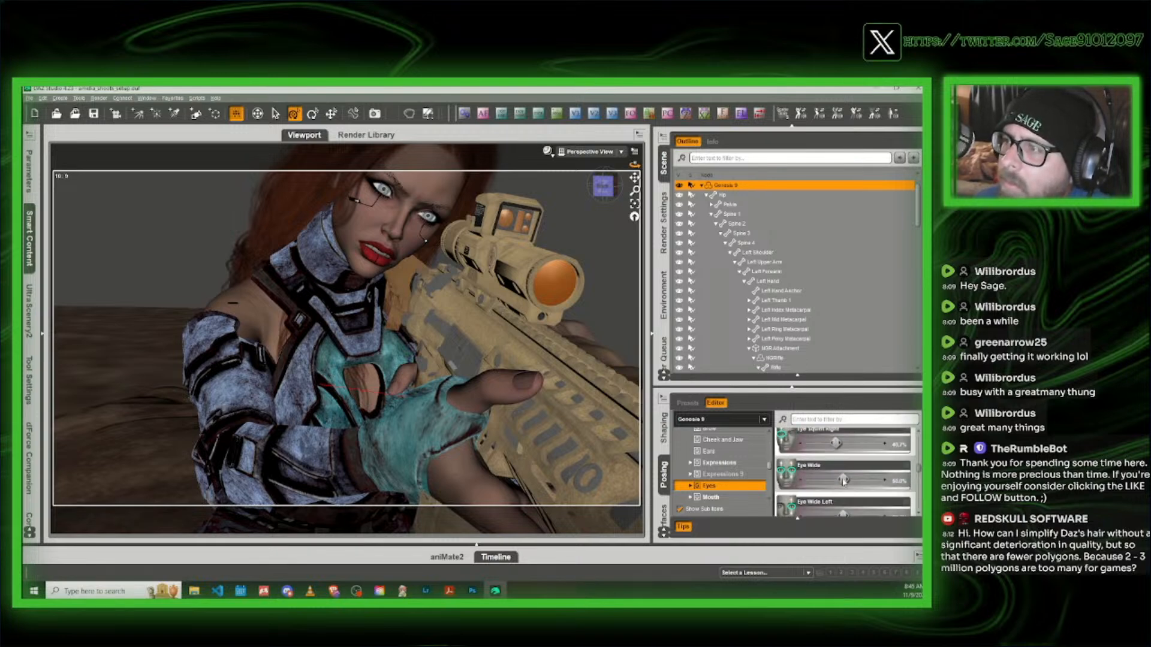
scroll(843, 482, "up", 2)
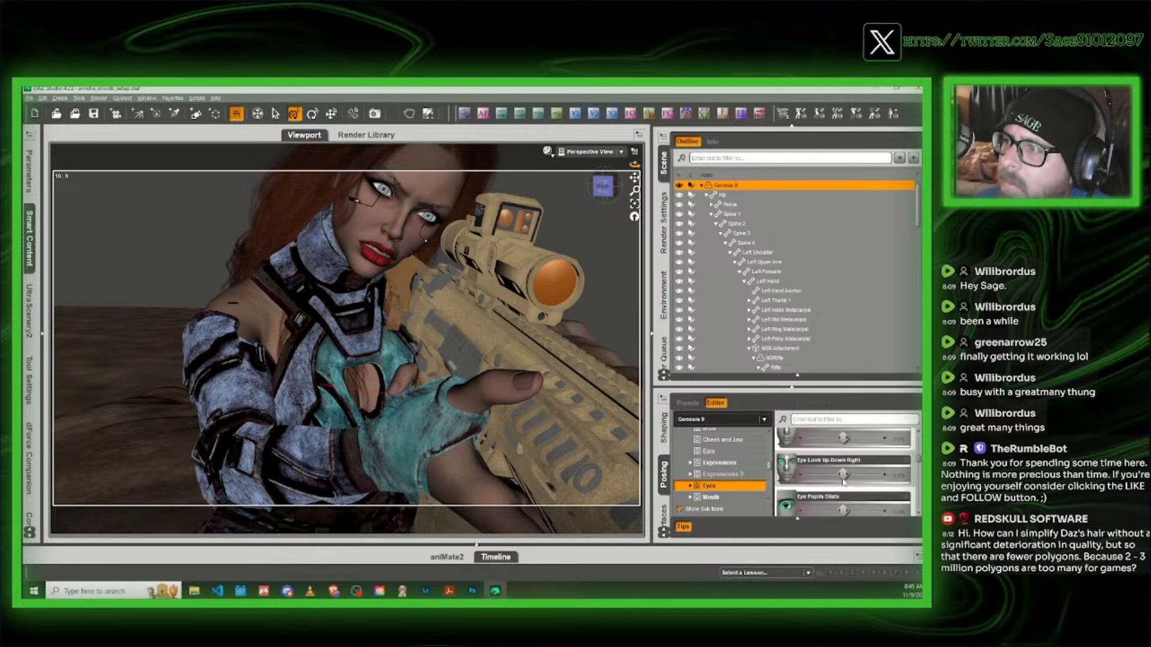
scroll(842, 482, "up", 3)
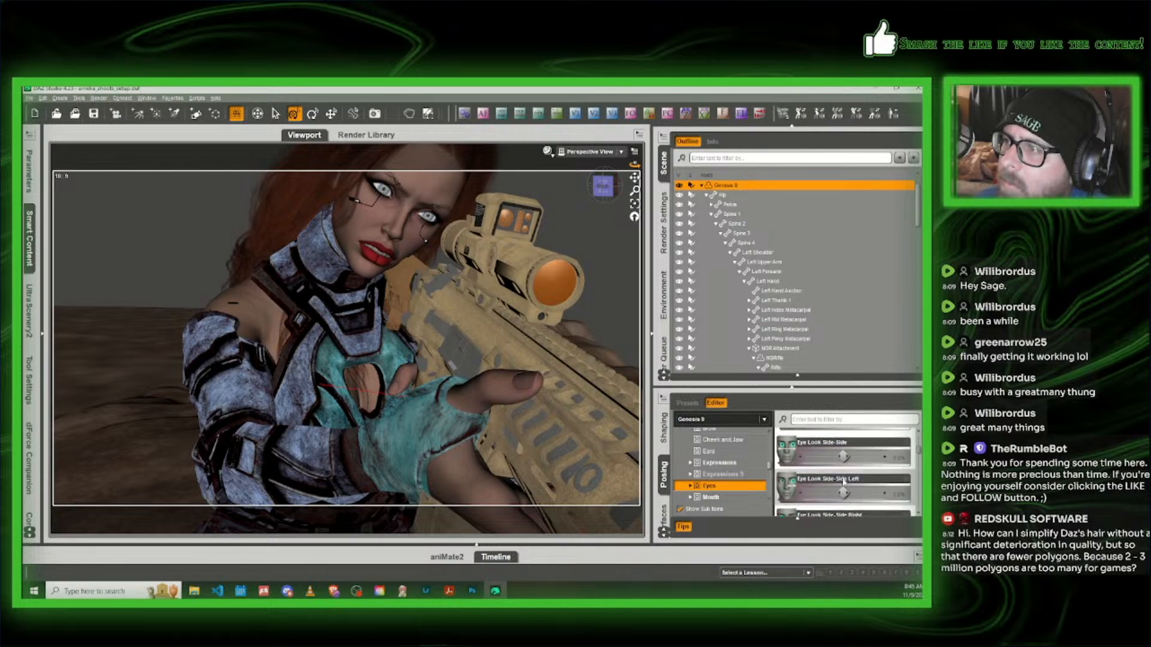
scroll(842, 482, "up", 3)
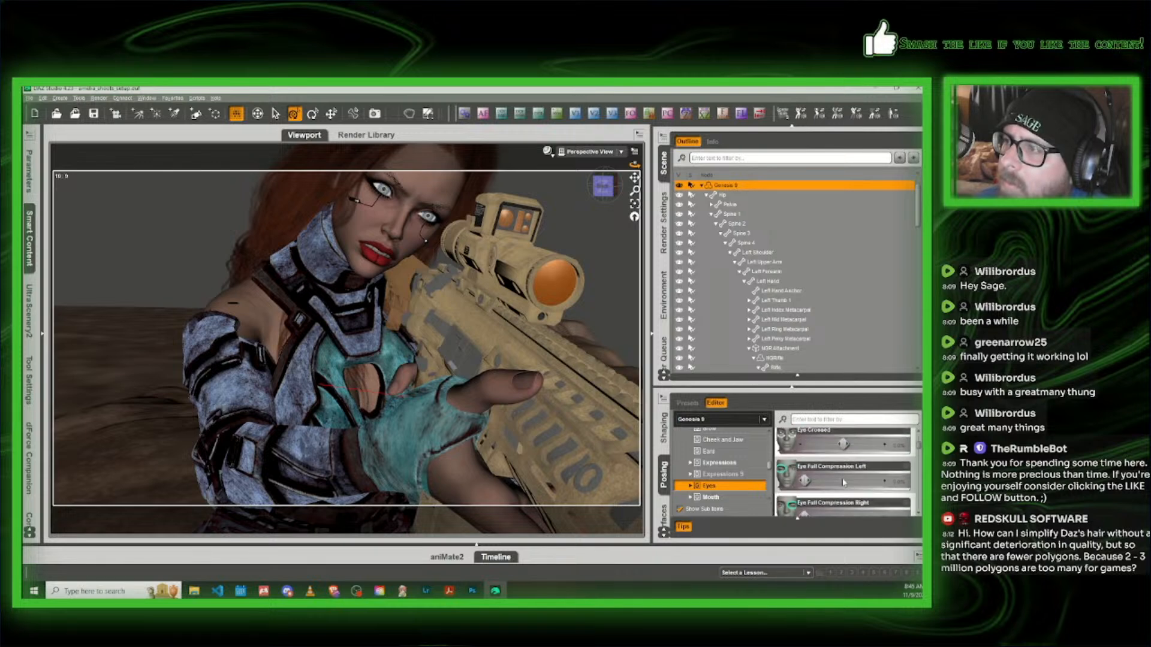
scroll(815, 503, "down", 1)
left_click(814, 503)
left_click_drag(815, 503, 844, 468)
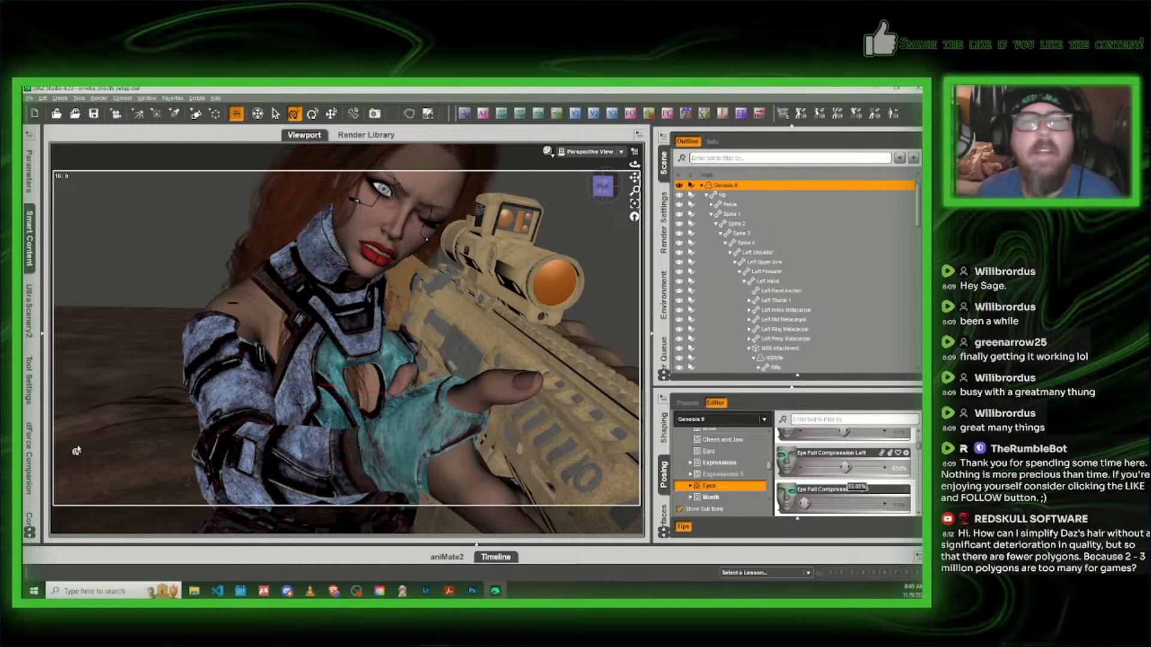
left_click(93, 114)
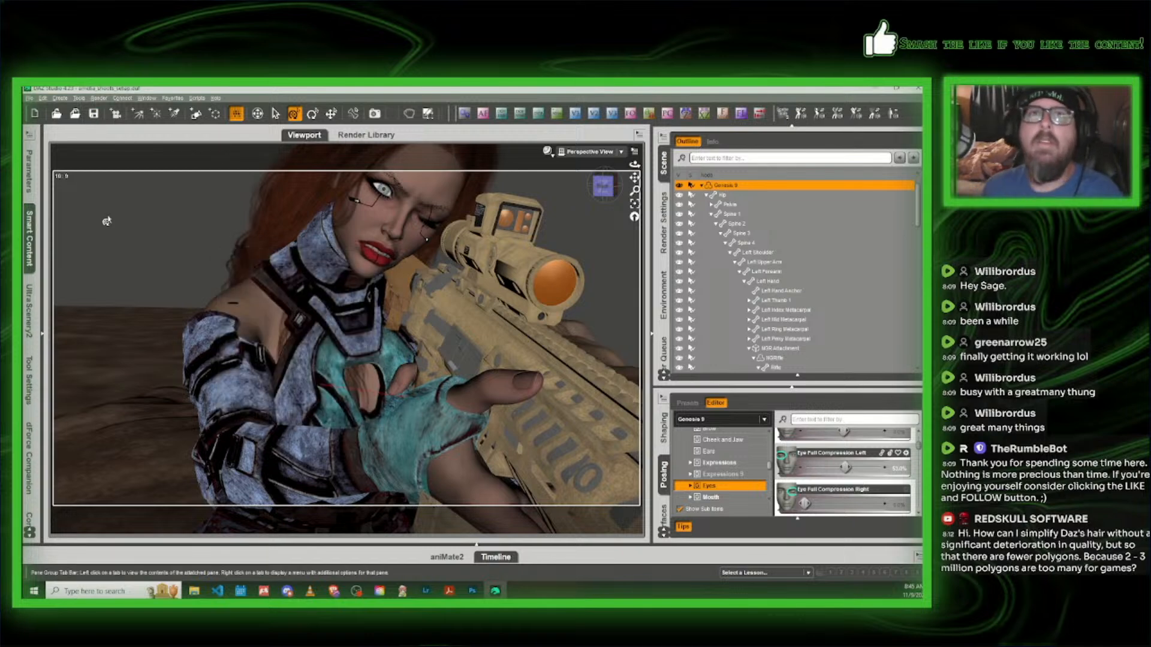
Step: Search the installed Smart Content products for "dirt" and look through the Anatomy files of DirtFX for Genesis 9
left_click(29, 238)
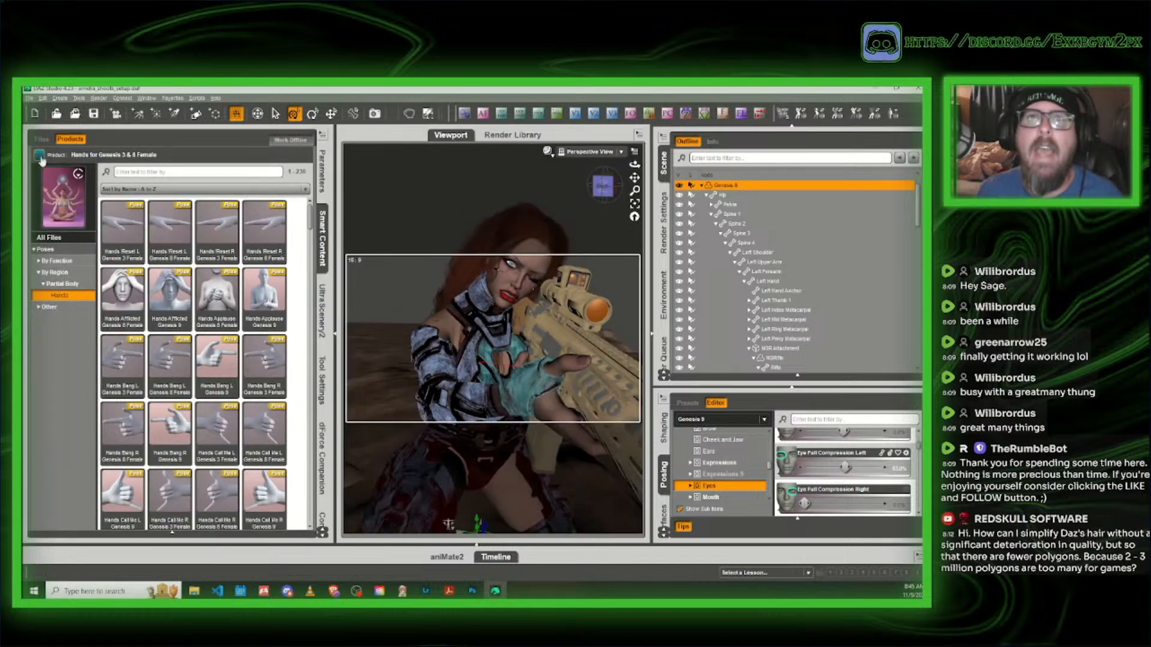
left_click(42, 157)
left_click(154, 156)
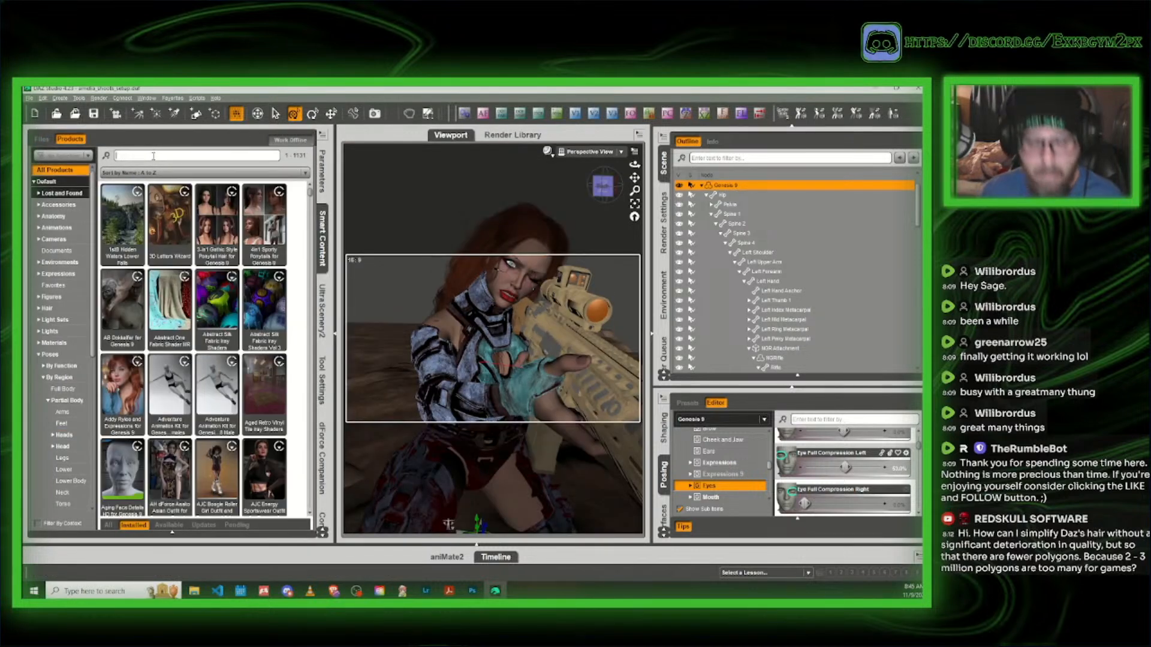
type("de")
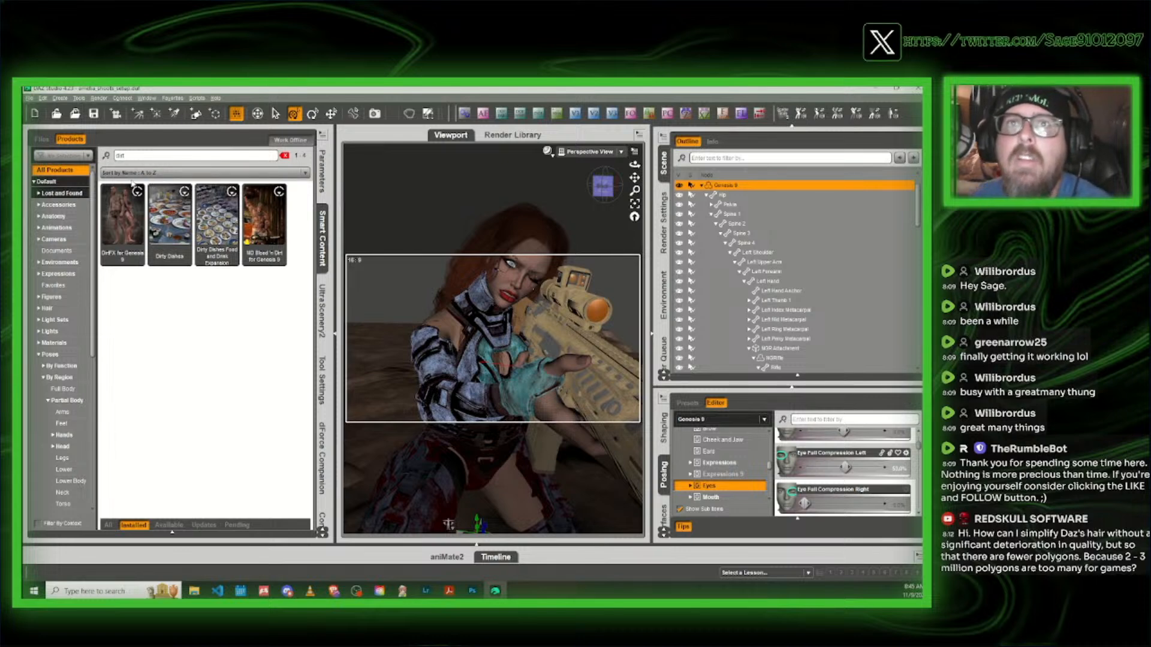
left_click(133, 206)
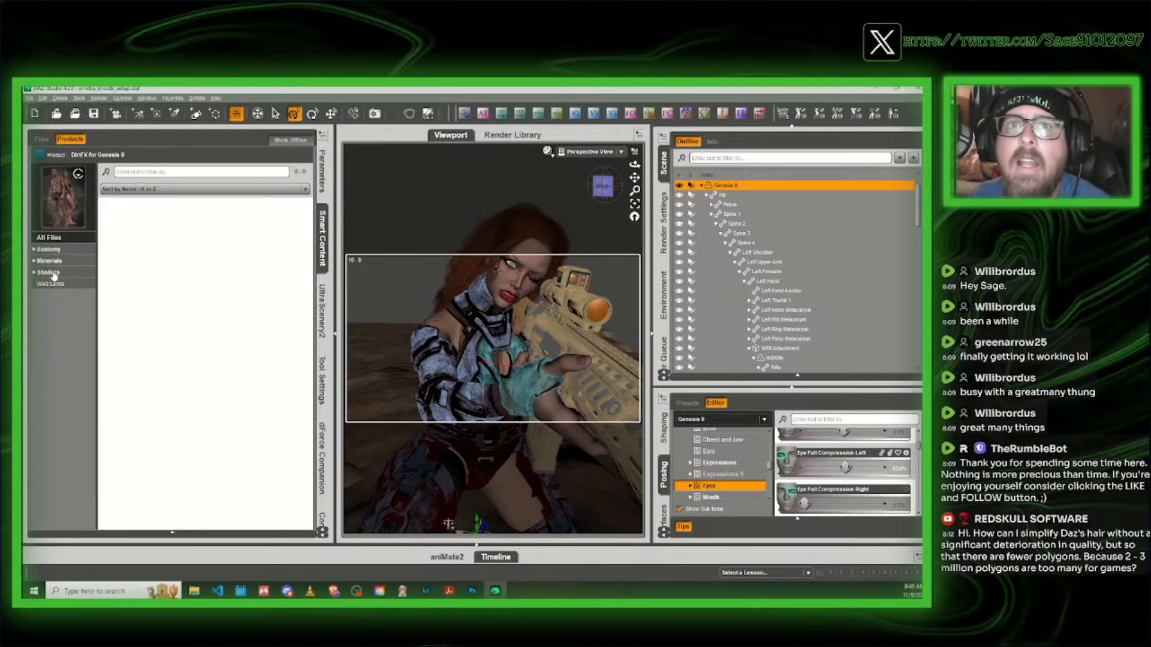
left_click(60, 250)
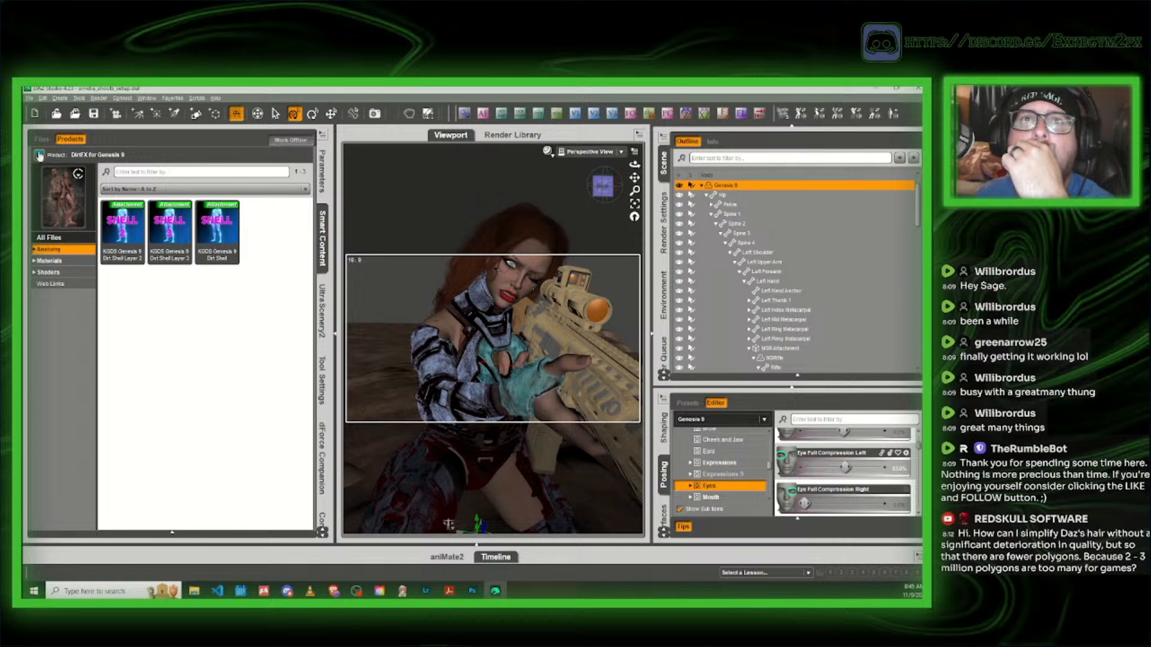
Step: Search the products for "mud" and open the Materials of Skin Effects: Mud for Genesis 8, 8.1, and 9 Females
left_click(78, 173)
type("mud")
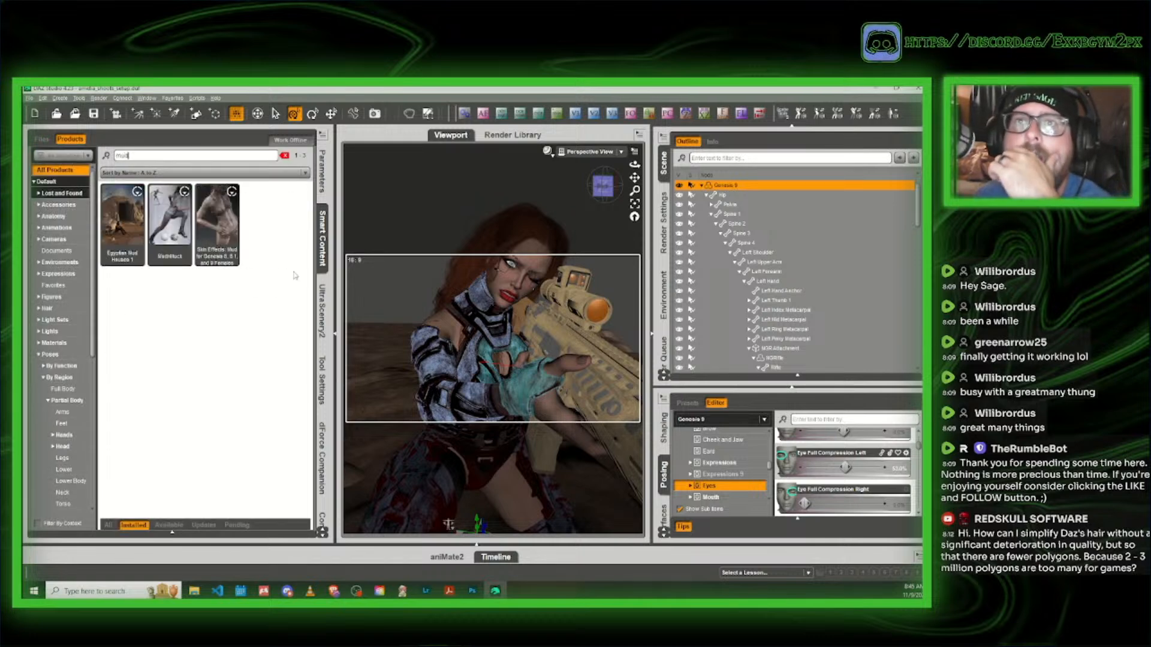
double_click(231, 230)
left_click(55, 262)
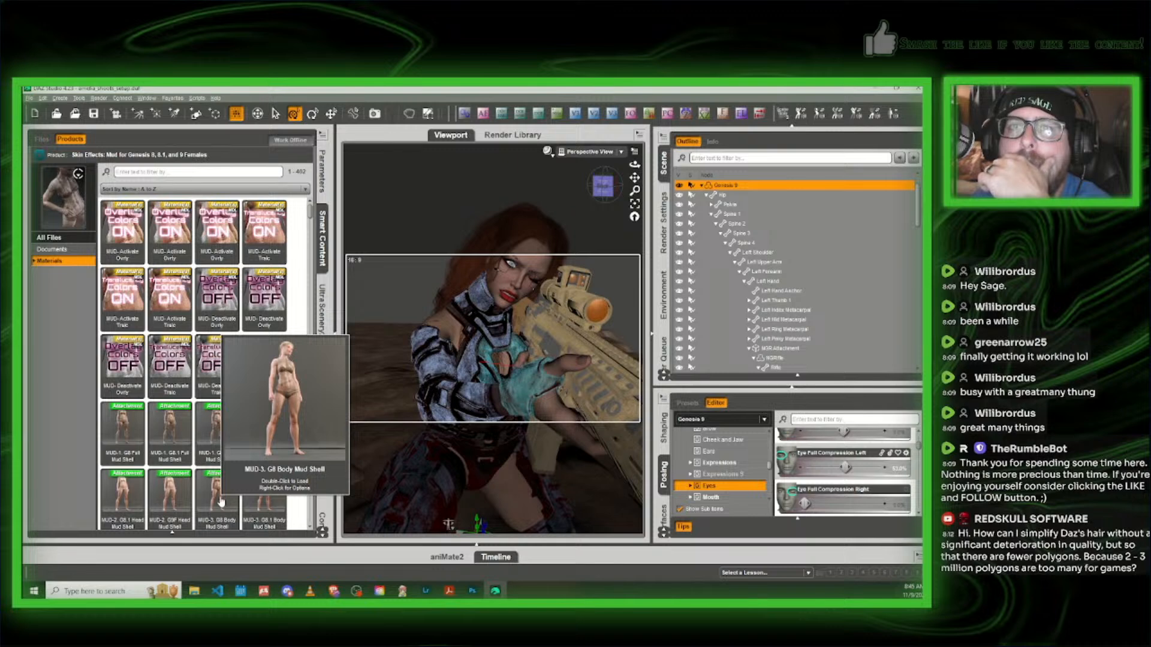
Step: Apply the MUD-1 G9F Full Mud Shell to the selected Genesis 9 figure
scroll(210, 429, "down", 5)
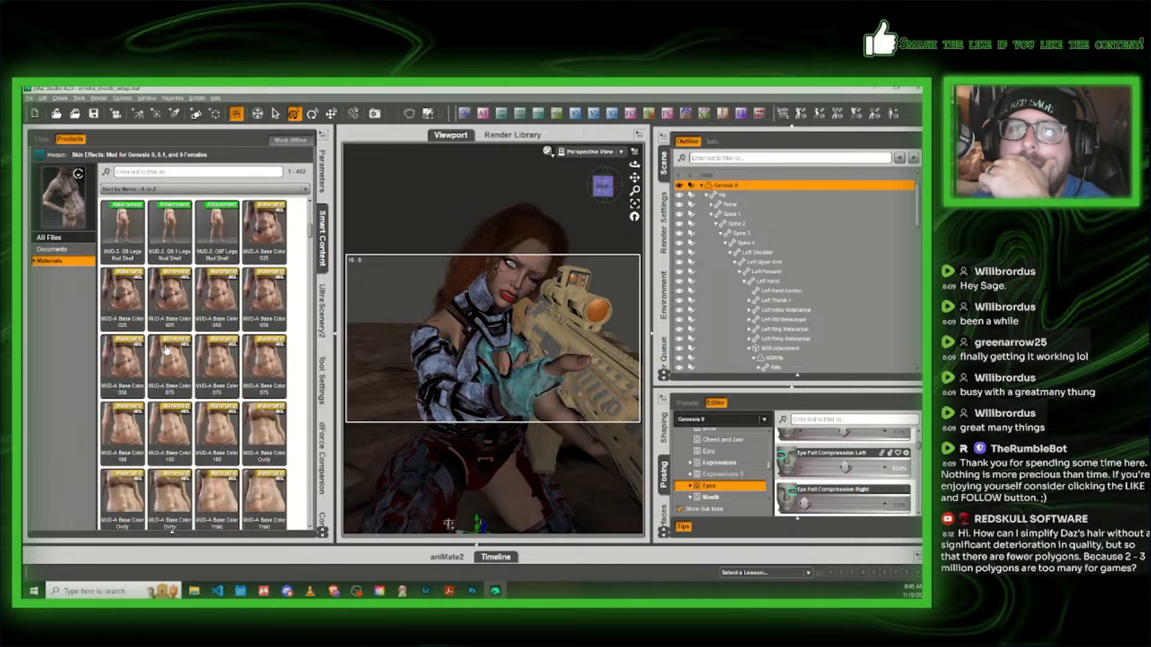
mouse_move(167, 350)
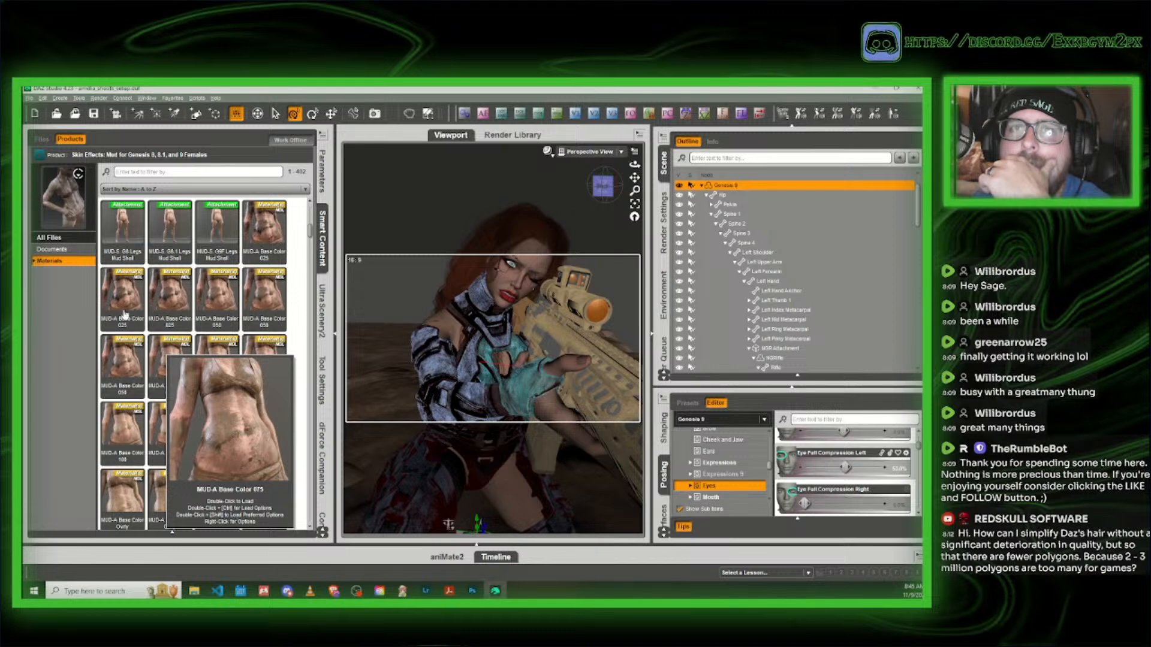
mouse_move(117, 304)
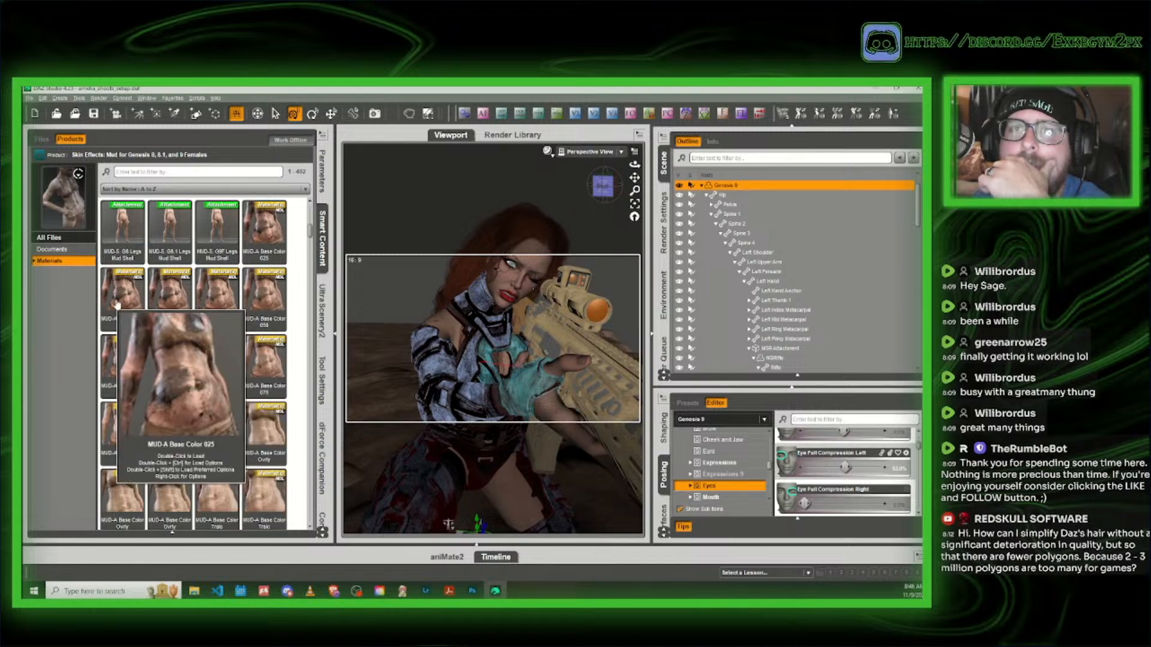
scroll(202, 285, "up", 5)
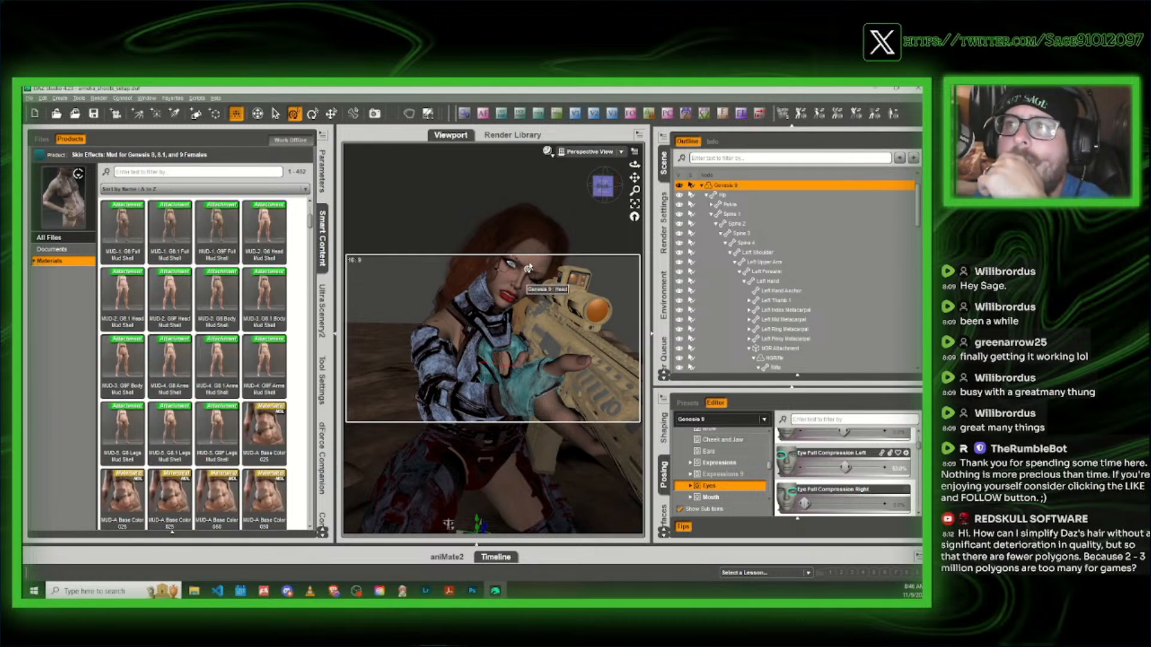
left_click(725, 185)
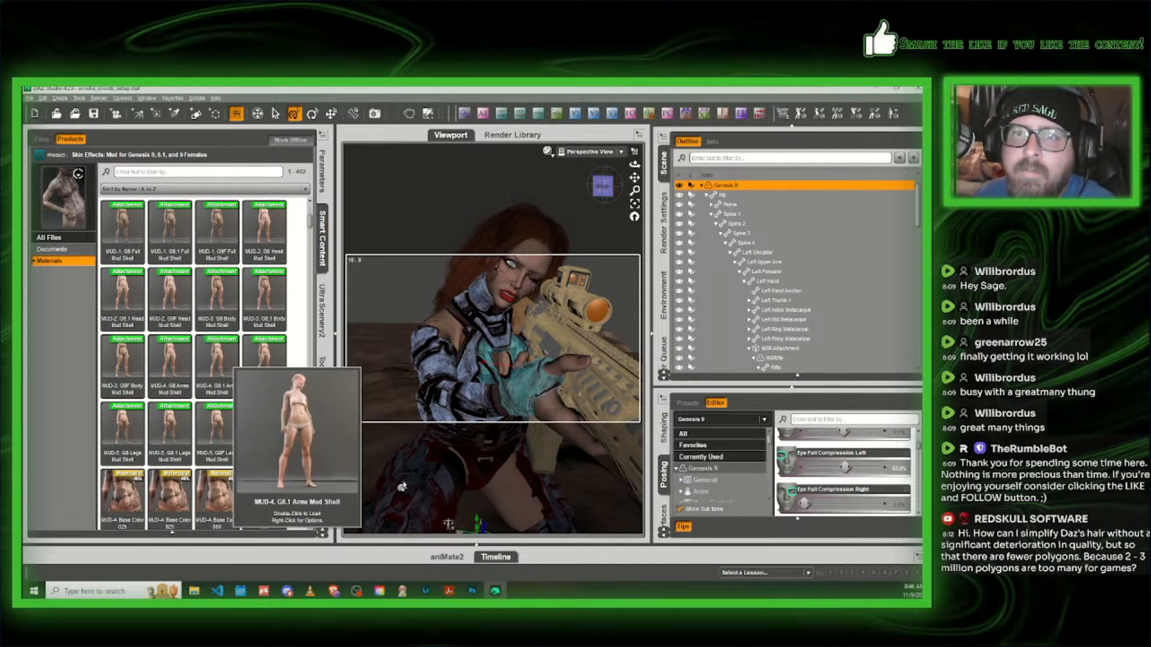
mouse_move(223, 439)
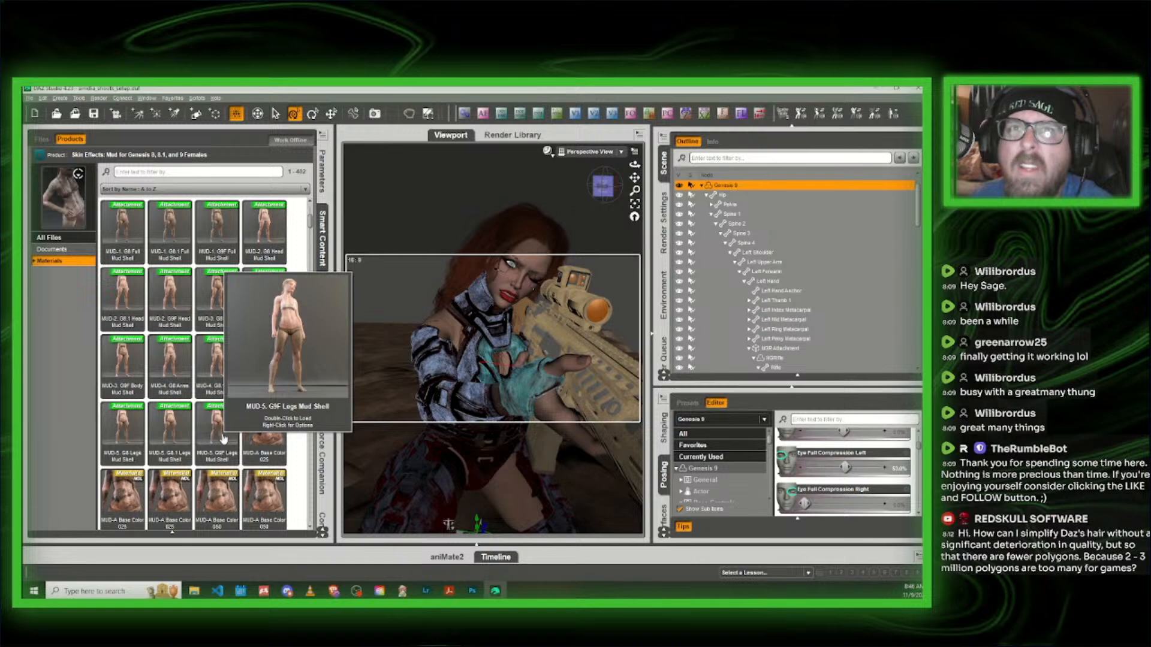
scroll(223, 439, "up", 3)
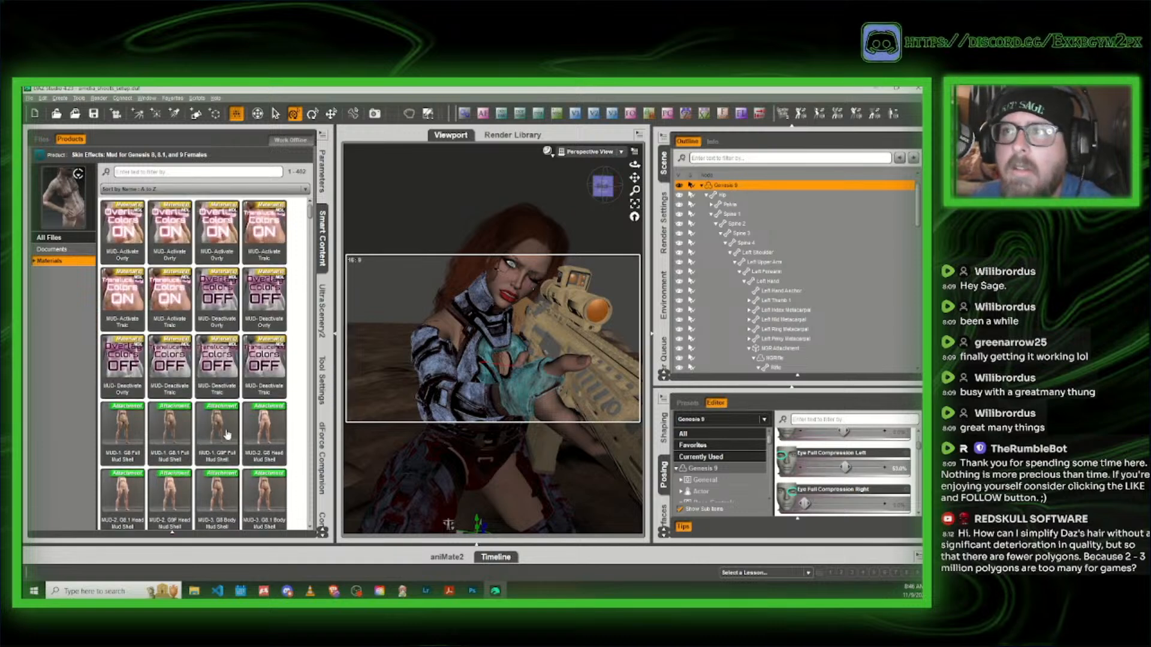
double_click(227, 431)
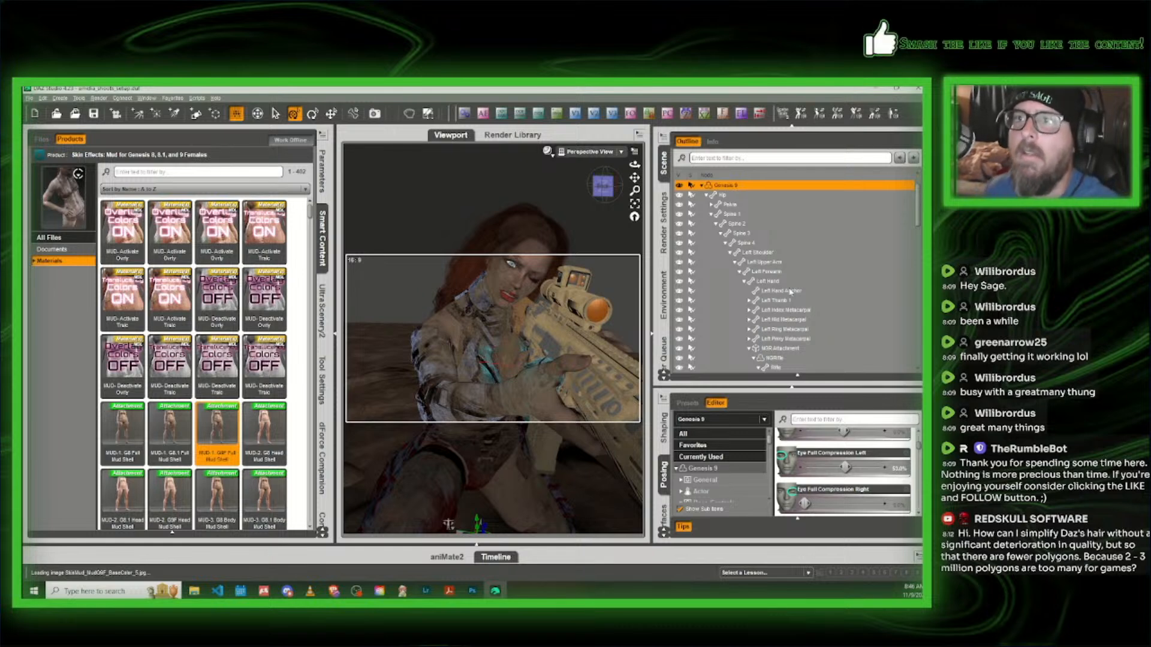
Step: Collapse the Smart Content pane and examine the mud-covered figure and her rifle from different angles and distances
left_click(321, 232)
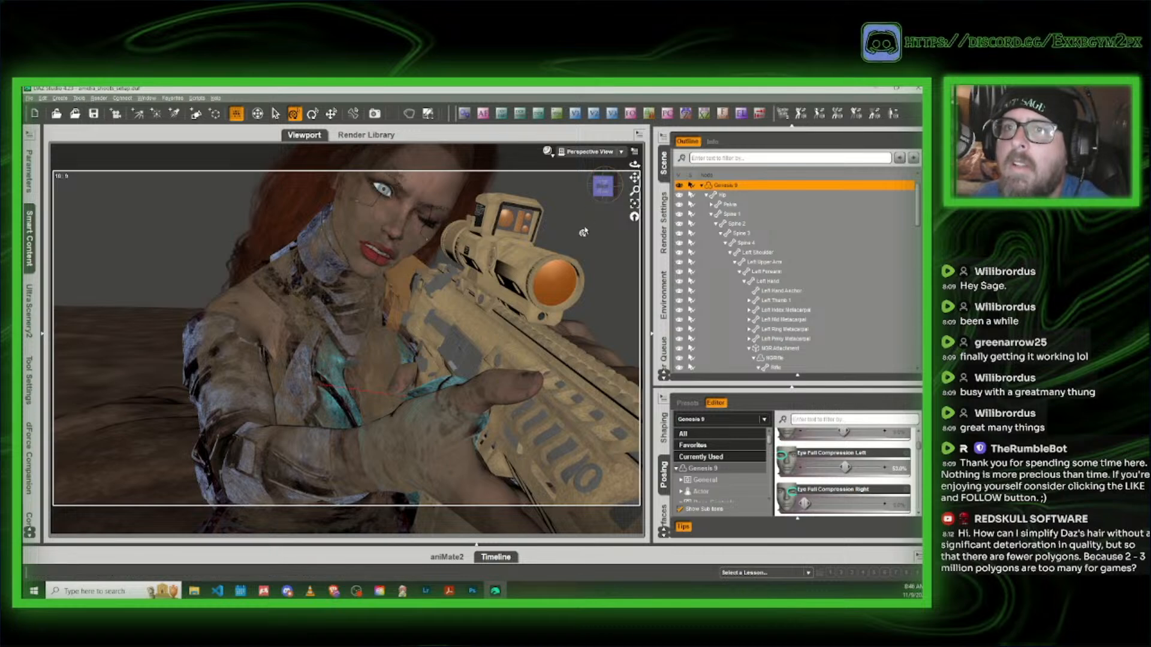
left_click_drag(607, 190, 525, 369)
left_click(604, 184)
scroll(568, 196, "down", 3)
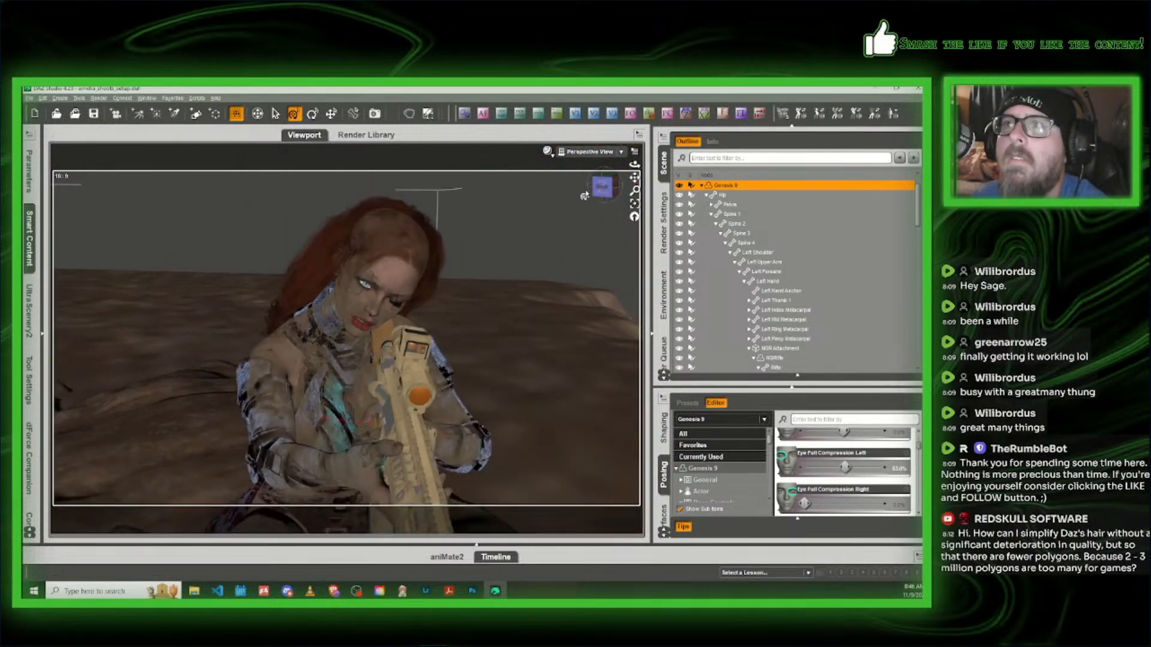
left_click(602, 186)
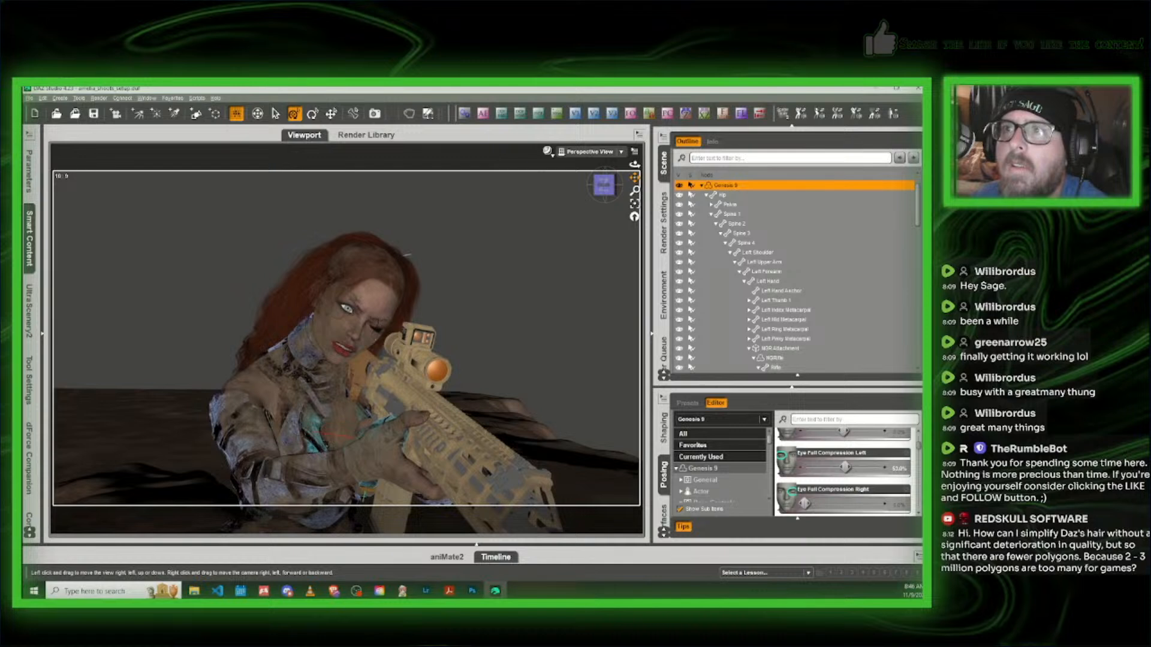
Step: Preview the mud-covered figure with NVIDIA Iray shading, and return the viewport to Texture Shaded
left_click(547, 154)
left_click(547, 281)
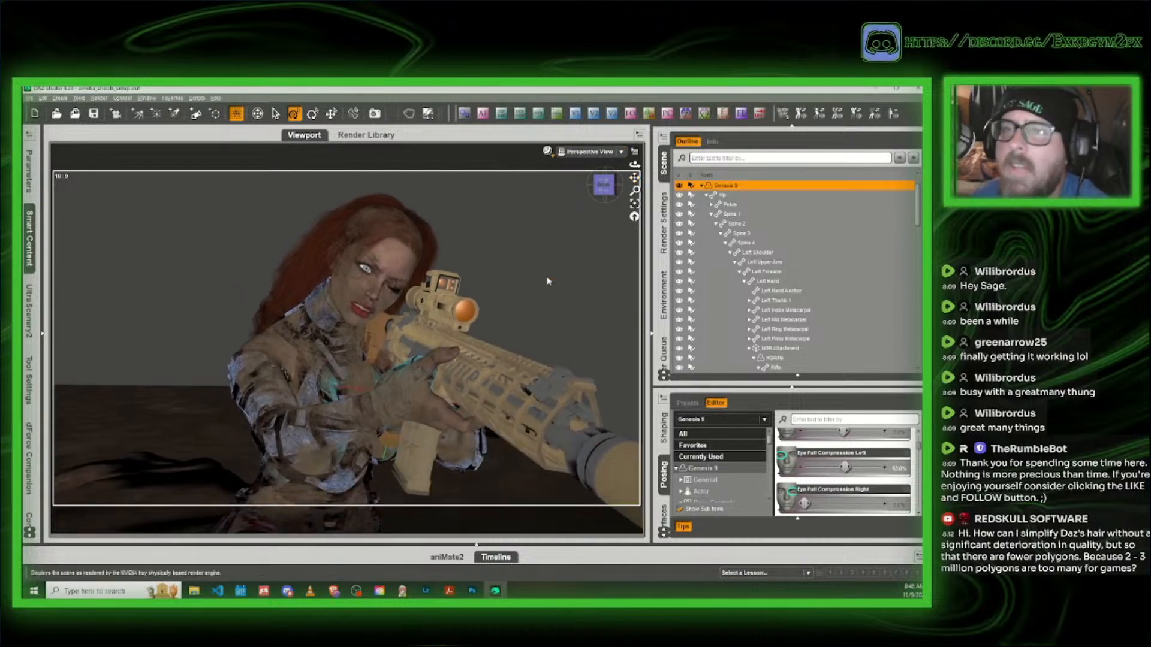
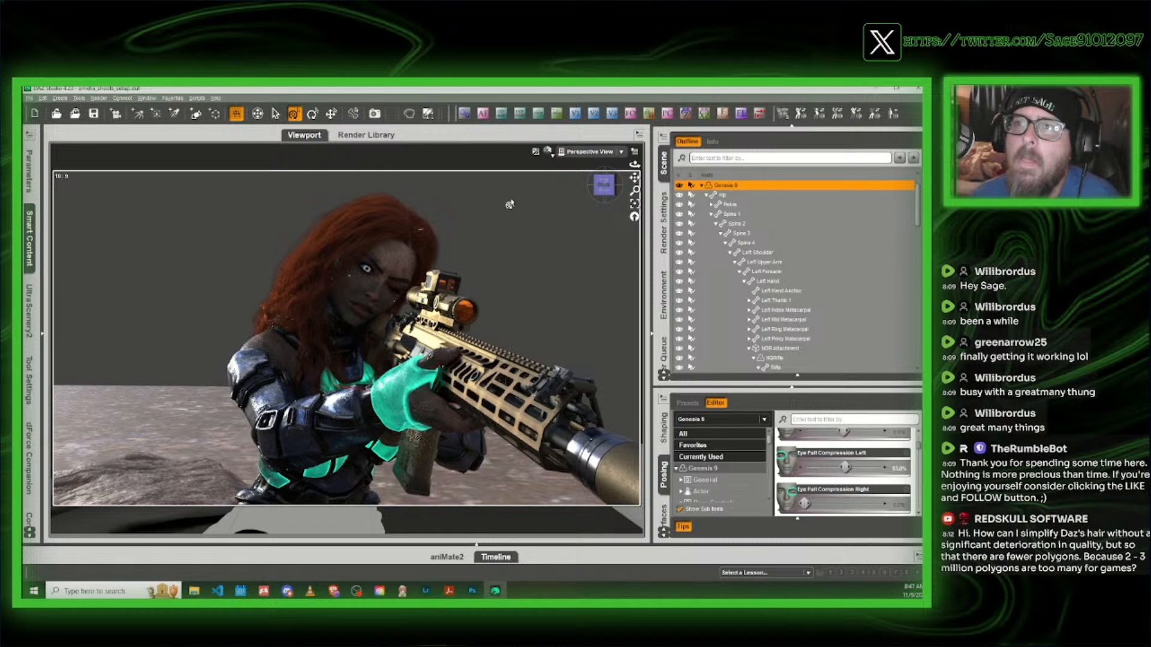
left_click(548, 154)
left_click(538, 247)
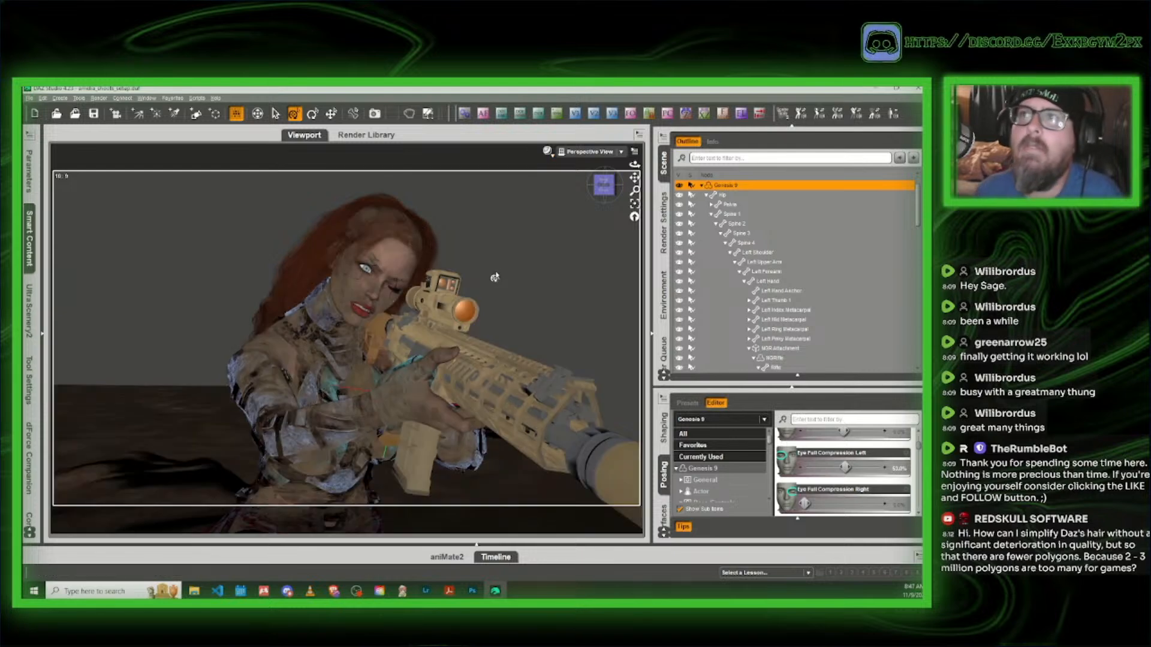
scroll(474, 341, "down", 4)
scroll(475, 341, "down", 4)
left_click_drag(604, 185, 347, 215)
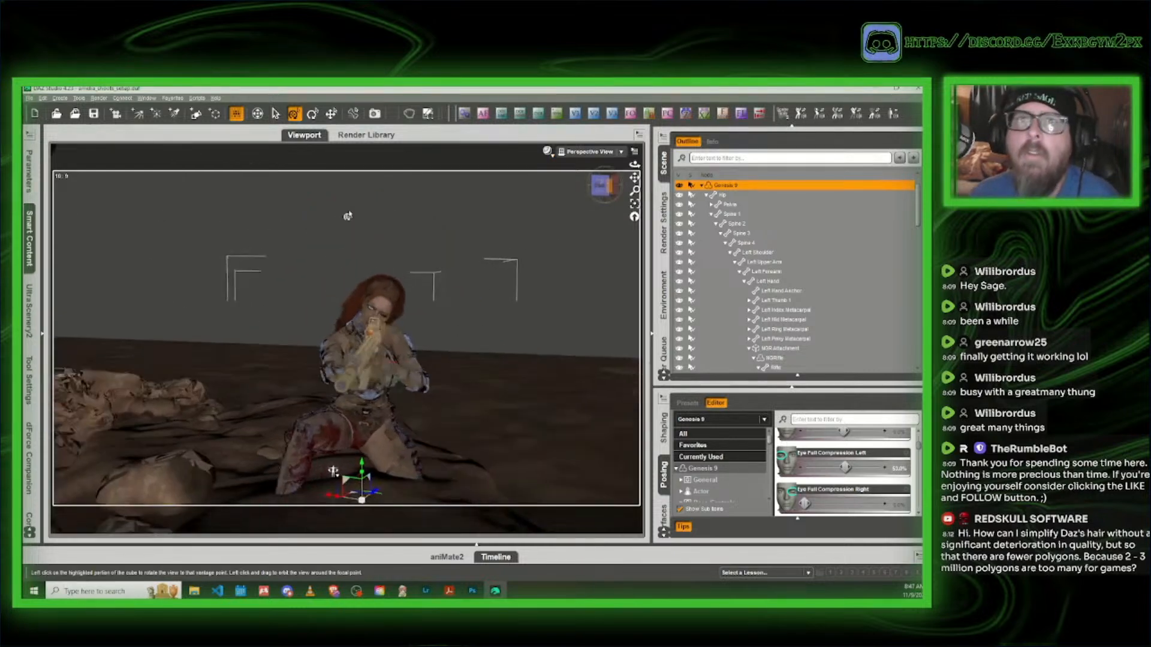
Step: Search the Smart Content products for "HDRI" and open the Render Settings files of Iray Skies 2 - 10 Skies (HDRIs) for Use with Iray
left_click(30, 238)
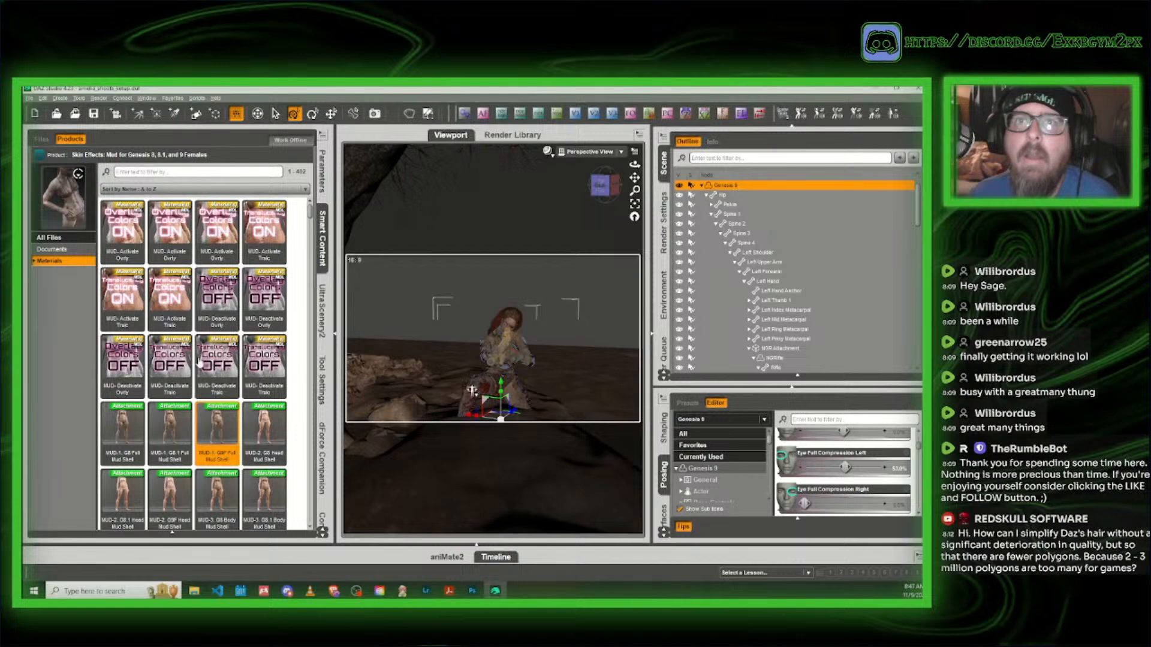
mouse_move(189, 324)
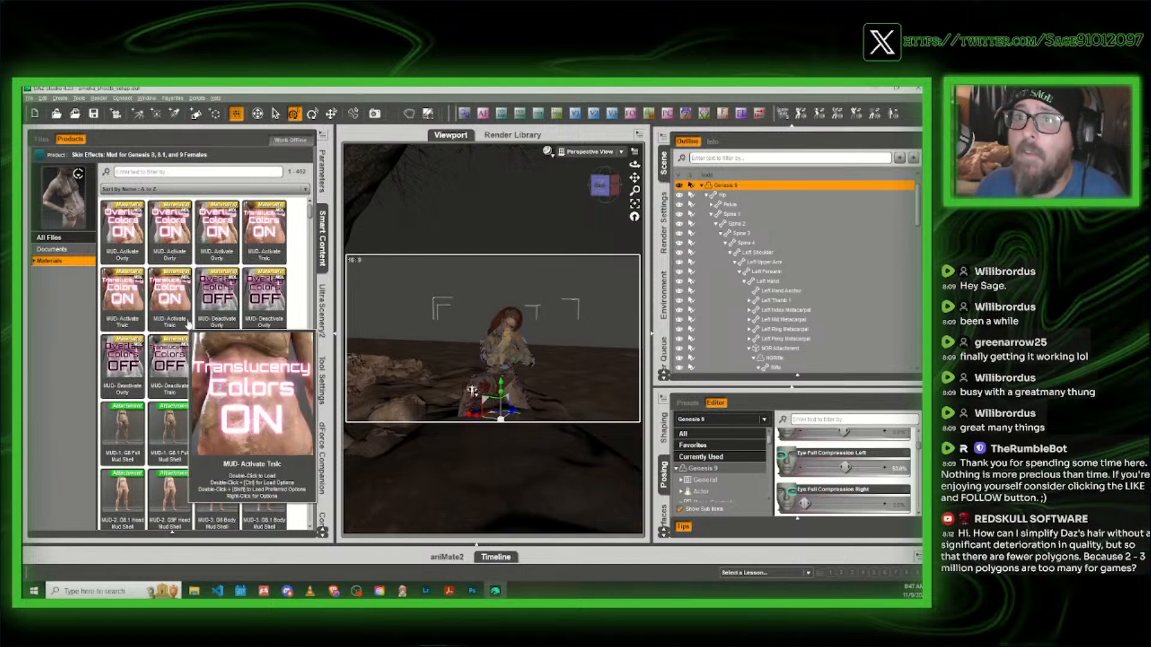
left_click(40, 155)
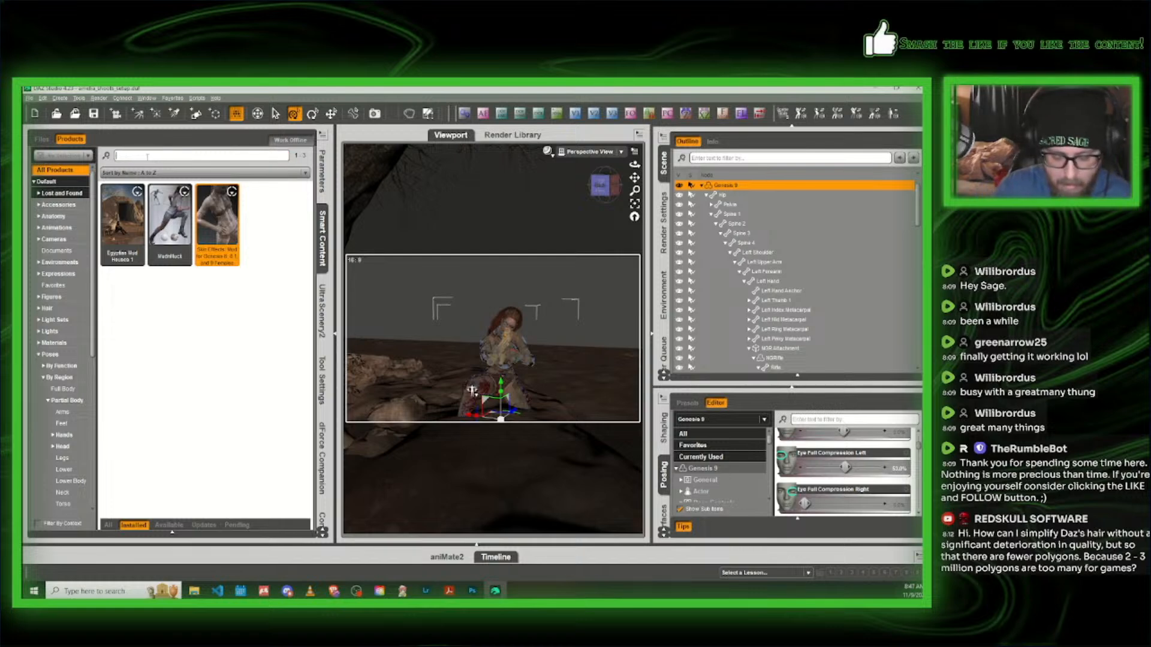
key("BackSpace")
key("BackSpace")
key("BackSpace")
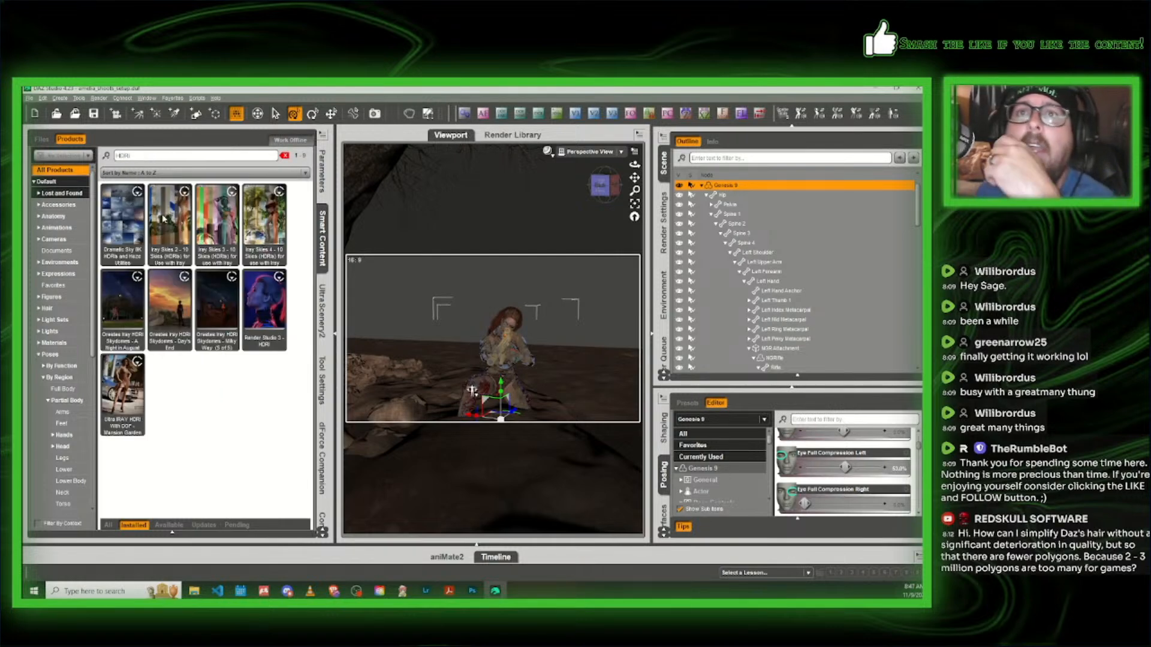
left_click(174, 219)
left_click(65, 250)
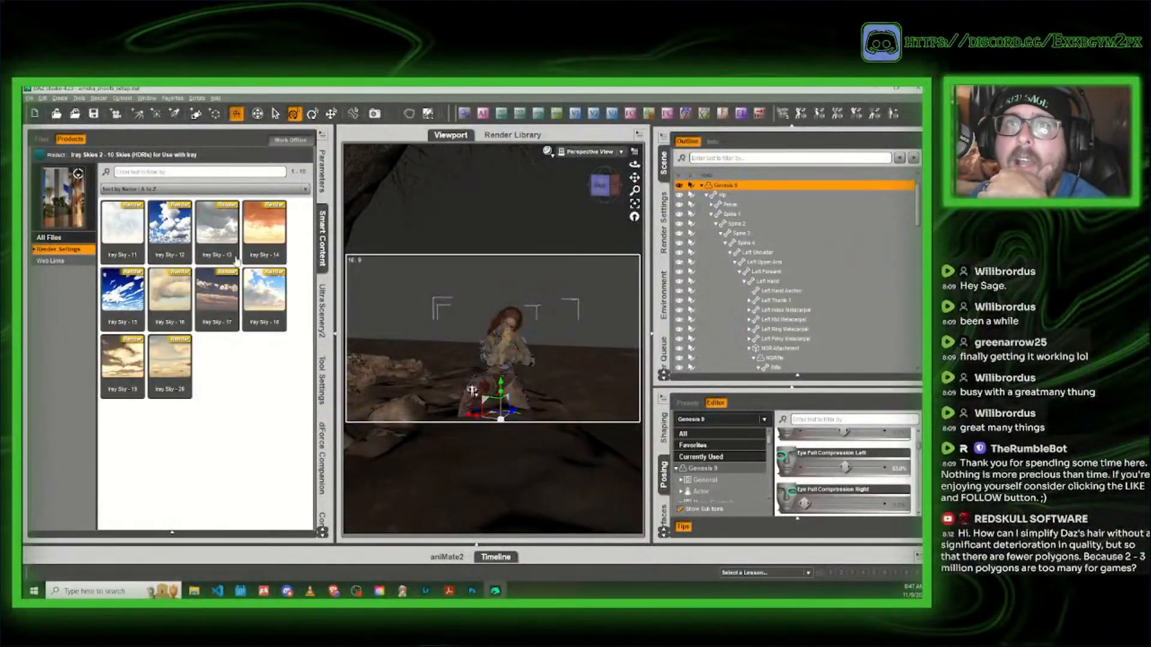
Step: Apply the Iray Sky - 14 render preset to the scene and preview it with NVIDIA Iray shading
double_click(268, 233)
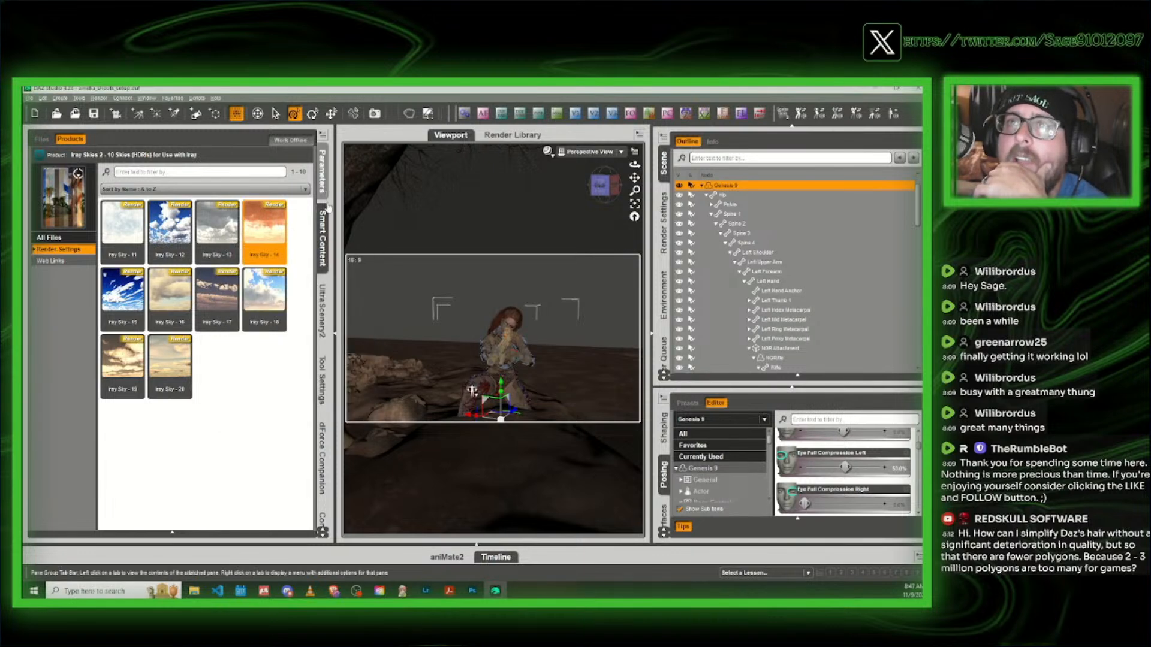
left_click(547, 151)
left_click(561, 273)
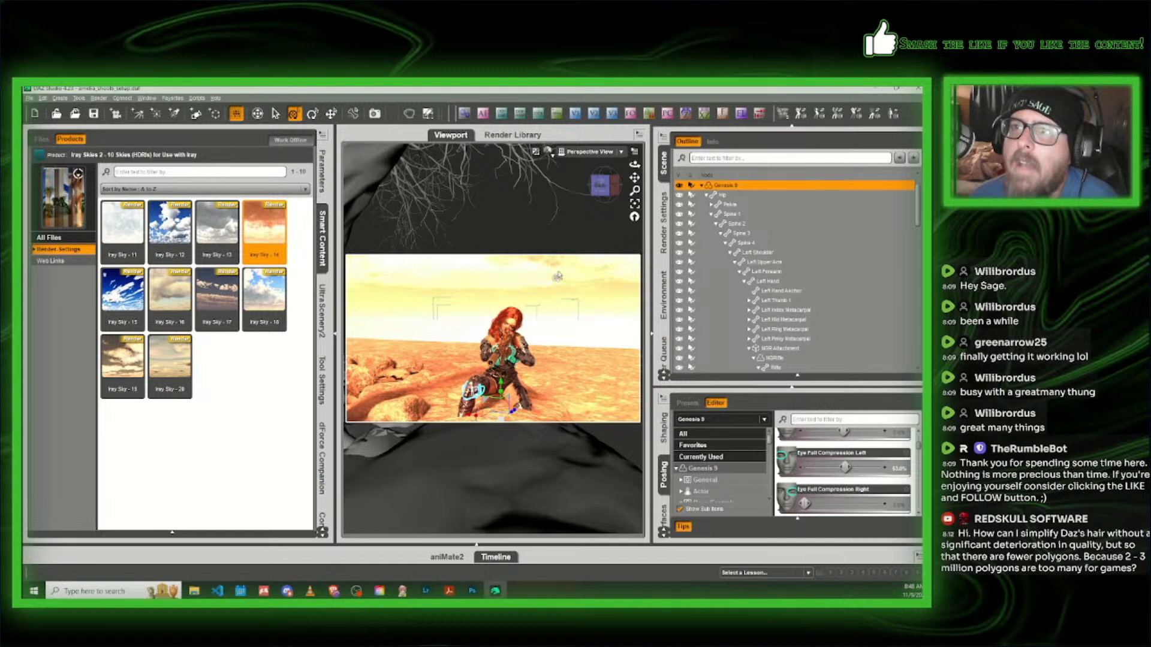
Step: Set the Environment Intensity to 0.5 in the Environment render settings
left_click(664, 295)
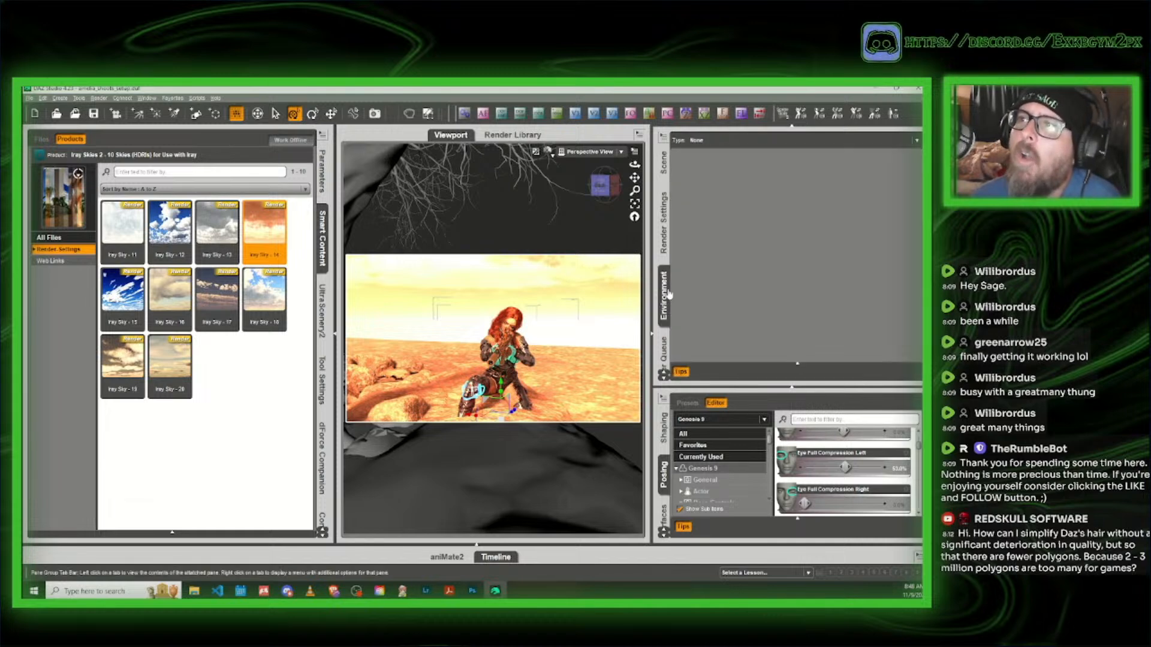
left_click(665, 354)
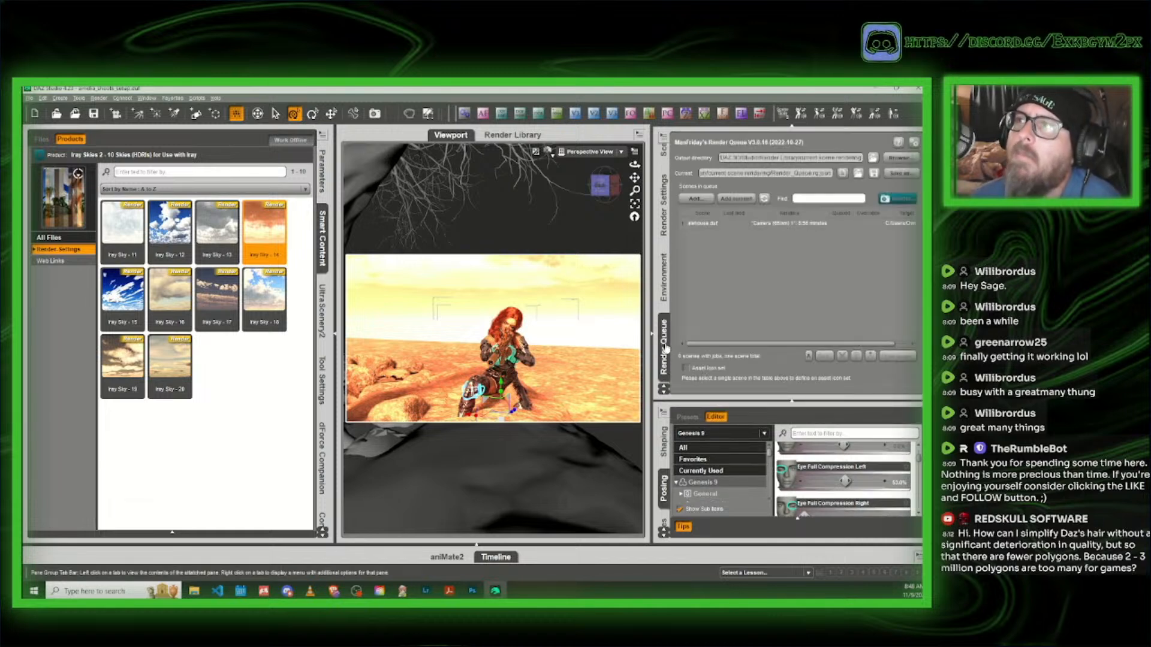
left_click(663, 278)
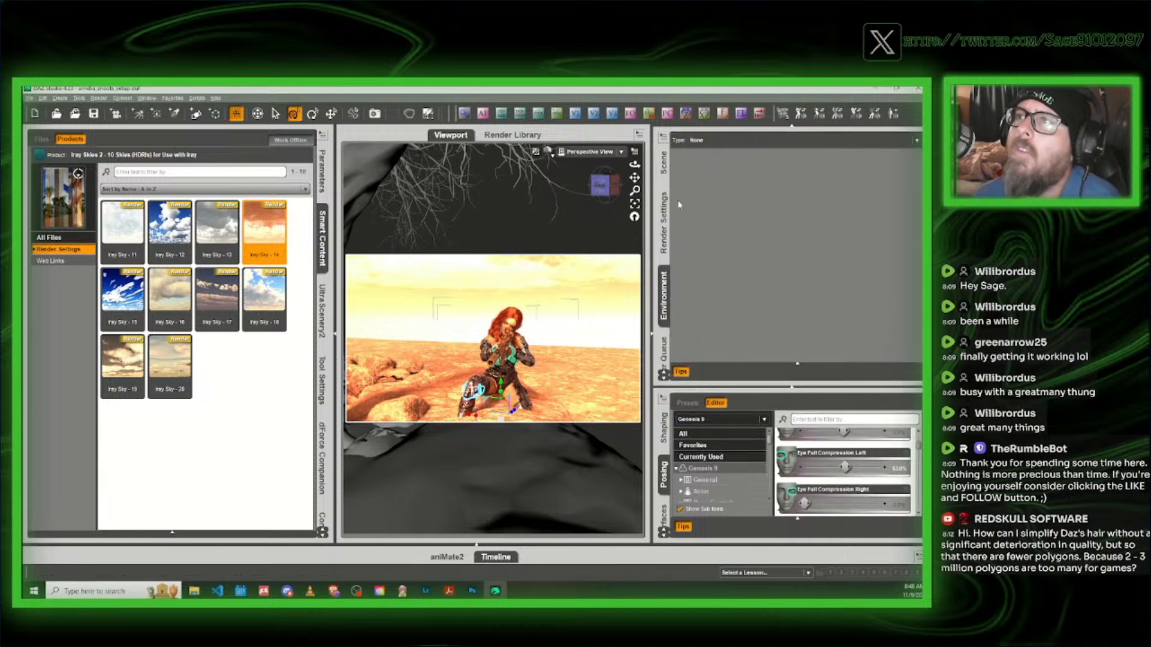
left_click(663, 231)
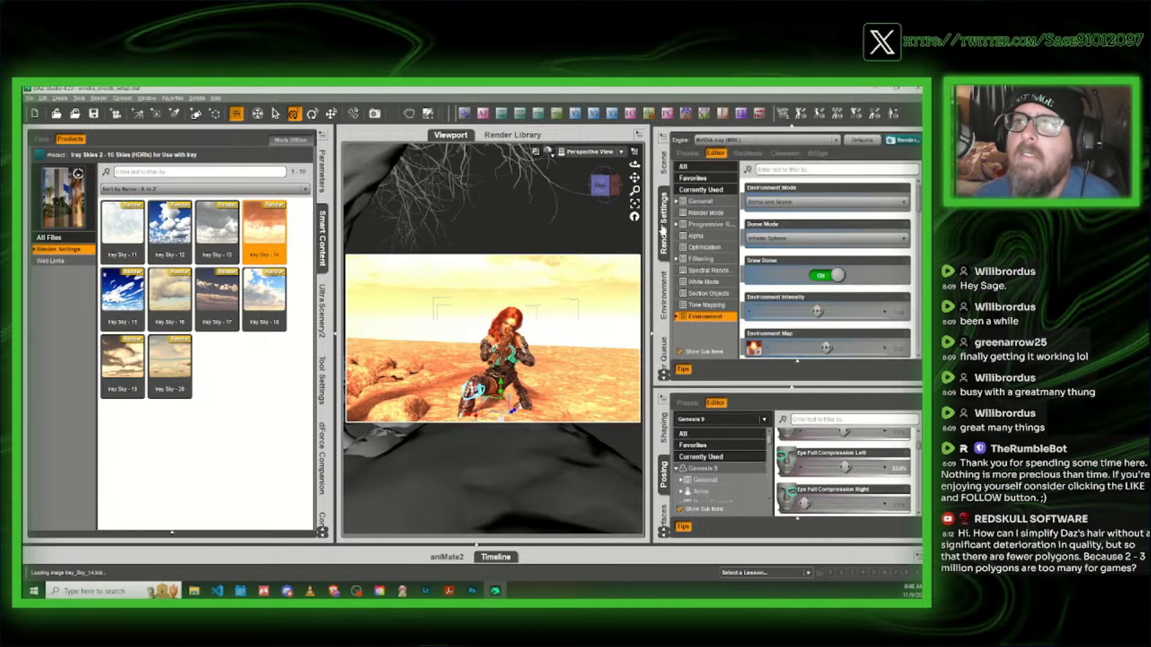
scroll(827, 288, "down", 3)
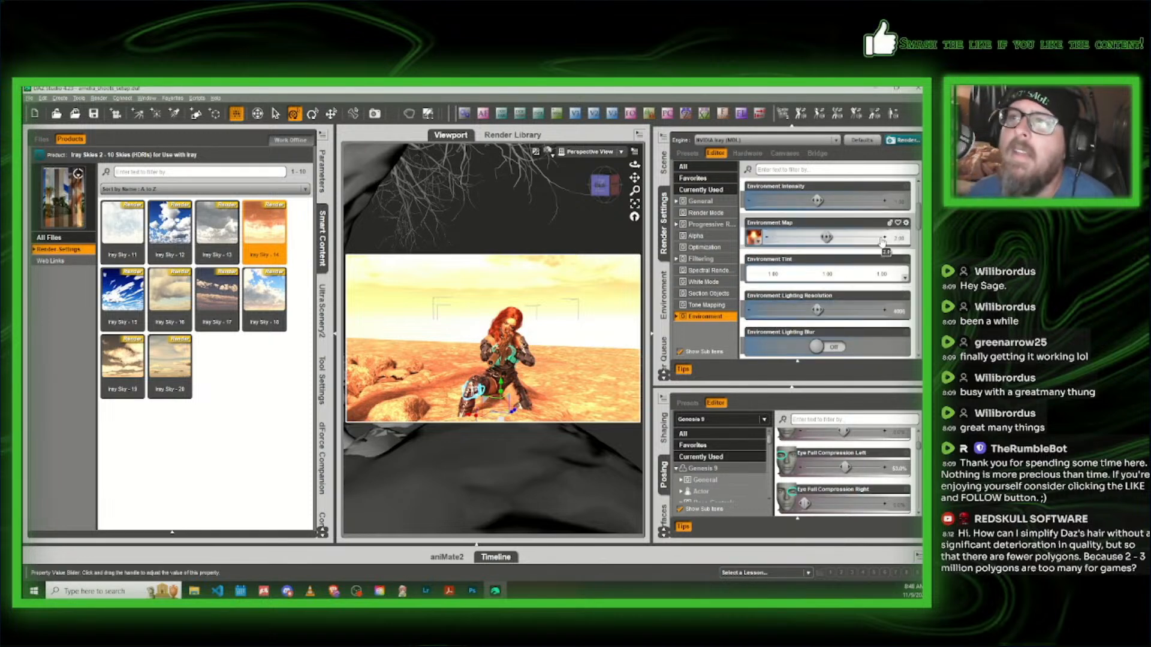
scroll(881, 241, "down", 5)
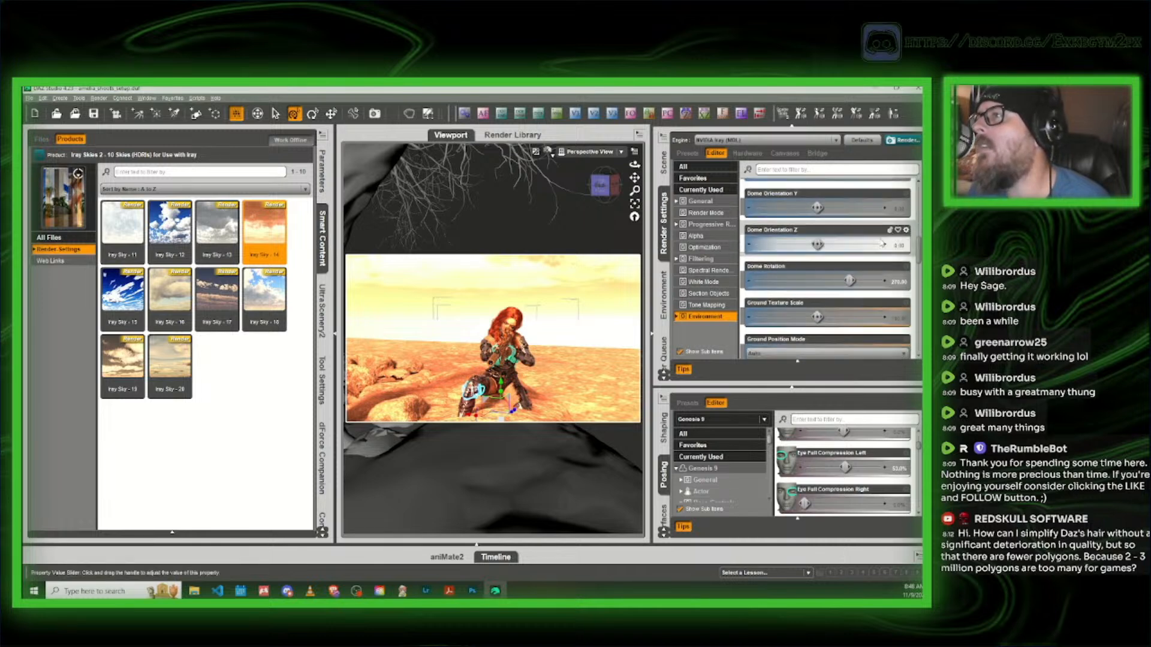
scroll(851, 269, "up", 12)
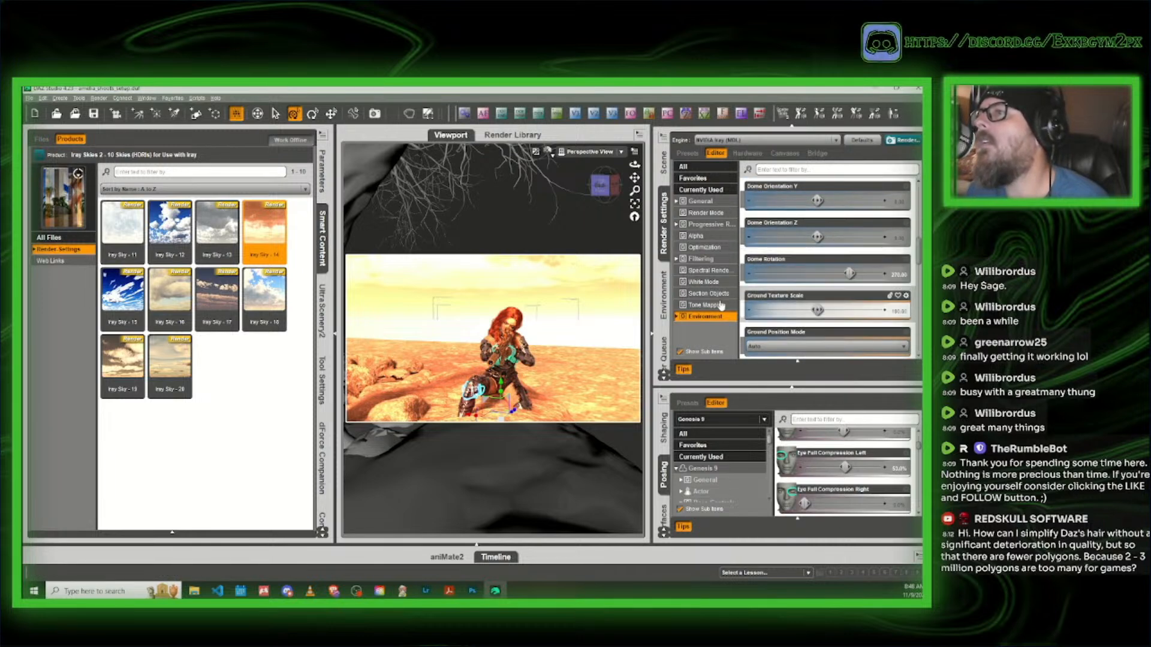
scroll(850, 270, "up", 1)
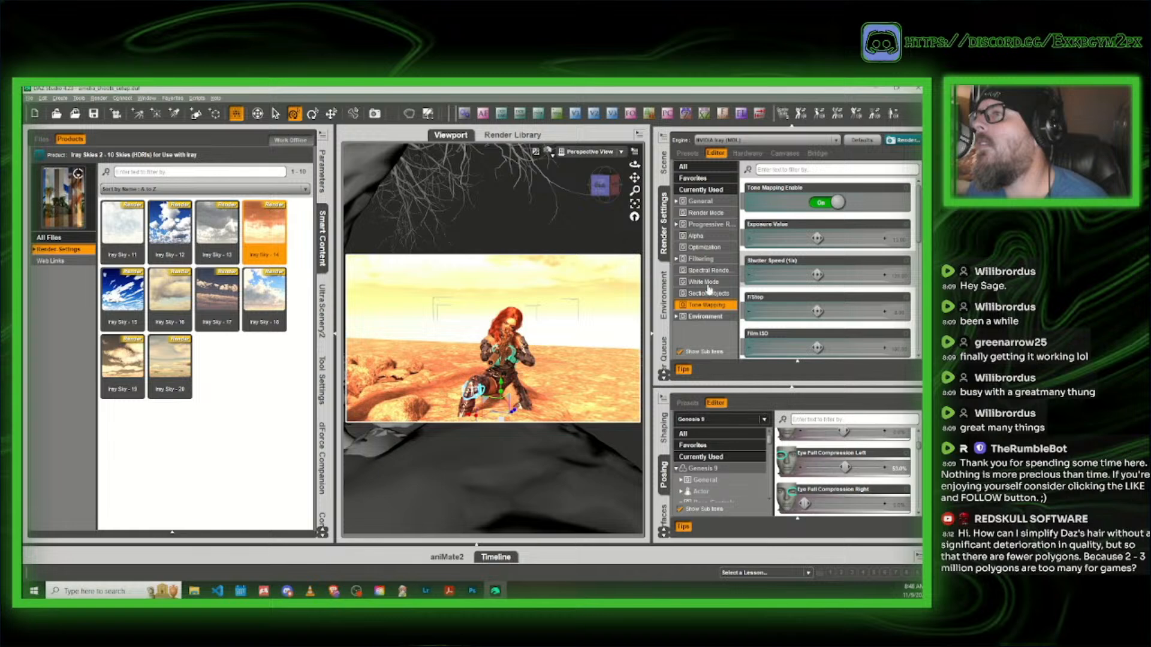
left_click(708, 317)
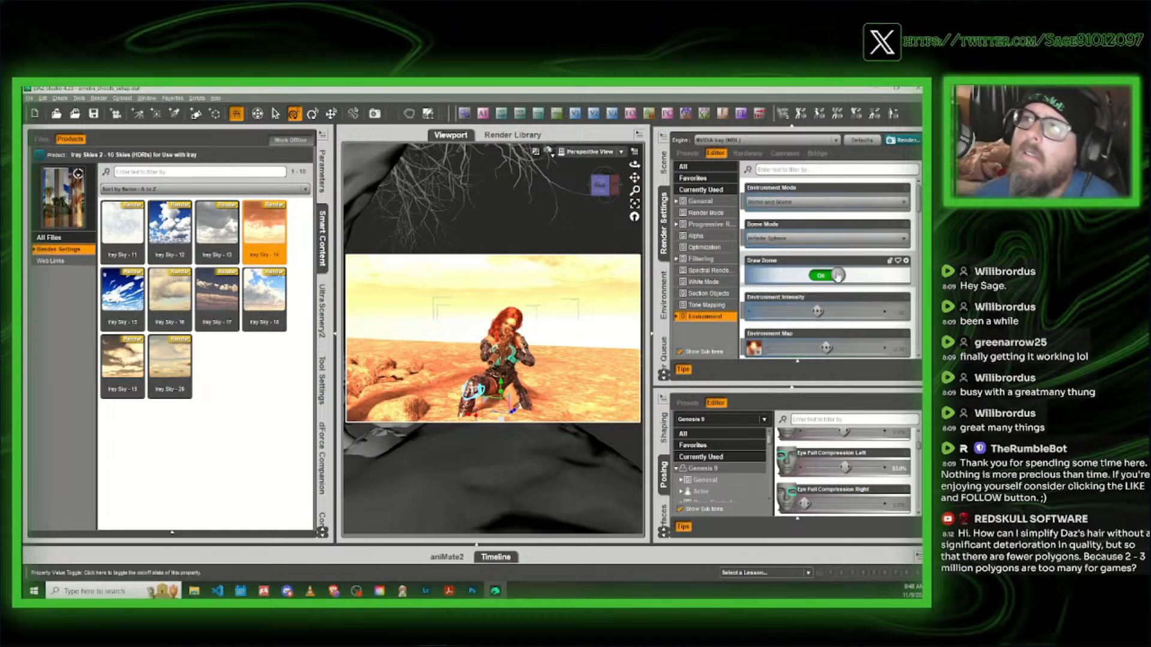
scroll(851, 251, "down", 4)
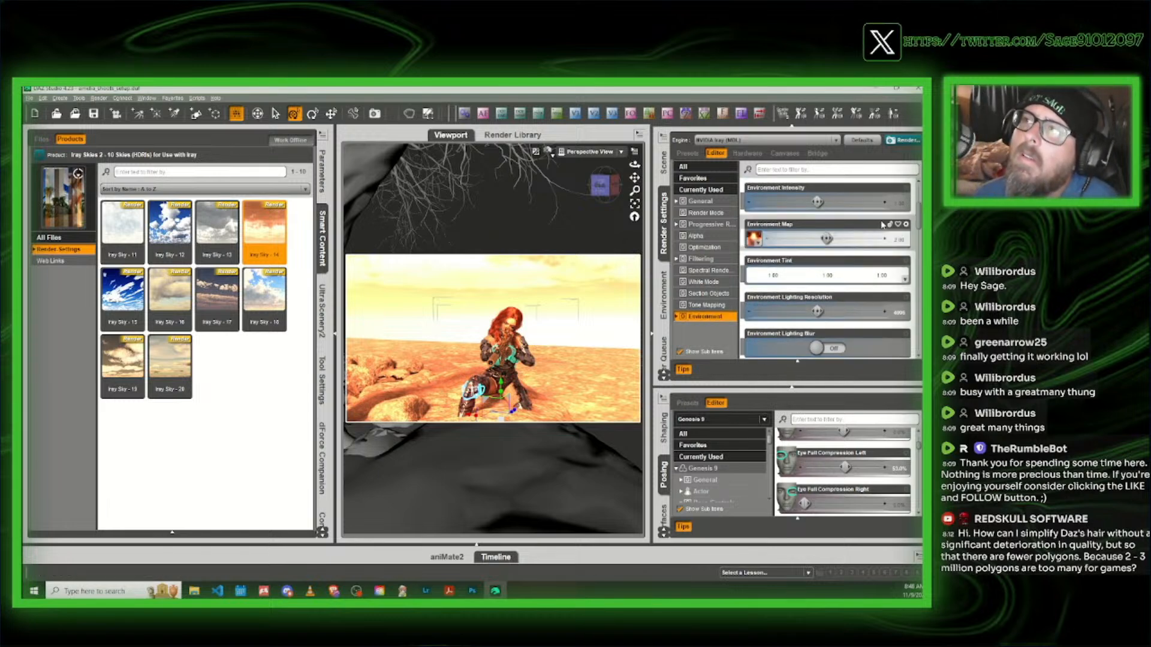
left_click(902, 202)
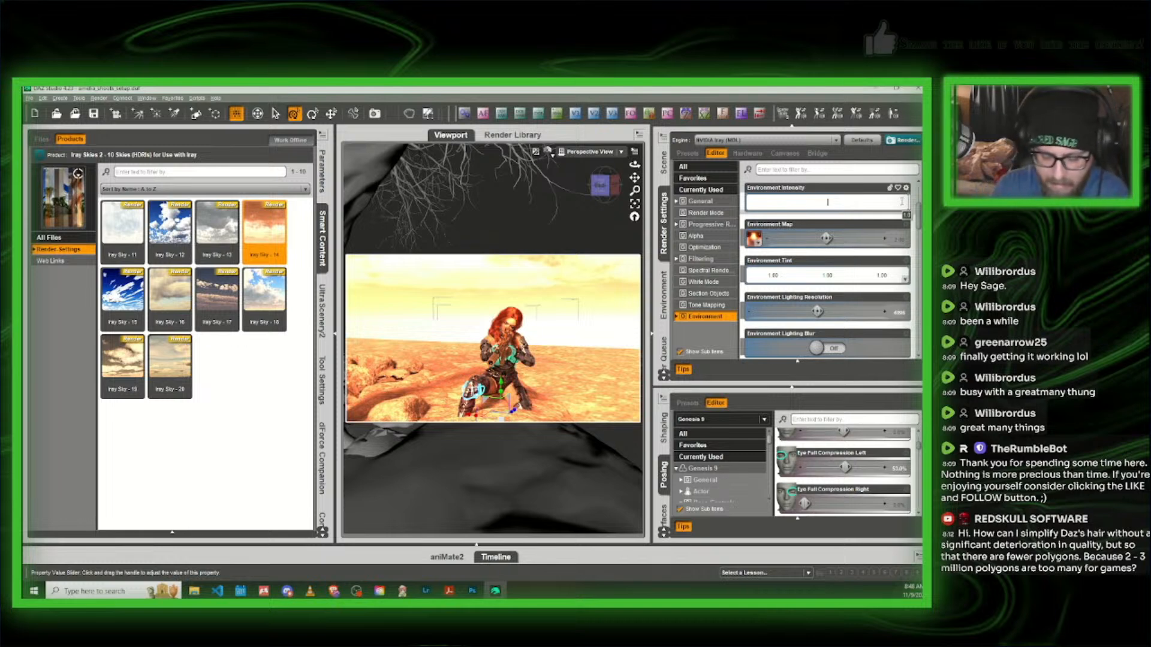
type("0.5")
key("Return")
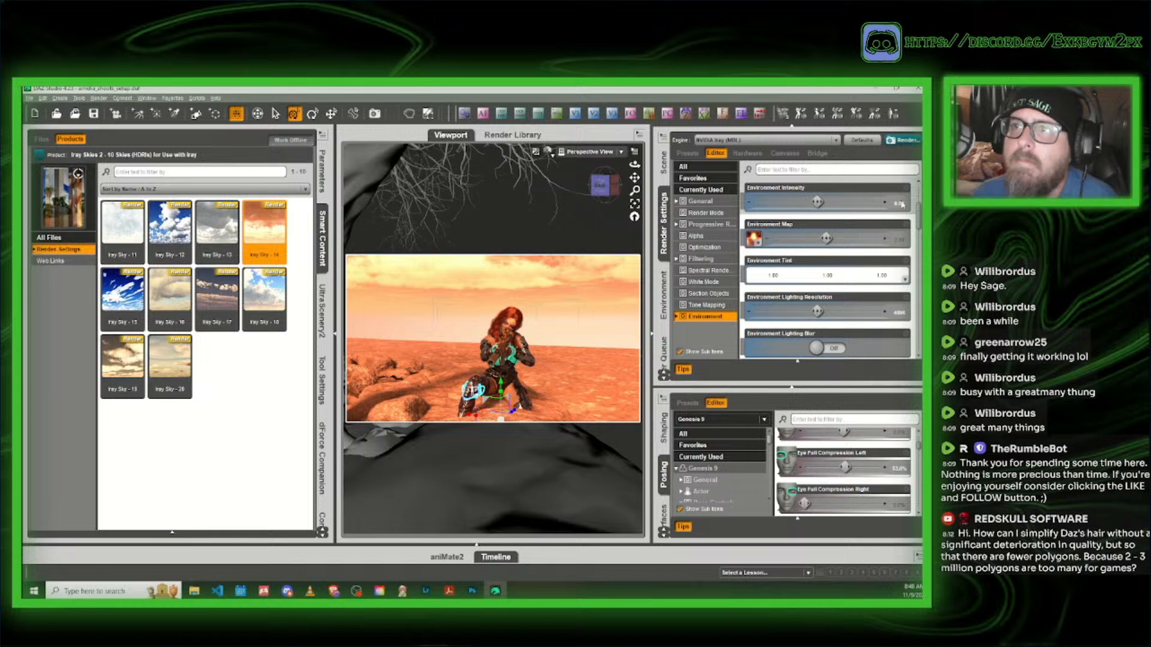
left_click(548, 152)
left_click(538, 242)
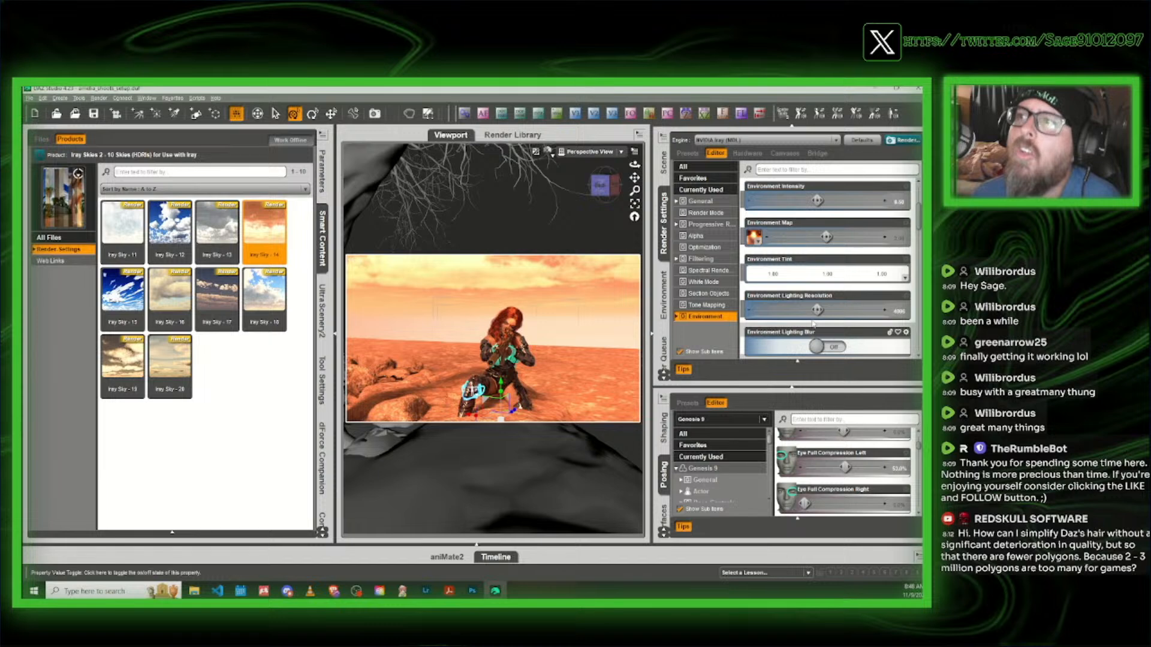
Step: Try a Dome Rotation of 90 for the sky in the Environment render settings
scroll(851, 293, "down", 5)
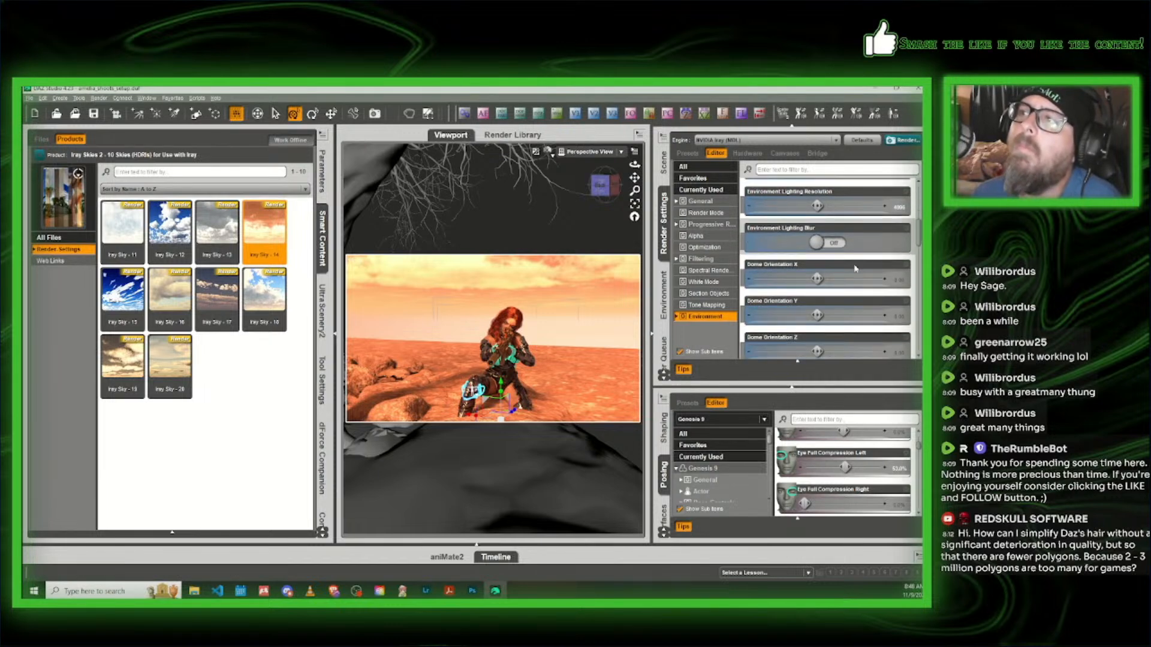
scroll(855, 275, "down", 1)
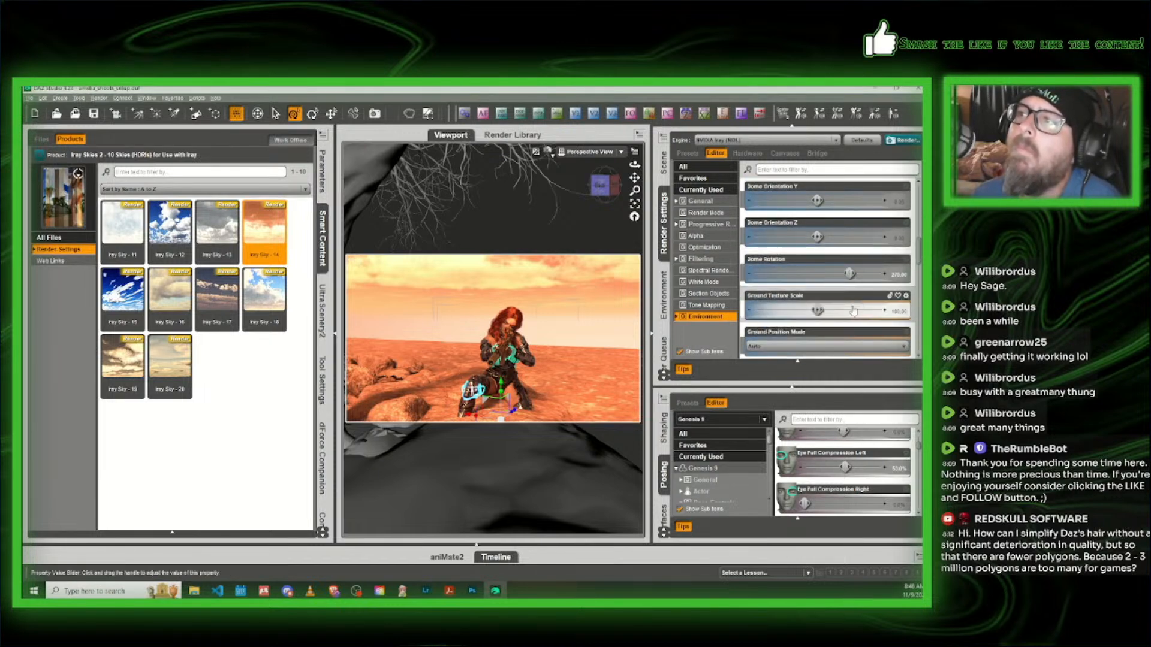
left_click(901, 276)
type("90")
key("Return")
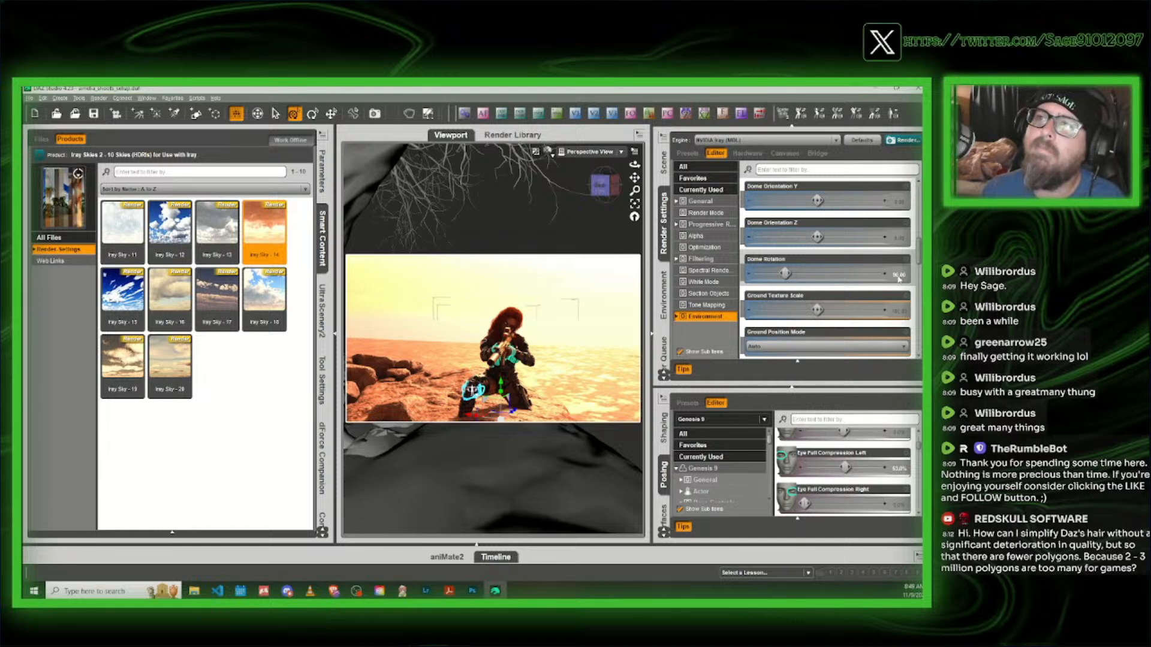
Step: Set the Dome Rotation to 180 and return the viewport to Texture Shaded
left_click(899, 277)
key("BackSpace")
type("180")
key("Return")
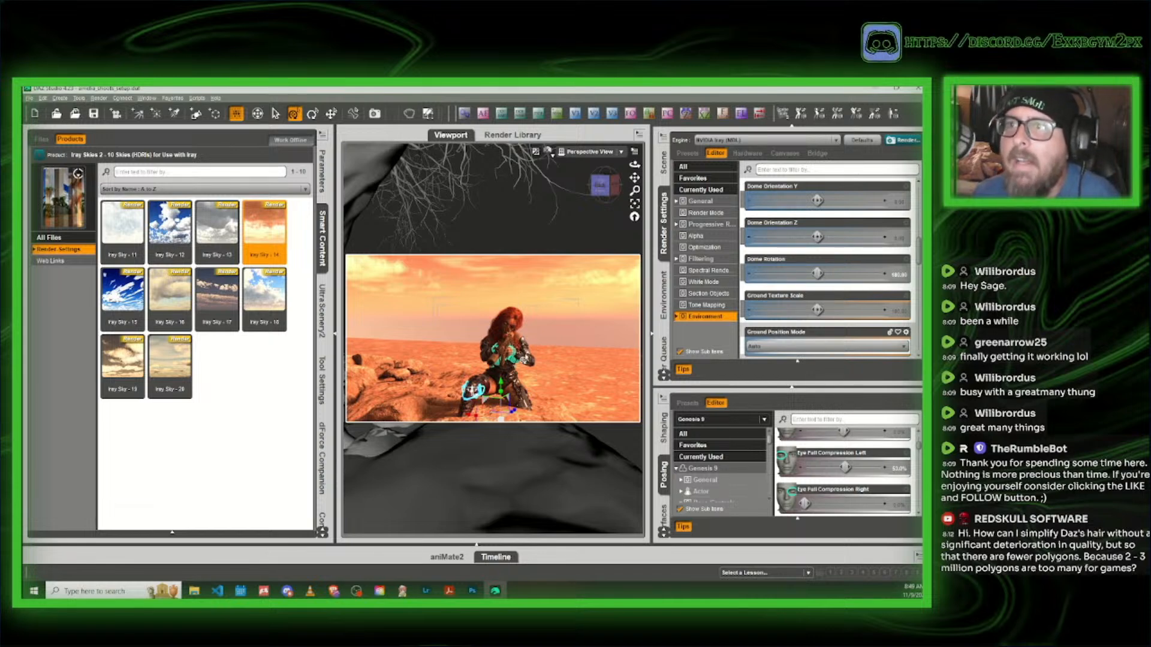
left_click(549, 154)
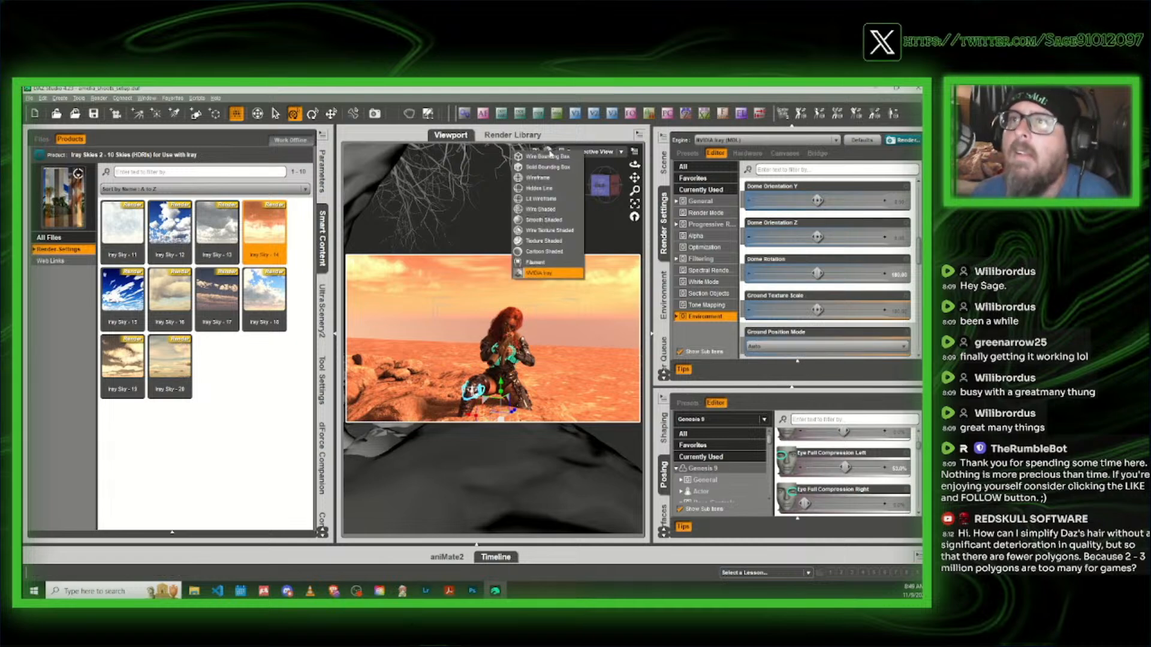
left_click(545, 241)
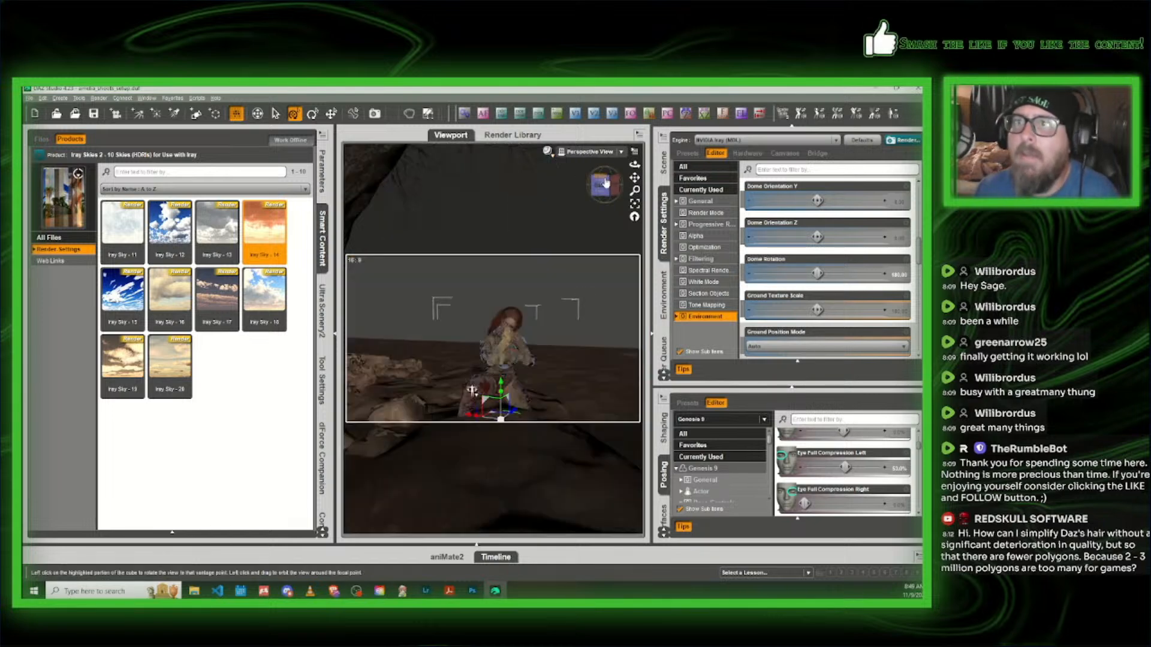
Step: Raise the Genesis 9 figure vertically until her legs clear the ground, and save the scene
left_click_drag(609, 179, 615, 192)
left_click(664, 172)
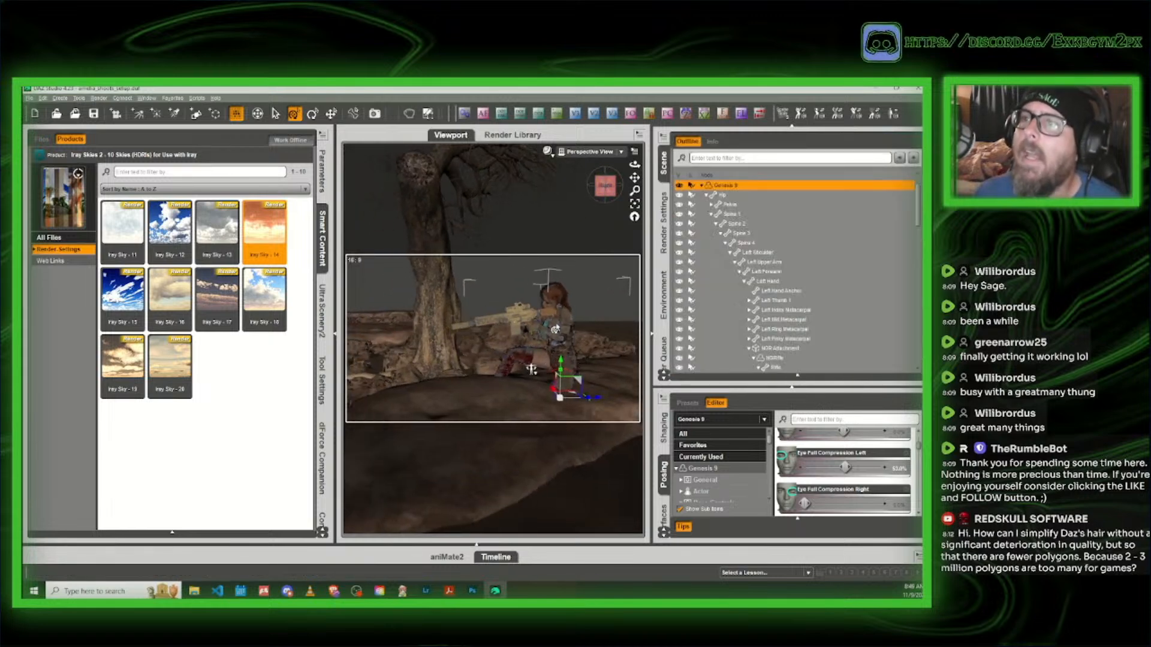
left_click_drag(531, 368, 531, 354)
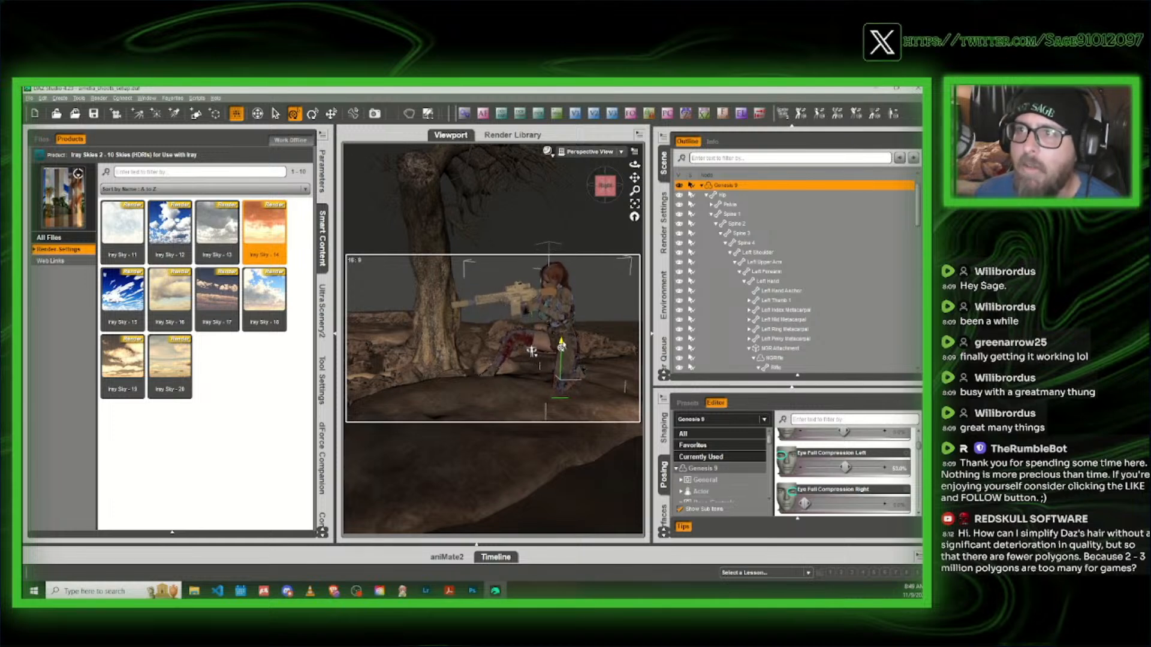
left_click_drag(606, 193, 606, 188)
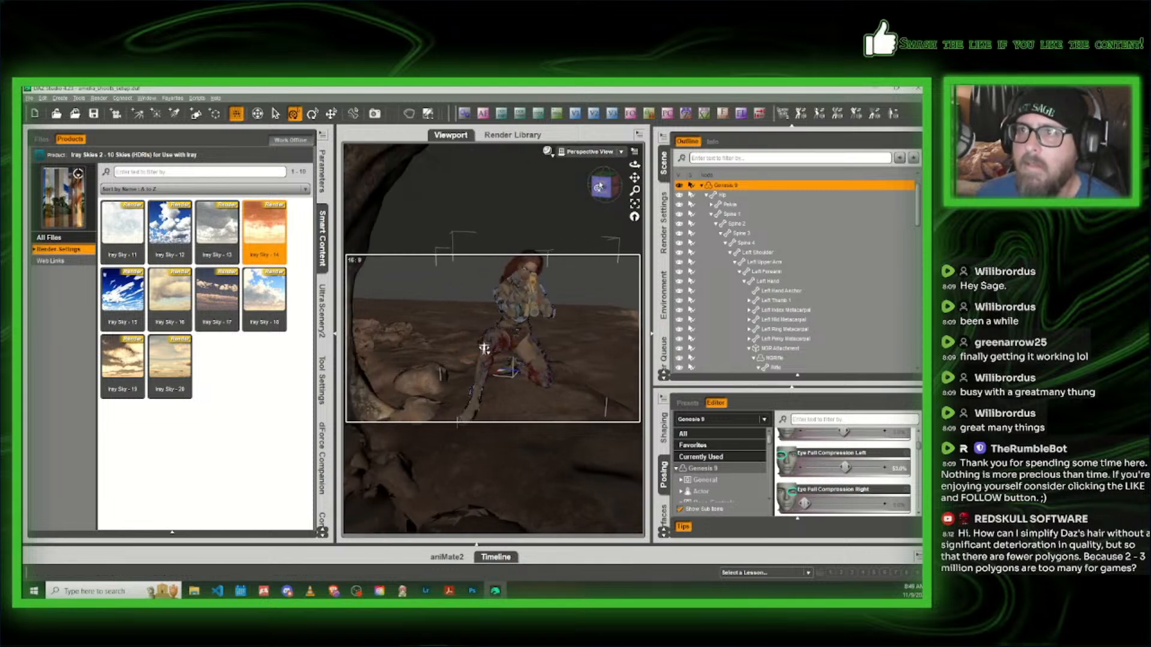
mouse_move(602, 186)
left_mouse_down()
mouse_move(619, 192)
mouse_move(618, 173)
mouse_move(596, 177)
mouse_move(604, 163)
mouse_move(663, 206)
mouse_move(591, 186)
left_mouse_up()
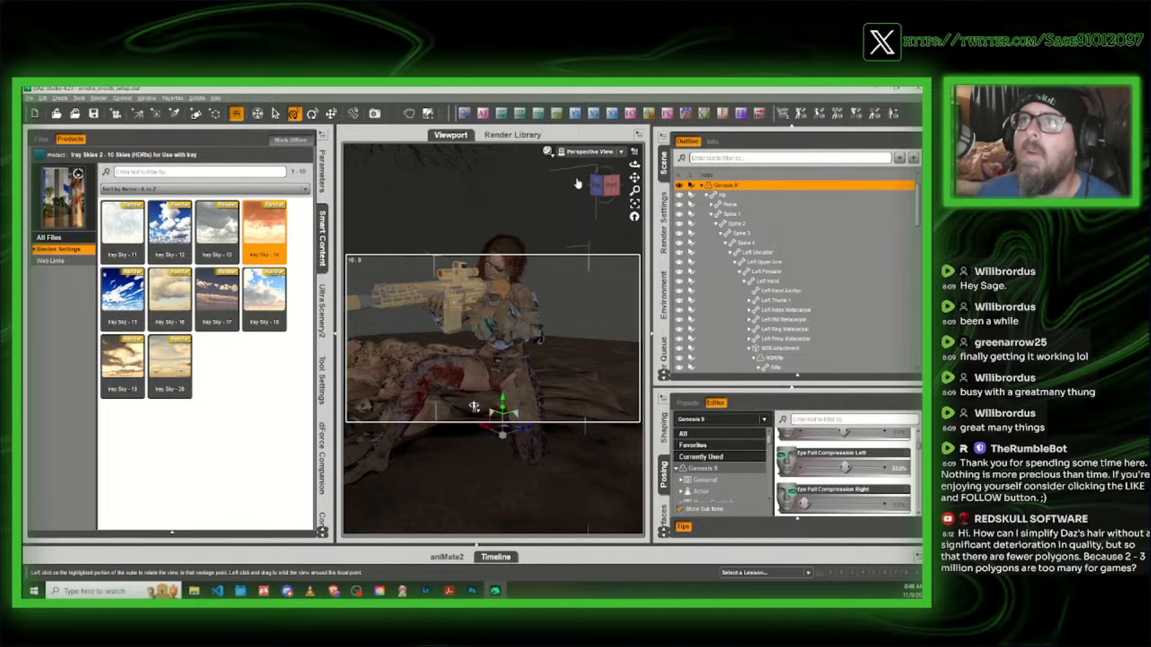
left_click(94, 114)
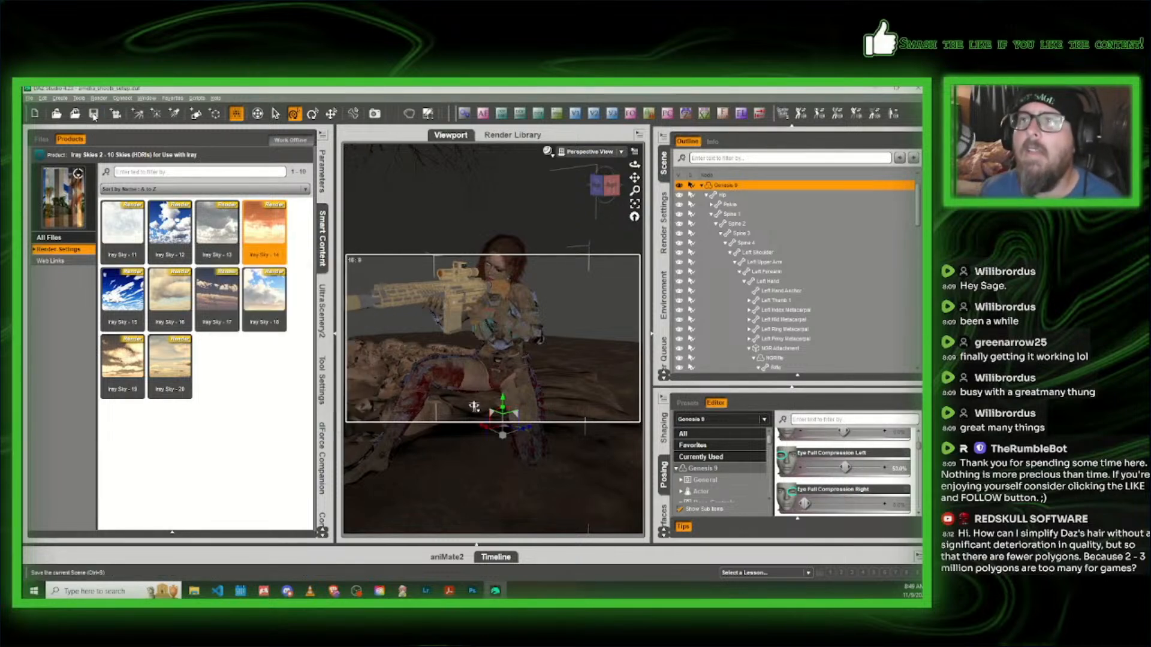
Step: Return to the full product library, clear the HDRI filter and search the installed products for "eye"
left_click(608, 192)
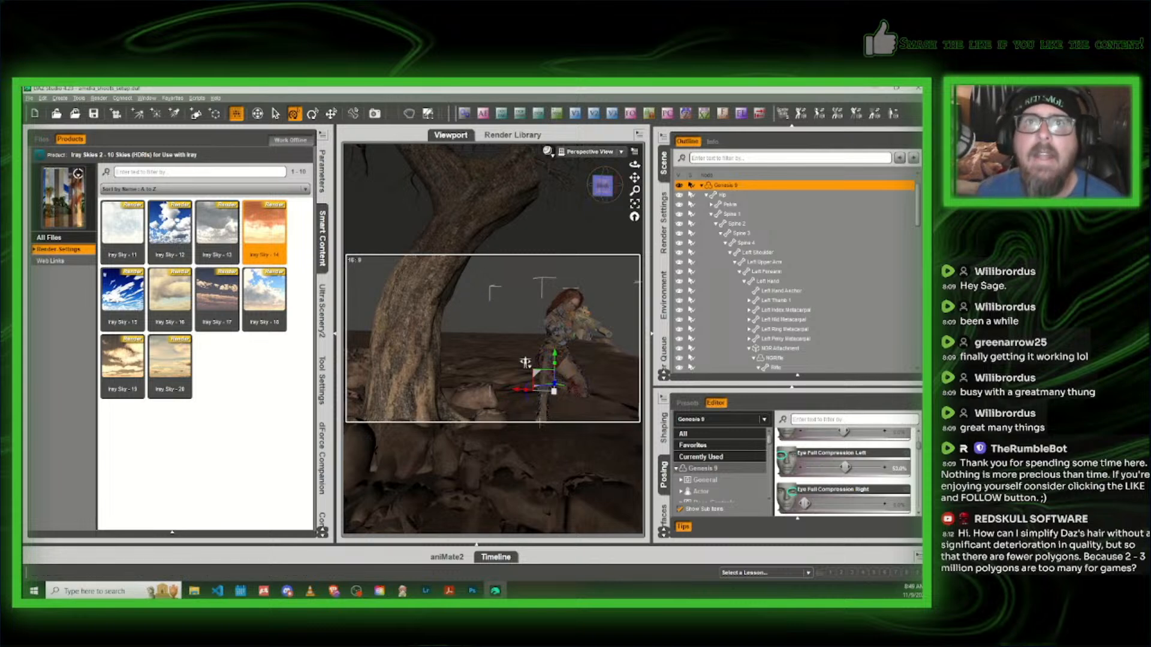
left_click(43, 157)
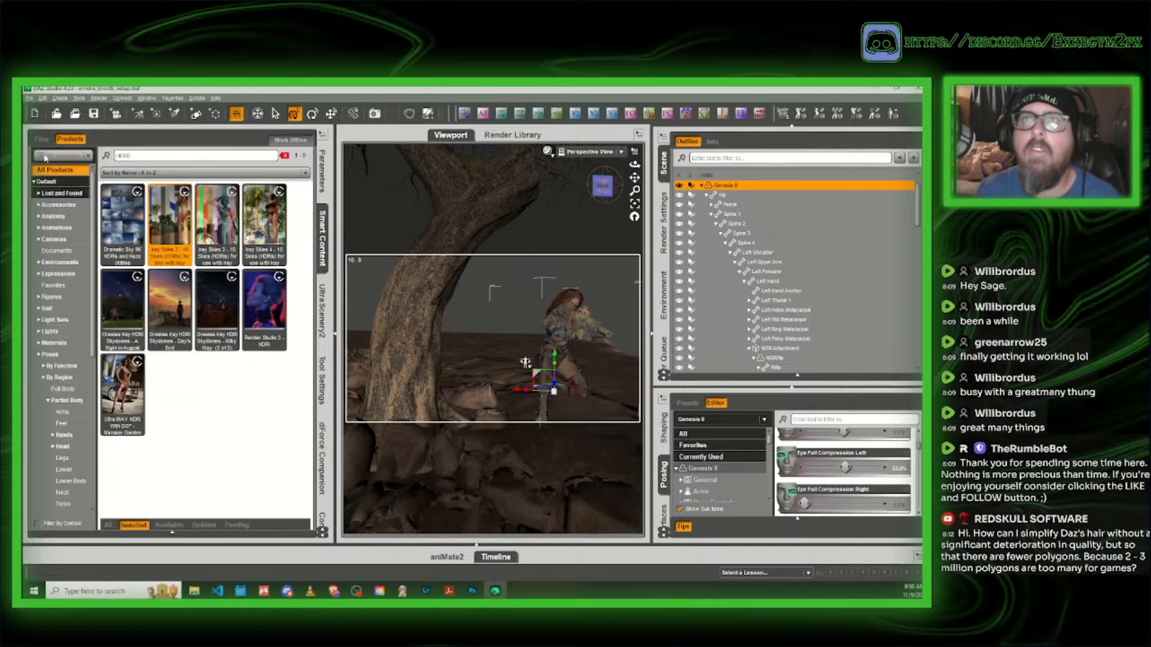
left_click(284, 156)
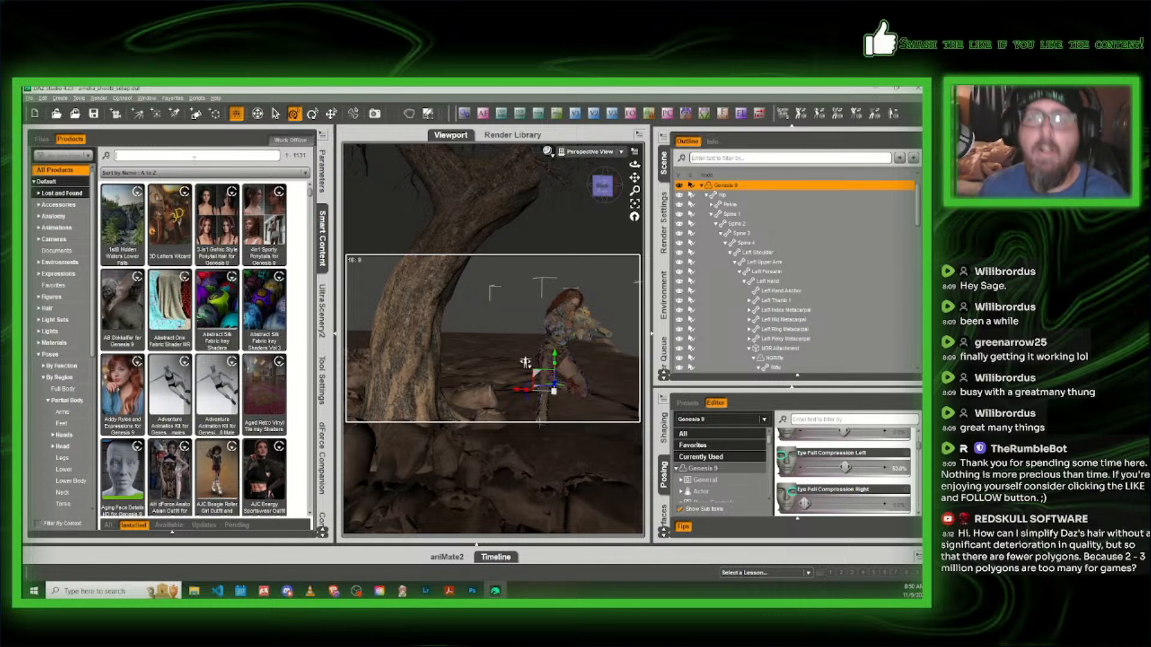
type("eye")
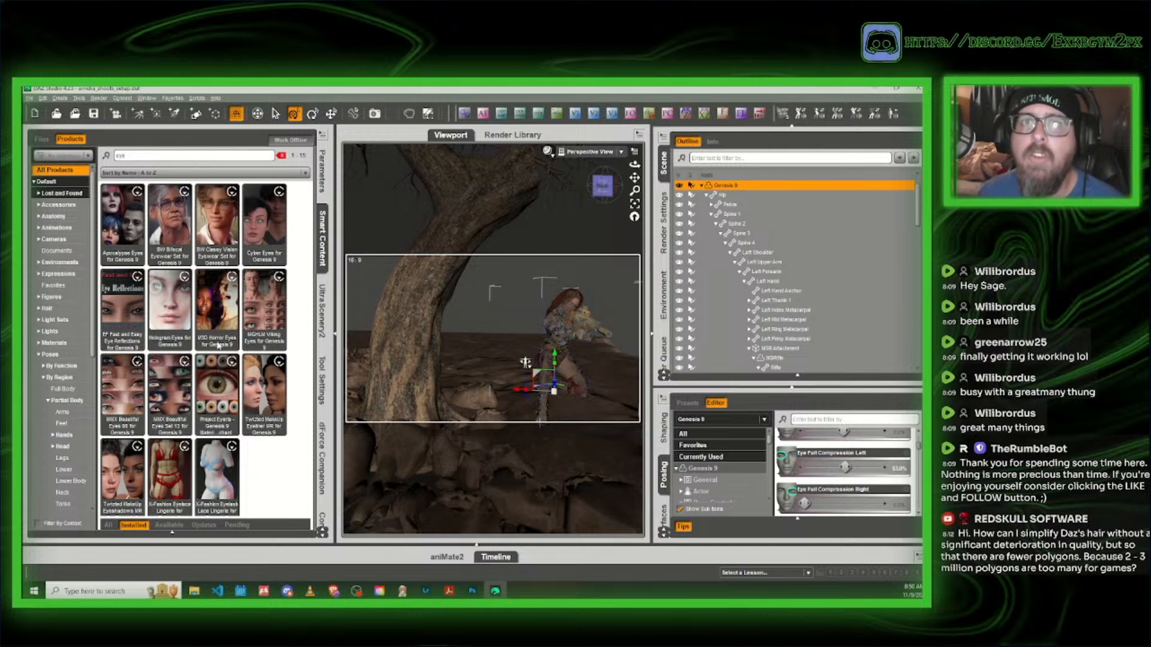
mouse_move(172, 317)
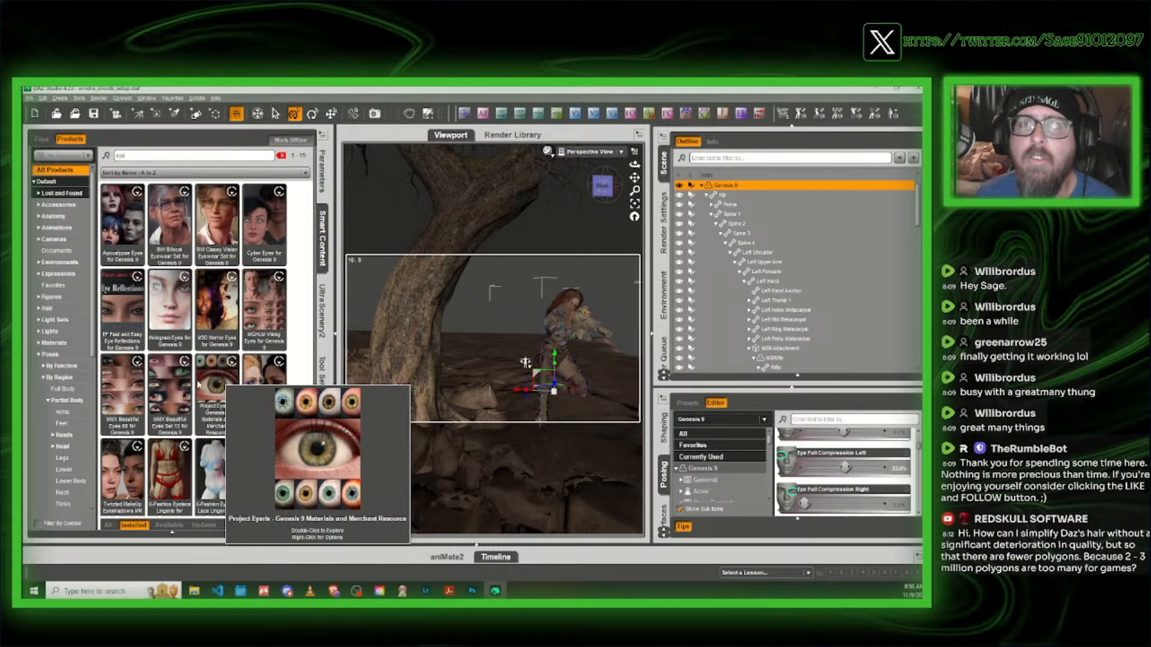
Step: Apply the KCEyes DE Old Hex Both material from Cyber Eyes for Genesis 9 to the figure's eyes
scroll(565, 257, "up", 5)
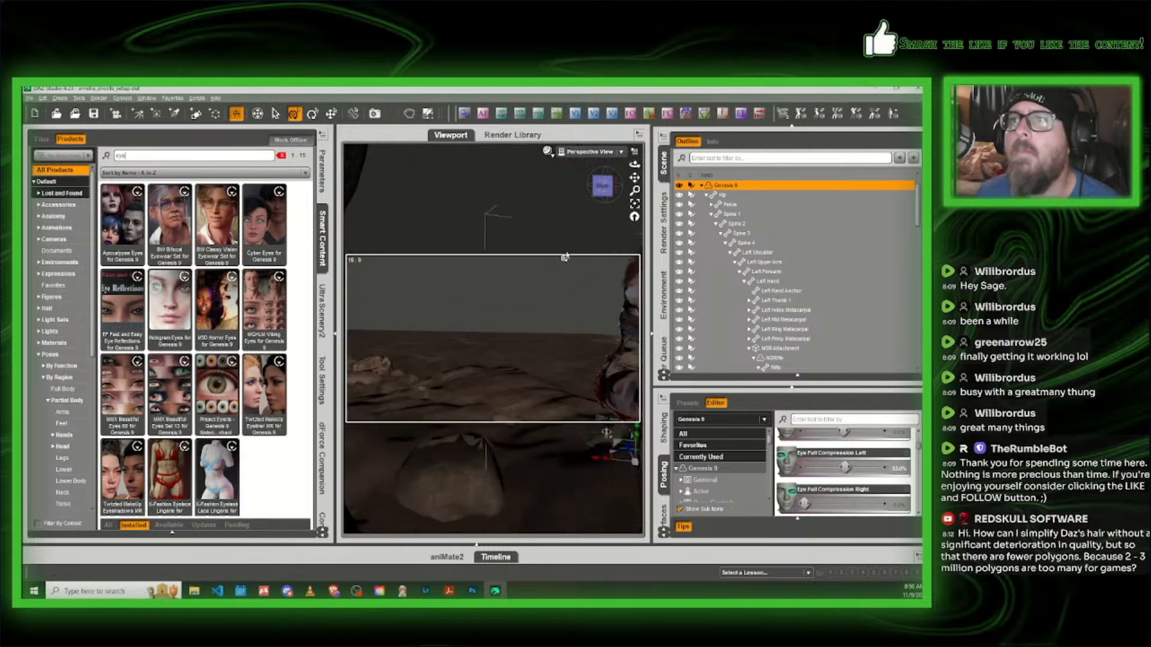
left_click_drag(634, 178, 632, 179)
left_click_drag(605, 433, 536, 231)
scroll(536, 230, "up", 2)
scroll(535, 230, "up", 2)
left_click_drag(612, 197, 637, 178)
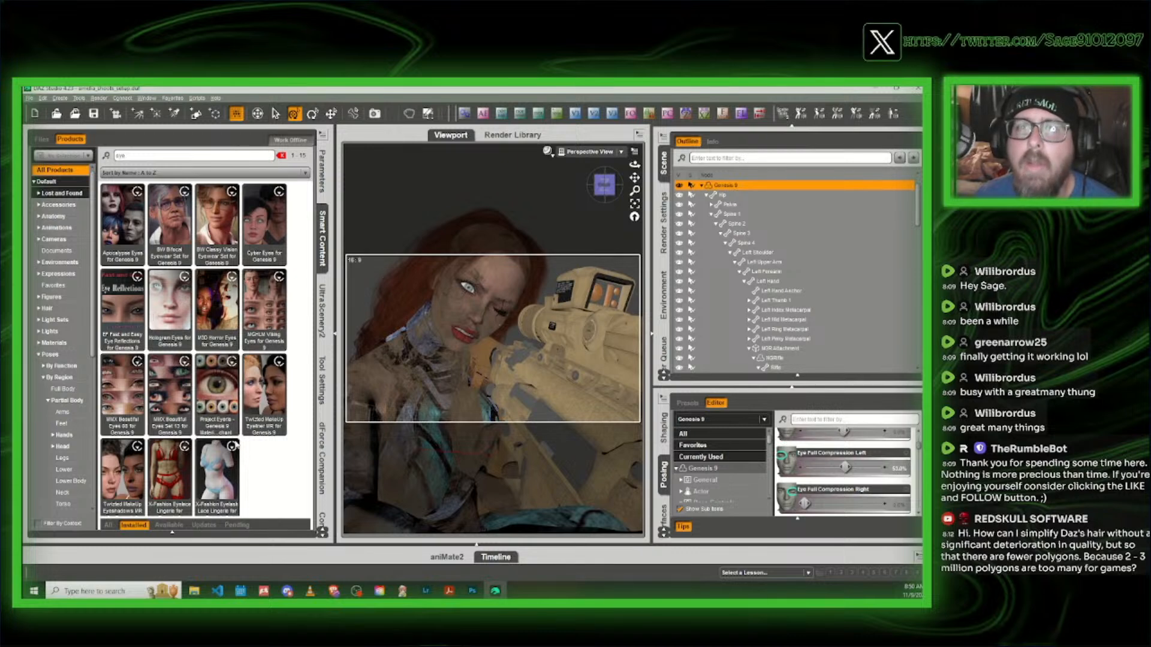
double_click(264, 221)
left_click(68, 251)
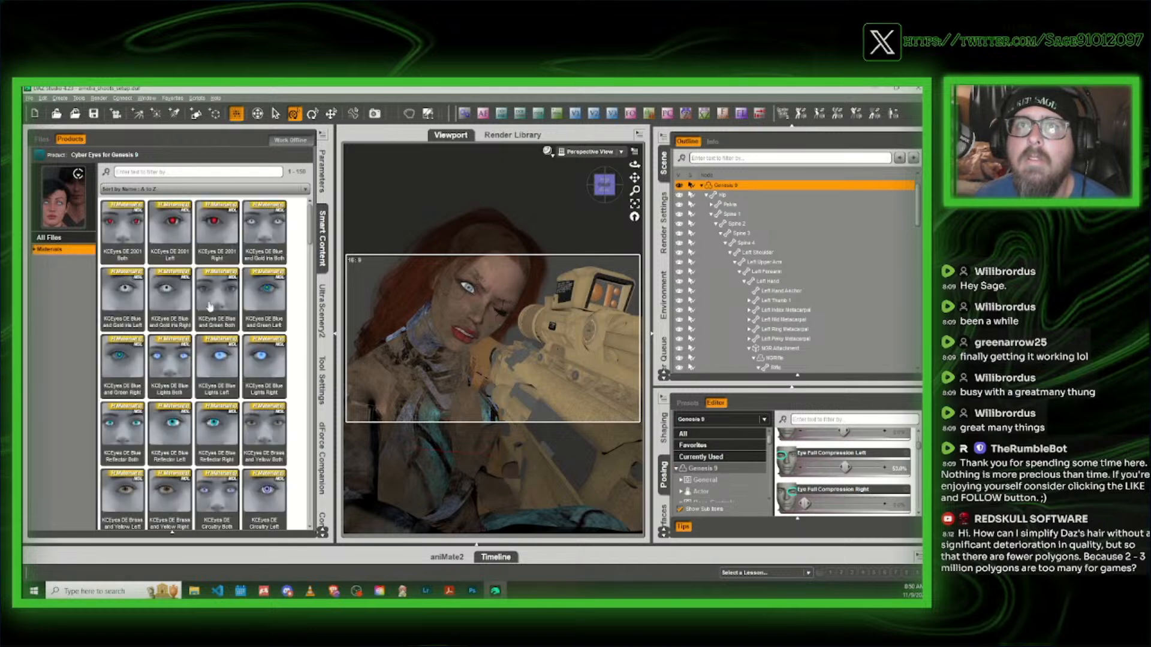
scroll(209, 324, "down", 10)
scroll(209, 346, "down", 1)
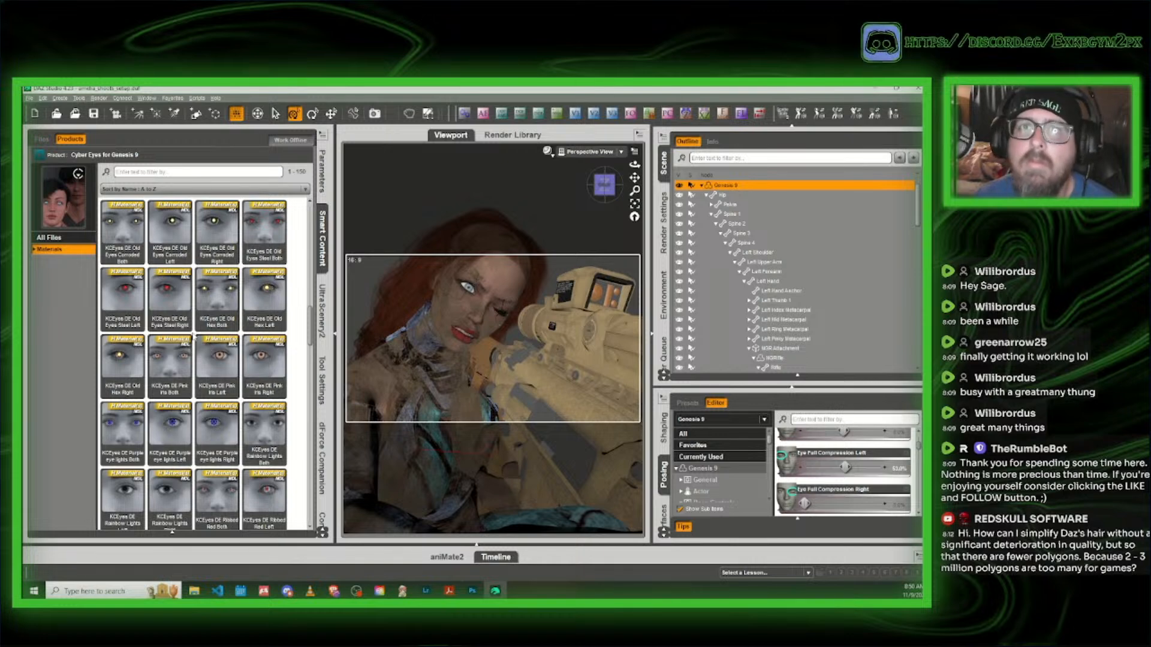
double_click(218, 300)
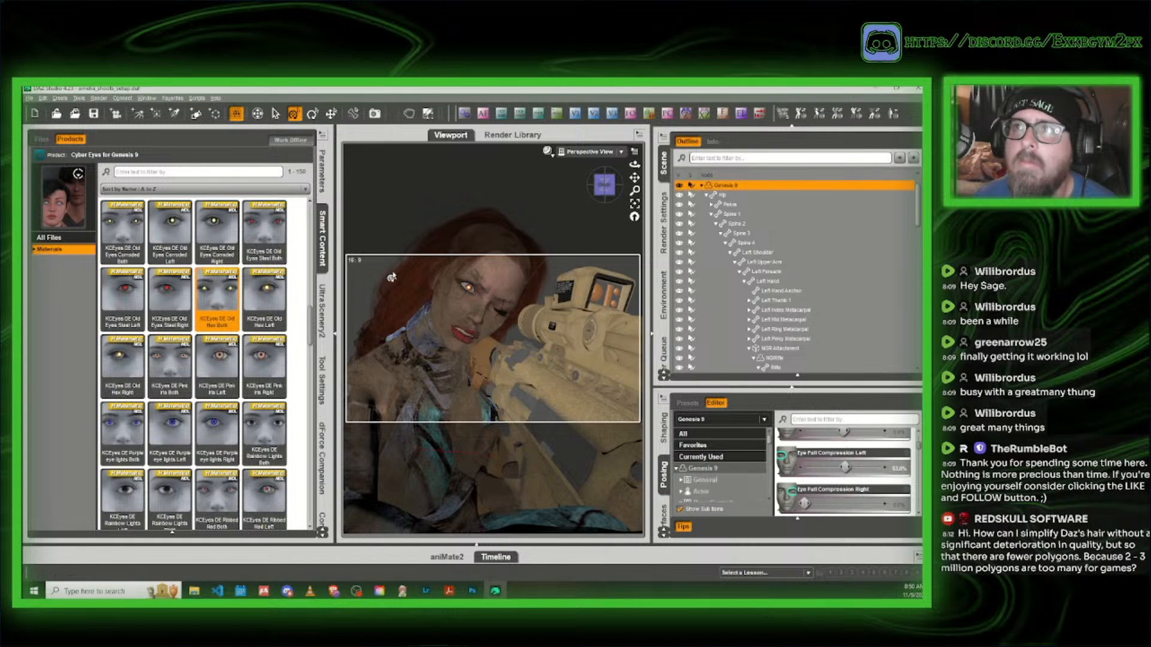
Step: Add the Hologram Right accessory from Hologram Eyes for Genesis 9 to the figure
left_click(48, 158)
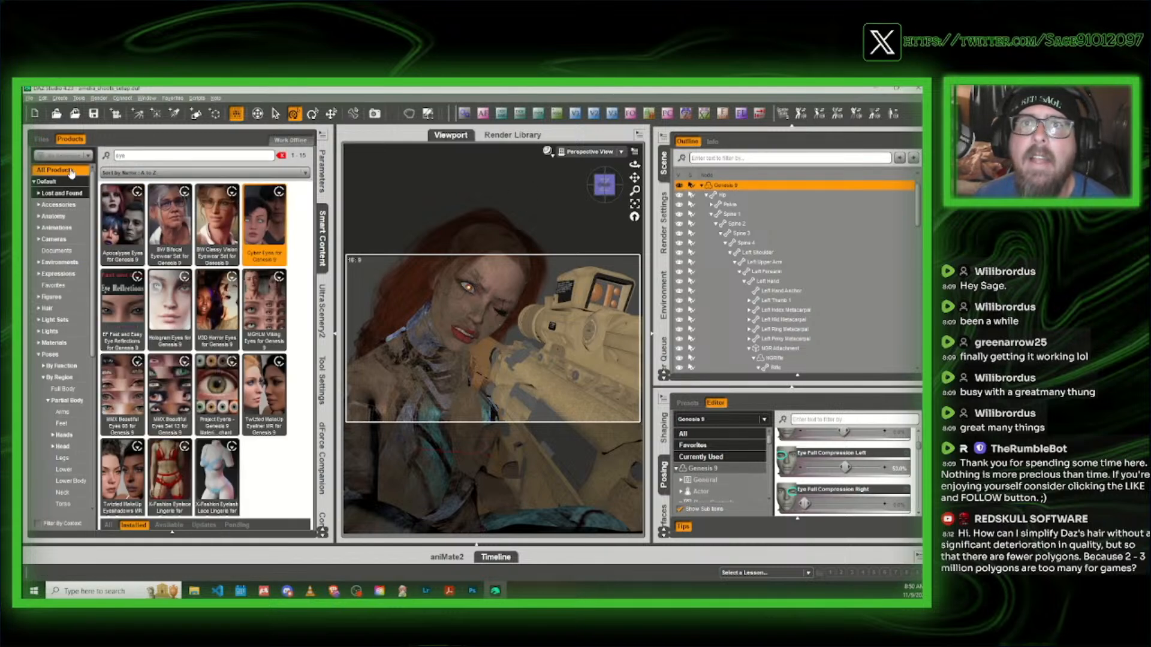
double_click(164, 316)
left_click(51, 252)
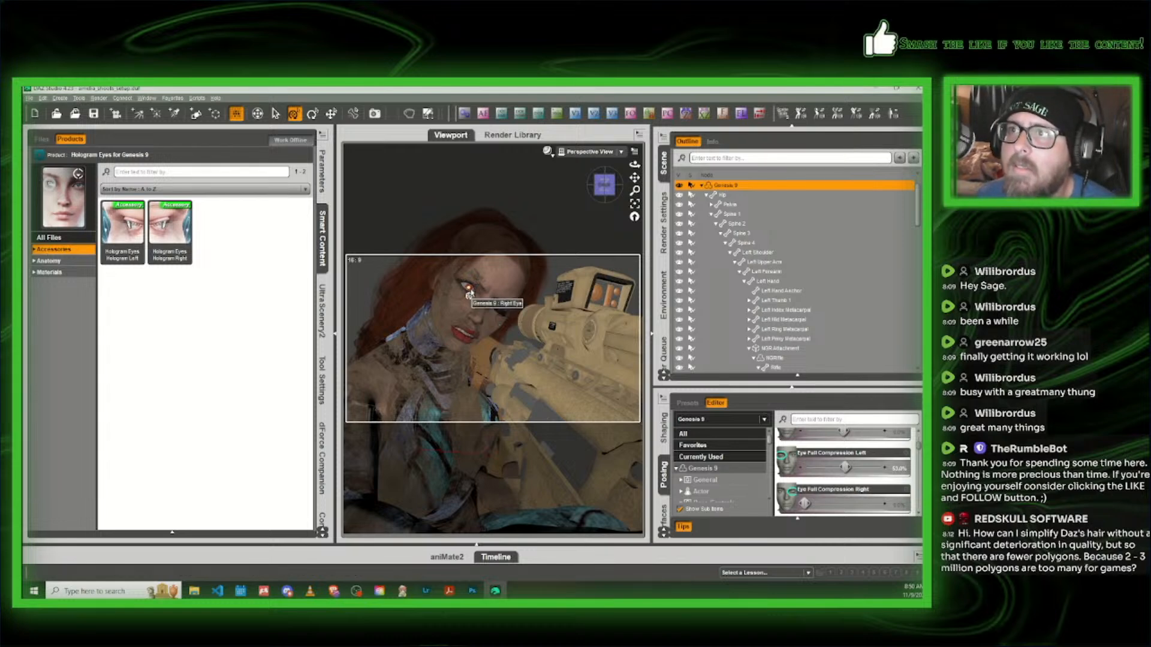
double_click(170, 224)
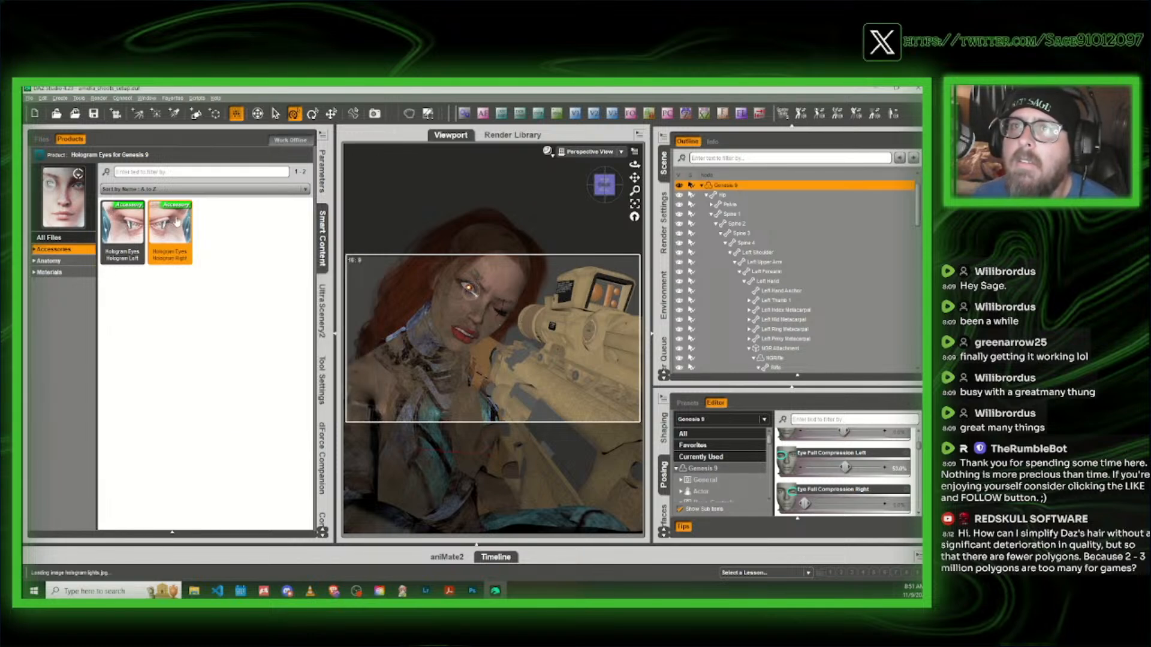
Step: Apply the Hologram Eyes Color Blue material to the Hologram R object on the figure's right eye
left_click(51, 272)
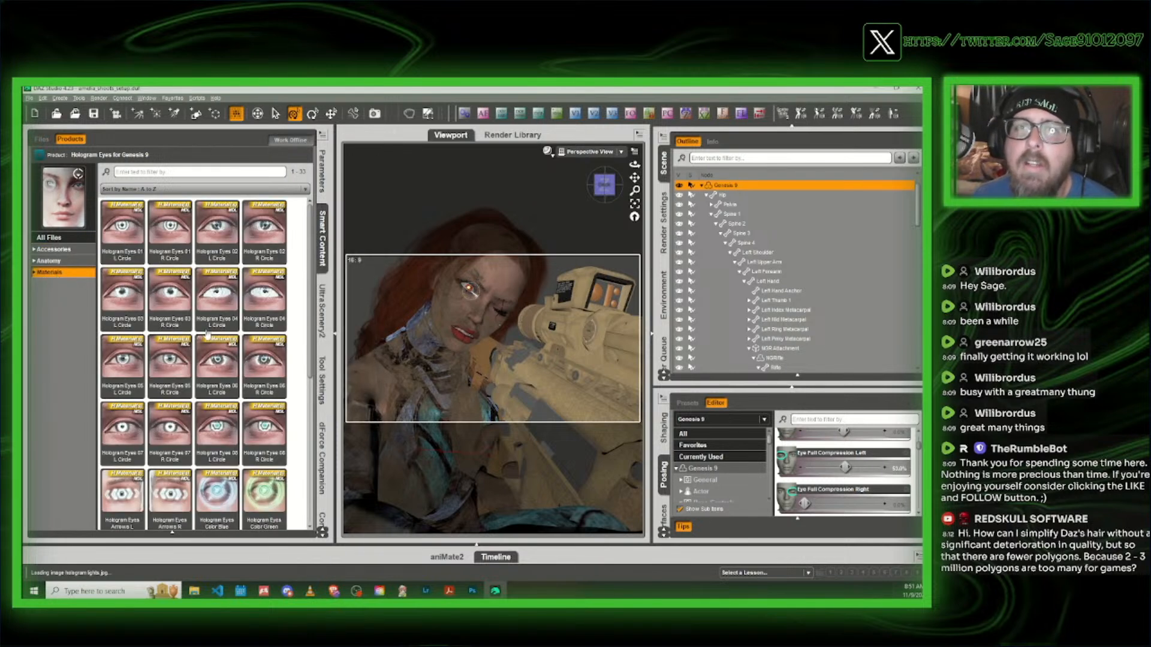
scroll(207, 342, "down", 5)
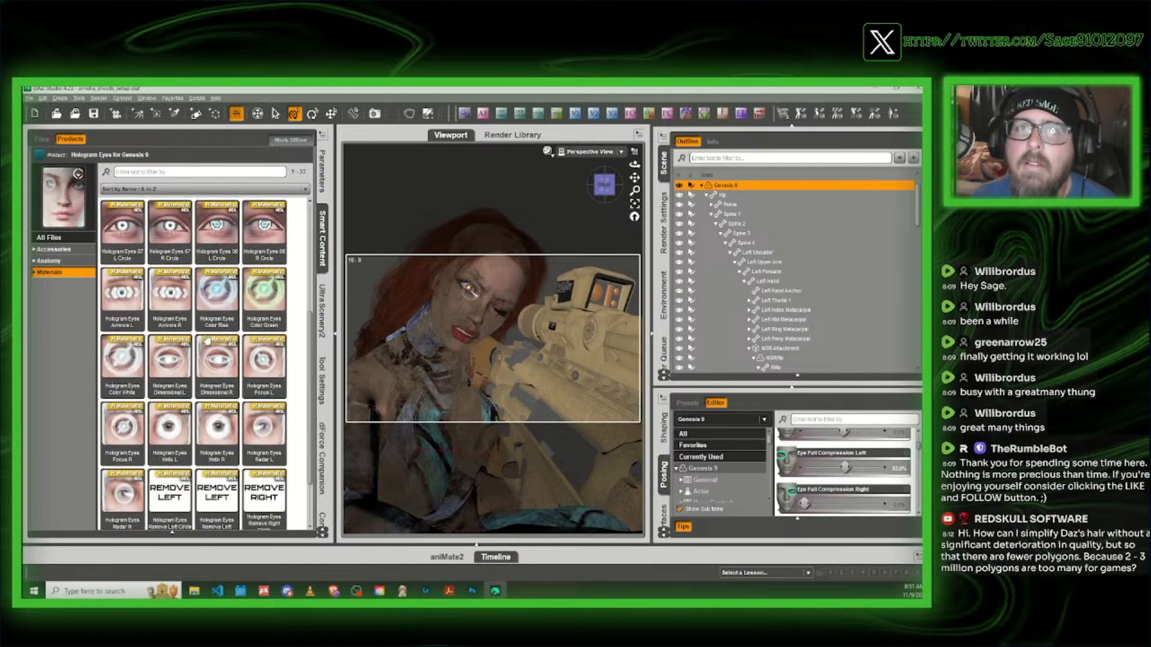
scroll(207, 341, "up", 3)
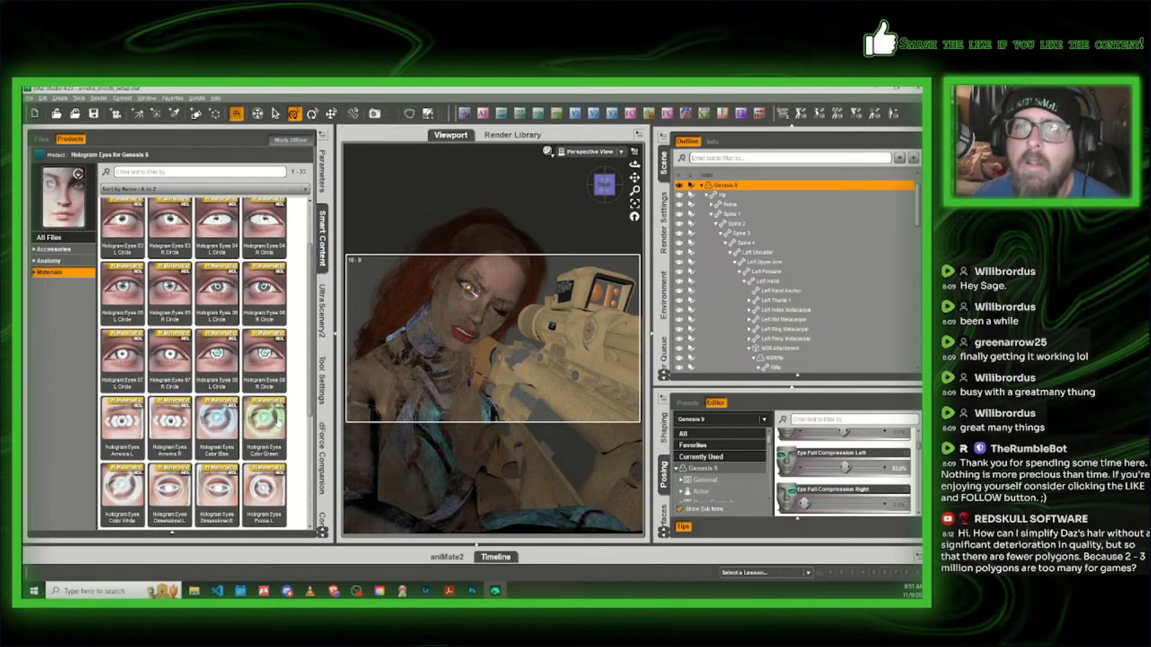
mouse_move(277, 412)
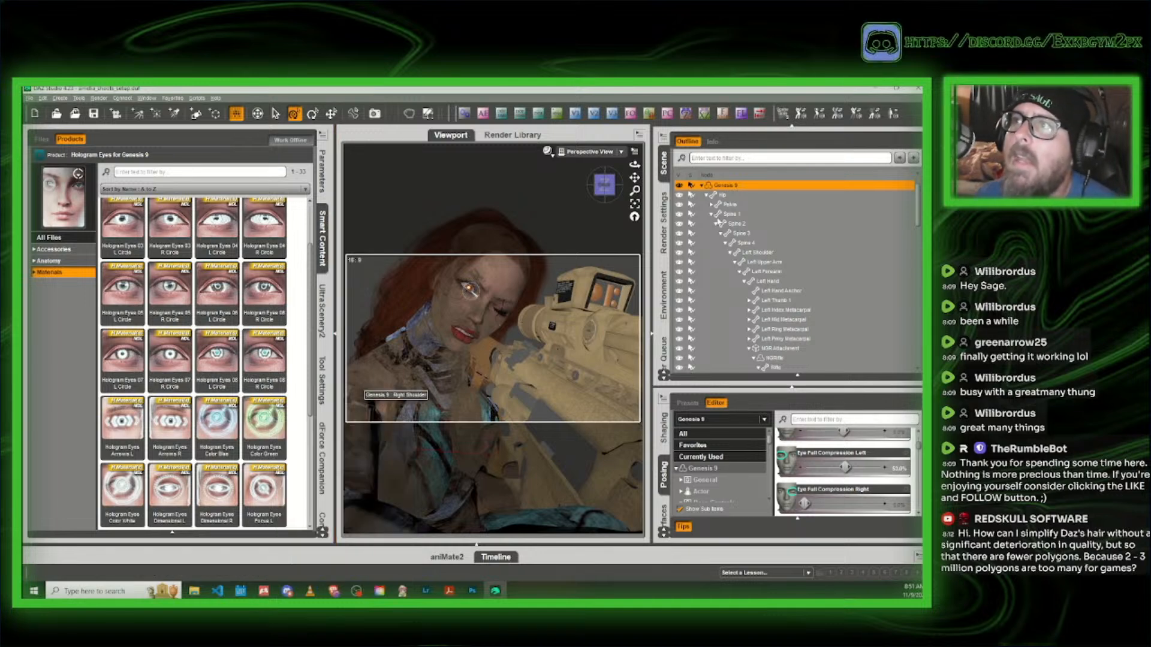
left_click(706, 195)
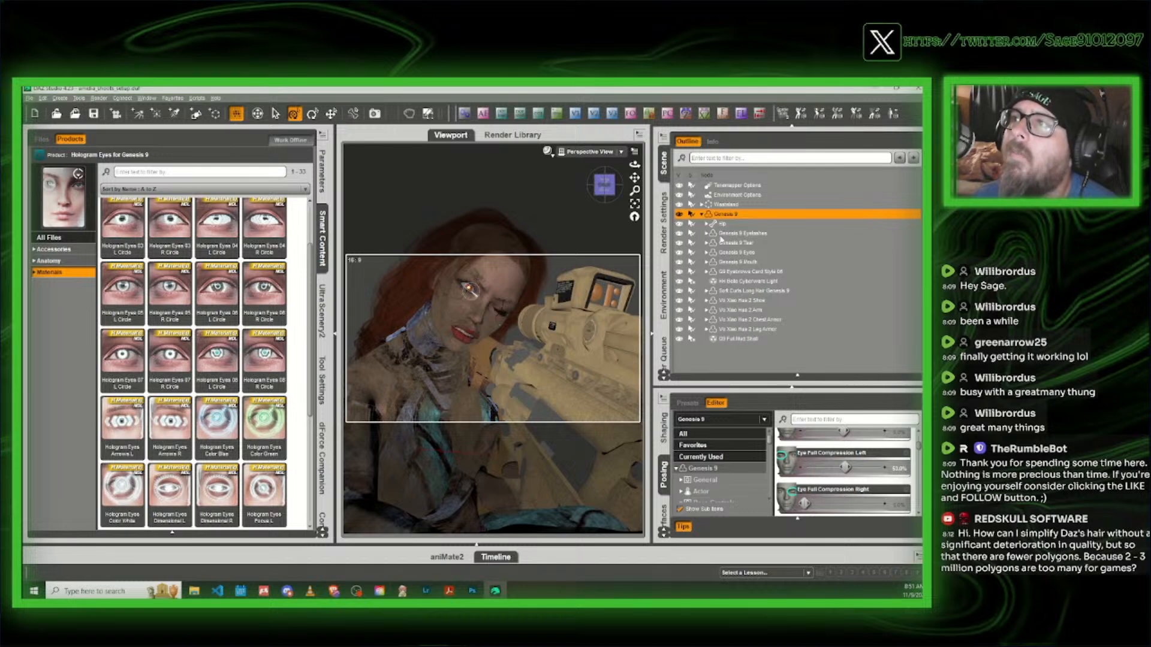
left_click(707, 253)
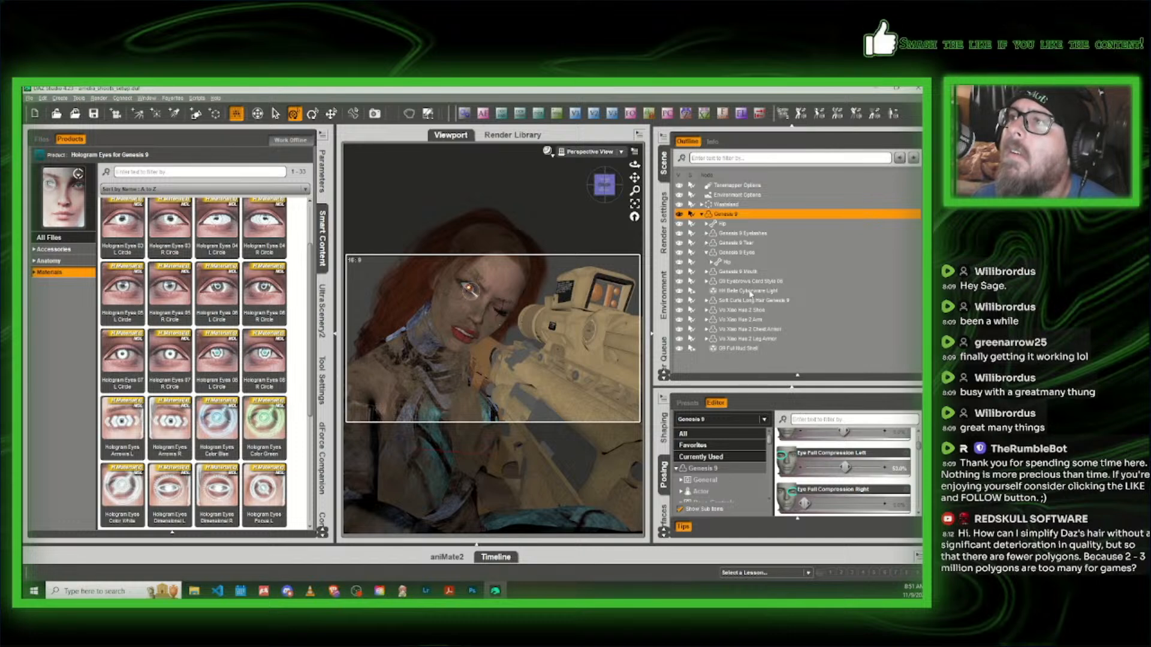
left_click(469, 305)
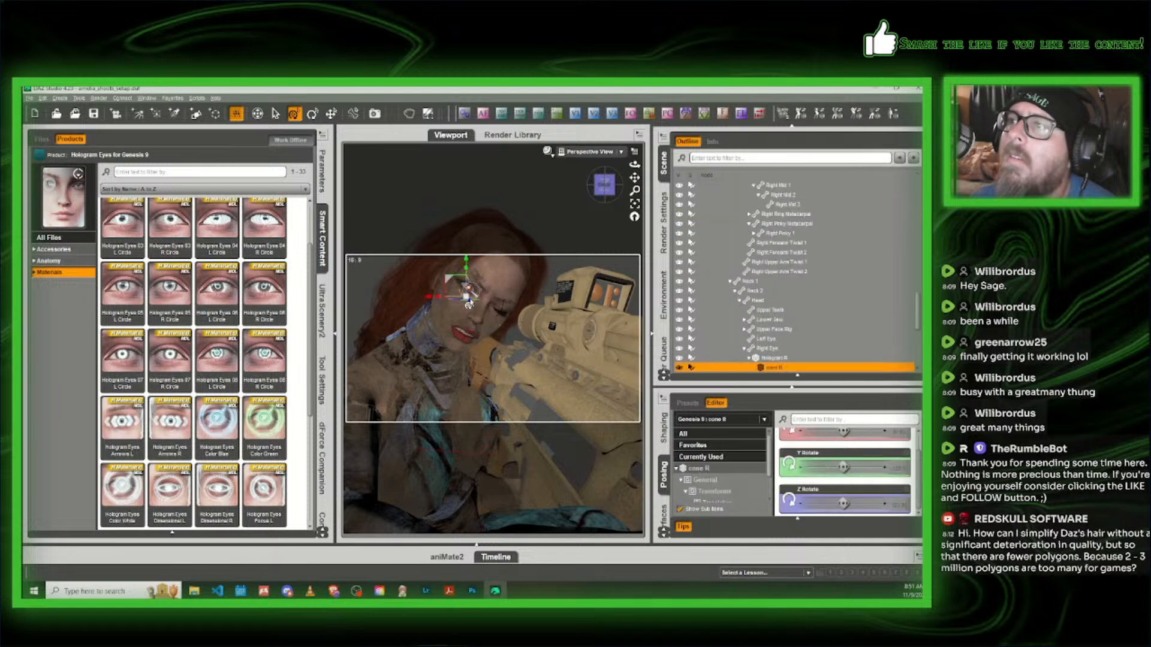
left_click(772, 358)
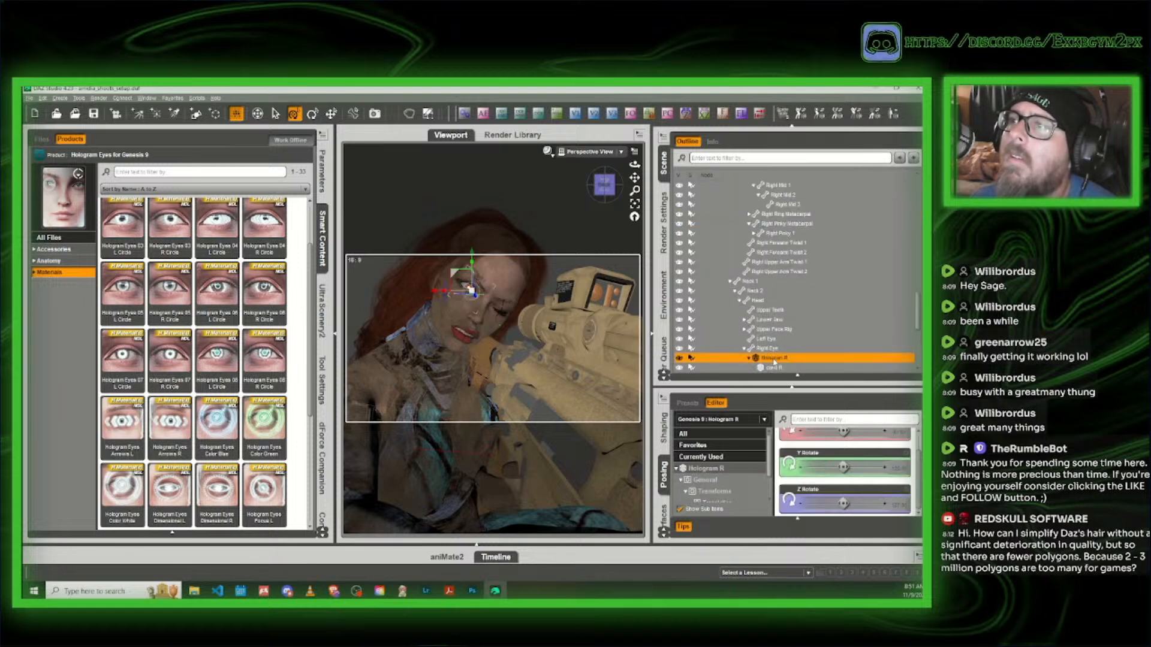
double_click(223, 426)
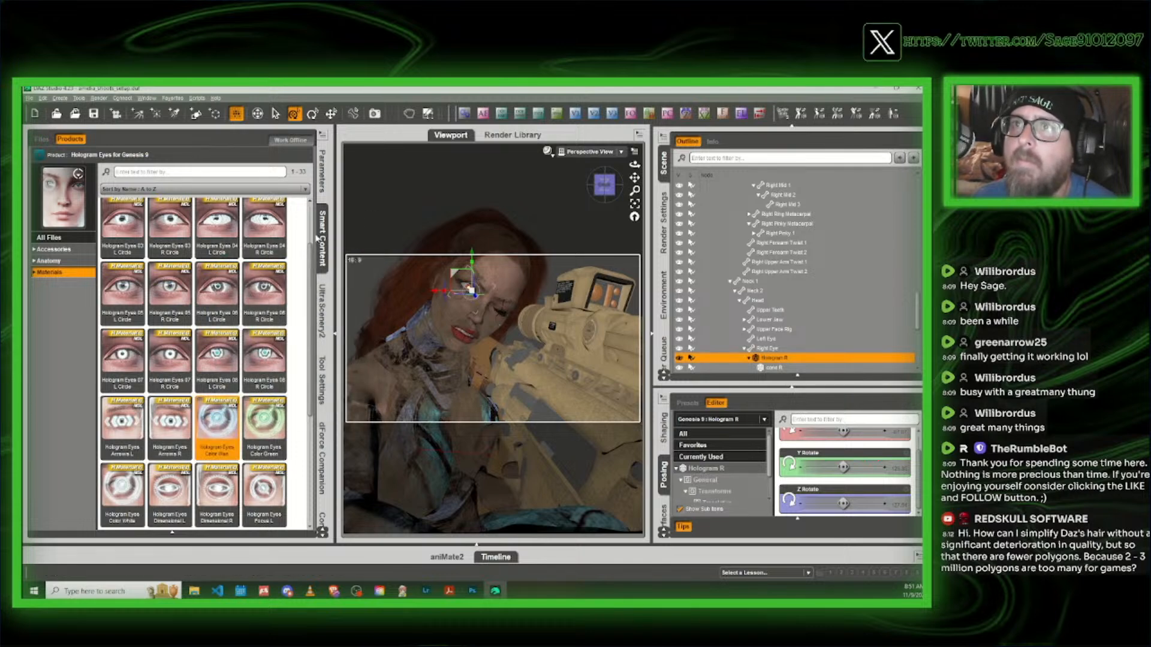
Step: Search the product library for "ghost" and load the IGLK1 Sphere Light prop from Iray Ghost Light Kit One
left_click(39, 157)
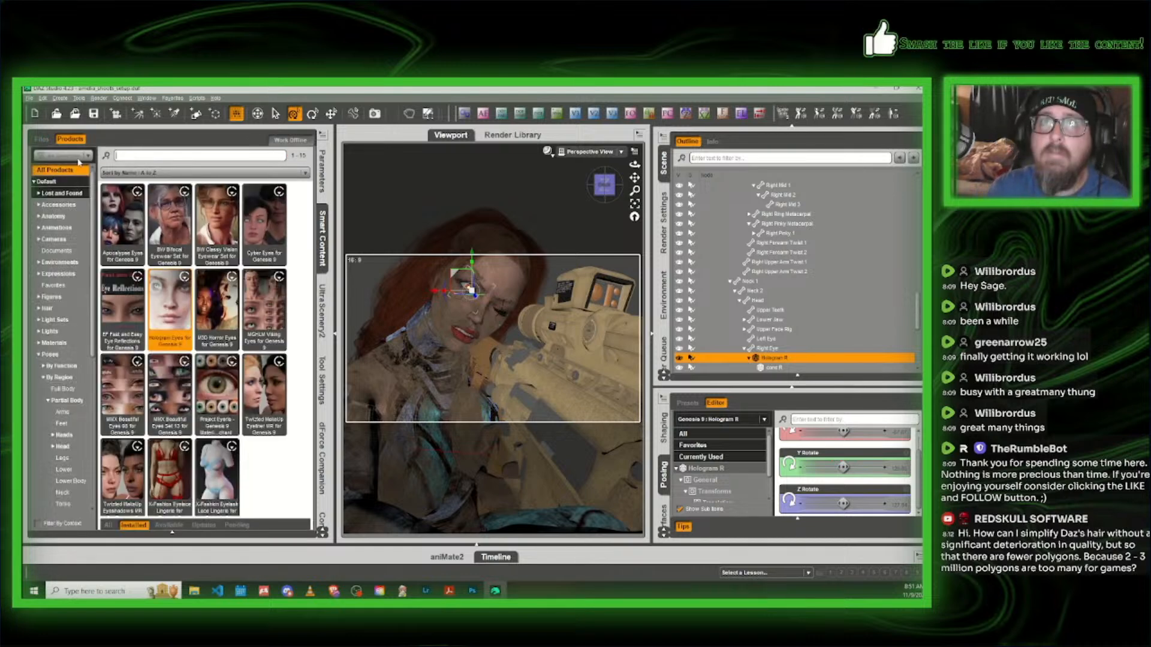
type("d")
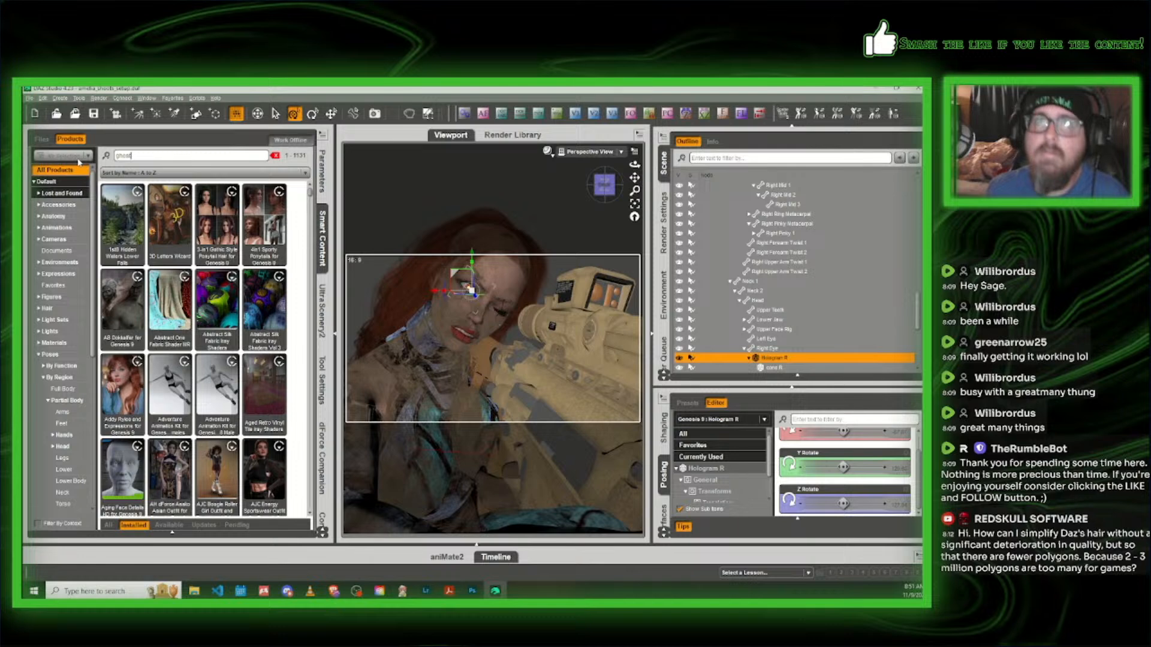
double_click(209, 231)
left_click(63, 262)
double_click(268, 296)
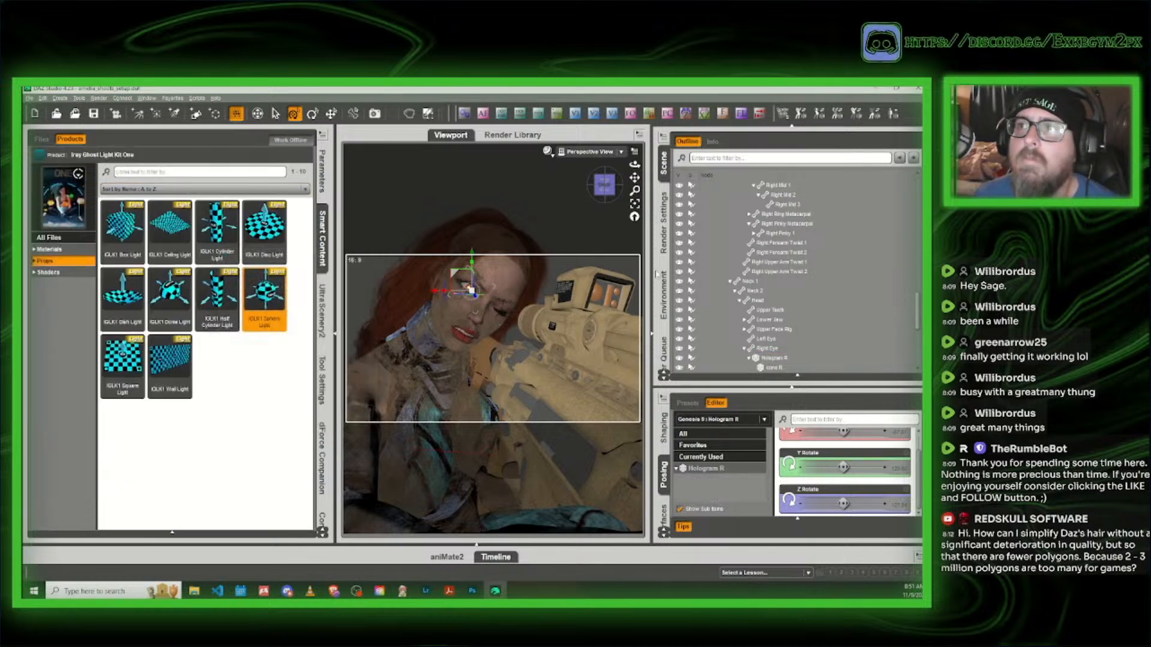
Step: Collapse the Genesis 9 hierarchy, select the IGLK1 Sphere Light and raise it vertically towards the figure's height
left_click(608, 185)
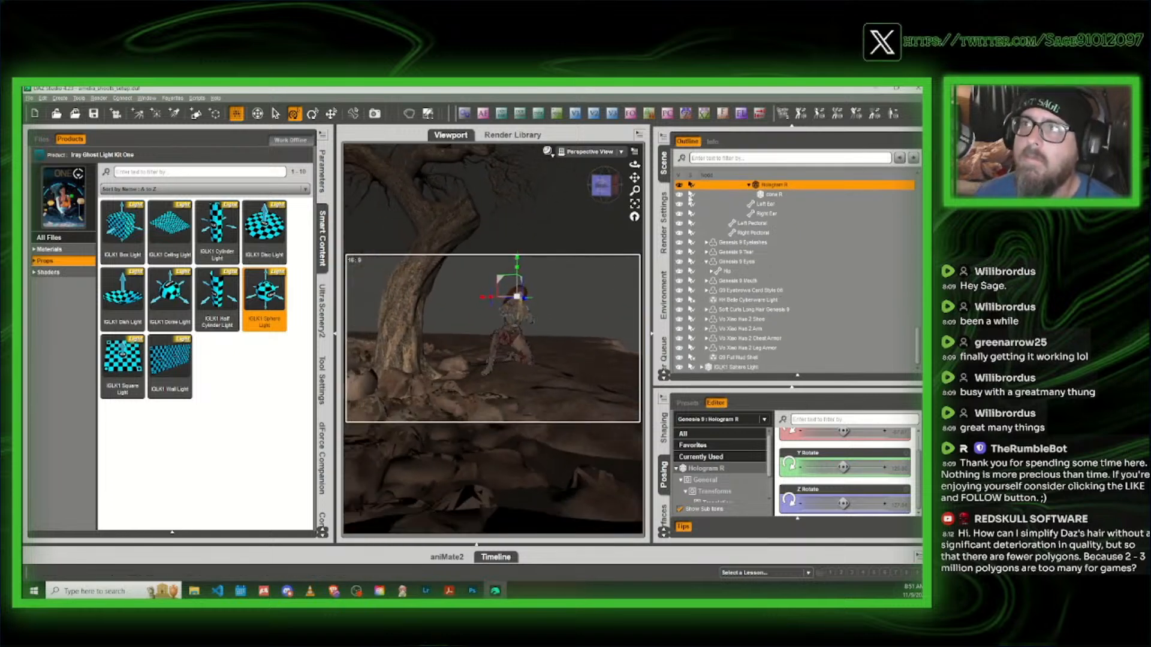
scroll(726, 234, "up", 3)
scroll(725, 233, "up", 10)
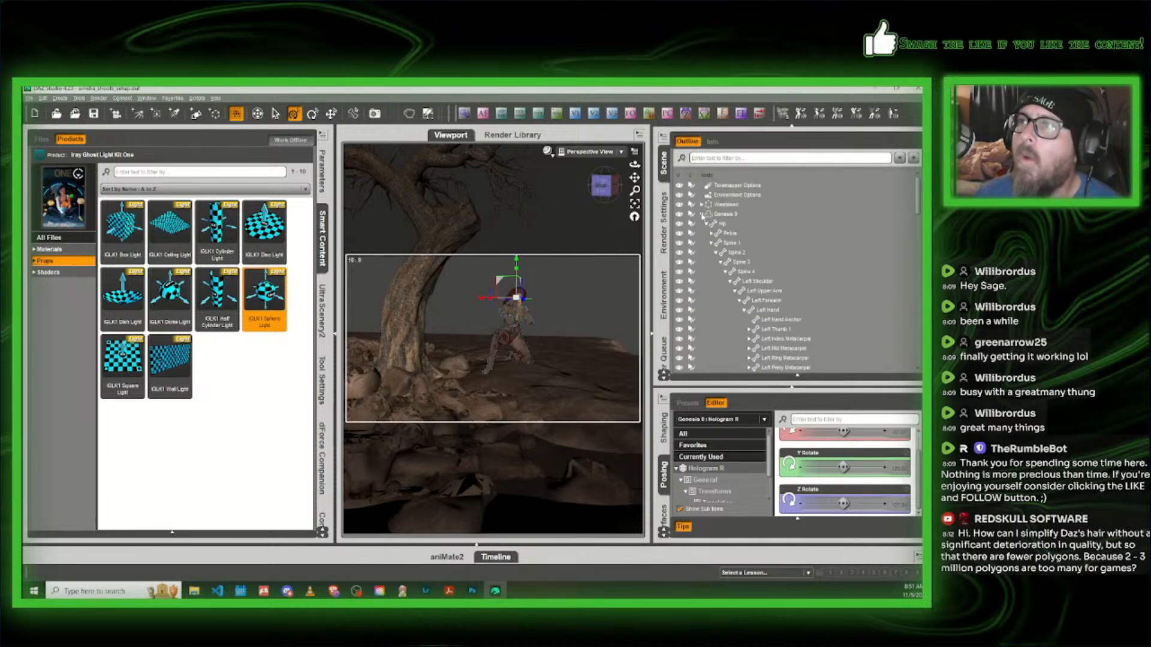
left_click(702, 214)
left_click(718, 225)
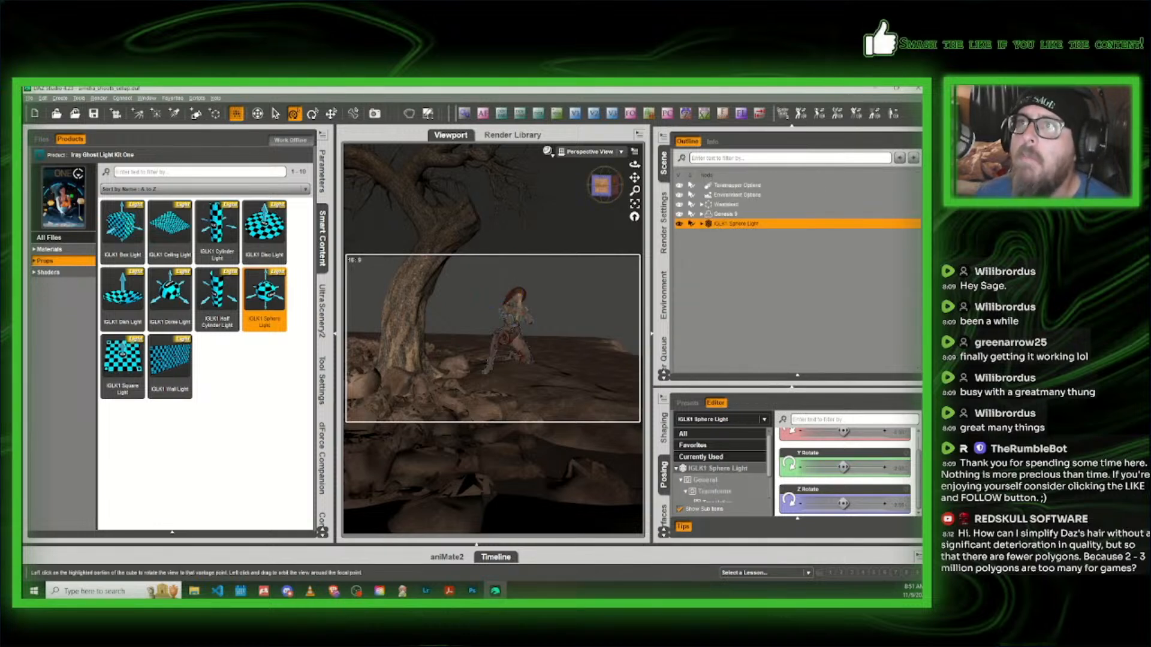
left_click(601, 185)
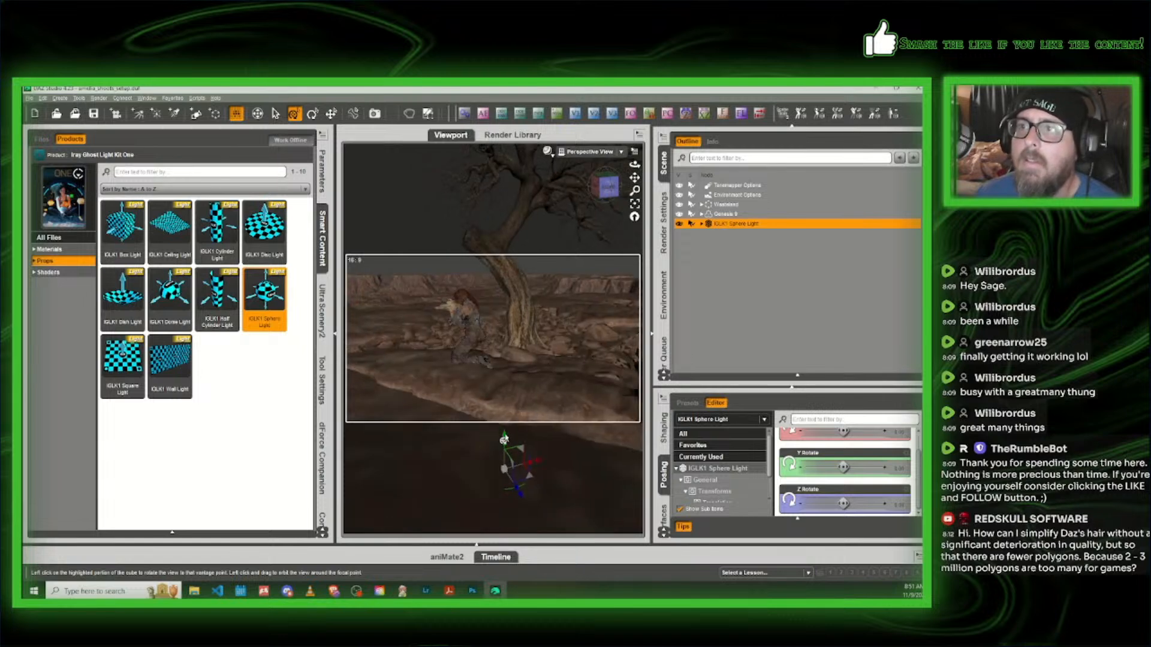
left_click_drag(504, 438, 504, 306)
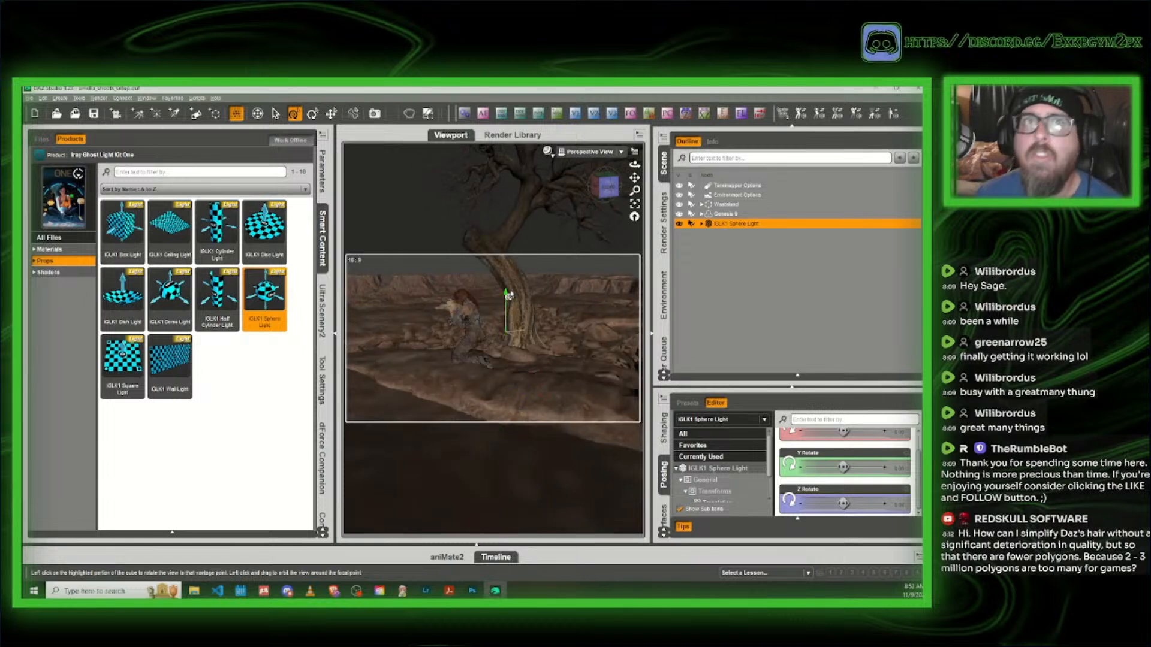
scroll(508, 297, "up", 5)
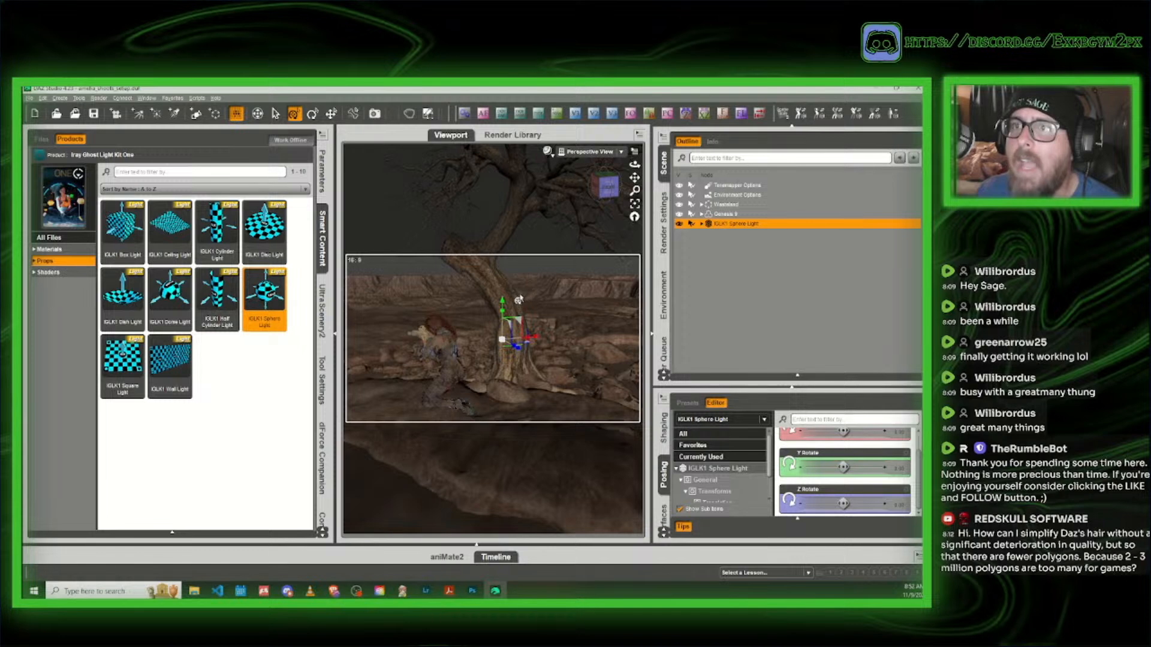
Step: Move the IGLK1 Sphere Light across the ground and up so it sits close beside the kneeling figure
left_click_drag(602, 193, 581, 209)
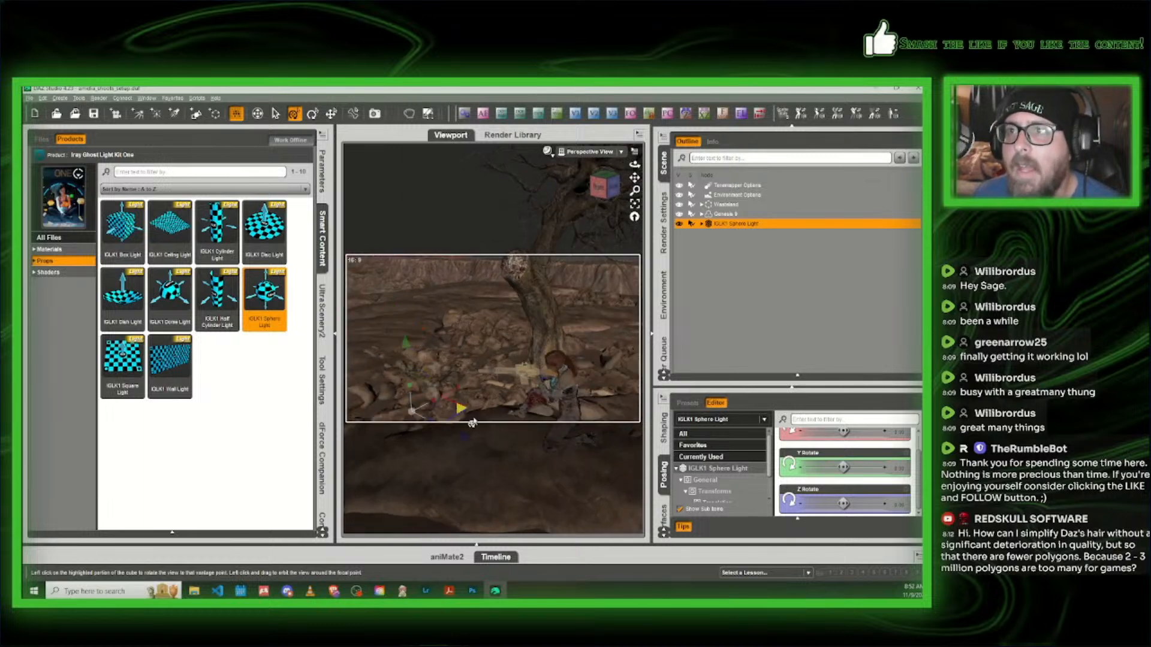
left_click_drag(496, 450, 507, 452)
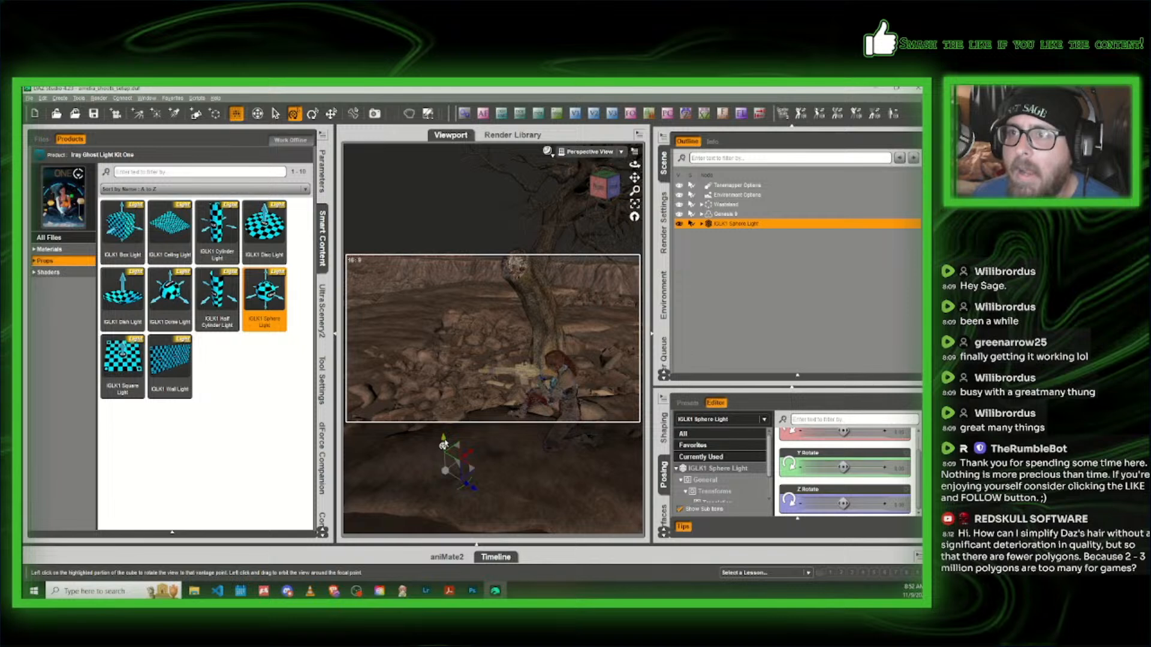
left_click_drag(459, 348, 456, 295)
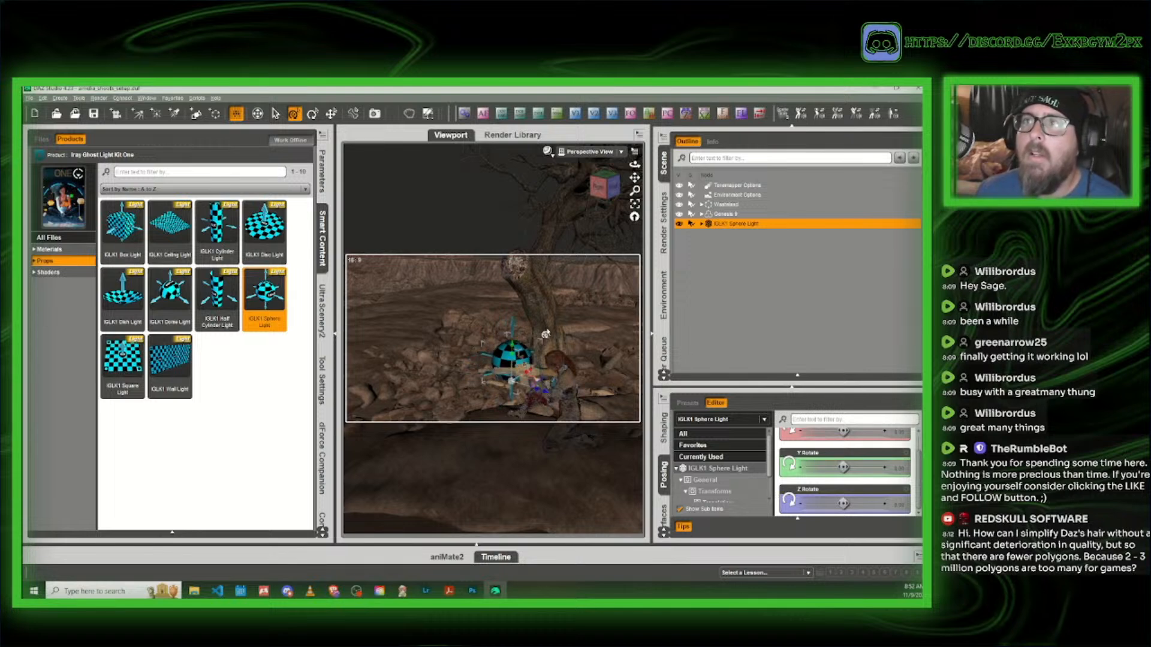
Step: Shift the IGLK1 Sphere Light sideways and raise it to about the figure's head height, in front of and beside her
left_click_drag(601, 187, 509, 190)
scroll(378, 338, "up", 5)
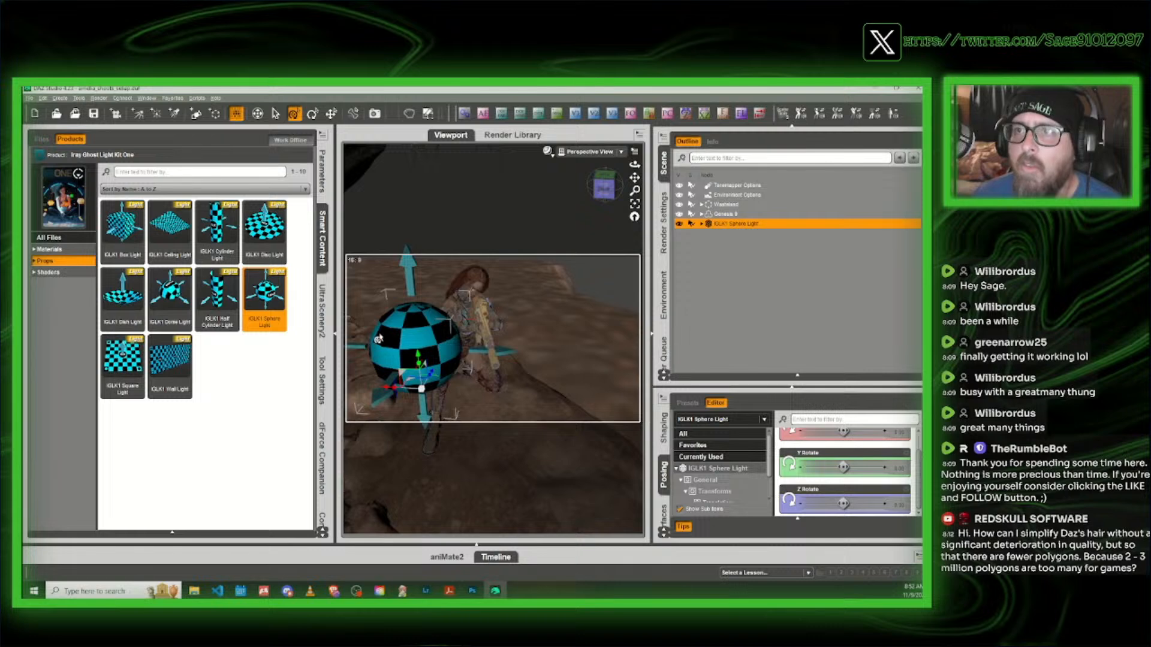
scroll(448, 427, "up", 8)
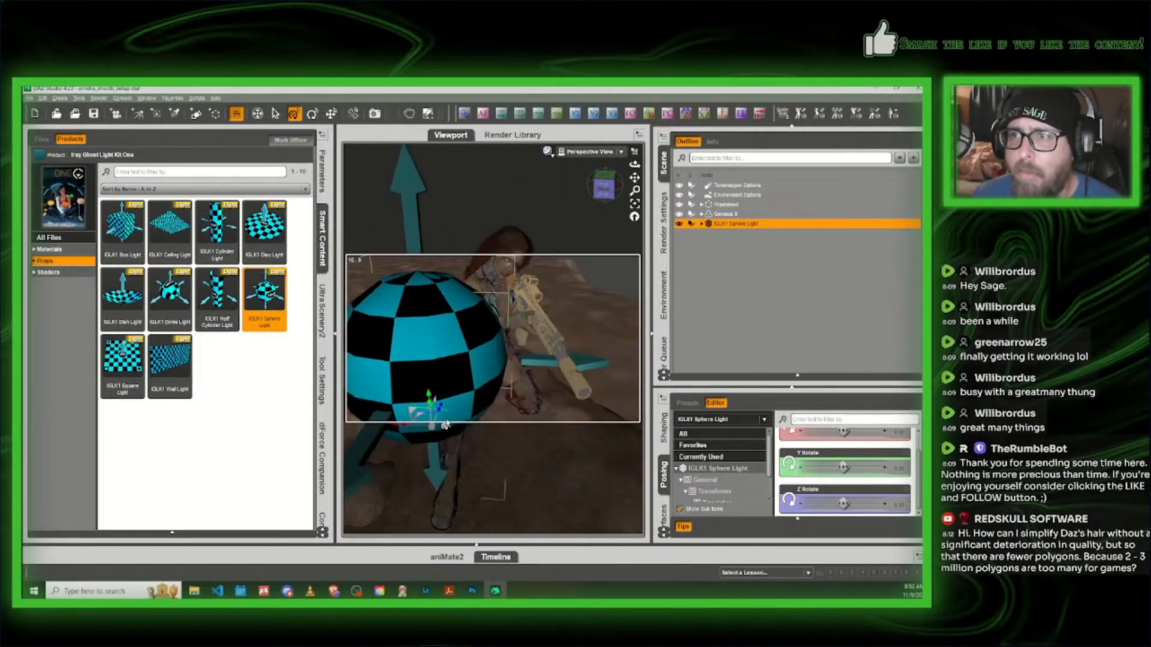
middle_click_drag(449, 426, 461, 430)
left_click_drag(448, 418, 412, 406)
left_click_drag(634, 177, 601, 210)
left_click_drag(473, 340, 474, 285)
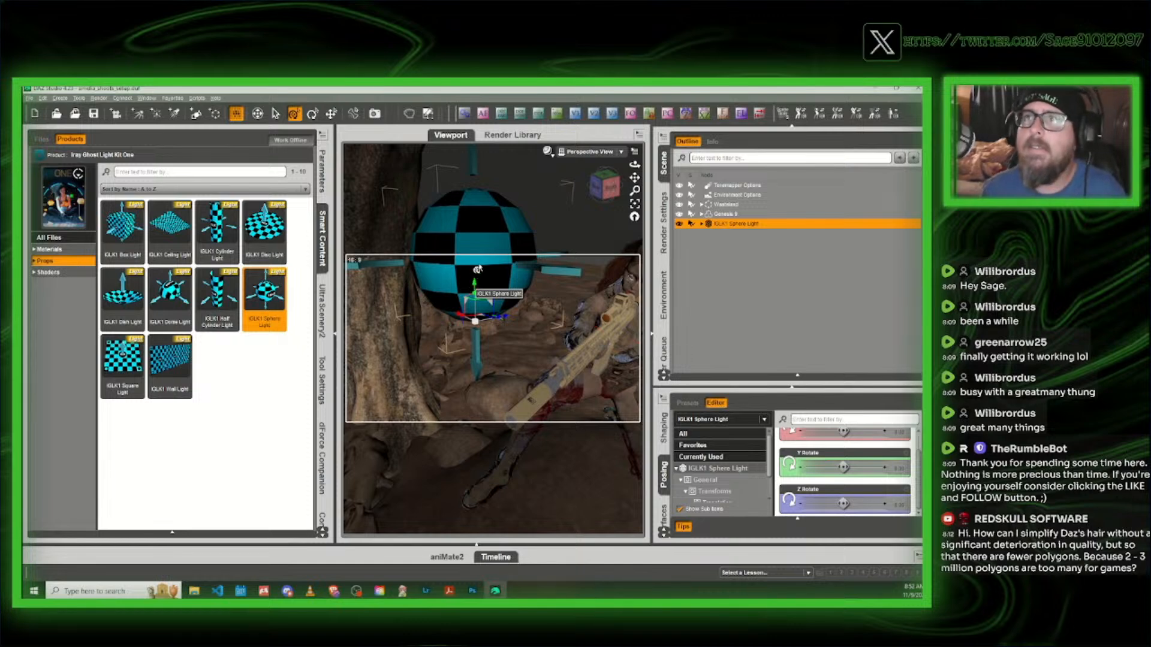
mouse_move(585, 181)
left_mouse_down()
mouse_move(586, 196)
mouse_move(604, 190)
left_mouse_up()
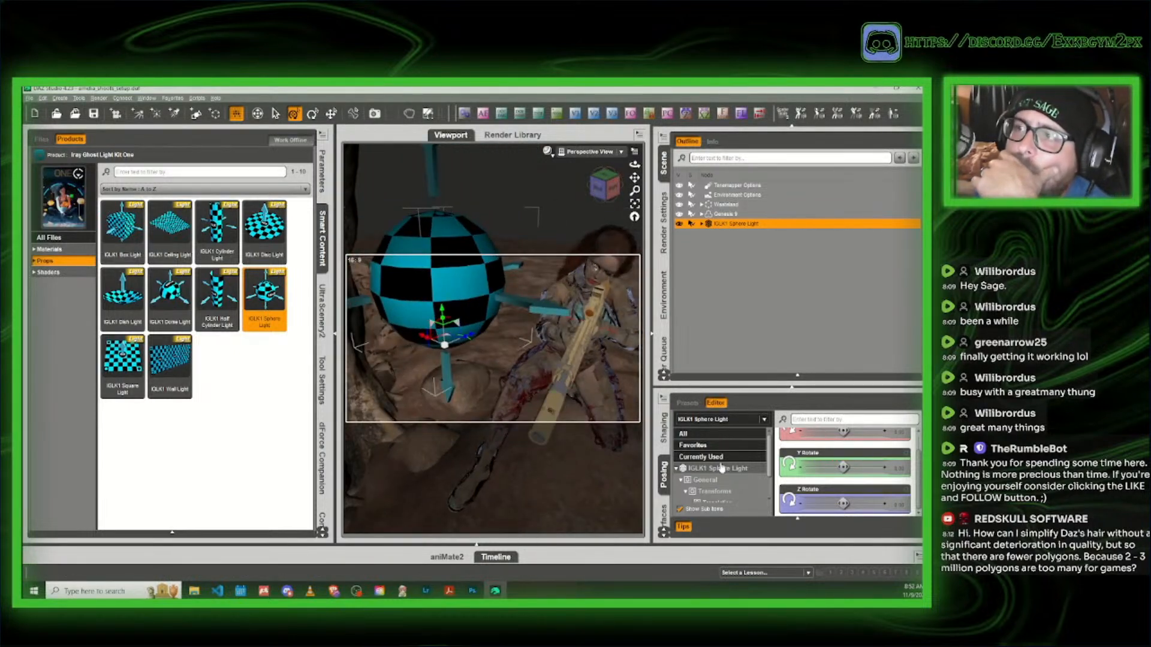
Step: Set the emission color of the IGLK1 Sphere Light's surface to a pale warm cream
left_click(662, 514)
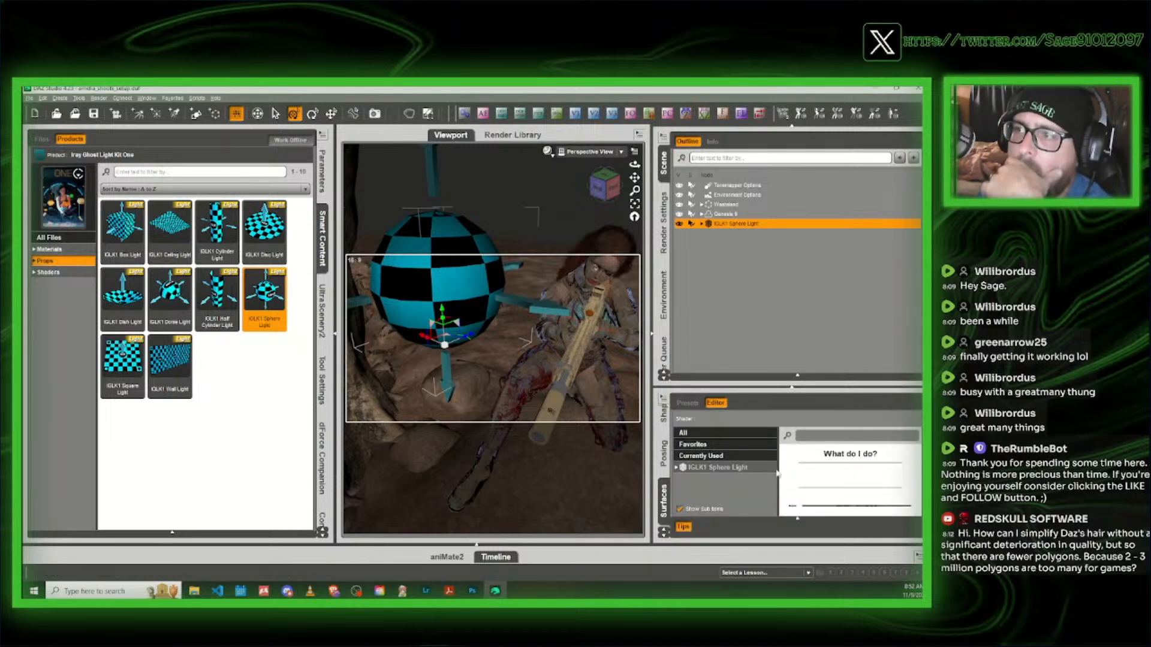
left_click(732, 471)
scroll(828, 473, "down", 4)
scroll(836, 506, "down", 5)
mouse_move(899, 474)
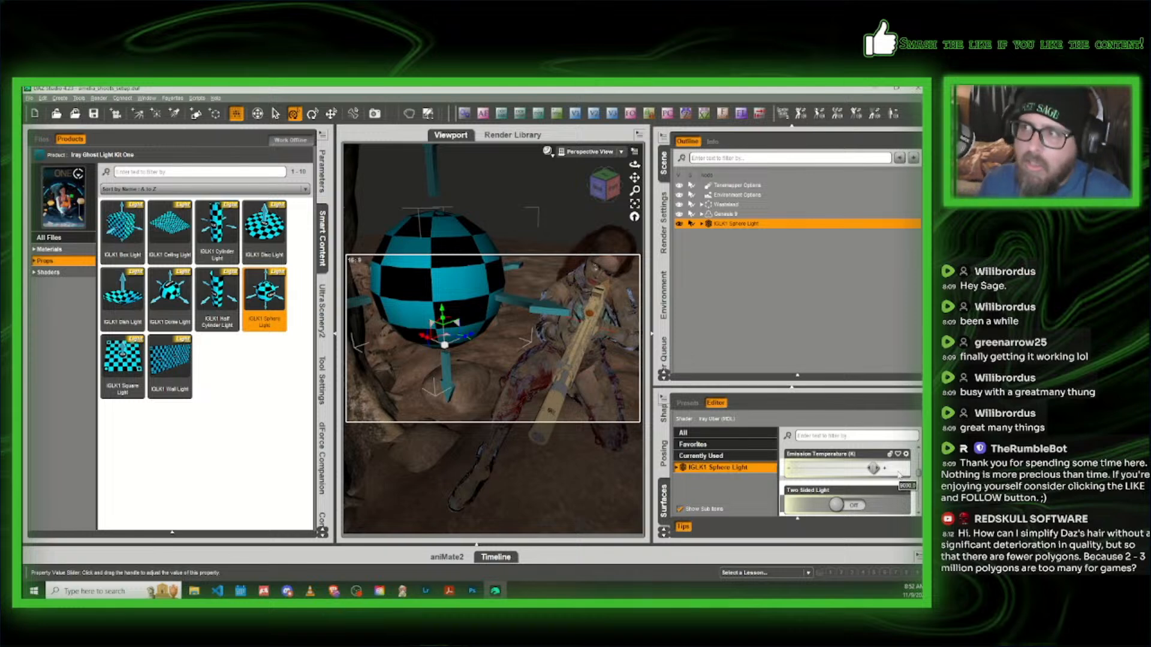
scroll(842, 506, "up", 5)
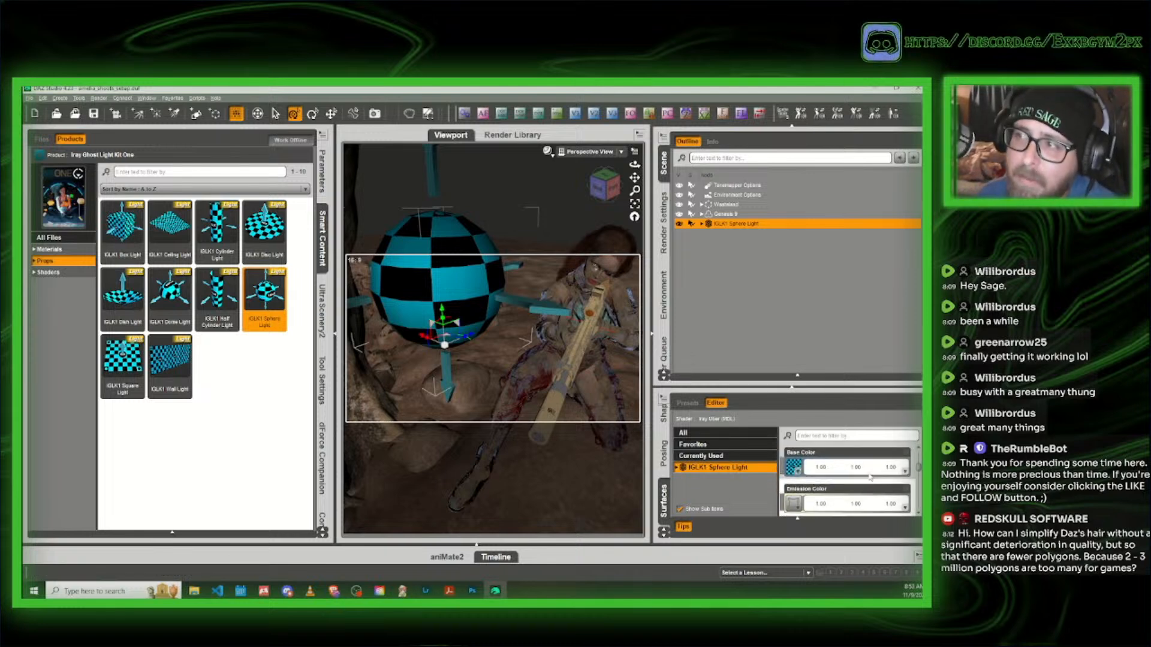
left_click(842, 505)
left_click(566, 346)
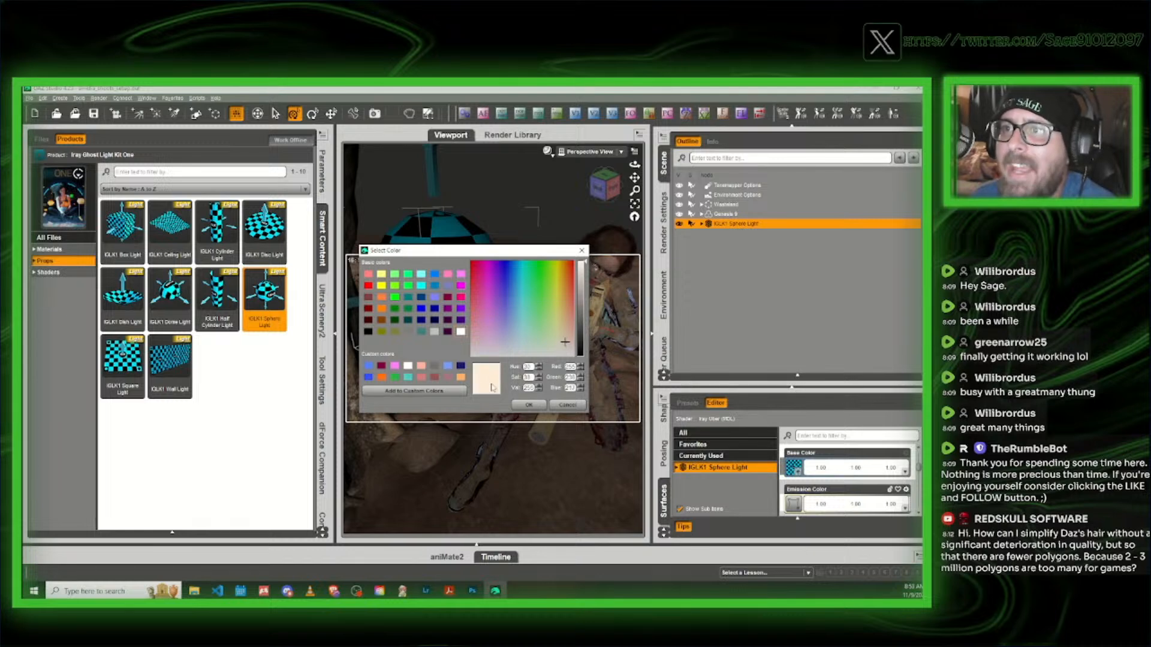
left_click(532, 407)
Step: Set the sphere light's emission temperature to 3500 K
scroll(879, 481, "down", 5)
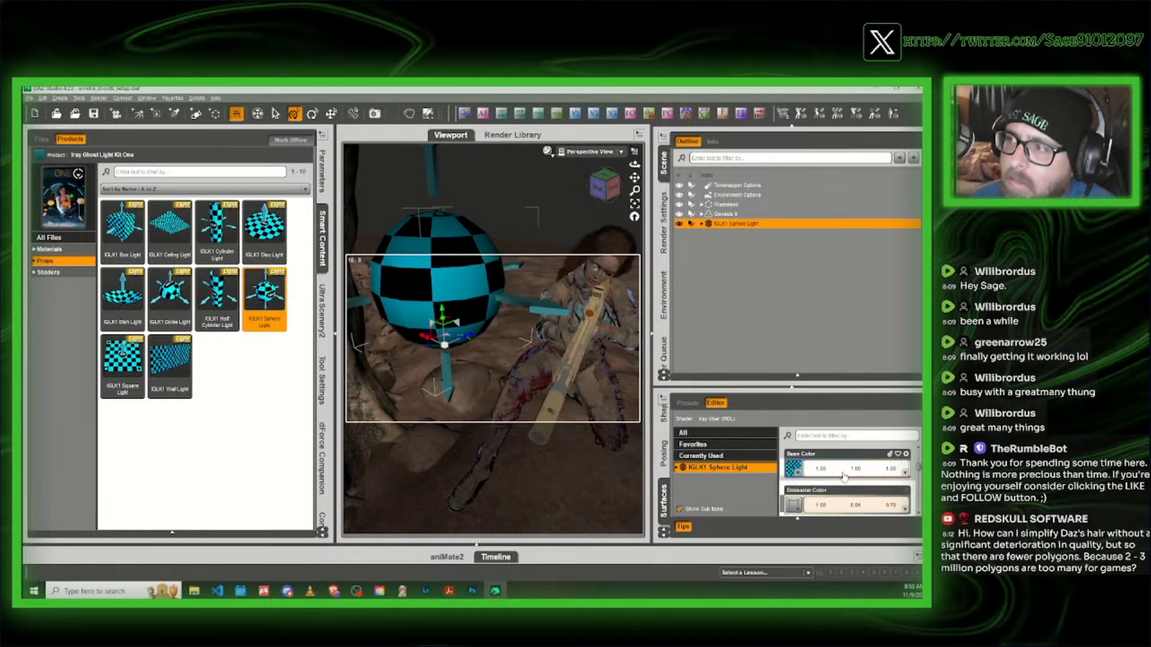
left_click(899, 473)
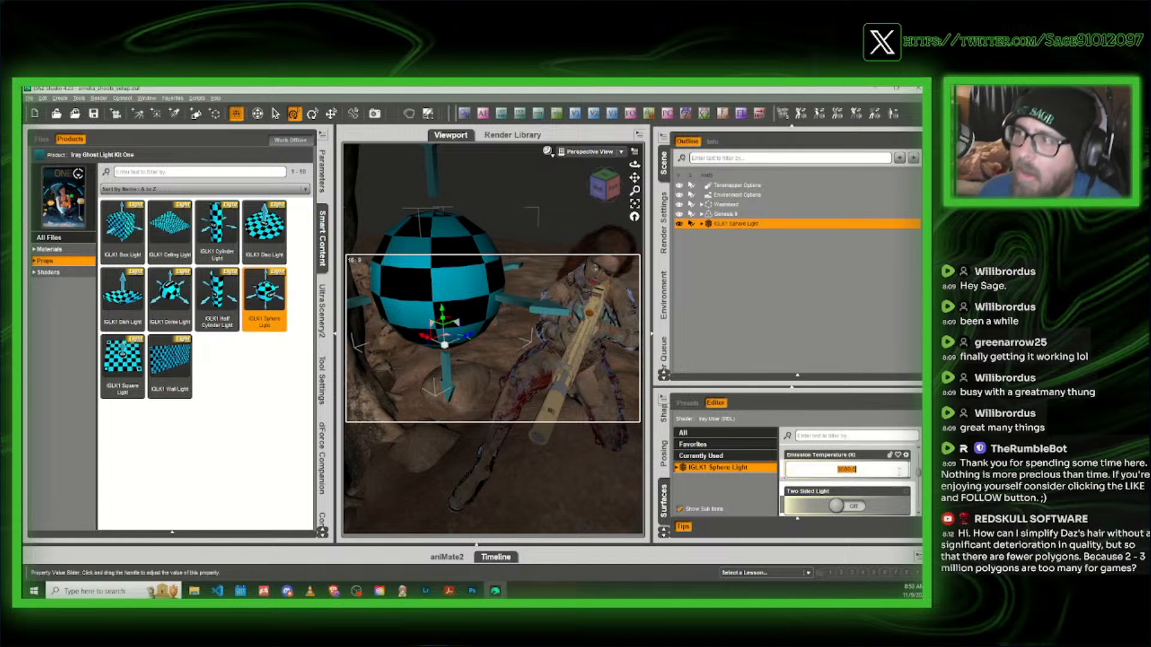
type("35")
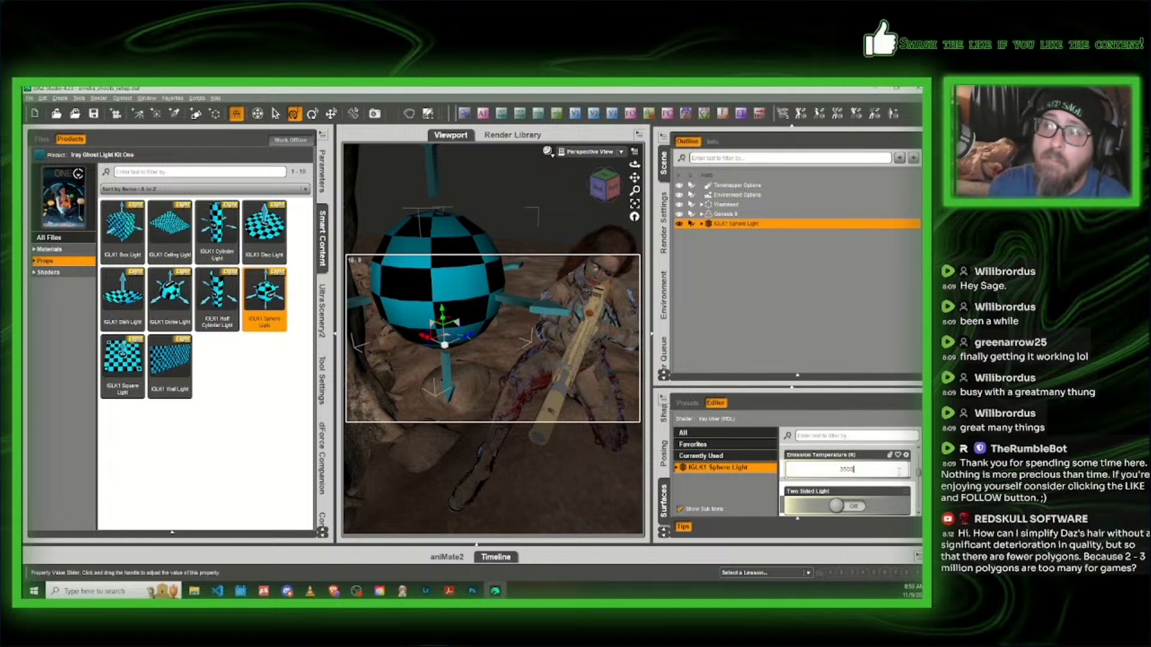
key("Return")
Step: Set the sphere light's luminous efficacy to 750 lm/W
scroll(883, 476, "down", 4)
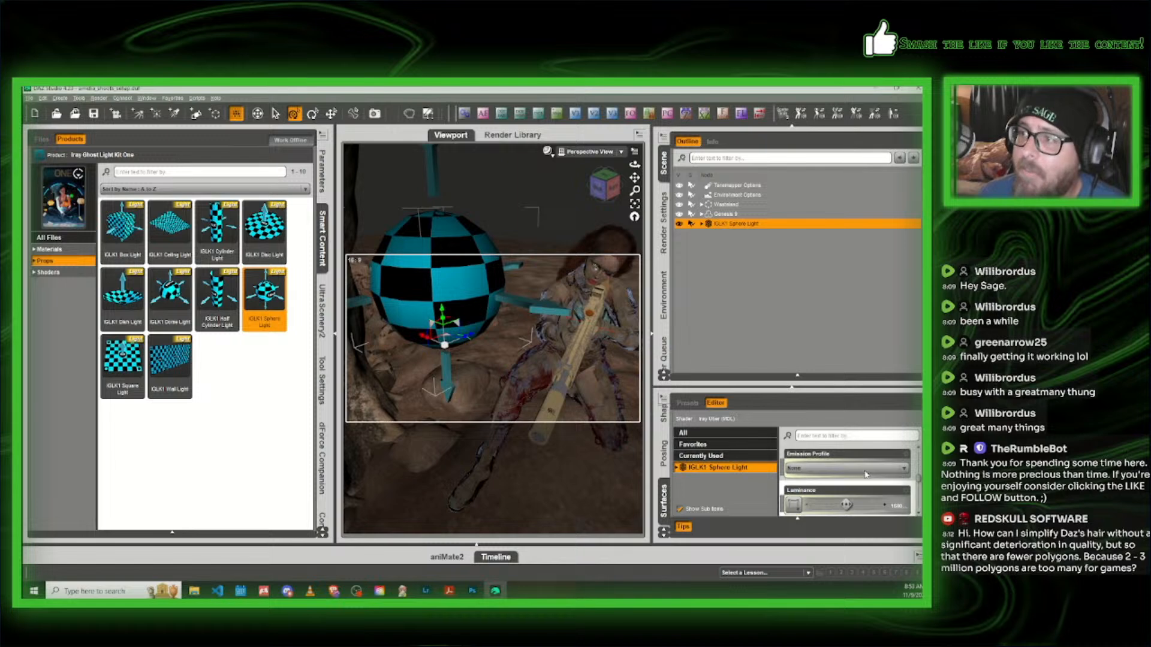
scroll(889, 507, "down", 2)
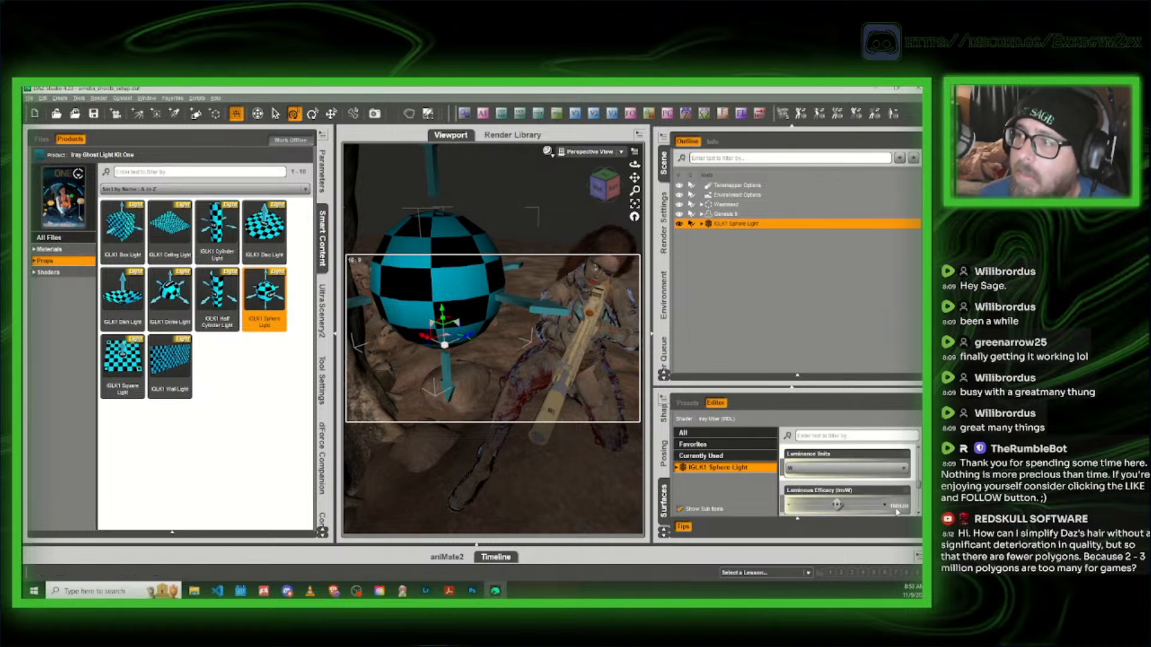
left_click(901, 507)
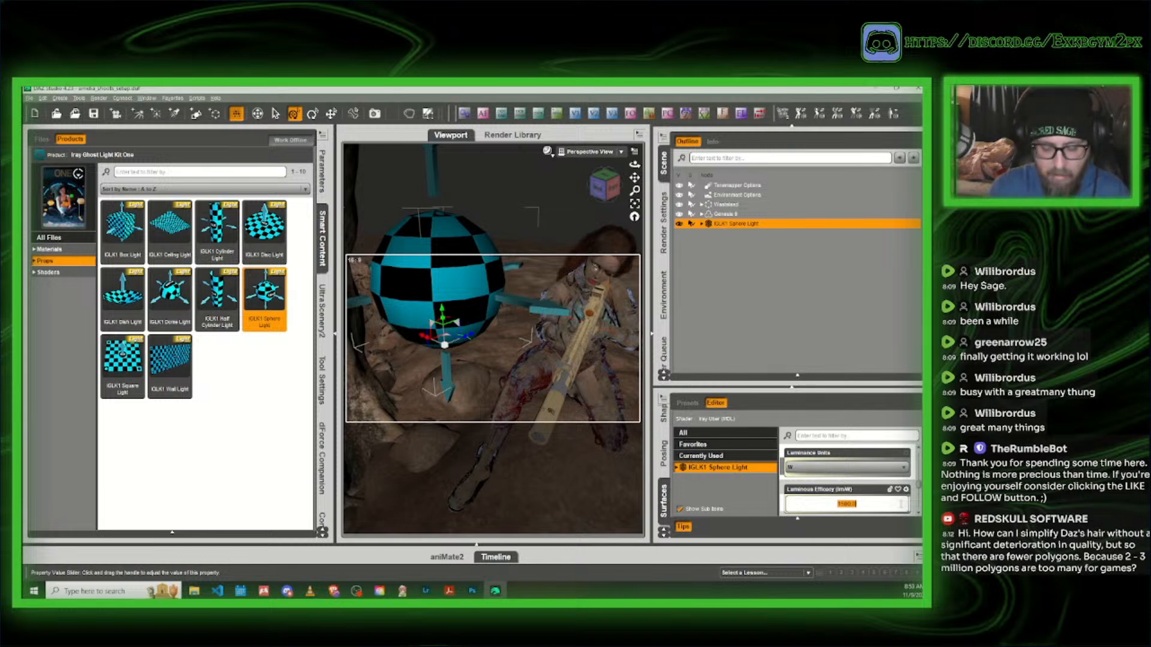
type("750")
key("Return")
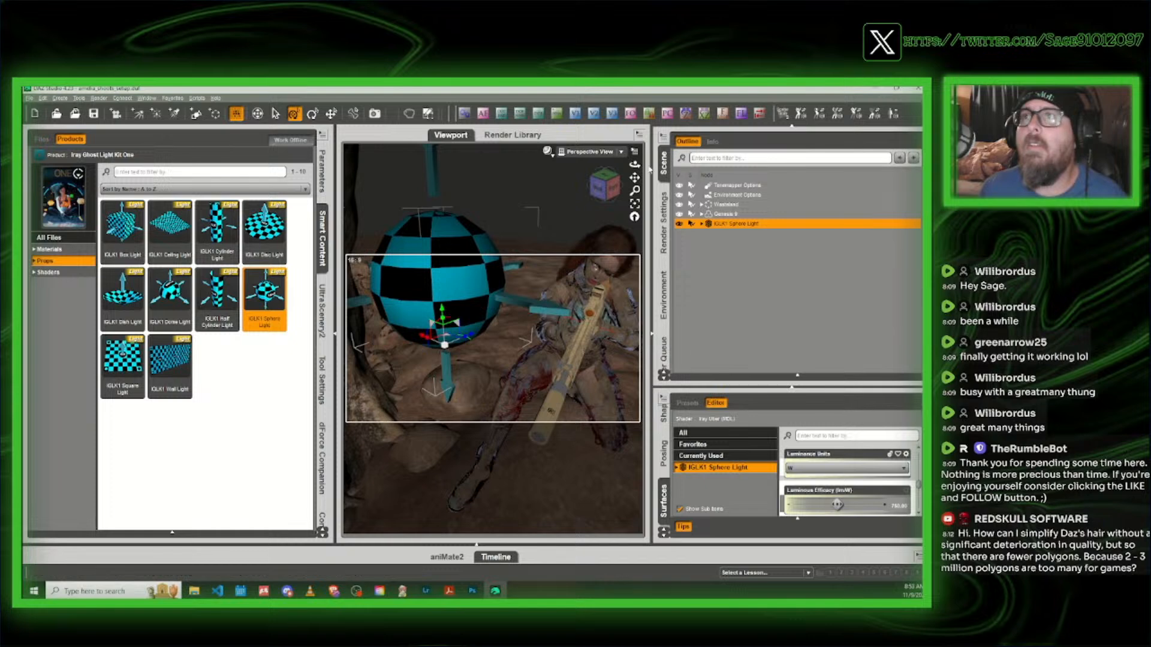
Step: Hide the IGLK1 Sphere Light and frame an enlarged frontal close-up of the character aiming the rifle
left_click_drag(608, 185, 636, 176)
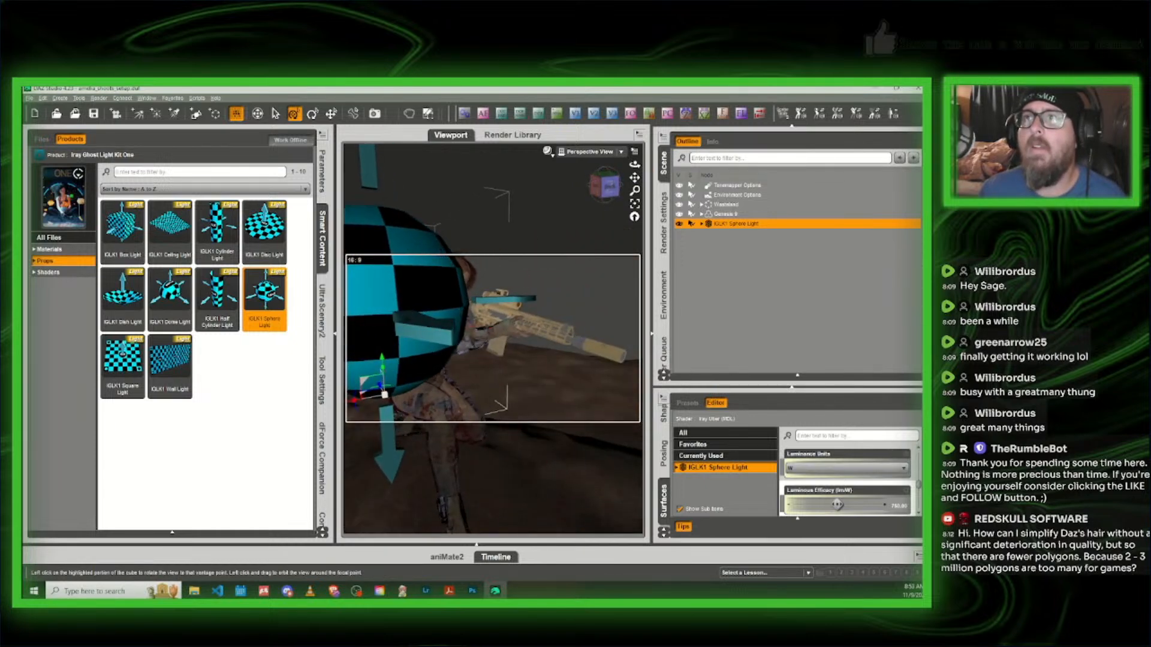
left_click(680, 224)
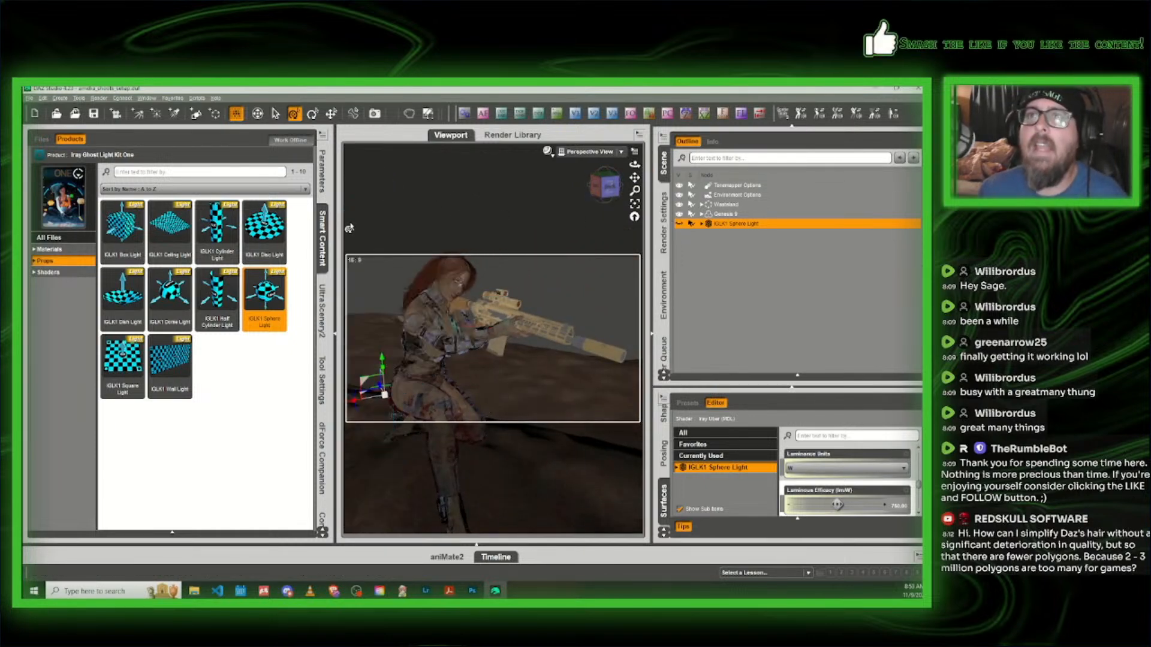
mouse_move(634, 191)
left_mouse_down()
mouse_move(634, 174)
mouse_move(742, 324)
mouse_move(642, 194)
left_mouse_up()
left_click(323, 237)
scroll(420, 257, "down", 2)
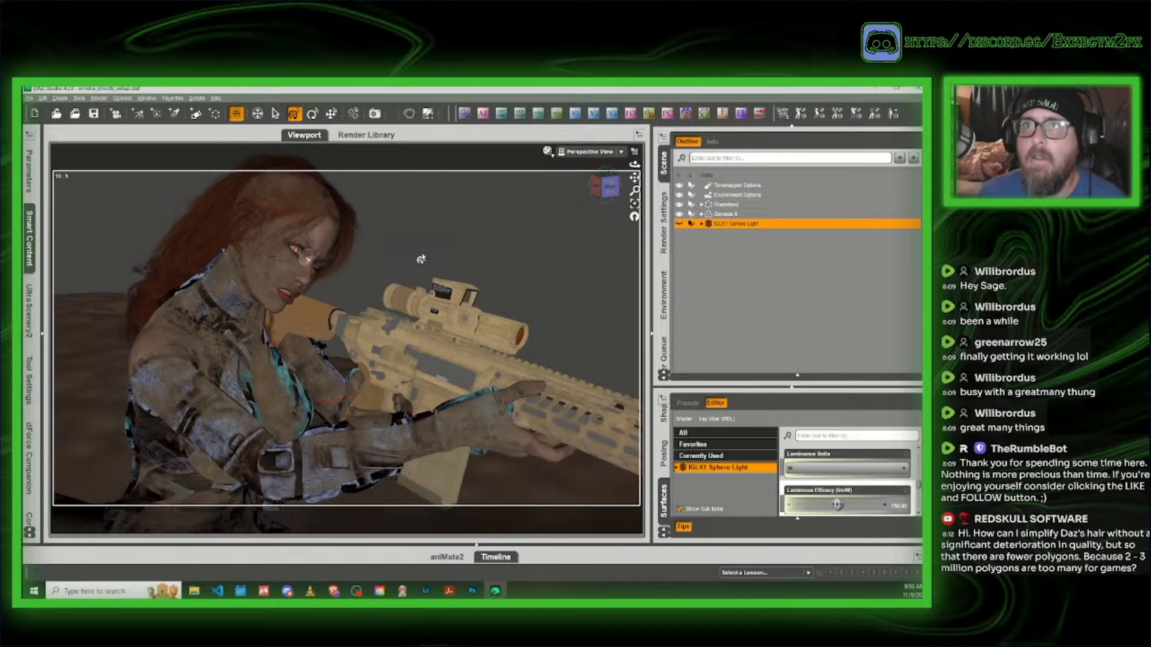
scroll(437, 243, "down", 1)
mouse_move(605, 187)
left_mouse_down()
mouse_move(643, 177)
mouse_move(608, 182)
left_mouse_up()
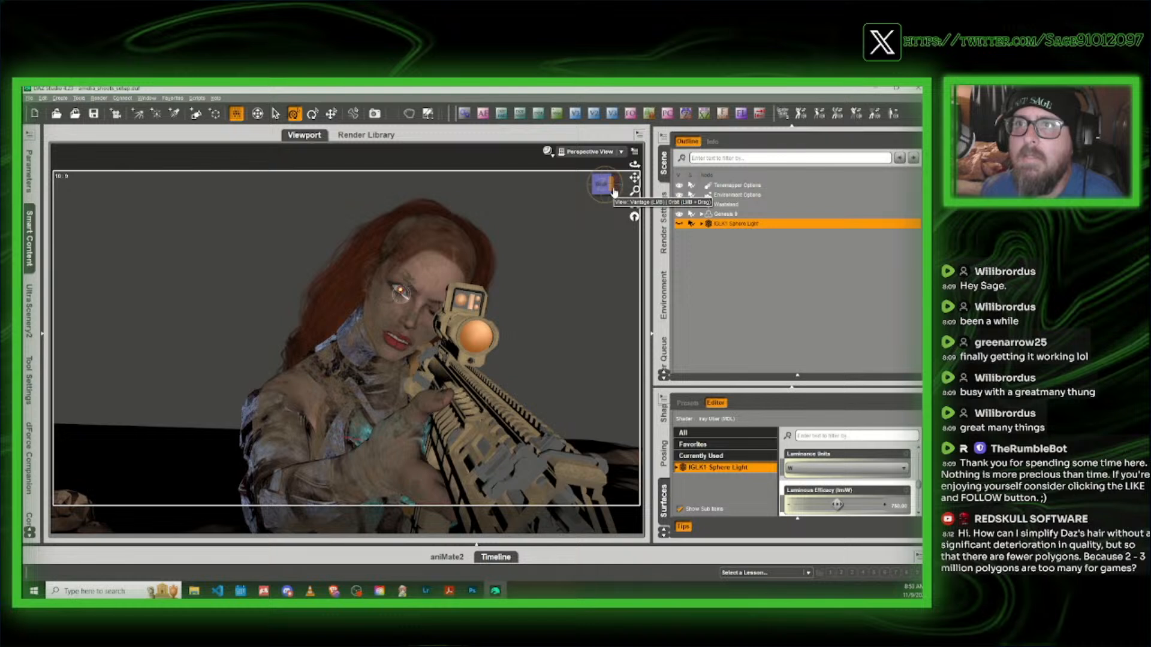
Step: Create a camera from the current close-up view, show the IGLK1 Sphere Light again and look through the new camera
left_click(555, 115)
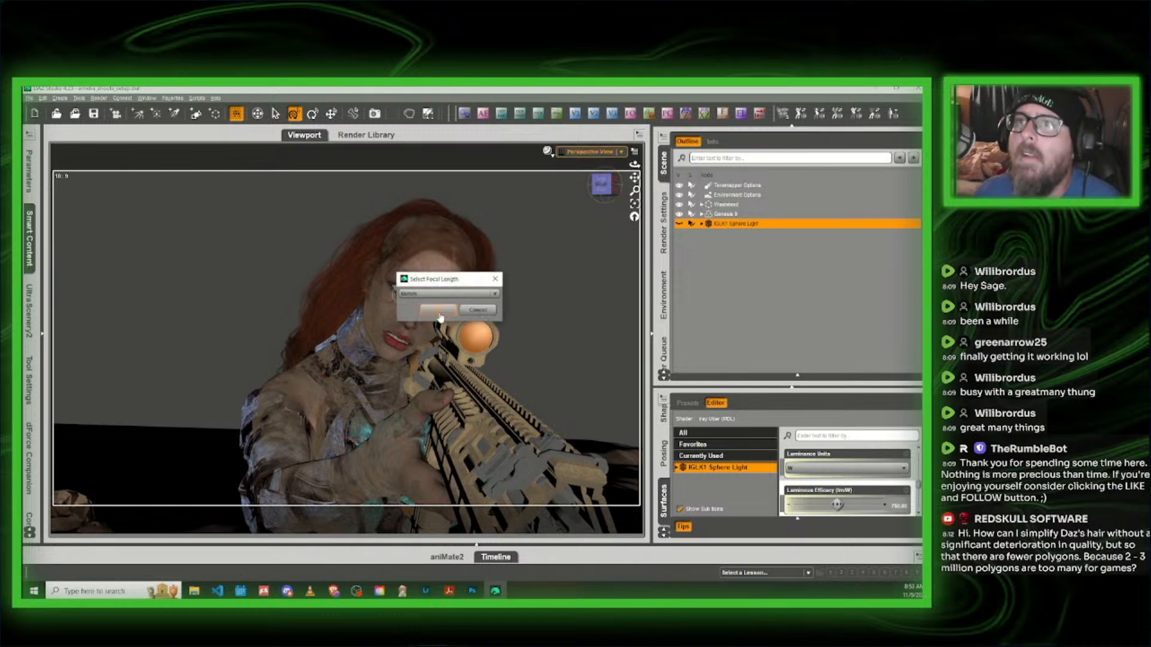
left_click(440, 311)
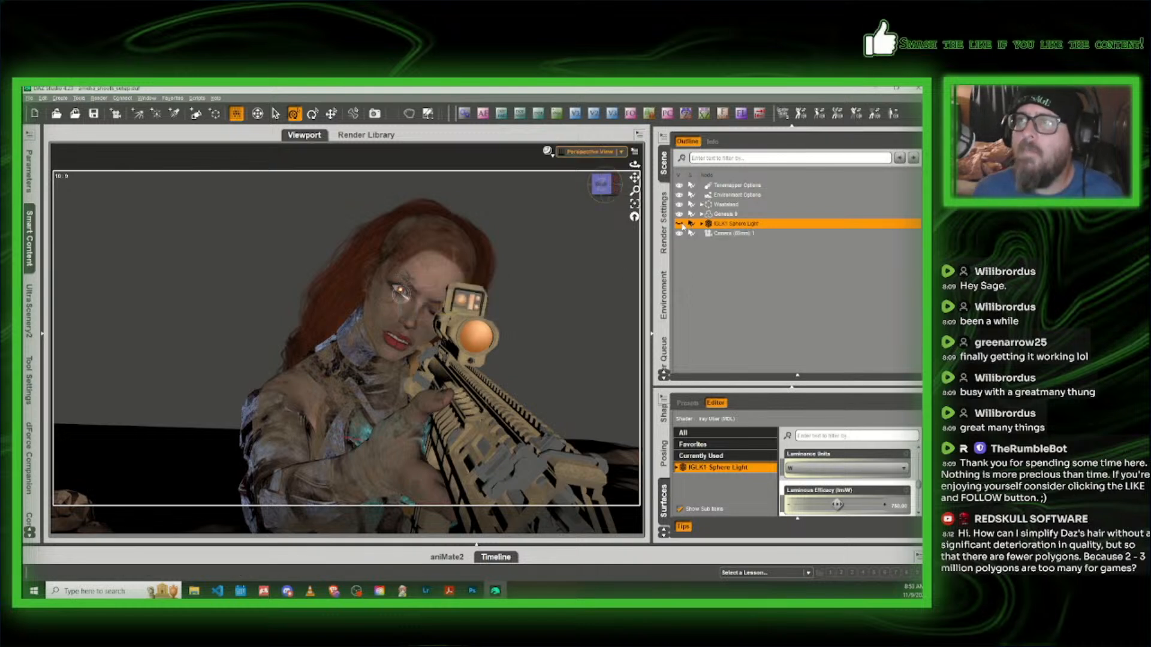
left_click(679, 223)
left_click(576, 154)
left_click(569, 243)
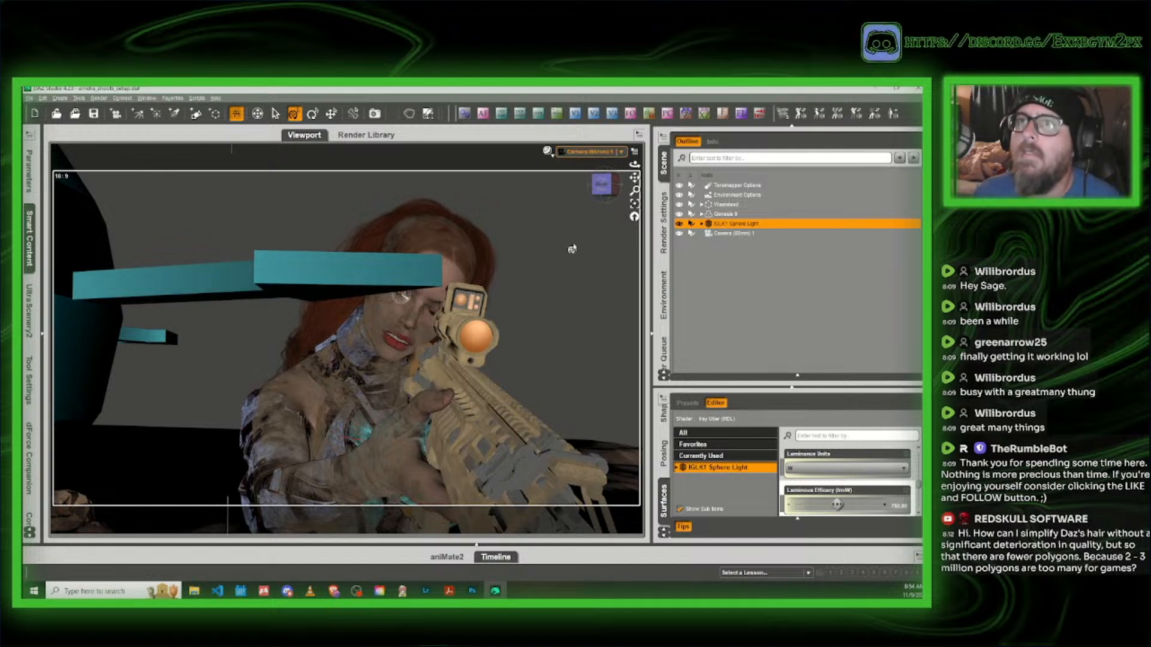
Step: Select the Genesis 9 figure, apply depth-of-field focus on it to the camera and choose the camera's f-stop
left_click(454, 279)
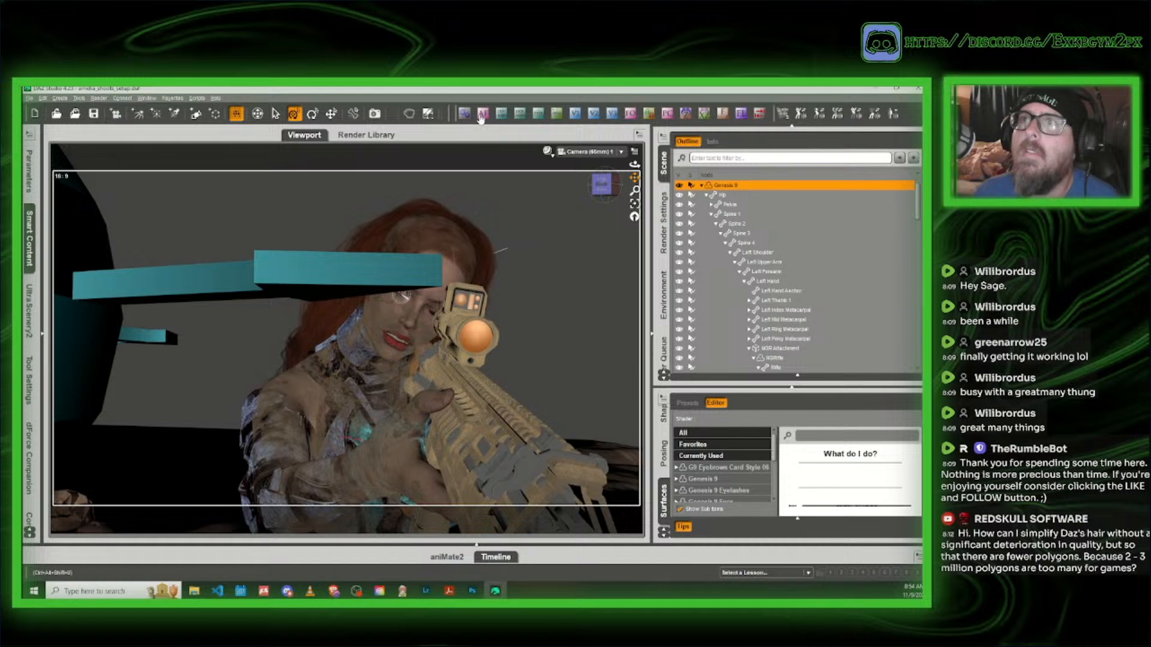
left_click(484, 115)
left_click(442, 286)
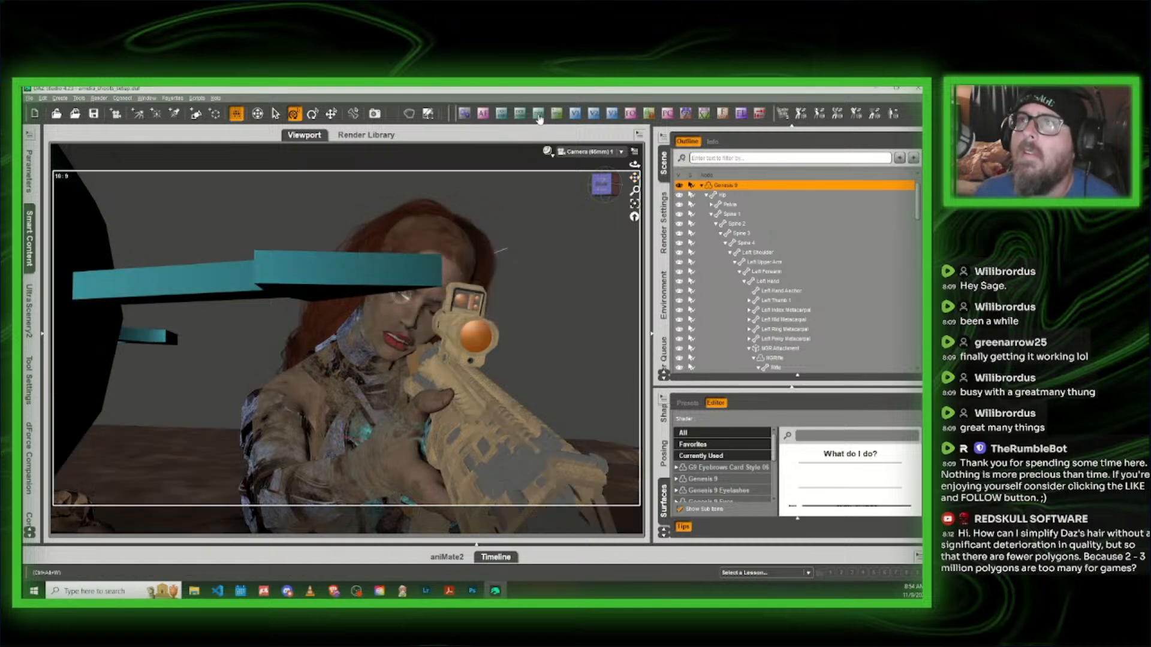
left_click(721, 115)
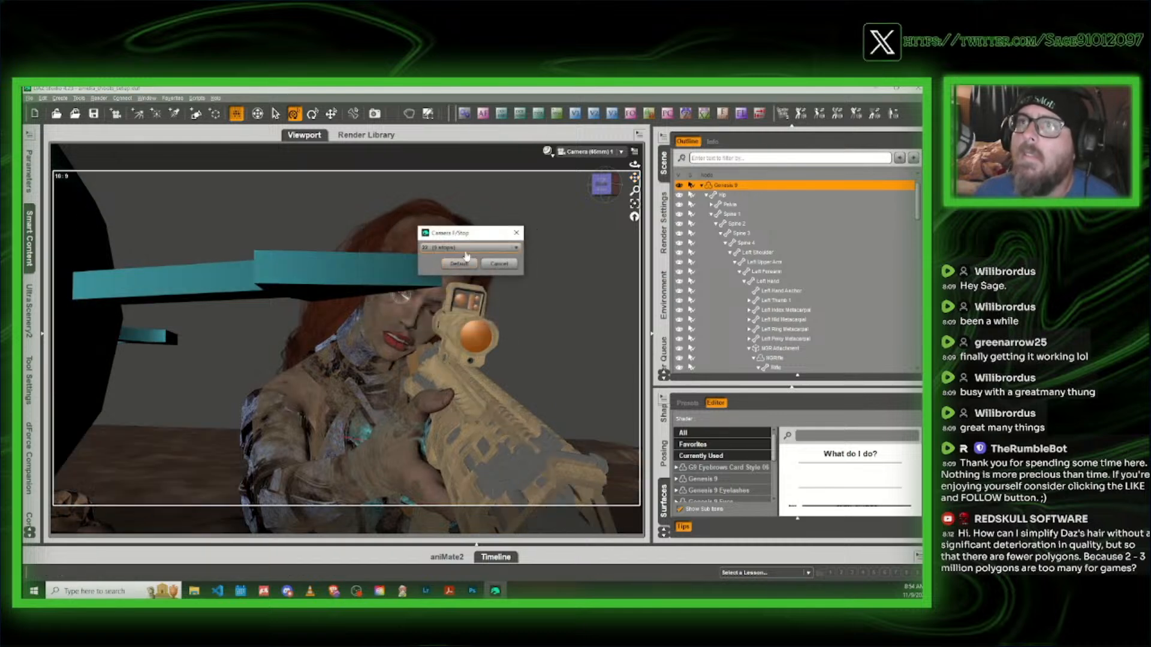
left_click(466, 253)
left_click(466, 448)
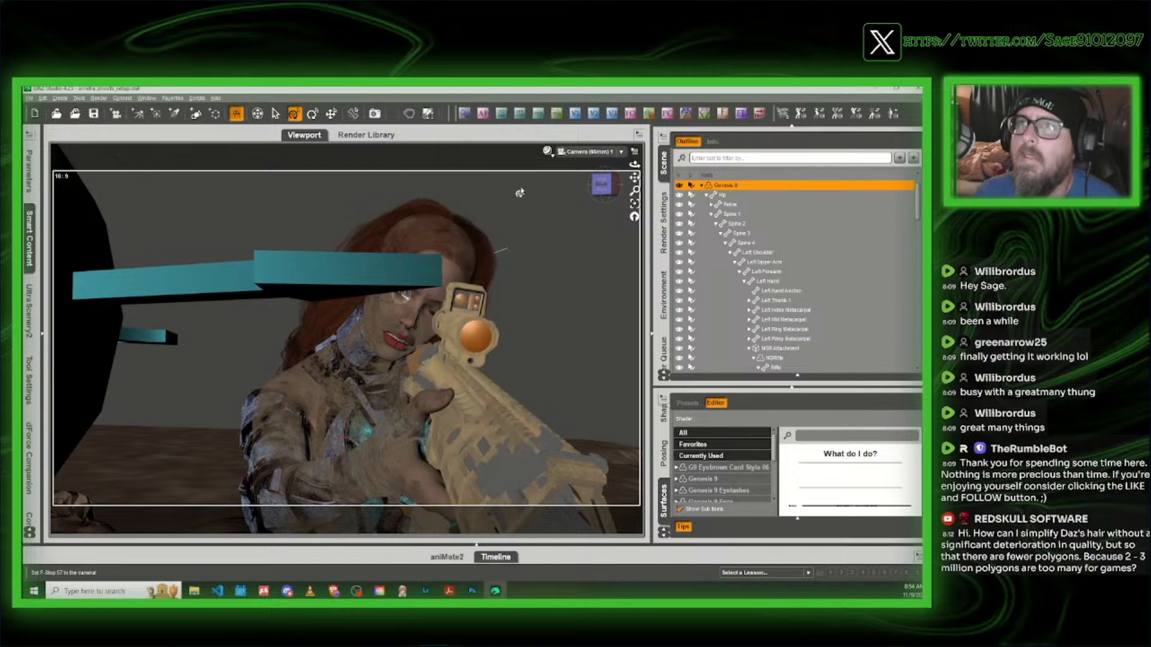
Step: Preview the camera view in NVIDIA Iray and set the IGLK1 Sphere Light's luminous efficacy to 250 lm/W
left_click(548, 153)
left_click(543, 275)
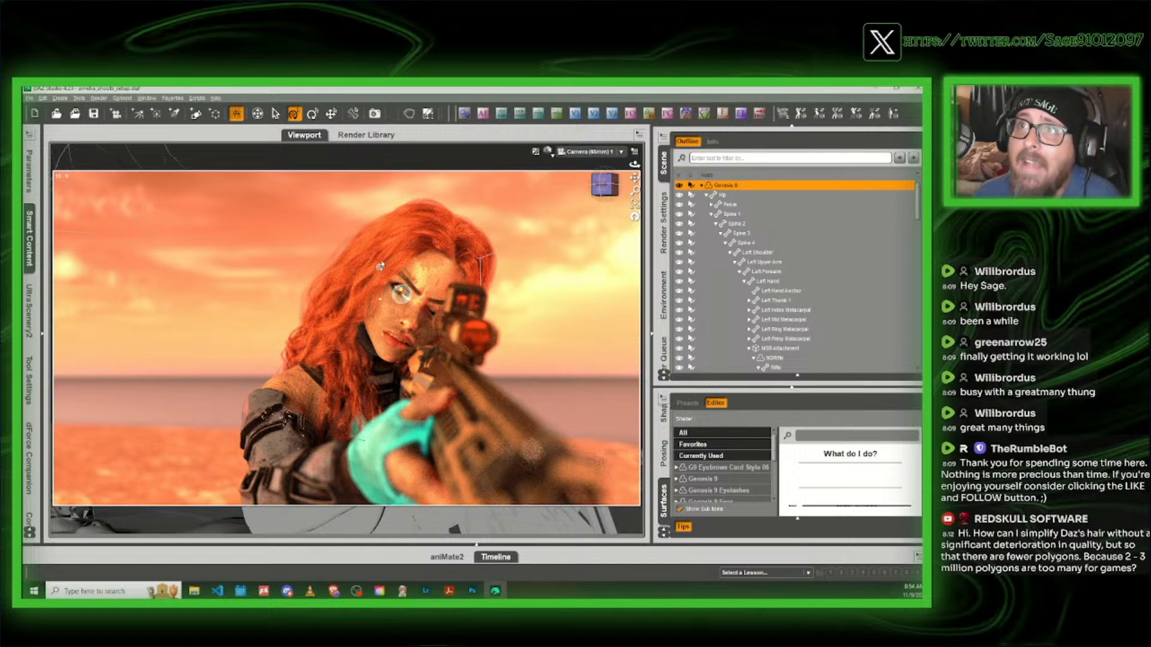
scroll(781, 356, "down", 10)
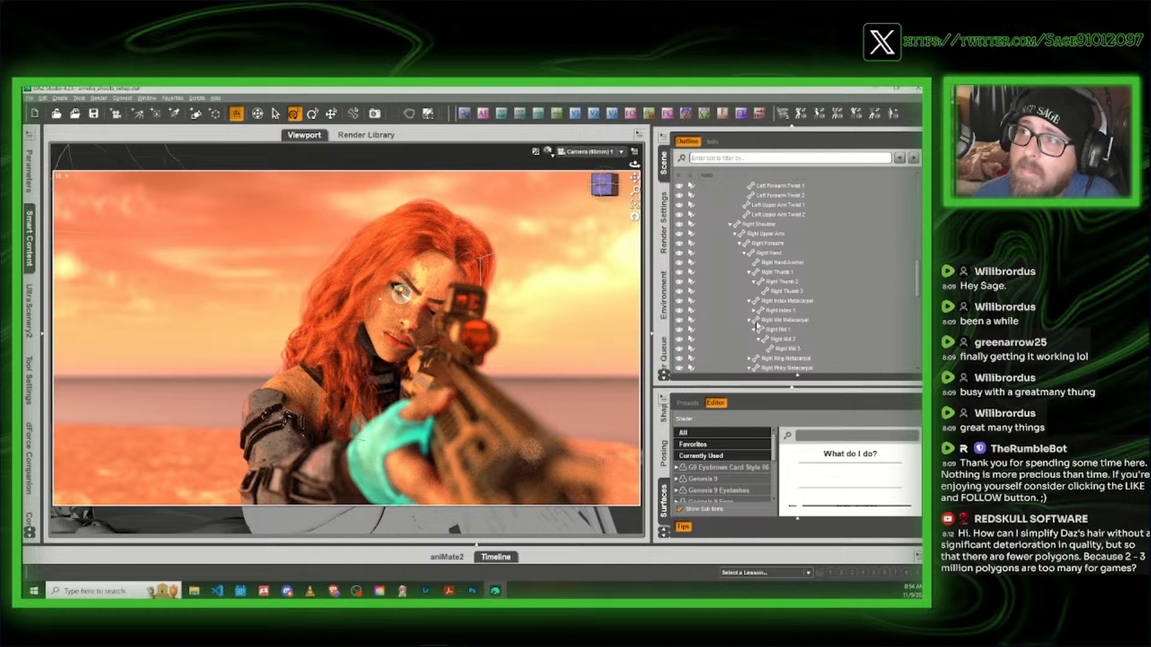
left_click(742, 358)
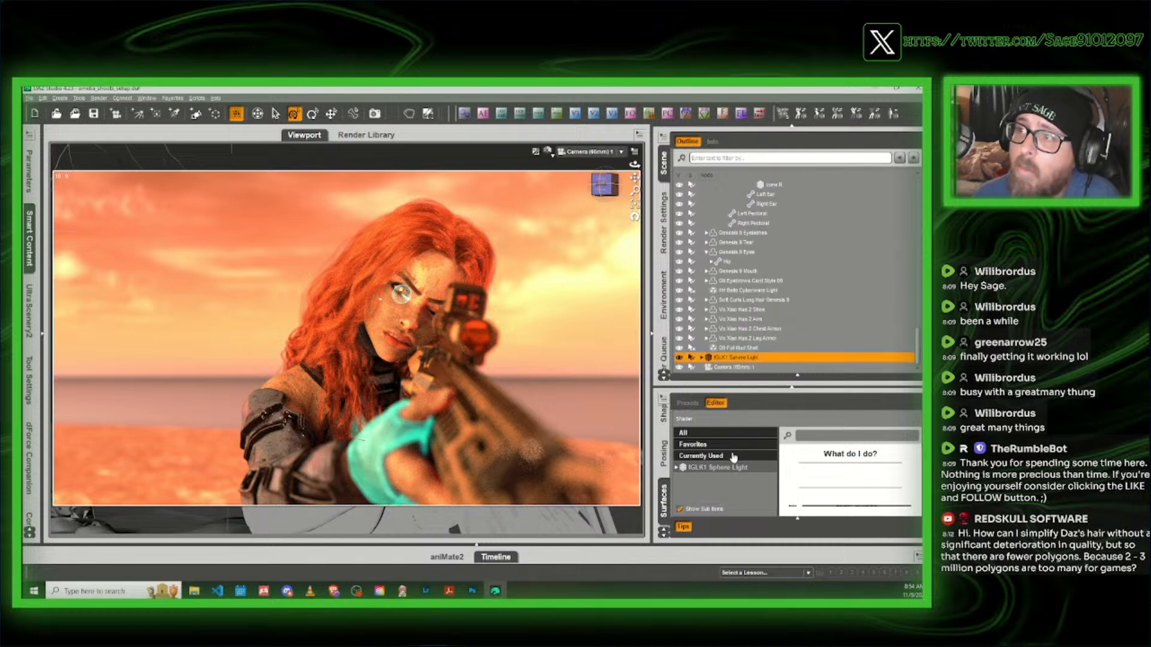
left_click(900, 505)
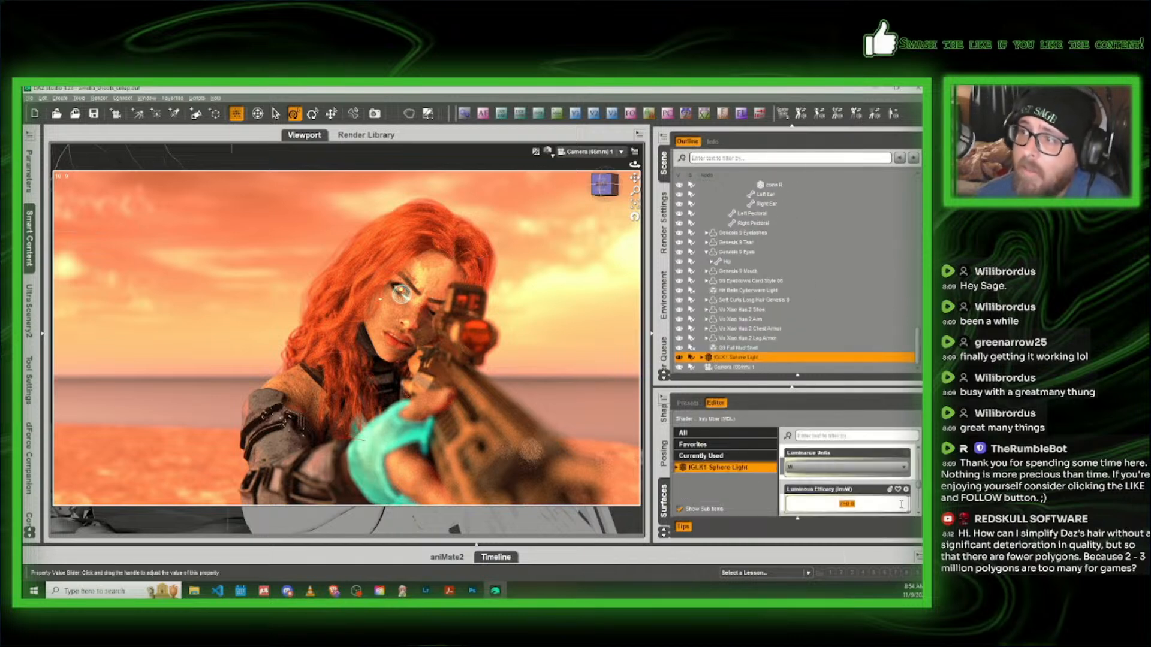
type("250")
key("Return")
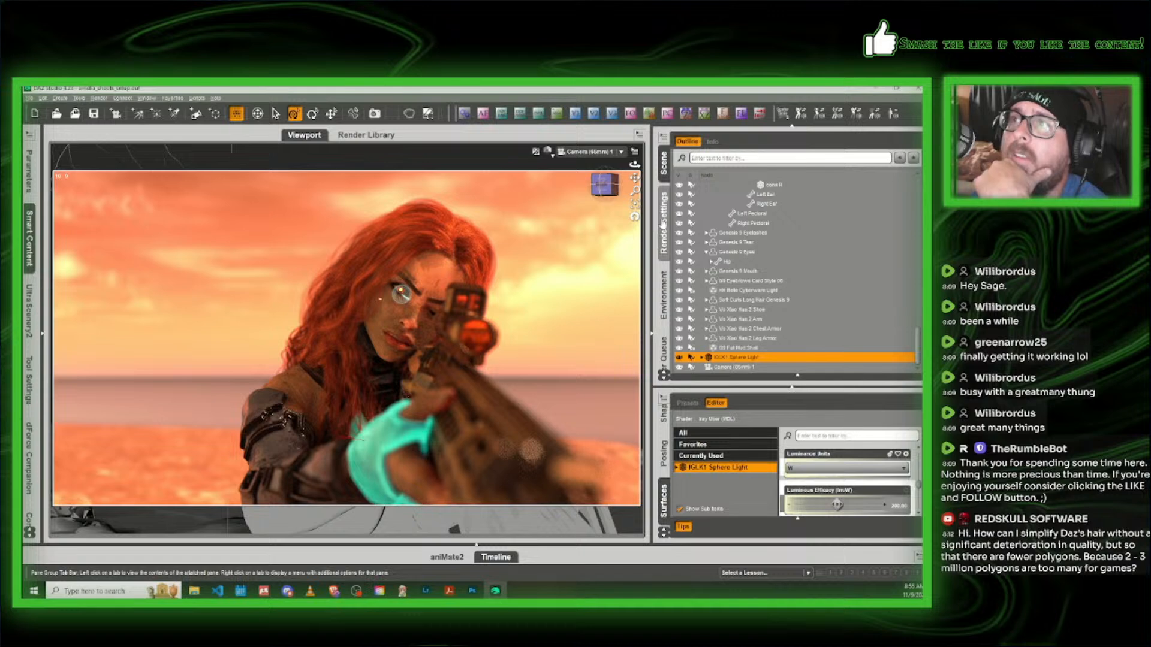
Step: Return the viewport to Texture Shaded, turn off Draw Ground in the Environment render settings and preview again in NVIDIA Iray
left_click(548, 151)
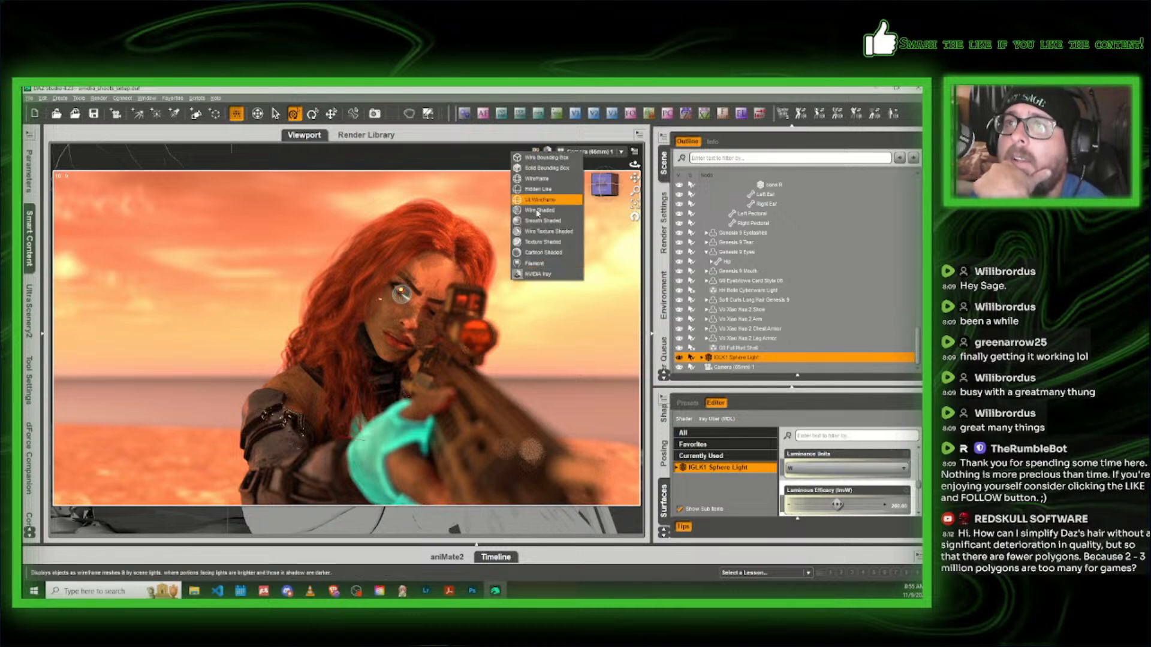
left_click(540, 245)
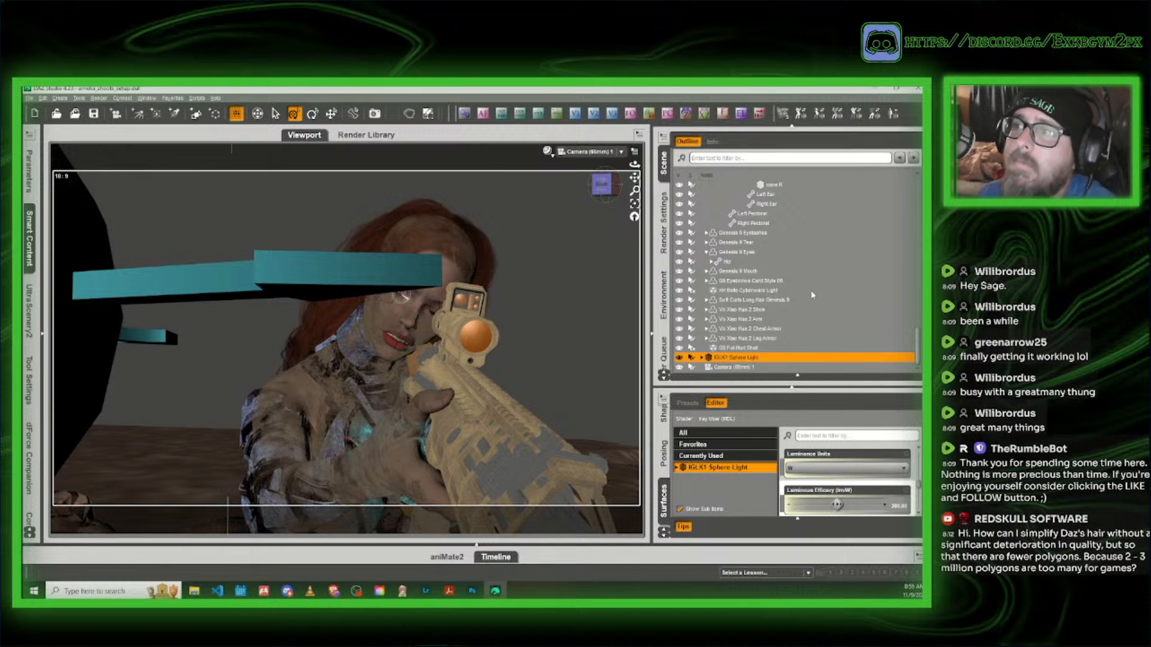
left_click(664, 243)
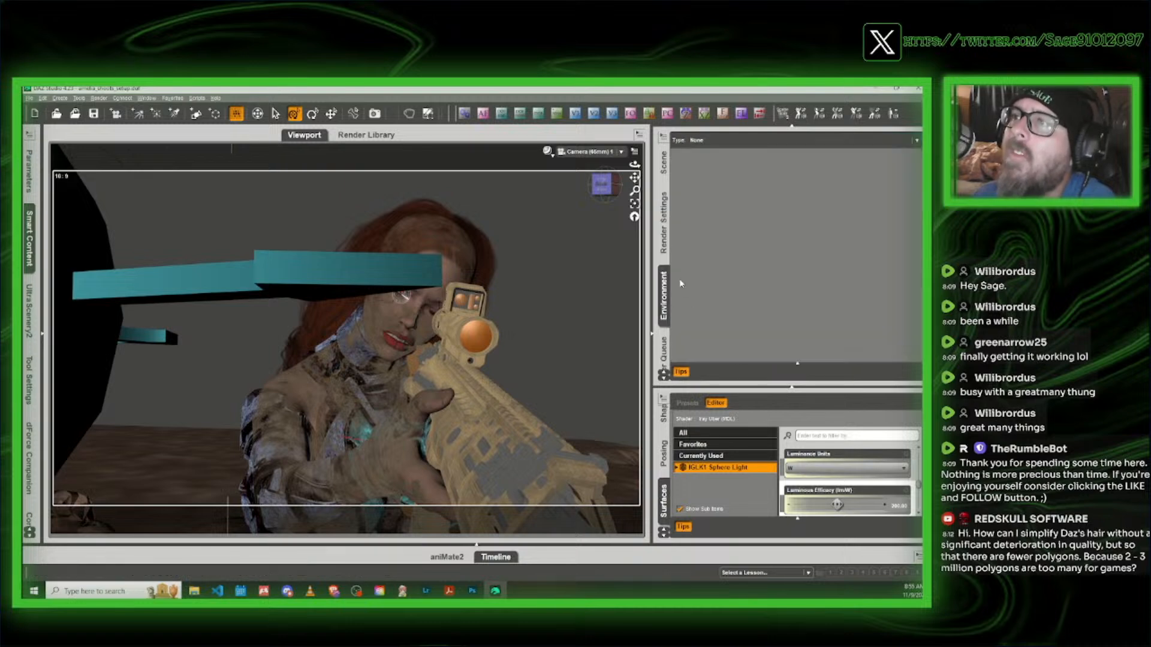
scroll(844, 265, "down", 5)
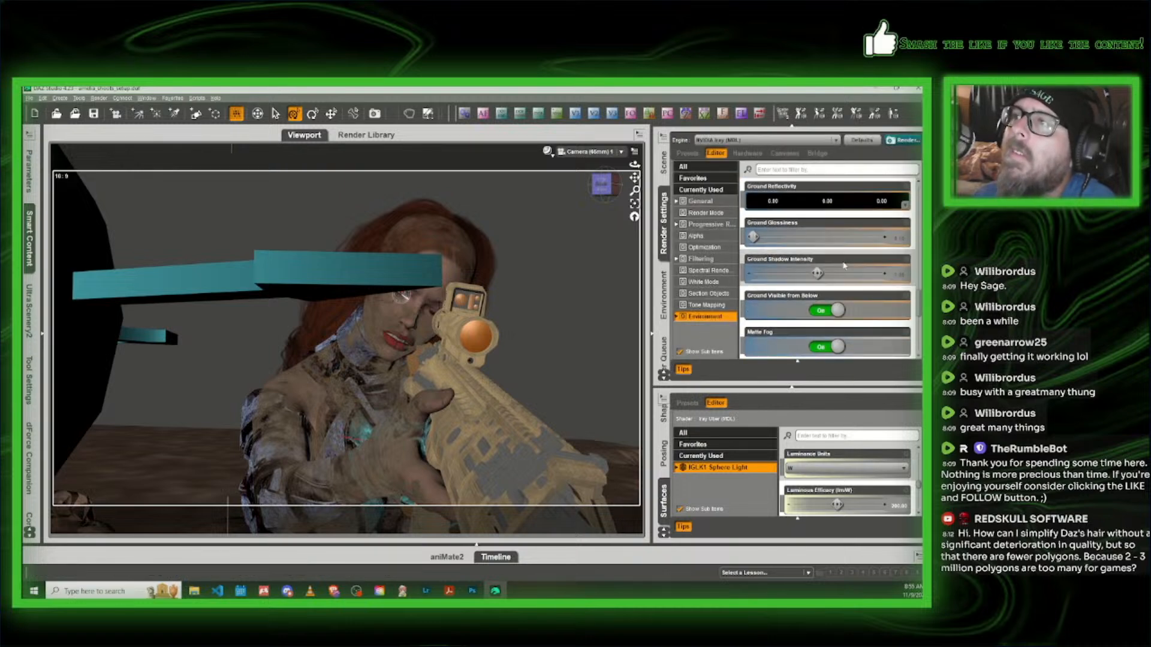
scroll(838, 278, "up", 3)
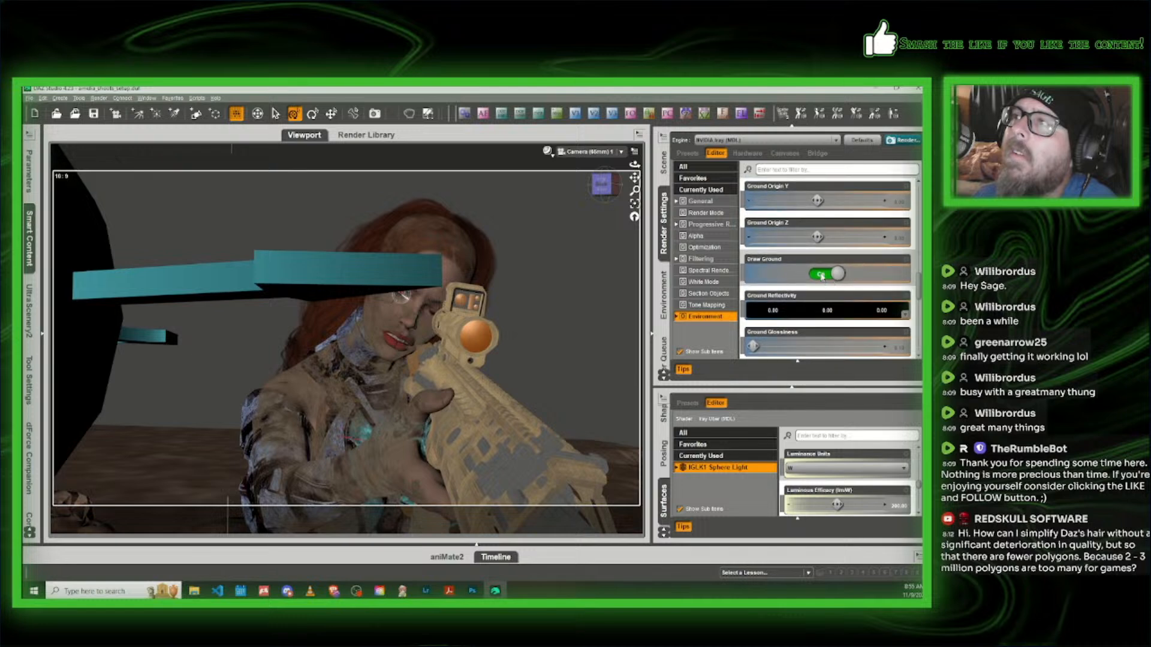
left_click(822, 275)
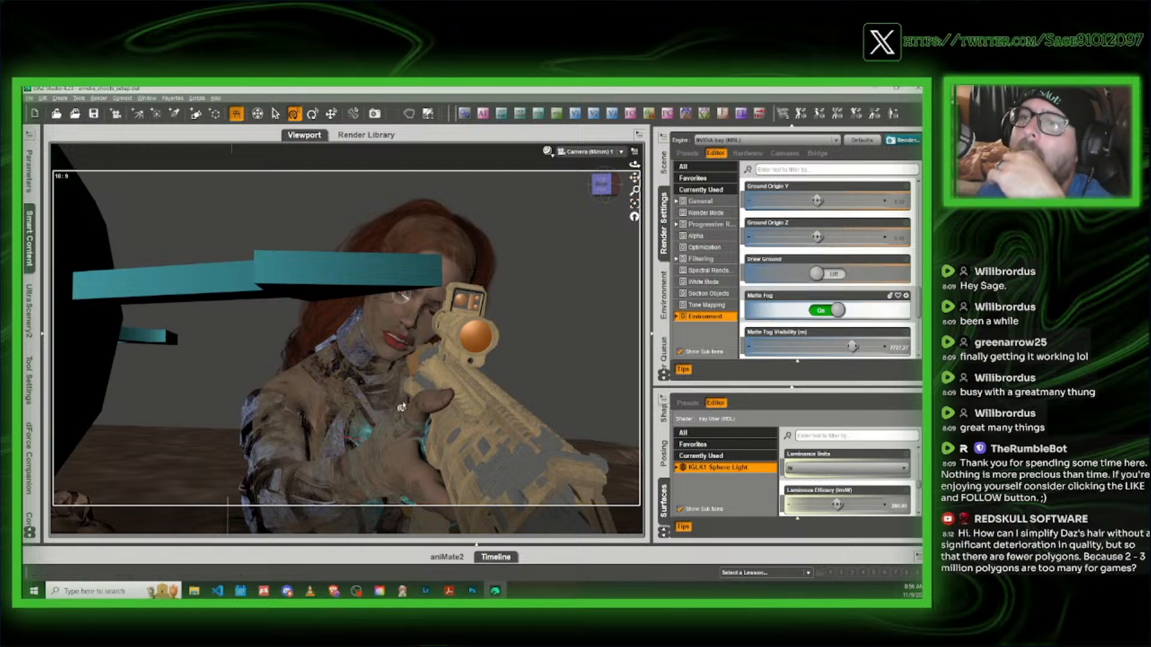
left_click(547, 152)
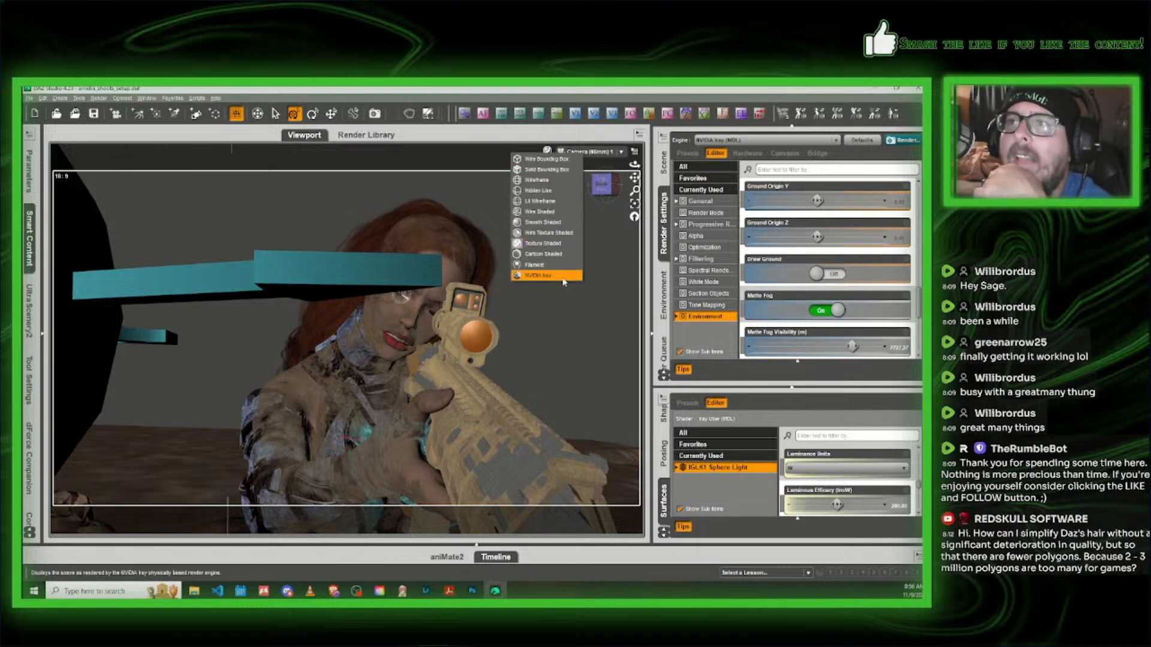
left_click(542, 276)
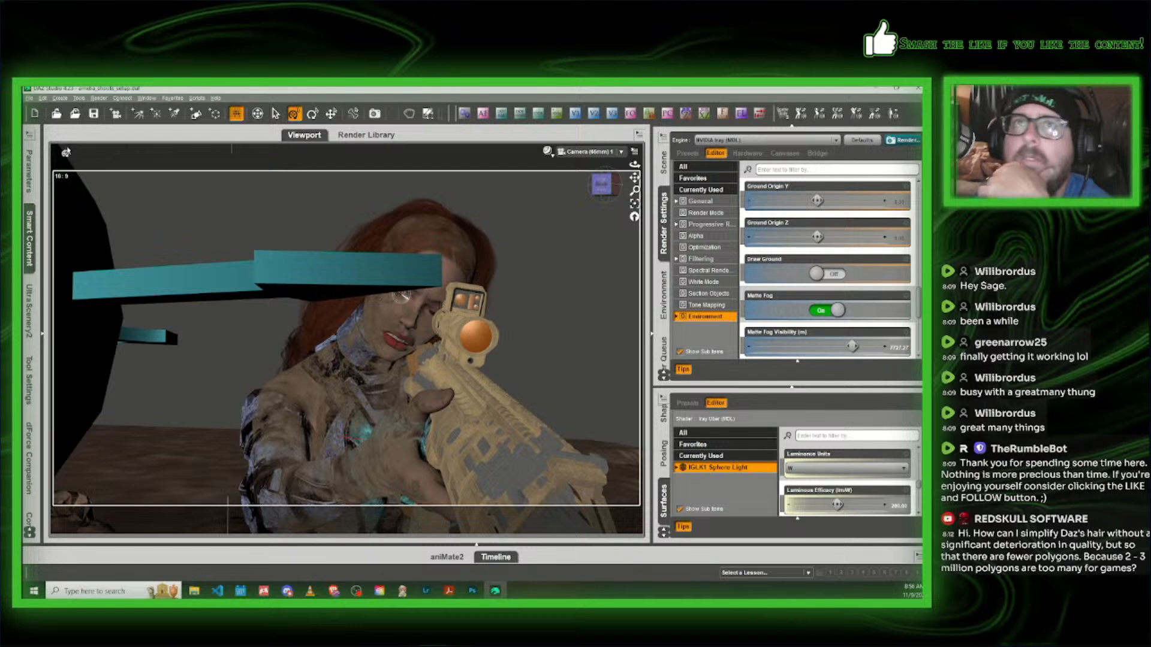
Step: Save the scene as a new file named amelia_shoots1
left_click(28, 98)
mouse_move(50, 165)
left_click(138, 166)
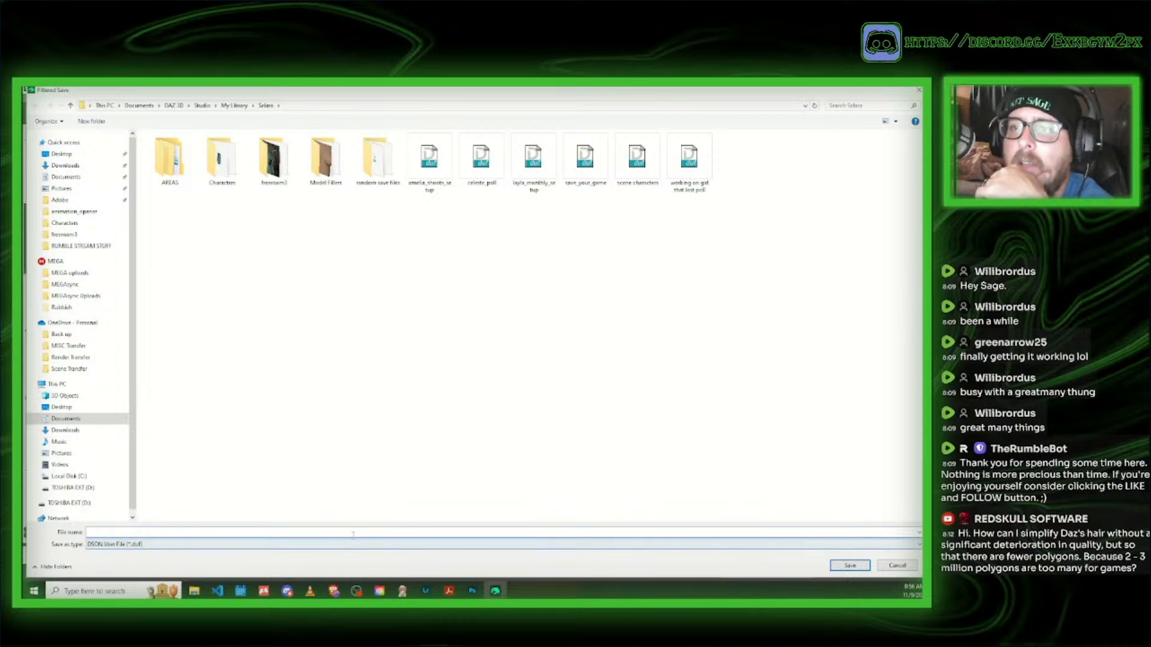
type("amelia_sh")
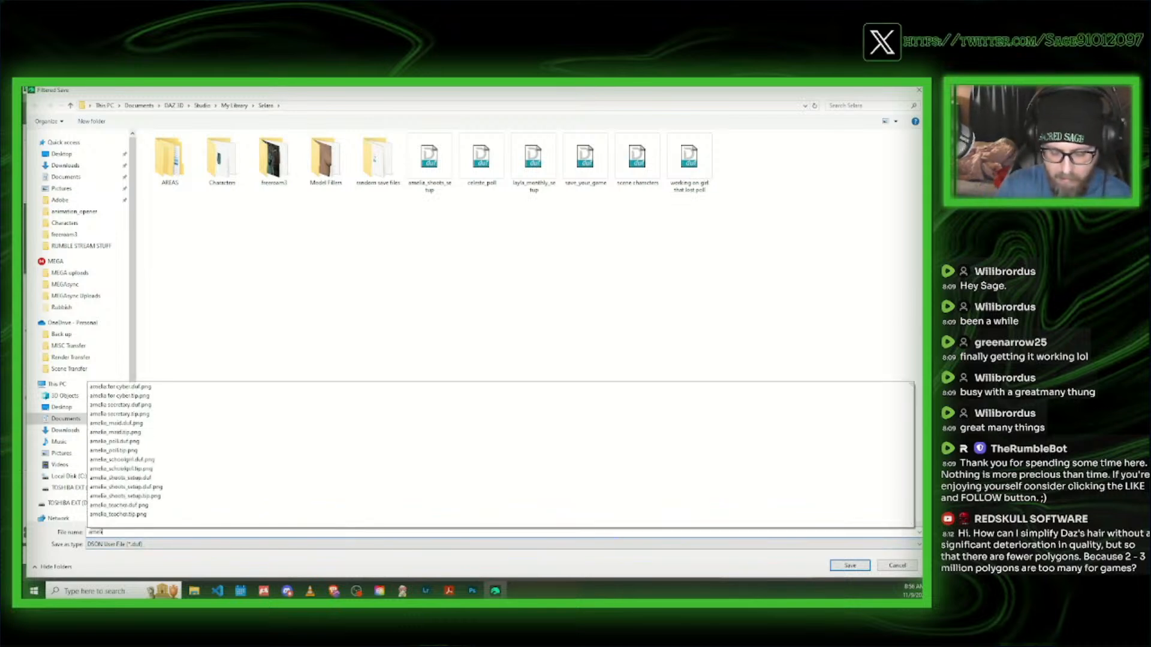
type("oots1")
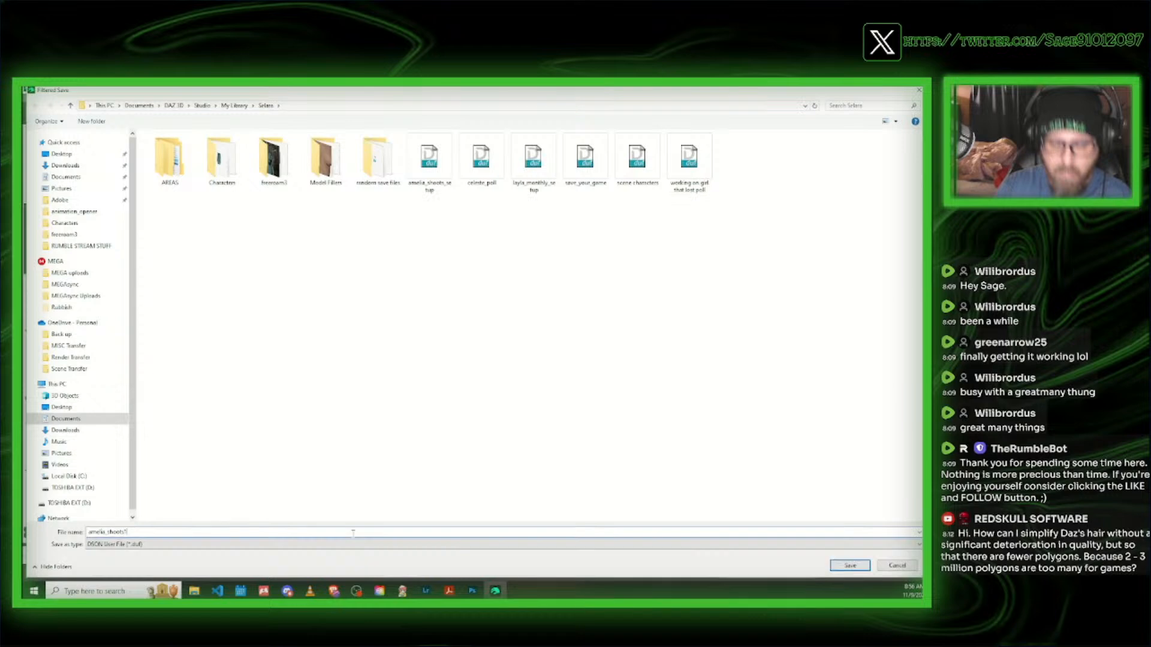
left_click(850, 566)
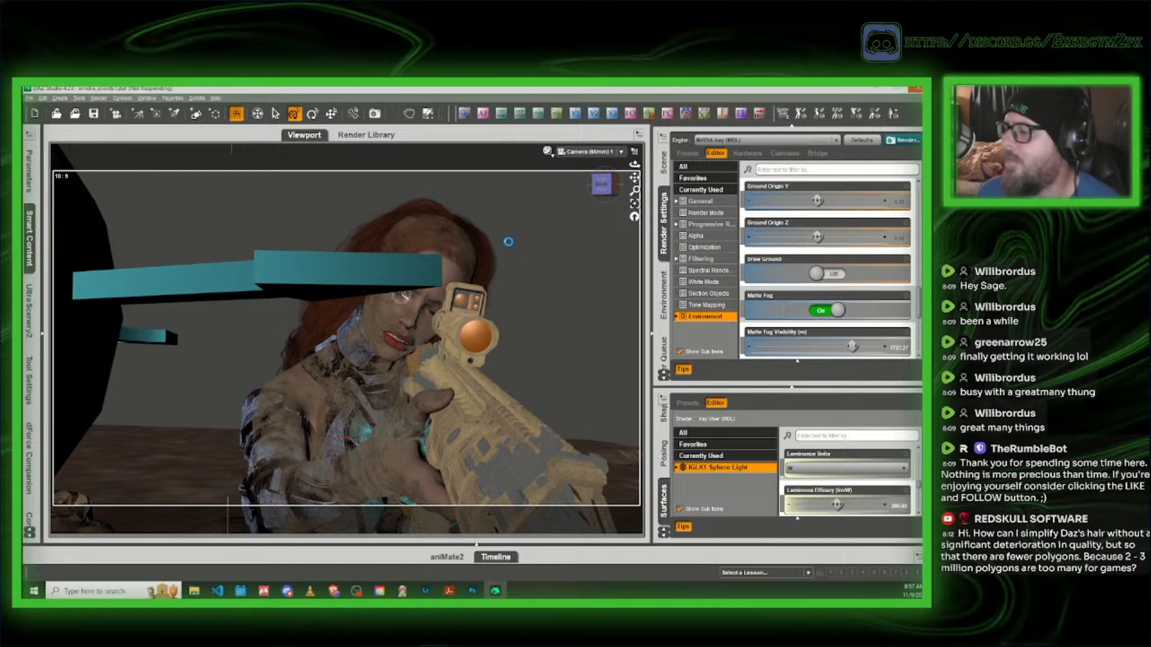
Step: Switch to Perspective View and frame a side close-up of the character aiming the rifle
right_click(471, 243)
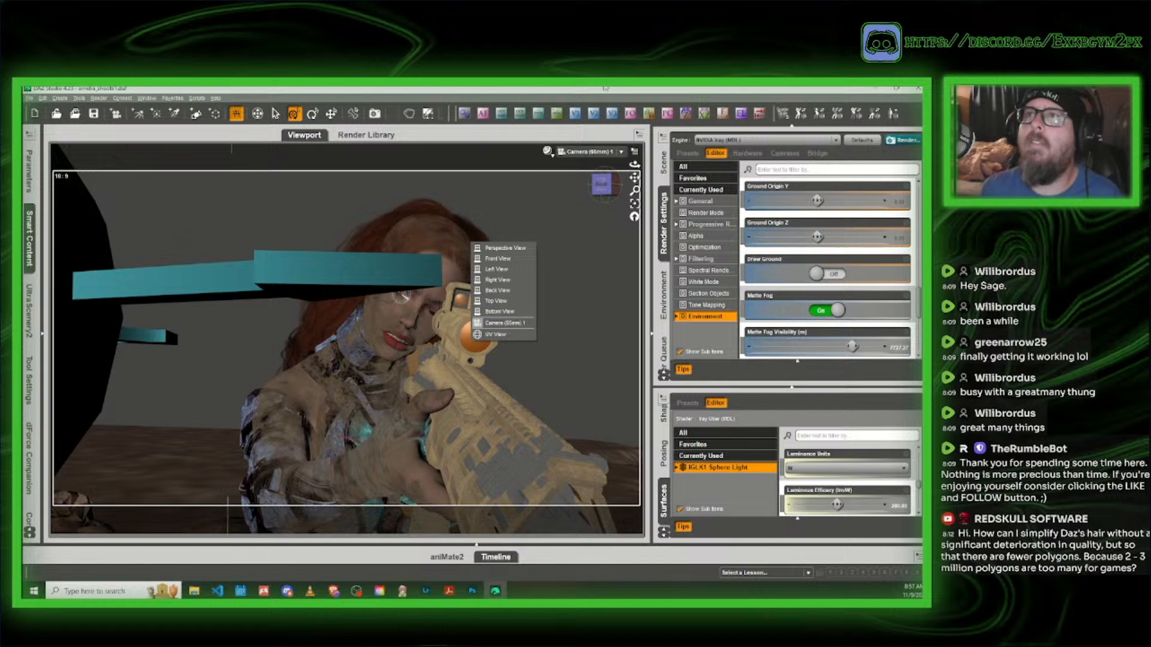
left_click(590, 155)
left_click(590, 163)
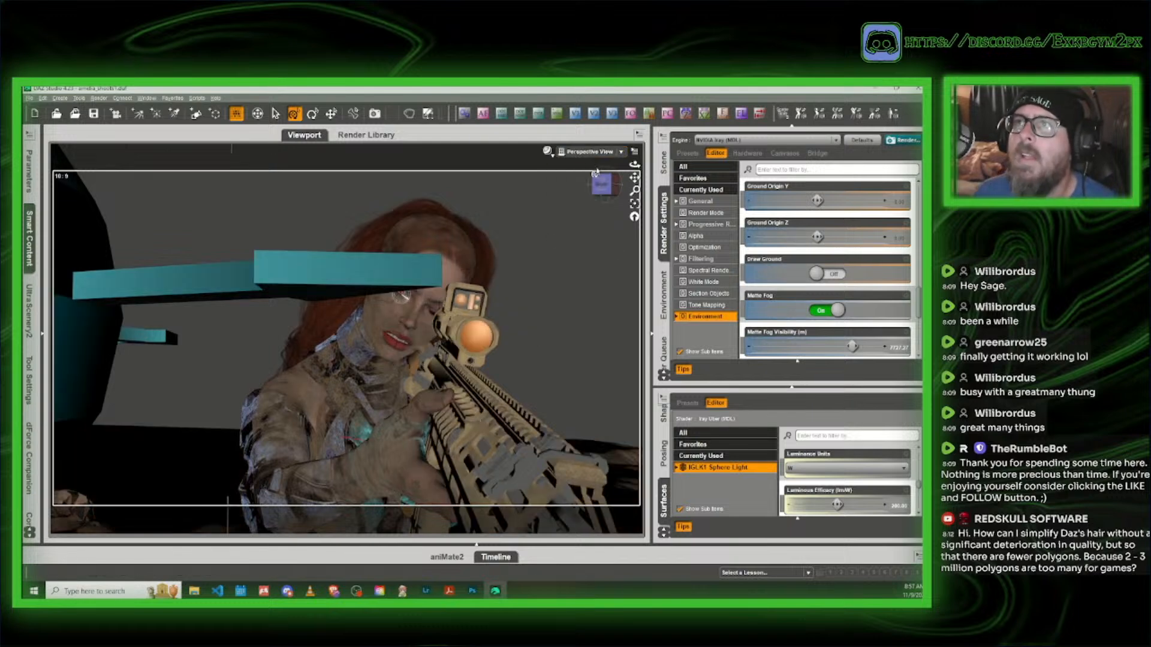
mouse_move(605, 184)
left_mouse_down()
mouse_move(568, 182)
mouse_move(617, 181)
left_mouse_up()
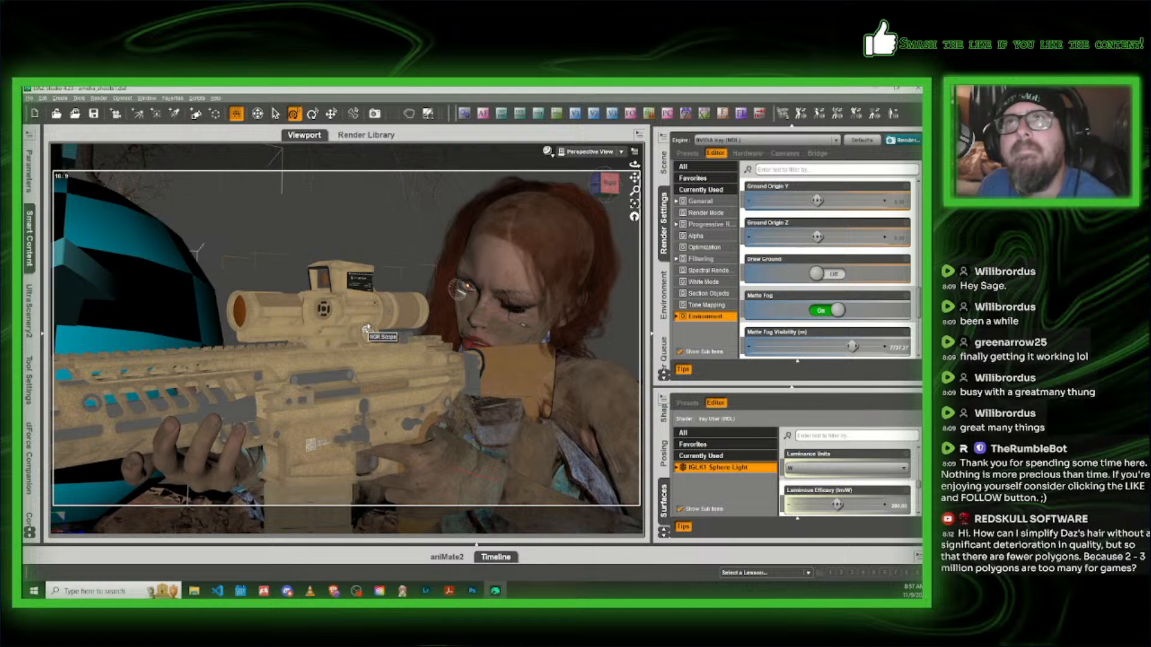
mouse_move(634, 191)
left_mouse_down()
mouse_move(634, 211)
mouse_move(634, 186)
left_mouse_up()
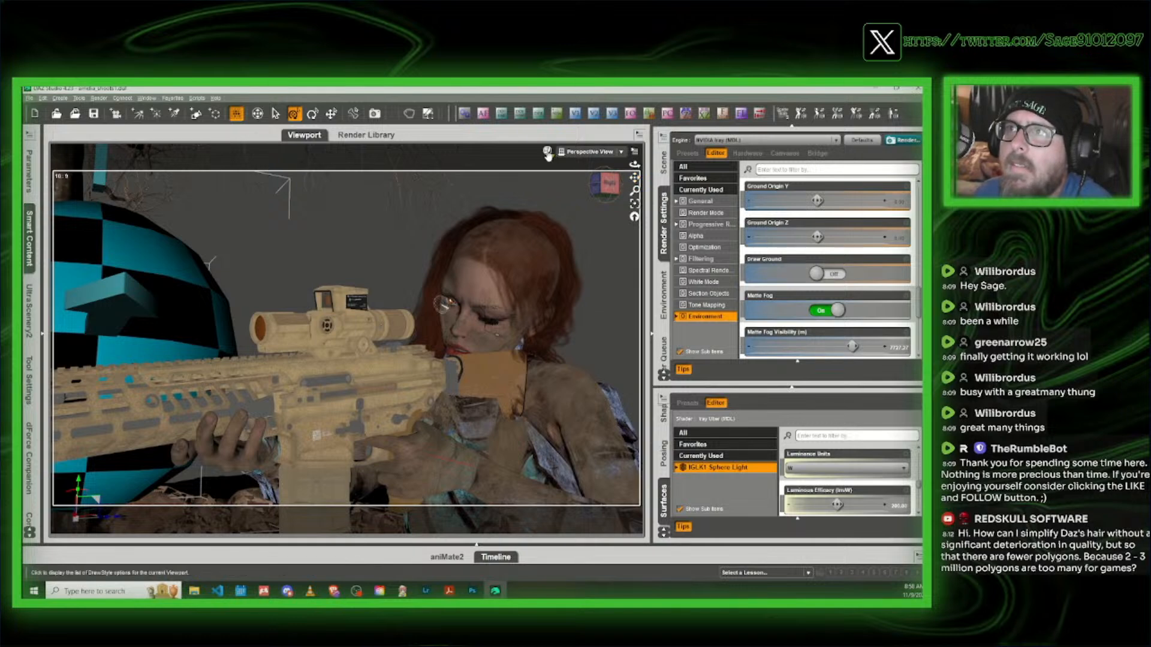
Step: Create a second camera from the current side view and look through it
left_click(560, 117)
left_click(463, 312)
left_click(664, 171)
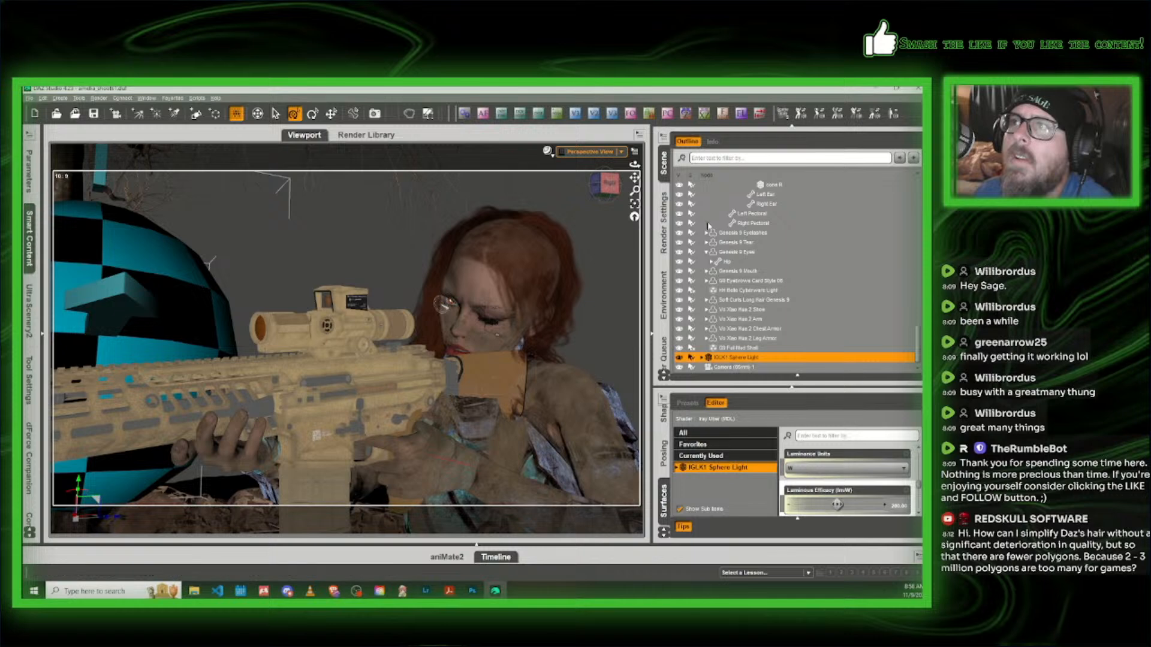
left_click(737, 367)
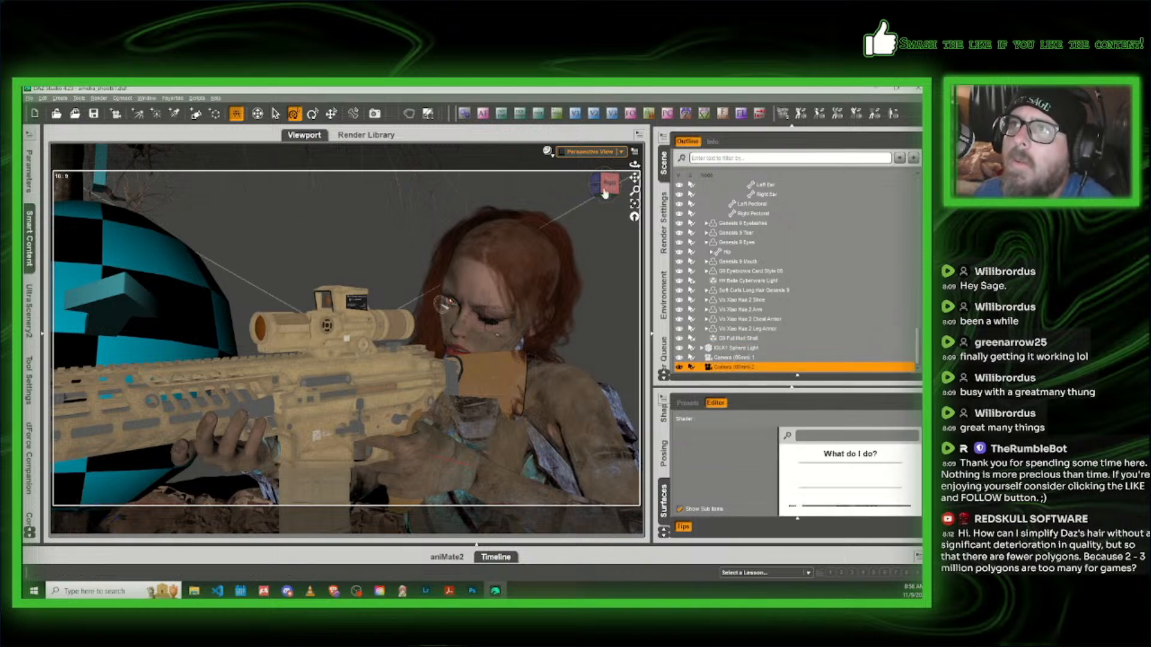
left_click(547, 151)
left_click(545, 267)
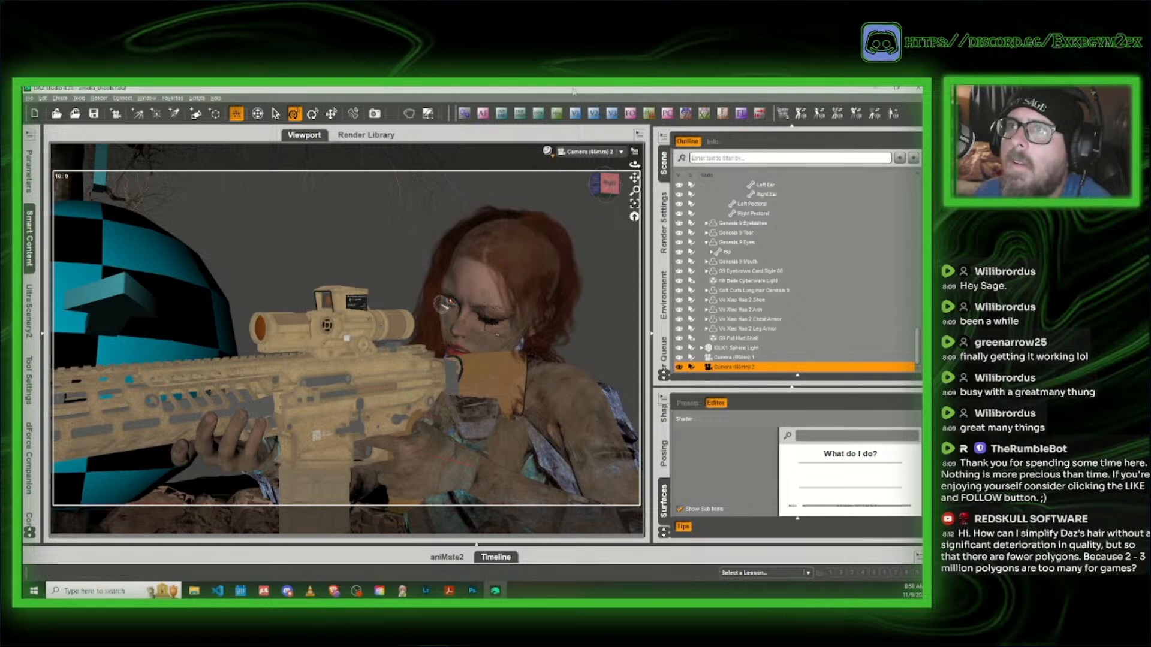
Step: Select the Genesis 9 figure, focus the second camera's depth of field on it and set the f-stop to 32
left_click(478, 297)
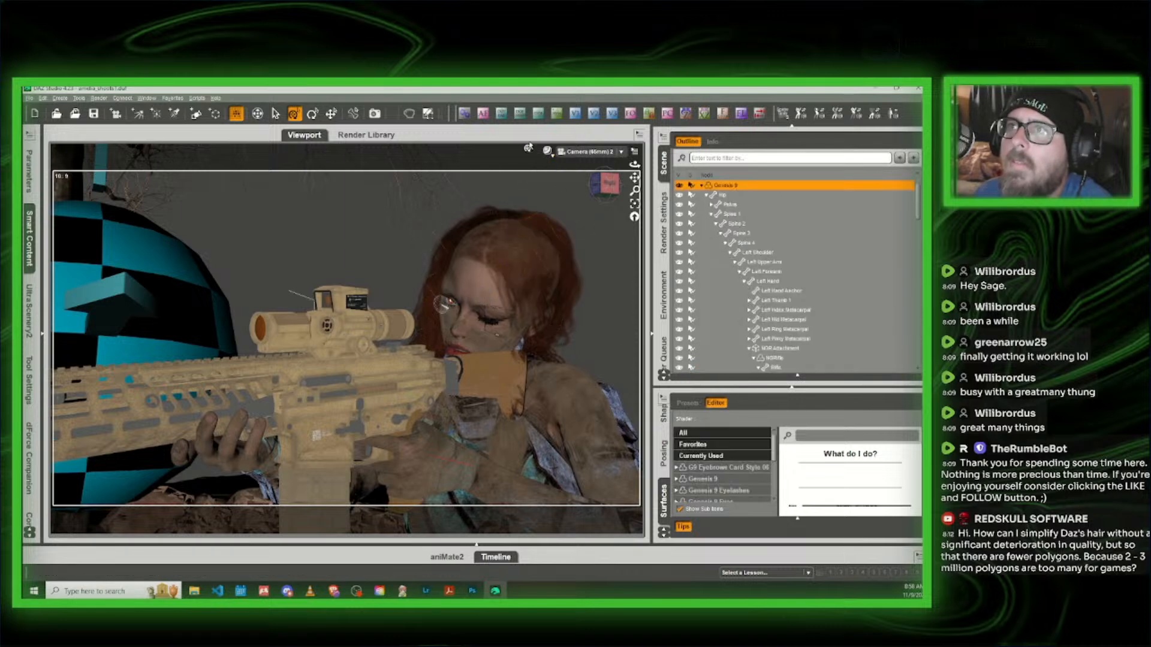
left_click(483, 115)
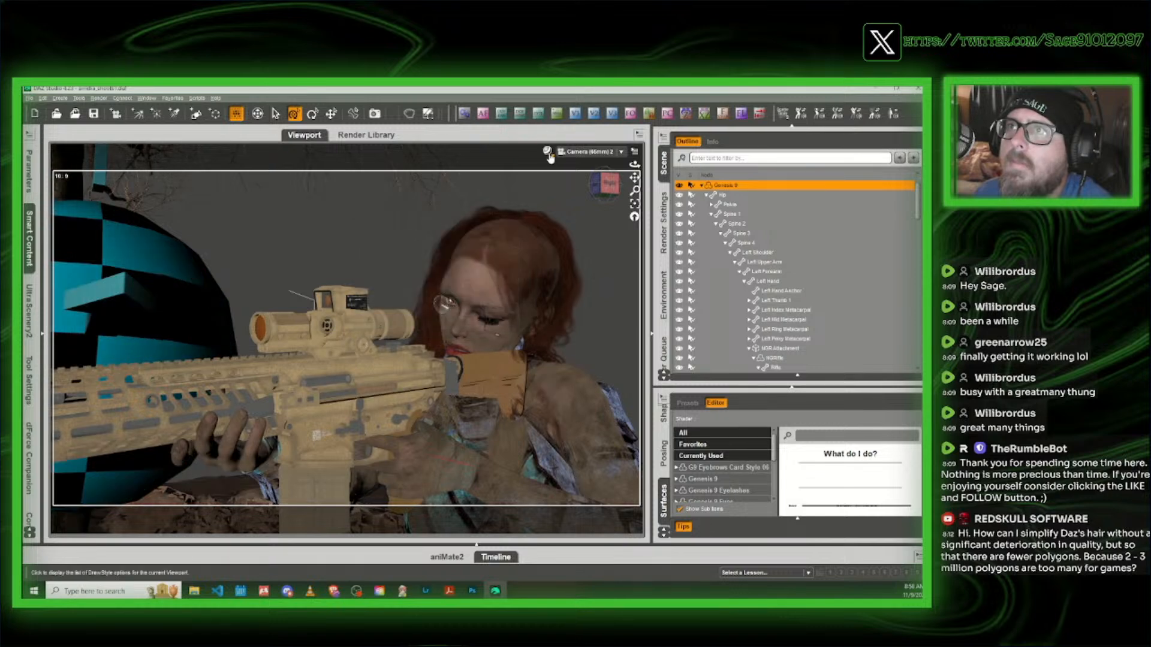
left_click(722, 116)
left_click(471, 246)
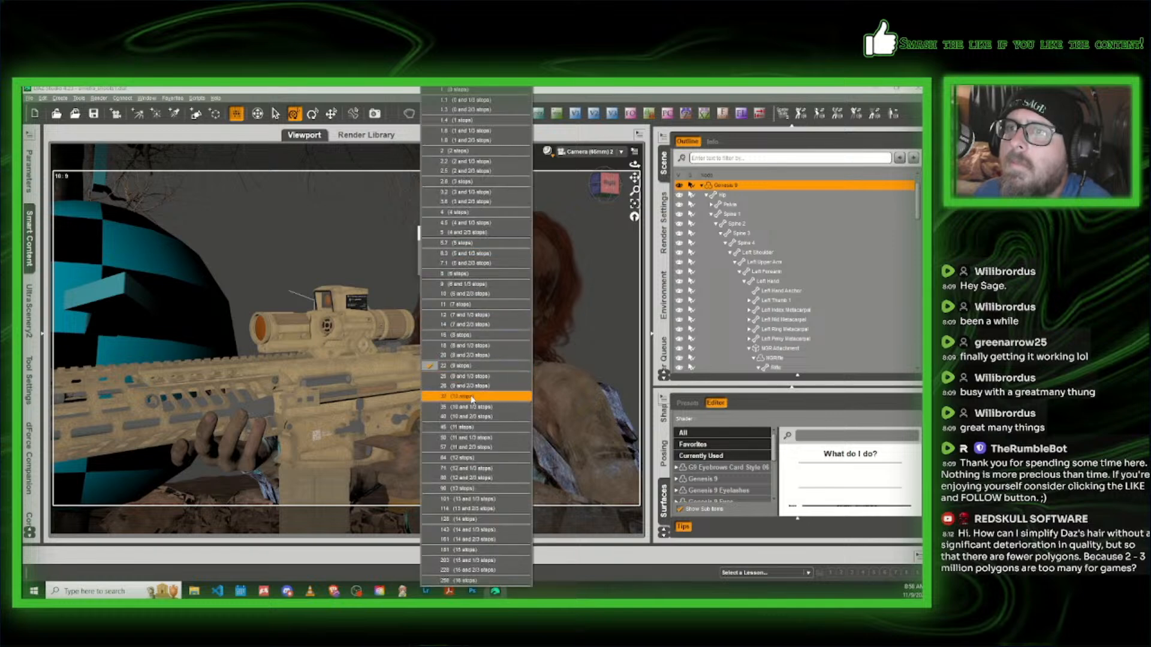
left_click(473, 393)
Step: Preview the second camera's view in NVIDIA Iray and set its f-stop to 57
left_click(548, 153)
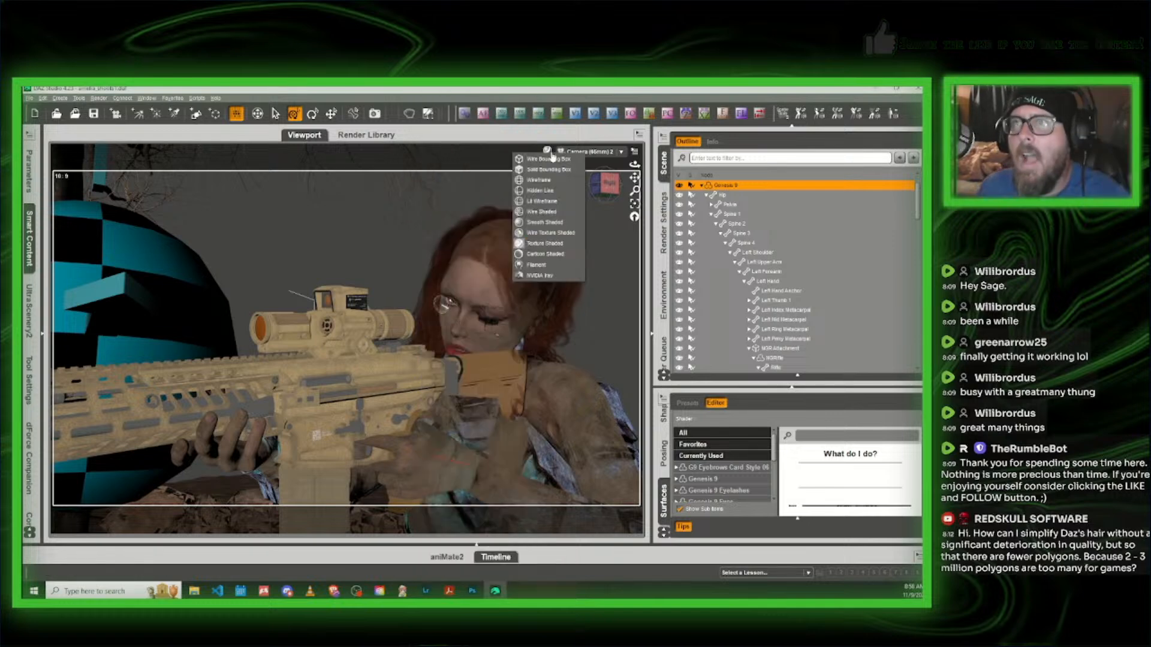
left_click(548, 281)
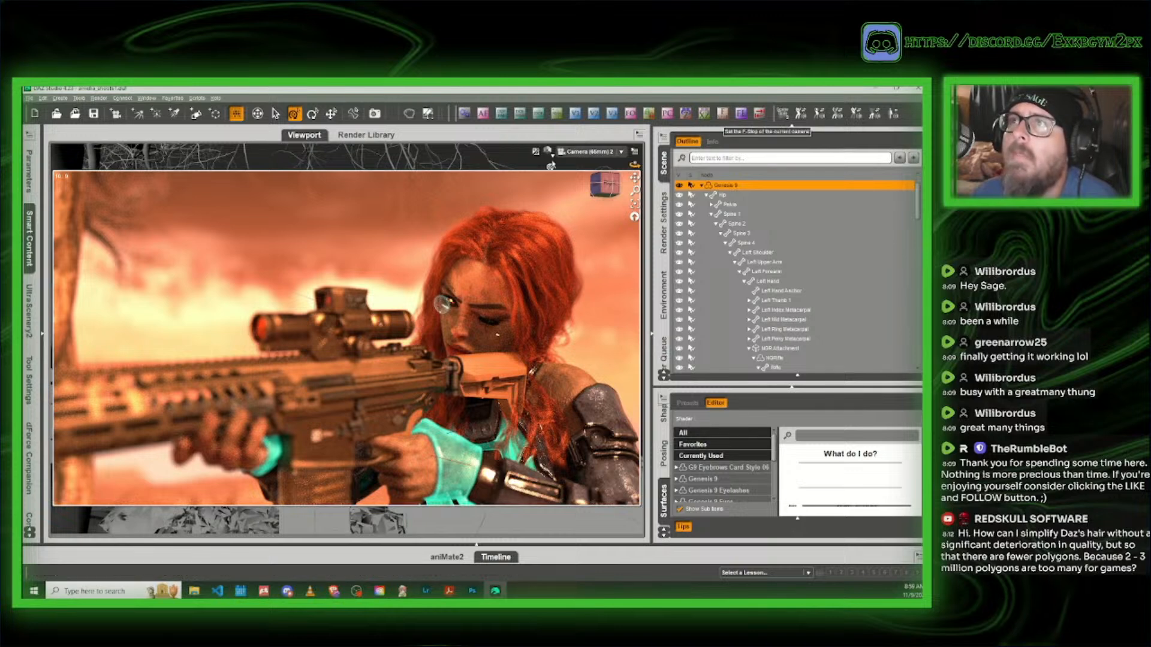
left_click(550, 154)
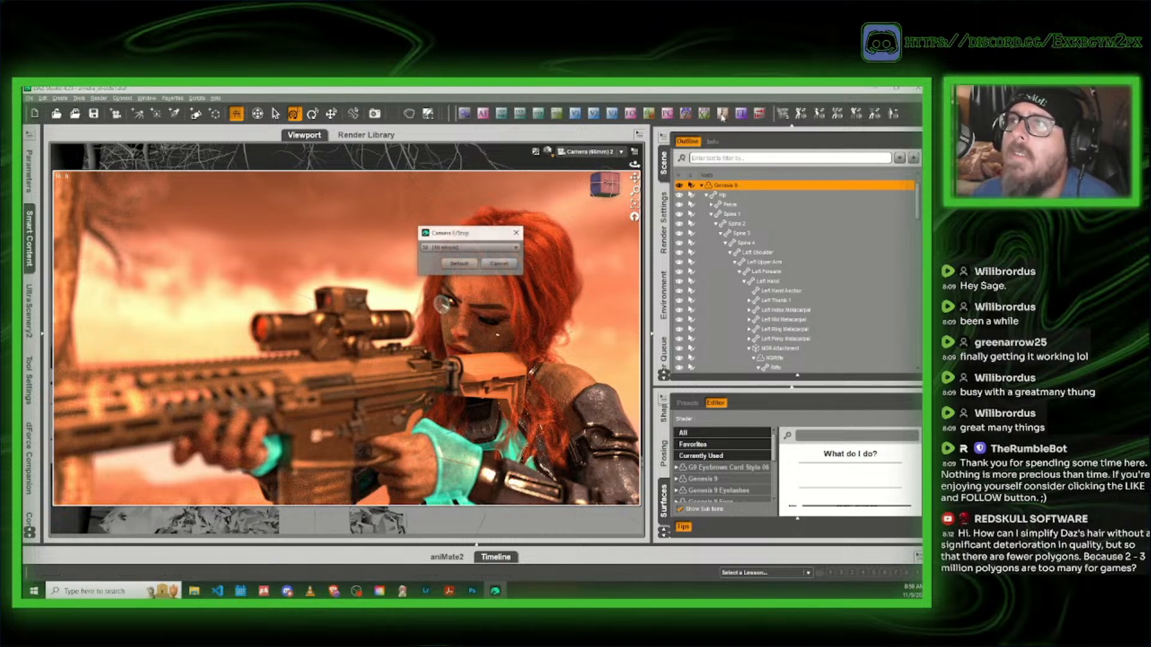
left_click(507, 248)
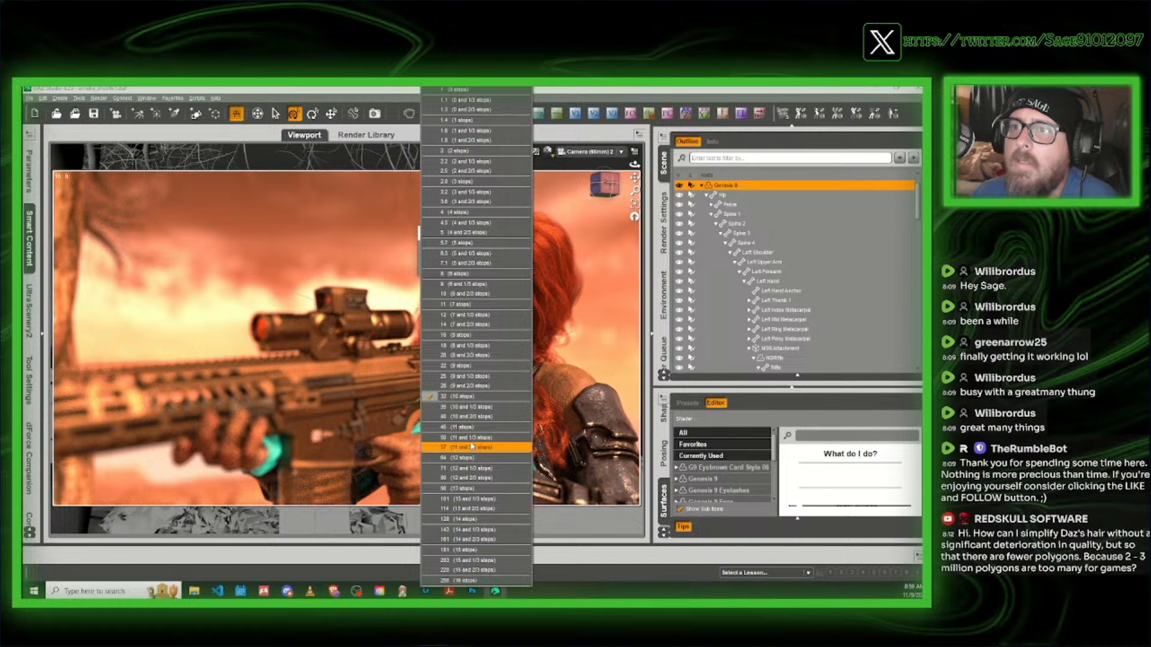
left_click(472, 443)
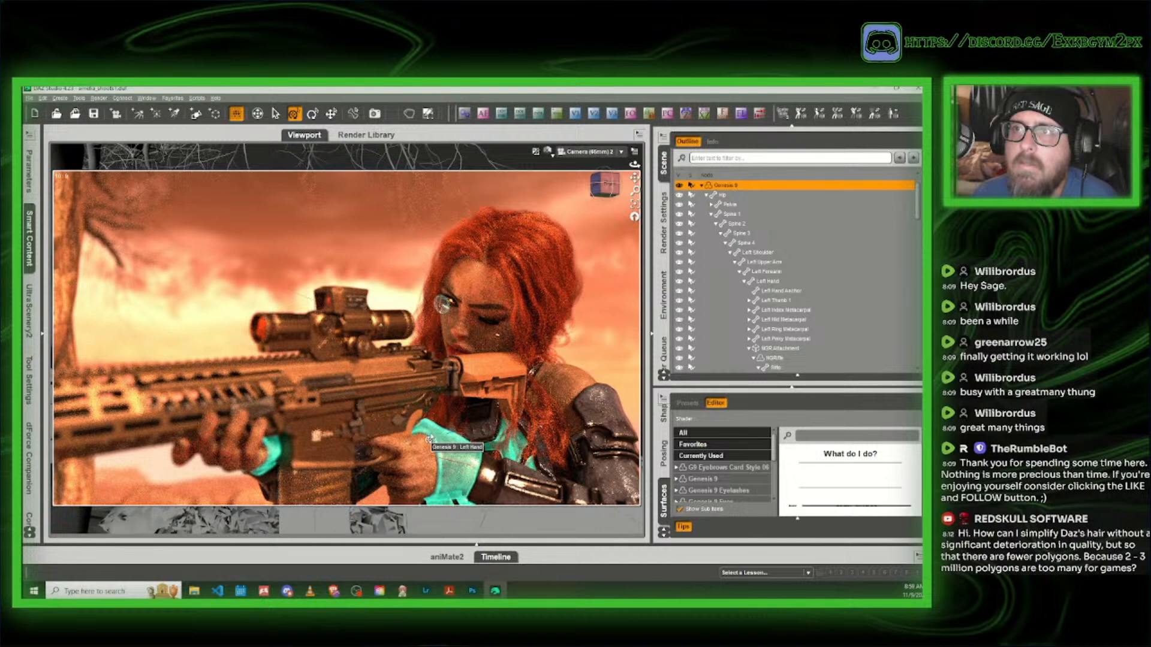
Step: Return to Texture Shaded in Perspective View and frame a close-up of the hair where it meets the rifle stock
left_click(547, 152)
left_click(536, 242)
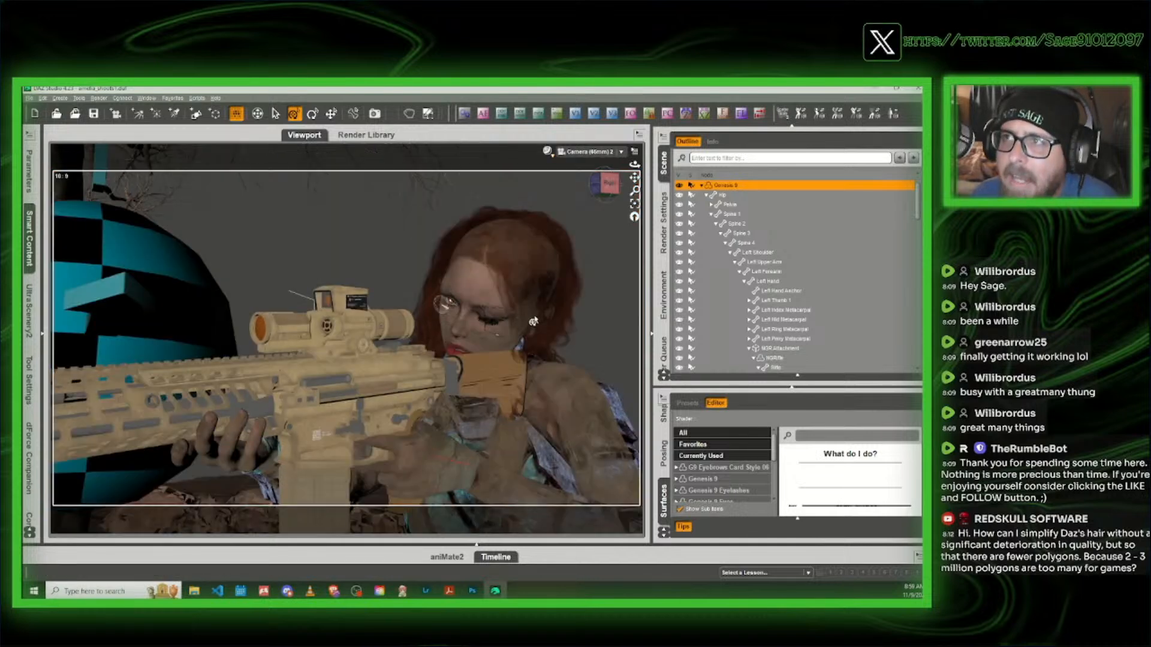
left_click(583, 153)
left_click(594, 157)
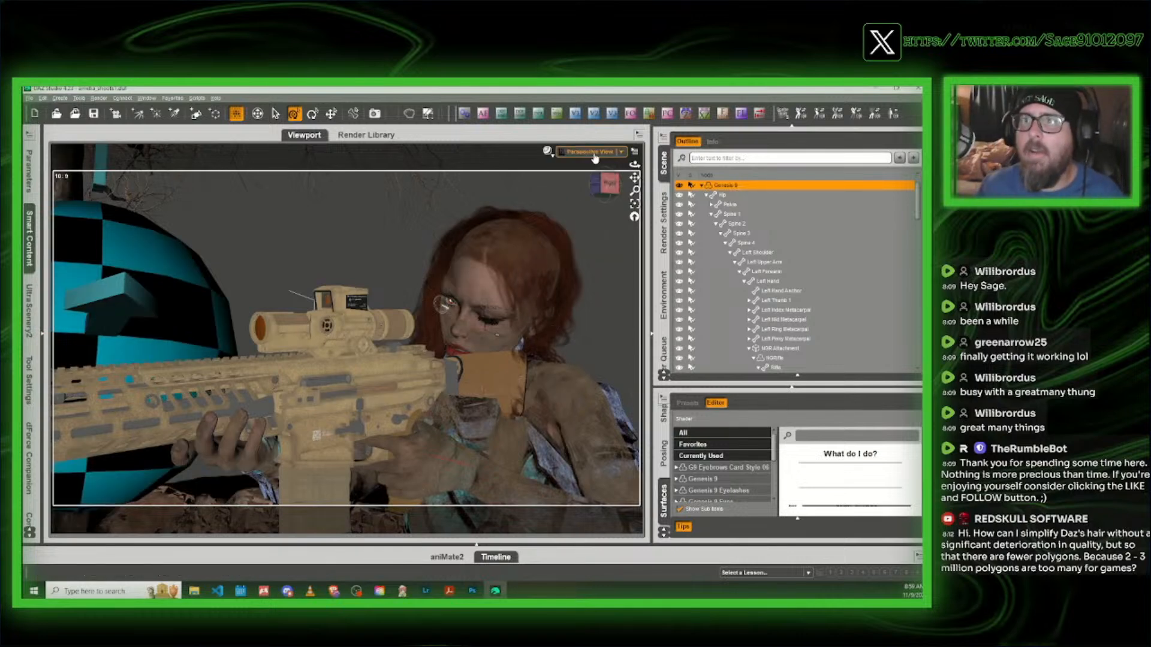
left_click_drag(634, 177, 504, 74)
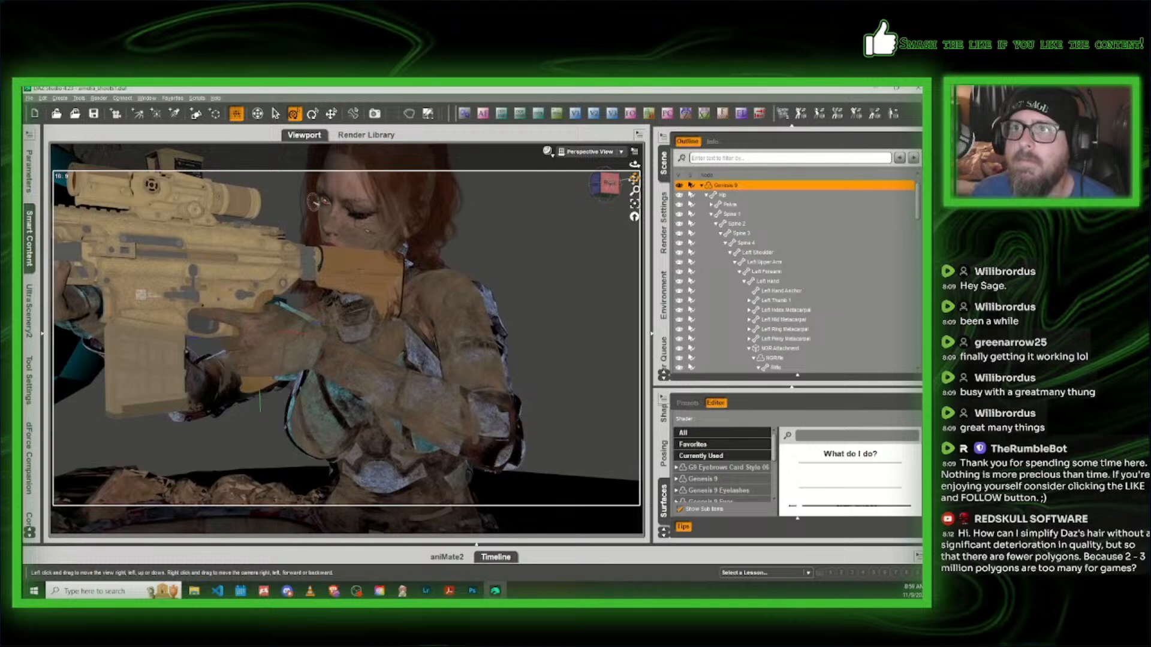
scroll(388, 232, "up", 5)
left_click_drag(634, 178, 564, 313)
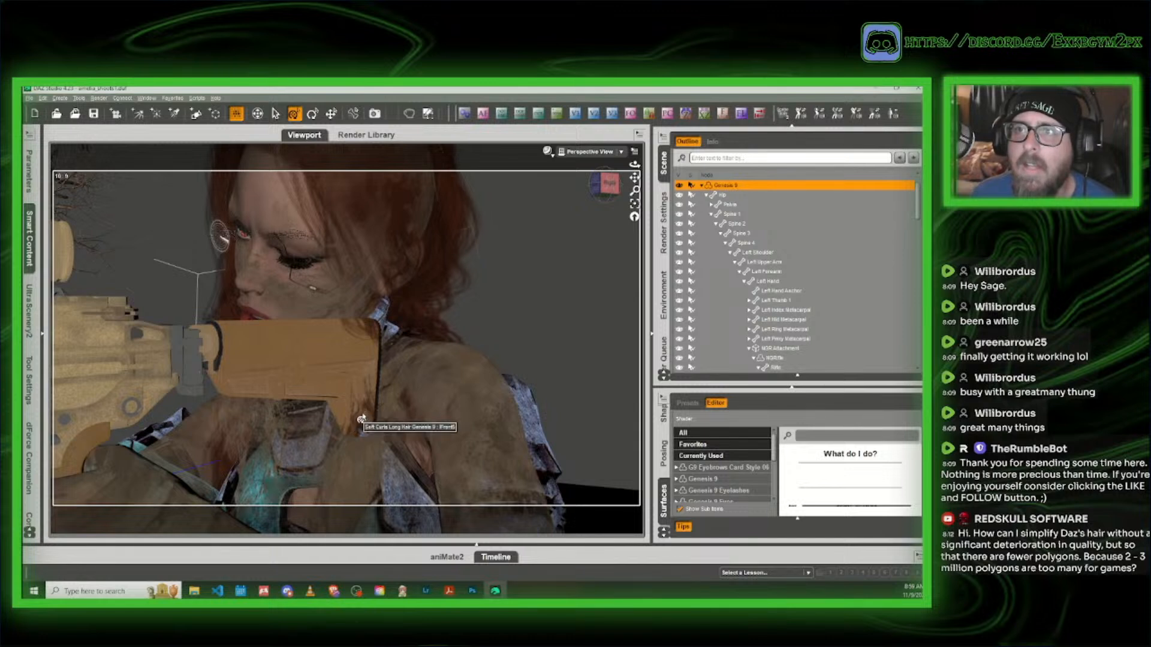
Step: Move the Front5 bone of the Soft Curls Long Hair toward the back of the head, away from the rifle stock
left_click(361, 419)
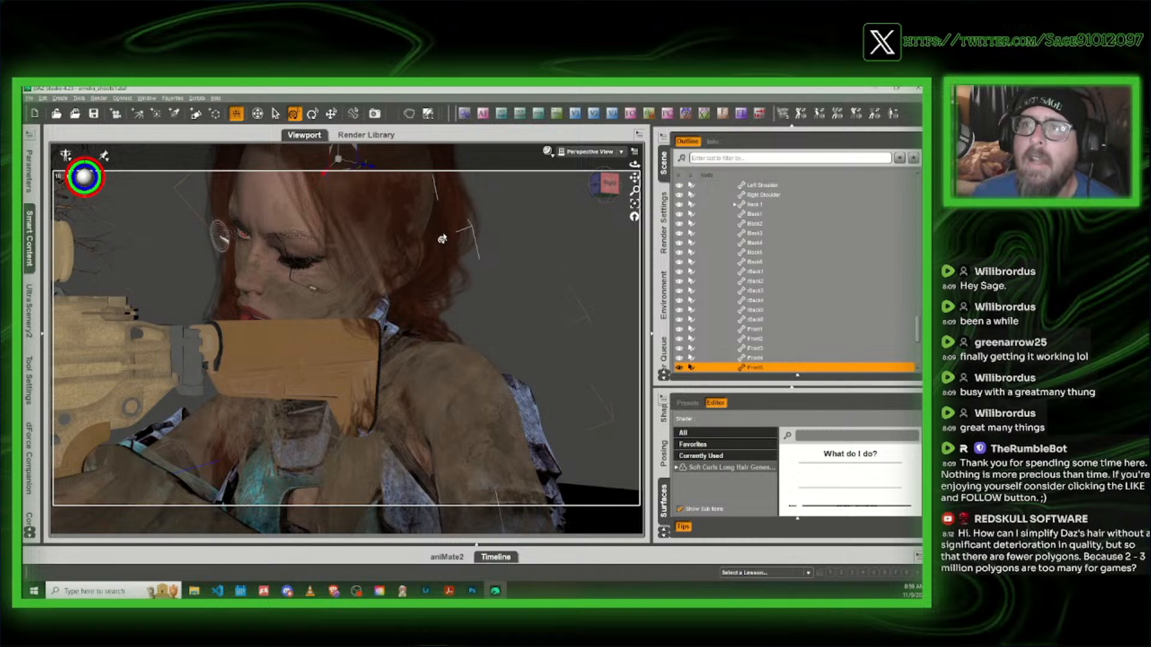
scroll(444, 236, "down", 3)
left_click_drag(599, 184, 596, 194)
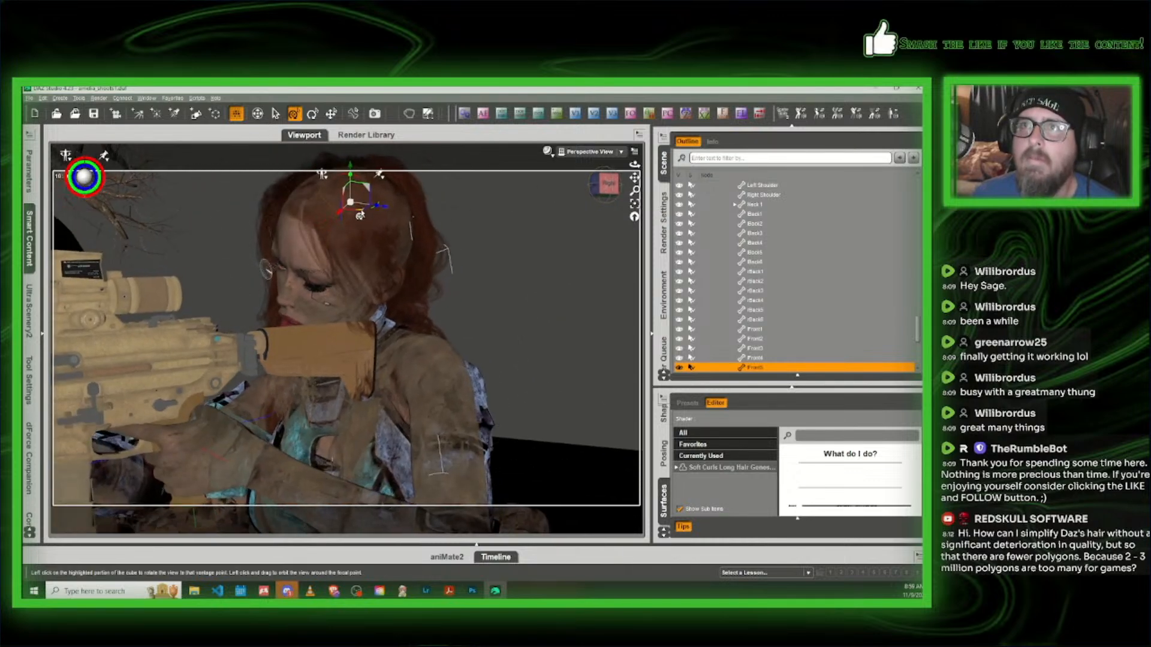
left_click_drag(365, 213, 484, 201)
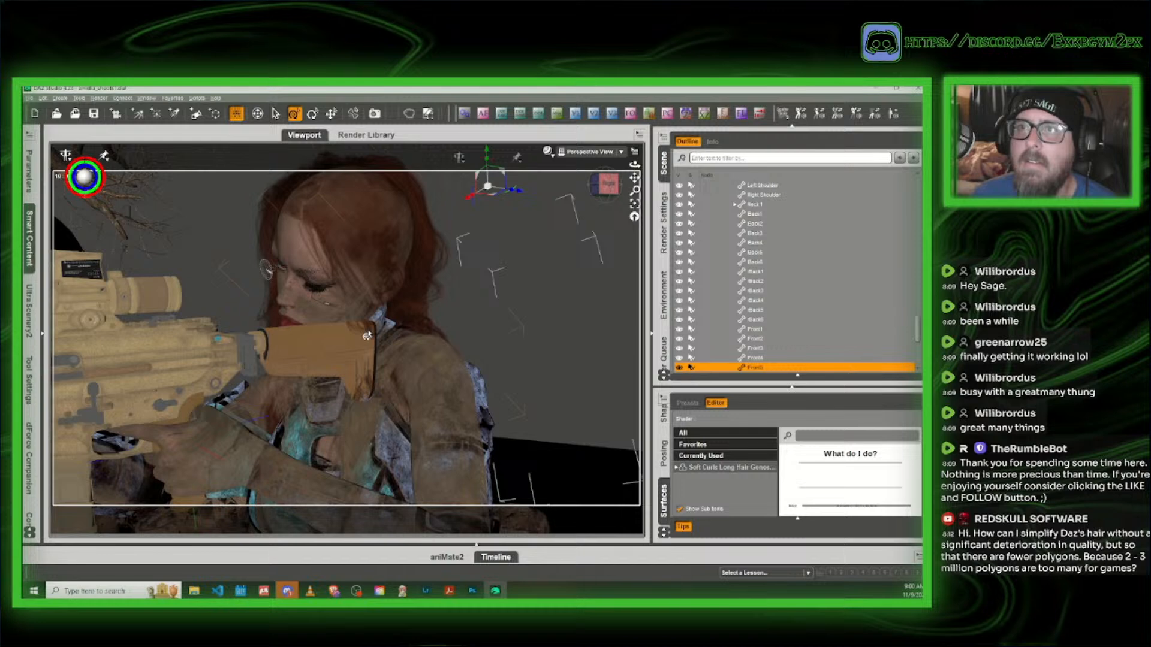
Step: Shift the Front3 and Front2 hair bones toward the back of the head so the strands clear the rifle stock
left_click(361, 396)
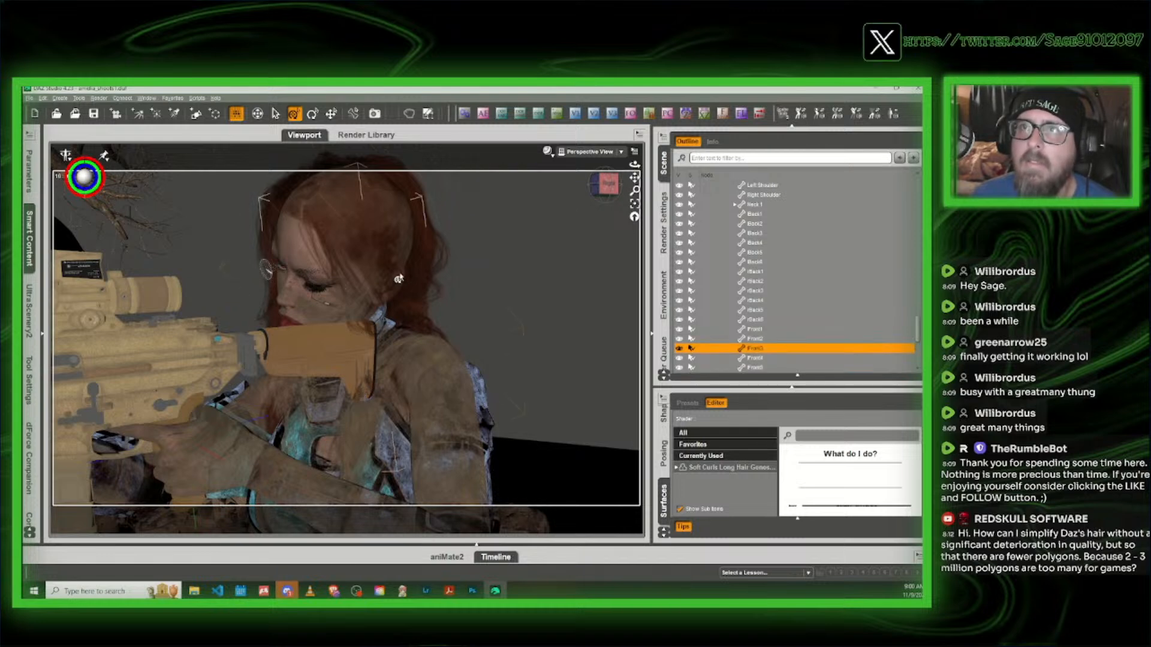
scroll(353, 205, "down", 3)
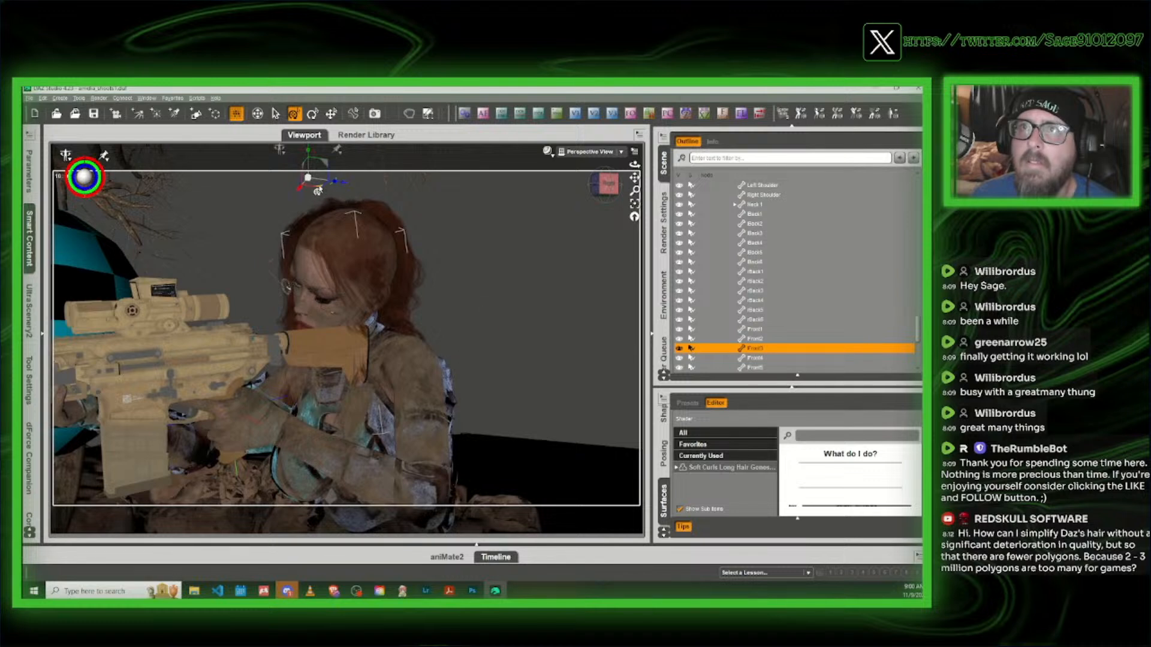
left_click_drag(319, 192, 382, 176)
left_click_drag(600, 186, 572, 187)
left_click_drag(396, 159, 445, 149)
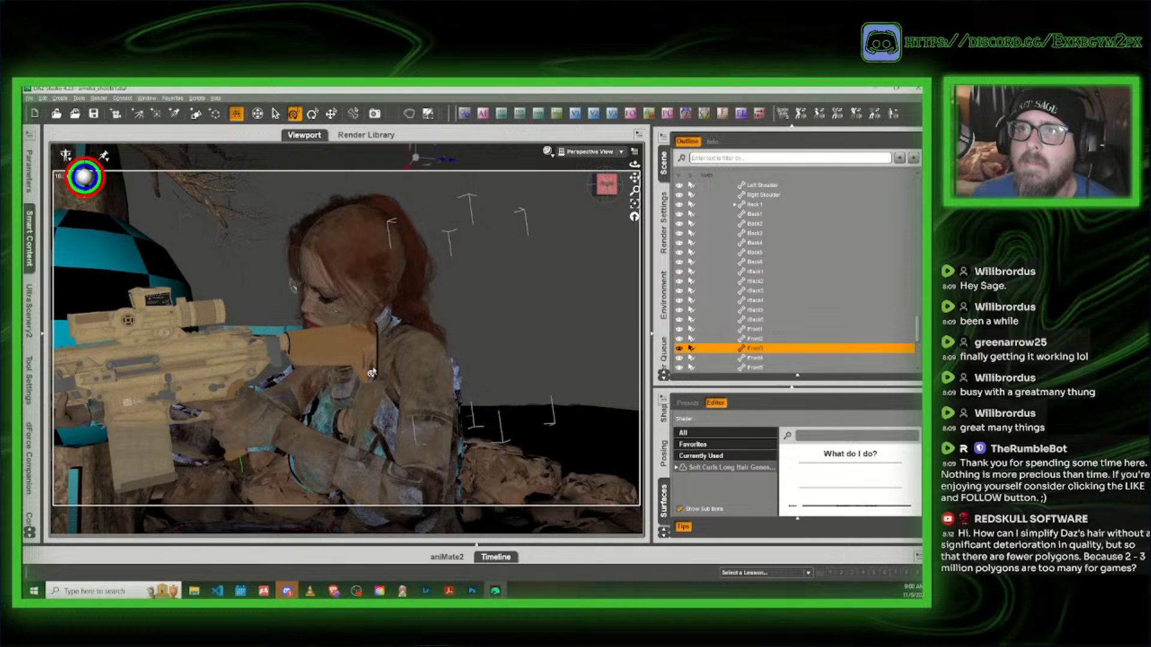
key("Up")
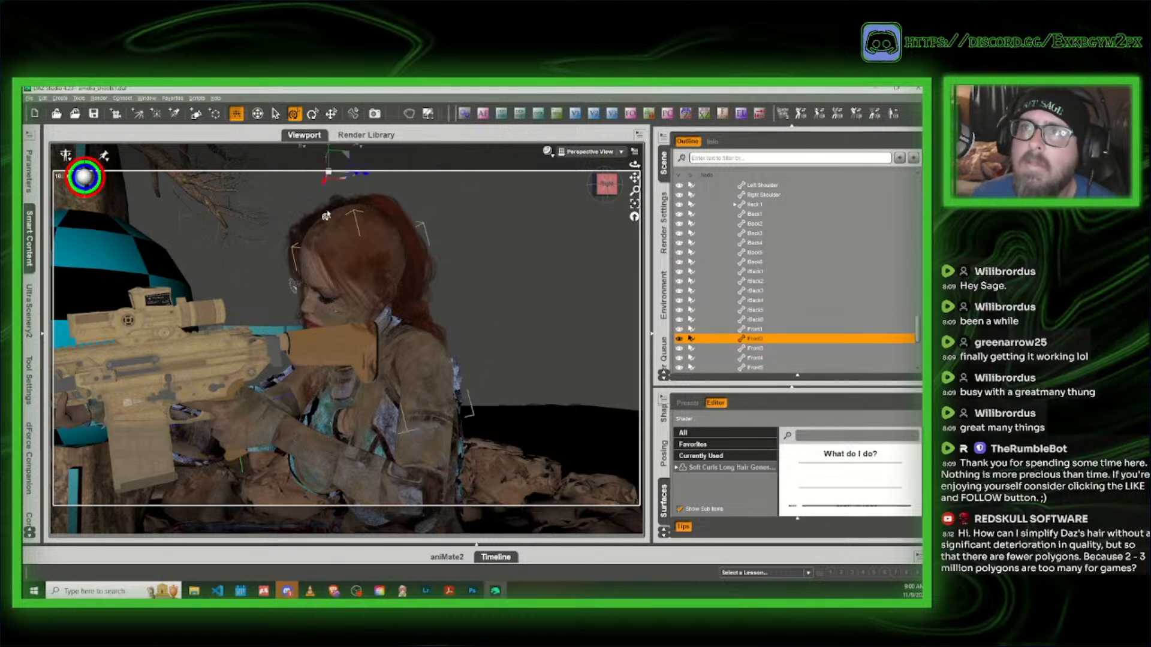
left_click_drag(364, 182, 418, 172)
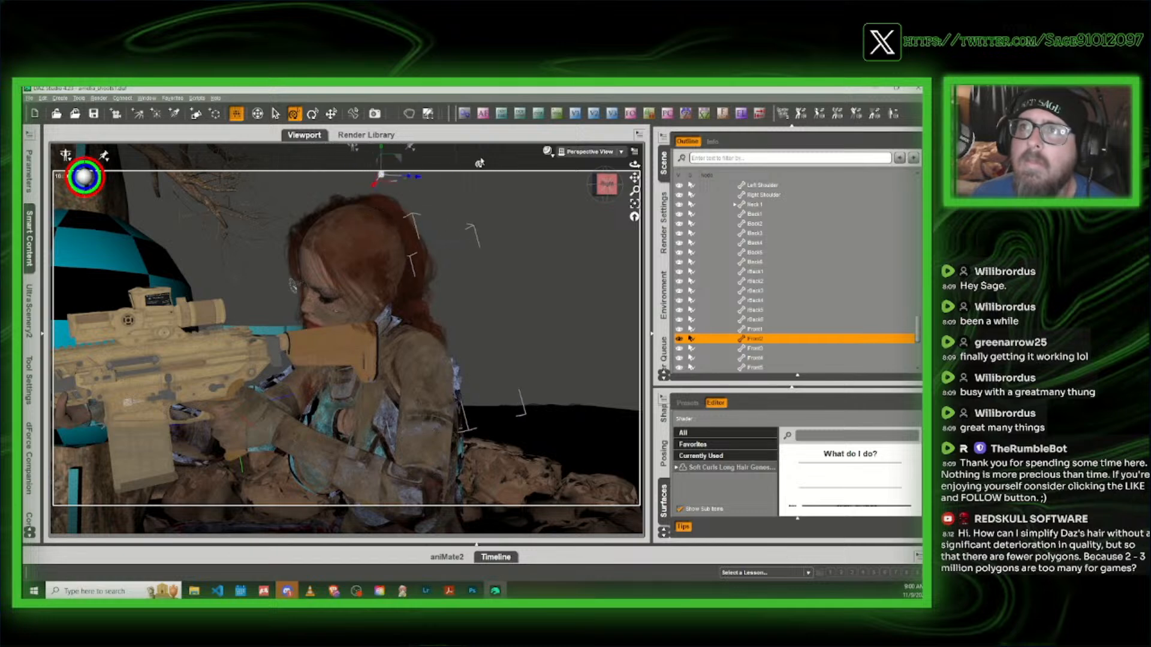
Step: Select the Back4 hair bone from a side view and rotate it slightly with the Rotate tool
left_click_drag(605, 183, 629, 179)
left_click(613, 184)
left_click(378, 337)
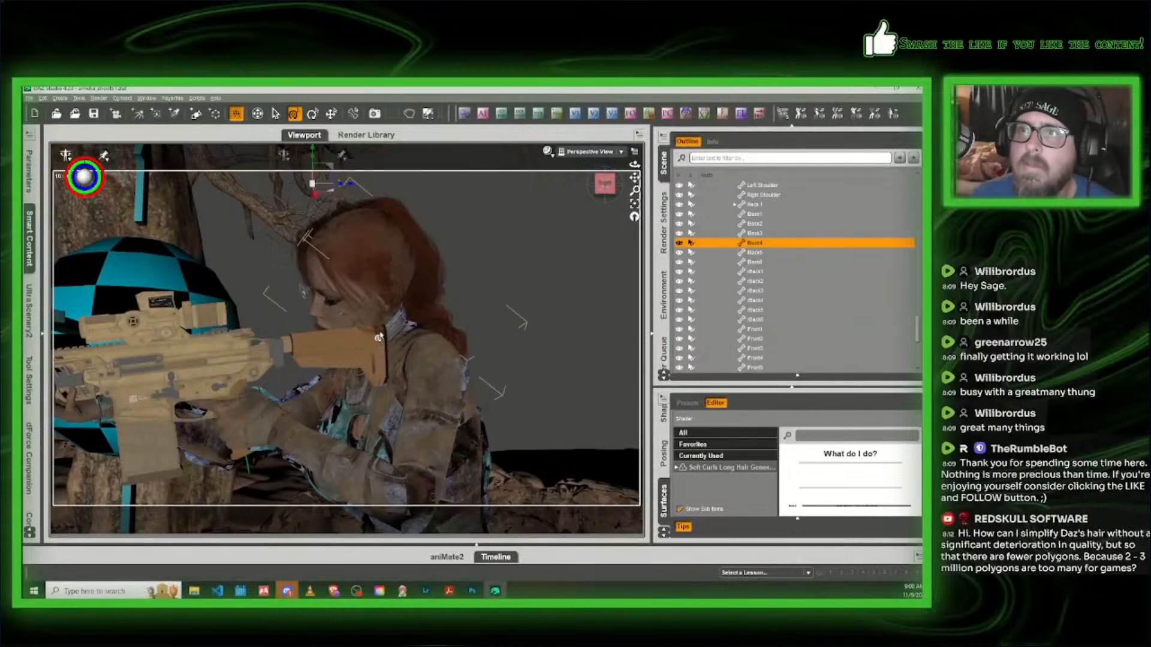
left_click(312, 113)
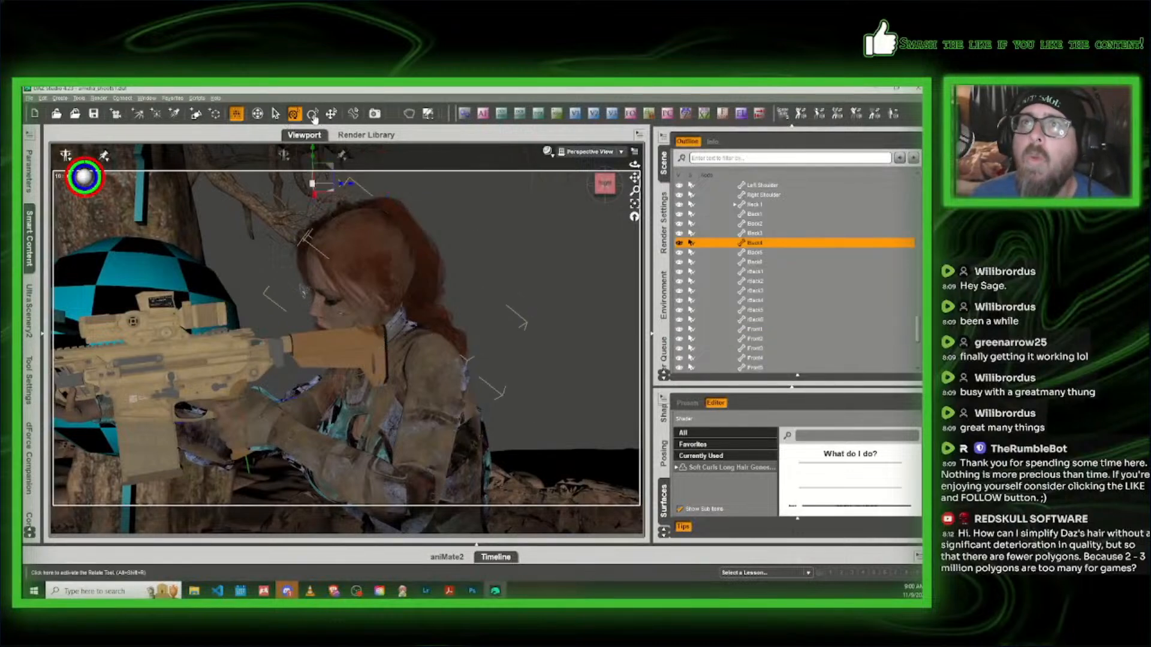
left_click_drag(335, 191, 330, 179)
key("ctrl+z")
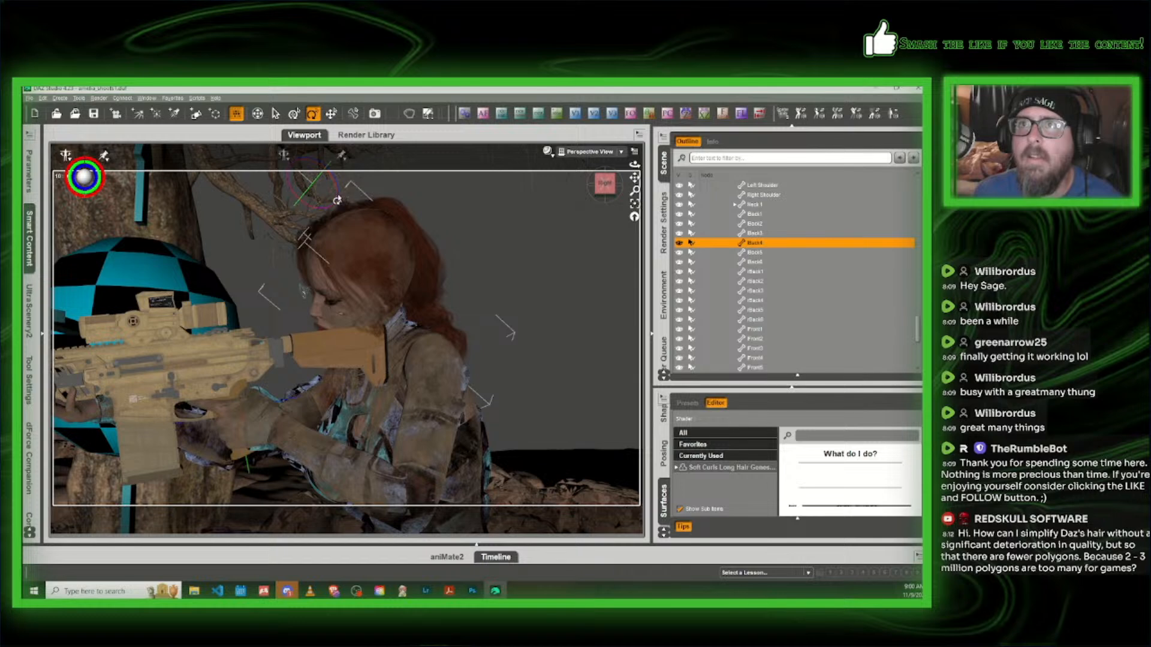
left_click_drag(333, 192, 326, 185)
Step: Preview the adjusted hair through the second camera in NVIDIA Iray
left_click_drag(606, 184, 607, 183)
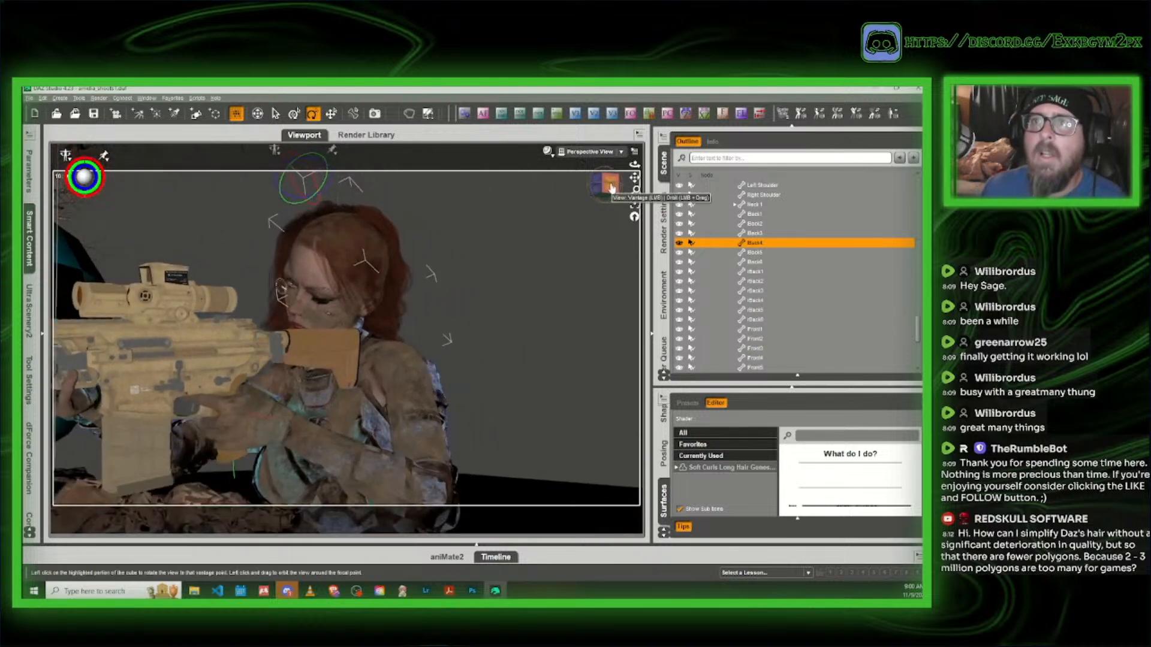
left_click(590, 151)
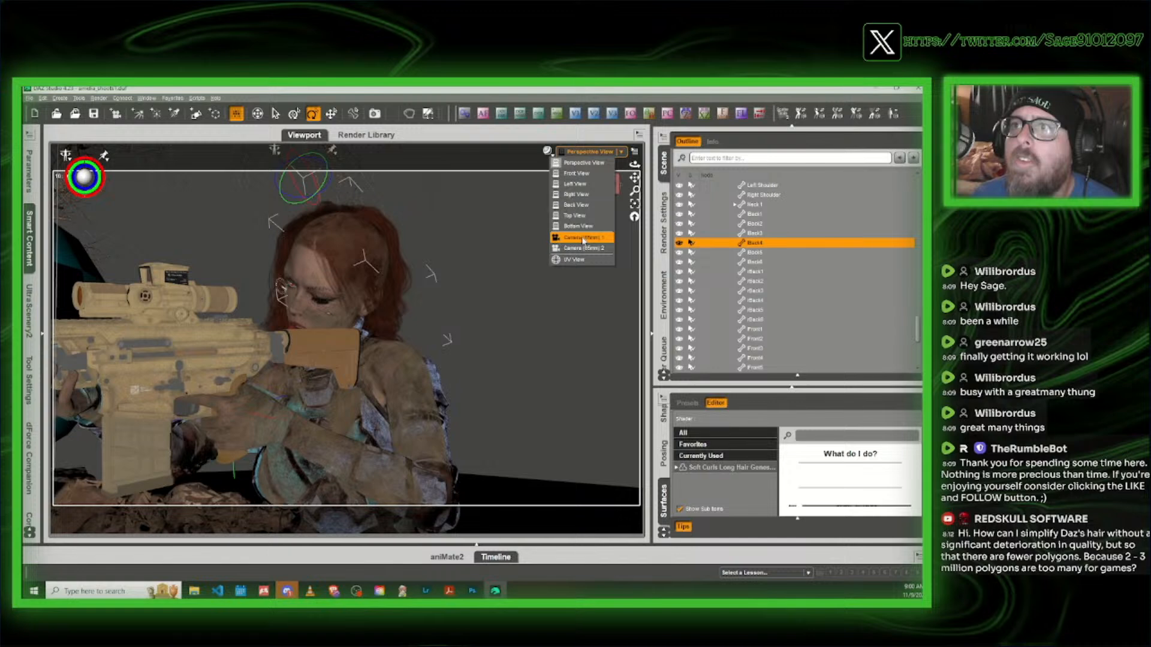
left_click(546, 188)
left_click(547, 152)
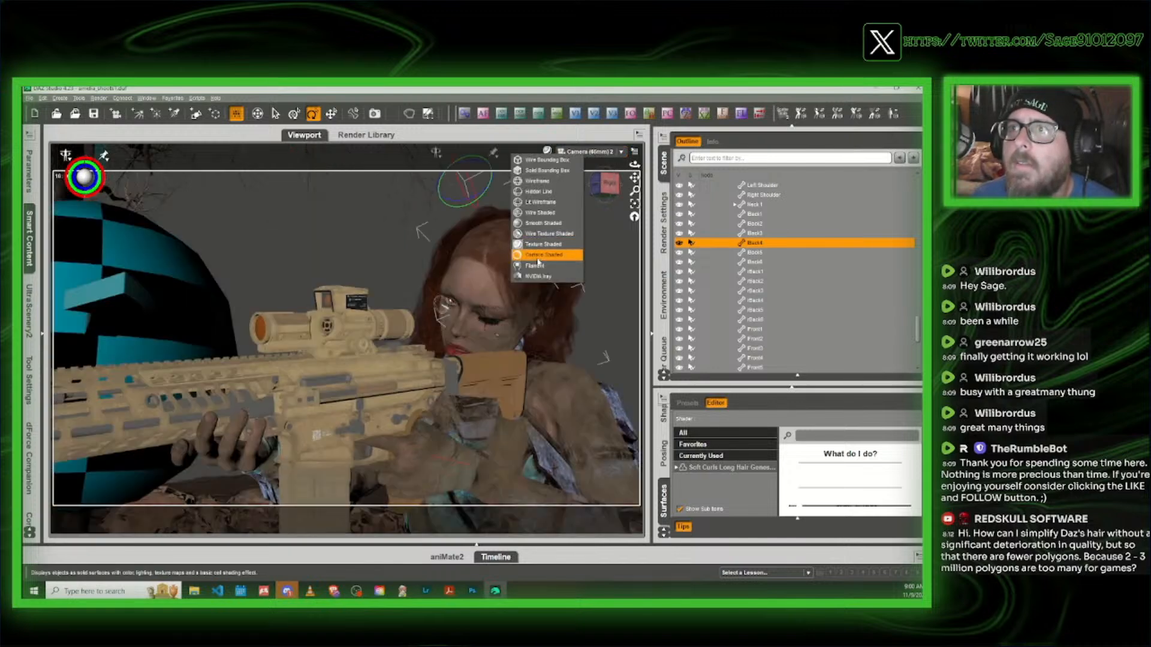
left_click(543, 278)
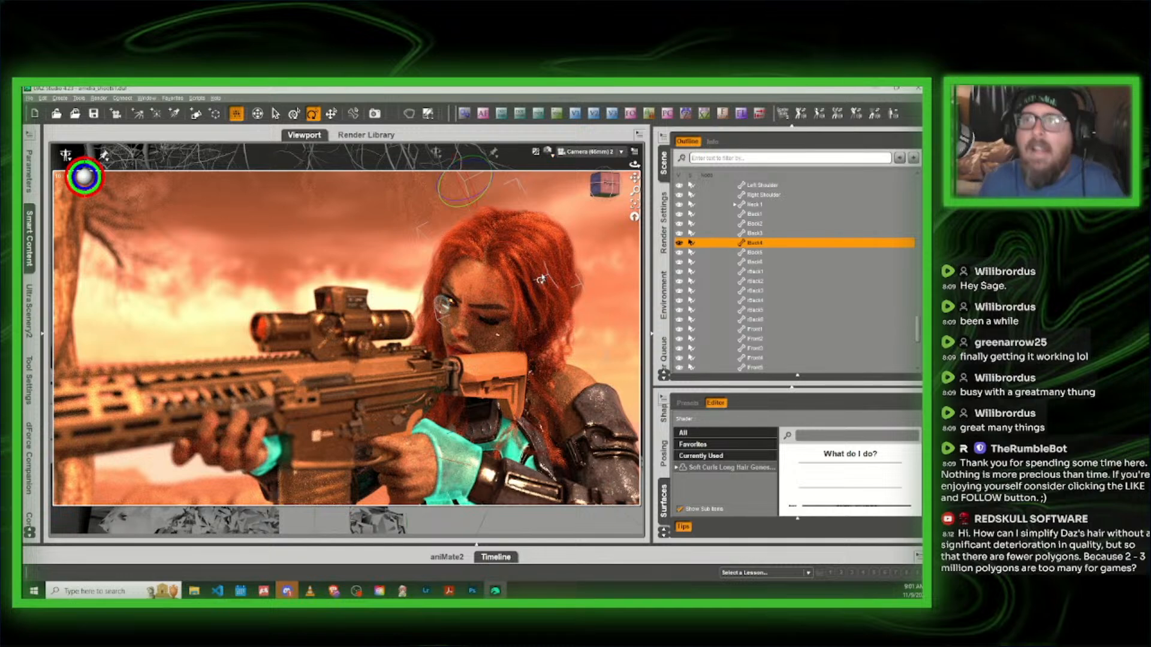
Step: Return to Texture Shaded and save the scene as a new file named amelia_shoots2
left_click(547, 152)
left_click(530, 237)
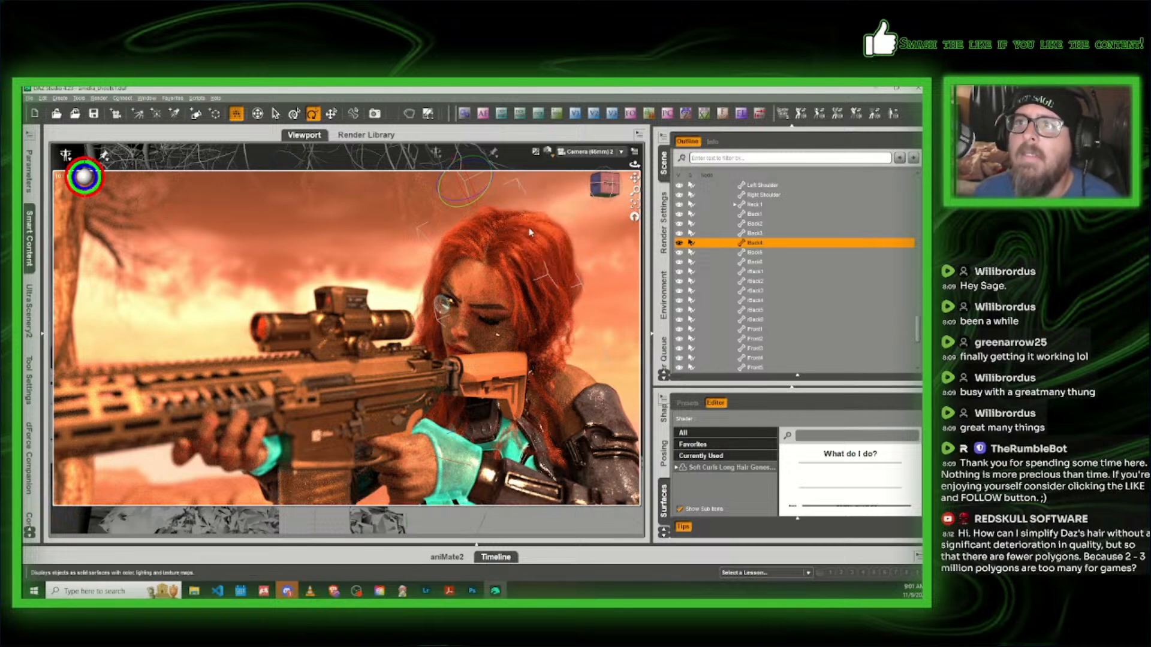
left_click(28, 99)
mouse_move(53, 164)
left_click(156, 169)
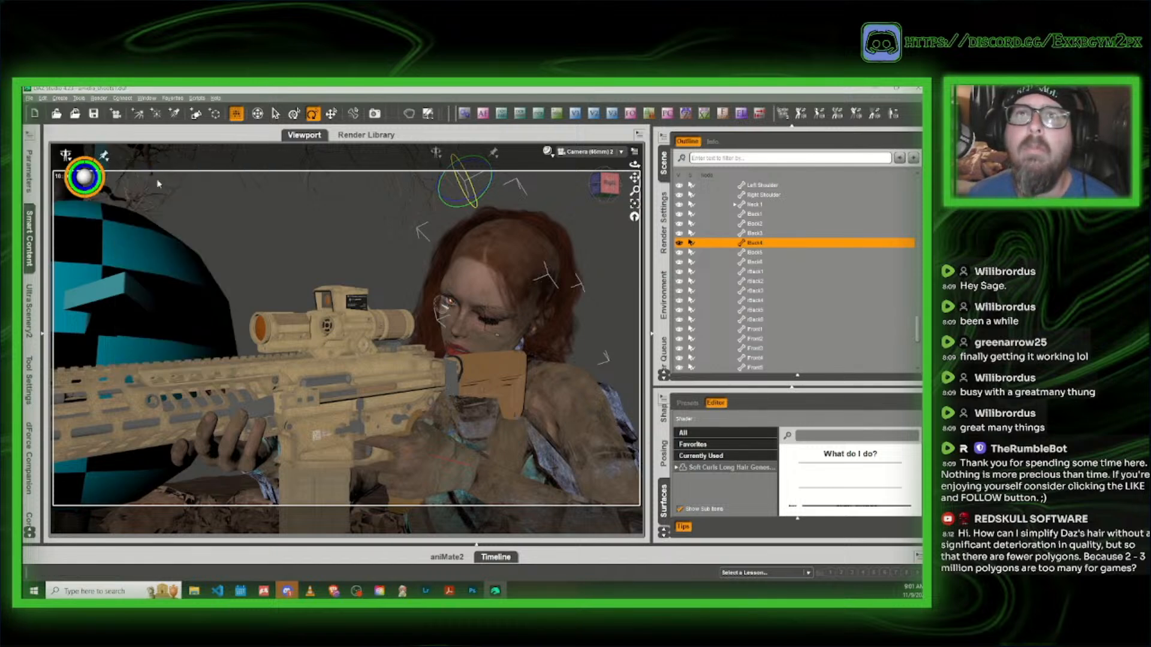
left_click(481, 174)
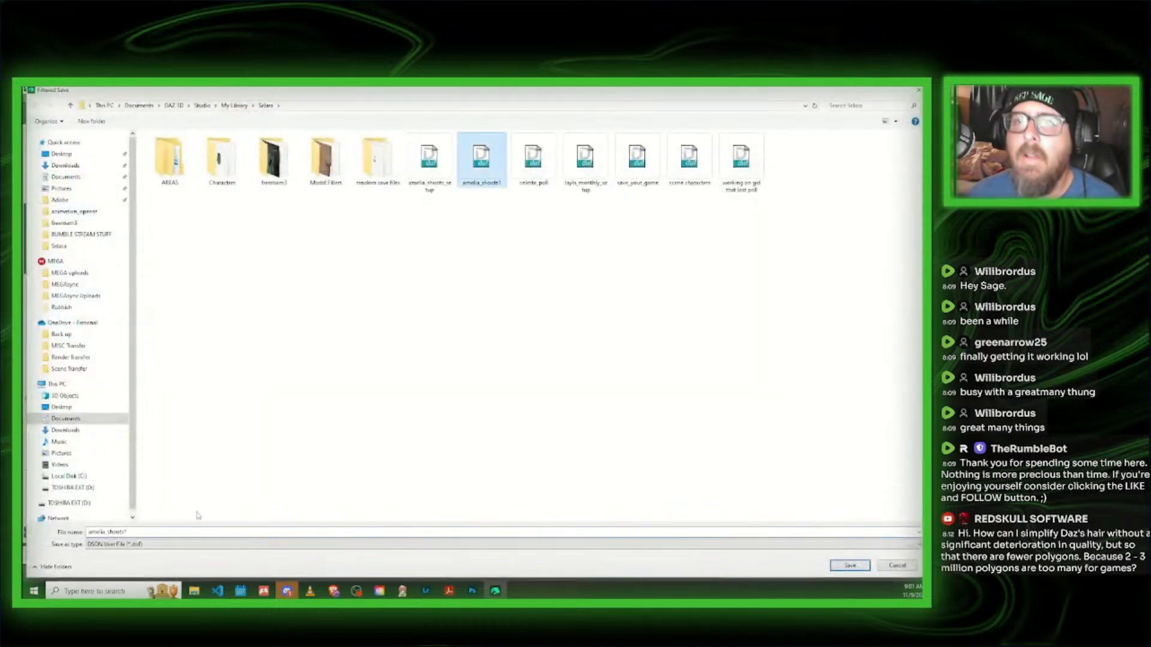
left_click(142, 531)
key("BackSpace")
type("2")
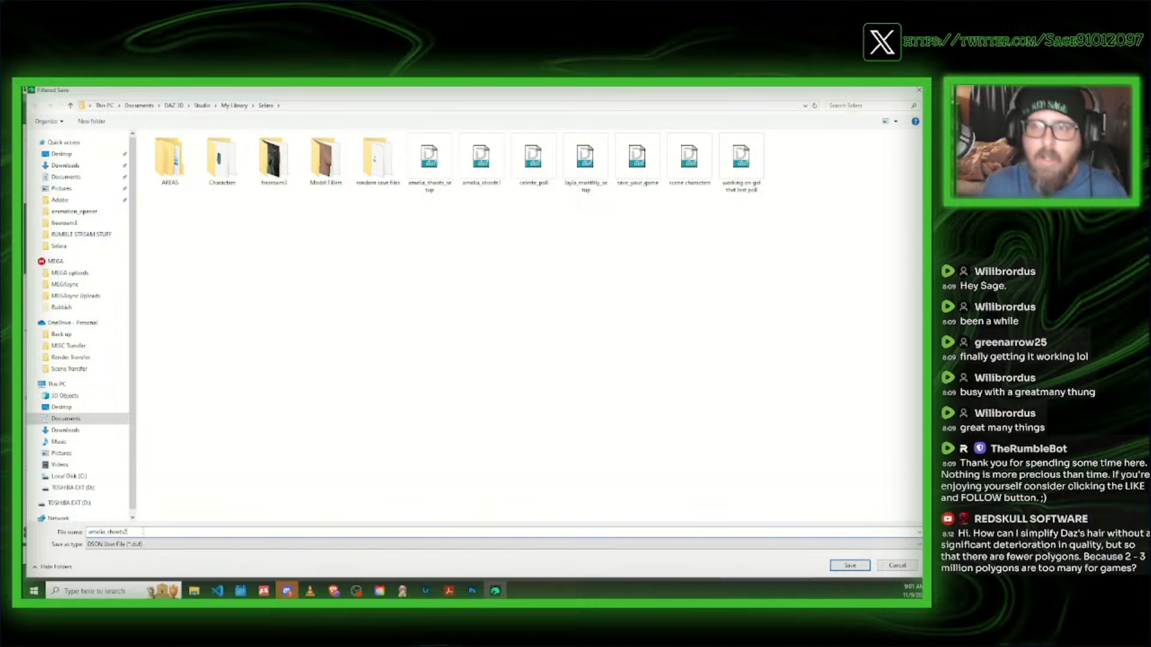
left_click(851, 566)
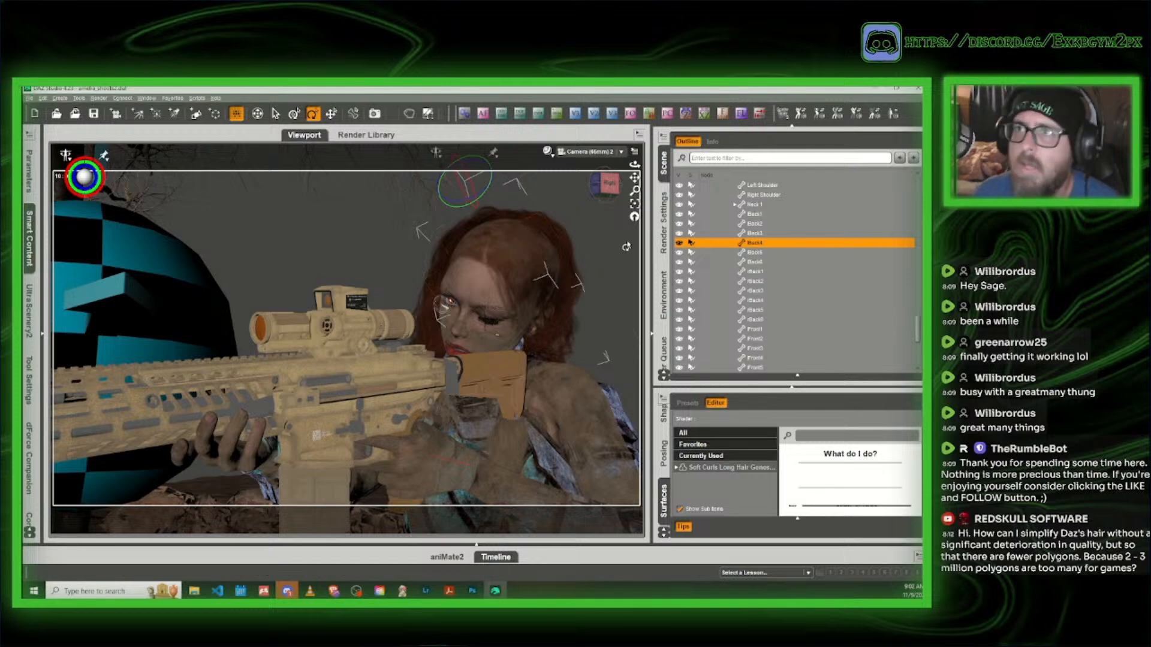
Step: Switch to Perspective View and frame an over-the-shoulder close-up from behind the figure looking along the rifle and scope
left_click(591, 153)
left_click(592, 162)
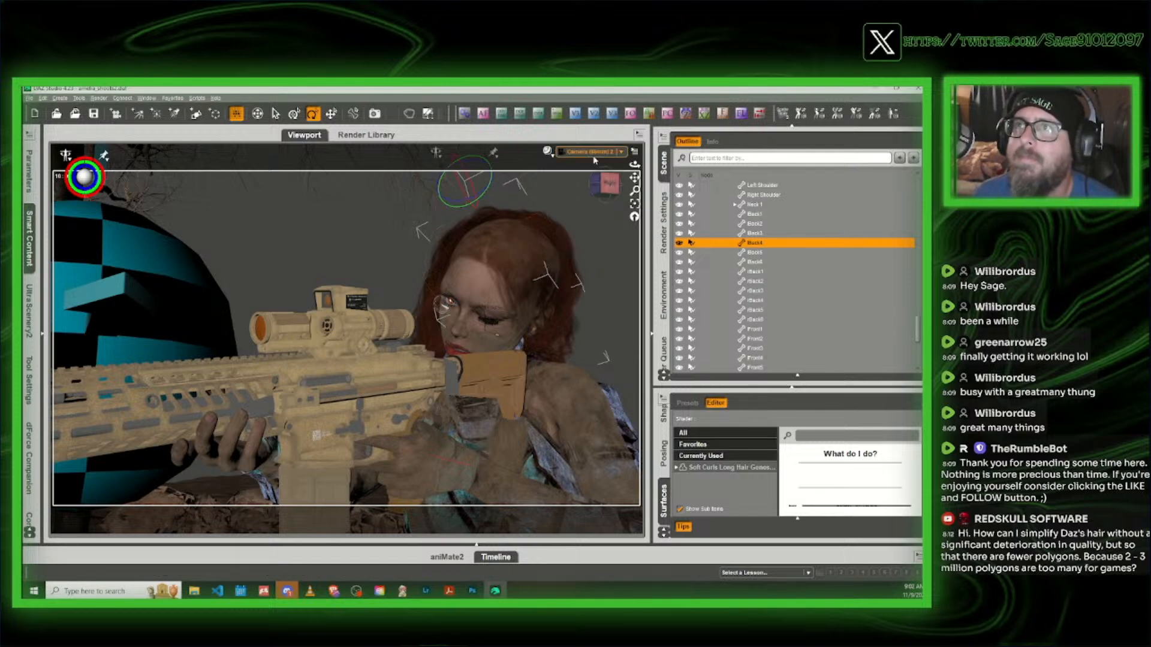
mouse_move(608, 185)
left_mouse_down()
mouse_move(622, 189)
mouse_move(607, 186)
left_mouse_up()
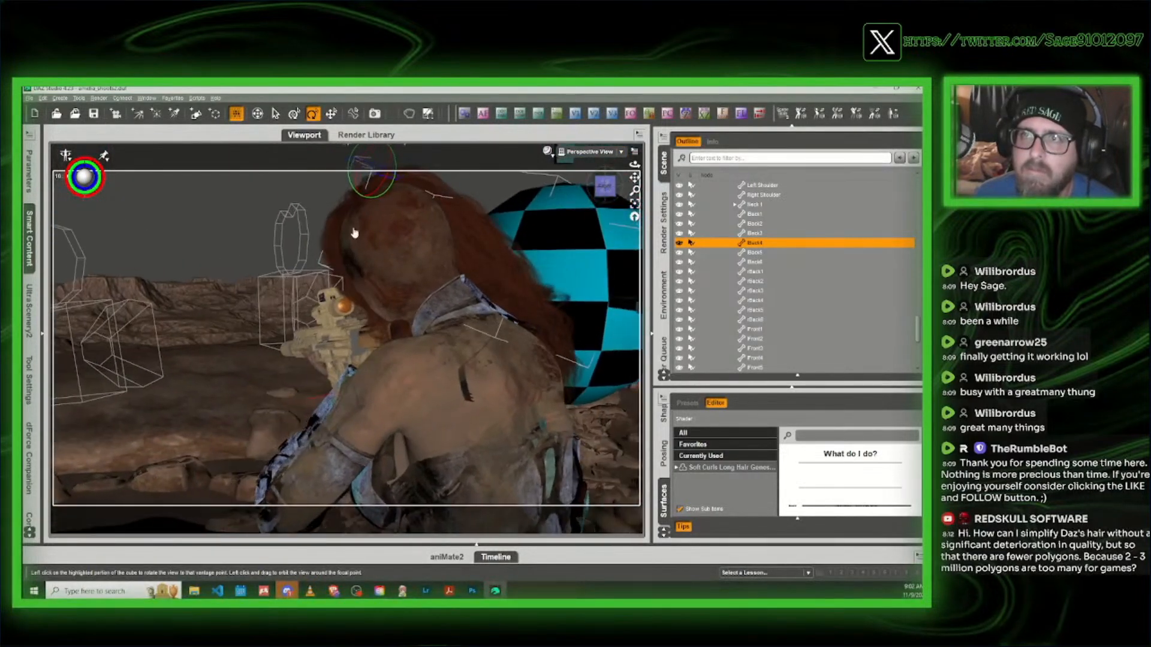
scroll(324, 239, "up", 5)
scroll(347, 243, "down", 2)
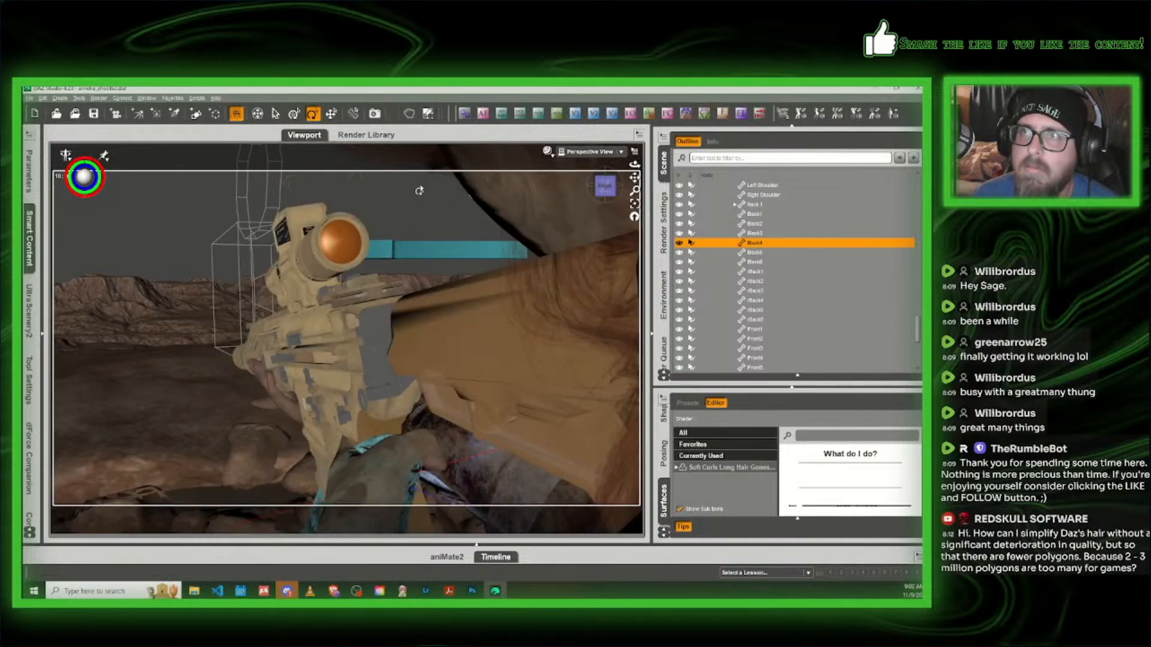
left_click_drag(634, 178, 633, 214)
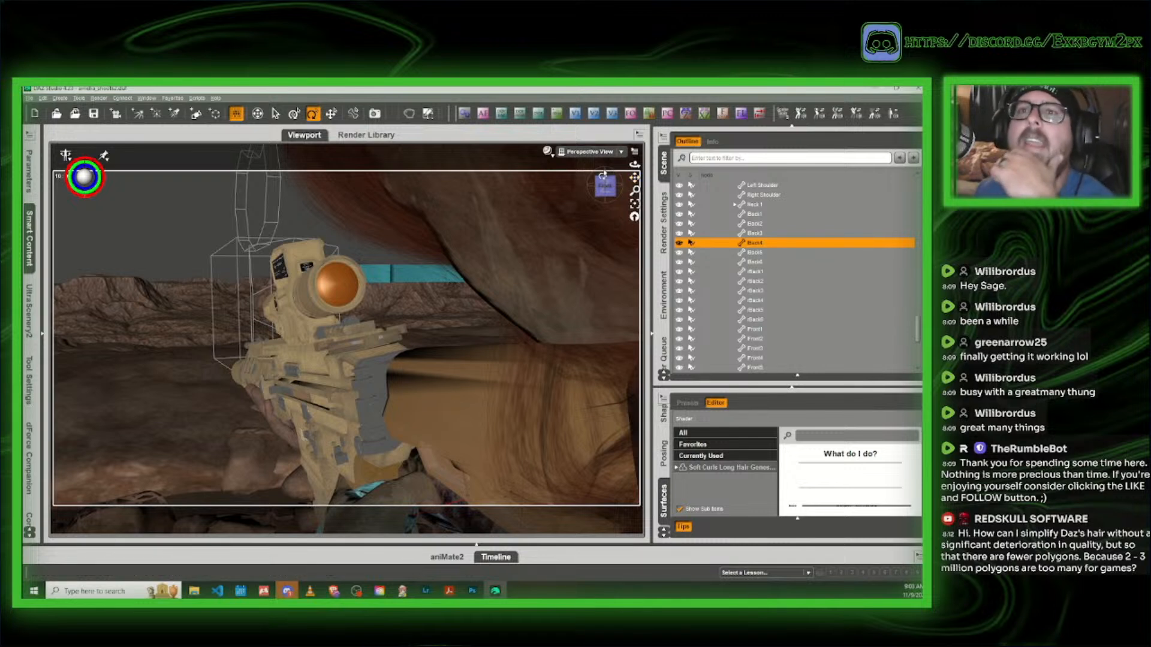
Step: Preview the over-the-shoulder view in NVIDIA Iray, then return to Texture Shaded
left_click(546, 154)
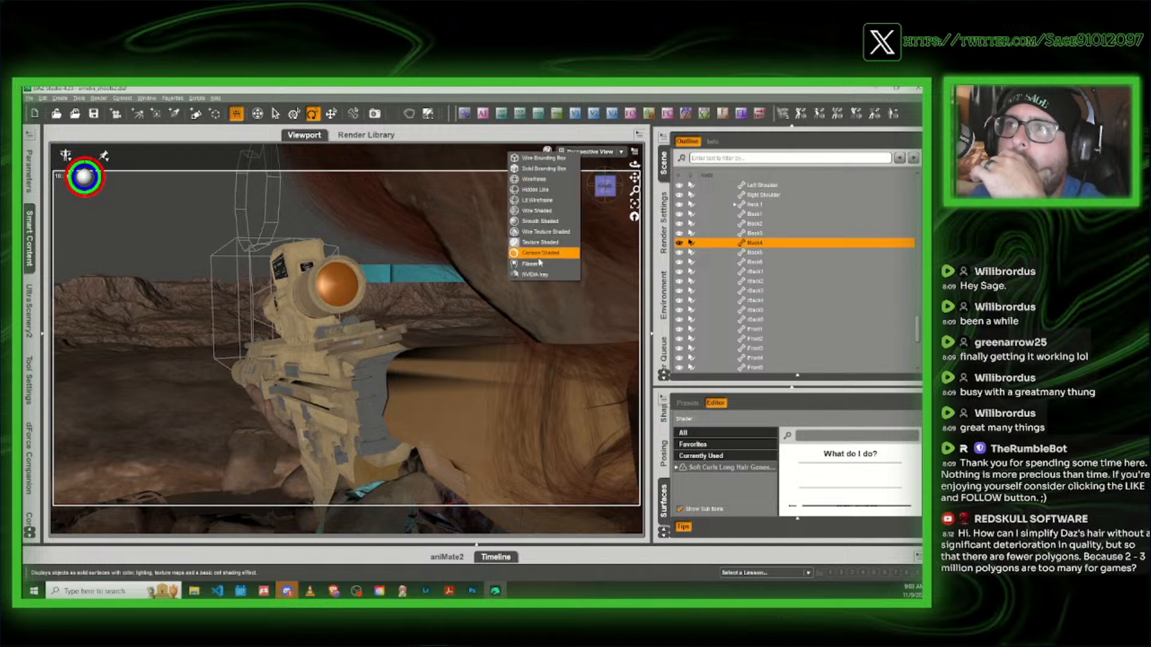
left_click(539, 276)
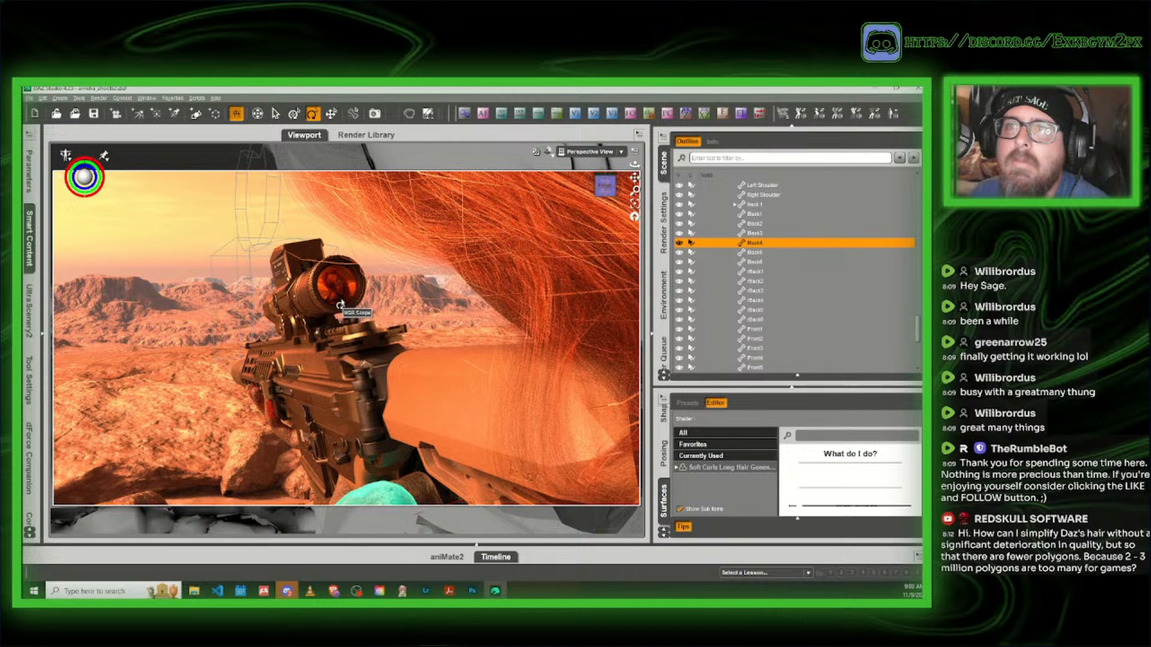
left_click(548, 152)
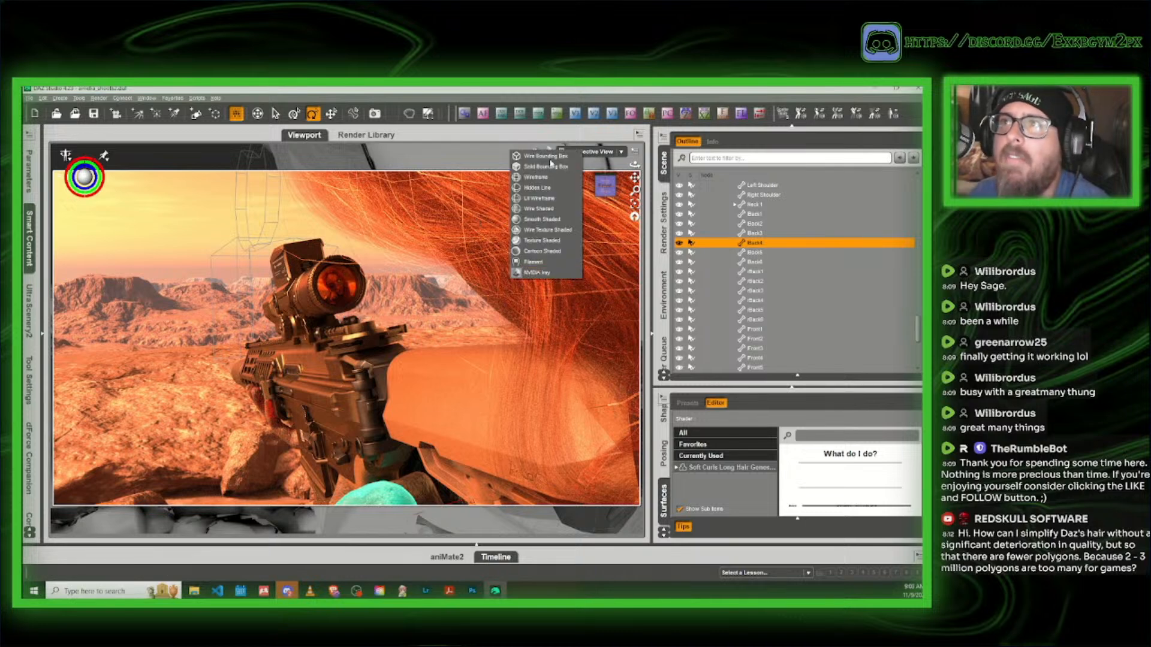
left_click(544, 242)
Step: Create a third camera from the current over-the-shoulder view and look through it
left_click(556, 114)
left_click(435, 310)
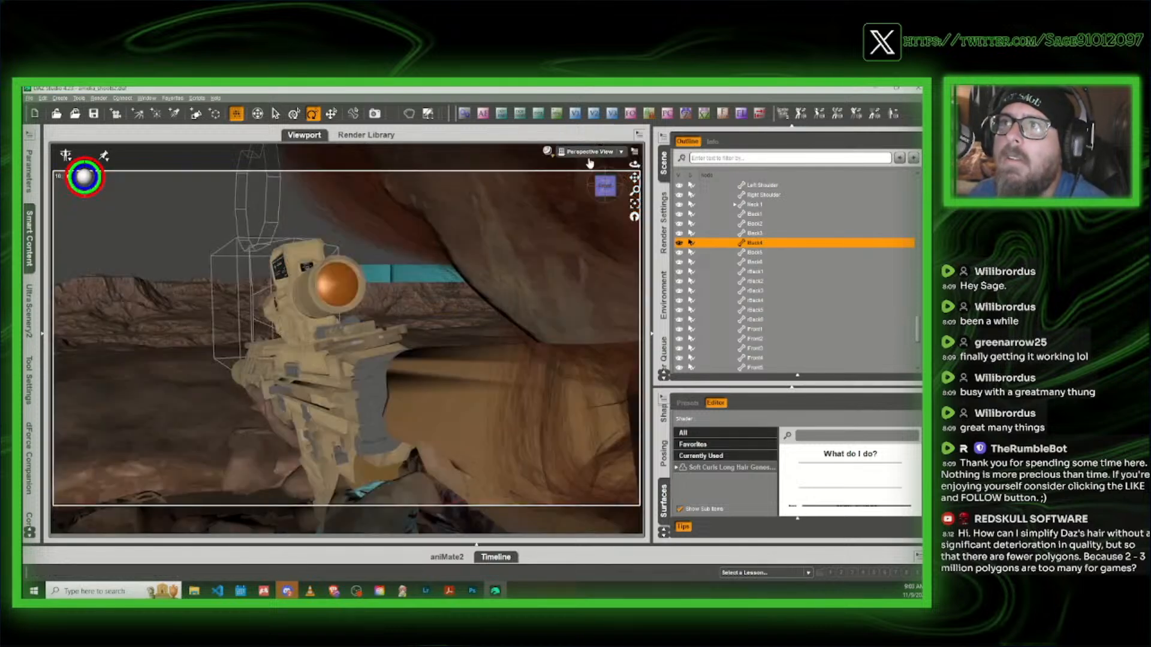
left_click(589, 154)
left_click(582, 256)
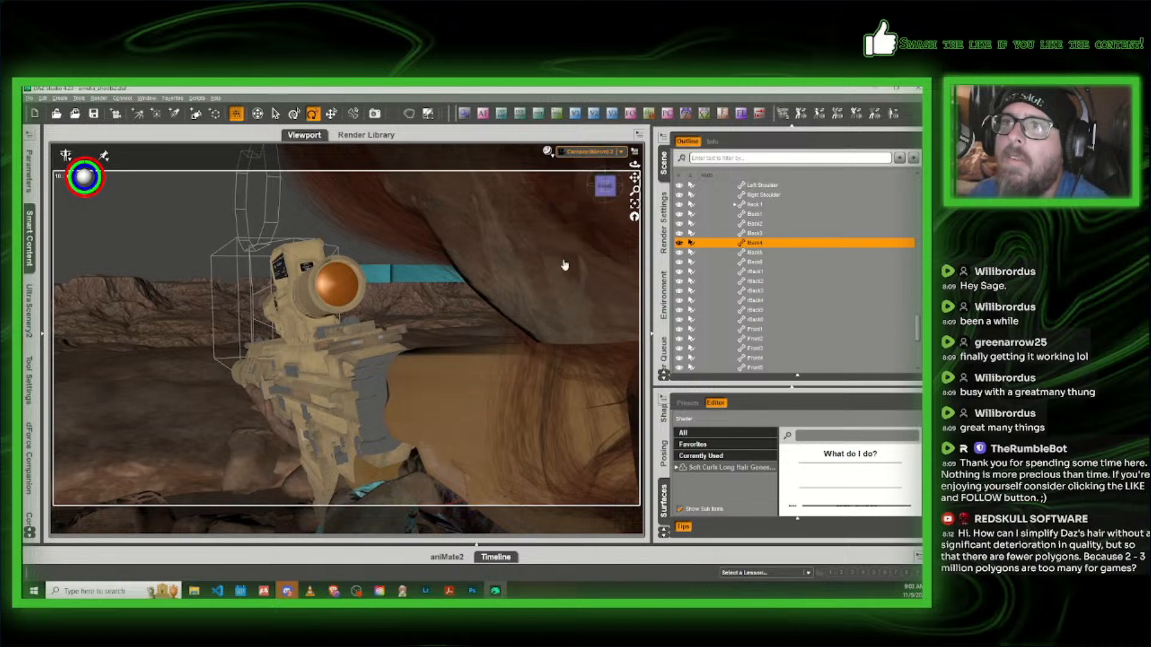
Step: Select the NGR Scope and switch on auto focus to focus the third camera on it
left_click(322, 296)
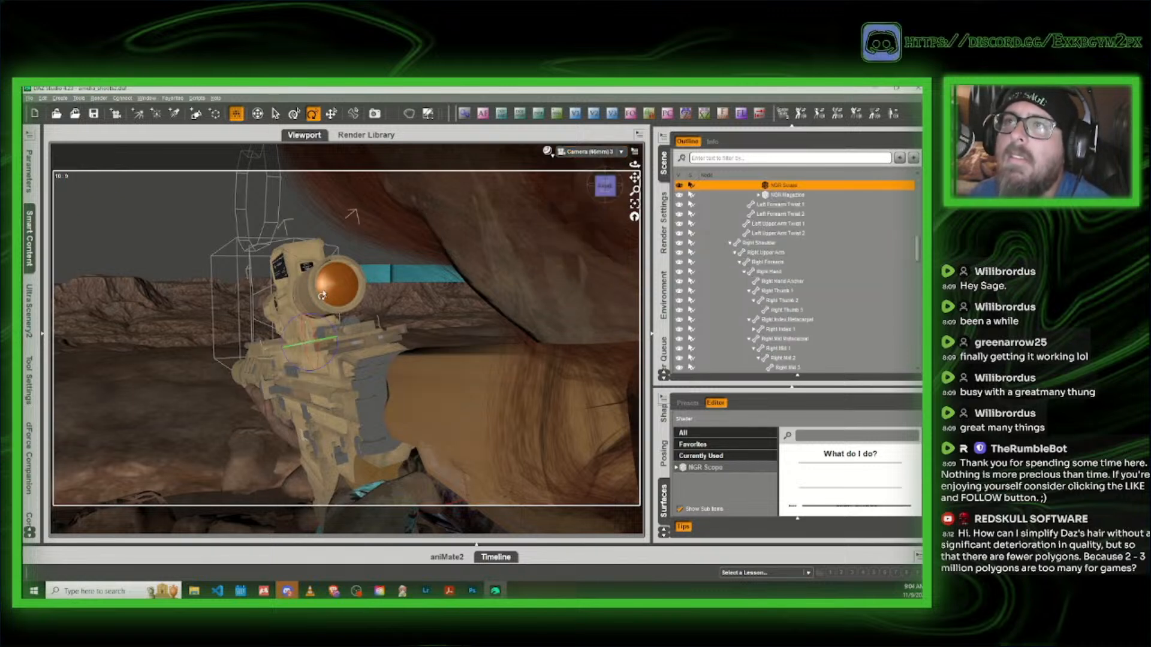
left_click(484, 114)
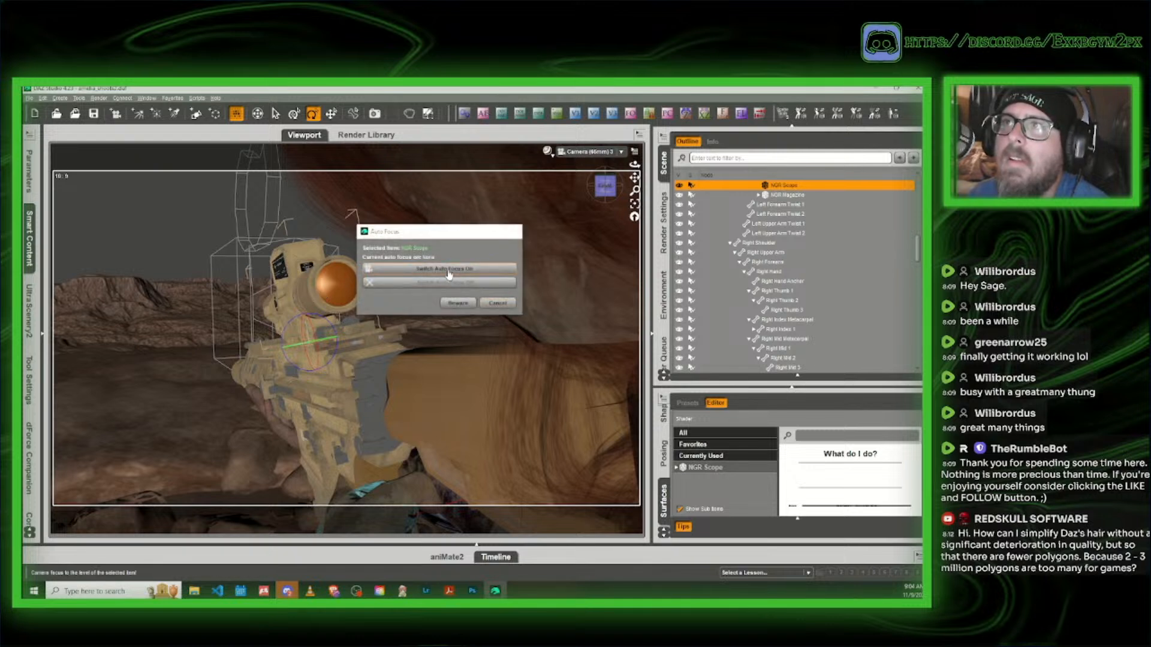
left_click(449, 269)
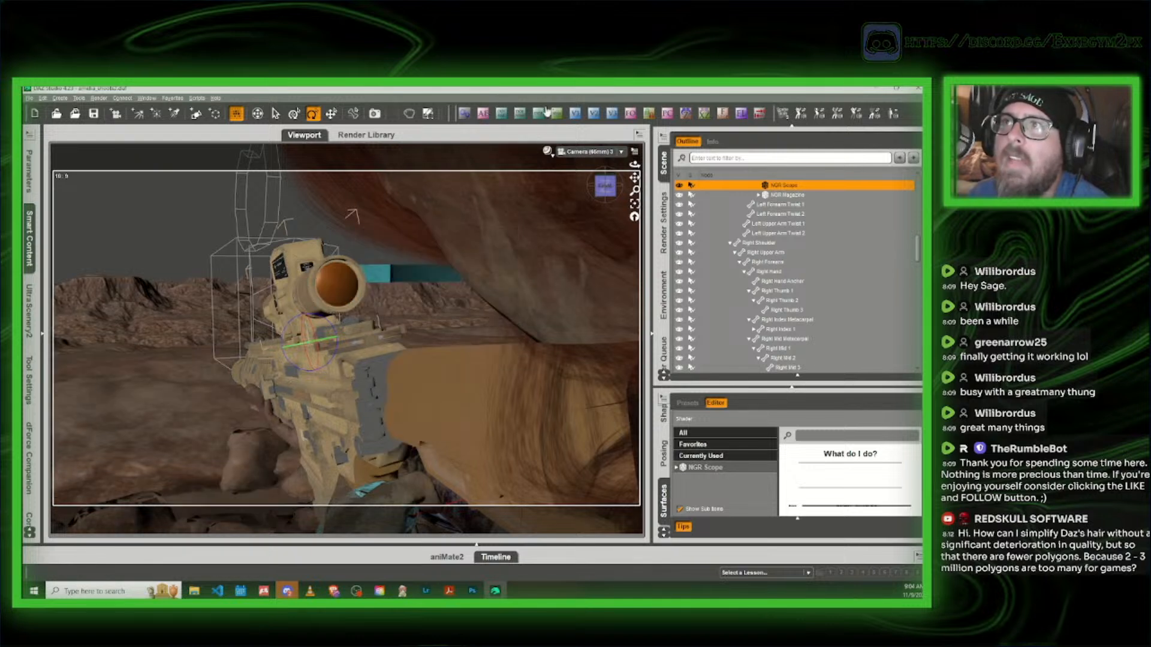
Step: Set the third camera's f-stop to 90 and preview its view in NVIDIA Iray
left_click(722, 114)
left_click(473, 245)
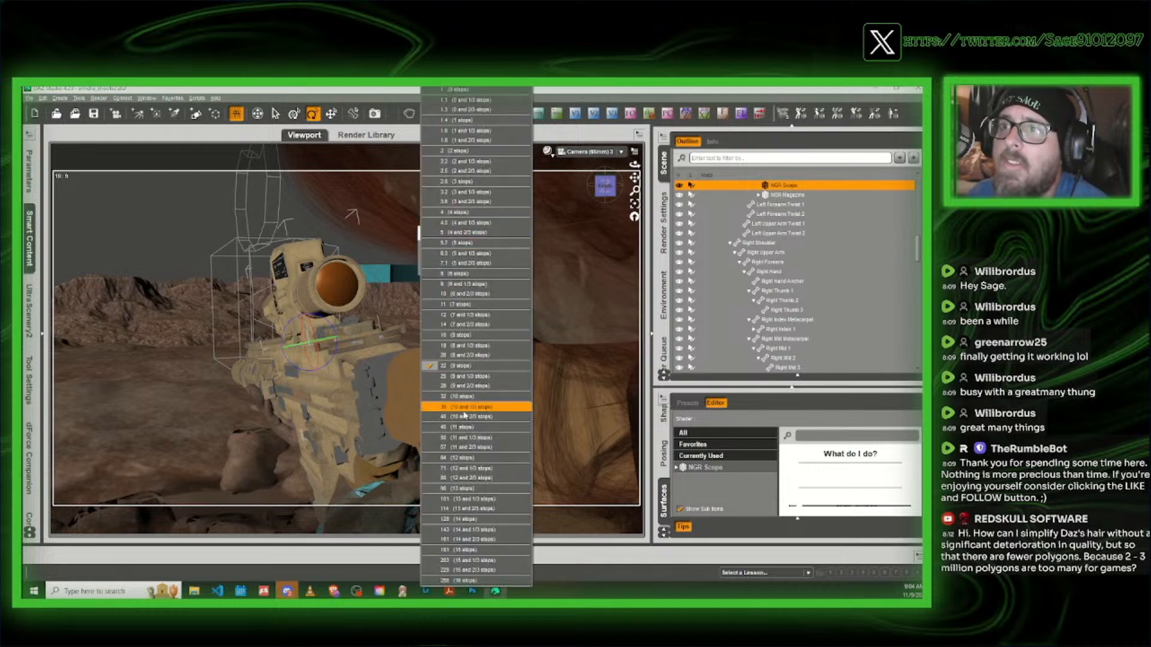
left_click(470, 488)
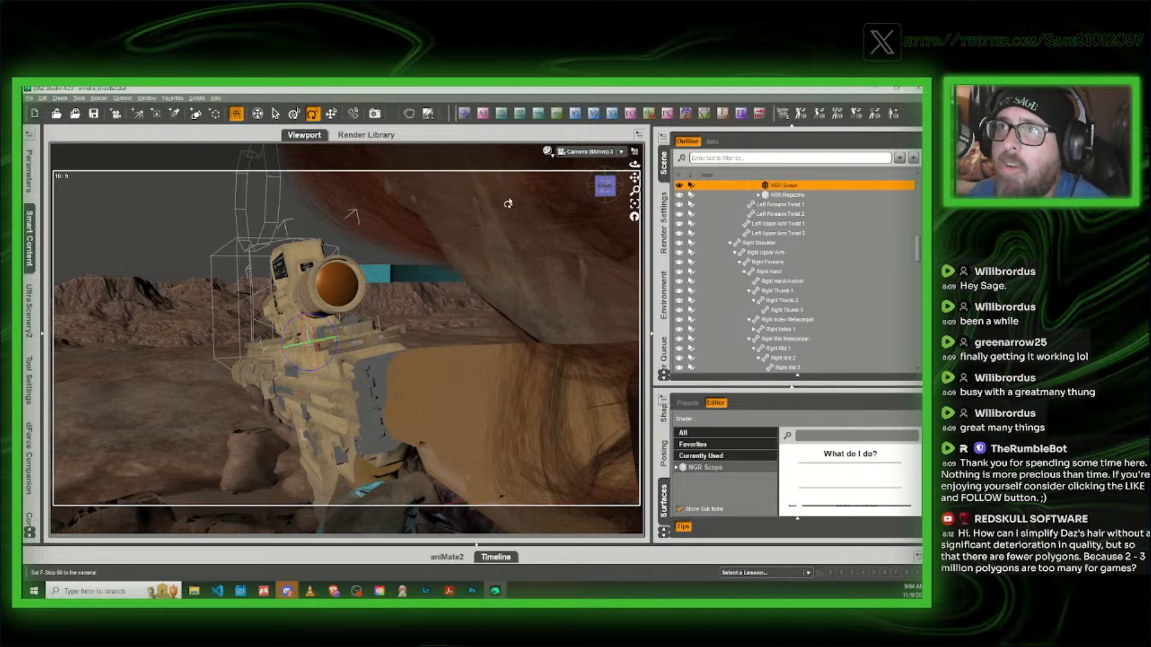
left_click(547, 151)
left_click(546, 279)
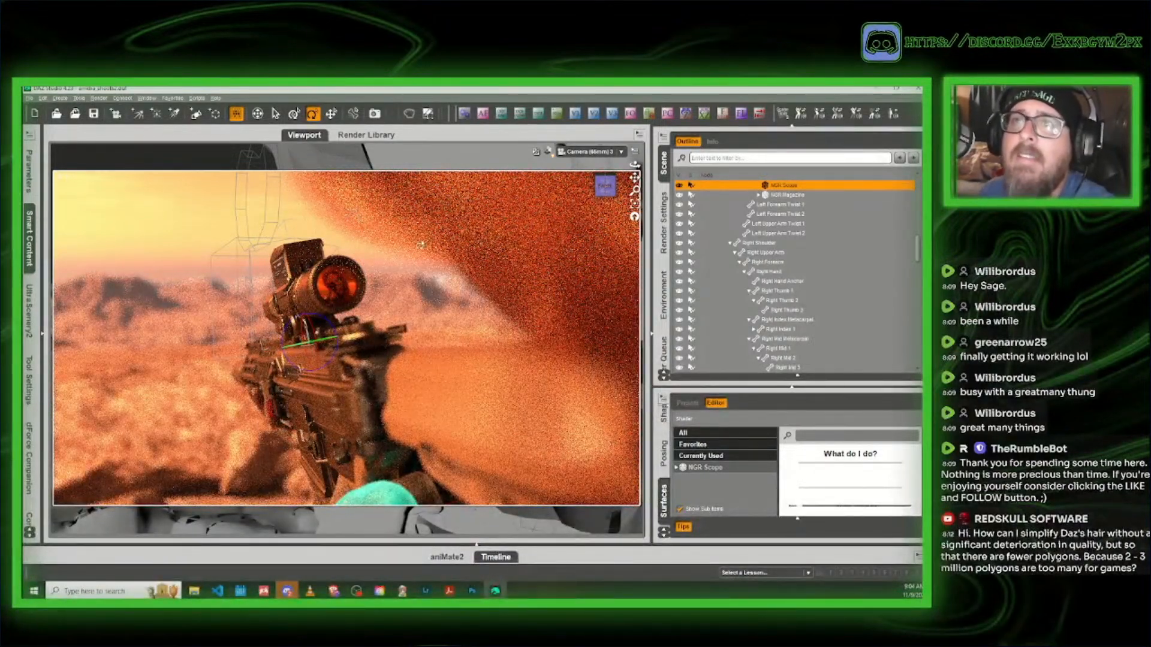
Step: Try f-stop values of 181 and 256 on the third camera in the Iray preview
left_click(723, 117)
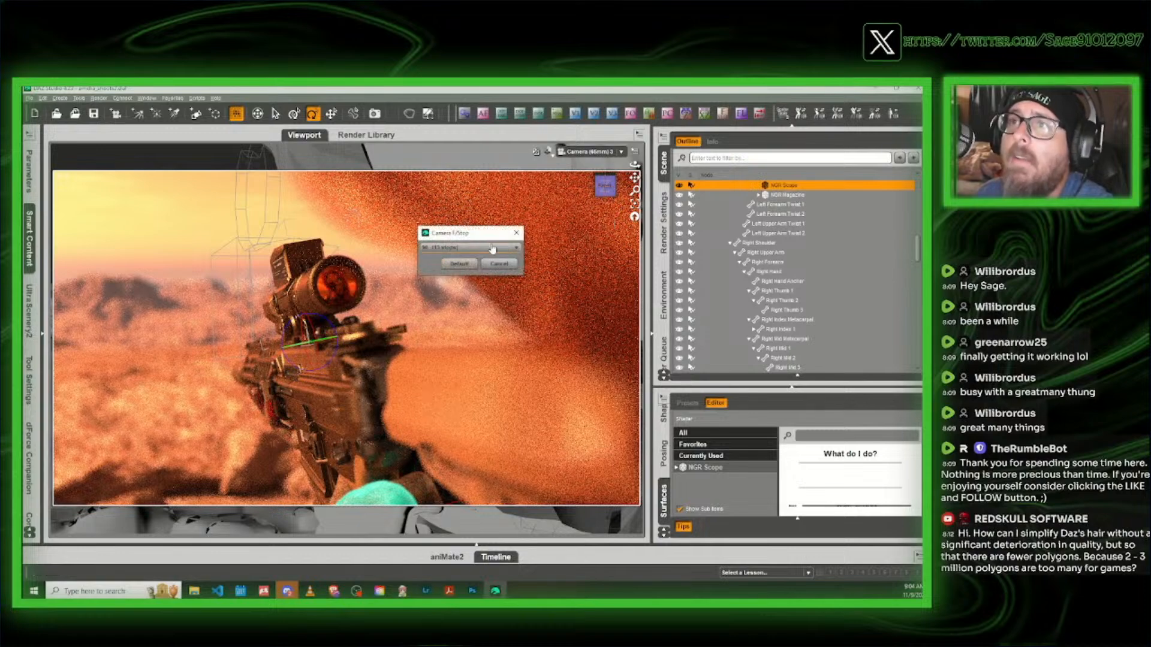
left_click(505, 248)
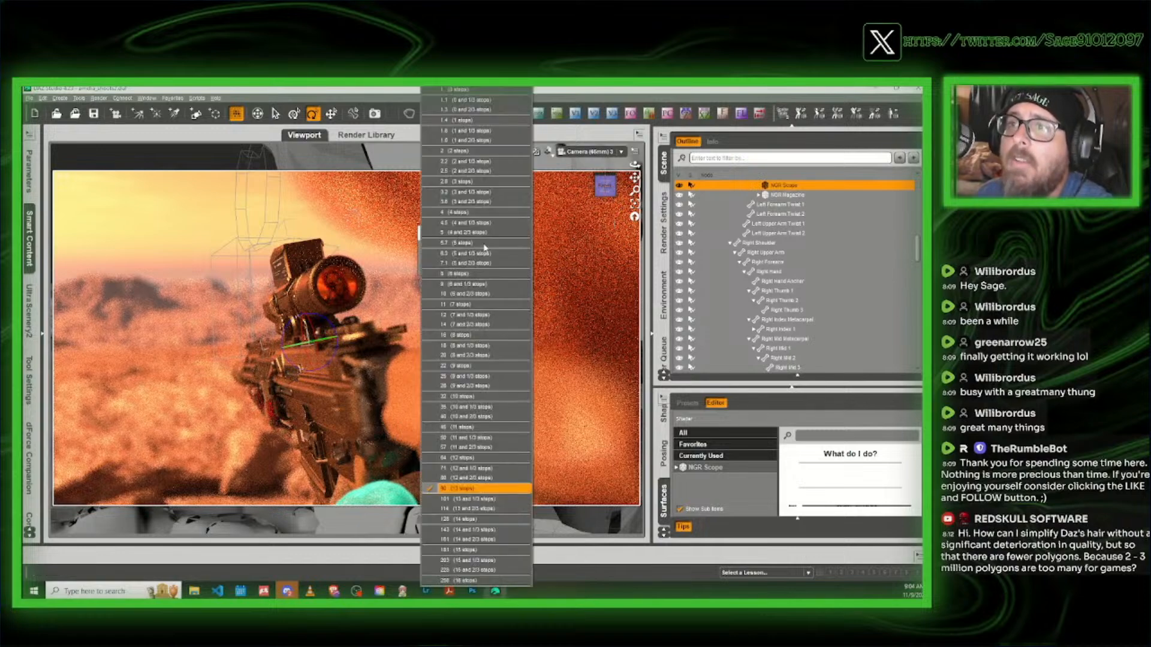
left_click(480, 550)
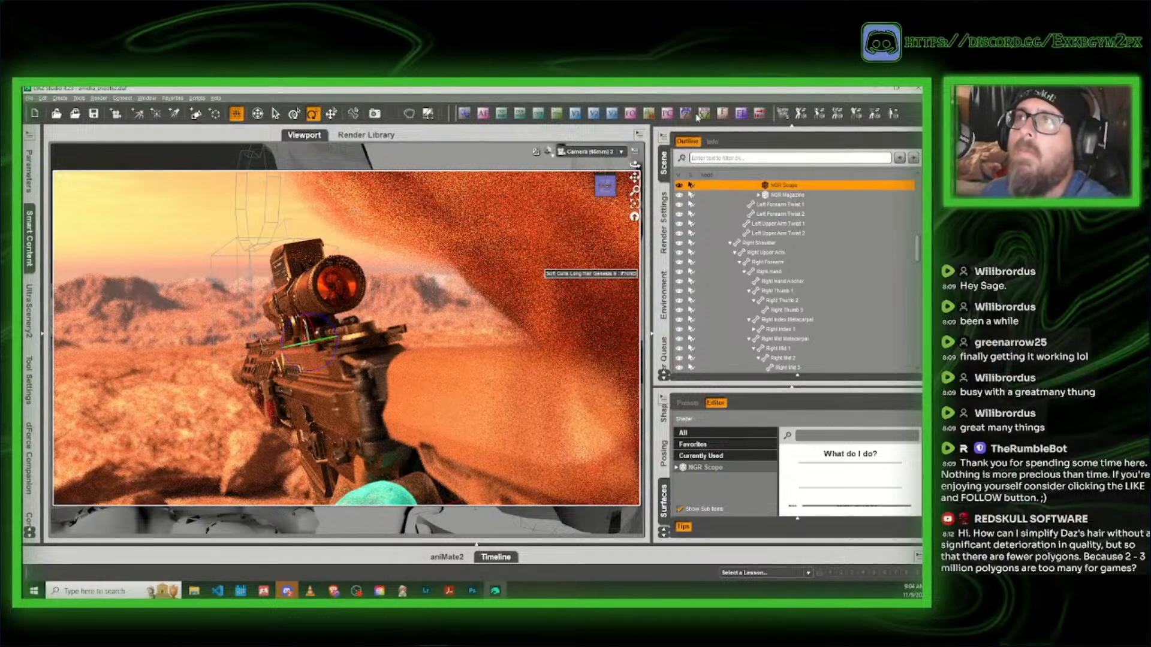
left_click(724, 118)
left_click(469, 259)
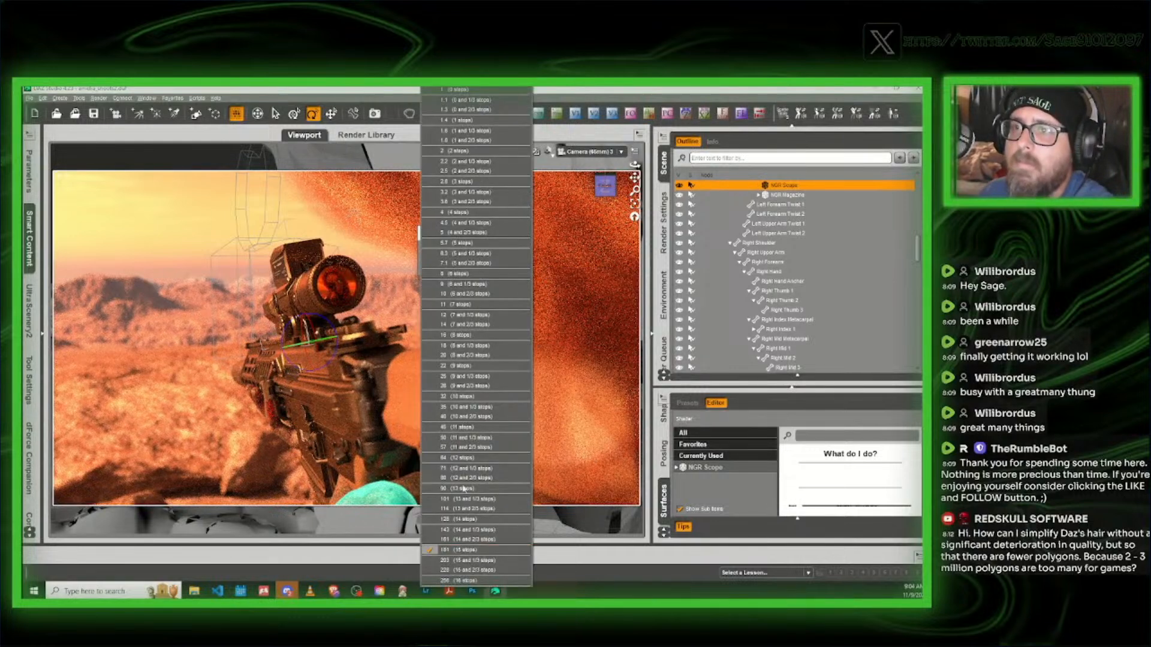
left_click(460, 581)
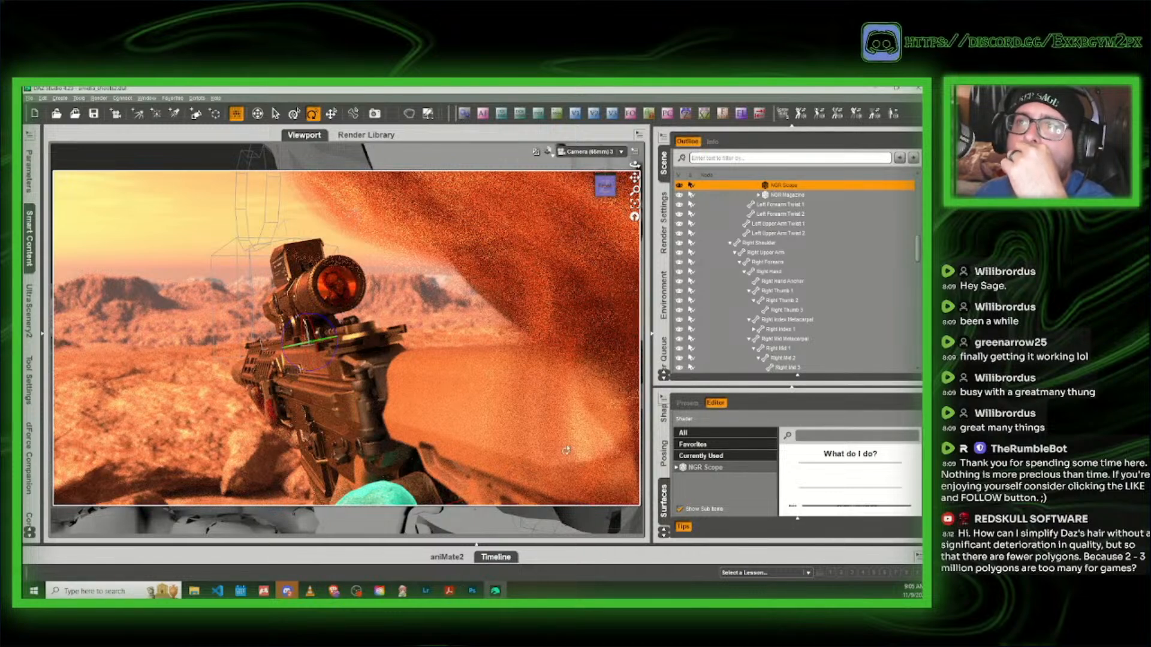
Step: Set the third camera's f-stop to 203
left_click(714, 119)
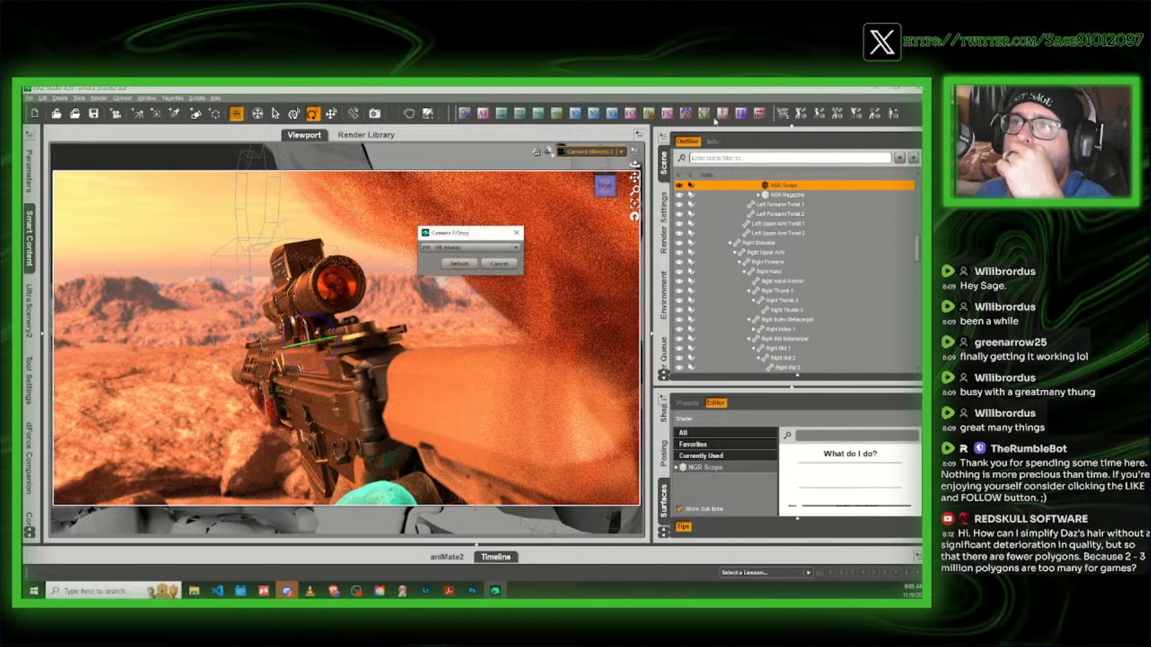
left_click(464, 248)
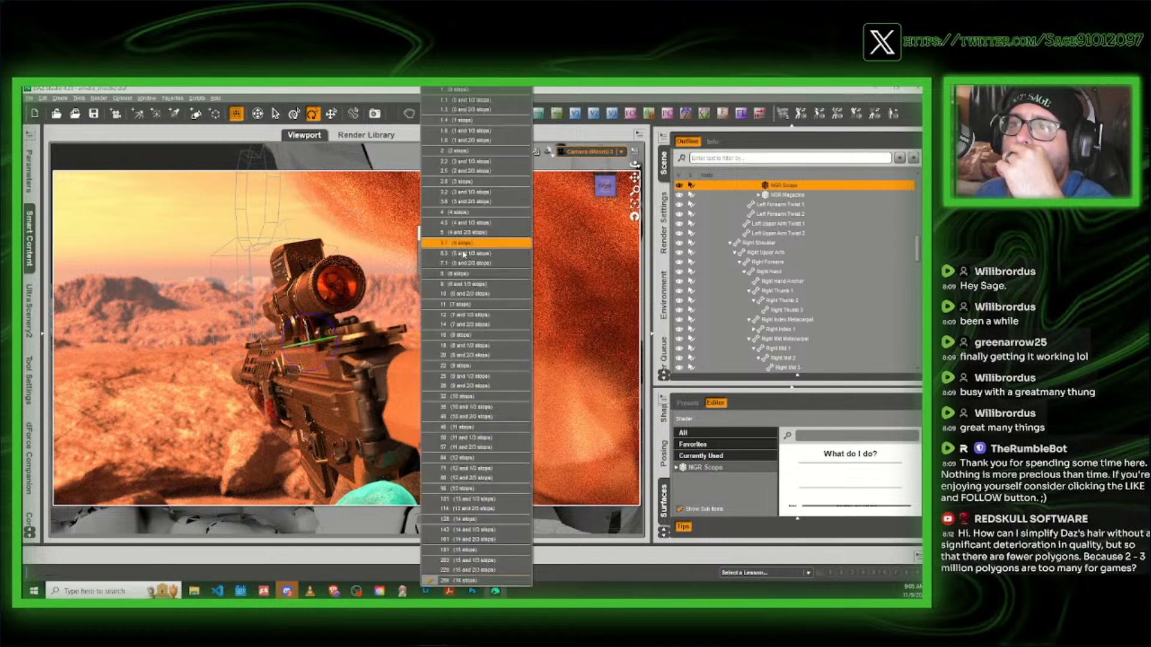
left_click(464, 562)
key("Return")
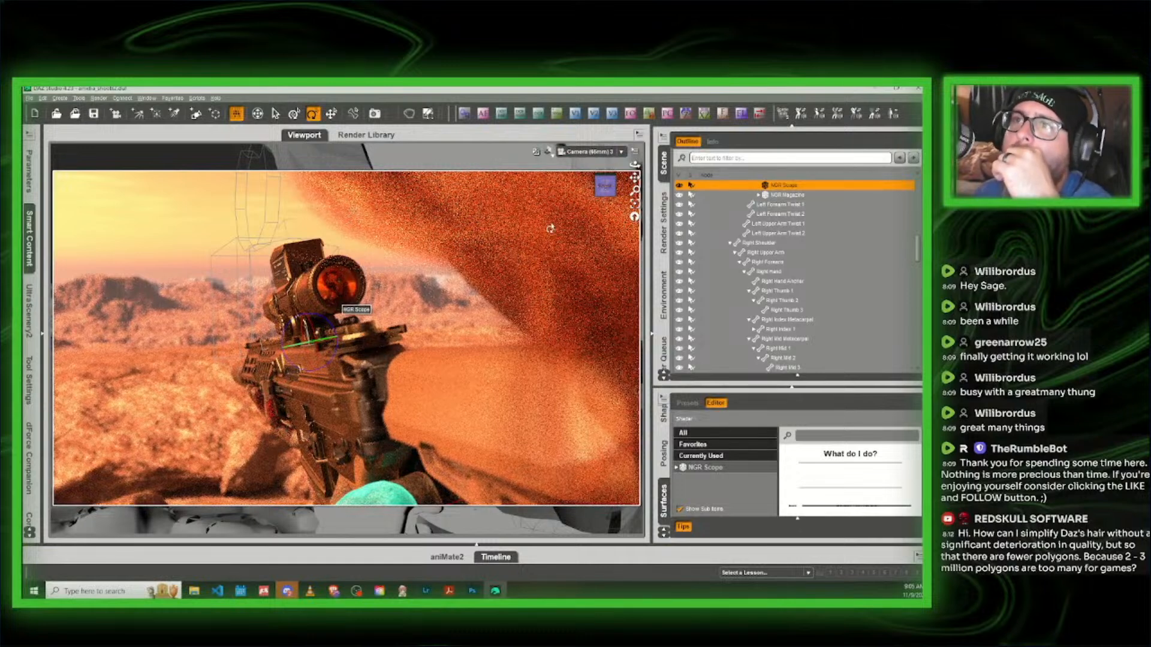
Step: Search the scene for the eye nodes and toggle the visibility of the hologram under the right eye off and on
left_click(732, 158)
type("eye")
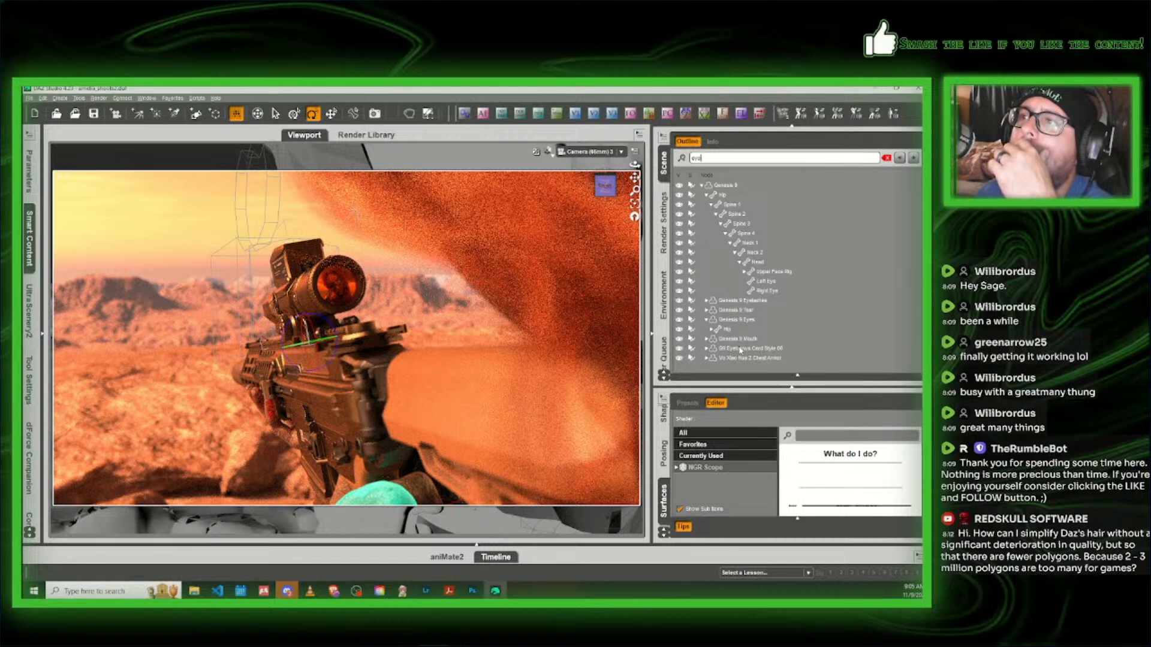
left_click(775, 271)
left_click(886, 158)
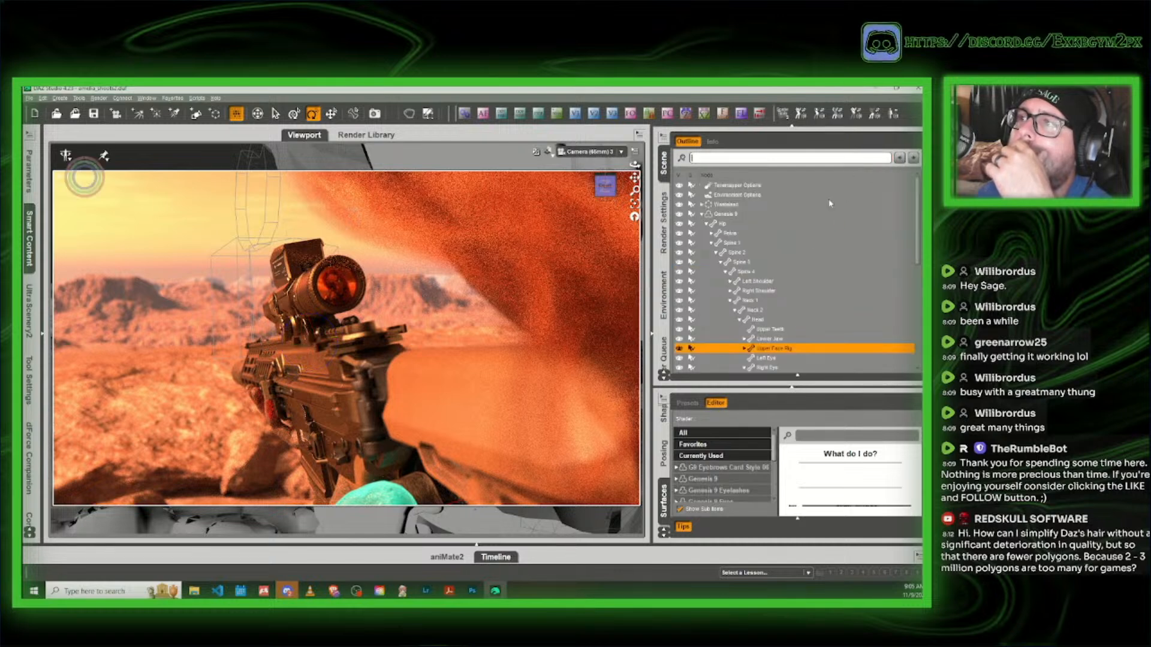
scroll(798, 316, "down", 2)
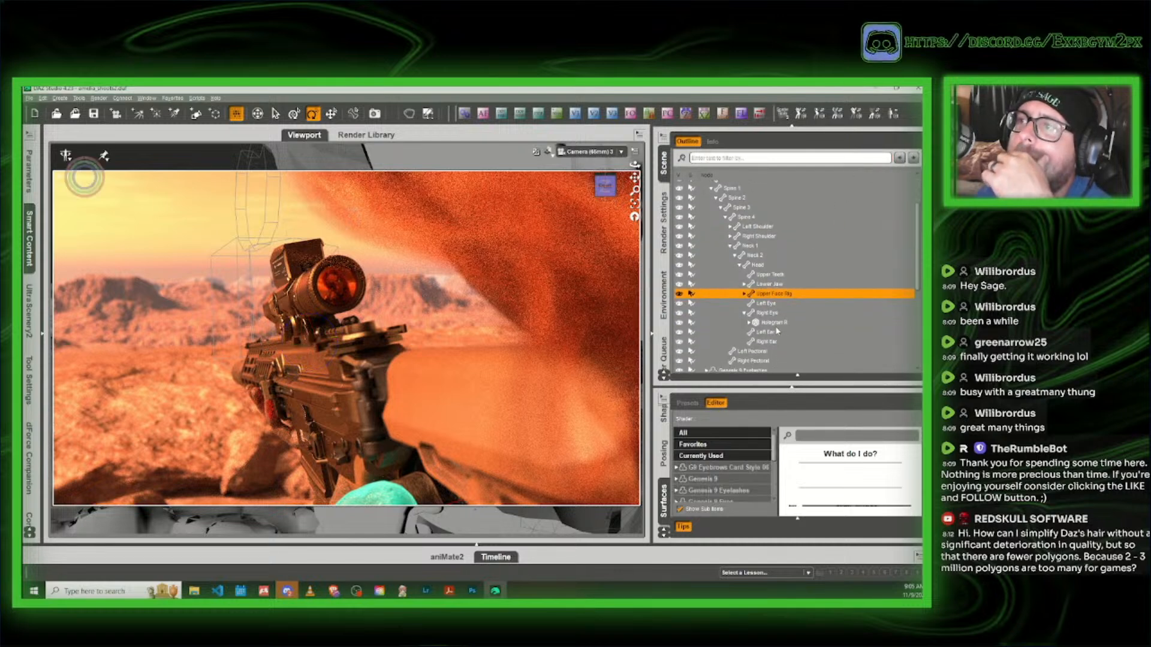
left_click(772, 323)
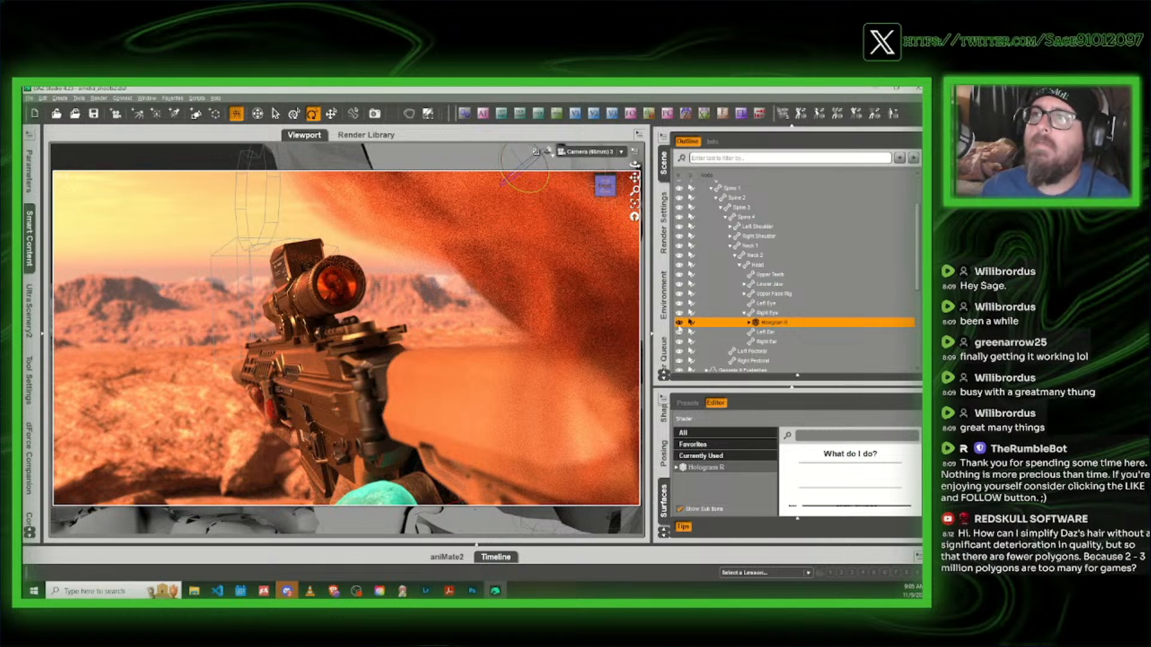
left_click(679, 323)
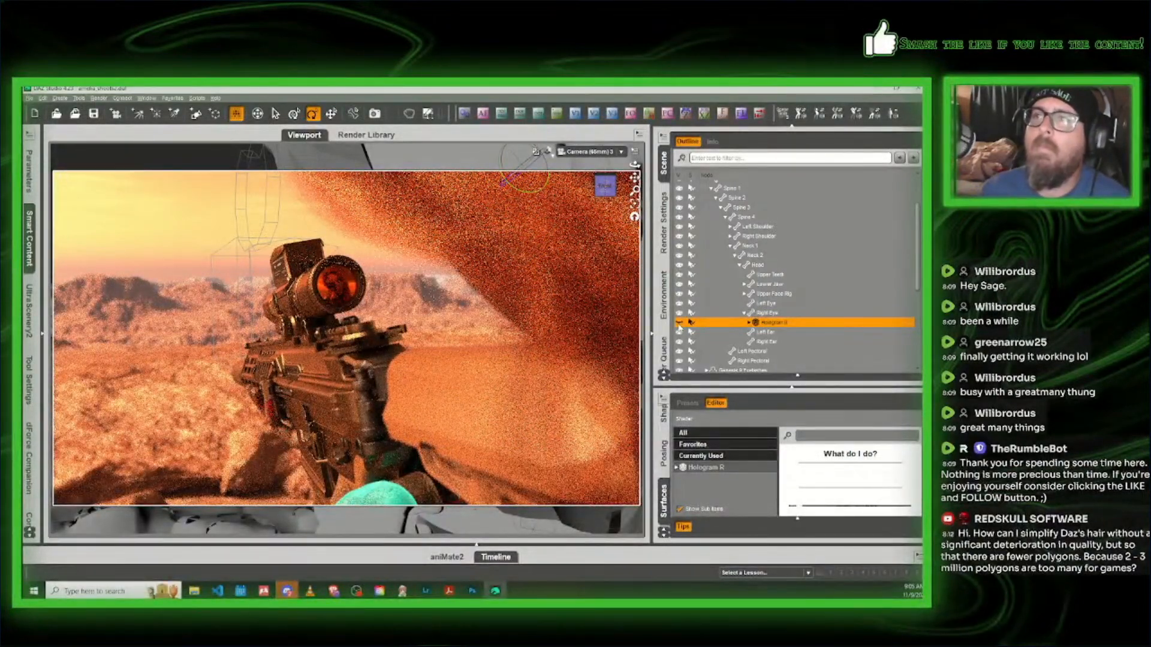
left_click(679, 323)
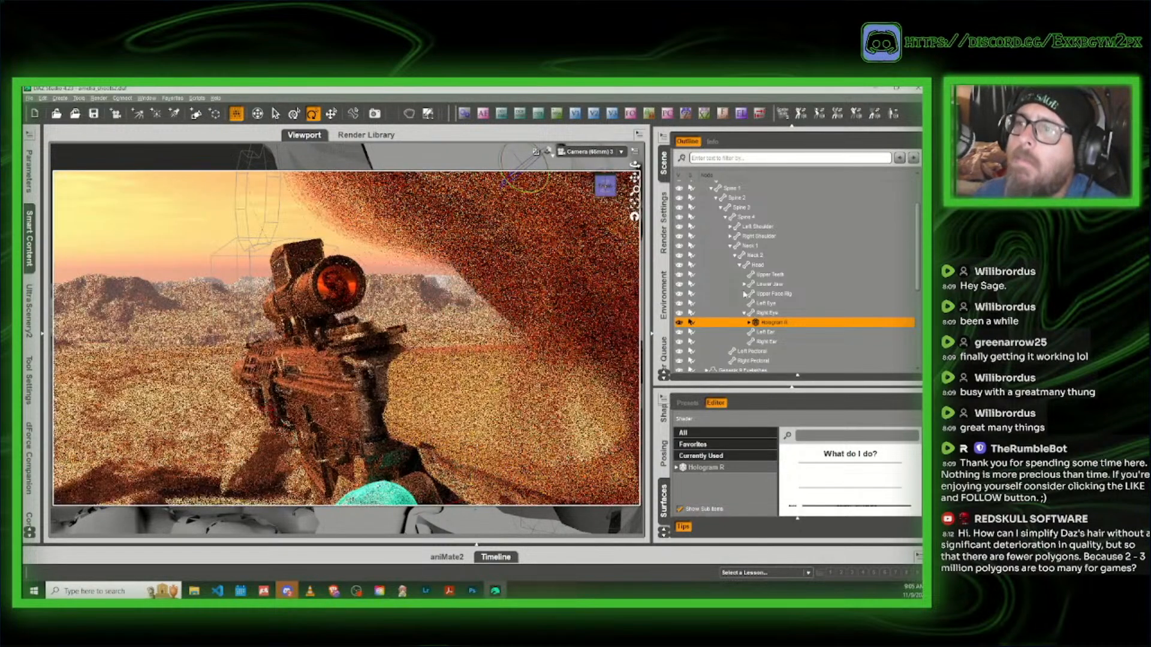
scroll(747, 294, "up", 2)
scroll(743, 291, "up", 2)
scroll(753, 301, "down", 3)
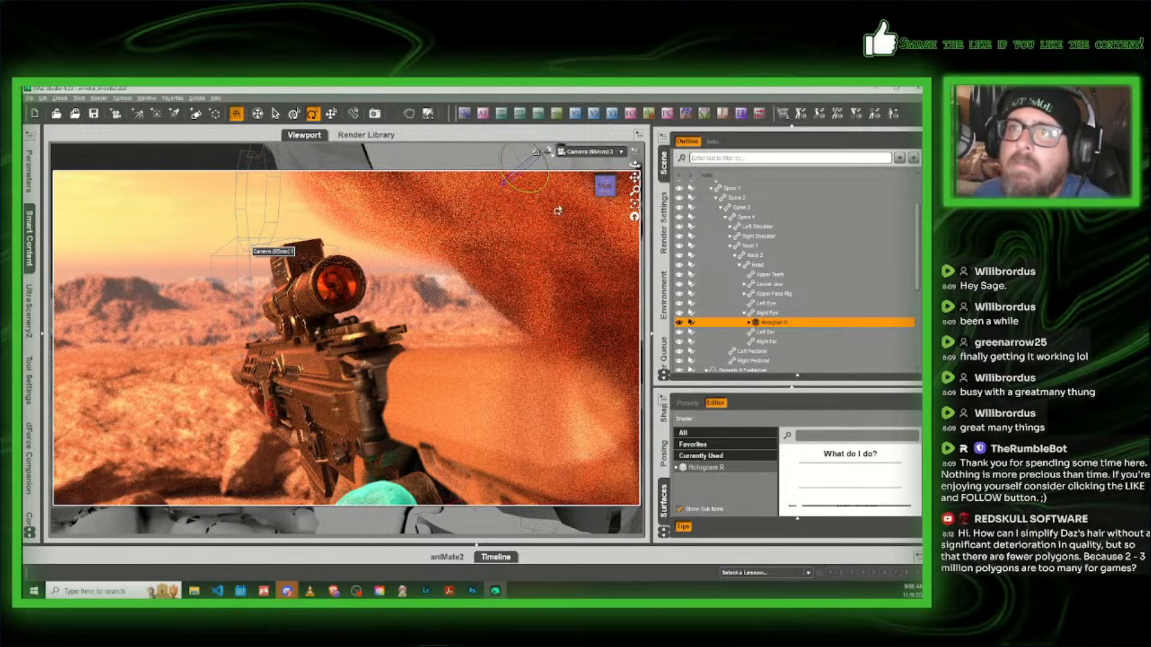
Step: Return the viewport to Texture Shaded and save the scene as a new file named amelia_shoots3
left_click(547, 154)
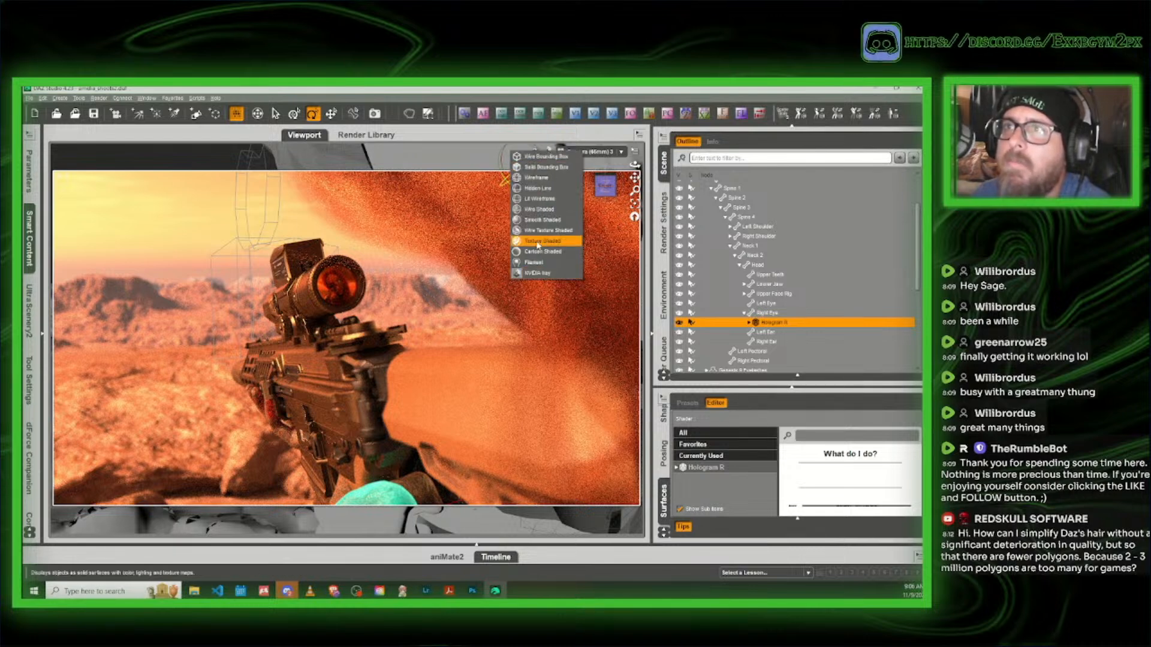
left_click(538, 242)
left_click(29, 98)
left_click(141, 166)
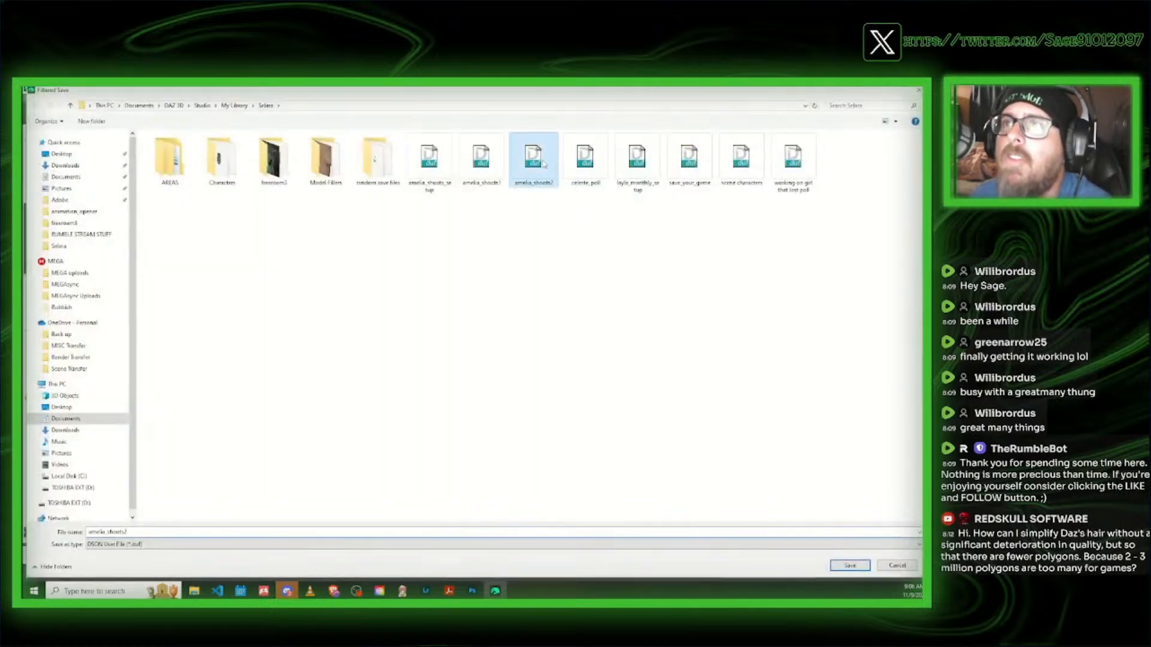
left_click(543, 164)
double_click(148, 531)
left_click(148, 531)
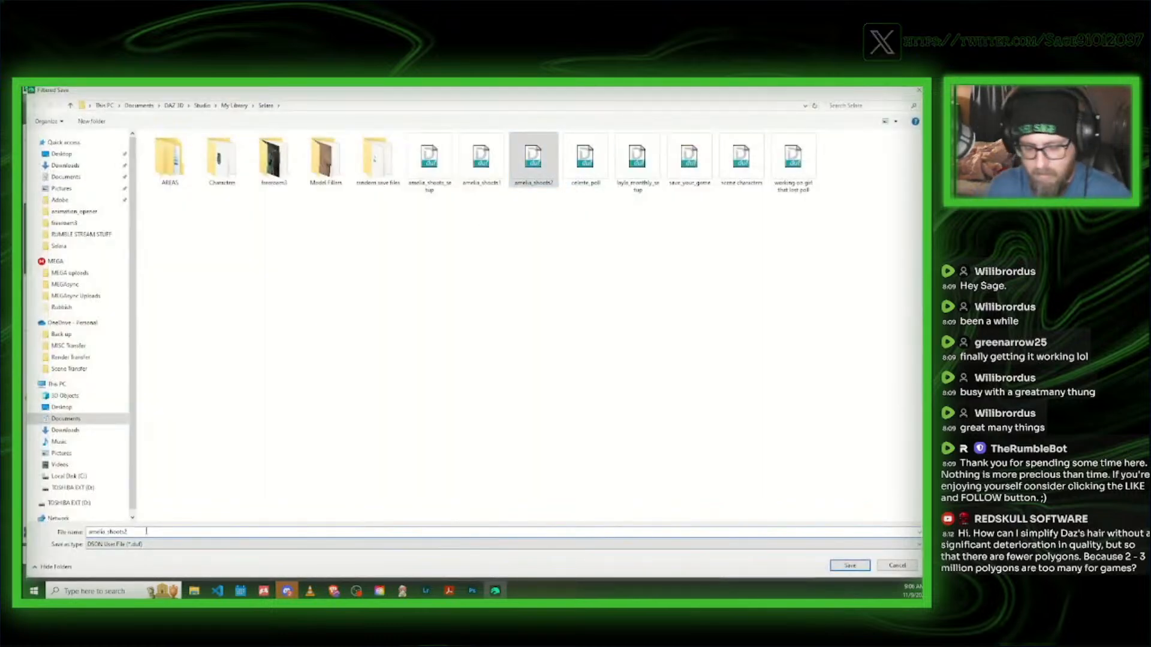
key("BackSpace")
type("3")
left_click(850, 566)
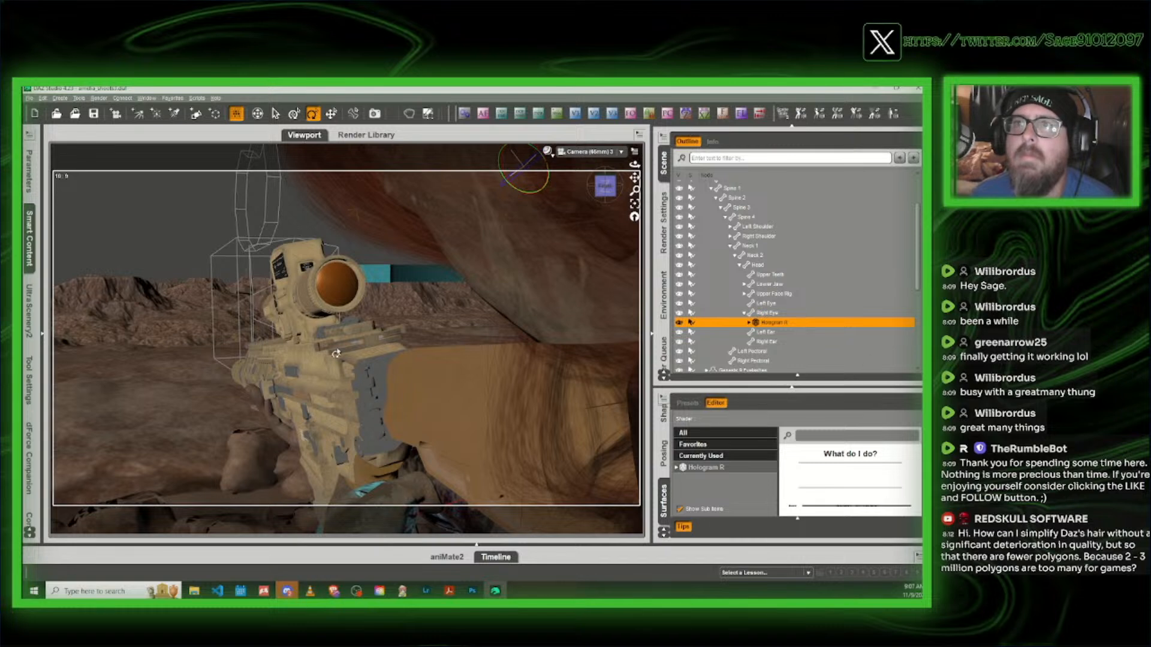
Step: Switch to Perspective View and frame the whole kneeling character with the rifle from the right side for a fourth camera shot
left_click(611, 155)
left_click(602, 188)
left_click_drag(604, 187, 569, 165)
scroll(603, 188, "down", 3)
scroll(604, 186, "down", 4)
scroll(619, 186, "down", 2)
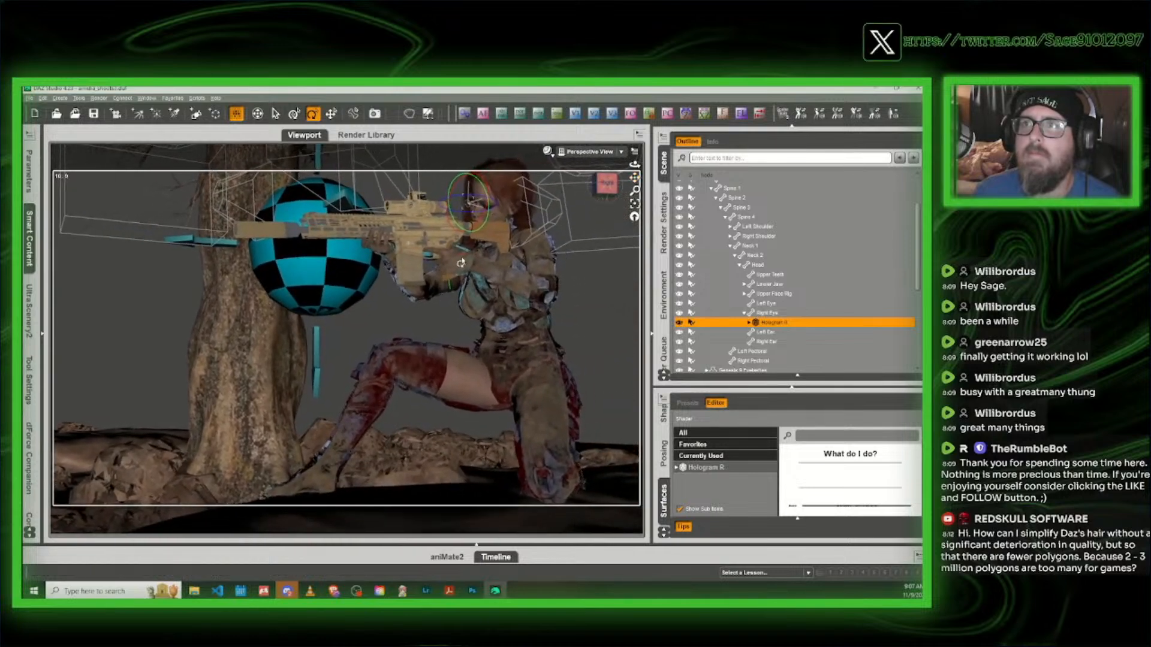
scroll(461, 262, "down", 2)
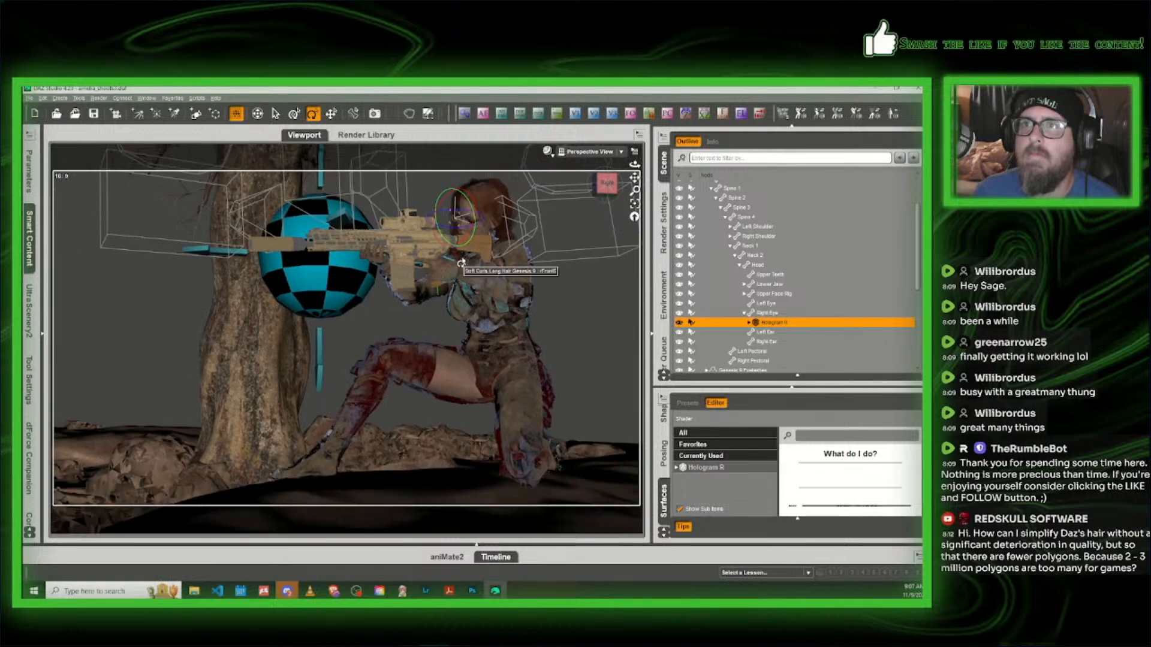
mouse_move(633, 178)
left_mouse_down()
mouse_move(623, 181)
mouse_move(644, 187)
mouse_move(634, 180)
left_mouse_up()
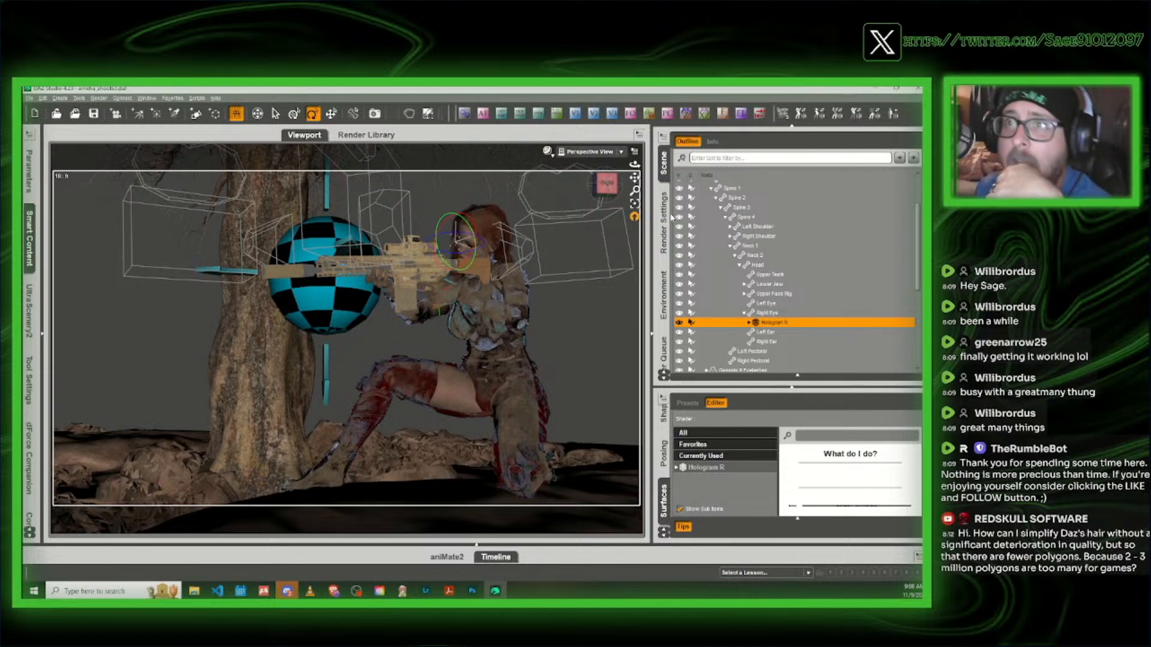
left_click(595, 157)
left_click(438, 310)
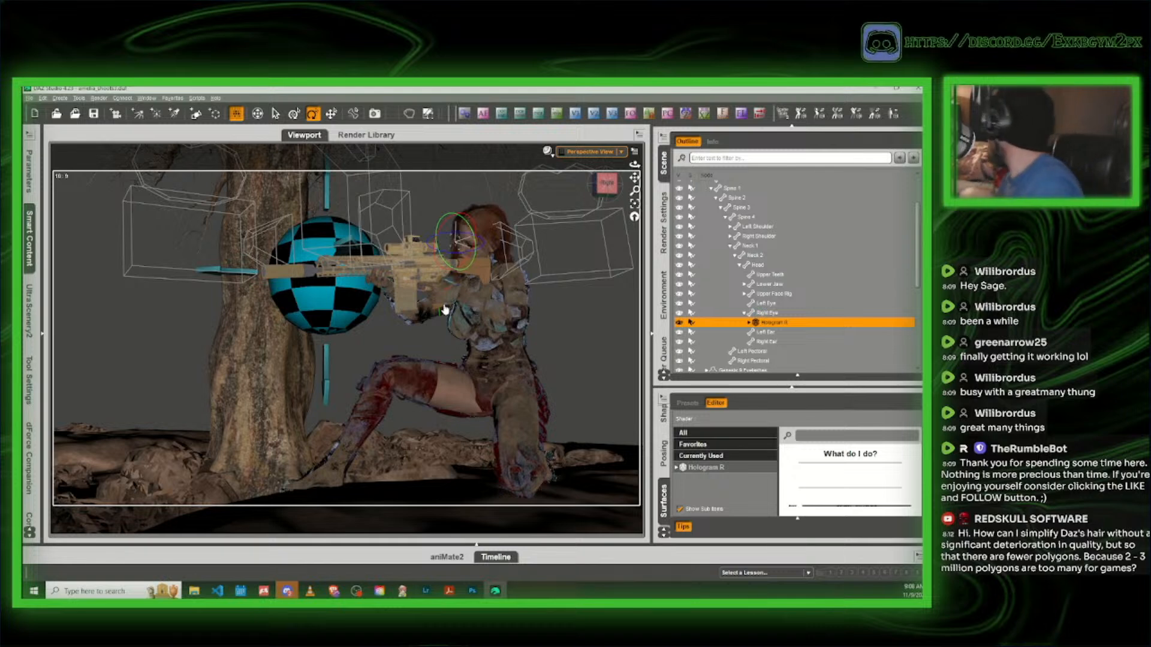
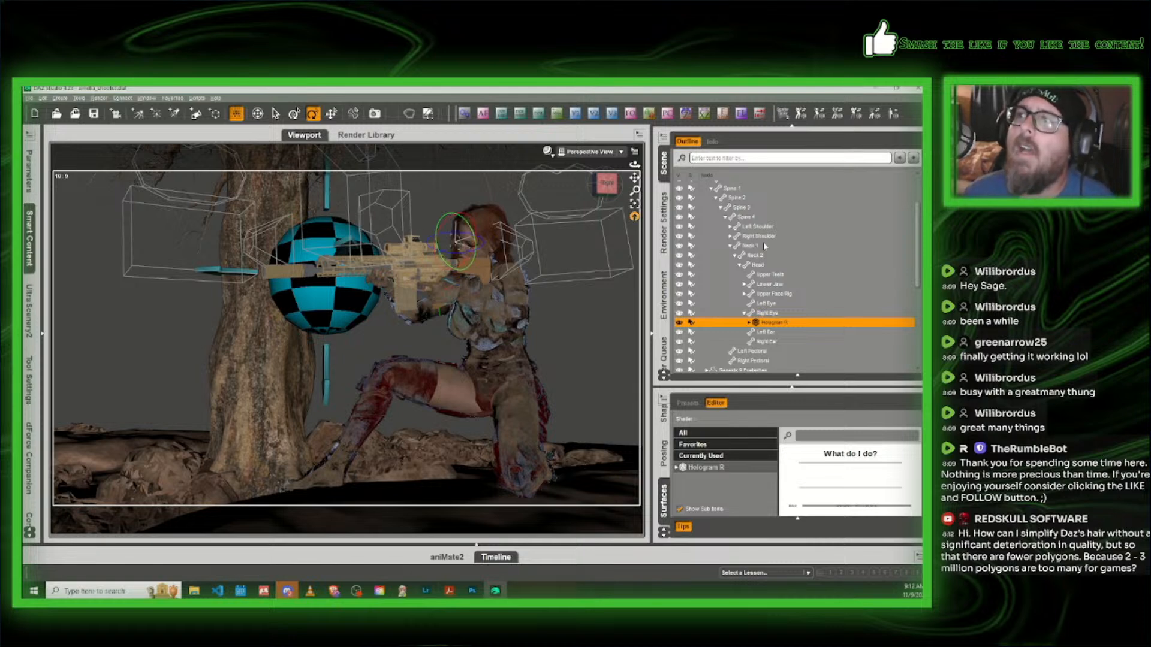
Step: Look through the fourth camera and select the Genesis 9 figure to focus the camera on it
scroll(745, 271, "down", 6)
left_click(591, 152)
left_click(595, 263)
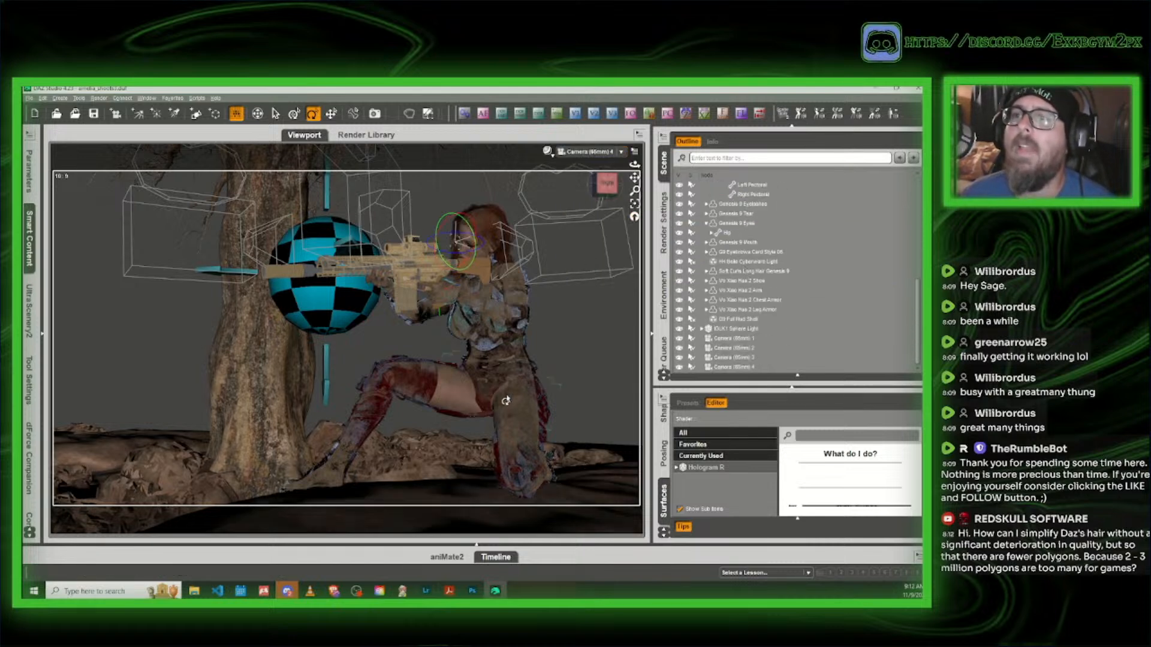
left_click(454, 392)
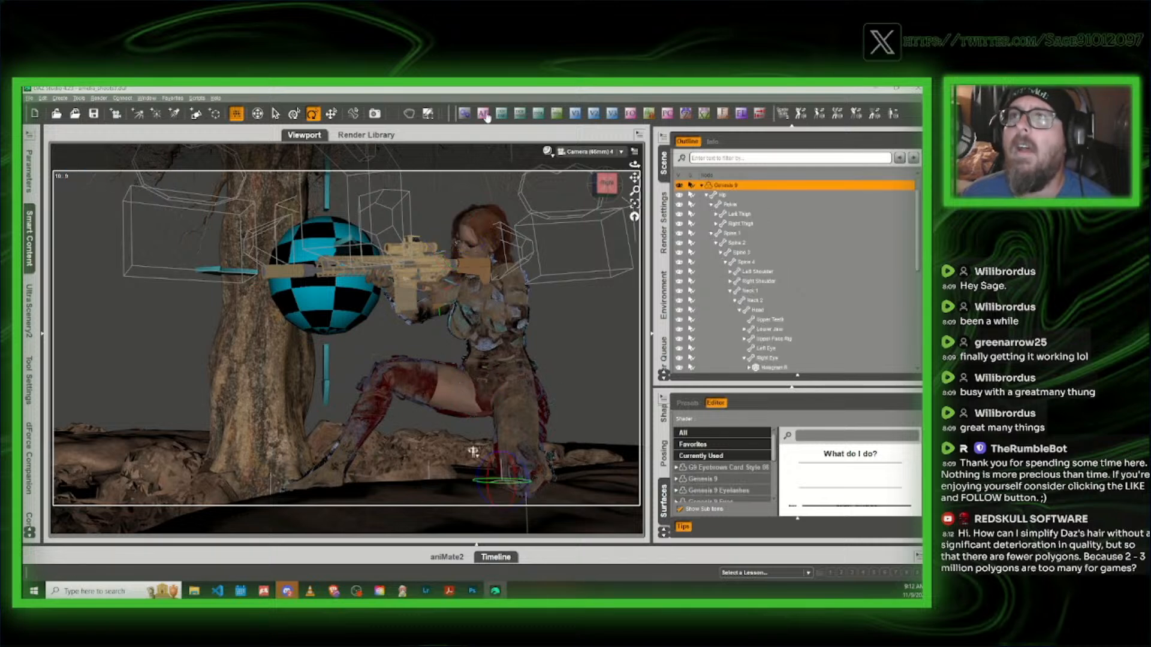
left_click(474, 287)
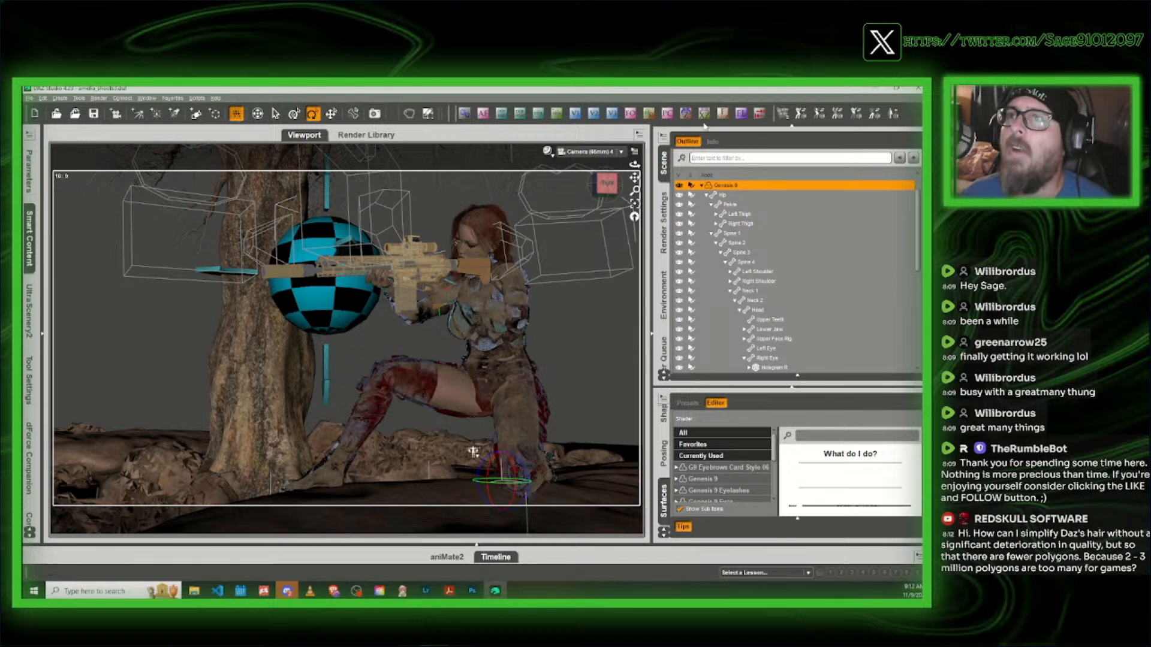
Step: Check the fourth camera's f-stop without changing it, and preview its view in NVIDIA Iray
left_click(722, 113)
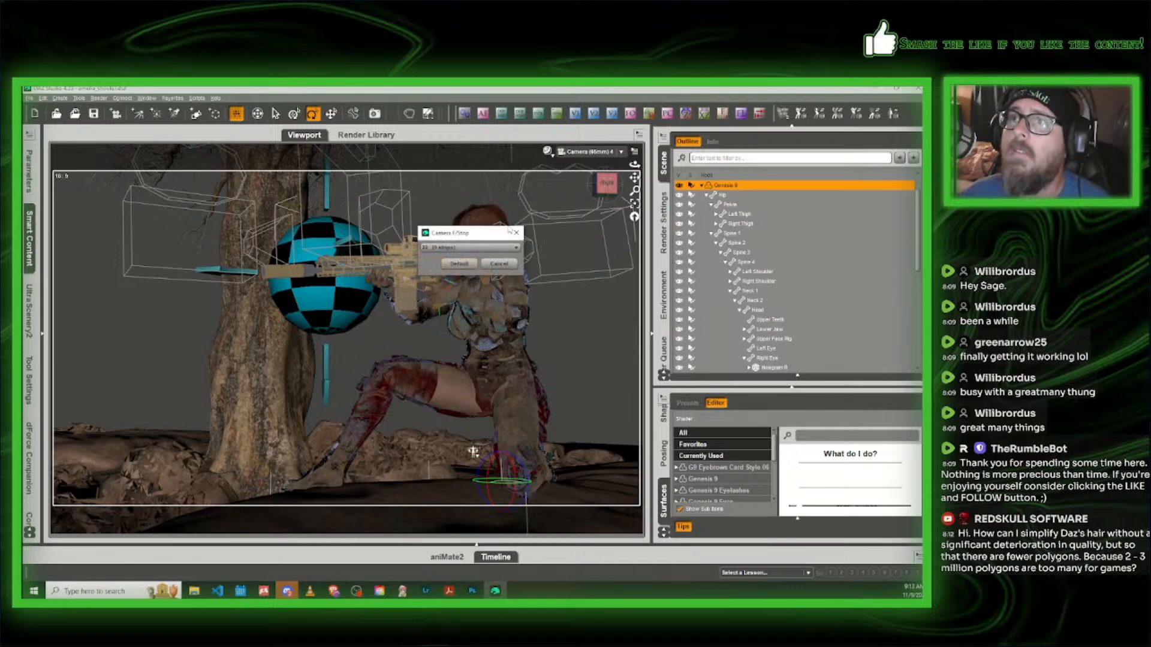
left_click(500, 263)
left_click(546, 151)
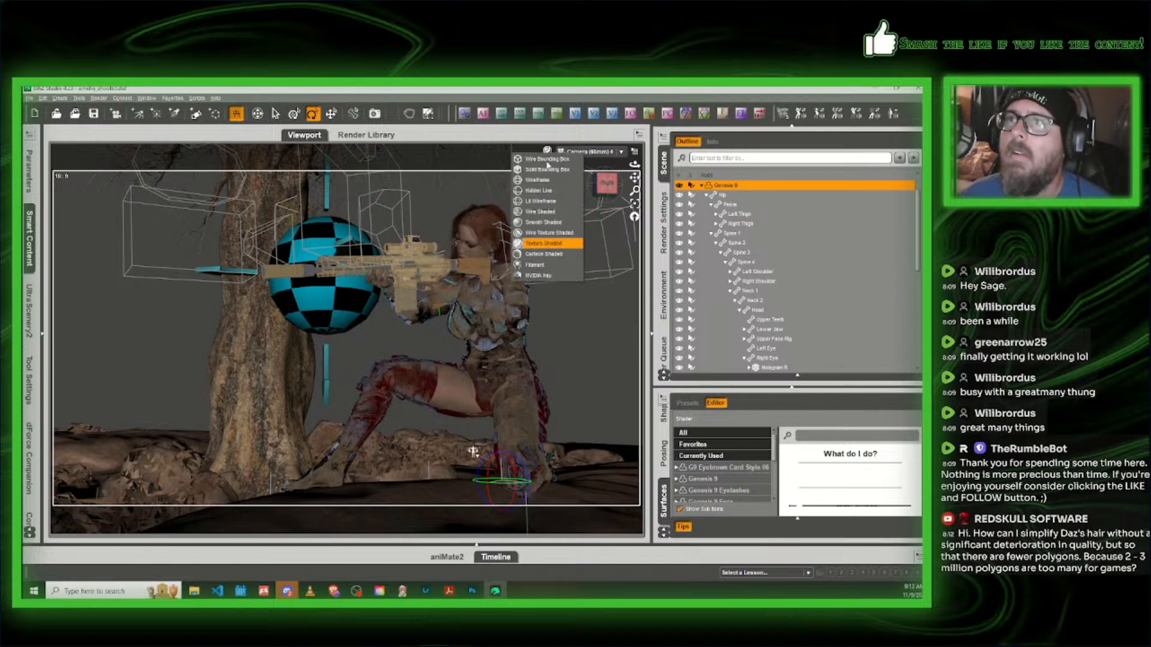
left_click(539, 276)
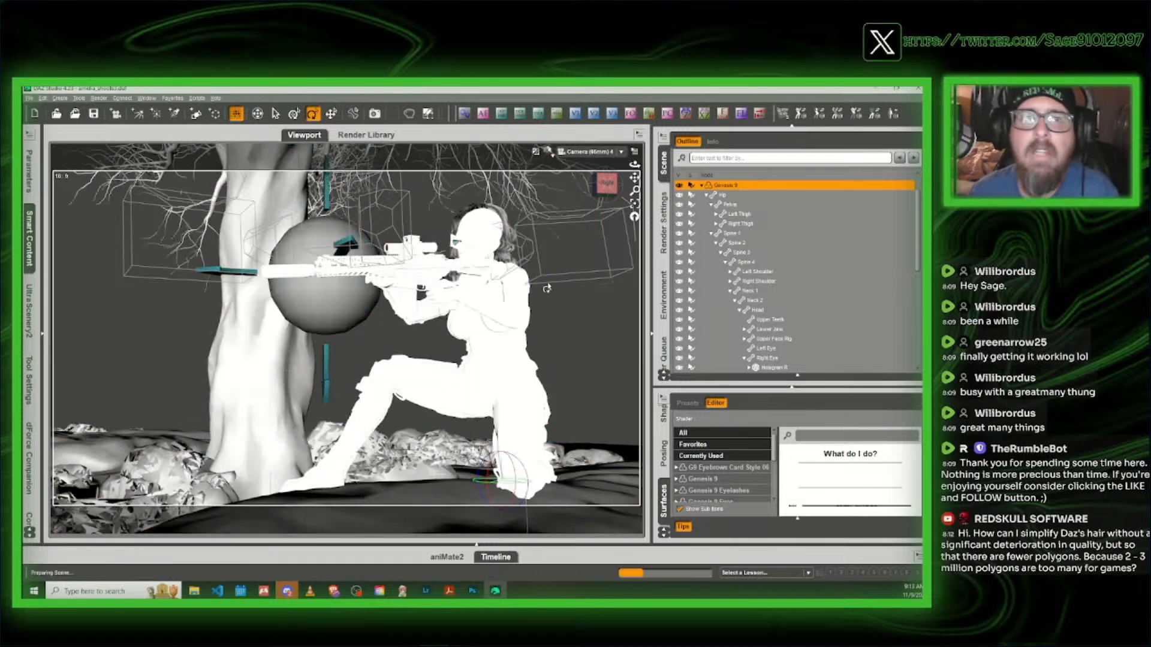
right_click(547, 286)
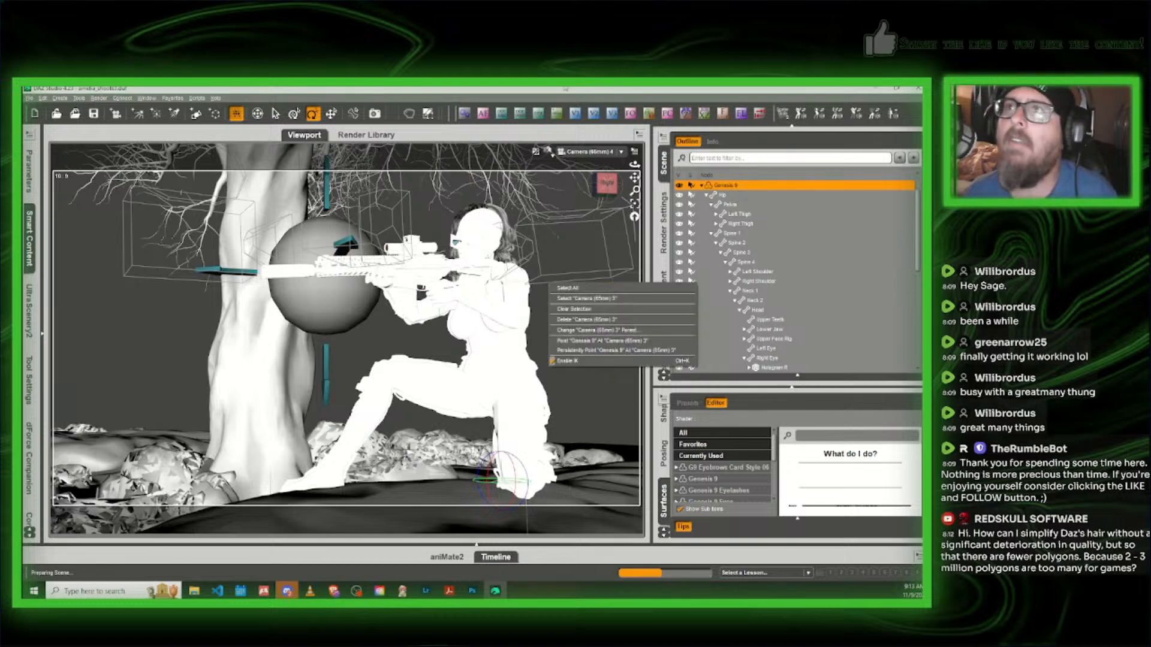
left_click(565, 89)
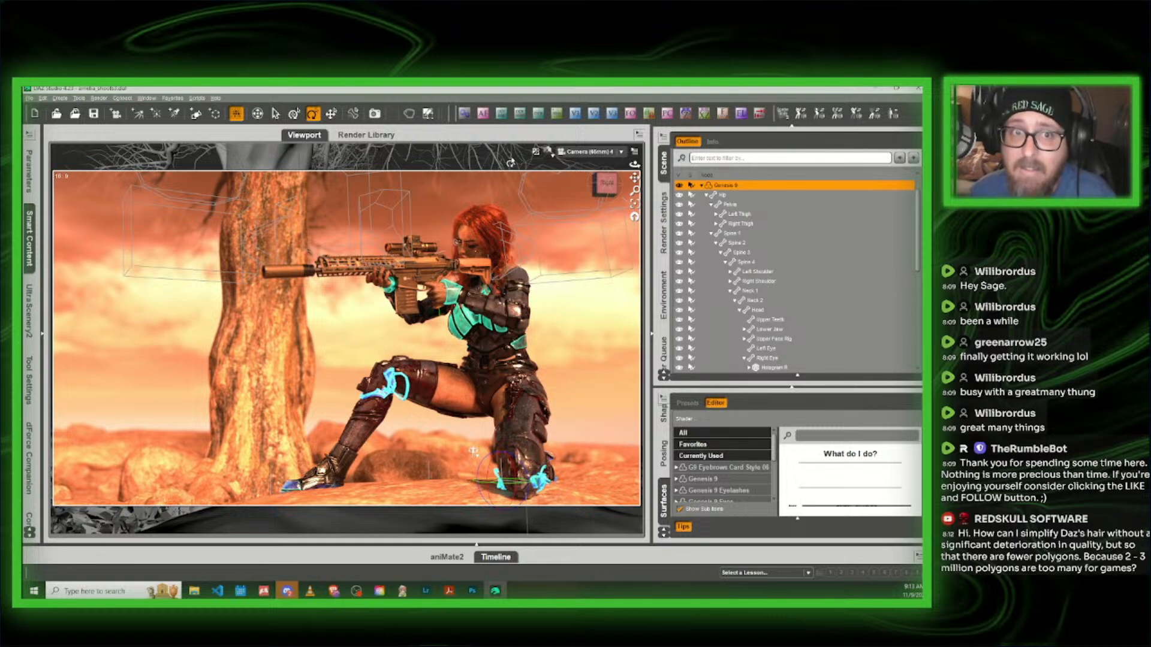
Step: Set the viewport back to Texture Shaded and save the fourth camera's scene as a new file named amelia_shoots4
left_click(551, 159)
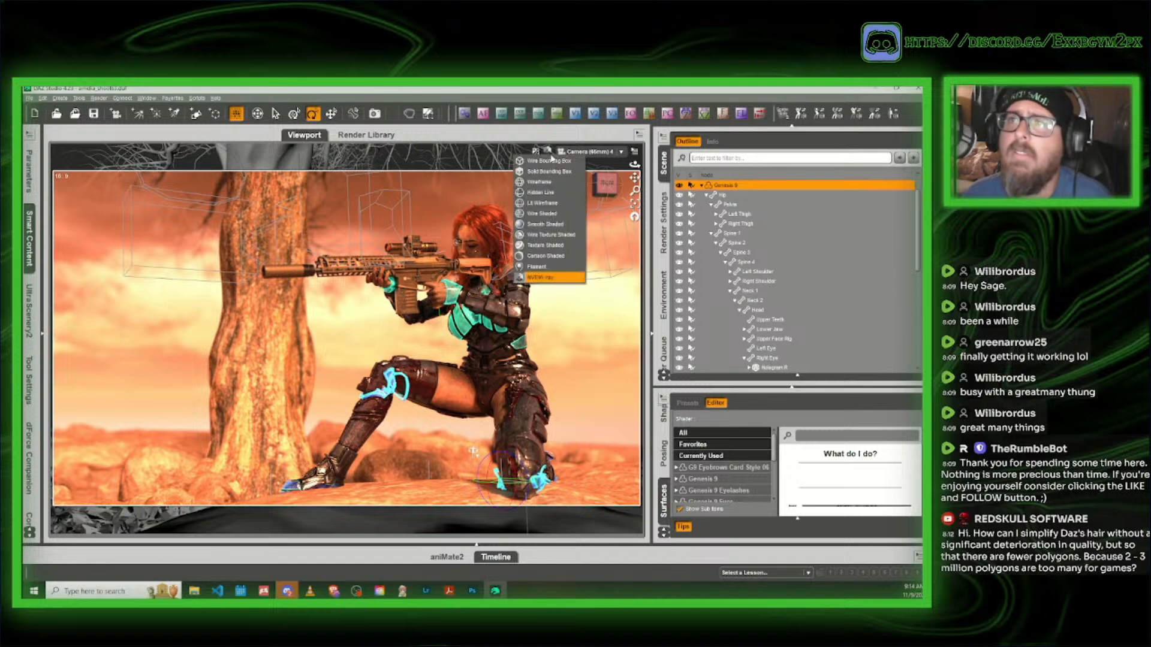
left_click(542, 242)
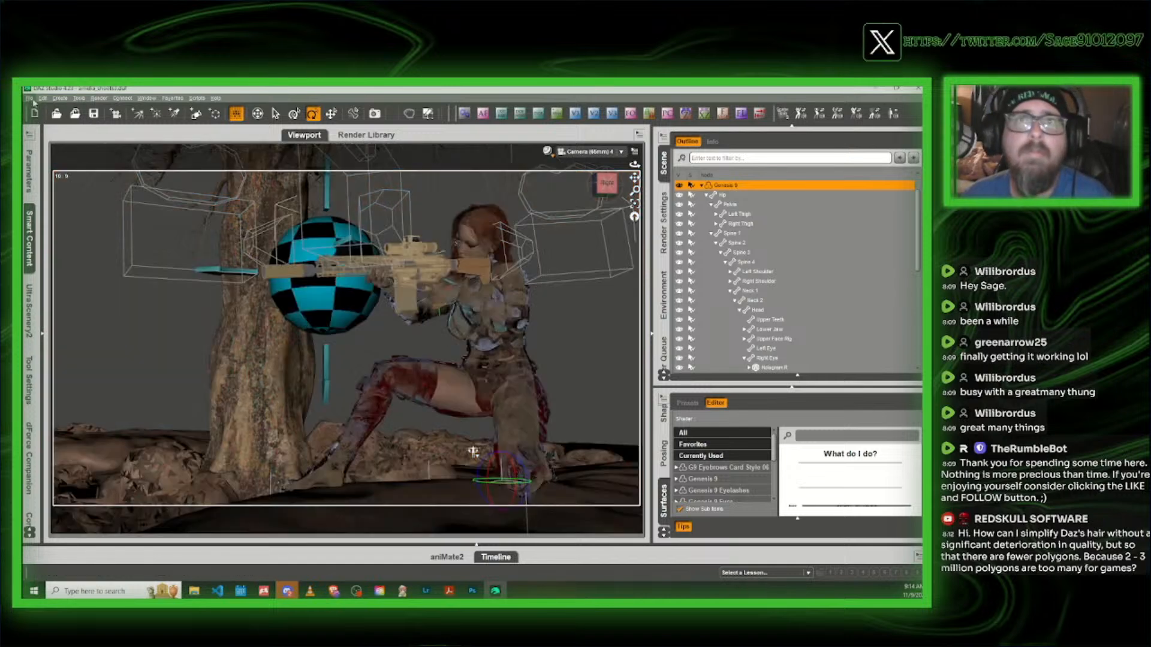
left_click(34, 98)
left_click(148, 170)
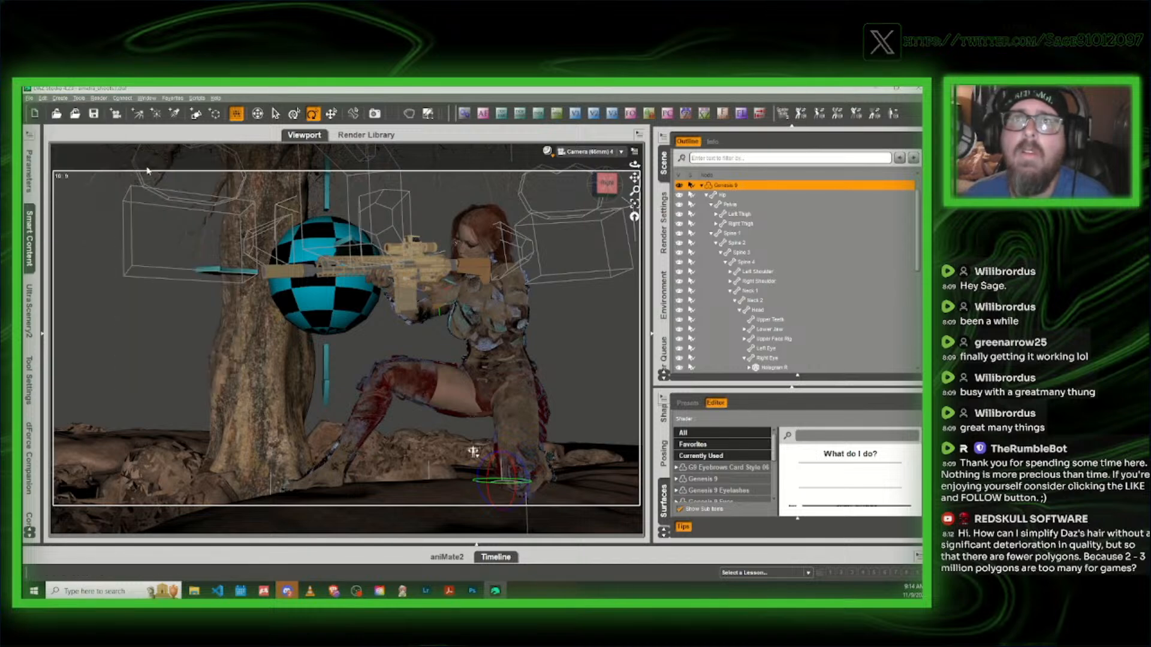
left_click(141, 532)
key("BackSpace")
type("4")
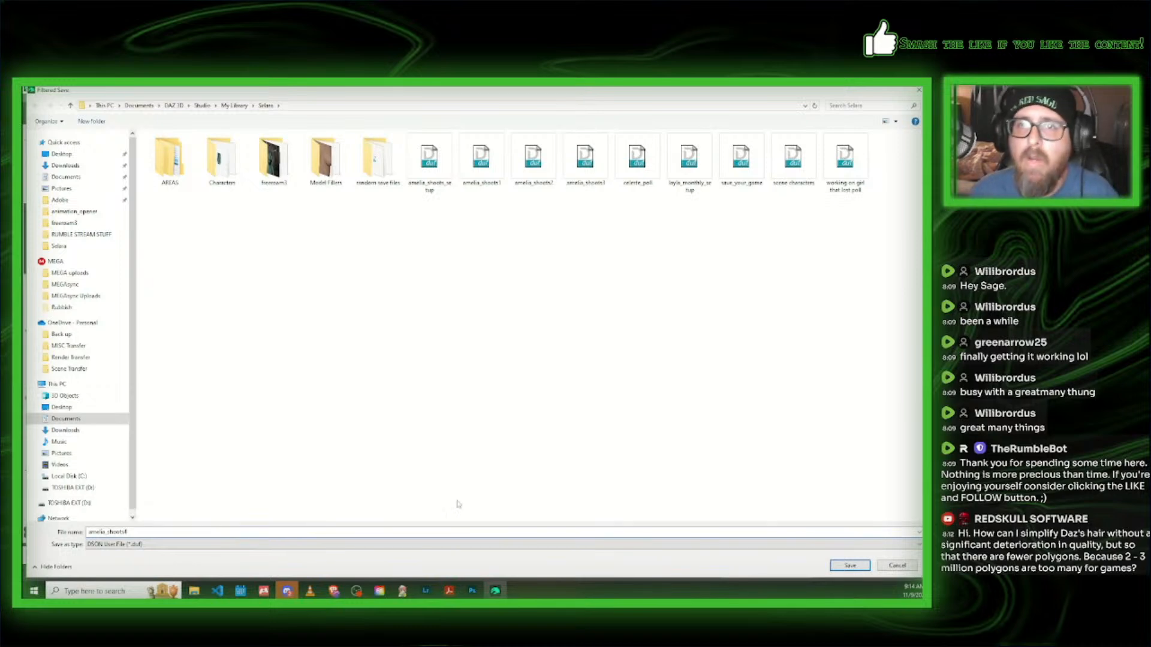
key("Return")
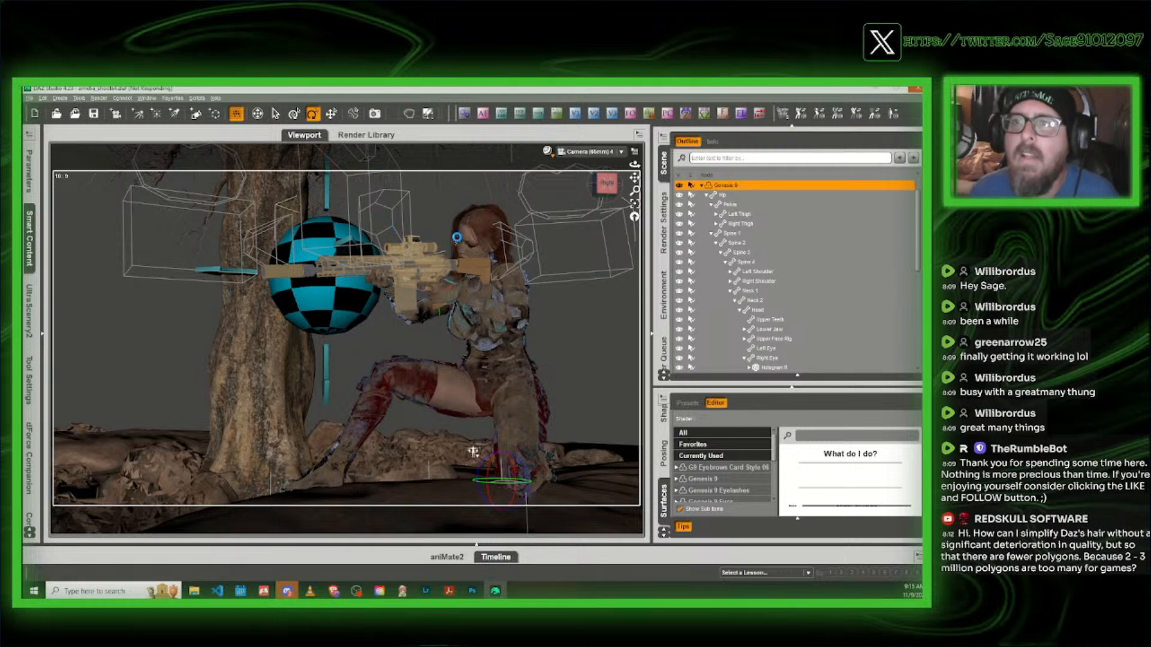
Step: Switch to Perspective View and frame the kneeling character from her other side, at a low angle with the rifle aiming right
left_click(604, 153)
left_click(584, 174)
mouse_move(606, 183)
left_mouse_down()
mouse_move(628, 186)
mouse_move(598, 188)
mouse_move(696, 174)
left_mouse_up()
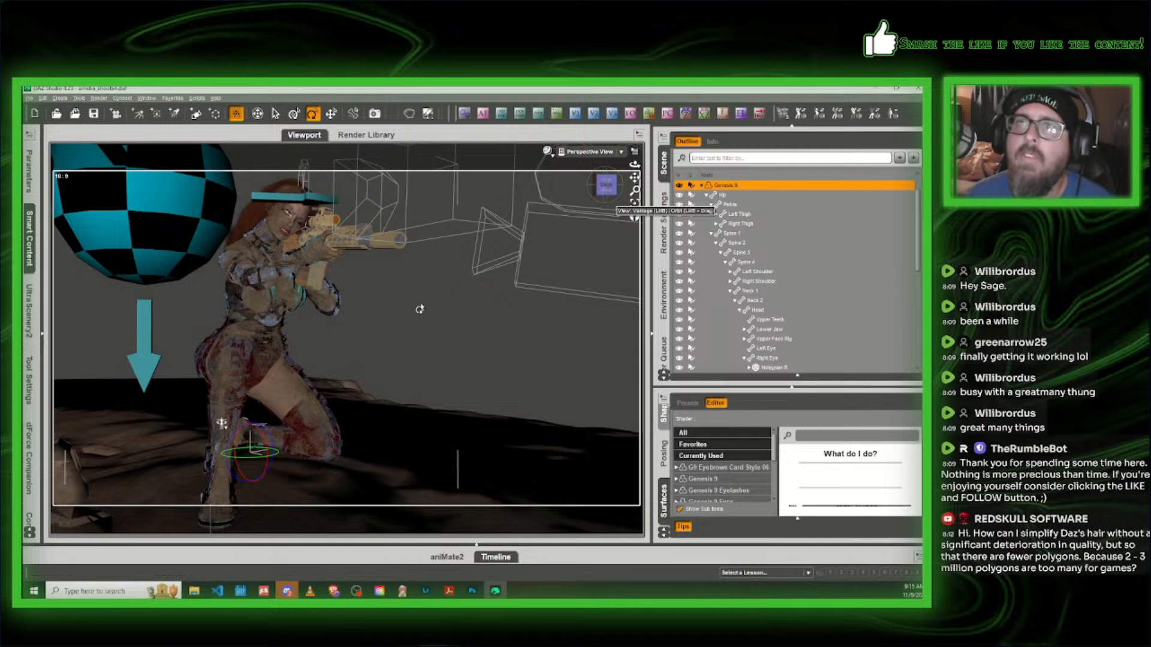
scroll(421, 310, "down", 1)
left_click_drag(602, 186, 441, 161)
left_click_drag(129, 465, 130, 461)
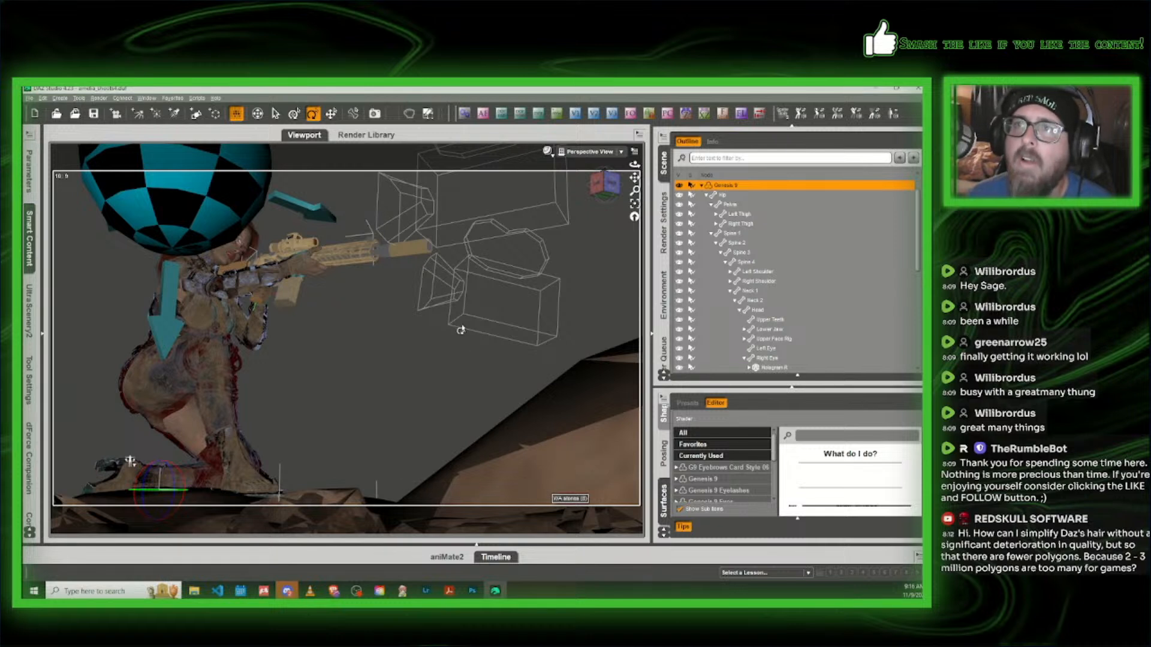
left_click_drag(460, 331, 460, 327)
left_click_drag(634, 178, 655, 182)
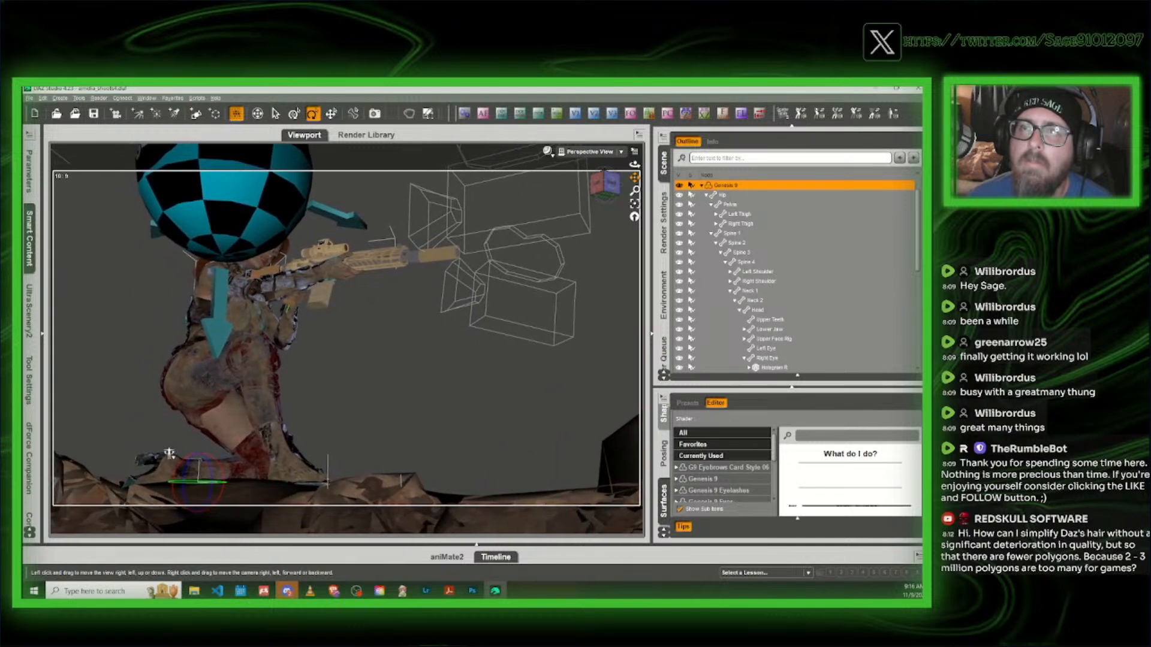
Step: Preview the new low-angle framing in NVIDIA Iray and return the viewport to Texture Shaded
left_click(547, 152)
left_click(538, 276)
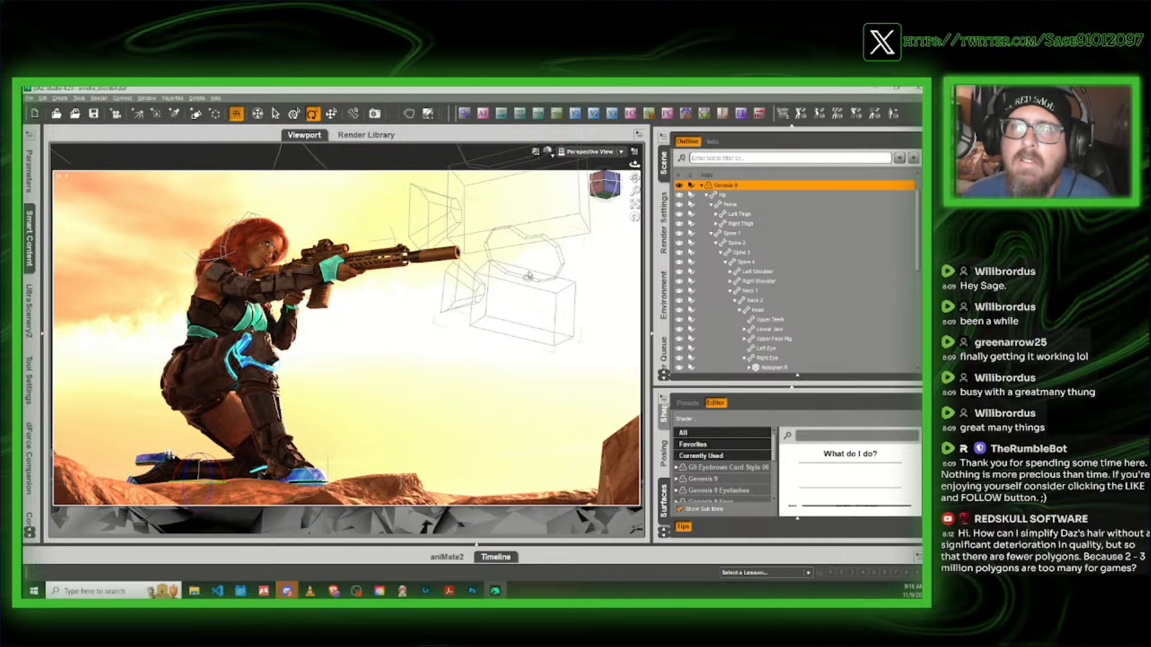
left_click(549, 154)
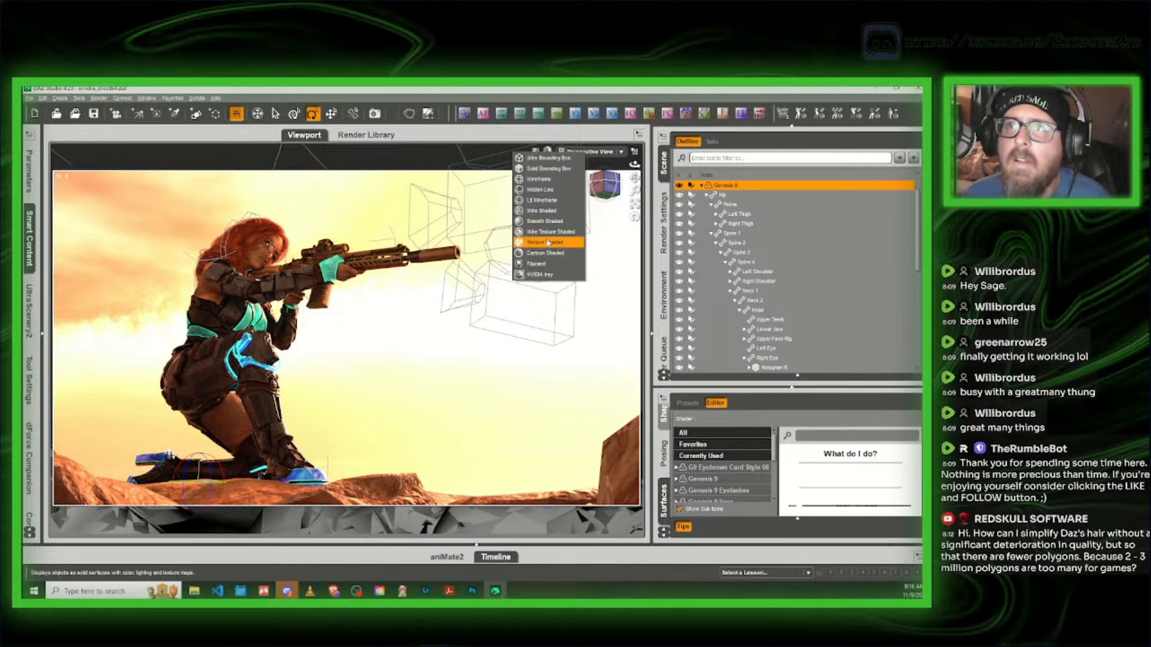
left_click(547, 243)
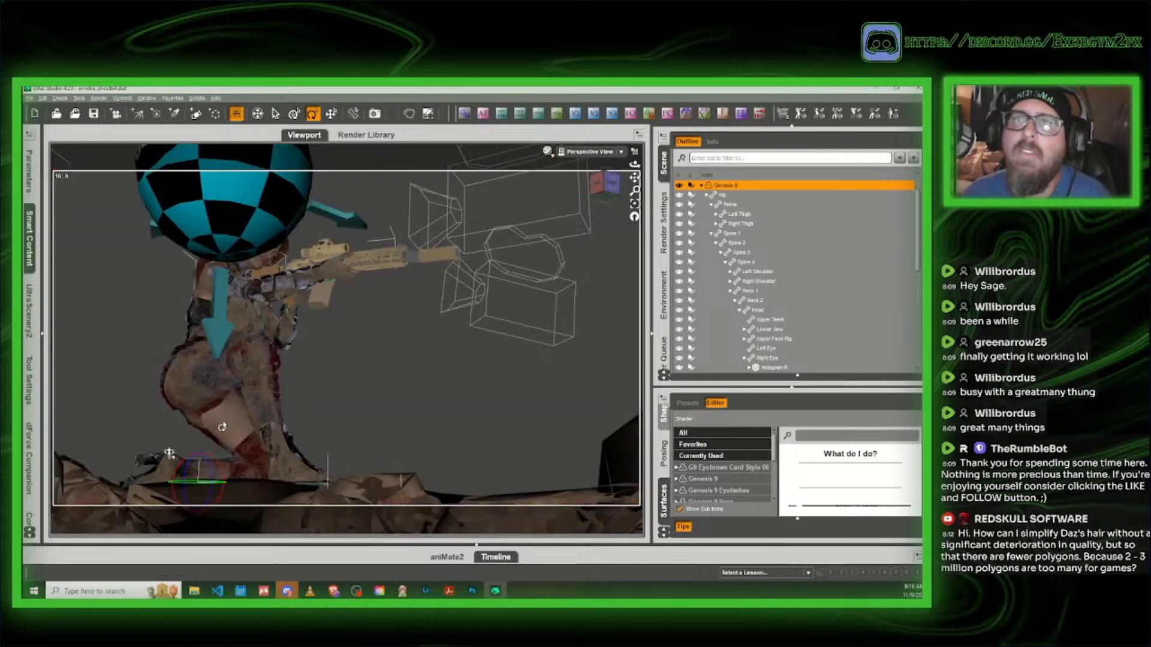
Step: Create a fifth camera from the current perspective framing and look through it
left_click(557, 115)
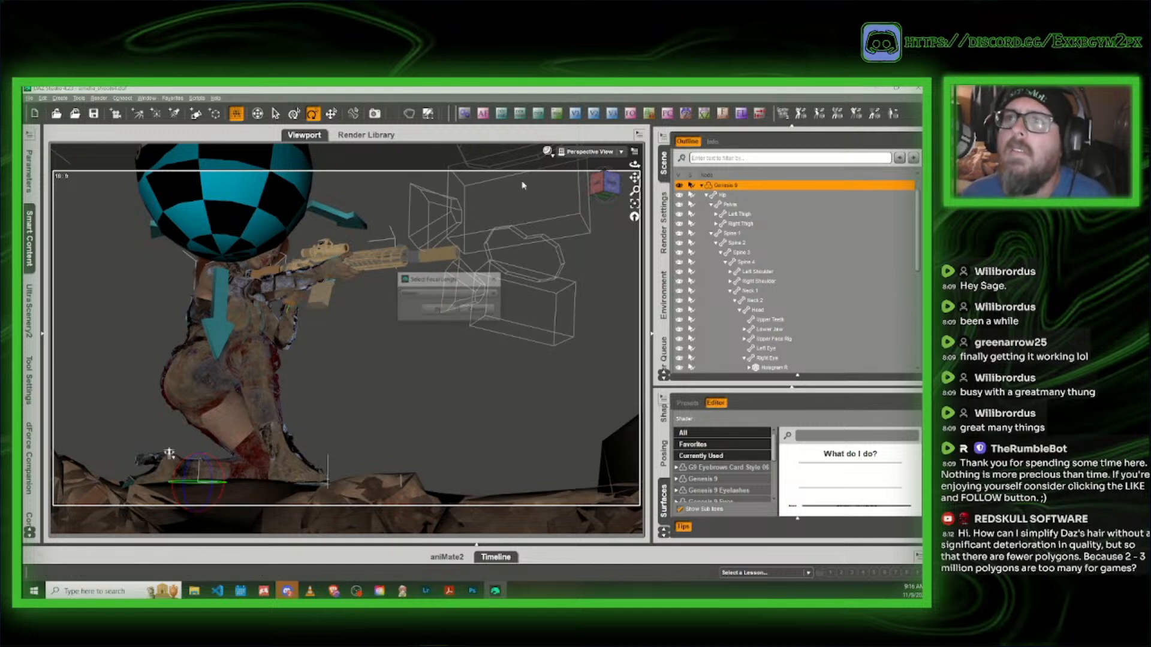
left_click(427, 311)
left_click(590, 152)
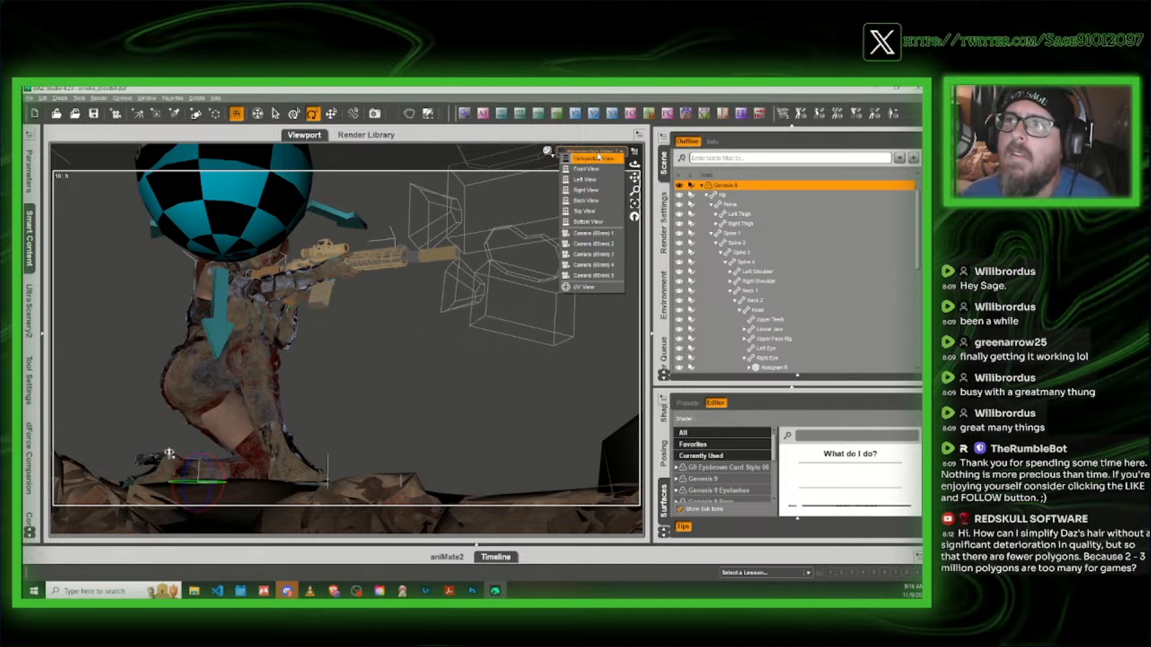
left_click(618, 276)
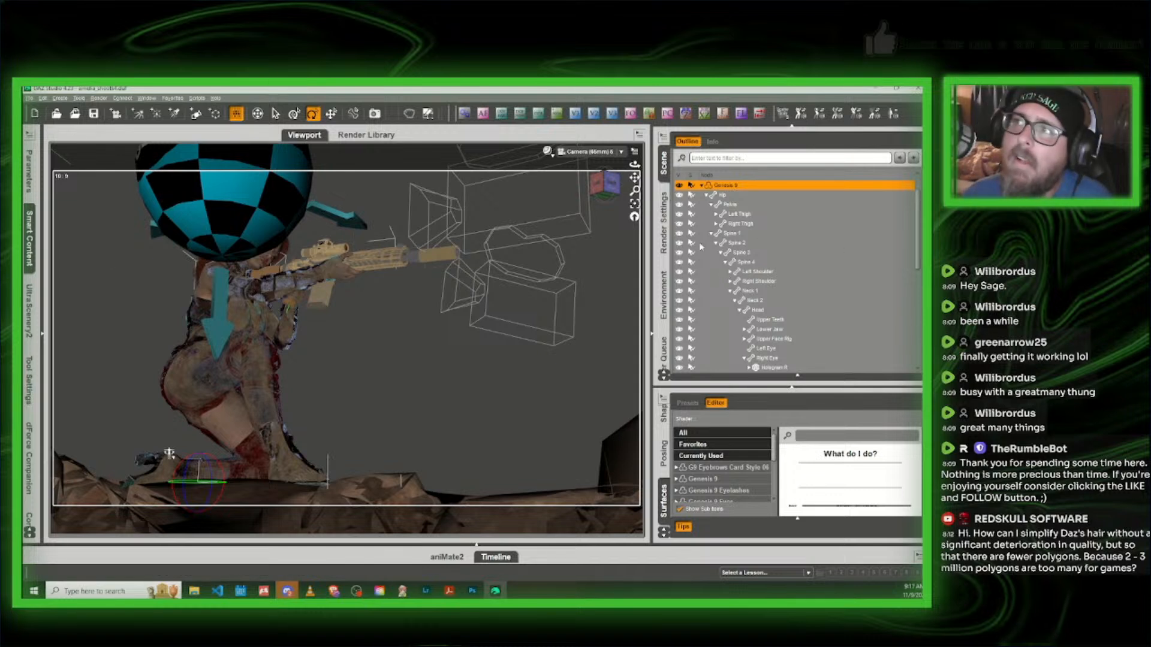
Step: Select the Genesis 9 figure and auto-focus the fifth camera on its eyes
left_click(701, 186)
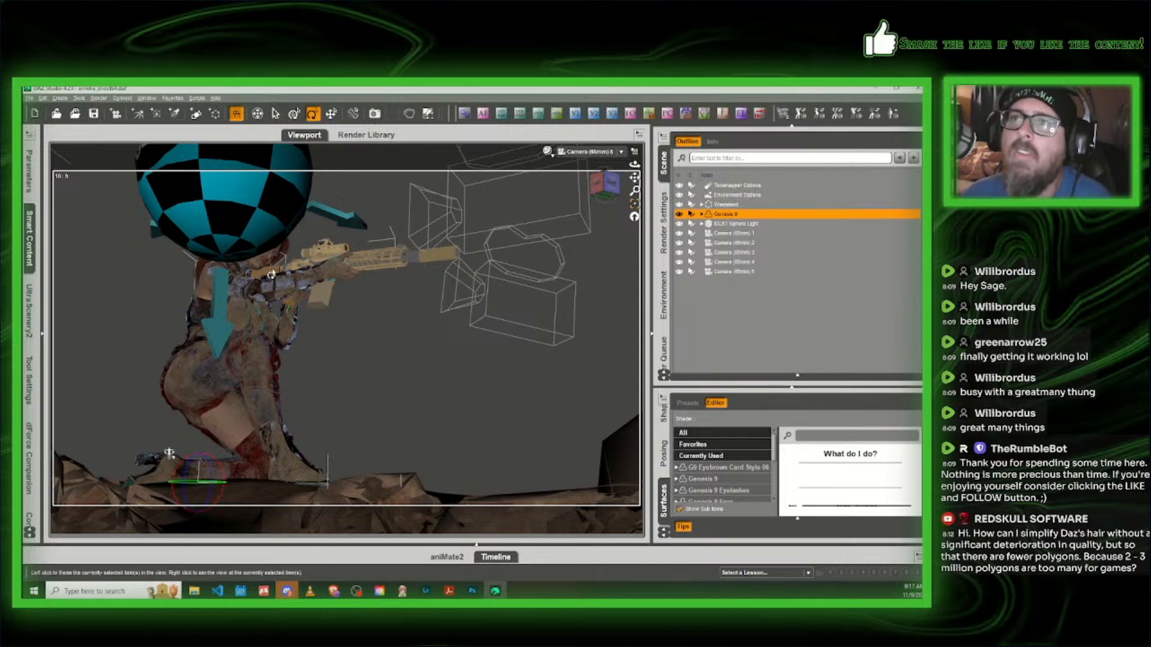
double_click(218, 405)
left_click(483, 114)
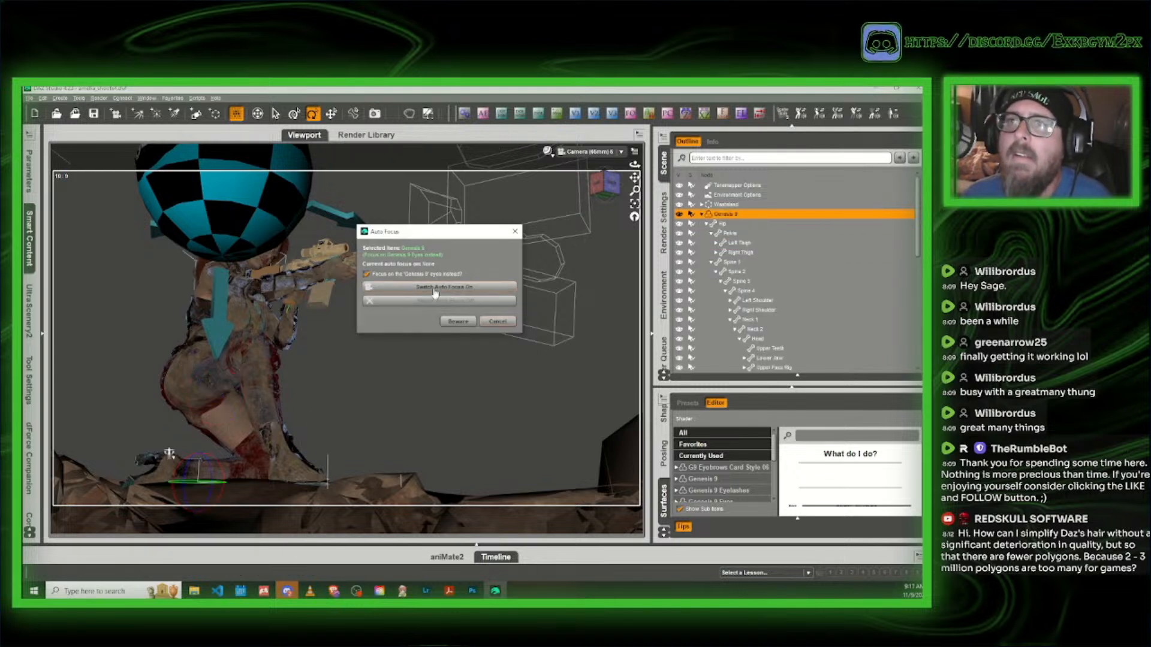
left_click(457, 318)
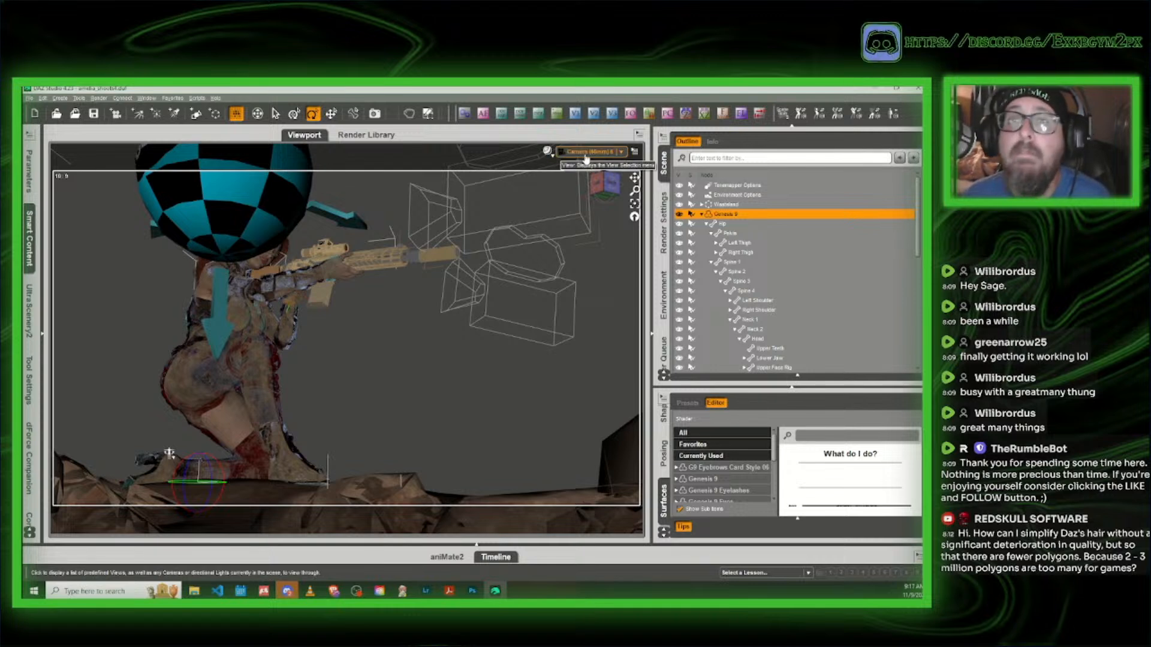
Step: Preview the fifth camera's view in NVIDIA Iray and set its f-stop to 32 (10 stops)
left_click(548, 155)
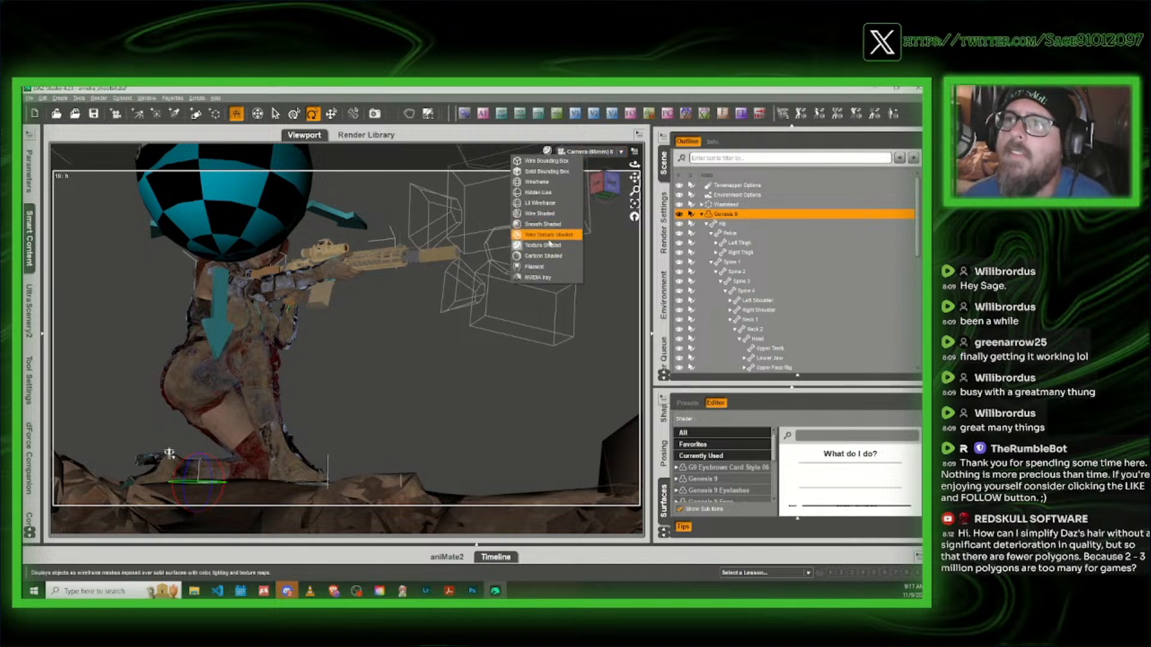
left_click(548, 279)
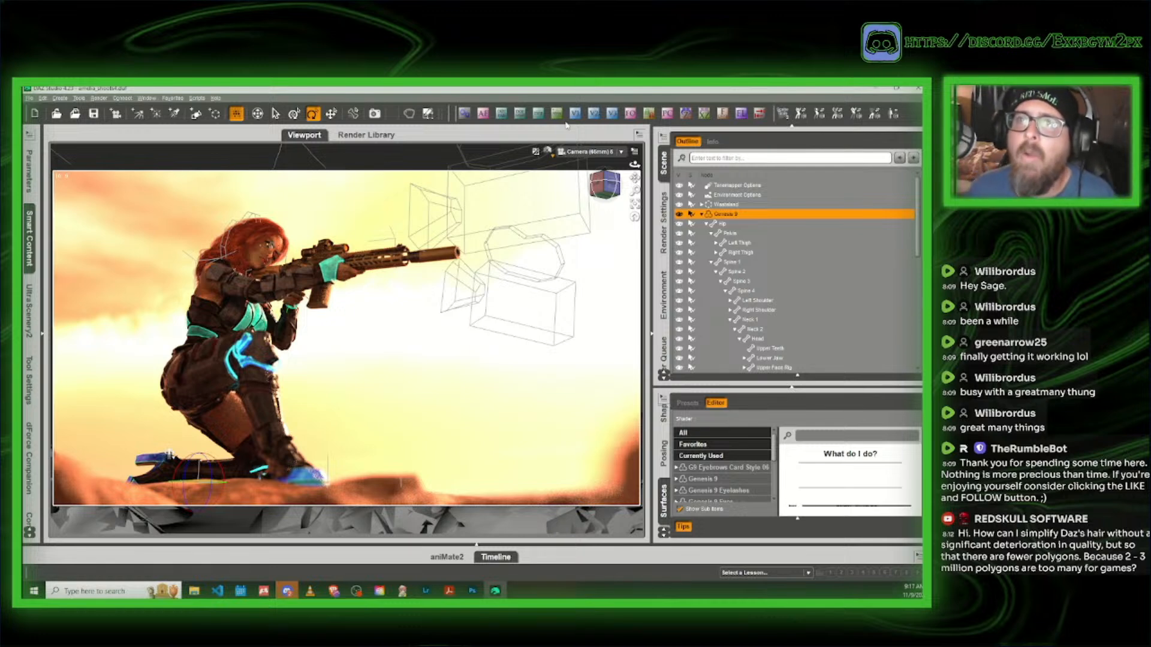
left_click(719, 116)
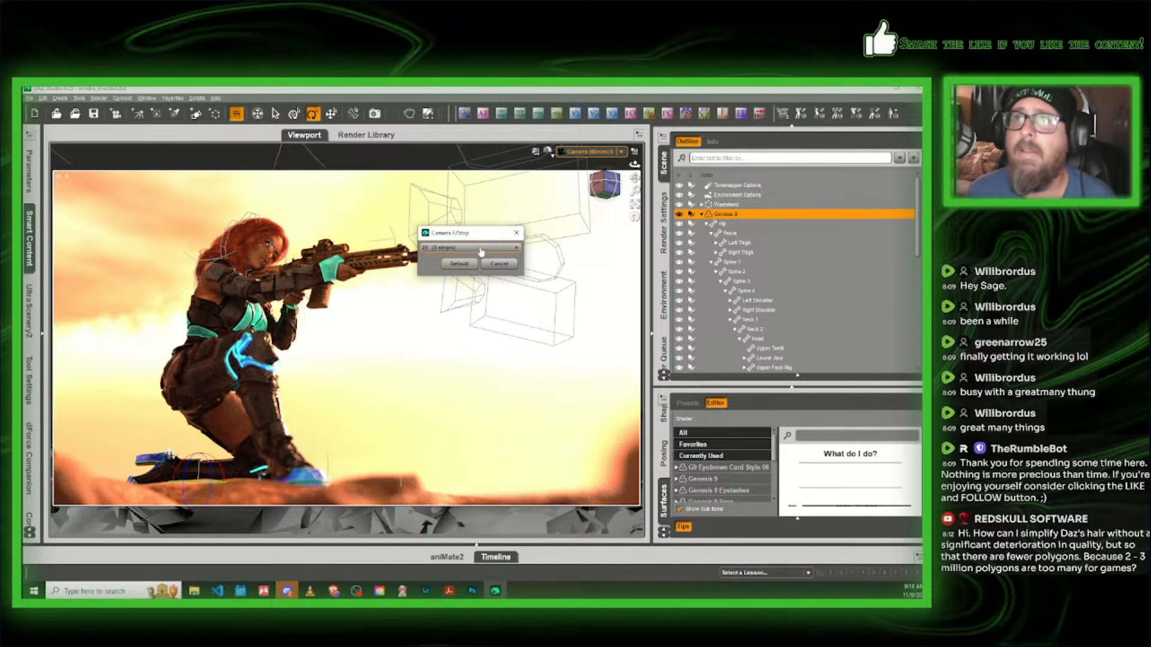
left_click(481, 248)
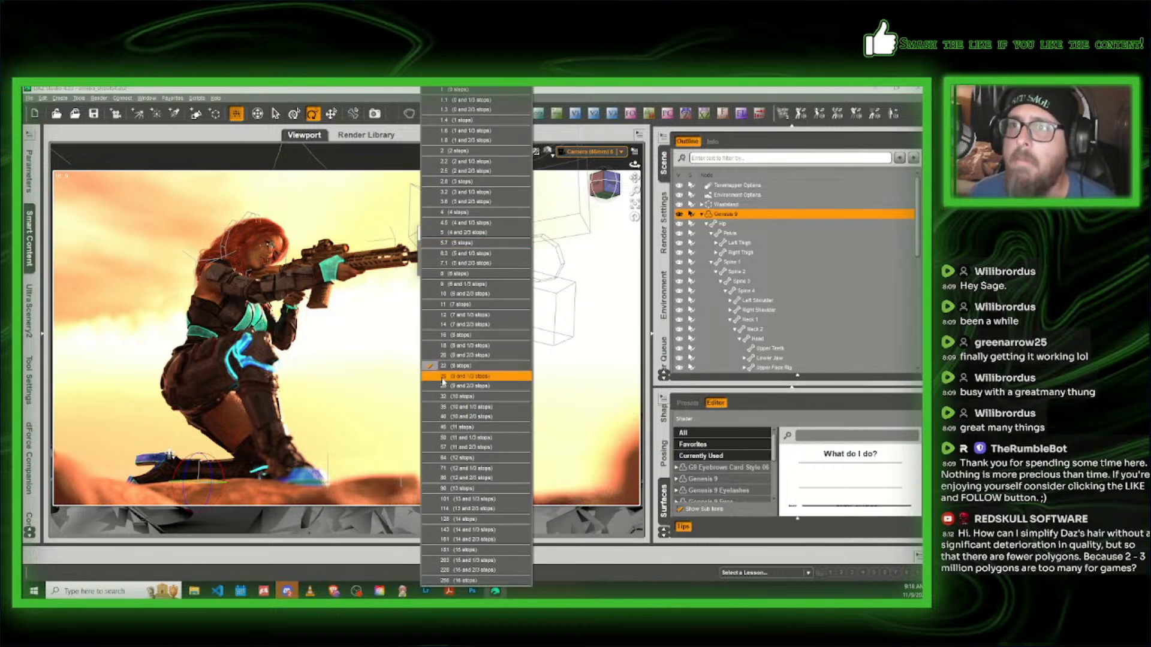
left_click(462, 396)
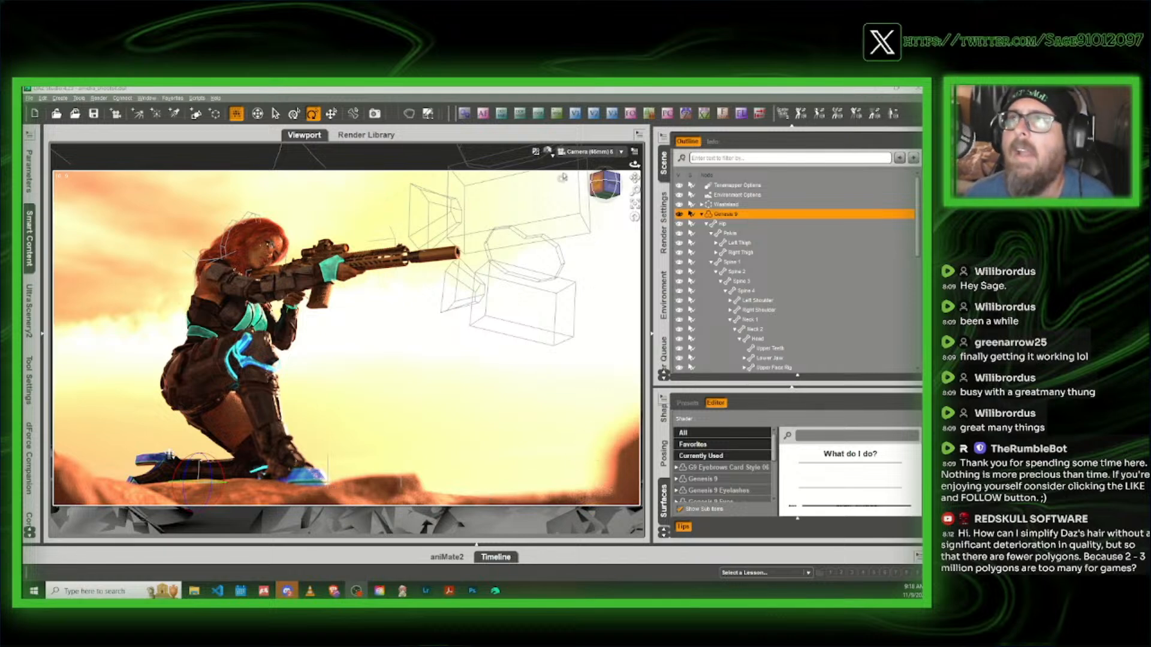
Step: Switch the viewport from Iray to Texture Shaded and save the fifth camera's scene as amelia_shoots5
left_click(548, 151)
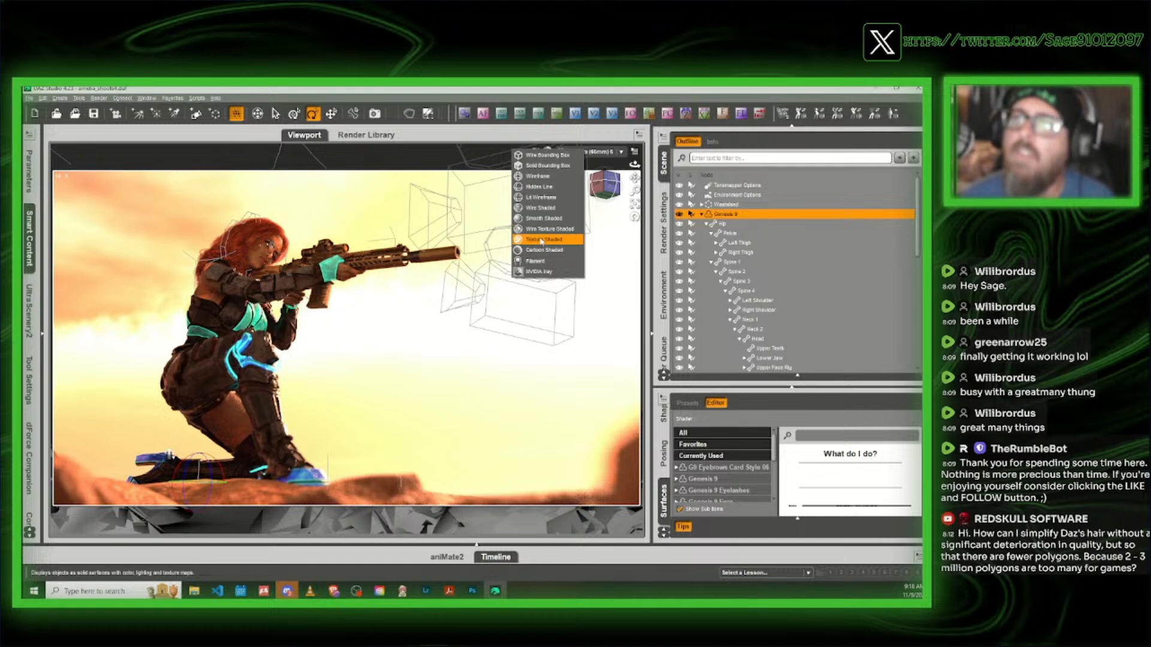
left_click(541, 240)
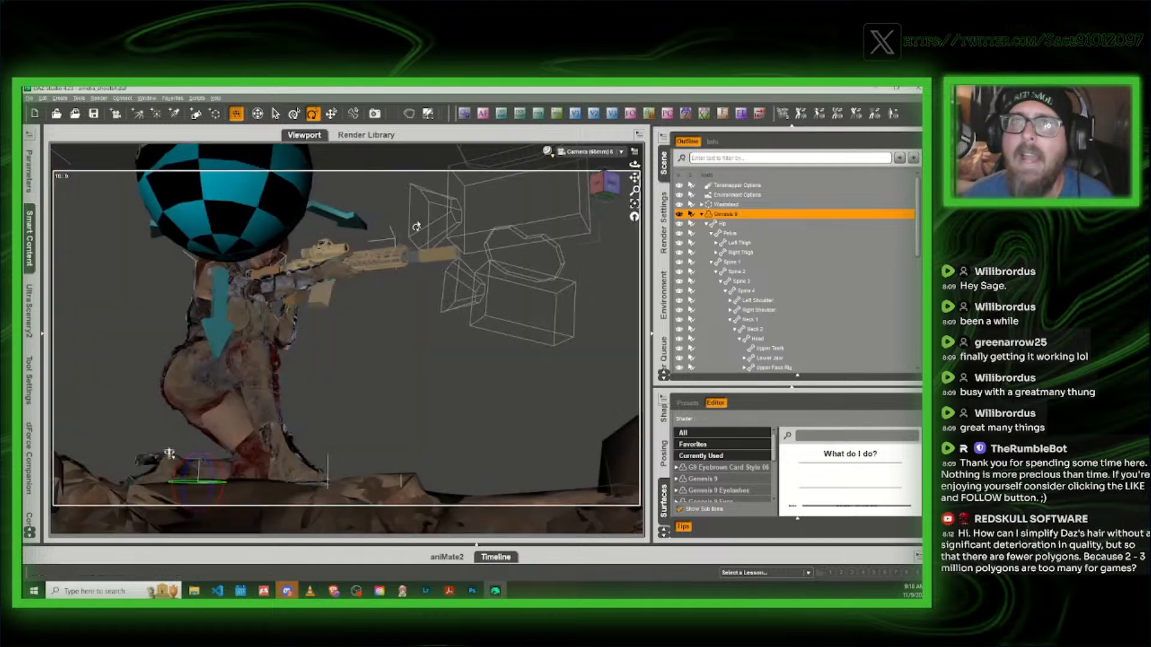
left_click(28, 97)
mouse_move(51, 162)
left_click(149, 166)
left_click(651, 187)
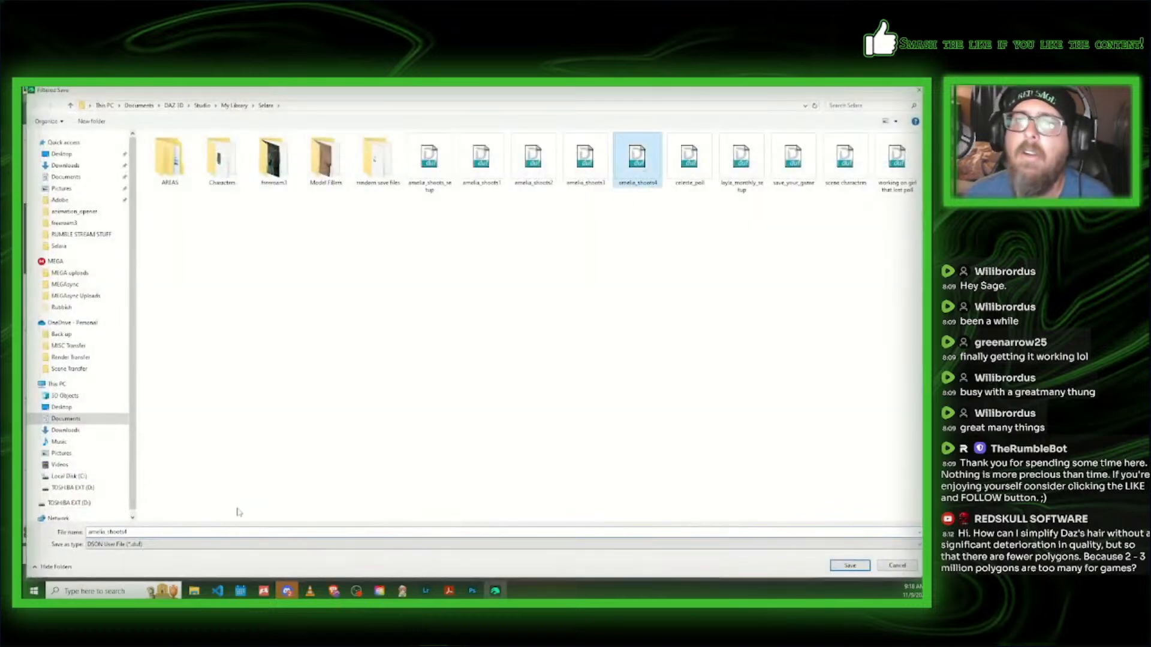
left_click(138, 531)
key("BackSpace")
type("5")
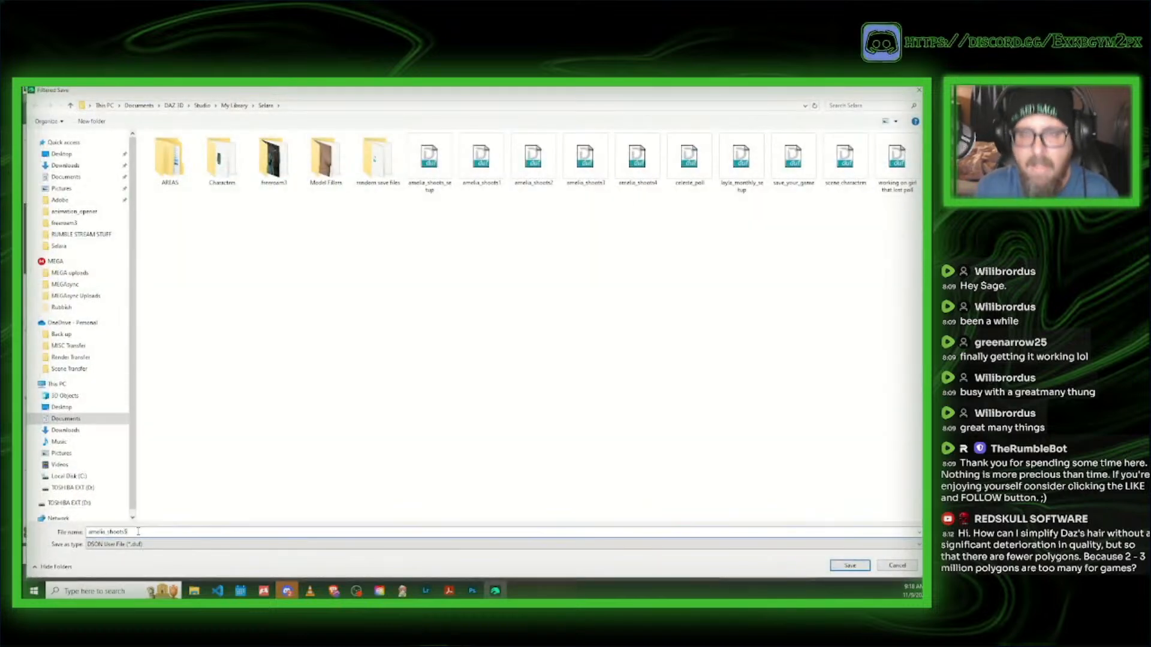
left_click(849, 564)
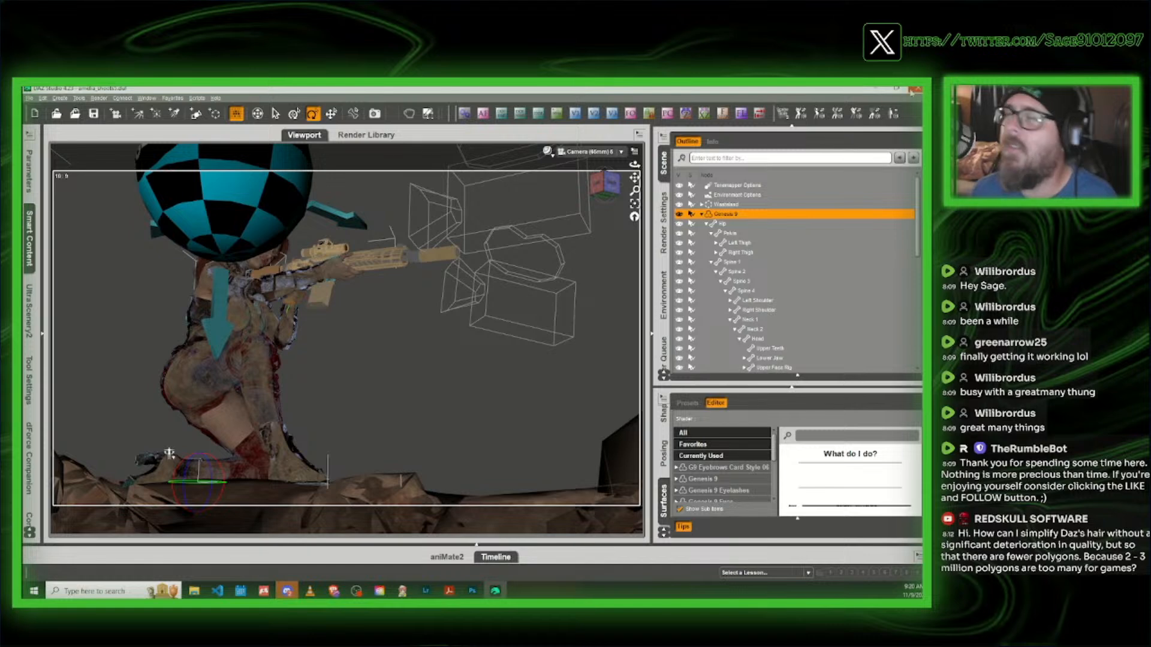
Step: Close the saved scene and, with an empty scene open, show the installed products in the Default category of Smart Content
left_click(913, 90)
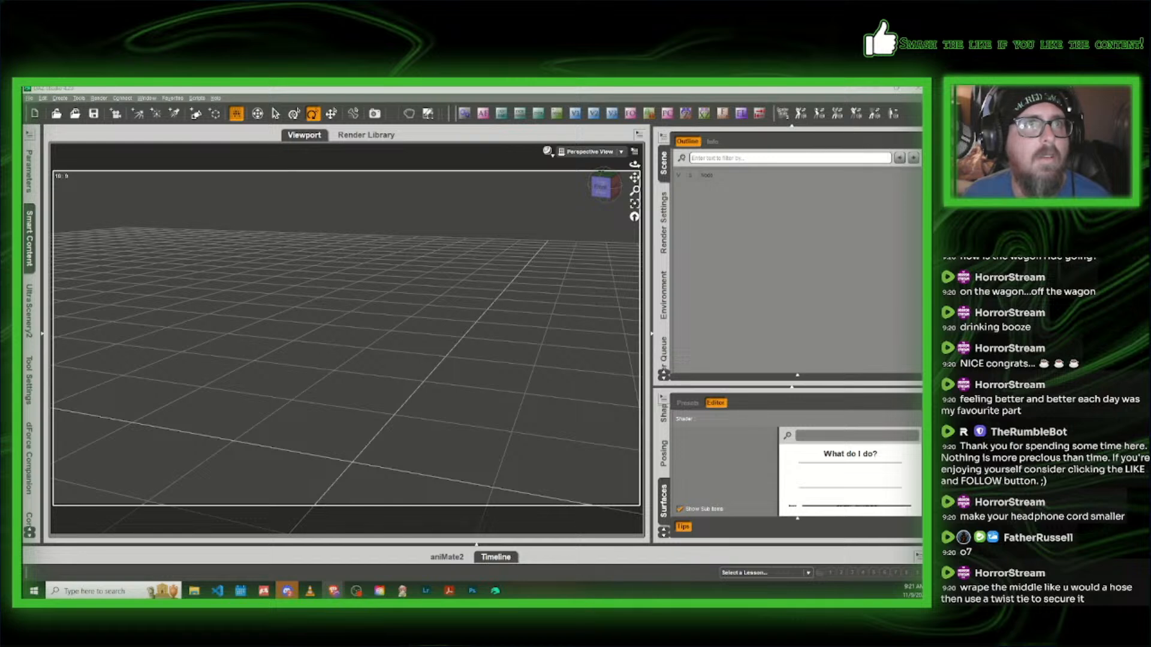
left_click(30, 238)
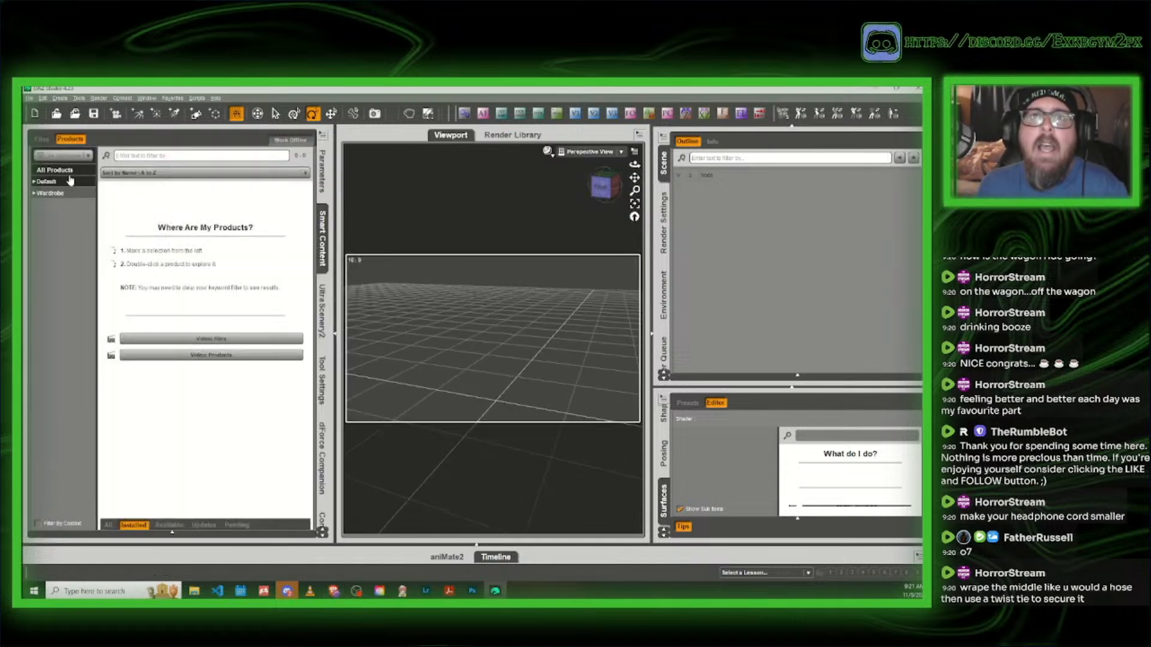
left_click(64, 184)
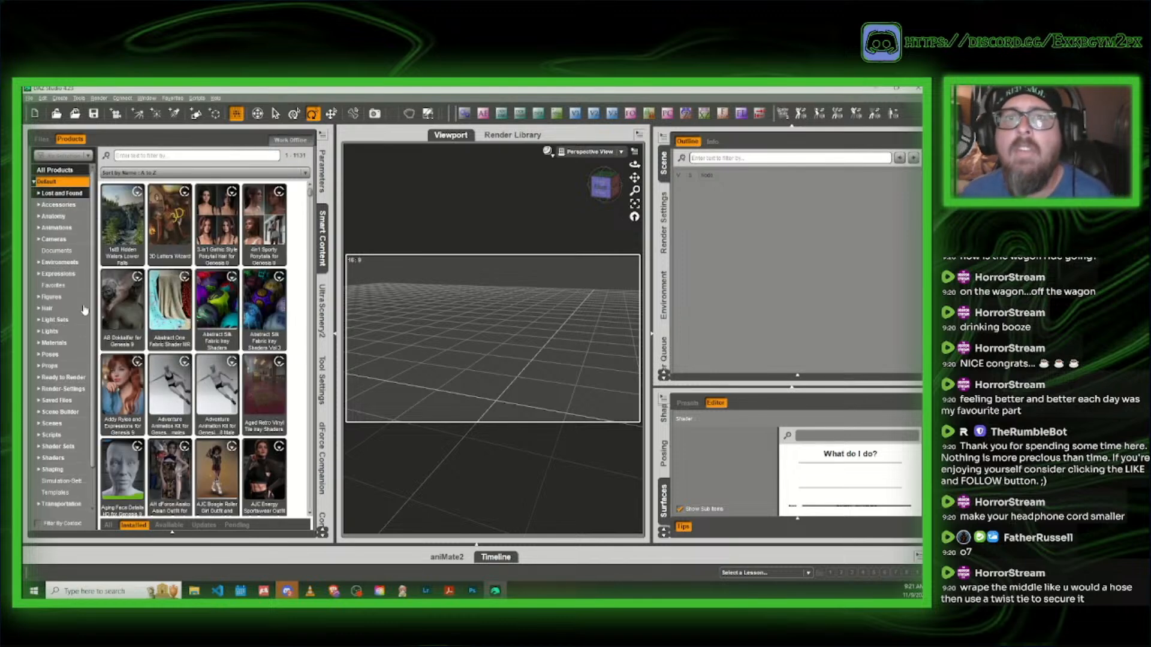
Step: View the image 3D livestream.jpg in a maximized window, close it and switch back to DAZ Studio
left_click(880, 92)
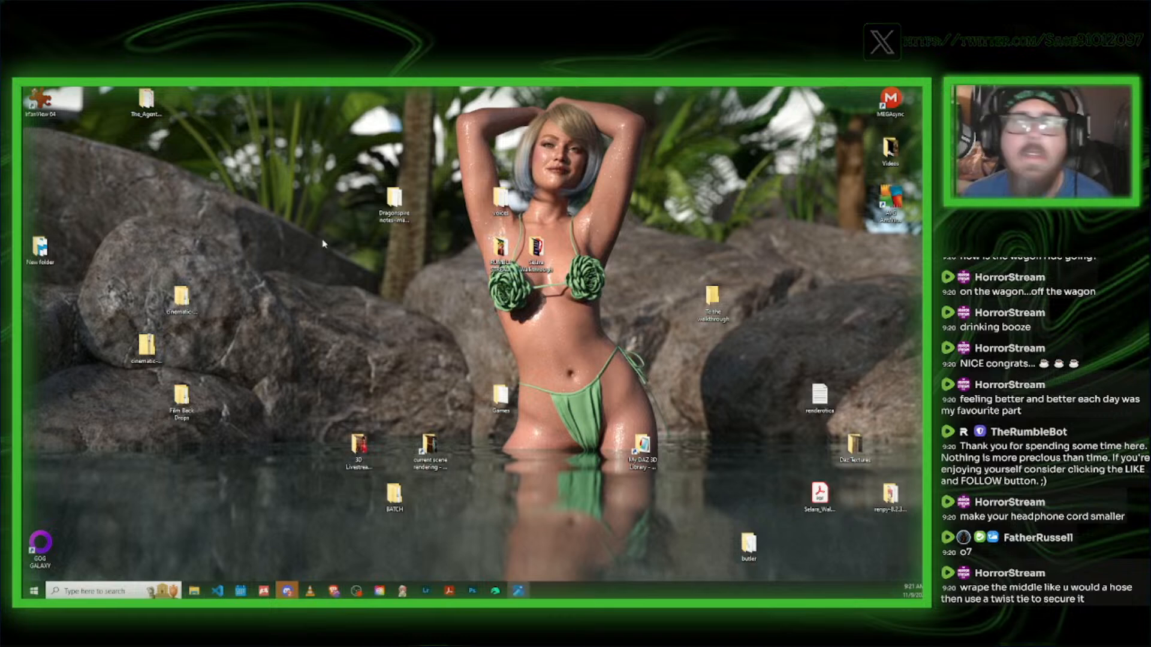
left_click_drag(920, 206, 493, 163)
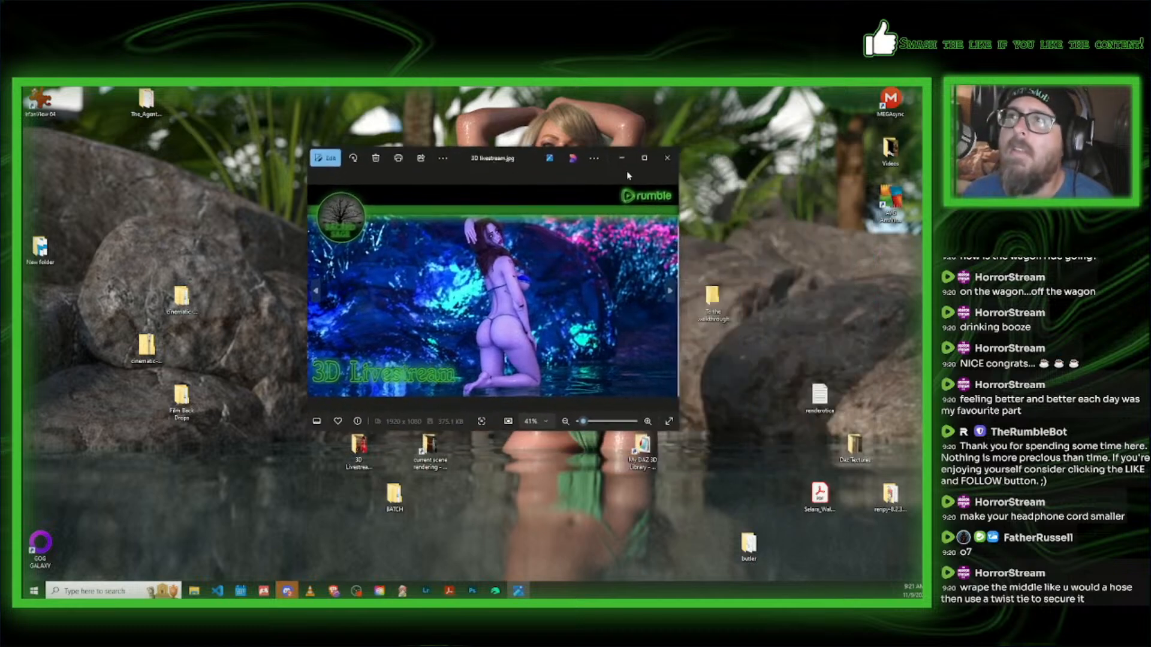
left_click(642, 159)
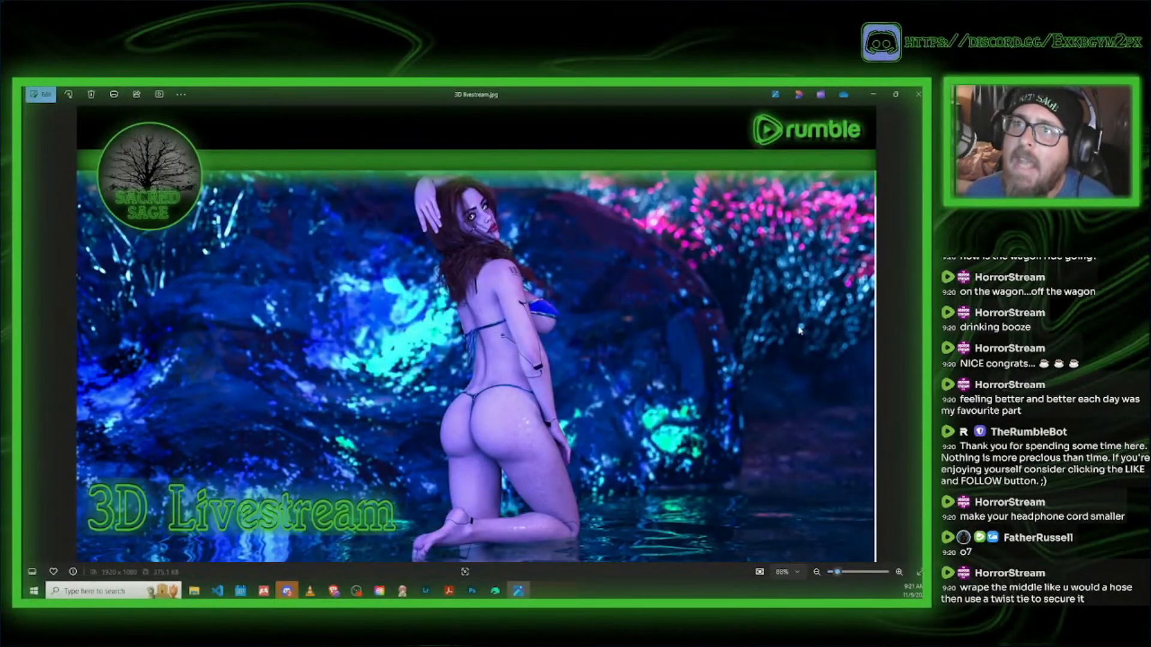
left_click(917, 96)
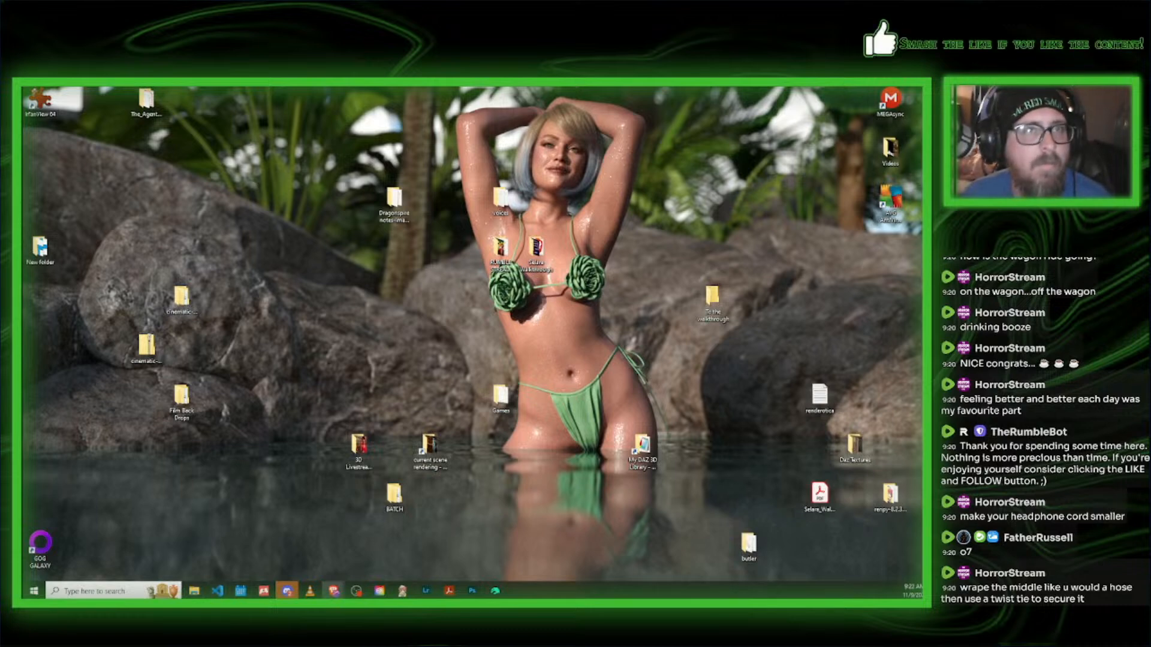
left_click(495, 591)
mouse_move(135, 278)
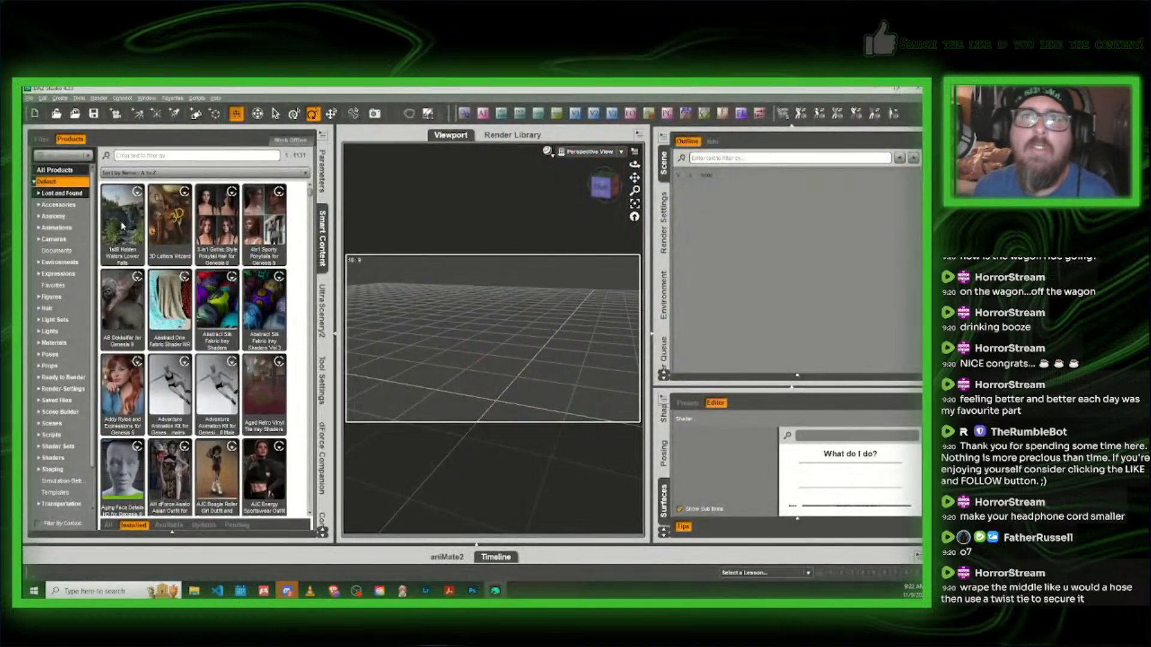
Step: Browse the installed environment products in the Environments category under Default for a suitable setting
mouse_move(123, 225)
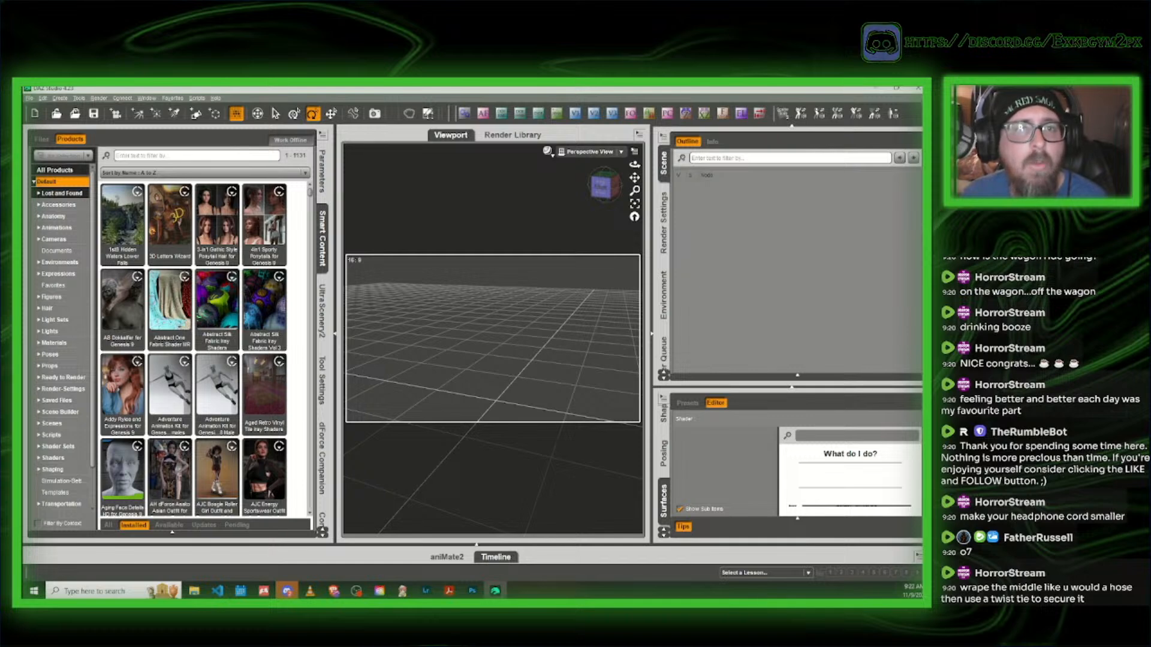
left_click(33, 181)
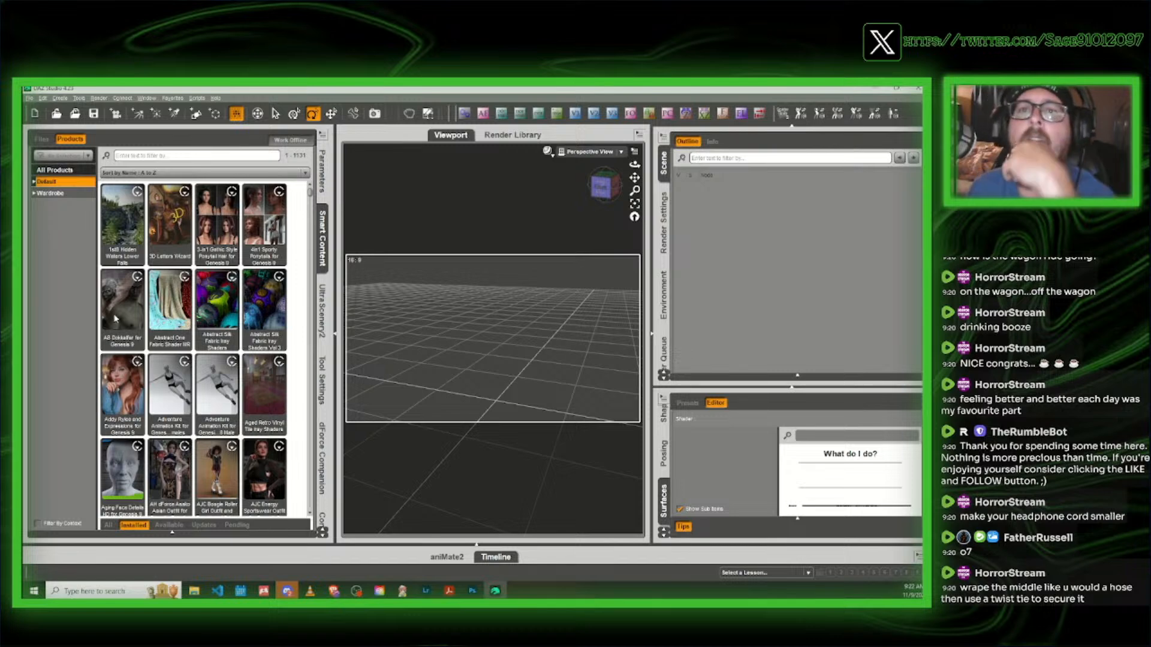
left_click(42, 181)
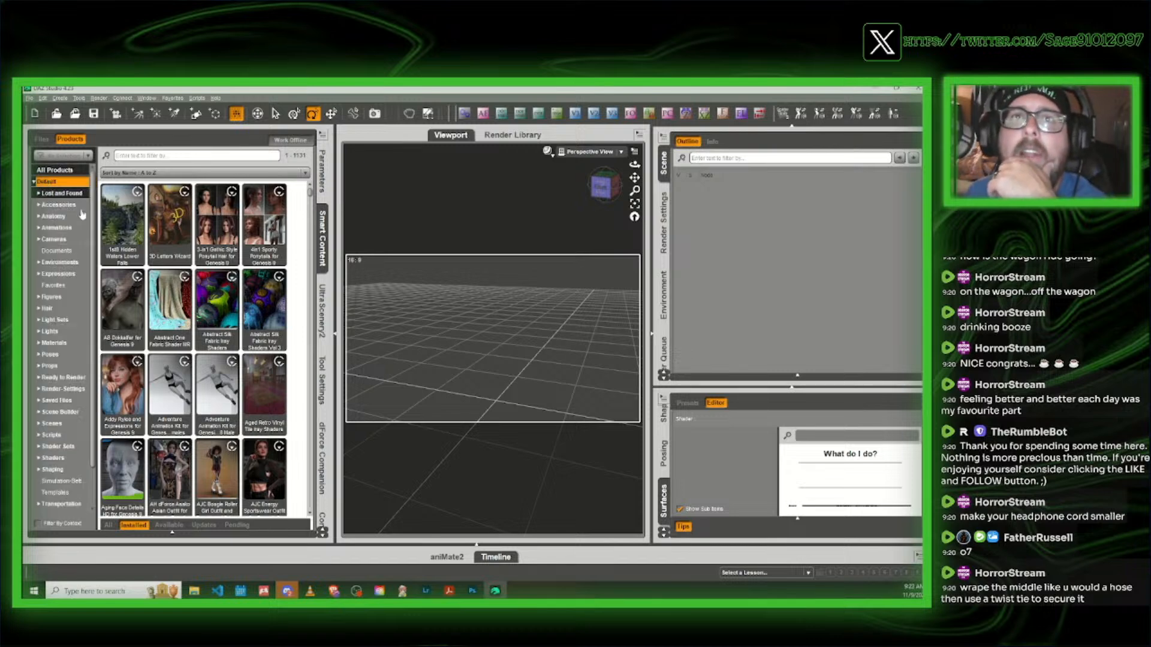
left_click(62, 264)
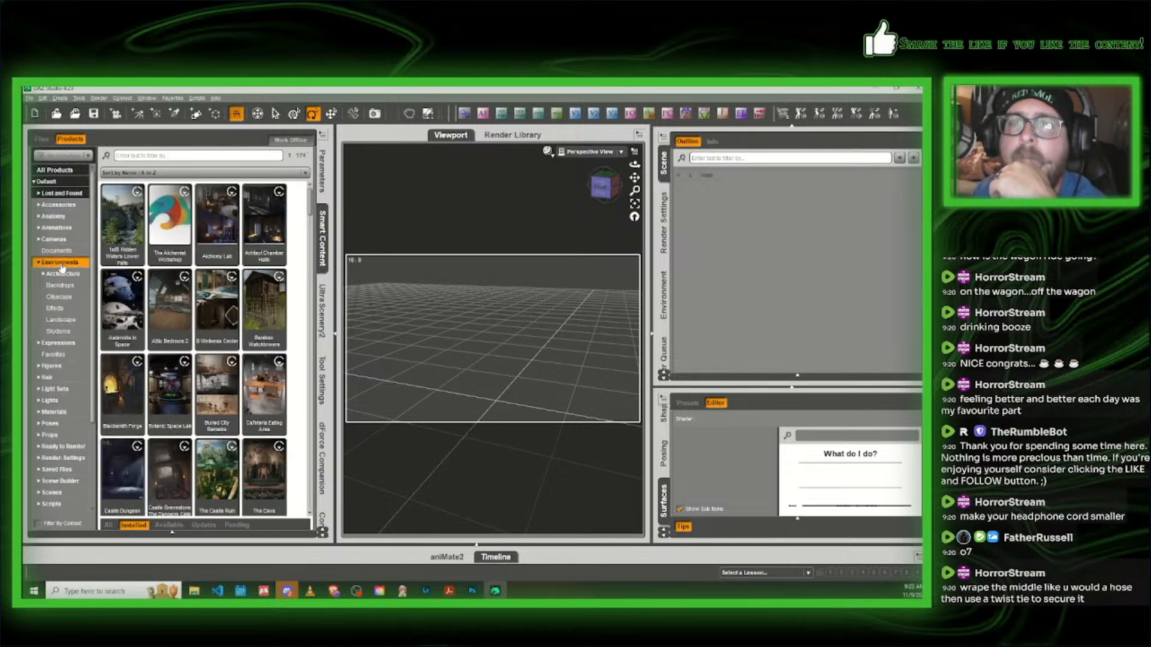
mouse_move(108, 377)
mouse_move(223, 471)
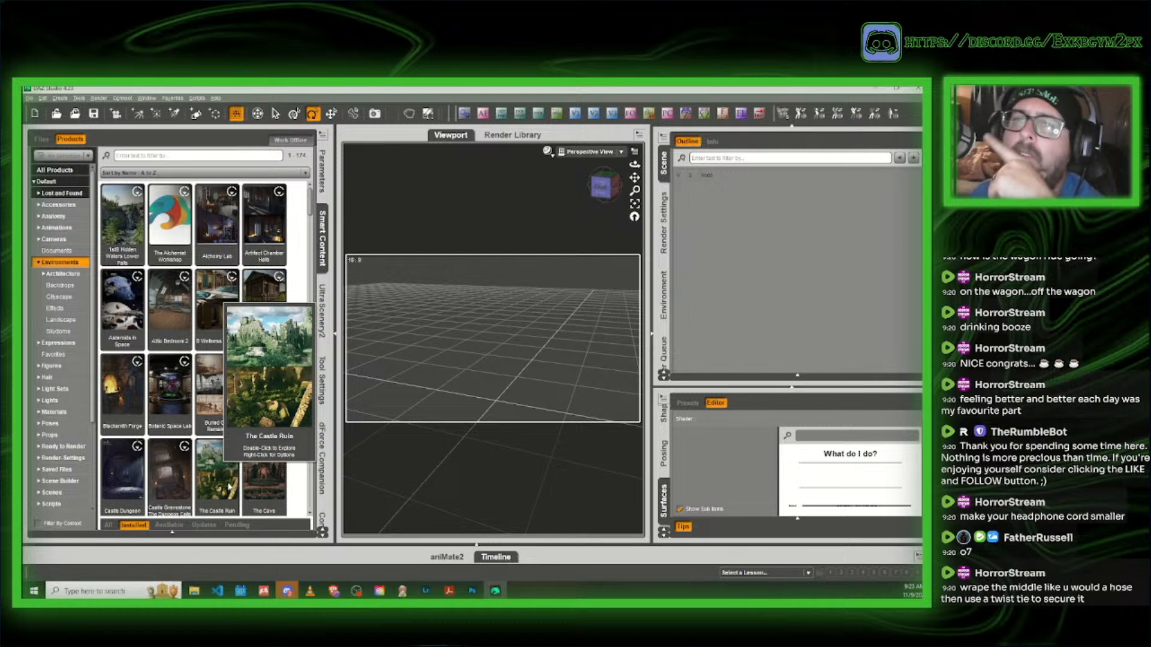
scroll(223, 473, "down", 3)
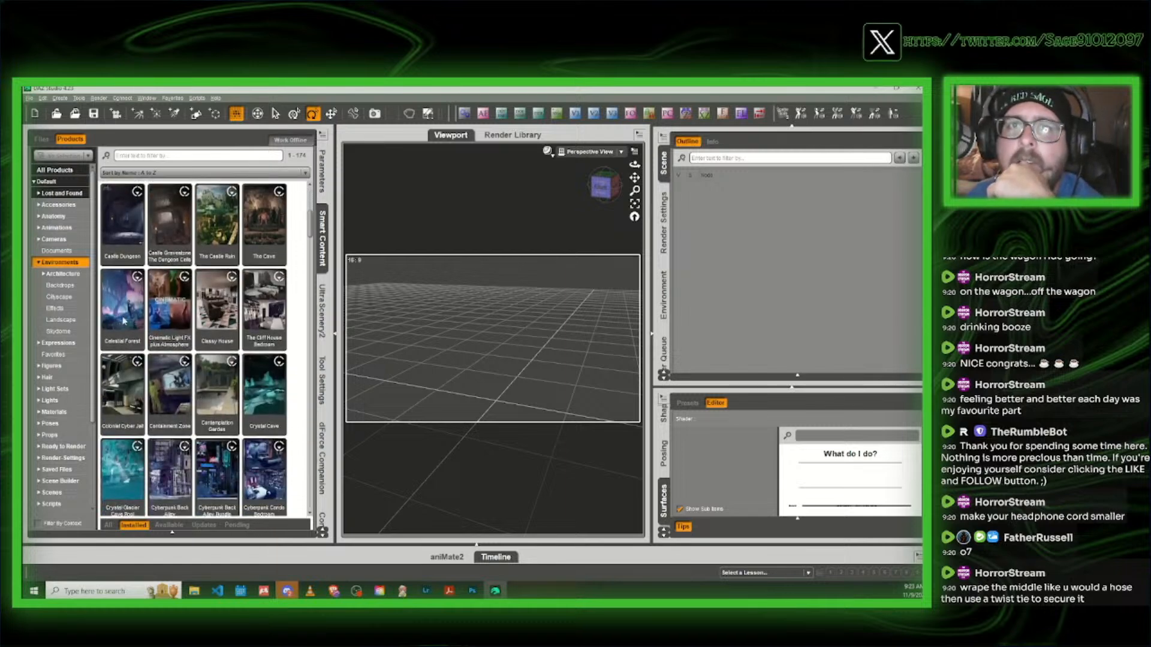
mouse_move(126, 316)
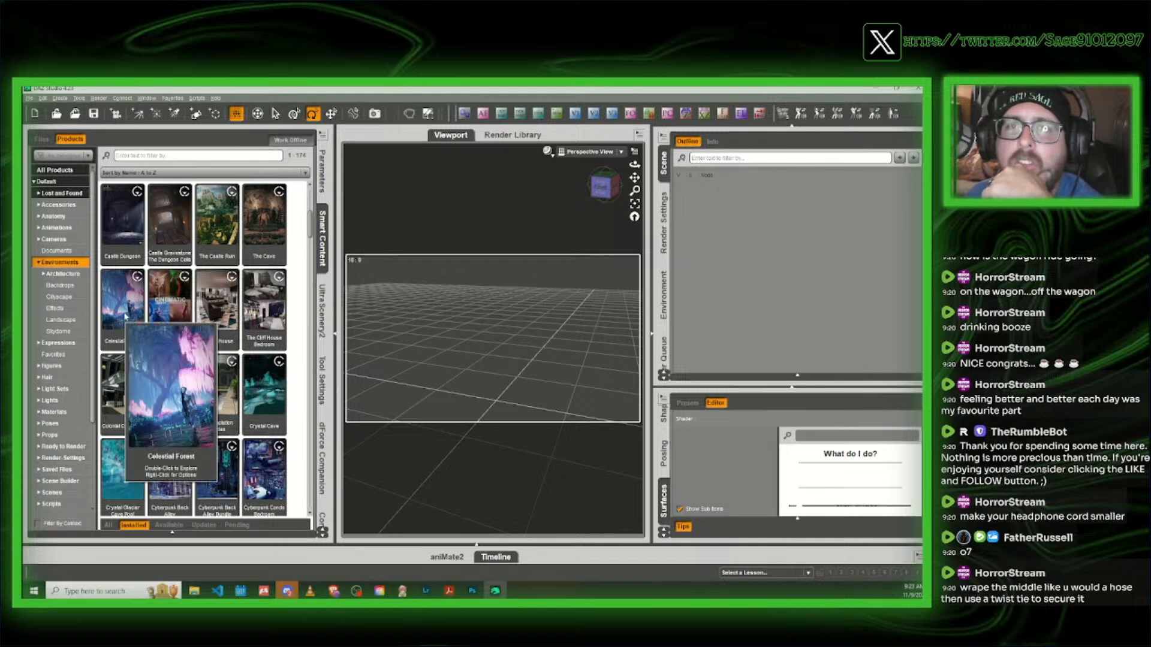
mouse_move(127, 457)
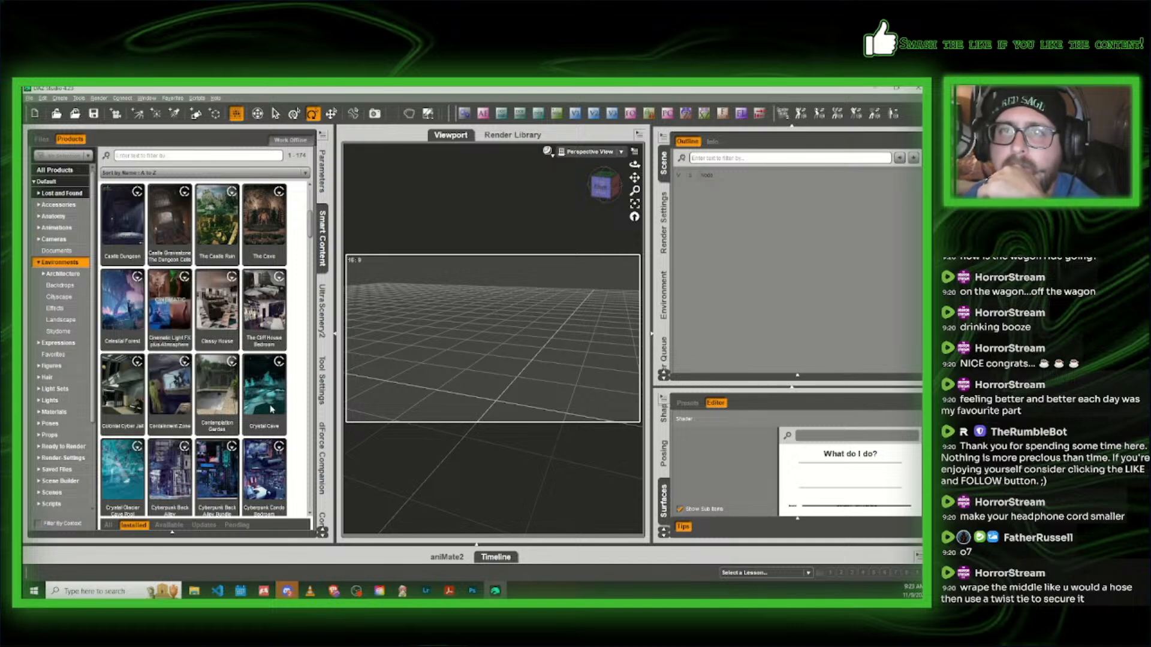
mouse_move(271, 409)
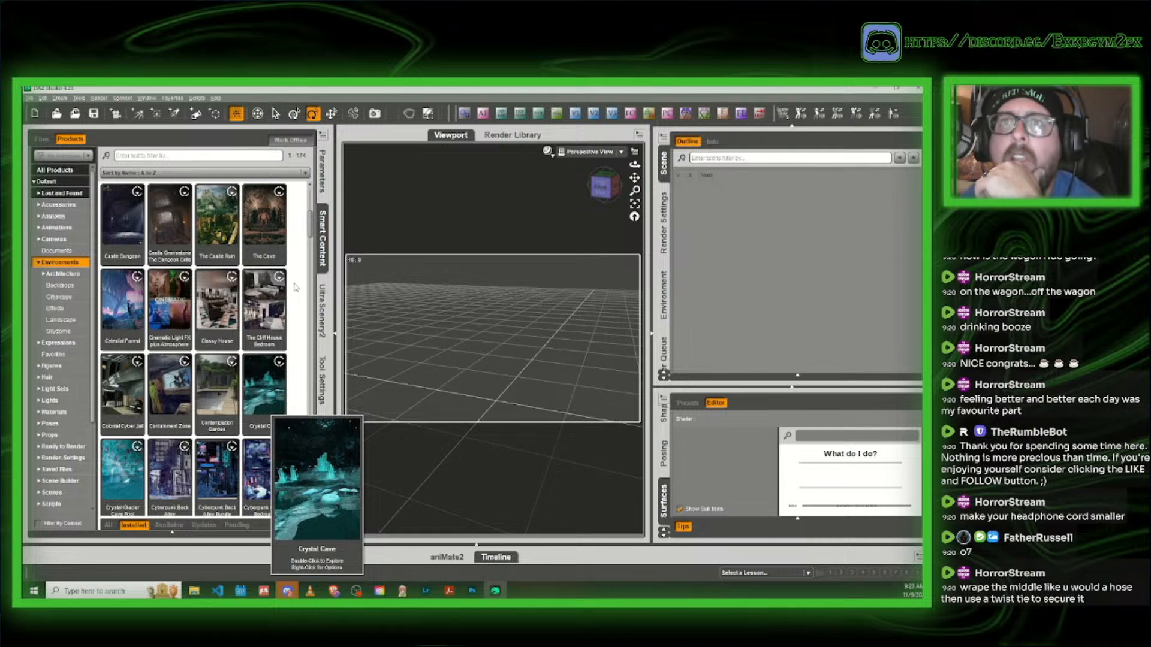
mouse_move(232, 239)
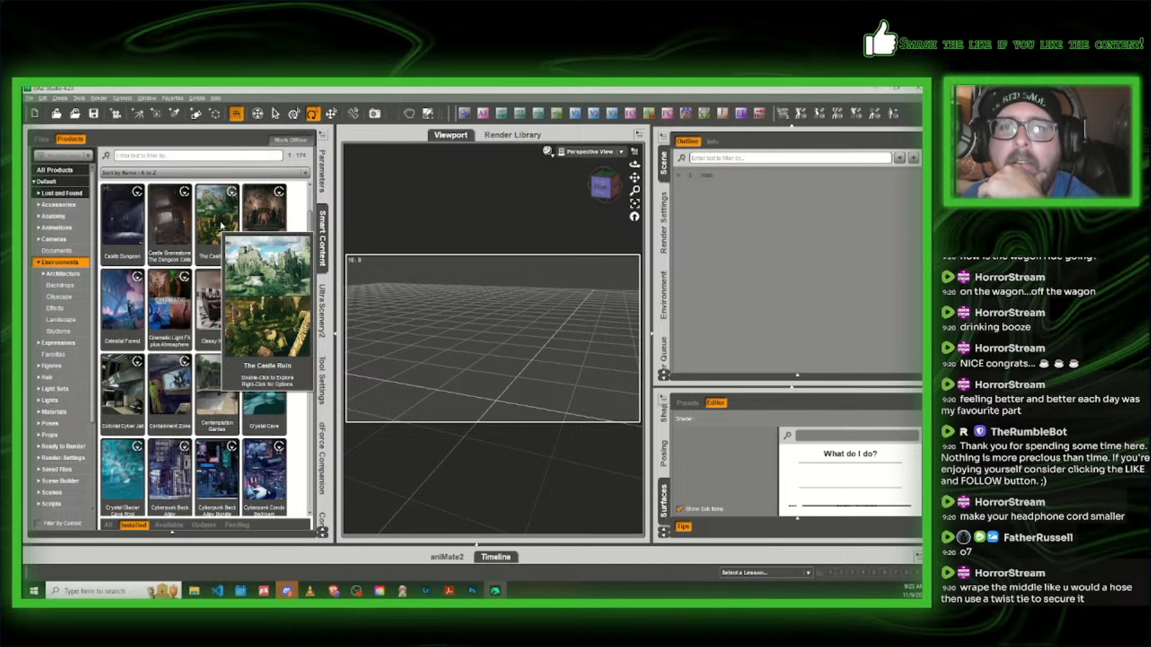
Step: Open The Castle Ruin product and load its TCR The Castle Ruin Preload Scene from the Environments files
double_click(221, 226)
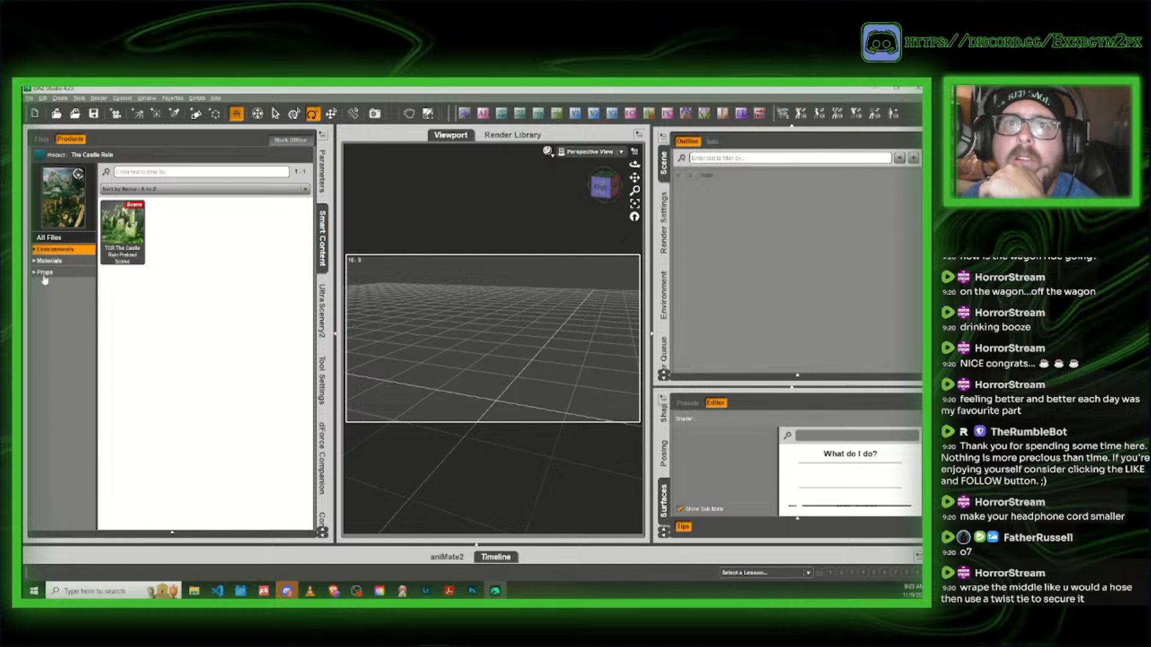
left_click(44, 273)
left_click(52, 249)
double_click(122, 232)
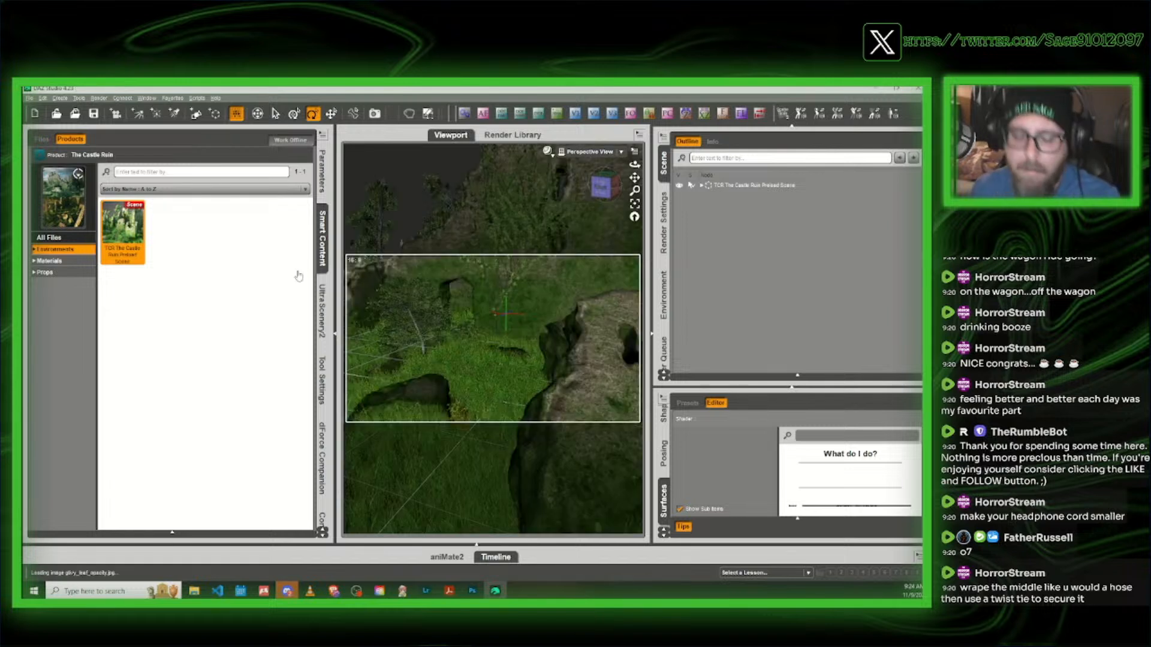
Step: Run the Instancify script on all listed duplicate tree props to convert them to instances, and close its report
left_click(196, 98)
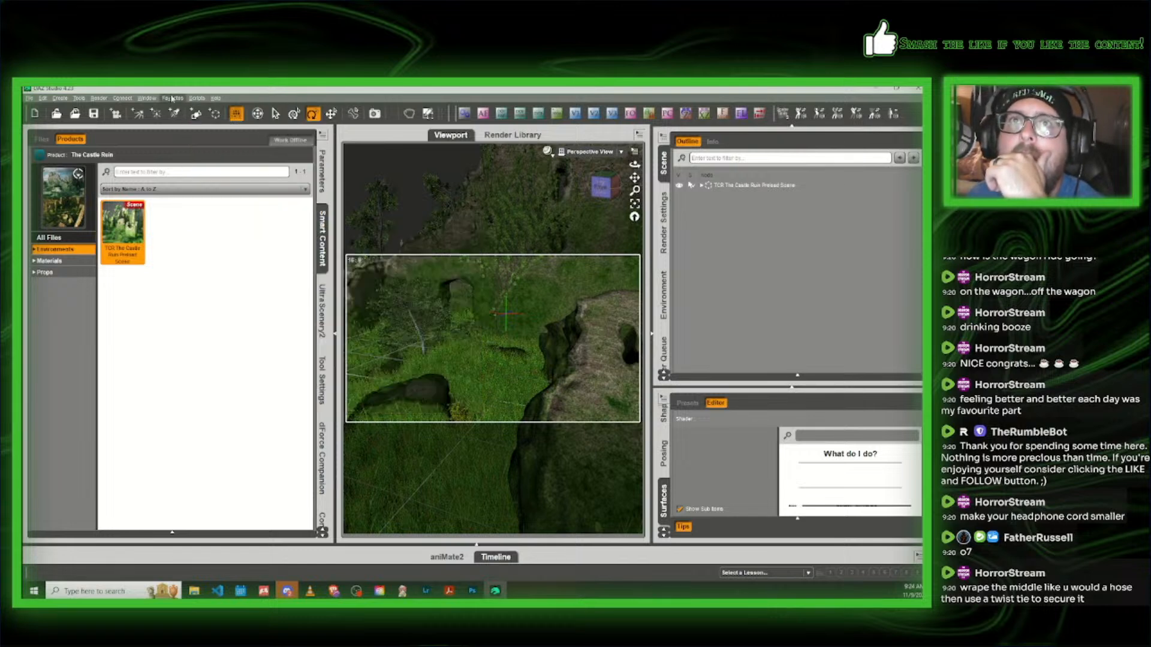
left_click(196, 99)
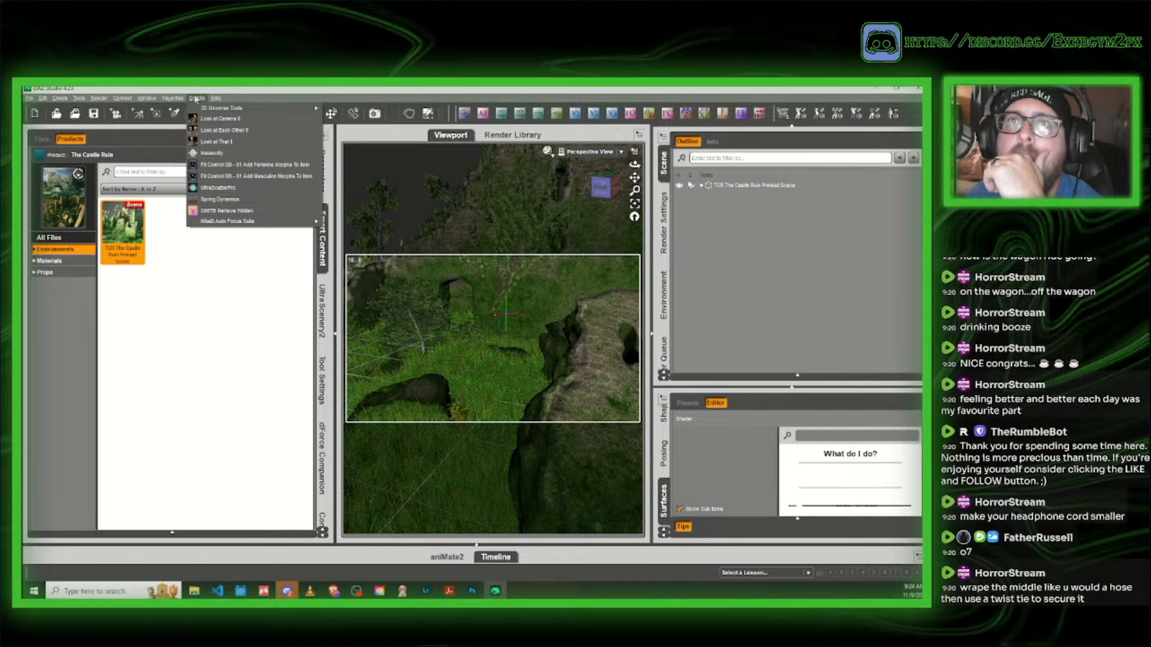
left_click(219, 153)
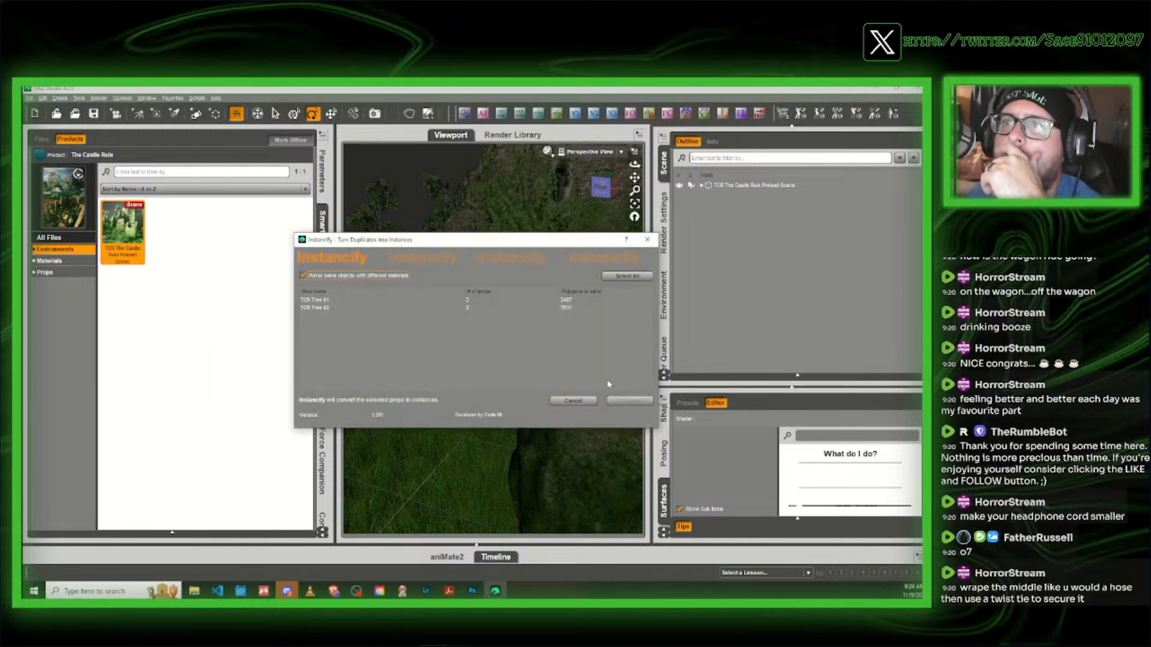
left_click(636, 282)
left_click(631, 402)
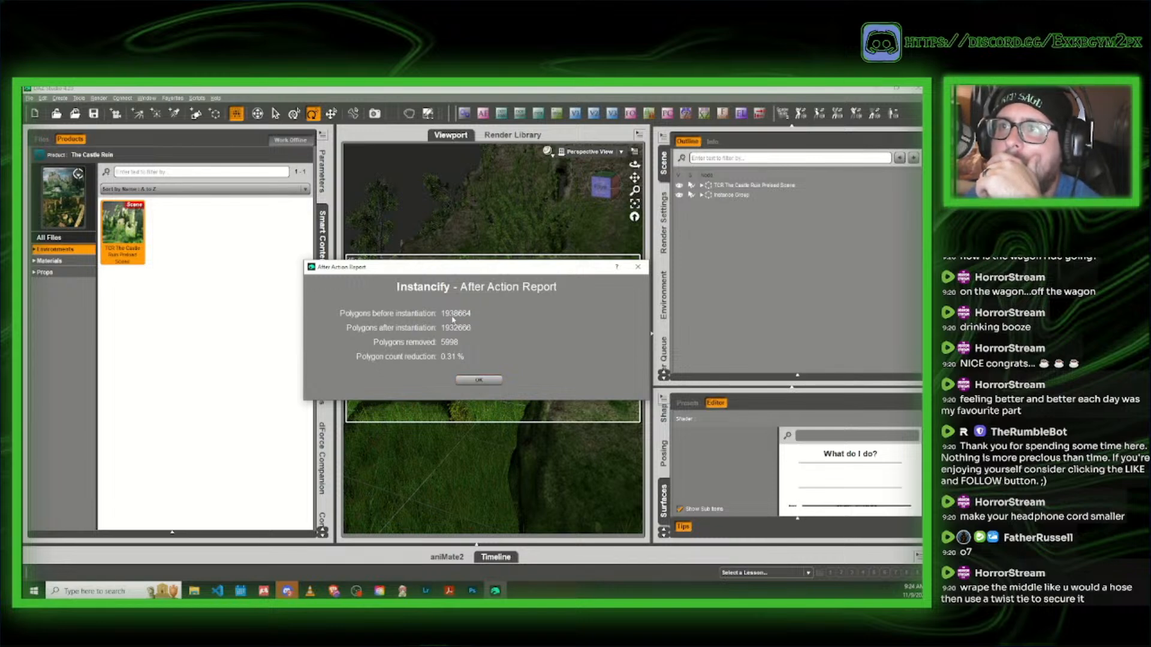
left_click(478, 381)
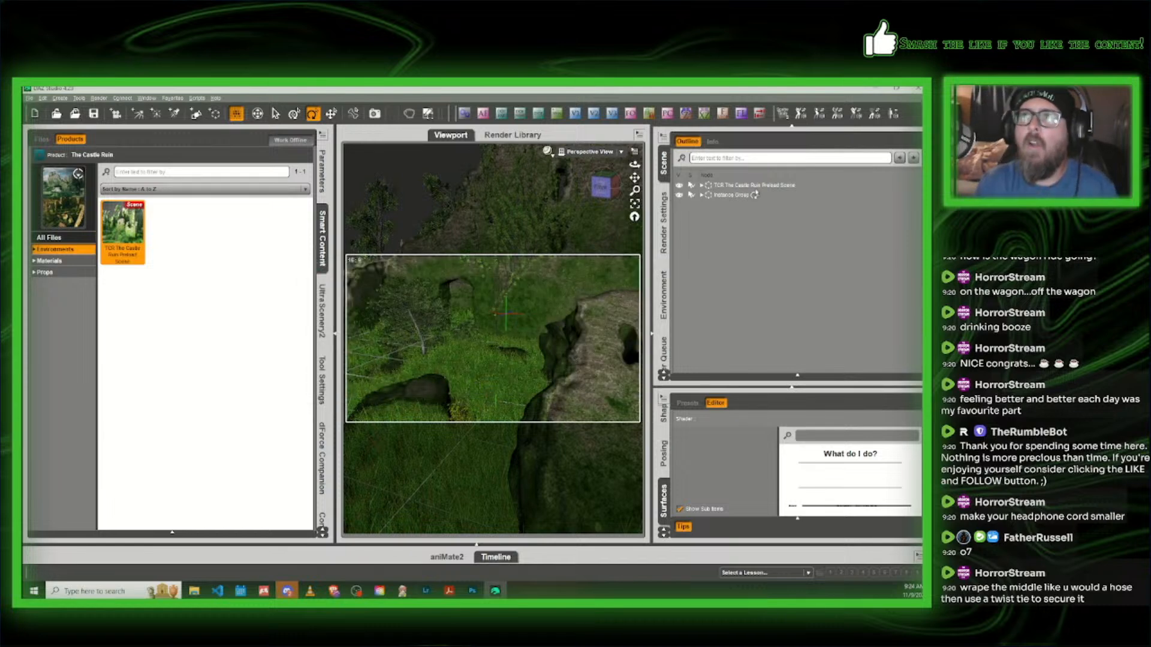
Step: Filter the castle ruin's scene objects by "cam", delete the TCR Camera Group and clear the filter
left_click_drag(602, 188, 604, 188)
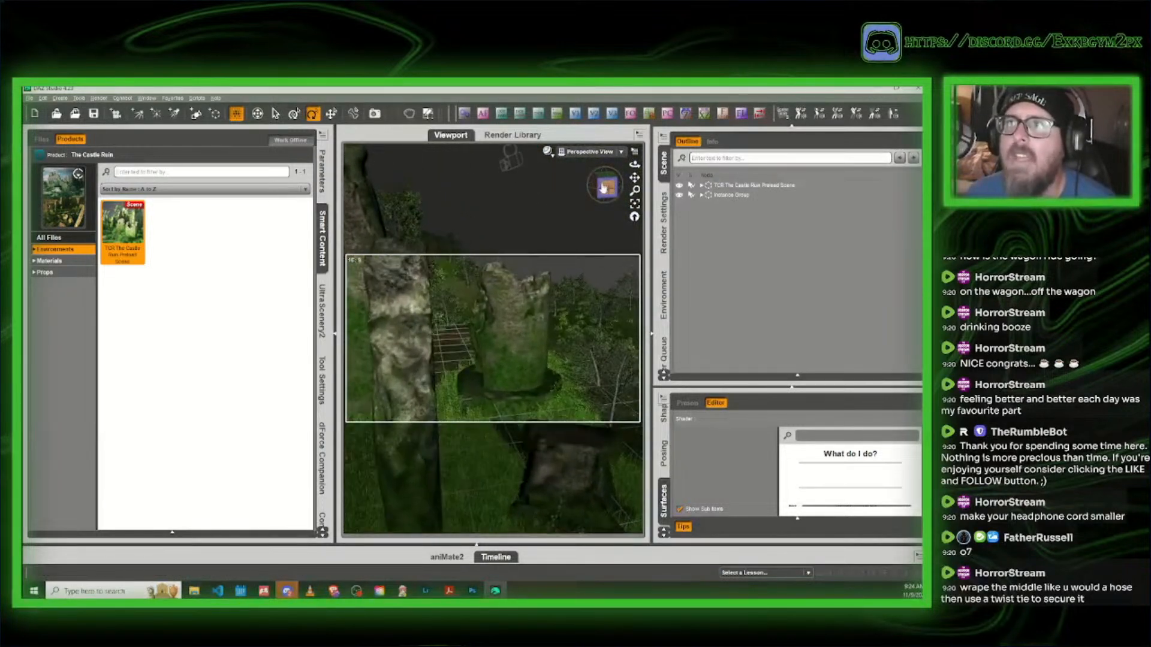
left_click(718, 186)
left_click(728, 159)
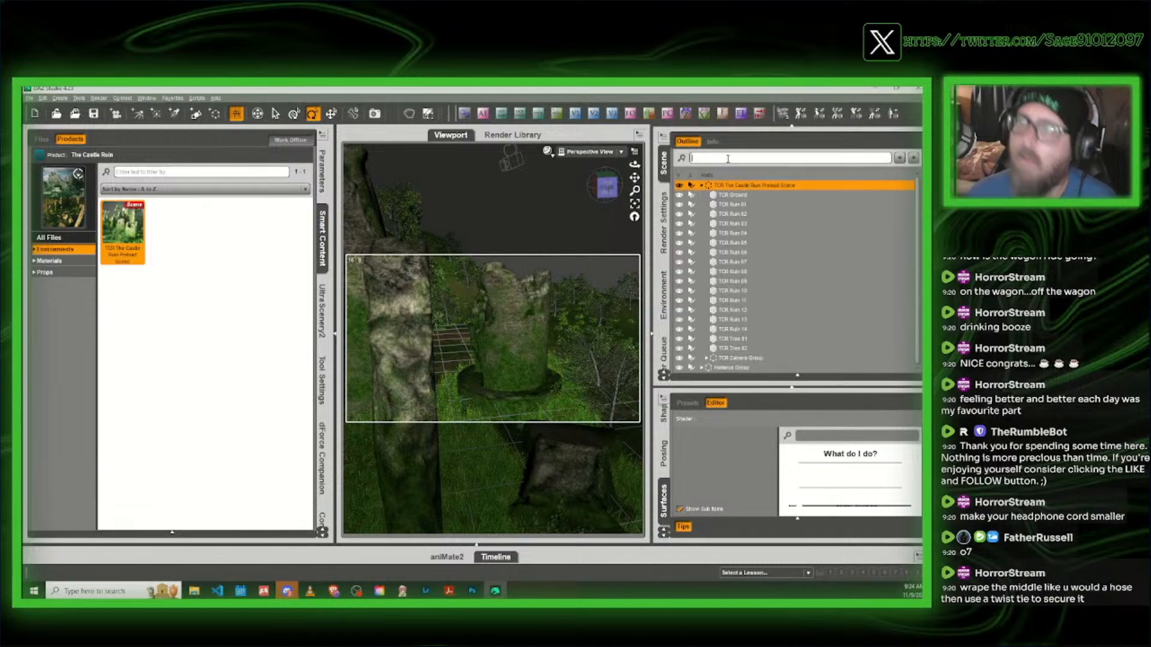
type("cam")
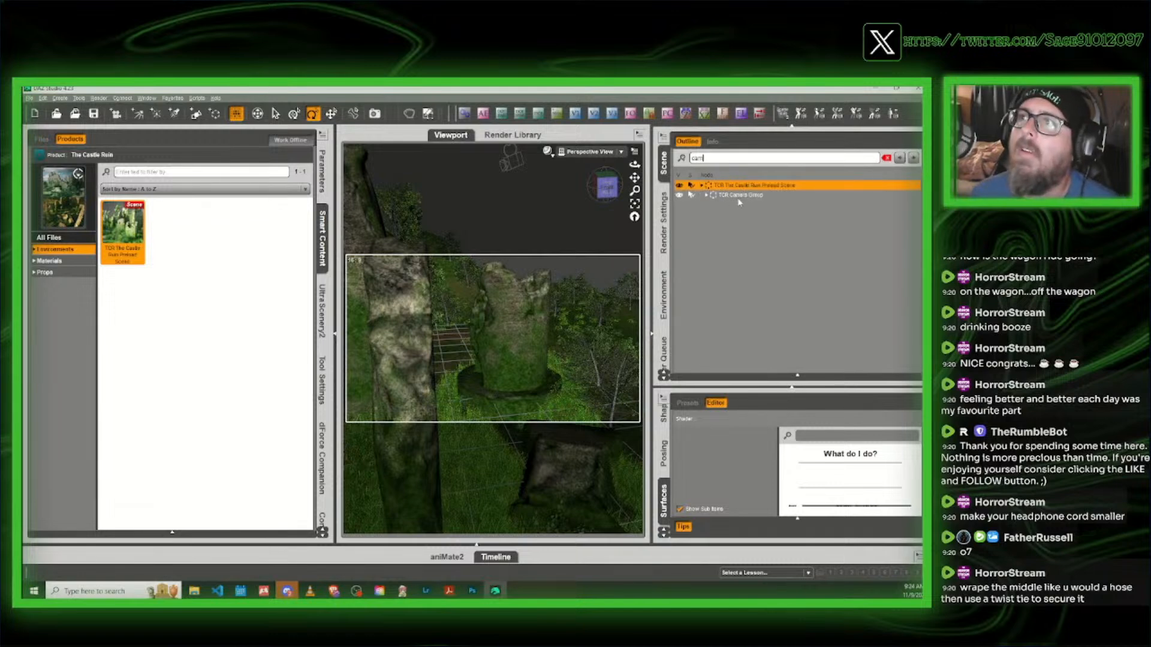
left_click(737, 196)
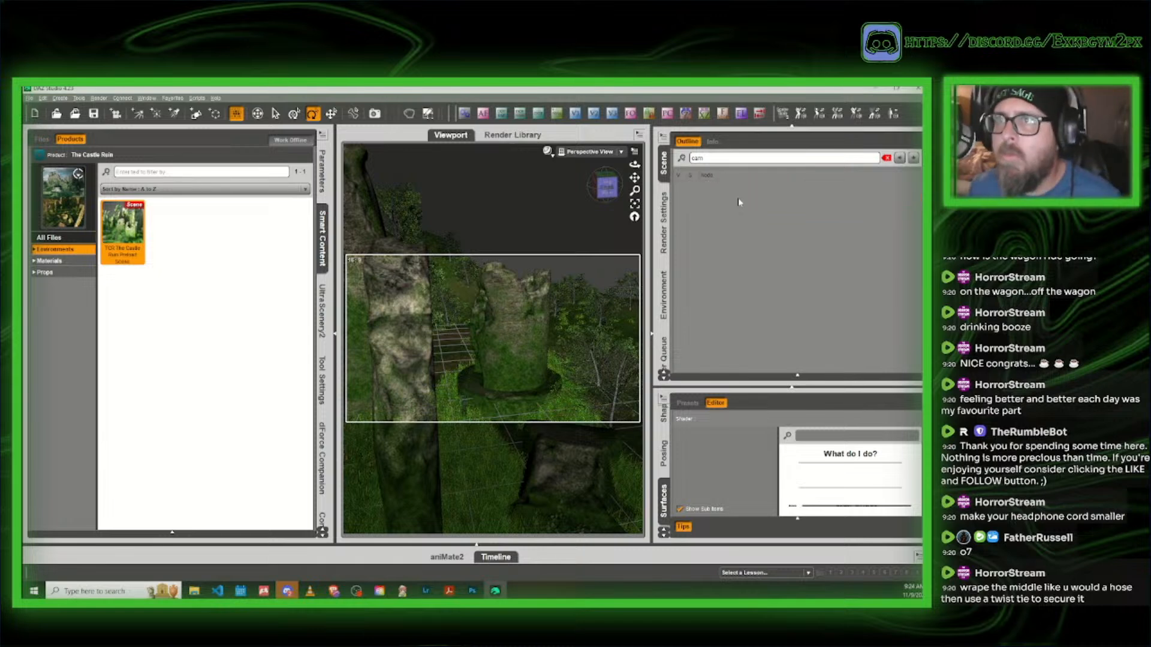
left_click(885, 158)
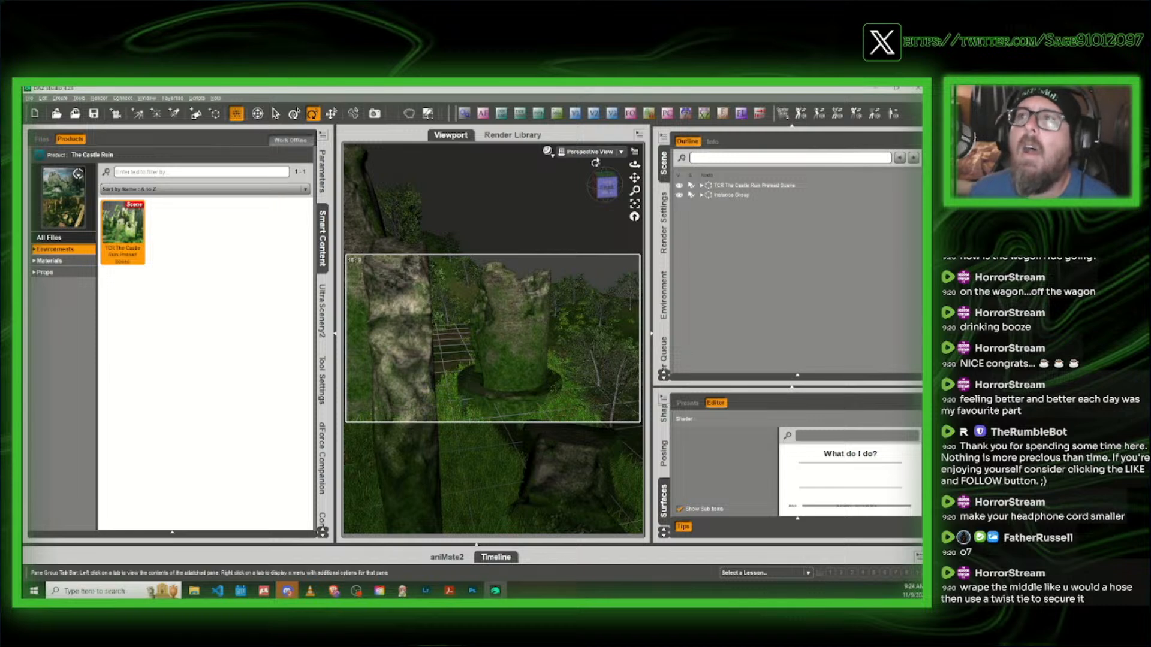
Step: Examine the castle ruins from several angles in the Perspective View, including the walls, fallen stones and grassy courtyard
mouse_move(599, 191)
left_mouse_down()
mouse_move(570, 217)
mouse_move(537, 198)
mouse_move(610, 188)
mouse_move(596, 204)
left_mouse_up()
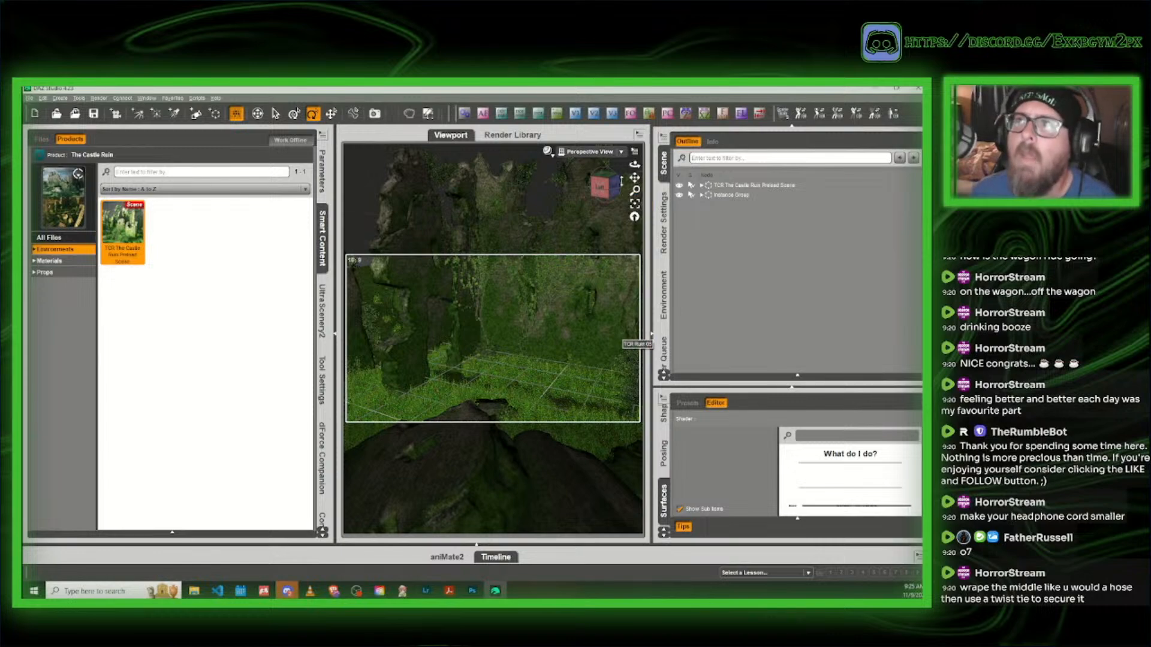
left_click_drag(609, 189, 602, 187)
left_click(603, 192)
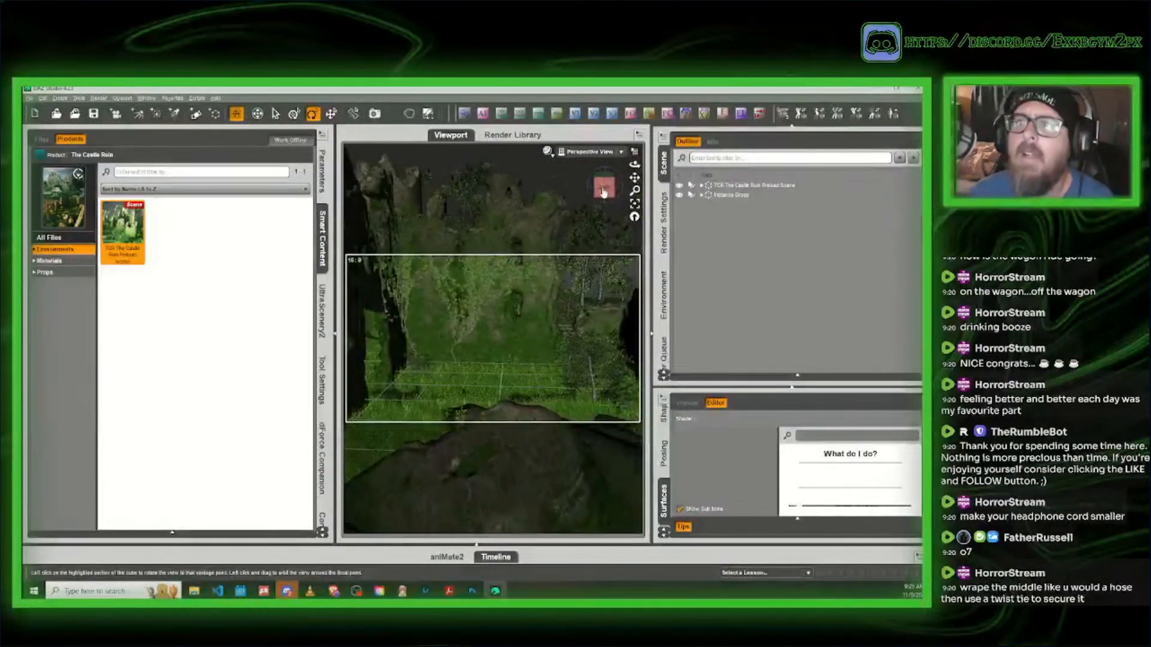
left_click(603, 192)
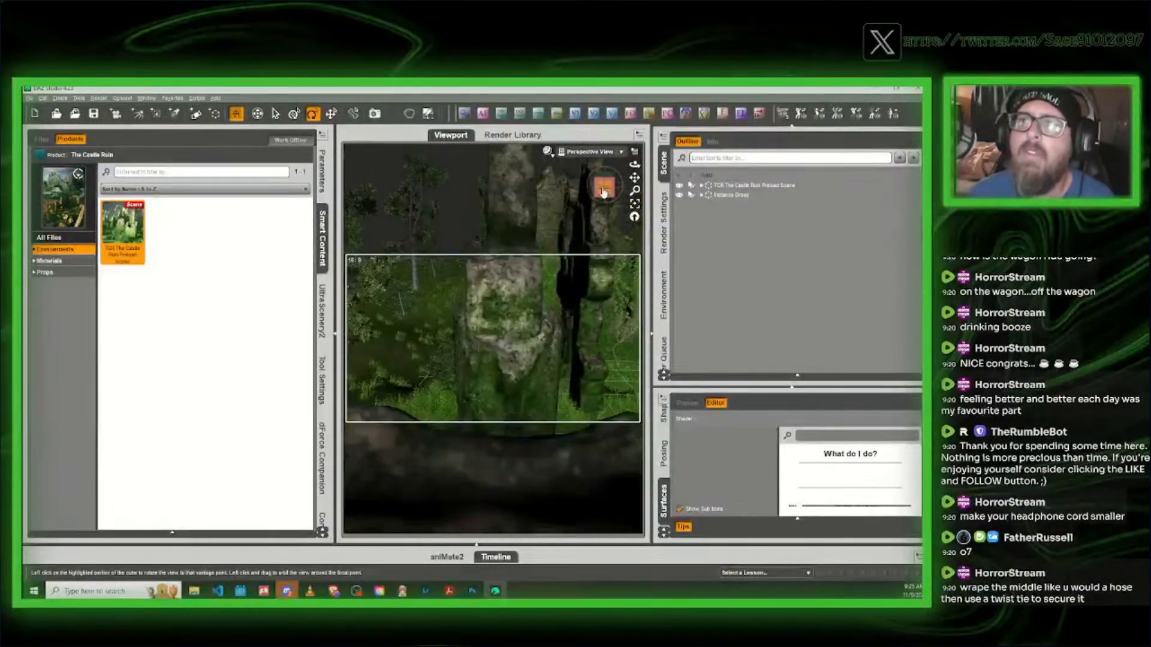
left_click(603, 192)
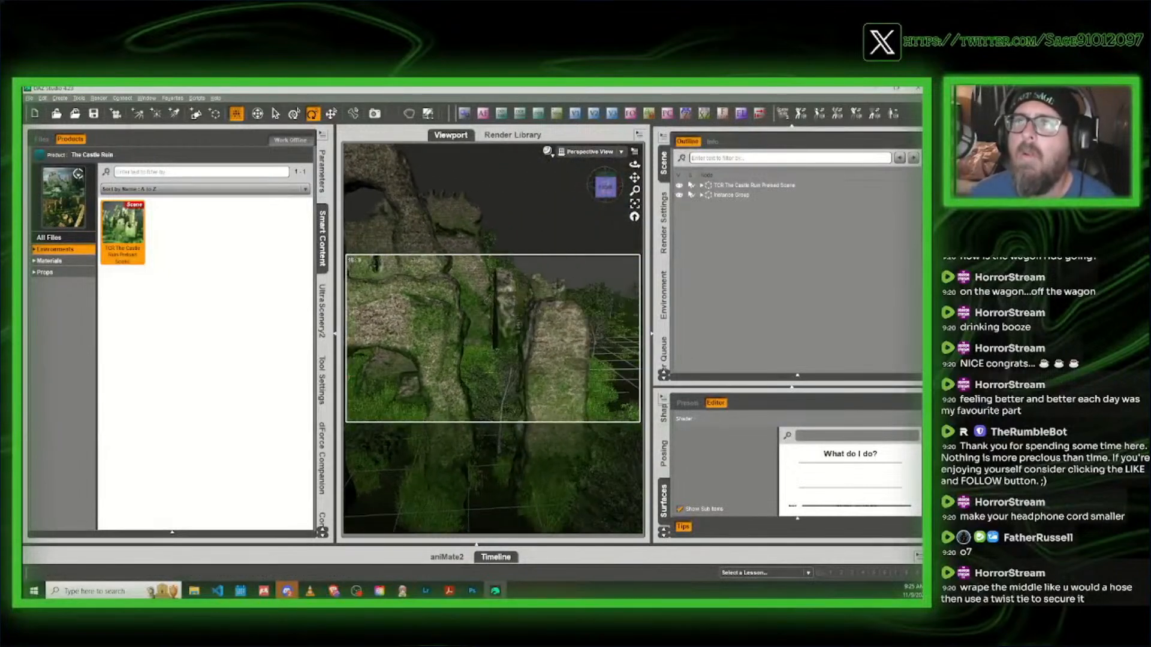
left_click(603, 192)
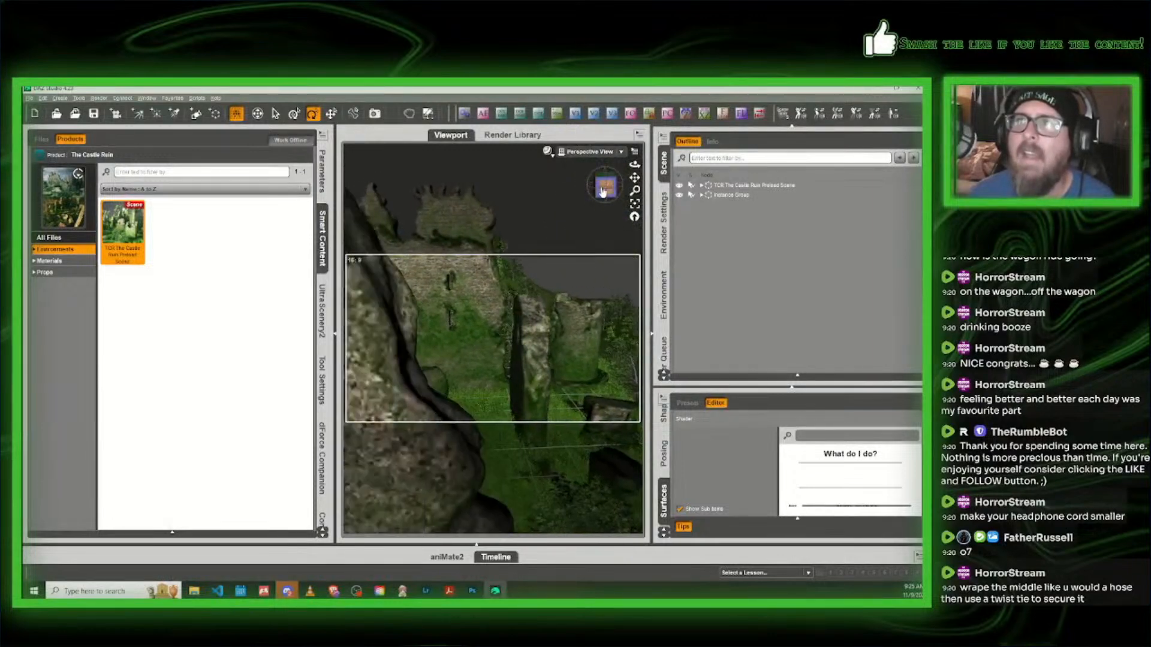
left_click(603, 183)
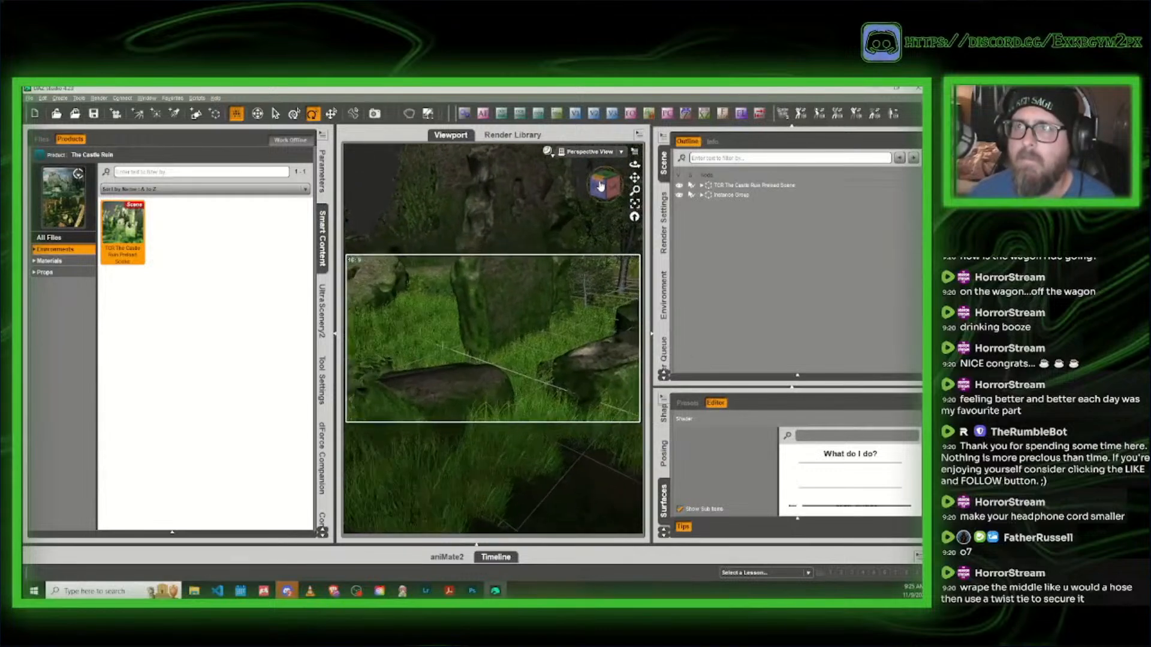
left_click(600, 185)
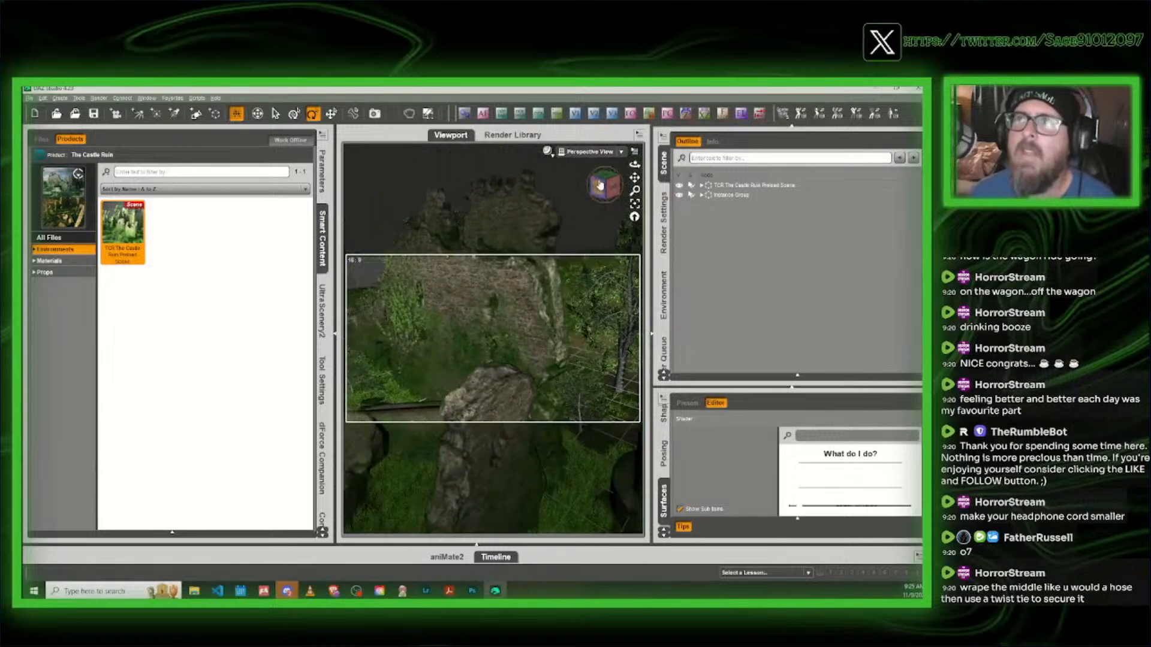
left_click(600, 185)
left_click(601, 184)
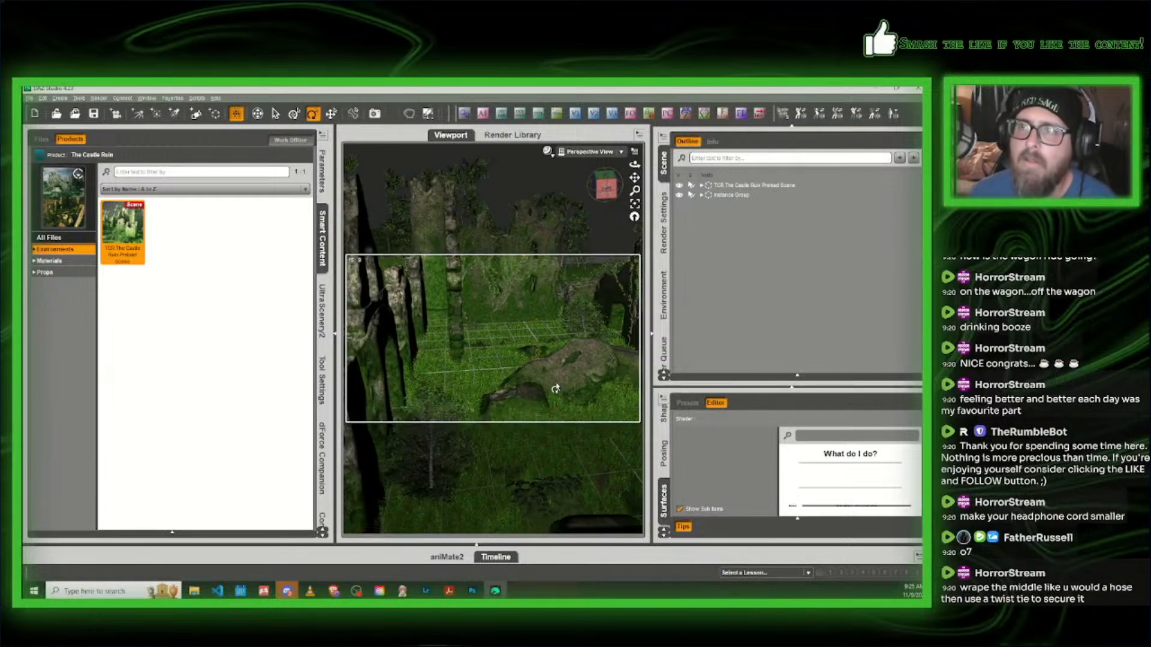
scroll(555, 390, "down", 4)
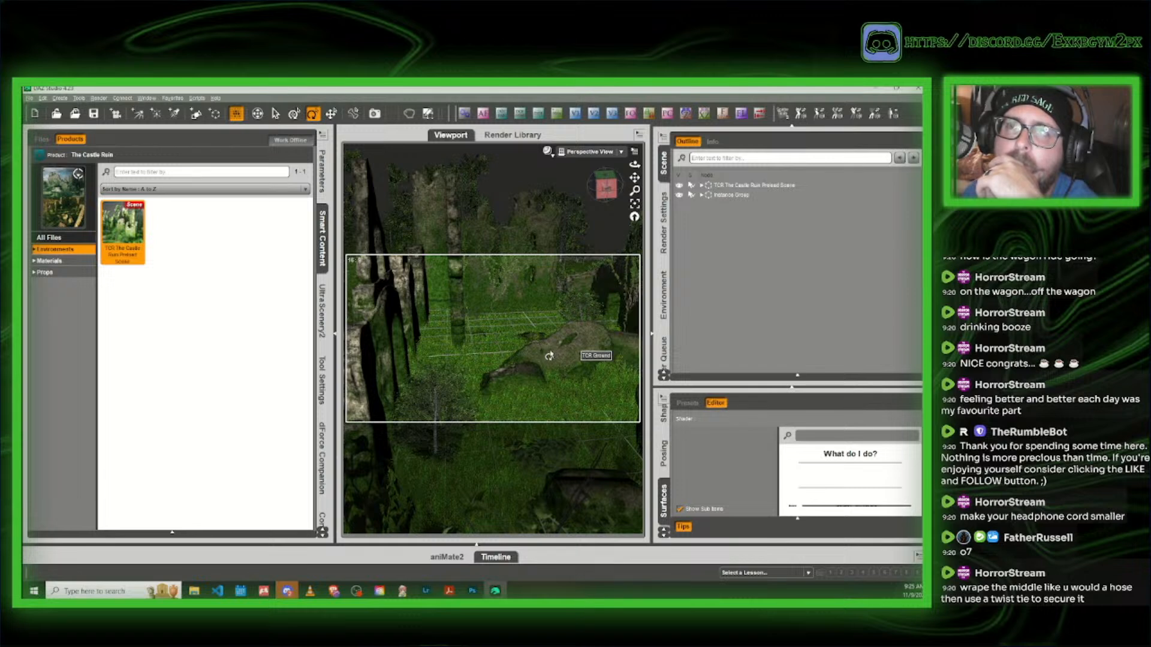
left_click(603, 187)
left_click_drag(600, 188, 358, 283)
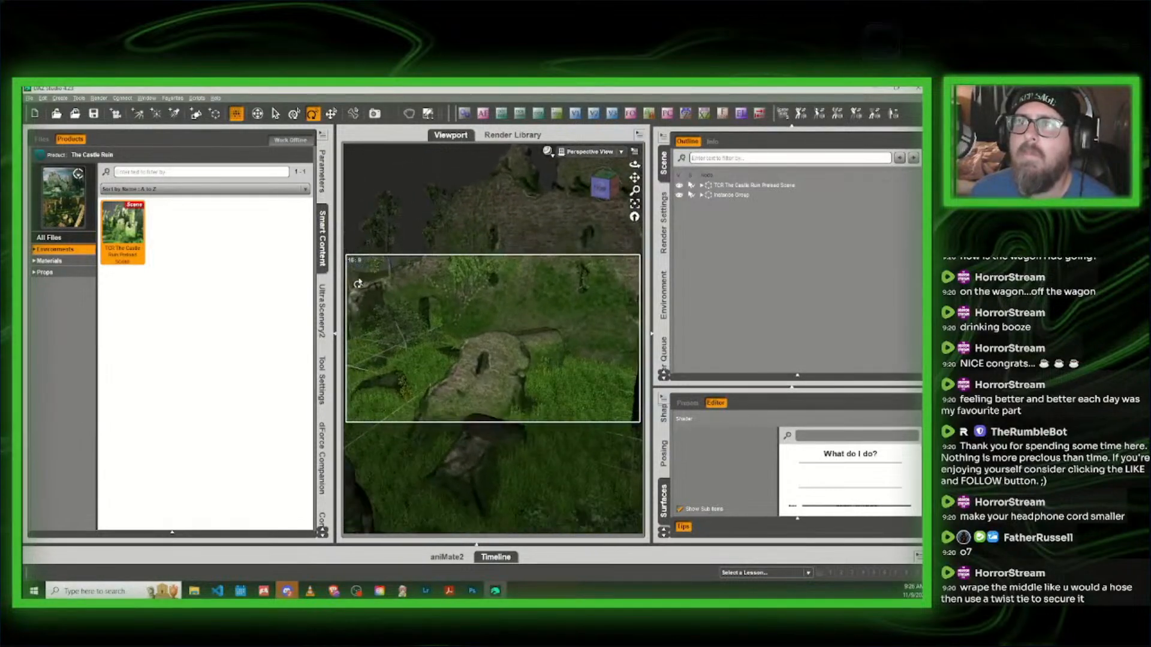
left_click_drag(604, 186, 605, 187)
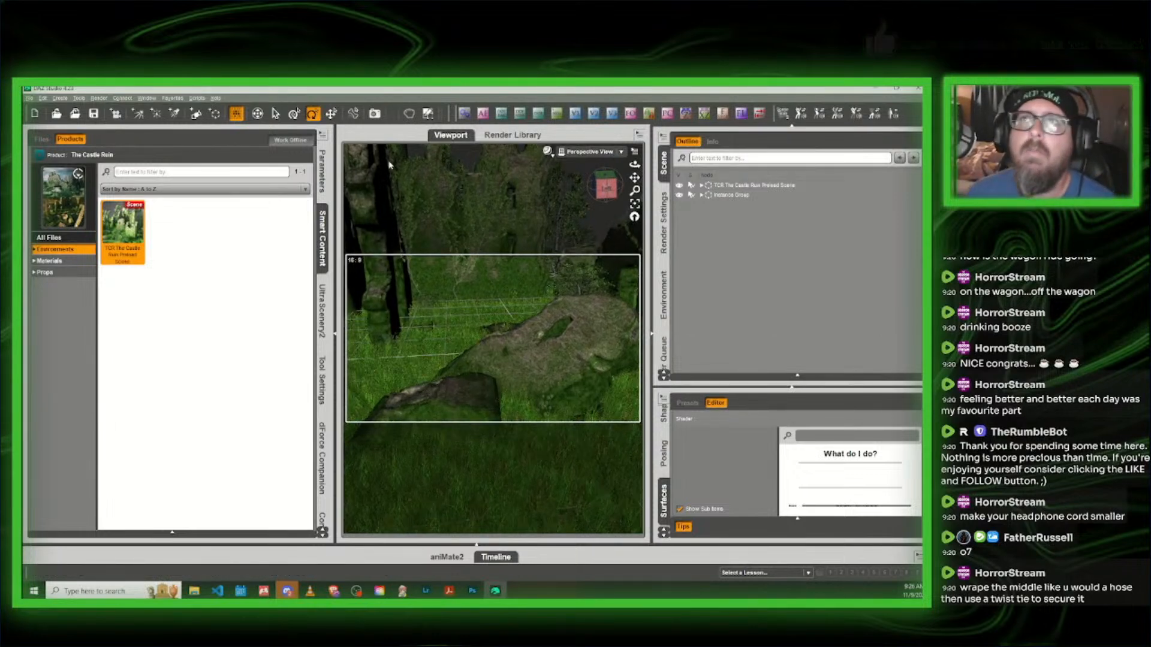
scroll(549, 188, "up", 2)
scroll(549, 188, "up", 8)
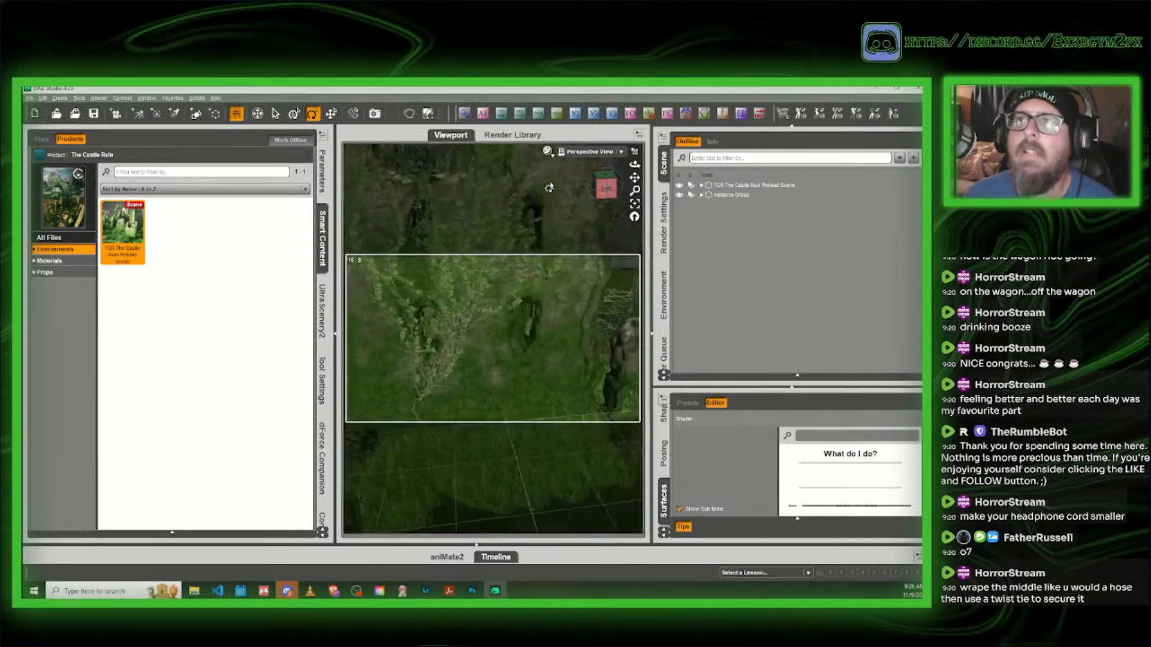
Step: Merge the Teresa character file from the DragonSpire library's Character As Subset folder into the castle ruin scene
left_click(73, 113)
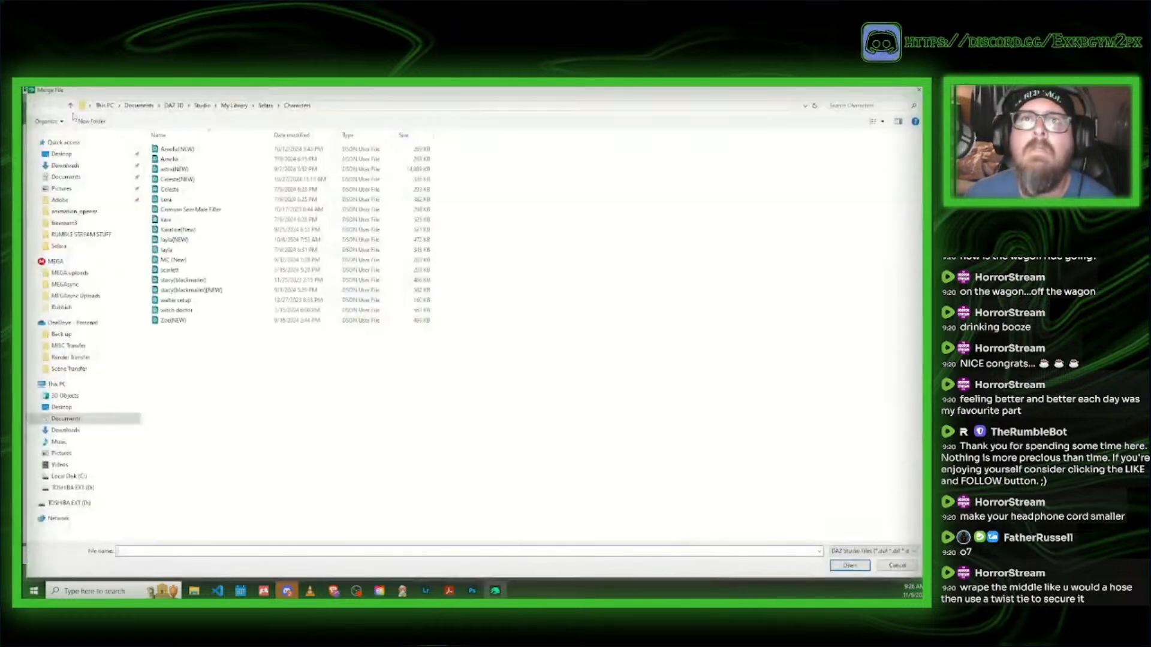
left_click(233, 105)
double_click(226, 159)
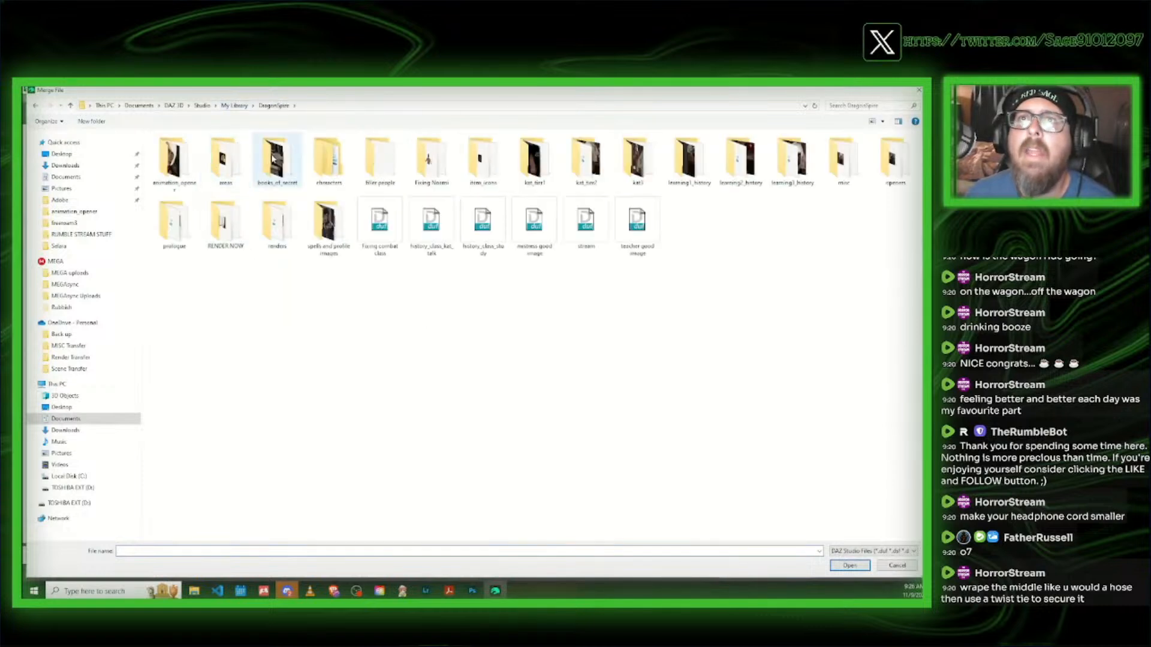
double_click(328, 159)
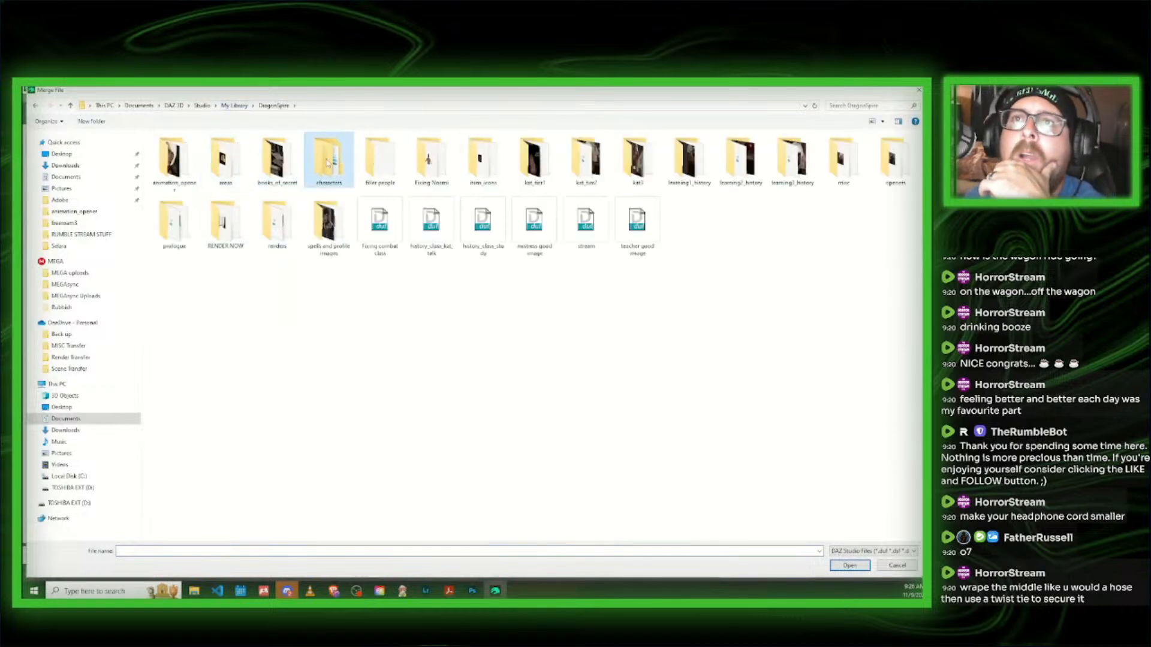
double_click(174, 158)
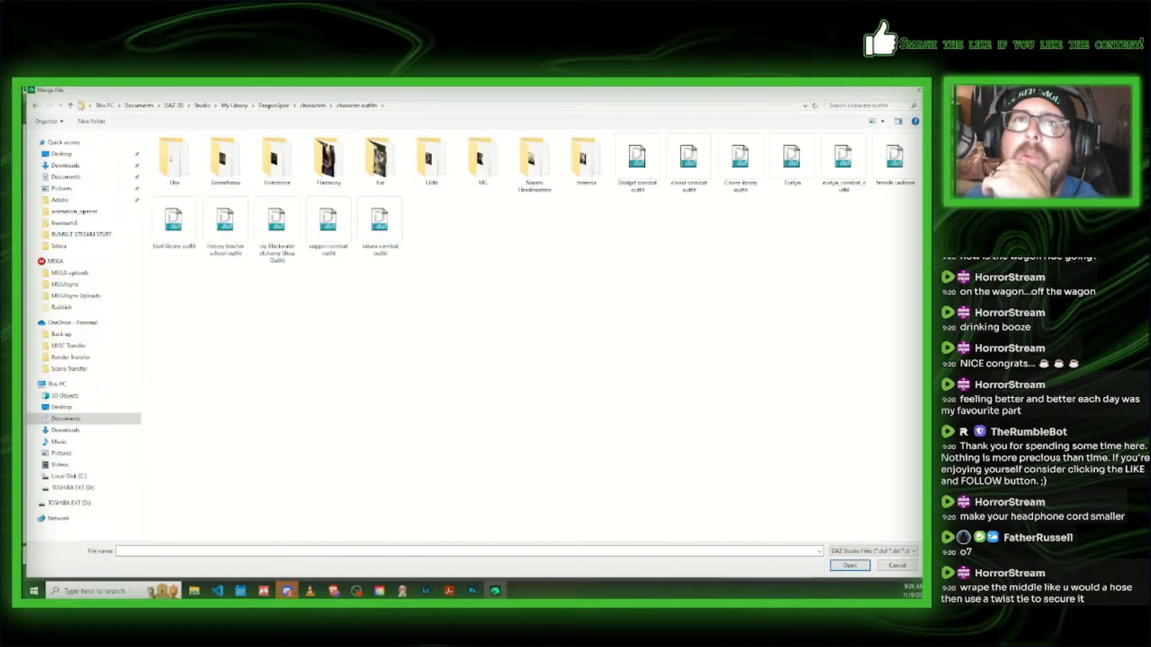
left_click(35, 104)
double_click(229, 160)
double_click(196, 151)
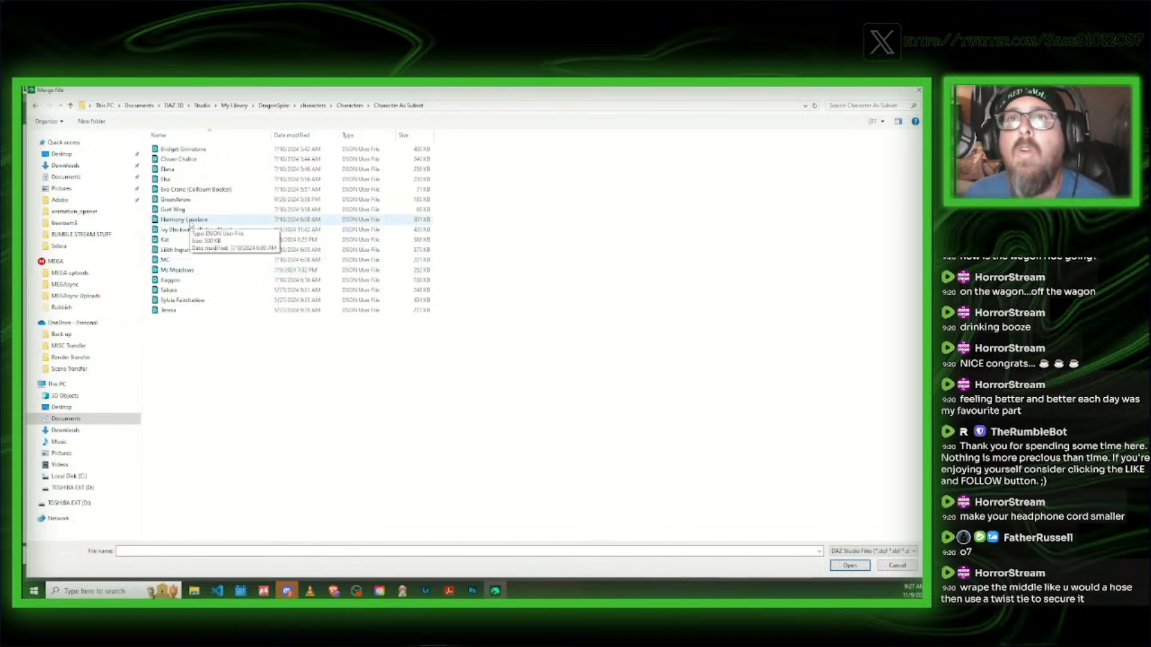
left_click(173, 311)
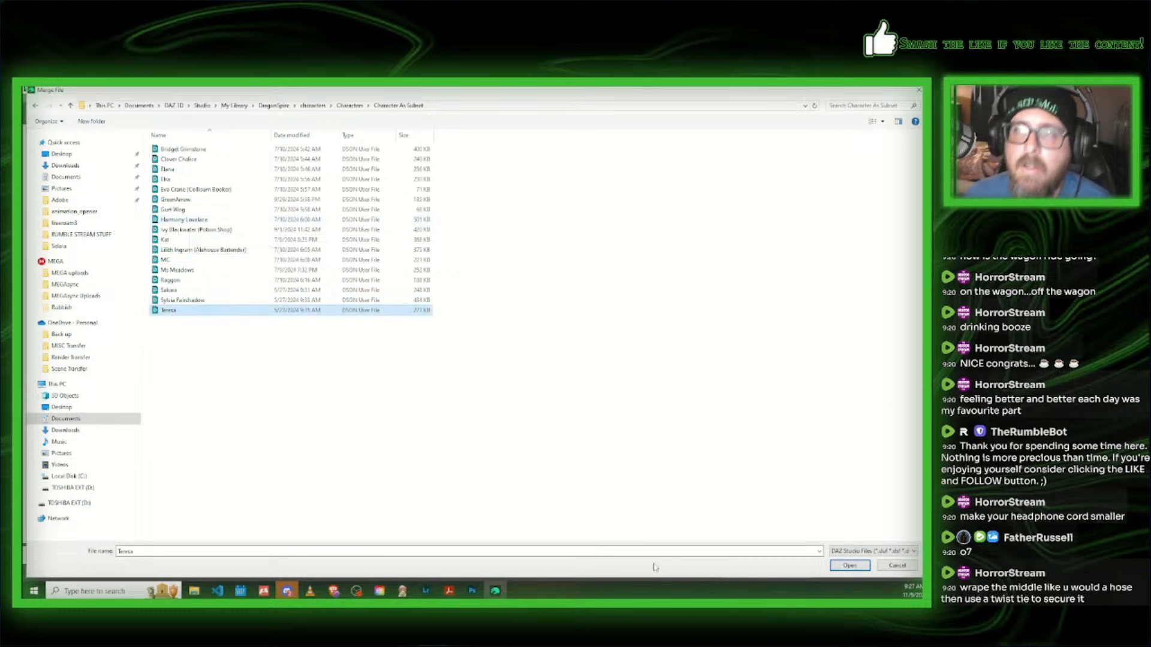
left_click(849, 565)
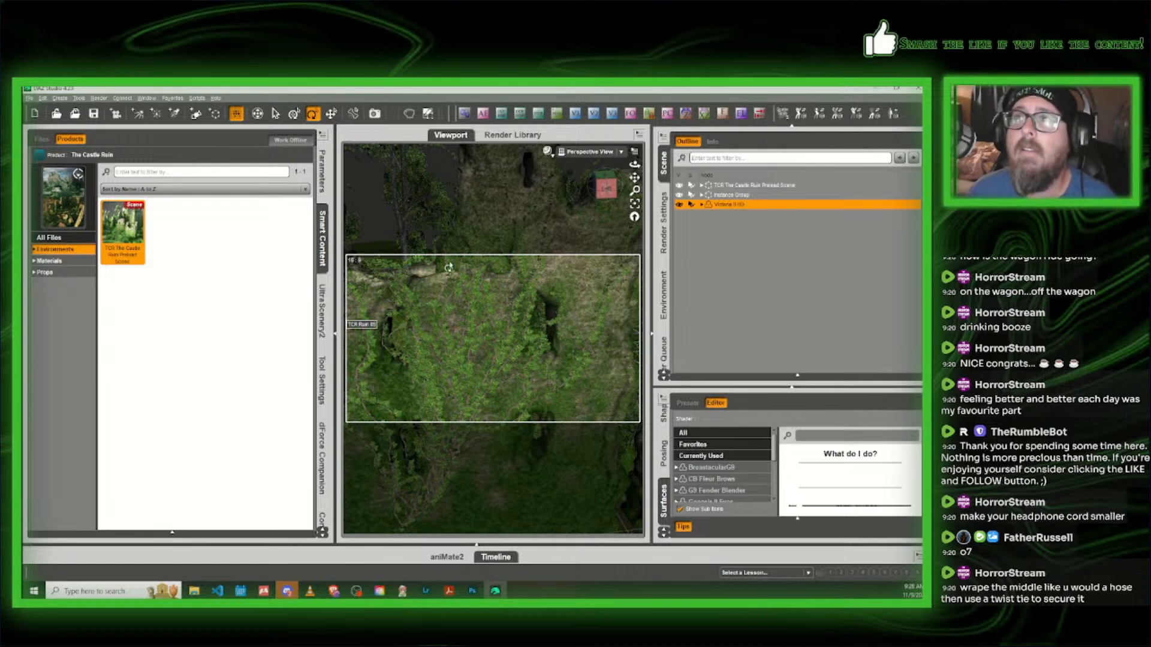
Step: Expand Victoria 9 HD and delete GoldenPalace_G9, its three shells, G9 Fender Blender, BreastacularG9 and the last listed child item
left_click(701, 205)
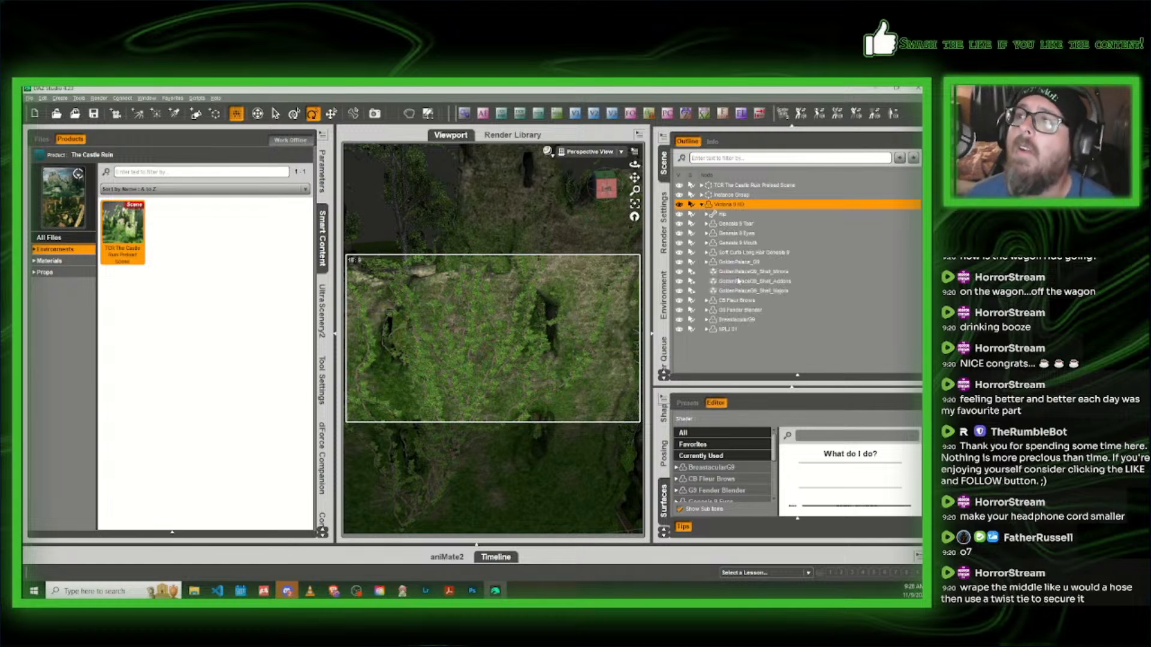
left_click(742, 262)
left_click(748, 292, "shift")
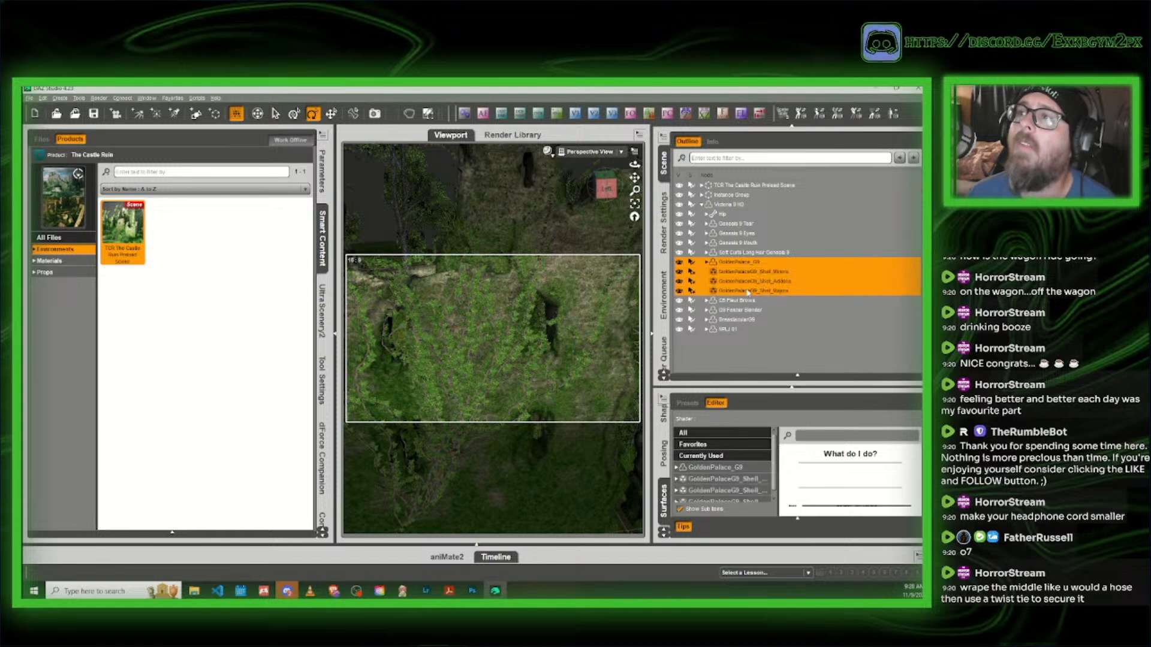
left_click(746, 320, "ctrl")
left_click(735, 328, "ctrl")
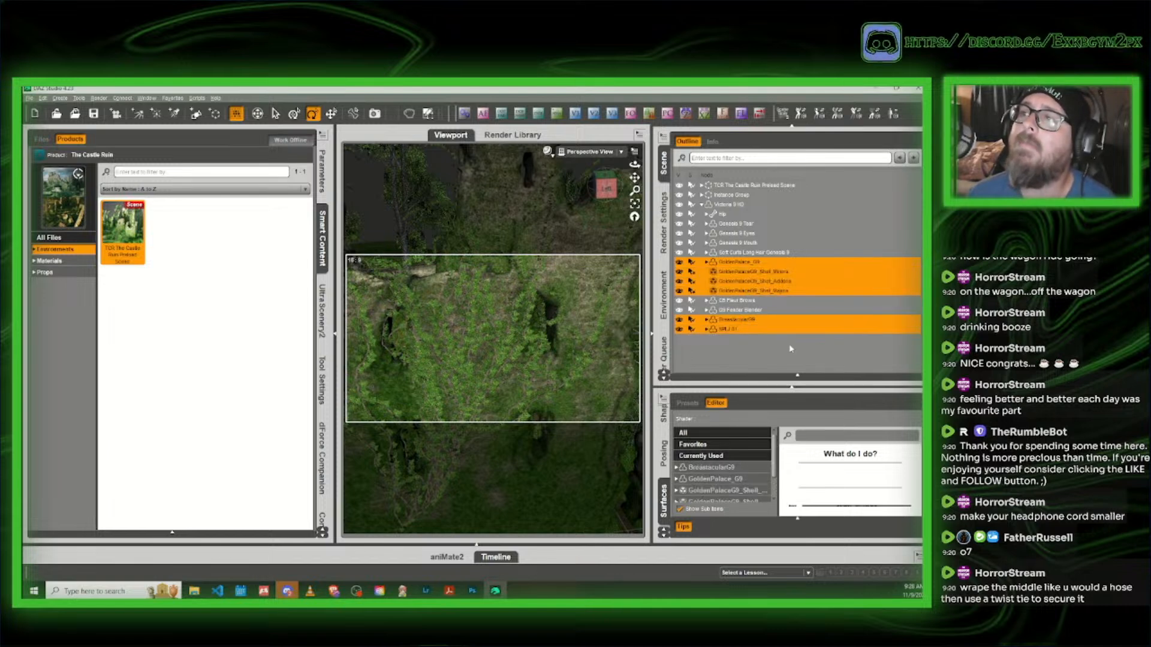
left_click(745, 310, "ctrl")
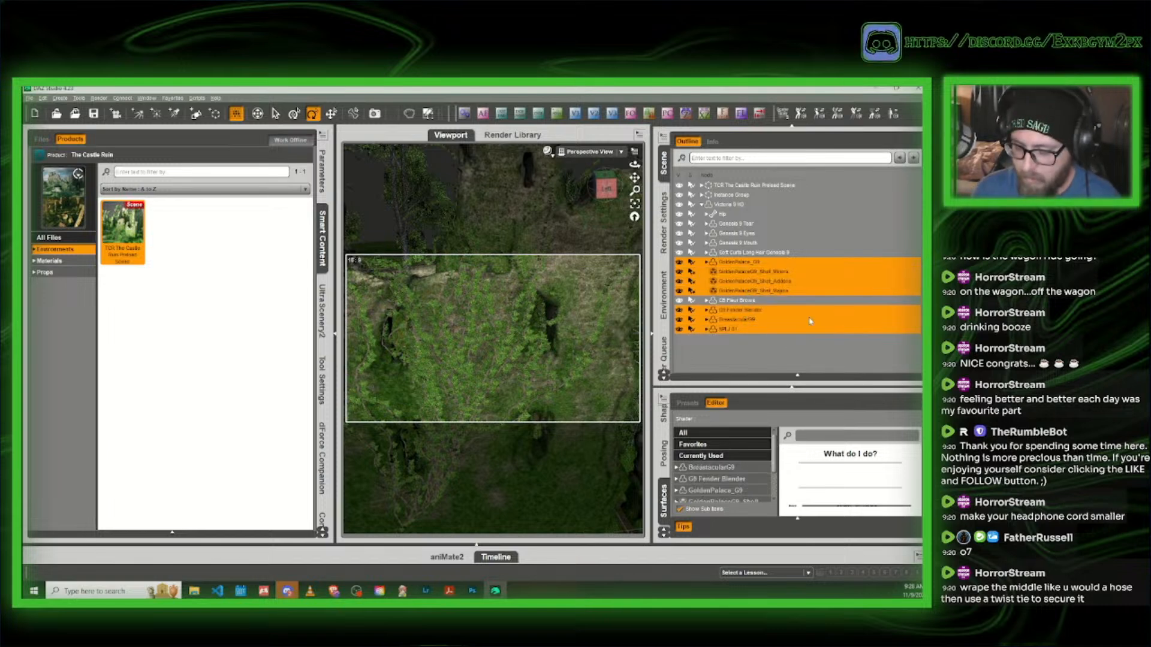
key("Delete")
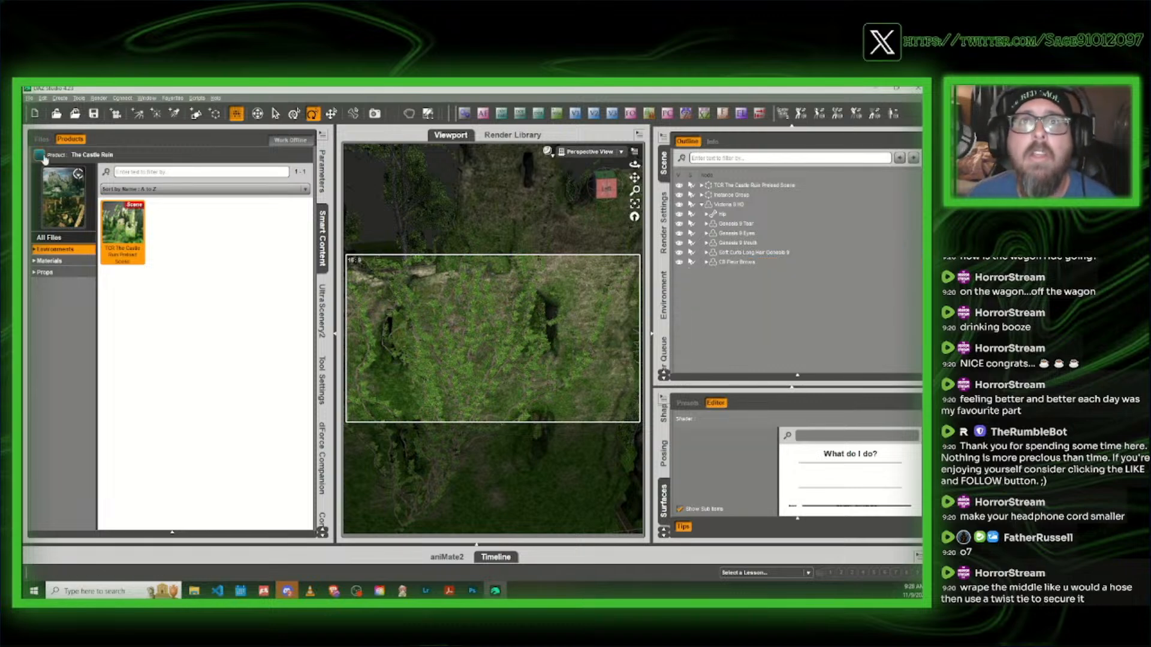
Step: Show the Default Wardrobe products, check the dForce BW Shadow Realm Outfit's wardrobe files and return to the product list
left_click(41, 156)
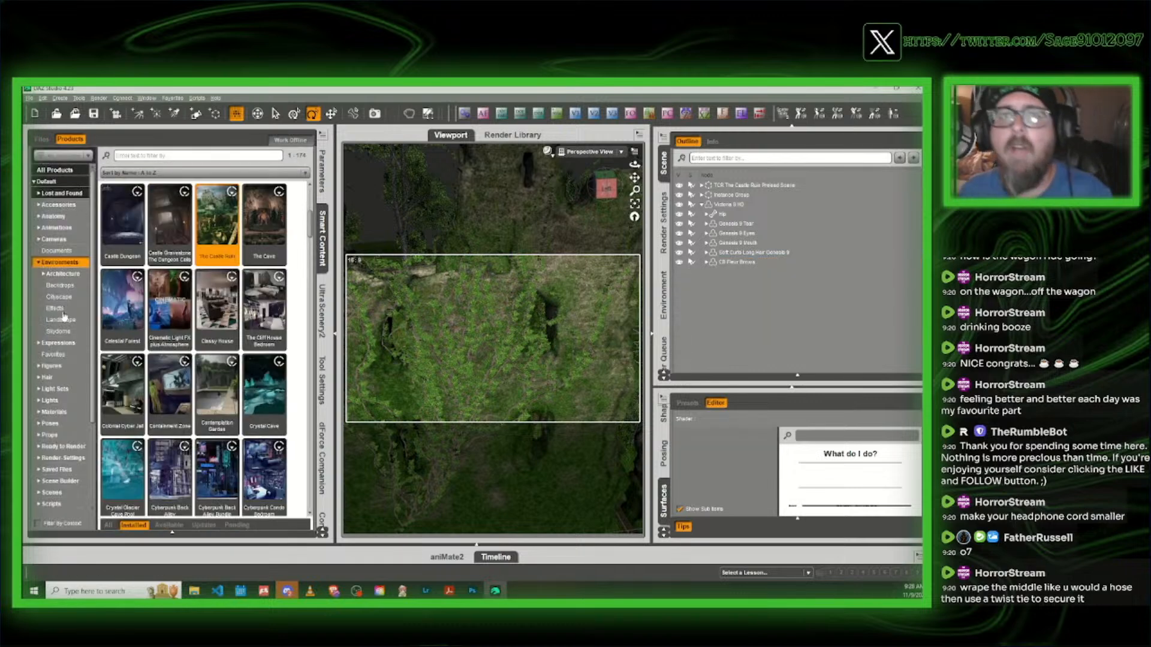
scroll(63, 399, "down", 3)
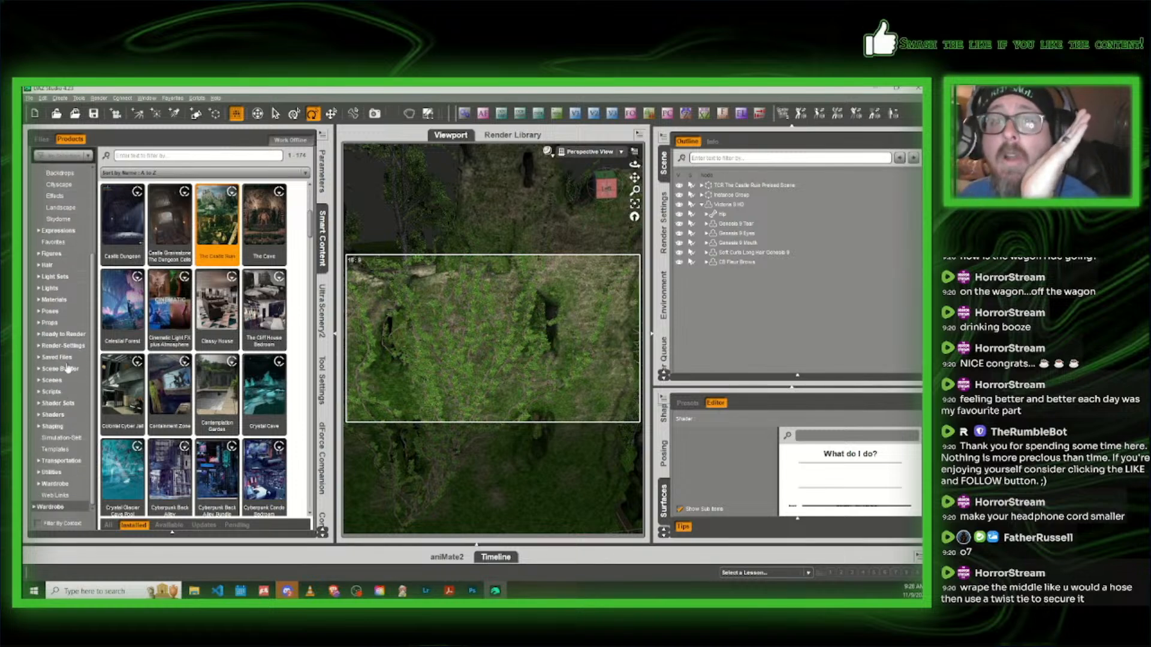
left_click(67, 507)
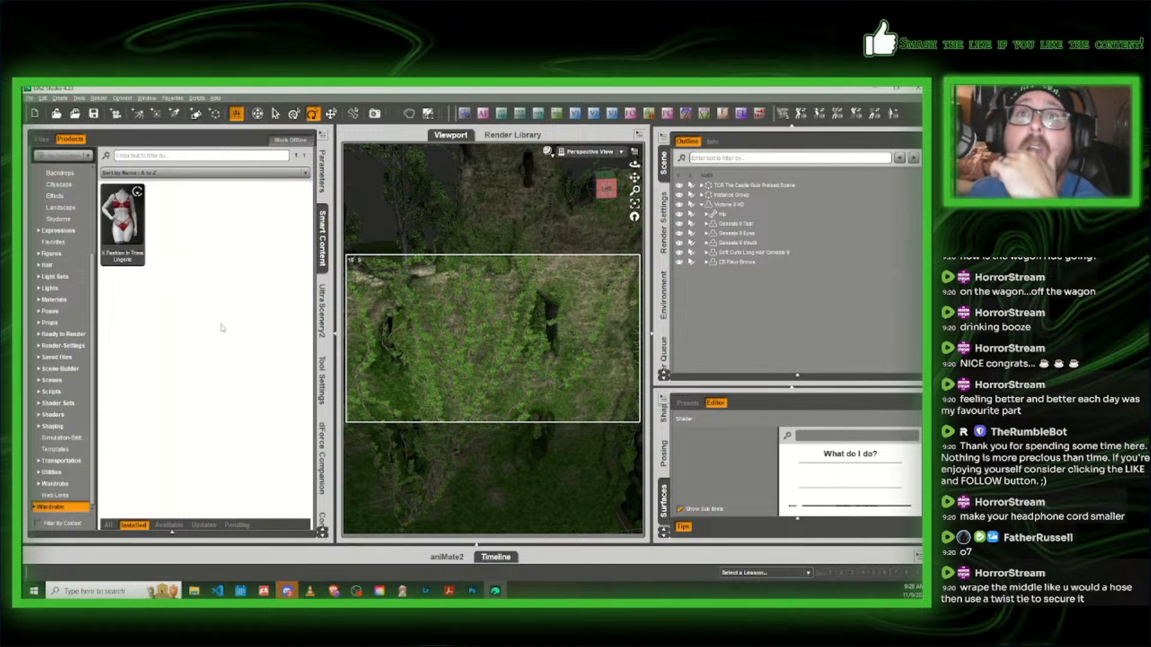
left_click(64, 483)
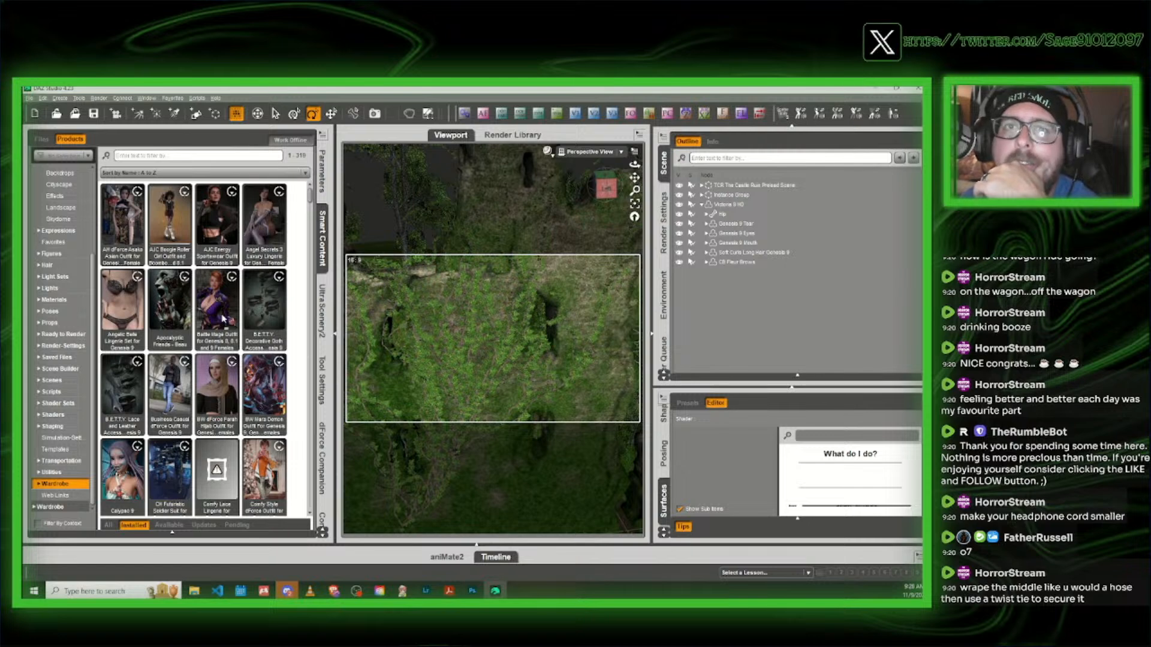
scroll(221, 318, "down", 3)
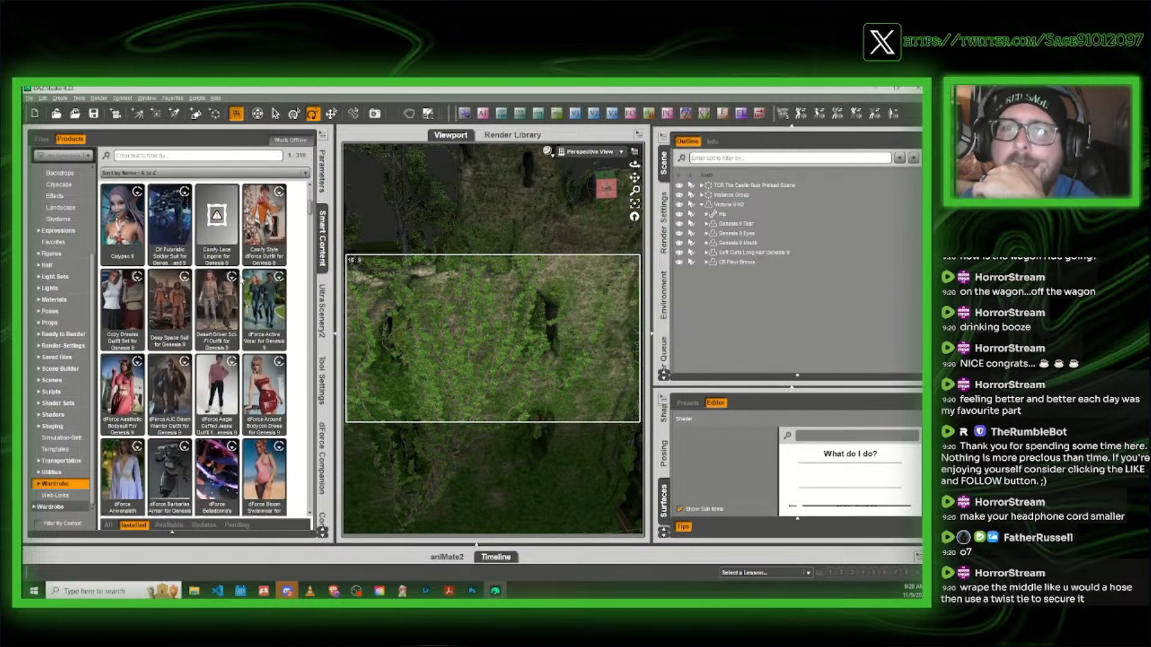
scroll(282, 282, "down", 3)
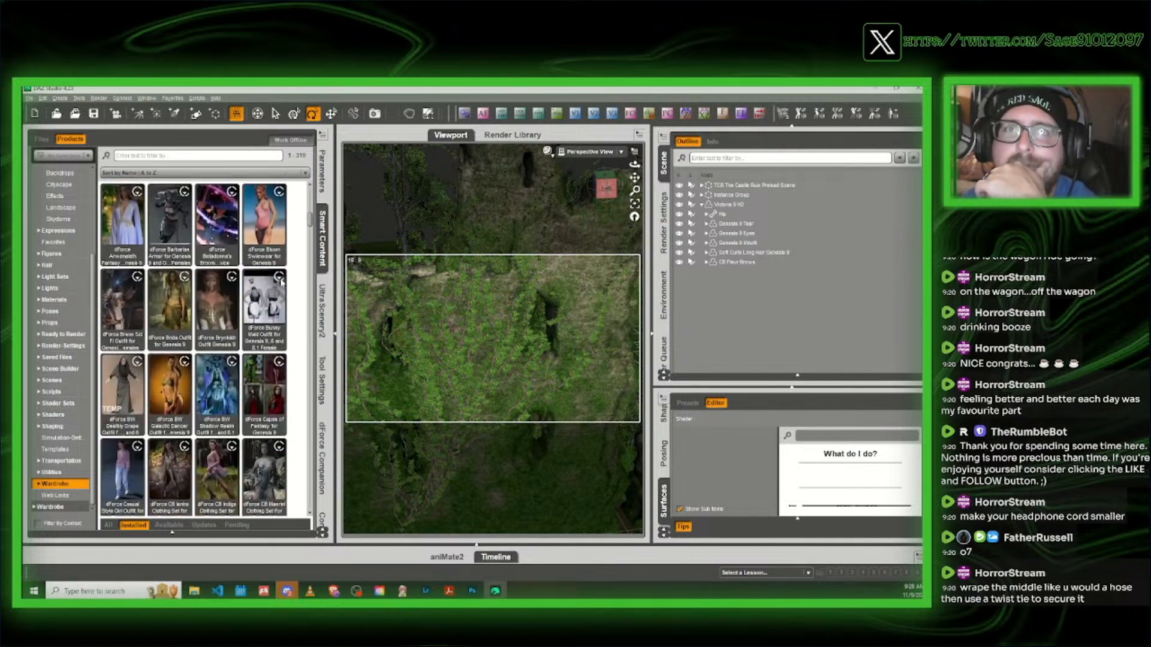
mouse_move(133, 232)
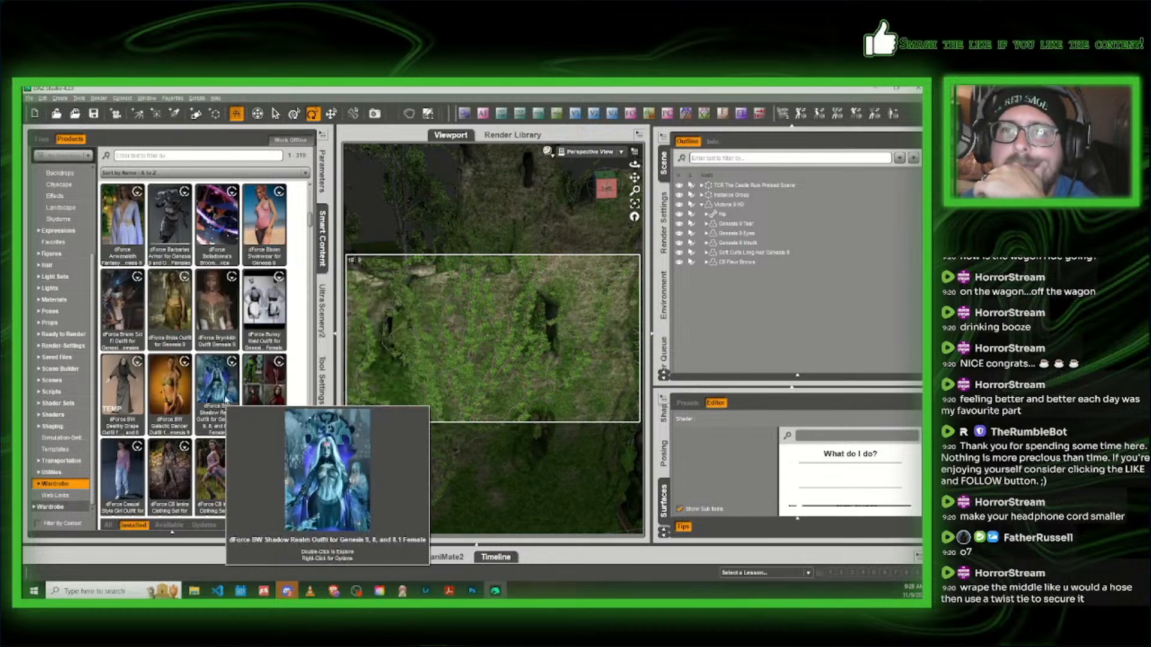
double_click(226, 399)
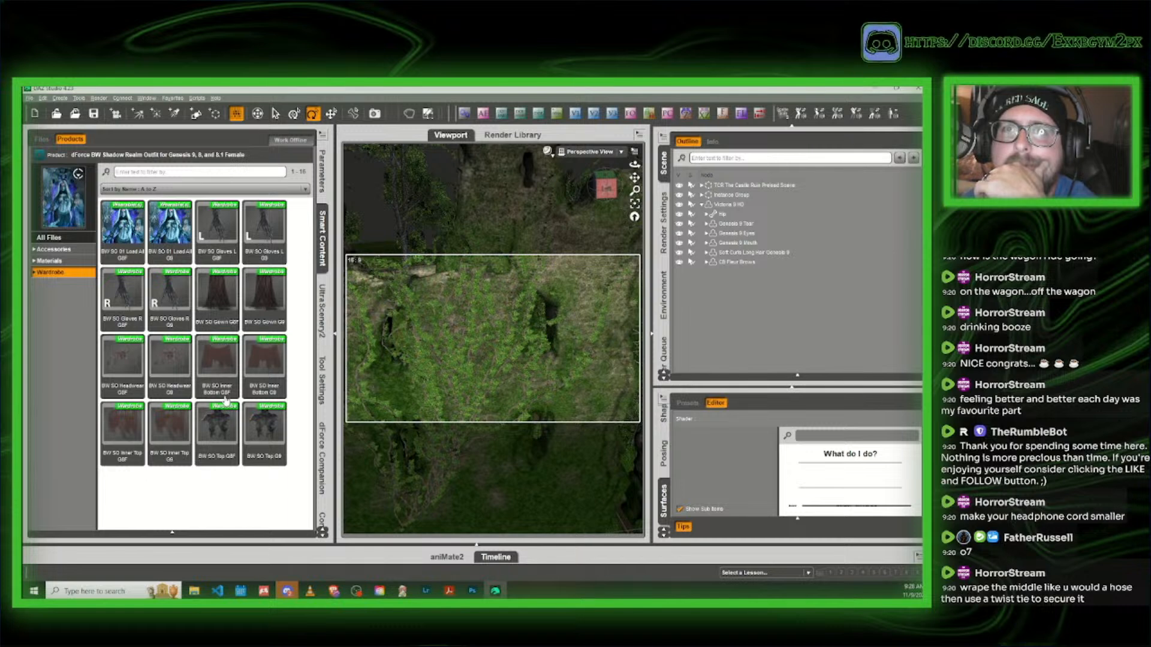
left_click(77, 175)
Step: Browse the dForce wardrobe products for Genesis 9, previewing outfits such as Chaosrunner, CB Maeriel, Femme Fatale and Night Butterfly
scroll(243, 344, "down", 3)
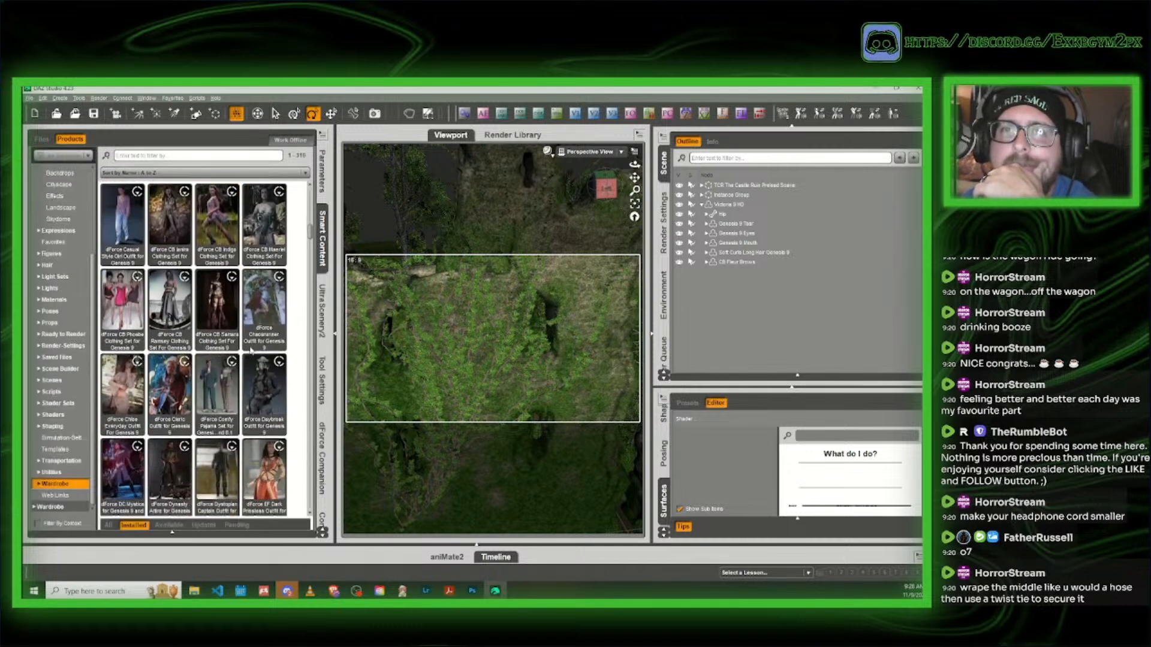
mouse_move(251, 351)
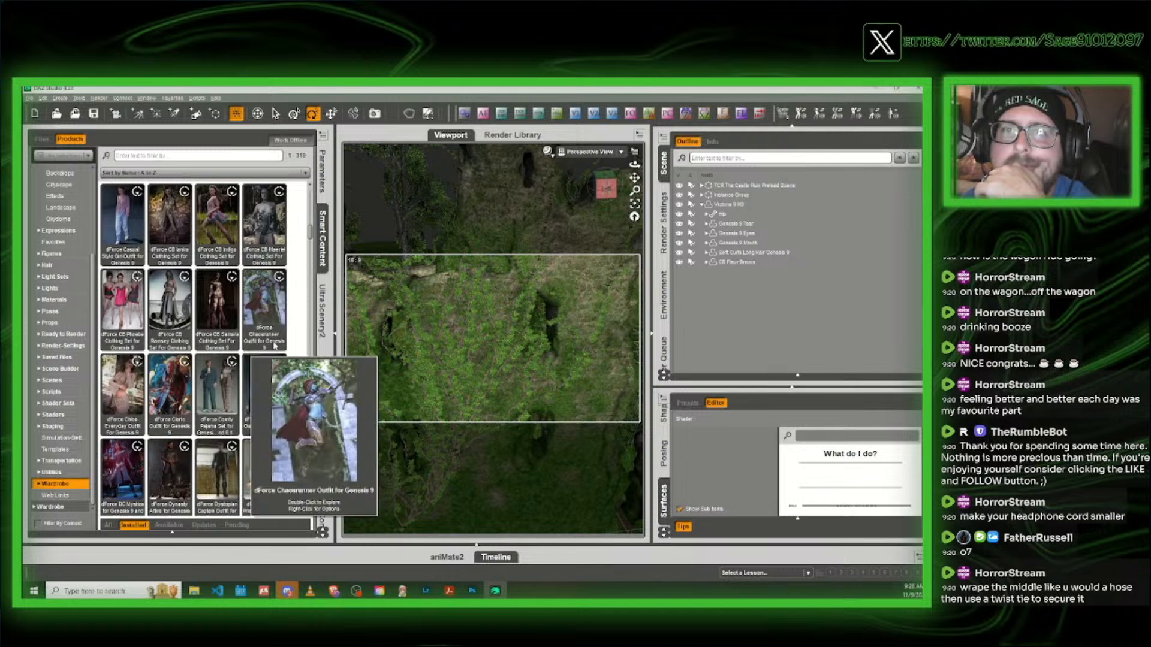
mouse_move(273, 209)
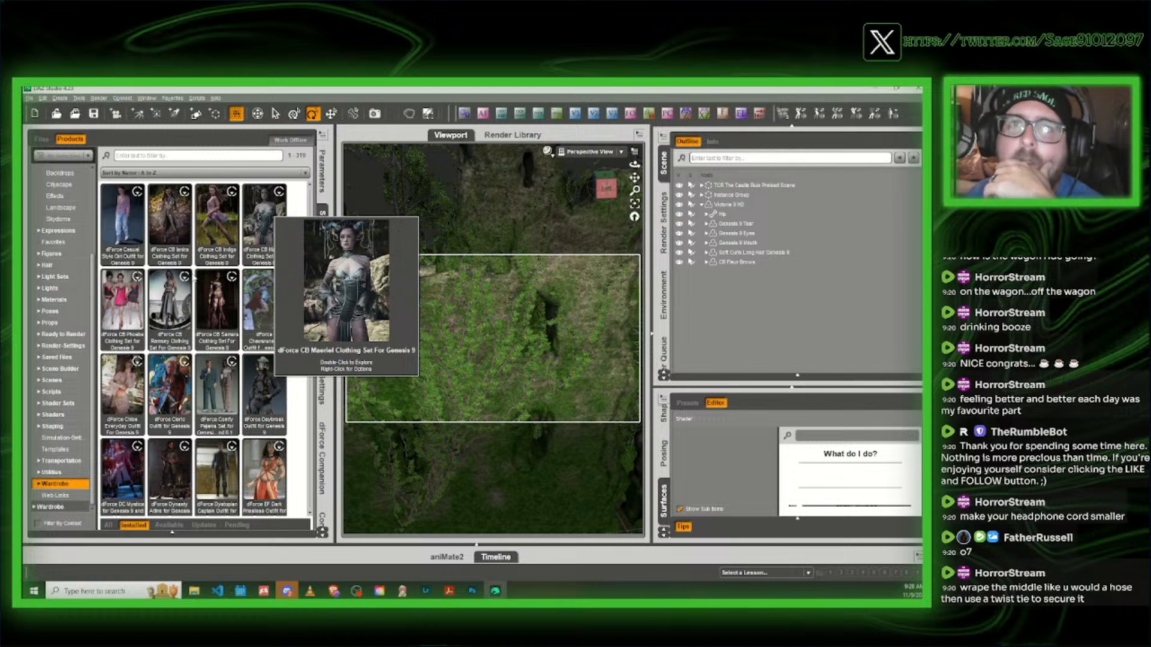
scroll(254, 329, "down", 5)
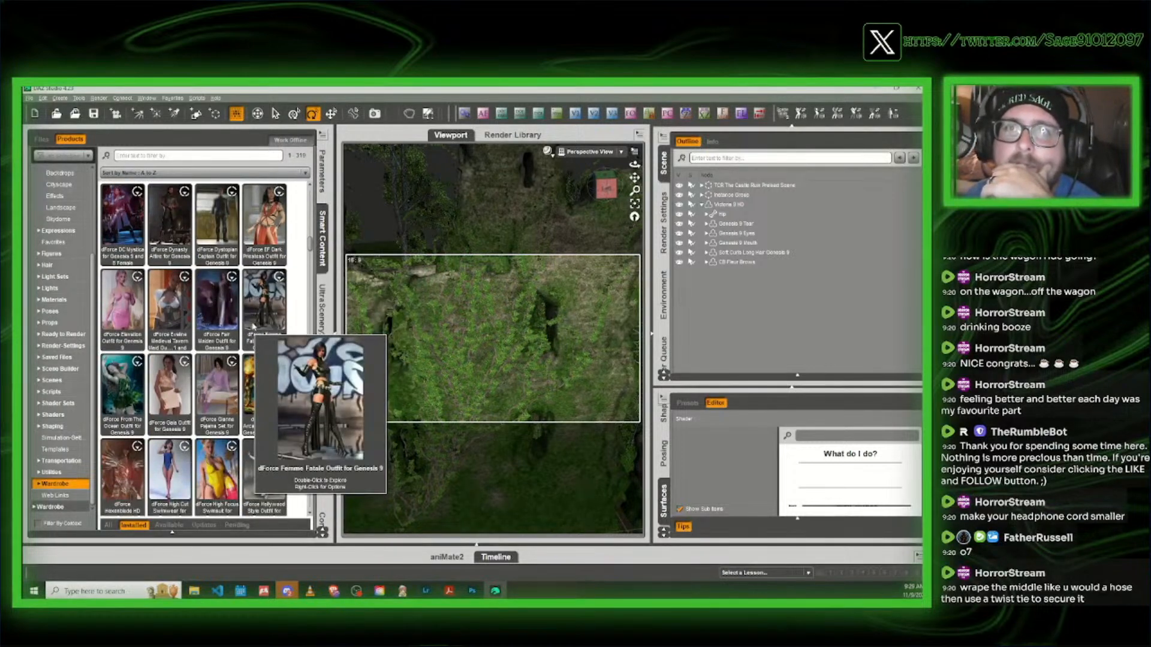
mouse_move(232, 372)
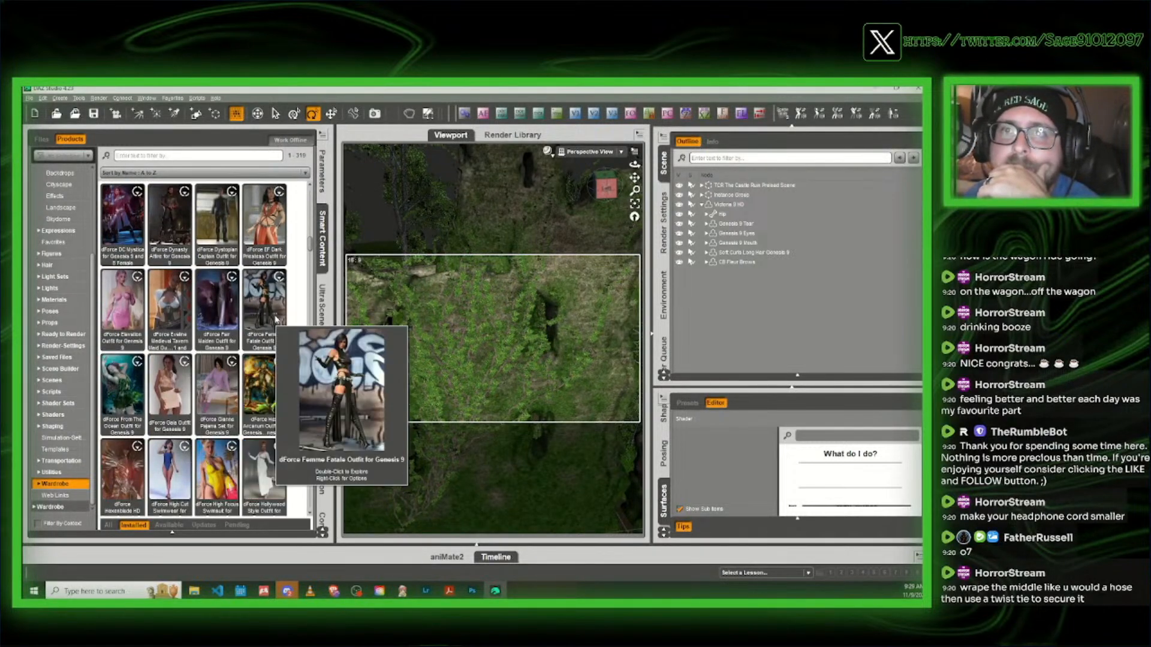
mouse_move(257, 397)
scroll(257, 396, "down", 3)
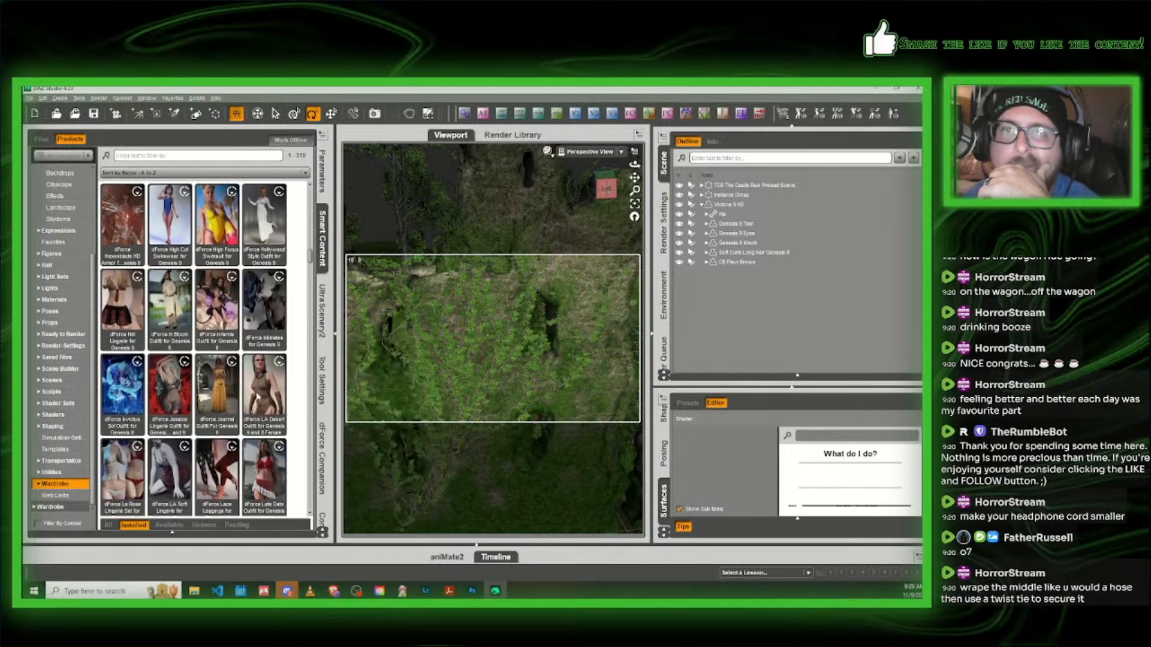
scroll(253, 379, "down", 3)
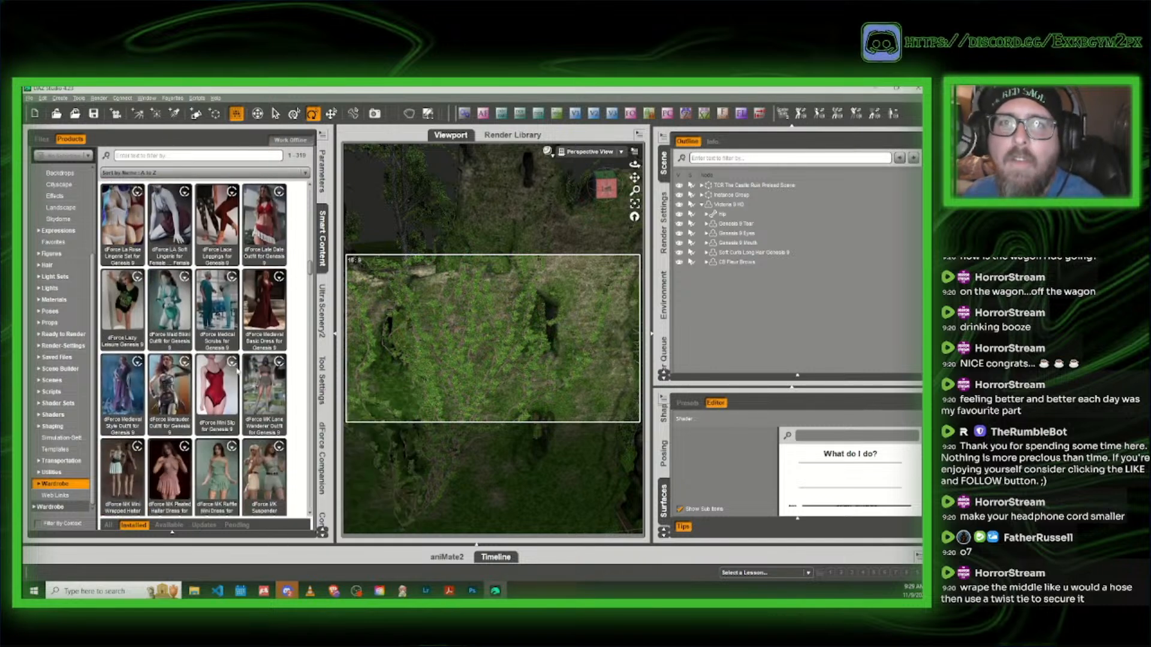
scroll(186, 390, "down", 3)
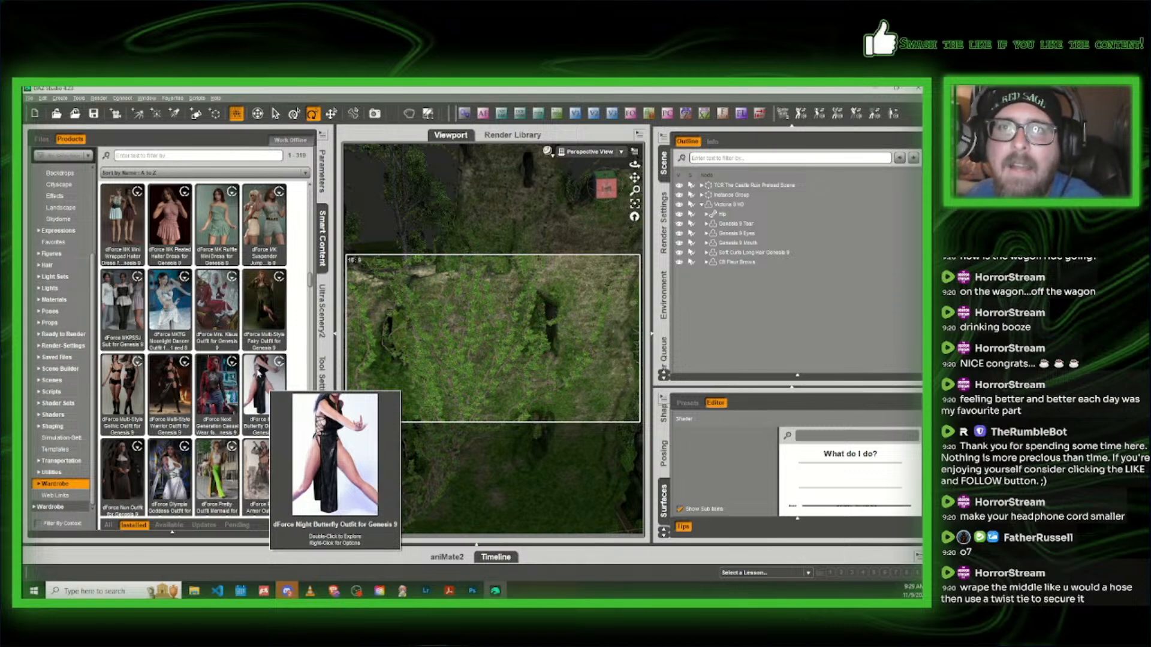
scroll(259, 373, "down", 3)
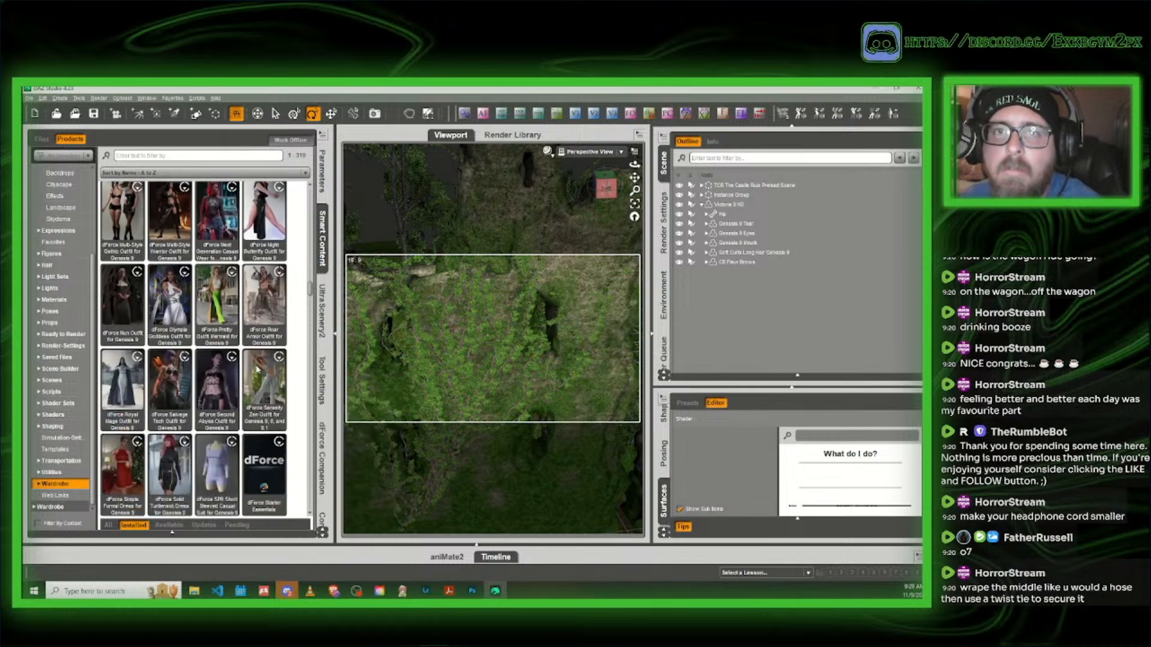
scroll(263, 359, "up", 3)
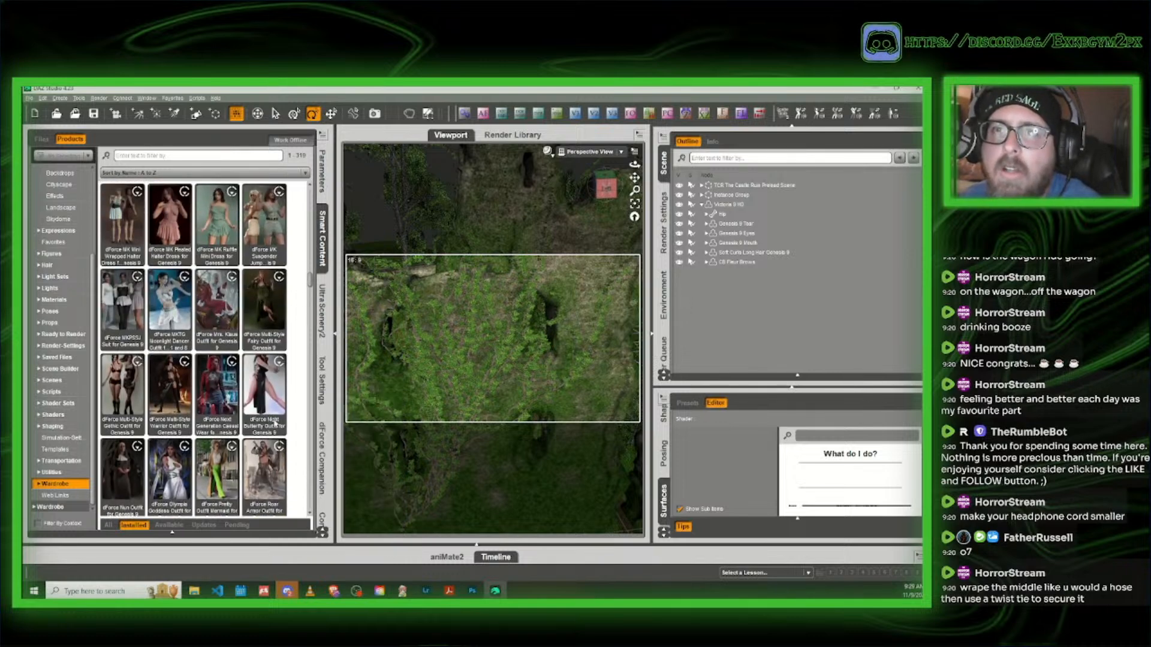
scroll(268, 416, "down", 3)
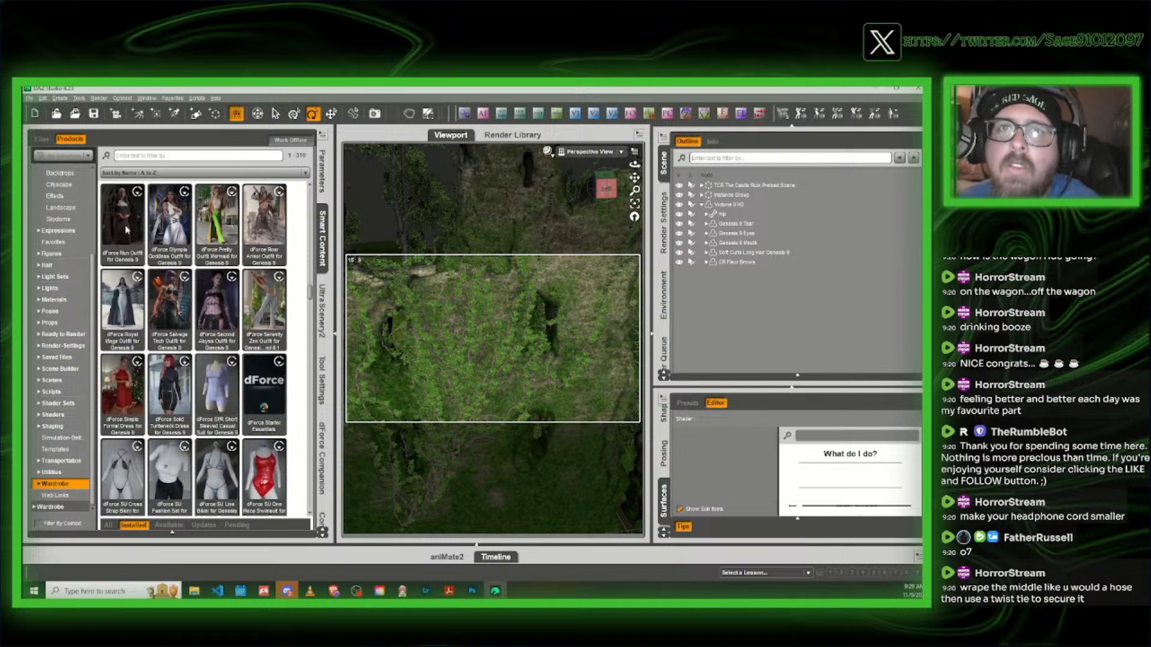
Step: Check the wardrobe files of the dForce Second Abyss Outfit for Genesis 9 and return to the product list
mouse_move(126, 312)
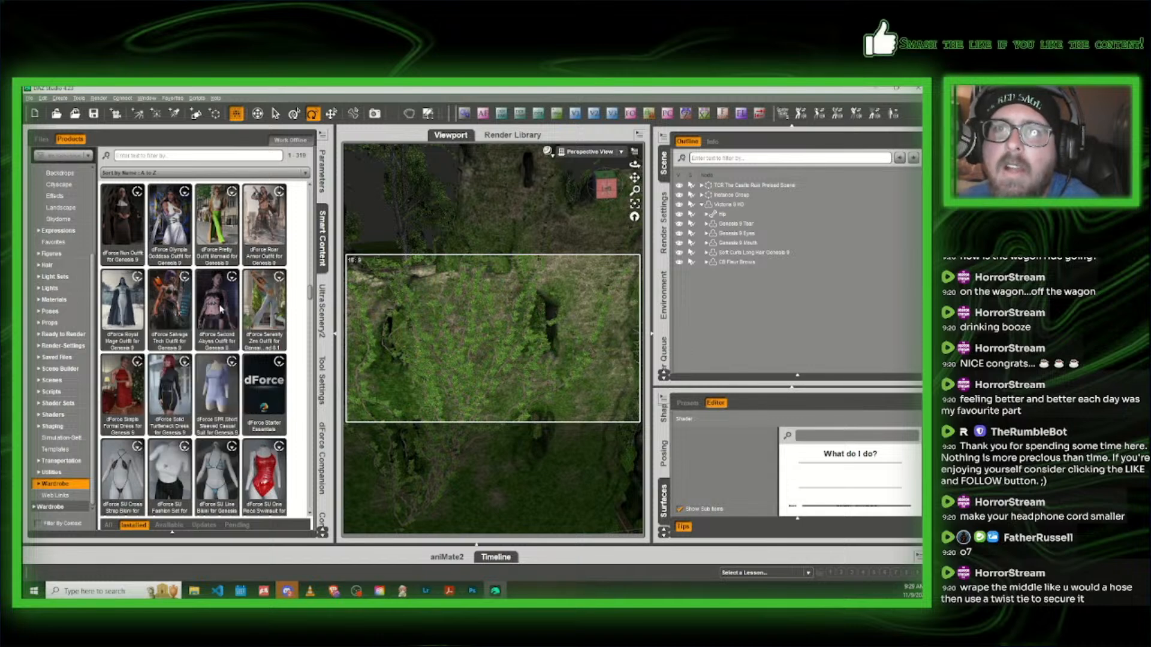
mouse_move(220, 308)
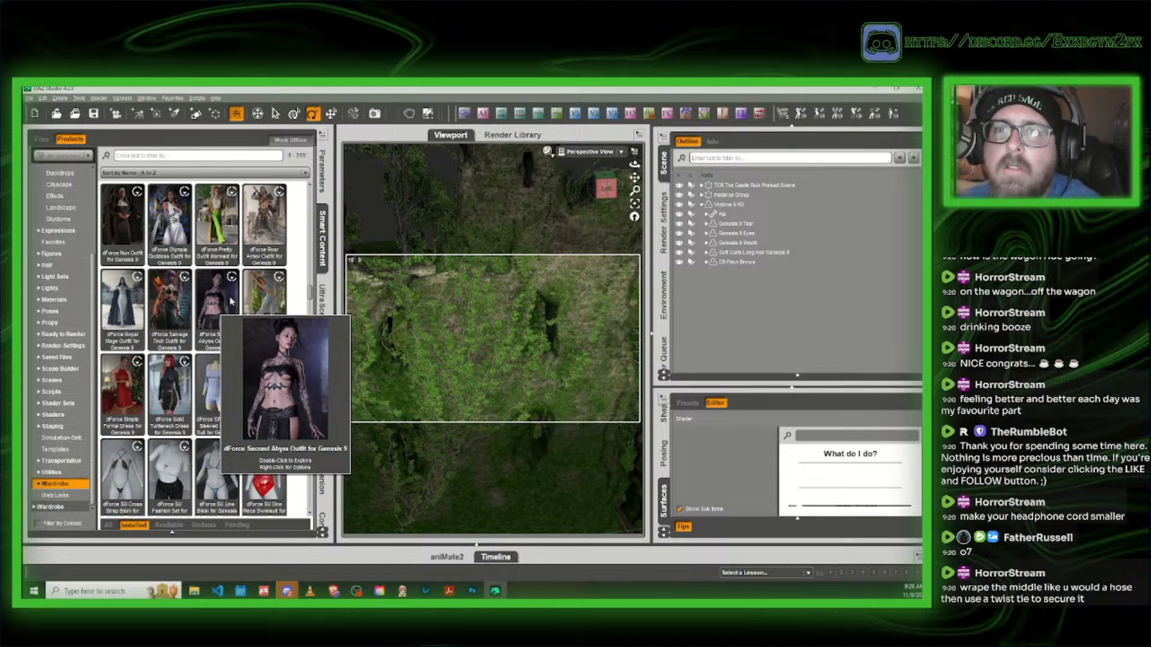
double_click(231, 301)
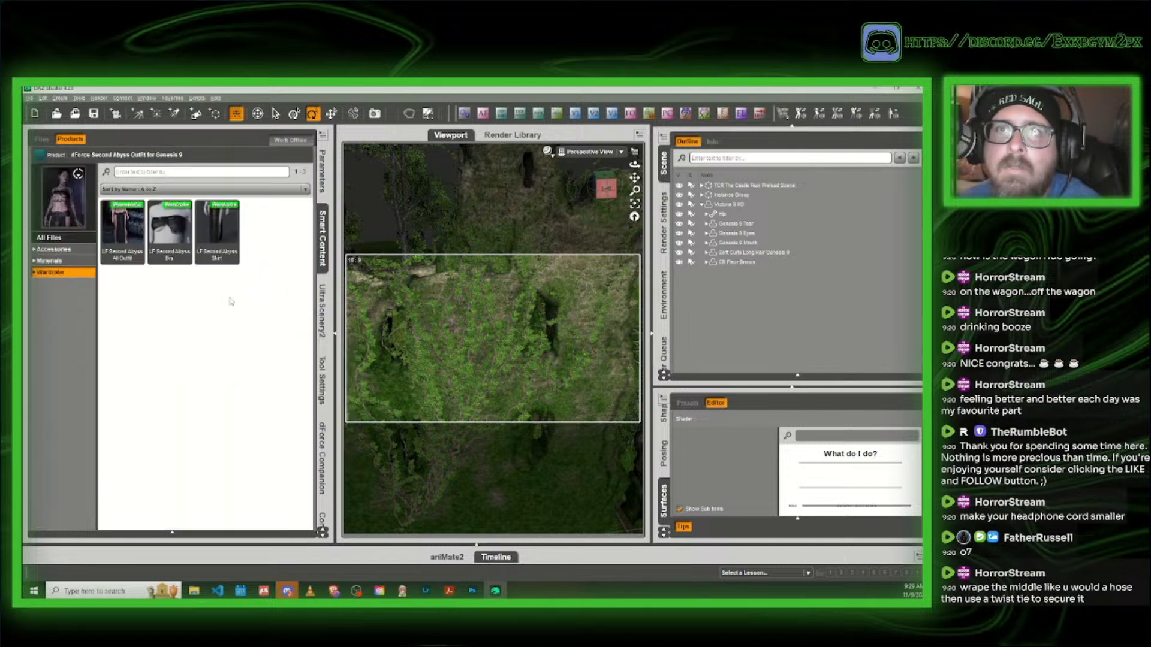
left_click(37, 157)
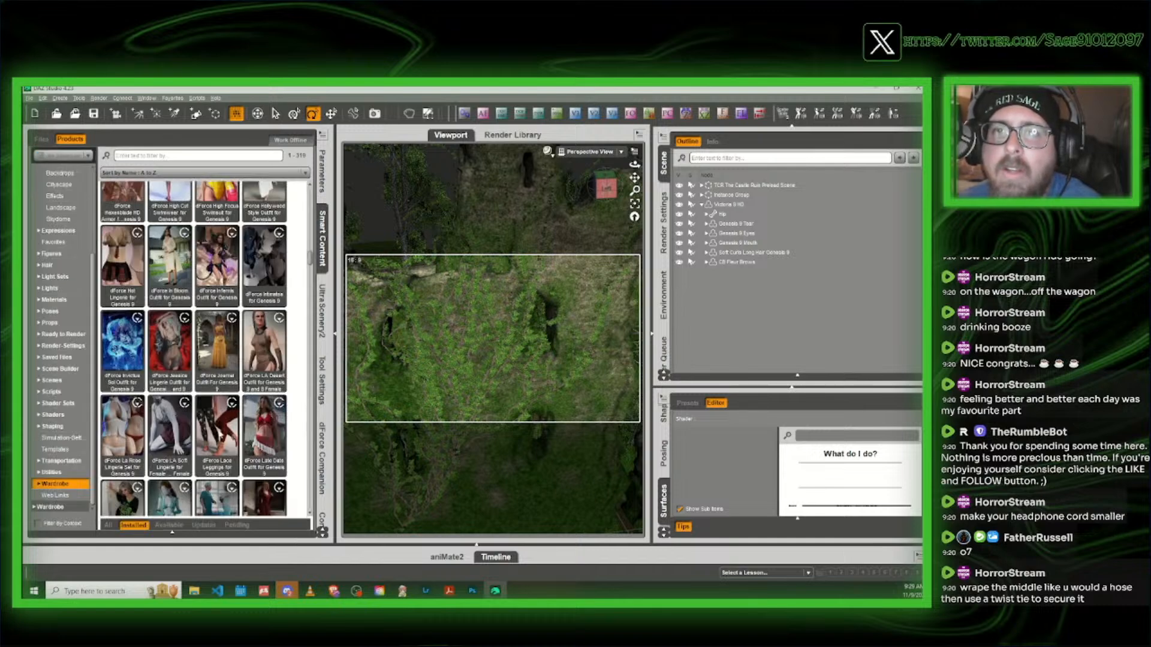
Step: Find the dForce Sunset Maxi Dress for Genesis 9, check its material presets and return to the product list
scroll(238, 431, "down", 5)
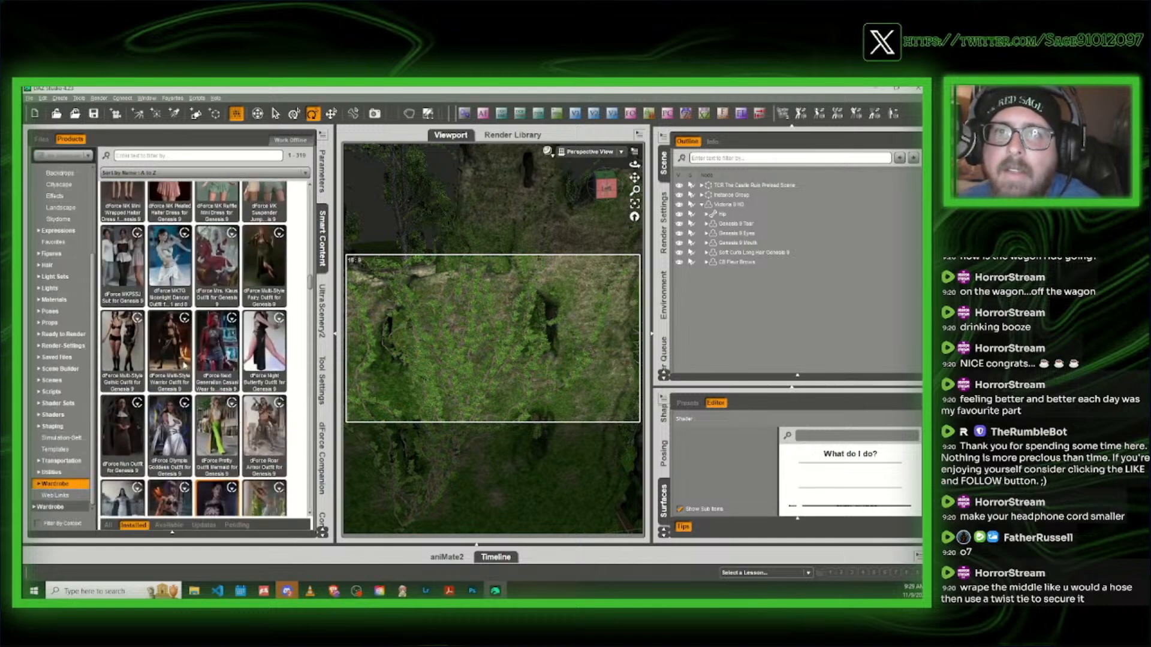
scroll(227, 367, "down", 3)
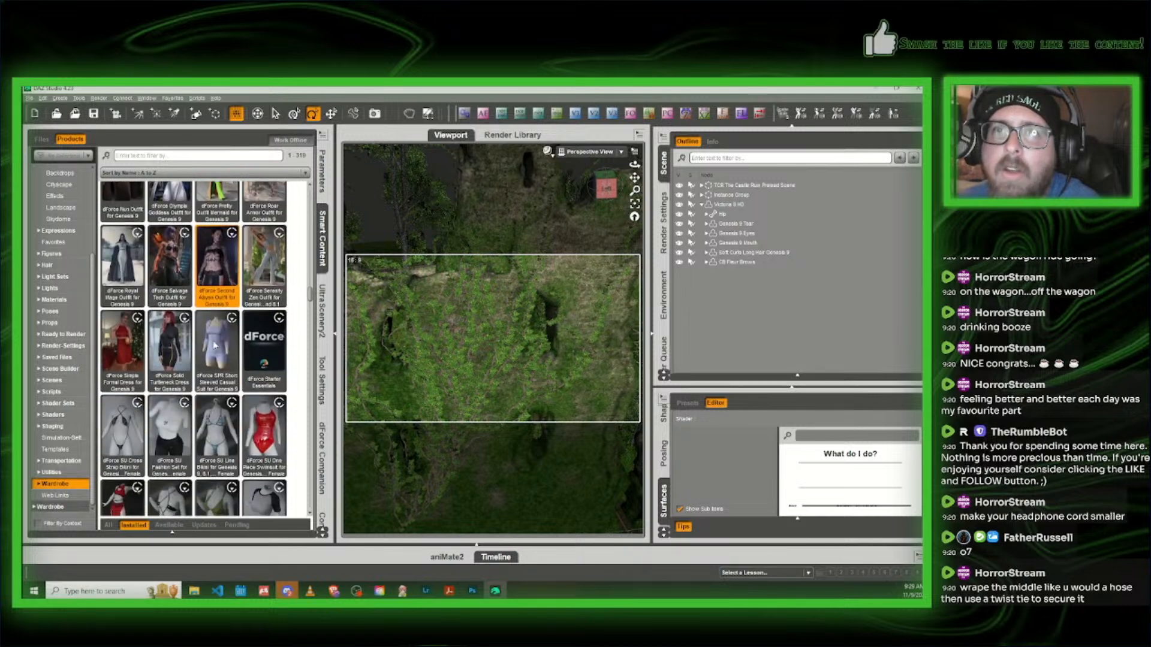
scroll(240, 359, "down", 3)
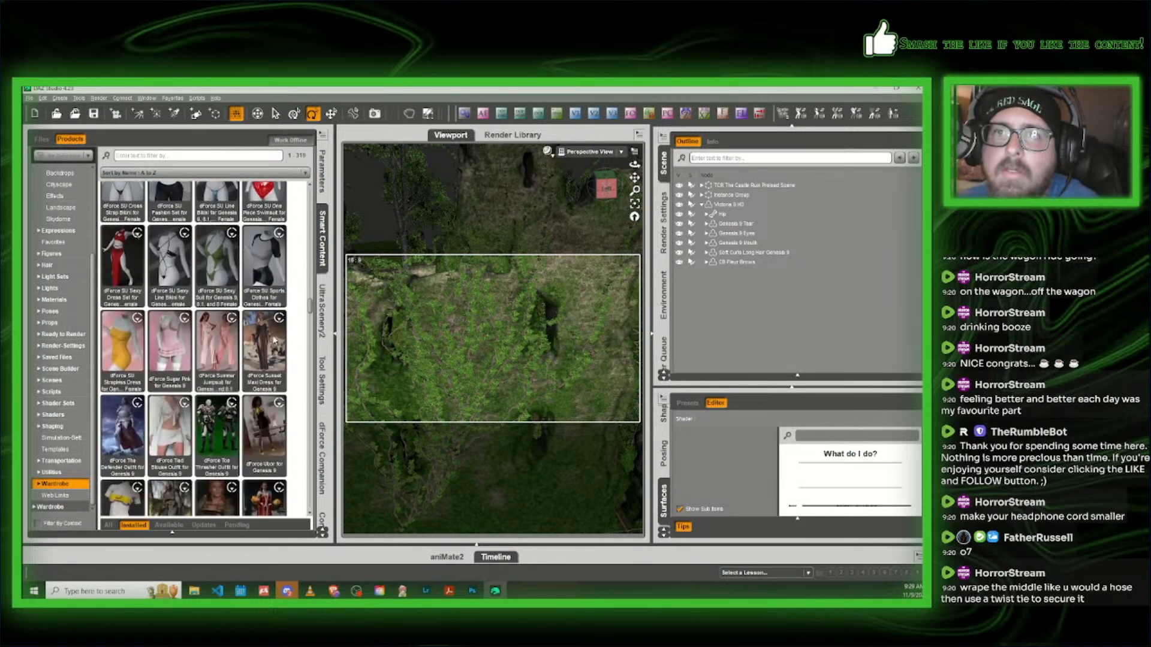
mouse_move(274, 341)
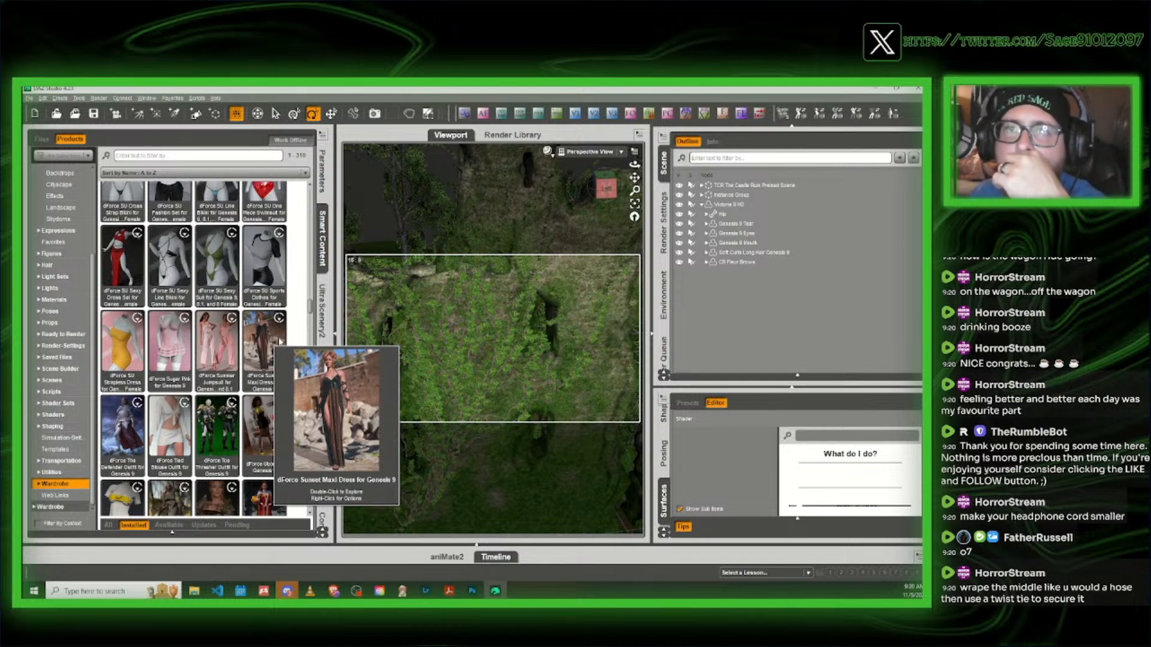
double_click(275, 341)
left_click(50, 262)
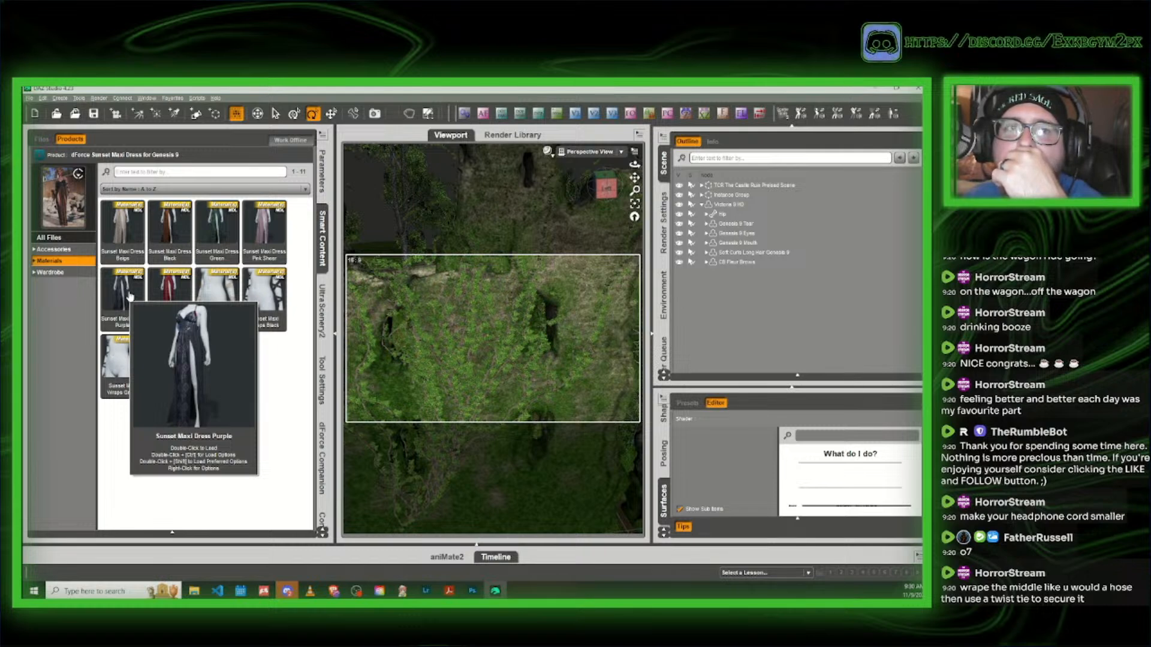
left_click(39, 154)
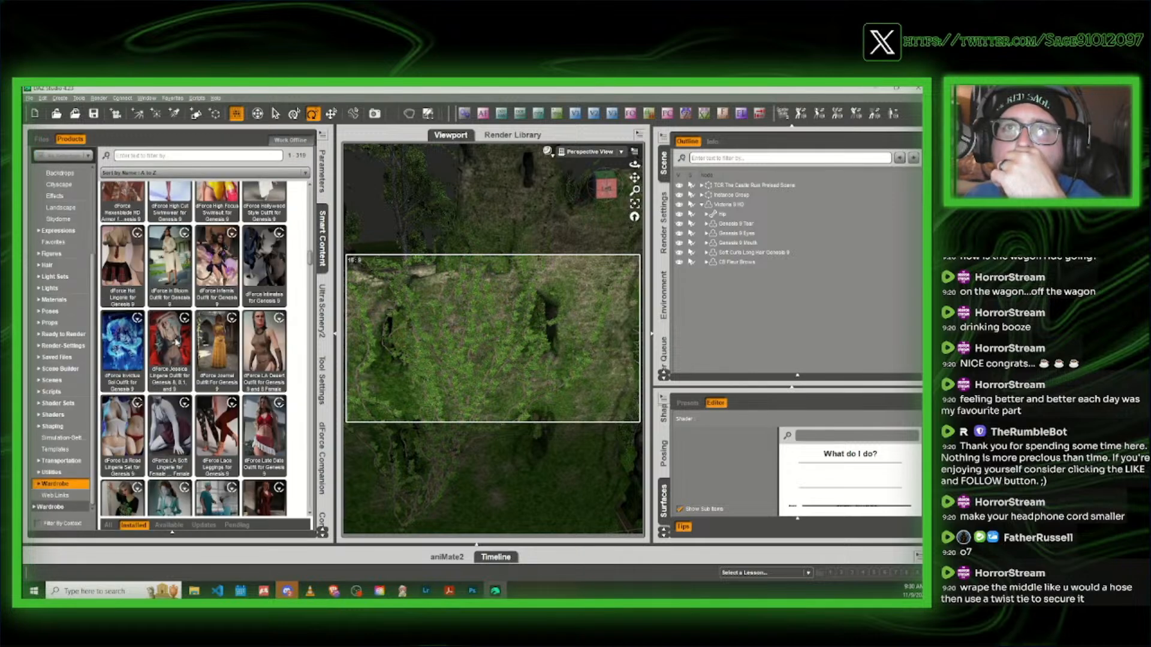
Step: Browse the remaining Genesis 9 wardrobe products, previewing the Willow Whimsey and LNY Queen Isadora outfits, and return to the dForce Sunset Maxi Dress
scroll(241, 371, "down", 3)
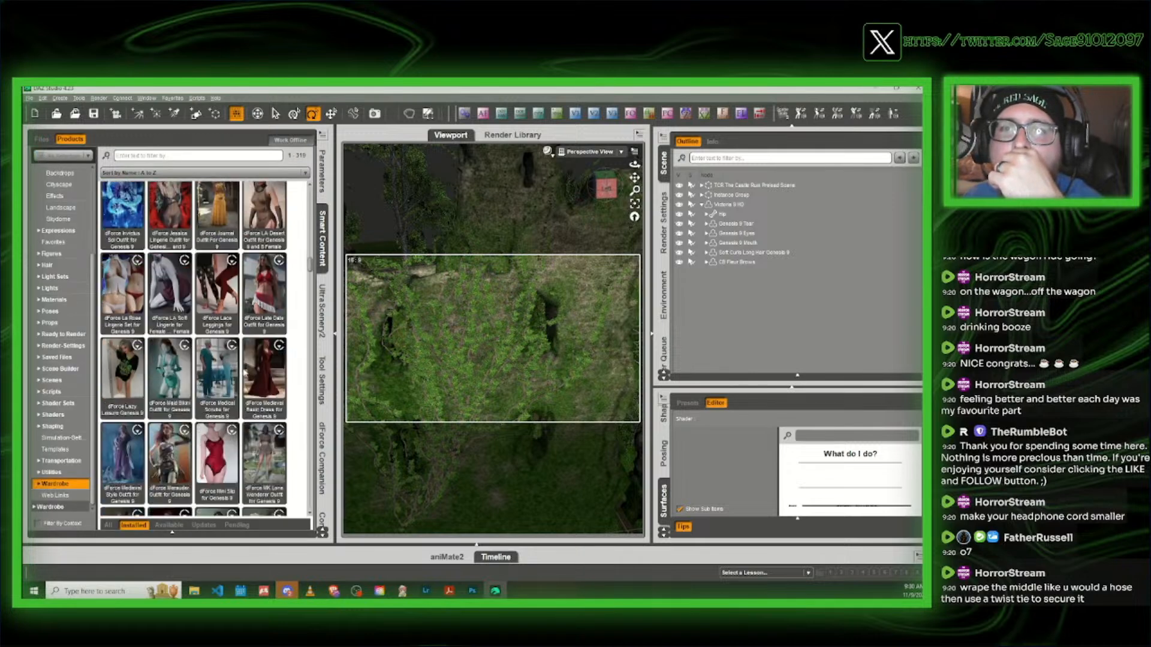
scroll(245, 357, "up", 3)
scroll(252, 356, "down", 10)
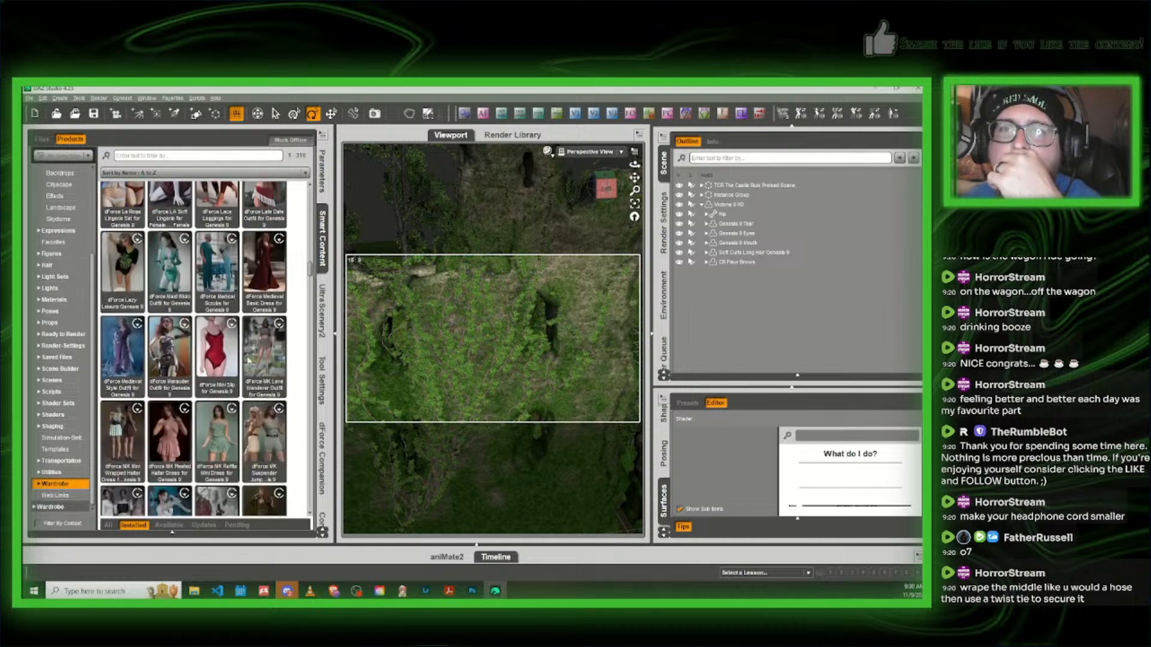
scroll(258, 355, "down", 5)
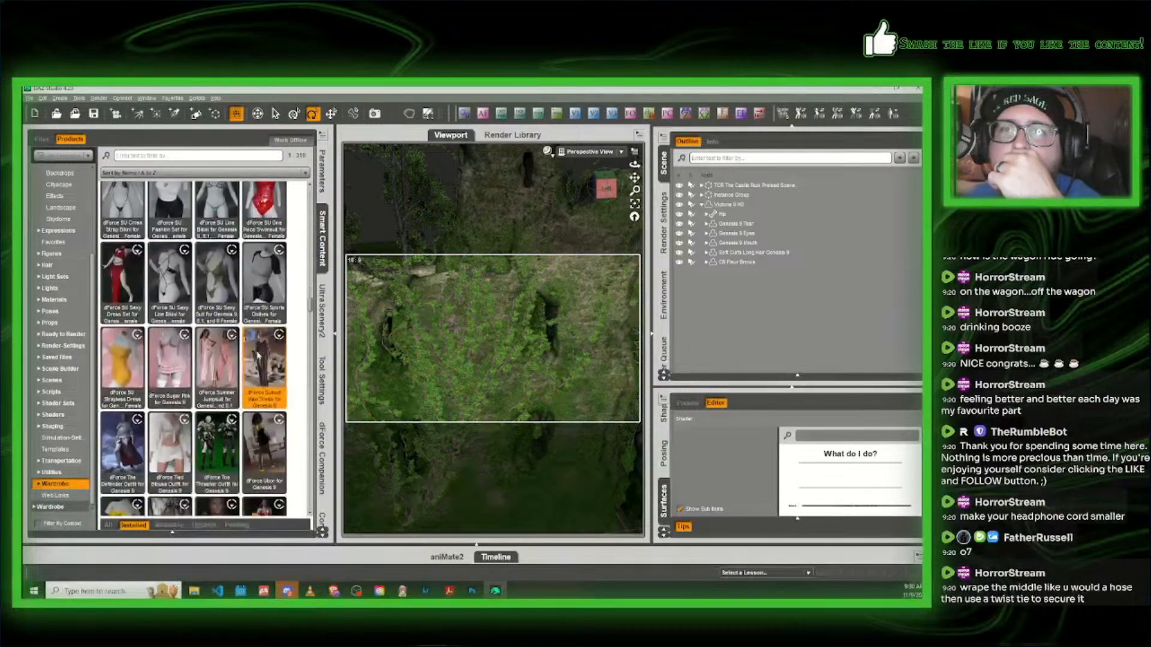
scroll(262, 354, "down", 5)
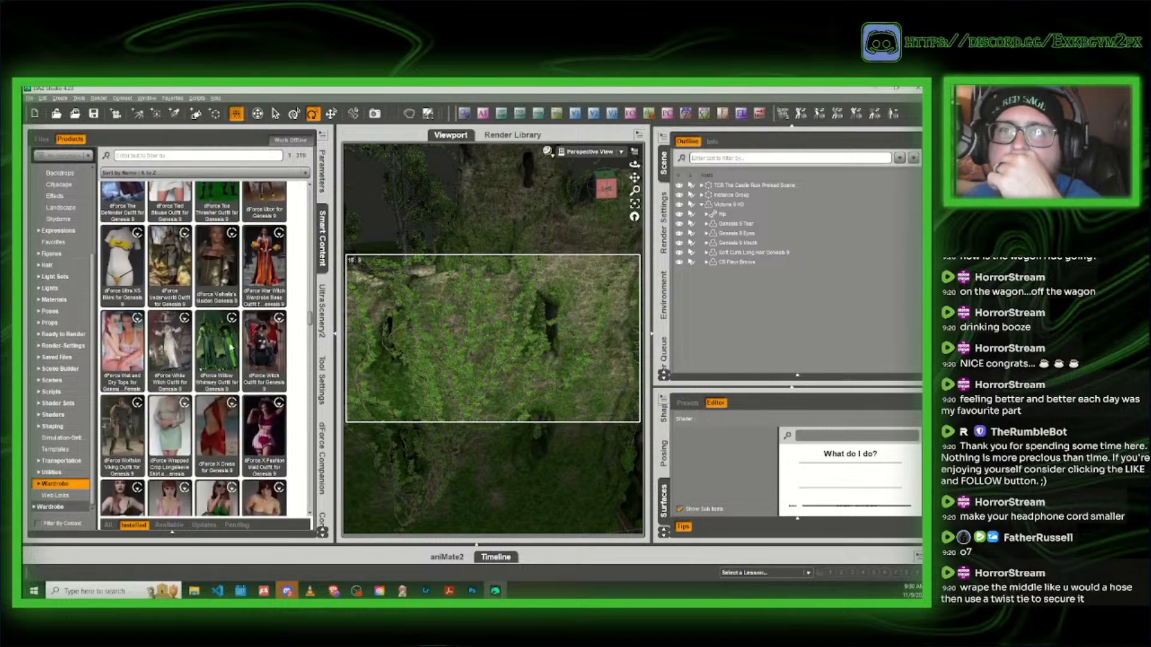
mouse_move(231, 348)
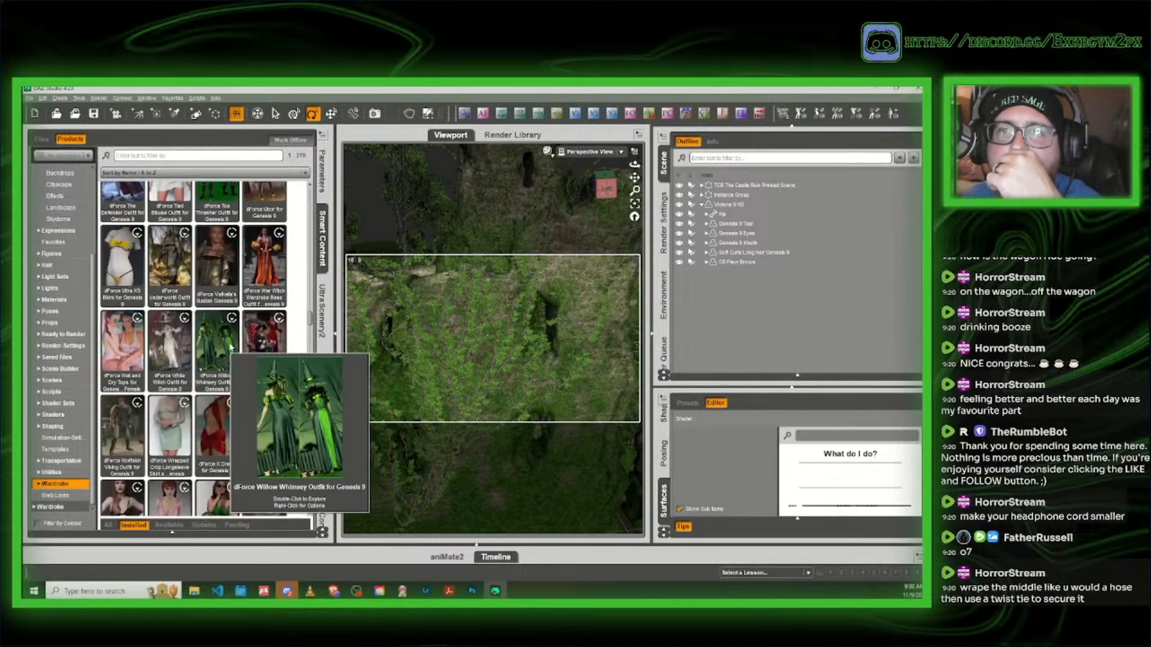
scroll(231, 348, "down", 3)
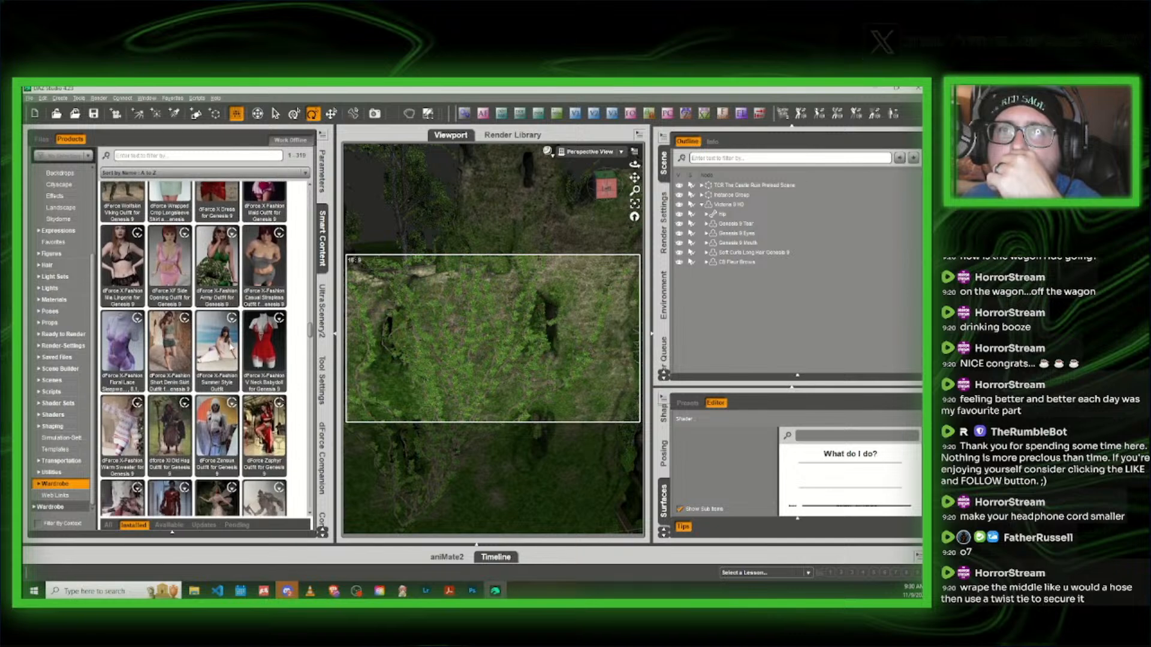
scroll(231, 347, "down", 3)
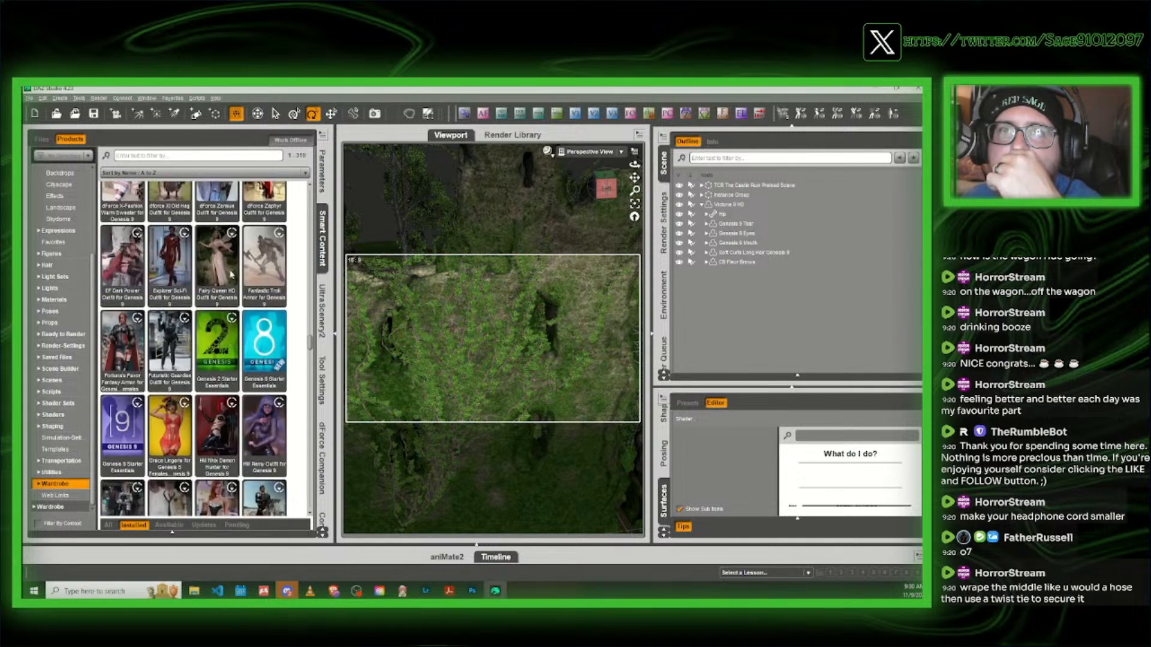
scroll(234, 282, "down", 3)
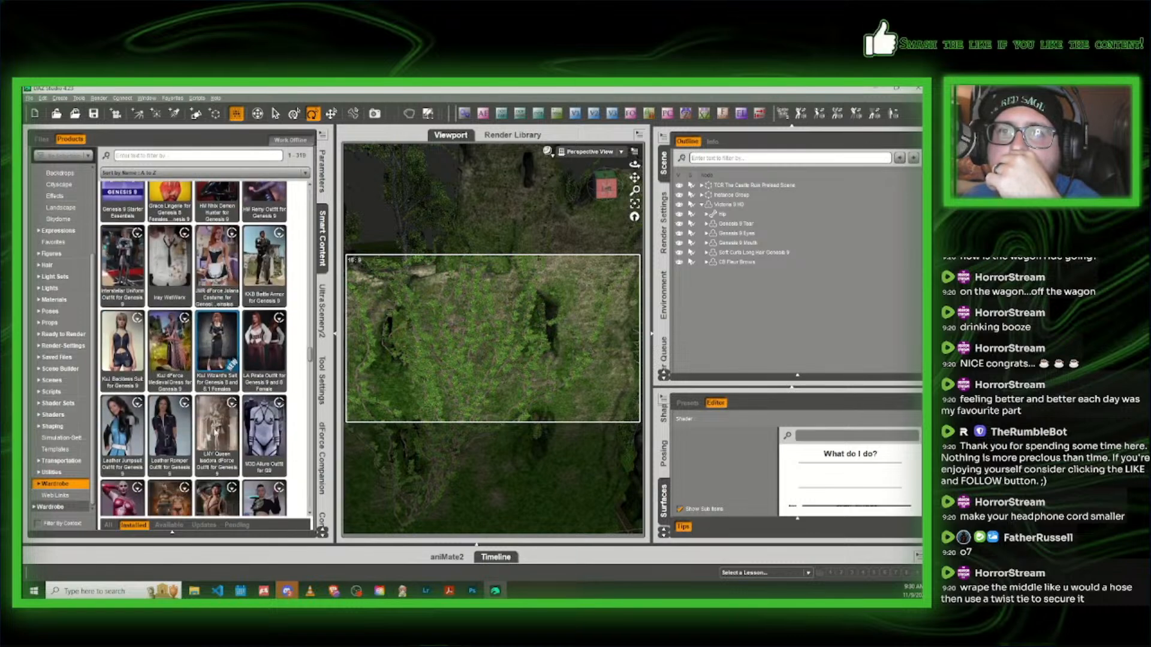
mouse_move(216, 430)
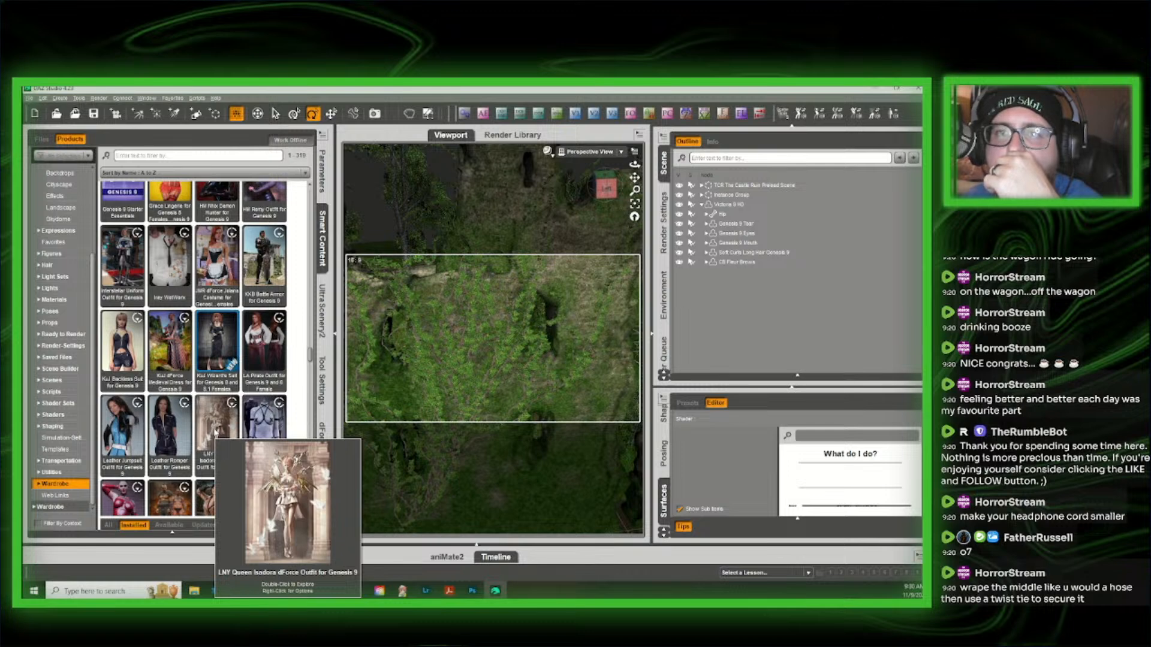
scroll(216, 431, "down", 3)
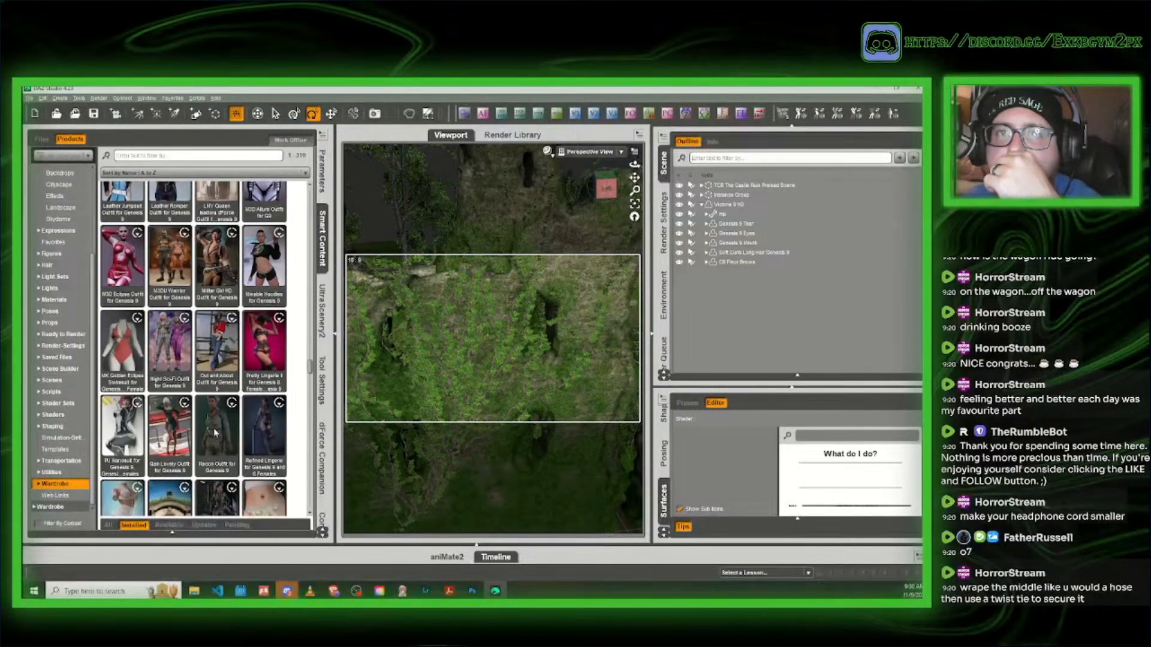
scroll(216, 430, "down", 3)
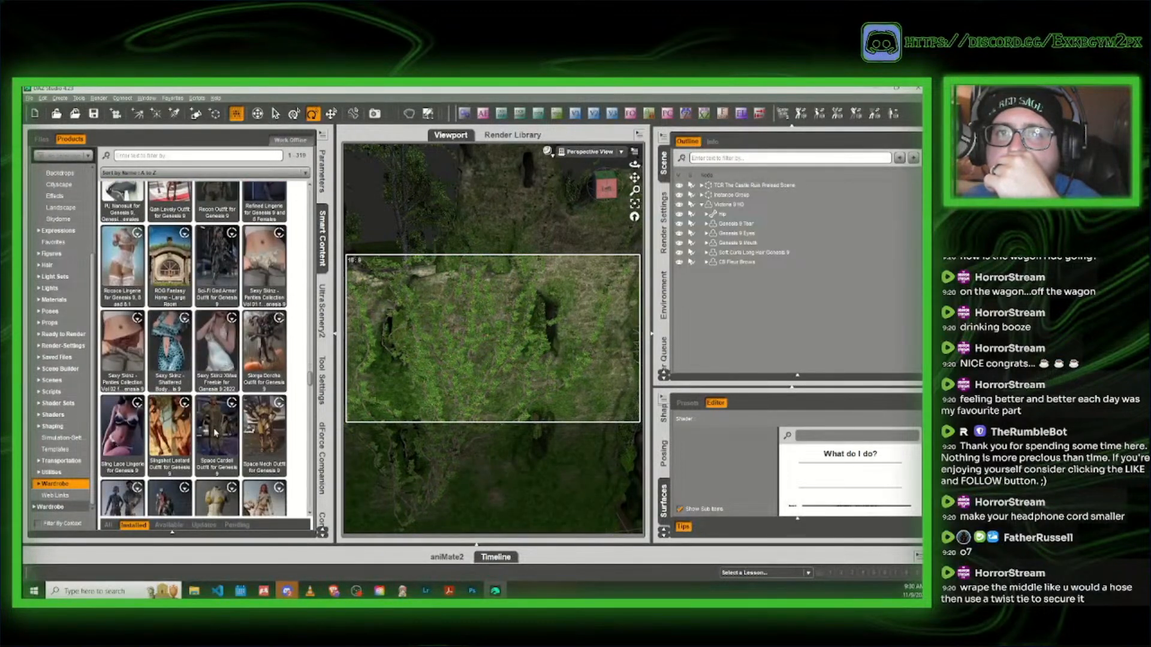
scroll(215, 432, "down", 5)
scroll(214, 432, "down", 3)
scroll(217, 430, "down", 1)
scroll(234, 436, "up", 6)
scroll(235, 436, "up", 10)
scroll(235, 432, "up", 10)
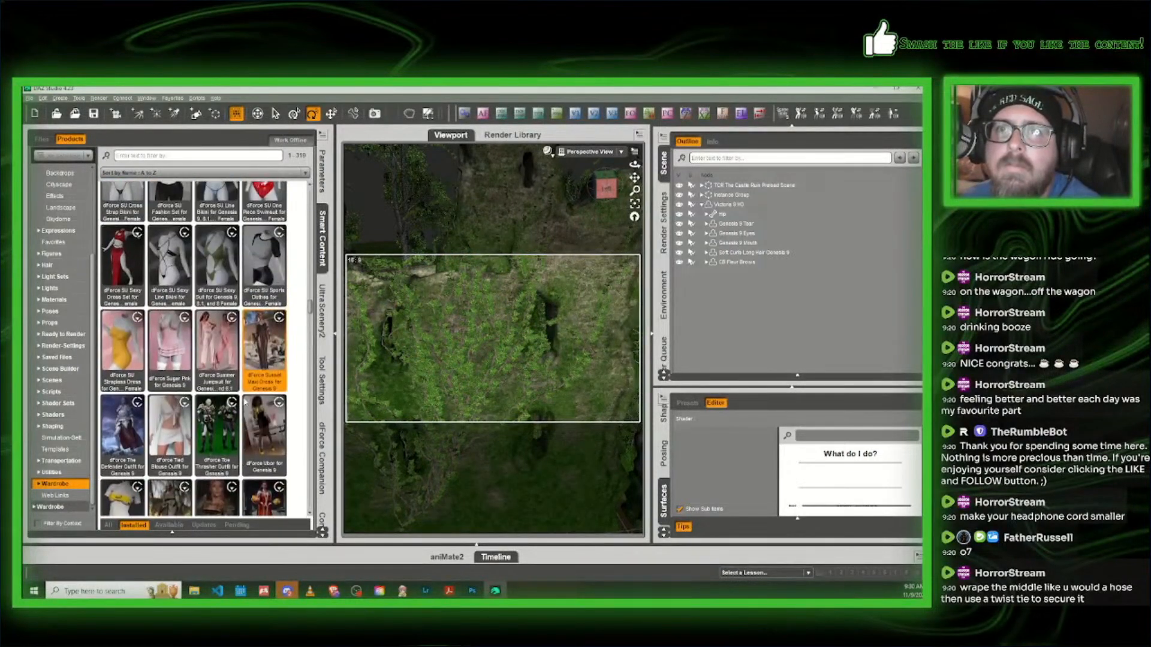
Step: Dress the Victoria 9 HD figure with LF Sunset Maxi All Wearables from the dForce Sunset Maxi Dress product
double_click(262, 346)
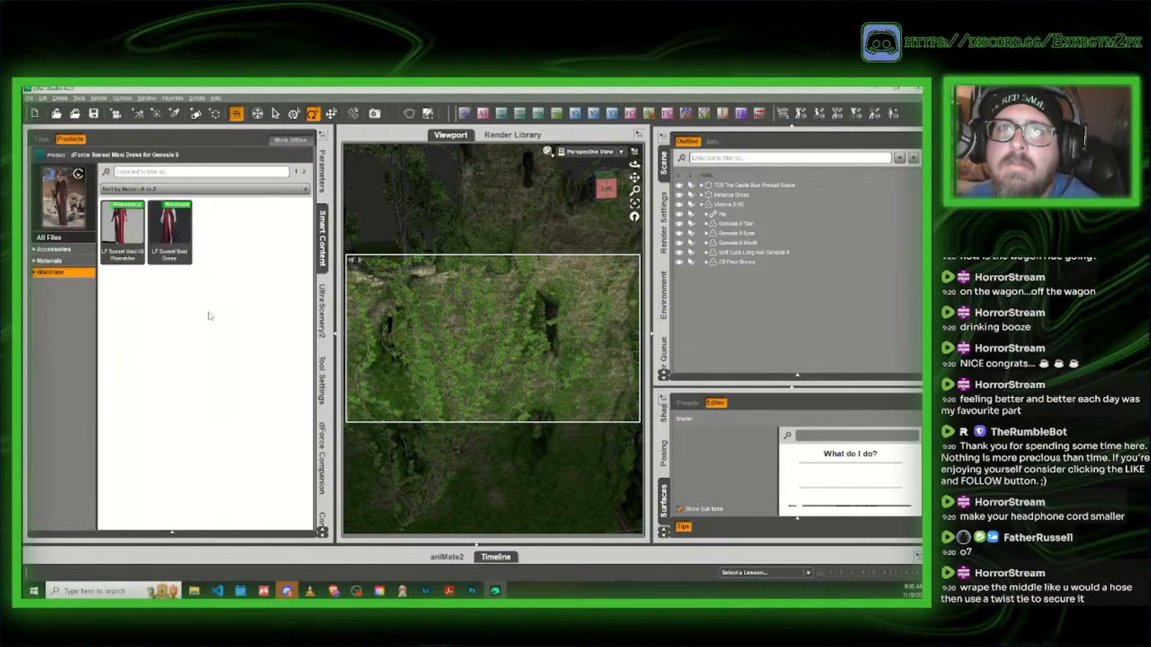
mouse_move(134, 226)
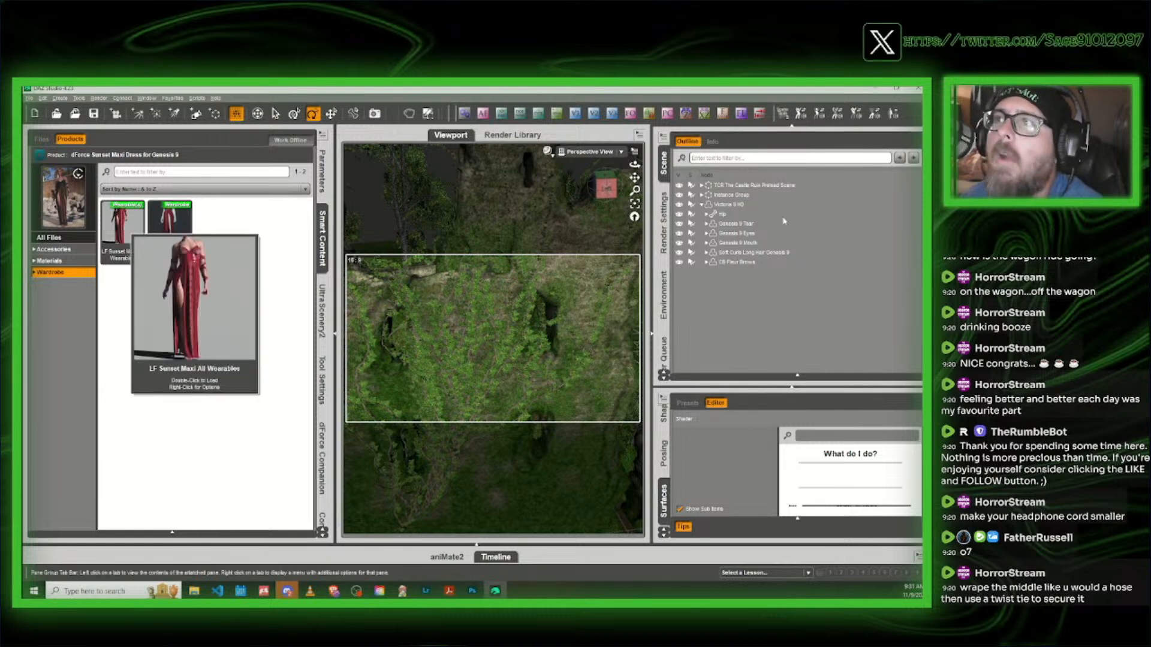
double_click(120, 232)
double_click(119, 231)
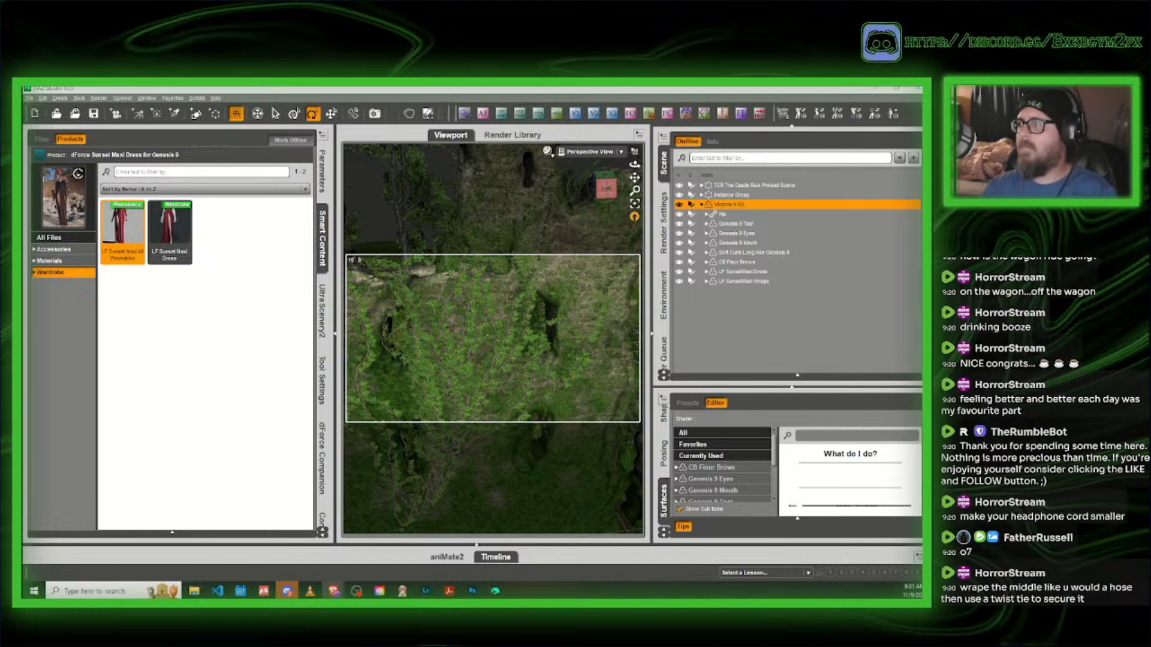
left_click(723, 203)
Step: Move the Victoria 9 HD figure toward the near end of the large mossy rock and raise it
left_click_drag(598, 198, 604, 186)
left_click_drag(532, 311, 526, 309)
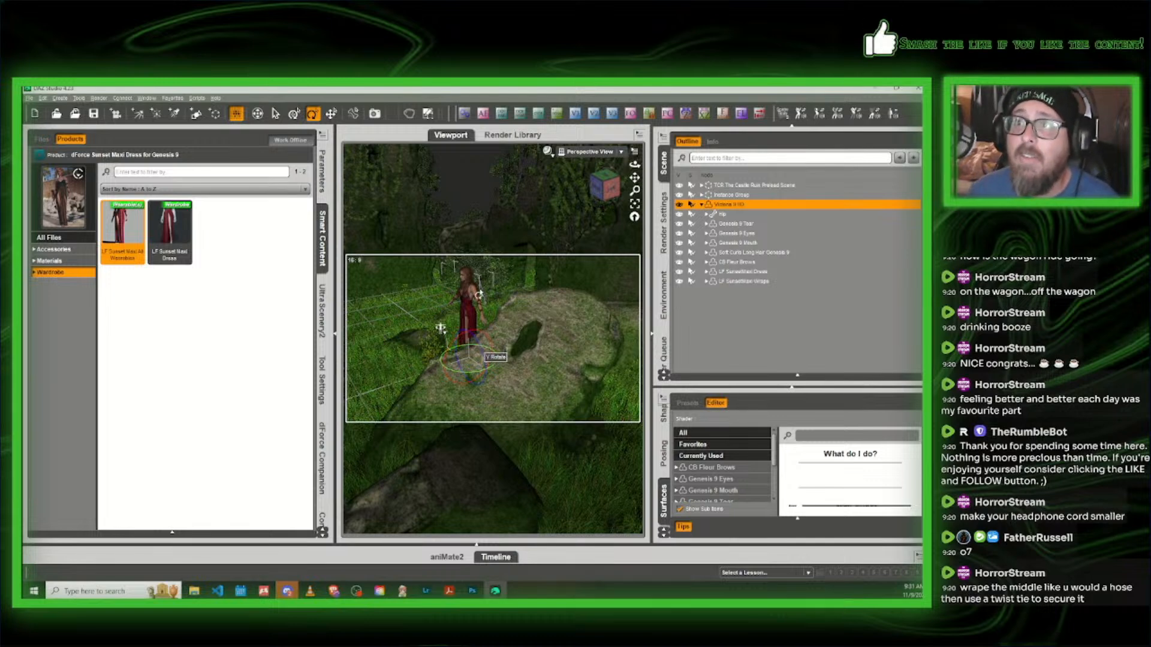
left_click(475, 296)
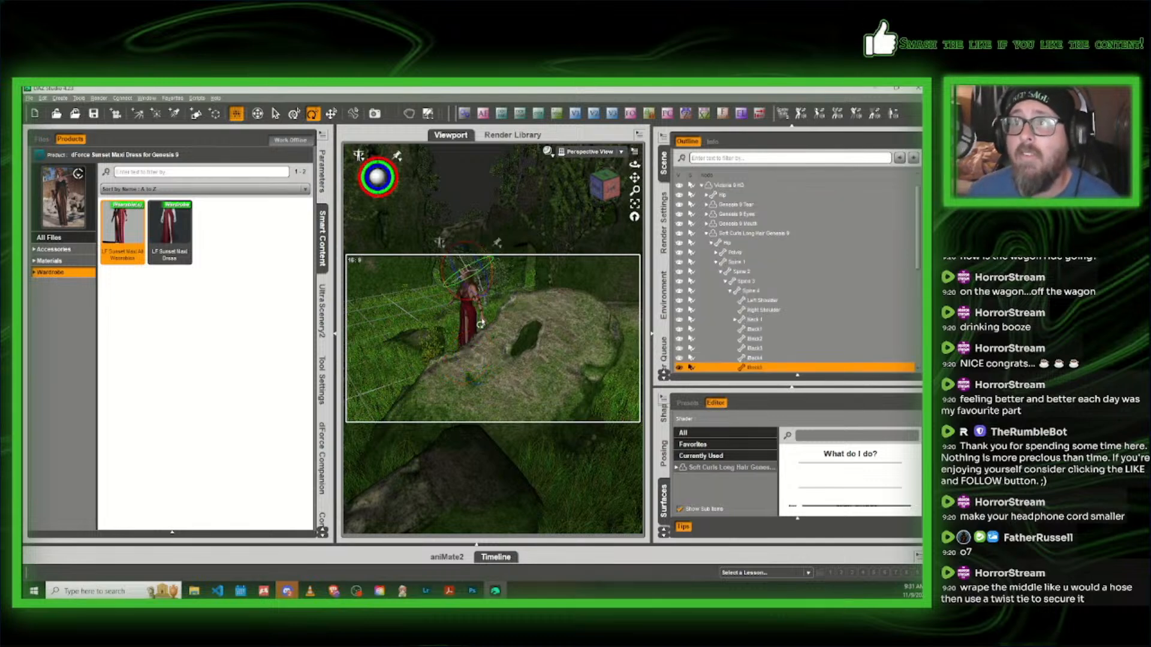
left_click(482, 316)
left_click(331, 113)
left_click_drag(465, 398, 446, 466)
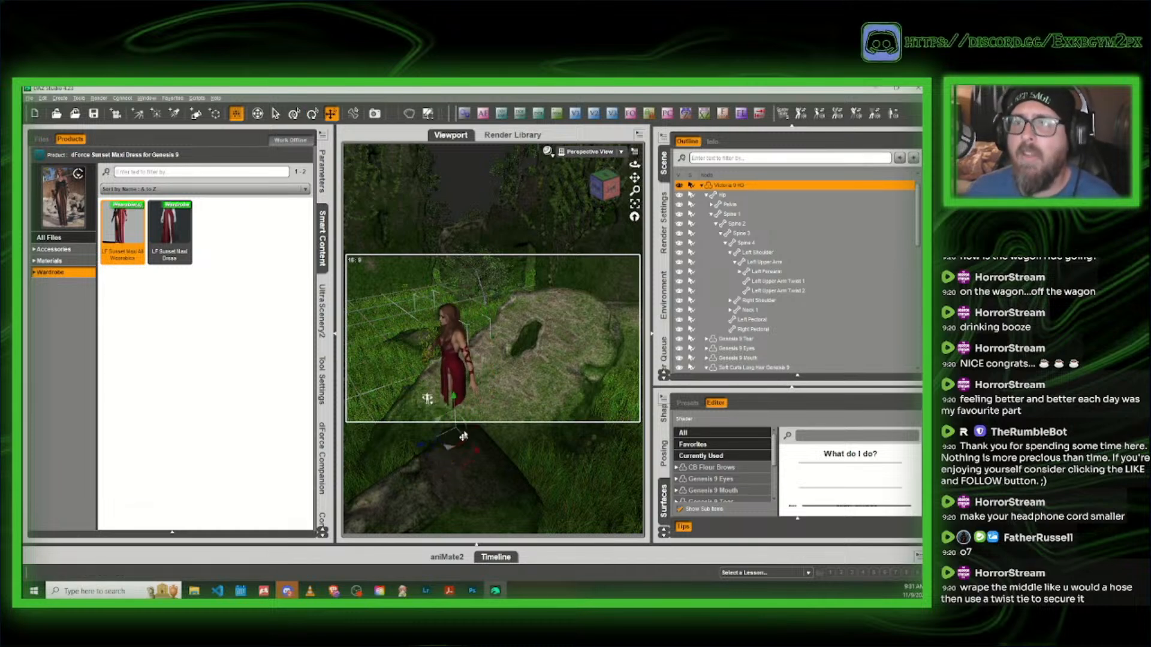
left_click_drag(451, 406, 458, 364)
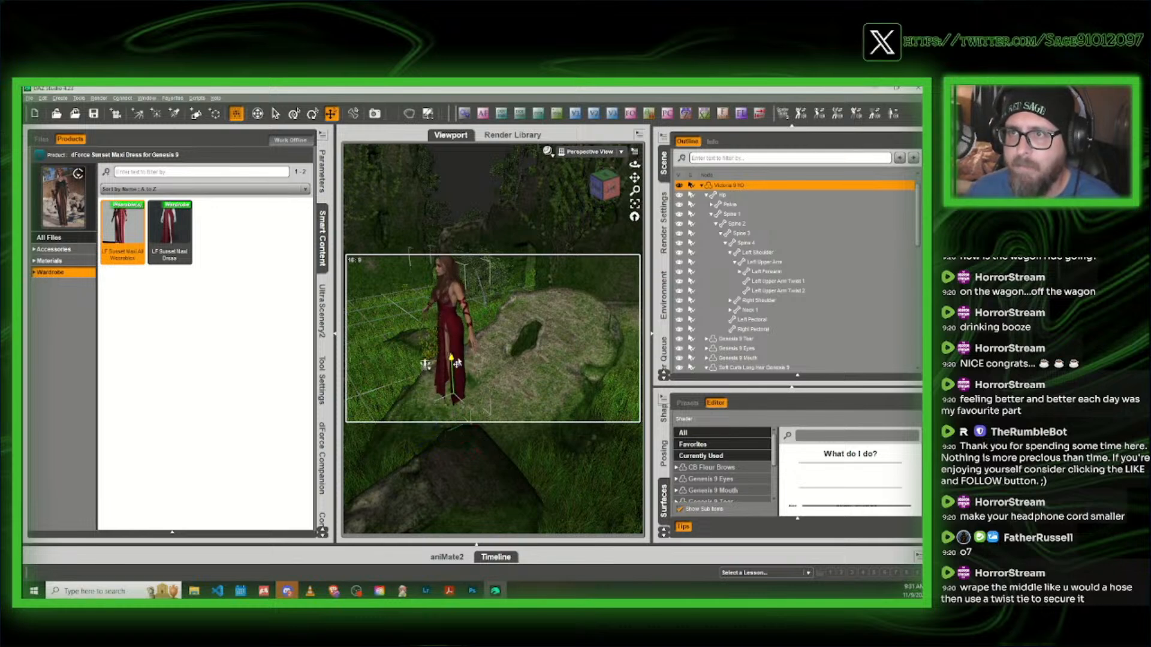
Step: Collapse the Victoria 9 HD node hierarchy in the scene list, keeping the figure selected
left_click_drag(604, 187, 492, 182)
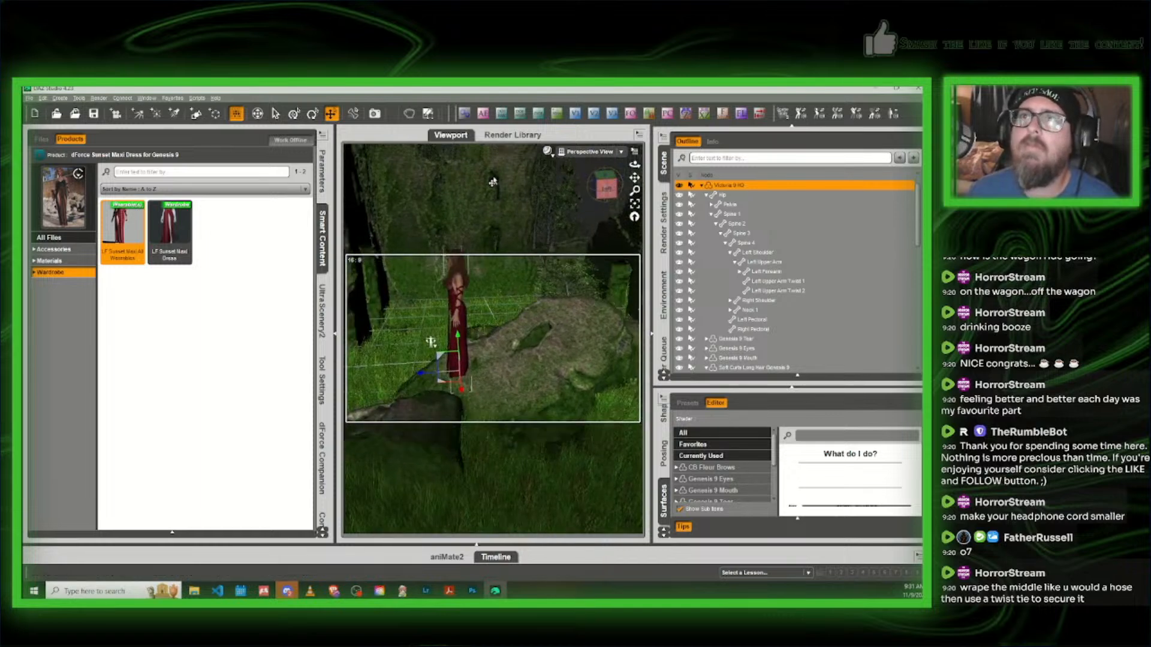
left_click(636, 206)
left_click_drag(633, 177, 636, 178)
mouse_move(634, 178)
right_mouse_down()
mouse_move(623, 176)
mouse_move(632, 171)
right_mouse_up()
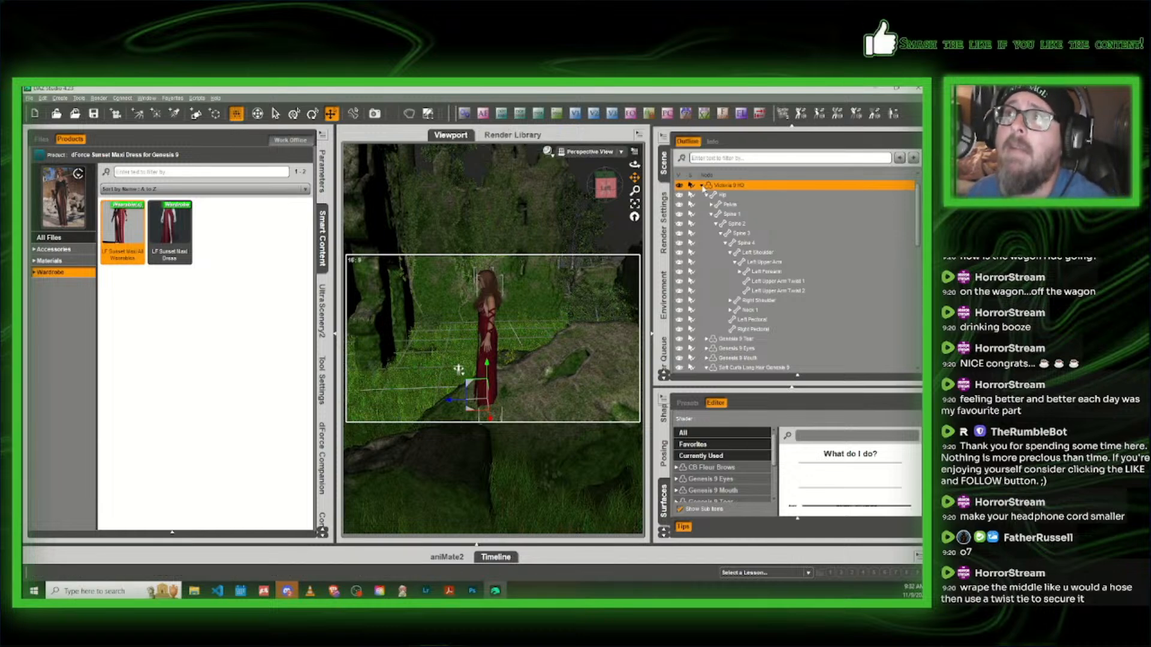
left_click(701, 186)
left_click(701, 205)
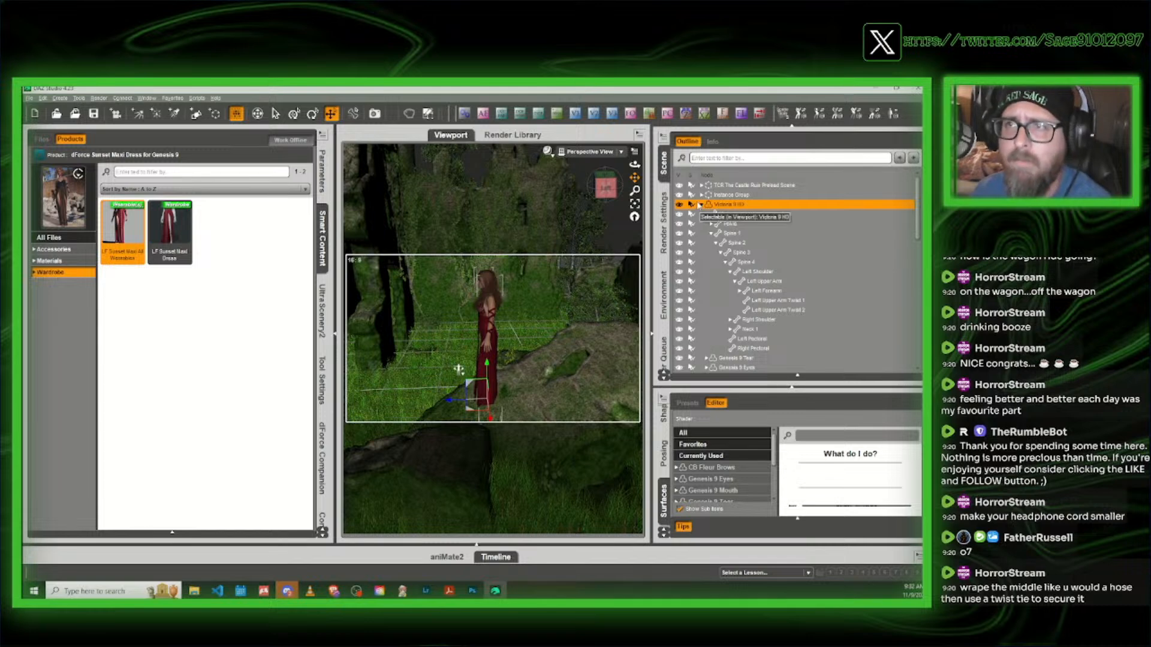
left_click(701, 204)
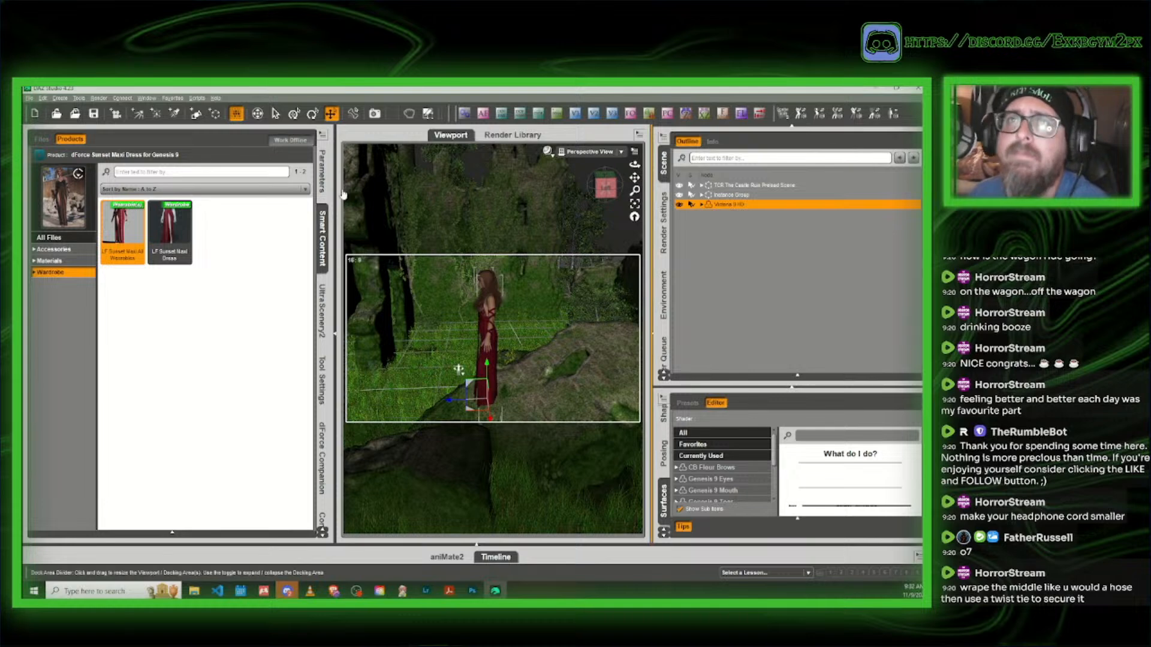
Step: Browse the installed Genesis 9 pose products for a suitable pose
left_click(39, 156)
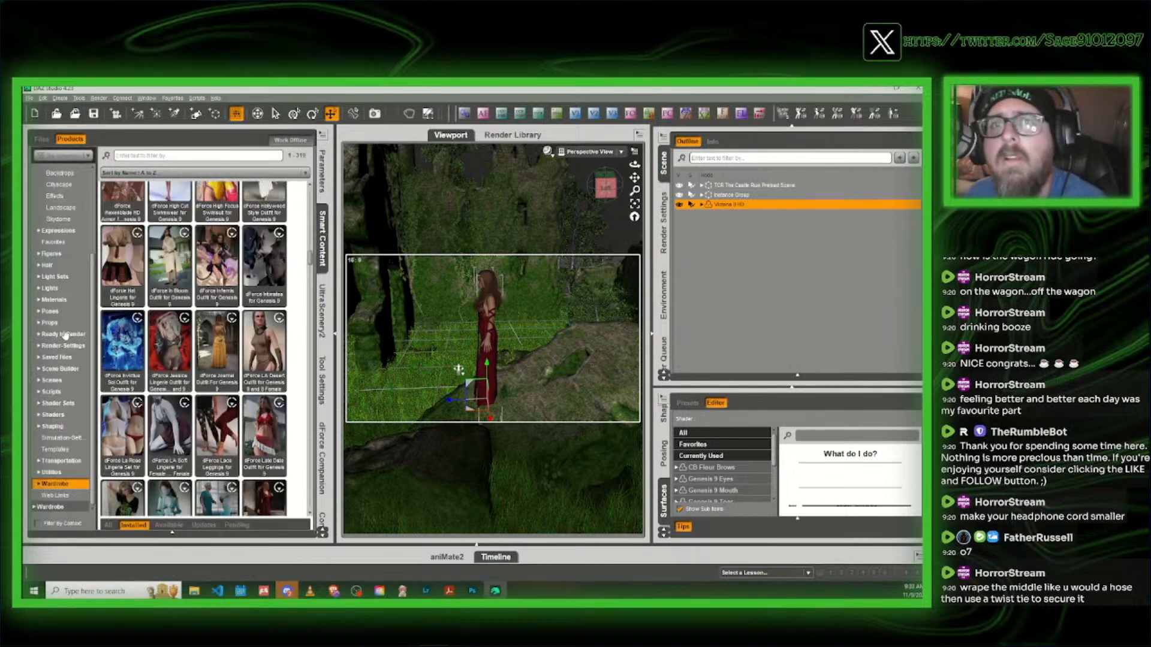
left_click(51, 311)
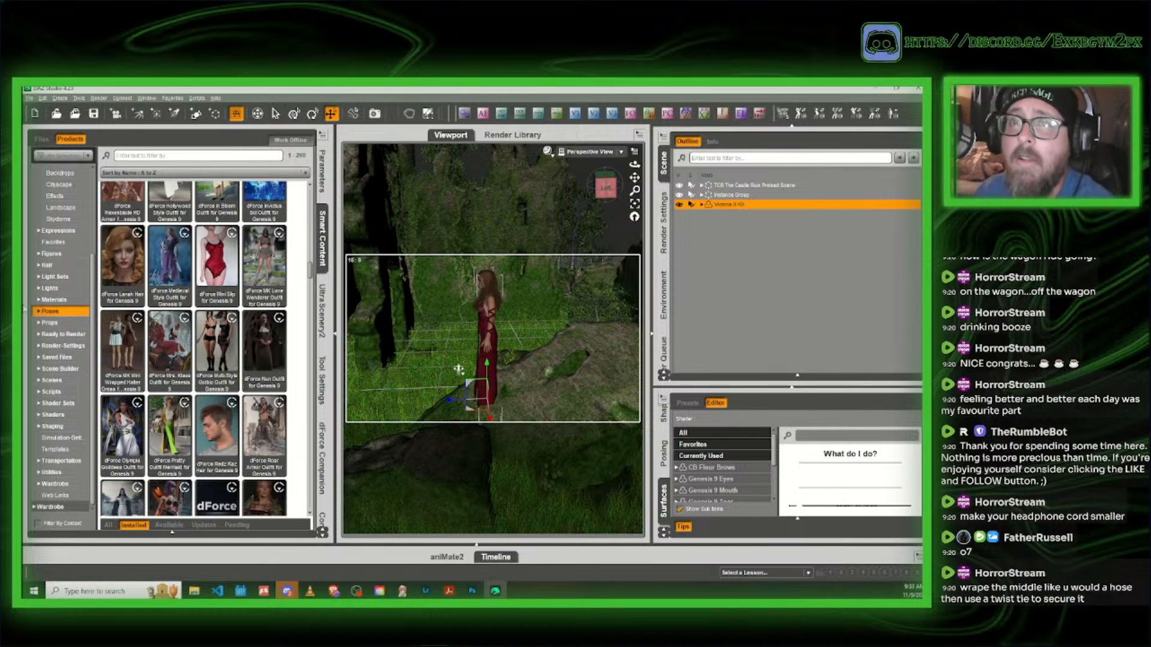
scroll(228, 319, "up", 5)
scroll(228, 319, "down", 3)
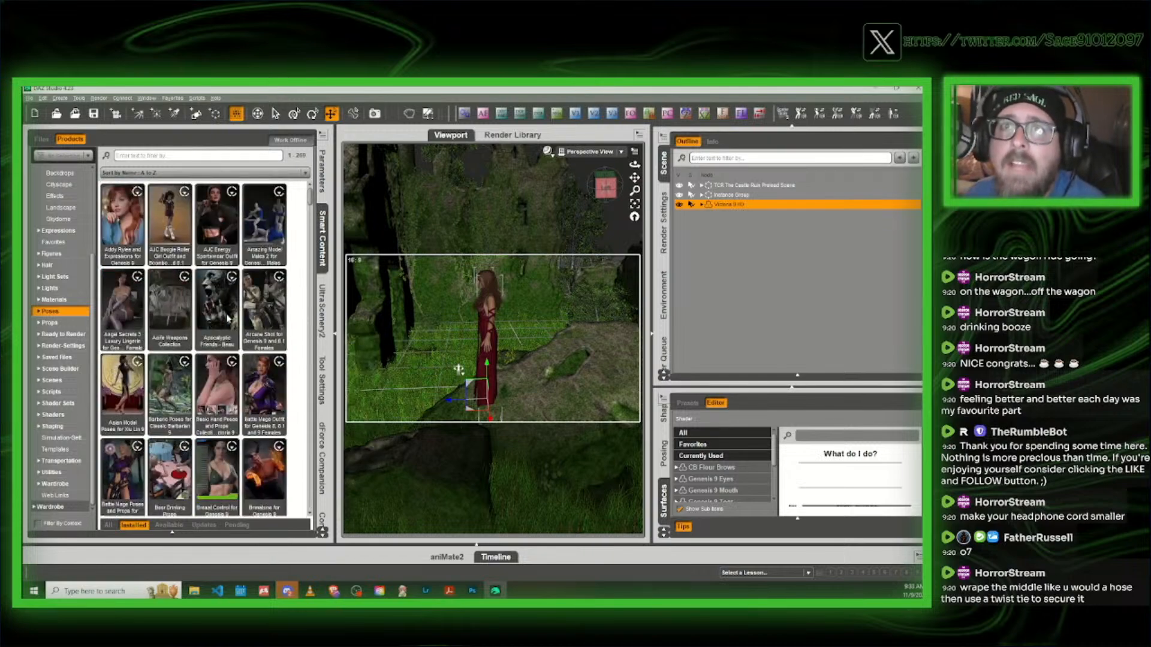
scroll(215, 308, "down", 5)
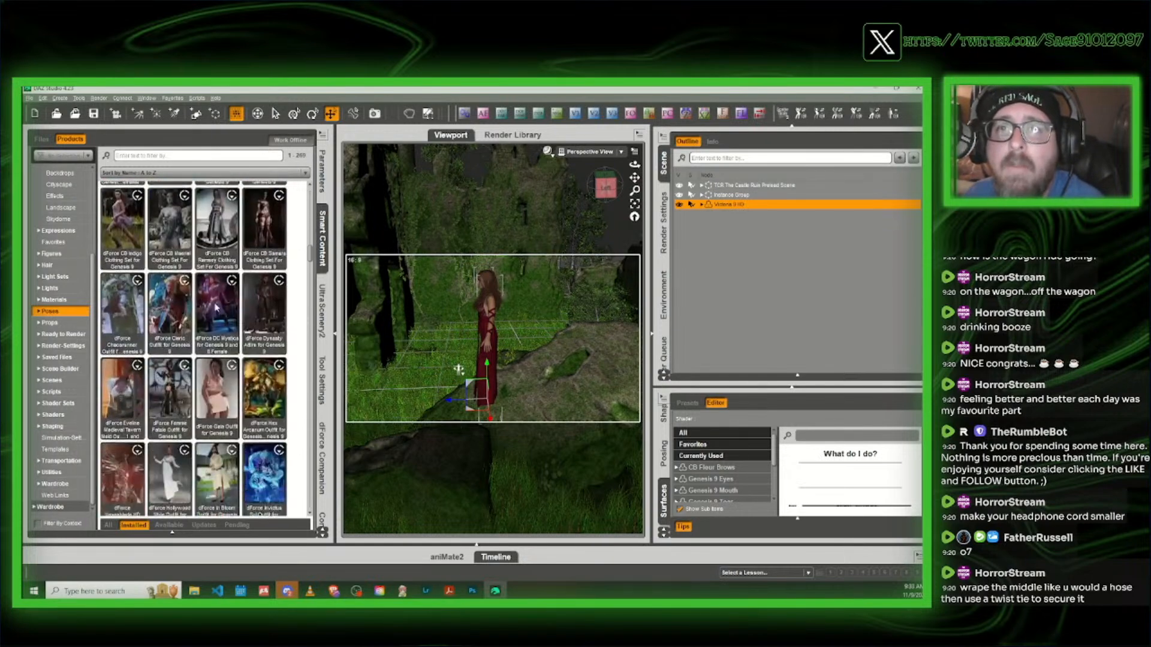
mouse_move(215, 304)
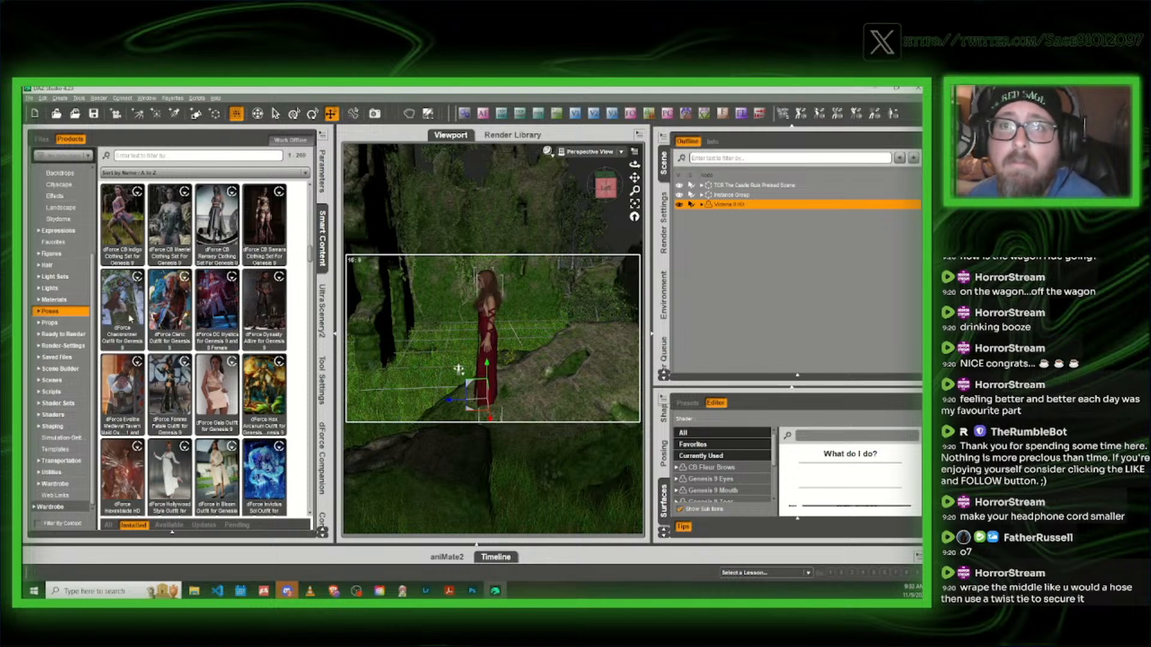
scroll(173, 327, "down", 3)
scroll(173, 328, "down", 1)
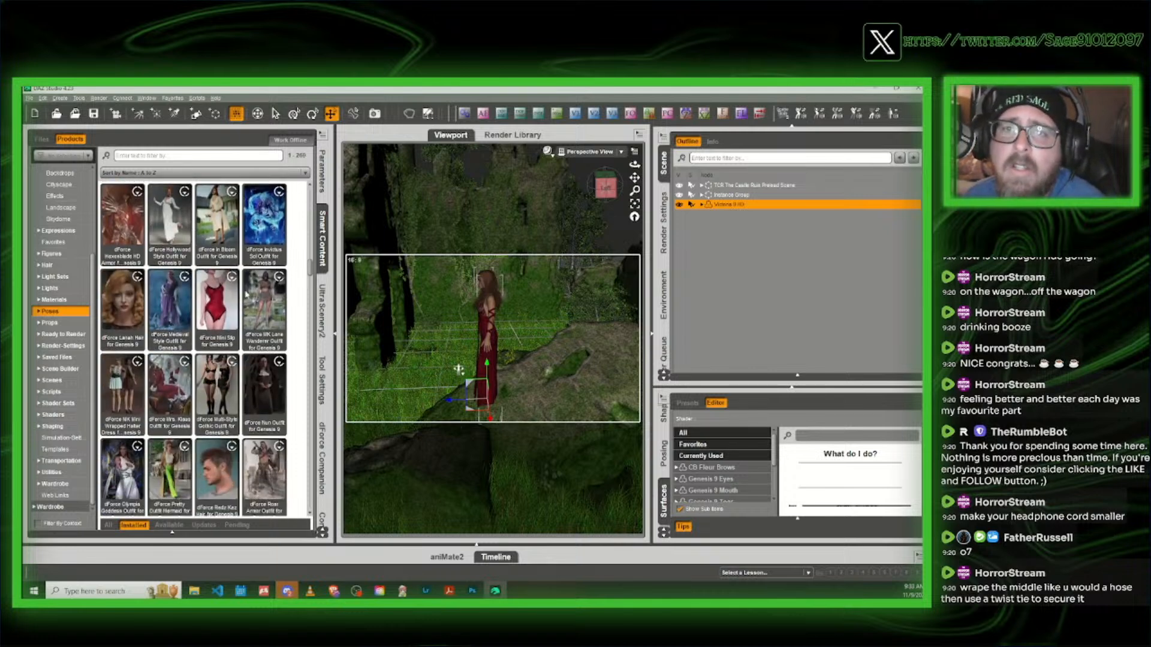
scroll(246, 294, "down", 3)
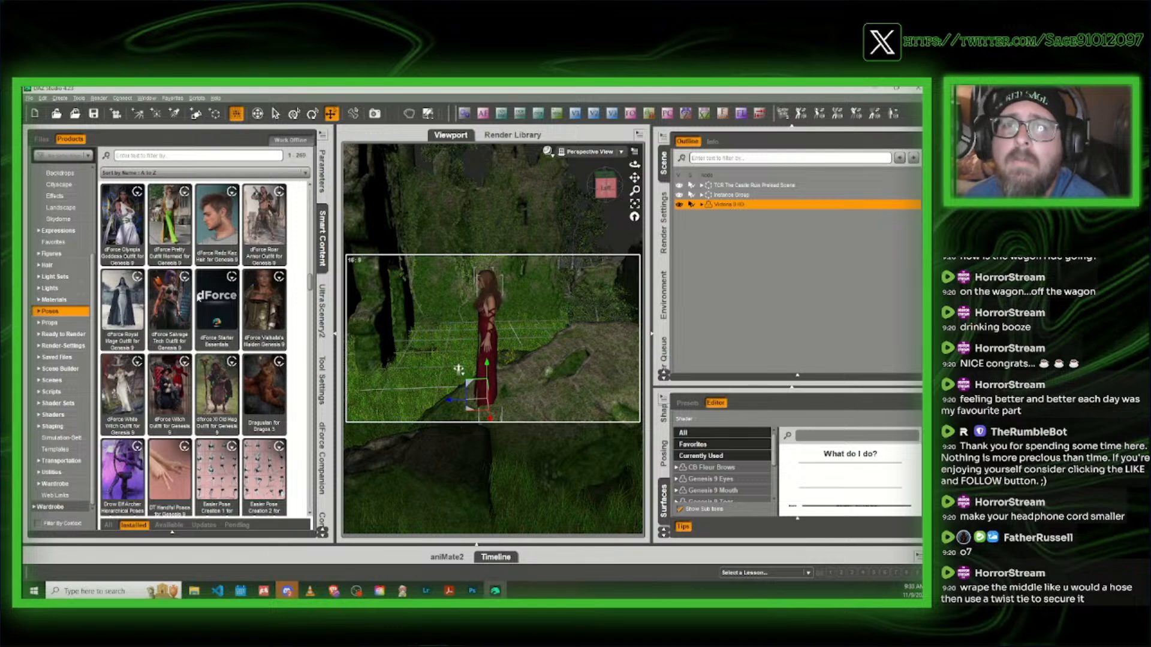
Step: Narrow the pose products to the Sitting category within Poses by function
double_click(55, 312)
left_click(64, 324)
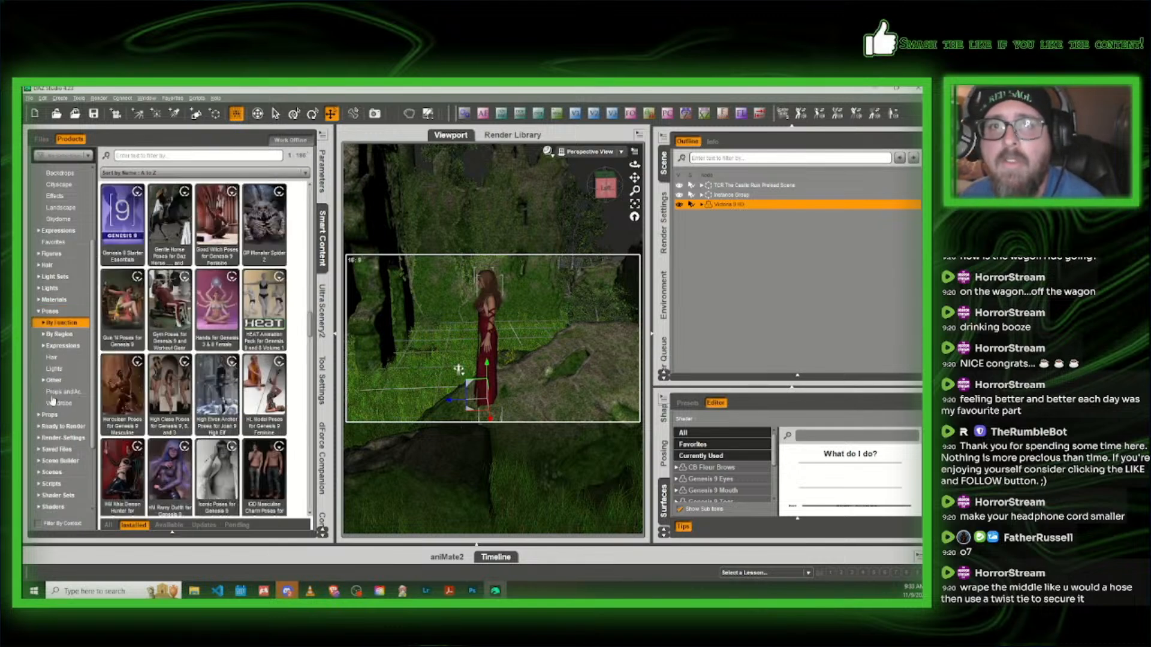
double_click(70, 324)
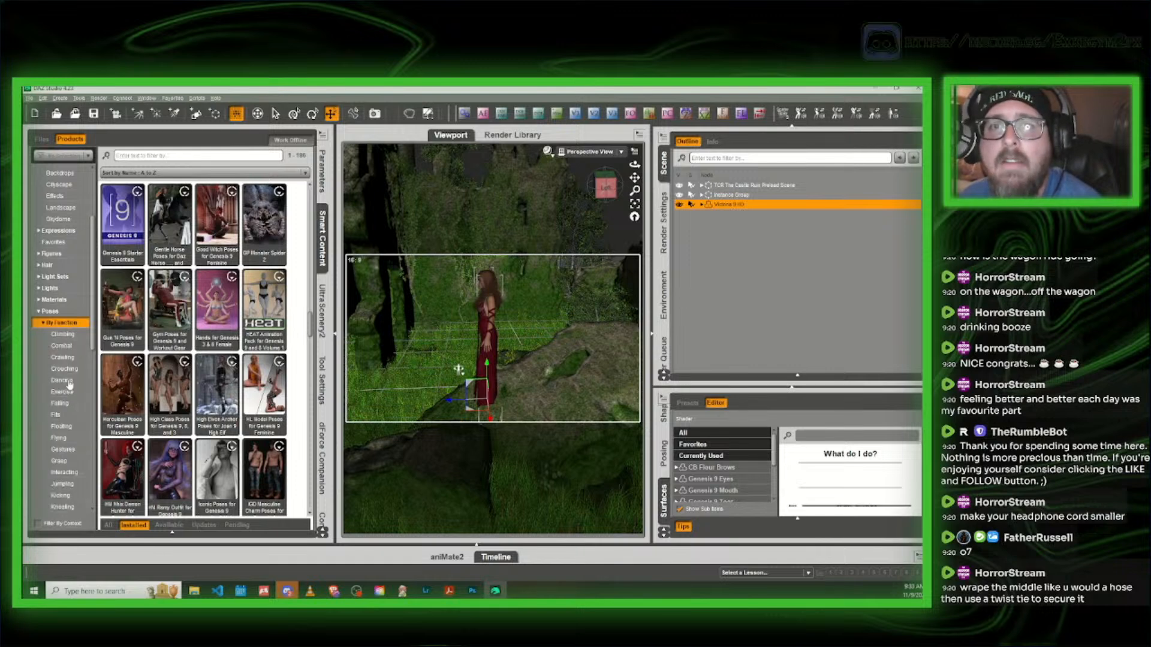
scroll(67, 489, "down", 2)
scroll(68, 488, "down", 1)
left_click(66, 488)
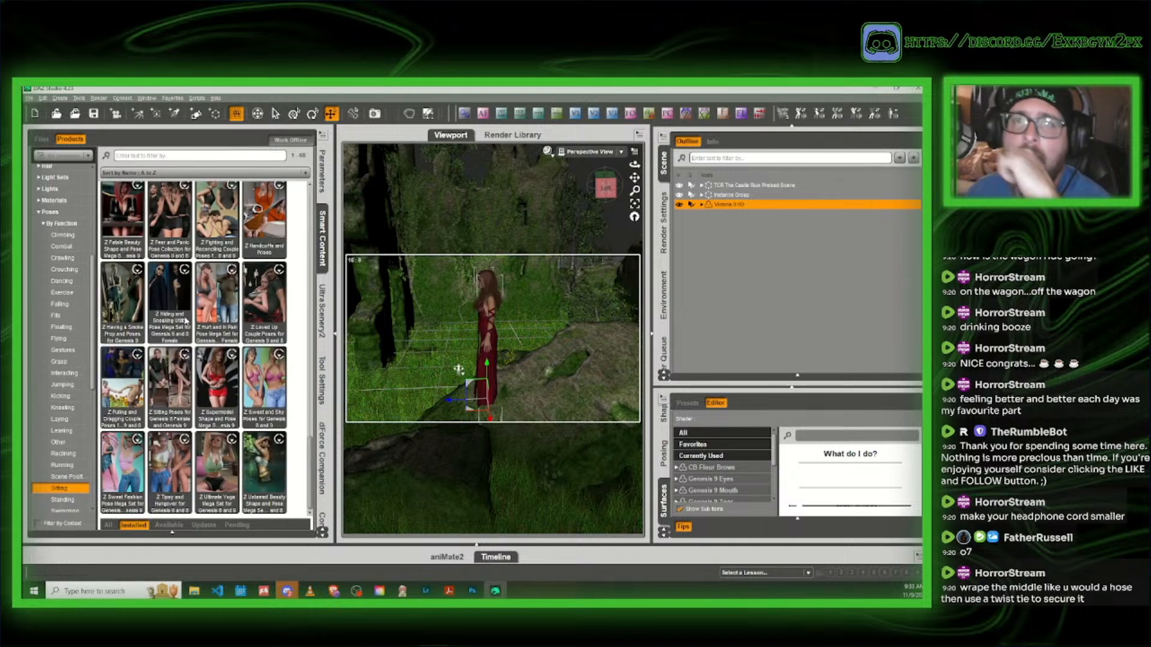
Step: Examine the sitting poses in Z Having a Smoke Prop and Poses and in Z Loved Up Couple Poses
mouse_move(193, 334)
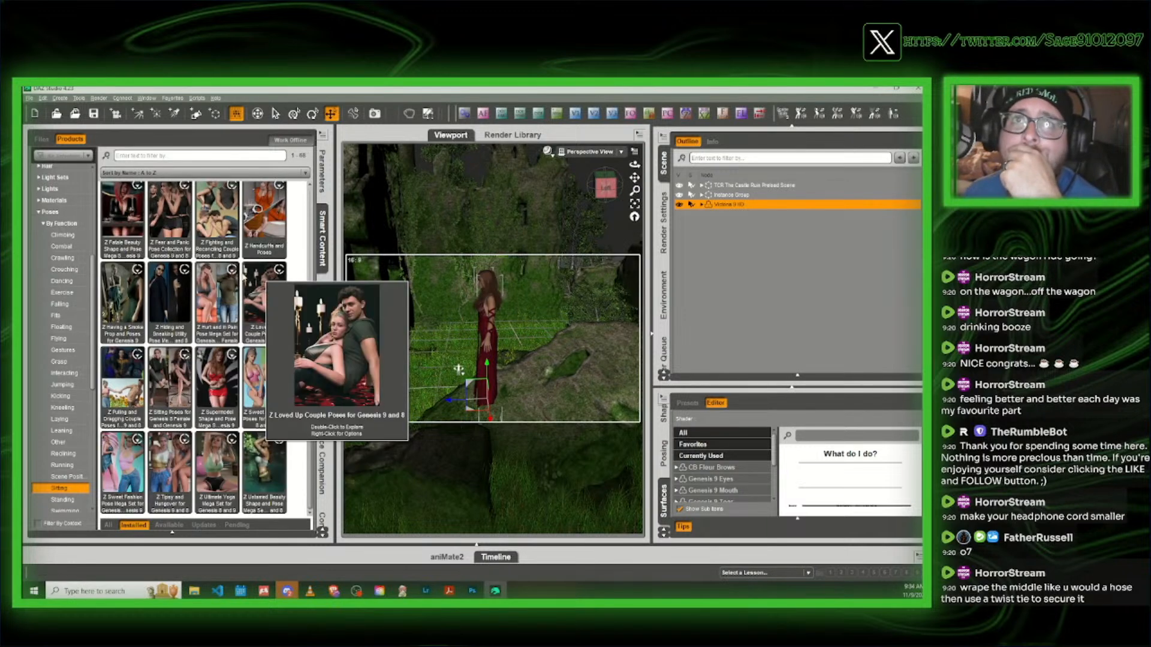
double_click(122, 305)
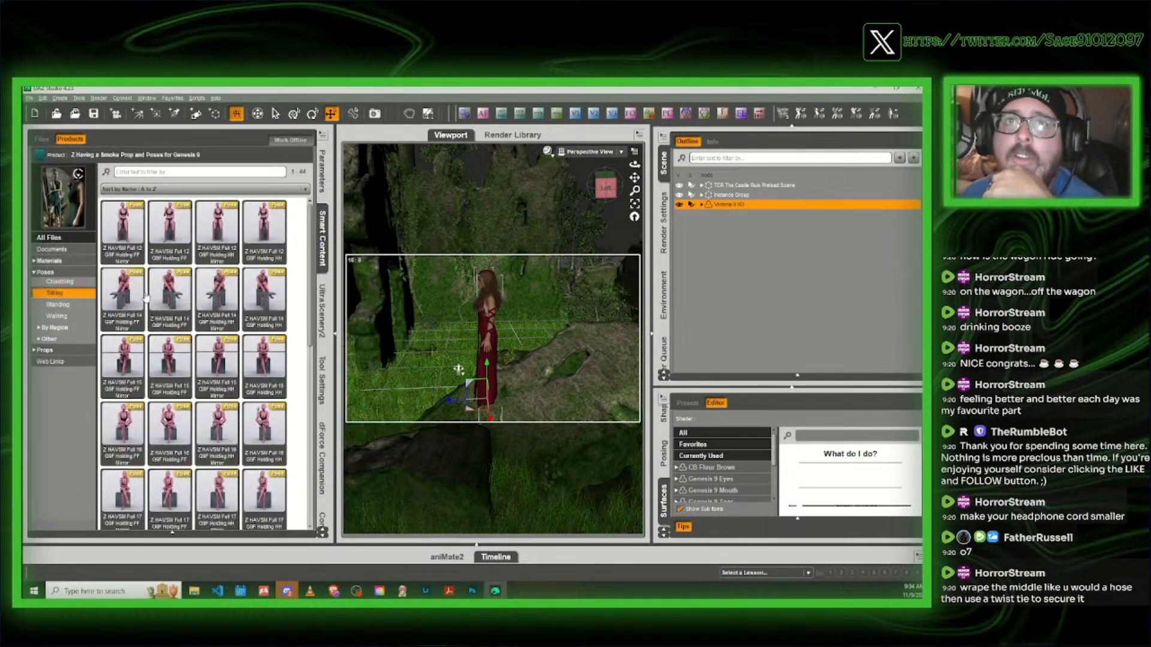
scroll(243, 376, "down", 10)
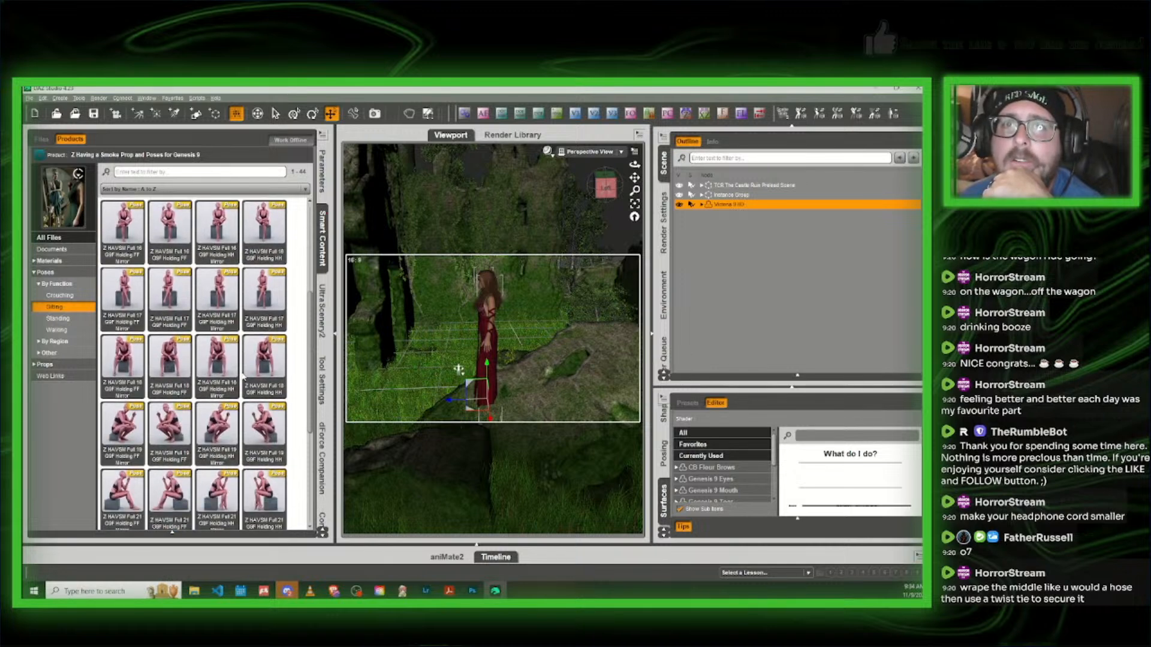
scroll(244, 377, "down", 3)
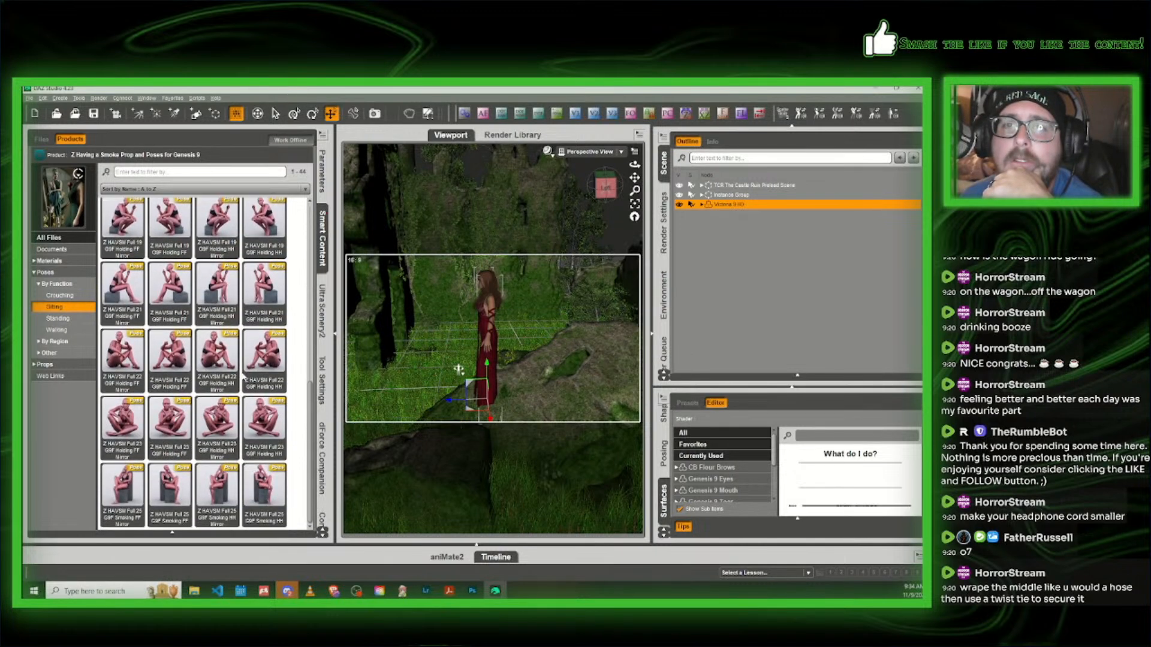
left_click(39, 157)
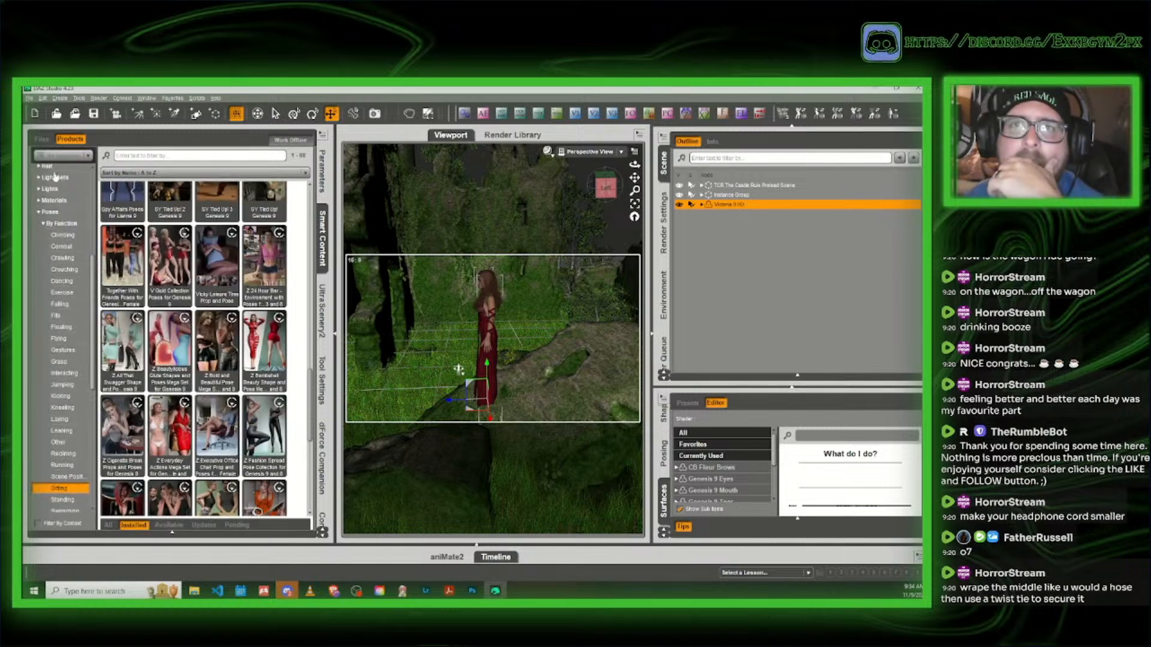
scroll(208, 282, "down", 5)
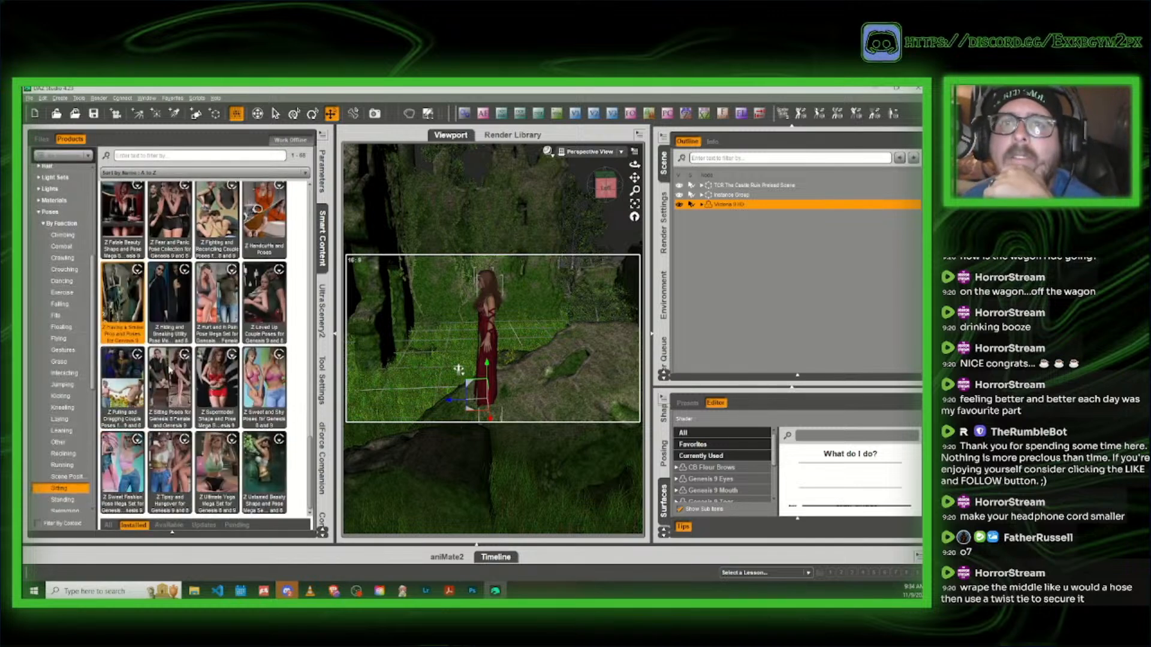
double_click(275, 298)
scroll(228, 374, "down", 1)
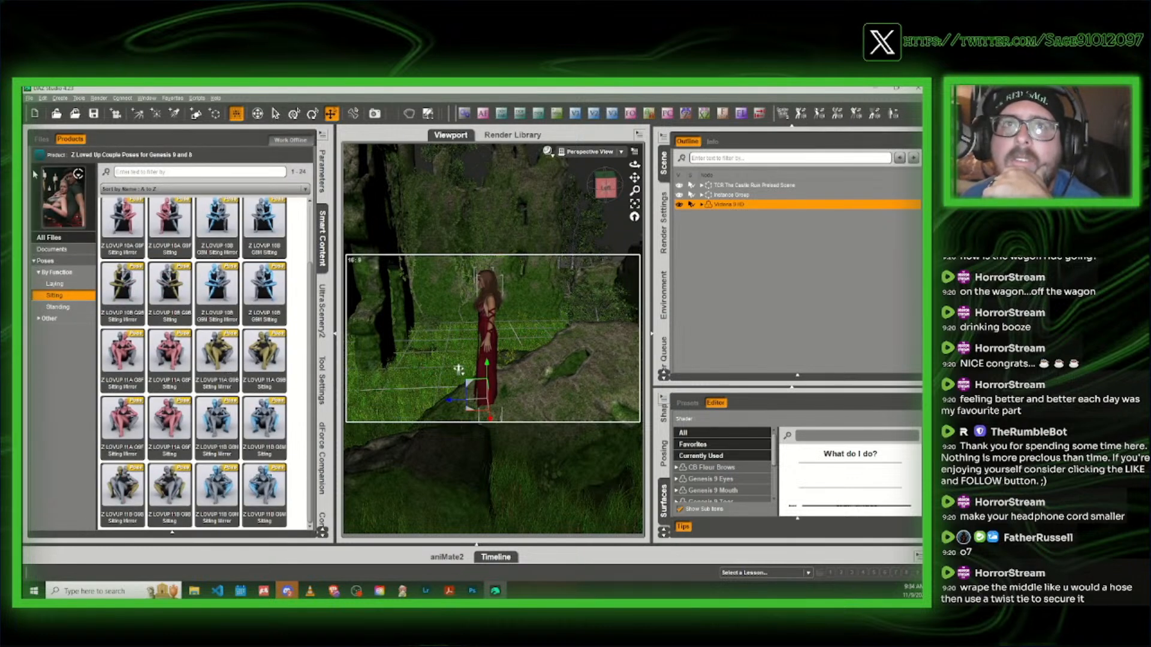
left_click(40, 156)
Step: Apply the Z SWESH Full 22 G9F Sitting pose from Z Sweet and Shy Poses to the figure
scroll(254, 436, "down", 4)
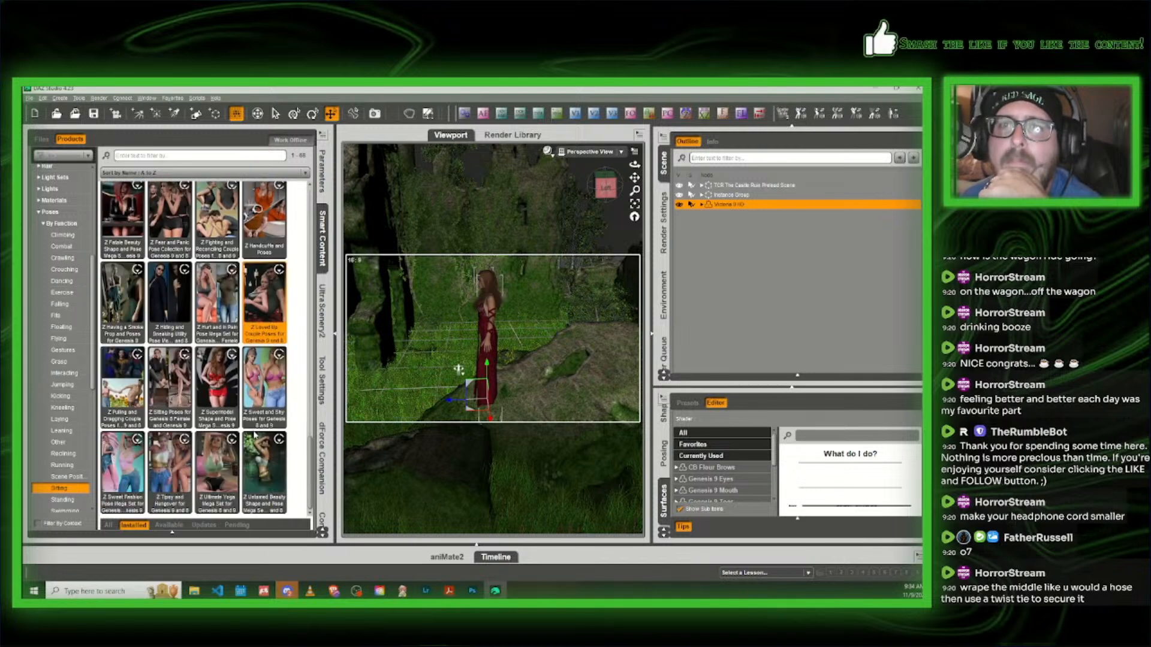
left_click(265, 390)
mouse_move(263, 387)
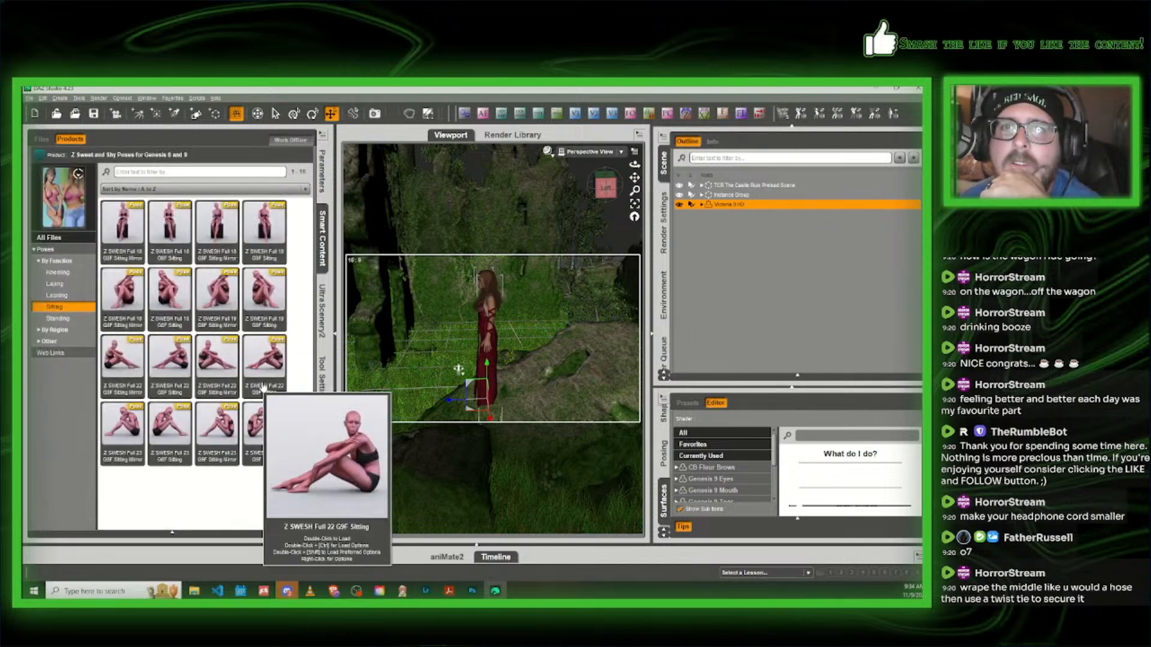
mouse_move(222, 381)
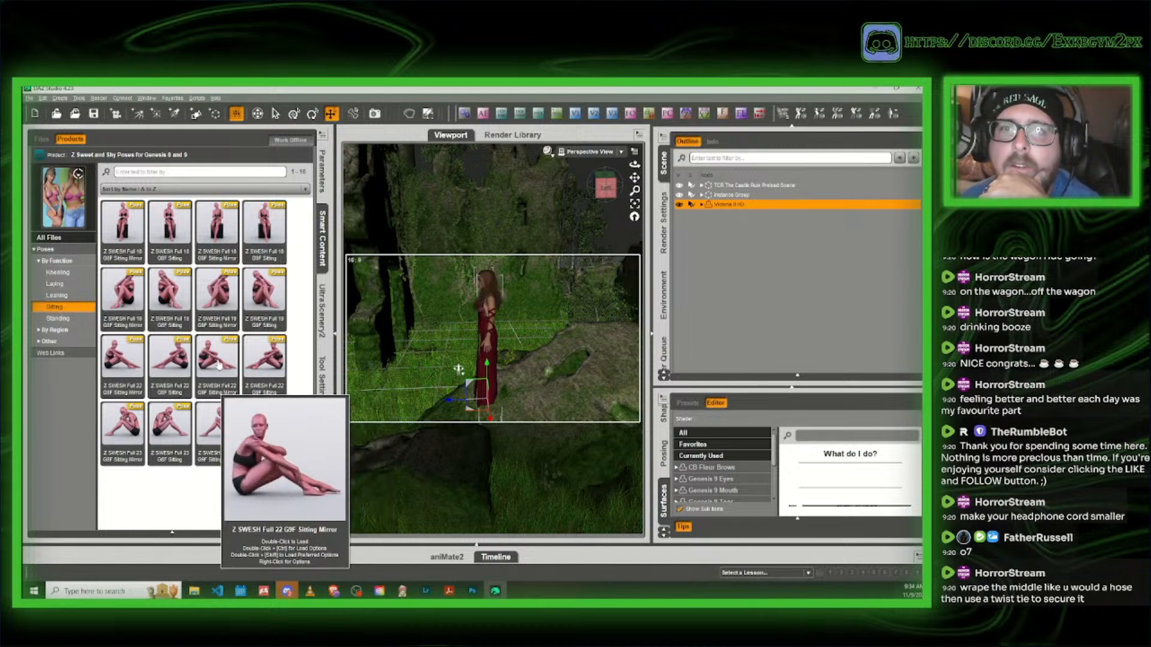
mouse_move(279, 366)
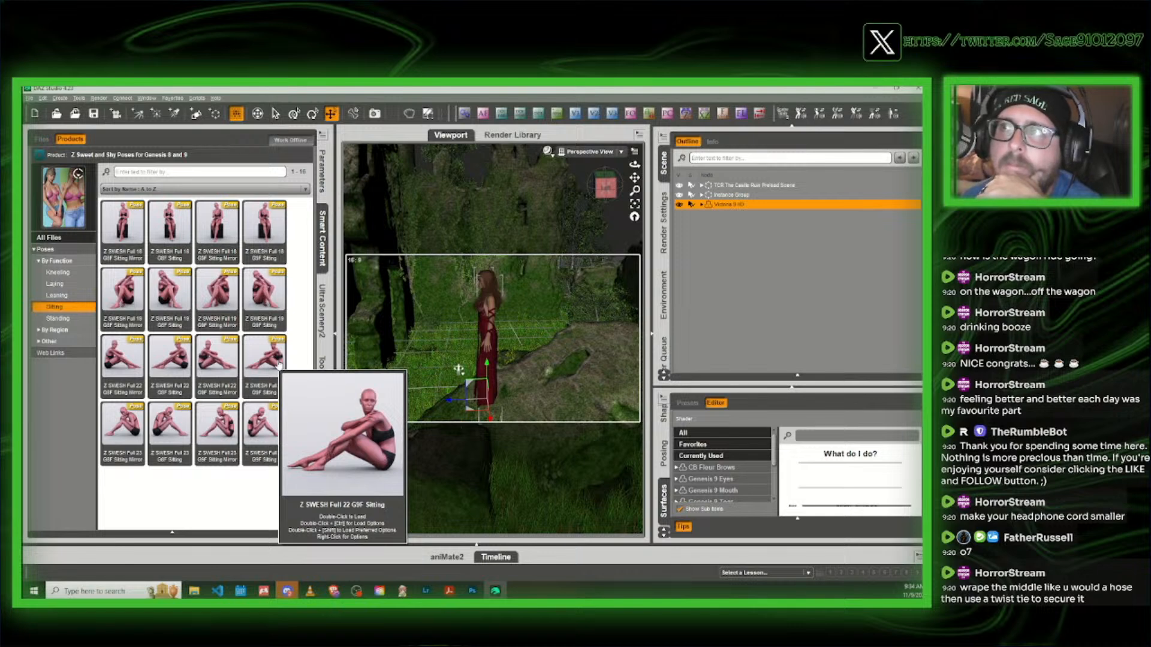
double_click(279, 365)
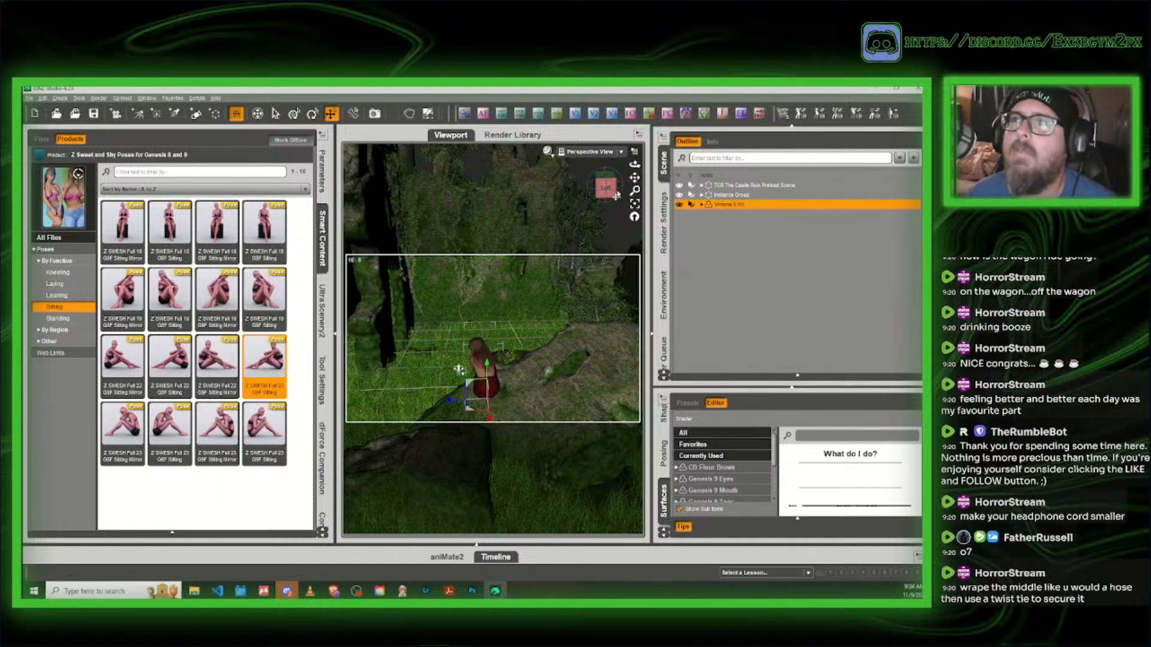
Step: Rotate the seated Victoria 9 HD figure about its vertical axis so she faces the front of the mossy rock
left_click_drag(603, 188, 601, 186)
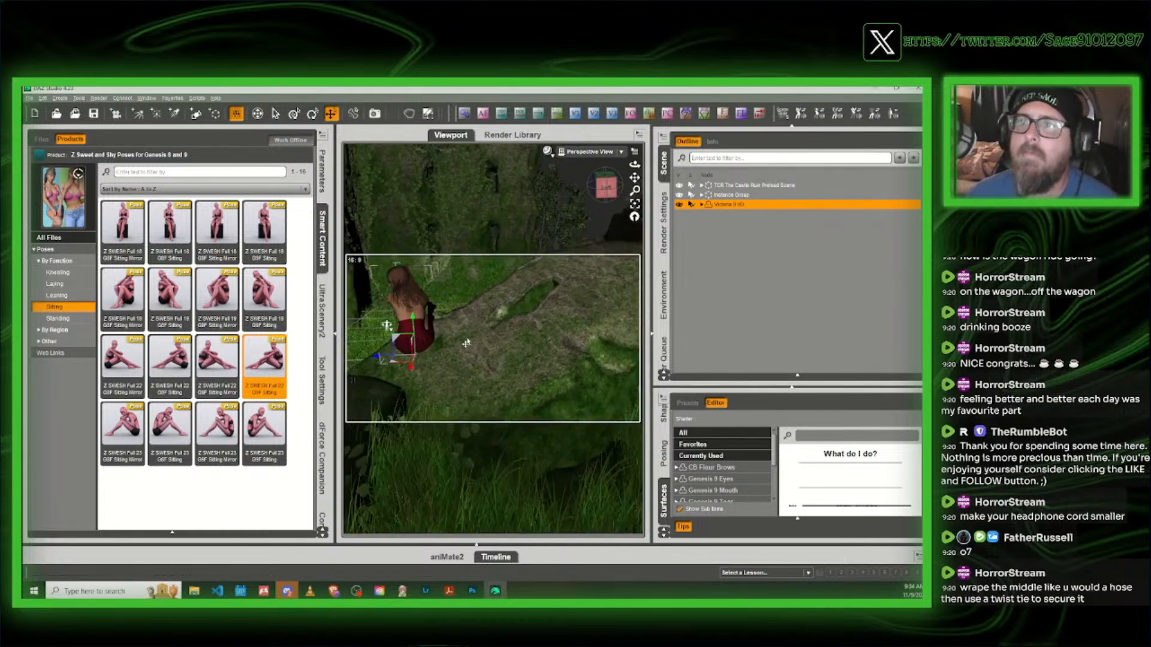
left_click(312, 113)
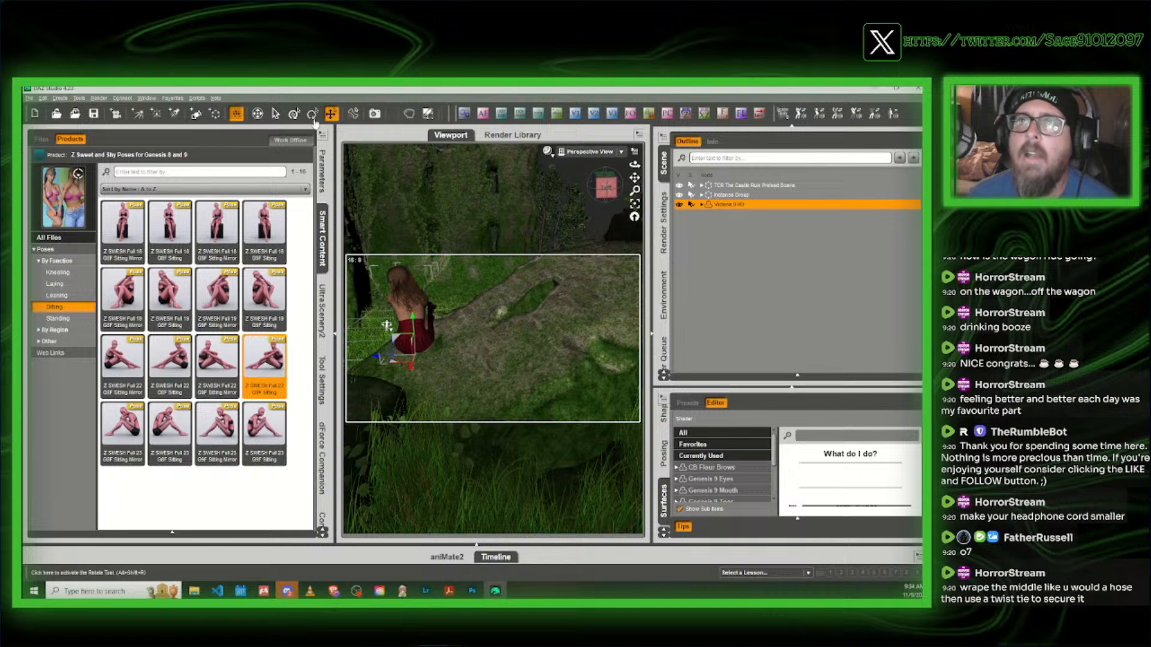
left_click_drag(402, 370, 426, 368)
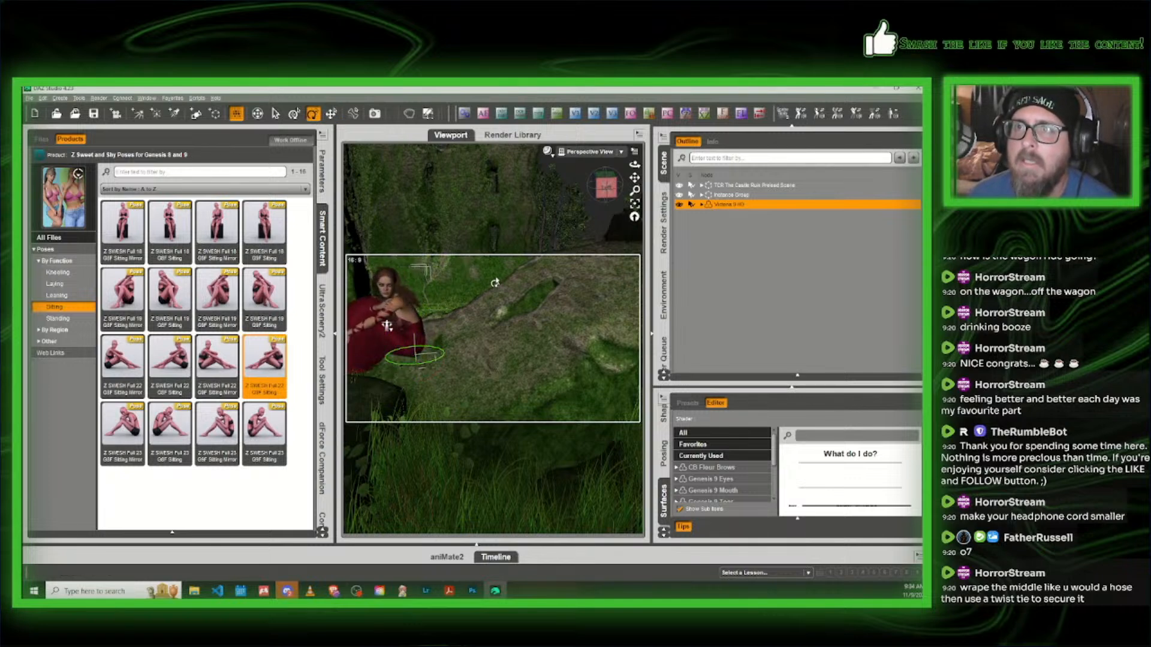
Step: Move the figure across onto the mossy rock
scroll(511, 276, "up", 2)
left_click_drag(634, 178, 636, 178)
left_click_drag(440, 329, 445, 316)
left_click(331, 114)
left_click_drag(445, 316, 554, 320)
left_click_drag(609, 358, 524, 241, "ctrl+alt")
Step: Tilt the whole figure to follow the rock's slope and bring her feet down to its surface
left_click(313, 113)
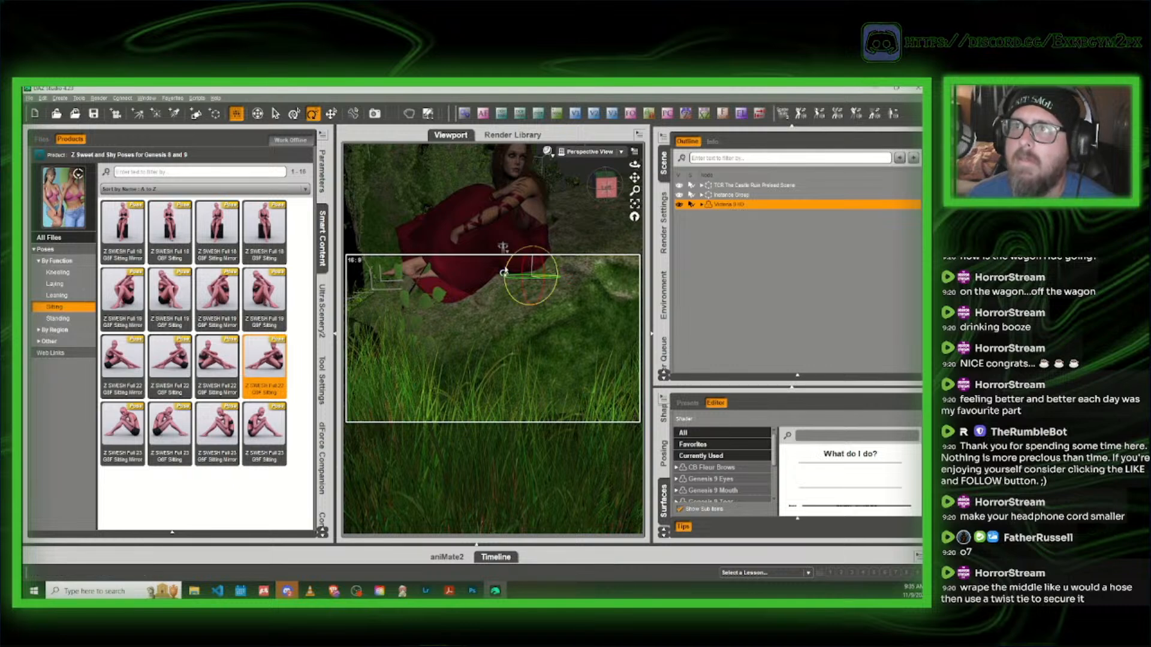
left_click_drag(504, 273, 502, 276)
left_click_drag(634, 191, 608, 187)
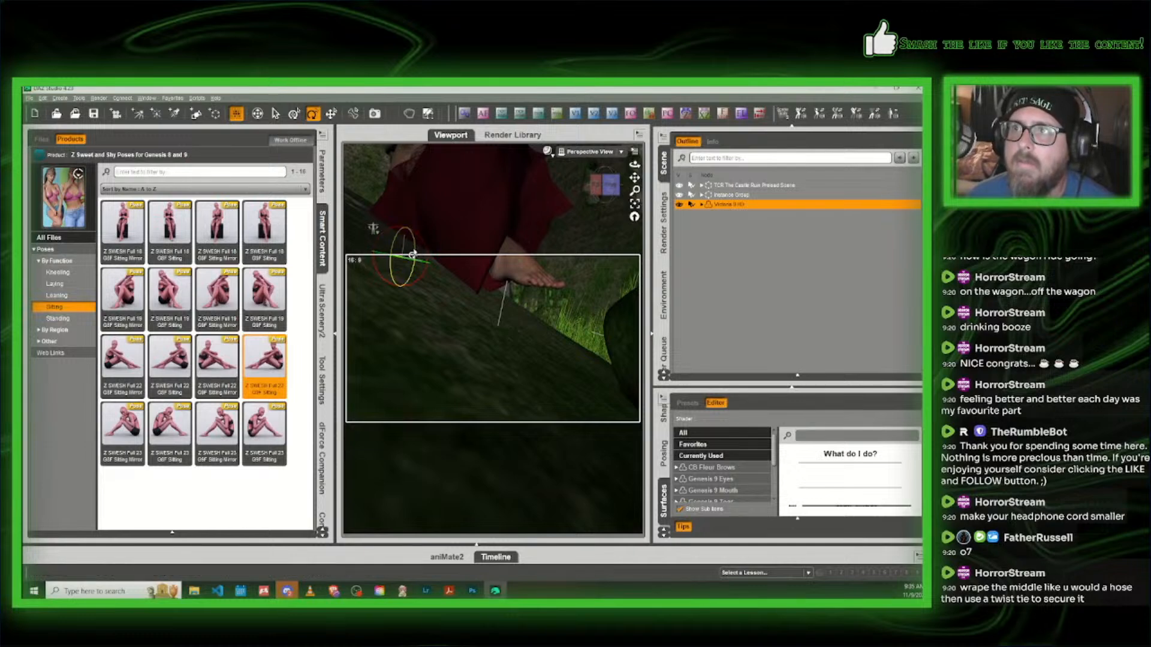
left_click_drag(412, 254, 412, 256)
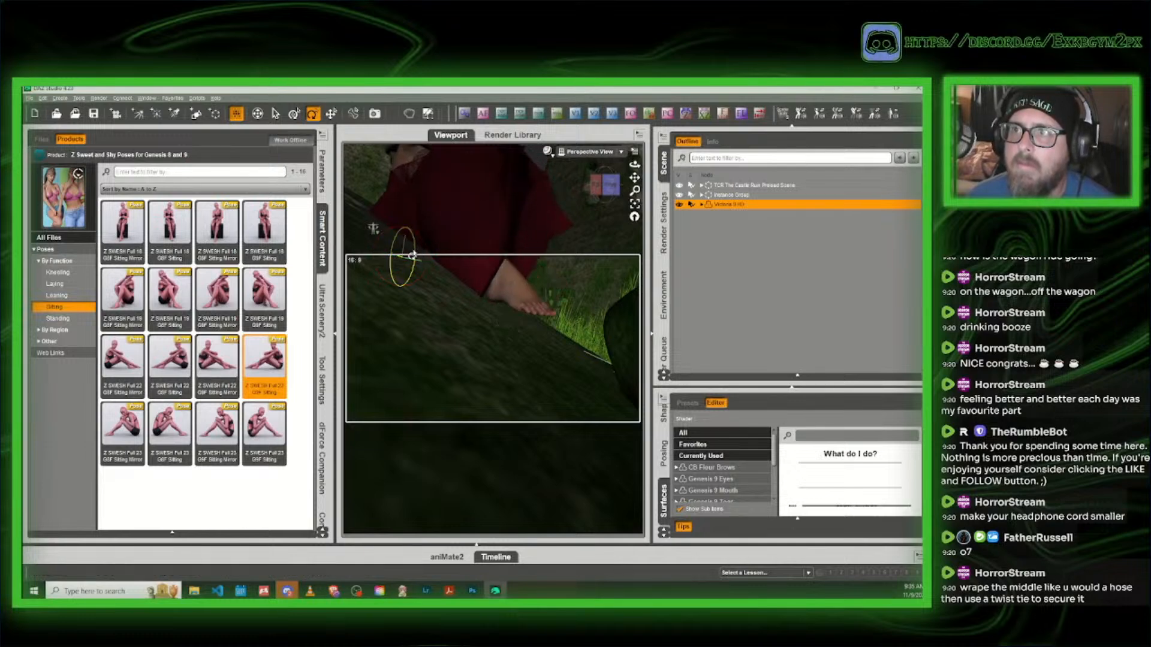
left_click_drag(604, 186, 609, 190)
Step: Rotate and reposition the figure's left foot to rest on the rock surface
left_click(492, 317)
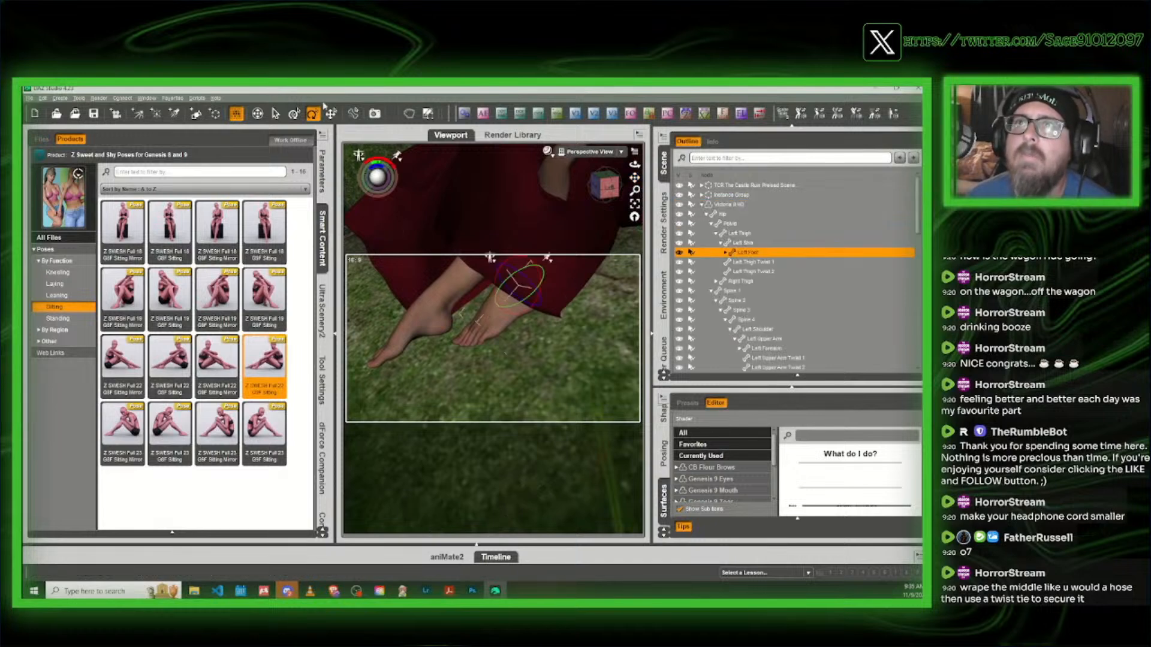
left_click_drag(494, 282, 493, 283)
left_click_drag(606, 187, 550, 228)
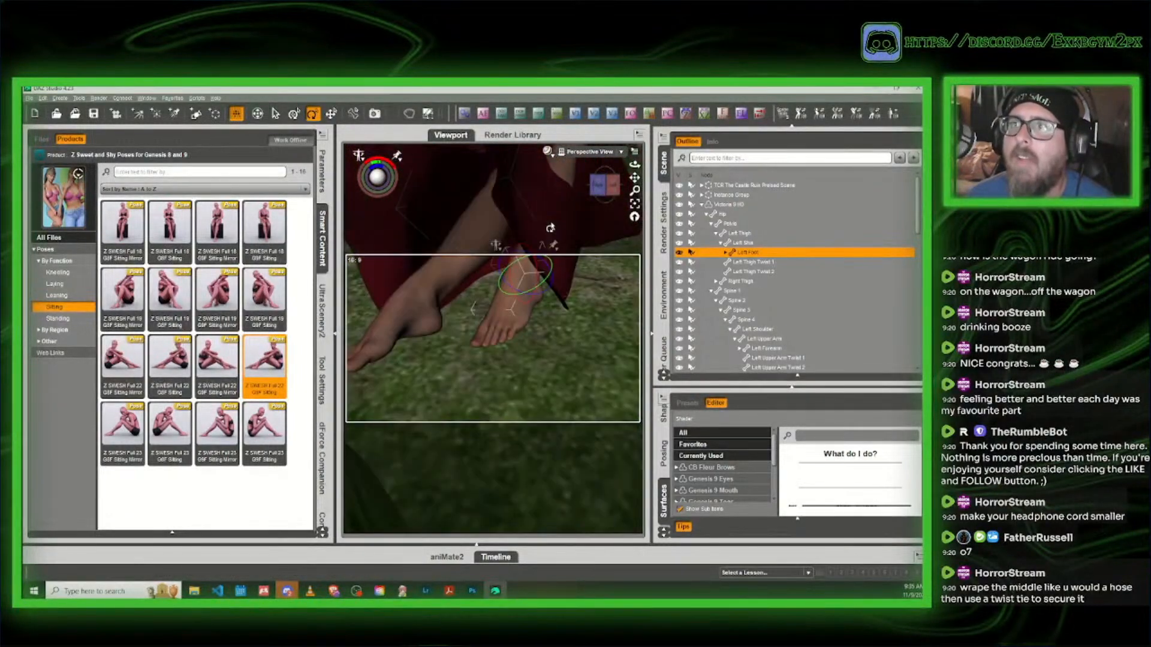
left_click(330, 114)
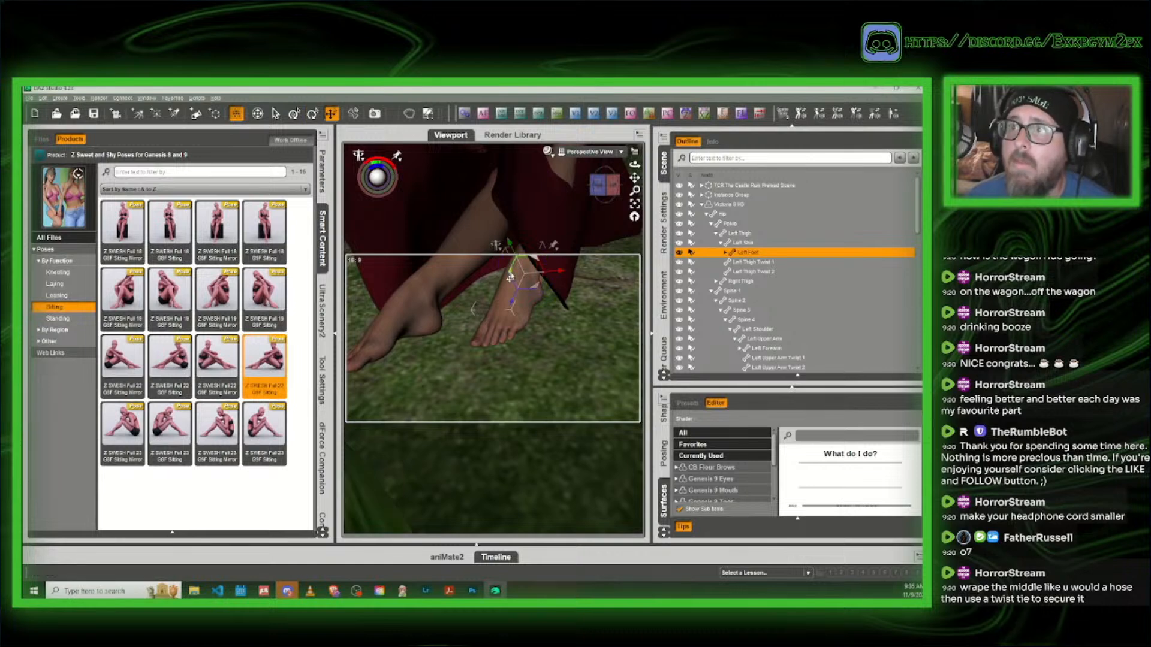
left_click_drag(510, 278, 515, 284)
left_click_drag(609, 186, 593, 190)
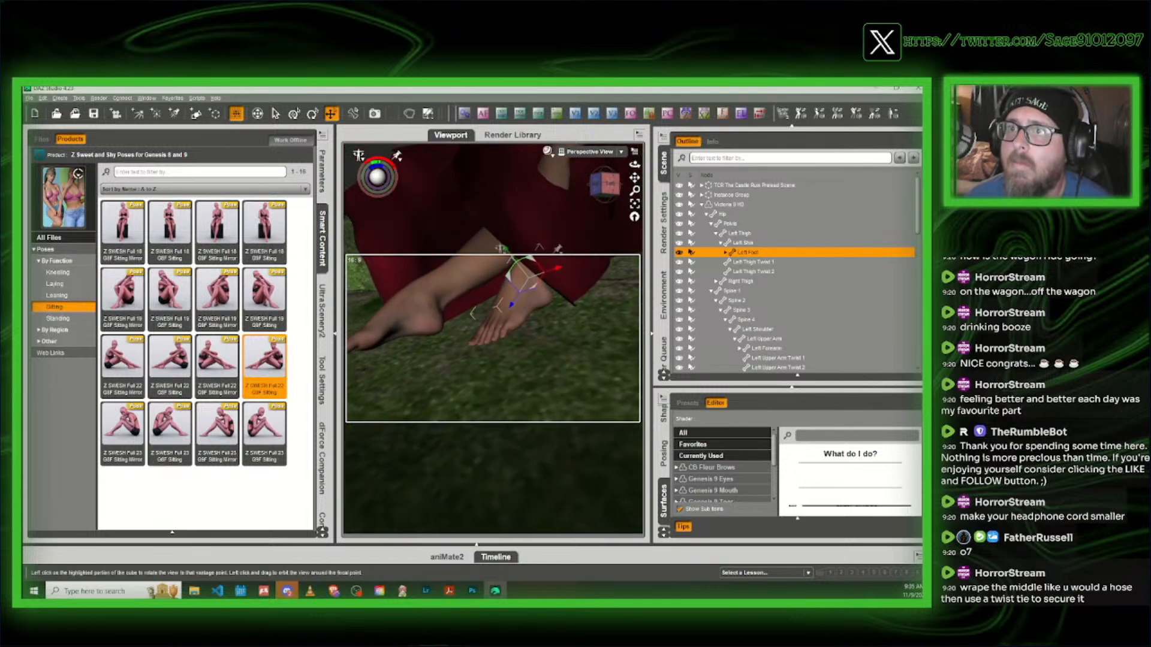
Step: Reduce the Bend of the right foot and lower the foot onto the rock
left_click(406, 316)
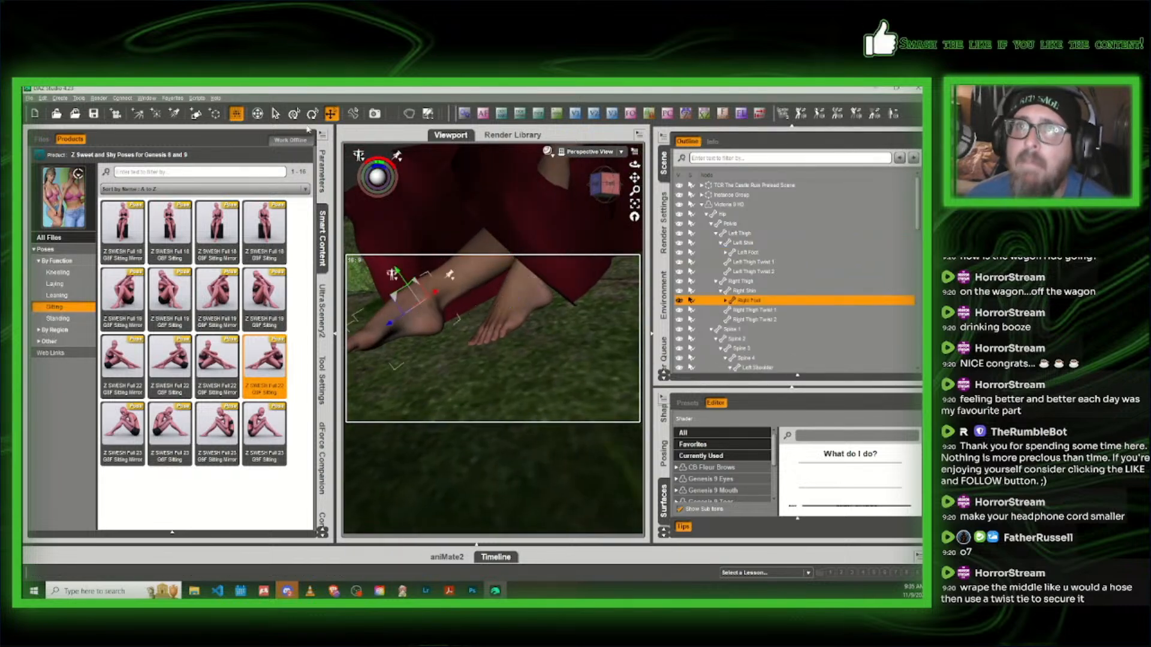
left_click(322, 170)
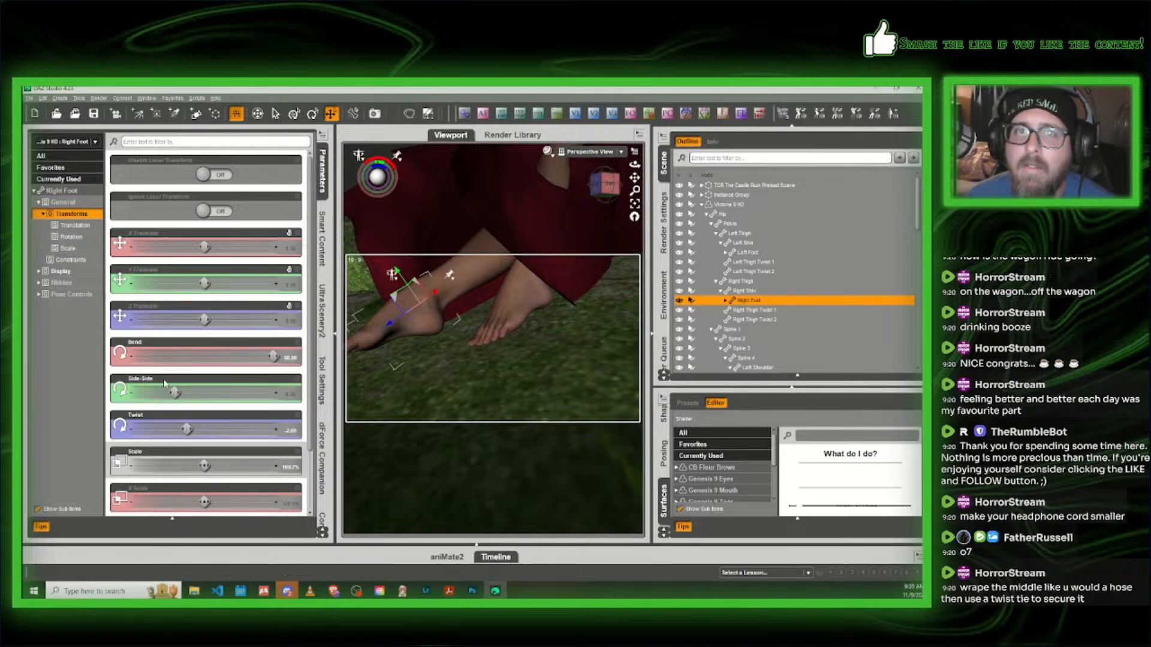
left_click_drag(273, 357, 257, 358)
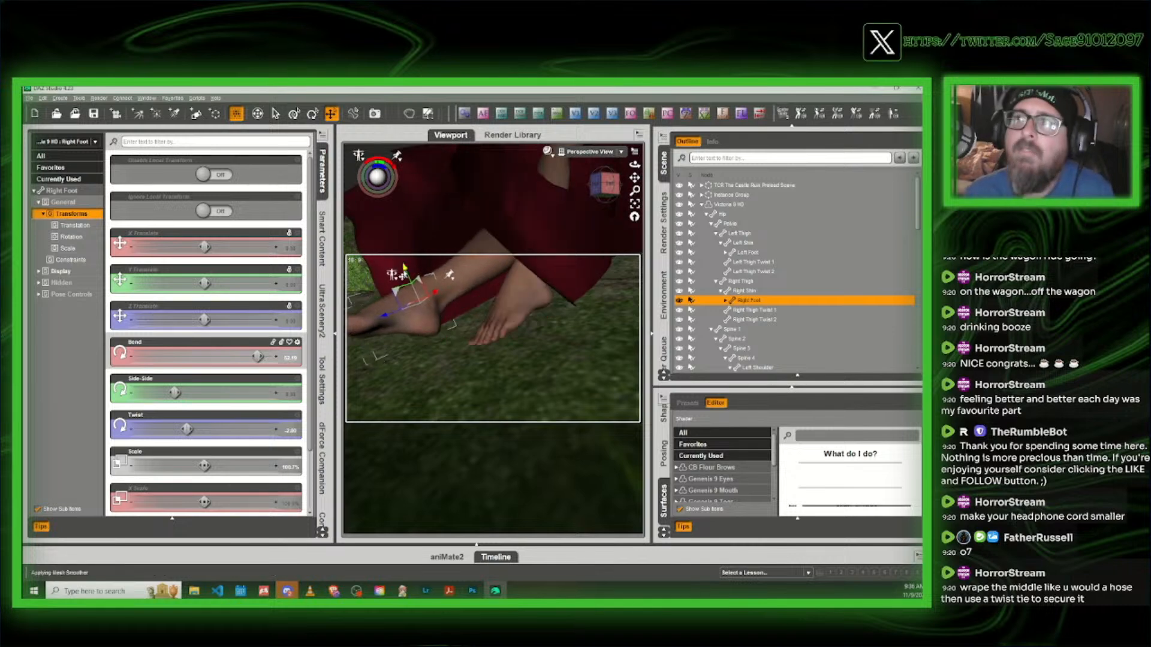
left_click(414, 333)
left_click(404, 312)
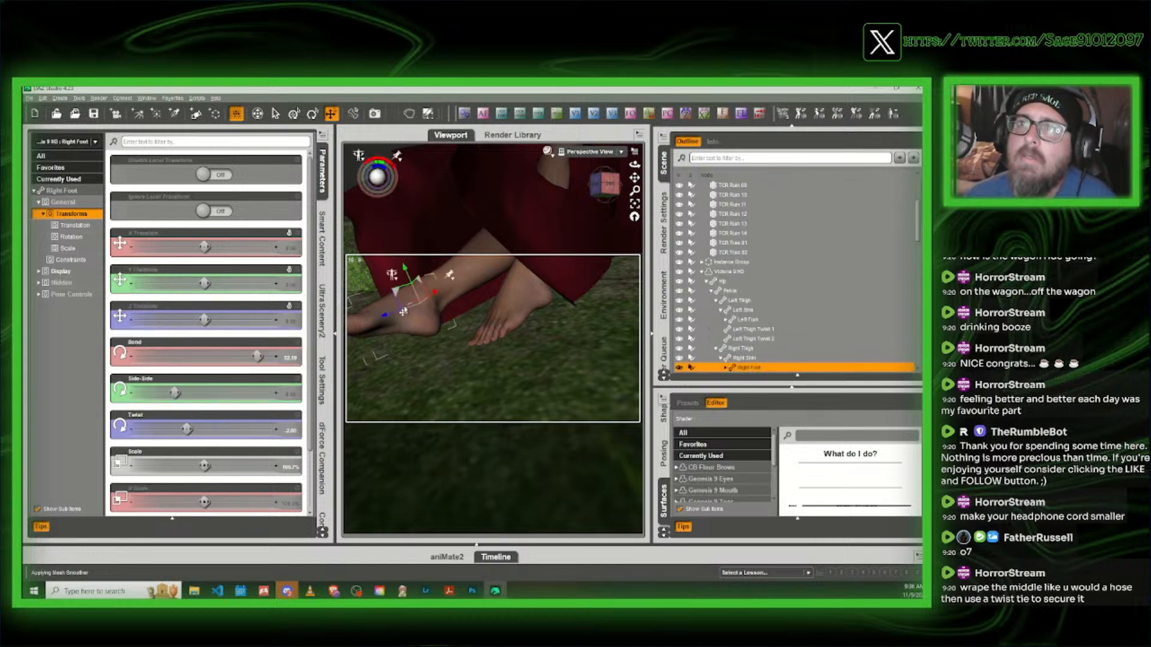
left_click_drag(405, 268, 410, 278)
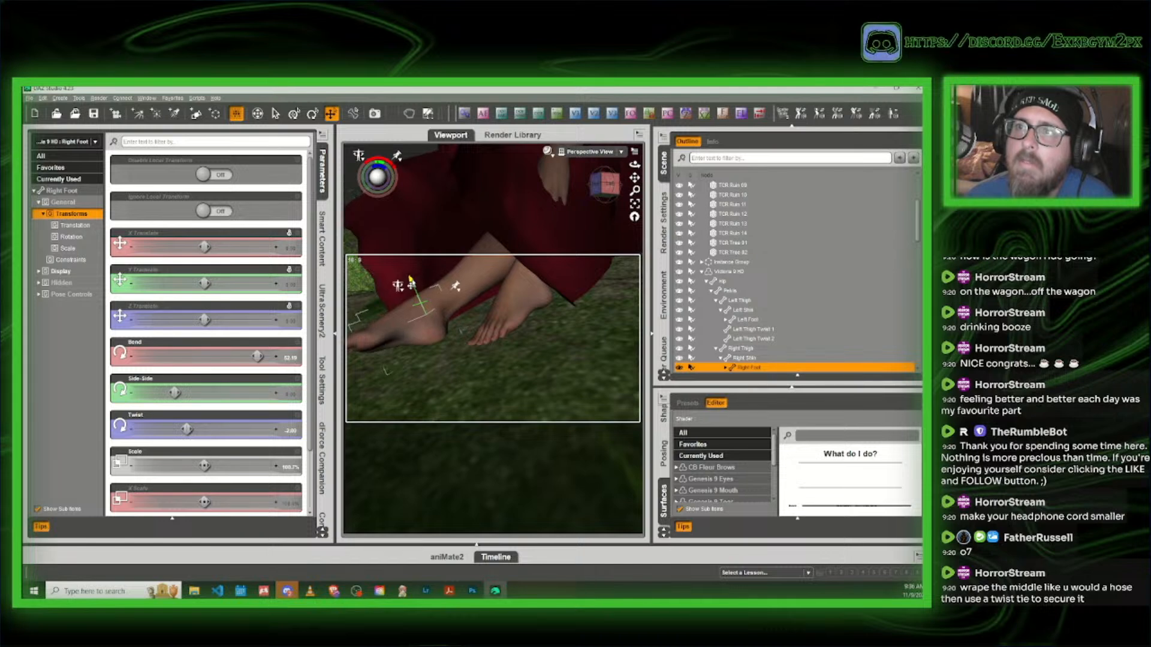
left_click_drag(410, 282, 410, 283)
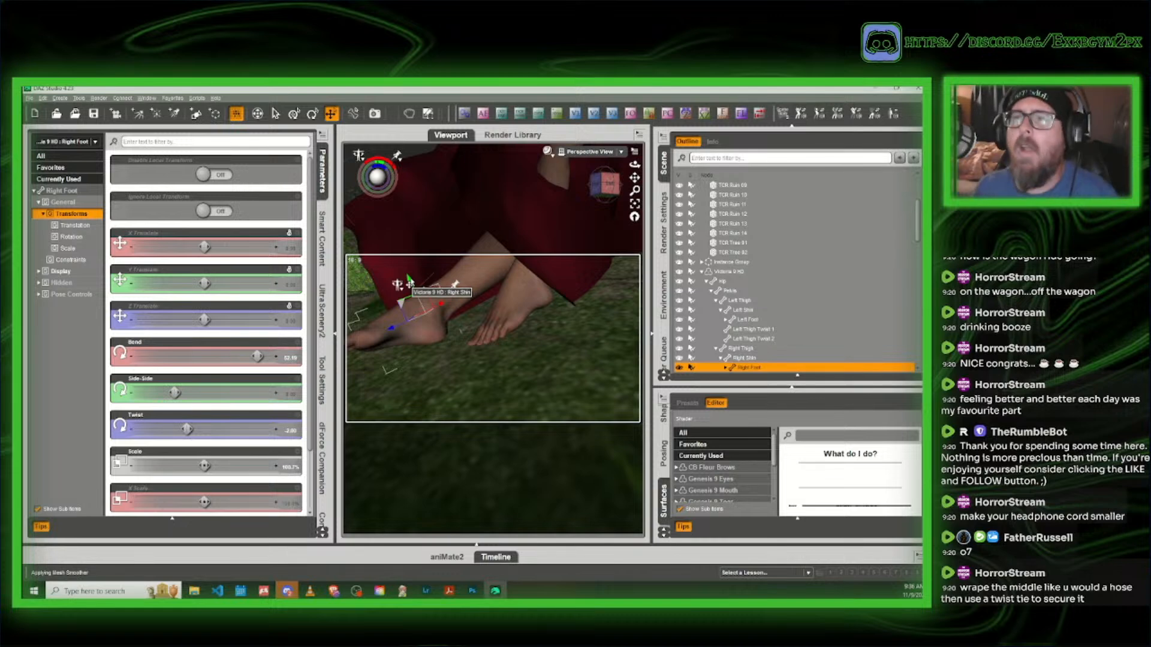
Step: Save the scene as a DSON User File named teresa_ruins_setup
scroll(552, 262, "down", 5)
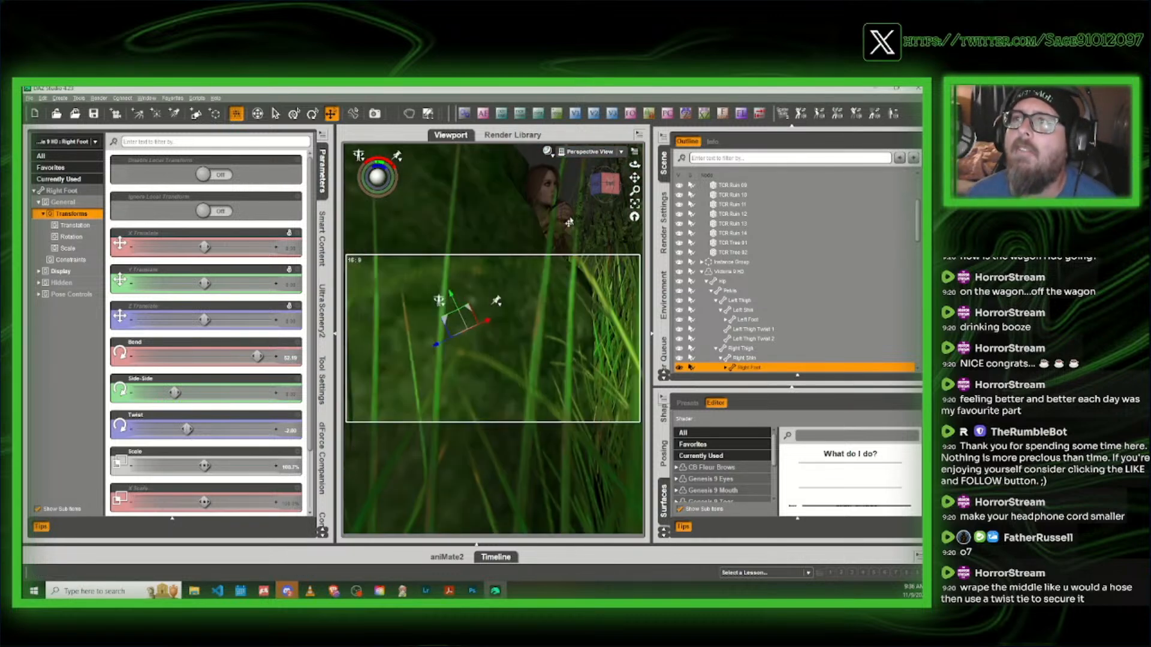
left_click(606, 190)
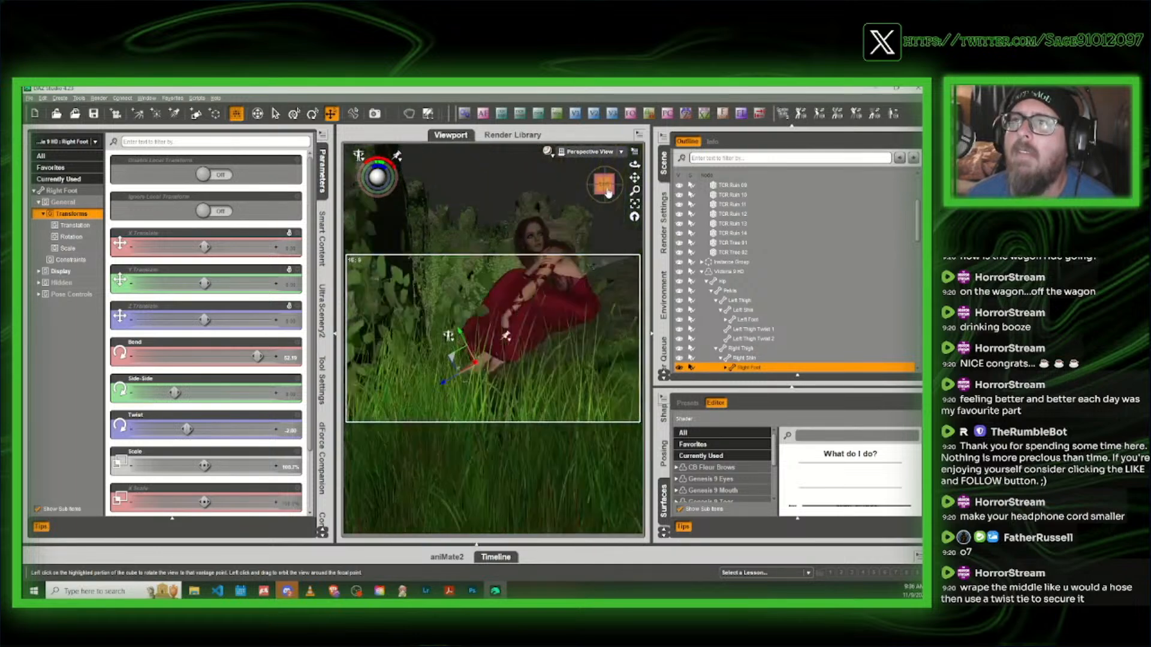
left_click(605, 185)
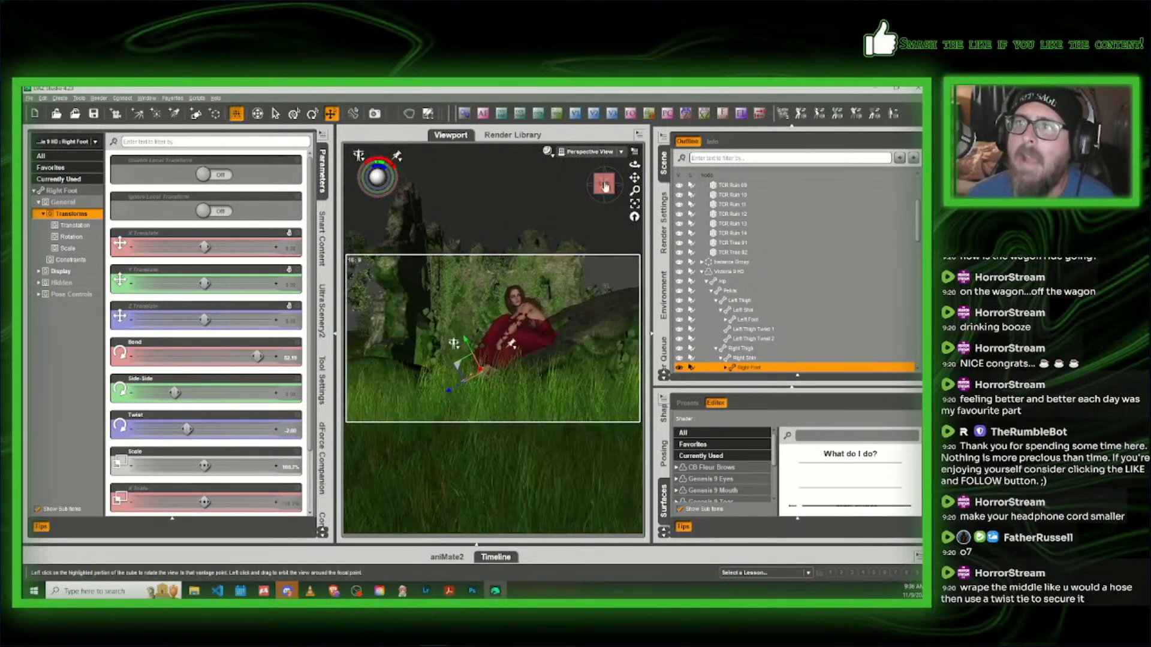
scroll(604, 186, "up", 4)
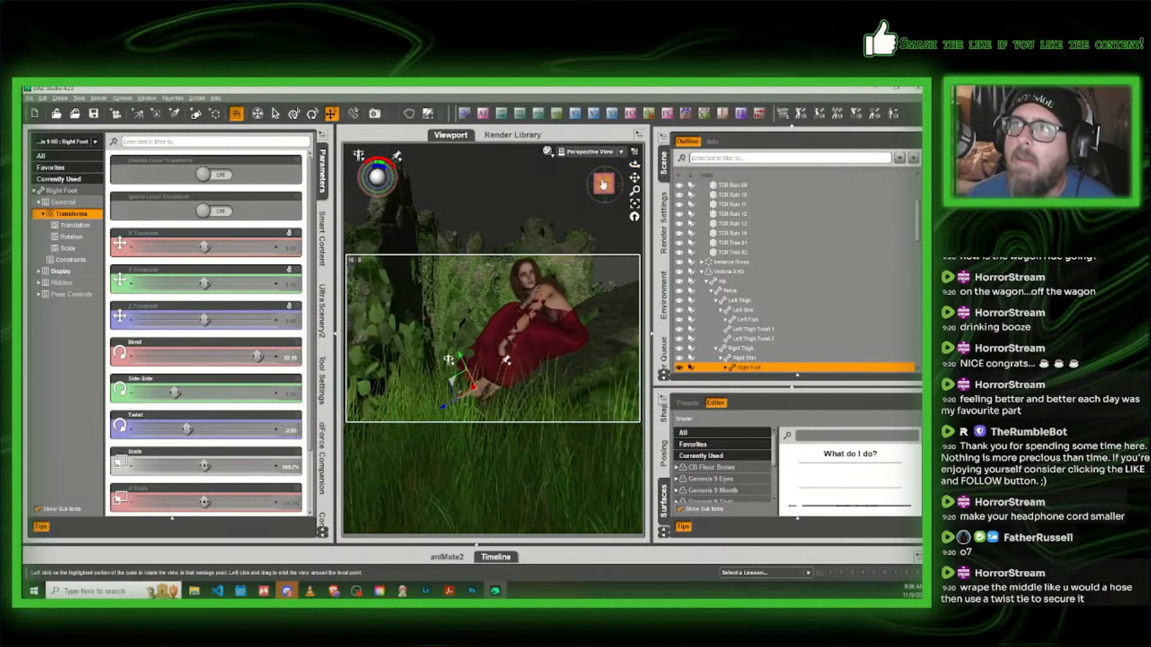
left_click_drag(604, 184, 577, 176)
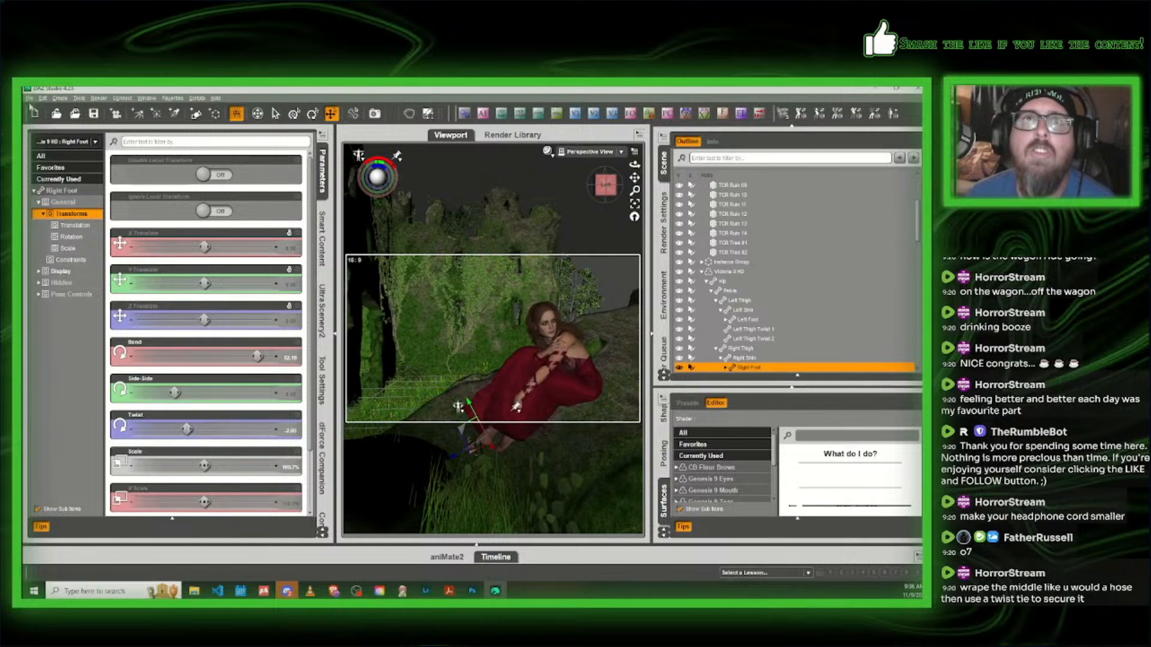
left_click(29, 99)
mouse_move(72, 176)
left_click(144, 167)
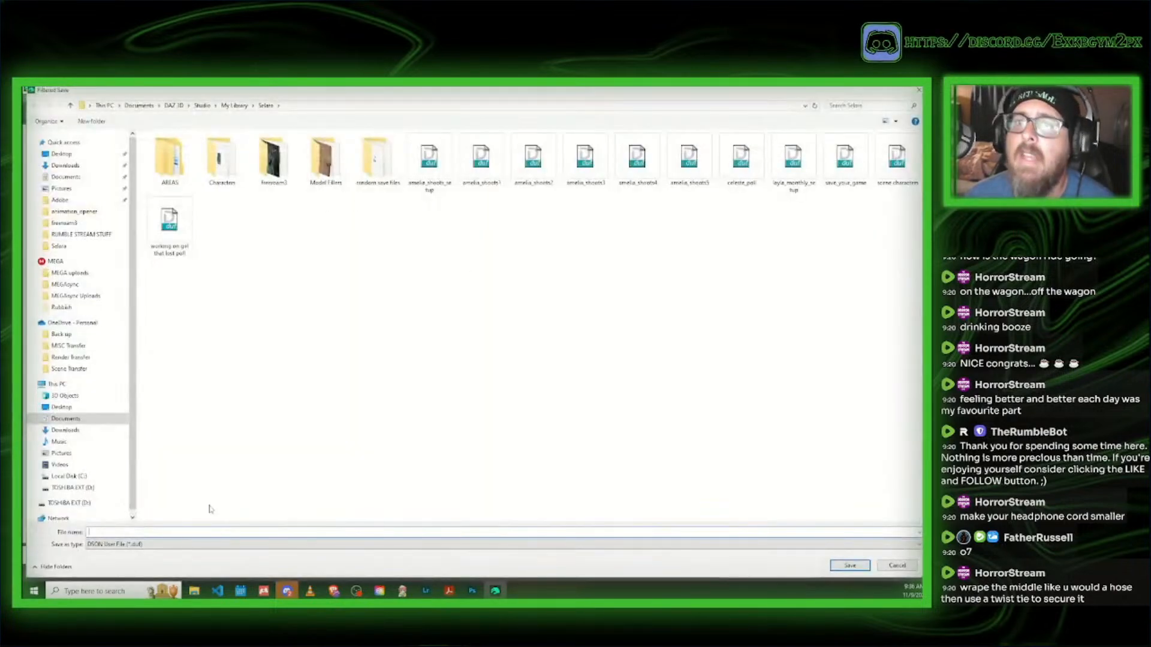
type("te")
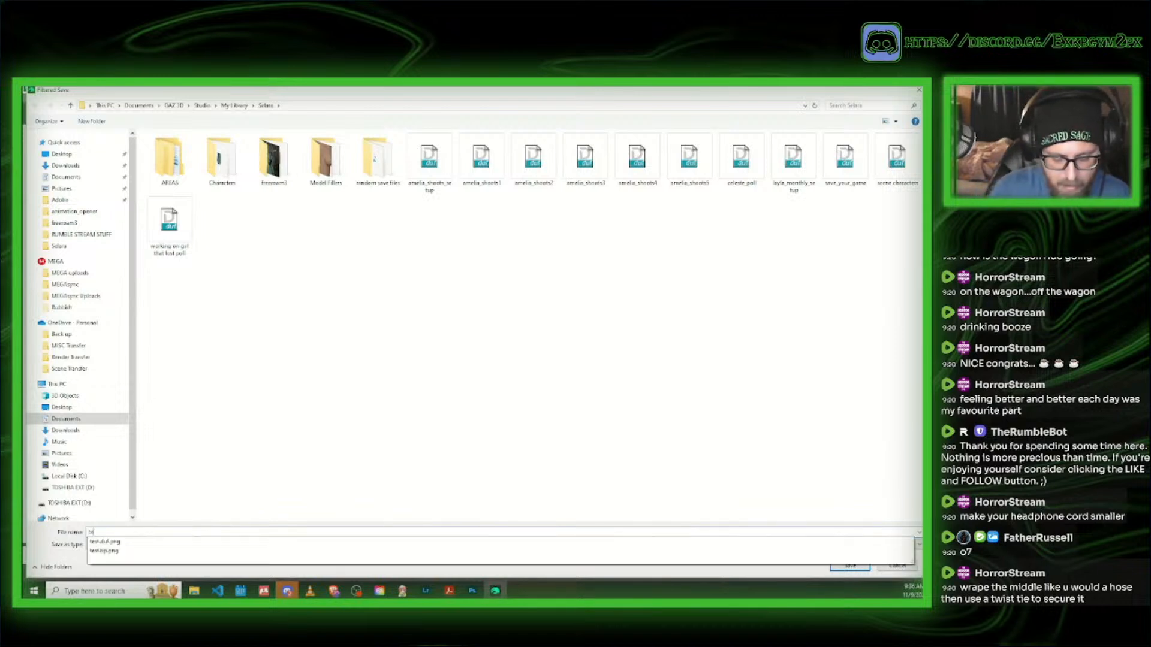
type("resa_ruins_setup")
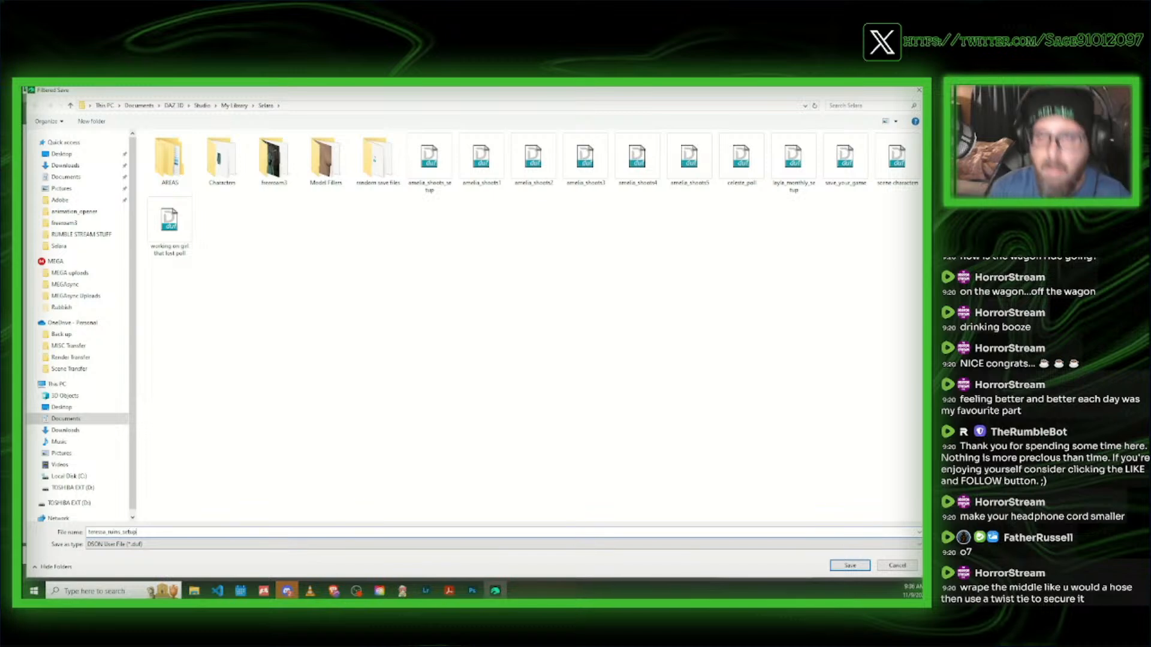
key("Return")
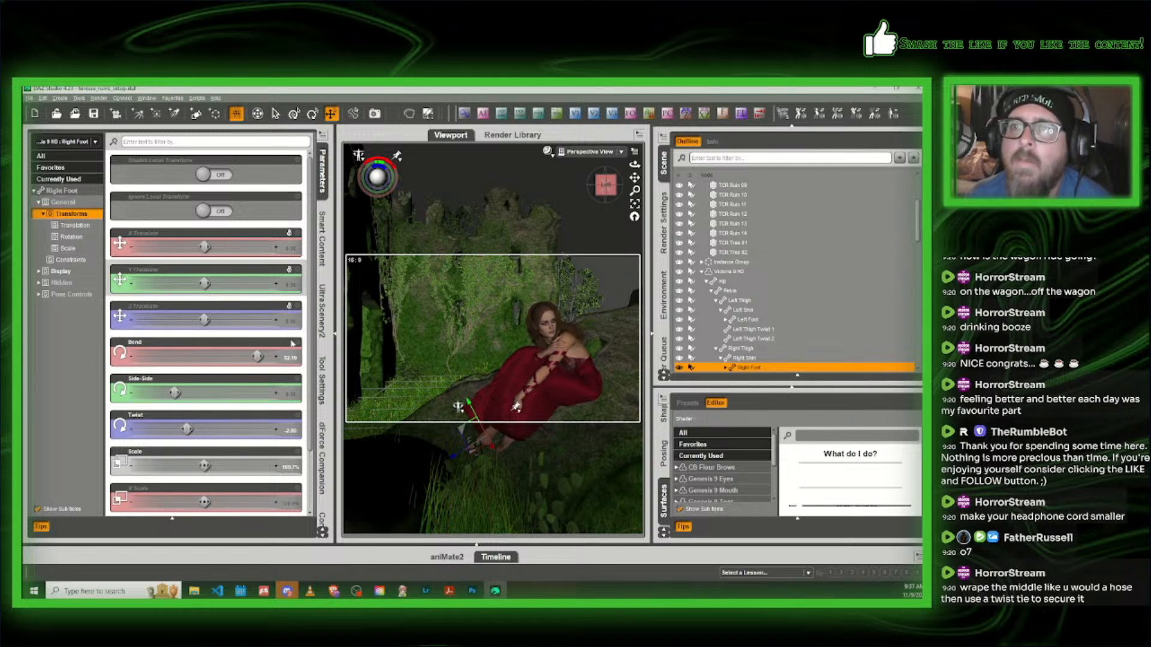
Step: Show the simulation settings for the checked dress in dForce Companion
left_click(322, 454)
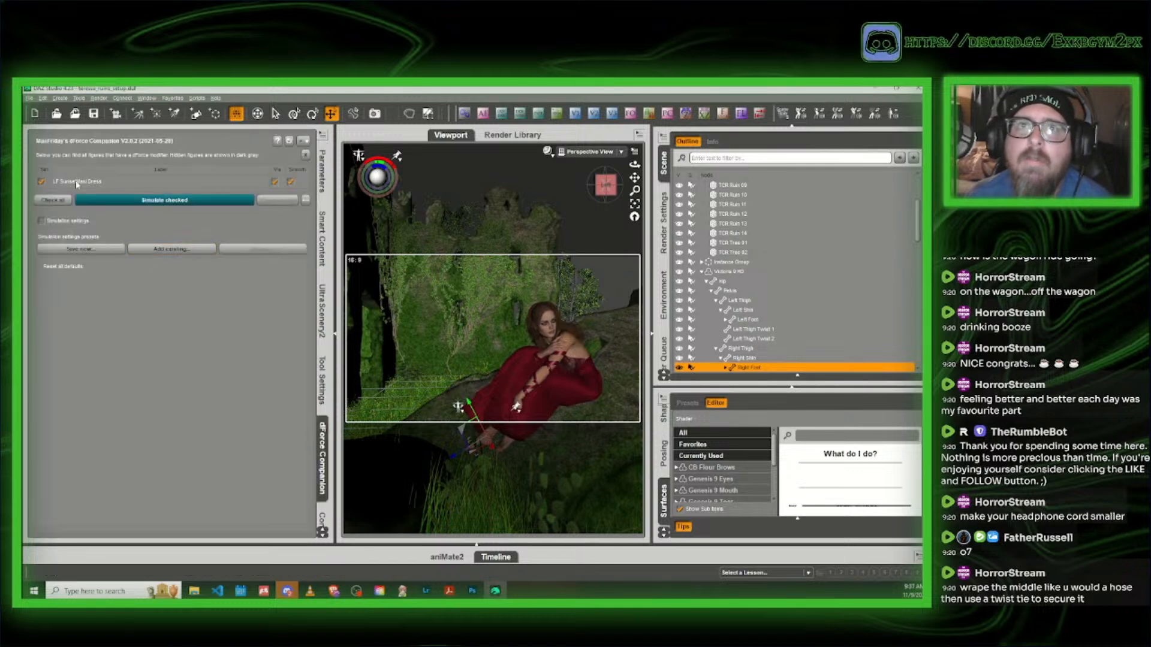
left_click(41, 221)
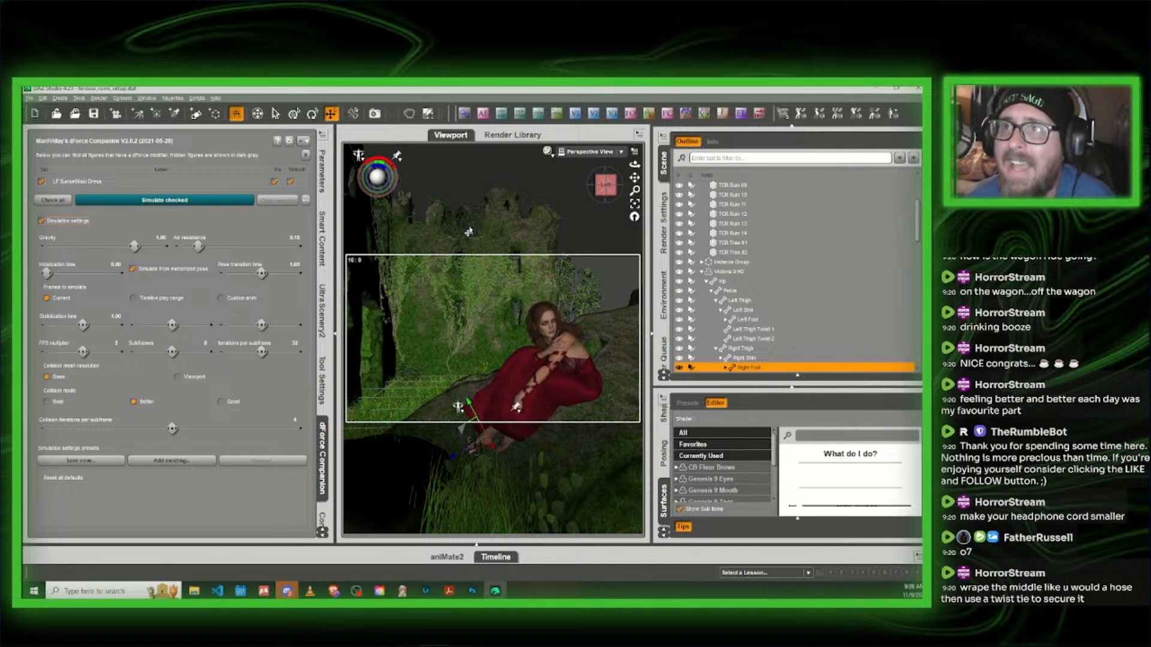
left_click(321, 173)
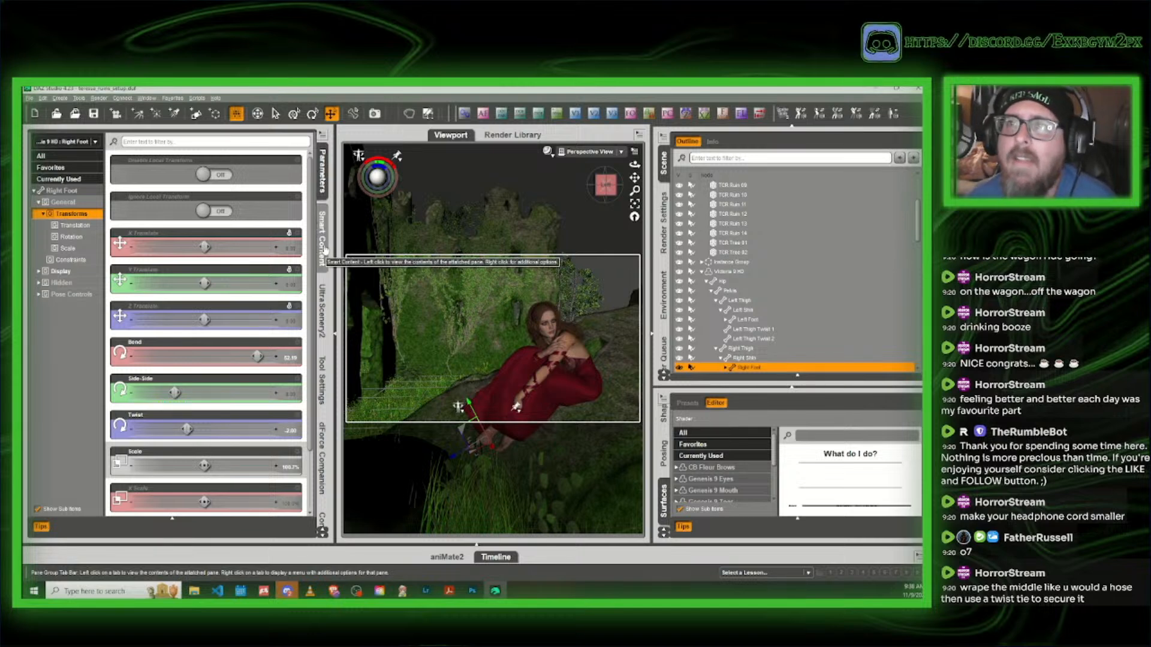
left_click(322, 458)
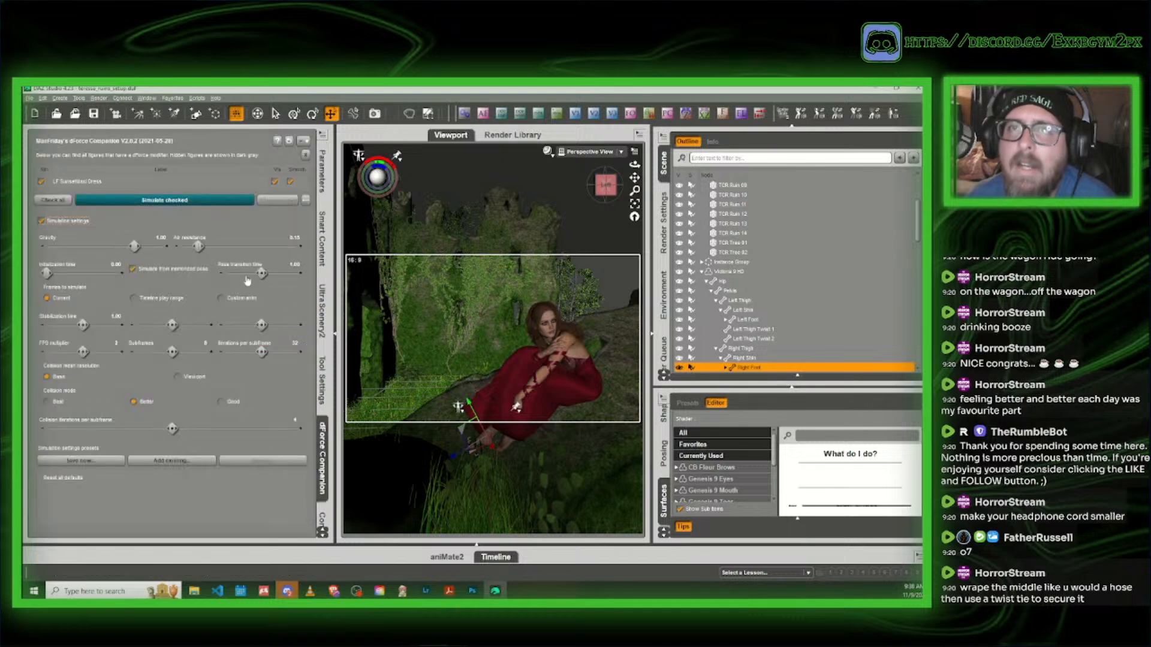
Step: Simulate the checked dress on the current frame from the memorized pose, cancel during stabilization, and inspect the drape up close
left_click(196, 203)
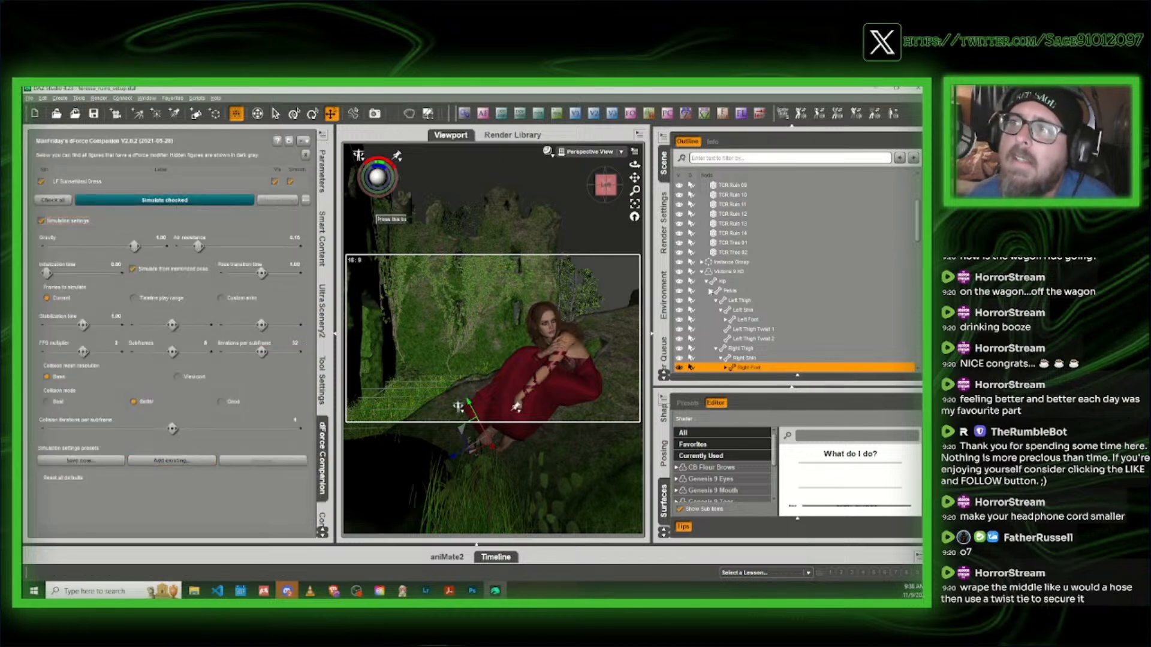
left_click(192, 204)
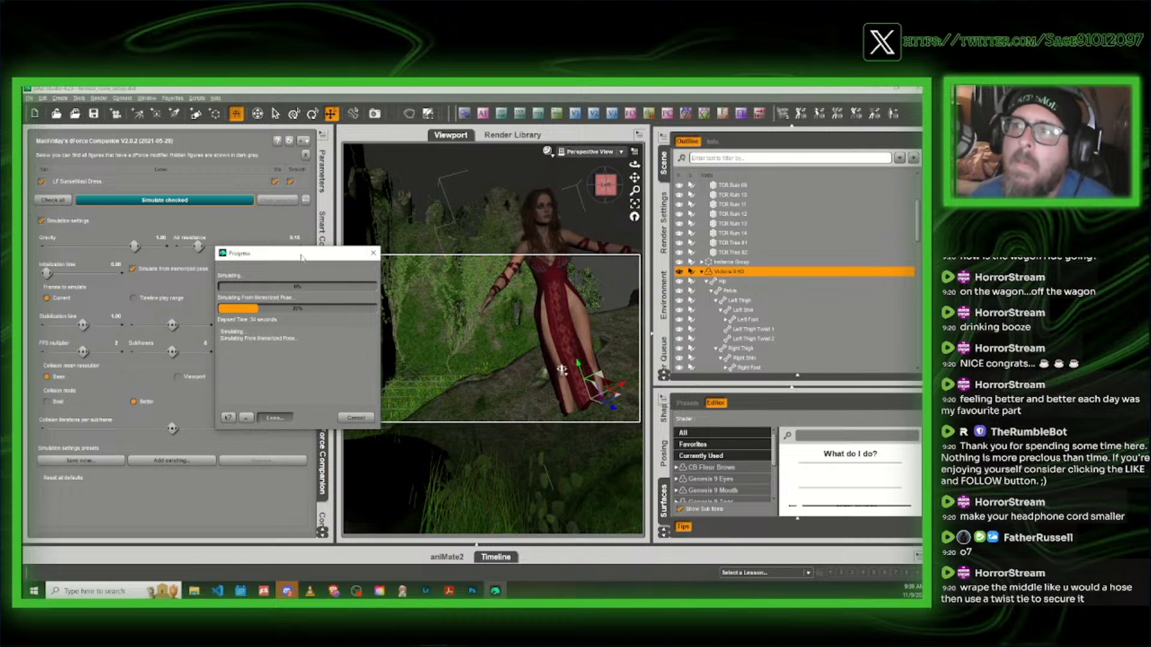
left_click_drag(302, 258, 571, 274)
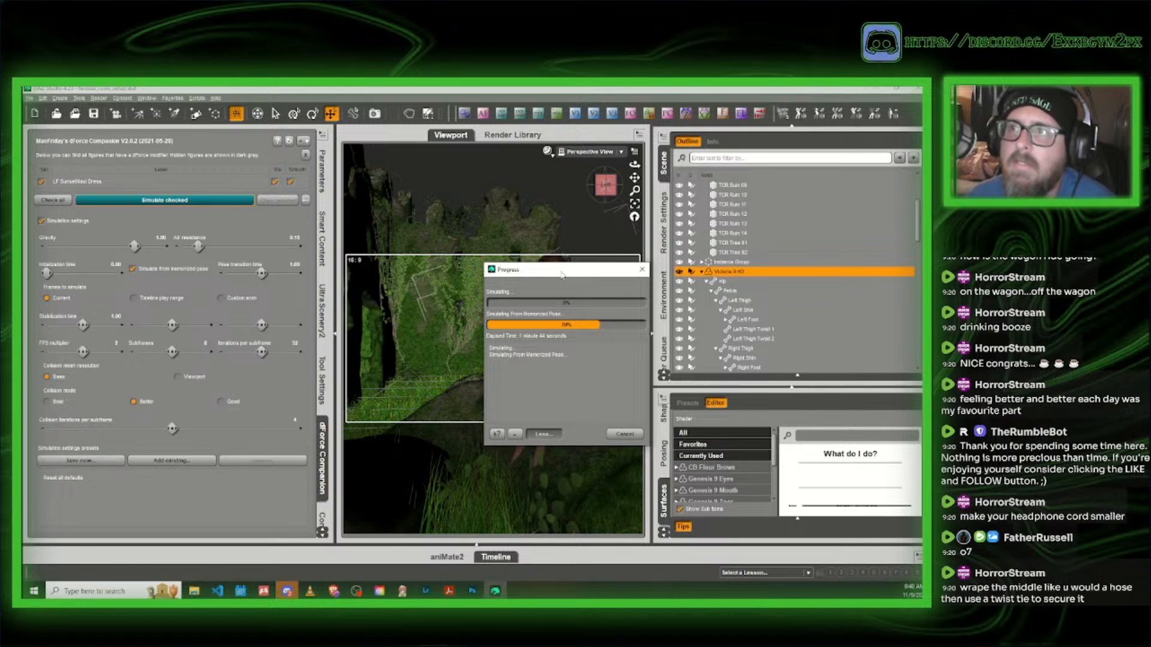
left_click_drag(453, 275, 413, 277)
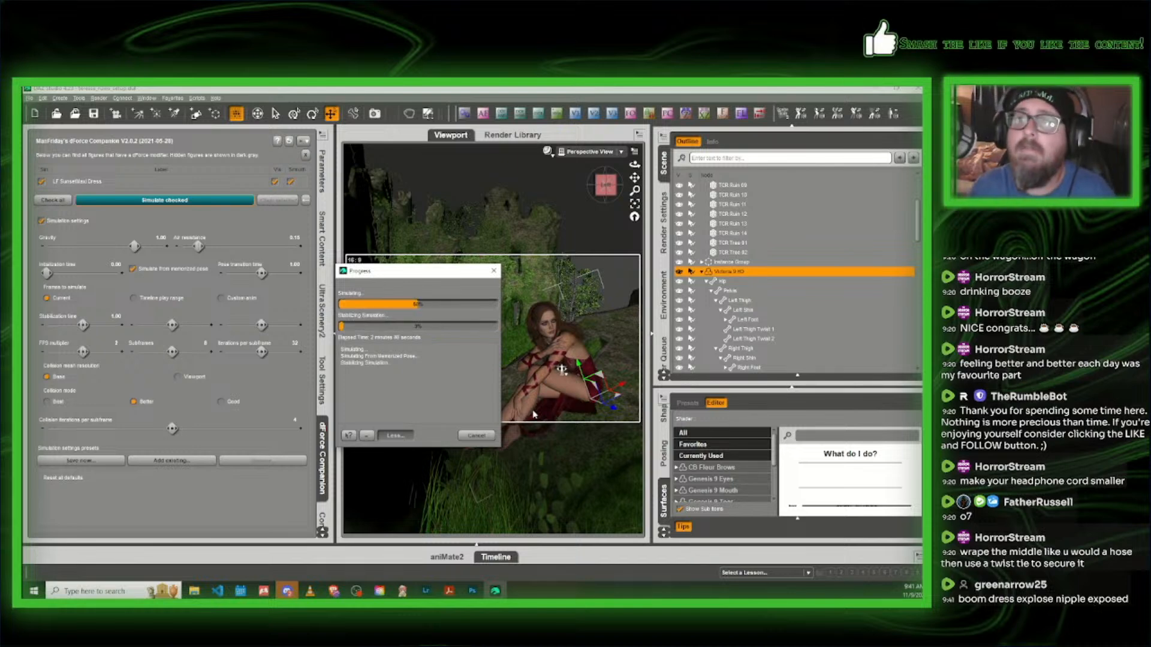
left_click(476, 434)
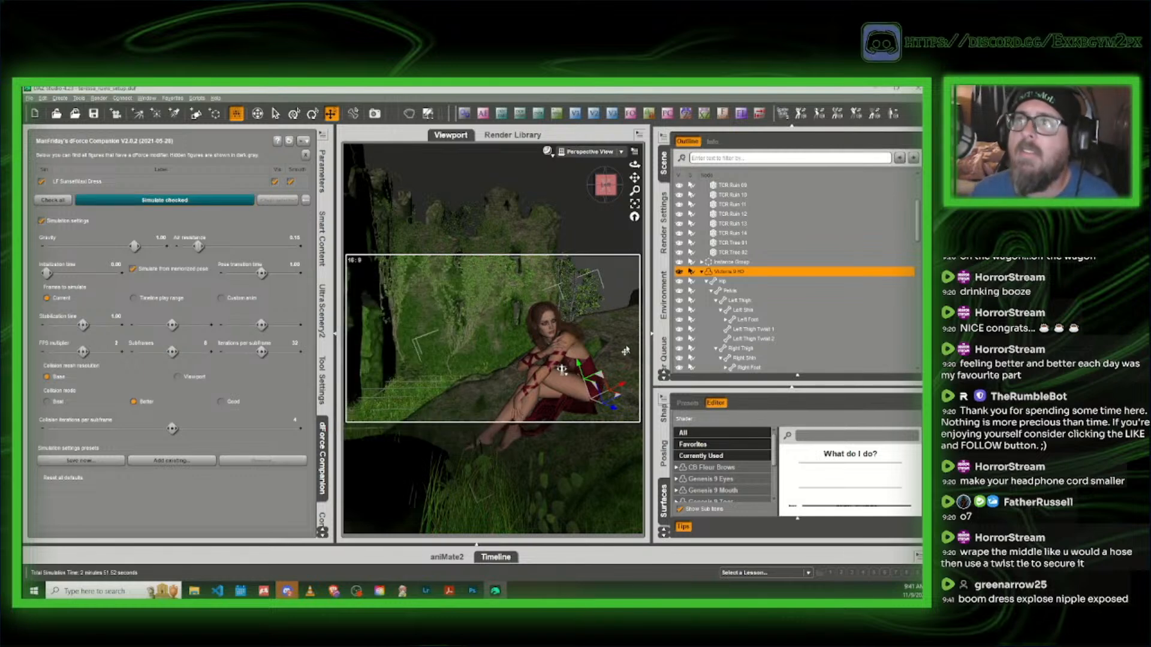
scroll(604, 192, "up", 5)
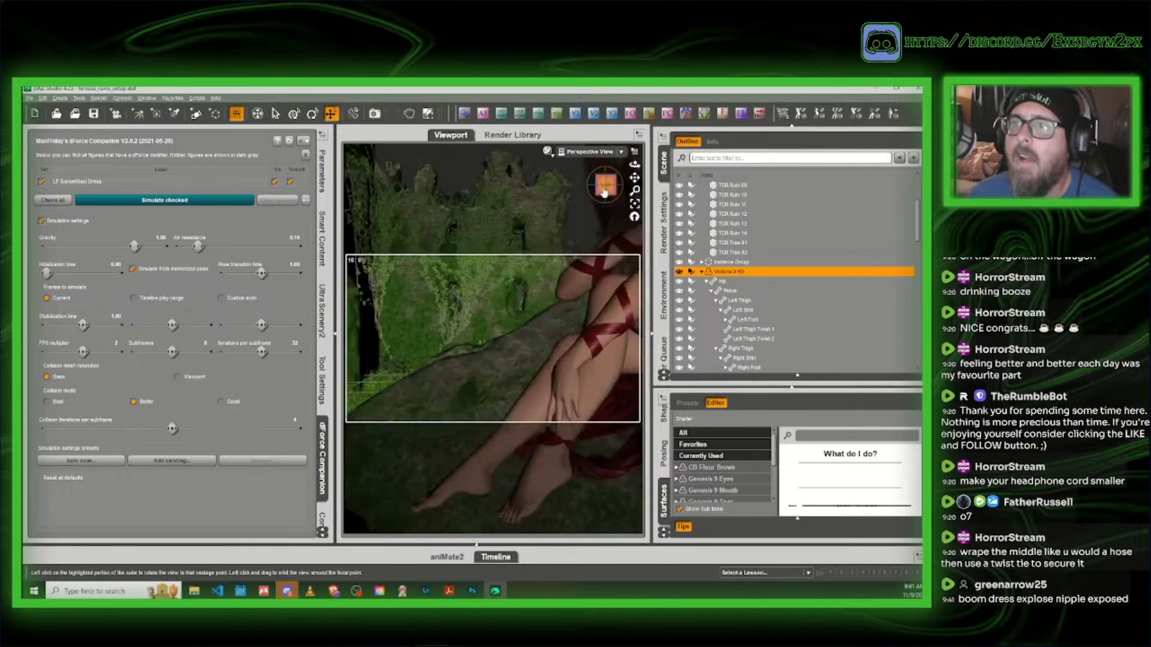
Step: Hide the figure's left foot and left shin so they stay out of the way of the dress
scroll(604, 191, "up", 5)
mouse_move(604, 186)
left_mouse_down()
mouse_move(585, 191)
mouse_move(614, 189)
left_mouse_up()
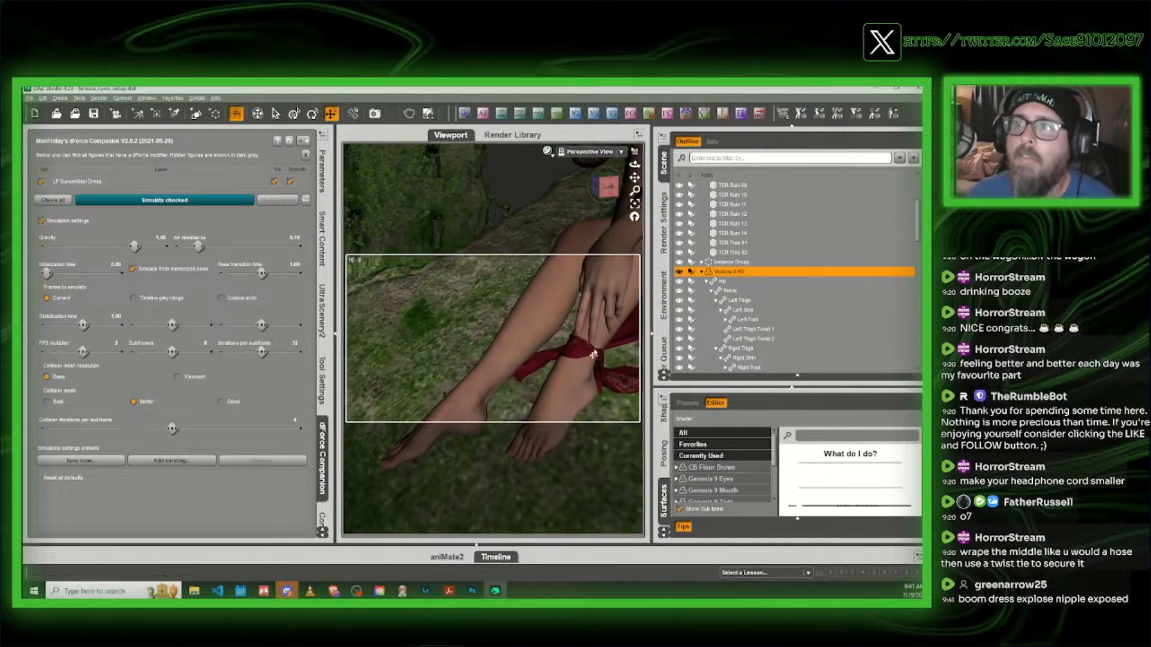
left_click(573, 407)
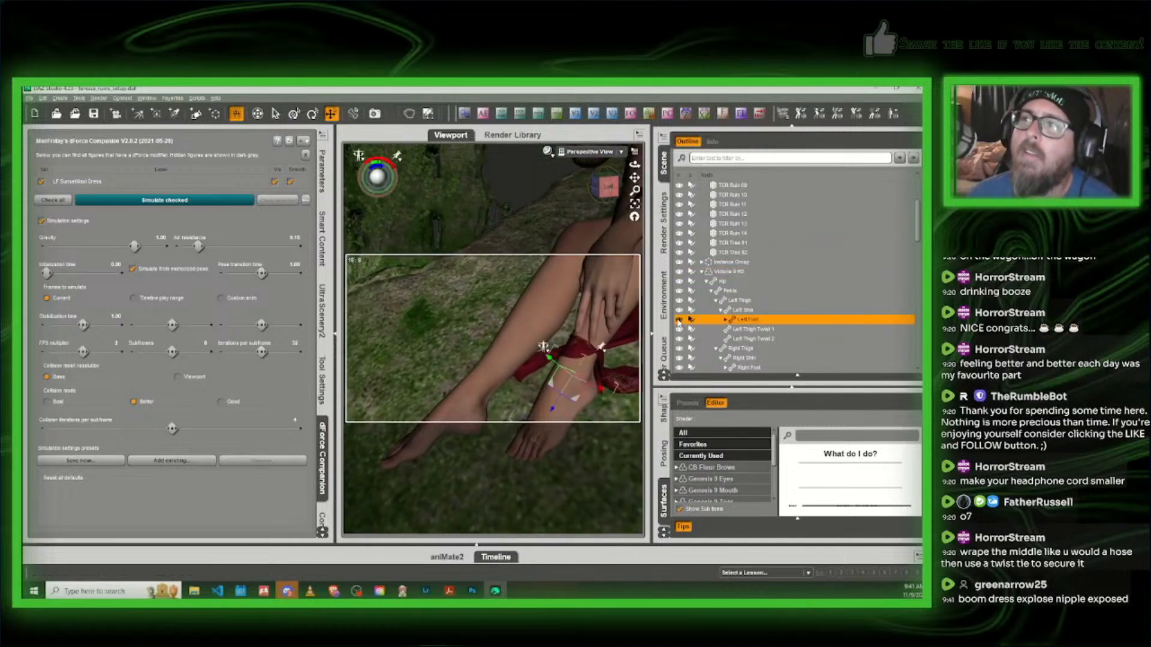
left_click(678, 319)
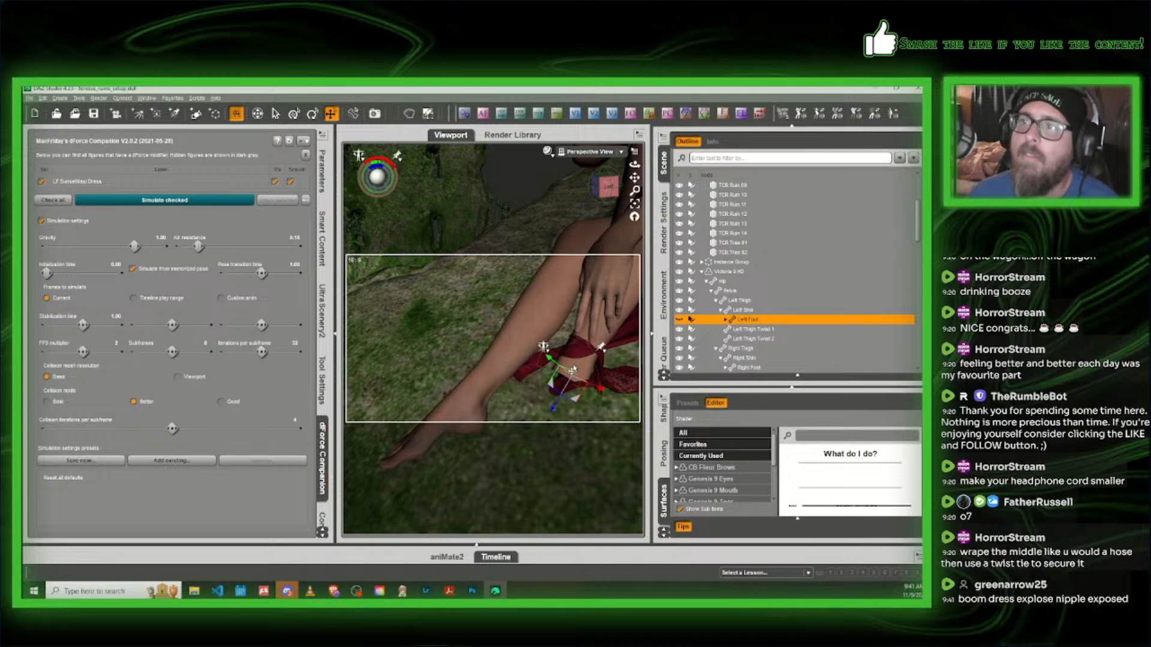
left_click(690, 310)
left_click(678, 310)
scroll(679, 311, "down", 1)
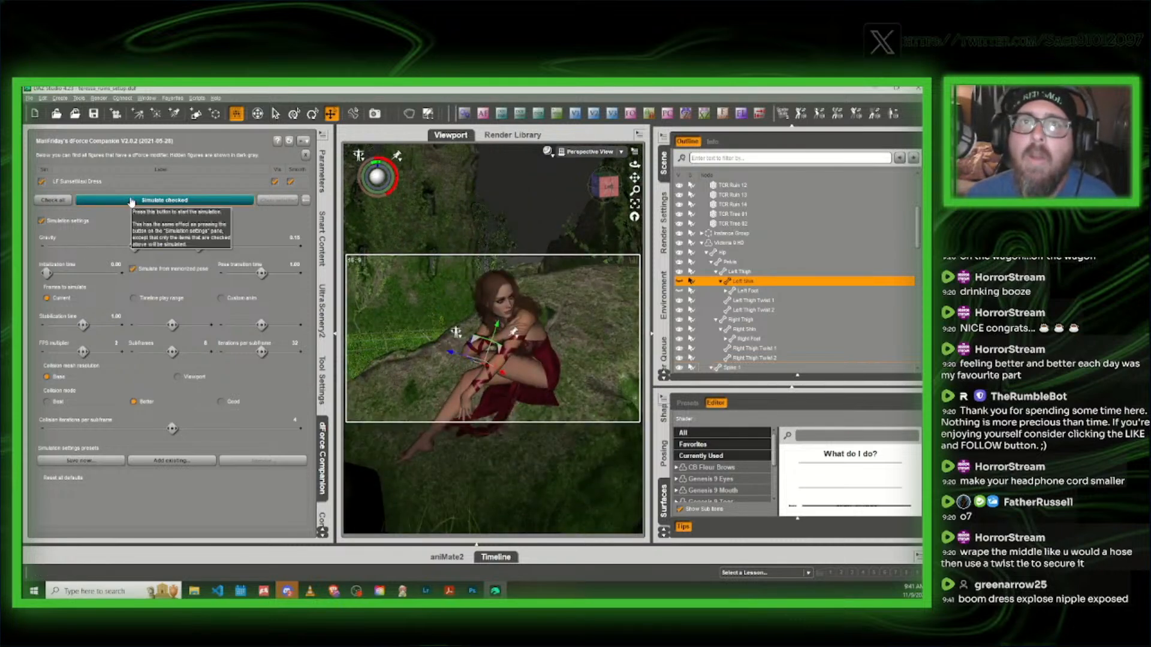
Step: Simulate the checked dress on the current frame from the memorized pose with Victoria 9 HD selected, keeping the progress window clear of the figure
left_click(730, 243)
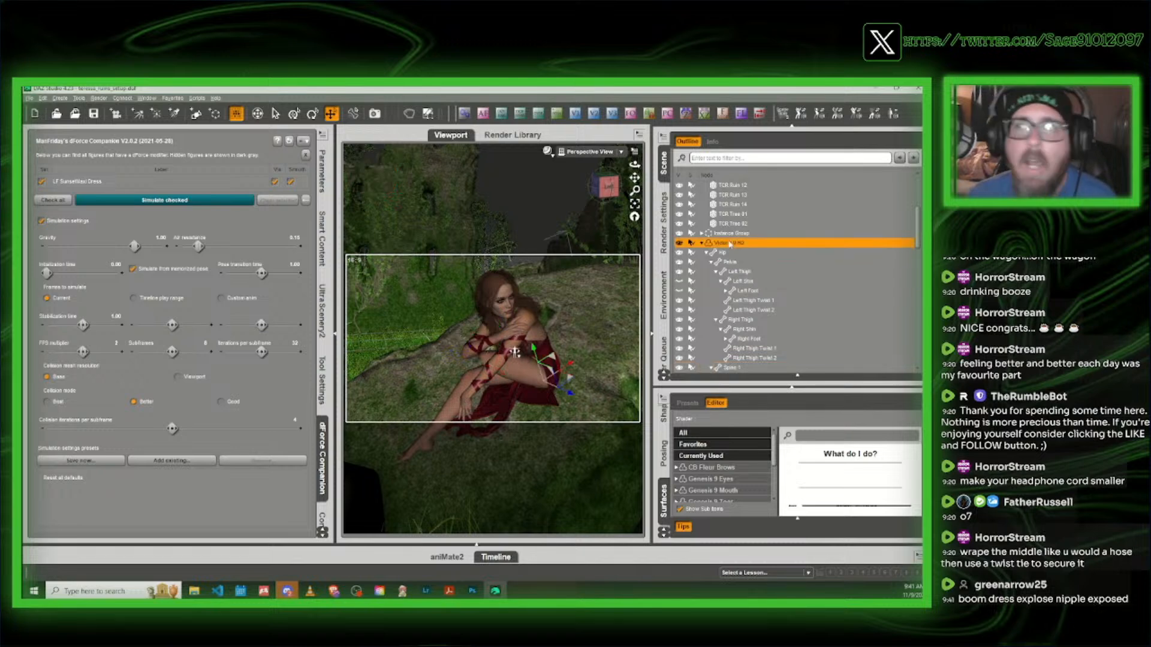
left_click(724, 251)
left_click(725, 243)
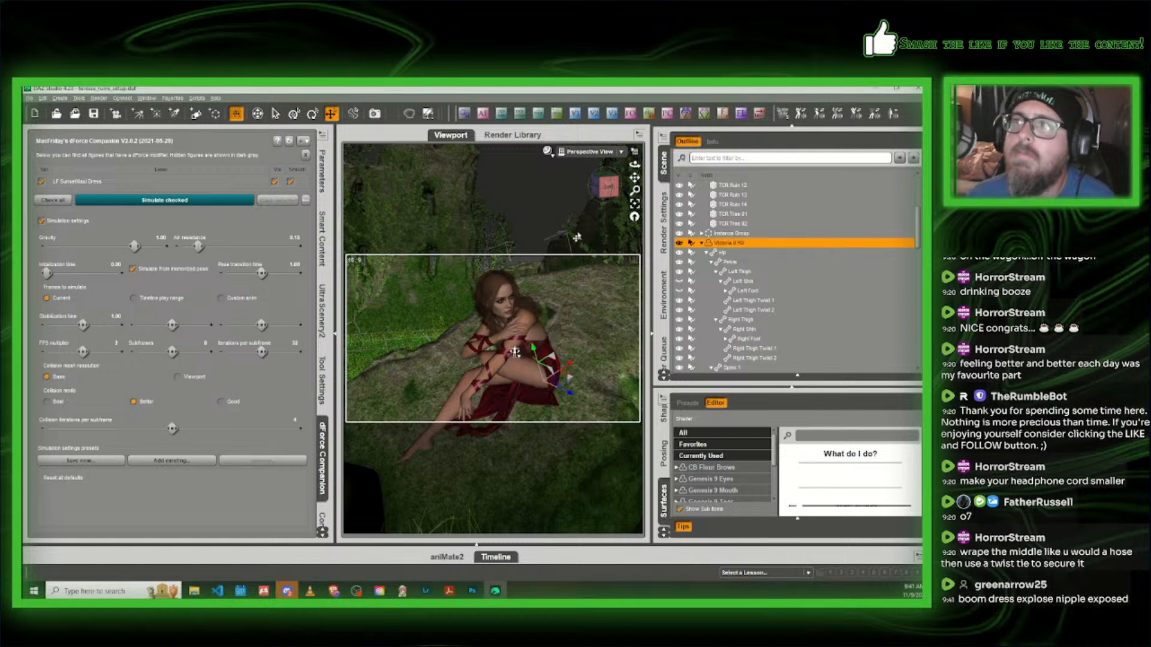
left_click(172, 202)
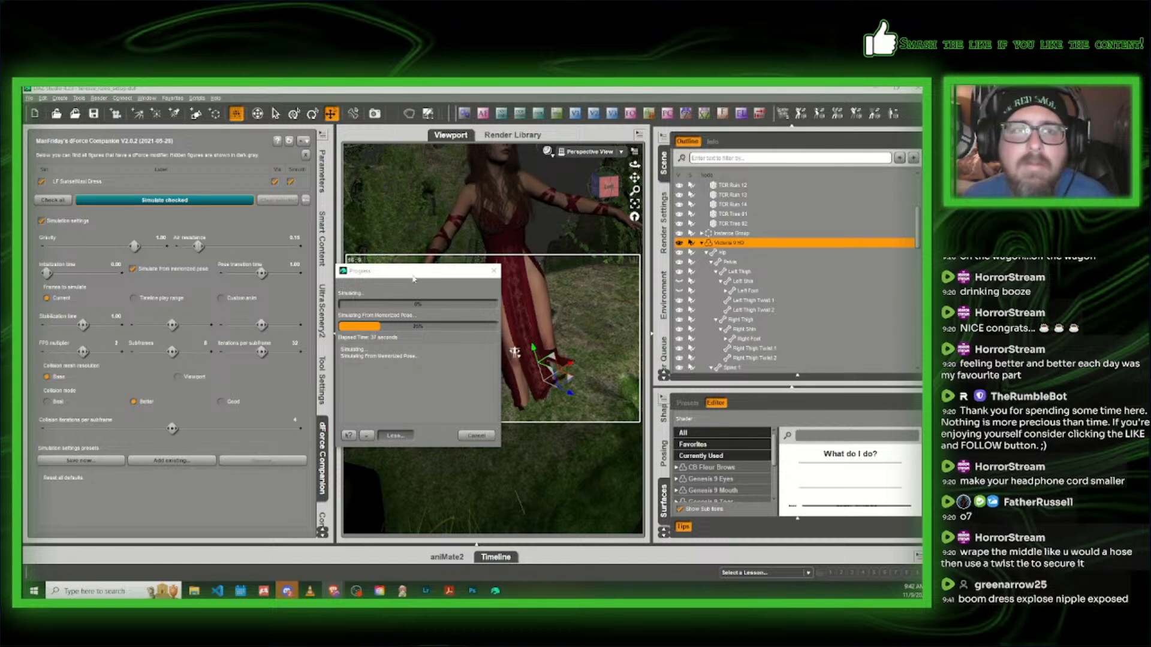
left_click_drag(437, 281, 524, 278)
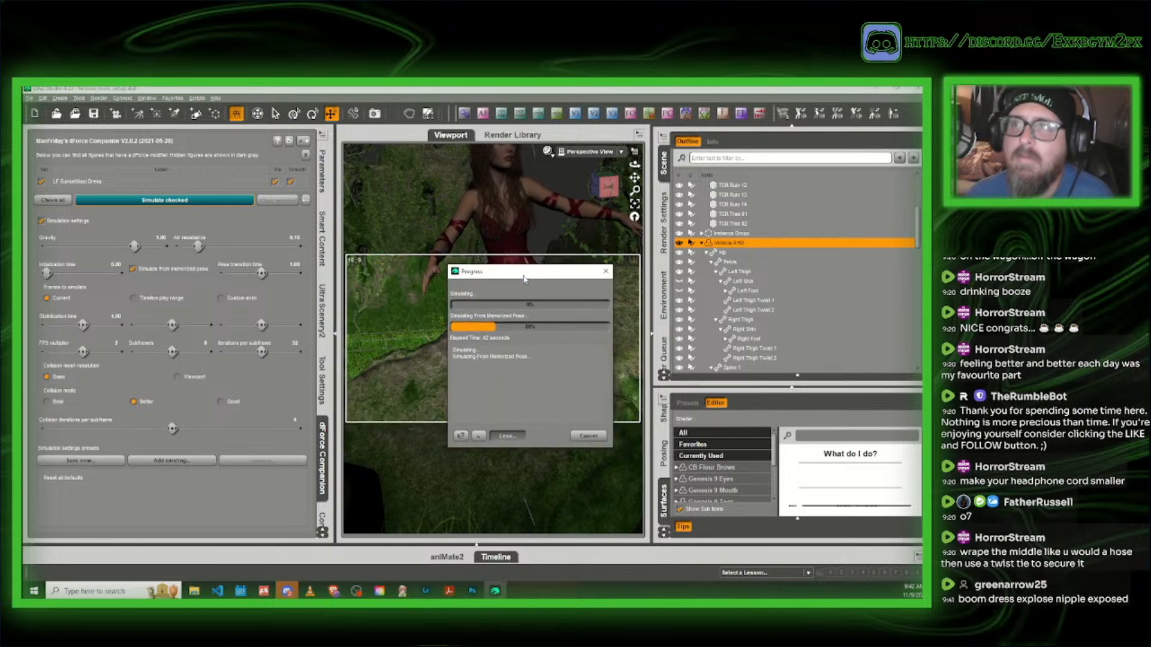
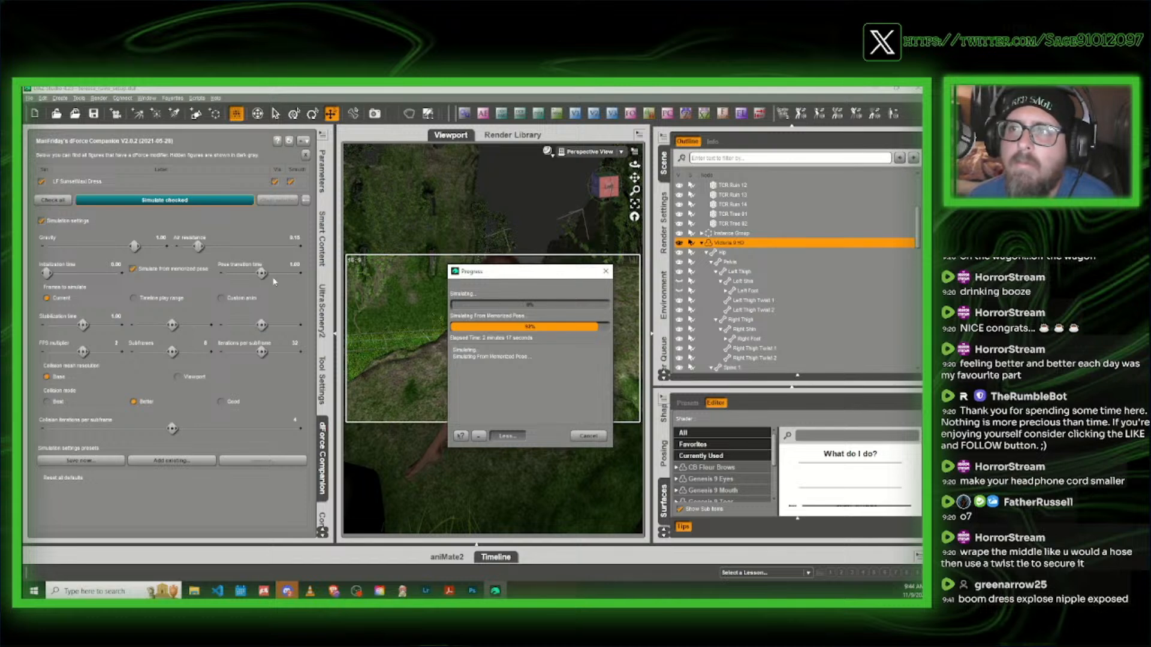
left_click_drag(537, 276, 273, 281)
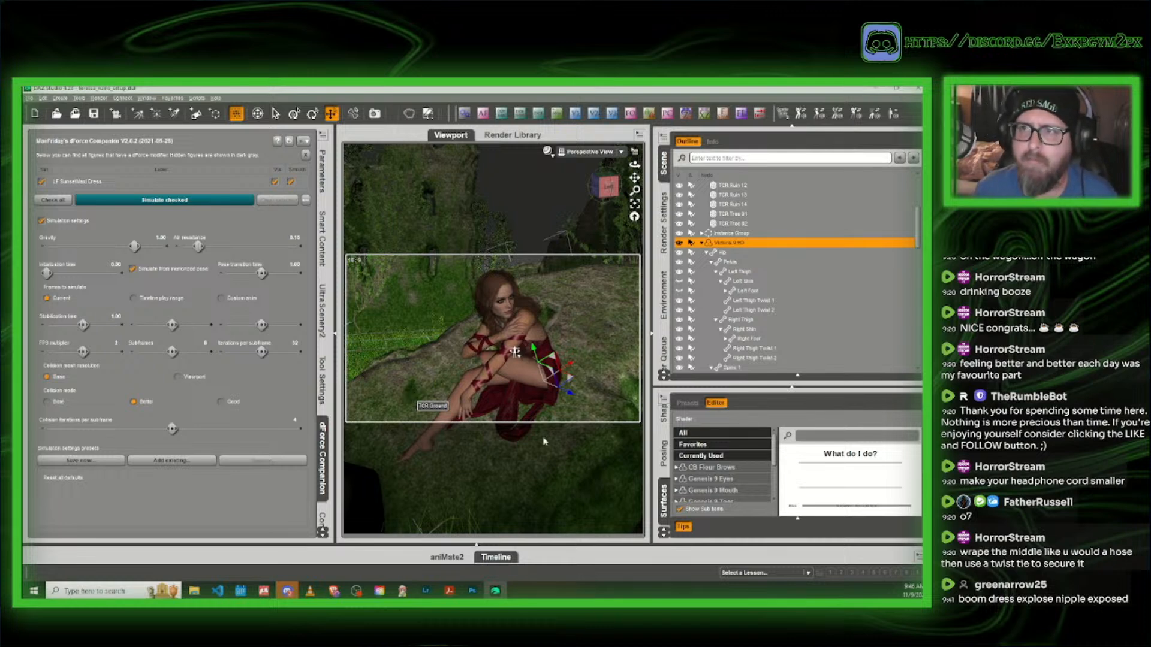
Step: Make the hidden left shin and left foot visible again and inspect the draped dress around the figure
left_click(526, 380)
left_click(679, 271)
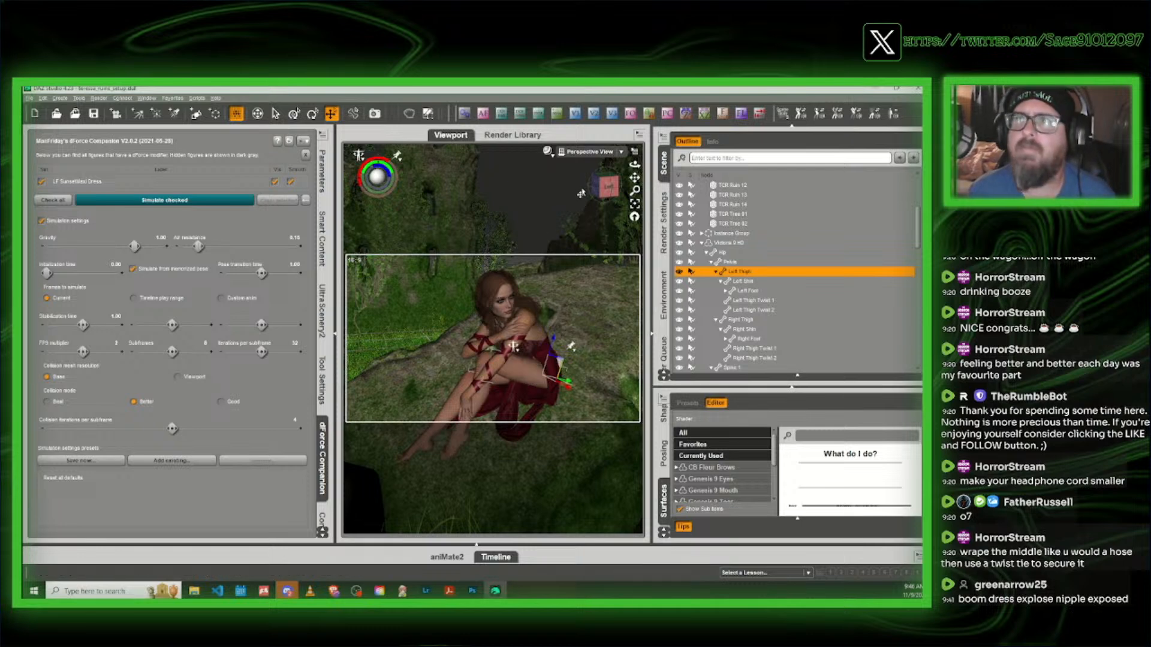
left_click(603, 190)
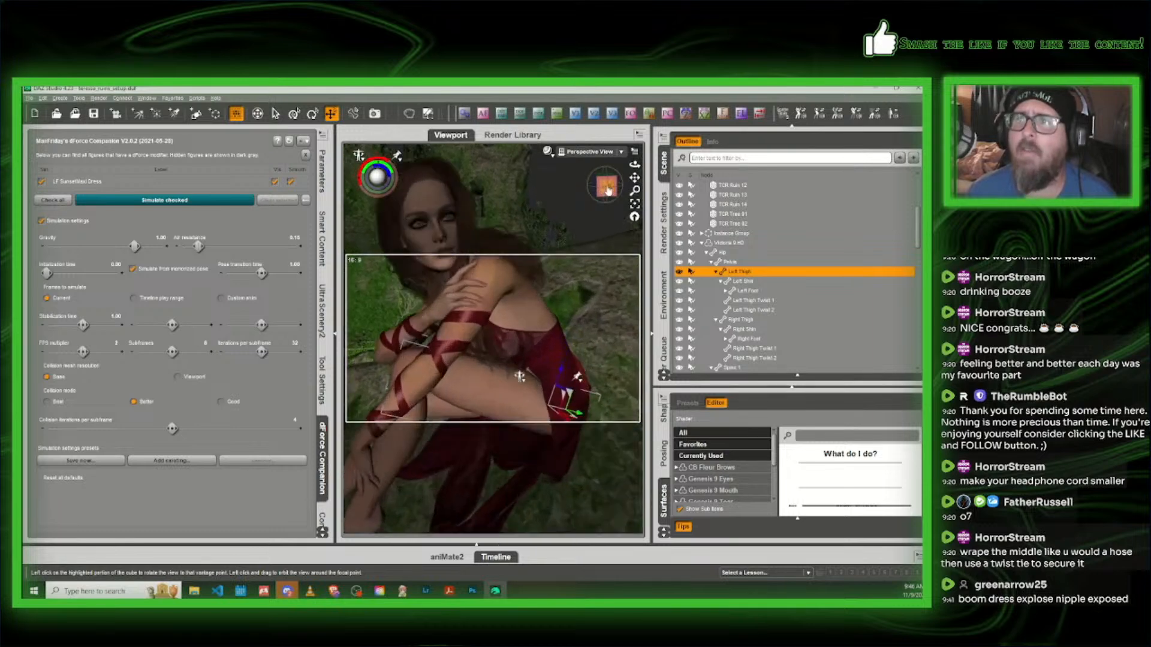
left_click_drag(607, 192, 558, 192)
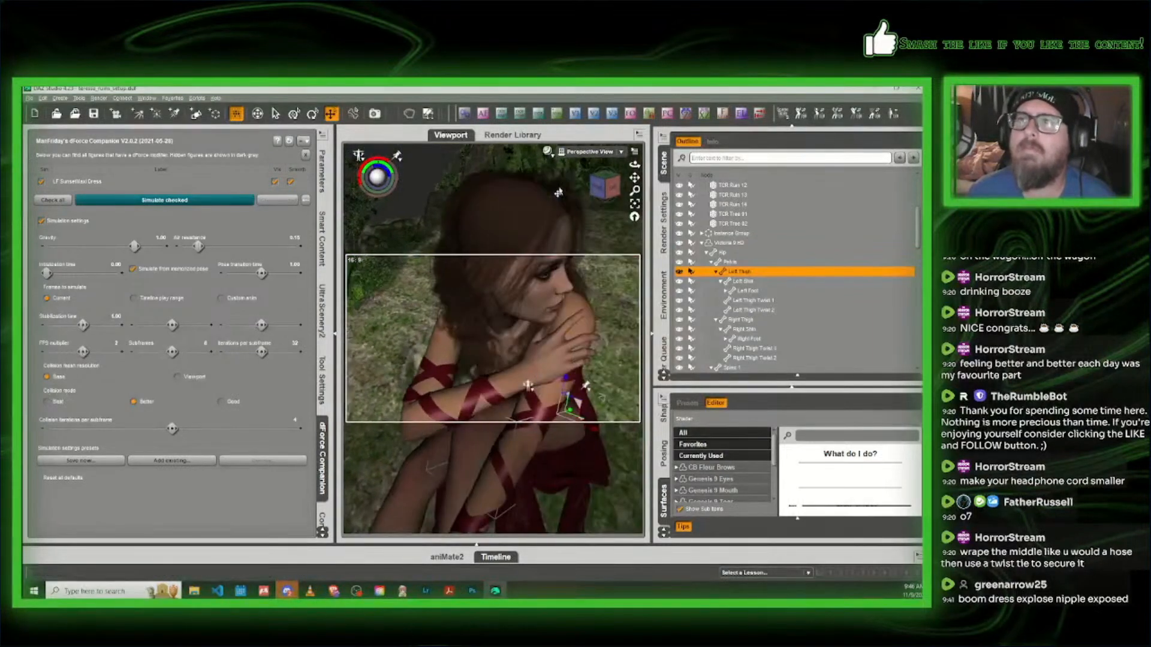
Step: Fine-tune the Bend of the right hand where it rests on the left upper arm
left_click(556, 347)
left_click(634, 205)
left_click(612, 191)
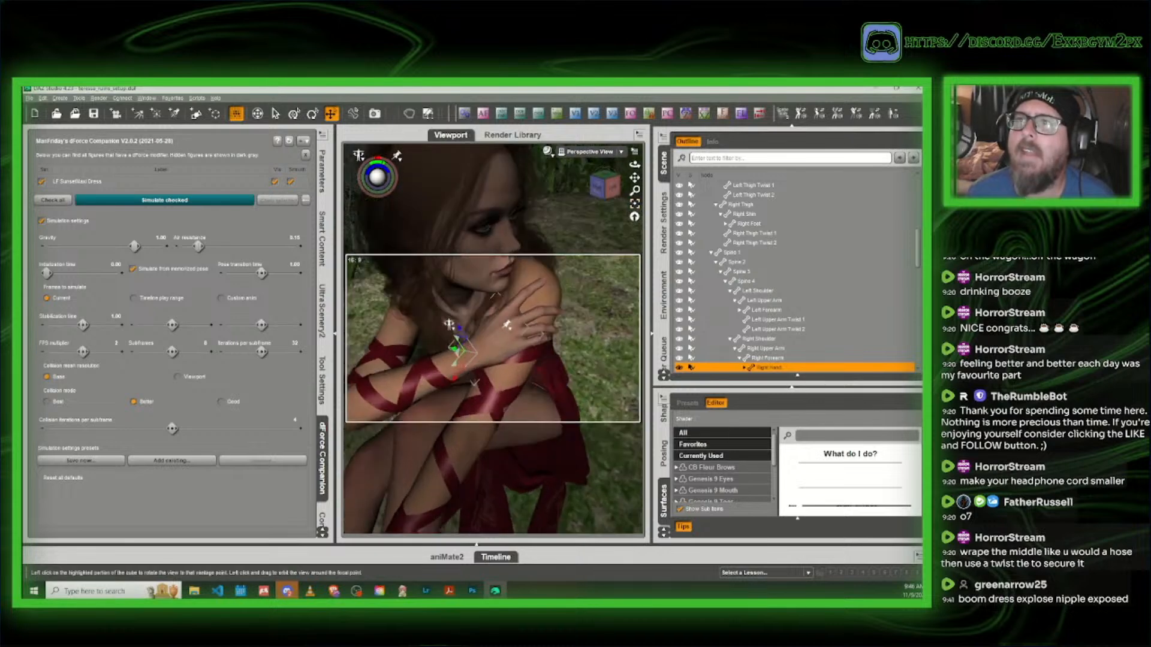
left_click_drag(609, 190, 605, 186)
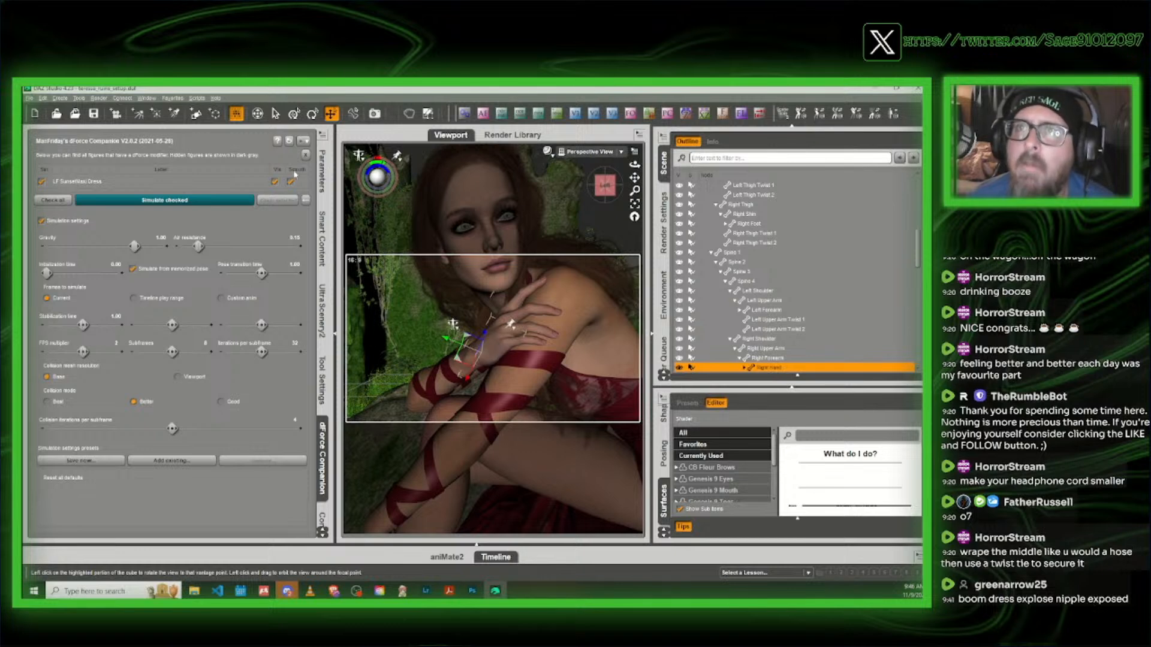
left_click(323, 171)
left_click_drag(197, 429, 198, 429)
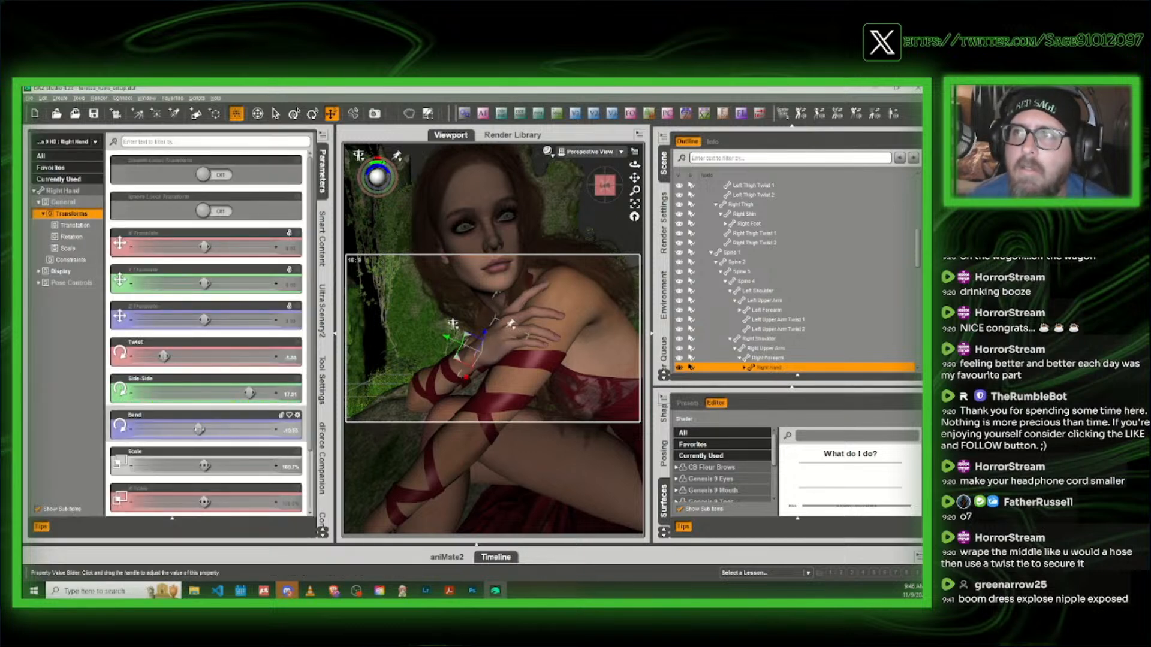
left_click_drag(609, 188, 555, 254)
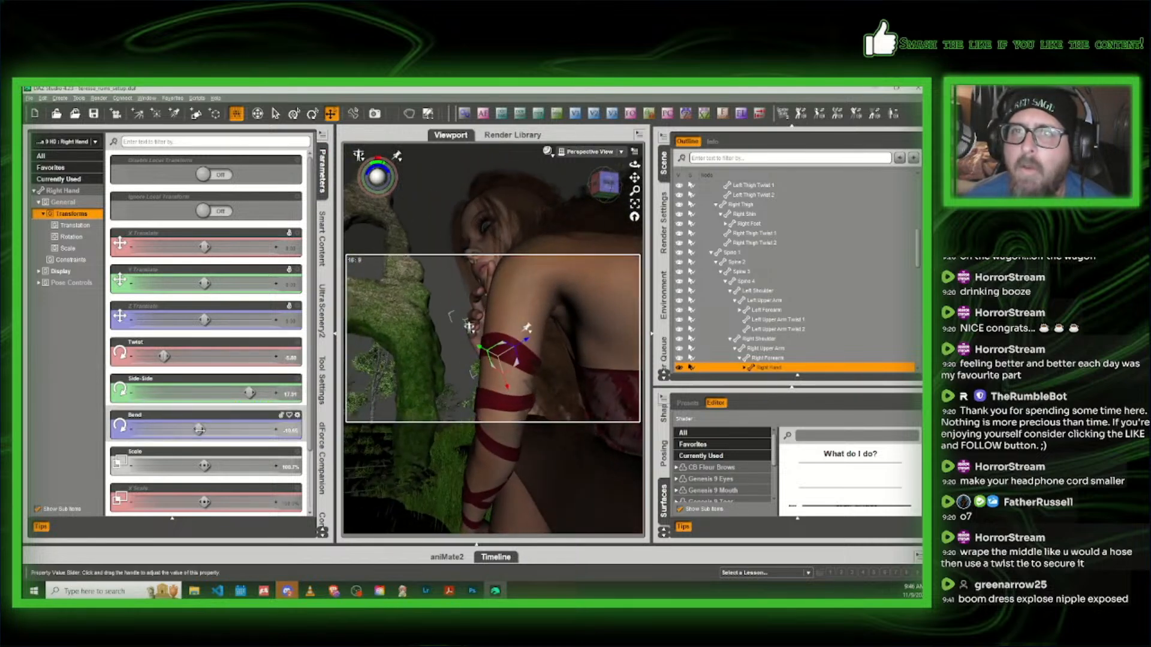
left_click_drag(199, 429, 199, 429)
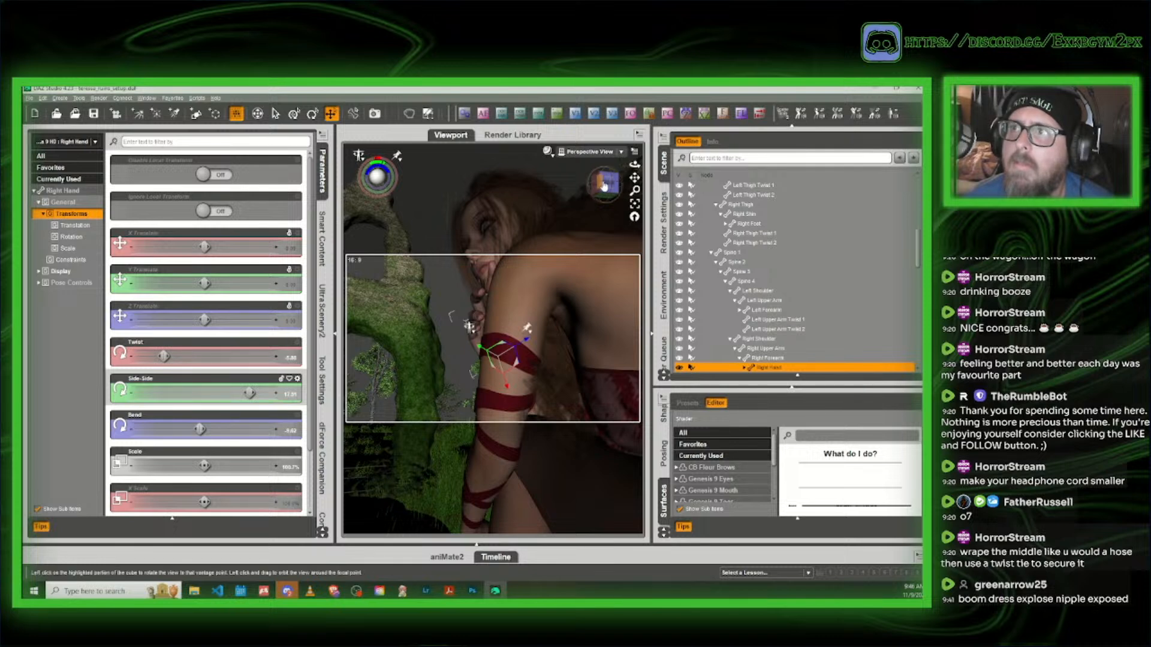
left_click(602, 187)
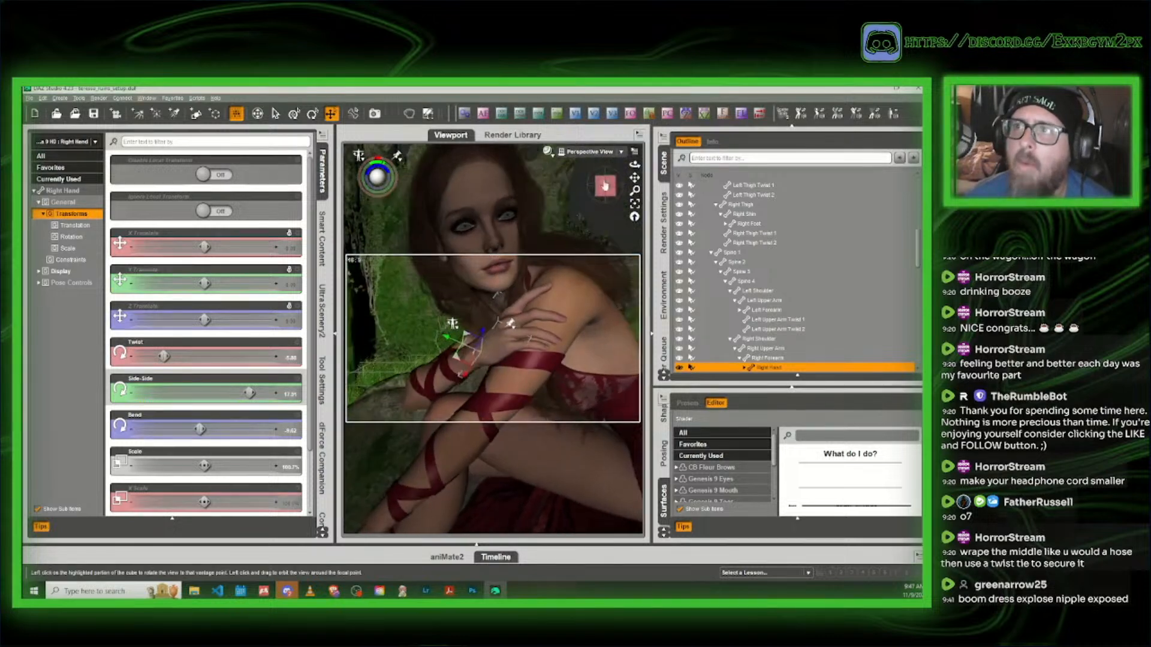
Step: Examine the left hand's contact with the leg and the drape of the dress from several angles
left_click_drag(634, 178, 642, 101)
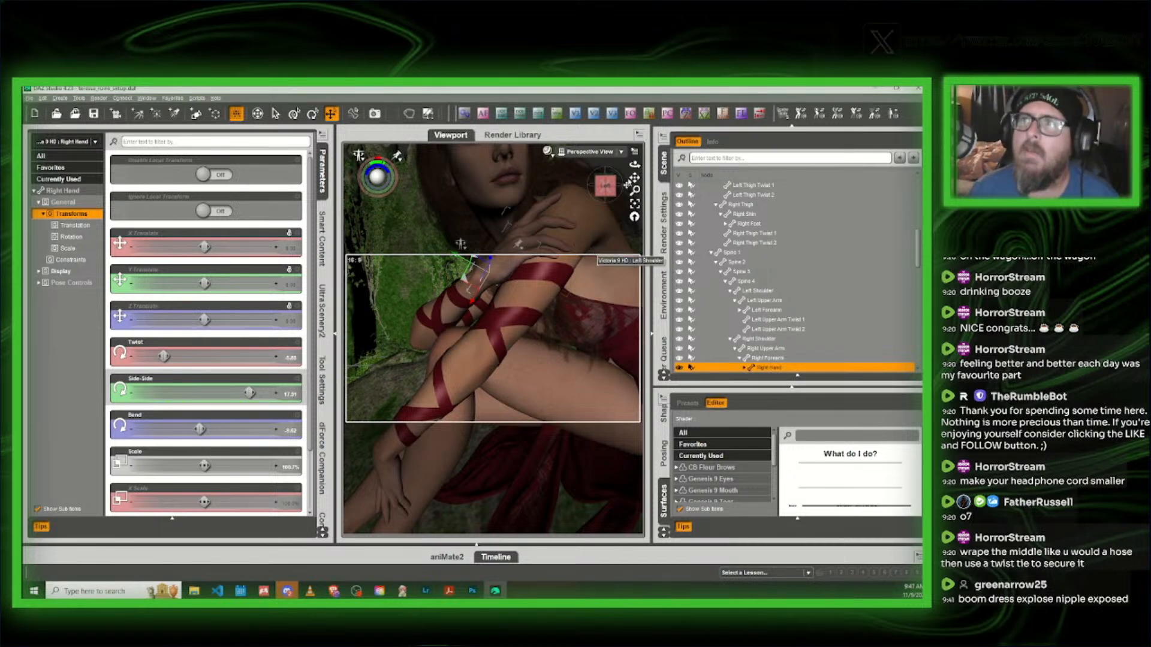
left_click_drag(635, 178, 644, 90)
left_click_drag(605, 185, 629, 183)
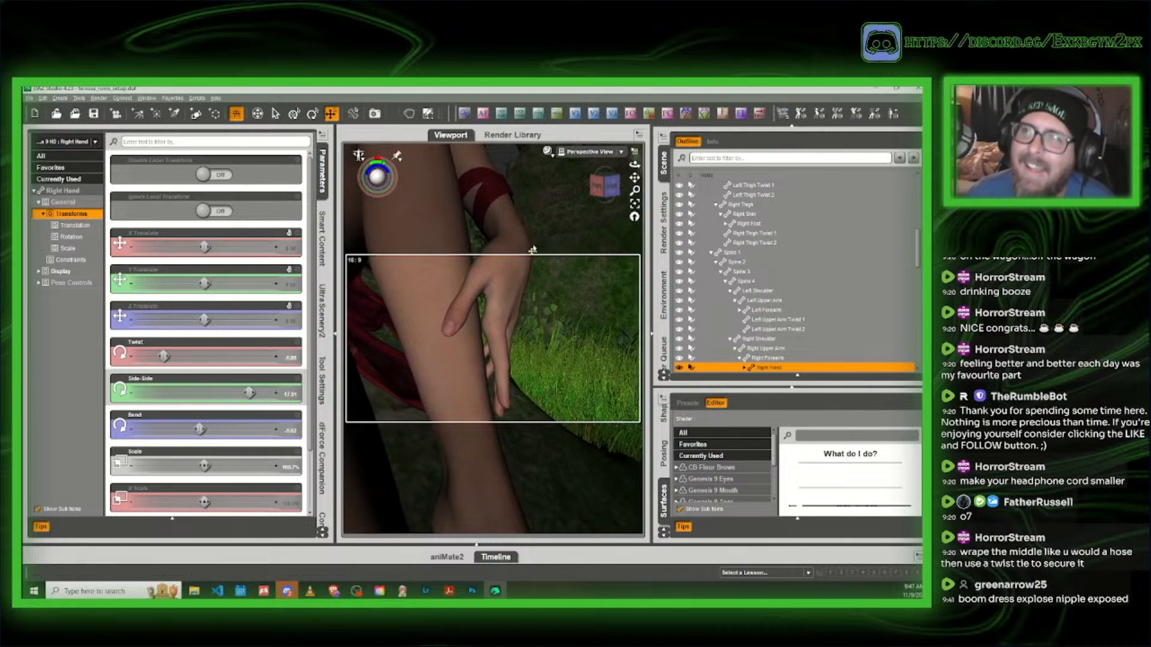
left_click(509, 289)
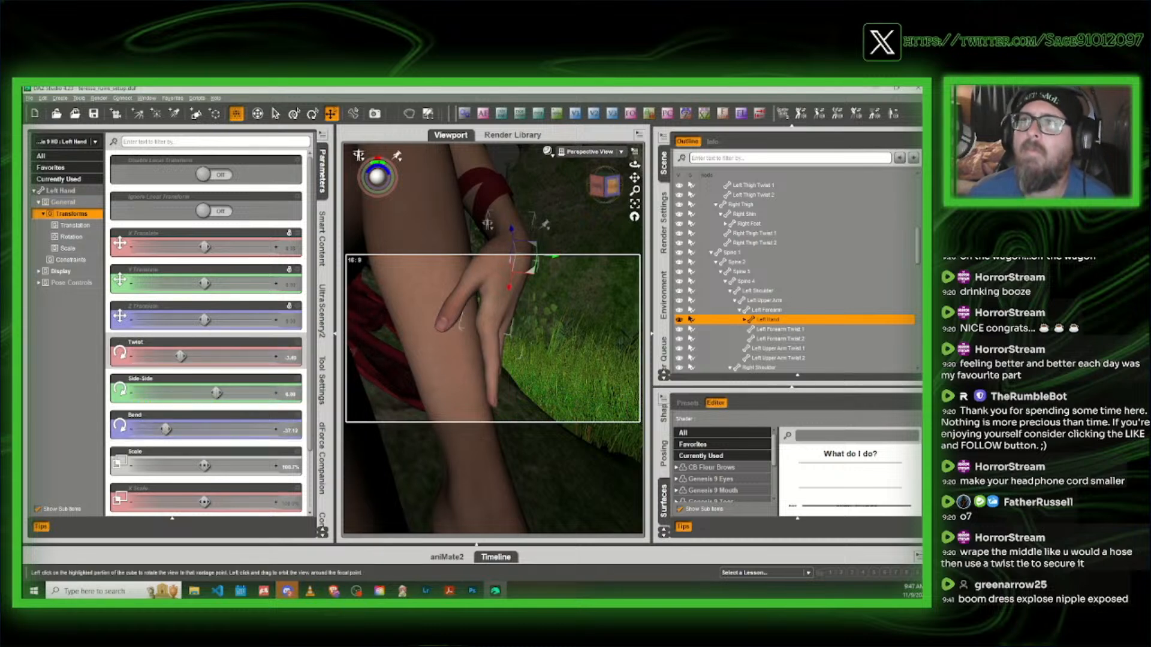
left_click(605, 185)
left_click_drag(604, 185, 545, 184)
left_click(607, 190)
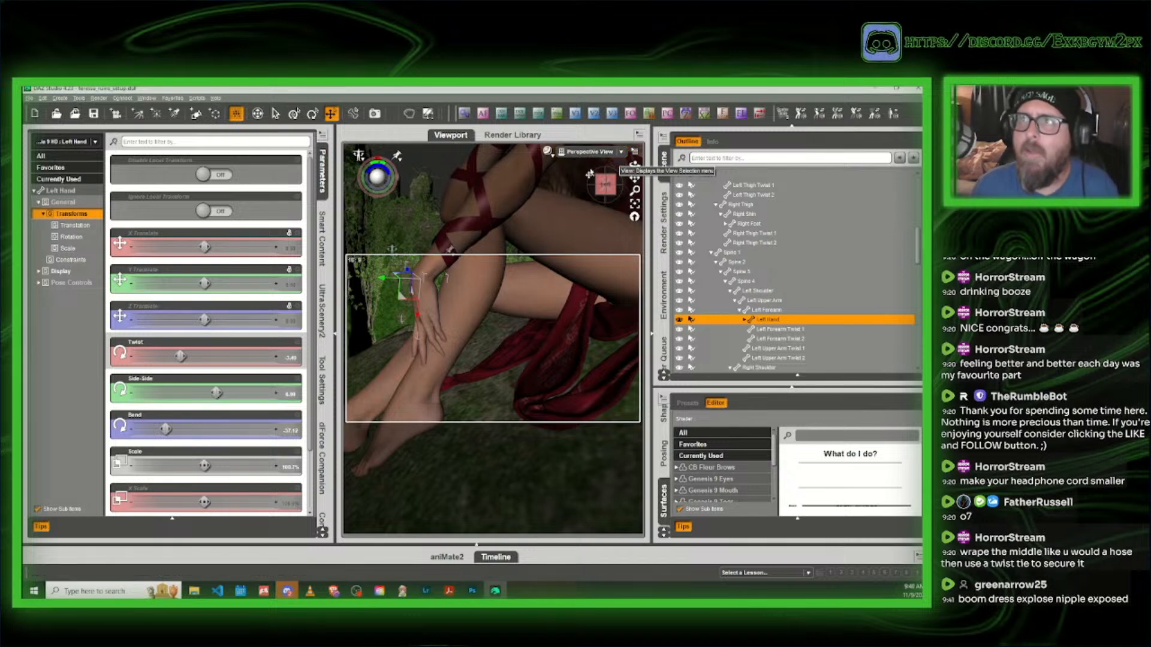
left_click_drag(605, 184, 646, 206)
left_click(604, 186)
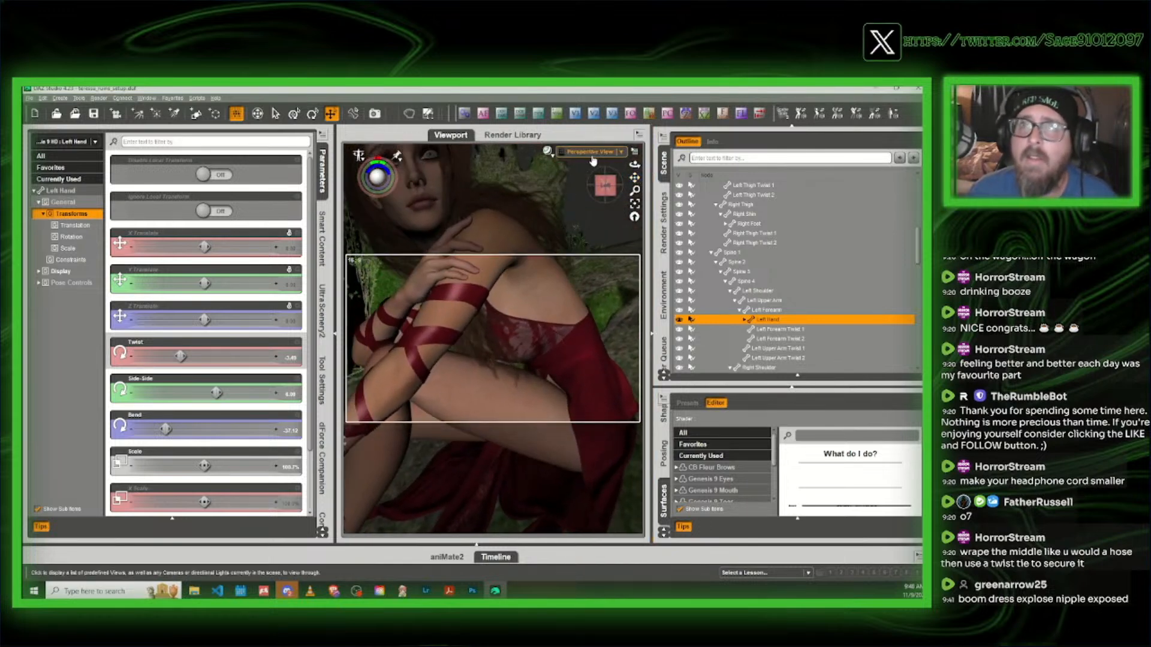
scroll(549, 221, "down", 4)
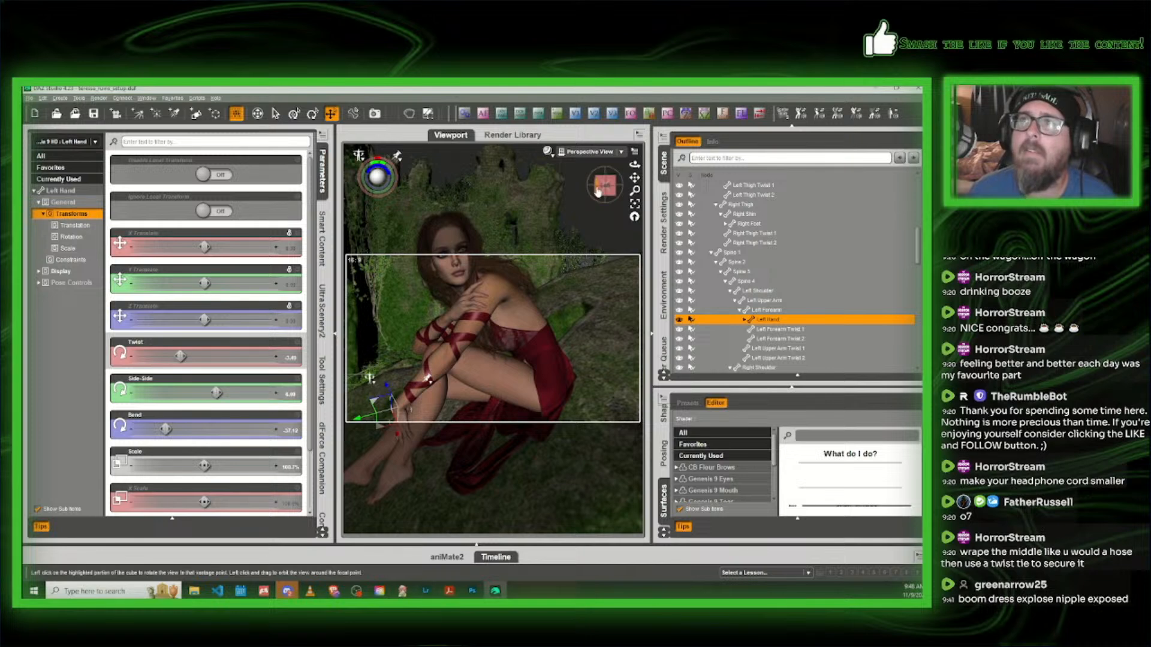
left_click_drag(598, 185, 604, 181)
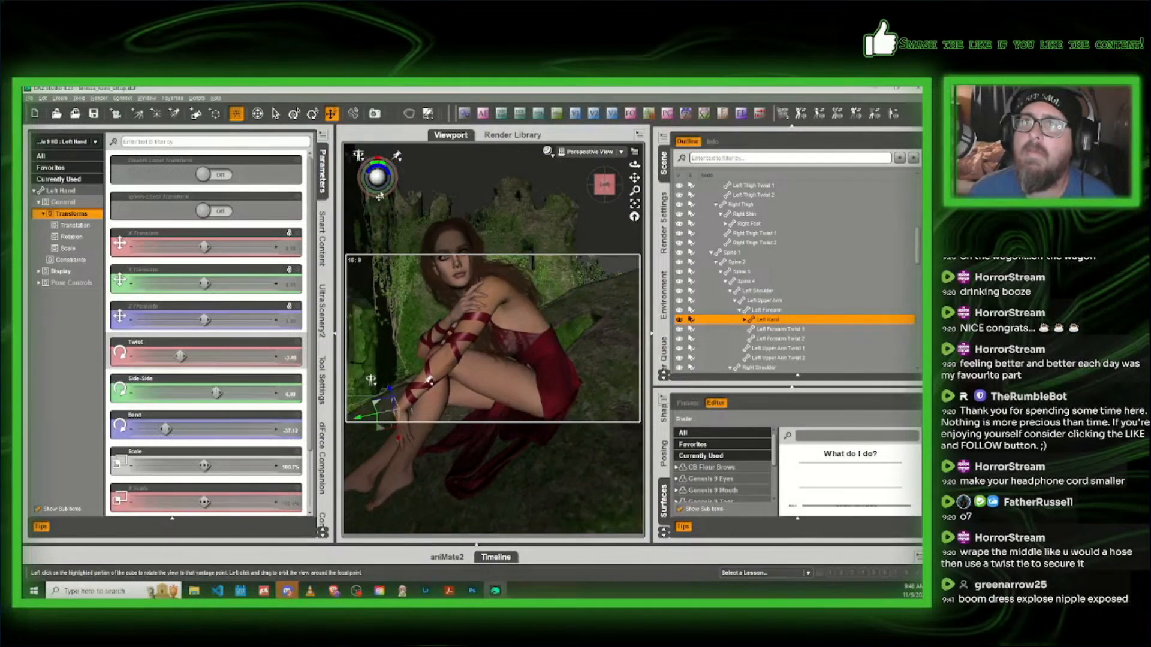
Step: Widen the viewport and frame a close-up of the figure's face
left_click(322, 177)
scroll(418, 175, "up", 3)
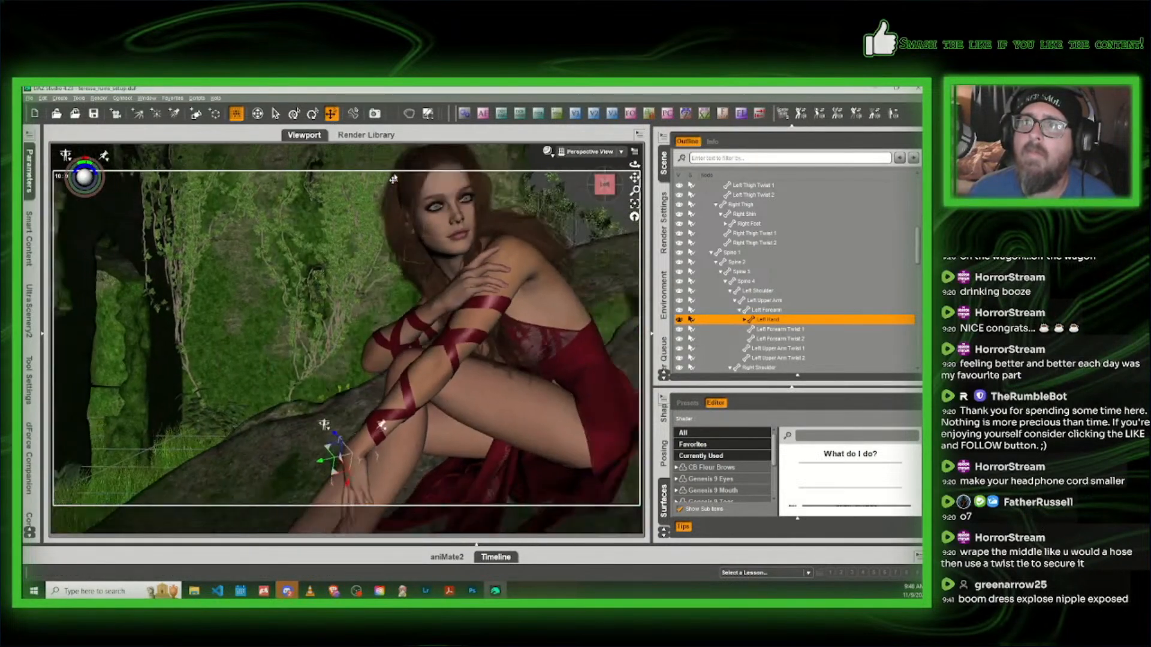
scroll(418, 176, "up", 4)
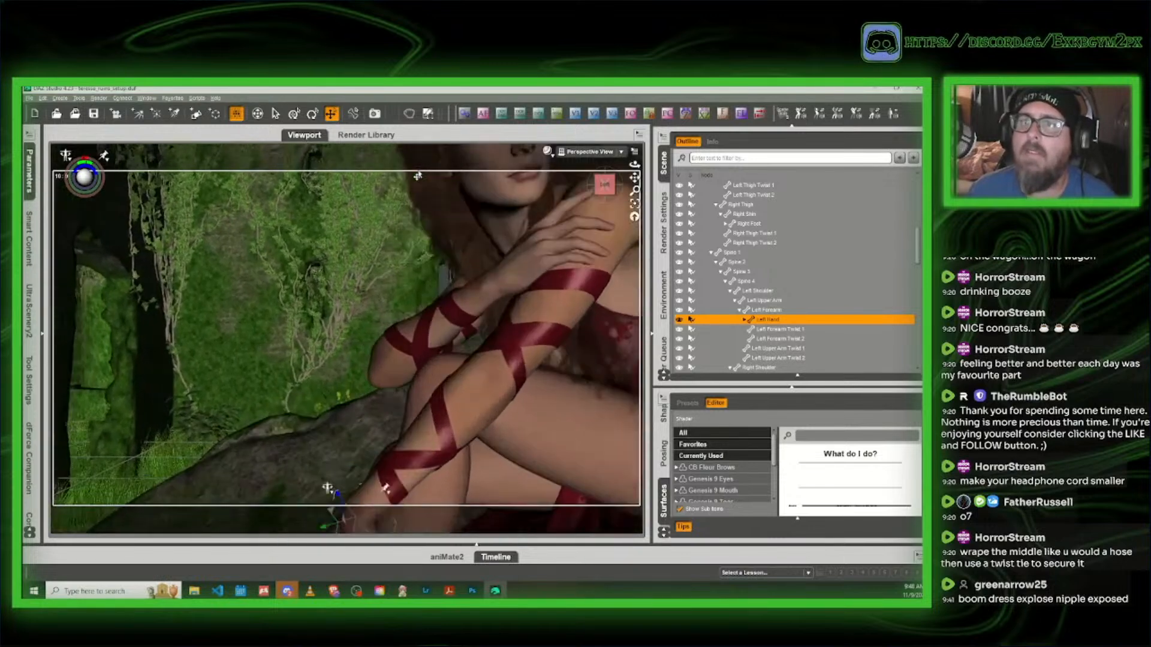
middle_click_drag(418, 176, 617, 139)
key("ctrl+z")
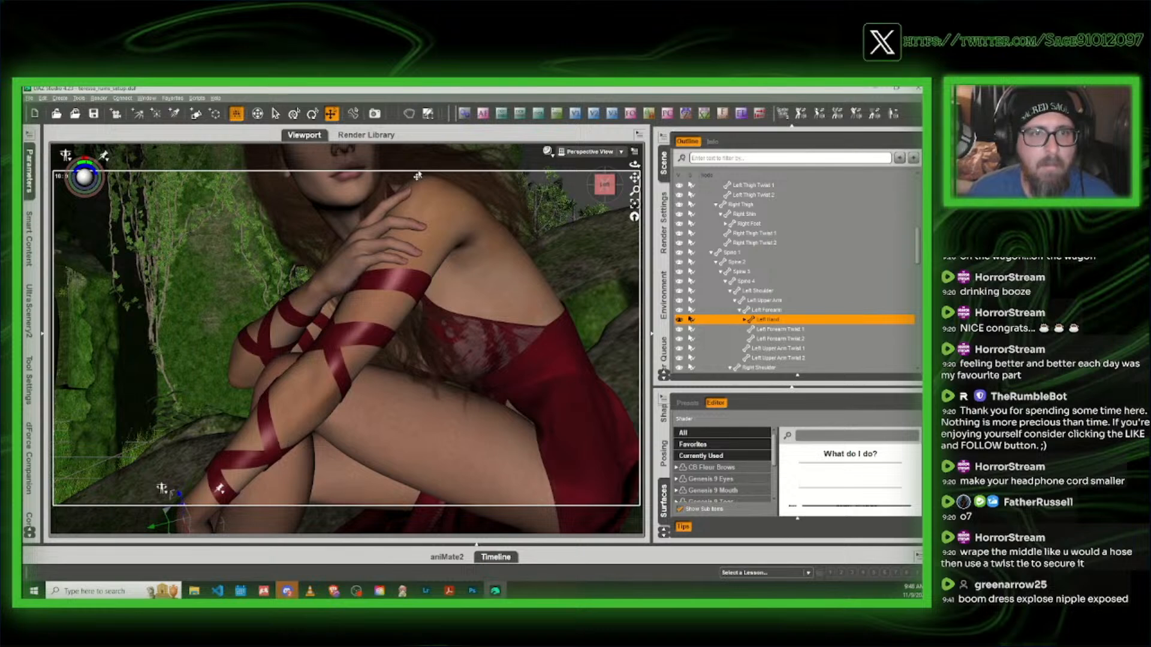
middle_click_drag(417, 176, 585, 176)
middle_click_drag(417, 176, 252, 341)
scroll(448, 169, "up", 3)
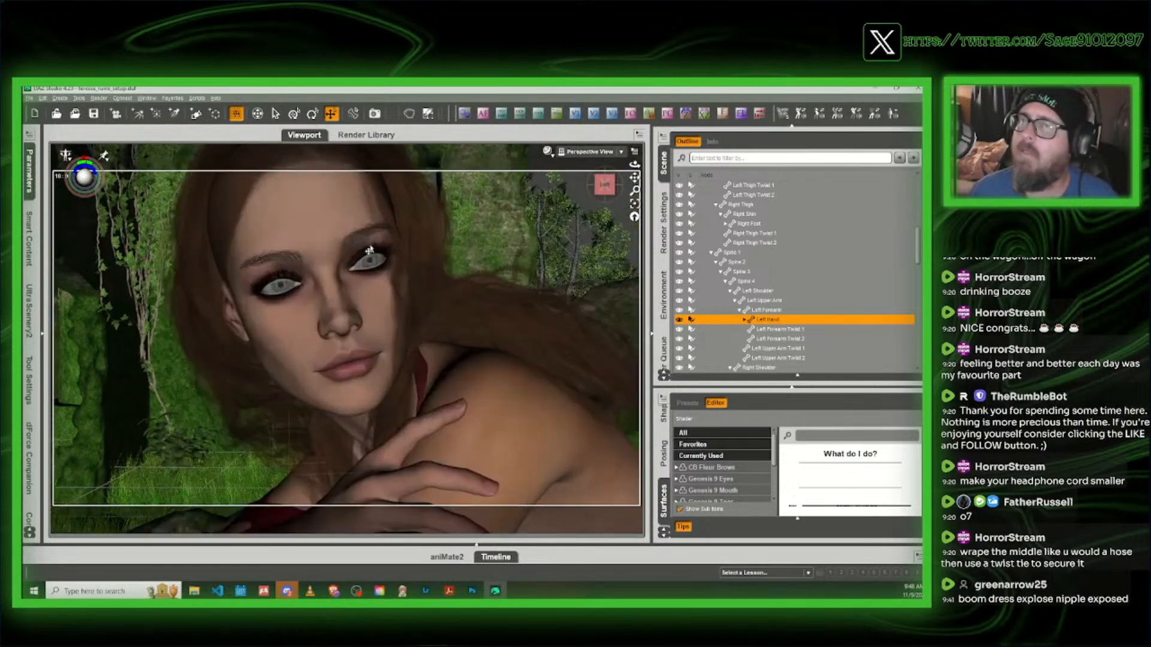
Step: Select the whole Victoria 9 HD figure, collapse its hierarchy and display its Pose Controls
left_click(332, 234)
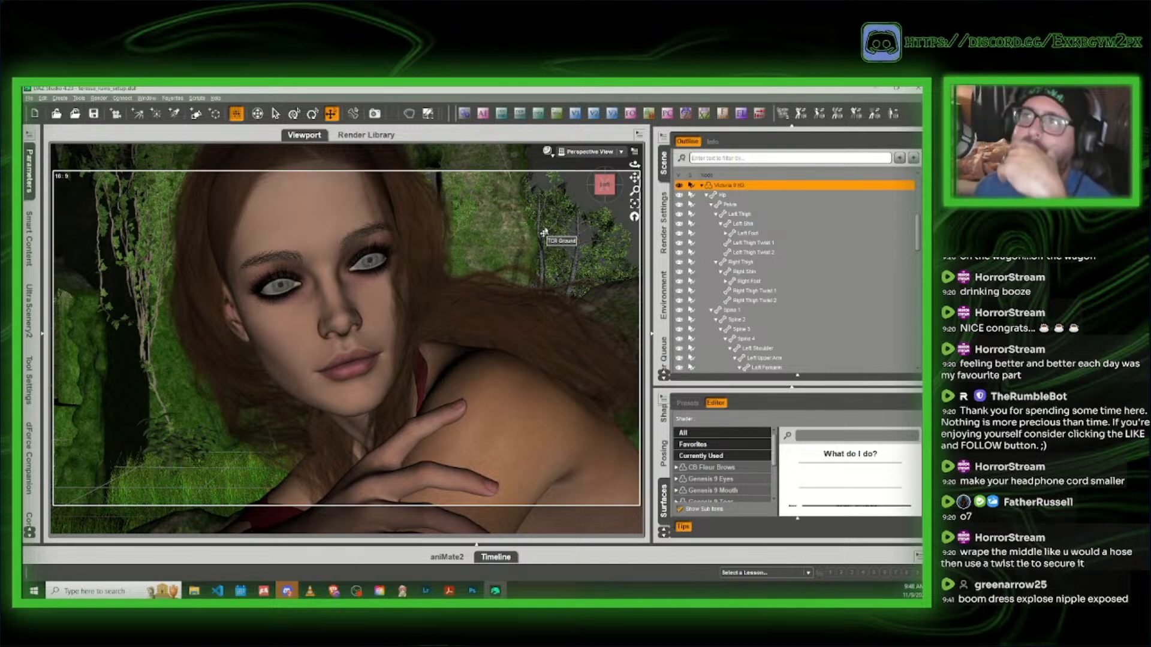
left_click(701, 185)
left_click(701, 187)
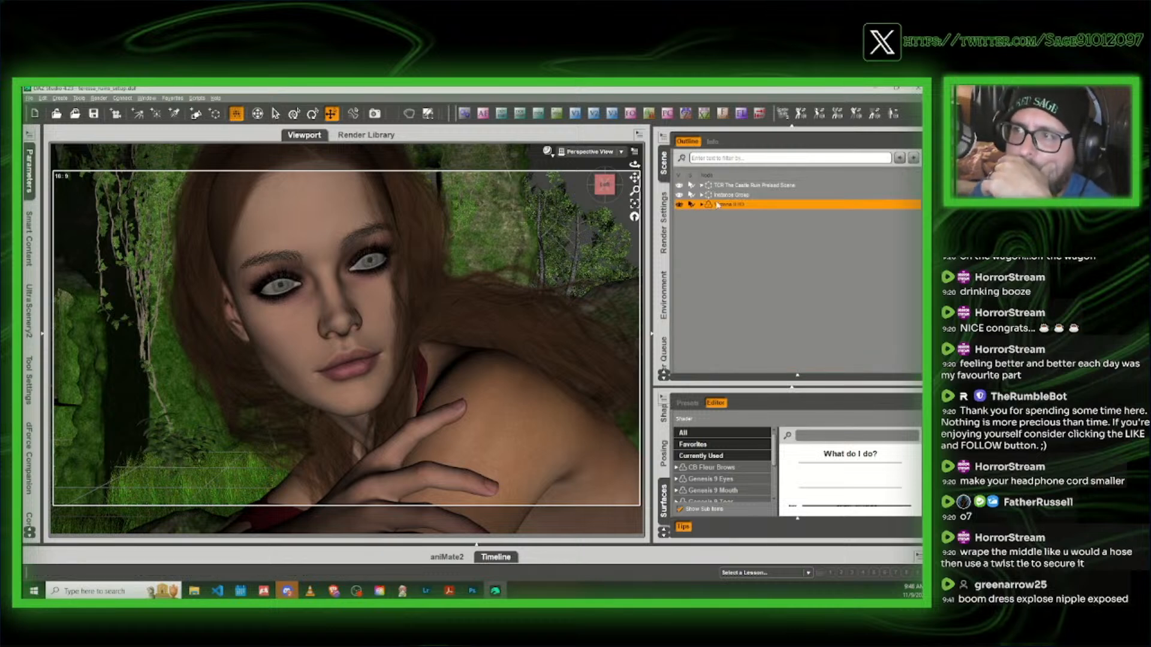
left_click(665, 459)
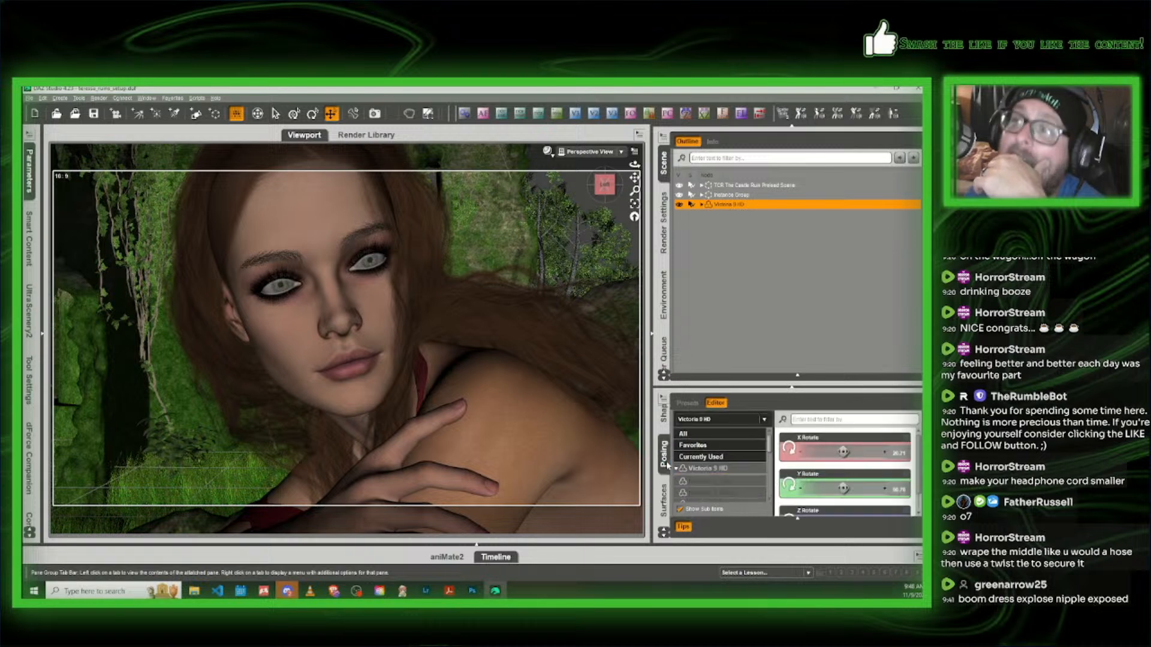
scroll(704, 449, "down", 3)
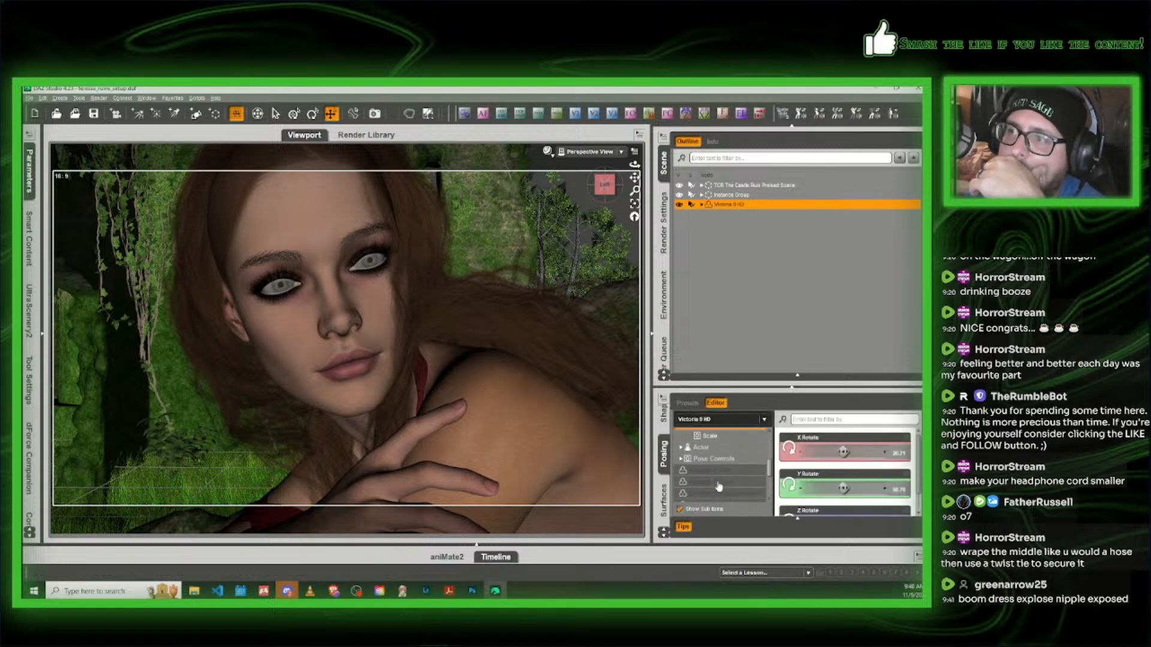
left_click(724, 456)
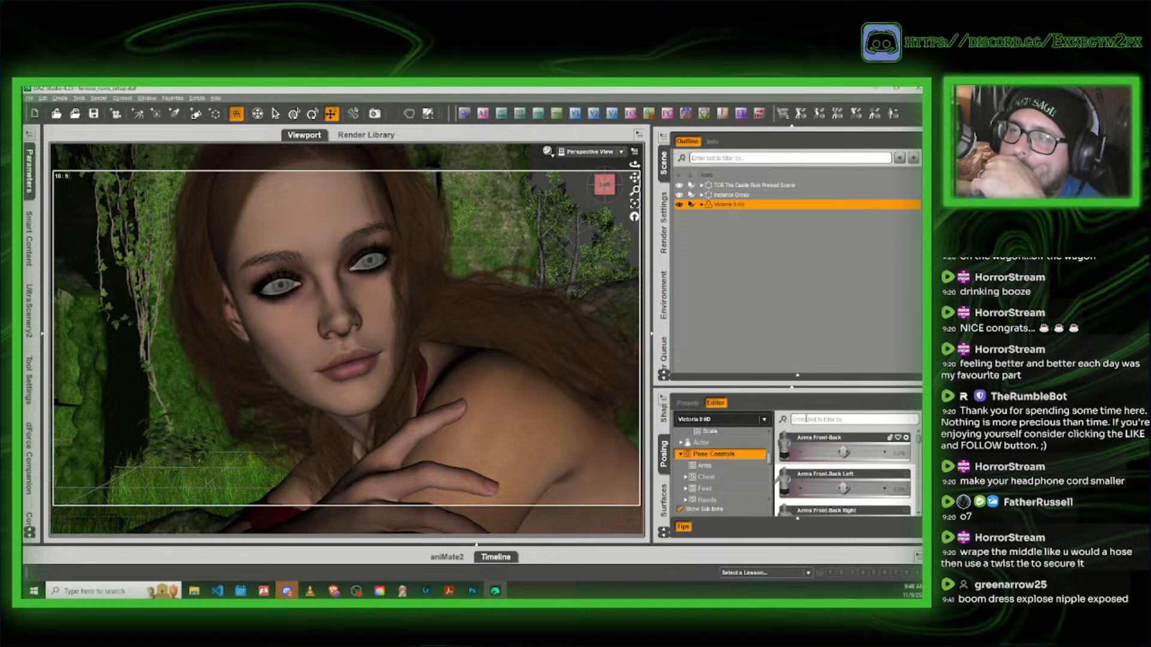
scroll(483, 447, "down", 5)
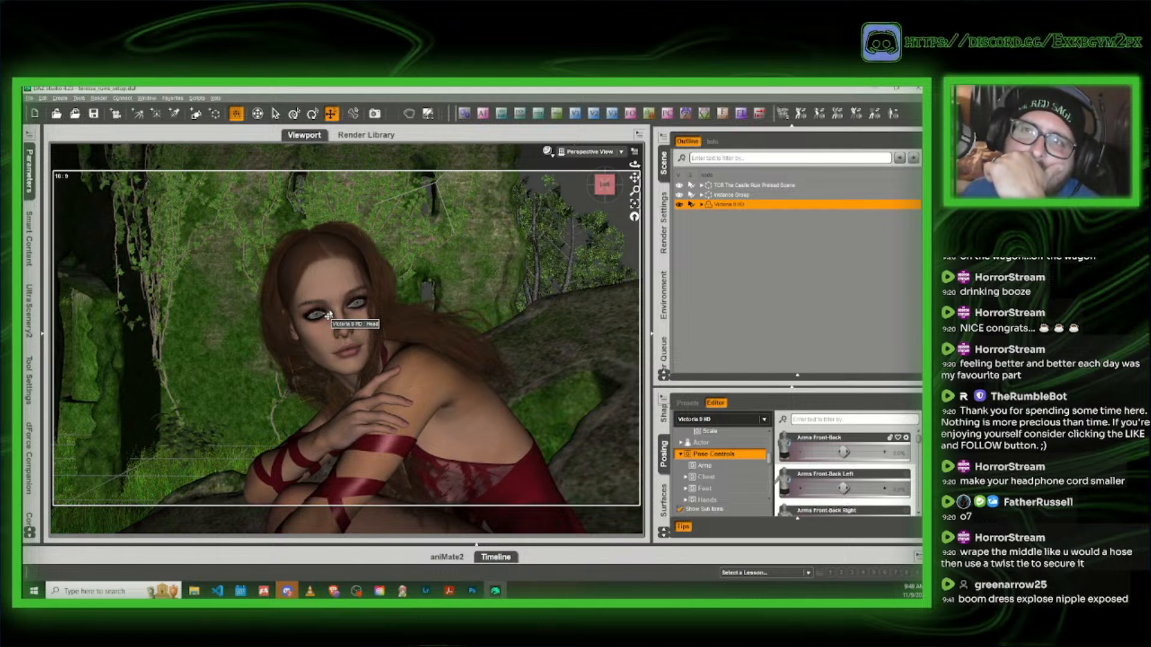
left_click_drag(602, 185, 626, 149)
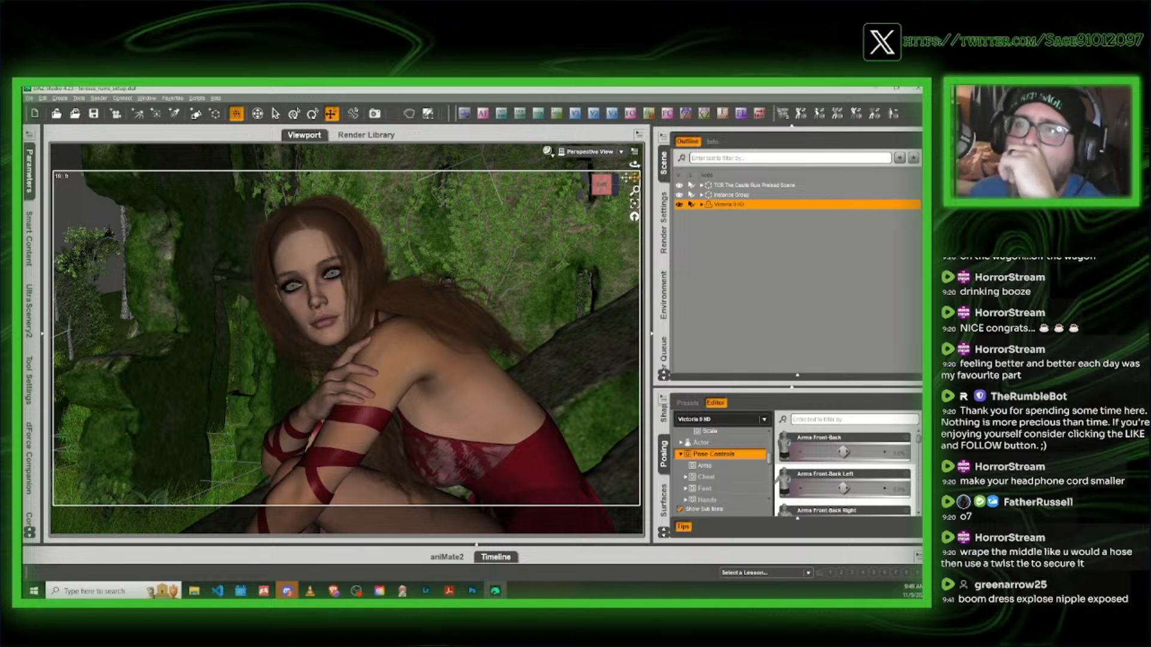
Step: Filter the figure's pose controls by "happy" and browse the matching expressions
left_click(797, 420)
type("hai")
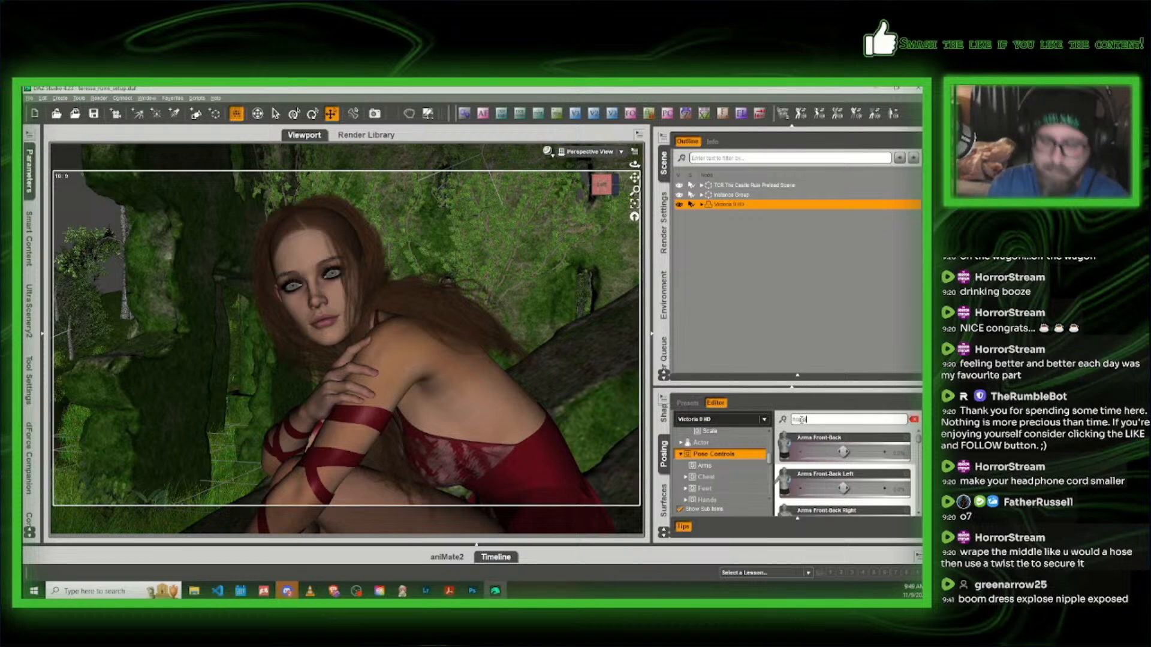
scroll(794, 483, "down", 4)
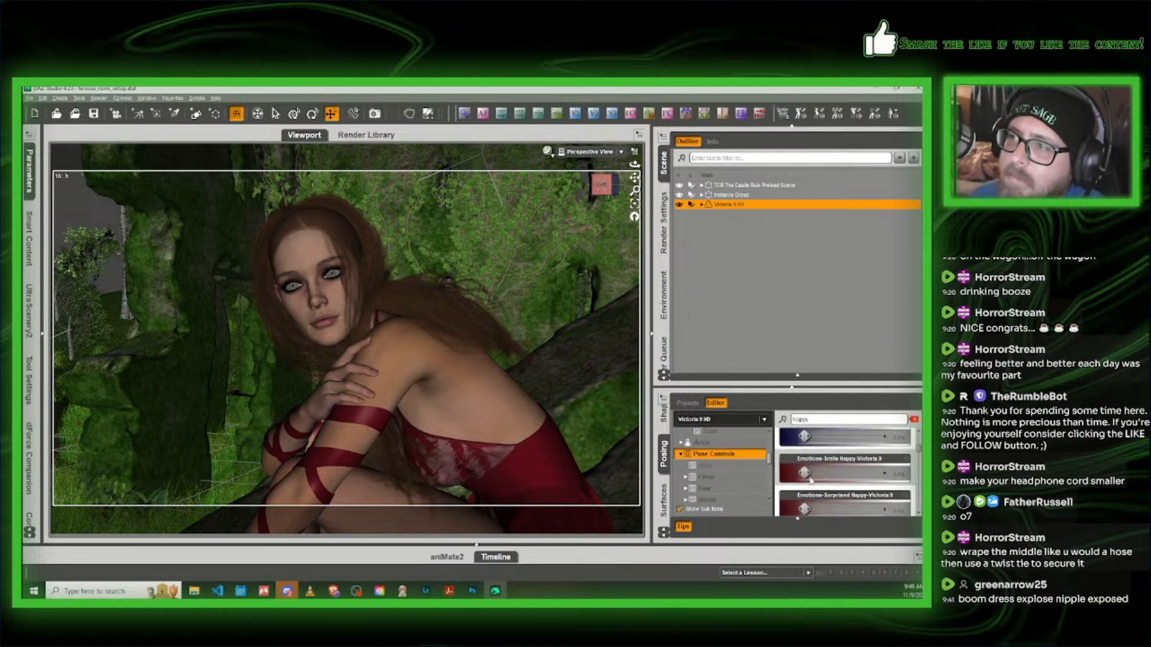
scroll(809, 478, "down", 2)
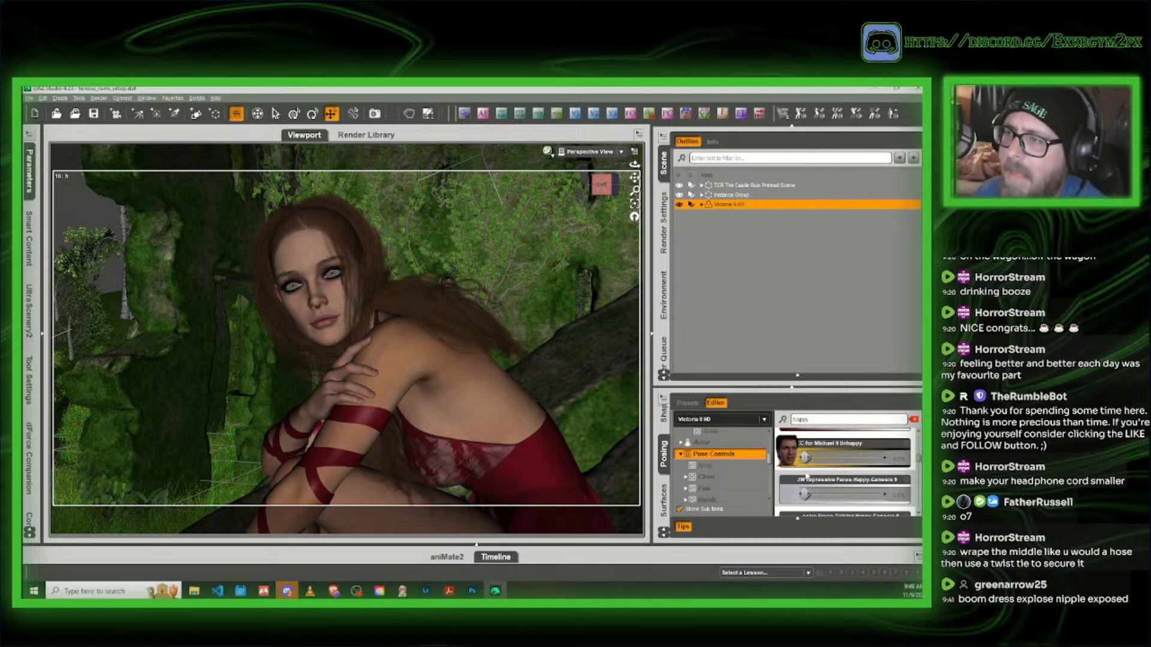
scroll(845, 473, "up", 3)
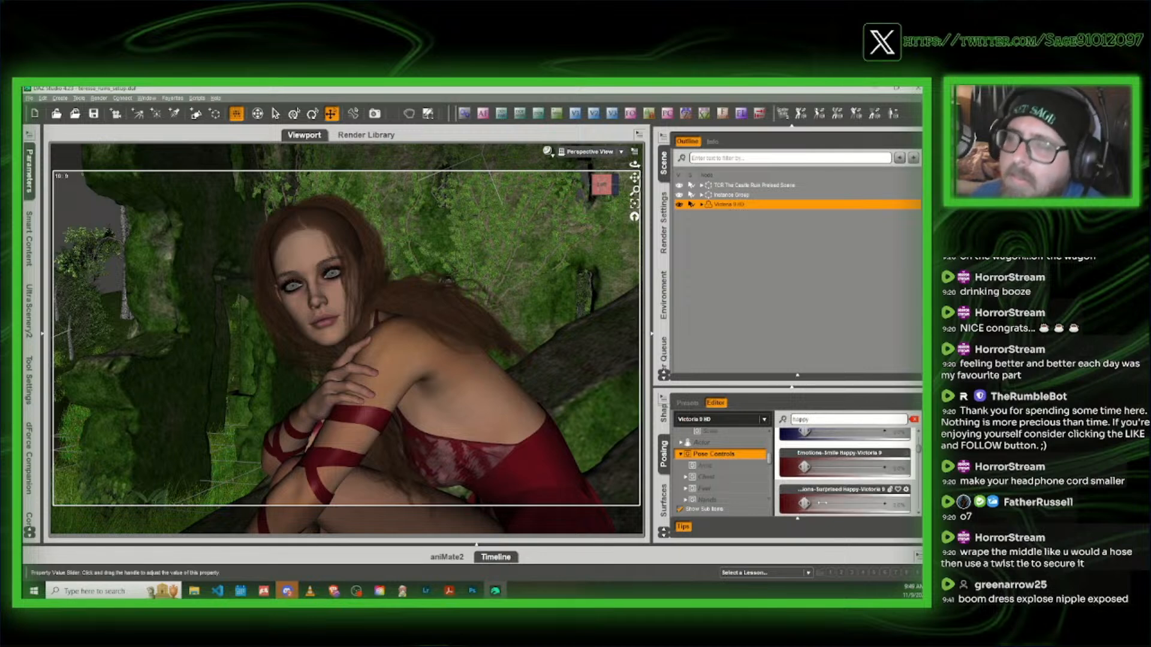
Step: Try the Emotions-Surprised Happy and Emotions-Smile Happy expressions for Victoria 9 on the figure's face
left_click(866, 505)
left_click_drag(866, 505, 838, 467)
key("ctrl+z")
key("ctrl+z")
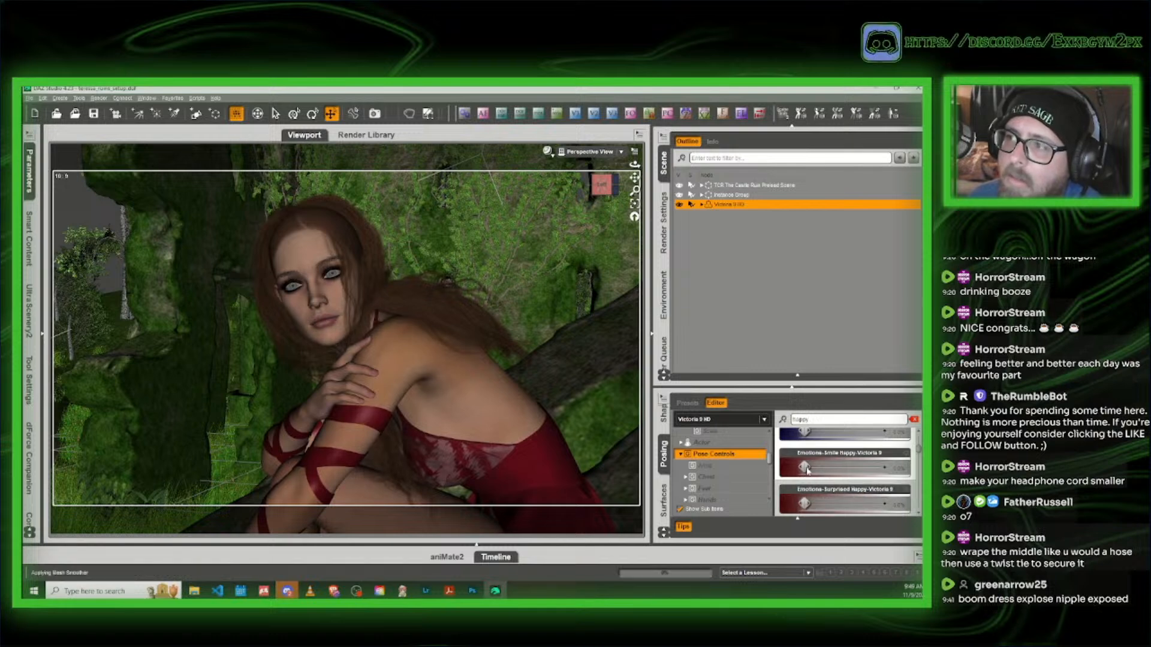
left_click_drag(804, 466, 841, 467)
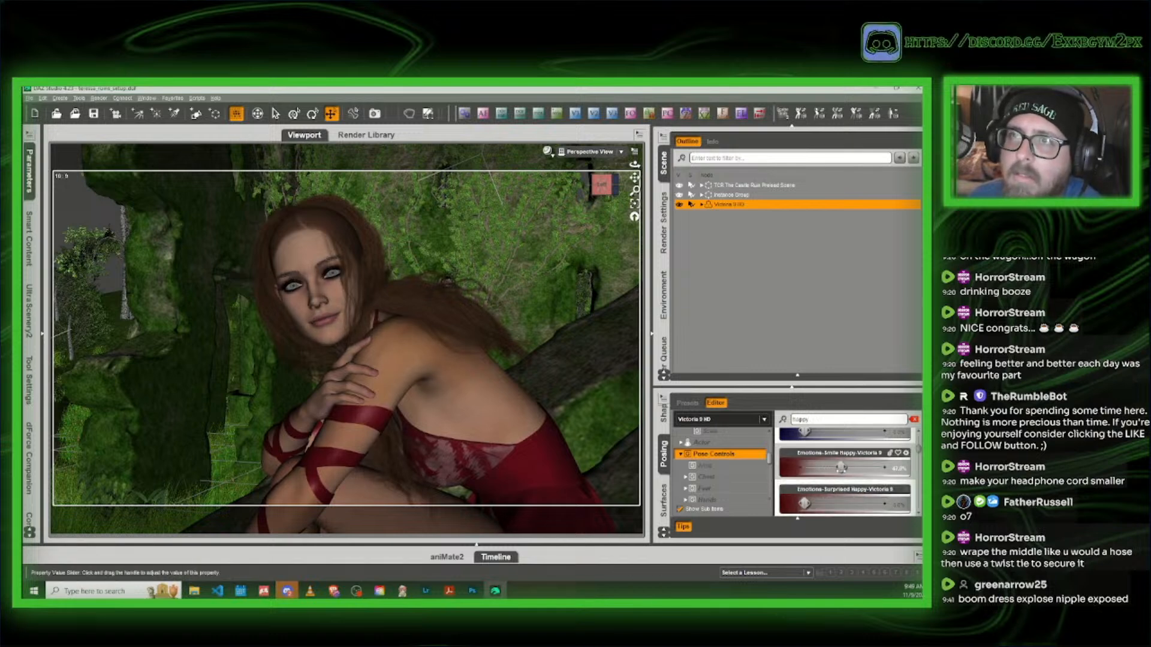
Step: Try the Troll Faces-Happy-Grom the Troll expression on the face and reset it to zero
scroll(839, 470, "down", 2)
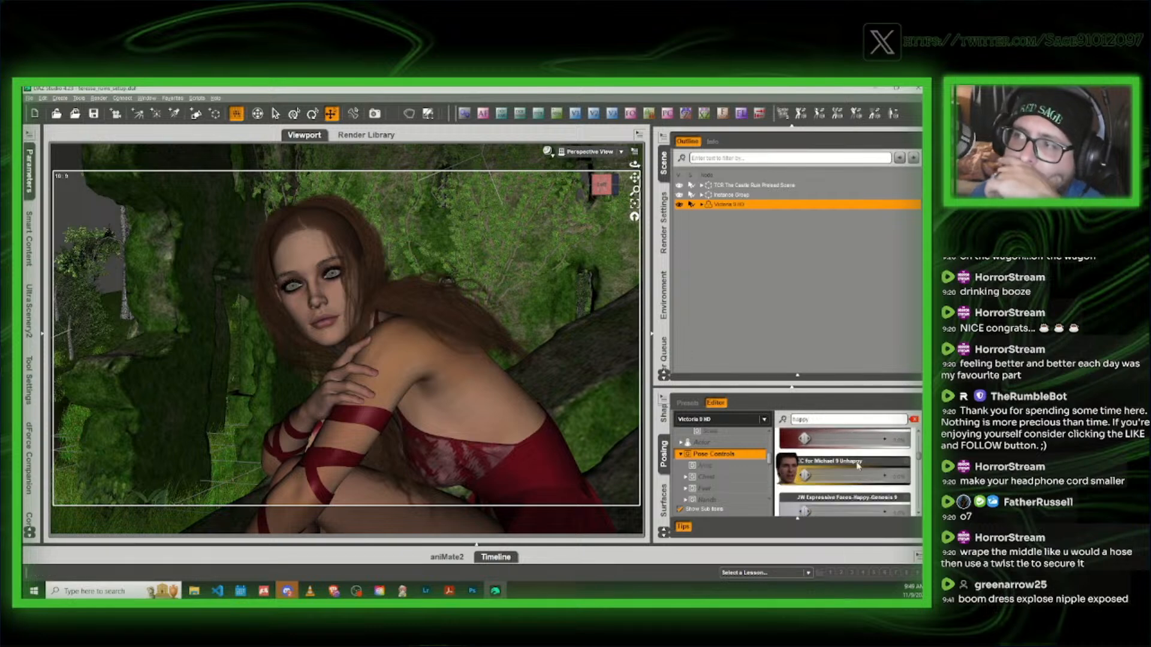
scroll(847, 481, "down", 3)
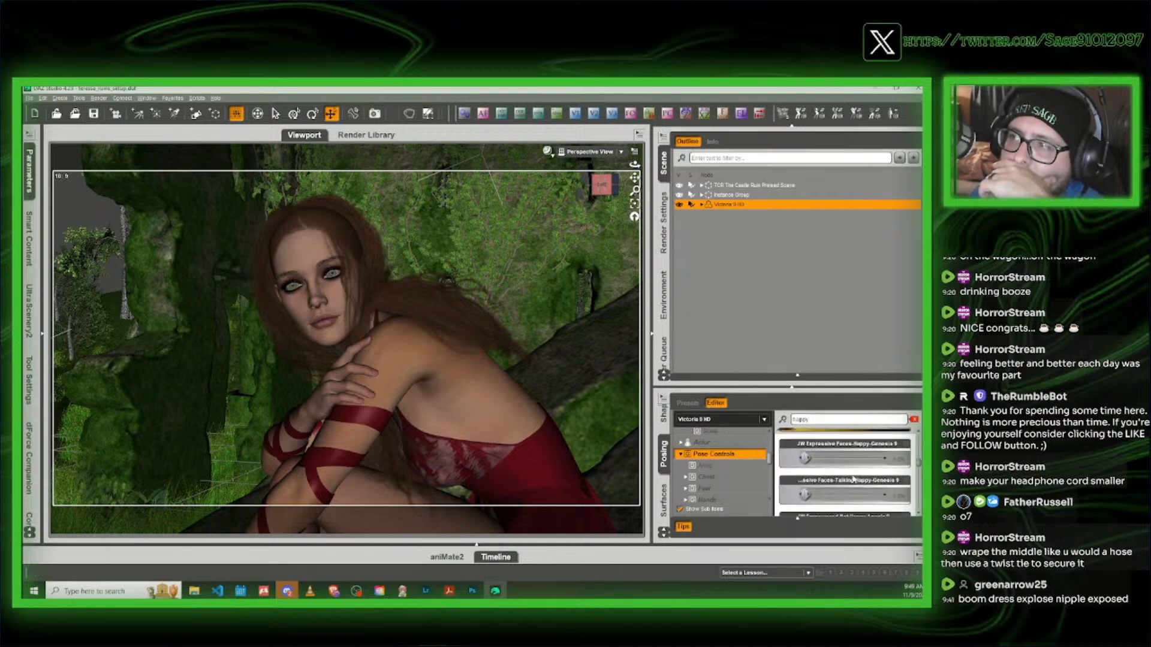
mouse_move(809, 513)
left_mouse_down()
mouse_move(849, 503)
mouse_move(804, 504)
left_mouse_up()
scroll(791, 479, "down", 5)
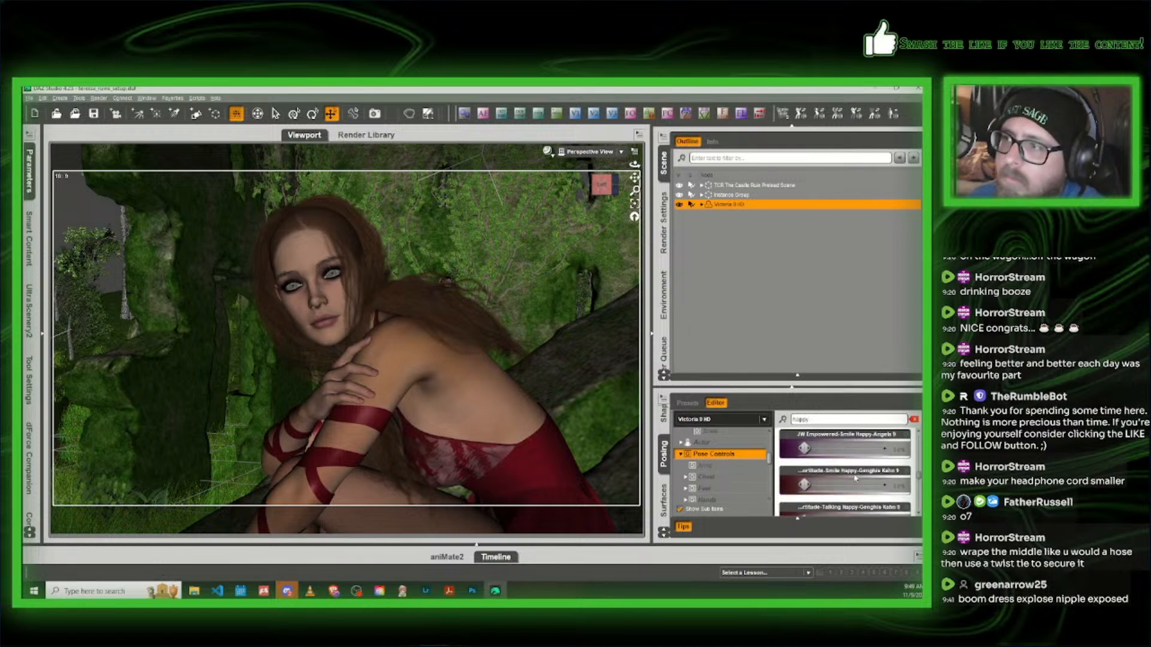
scroll(833, 480, "down", 3)
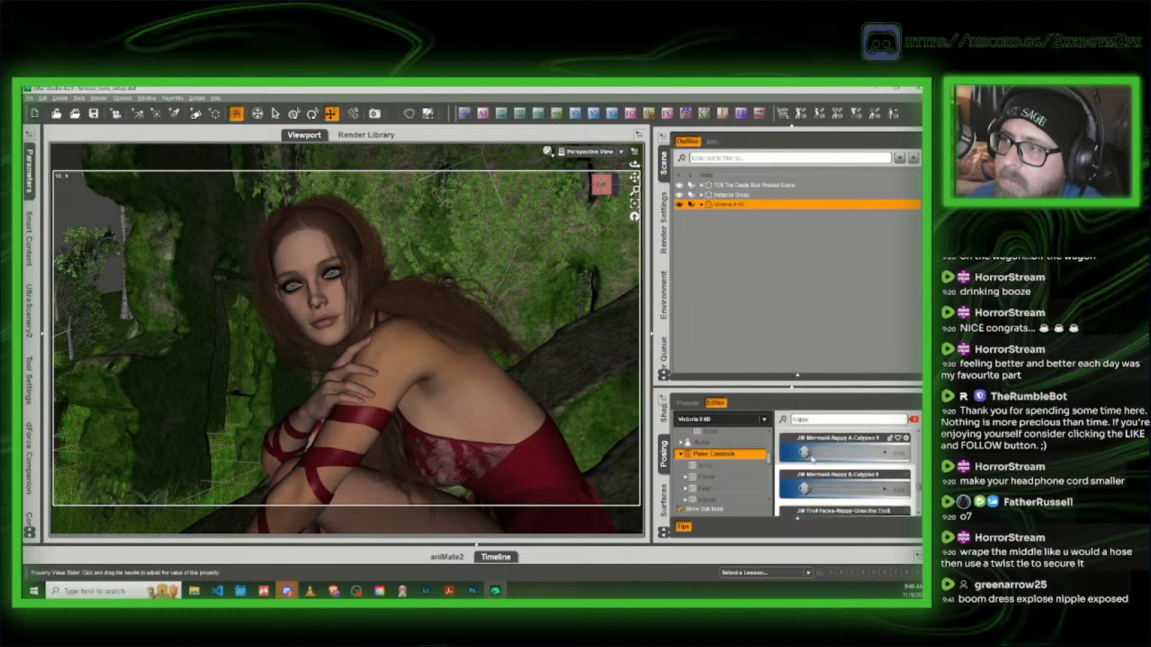
left_click(833, 503)
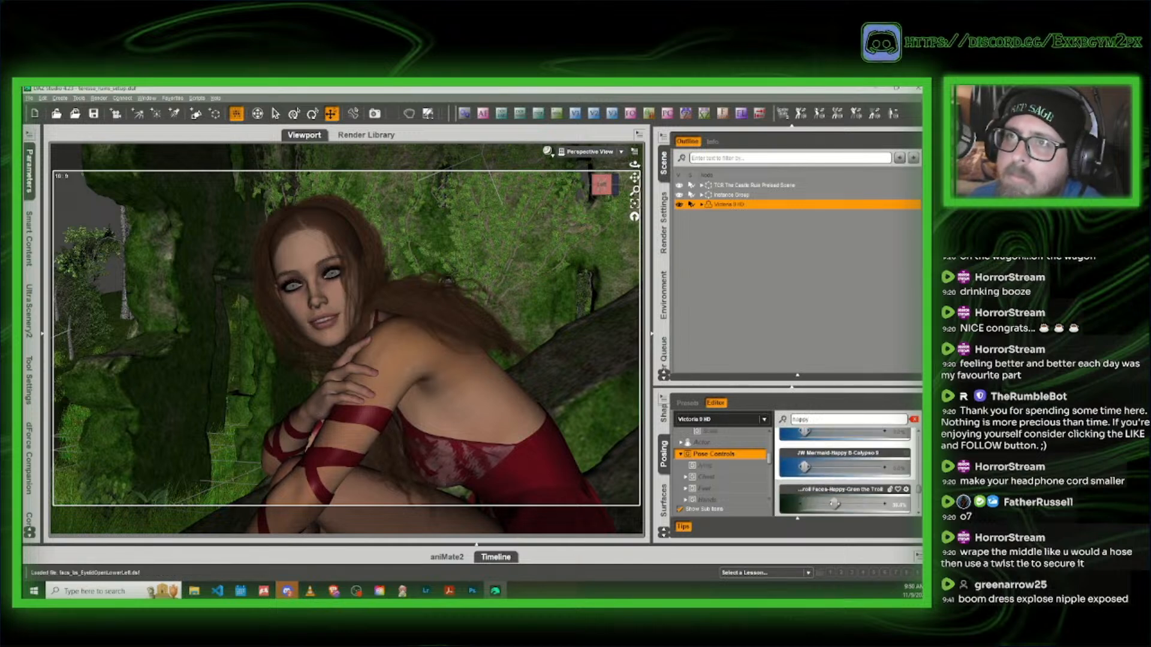
left_click_drag(834, 503, 804, 504)
scroll(846, 484, "down", 6)
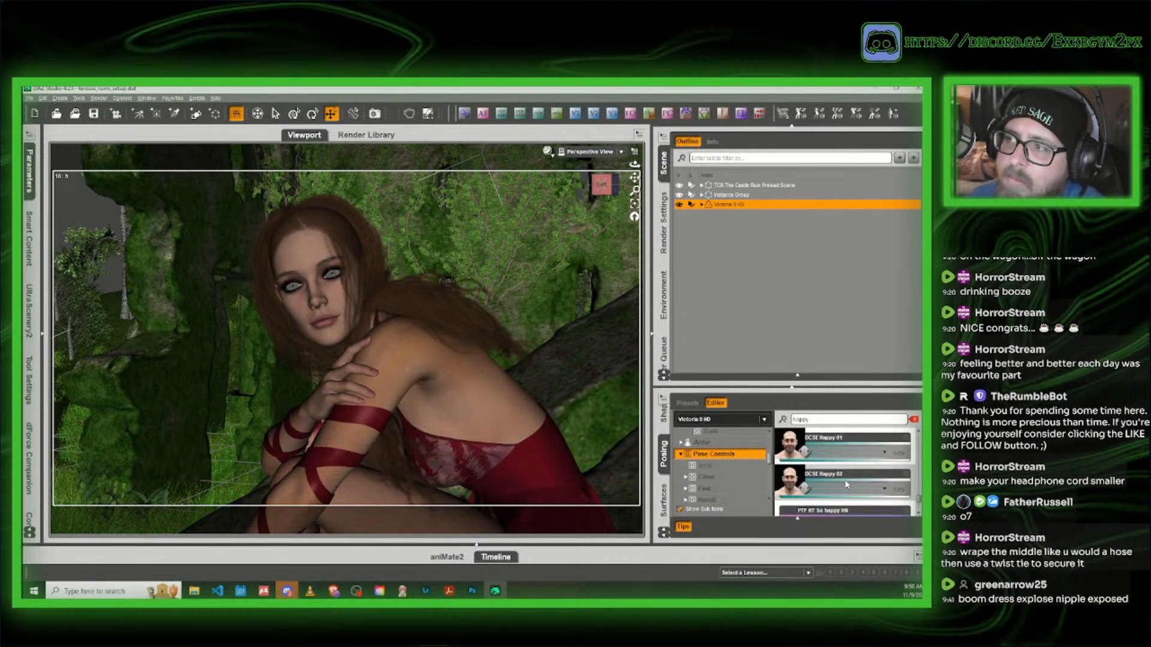
Step: Try the So happy expression on the face and return its strength to zero
left_click_drag(805, 468, 850, 469)
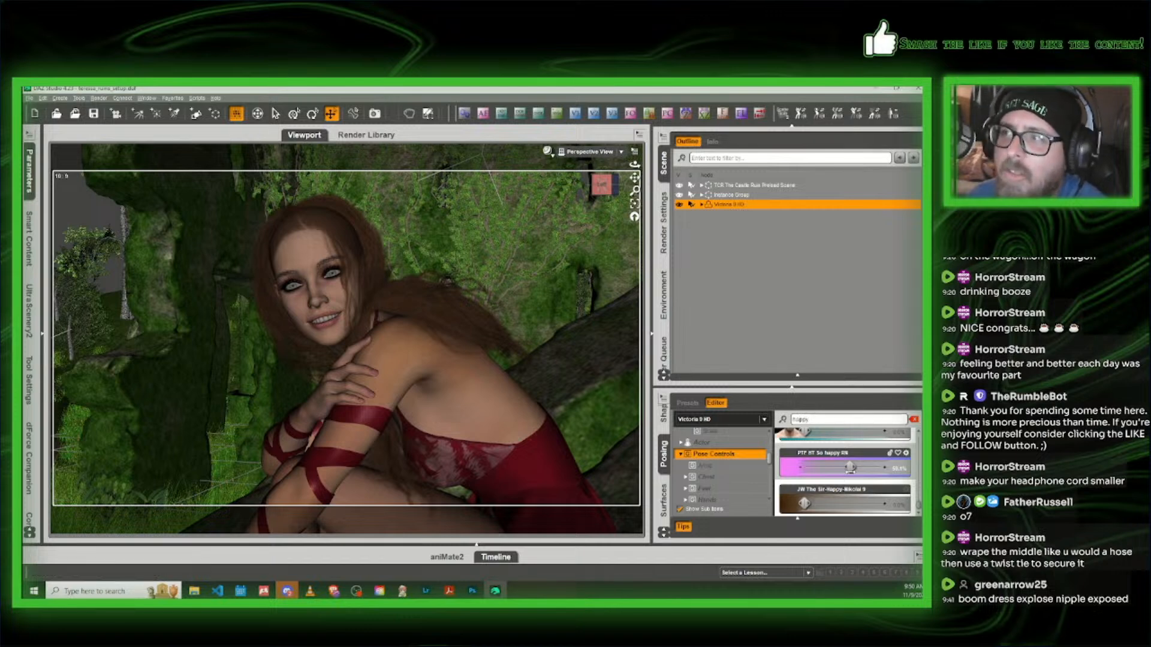
left_click_drag(819, 471, 803, 472)
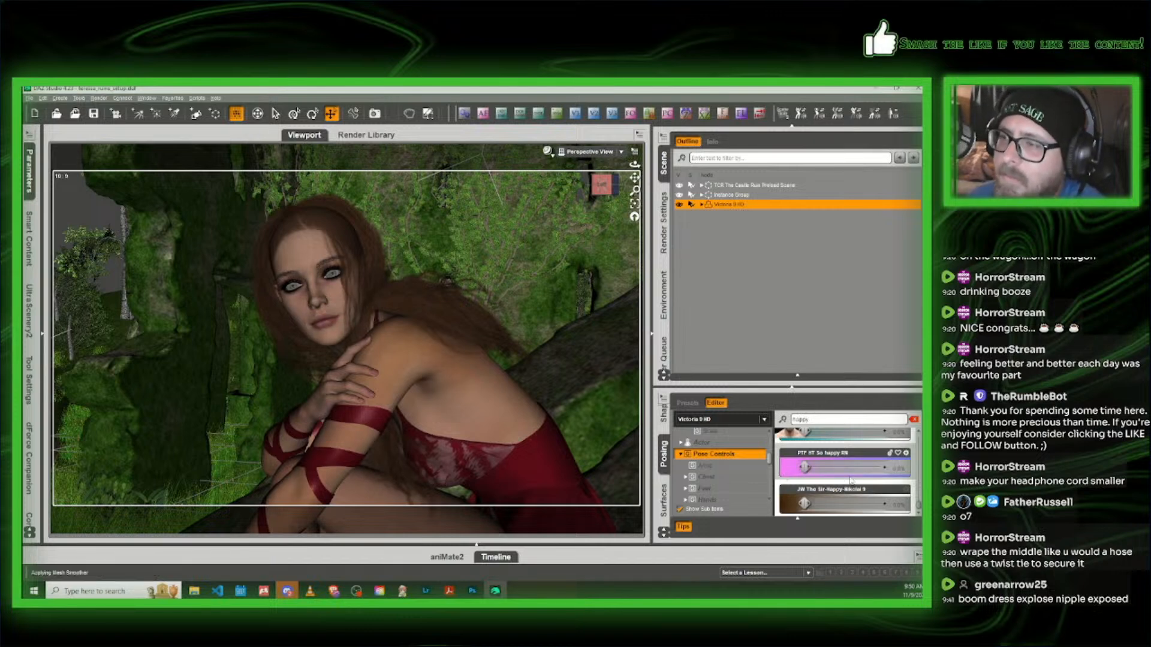
scroll(841, 475, "down", 5)
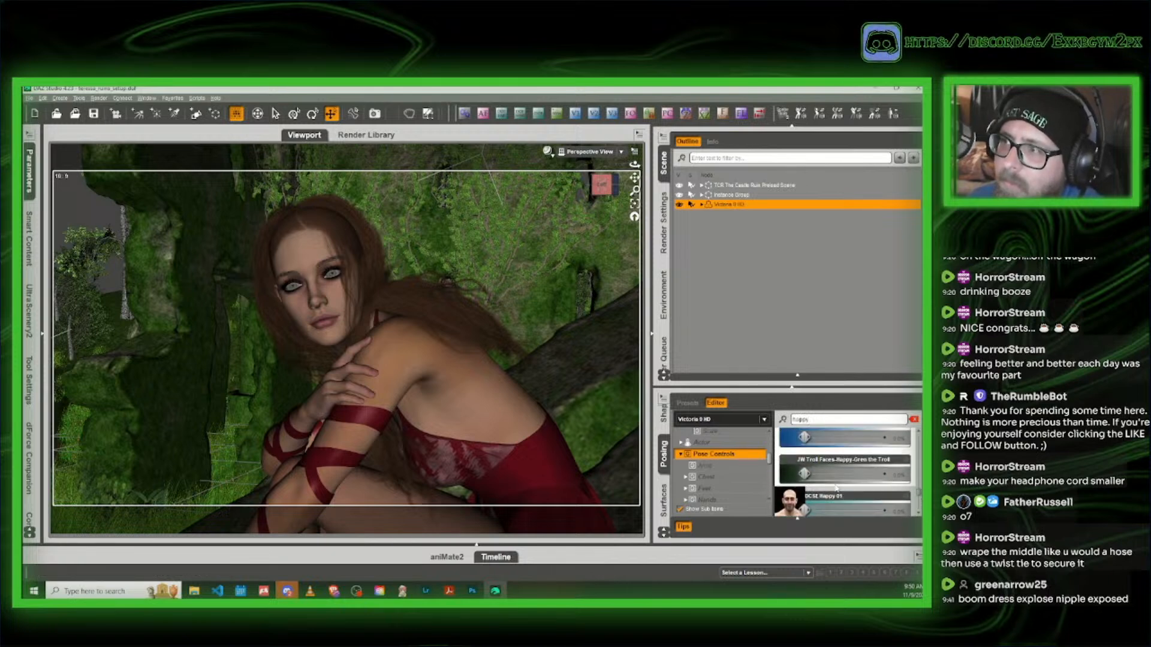
scroll(830, 487, "down", 5)
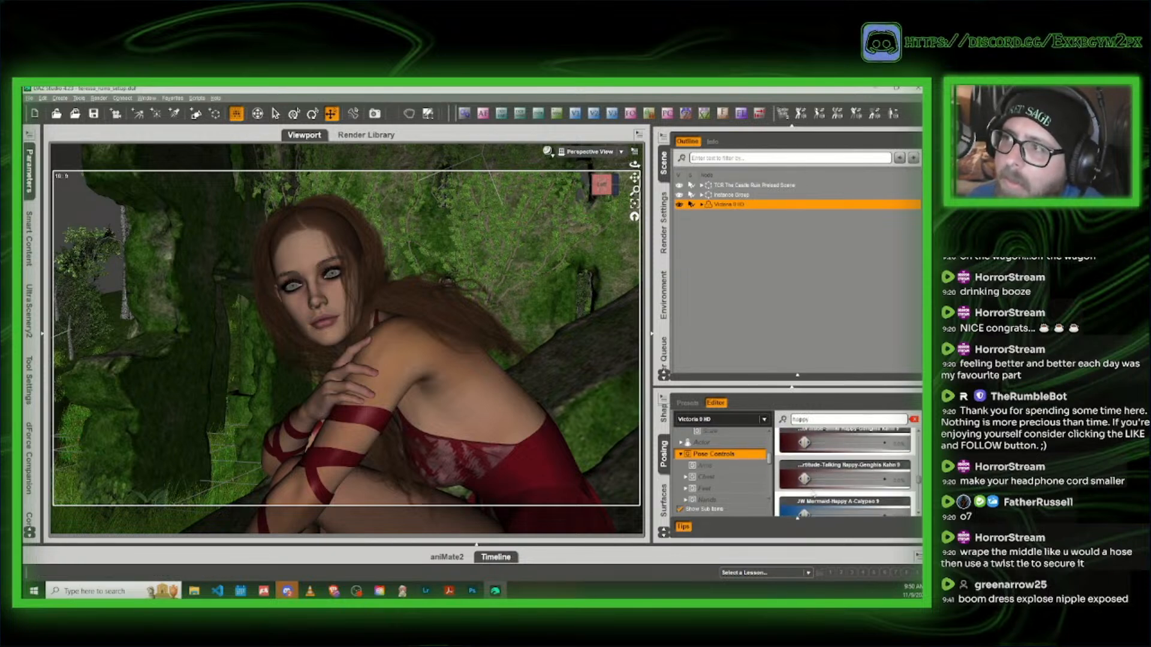
Step: Blend the Victoria 9 expressions Emotions-Smile Happy at about 35% and Emotions-Surprised Happy at about 18%
scroll(809, 484, "down", 5)
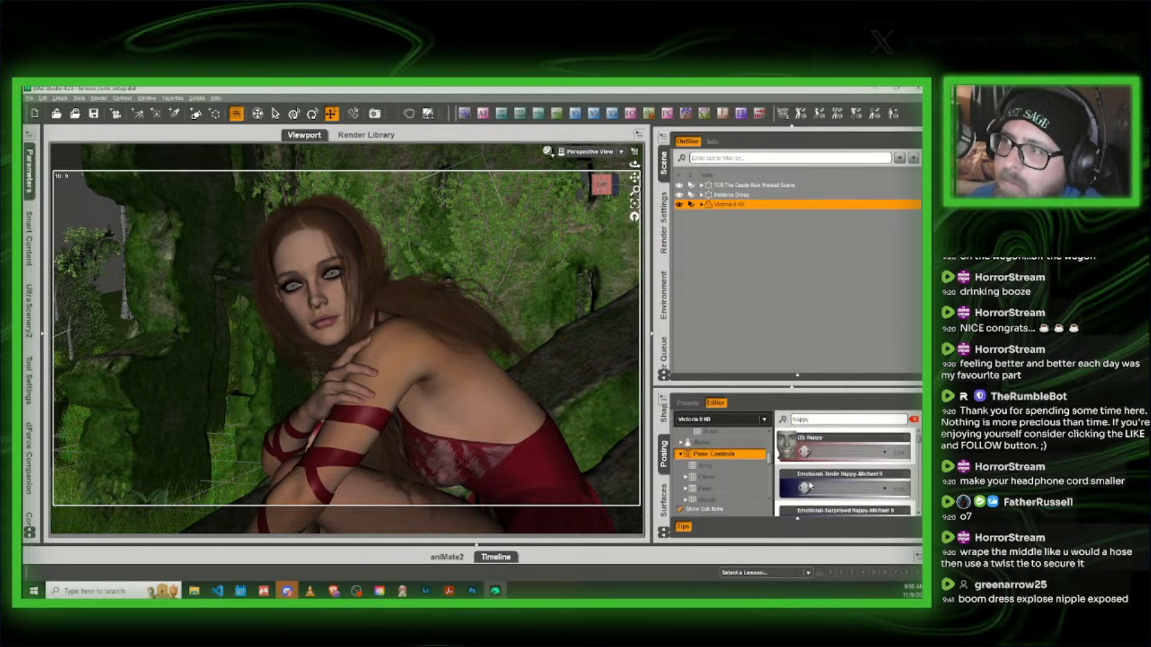
scroll(808, 480, "down", 1)
mouse_move(804, 504)
left_mouse_down()
mouse_move(817, 504)
mouse_move(803, 504)
left_mouse_up()
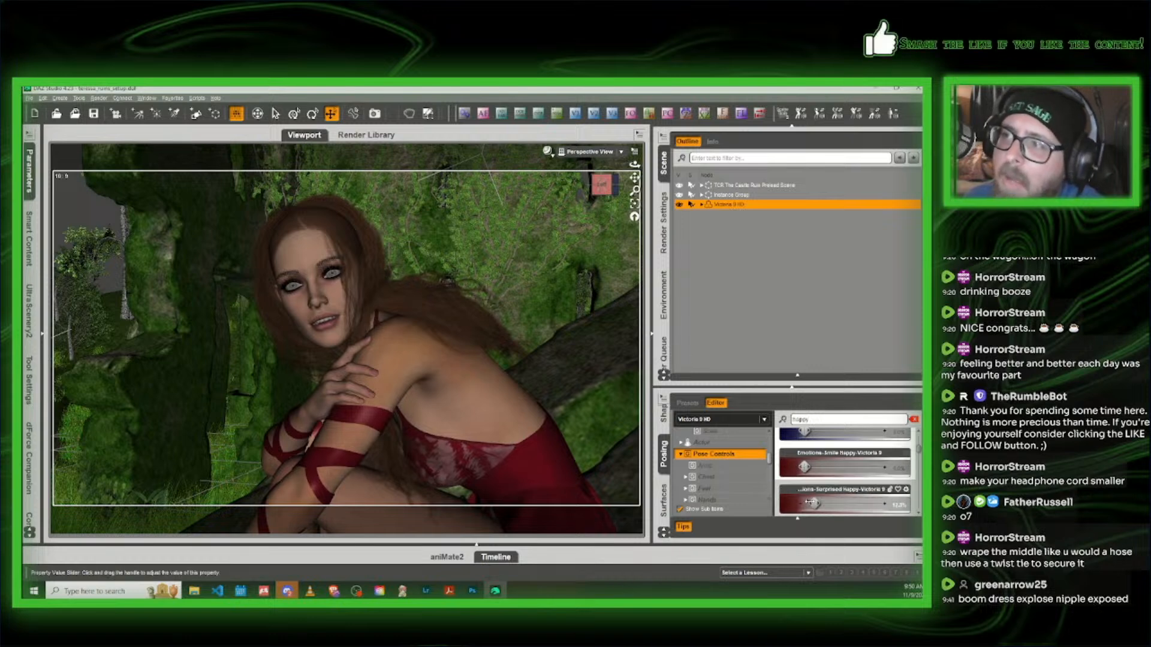
left_click_drag(804, 467, 842, 467)
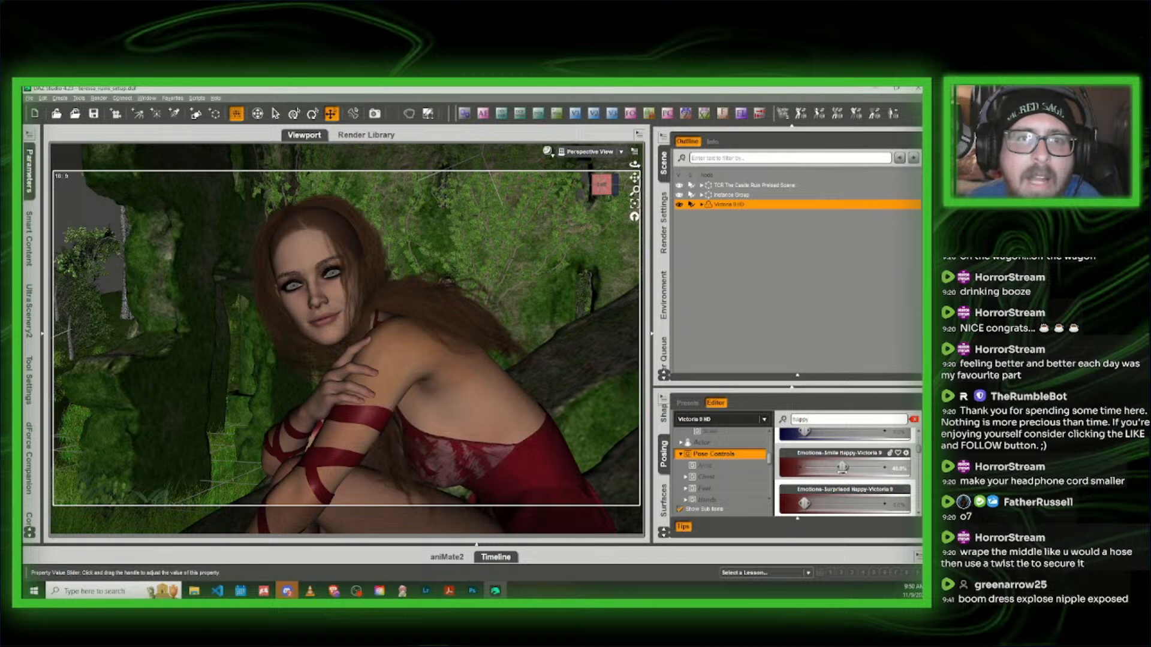
left_click_drag(842, 467, 798, 471)
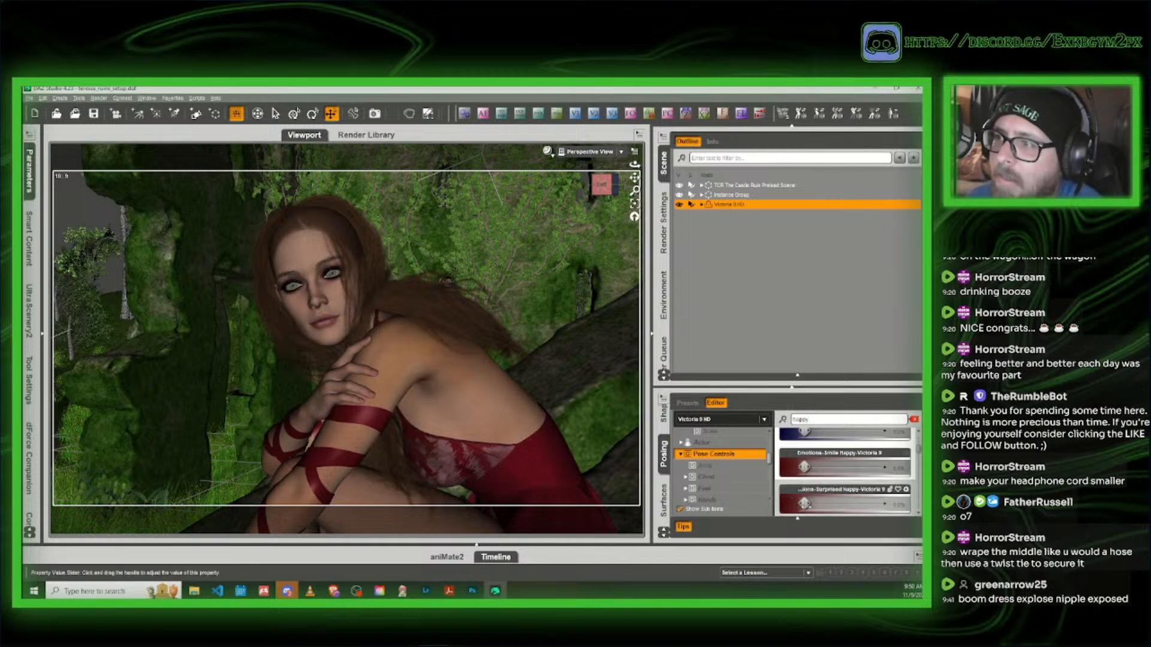
left_click_drag(804, 503, 830, 467)
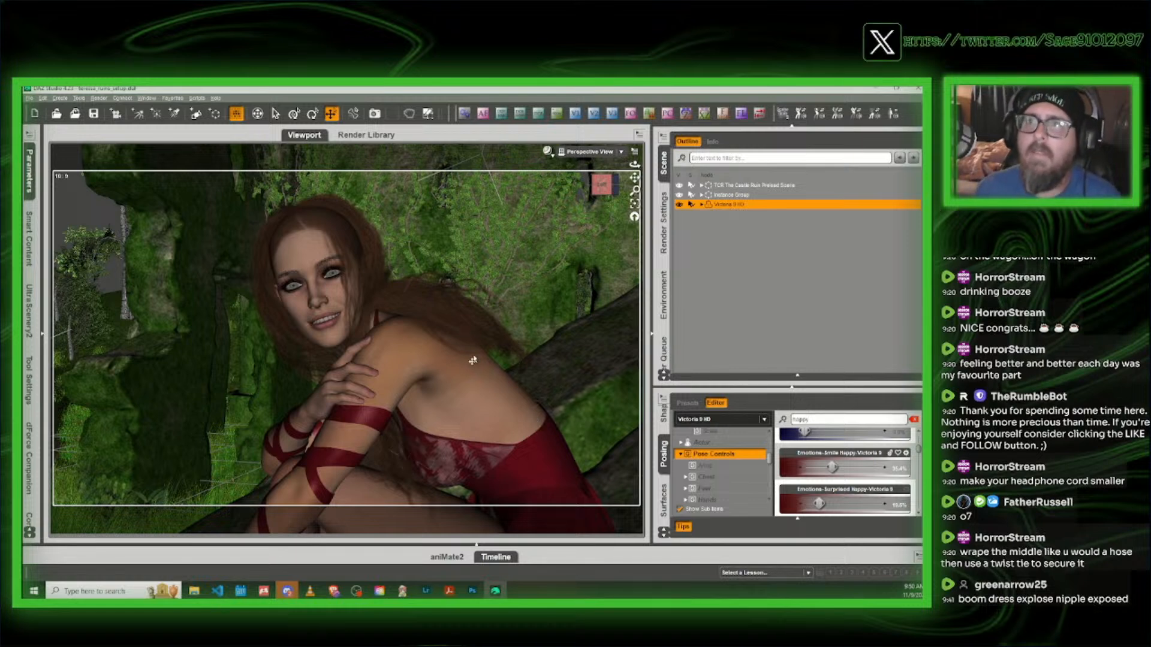
Step: Save the scene and switch the viewport's draw style to Filament (PBR)
scroll(473, 360, "down", 5)
scroll(475, 344, "down", 2)
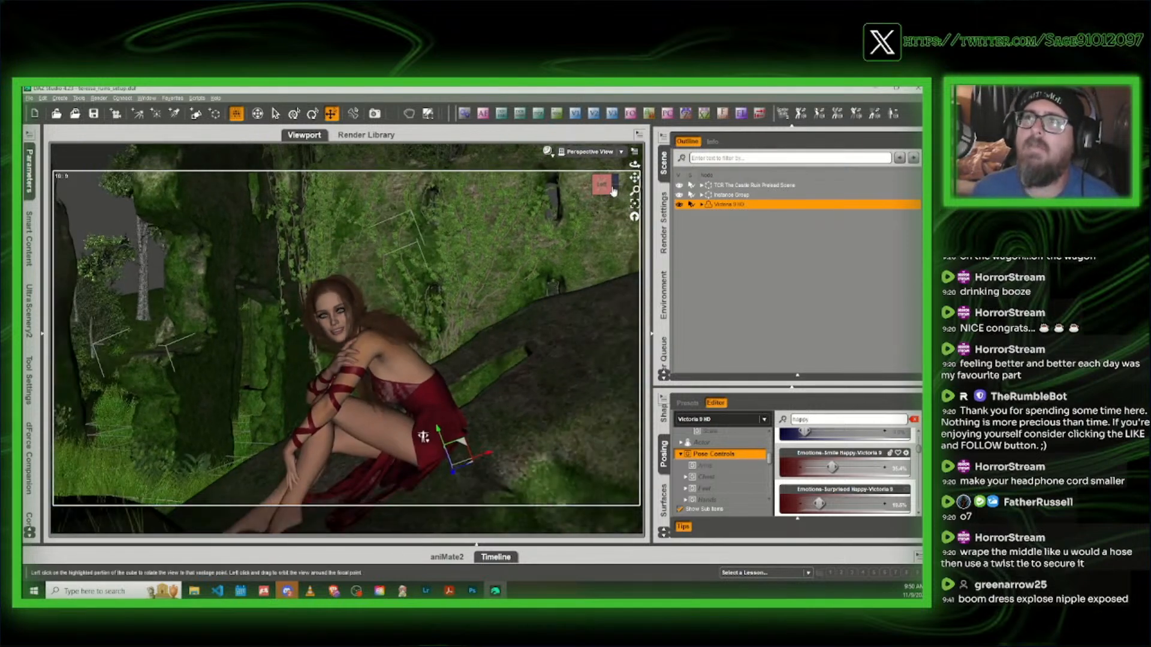
left_click_drag(633, 178, 688, 133)
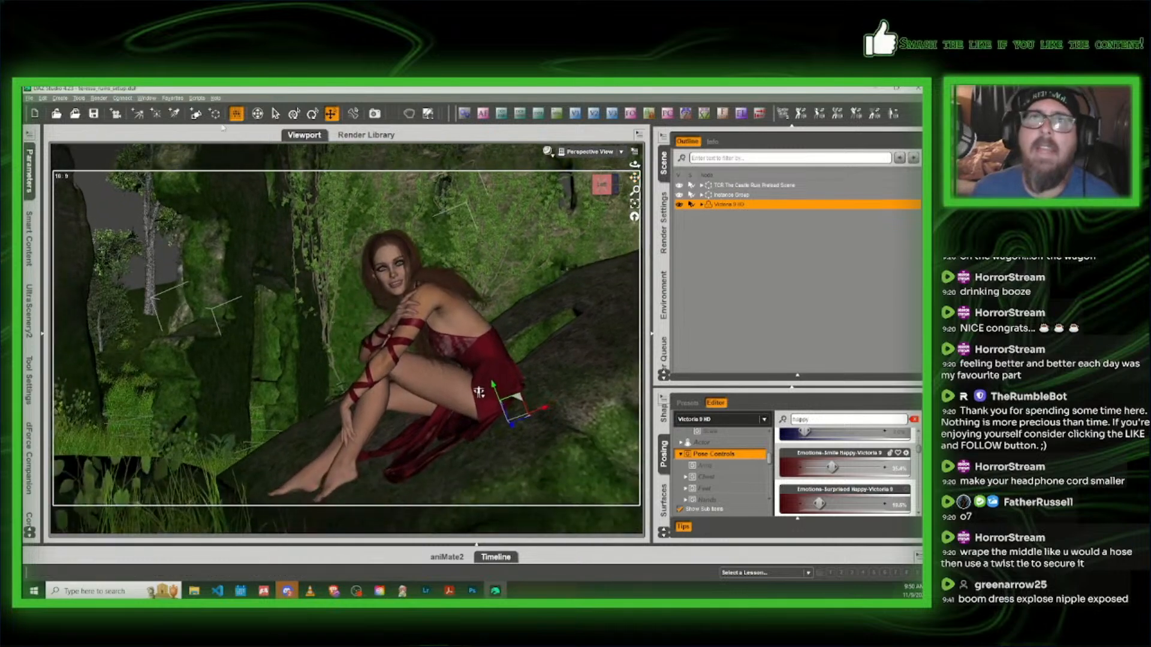
left_click(113, 121)
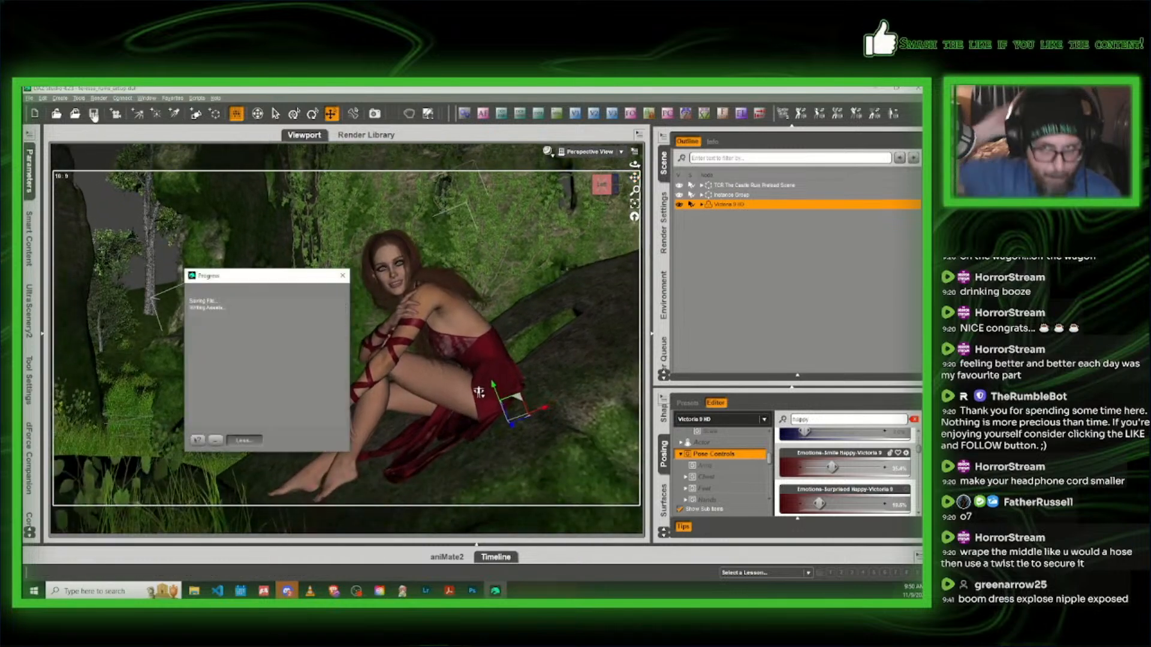
key("Escape")
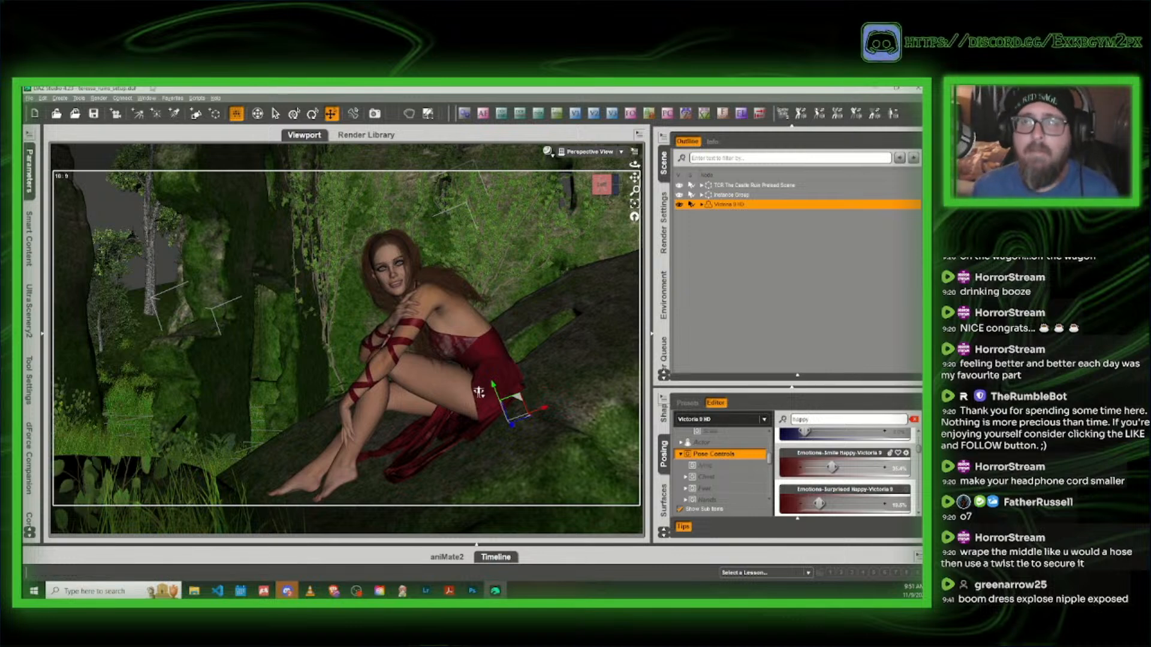
left_click(547, 152)
left_click(552, 277)
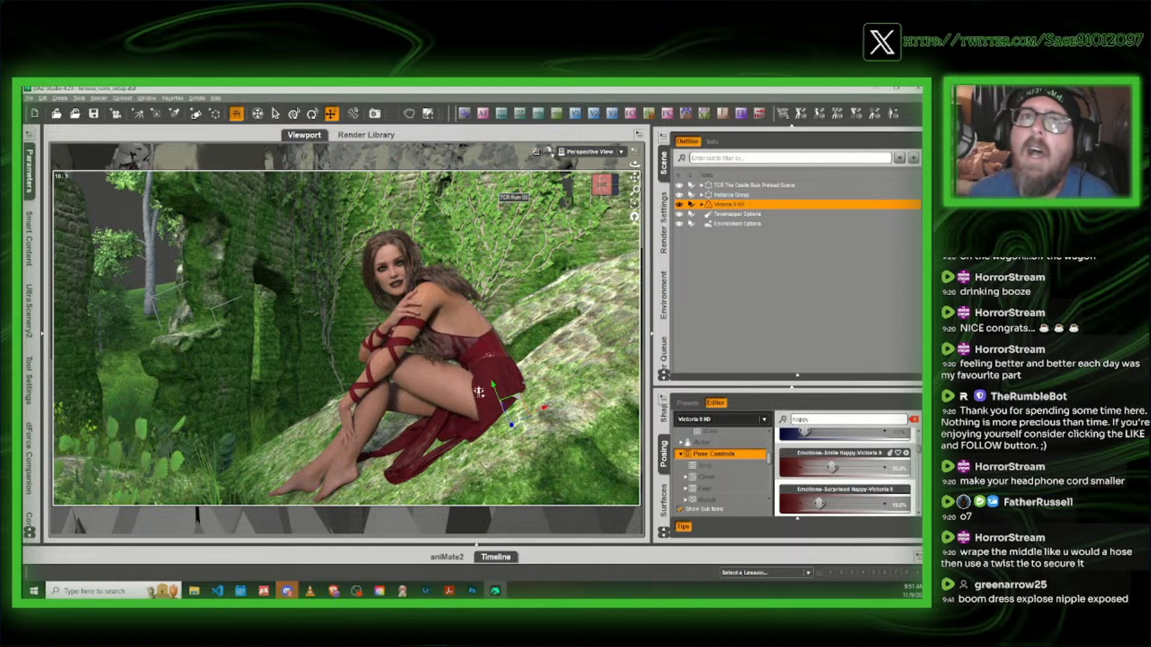
Step: Search the smart content for "hair"
left_click(28, 171)
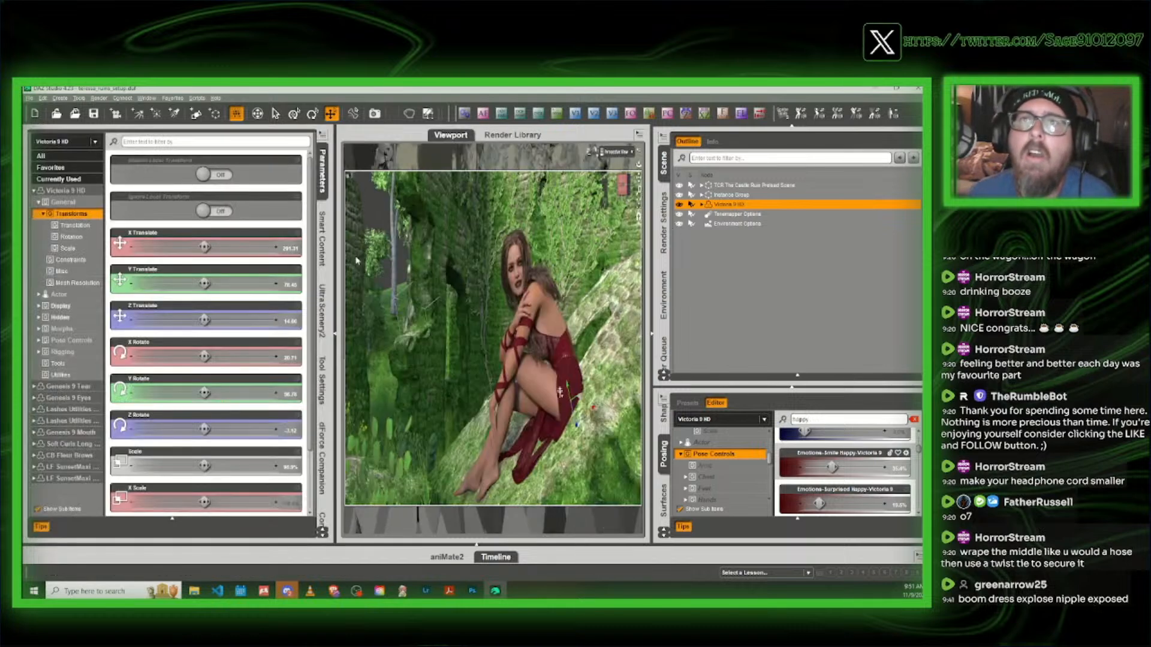
left_click(322, 238)
type("hair")
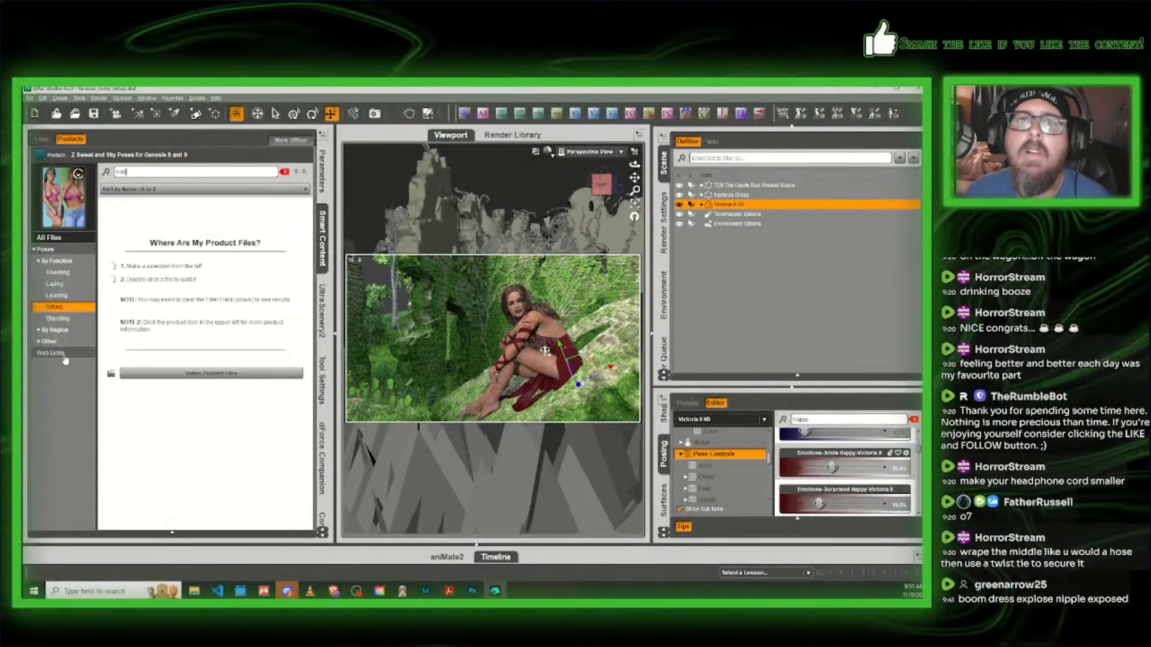
Step: Return from the pose product to the full product library and search all products for "hdri"
left_click(67, 263)
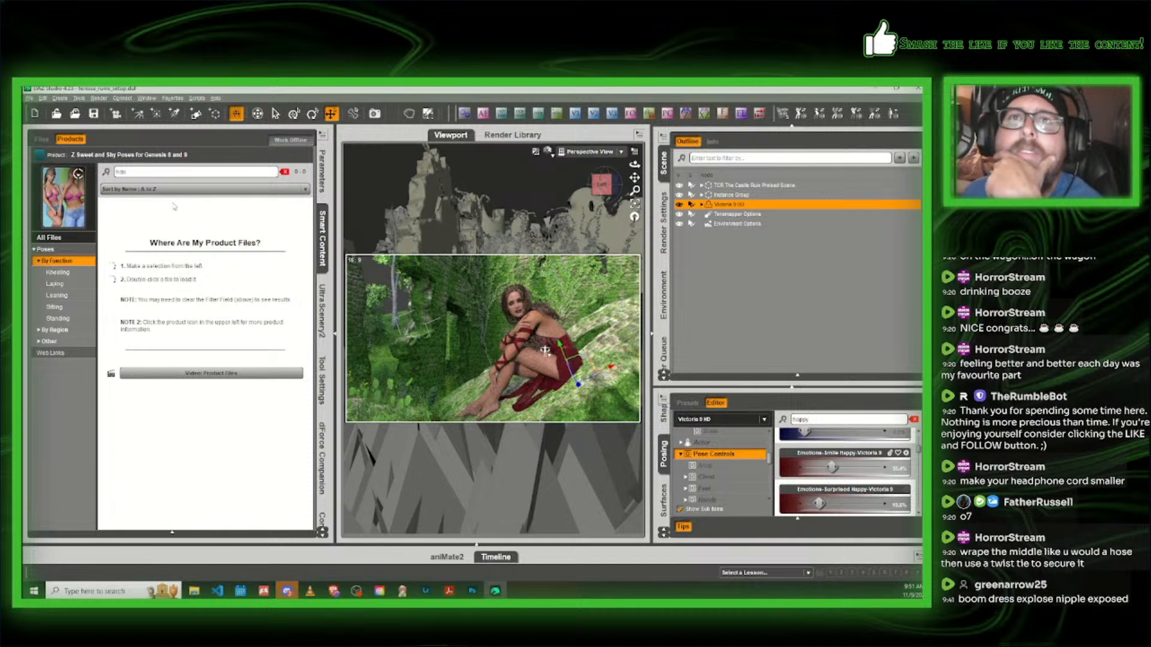
left_click(40, 155)
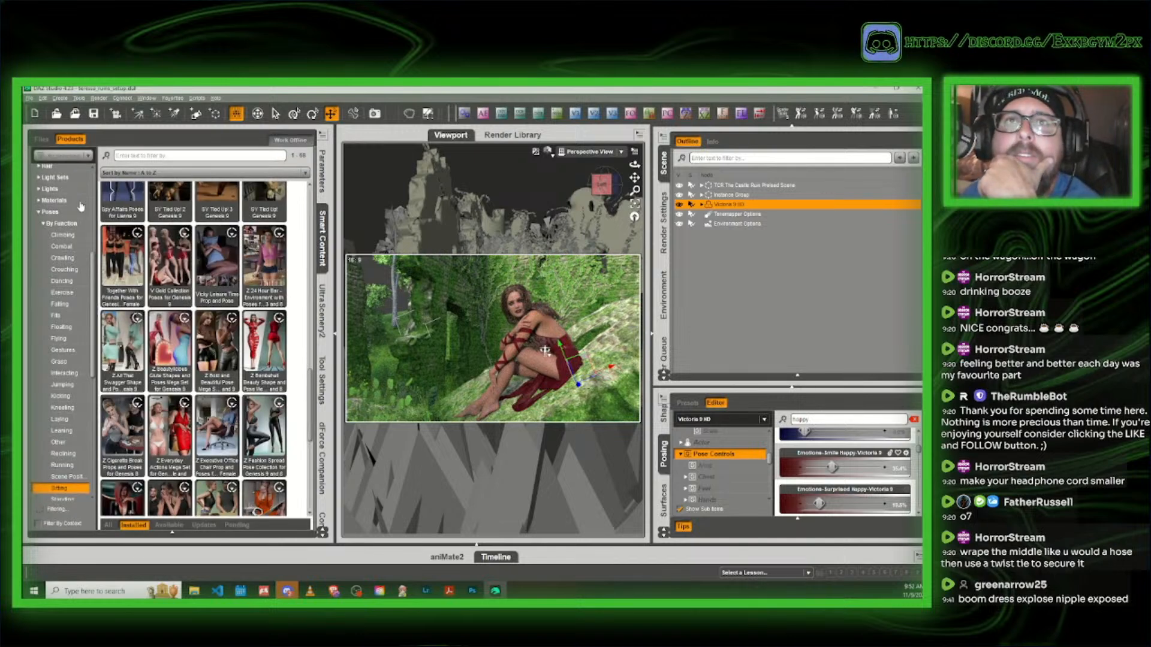
left_click(62, 172)
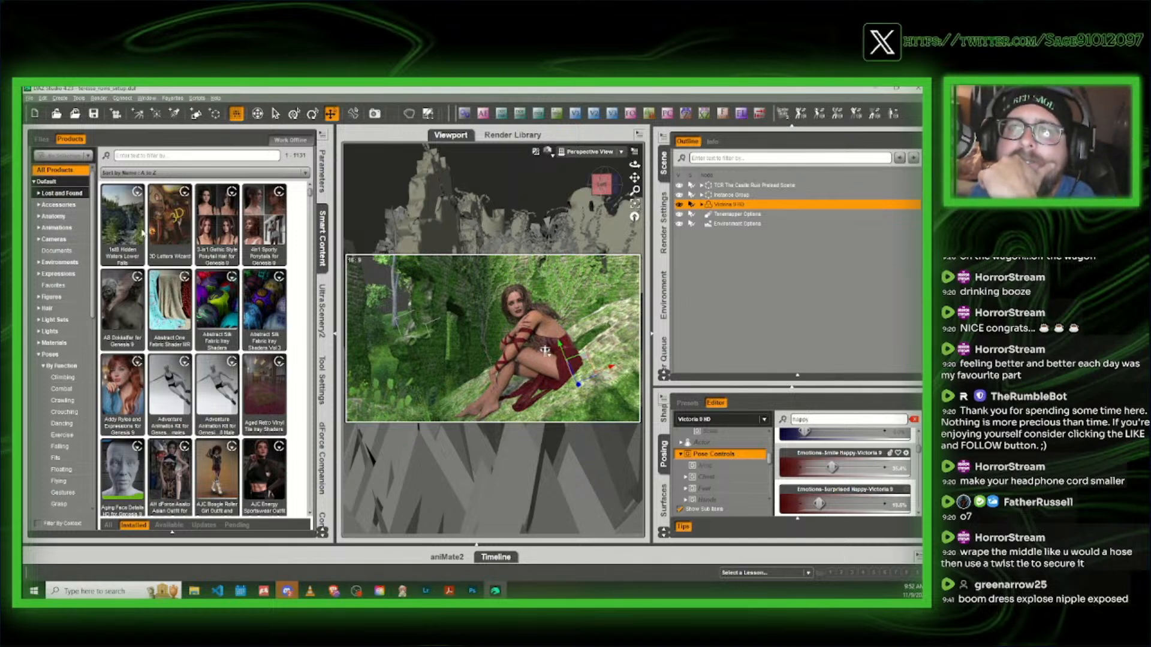
mouse_move(143, 233)
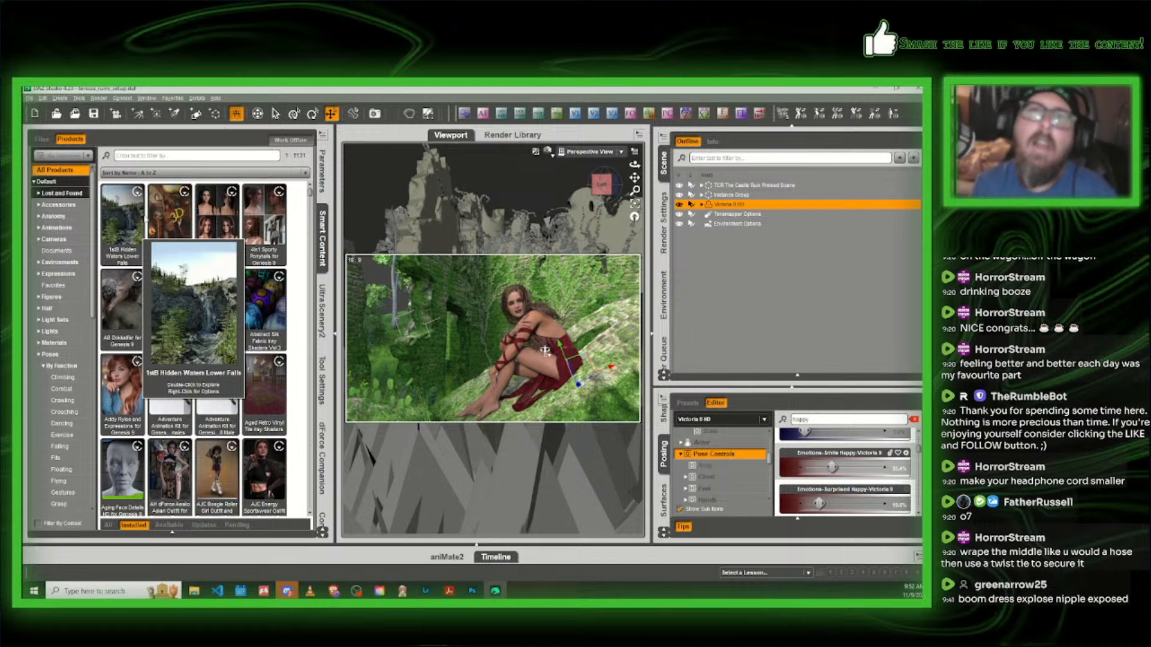
left_click(143, 156)
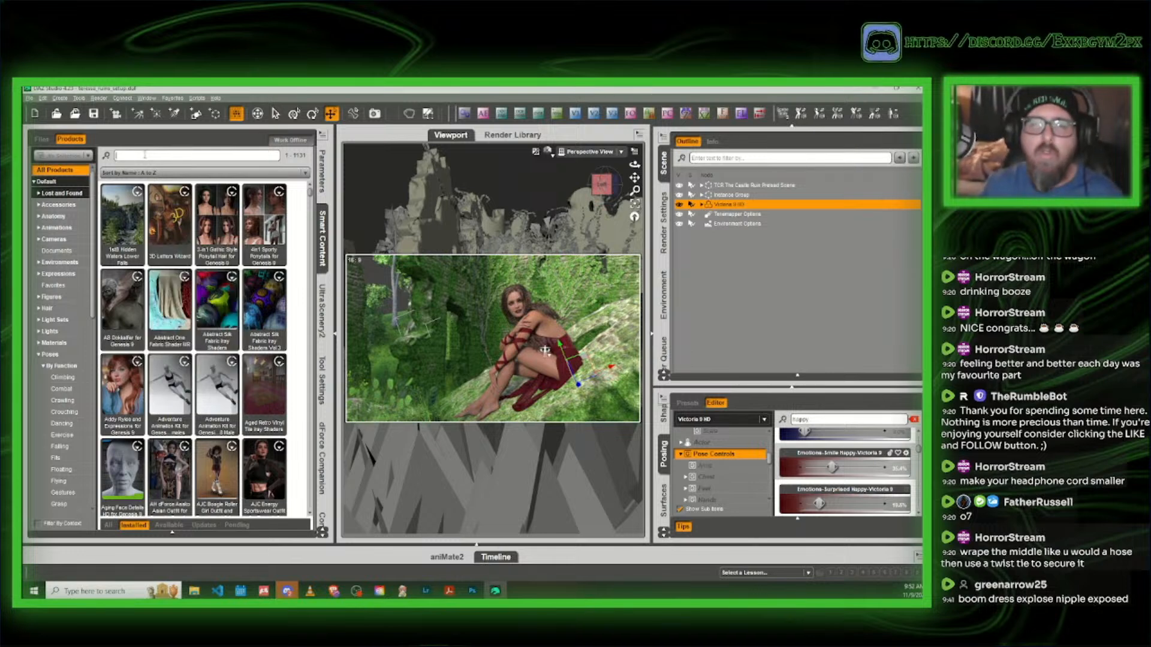
type("hdri")
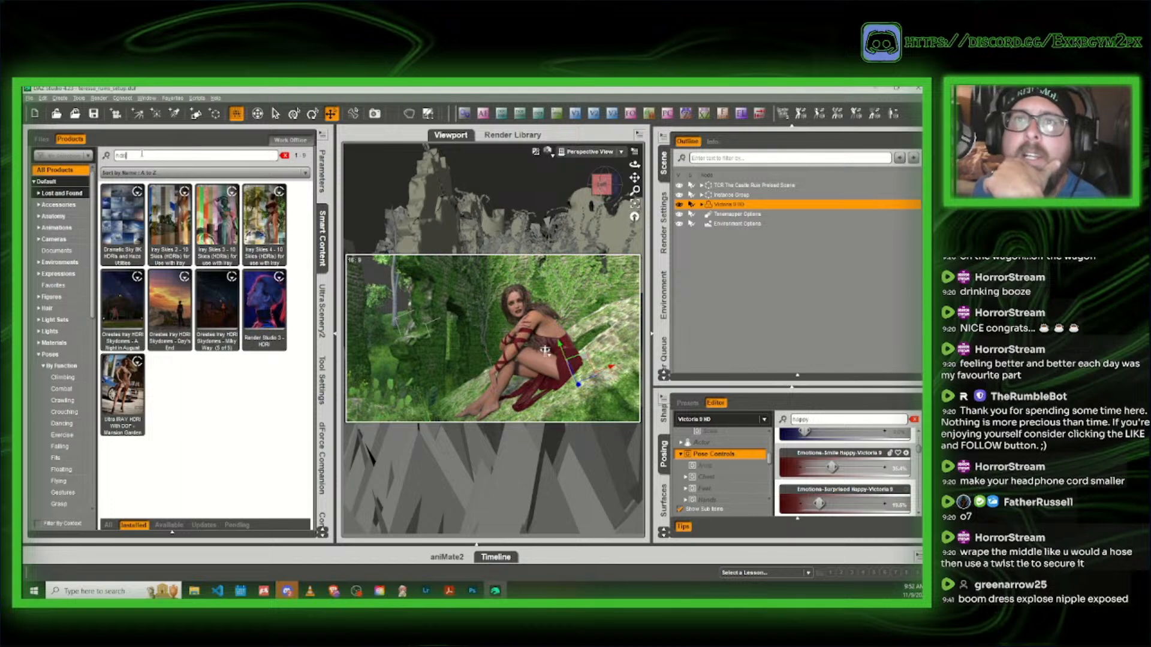
Step: Apply Iray Sky - 19 from the Iray Skies 2 product to the scene, comparing it with Iray Sky - 20
double_click(170, 221)
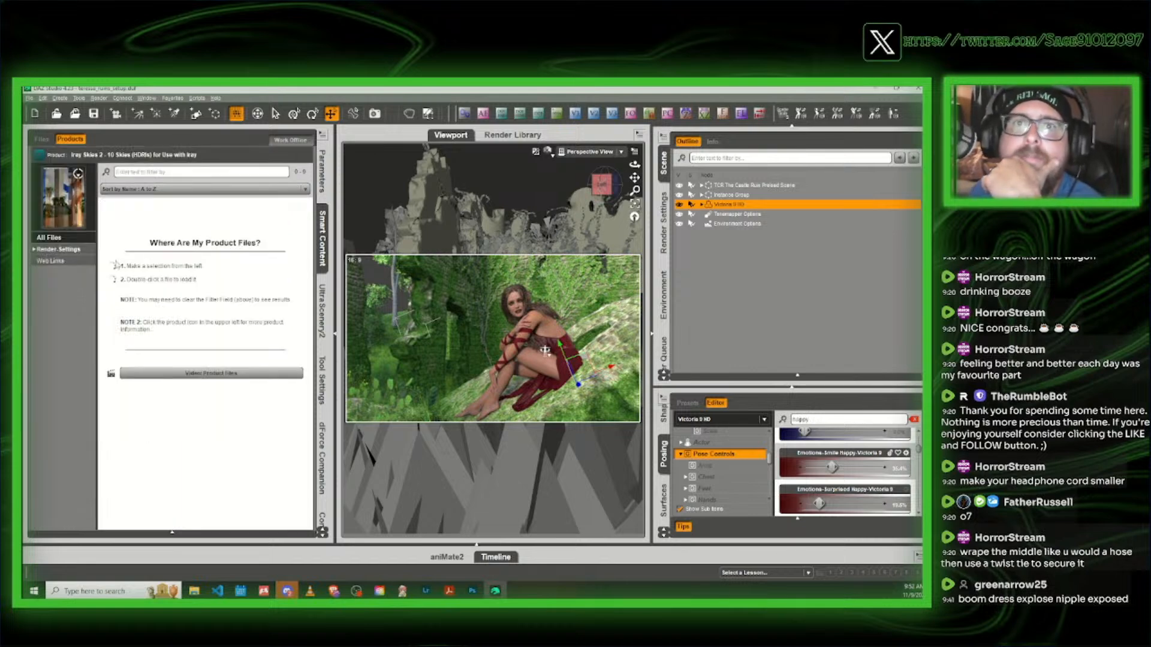
left_click(65, 251)
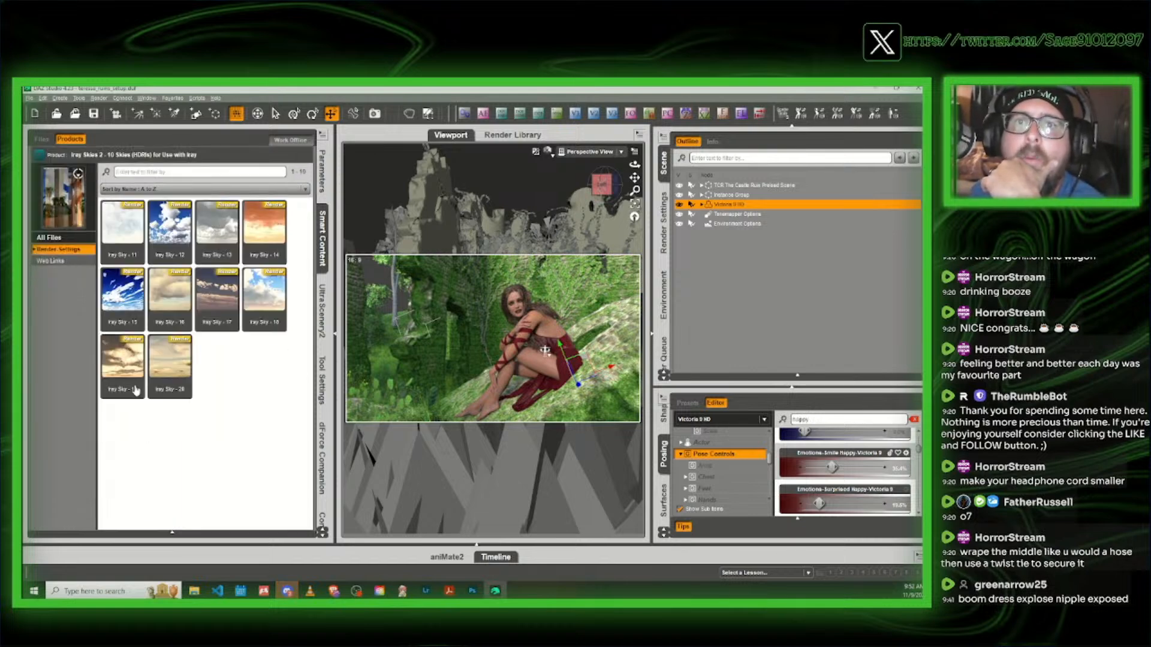
double_click(123, 364)
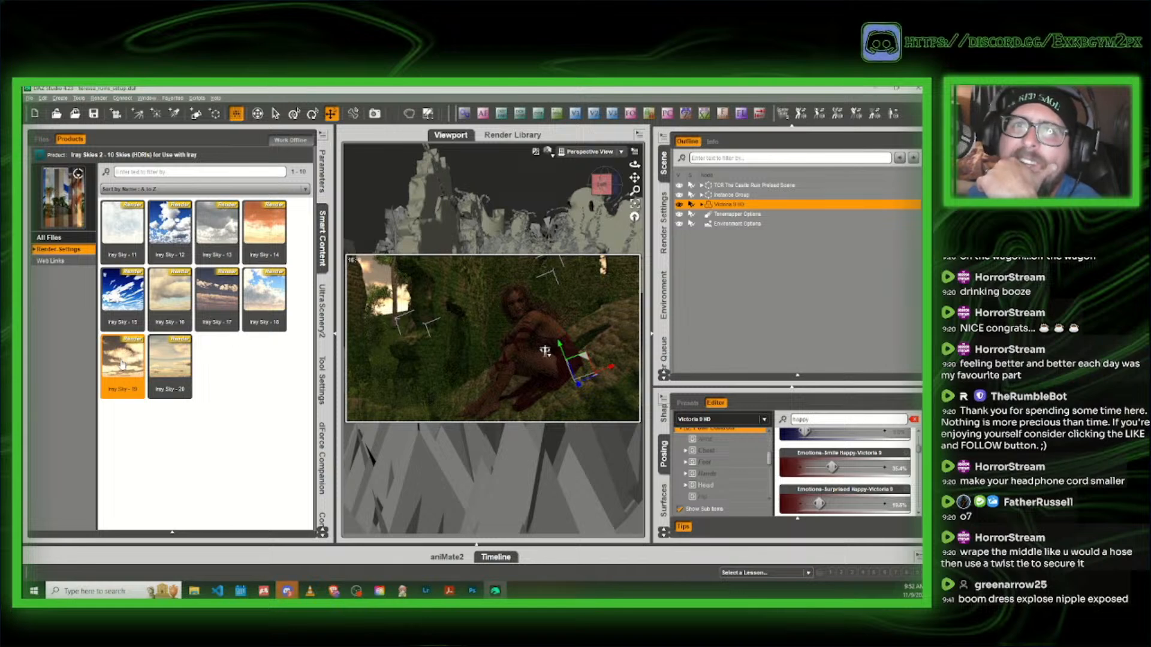
double_click(171, 366)
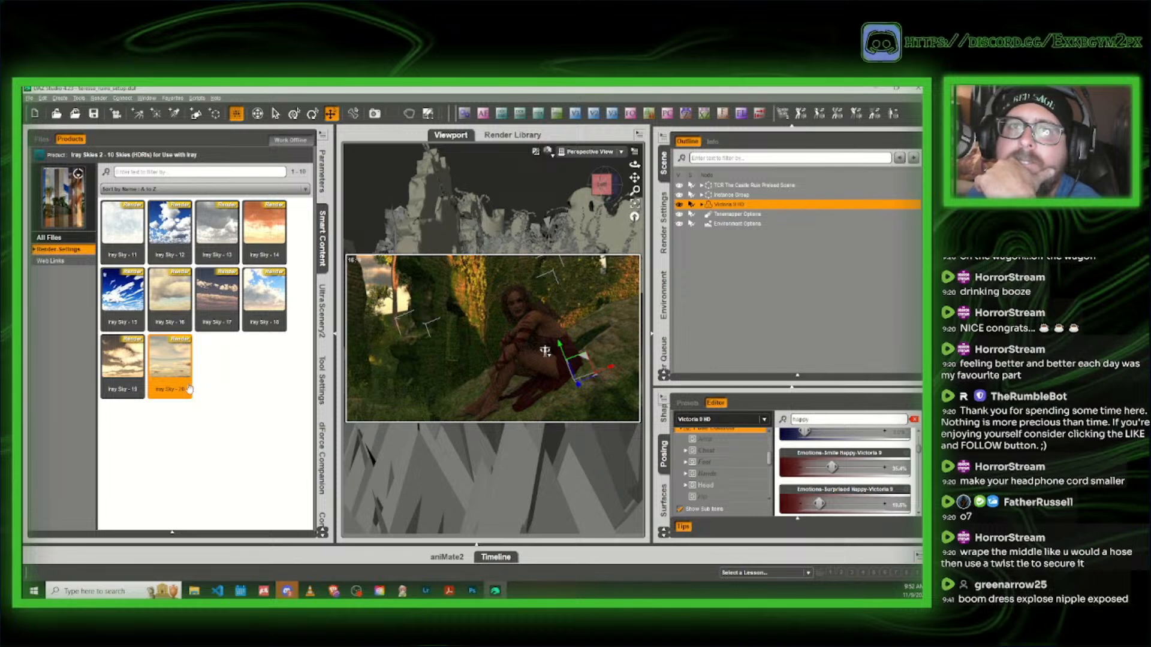
double_click(124, 366)
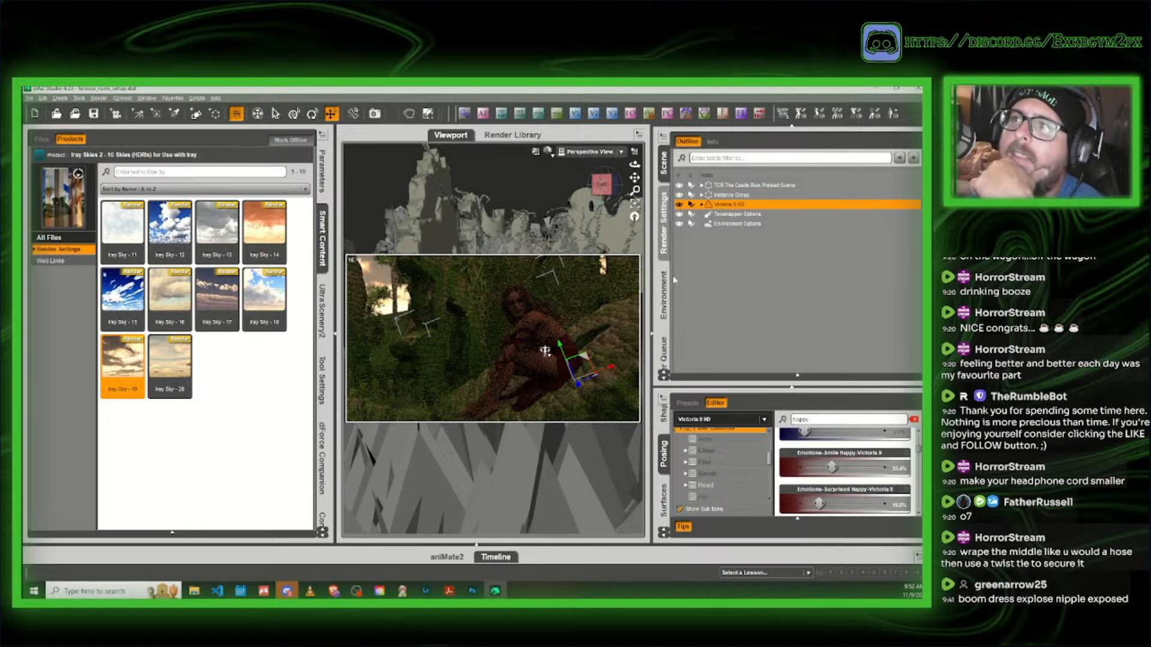
Step: Open the Environment group of the render settings and set Dome Rotation to 90
left_click(664, 295)
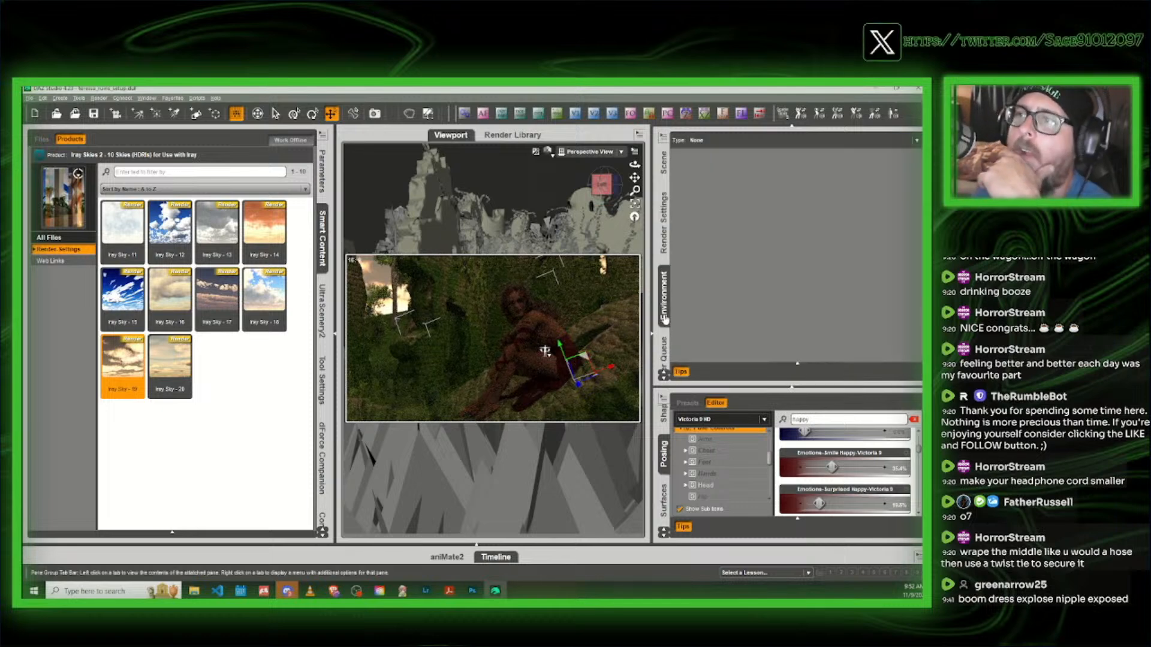
left_click(663, 334)
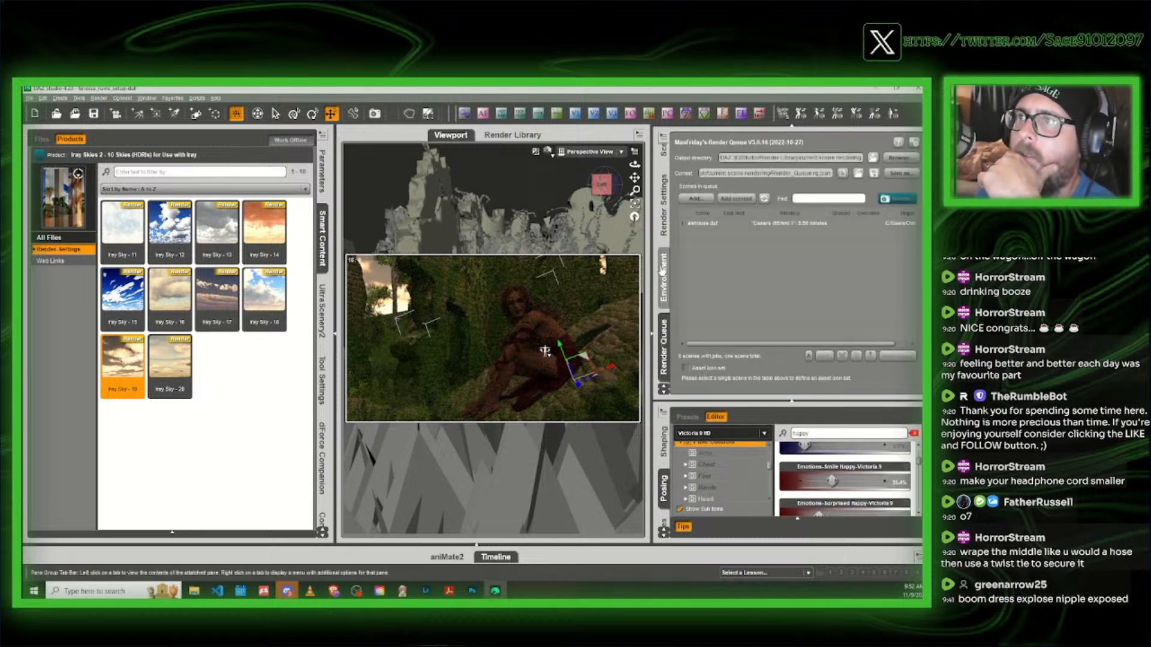
left_click(664, 215)
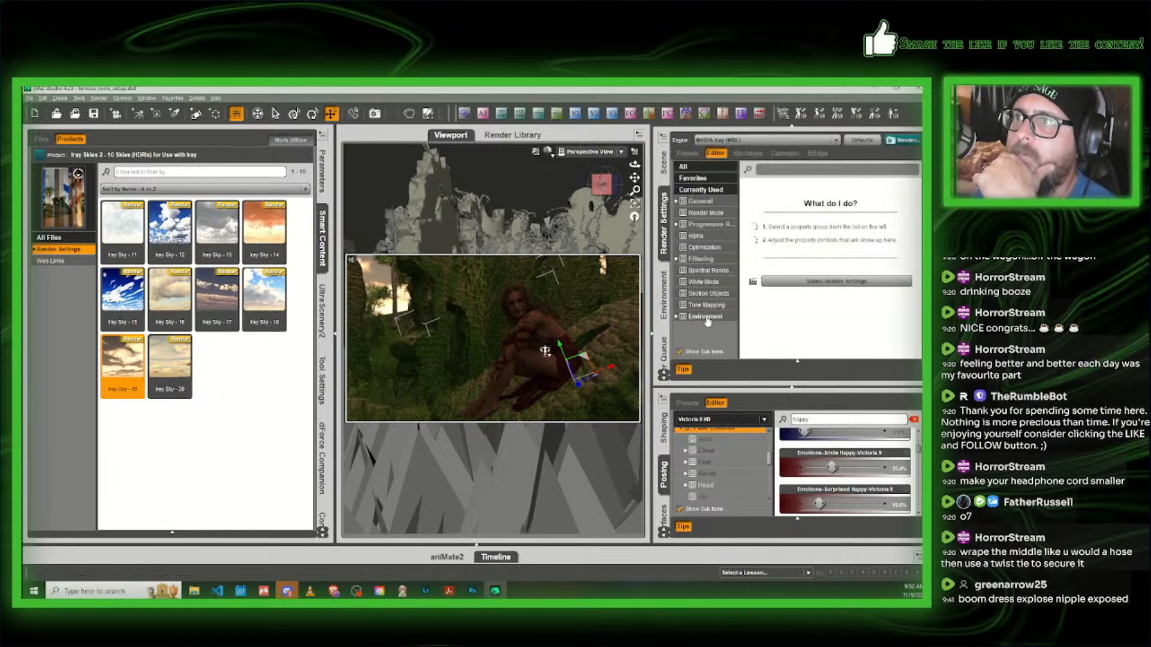
left_click(706, 317)
scroll(831, 313, "down", 3)
scroll(836, 314, "down", 6)
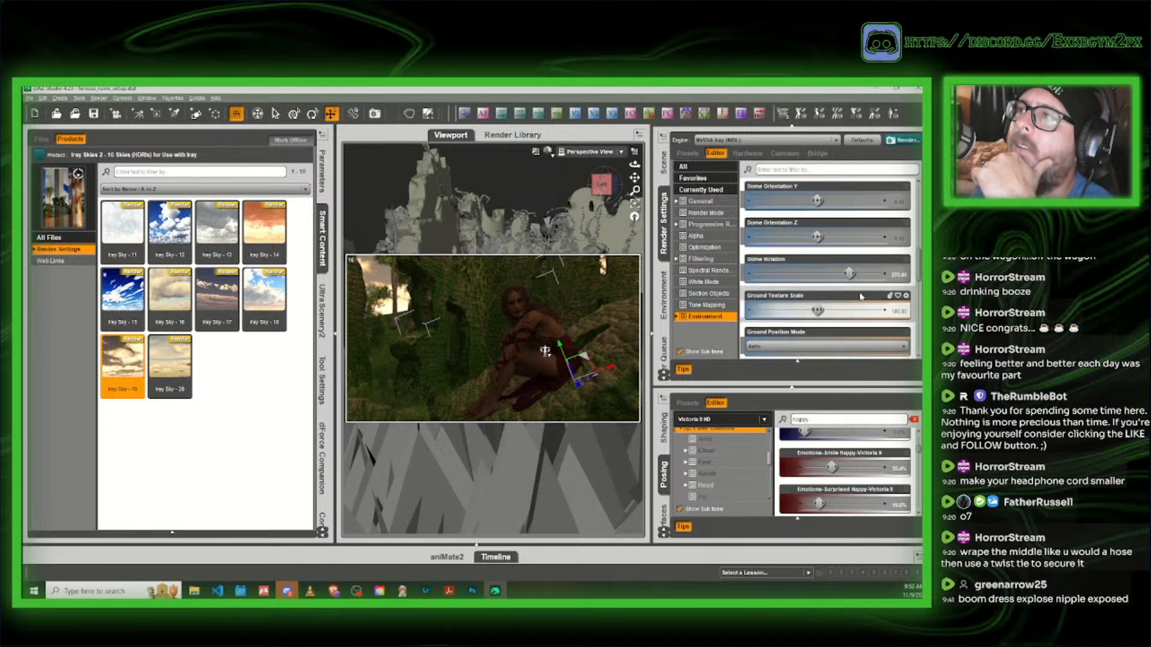
scroll(861, 296, "up", 2)
scroll(850, 288, "down", 2)
left_click(896, 274)
type("90")
key("Return")
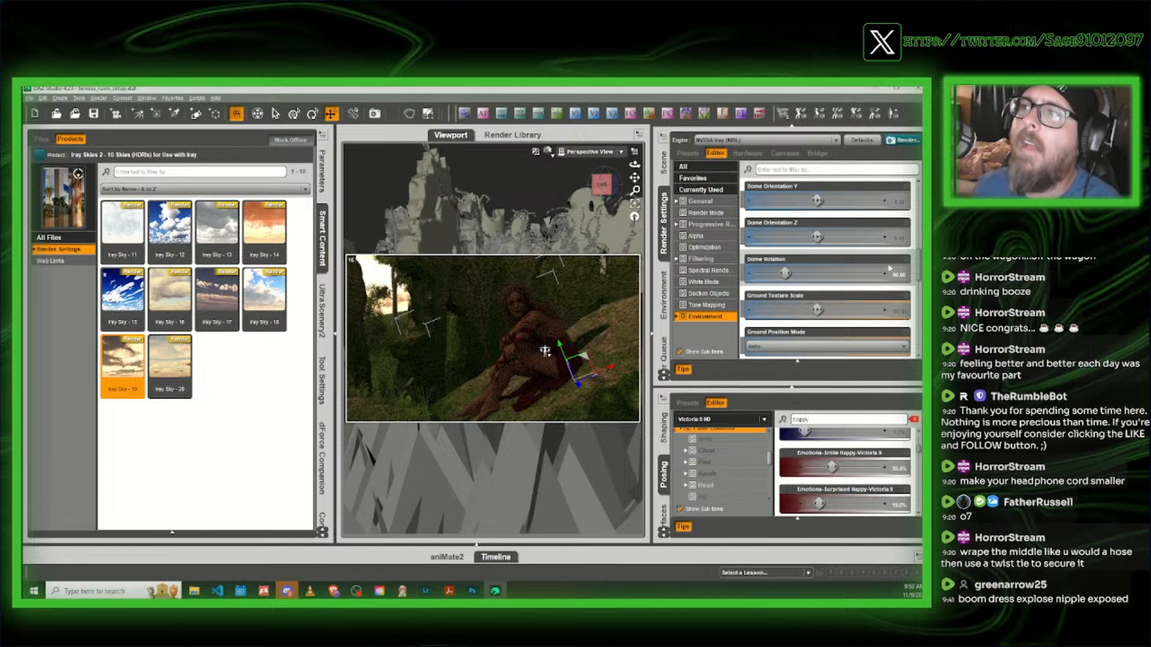
Step: Try Dome Rotation values of 0, 30 and 300 to compare the lighting on the figure
left_click(899, 274)
type("0")
key("Return")
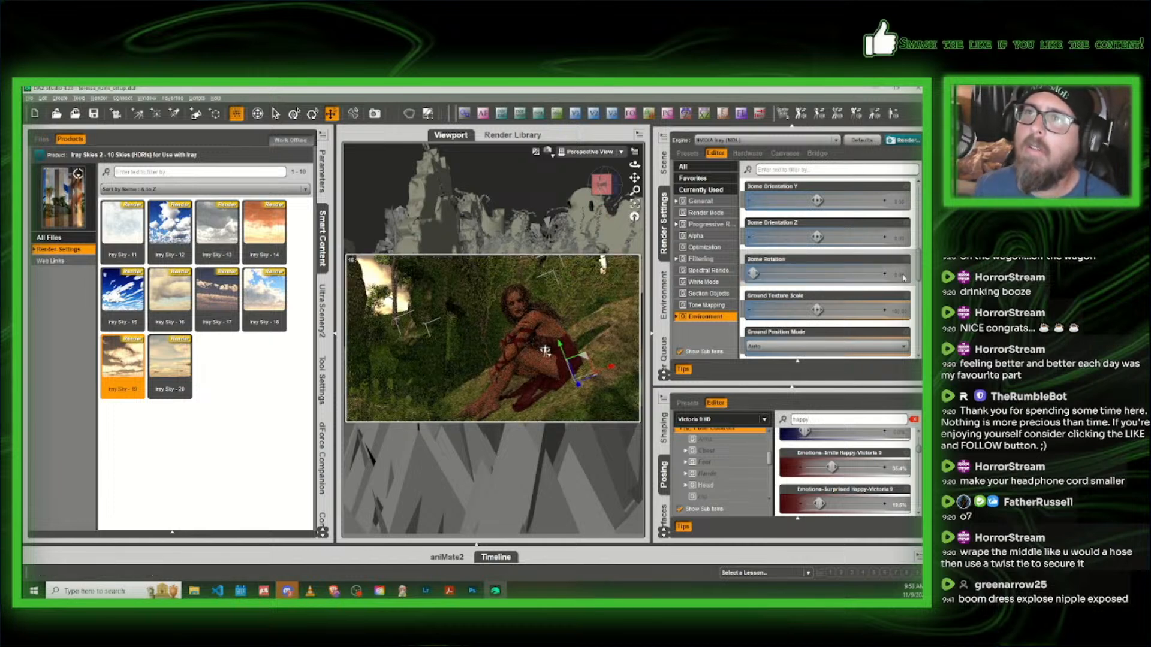
left_click(902, 277)
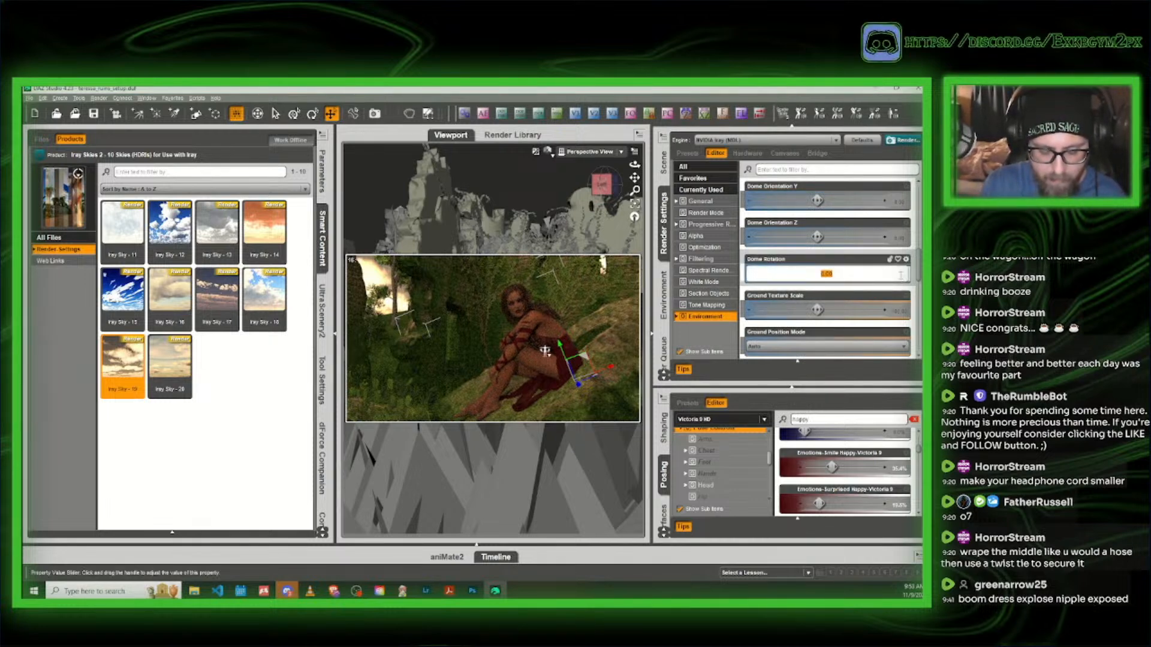
type("30")
key("Return")
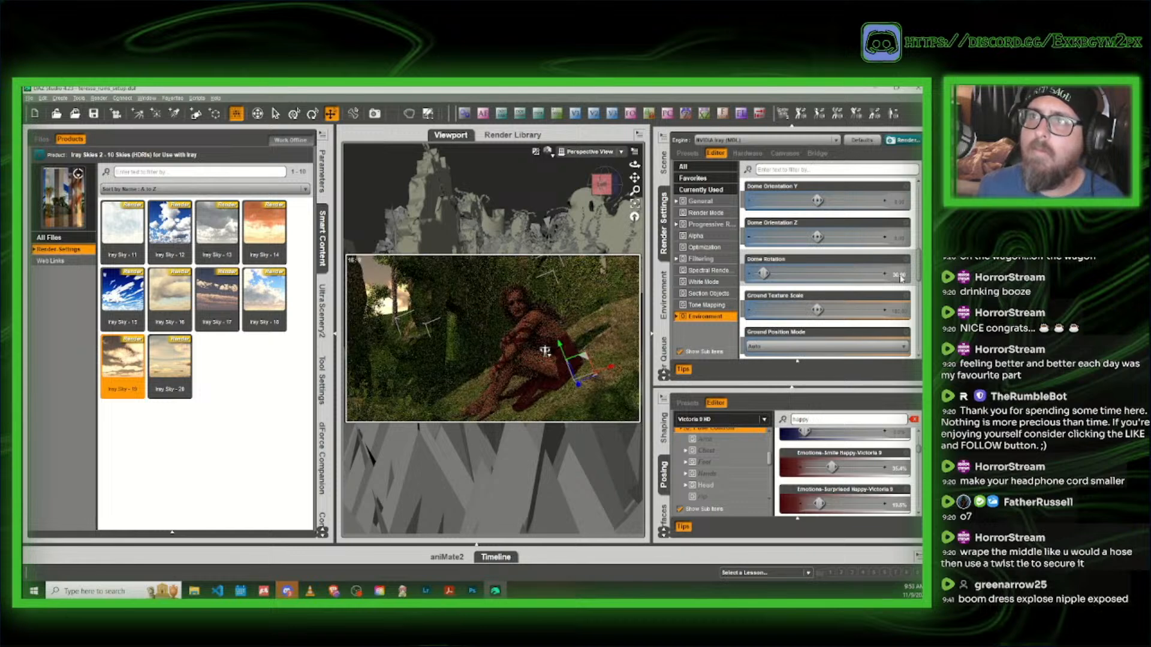
left_click(902, 277)
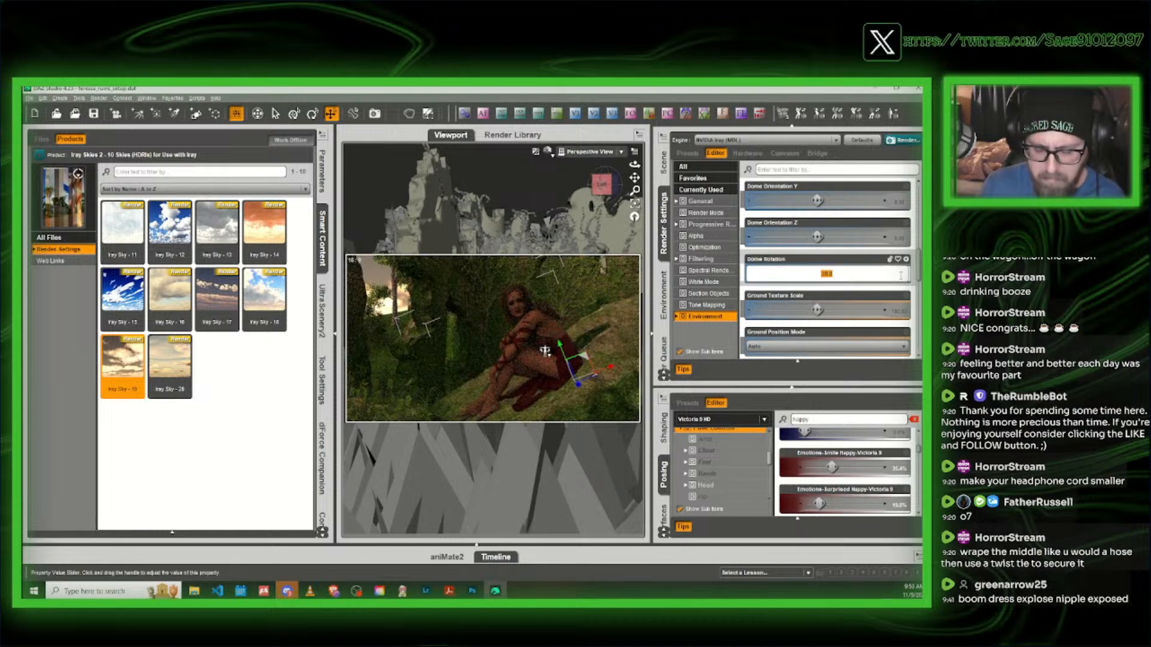
type("300")
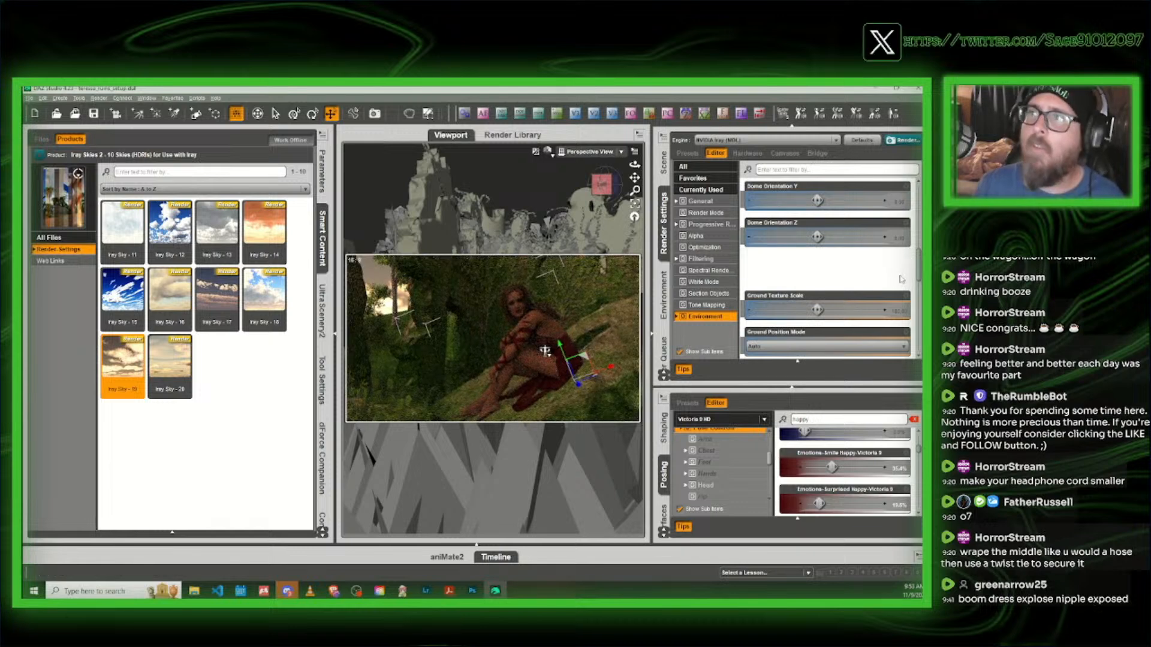
key("Return")
Step: Try a Dome Rotation of 120, and raise it by eye towards the upper end of its range
left_click(902, 276)
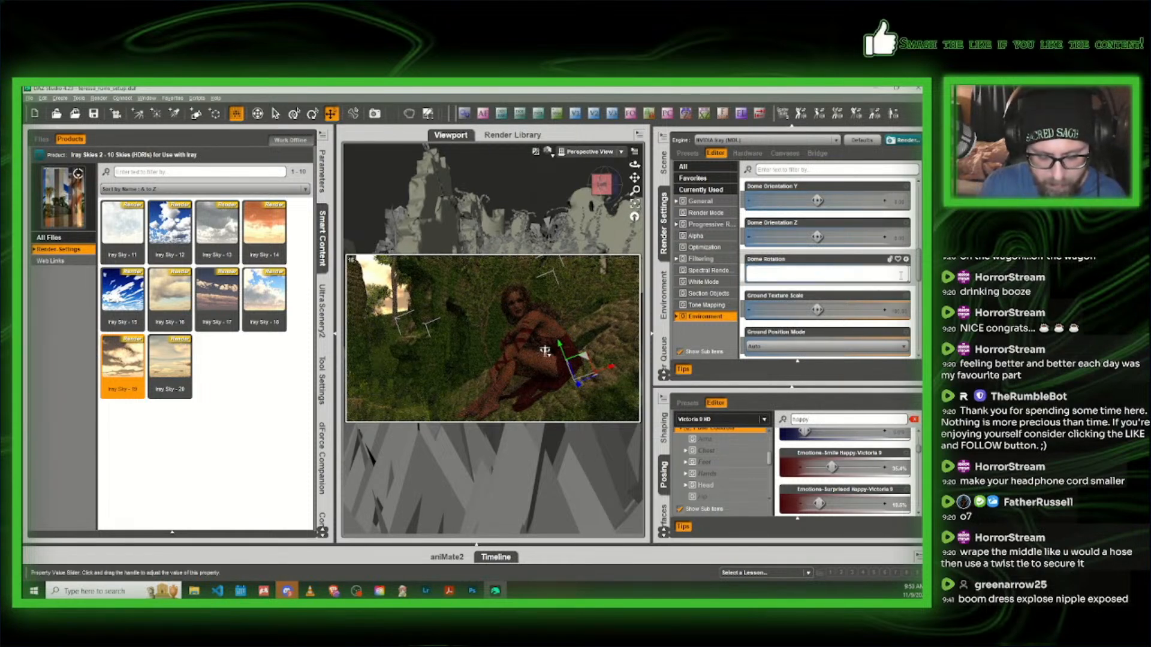
type("120")
key("Return")
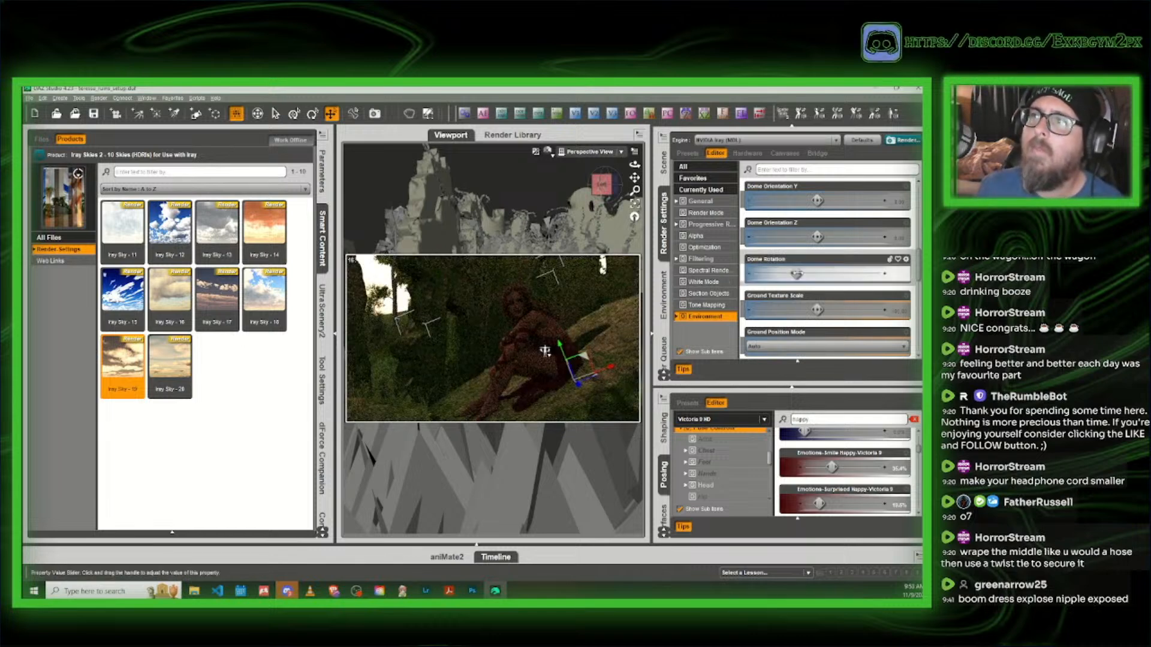
left_click_drag(795, 274, 877, 273)
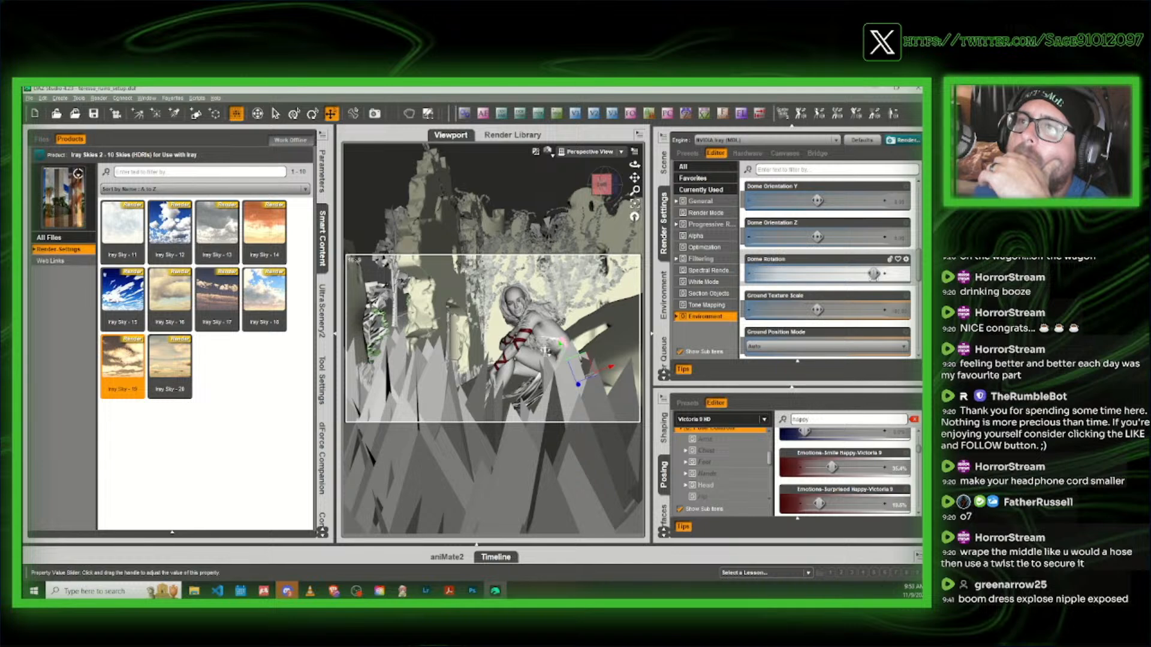
left_click_drag(873, 274, 866, 274)
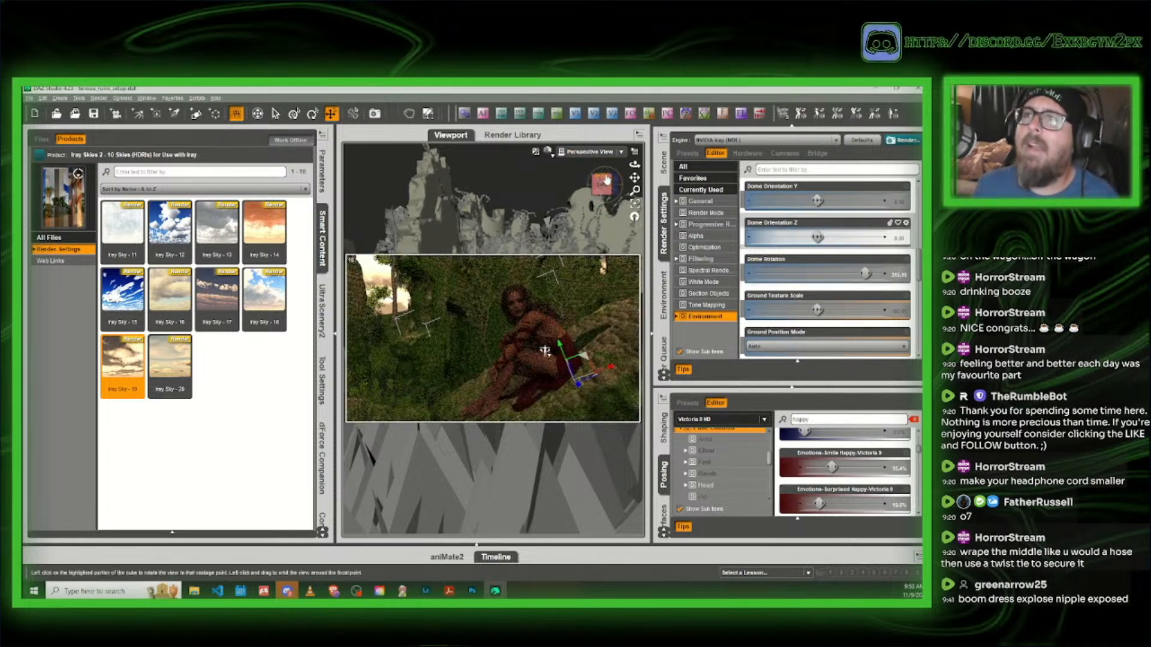
Step: Orbit around to the figure's back in Filament draw style and return the viewport to NVIDIA Iray to examine the sky
left_click(547, 152)
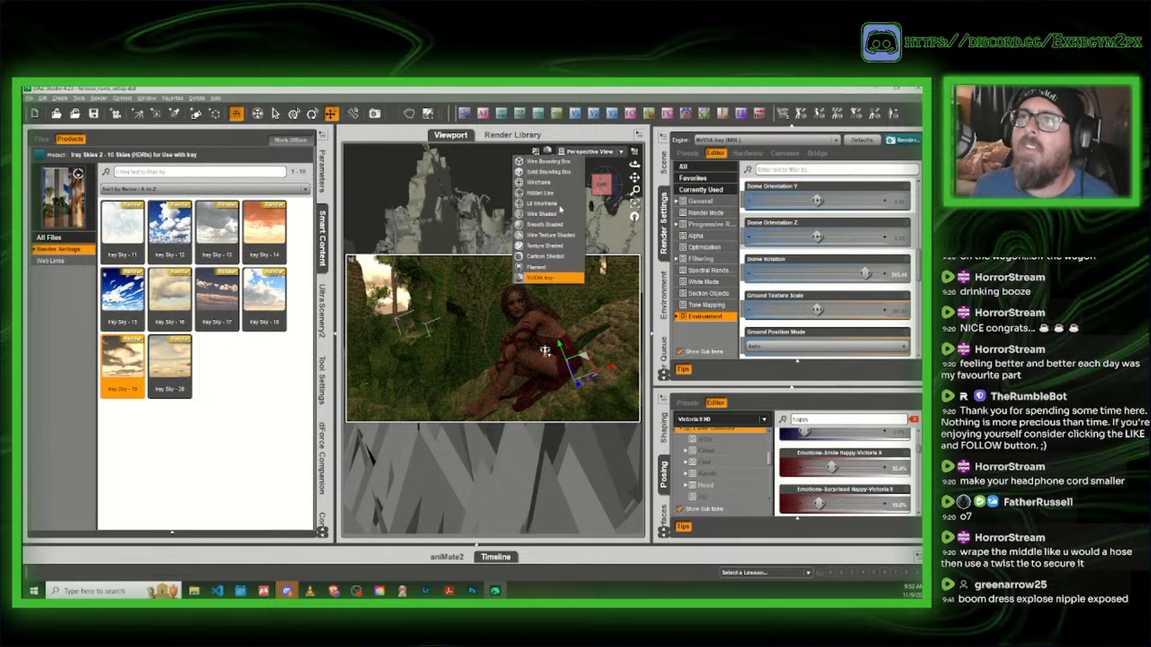
left_click(551, 266)
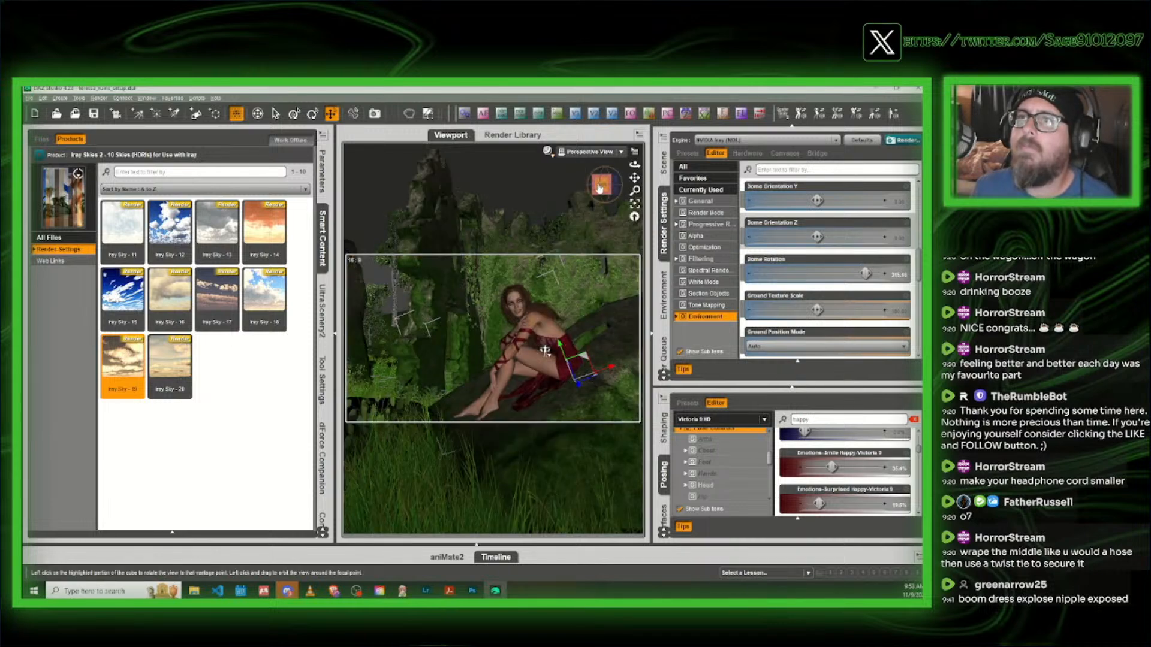
left_click_drag(544, 351, 466, 341, "alt")
middle_click_drag(413, 345, 399, 351)
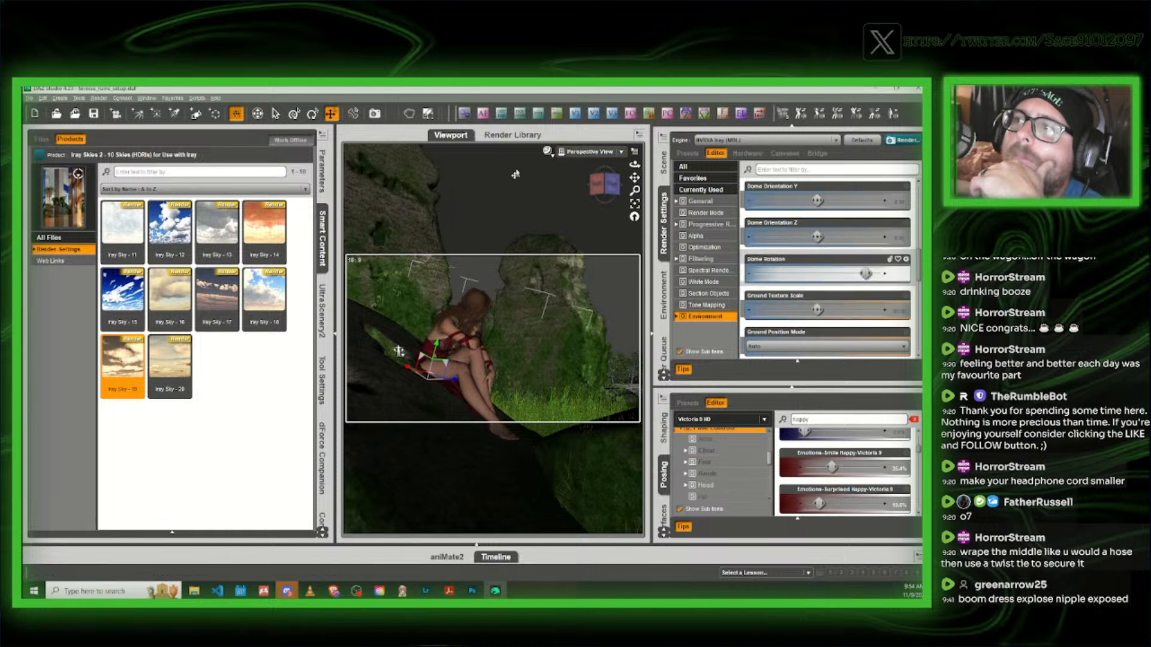
left_click(549, 152)
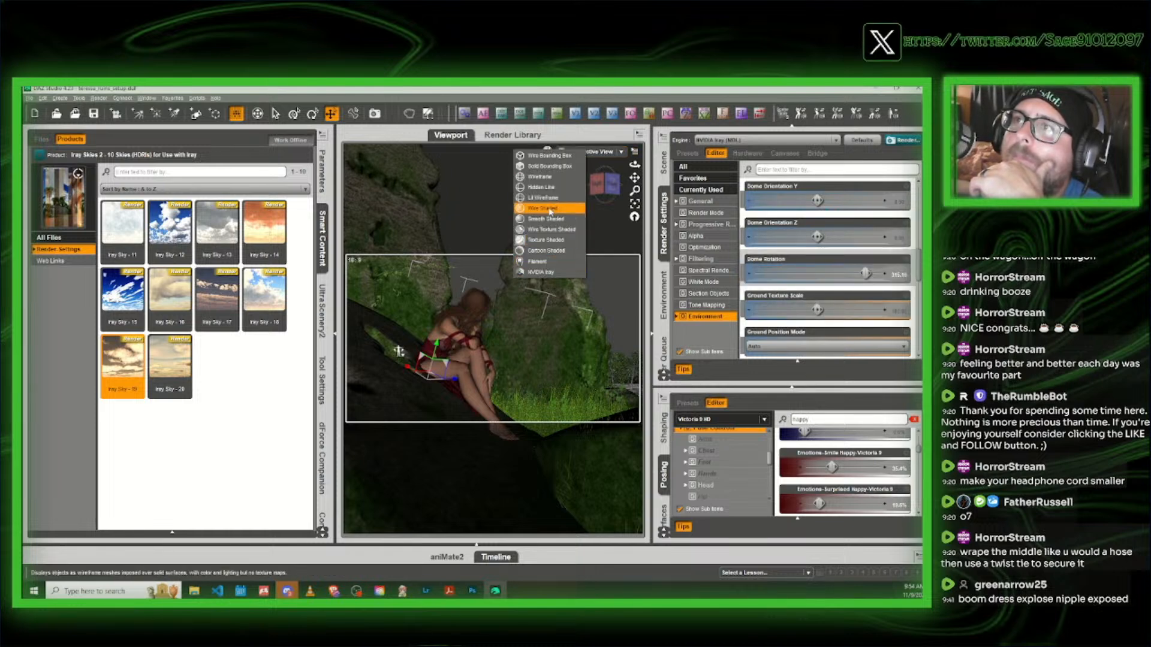
left_click(541, 272)
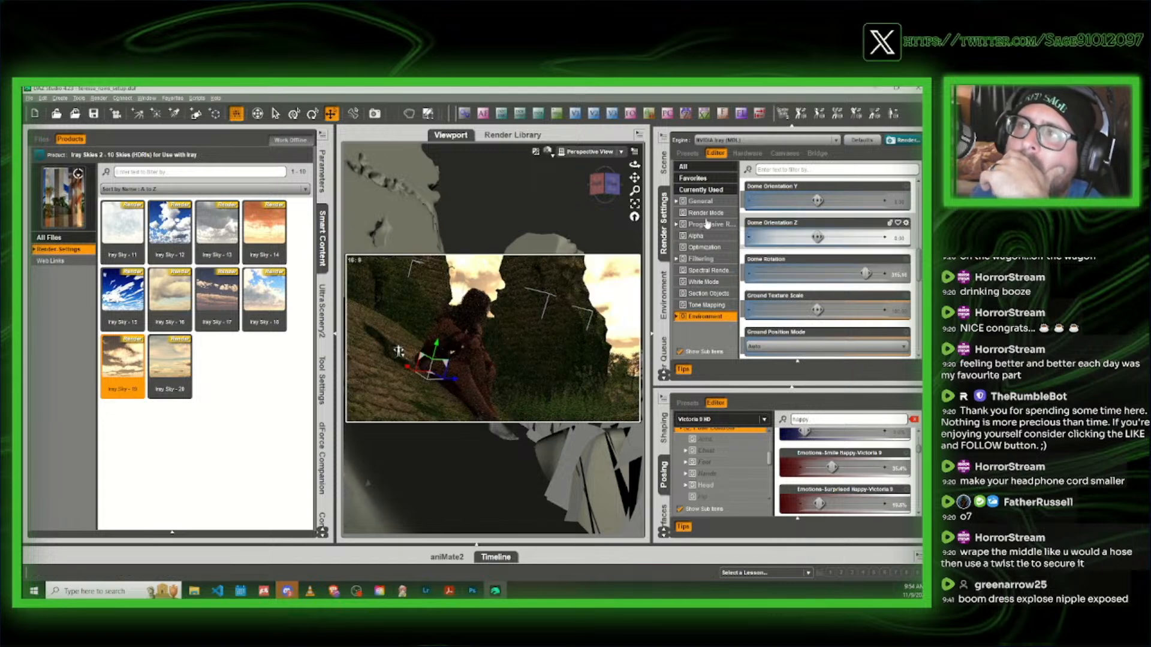
left_click_drag(617, 191, 629, 192)
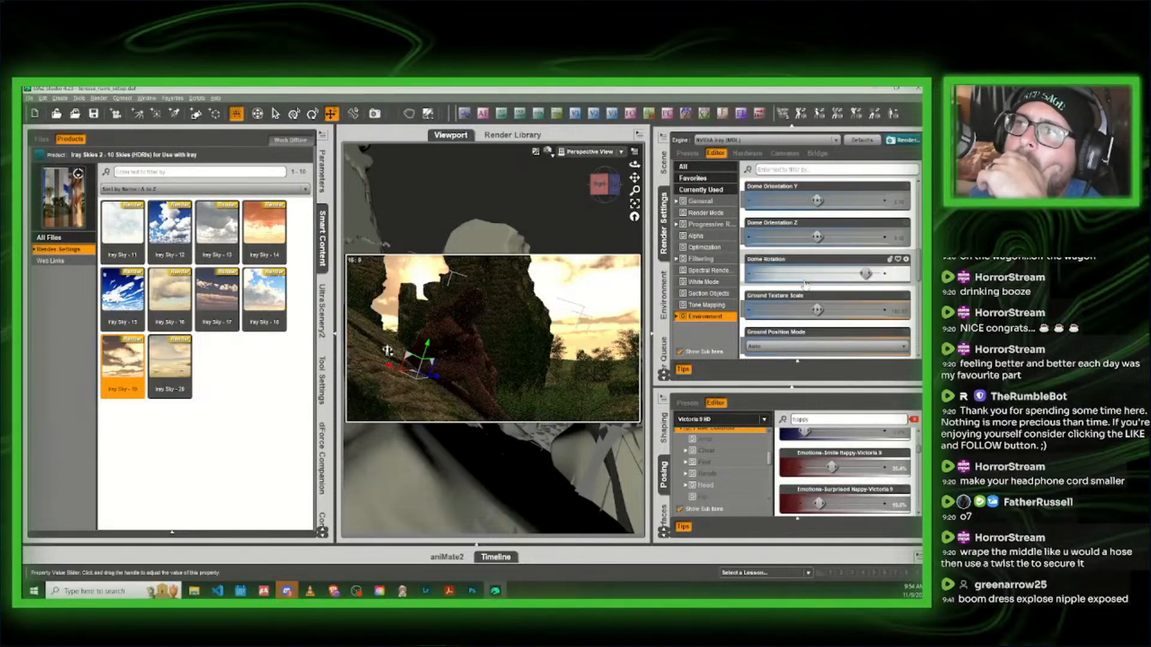
Step: Lower the Dome Rotation by eye to about three quarters of its range, checking the sky beyond the ruins
left_click_drag(864, 273, 860, 273)
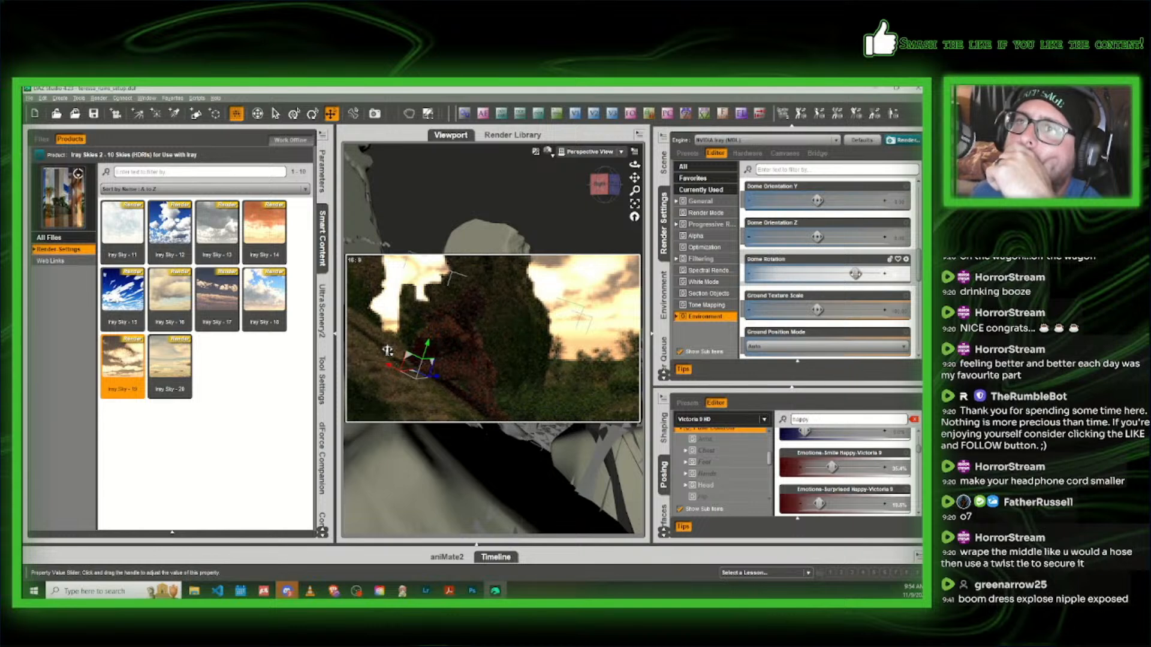
left_click_drag(855, 273, 845, 273)
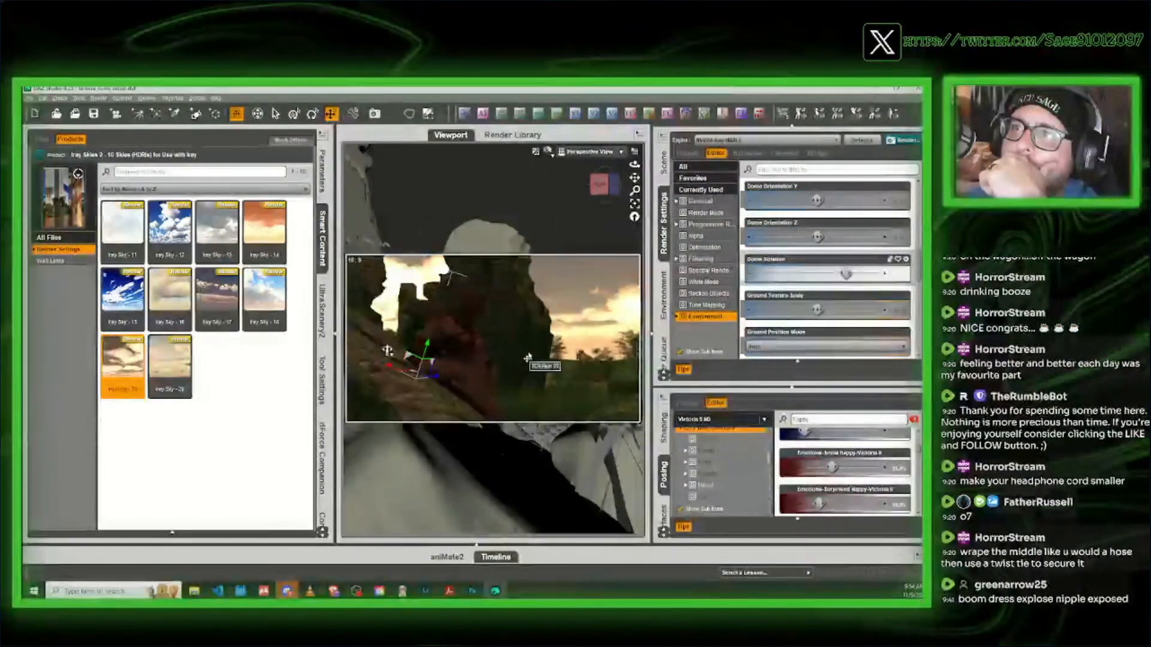
left_click_drag(599, 184, 625, 252)
mouse_move(634, 177)
left_mouse_down()
mouse_move(644, 226)
mouse_move(627, 181)
mouse_move(610, 187)
mouse_move(620, 188)
left_mouse_up()
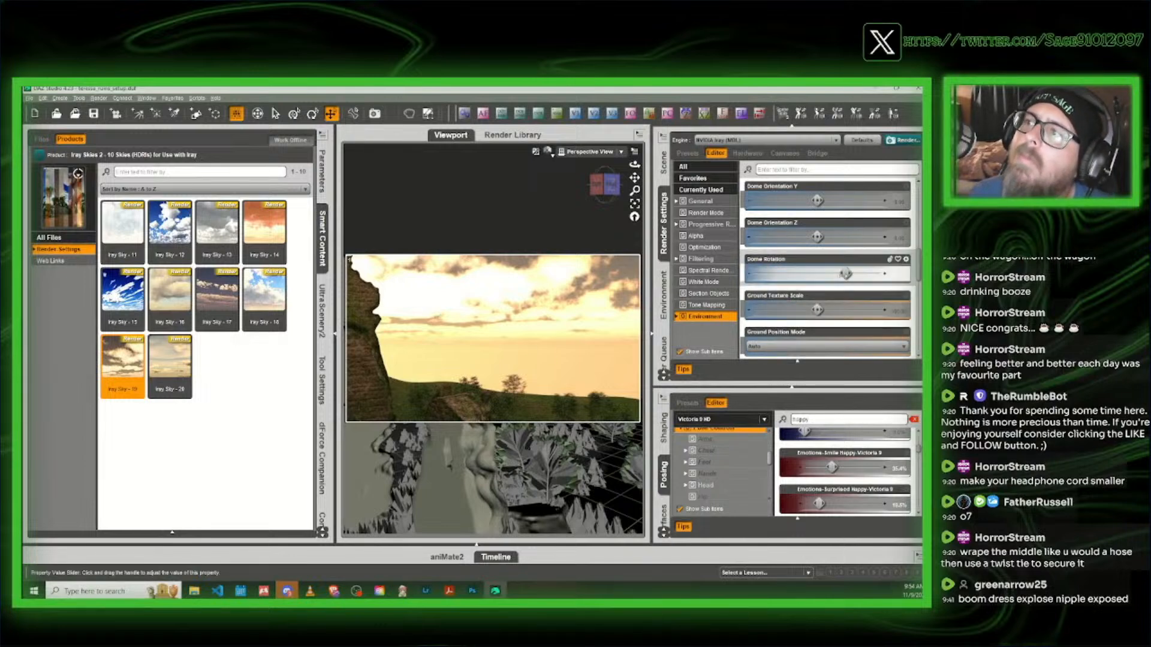
left_click_drag(847, 274, 850, 274)
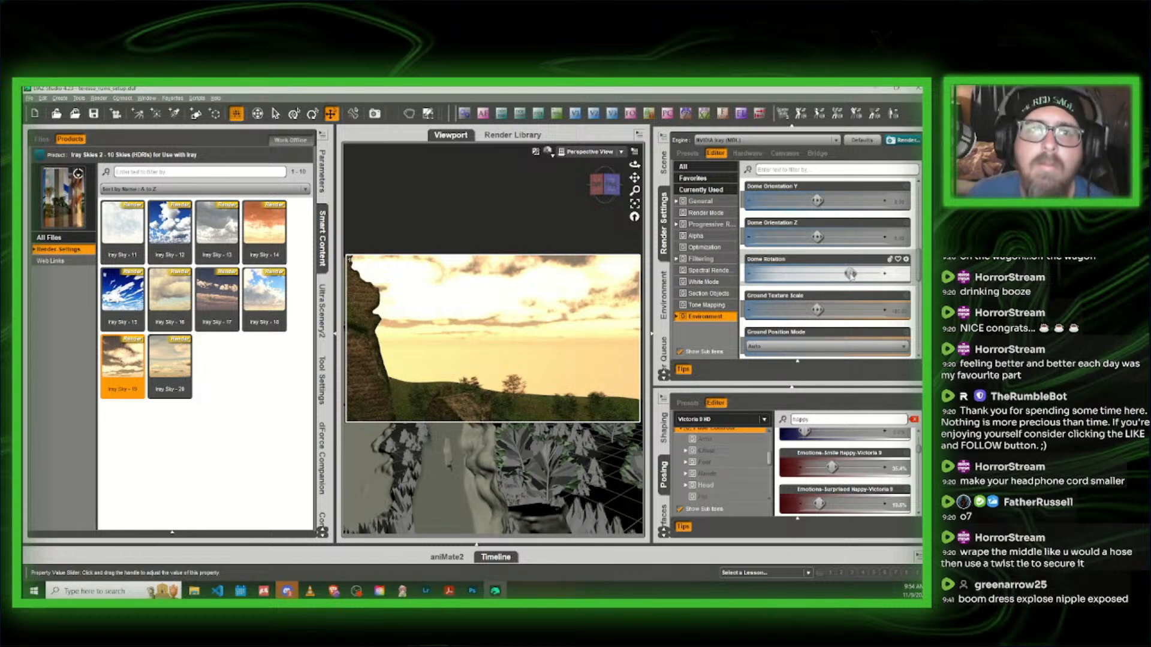
Step: Return the viewport to Texture Shaded draw style and orbit back to the seated figure
scroll(850, 274, "up", 5)
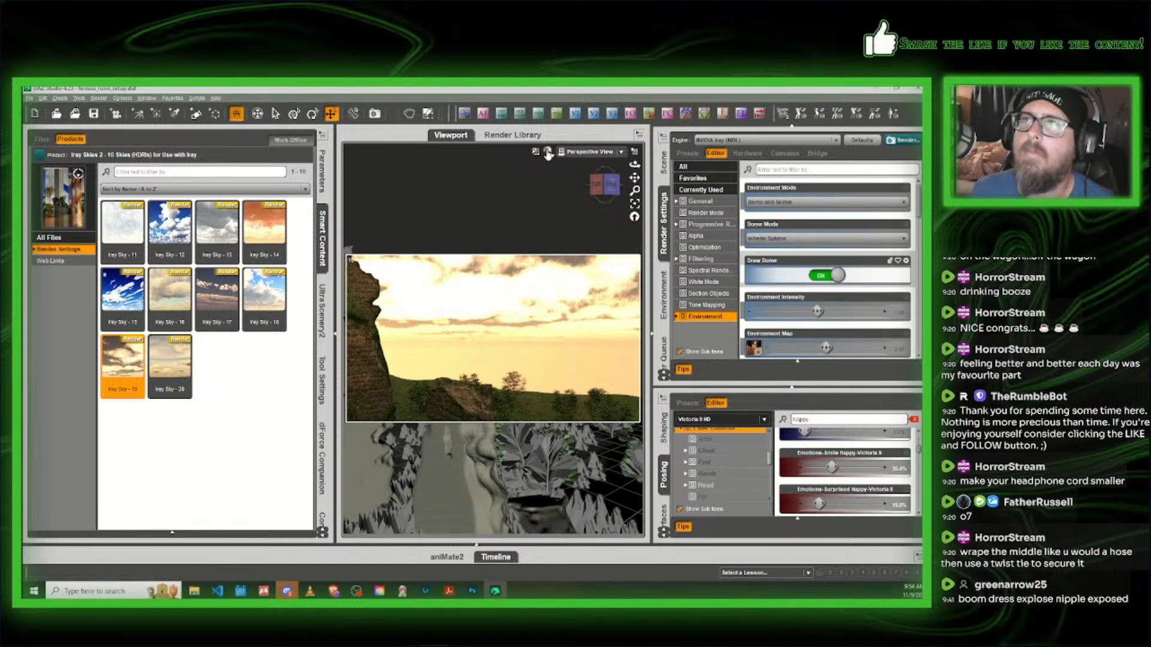
left_click(547, 151)
left_click(547, 240)
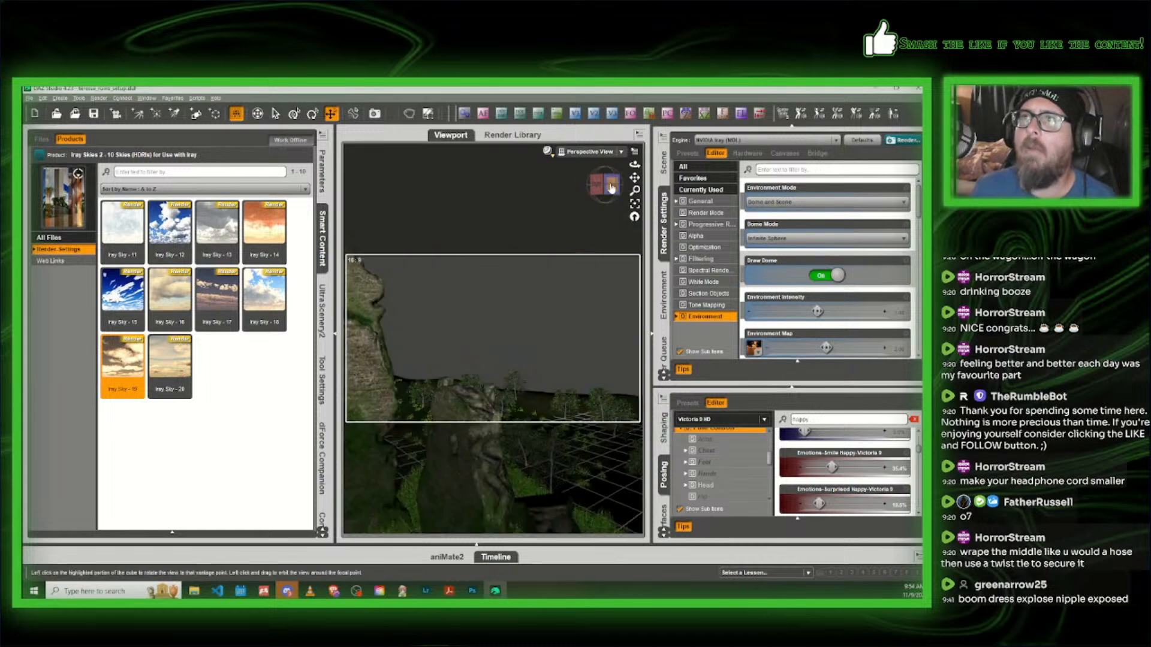
mouse_move(611, 188)
left_mouse_down()
mouse_move(611, 169)
mouse_move(616, 181)
left_mouse_up()
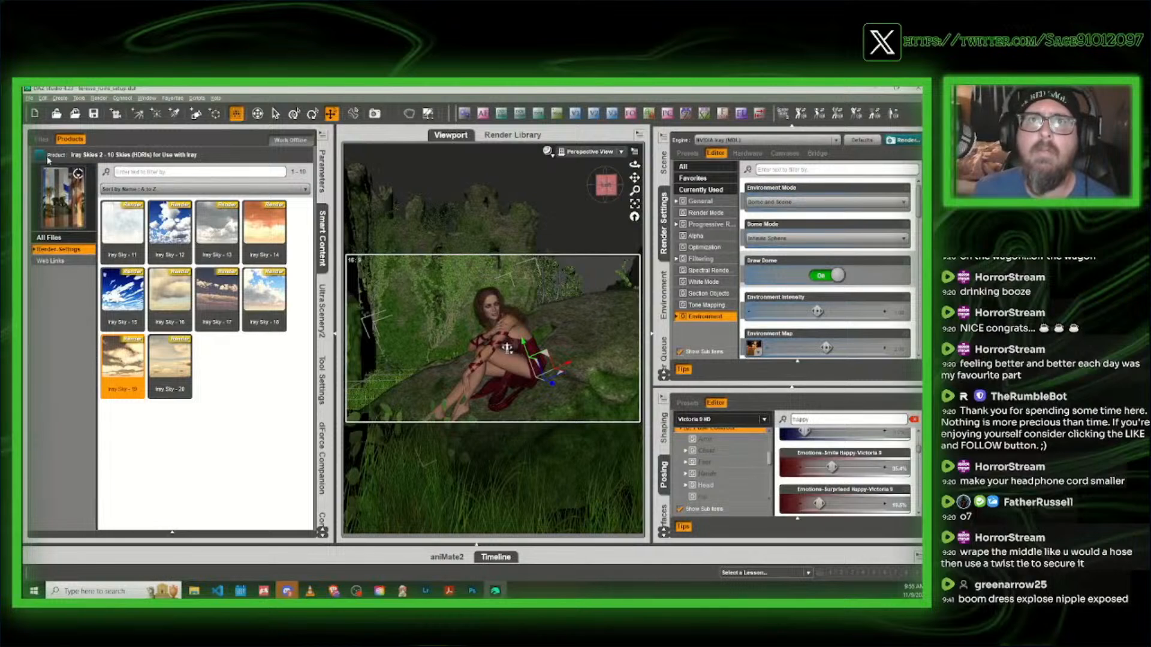
Step: Search the product library for "ghost" and add the IGLK1 Sphere Light prop from Iray Ghost Light Kit One
left_click(41, 155)
left_click(156, 156)
type("hdri")
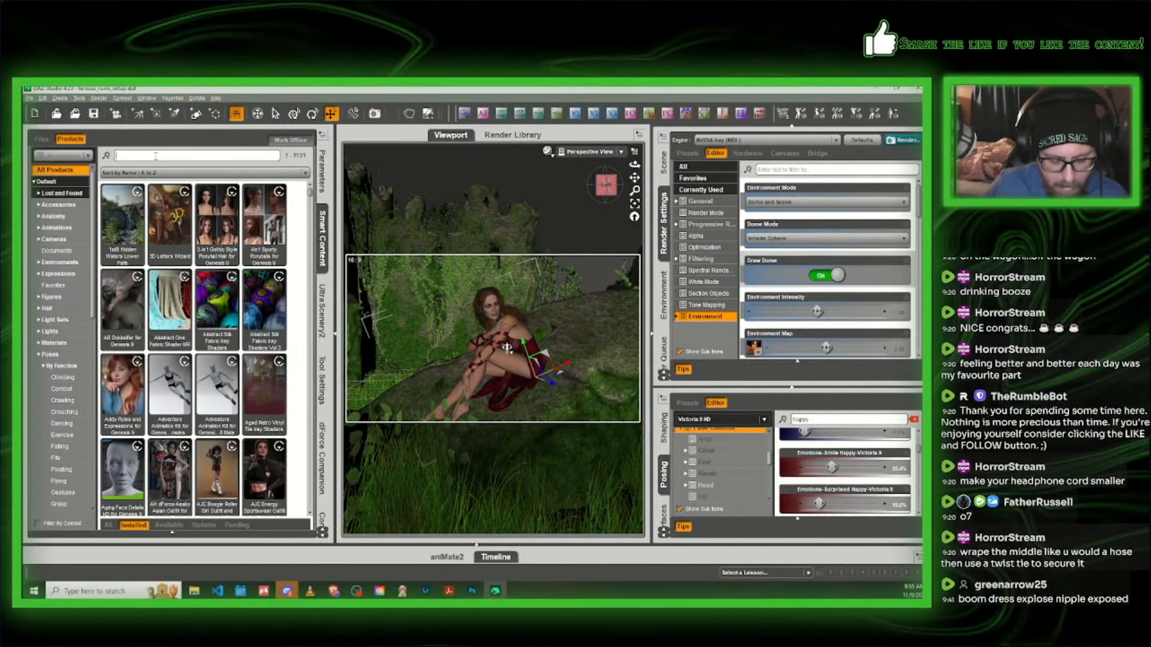
type("ghost")
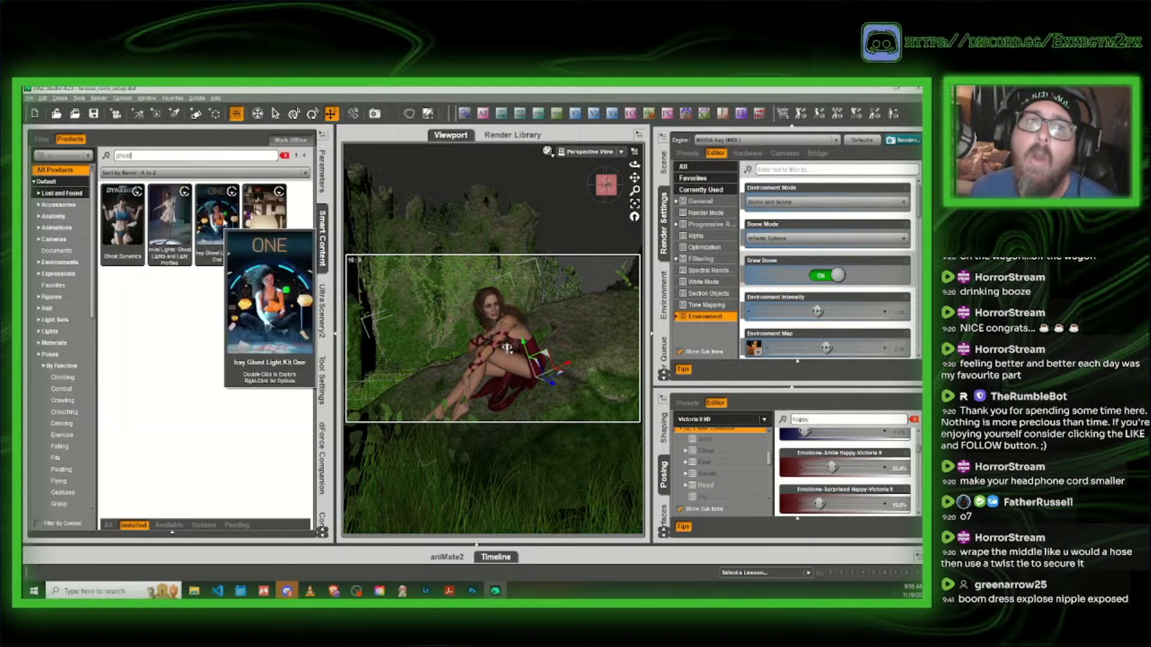
double_click(224, 222)
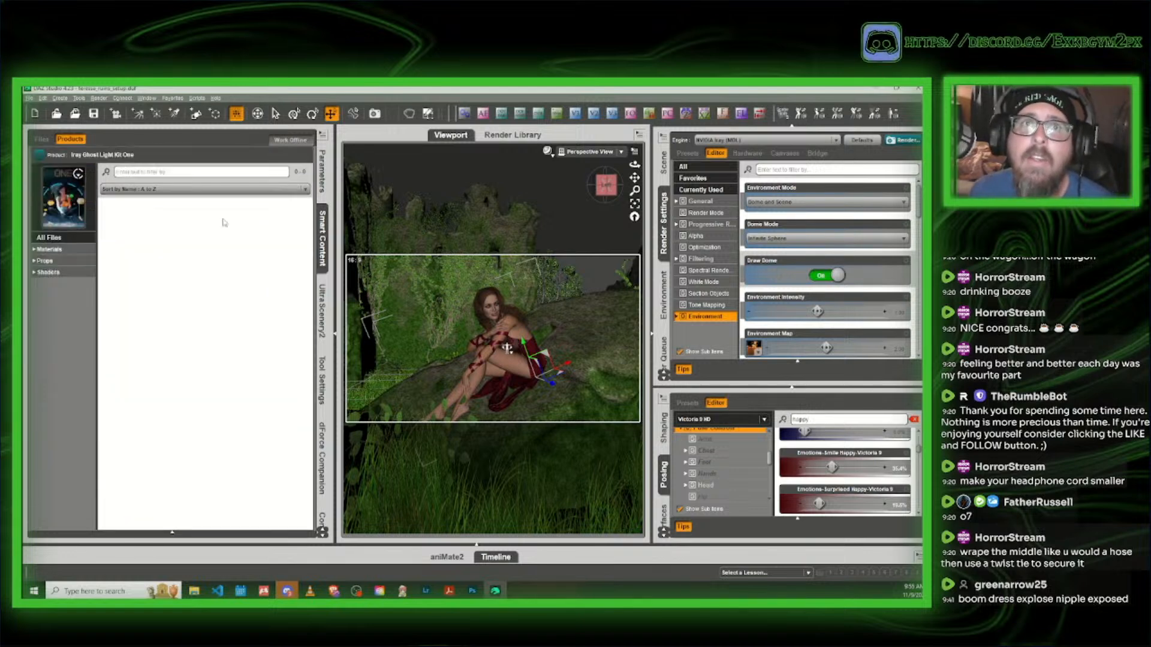
left_click(47, 262)
left_click(267, 303)
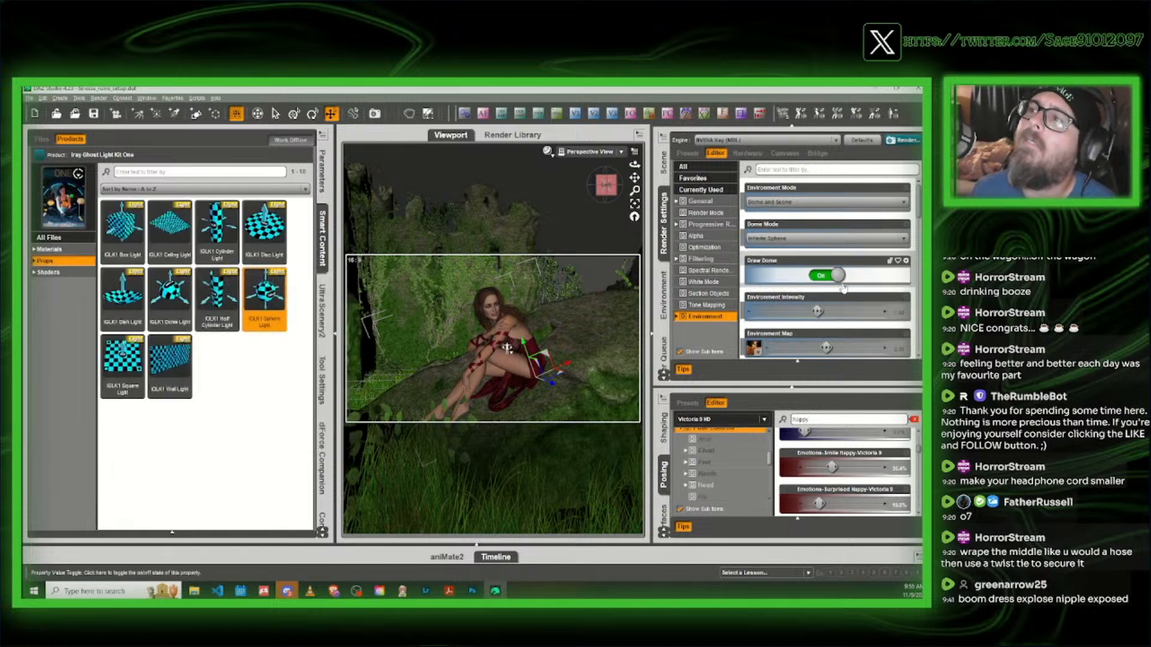
Step: Select the IGLK1 Sphere Light in the scene and move it up and away from the figure, beyond the mossy rock
scroll(839, 286, "down", 4)
scroll(839, 275, "up", 4)
left_click(664, 163)
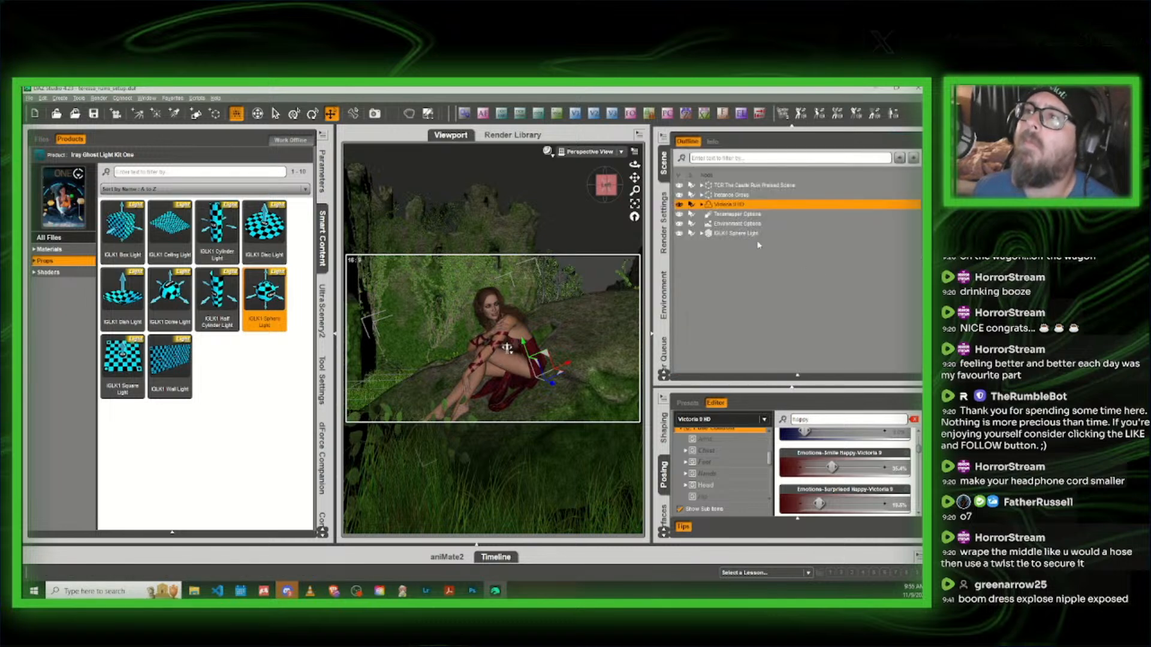
left_click(738, 233)
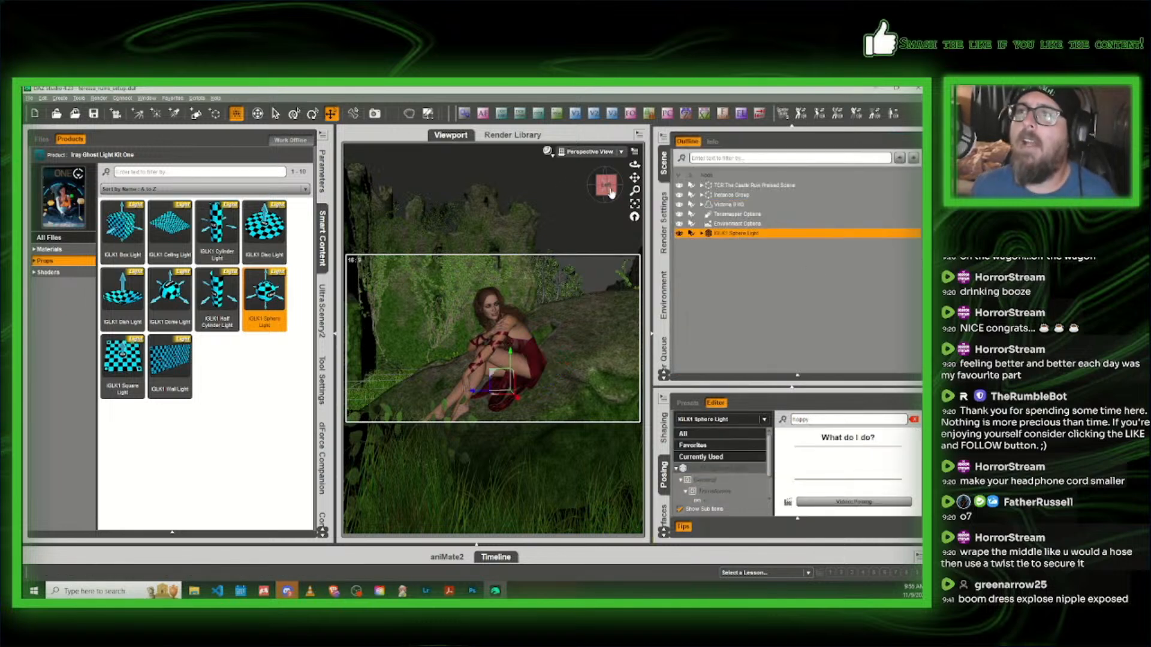
left_click(604, 188)
left_click_drag(604, 187, 555, 188)
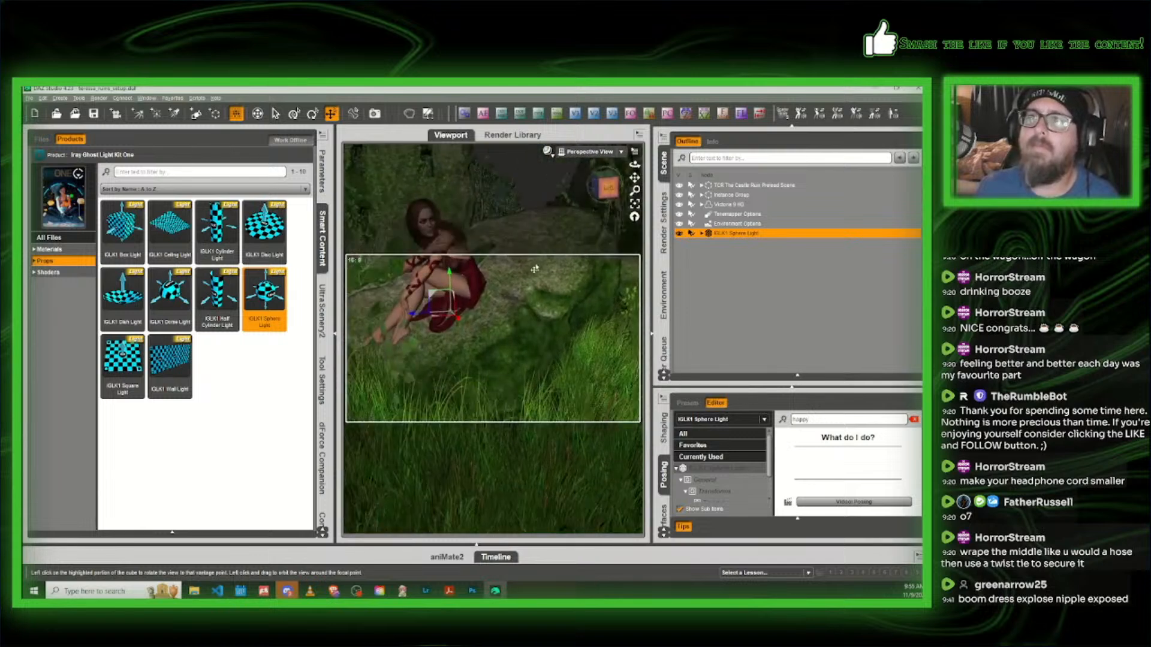
left_click_drag(434, 321, 592, 389)
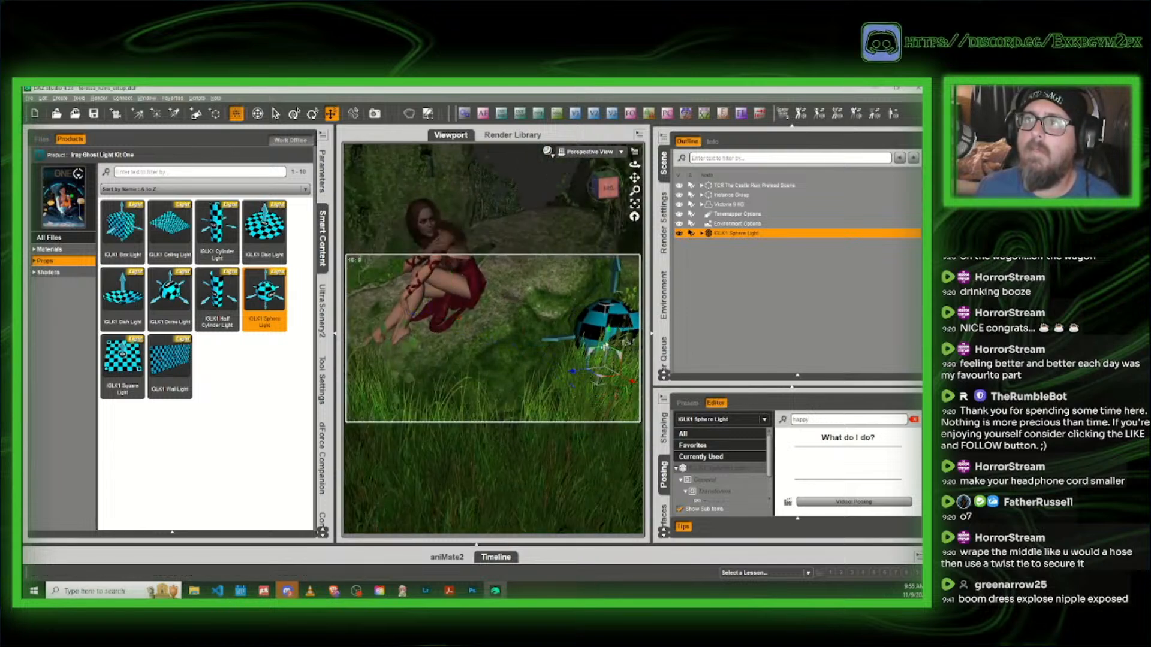
left_click_drag(608, 333, 600, 180)
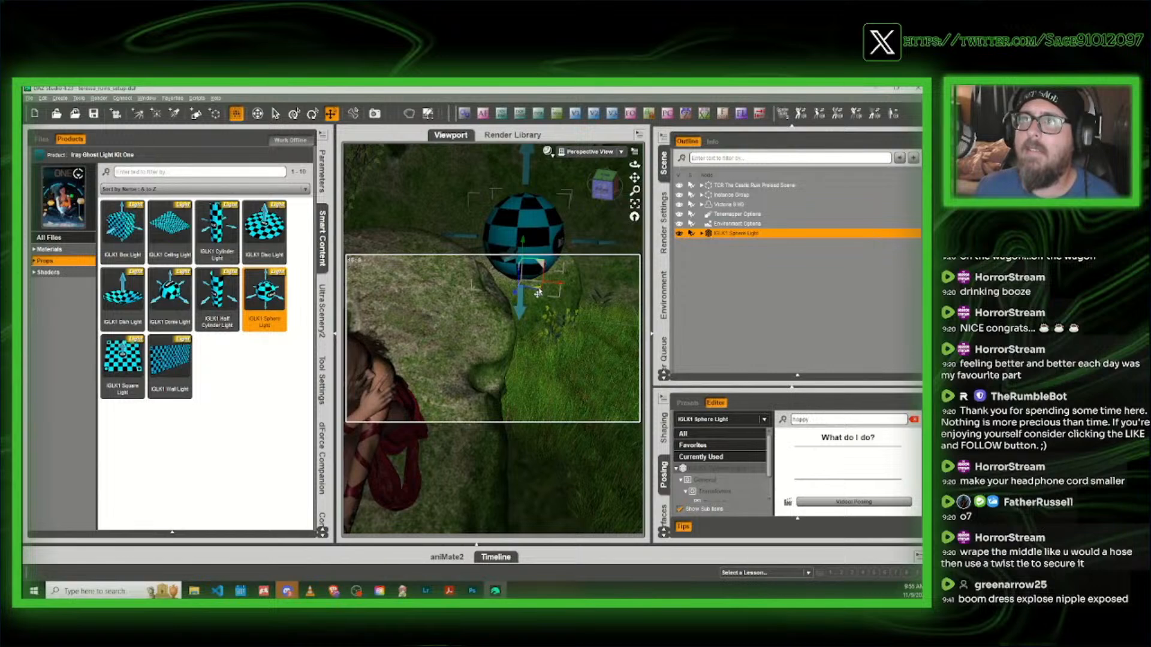
left_click_drag(538, 292, 541, 286)
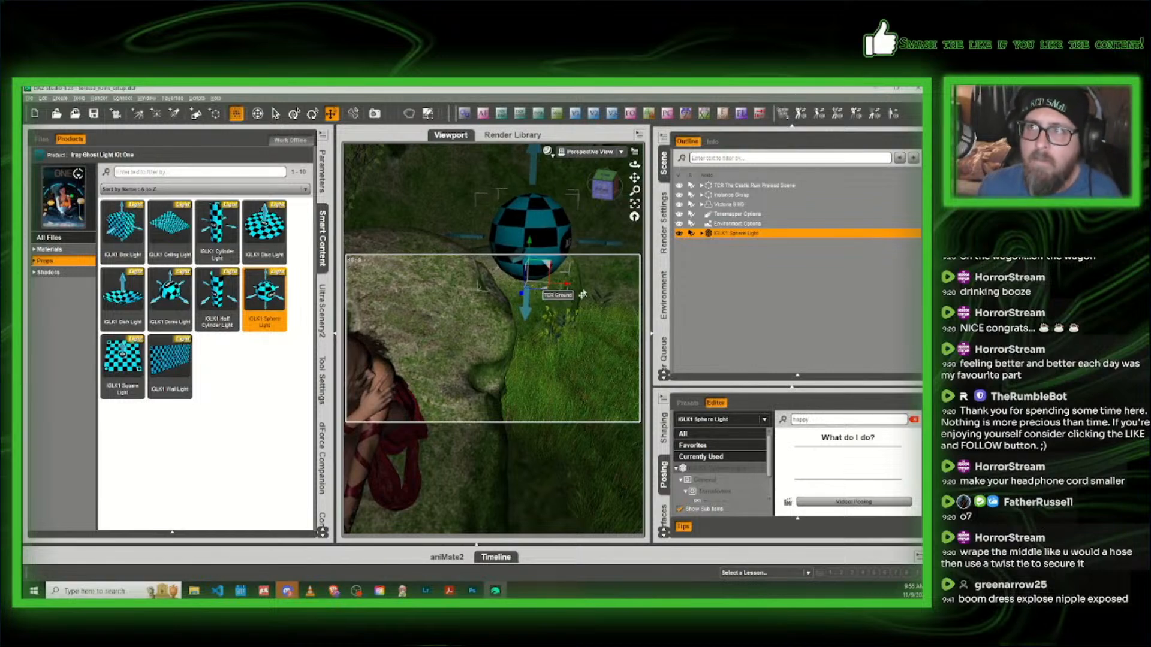
Step: Clear the posing filter and set the sphere light surface's Emission Color to a pale pink
left_click(913, 419)
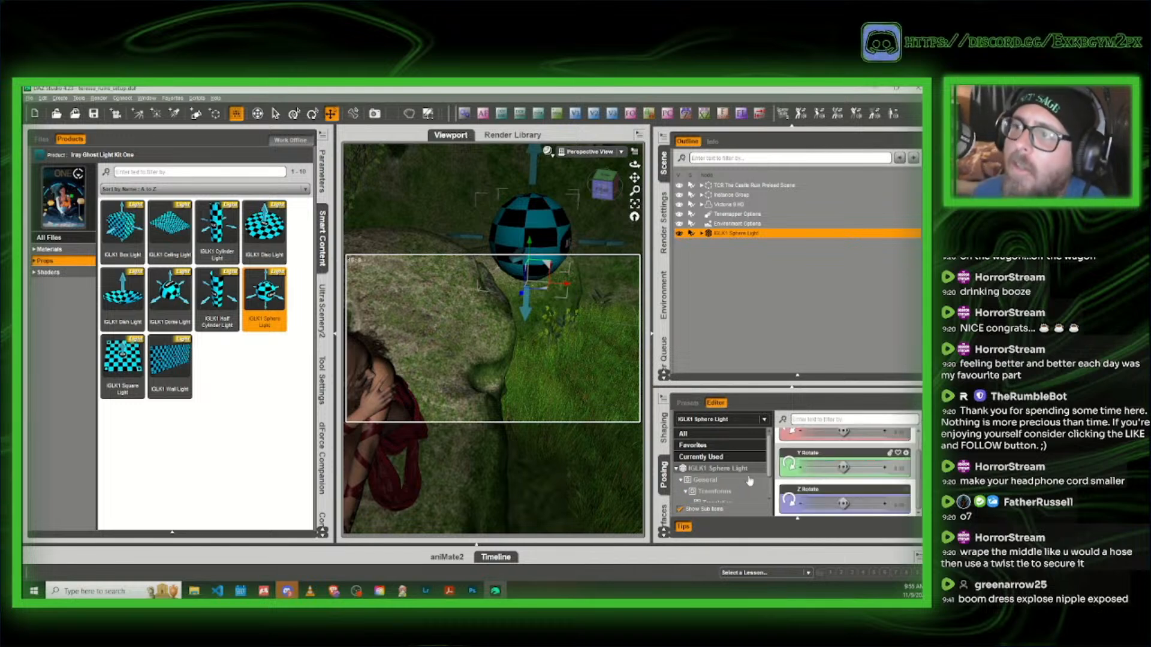
scroll(750, 482, "down", 1)
left_click(666, 520)
left_click(725, 473)
scroll(842, 483, "down", 3)
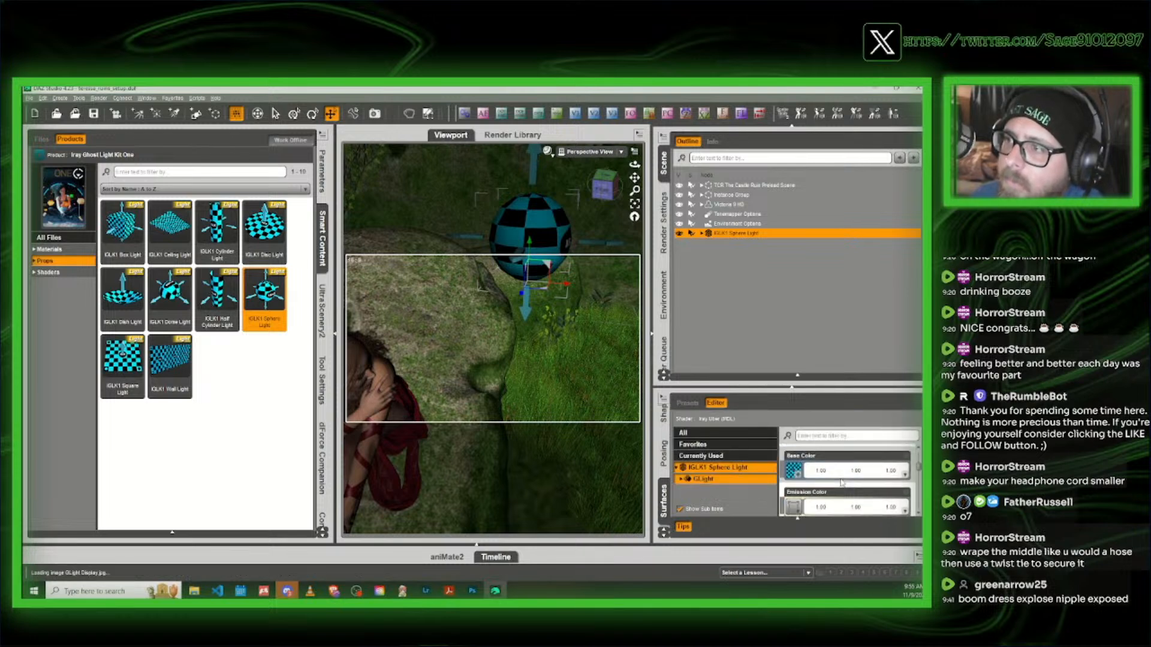
left_click(835, 505)
left_click(569, 336)
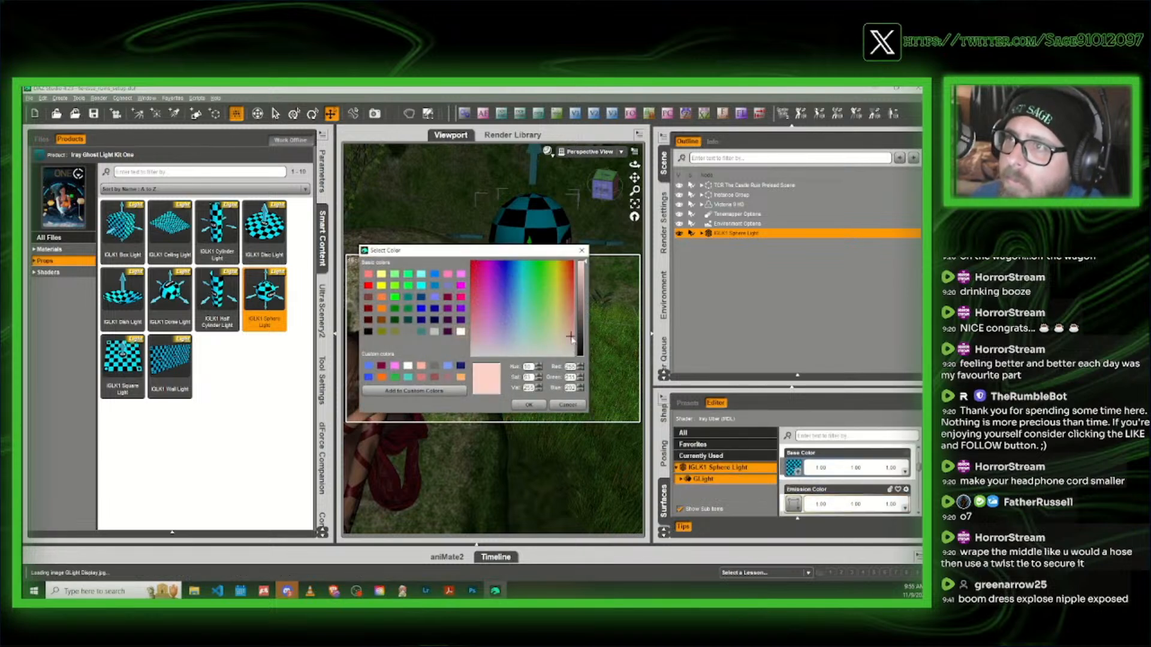
left_click(529, 405)
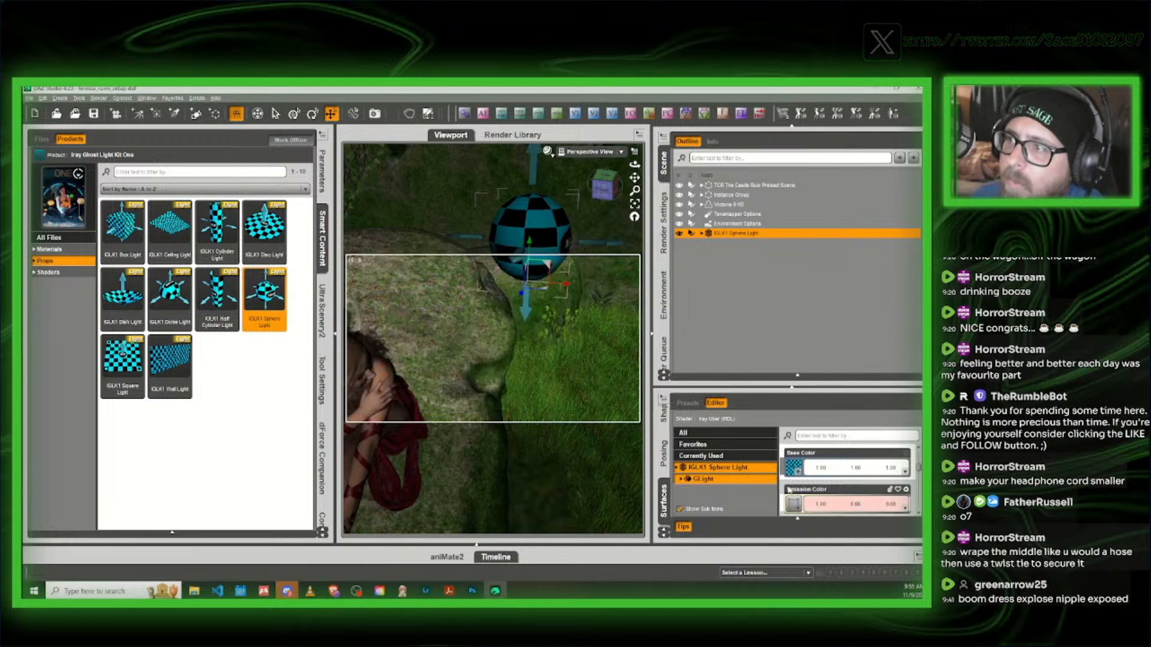
Step: Set the sphere light's Emission Temperature to 4500 K
scroll(872, 494, "down", 3)
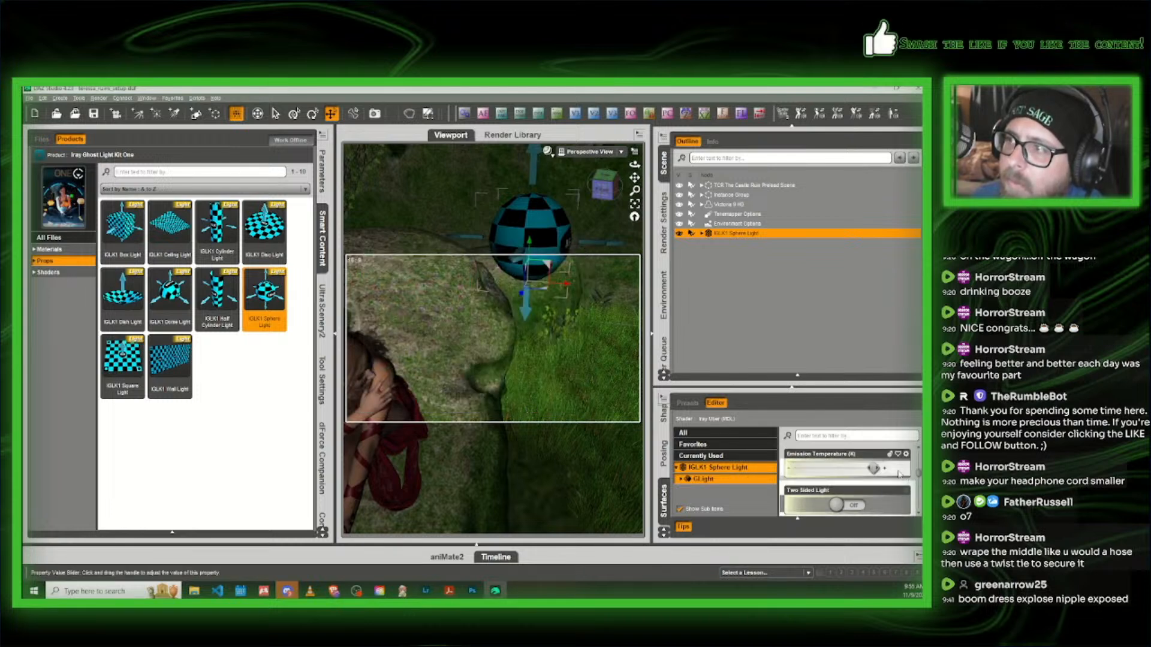
left_click(898, 474)
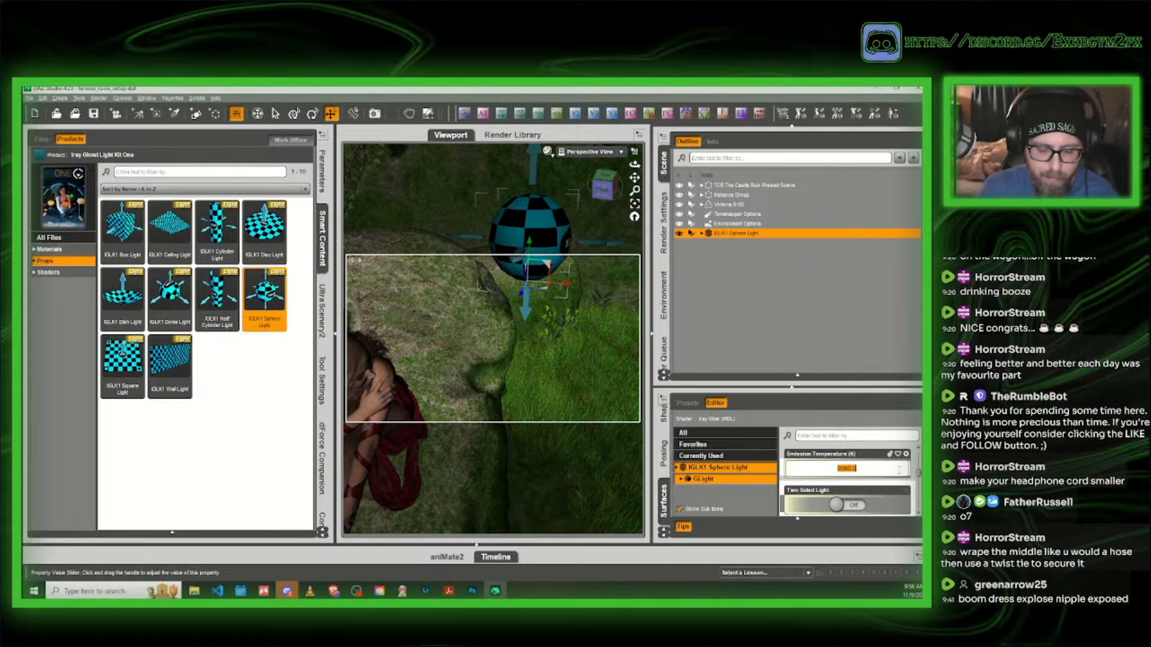
type("4500")
key("Return")
scroll(850, 478, "down", 3)
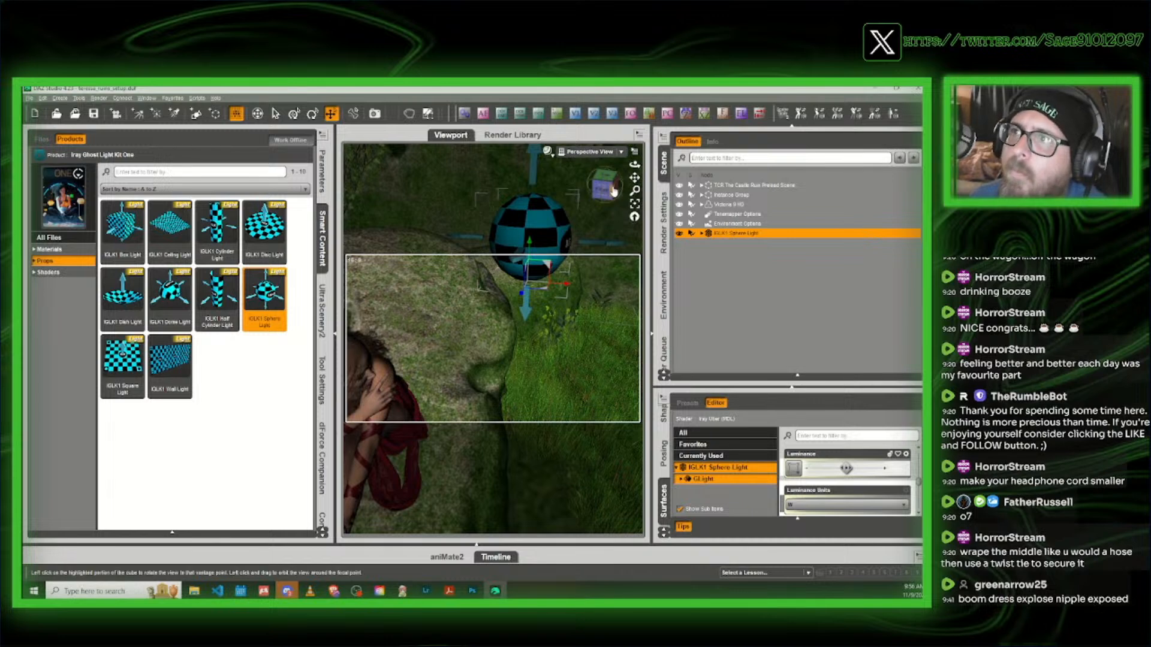
Step: Frame the figure in an enlarged viewport and examine the light in NVIDIA Iray draw style, including from a wider angle
left_click(614, 191)
left_click_drag(634, 178, 576, 115)
left_click(322, 238)
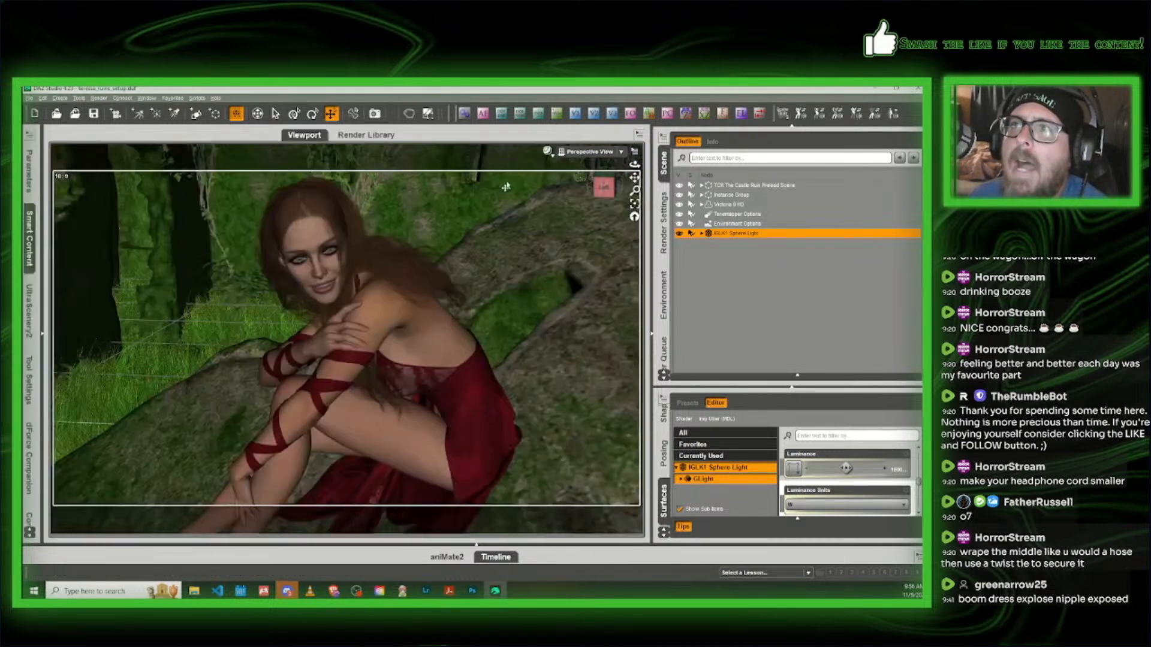
left_click(547, 152)
left_click(551, 279)
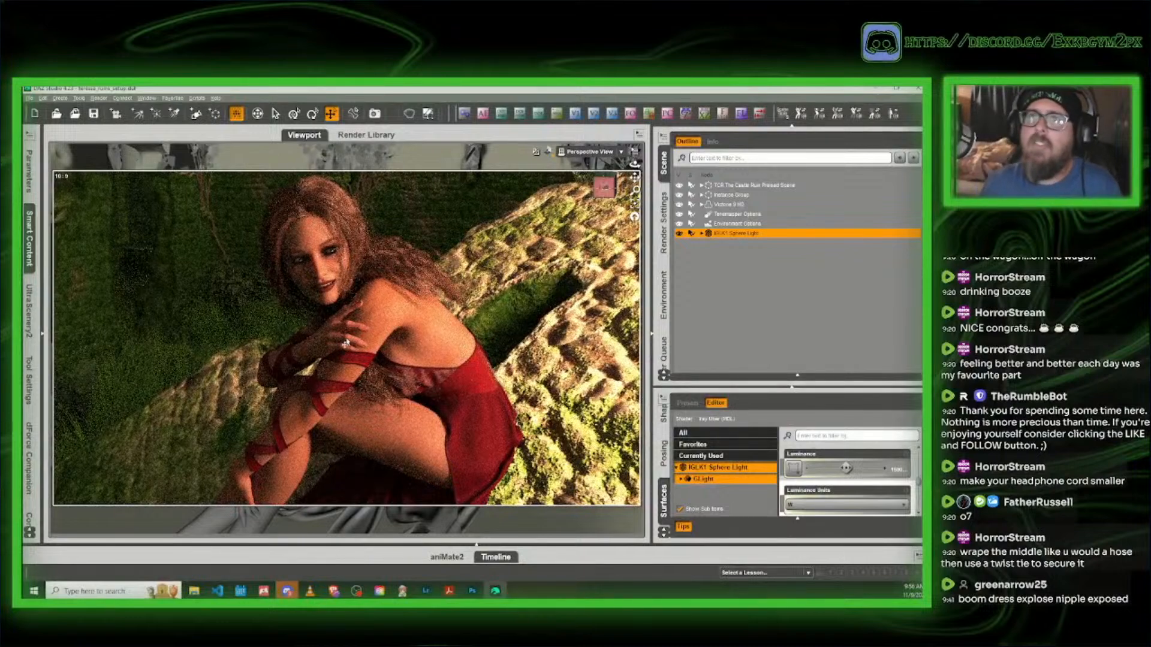
scroll(397, 368, "down", 4)
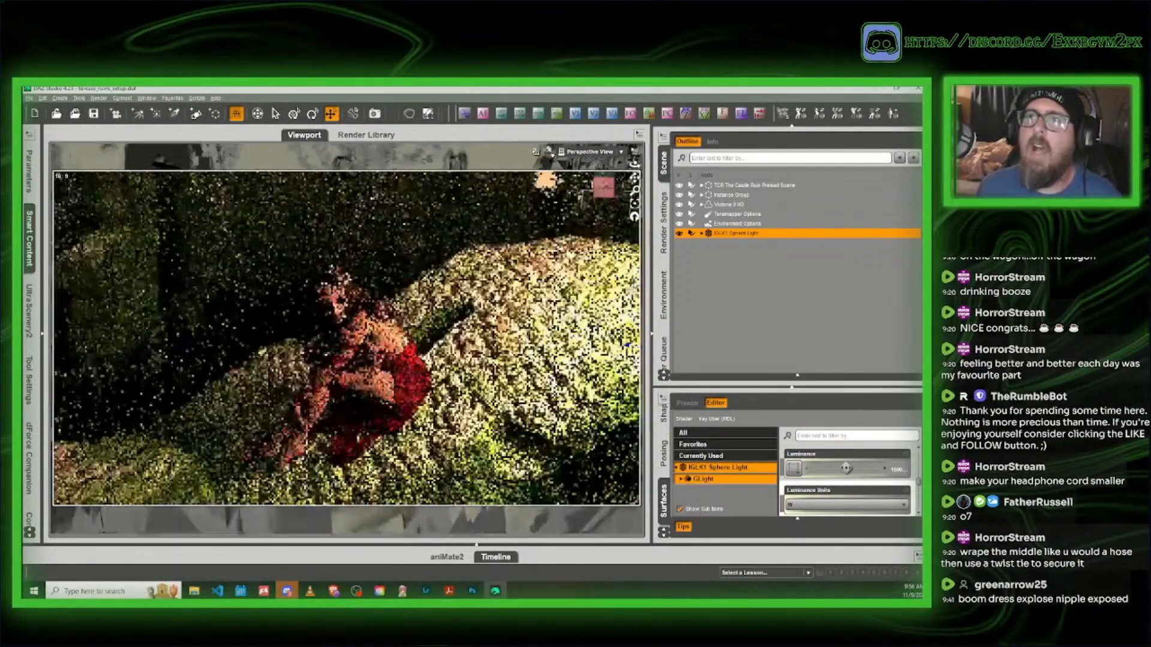
left_click_drag(604, 188, 606, 190)
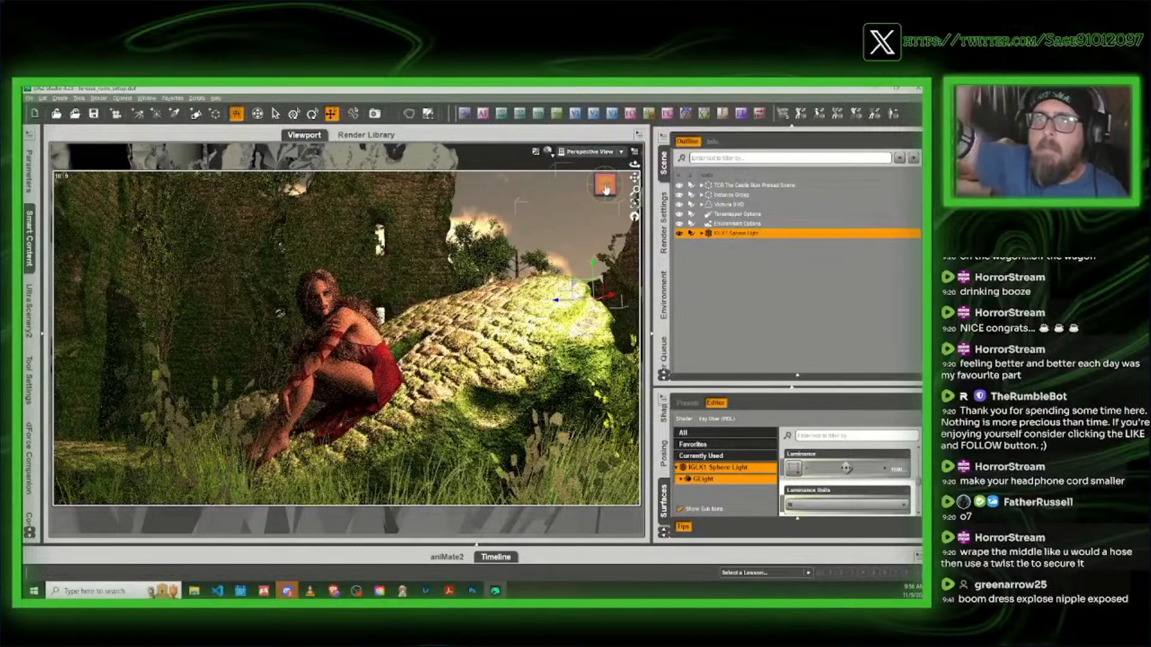
Step: Switch the viewport to Texture Shaded, then raise the sphere light and move it farther from the figure
left_click(547, 151)
left_click(555, 240)
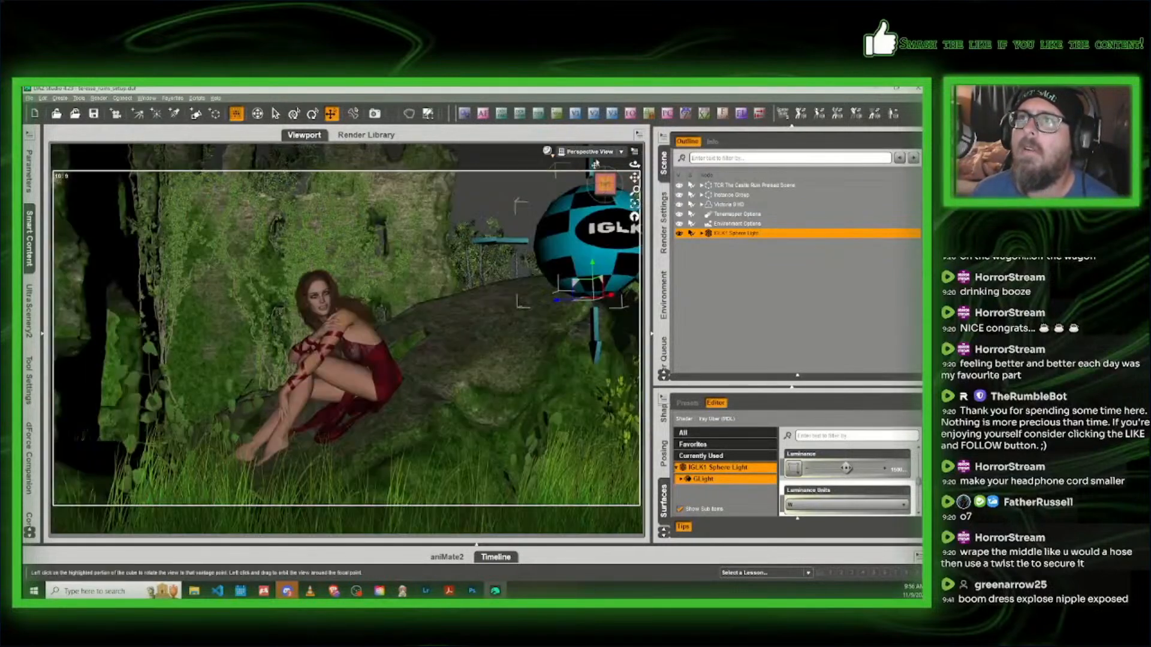
left_click_drag(590, 269, 592, 103)
left_click_drag(618, 188, 610, 195)
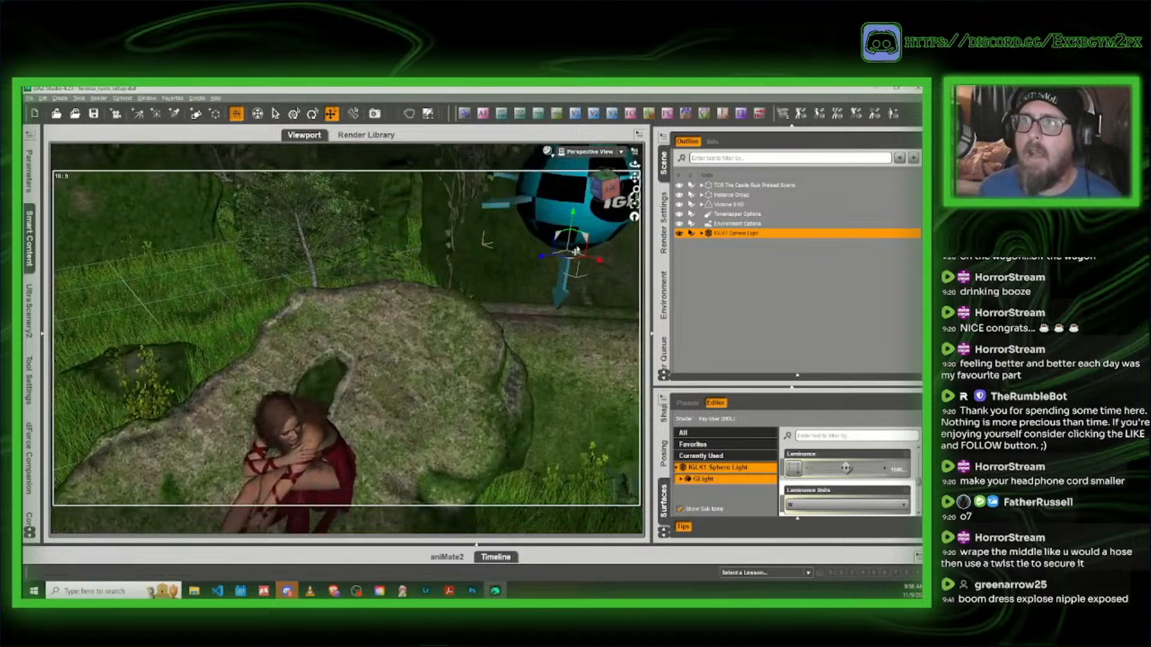
left_click_drag(569, 264, 634, 277)
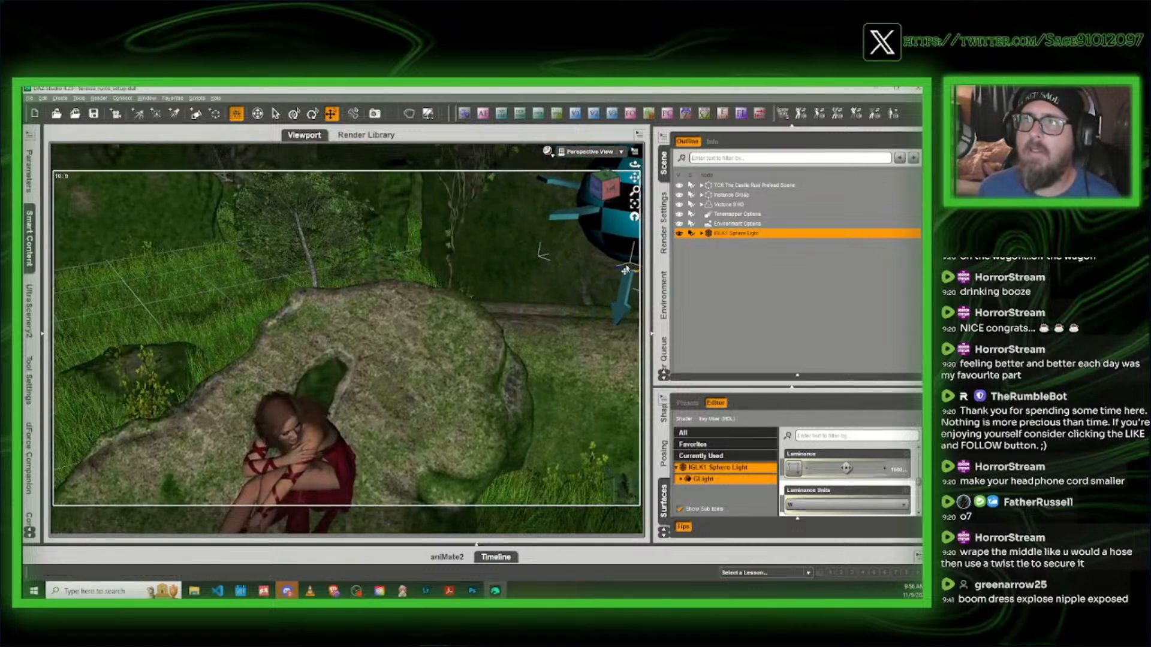
Step: Change the sphere light's Emission Color to a slightly more saturated, warmer pink
scroll(845, 474, "down", 5)
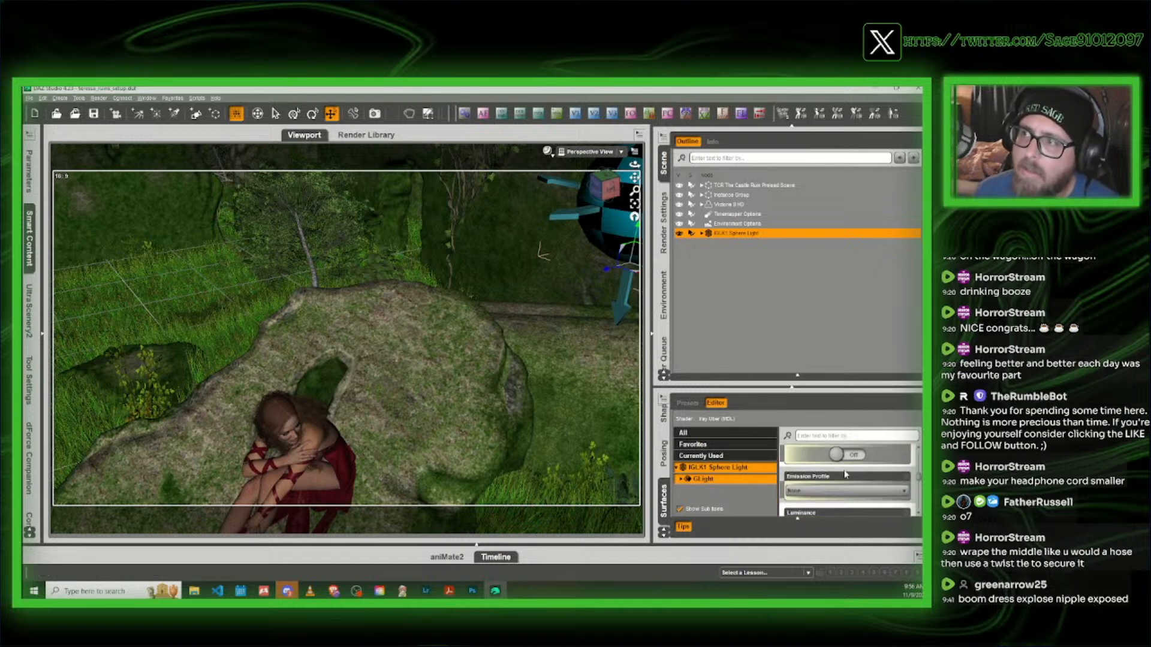
scroll(851, 475, "up", 1)
left_click(872, 469)
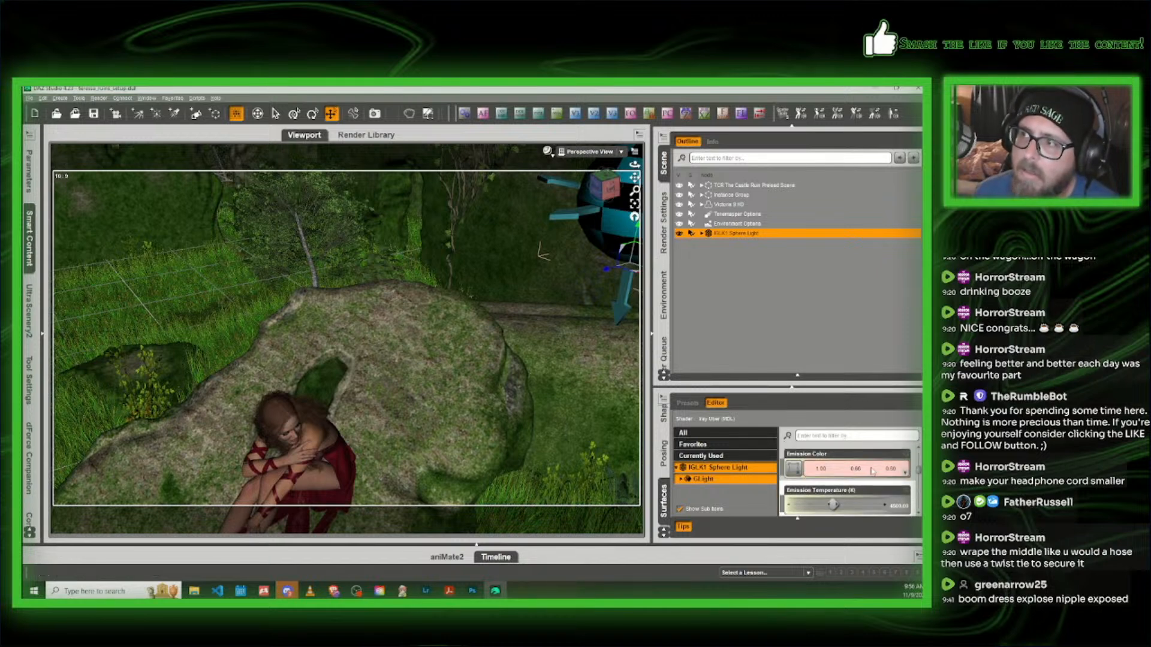
left_click(840, 469)
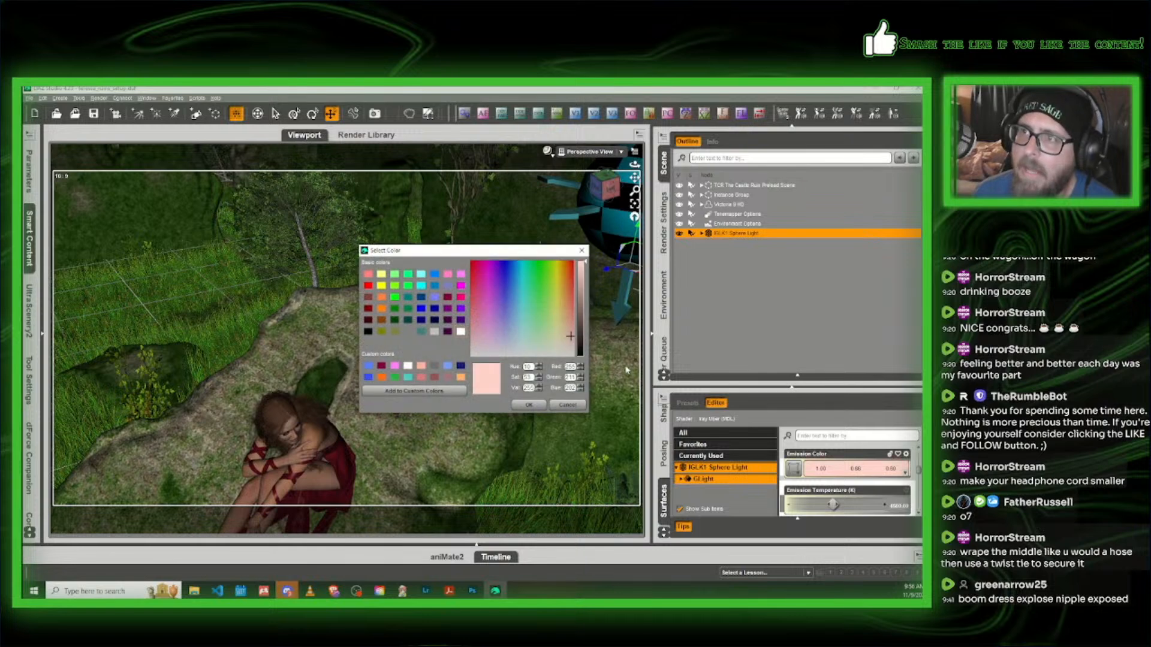
left_click(569, 330)
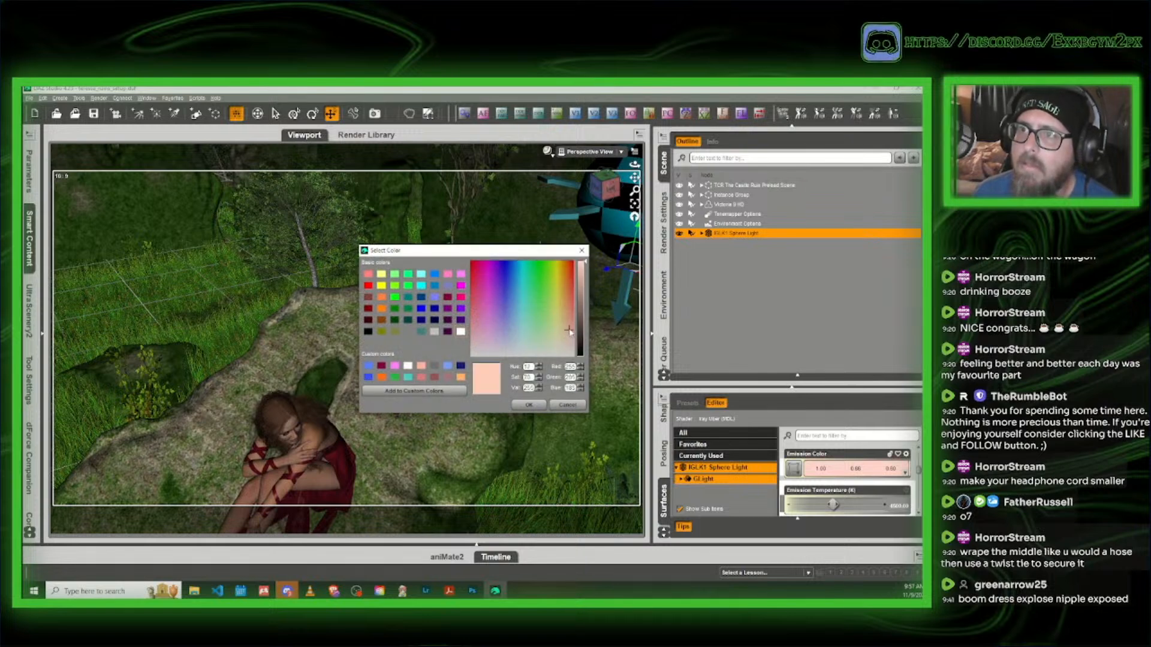
left_click(541, 407)
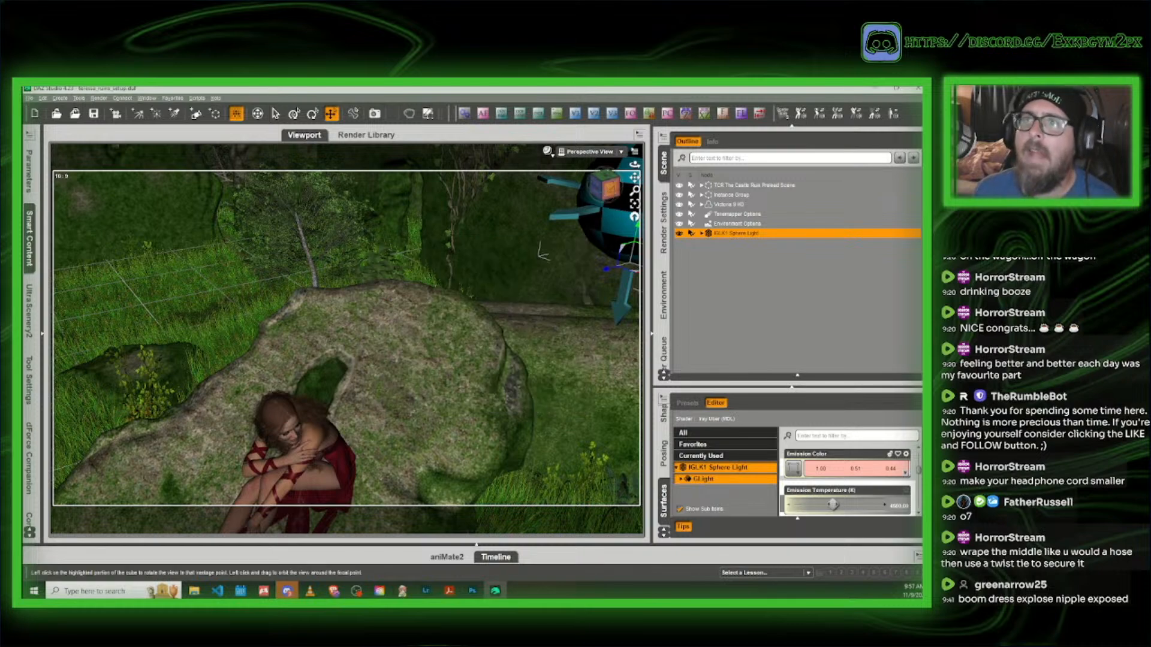
Step: Orbit back to the seated figure's left-side view and preview the relit scene in NVIDIA Iray draw style
left_click(609, 190)
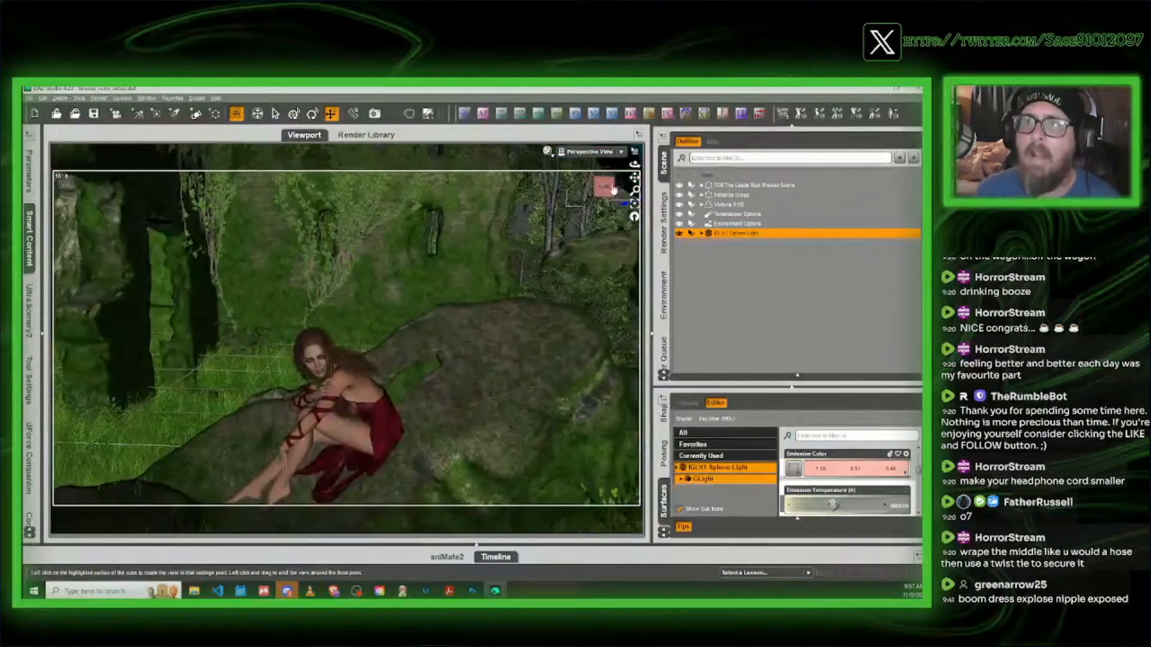
left_click(605, 187)
left_click(549, 154)
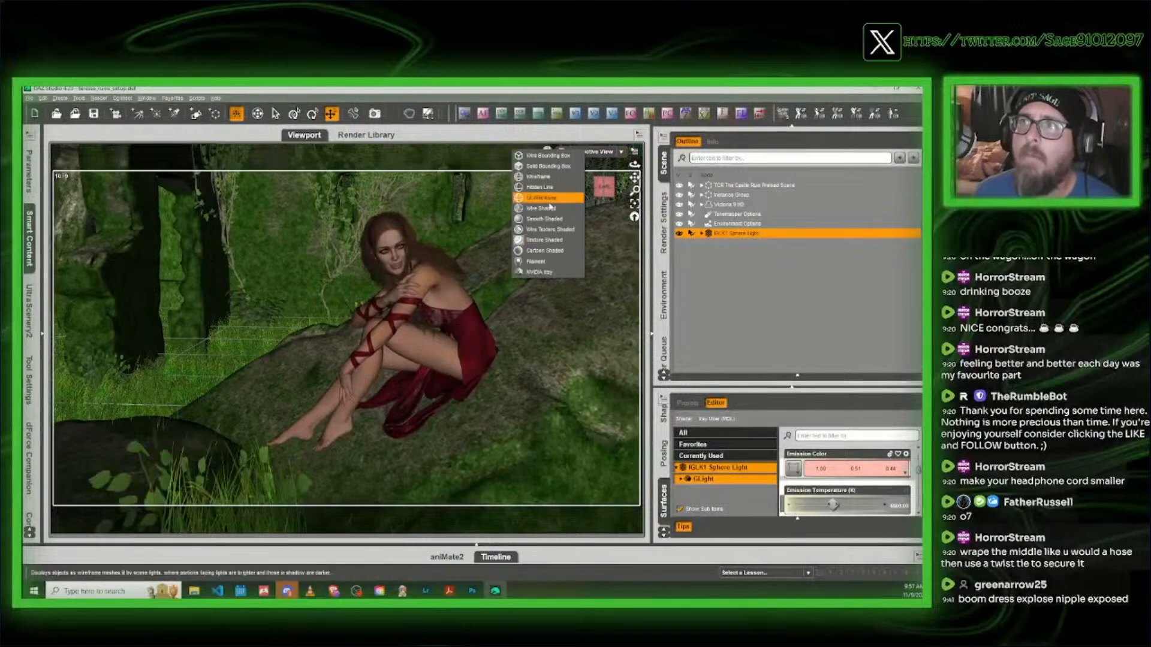
left_click(547, 273)
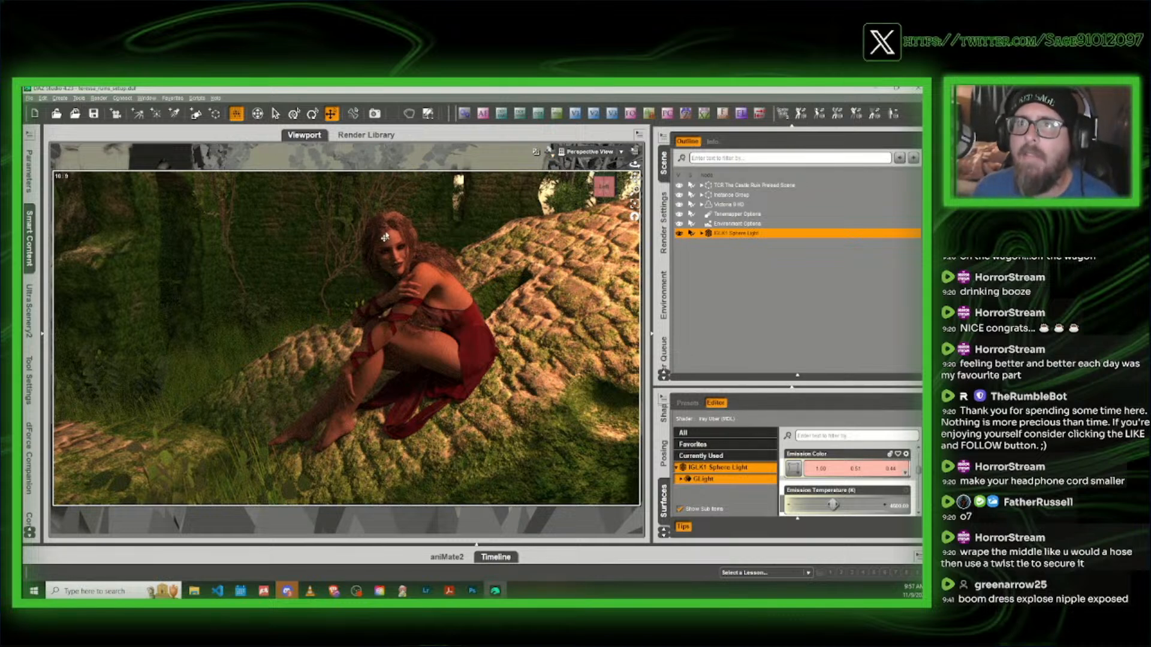
Step: Switch the viewport to Texture Shaded and move the sphere light sideways, farther out from the seated figure
left_click(549, 152)
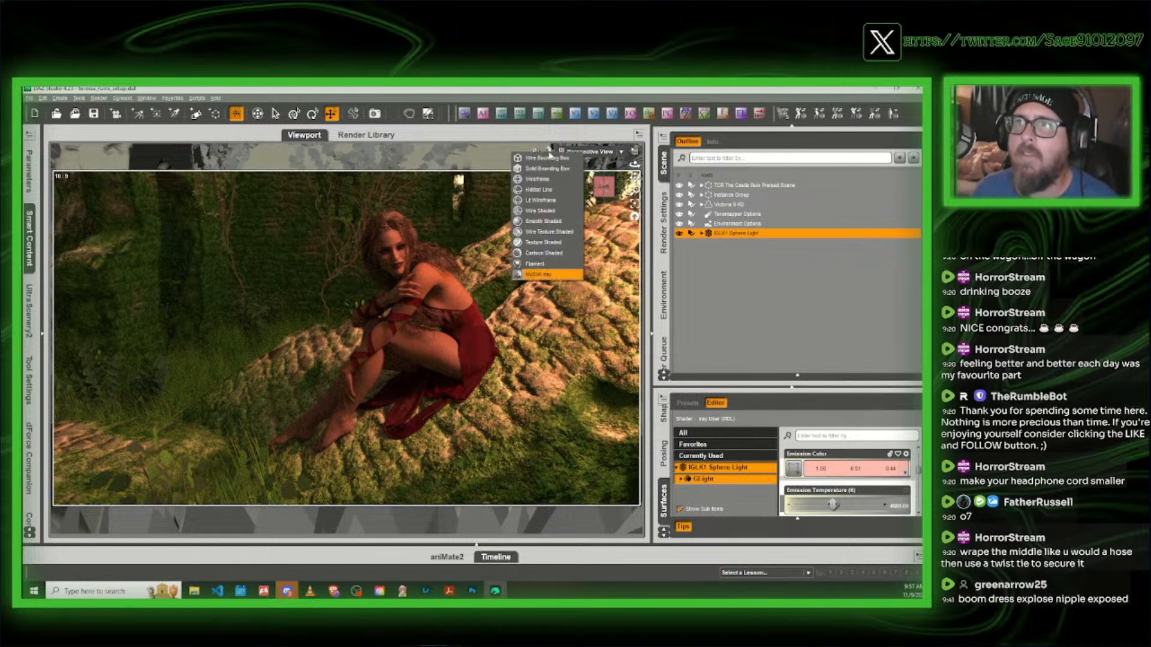
left_click(544, 242)
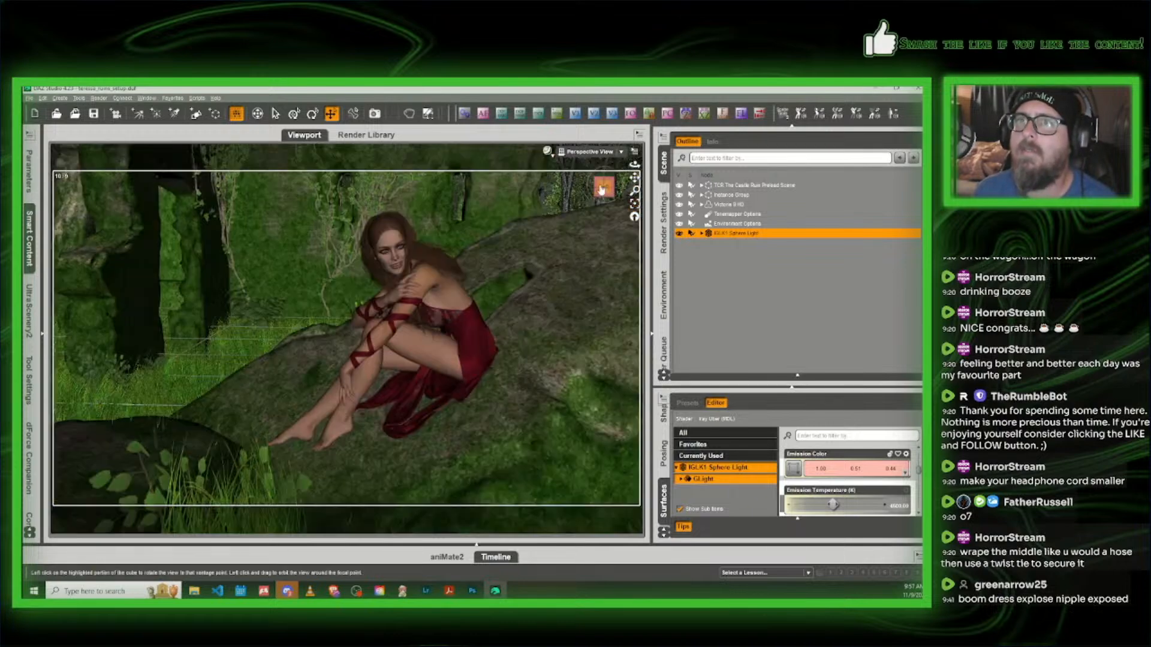
left_click_drag(607, 186, 599, 187)
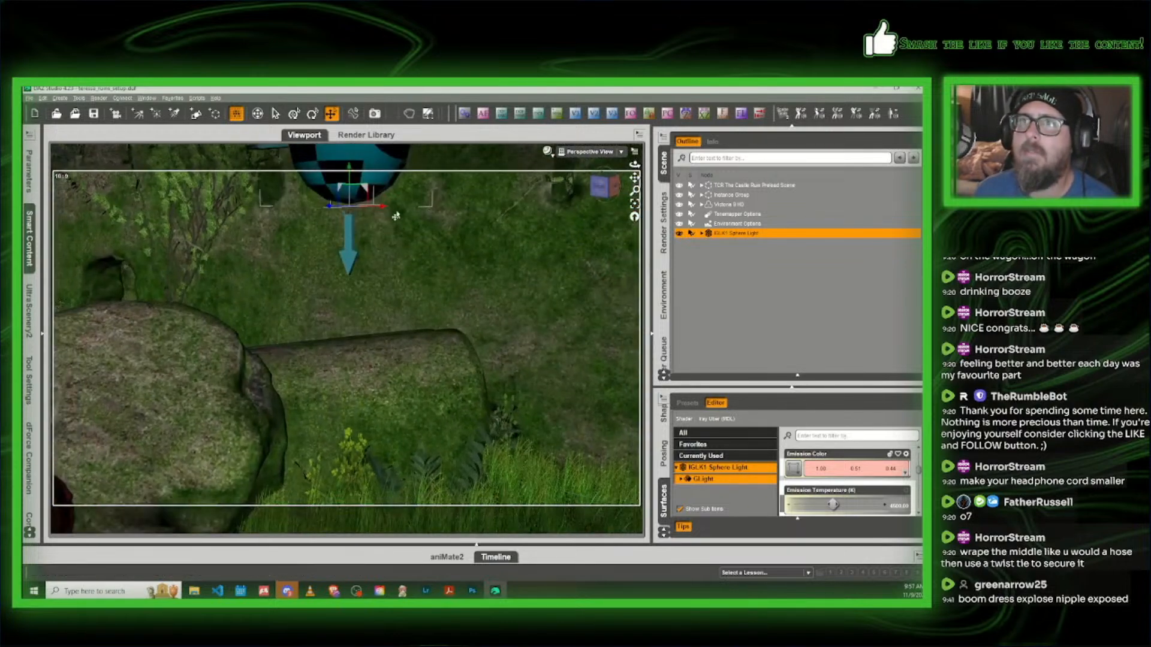
left_click_drag(382, 210, 479, 233)
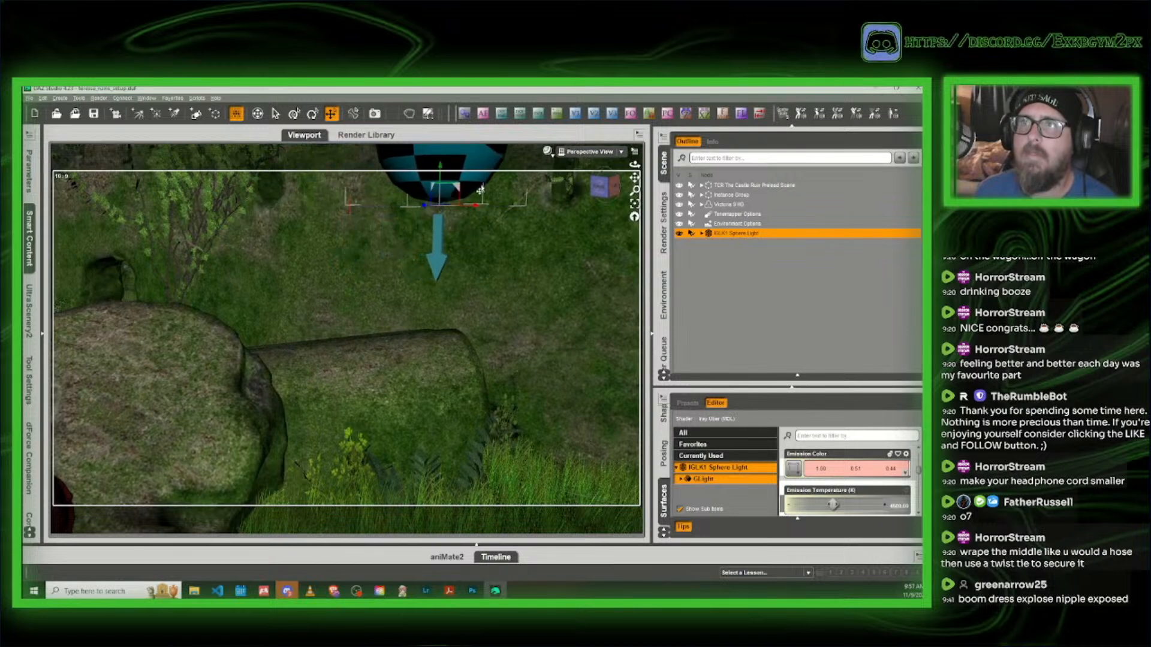
left_click_drag(422, 210, 415, 217)
Step: Return to the seated figure's left-side view and check the moved light in NVIDIA Iray draw style
mouse_move(610, 188)
left_mouse_down()
mouse_move(584, 188)
mouse_move(599, 185)
left_mouse_up()
scroll(610, 186, "up", 2)
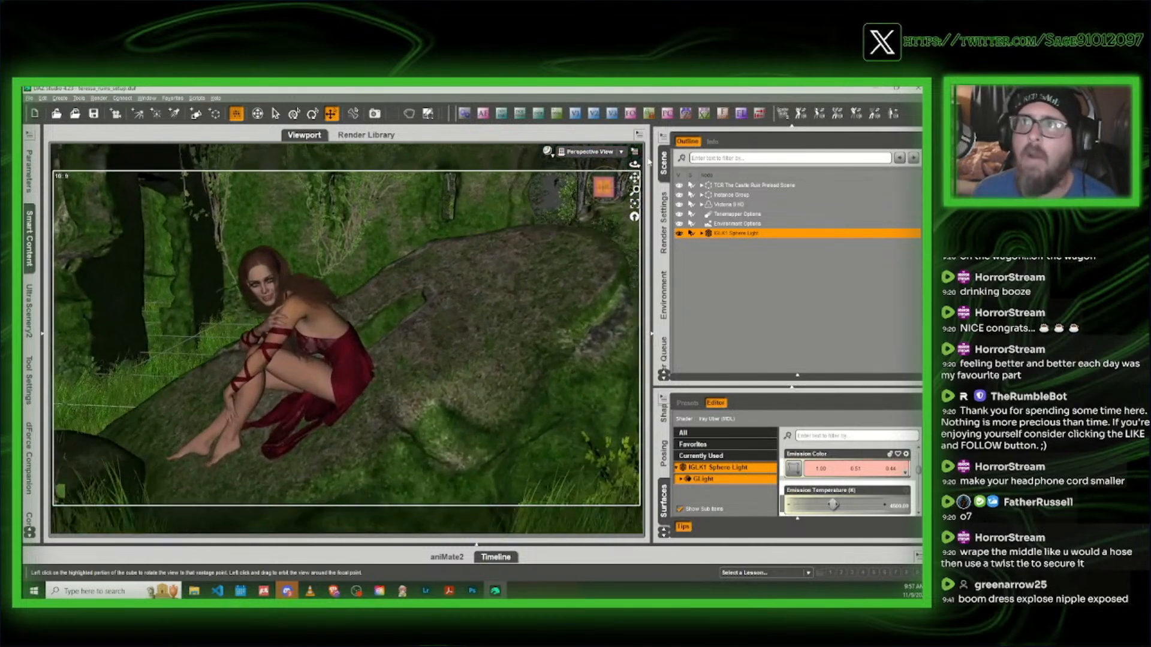
left_click(547, 152)
left_click(536, 272)
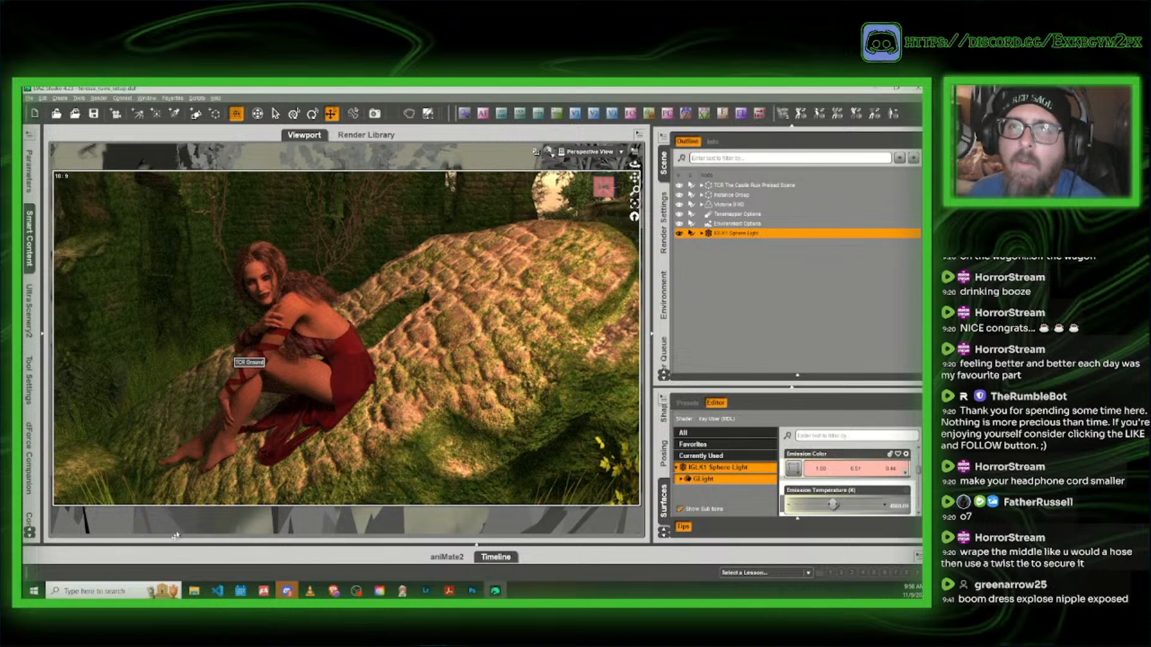
Step: Put the viewport back in Texture Shaded and duplicate the IGLK1 Sphere Light together with its node hierarchy
left_click(548, 156)
left_click(535, 261)
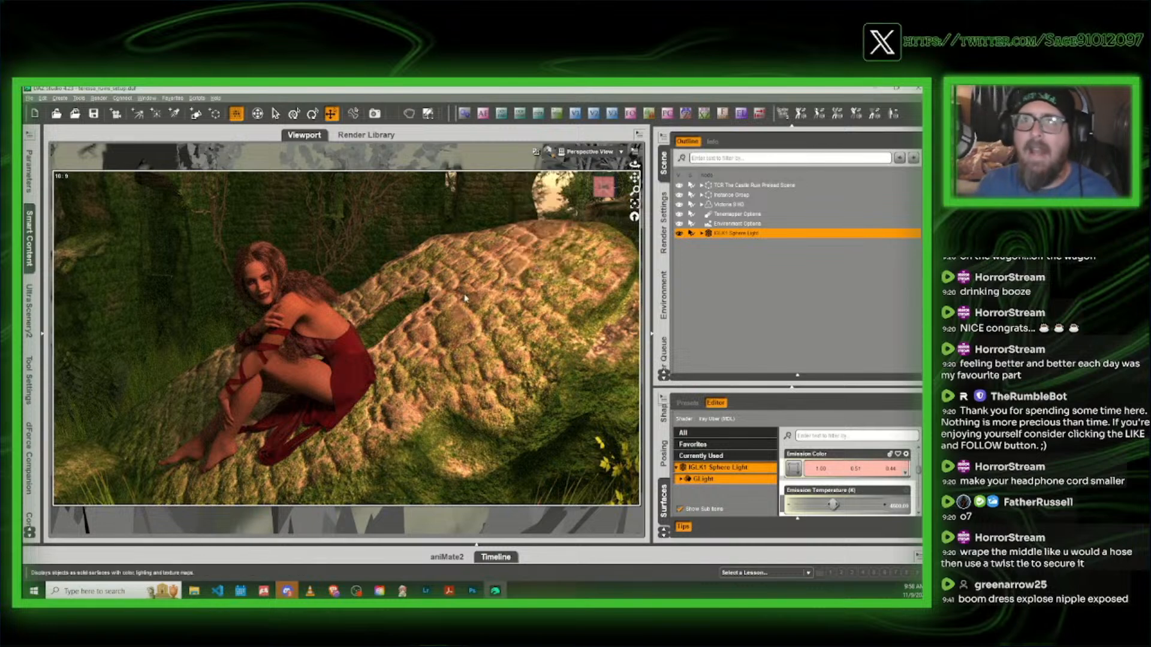
left_click_drag(604, 189, 599, 205)
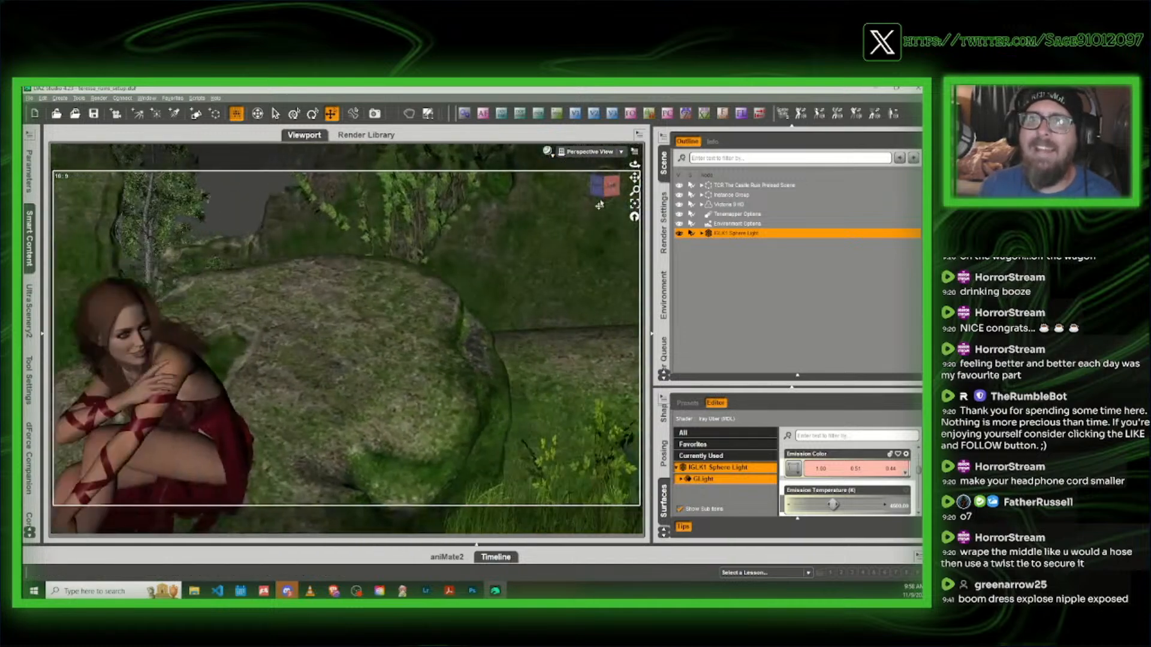
scroll(532, 255, "down", 5)
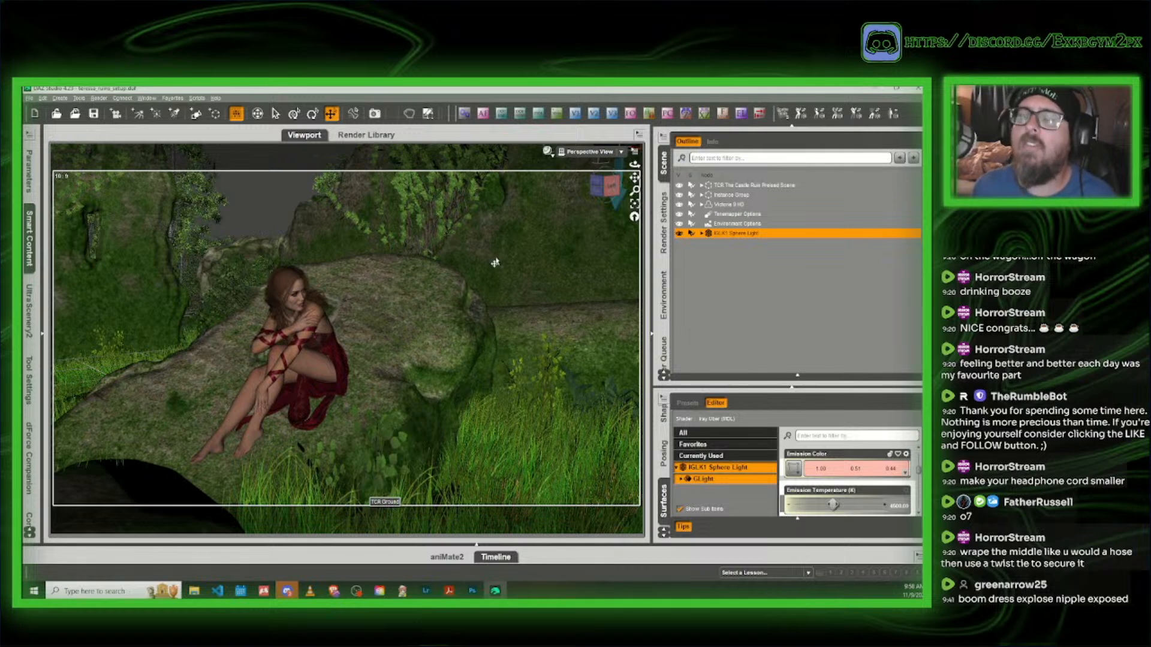
left_click(30, 240)
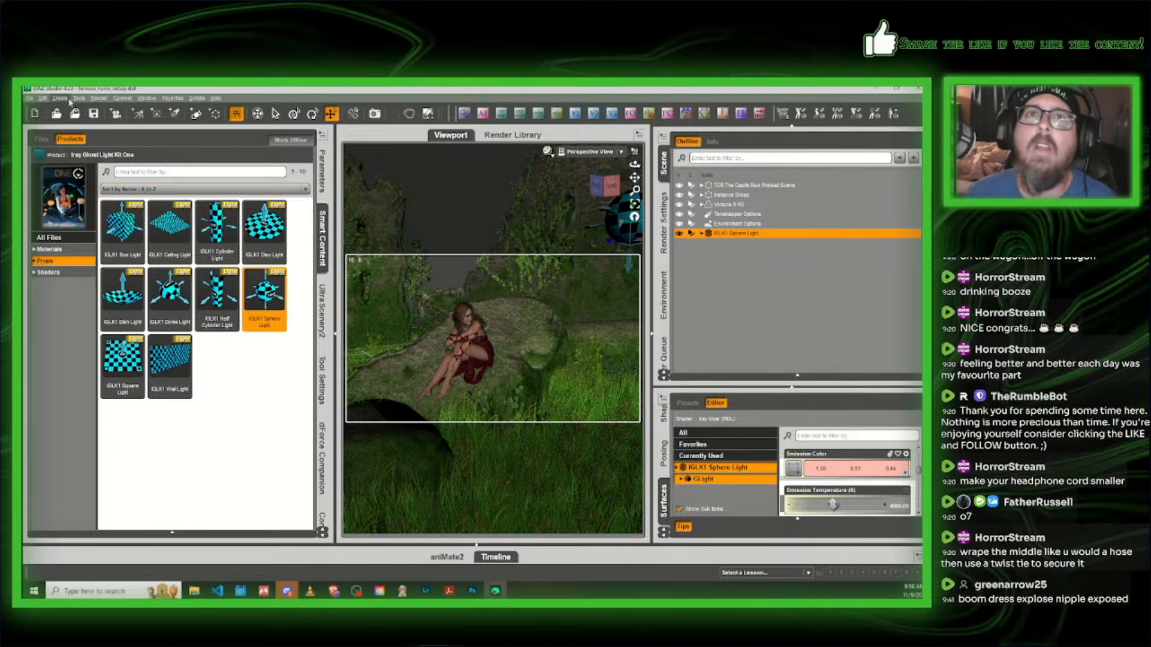
left_click(43, 98)
mouse_move(72, 151)
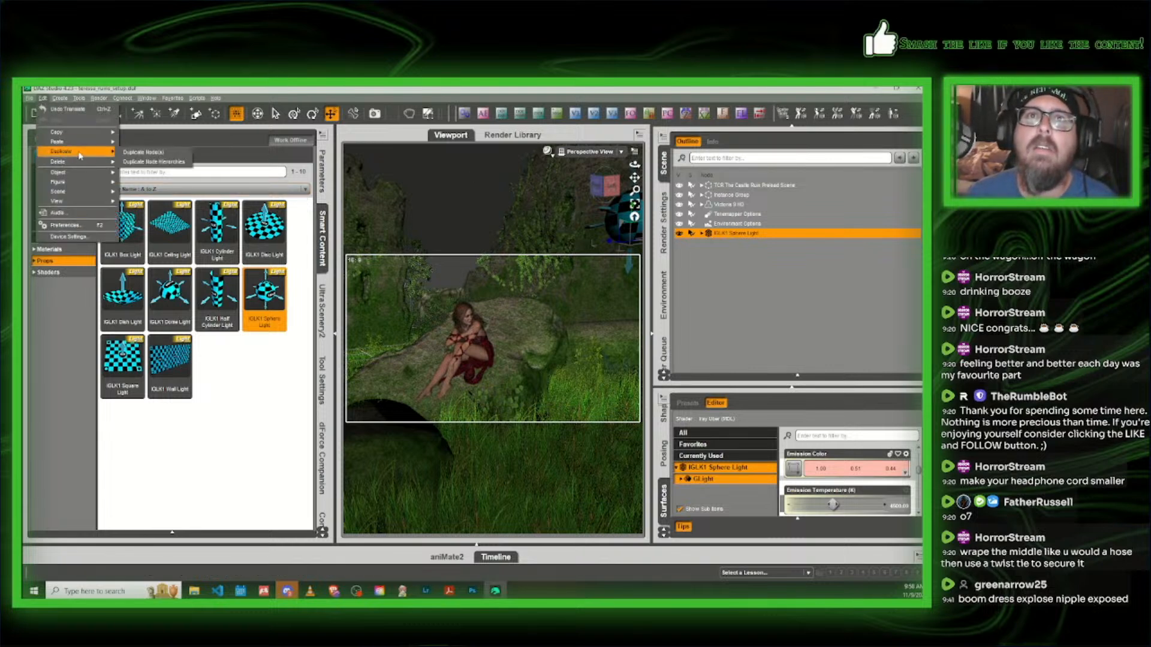
left_click(155, 162)
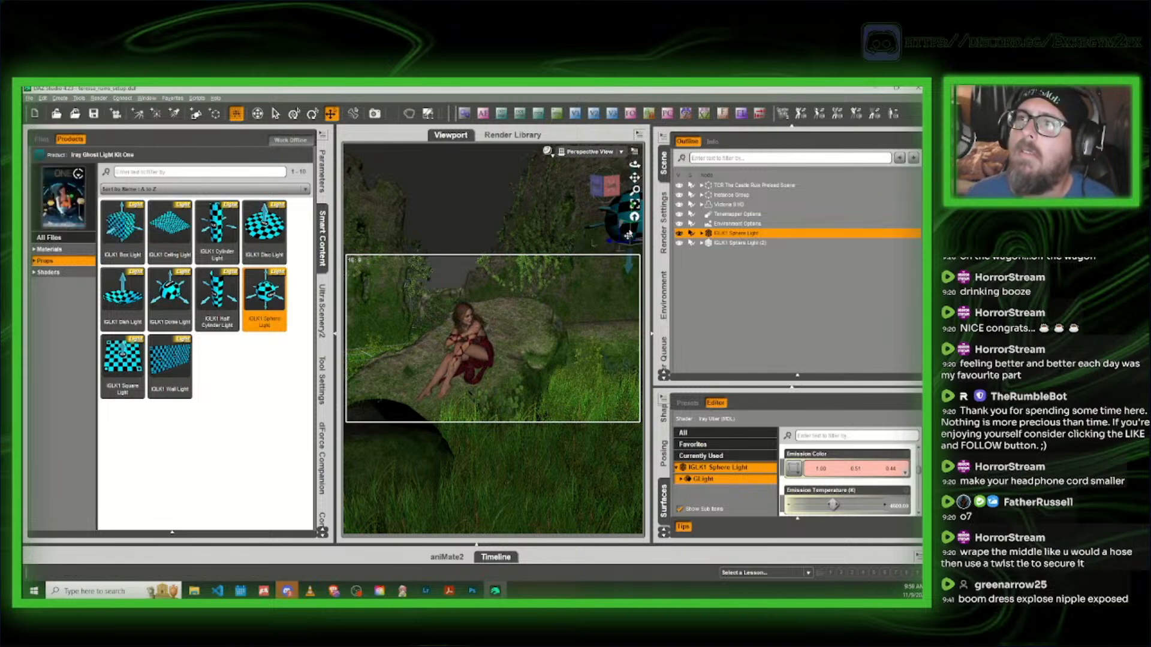
Step: Move the original sphere light in front of the seated figure and set its Luminous Efficacy to 500
left_click_drag(621, 226, 421, 358)
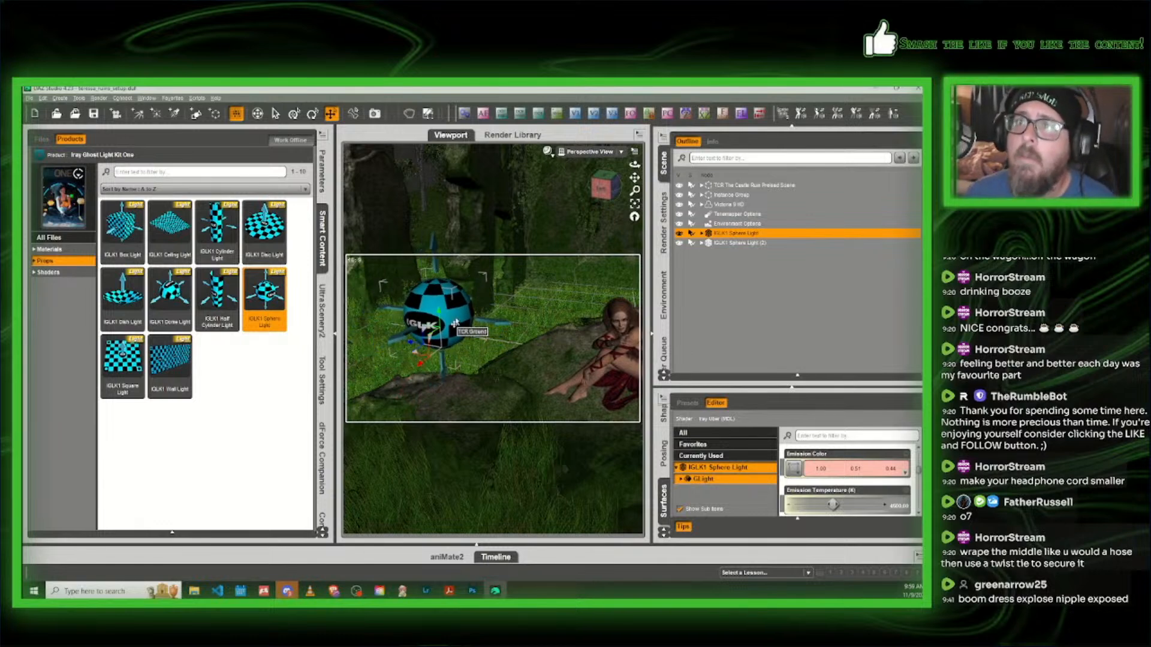
scroll(877, 507, "down", 5)
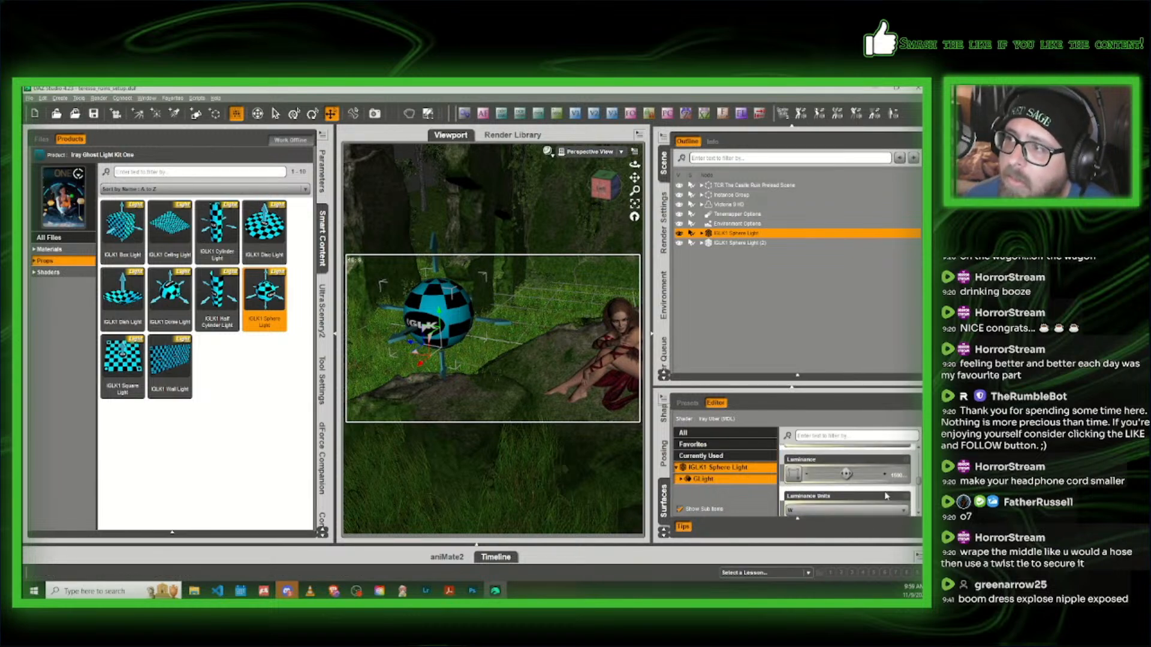
left_click(897, 476)
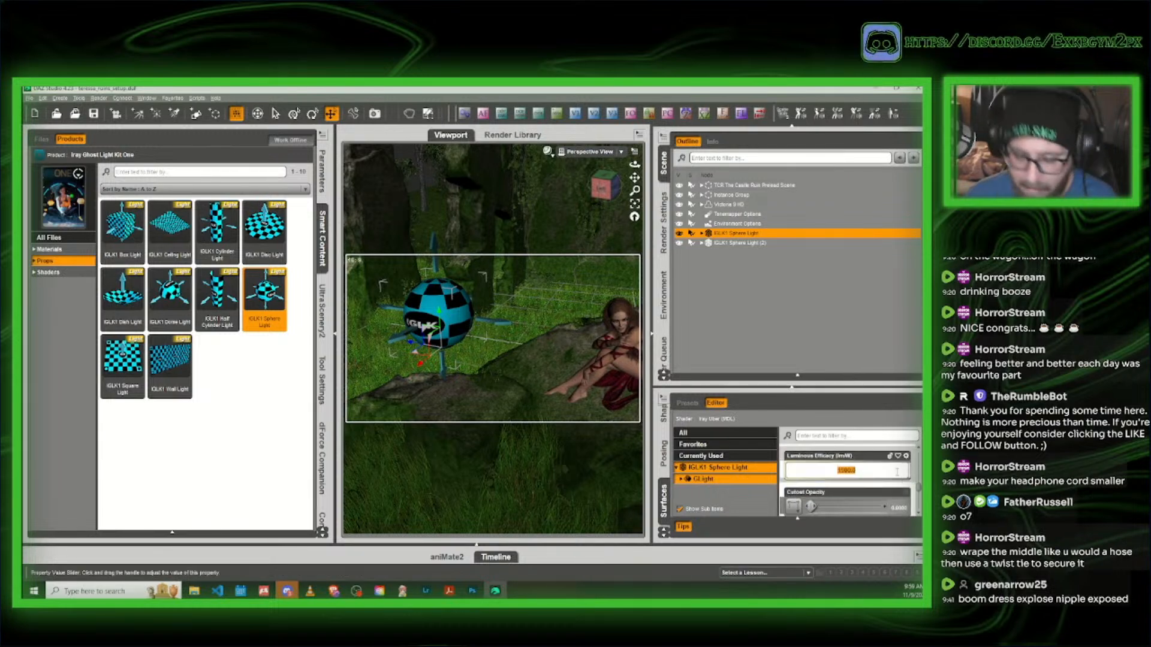
type("500")
key("Return")
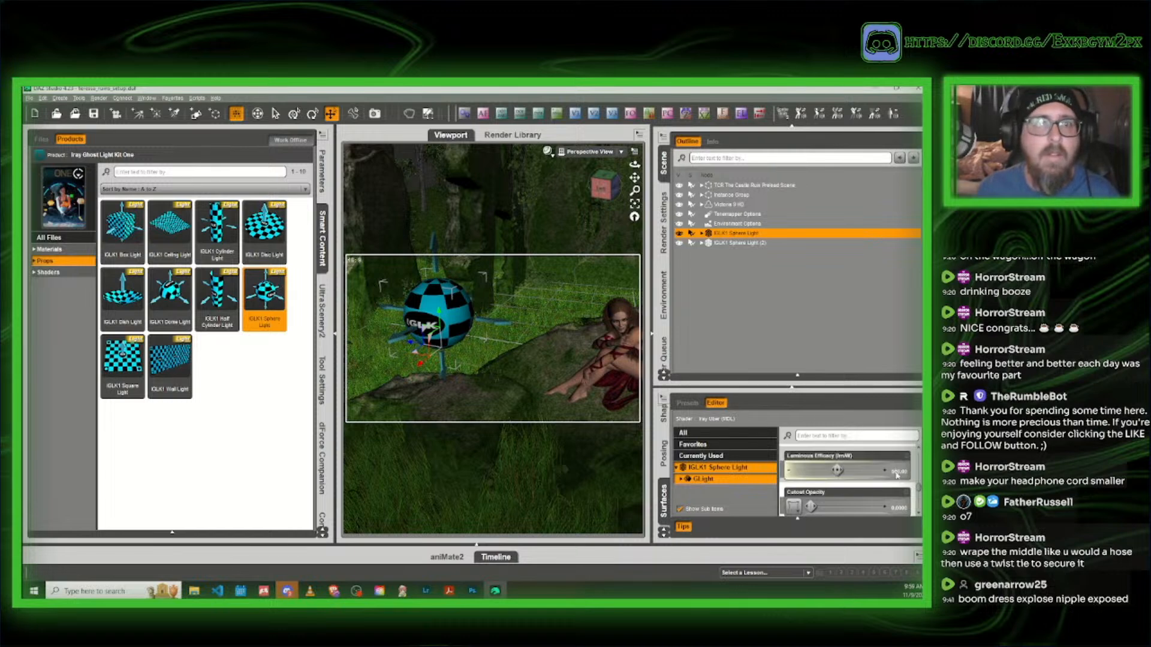
scroll(898, 446, "up", 1)
Step: Frame the figure closely from its left side in an enlarged viewport and preview both lights in NVIDIA Iray
left_click_drag(592, 186, 594, 187)
left_click(322, 228)
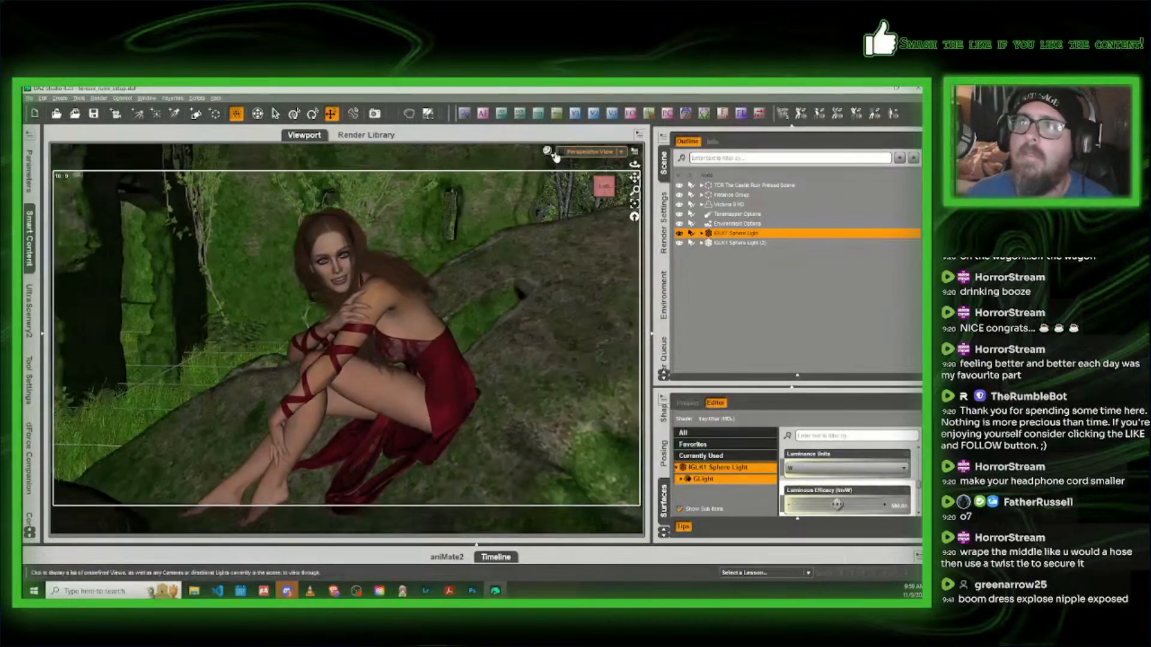
left_click(548, 151)
left_click(563, 274)
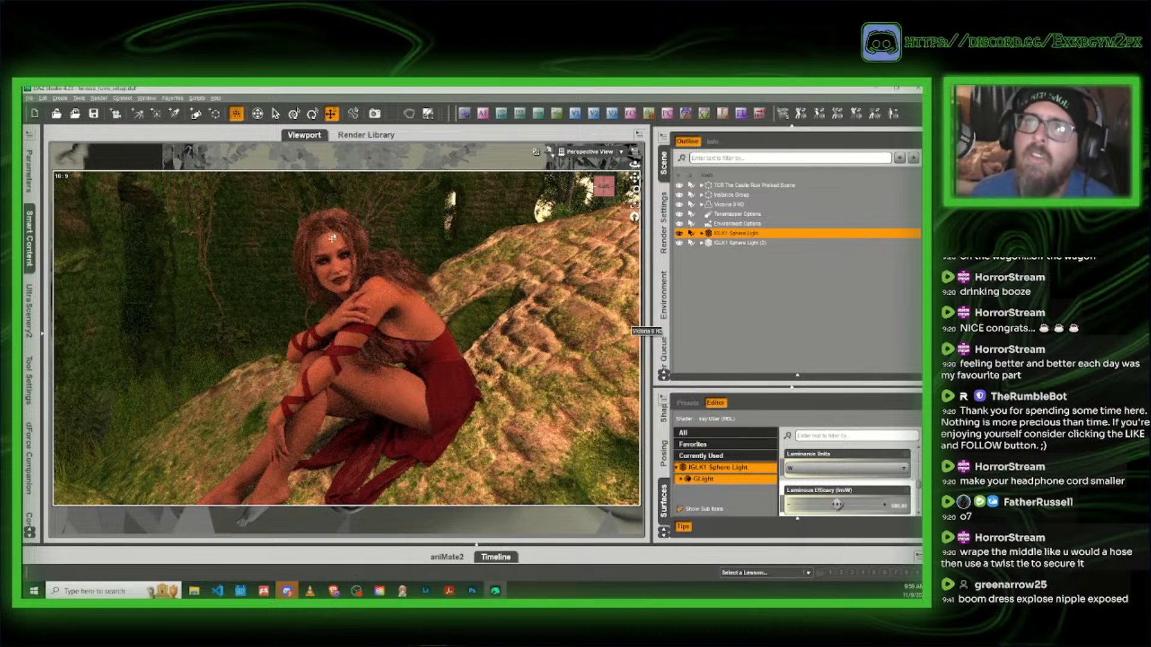
Step: Lower the original sphere light's Luminous Efficacy to 200, and finally to 140
double_click(886, 506)
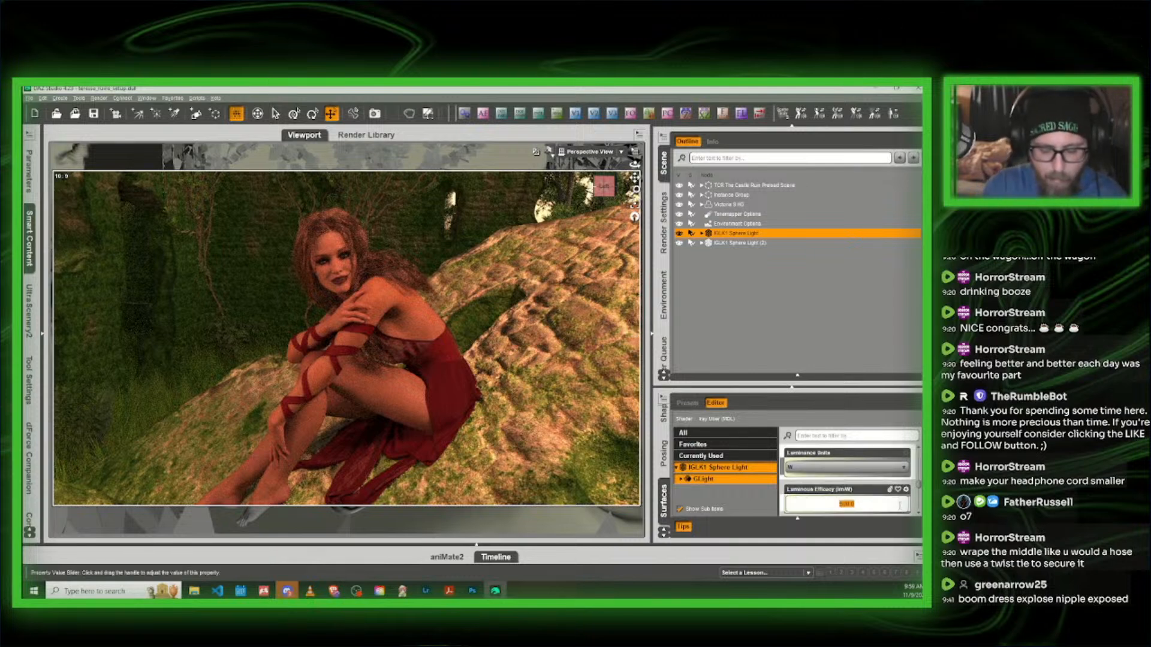
type("200")
key("Return")
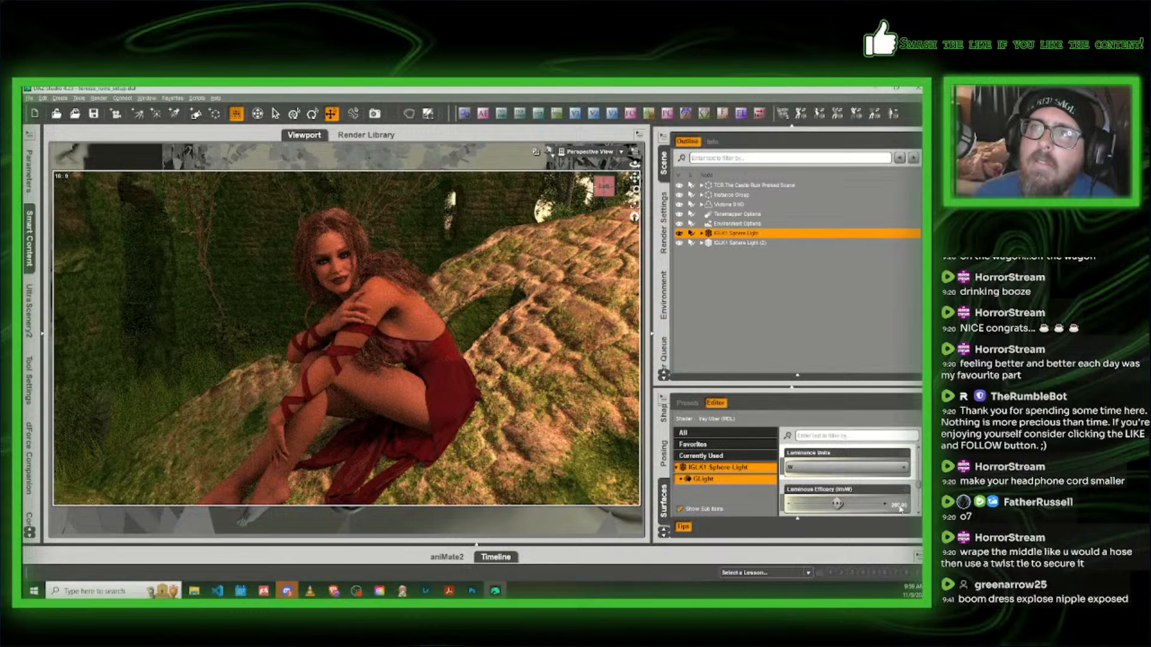
left_click(899, 507)
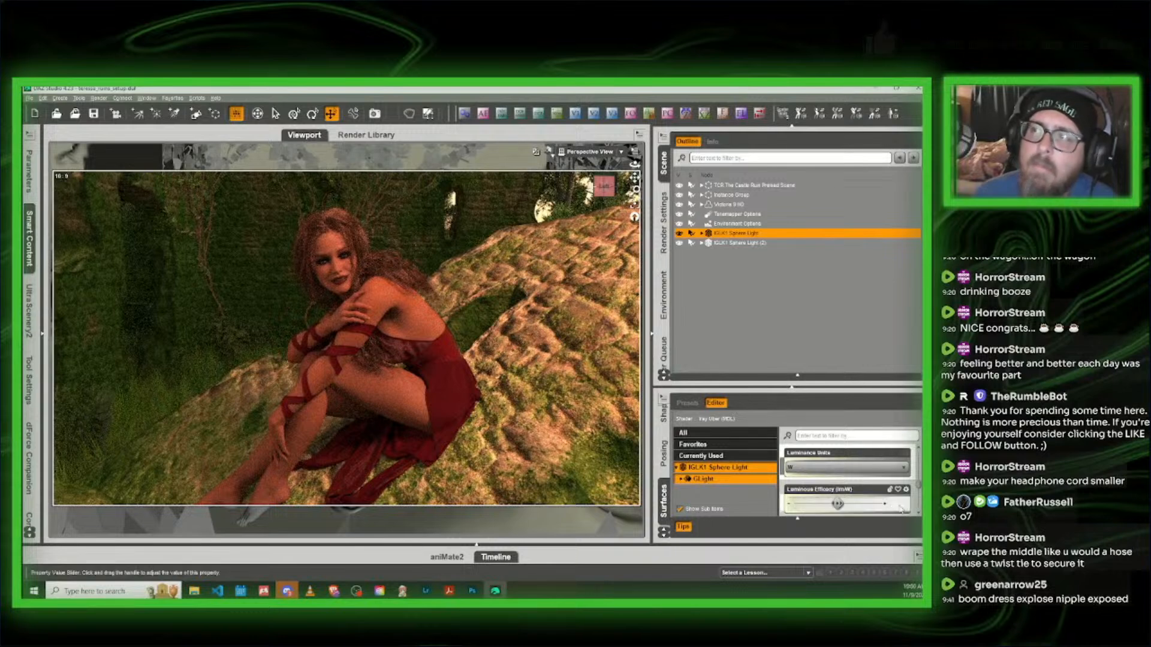
type("140")
key("Return")
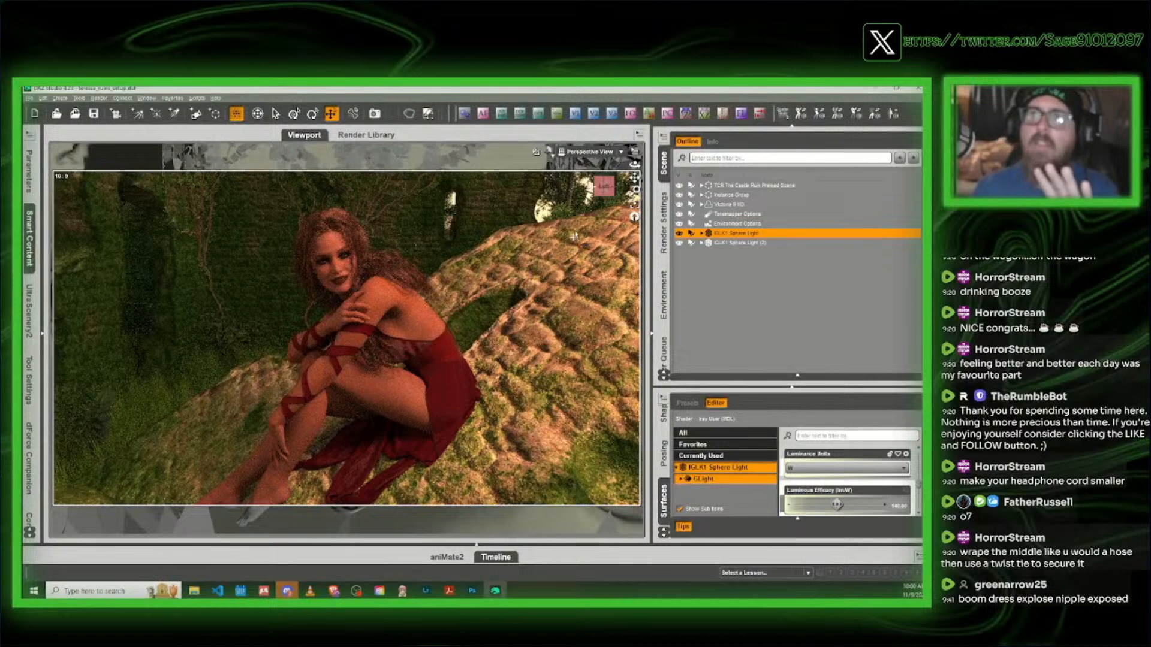
Step: Return to Texture Shaded, add a new IGLK1 Sphere Light from Iray Ghost Light Kit One, and select it
left_click(550, 153)
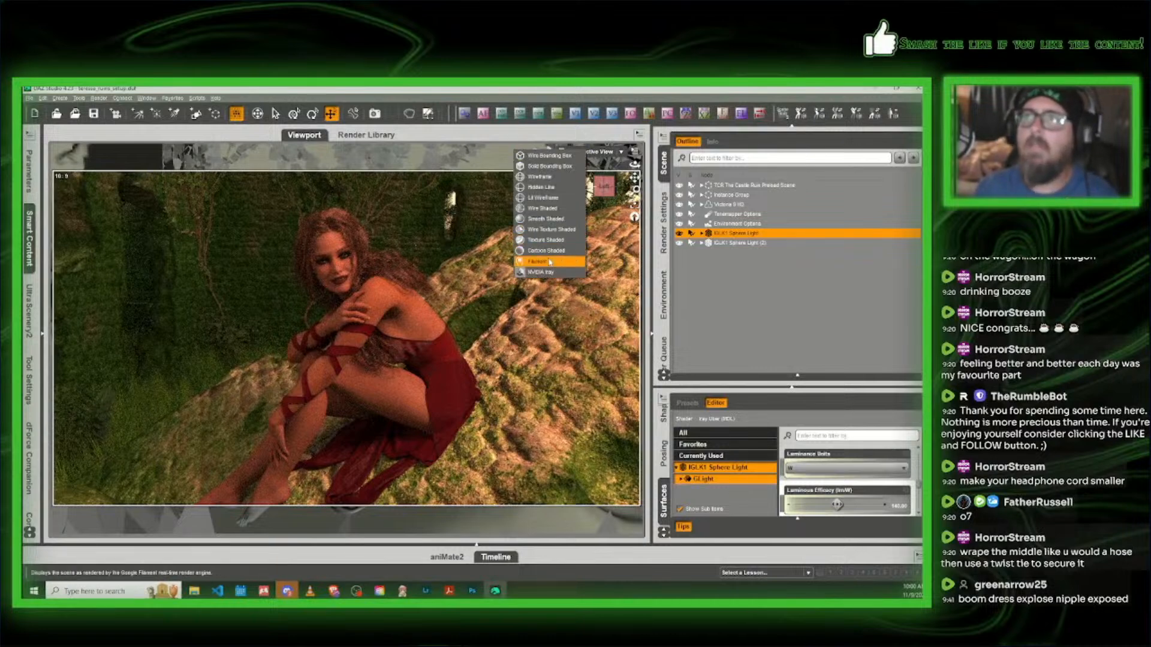
left_click(551, 240)
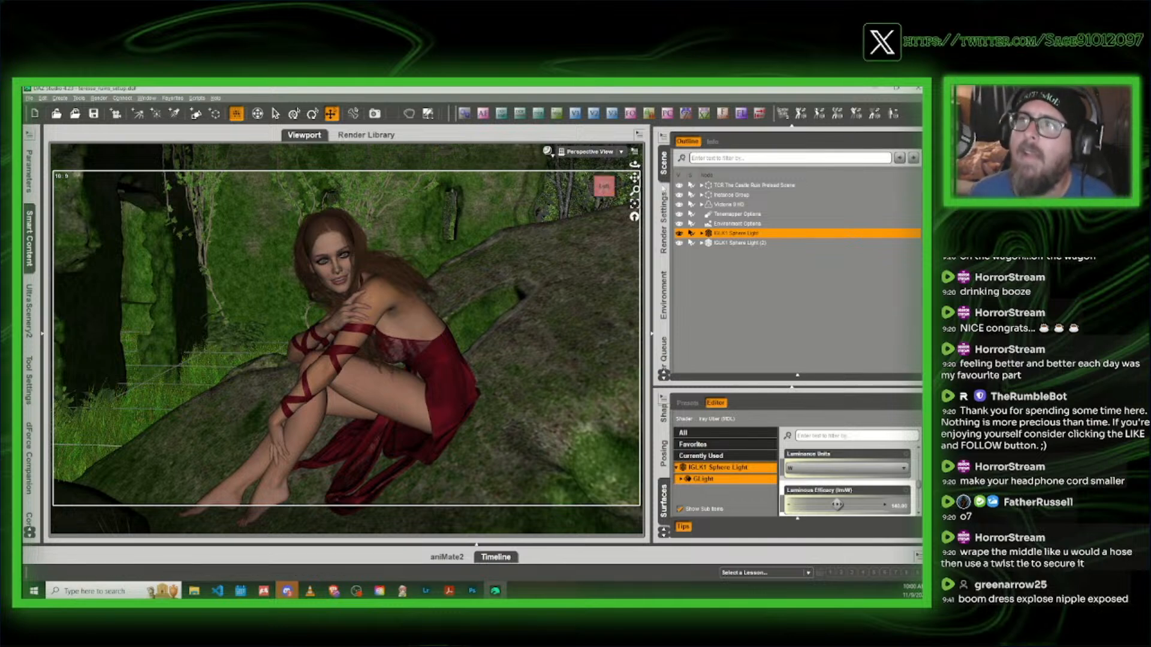
left_click(28, 238)
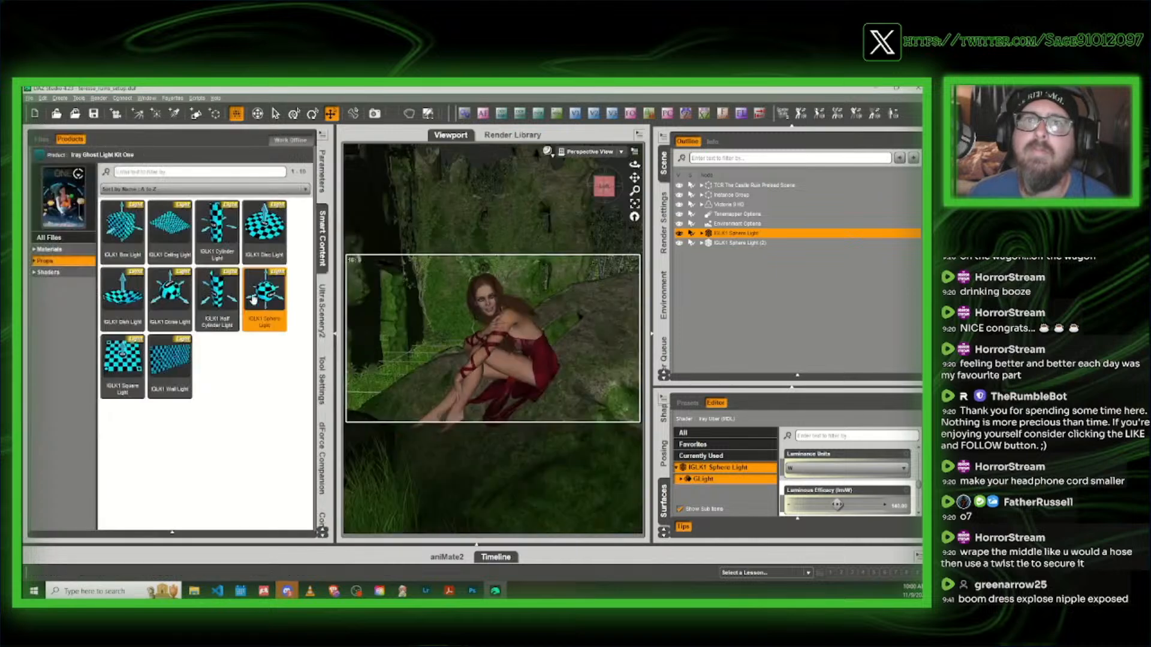
double_click(261, 298)
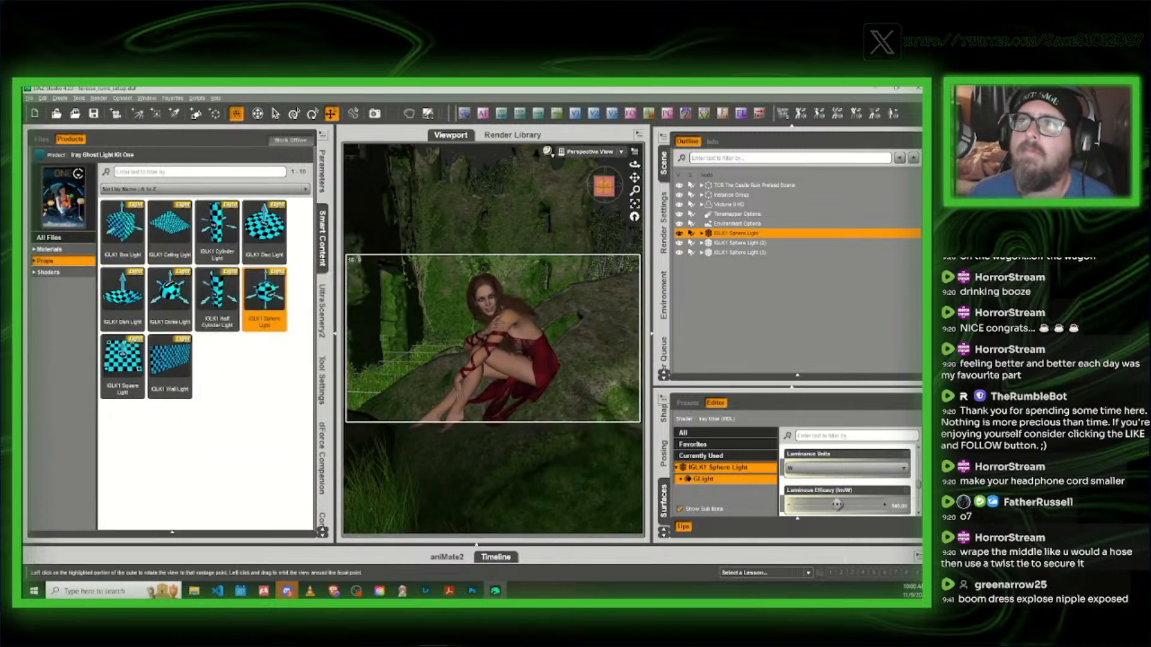
left_click(597, 181)
left_click(442, 343)
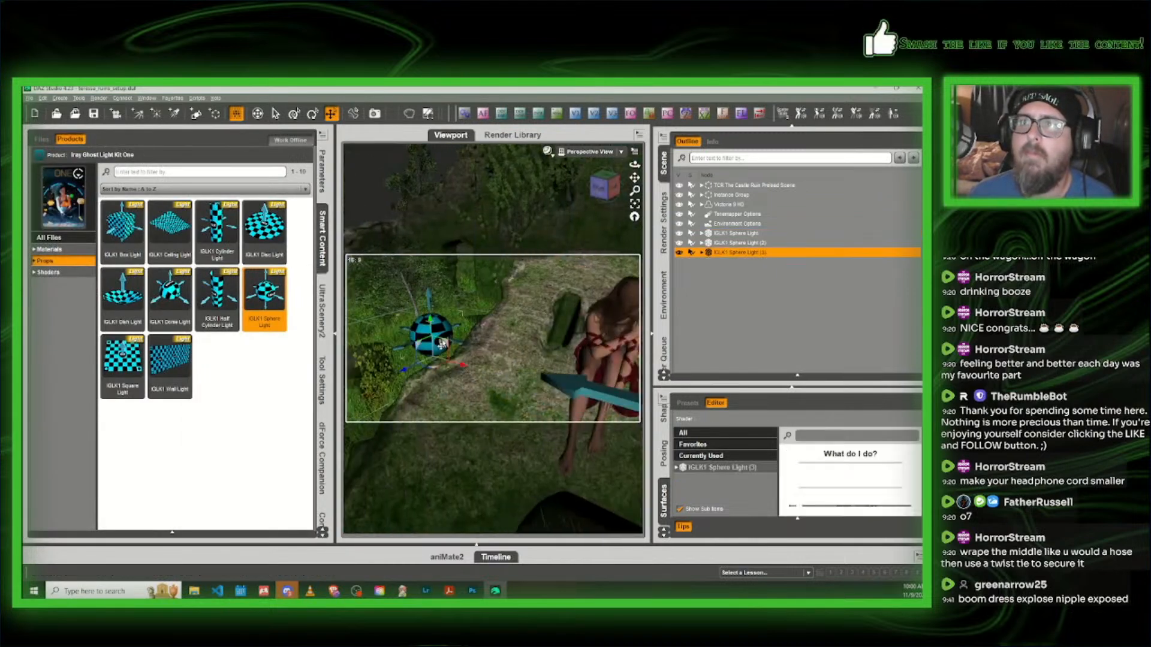
Step: Raise the new sphere light and position it beside the rock on the figure's right side, checking several angles
left_click_drag(429, 321, 437, 217)
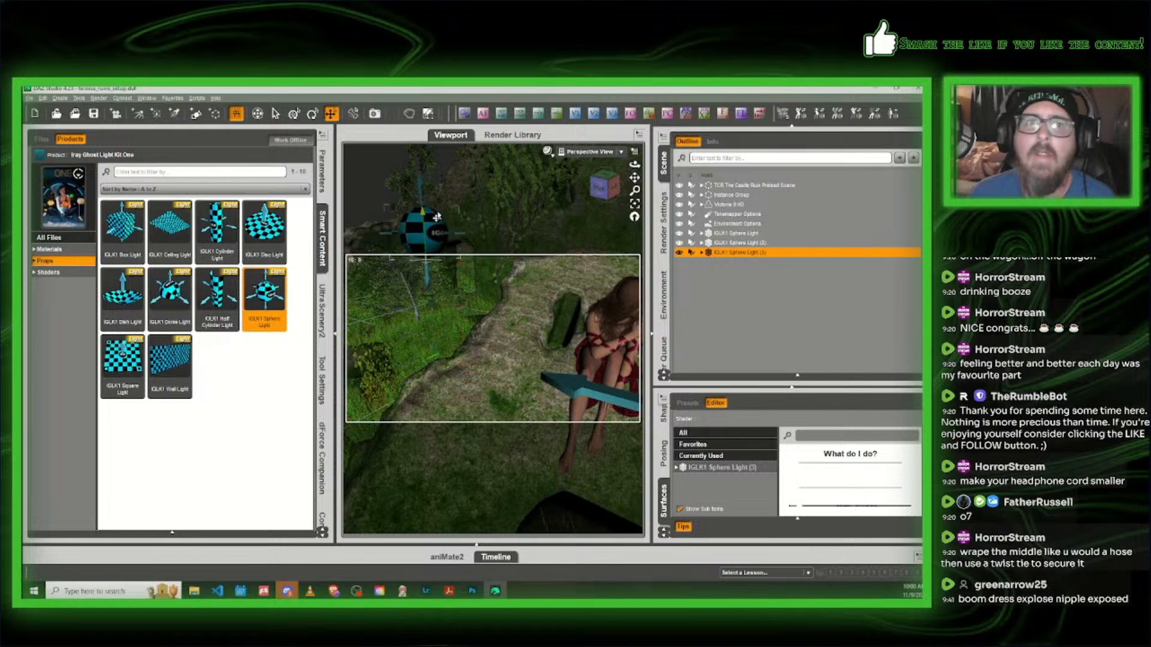
scroll(457, 212, "down", 3)
left_click_drag(602, 187, 612, 200)
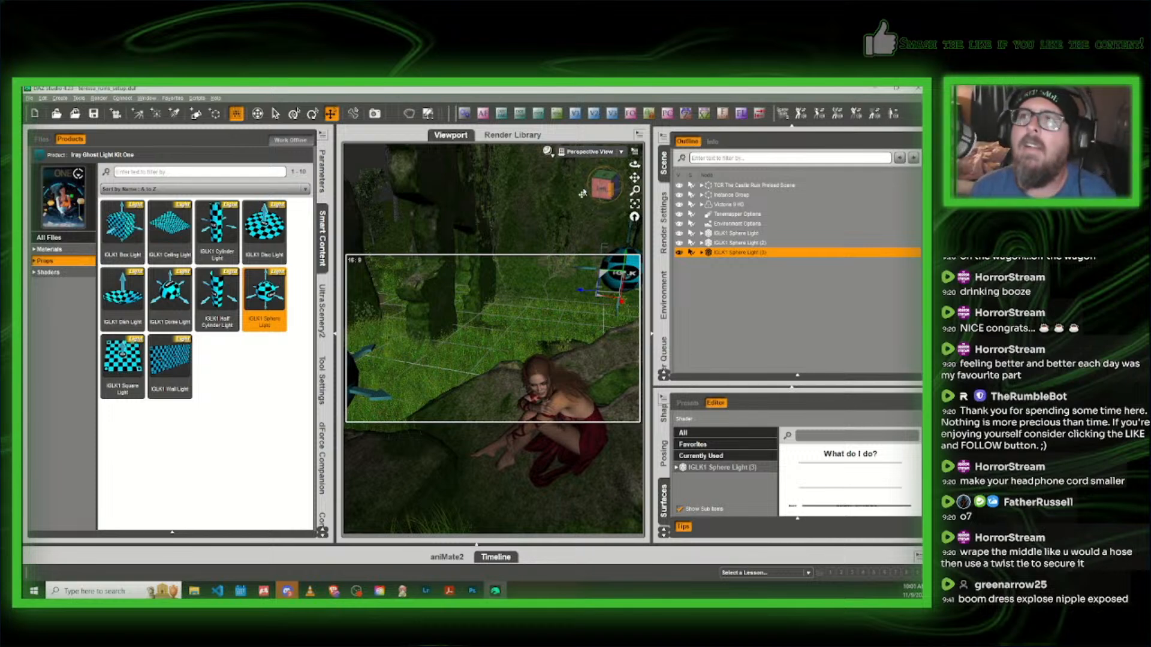
left_click(604, 189)
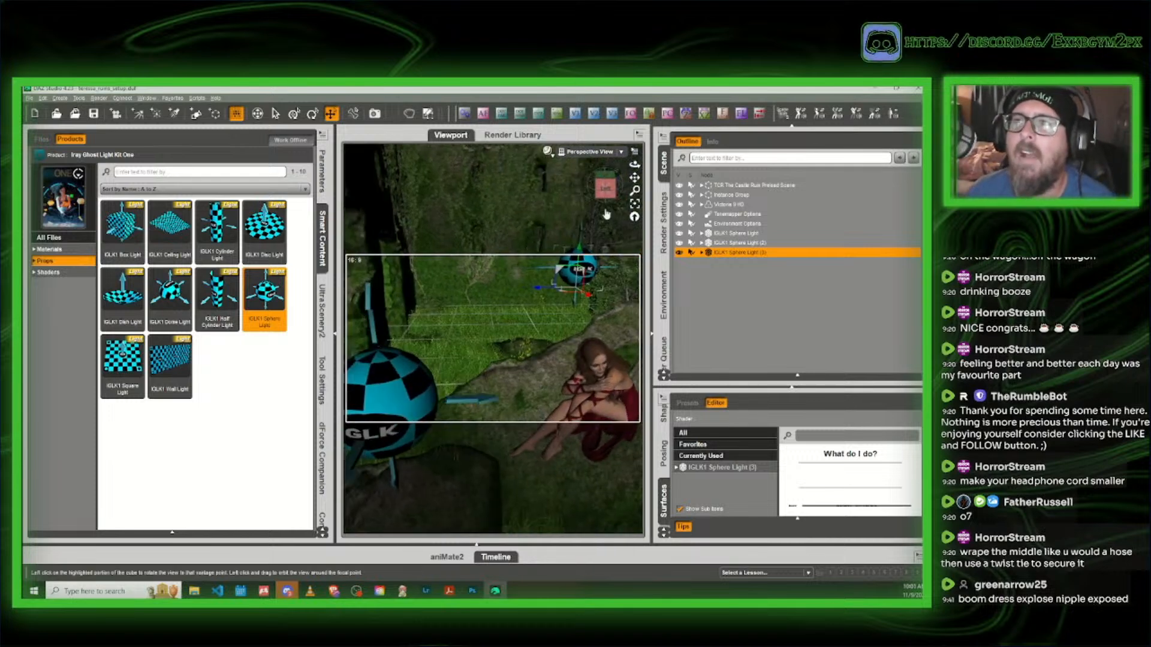
left_click_drag(562, 296, 530, 312)
middle_click_drag(531, 304, 405, 304)
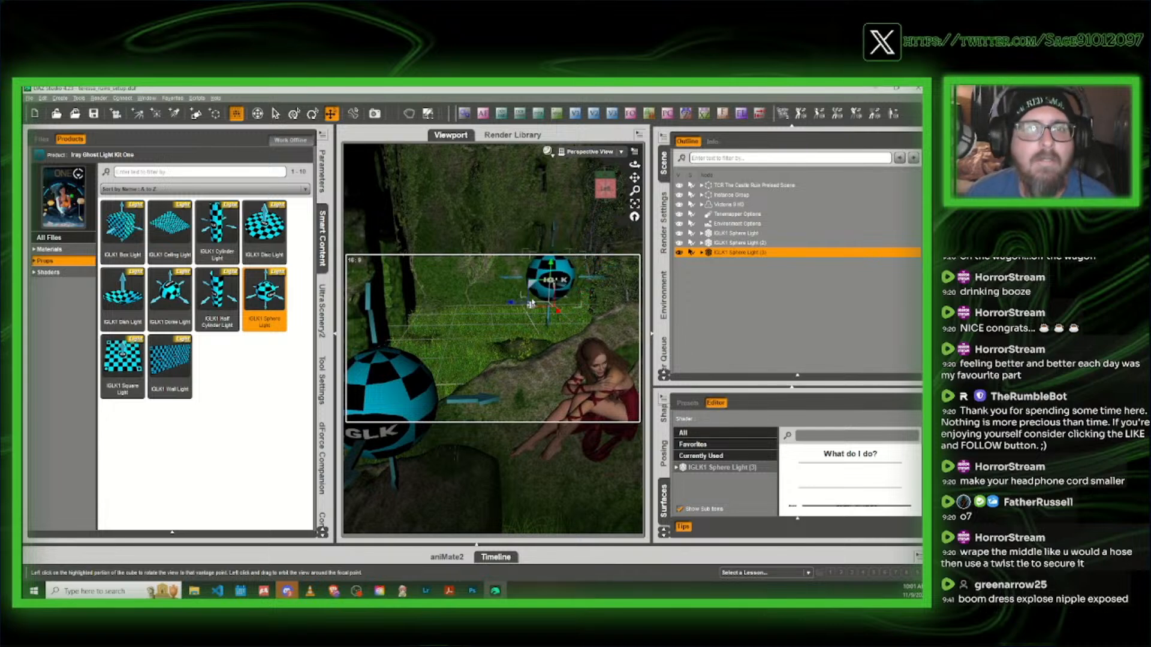
scroll(530, 304, "up", 2)
left_click_drag(606, 189, 528, 291)
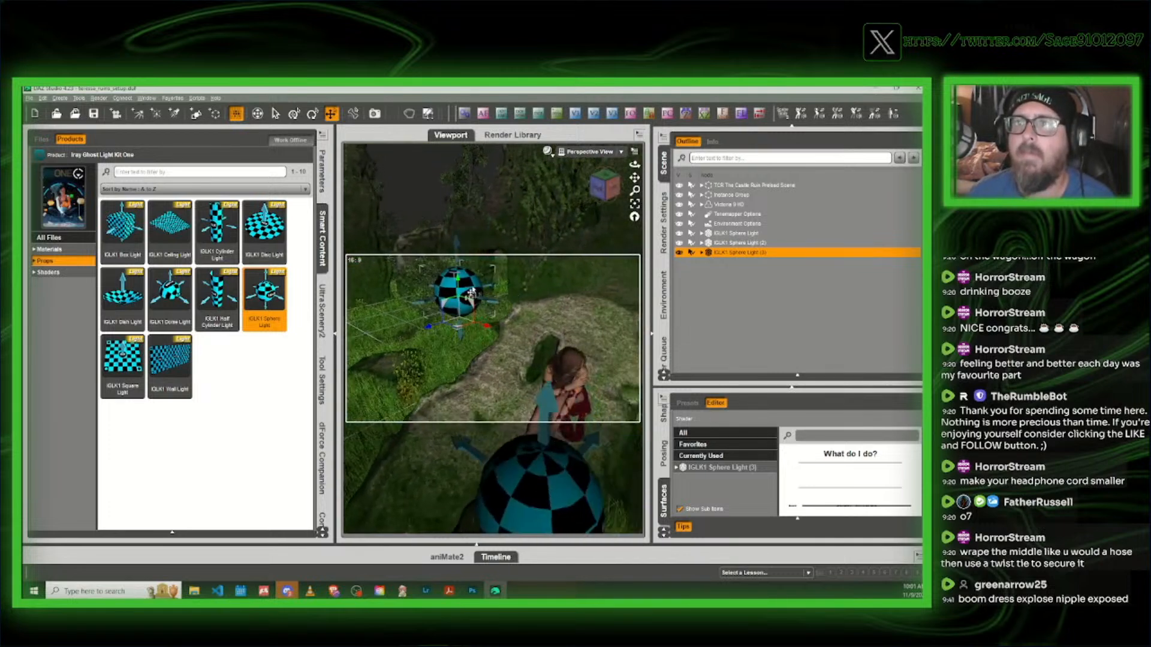
left_click_drag(612, 192, 479, 346)
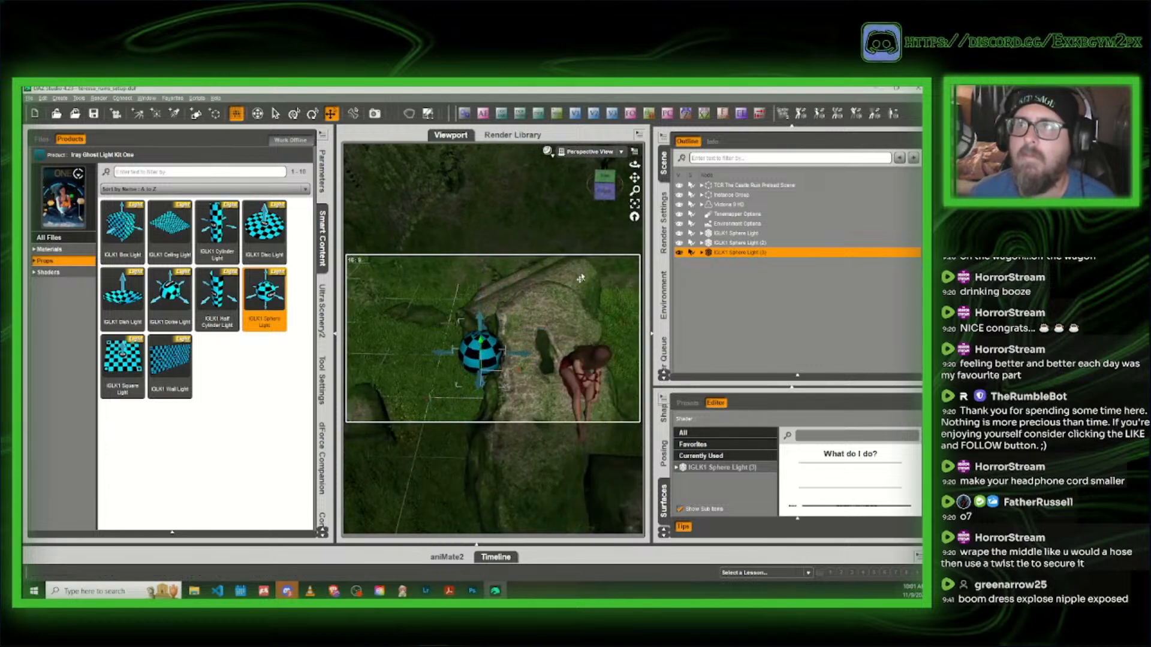
scroll(612, 219, "up", 1)
left_click_drag(609, 193, 560, 129)
middle_click_drag(499, 258, 498, 329)
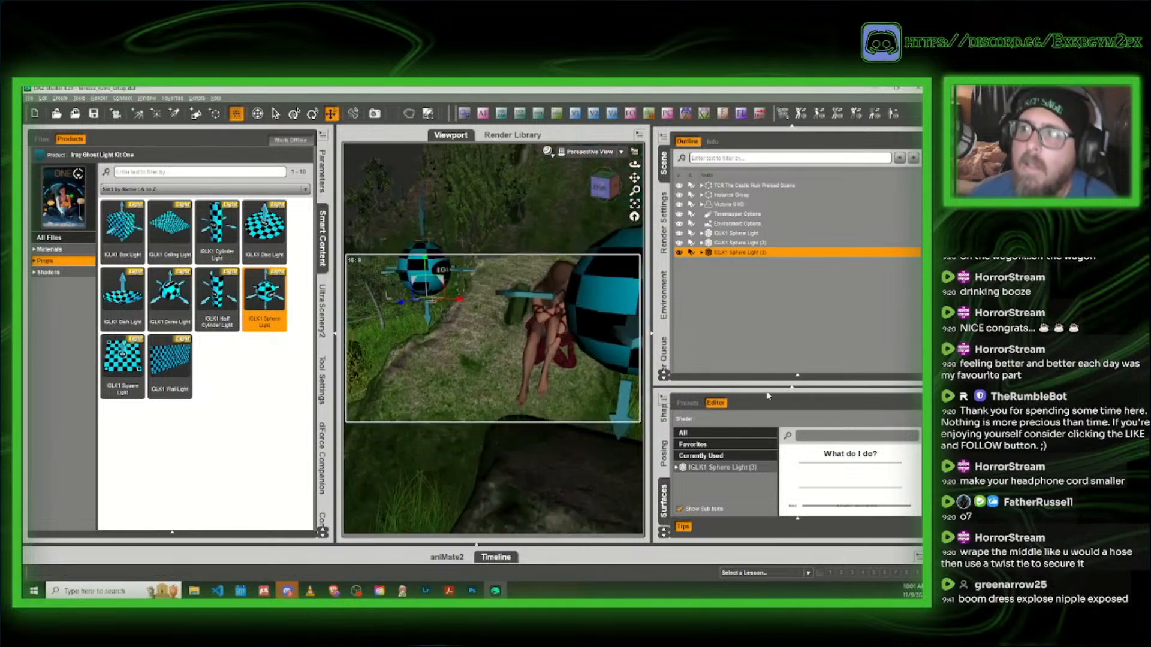
Step: Set the Emission Color of the third sphere light to a pale blue
left_click(725, 468)
scroll(879, 478, "up", 4)
scroll(863, 475, "up", 2)
scroll(857, 480, "down", 1)
left_click(841, 505)
left_click(512, 339)
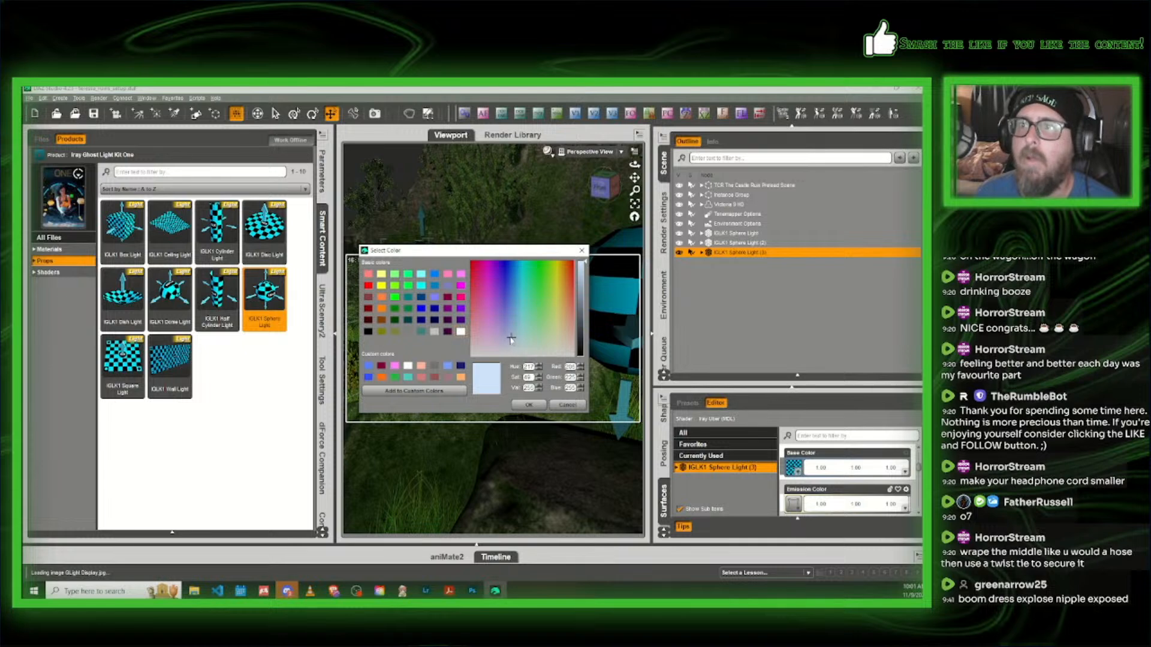
left_click(524, 406)
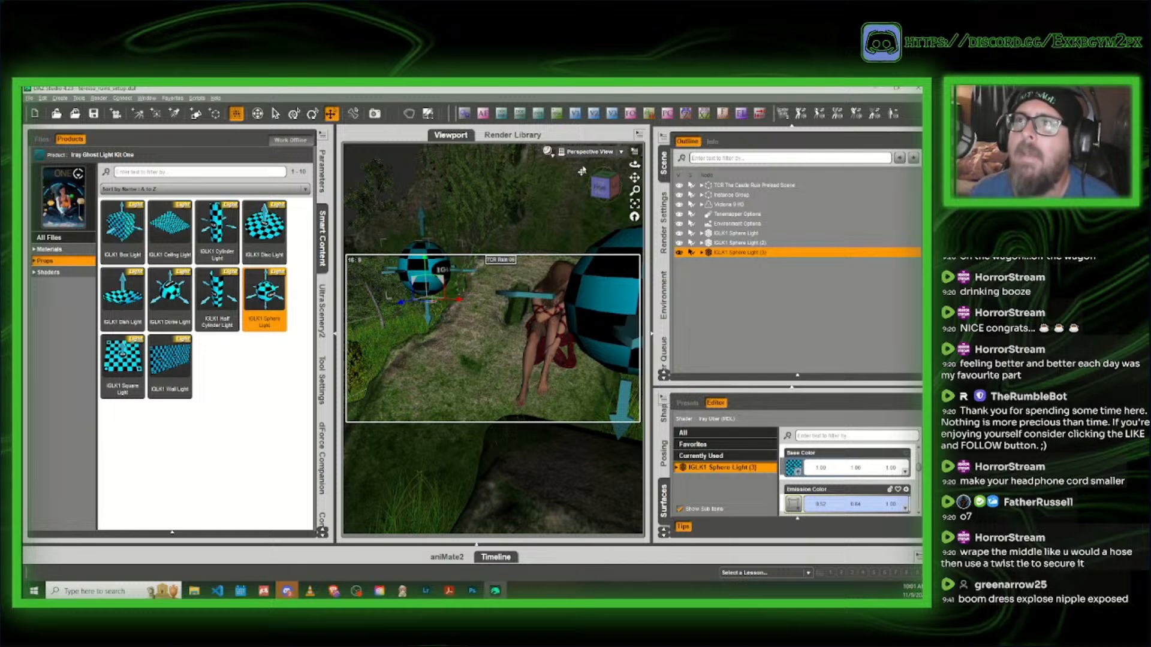
Step: Collapse the content pane, frame the figure from its left side and preview the pale blue light in NVIDIA Iray
left_click(587, 153)
left_click(577, 154)
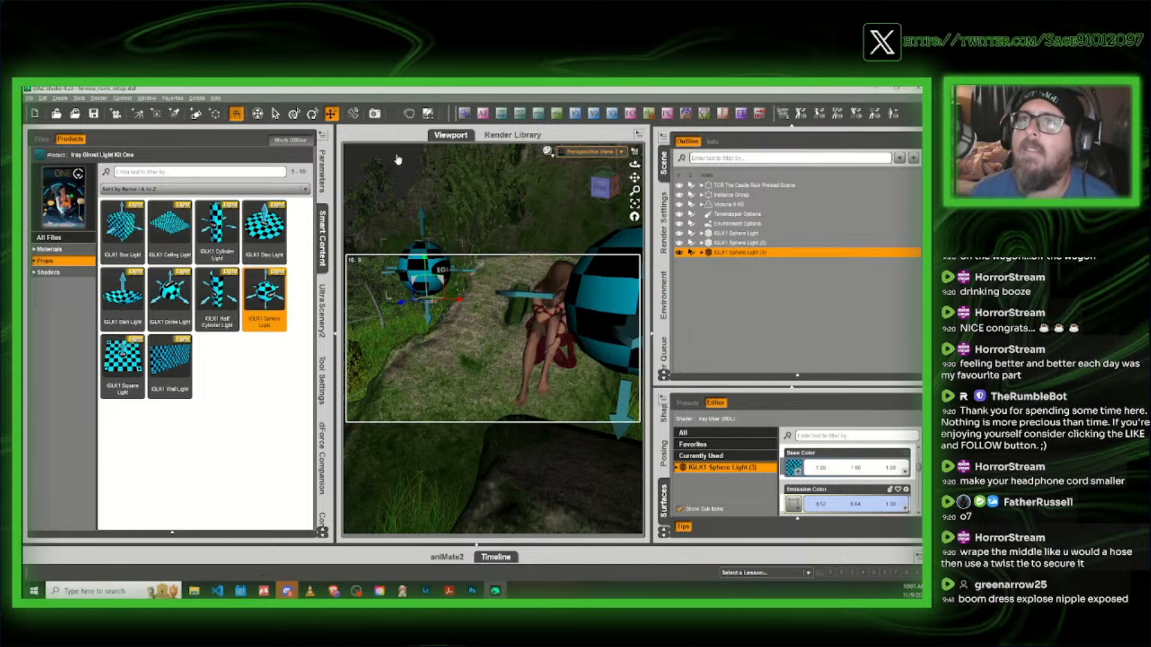
left_click(316, 257)
mouse_move(601, 189)
left_mouse_down()
mouse_move(564, 191)
mouse_move(602, 186)
left_mouse_up()
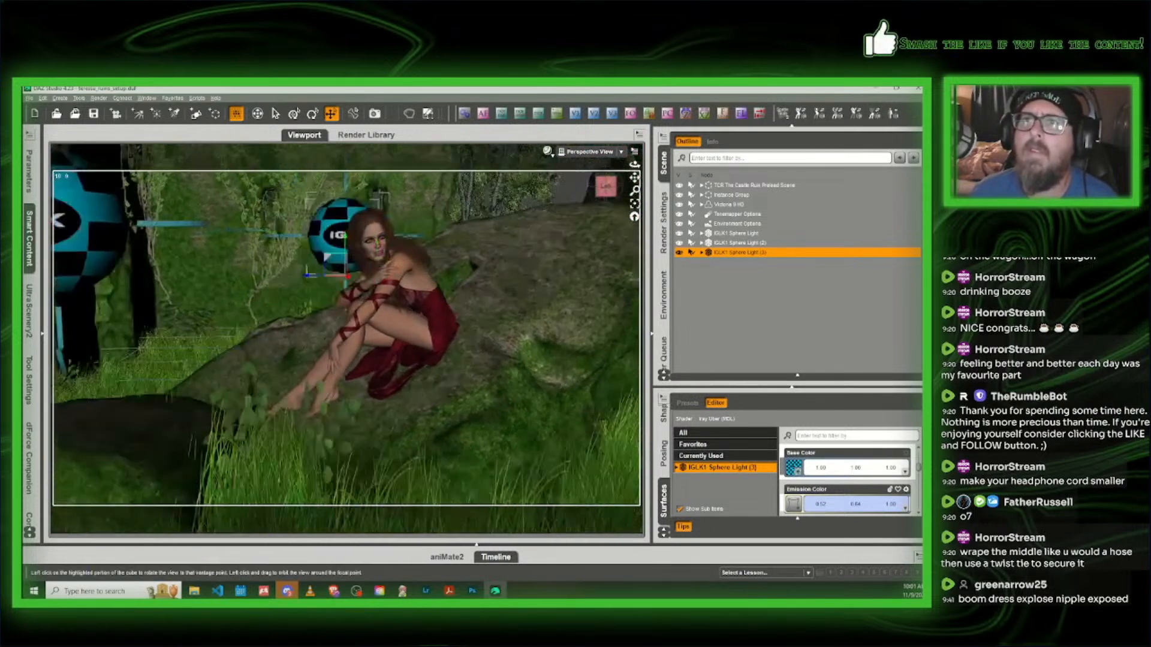
left_click(405, 277)
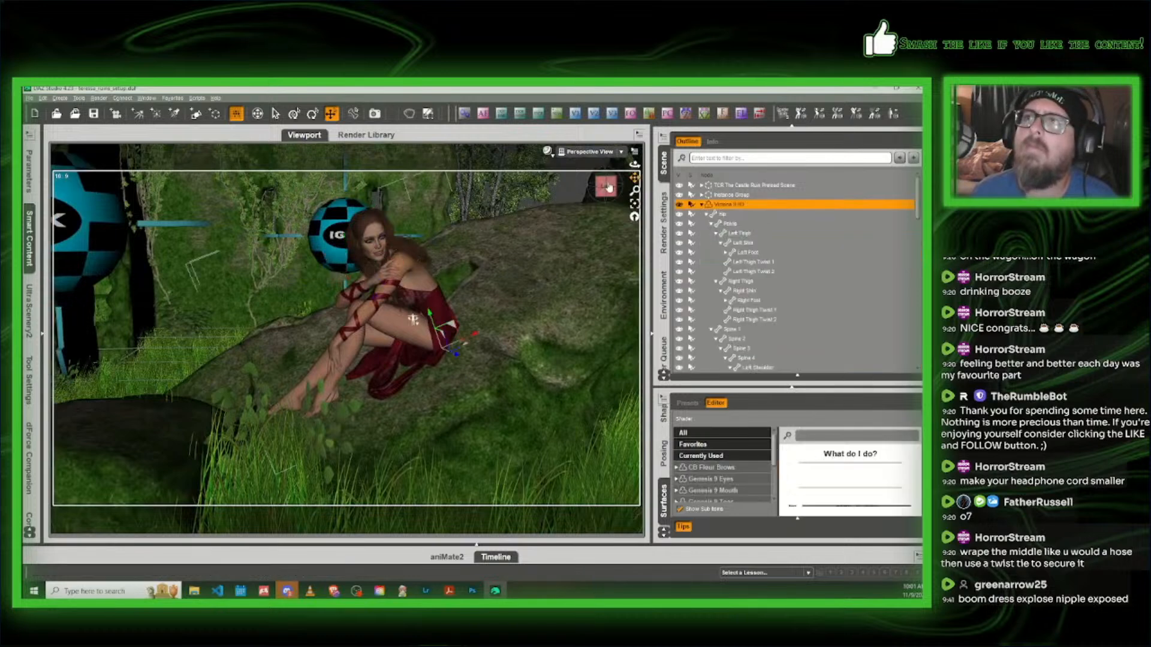
left_click(634, 205)
left_click(547, 152)
left_click(550, 279)
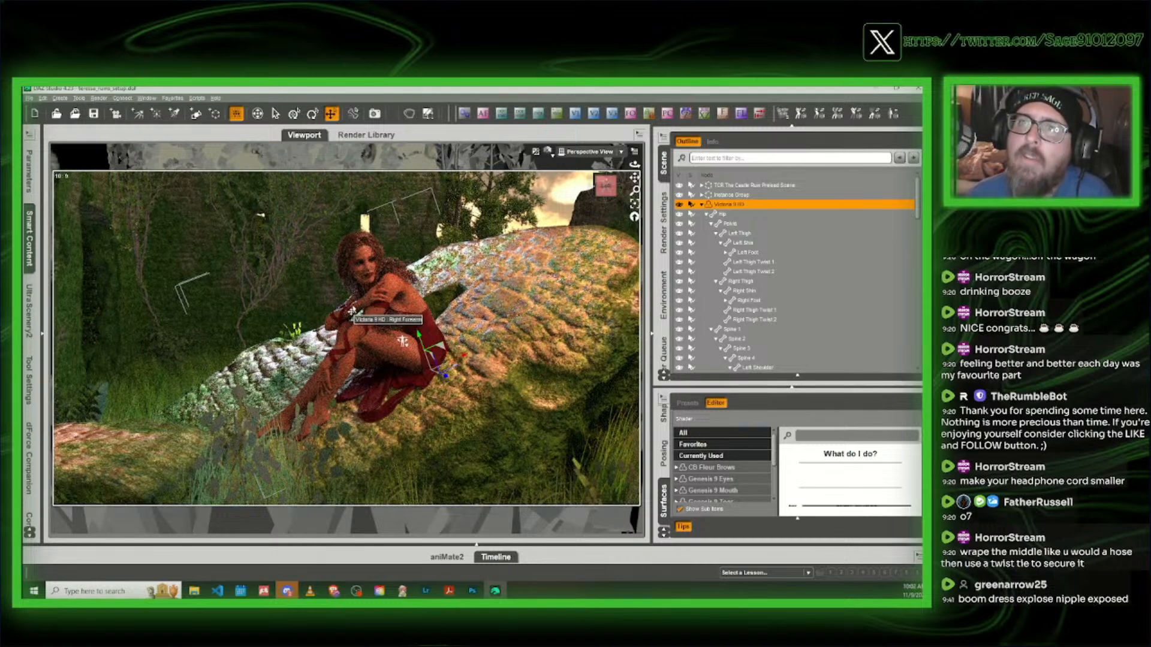
Step: Return to Texture Shaded, then raise the third sphere light and move it farther away from the rock
left_click(547, 151)
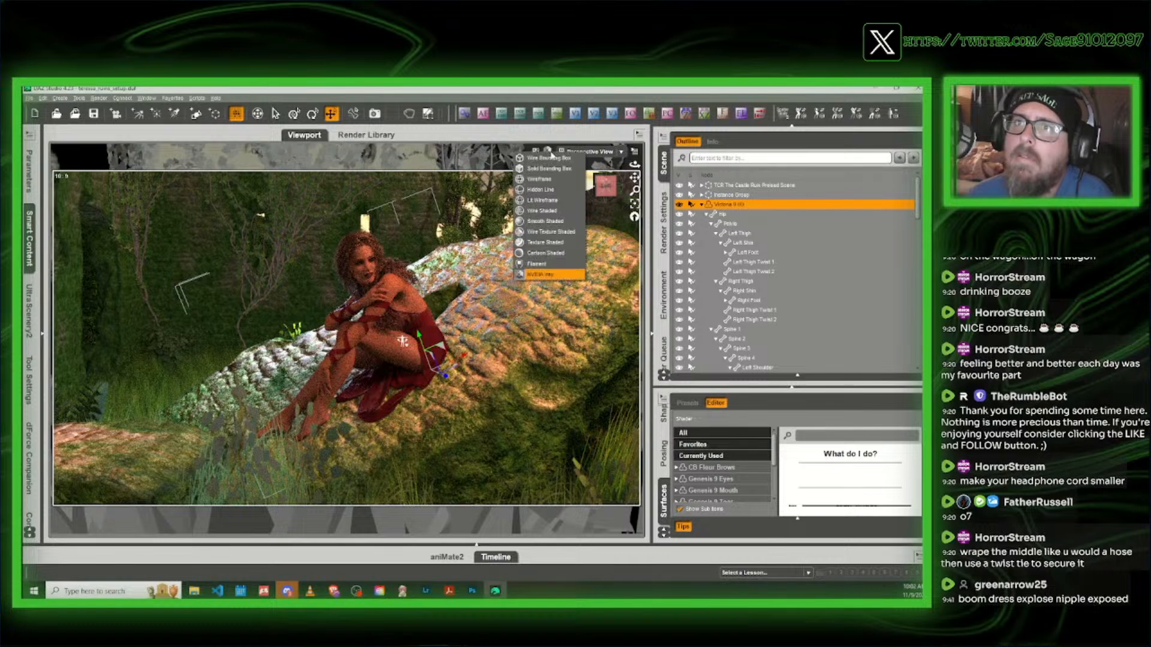
left_click(551, 242)
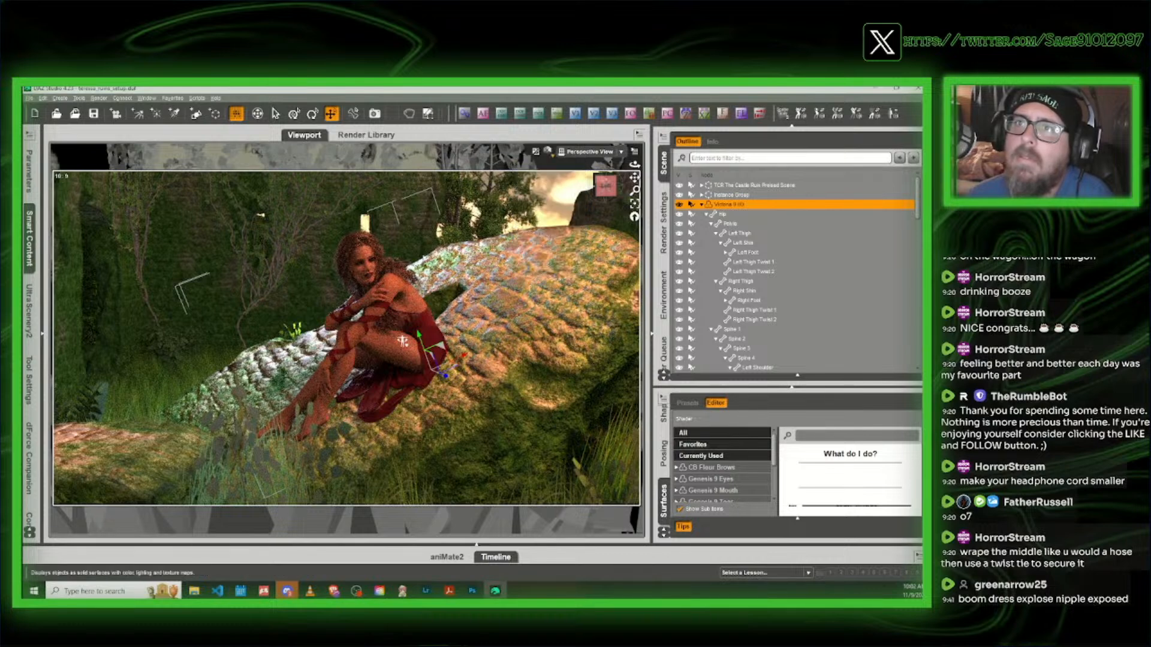
left_click(323, 285)
left_click_drag(314, 284, 279, 200)
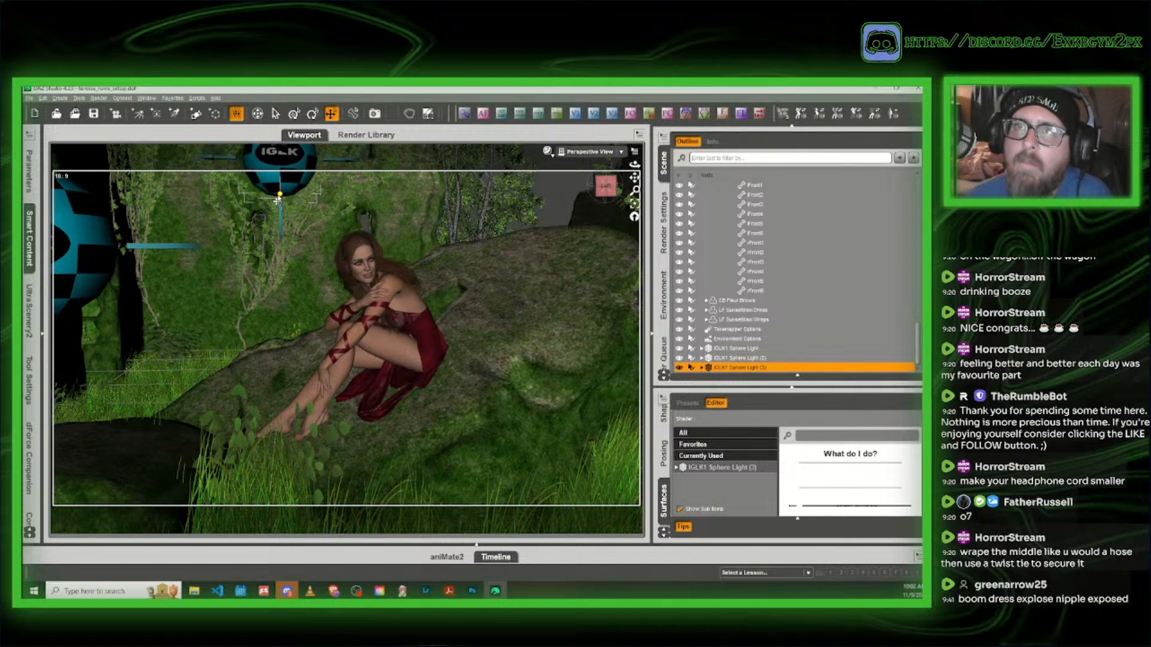
left_click_drag(603, 186, 754, 237)
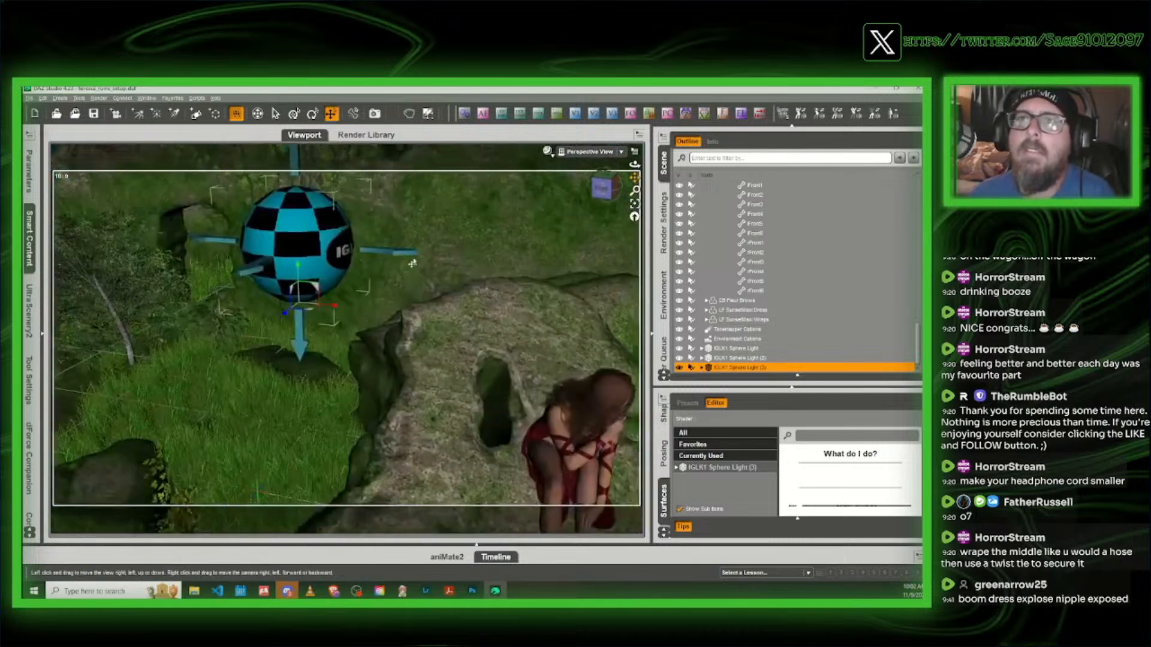
left_click_drag(333, 310, 240, 300)
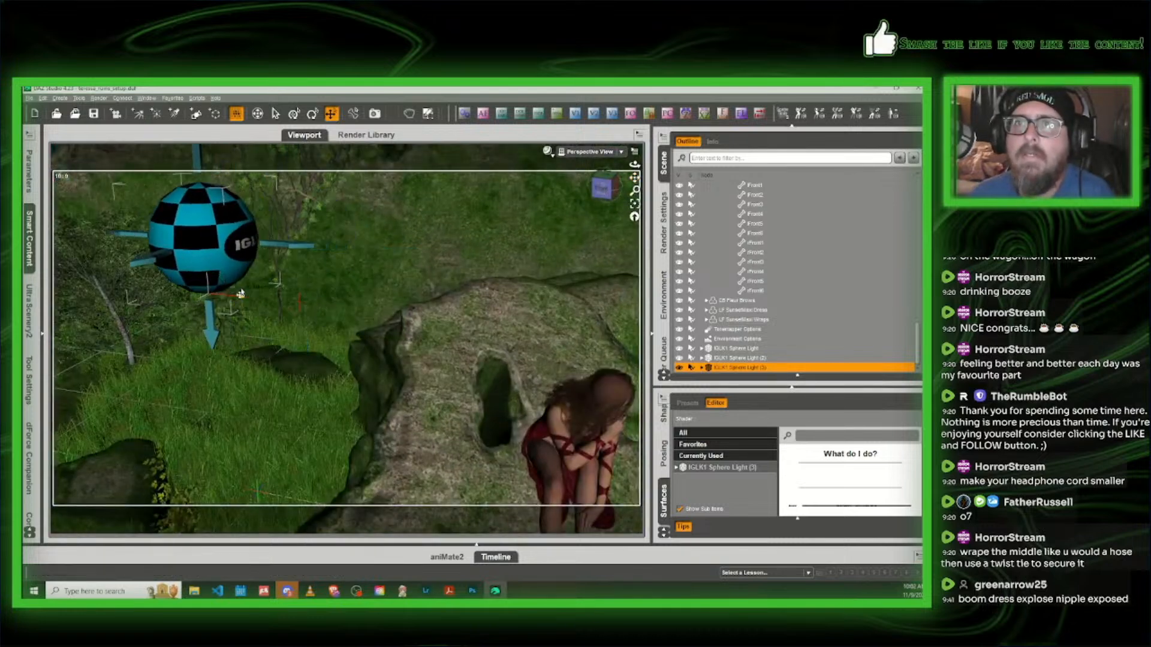
Step: Frame the seated figure closely from its left side and preview the raised light in NVIDIA Iray
left_click(612, 188)
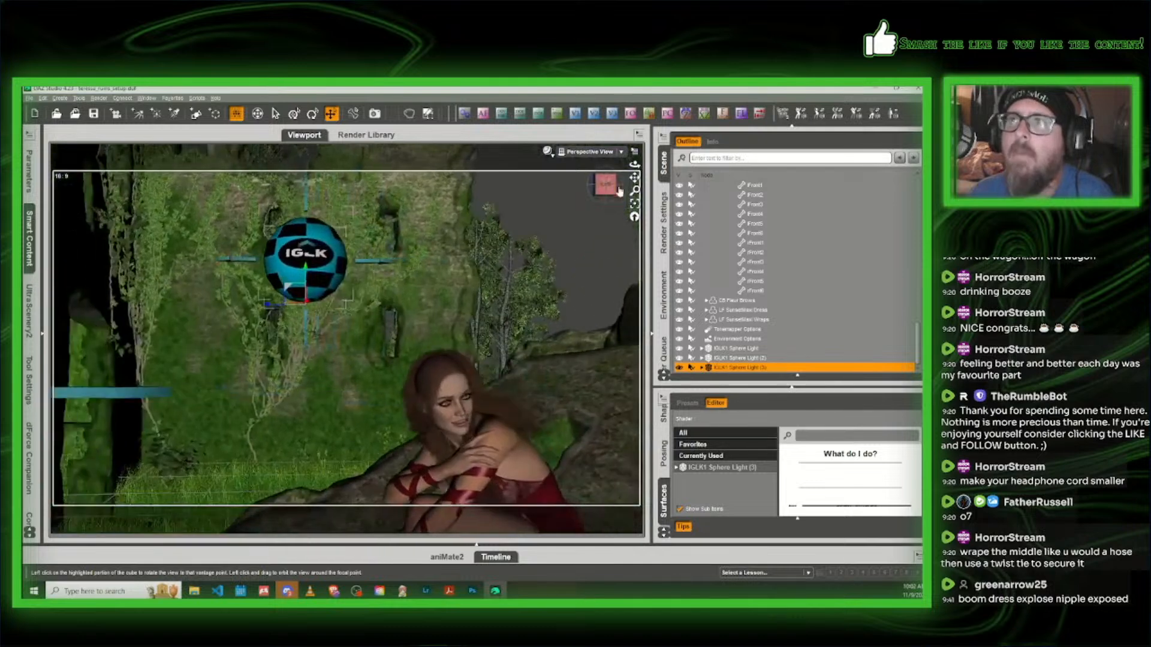
mouse_move(635, 178)
left_mouse_down()
mouse_move(580, 130)
mouse_move(641, 135)
mouse_move(646, 117)
left_mouse_up()
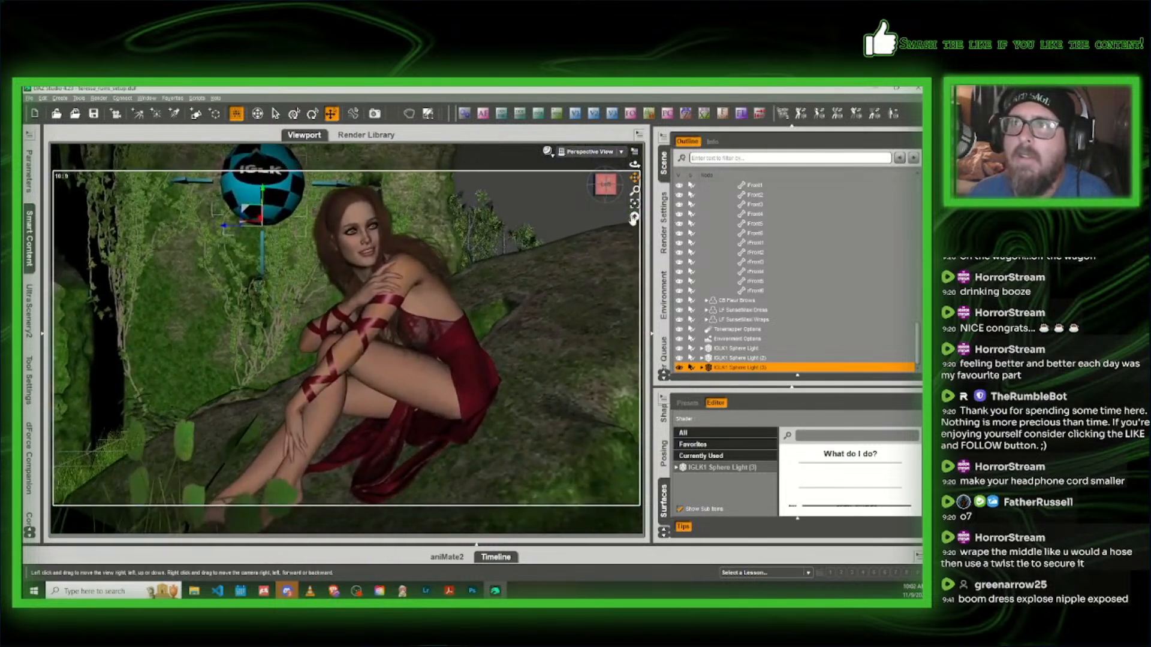
left_click(547, 151)
left_click(541, 273)
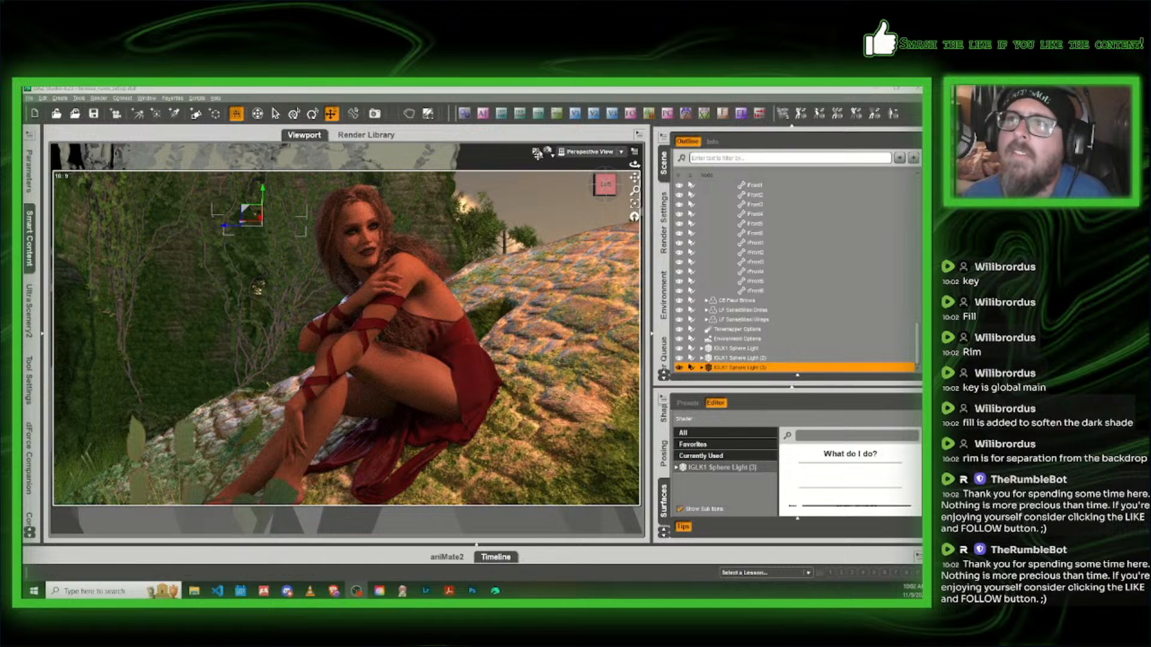
Step: Switch back to Texture Shaded and move the third sphere light still farther sideways from the figure
left_click(548, 152)
left_click(556, 239)
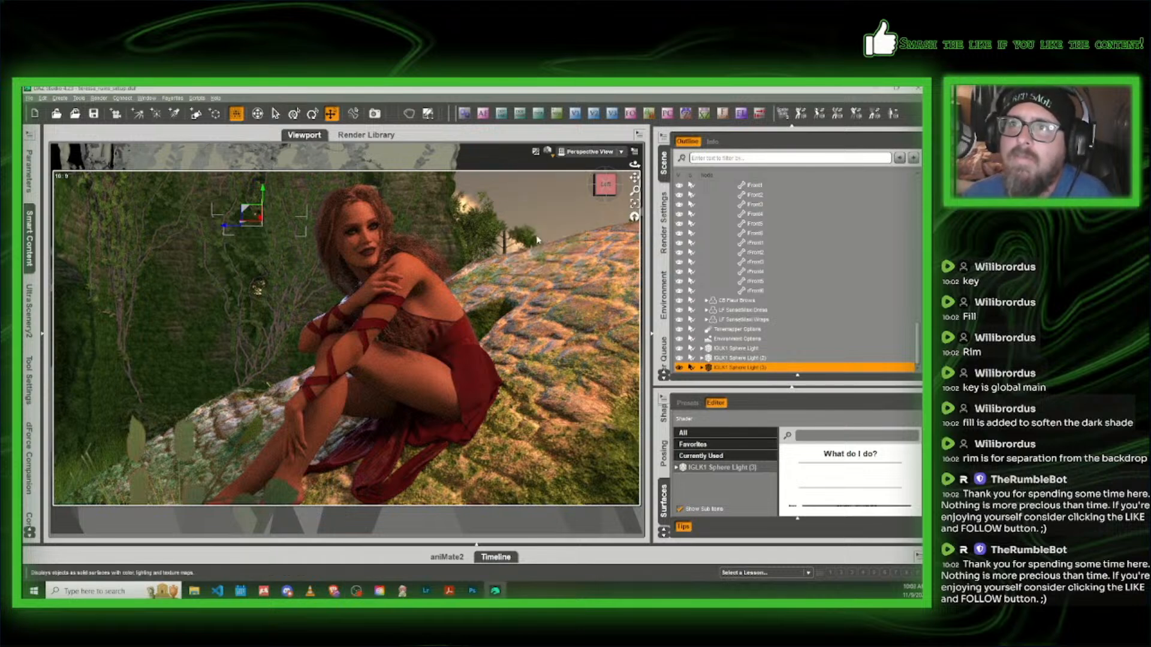
left_click(588, 157)
left_click(587, 155)
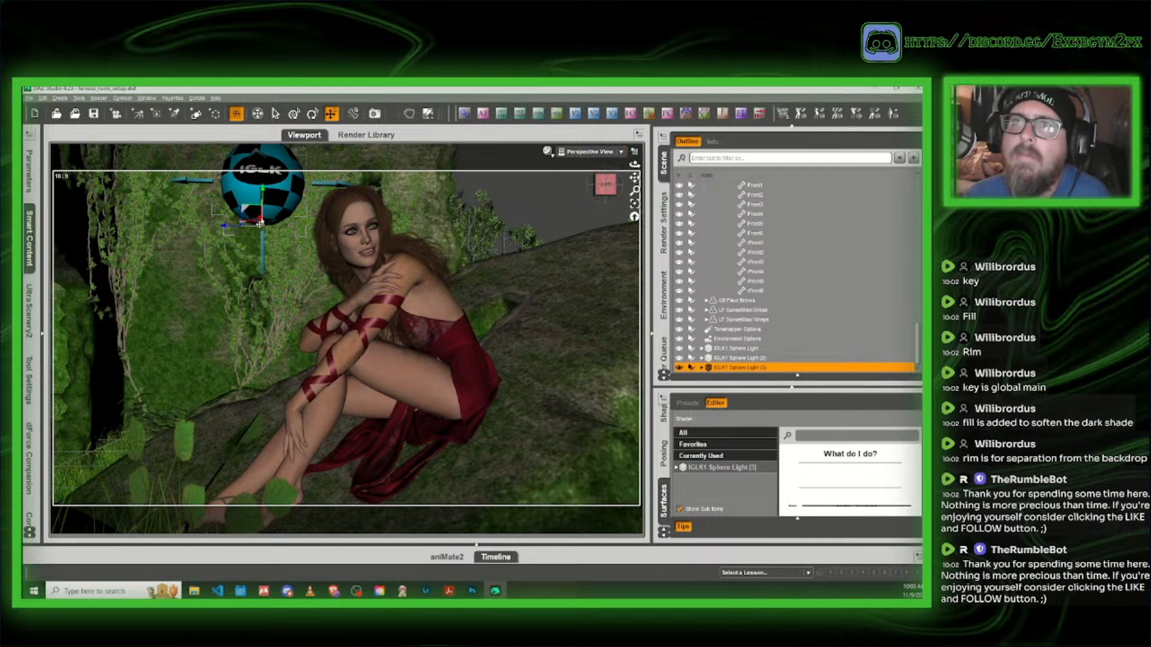
left_click_drag(600, 185, 119, 197)
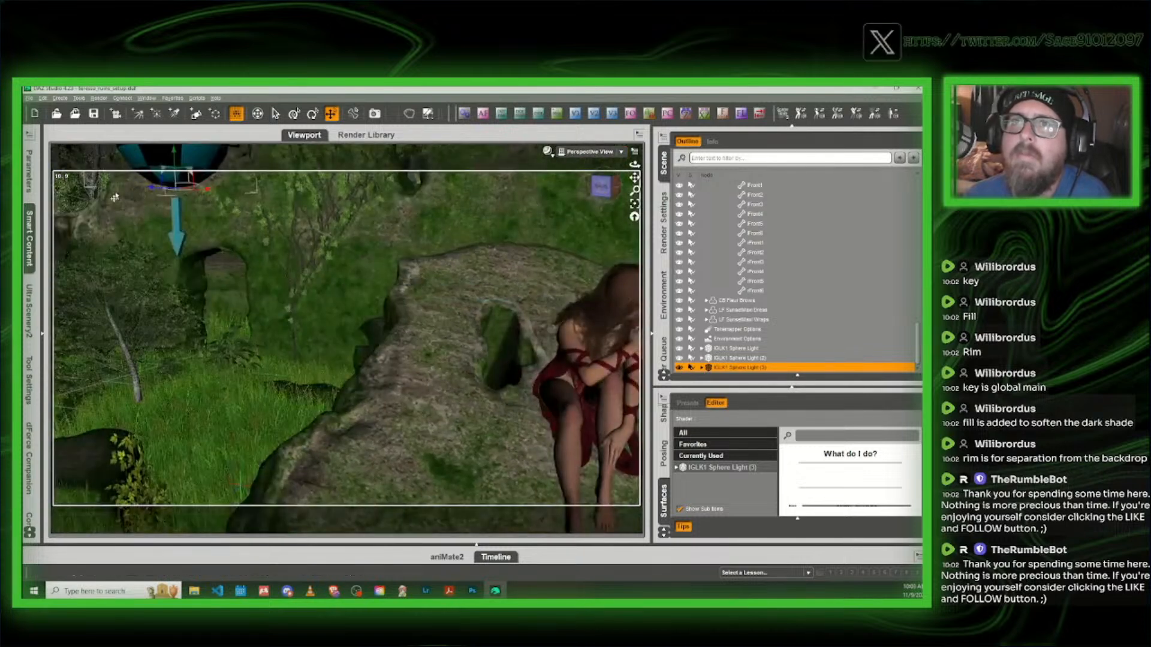
left_click_drag(208, 194, 56, 176)
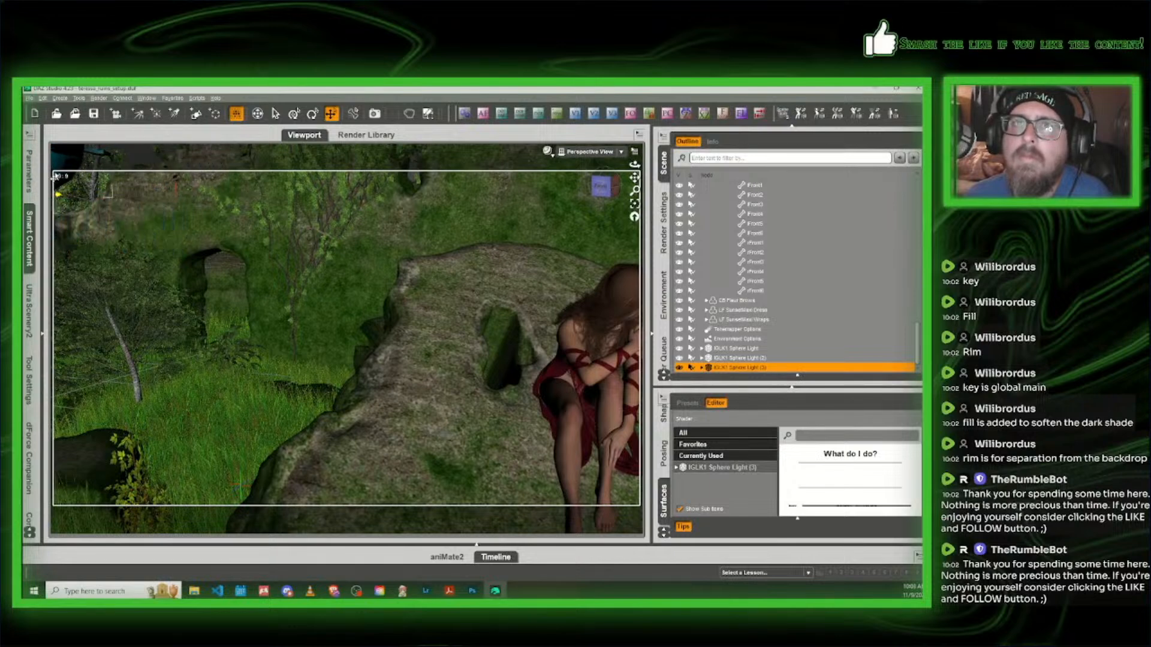
Step: View the figure from its left side and check the more distant light in an NVIDIA Iray preview
left_click(609, 188)
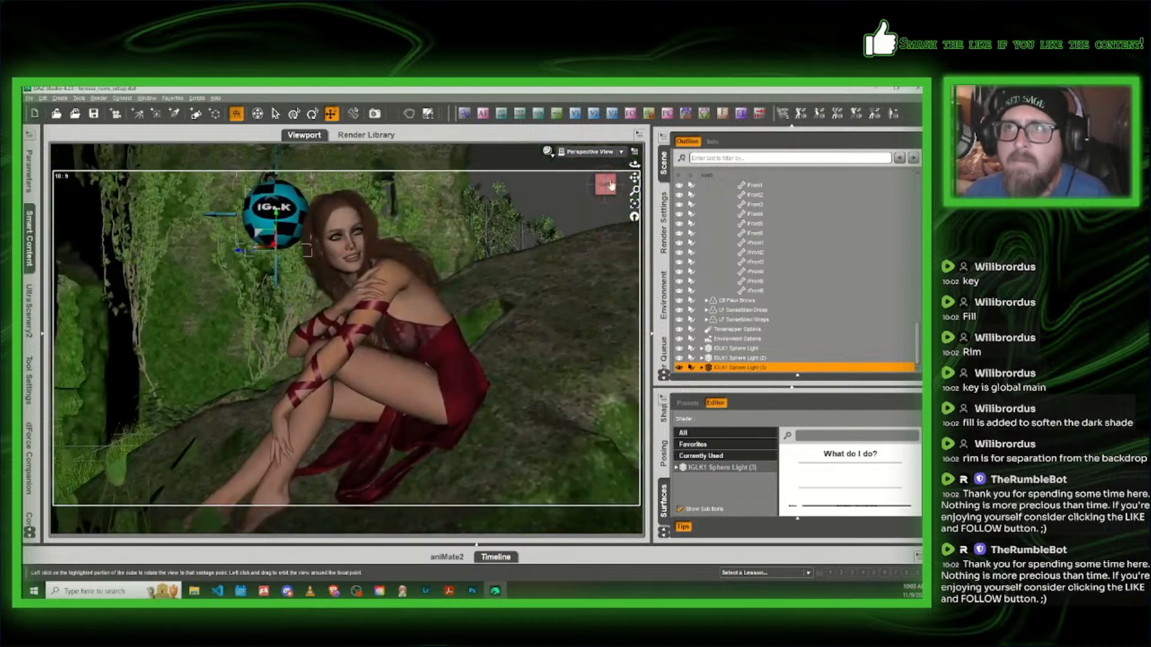
left_click(552, 154)
left_click(543, 271)
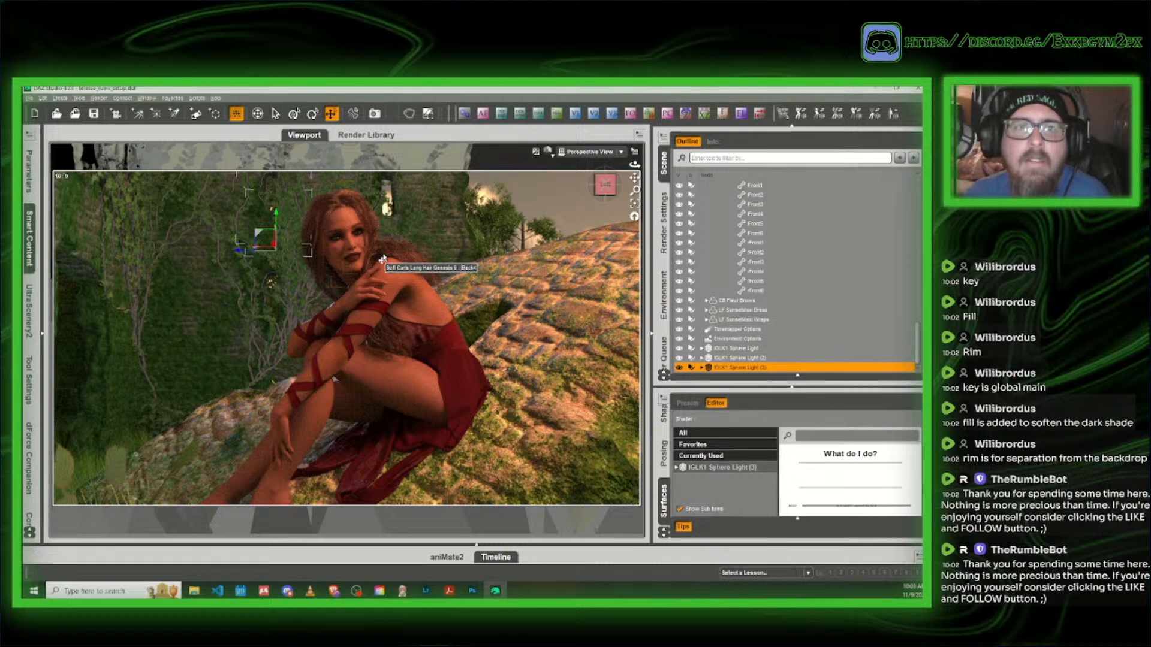
Step: Return to Texture Shaded and examine the figure's crossed arms and torso up close
left_click(548, 152)
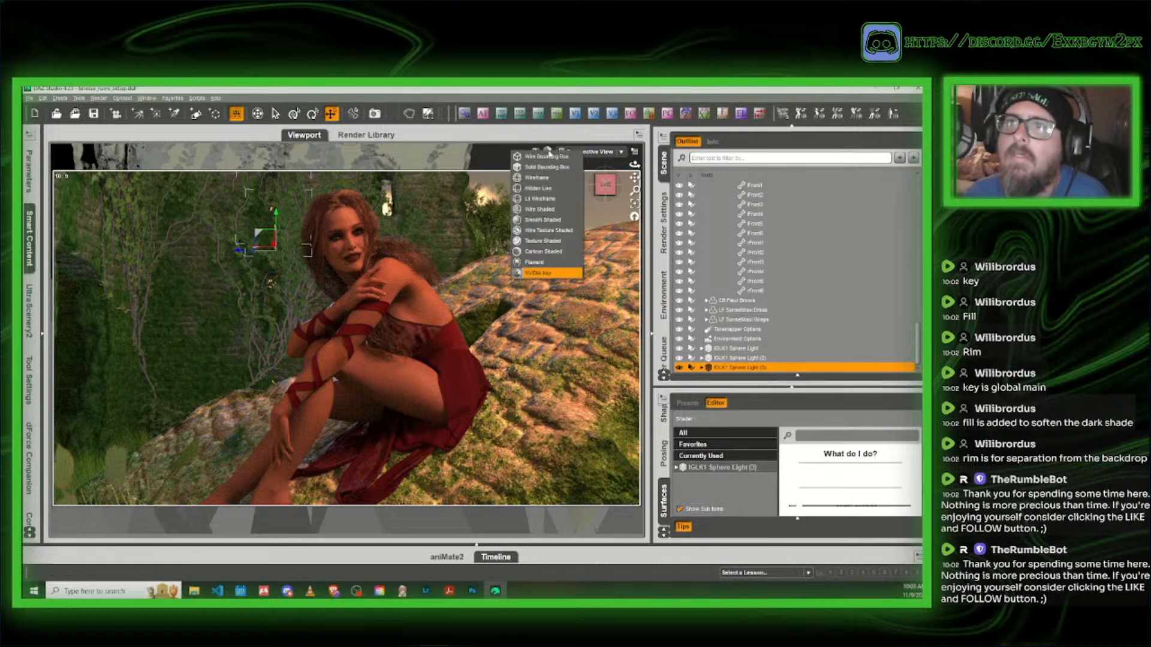
left_click(556, 241)
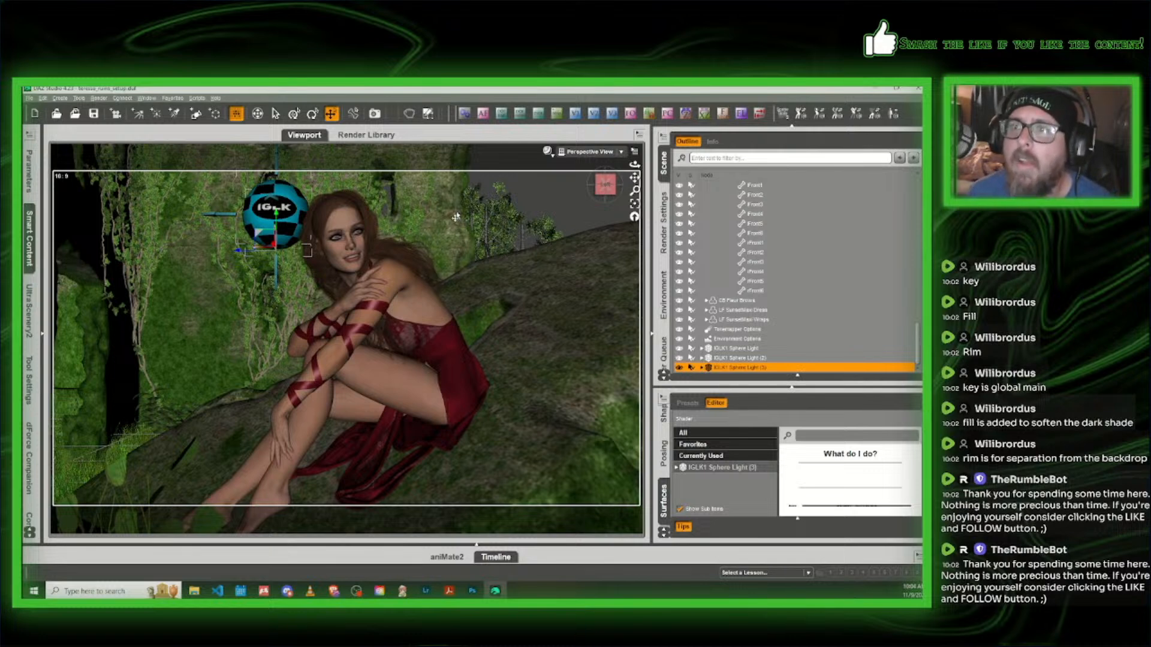
scroll(455, 217, "up", 10)
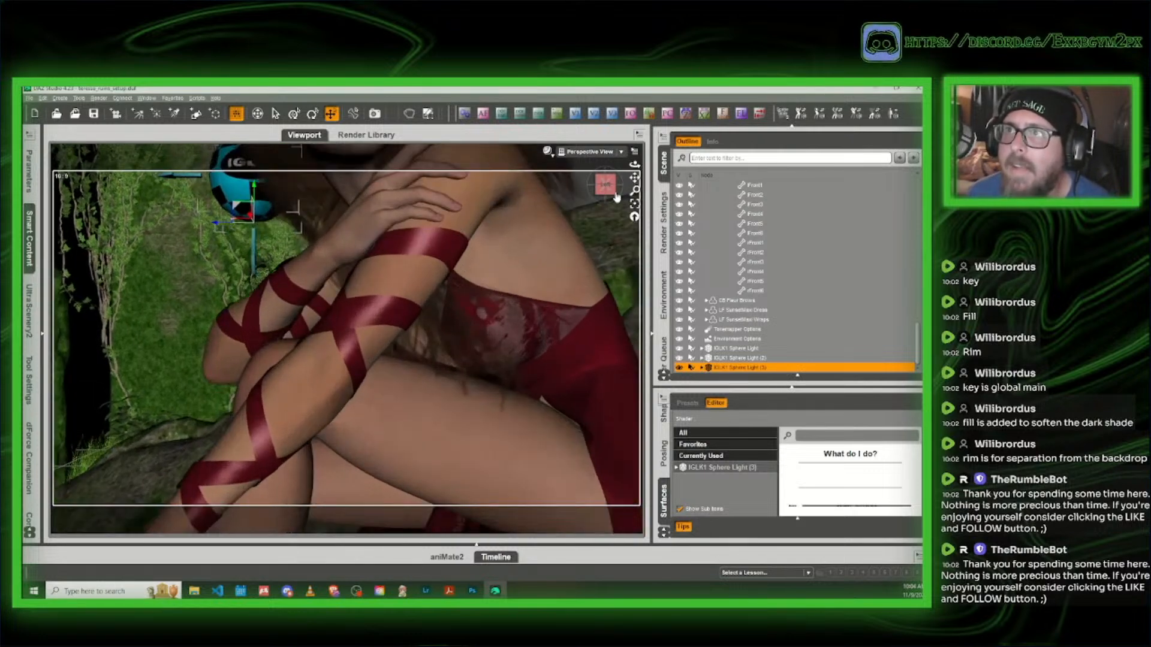
left_click_drag(613, 198, 424, 316)
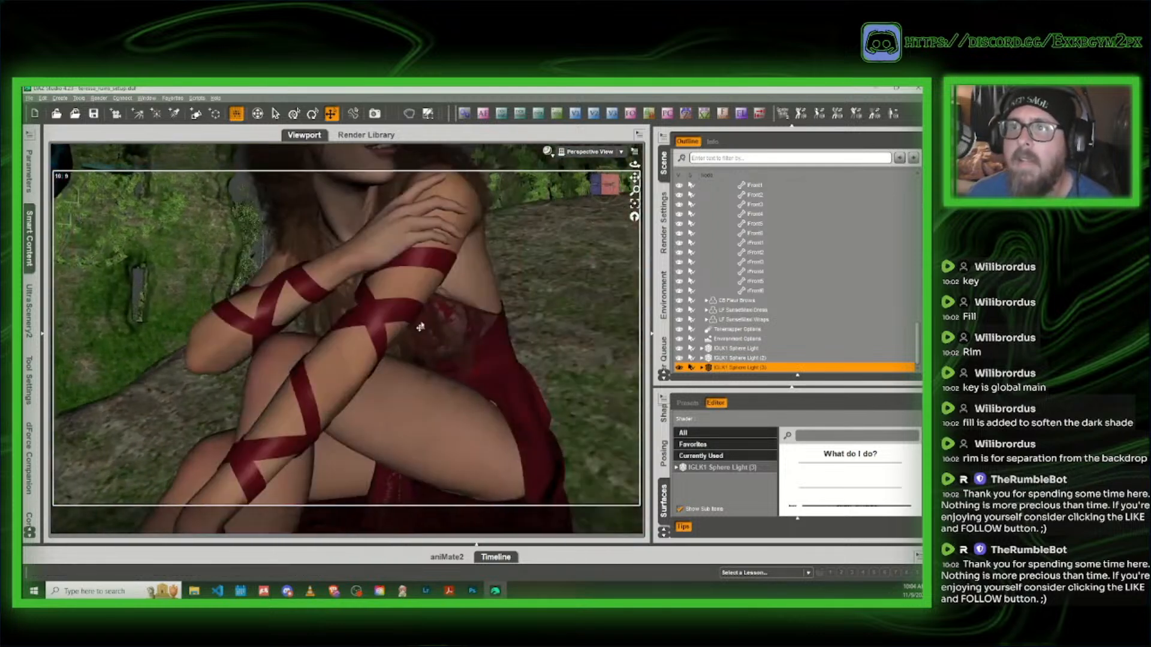
left_click(435, 362)
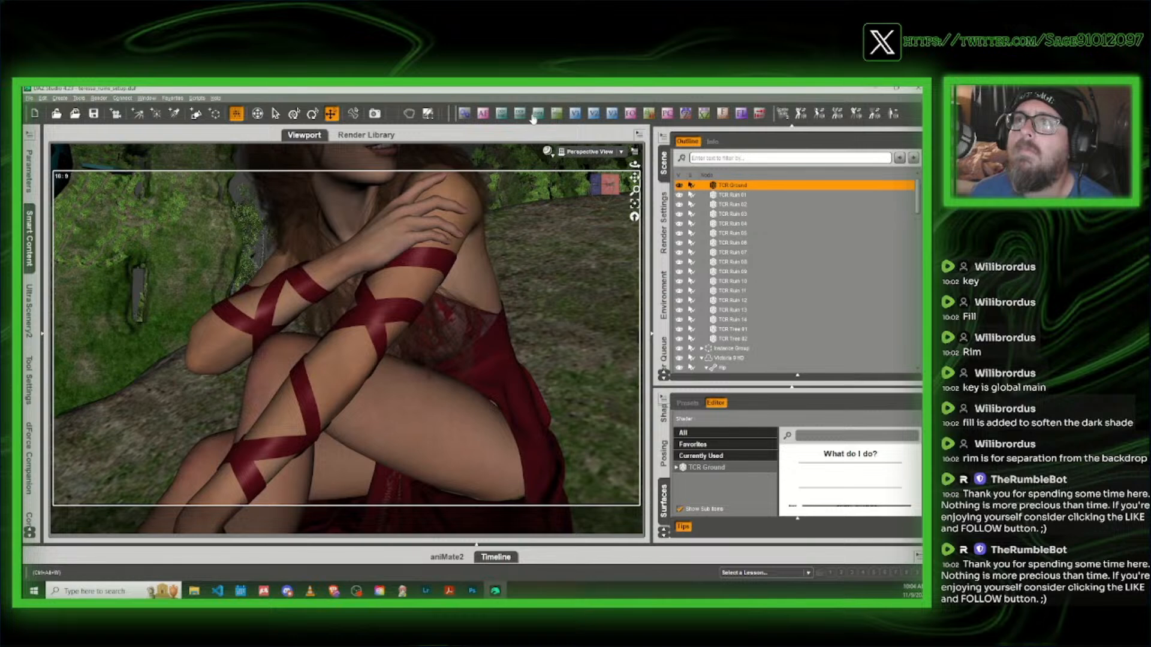
left_click(634, 214)
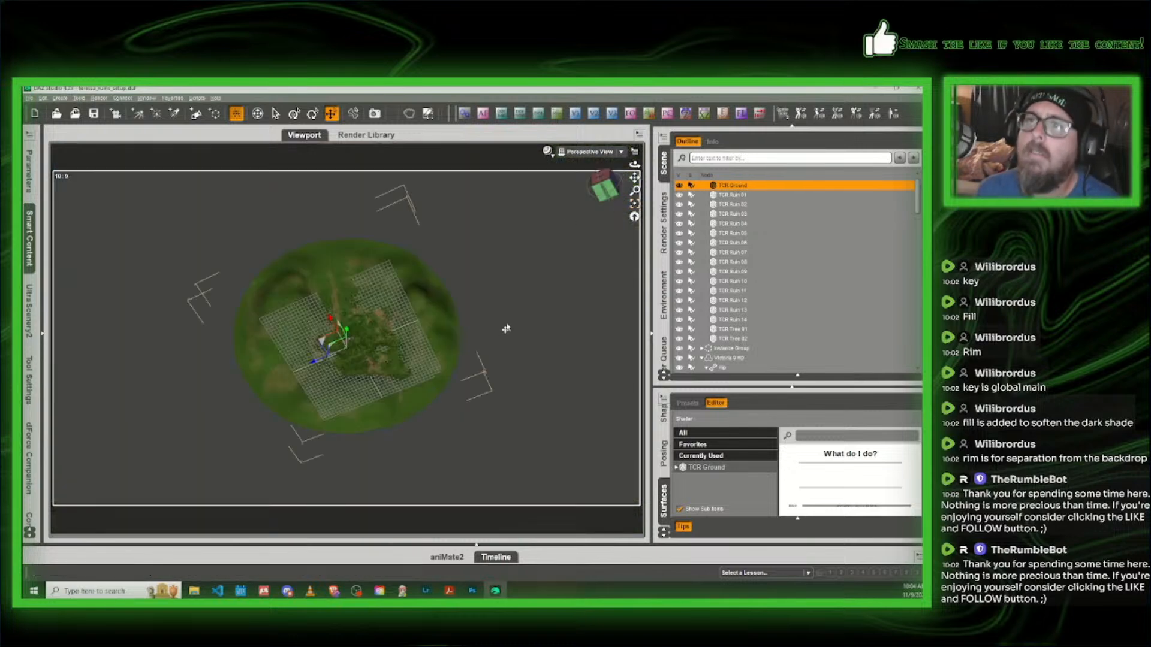
scroll(765, 238, "up", 1)
left_click(702, 185)
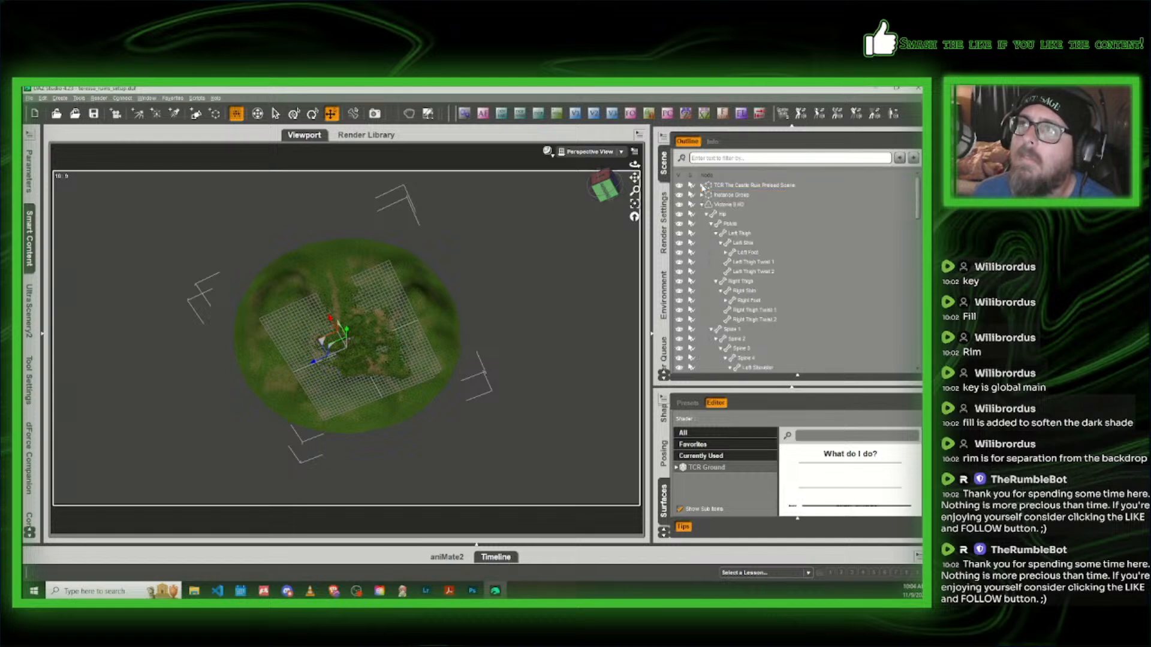
Step: Select the Victoria 9 HD figure and bring its upper body back into close view
left_click(728, 205)
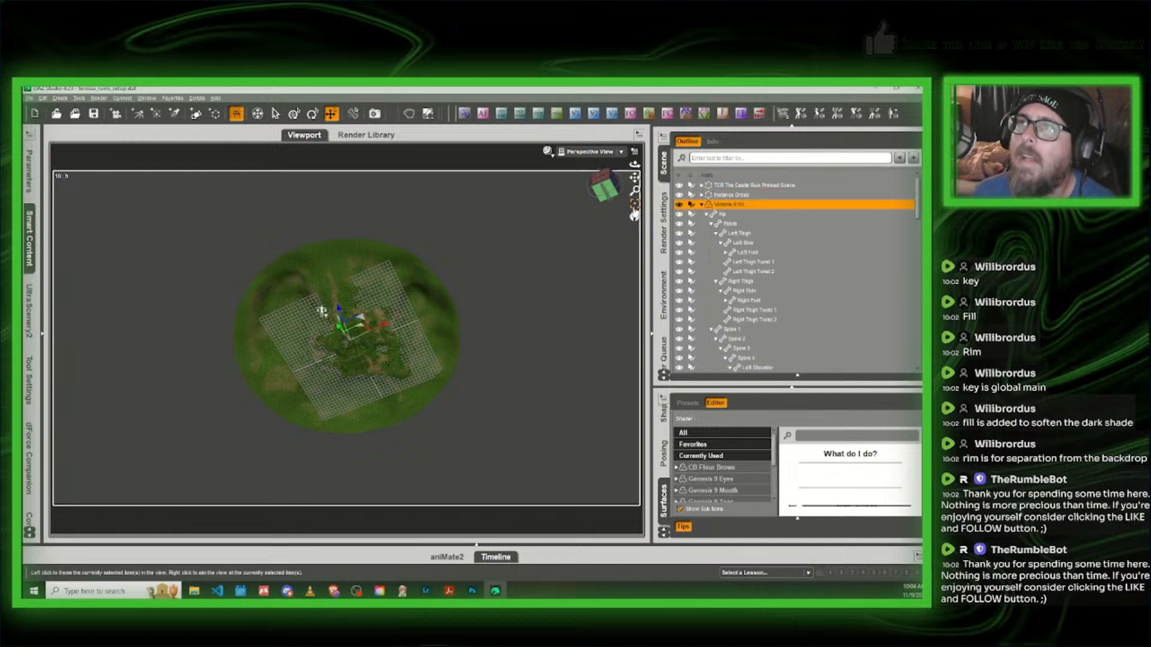
left_click(634, 214)
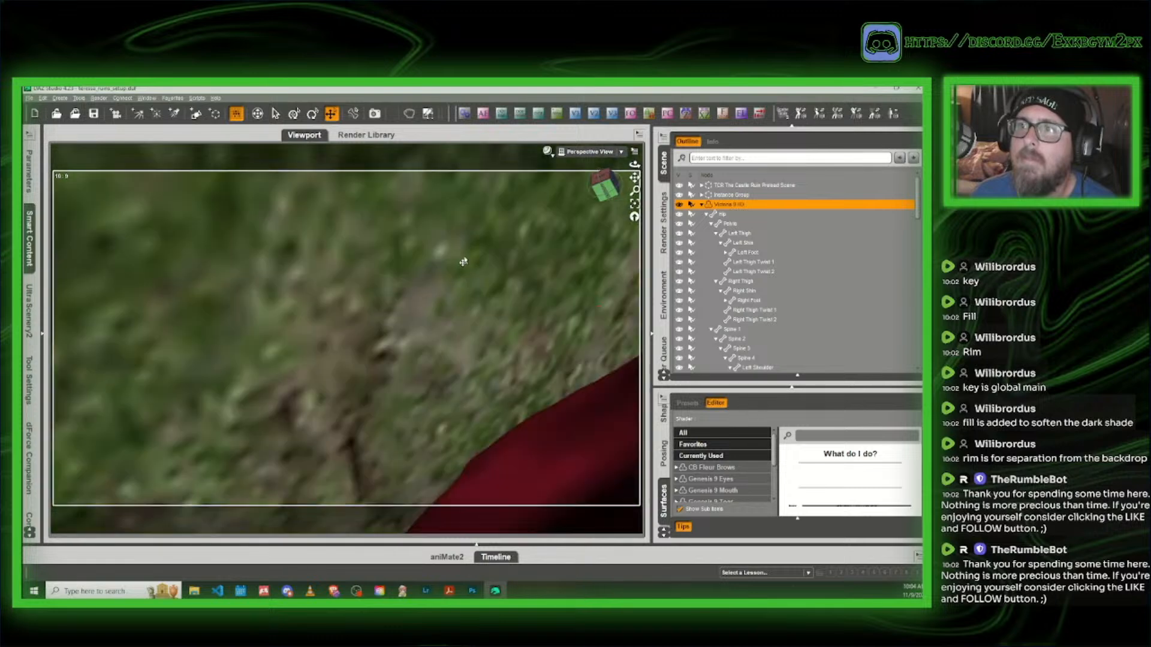
scroll(488, 249, "down", 5)
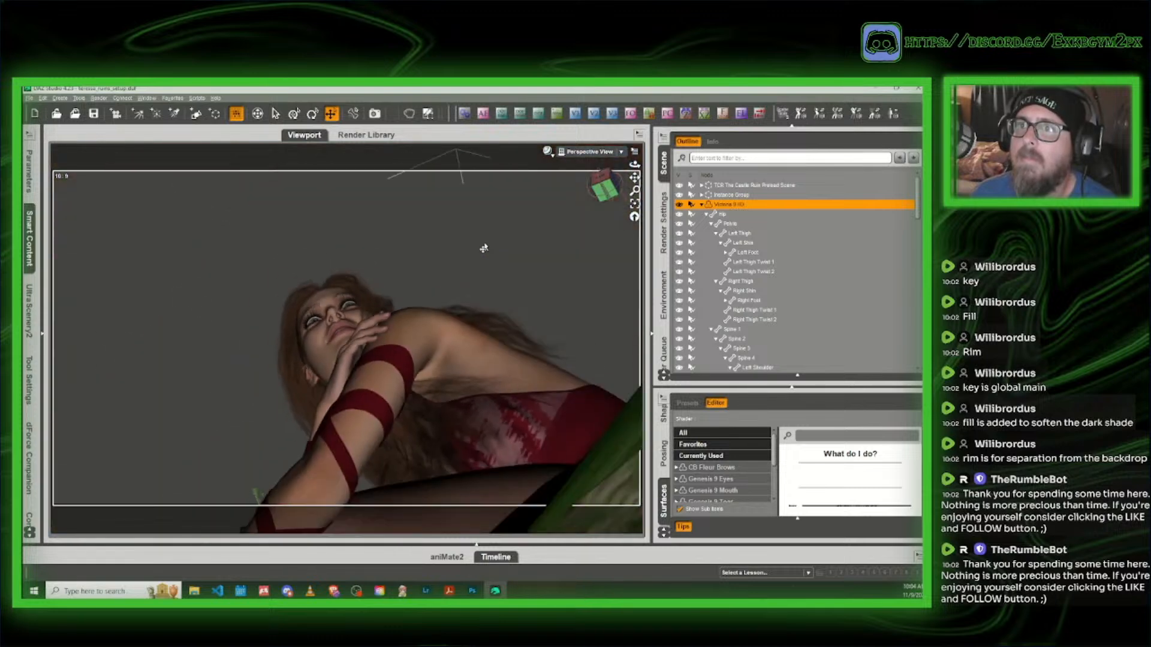
Step: Inspect the crossed arms and lap from several angles and select the front hair bone whose strand lies over the thigh
left_click(608, 189)
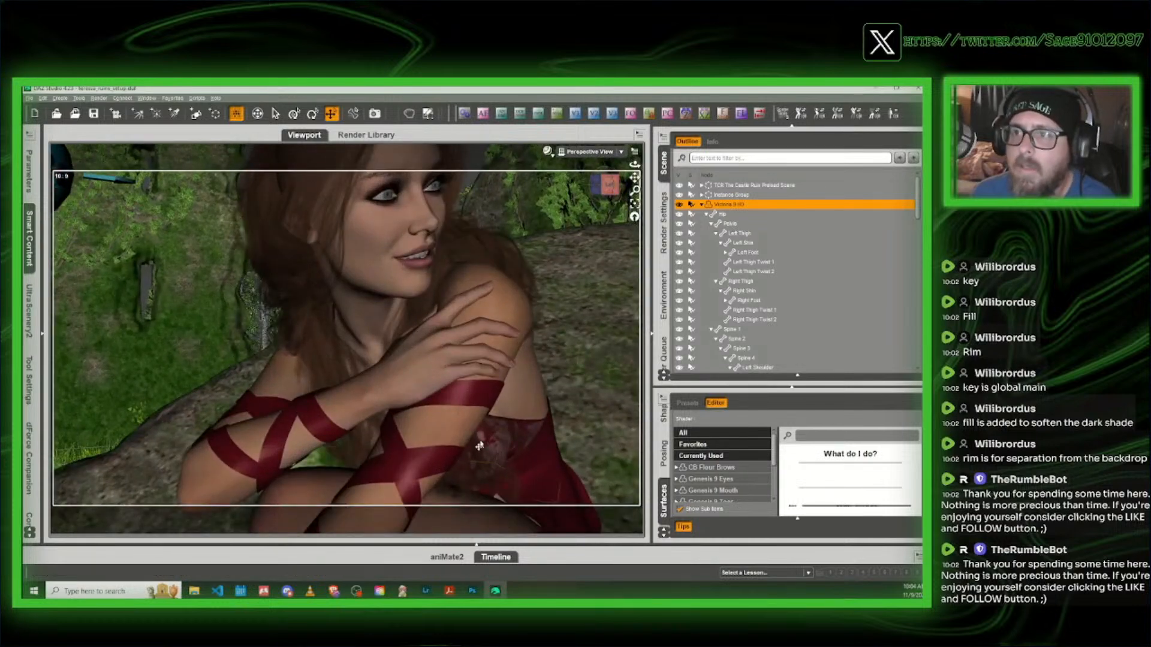
left_click(604, 197)
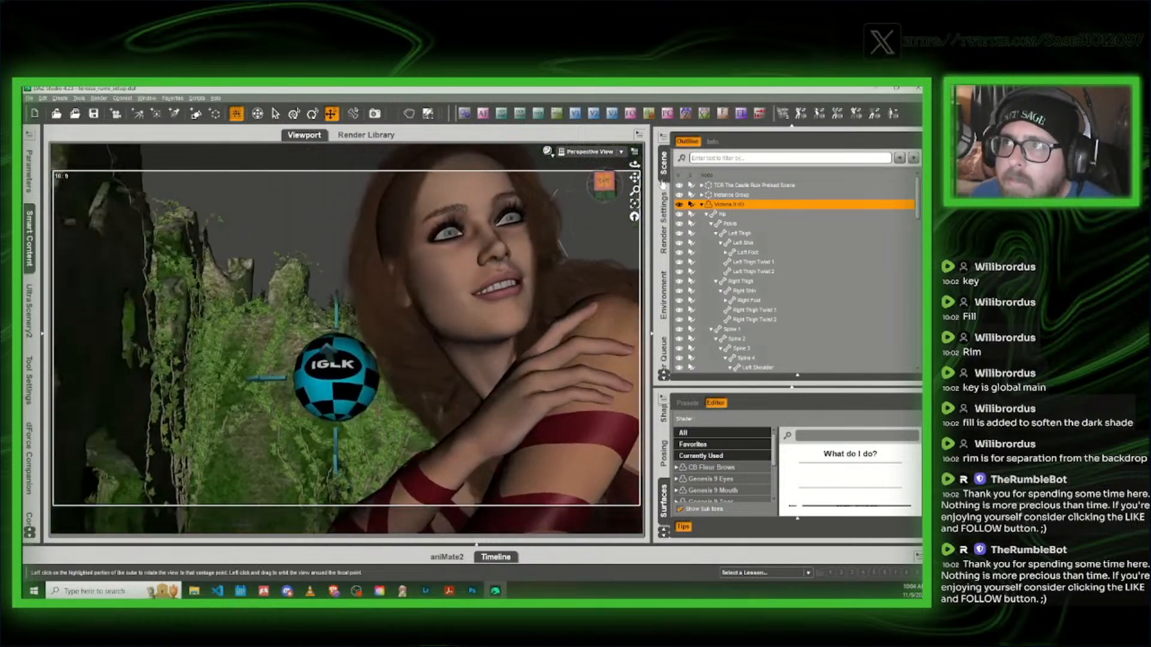
left_click_drag(635, 178, 572, 228)
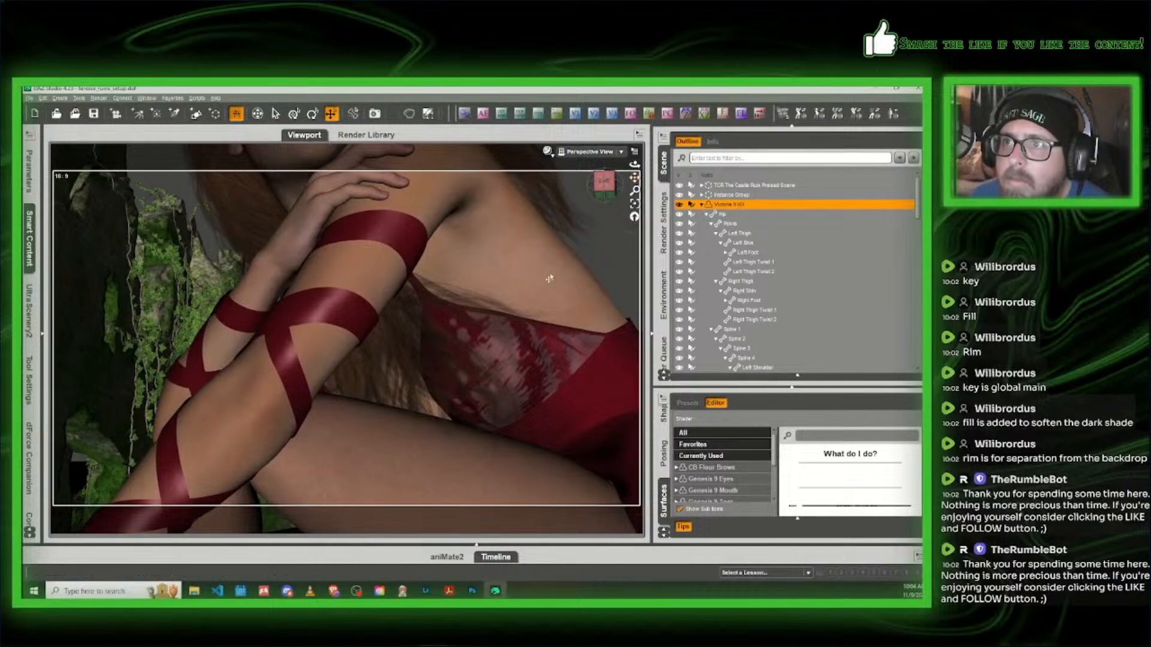
left_click(604, 187)
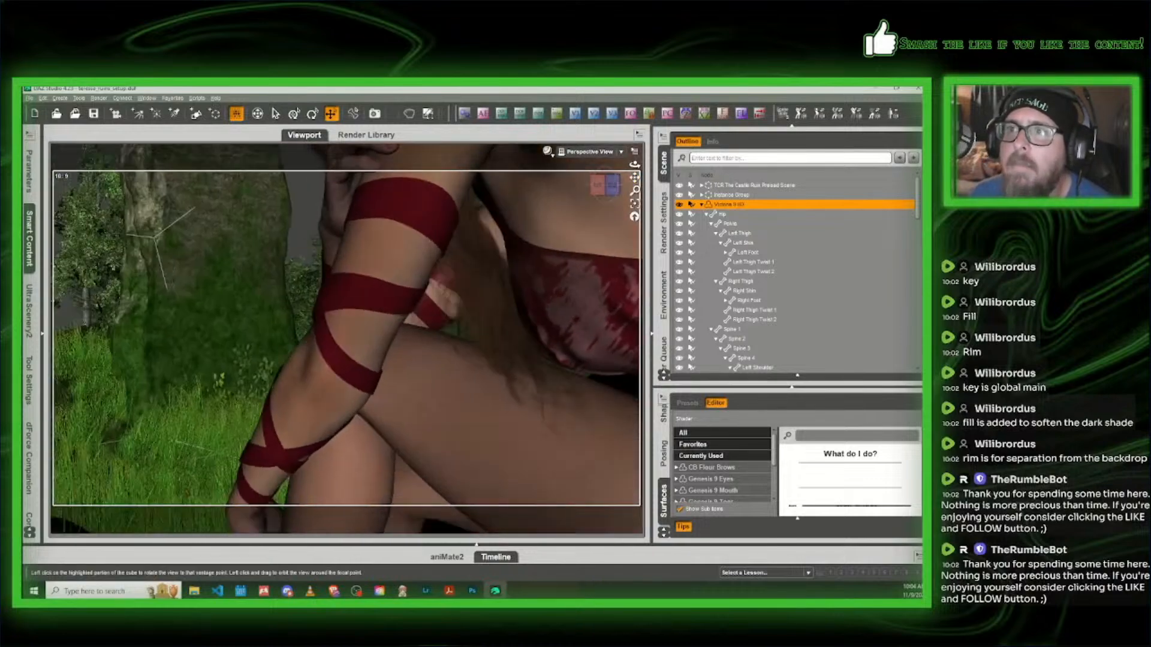
left_click_drag(604, 188, 605, 202)
left_click(470, 265)
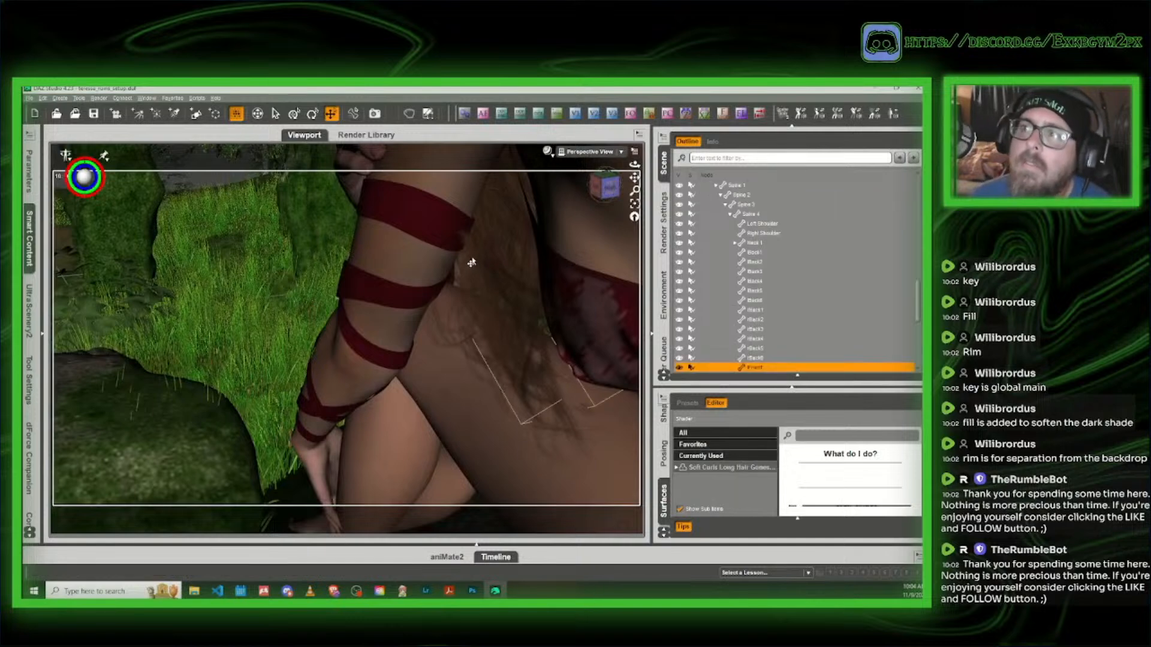
Step: Switch to the Rotate tool and slightly rotate an adjacent front hair bone near the figure's lap
left_click_drag(604, 193, 616, 192)
left_click(312, 114)
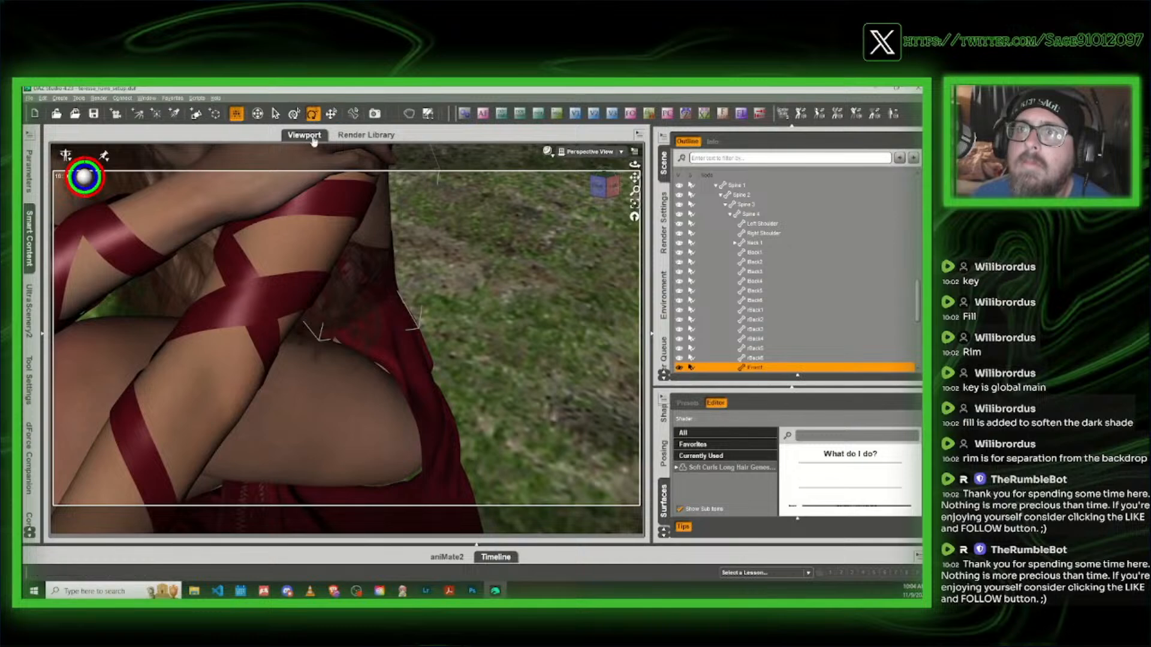
scroll(430, 253, "down", 2)
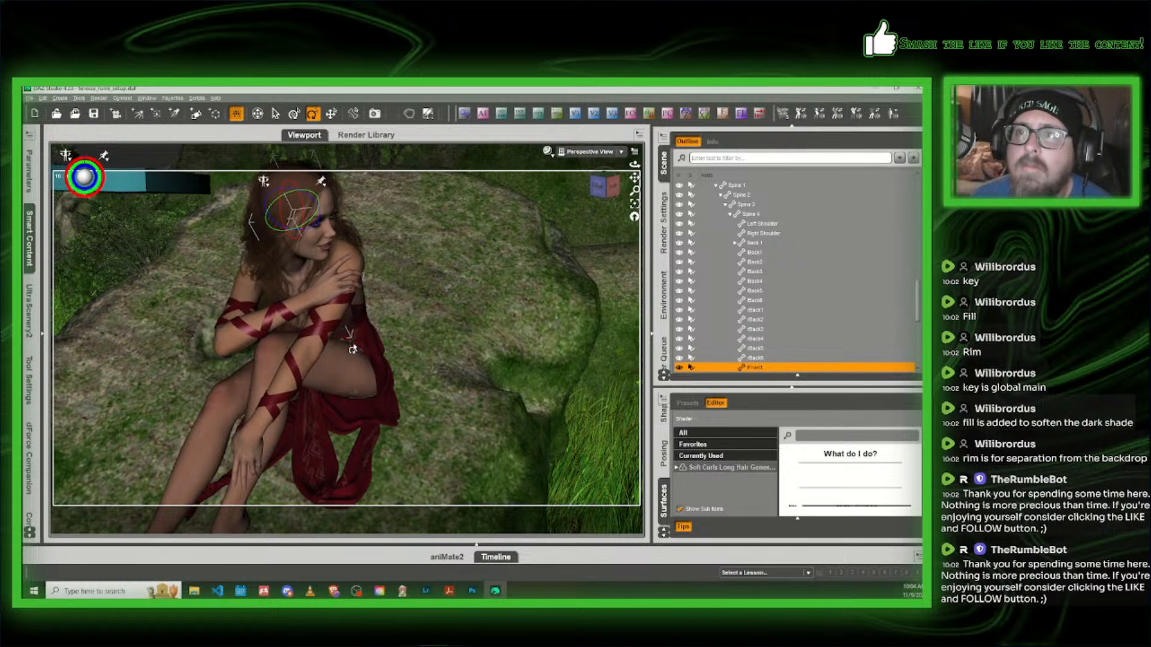
left_click_drag(603, 191, 530, 190)
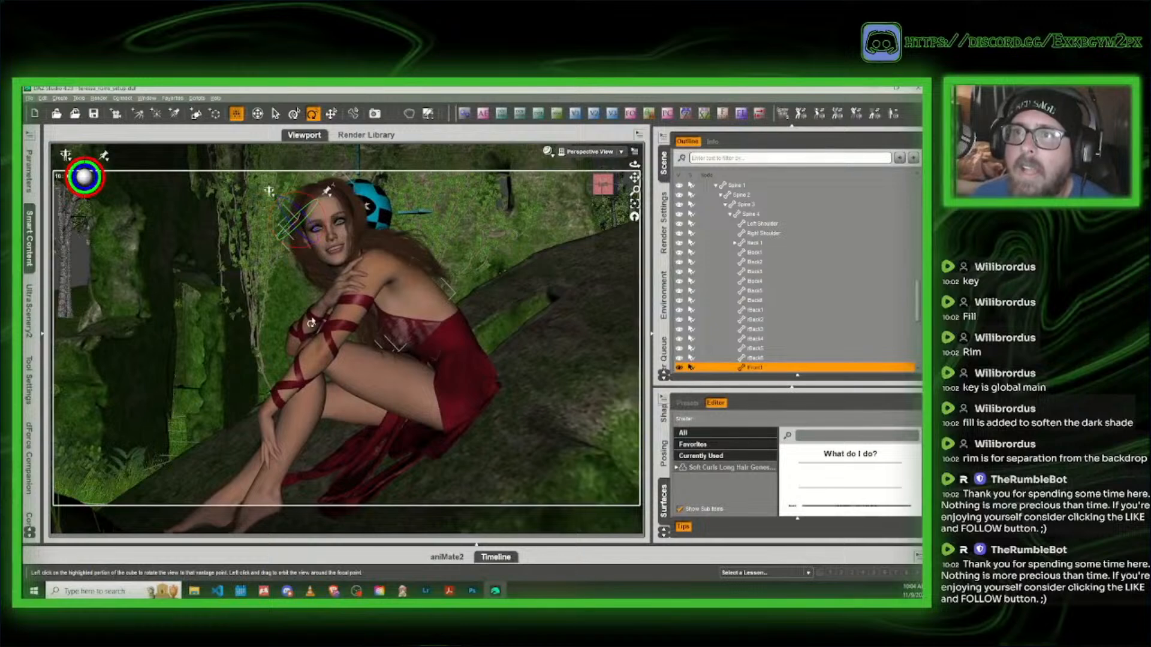
scroll(376, 327, "up", 5)
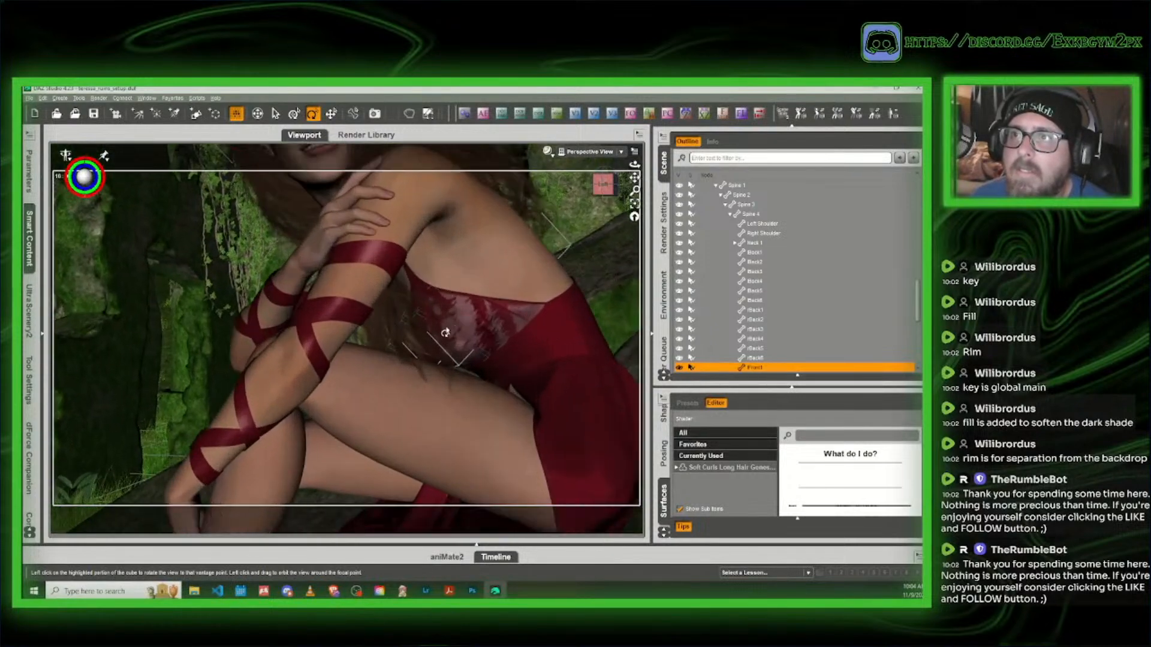
left_click(400, 359)
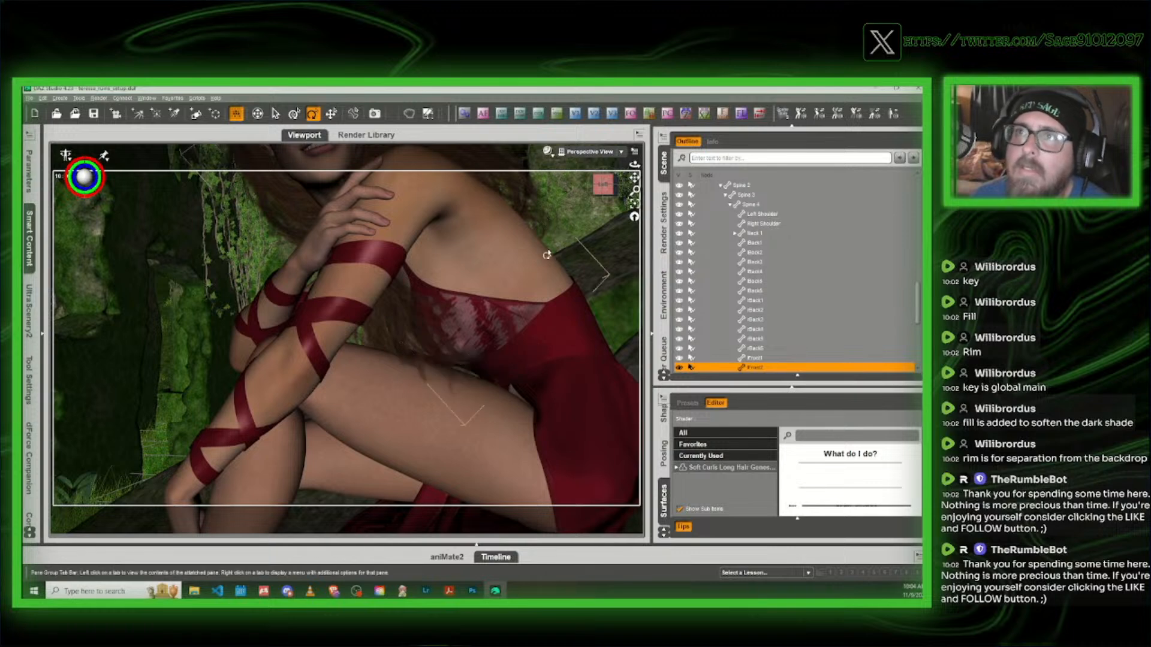
scroll(501, 280, "down", 3)
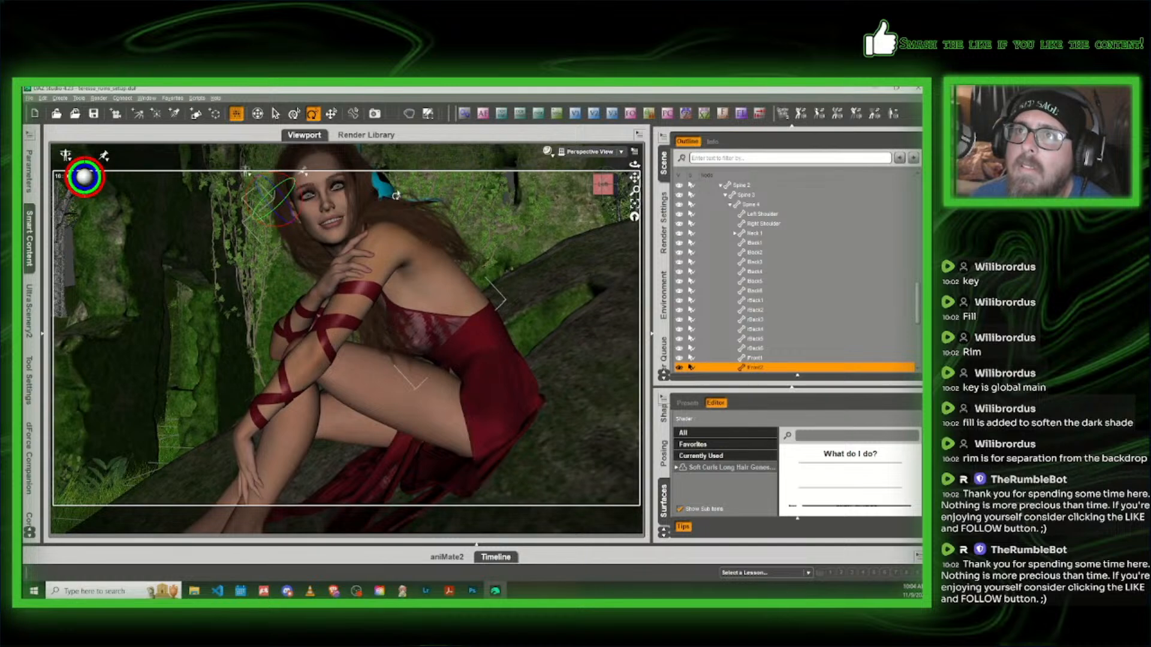
left_click_drag(286, 210, 288, 217)
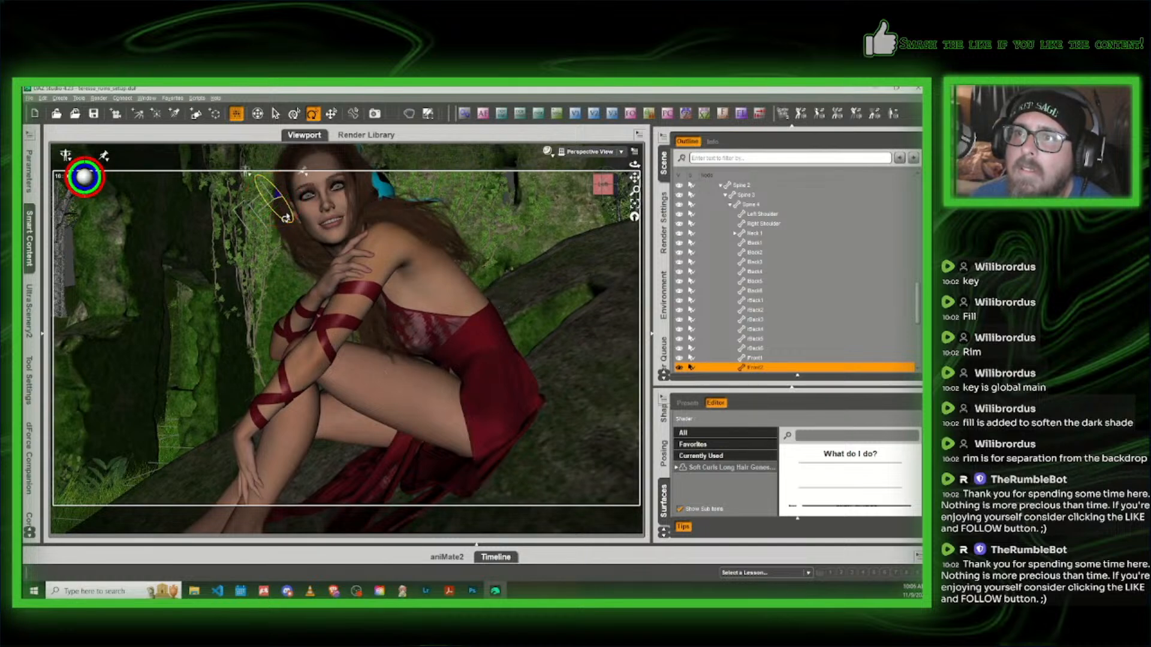
Step: Slightly rotate another front bone of the long hair, then select a neighbouring strand over the chest
left_click(390, 361)
left_click_drag(333, 203, 335, 209)
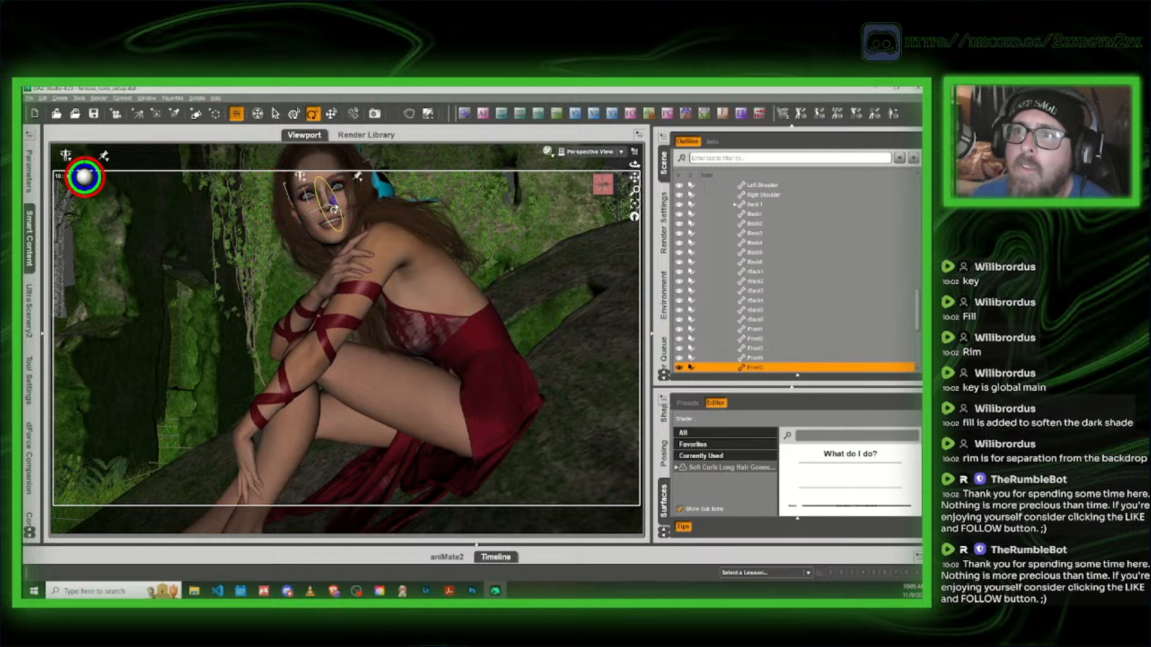
left_click(383, 358)
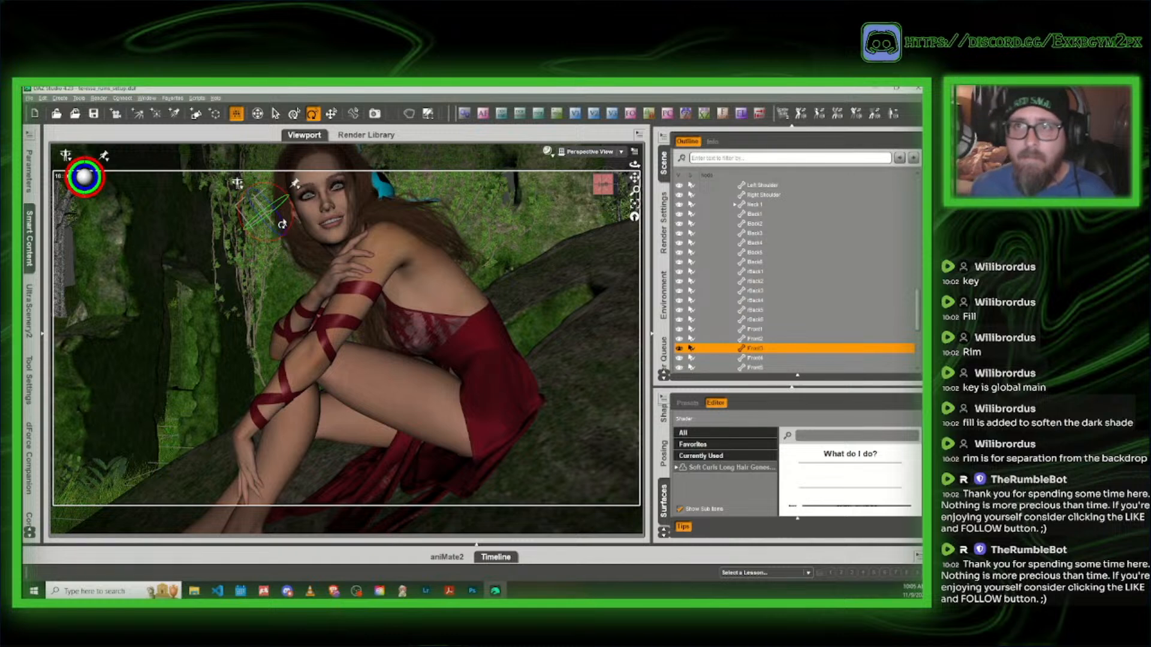
Step: Compose a low side view through the tall grass, with the seated figure off-centre in front of the castle ruin
left_click_drag(606, 193, 604, 186)
left_click(605, 190)
left_click(605, 191)
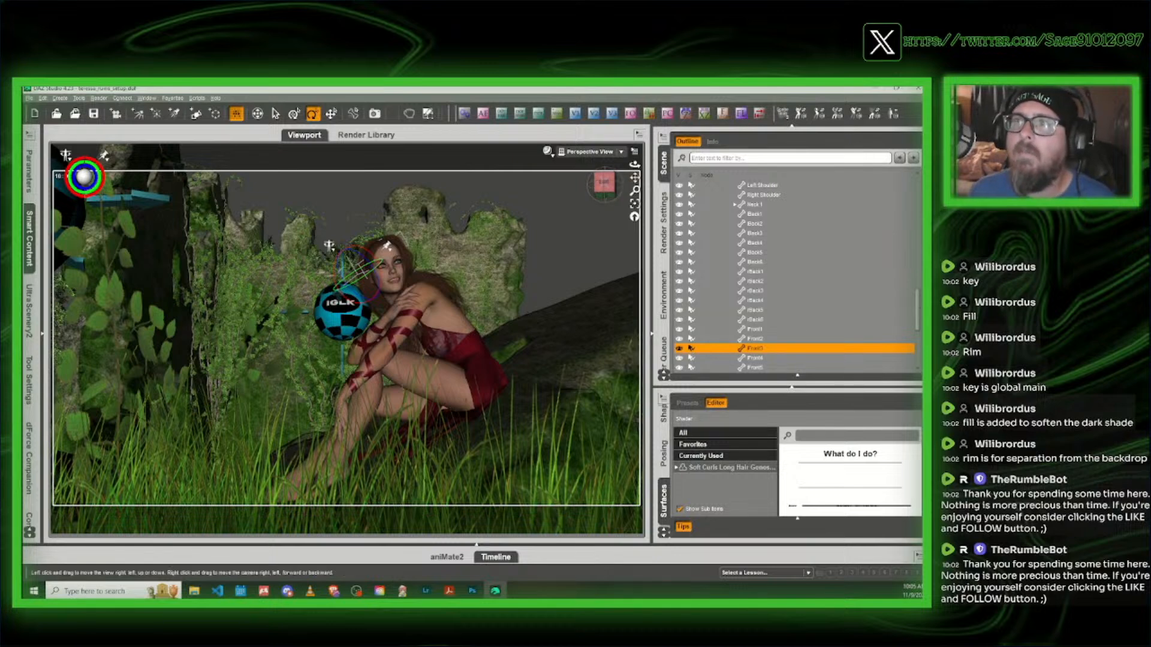
mouse_move(634, 178)
left_mouse_down()
mouse_move(632, 155)
mouse_move(634, 190)
left_mouse_up()
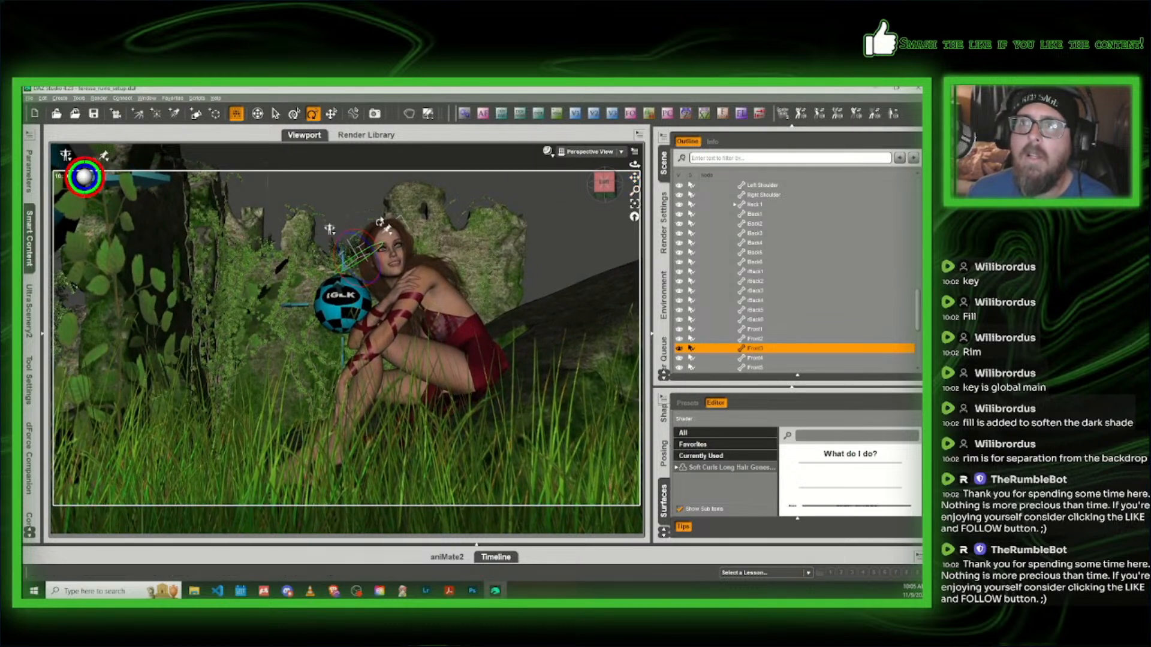
left_click_drag(634, 178, 652, 179)
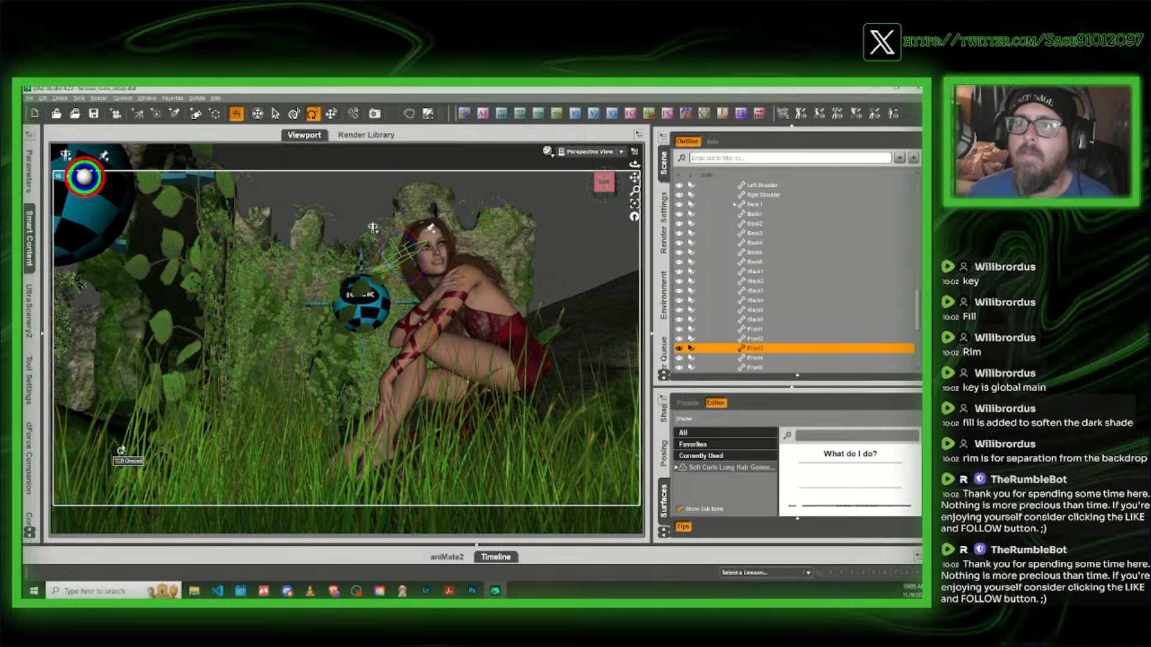
Step: Fine-tune the framing, create a focal-length camera from the current view, and look through the new camera
left_click(545, 115)
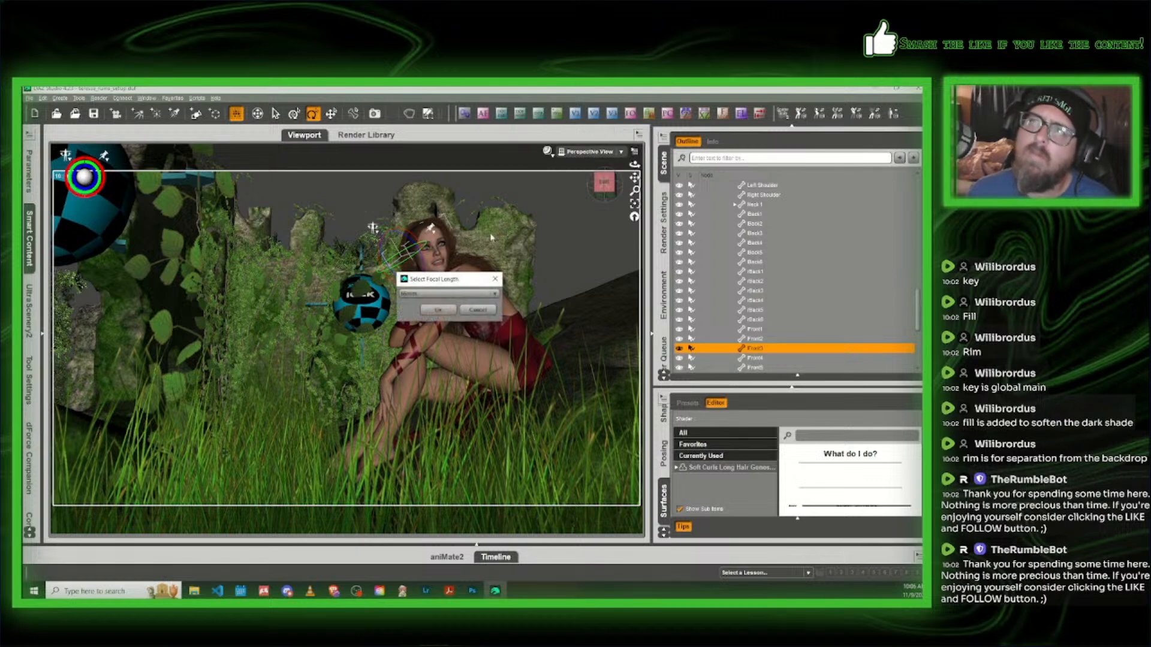
left_click(478, 310)
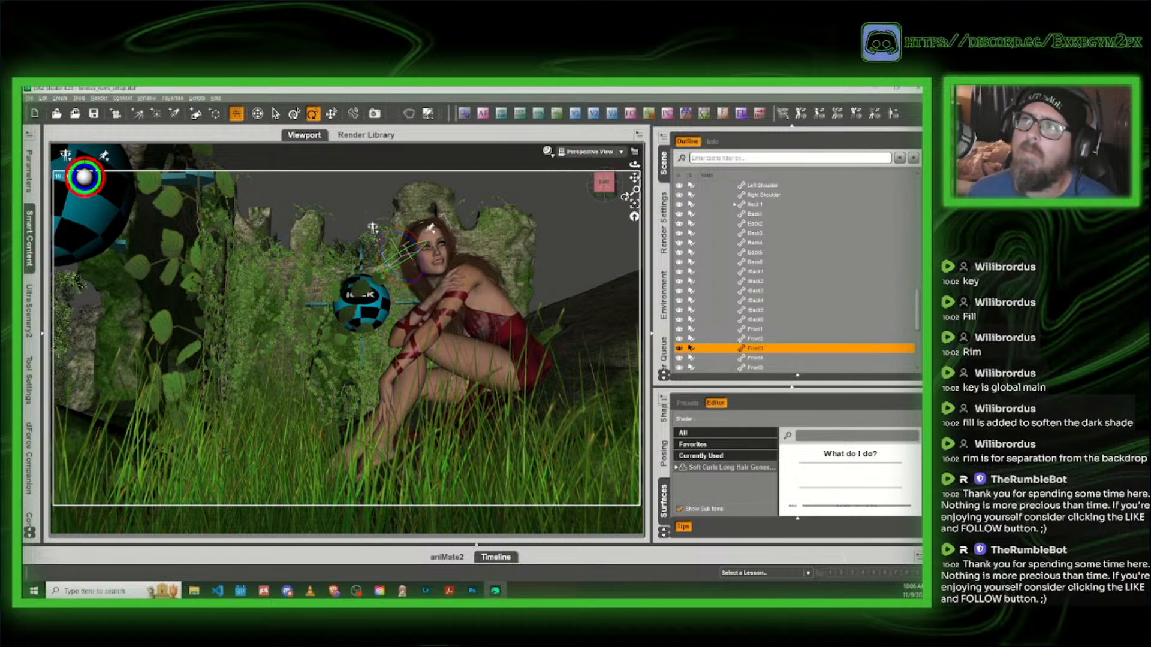
left_click_drag(634, 177, 634, 182)
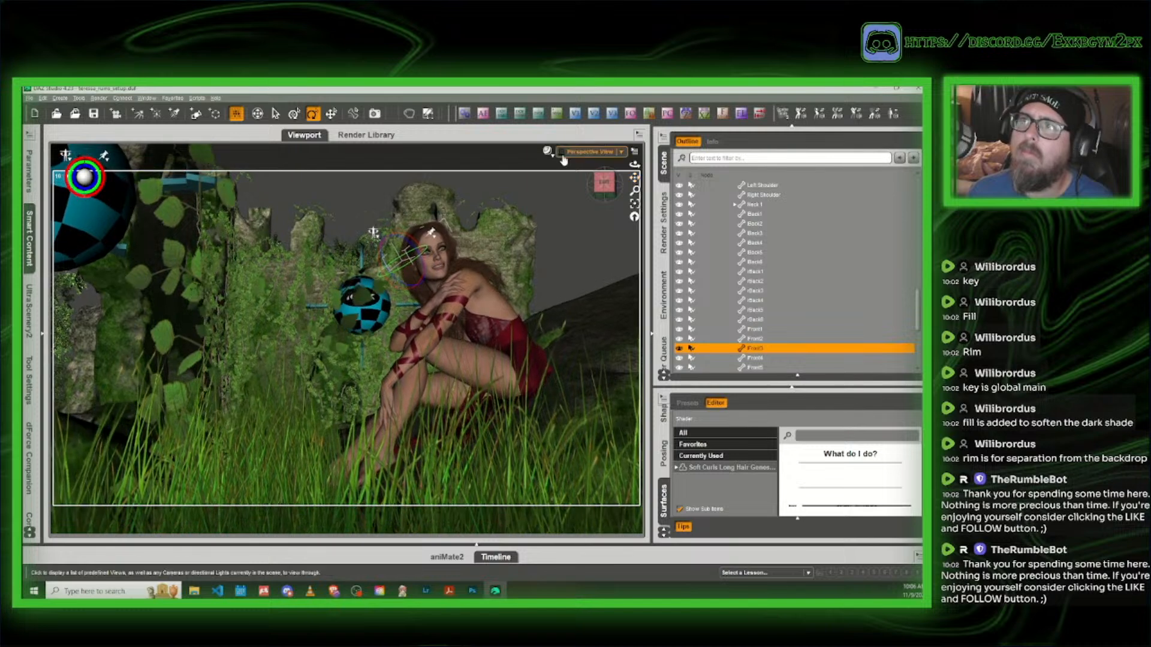
left_click(557, 120)
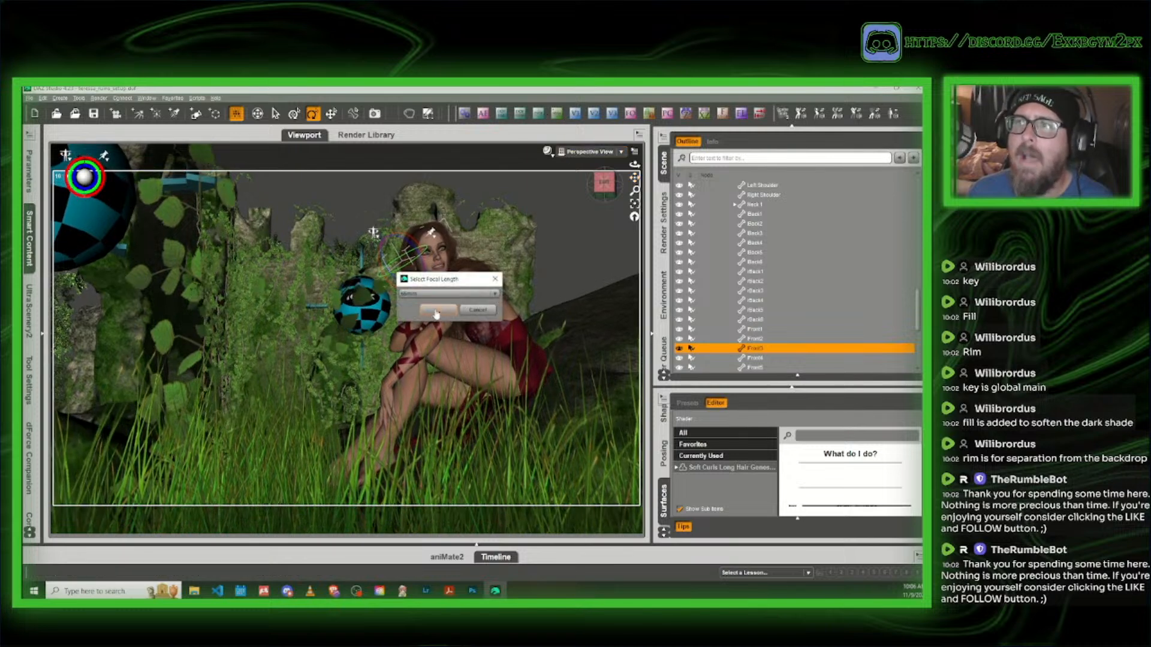
left_click(593, 152)
left_click(584, 162)
left_click(494, 307)
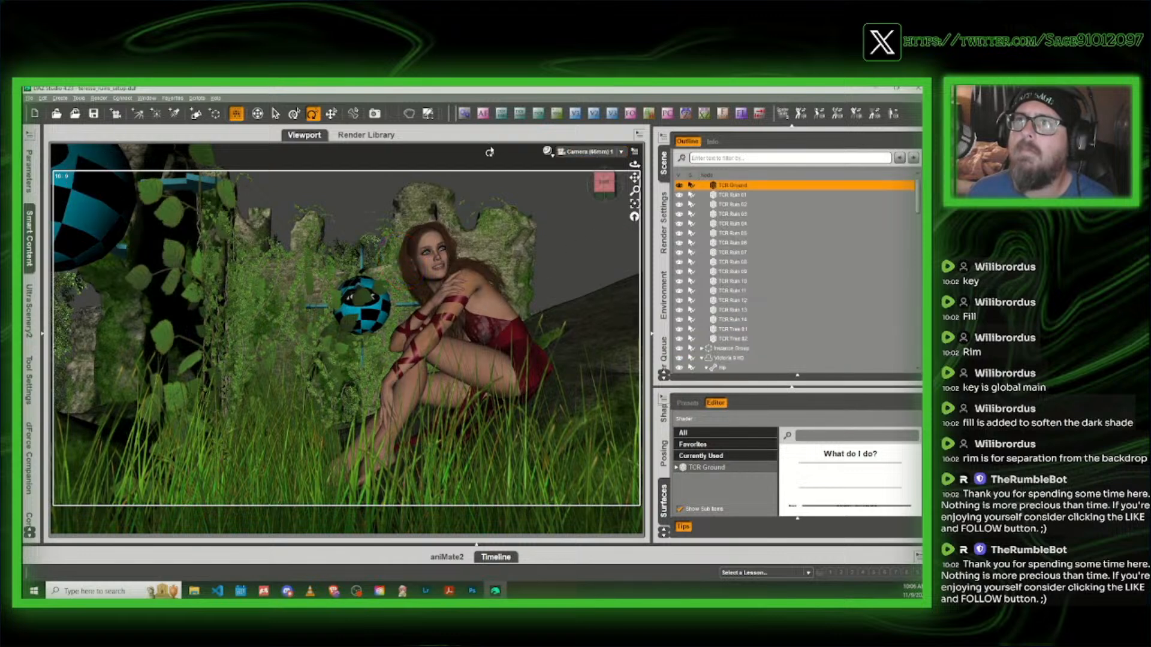
Step: Set the camera f-stop to 28 (9 and 2/3 stops)
left_click(483, 117)
left_click(515, 231)
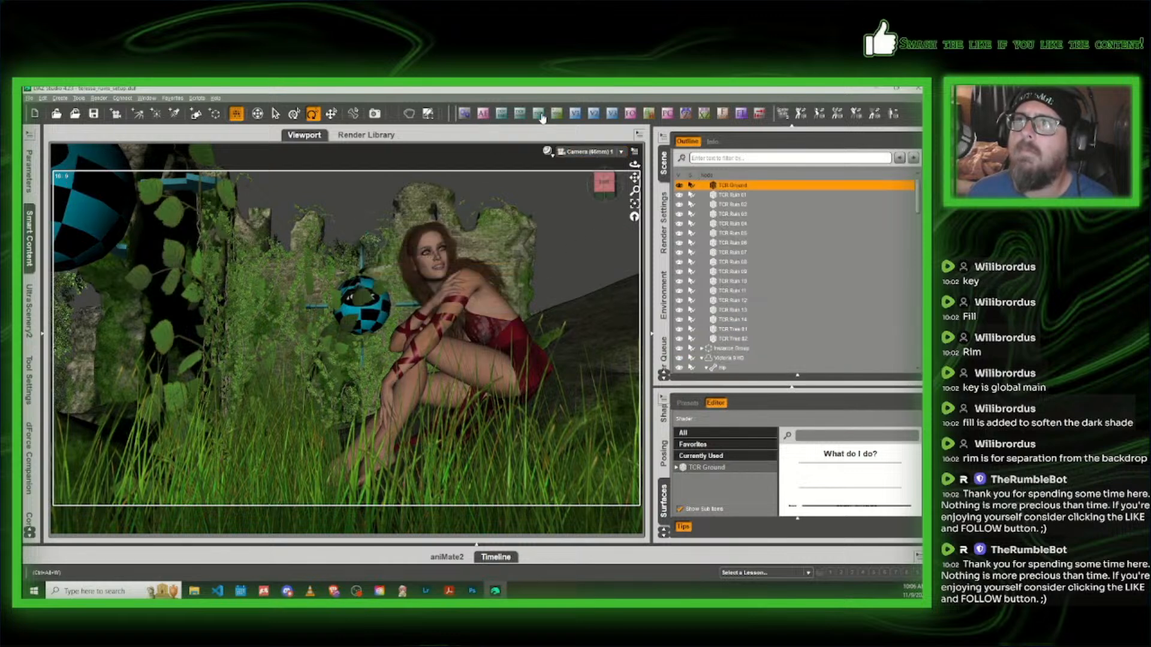
left_click(725, 117)
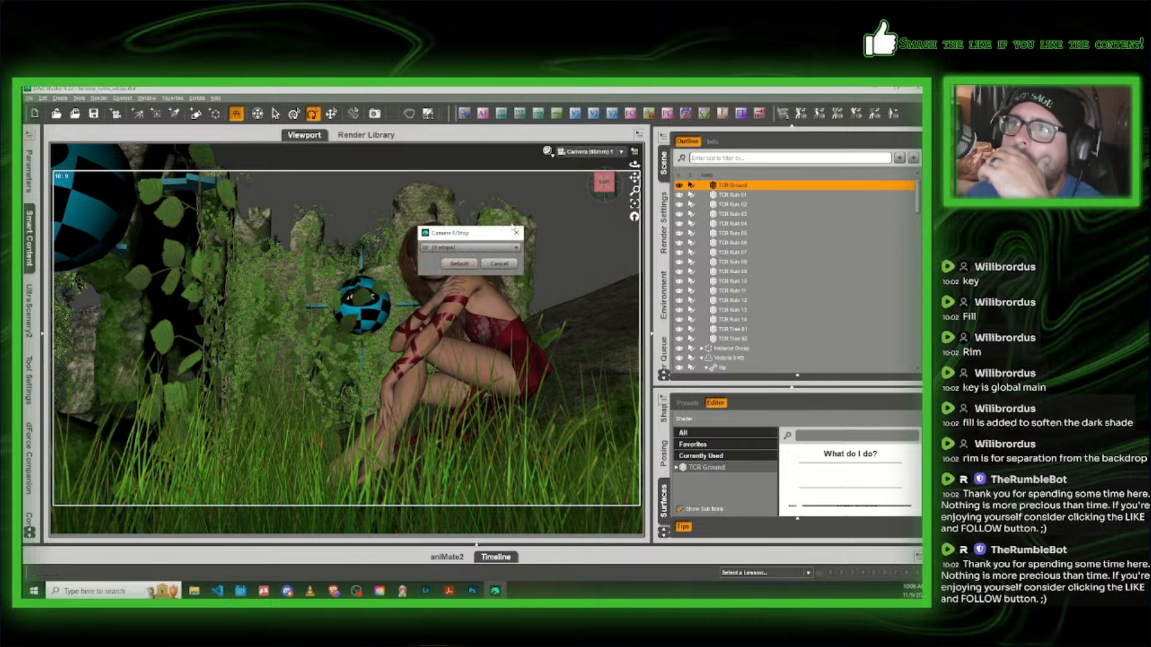
left_click(473, 251)
left_click(455, 376)
Step: Preview the camera view in NVIDIA Iray and set the camera f-stop to 12 and 2/3 stops
left_click(547, 151)
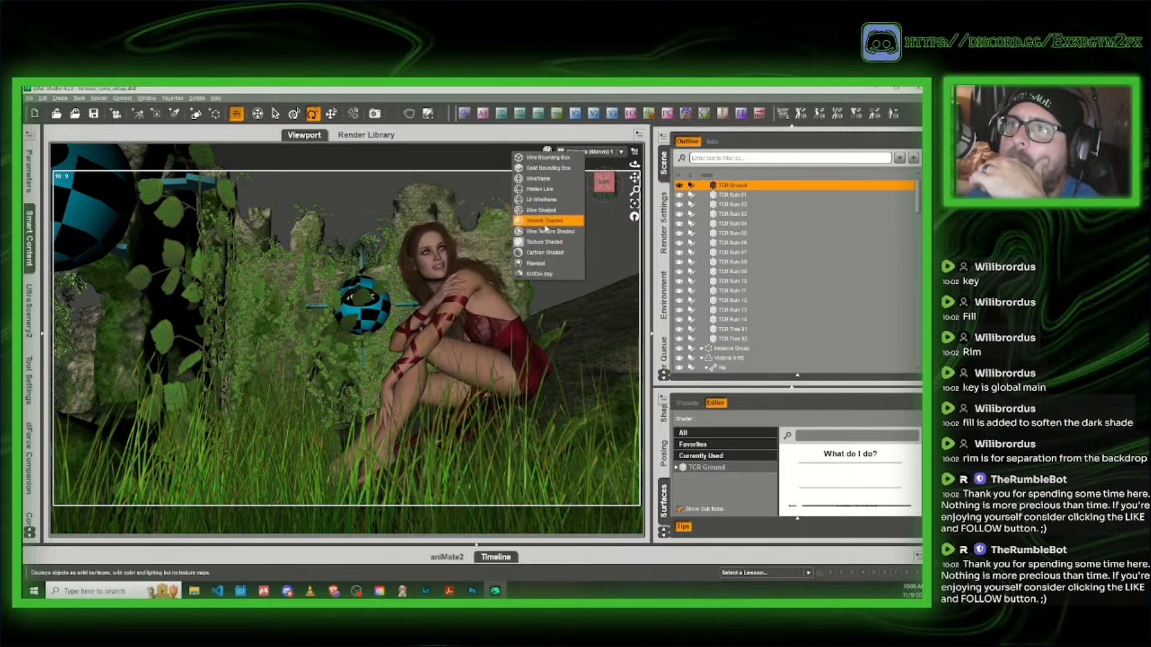
left_click(538, 274)
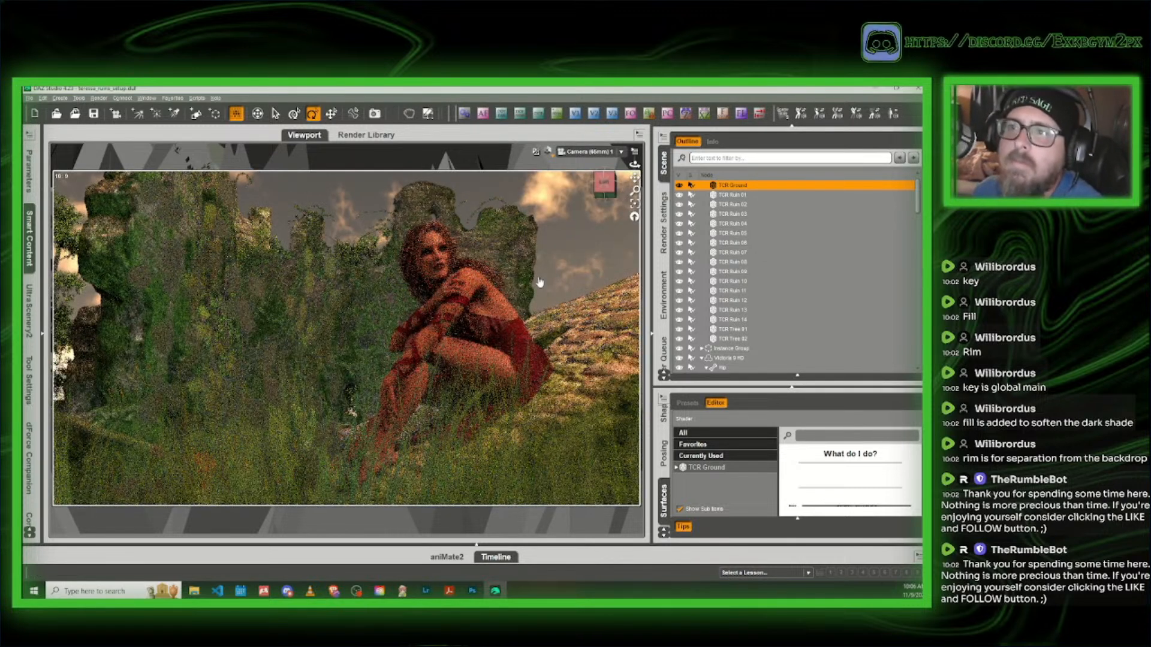
left_click(721, 114)
left_click(456, 252)
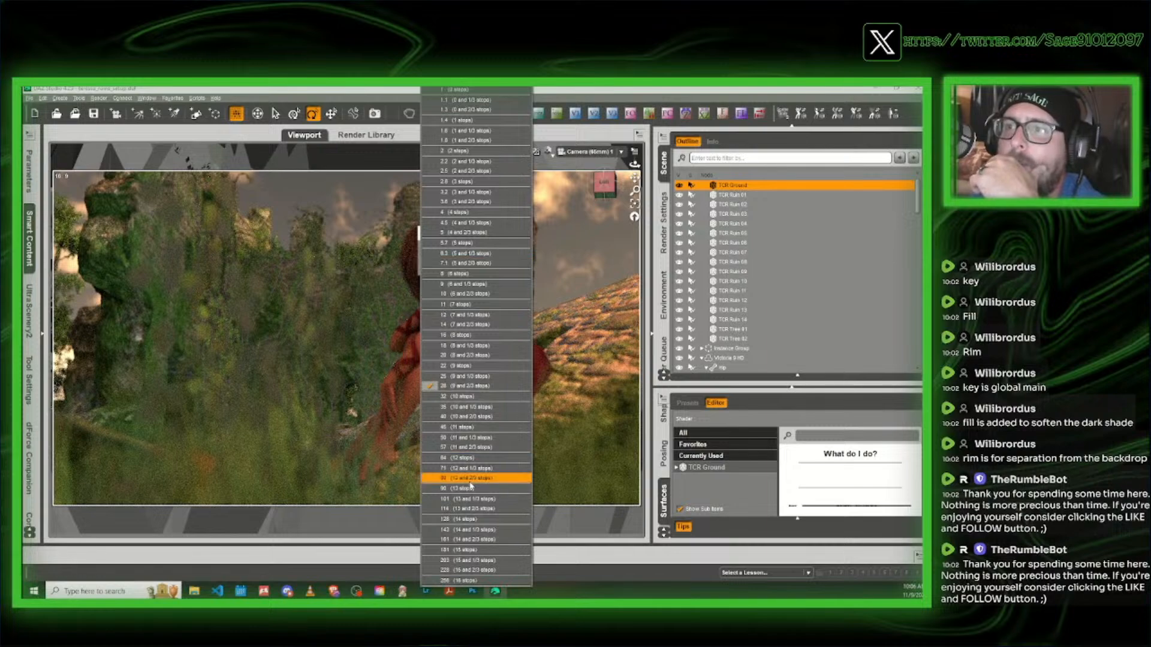
left_click(475, 479)
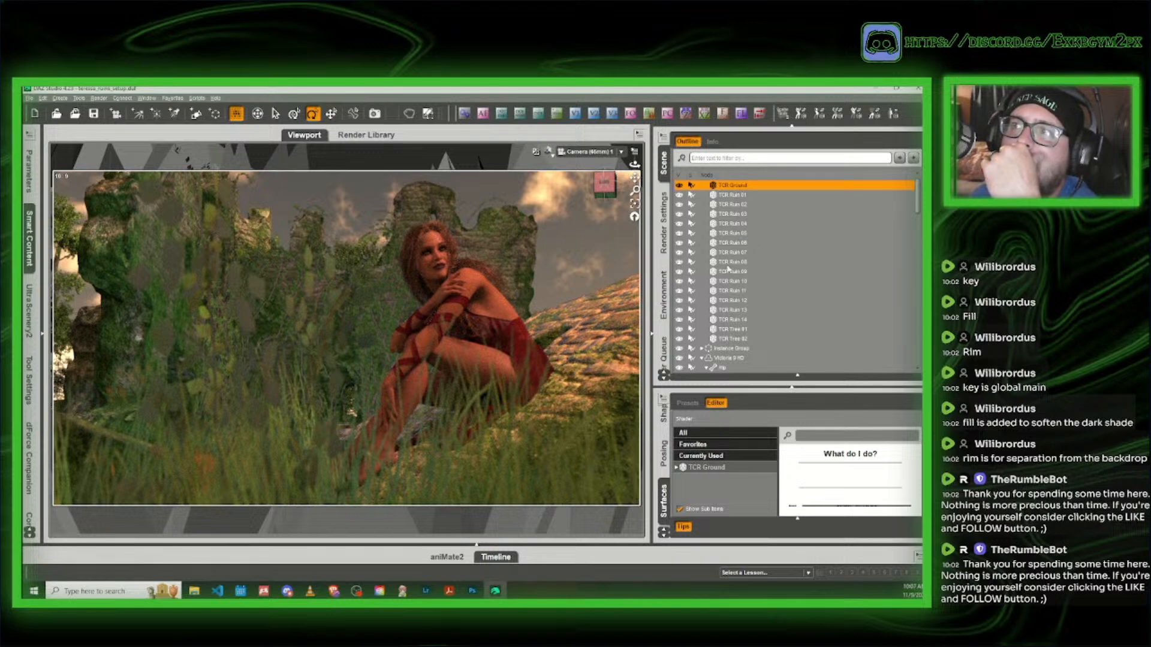
Step: Set the luminous efficacy of IGLK1 Sphere Light (2) to 1700
scroll(746, 292, "down", 7)
scroll(746, 292, "down", 5)
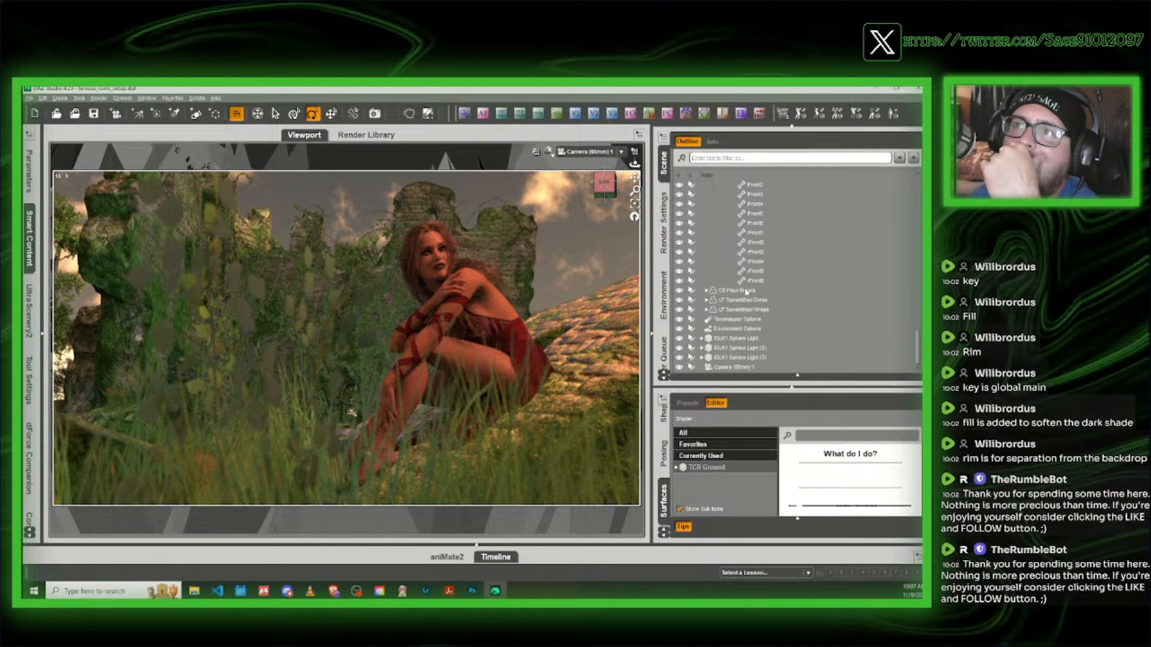
left_click(744, 349)
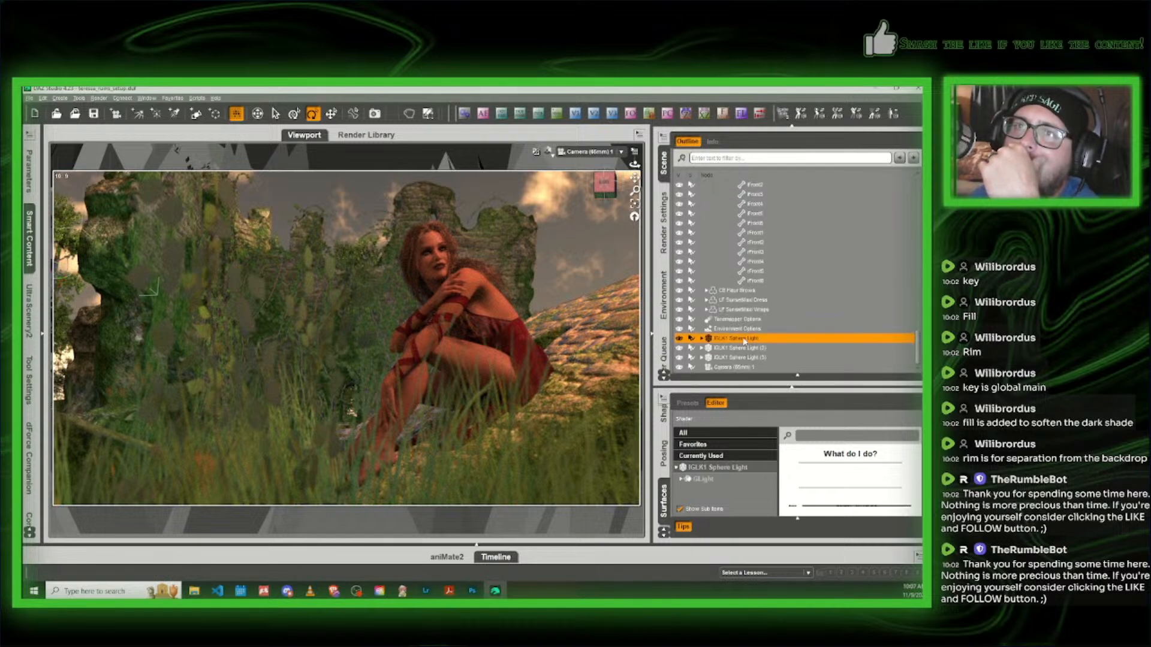
left_click(743, 348)
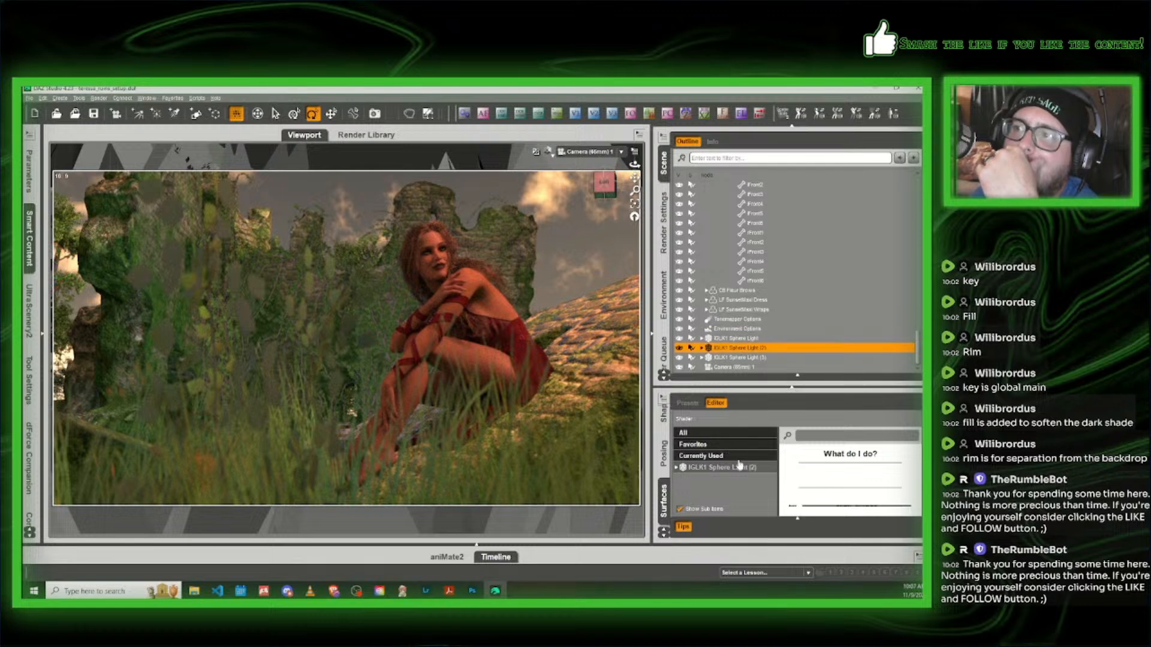
scroll(872, 496, "down", 10)
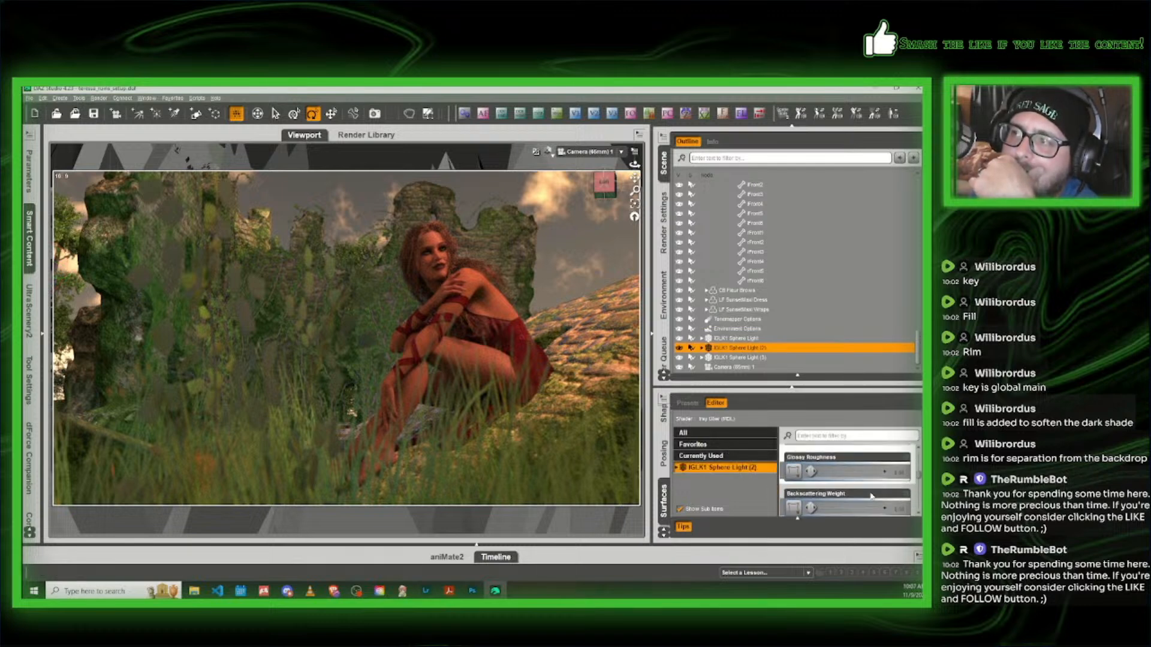
scroll(872, 496, "down", 5)
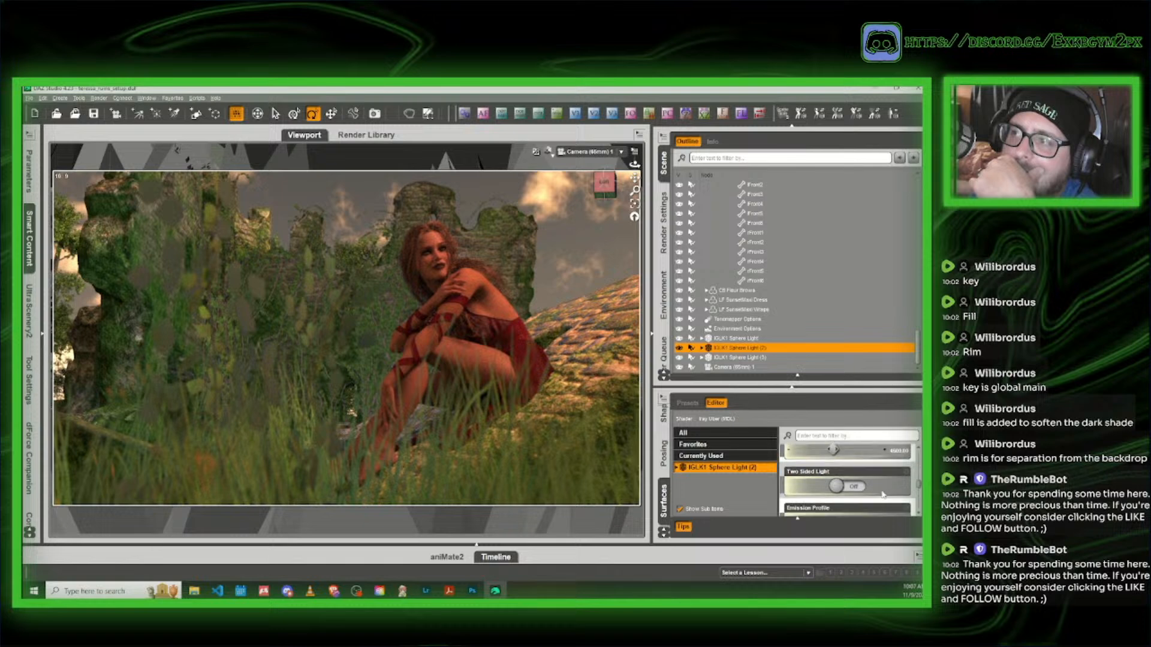
scroll(881, 494, "down", 2)
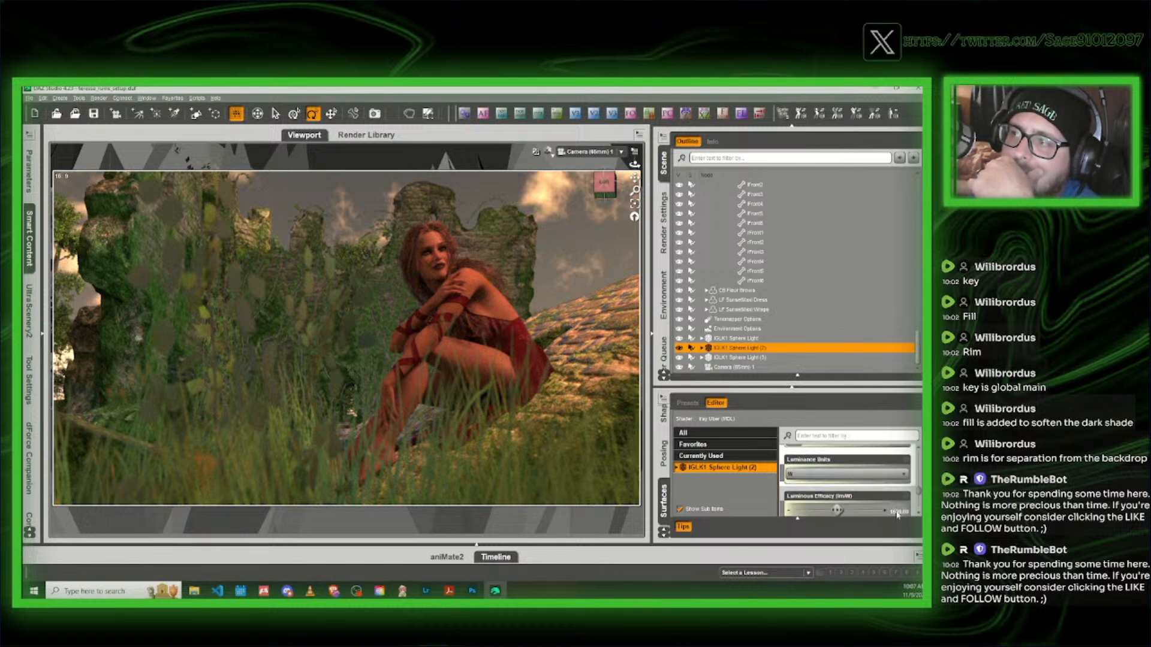
left_click(898, 512)
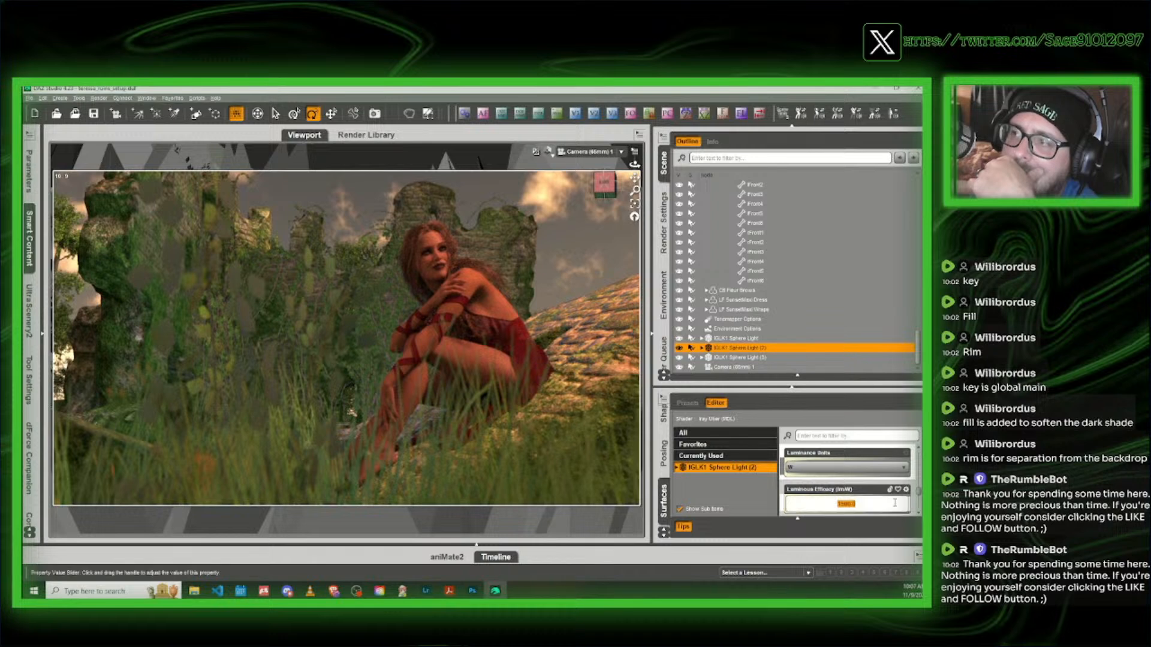
type("170")
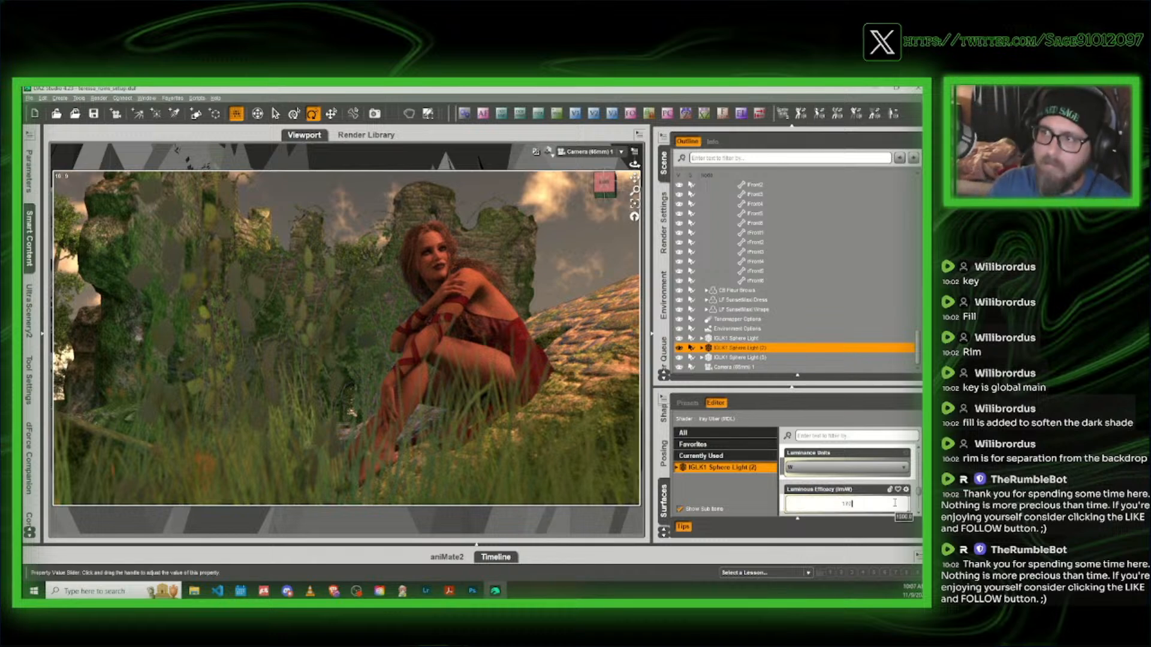
key("Return")
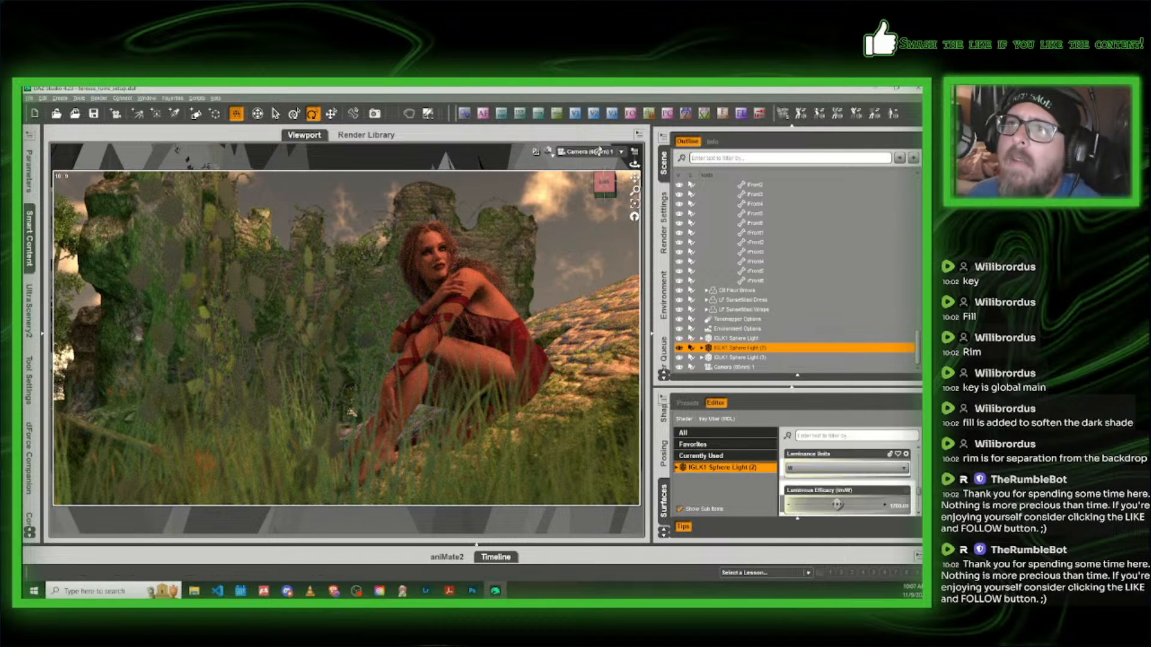
Step: Return the viewport to Texture Shaded display and save the scene as teressa_ruins1
left_click(548, 151)
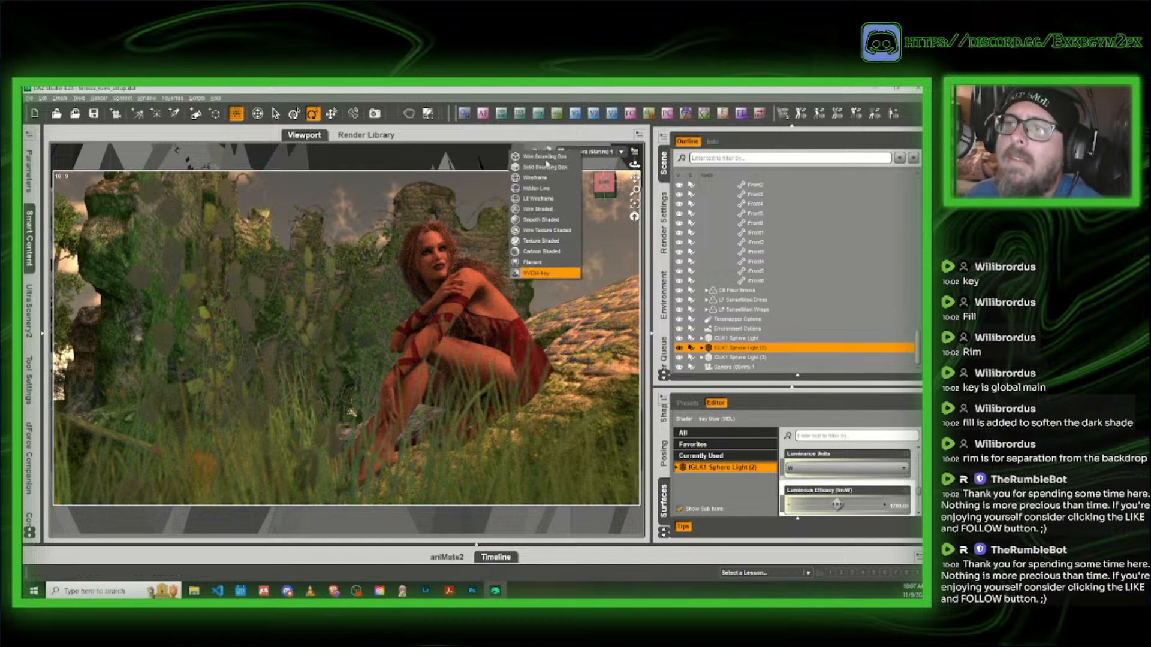
left_click(541, 240)
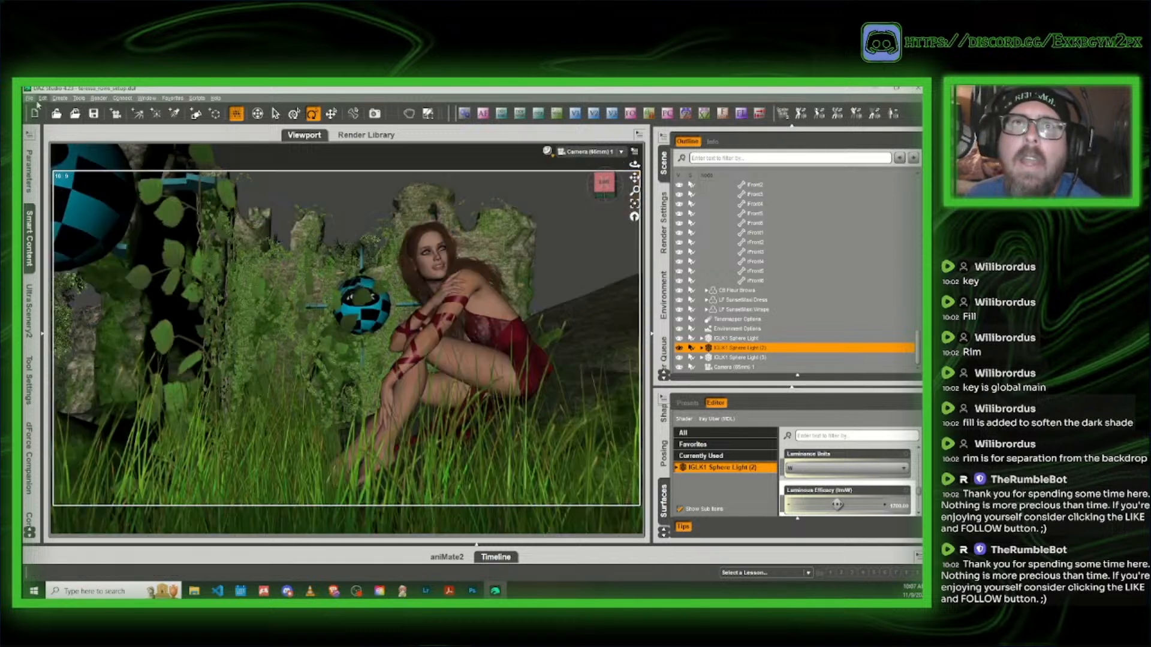
left_click(28, 99)
mouse_move(49, 165)
left_click(147, 164)
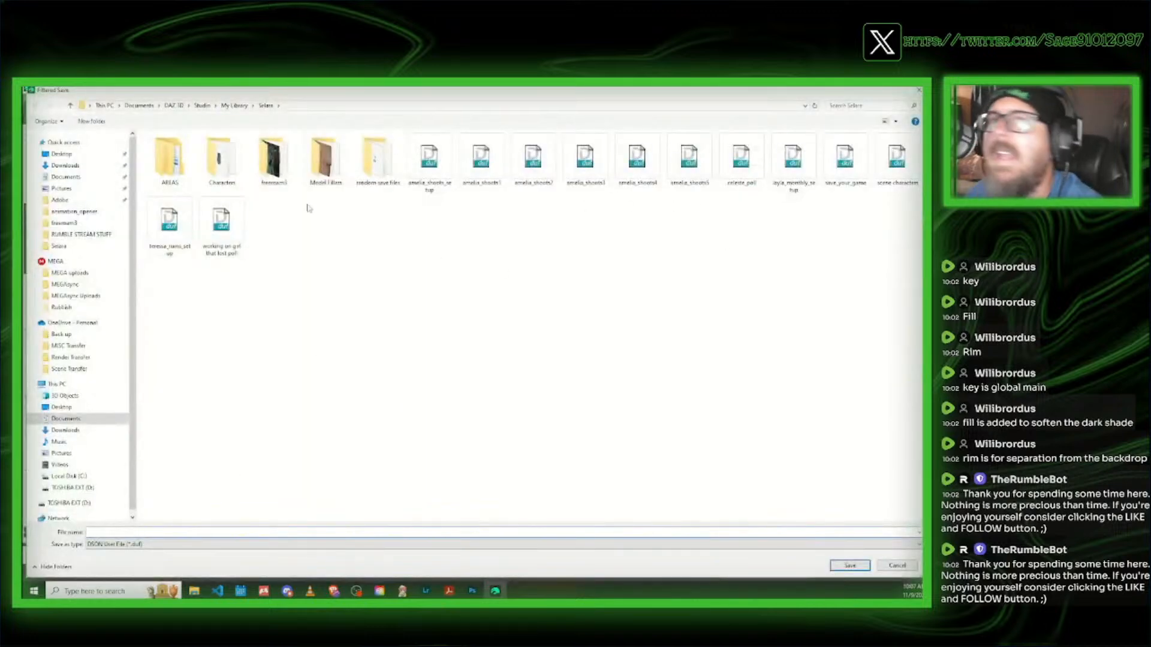
left_click(170, 223)
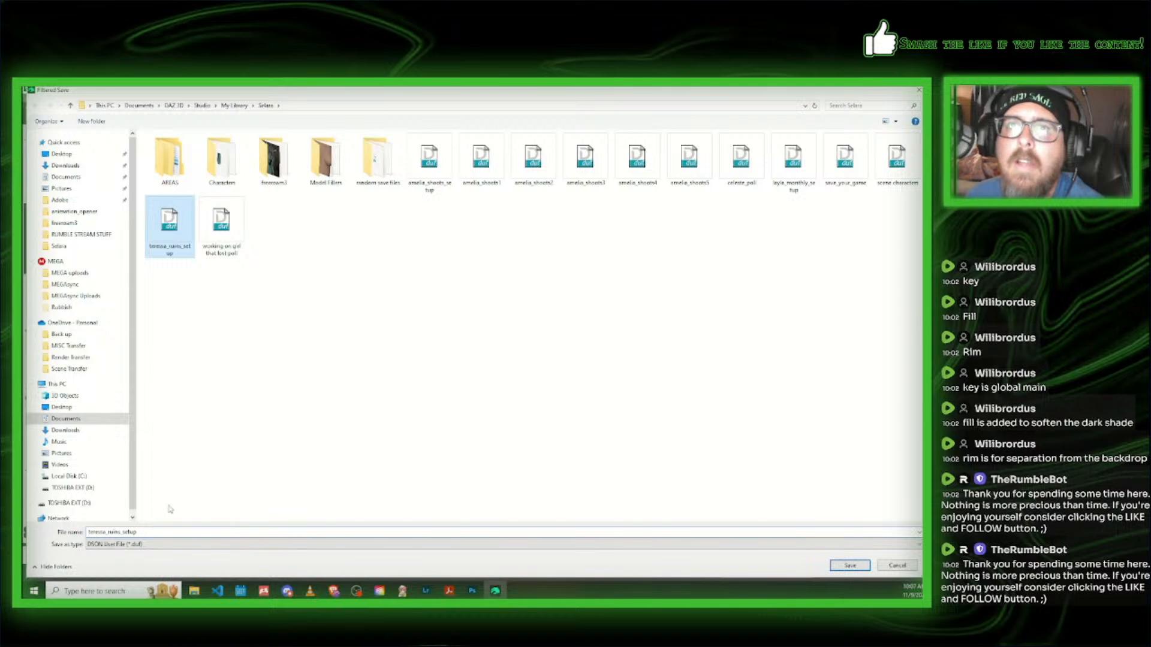
left_click(153, 532)
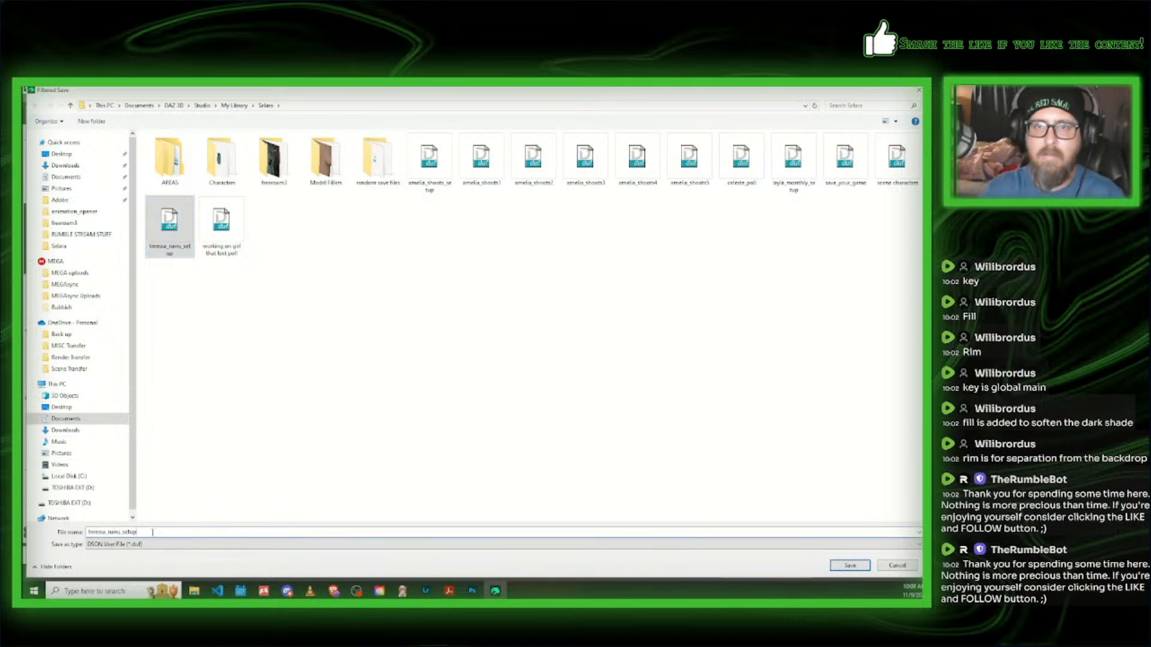
key("BackSpace")
key("BackSpace")
key("BackSpace")
key("BackSpace")
type("1")
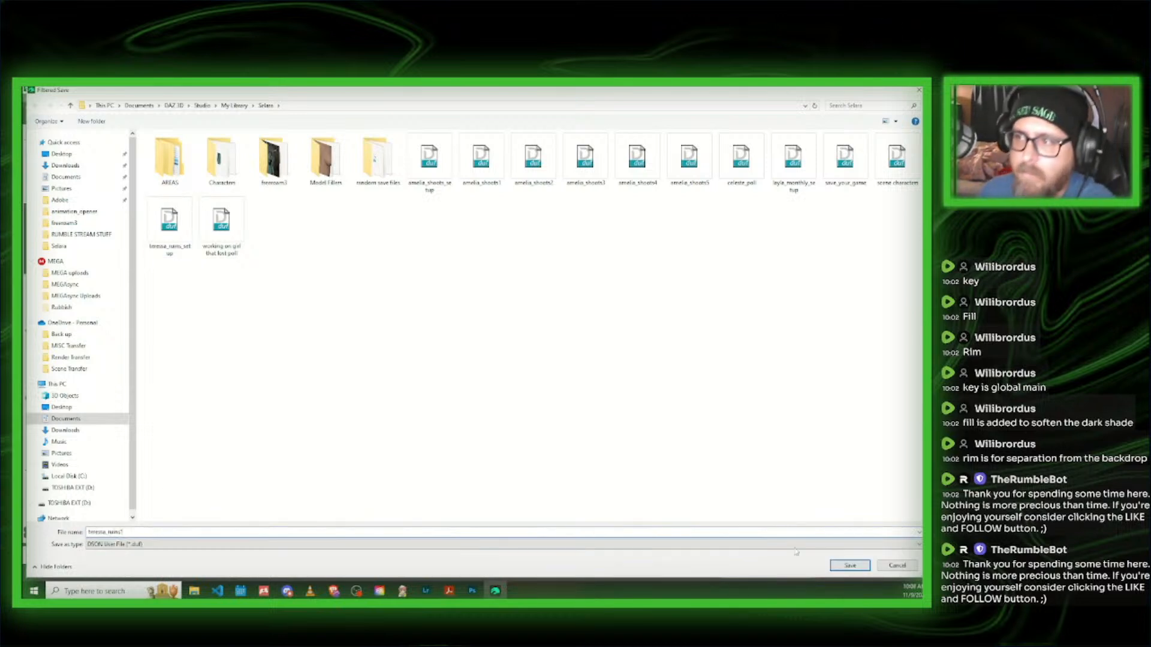
left_click(833, 564)
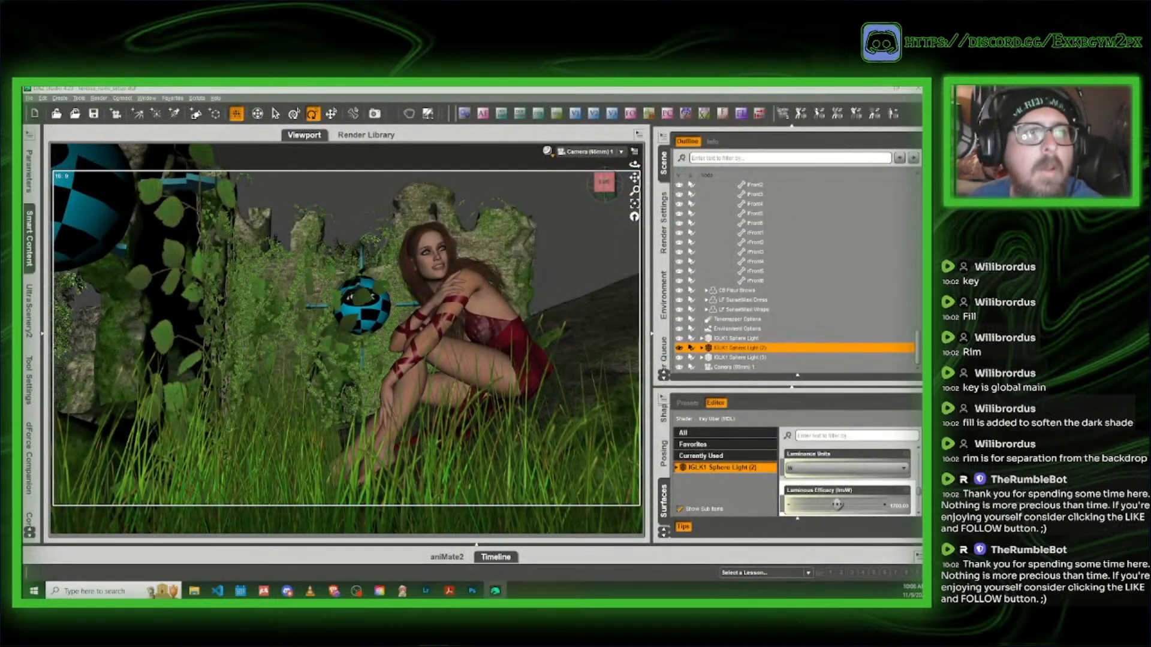
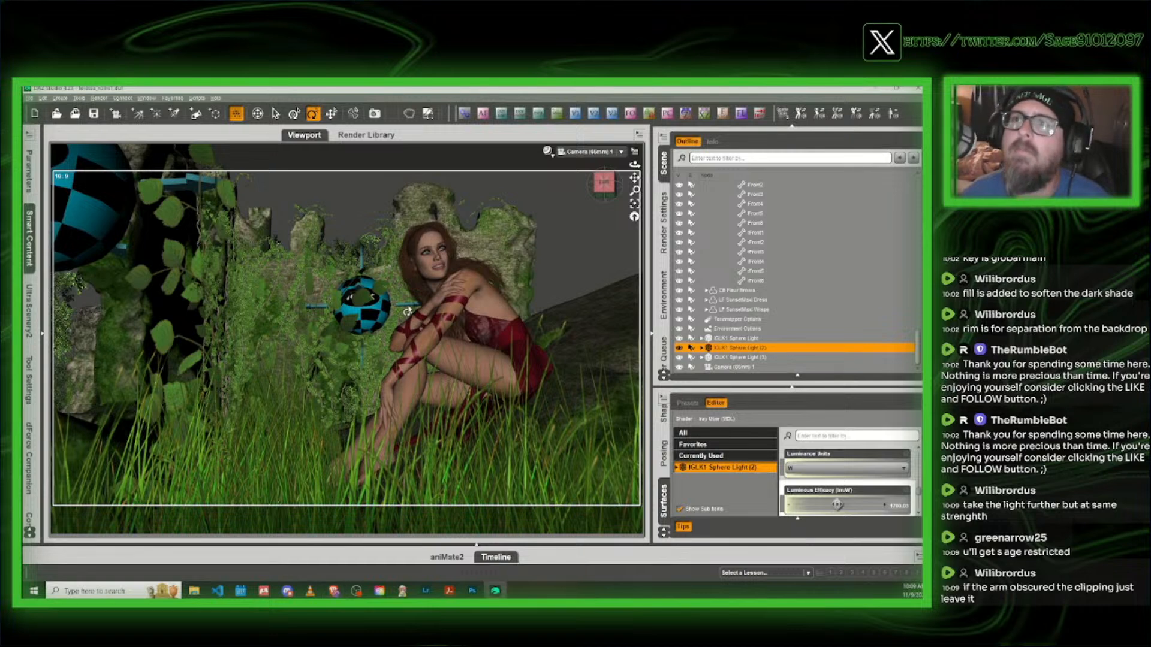
Step: Switch to the Perspective View and compose a closer side view of the seated figure on the rock
left_click(489, 306)
left_click(590, 152)
left_click(590, 162)
mouse_move(611, 182)
left_mouse_down()
mouse_move(546, 185)
mouse_move(619, 183)
mouse_move(590, 193)
mouse_move(602, 190)
left_mouse_up()
mouse_move(471, 292)
left_mouse_down()
mouse_move(445, 297)
mouse_move(486, 281)
mouse_move(478, 272)
left_mouse_up()
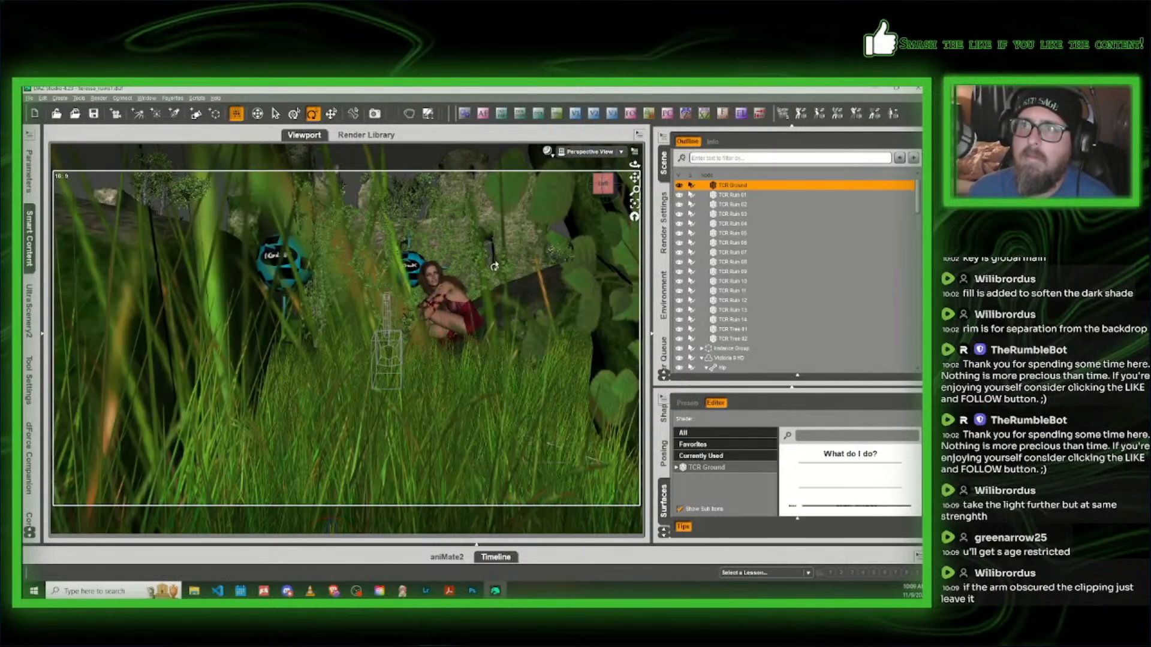
left_click_drag(605, 186, 603, 185)
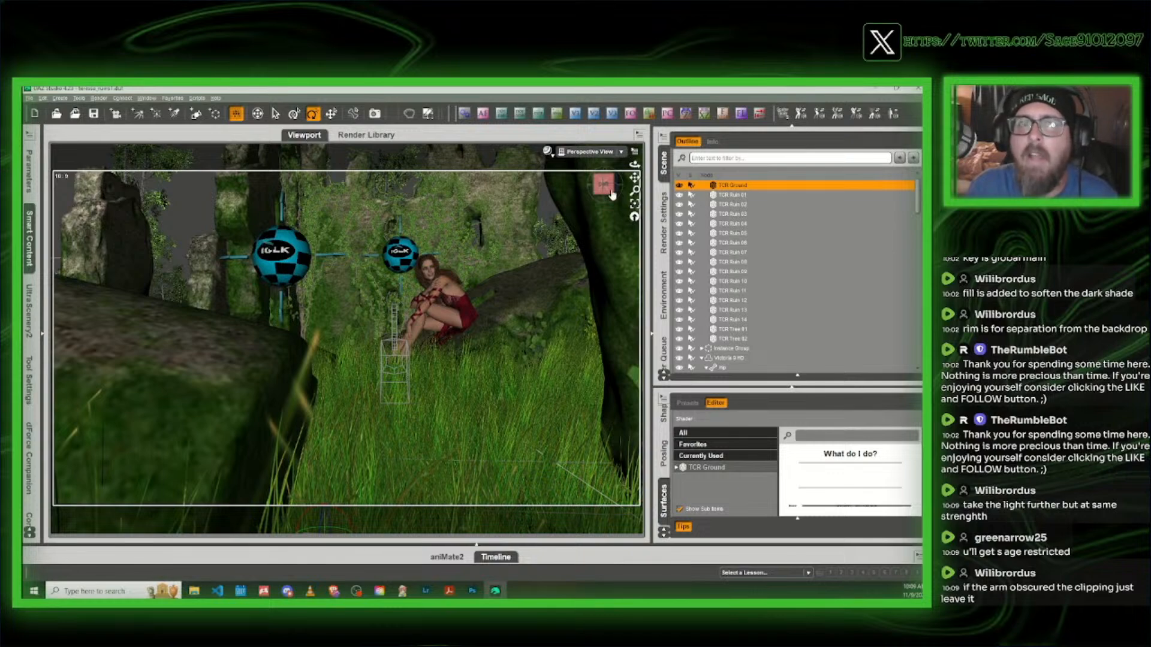
mouse_move(611, 193)
left_mouse_down()
mouse_move(594, 189)
mouse_move(634, 176)
mouse_move(639, 160)
mouse_move(605, 187)
left_mouse_up()
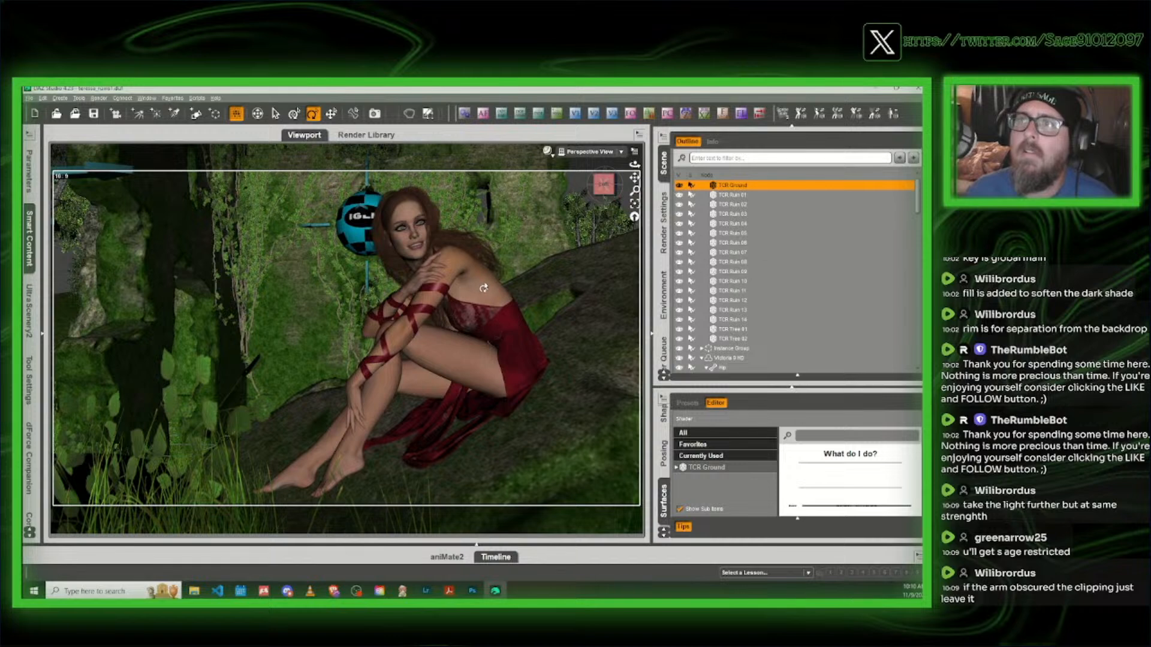
Step: Turn Victoria 9 HD's eyes and head toward the current view with the Look at Camera script at its default settings
left_click(491, 324)
left_click(197, 98)
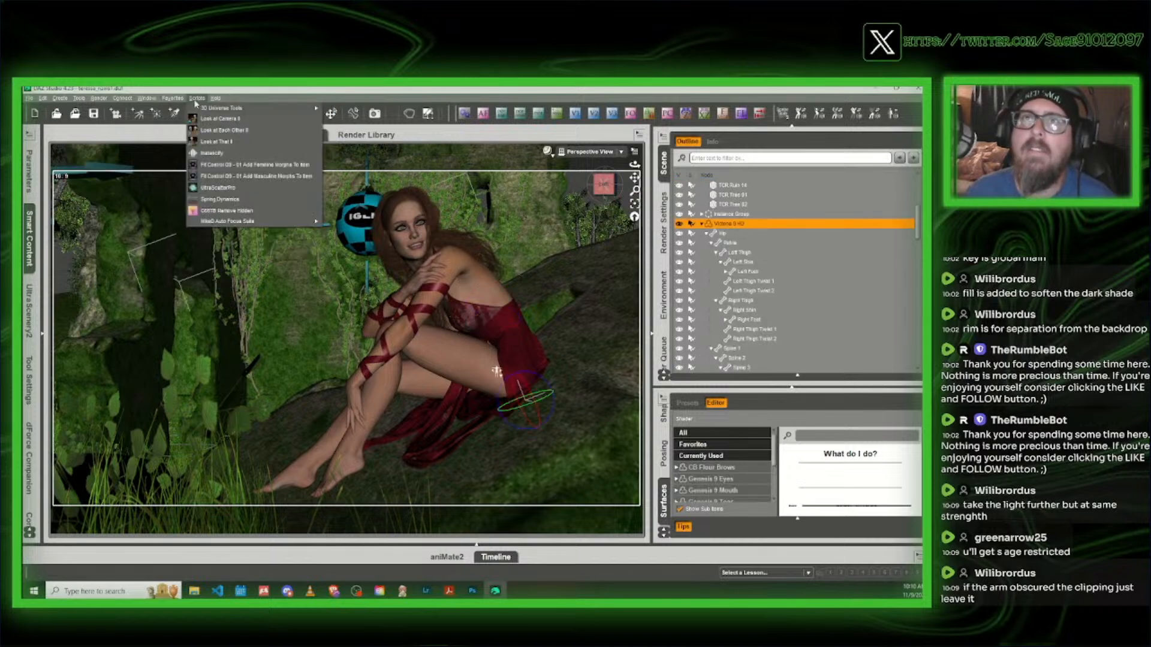
left_click(219, 118)
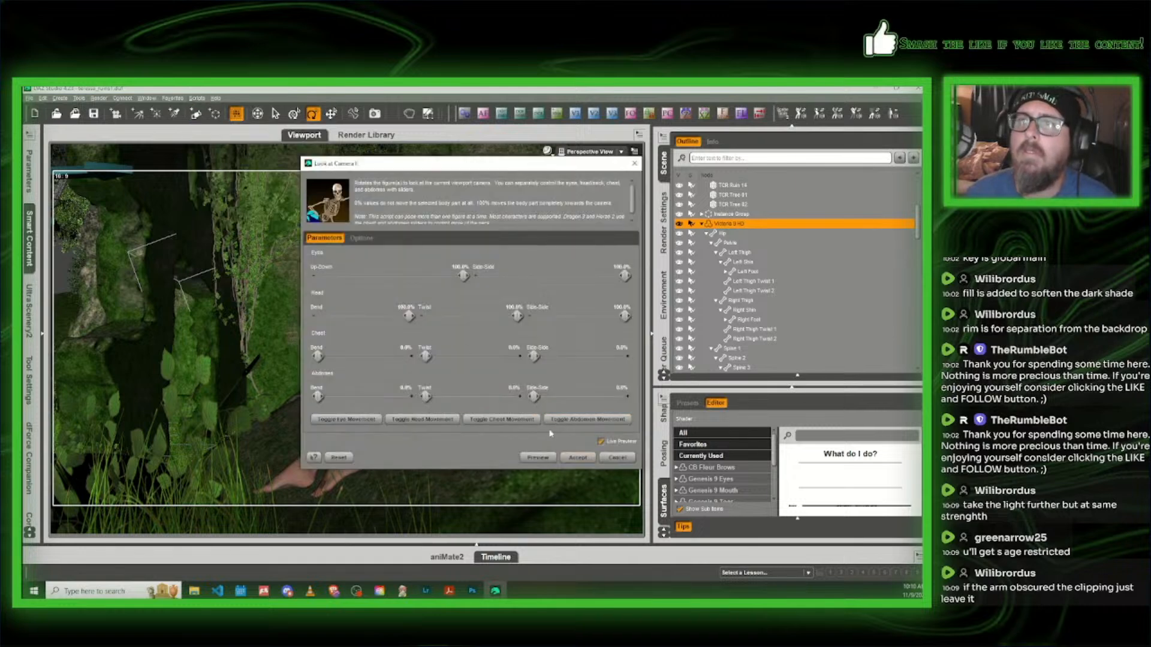
left_click(574, 458)
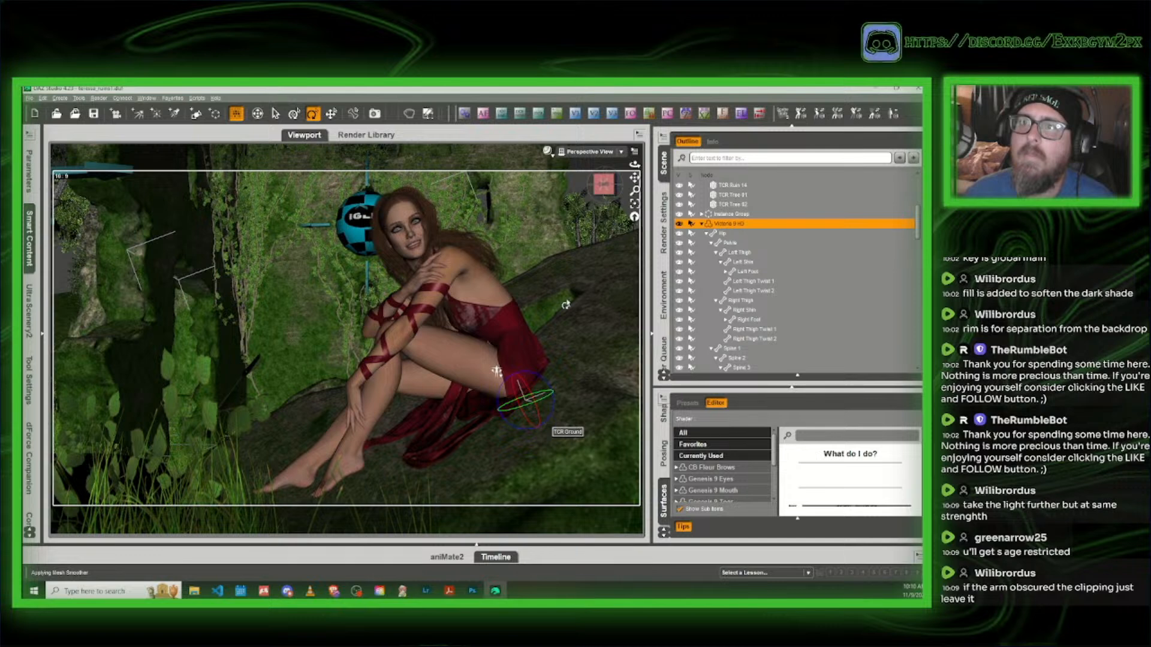
Step: Fine-tune the close framing of the seated figure, create a second focal-length camera from it, and look through that camera
left_click_drag(634, 179, 634, 177)
left_click_drag(495, 377, 497, 380)
middle_click_drag(498, 380, 493, 375)
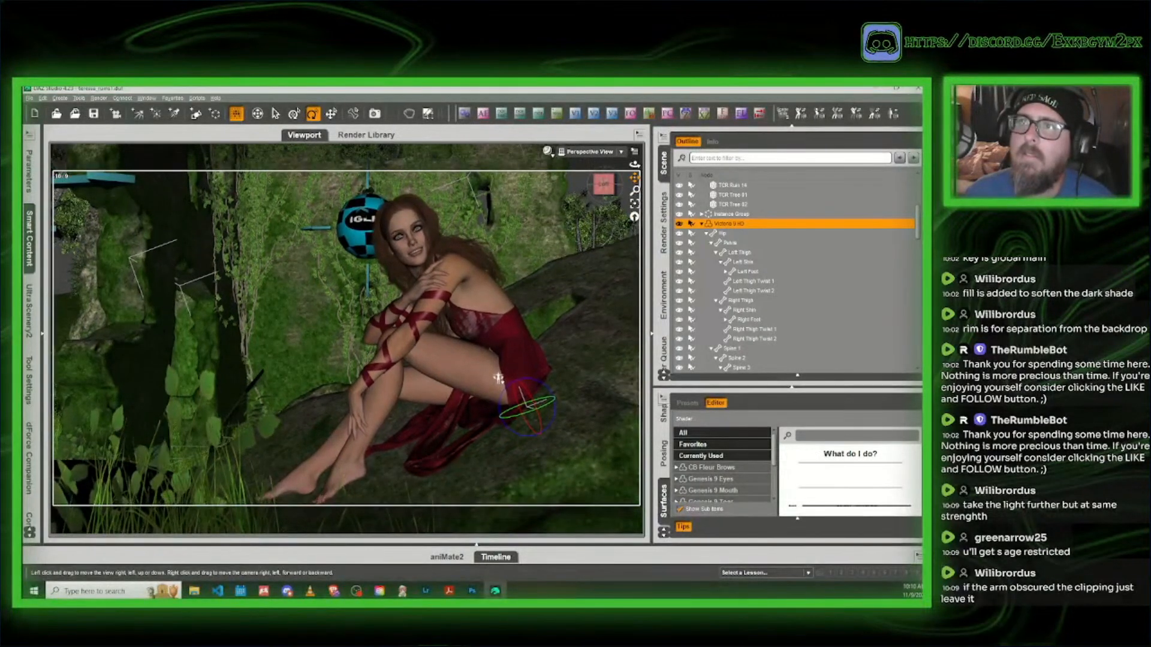
scroll(494, 375, "down", 1)
scroll(494, 375, "down", 1)
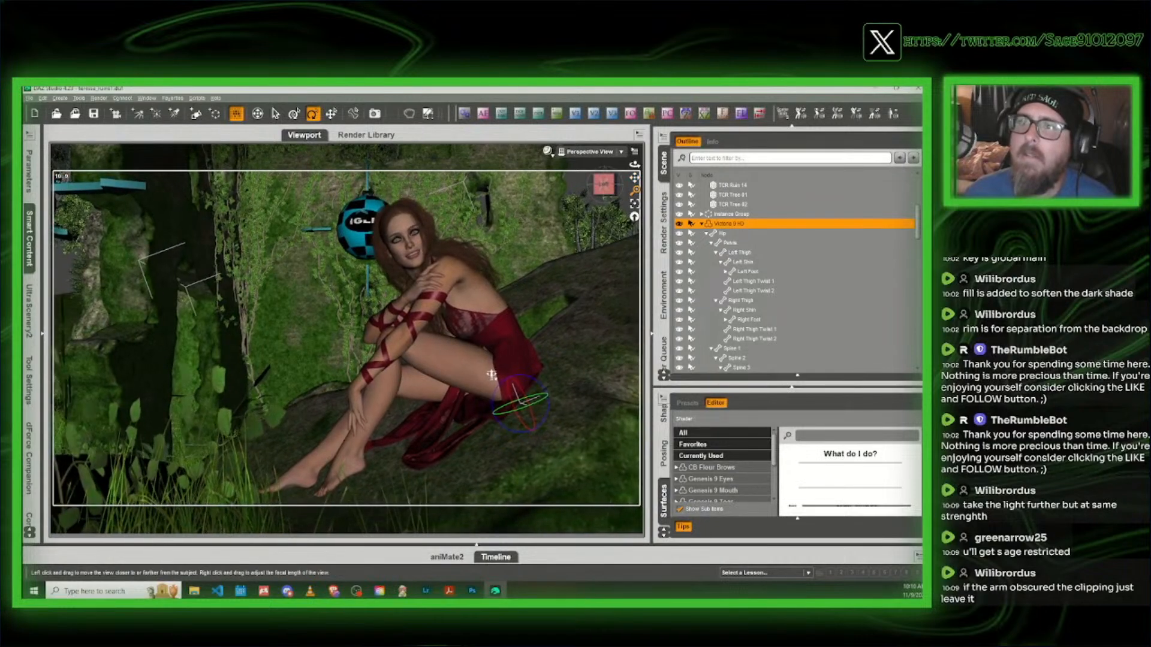
middle_click_drag(494, 376, 505, 381)
scroll(505, 382, "down", 1)
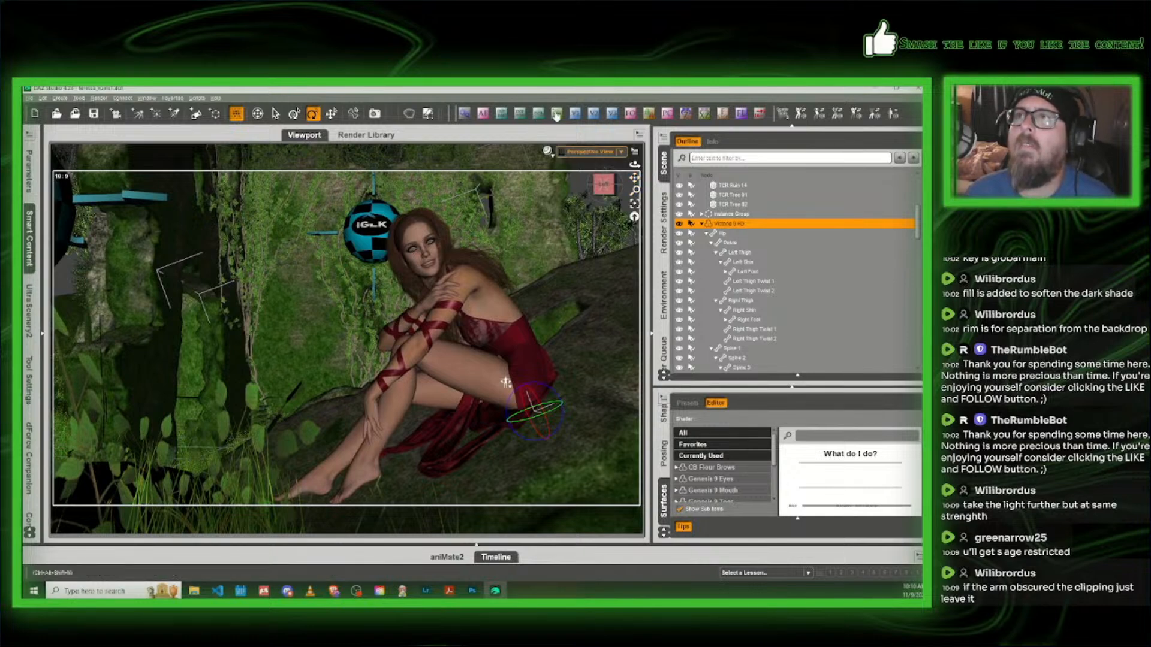
left_click(582, 154)
left_click(584, 290)
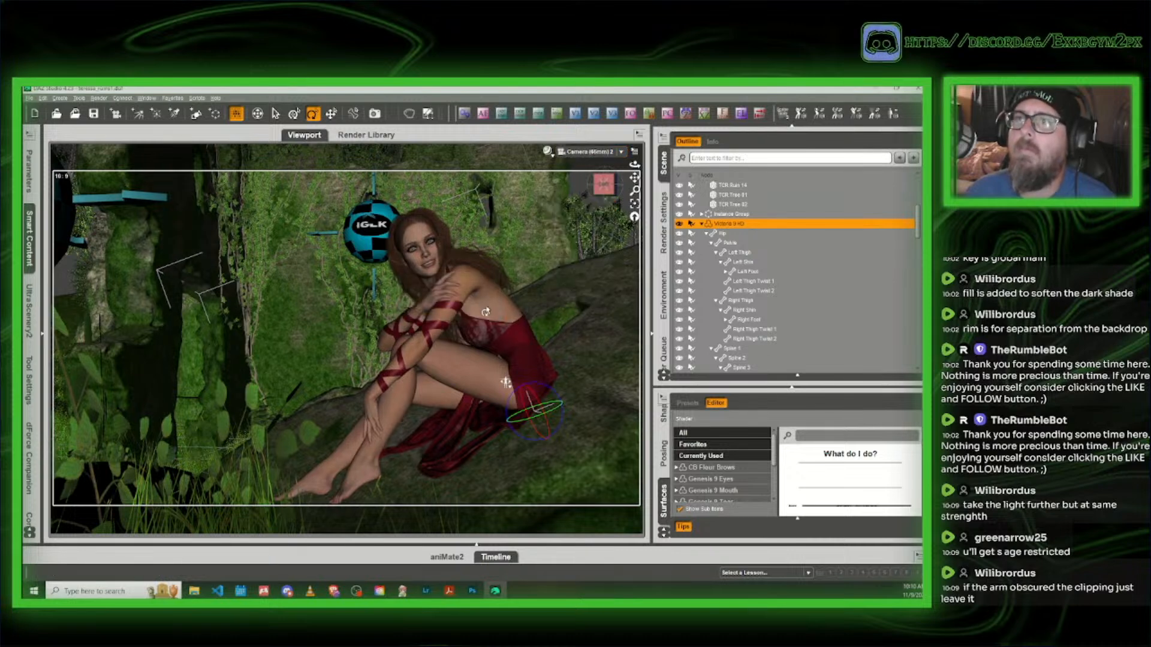
Step: Set the second camera's f-stop to 32 (10 stops) and preview its view in NVIDIA Iray
left_click(488, 118)
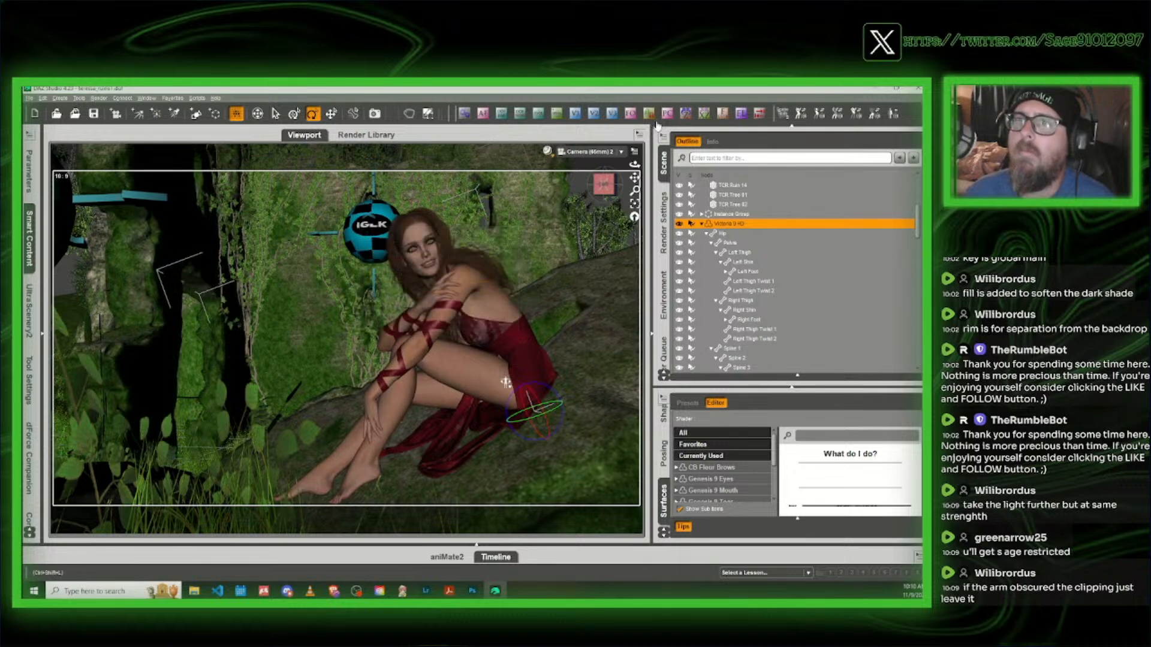
left_click(725, 115)
left_click(482, 248)
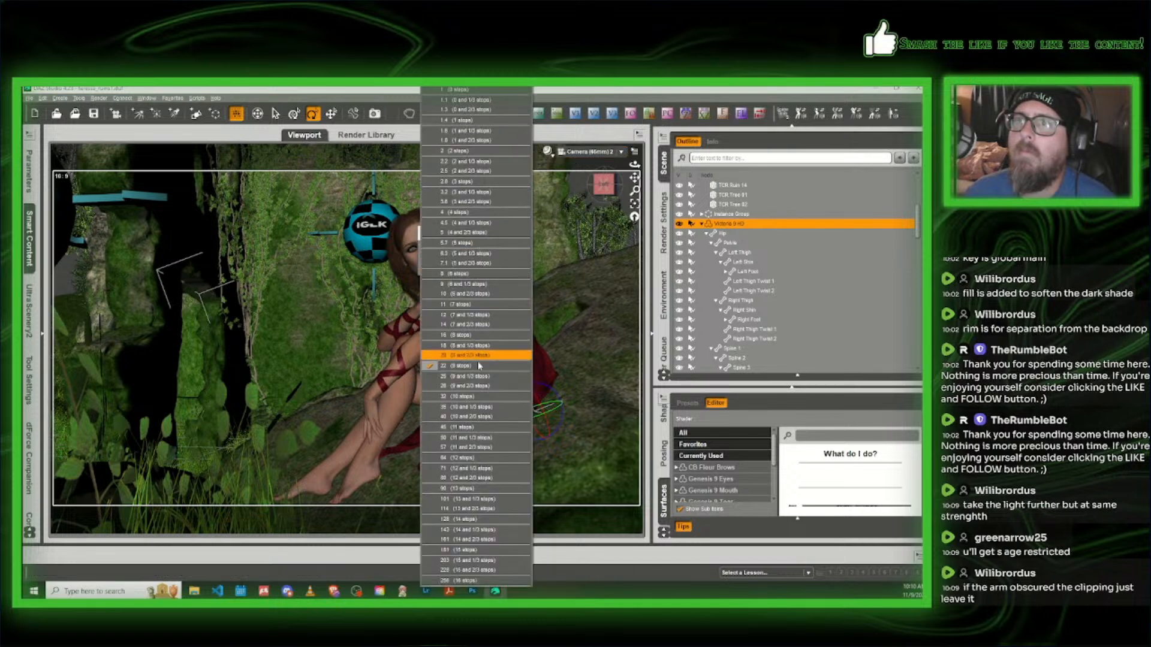
left_click(476, 396)
left_click(552, 156)
left_click(551, 280)
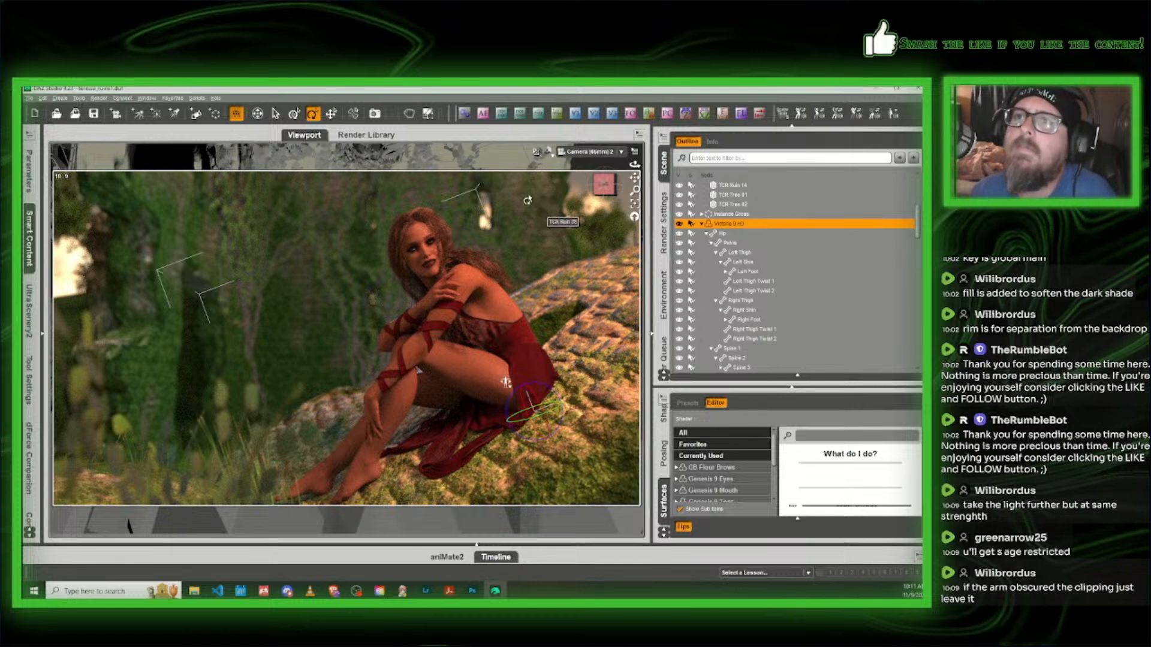
Step: Restore Texture Shaded display and save the scene with the second camera as teressa_ruins2
left_click(547, 154)
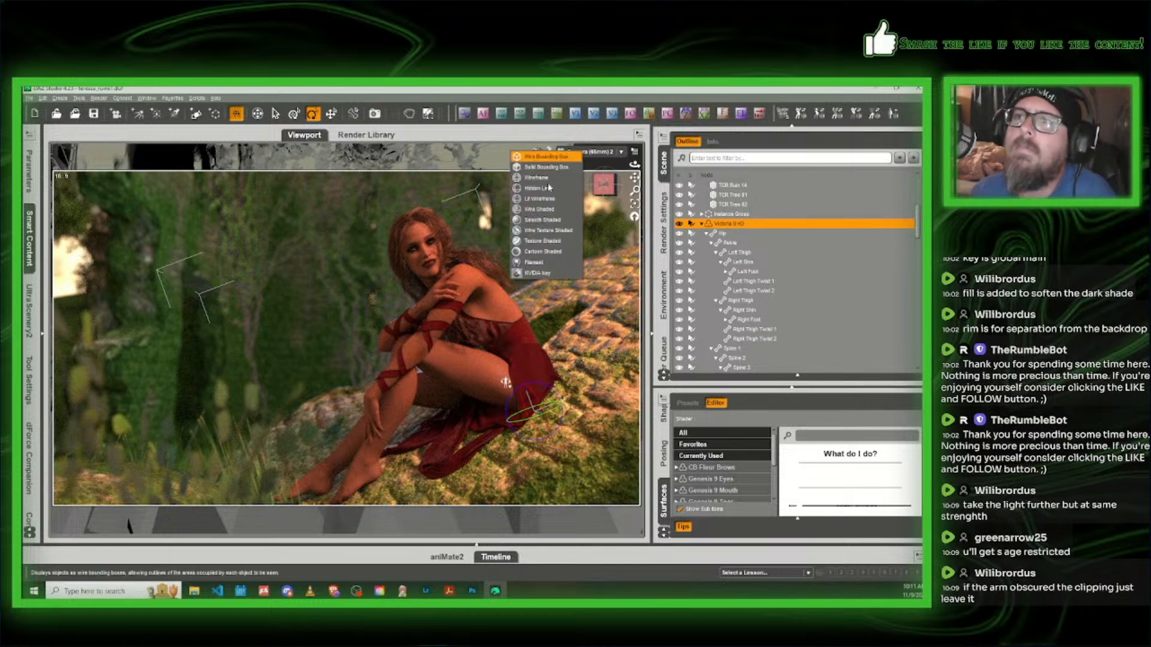
left_click(542, 242)
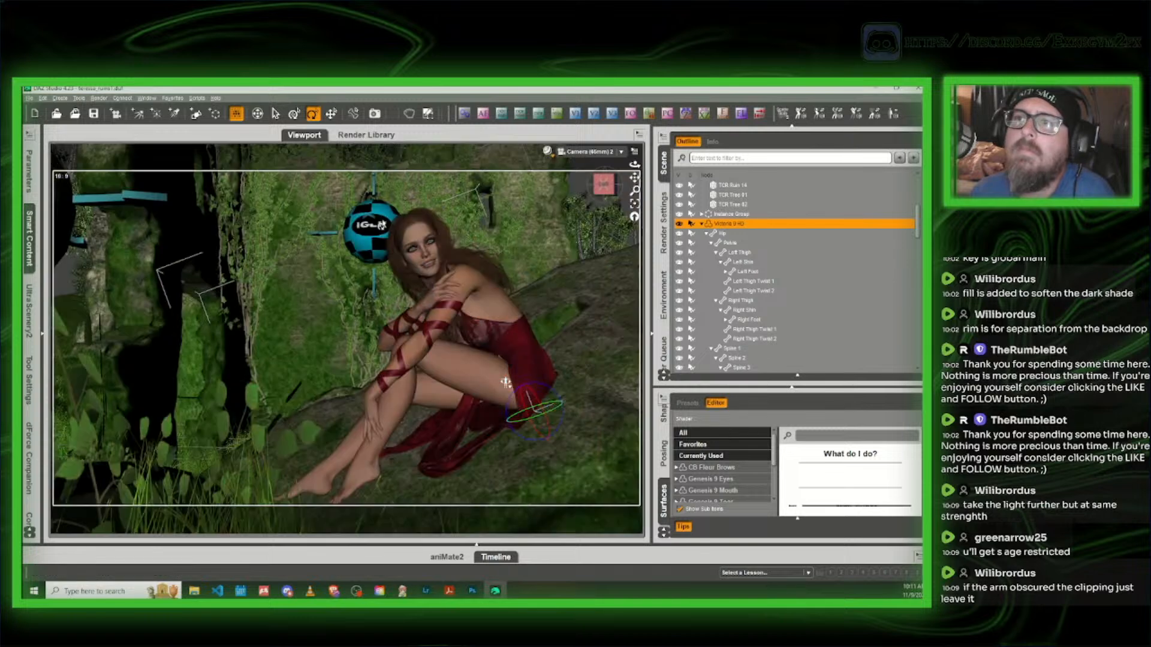
left_click(28, 98)
mouse_move(54, 165)
left_click(138, 167)
left_click(221, 223)
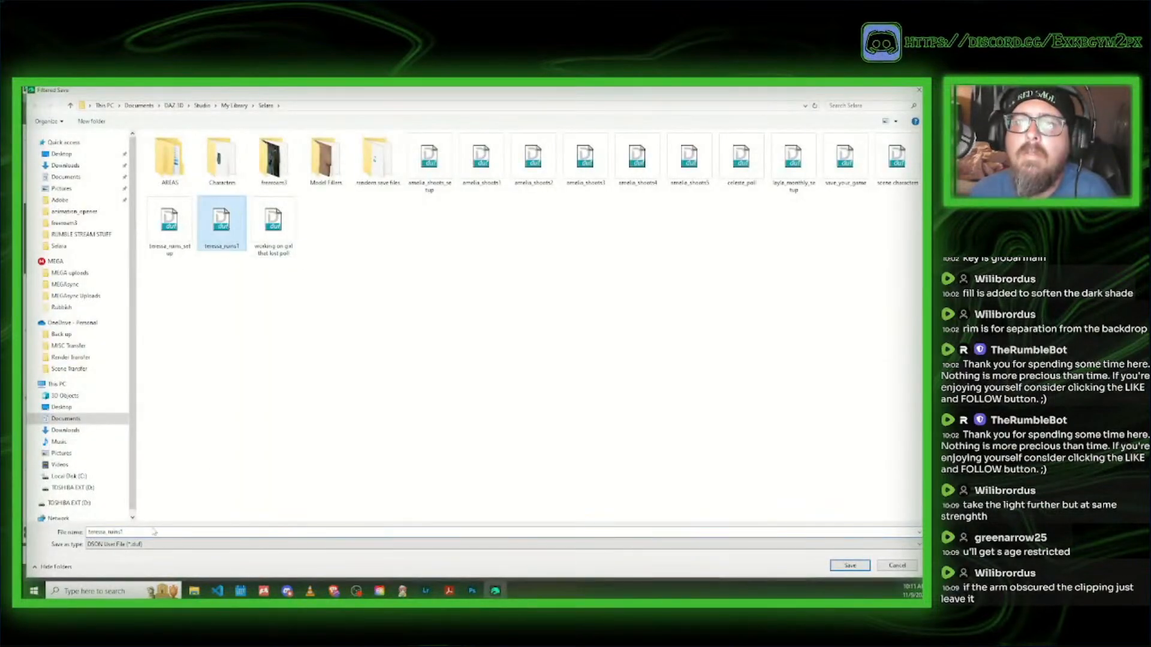
left_click(139, 531)
key("BackSpace")
type("2")
left_click(850, 565)
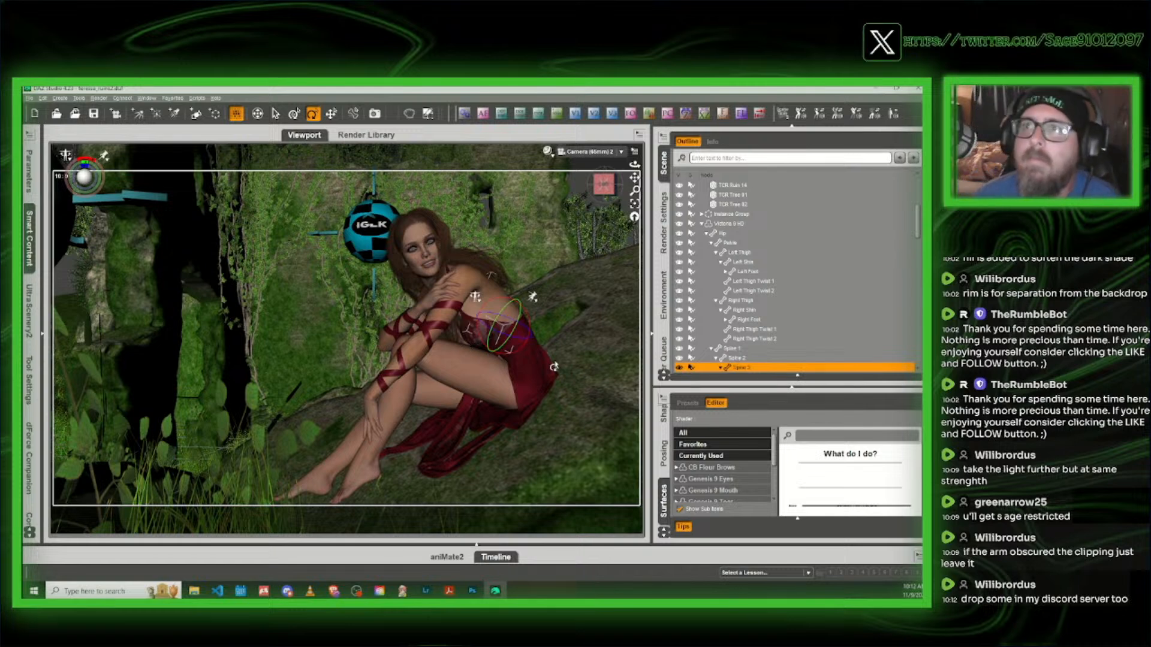
Step: Switch to Perspective View and frame the seated figure closer from the front, with foliage in the foreground
left_click(599, 151)
left_click(585, 156)
left_click_drag(604, 184, 643, 187)
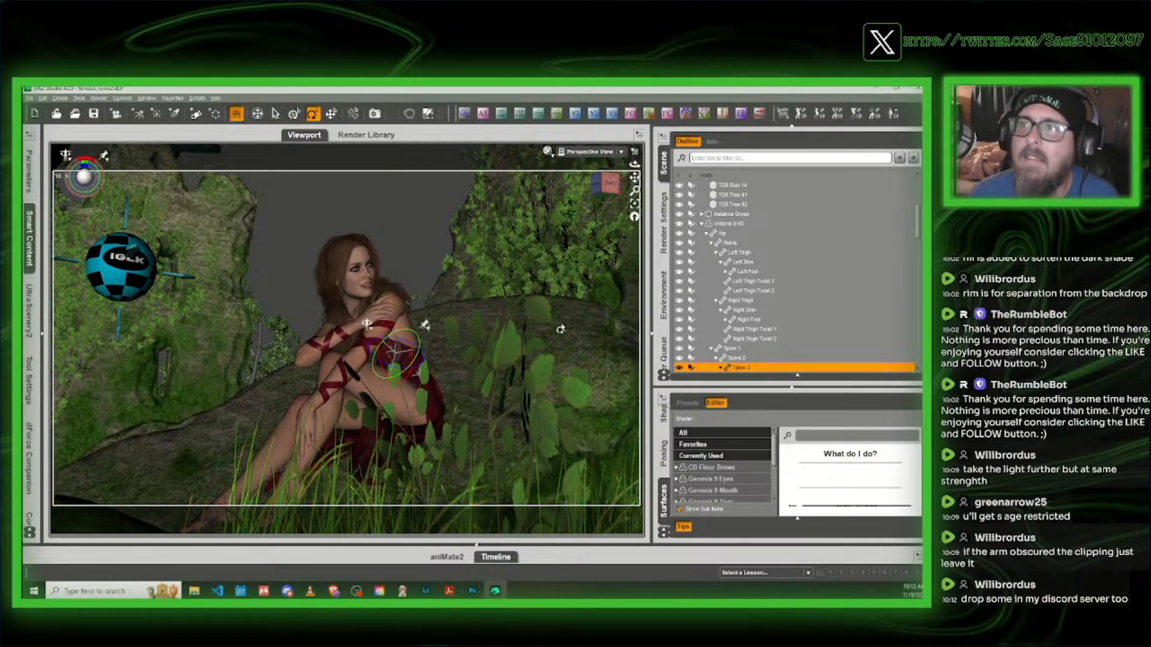
mouse_move(634, 178)
left_mouse_down()
mouse_move(616, 189)
mouse_move(628, 188)
left_mouse_up()
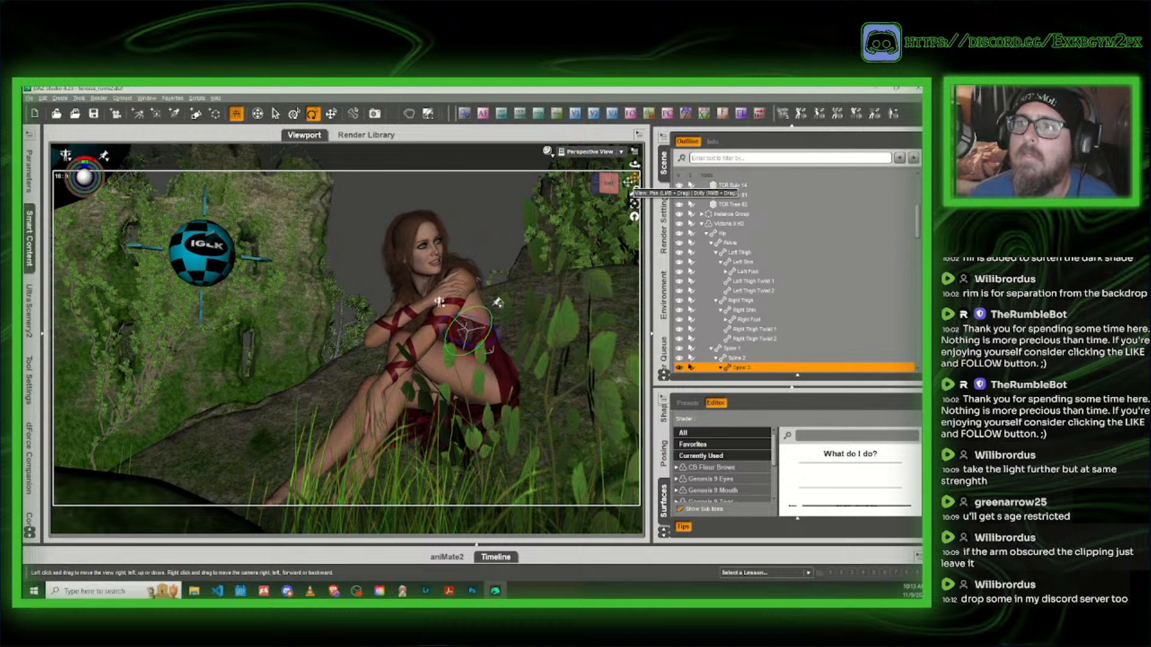
left_click_drag(612, 185, 609, 184)
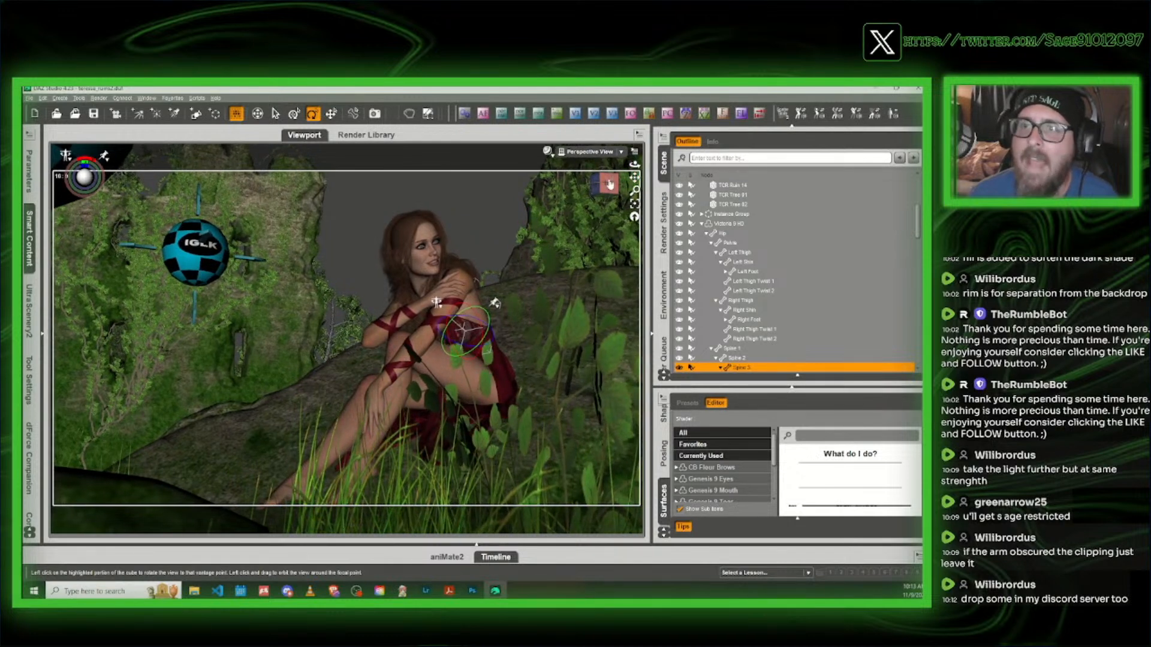
Step: Create a third focal-length camera from this view and look through it
left_click(547, 150)
left_click(545, 269)
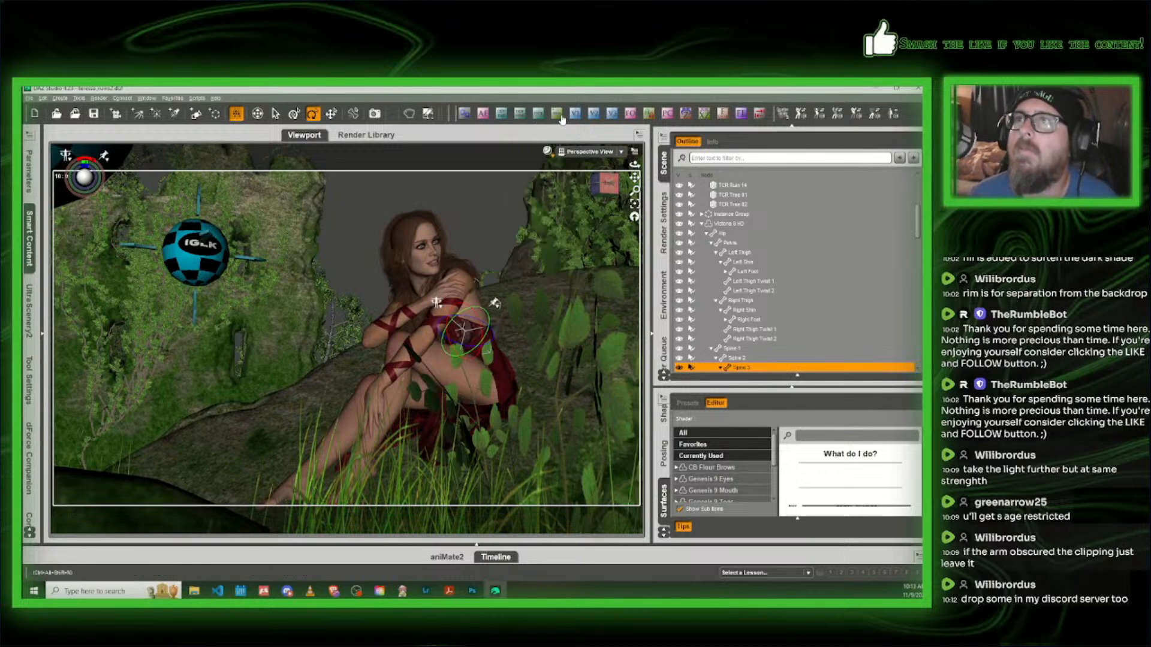
left_click(439, 311)
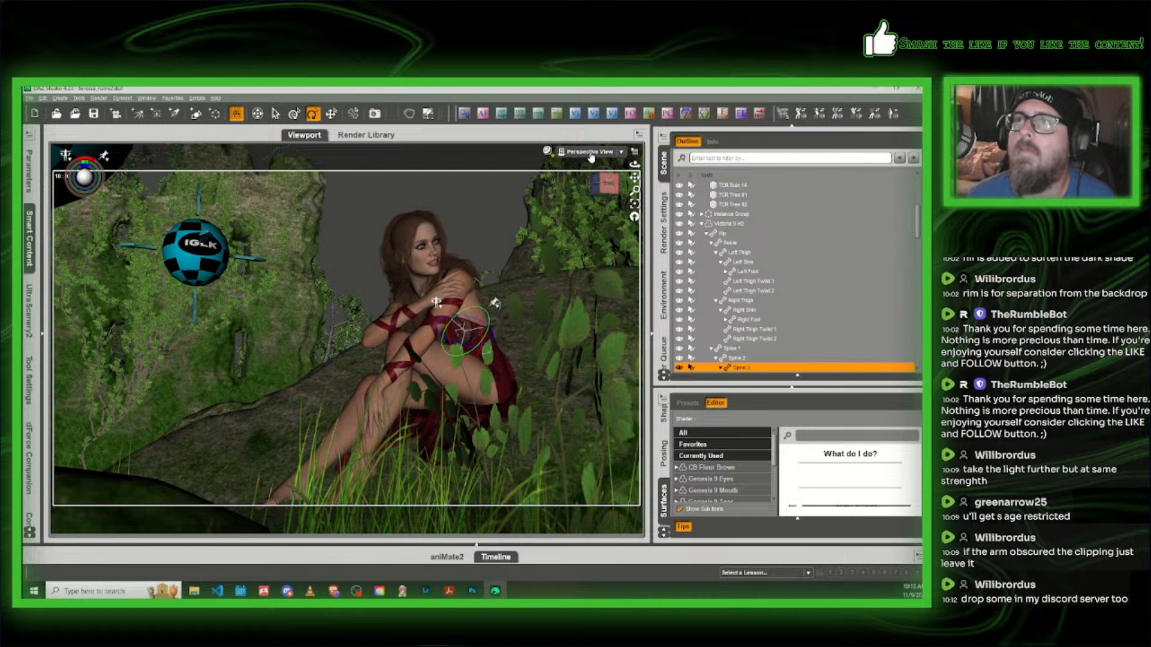
left_click(591, 152)
left_click(589, 254)
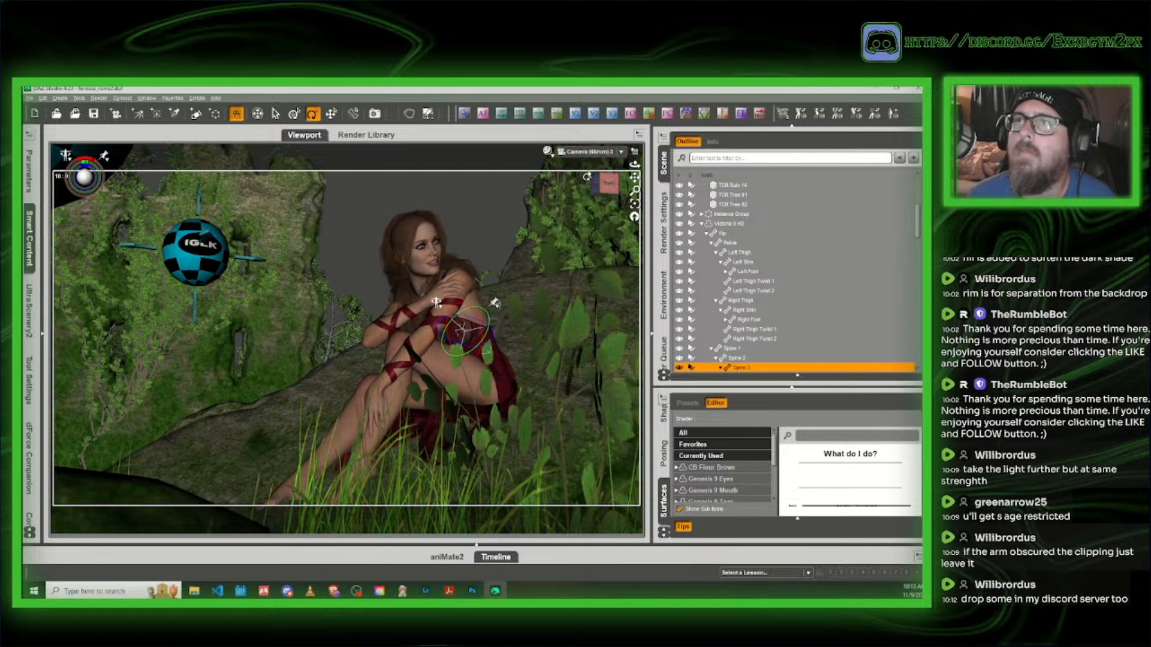
Step: Select the Victoria 9 HD figure and turn on depth of field for the third camera
left_click(429, 241)
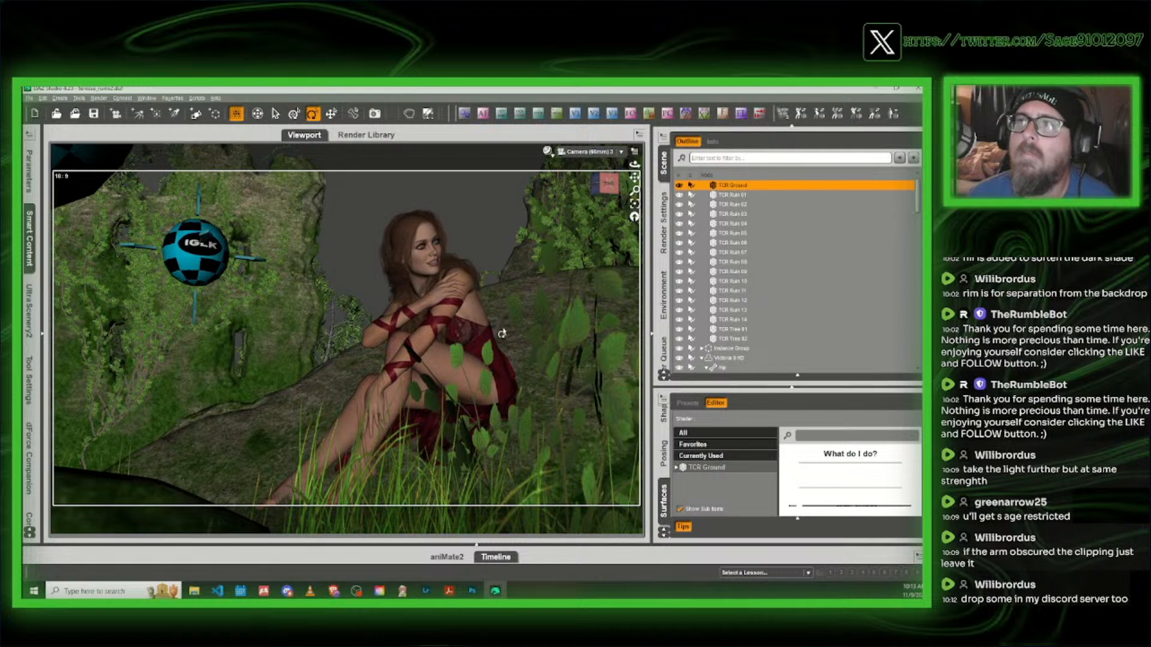
left_click(430, 242)
left_click(483, 117)
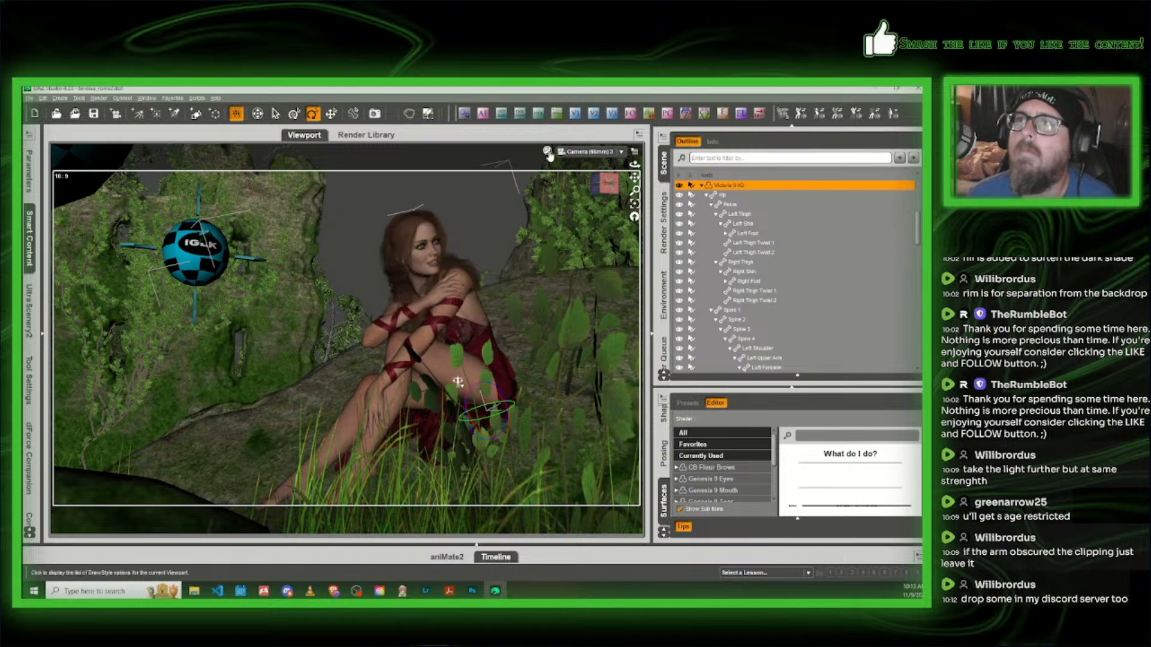
Step: Set the third camera's f-stop to 71 (12 and 1/3 stops) and preview its view in NVIDIA Iray
left_click(546, 151)
left_click(599, 88)
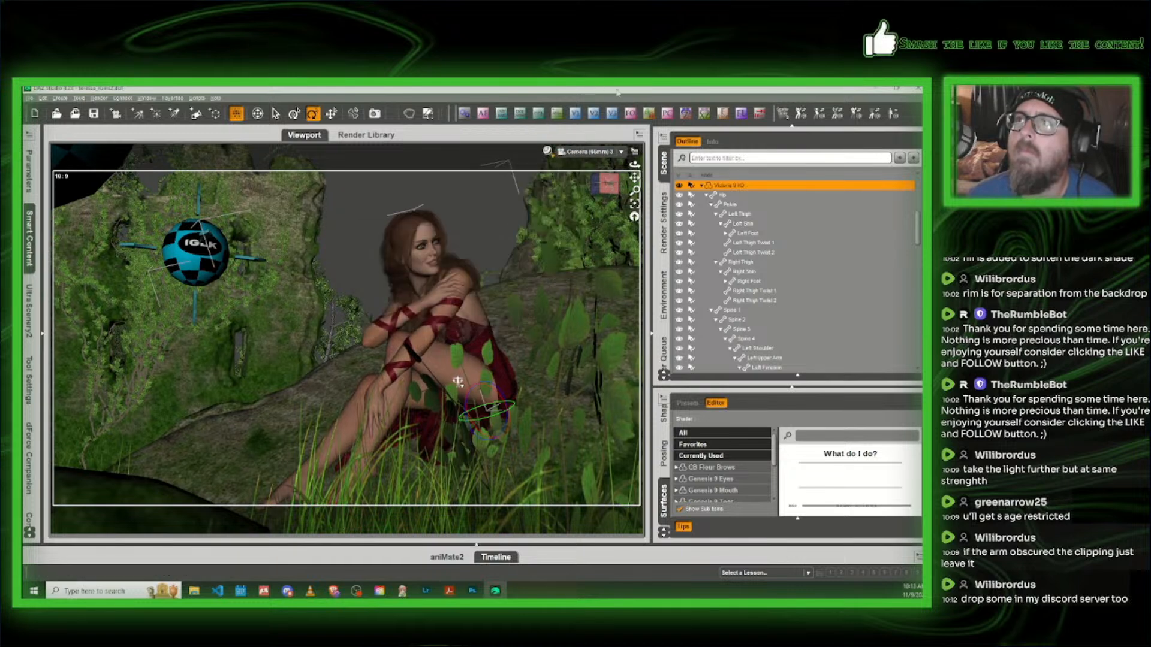
left_click(716, 119)
left_click(471, 255)
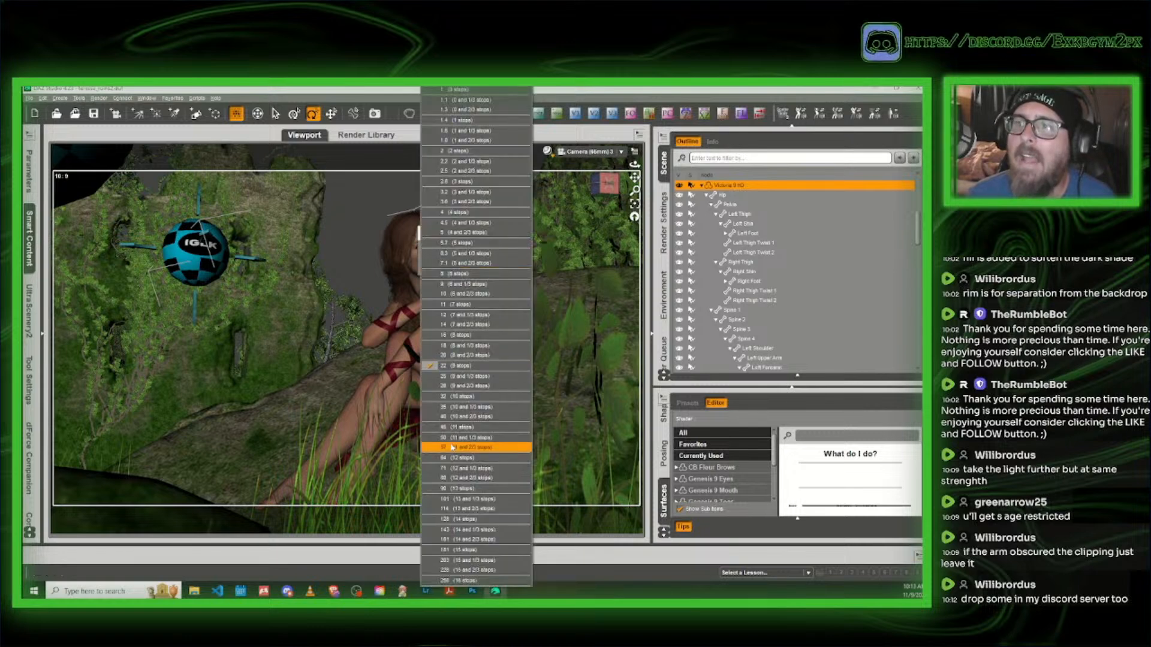
left_click(460, 468)
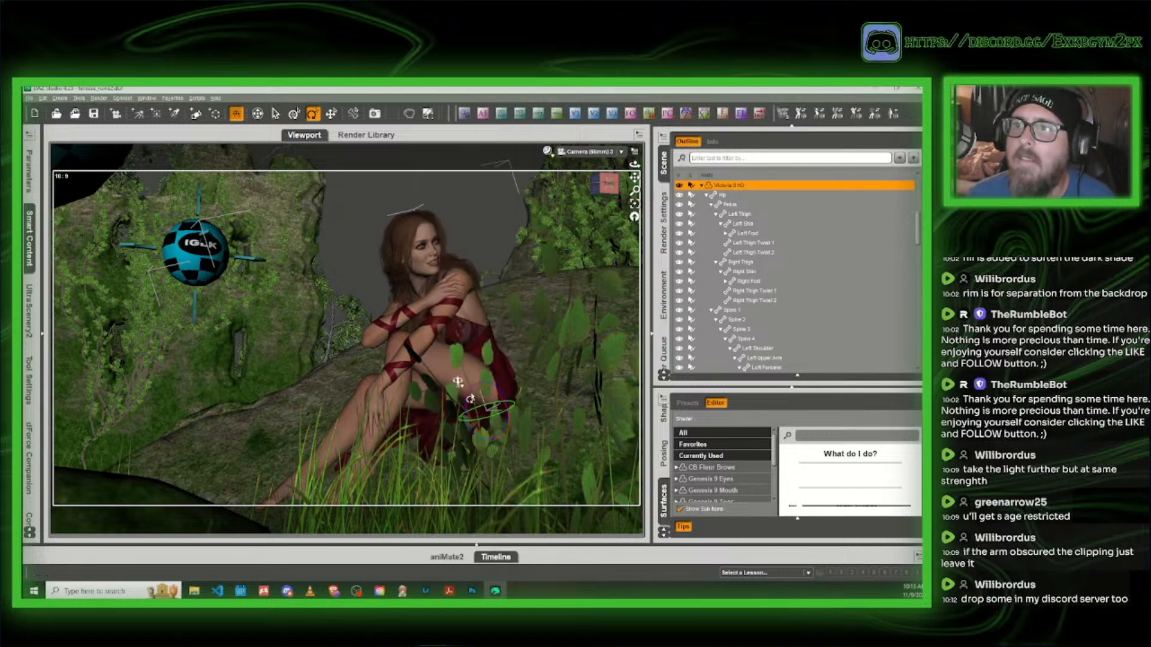
left_click(547, 152)
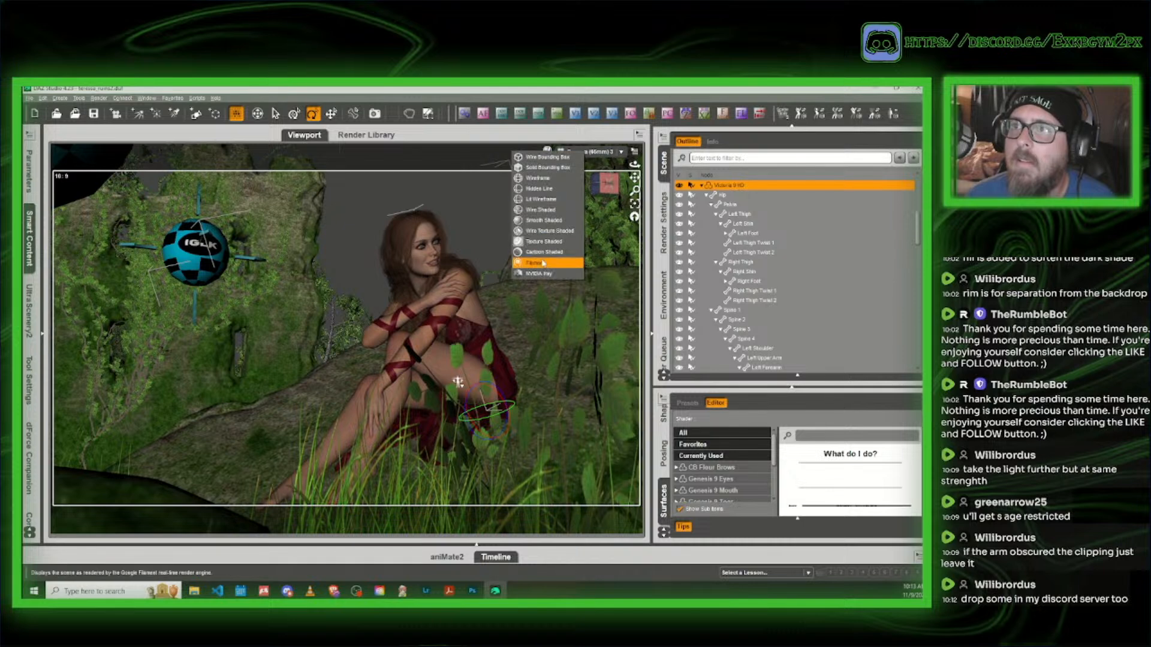
left_click(545, 274)
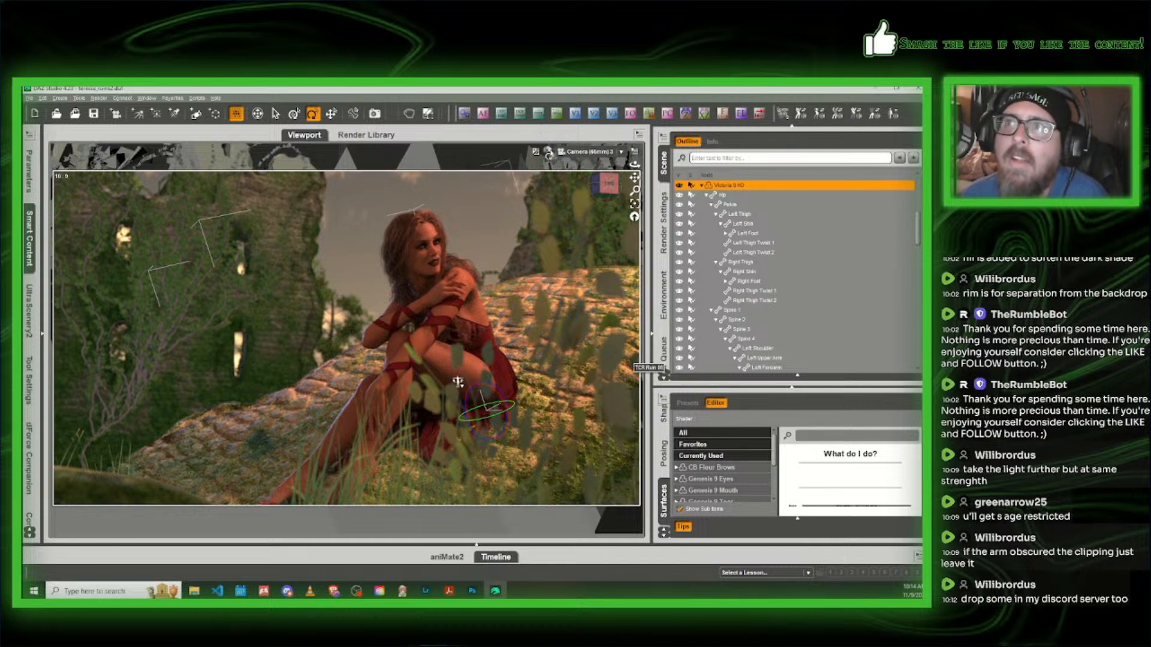
Step: Restore Texture Shaded display and save the scene with the third camera as teressa_ruins3
left_click(551, 153)
left_click(537, 246)
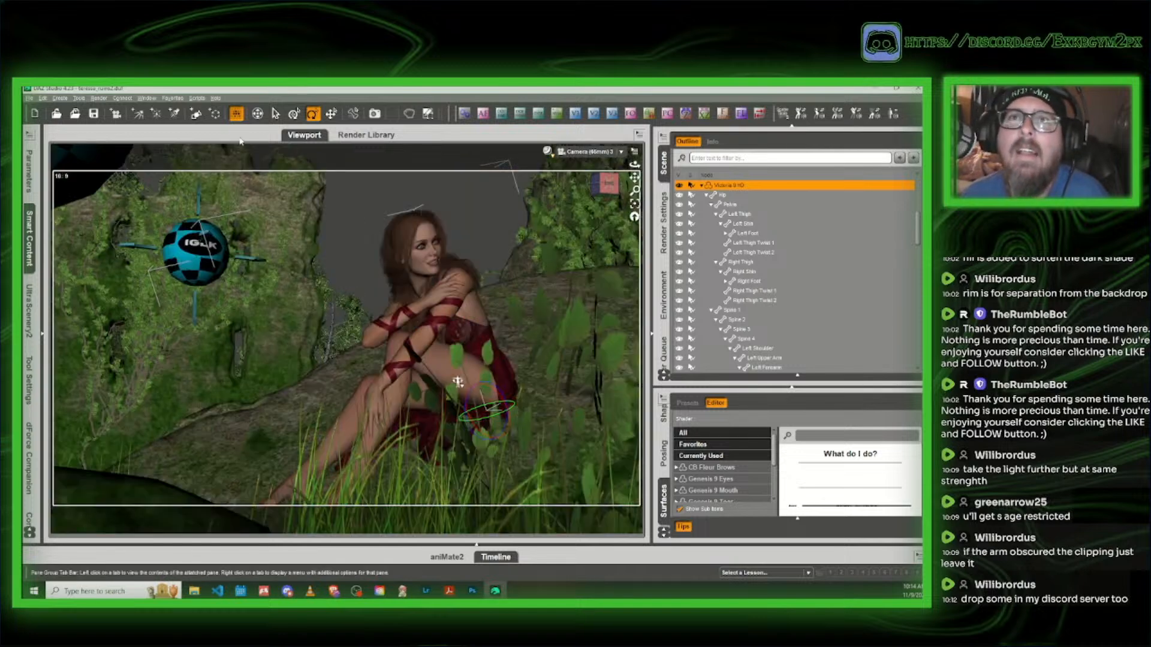
left_click(29, 98)
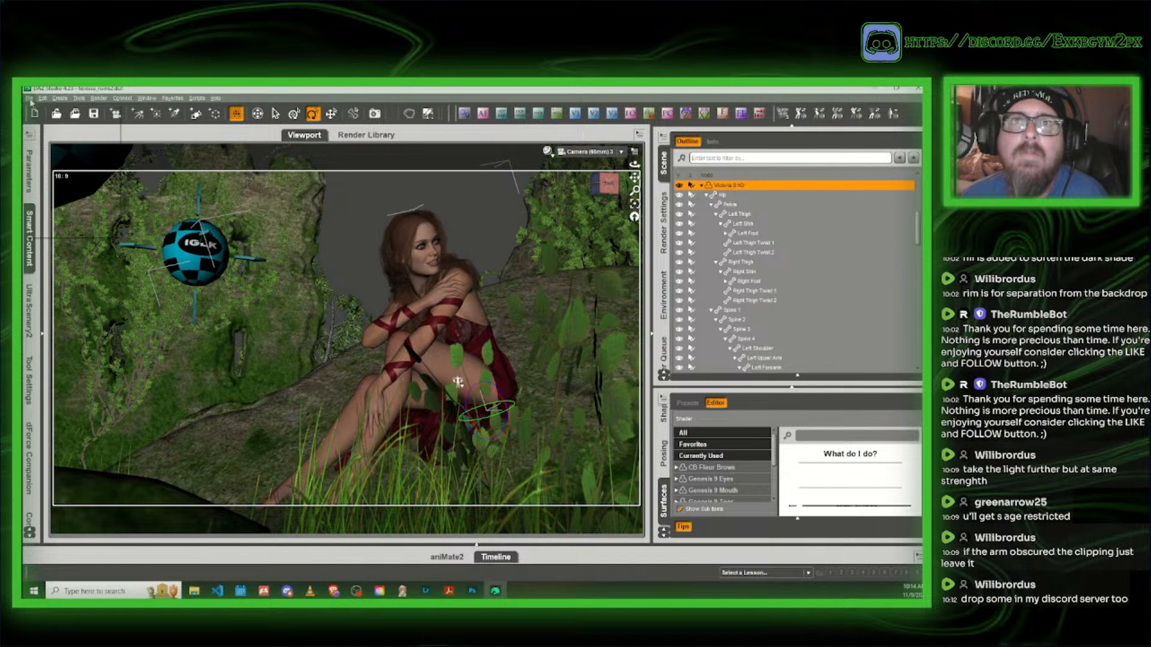
mouse_move(60, 165)
left_click(151, 169)
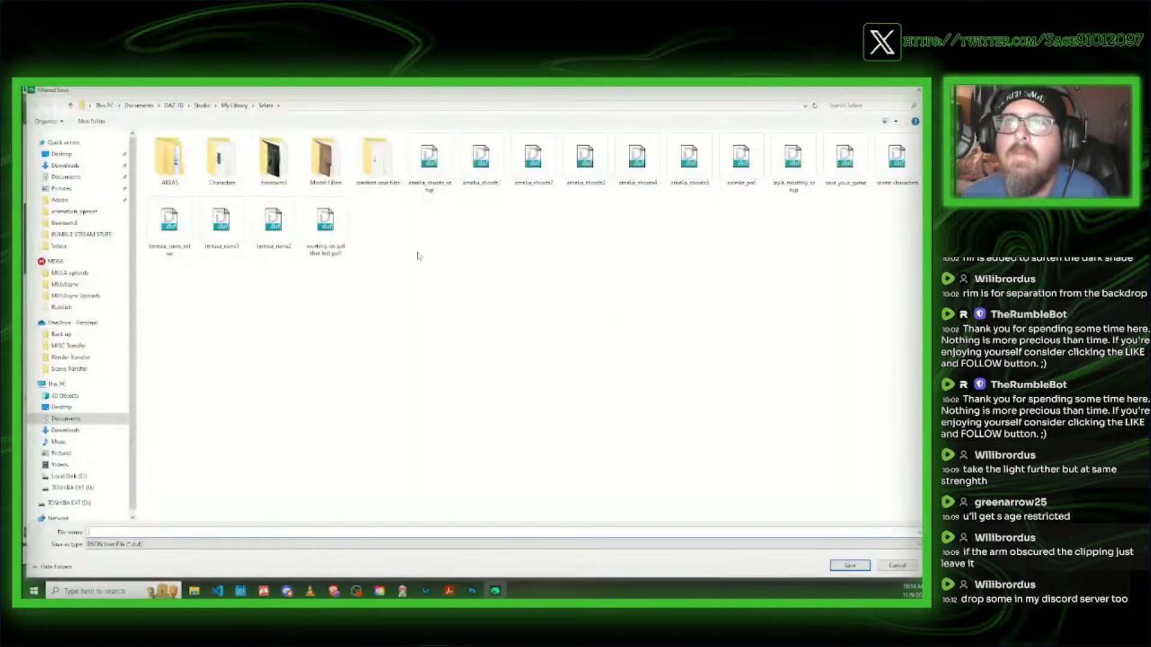
left_click(274, 222)
left_click(132, 531)
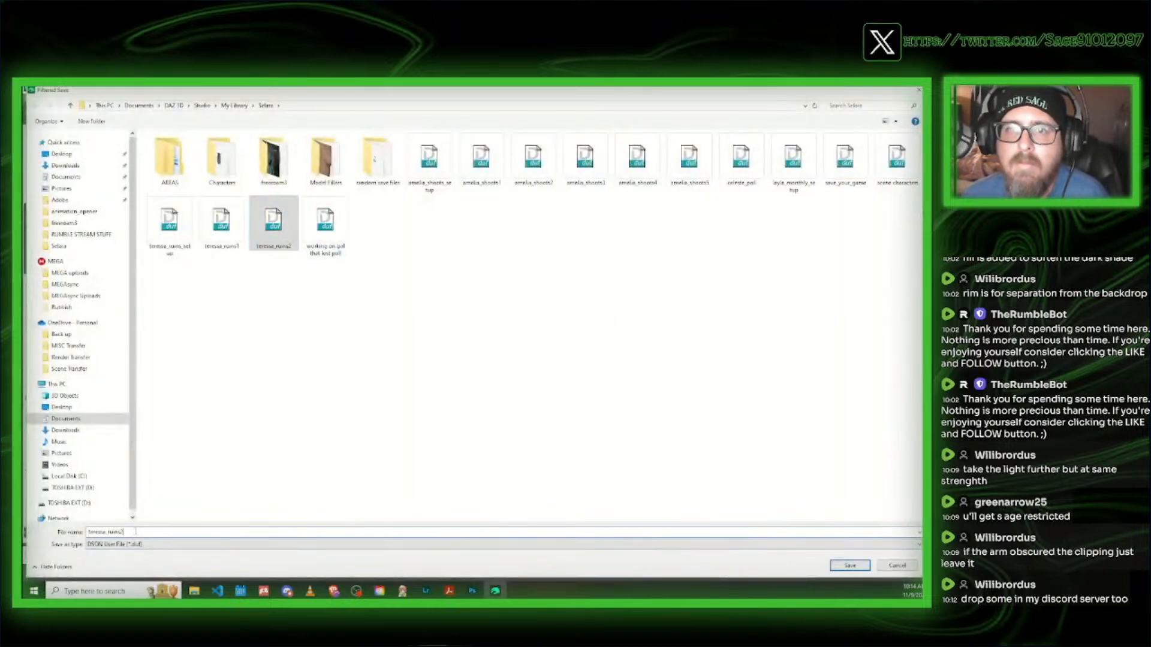
key("BackSpace")
type("3")
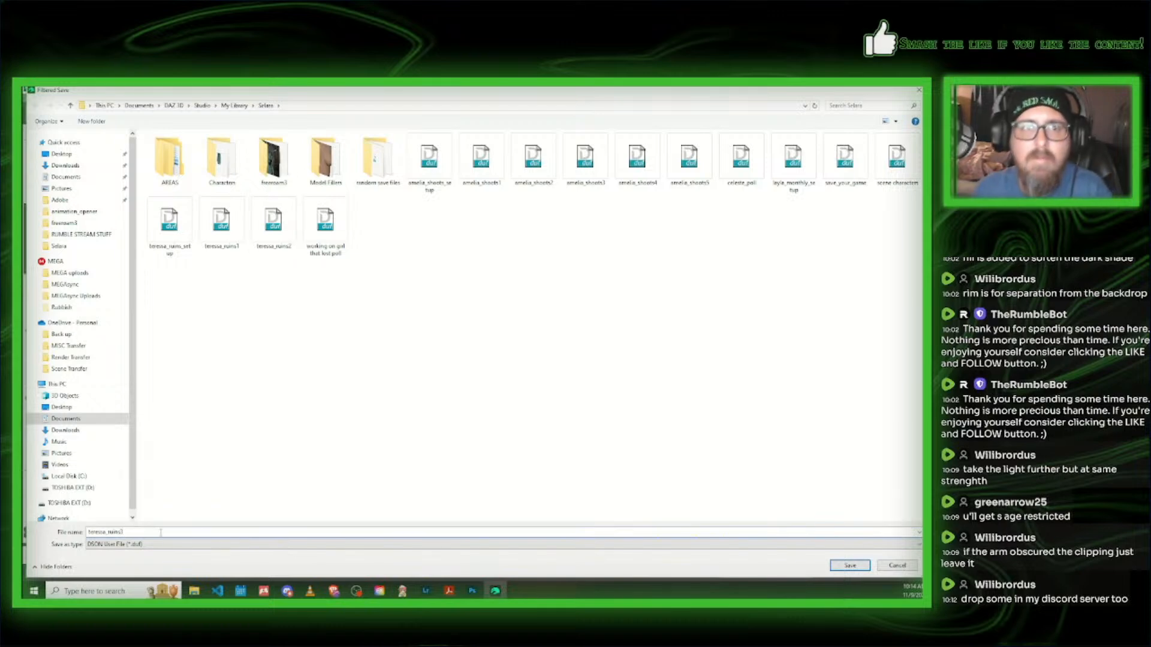
left_click(850, 565)
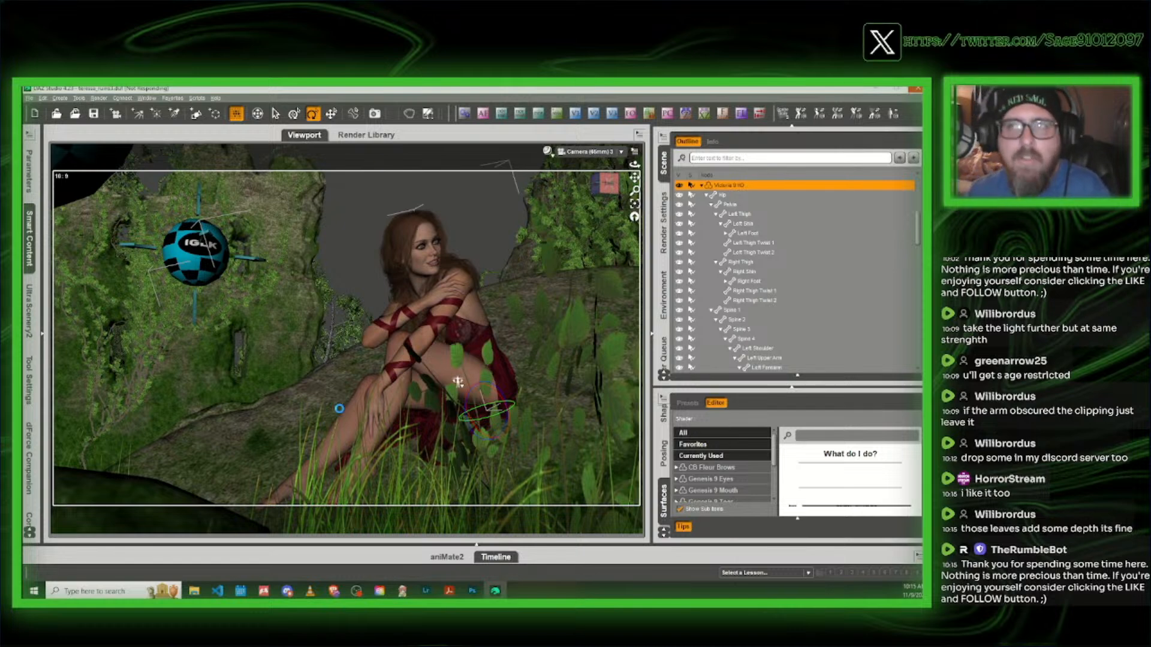
Step: Return to Perspective View and reframe the whole seated figure from her side
left_click(587, 152)
left_click(581, 177)
left_click_drag(606, 189, 537, 189)
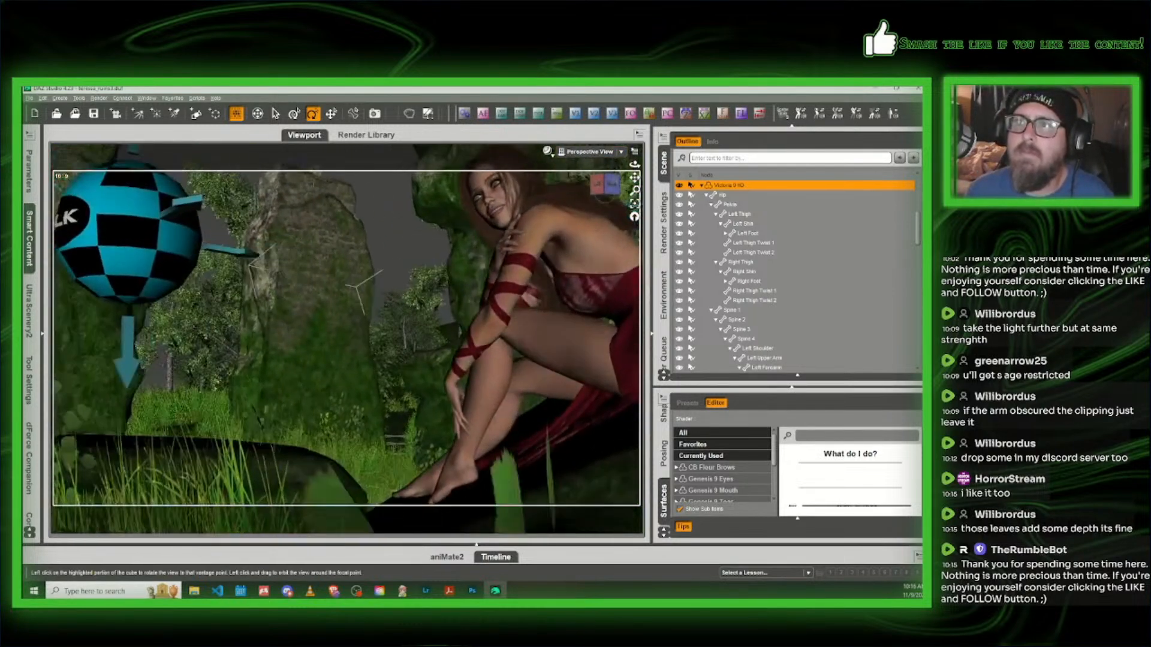
left_click_drag(634, 177, 628, 191)
left_click_drag(639, 403, 575, 419)
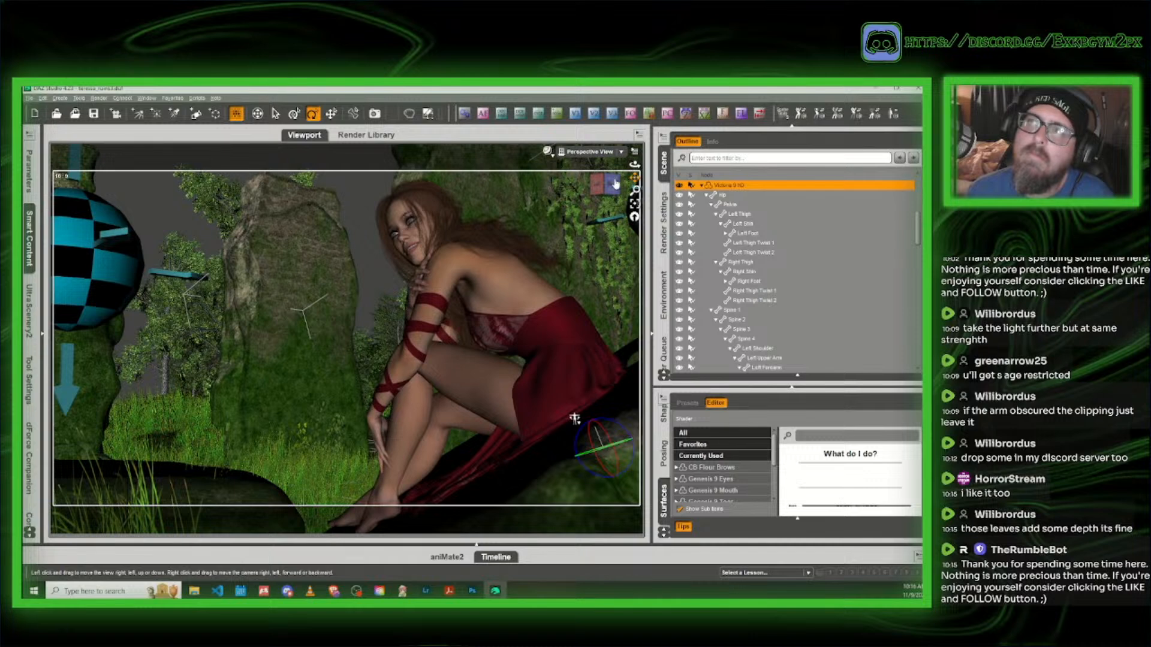
left_click_drag(617, 183, 645, 149)
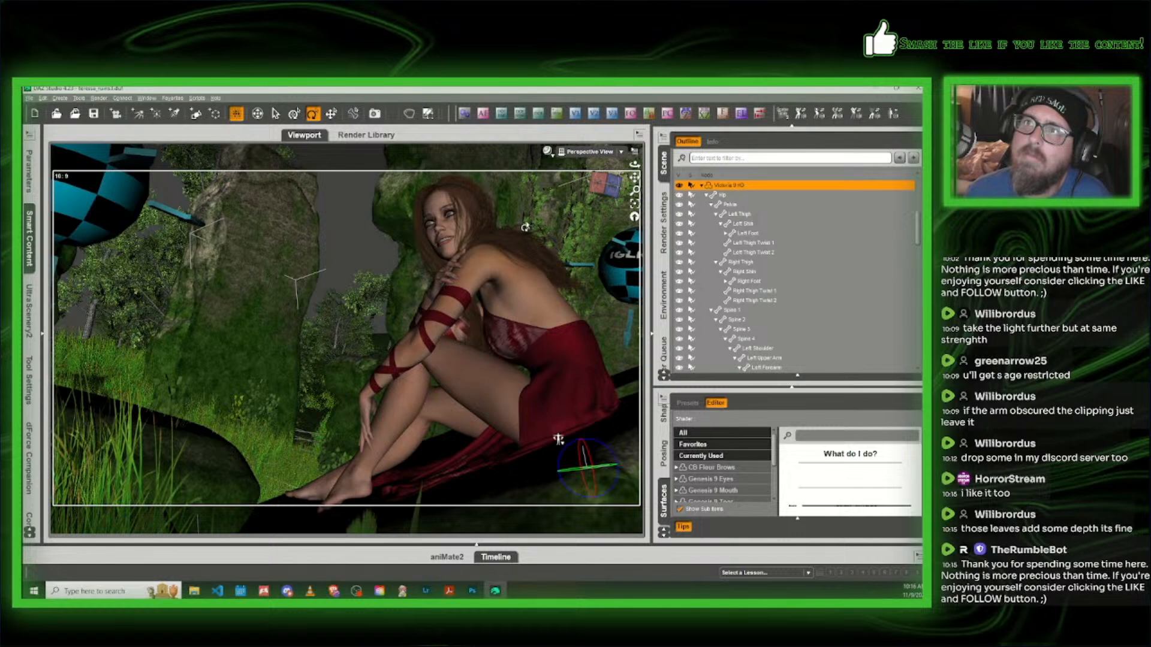
scroll(525, 226, "down", 1)
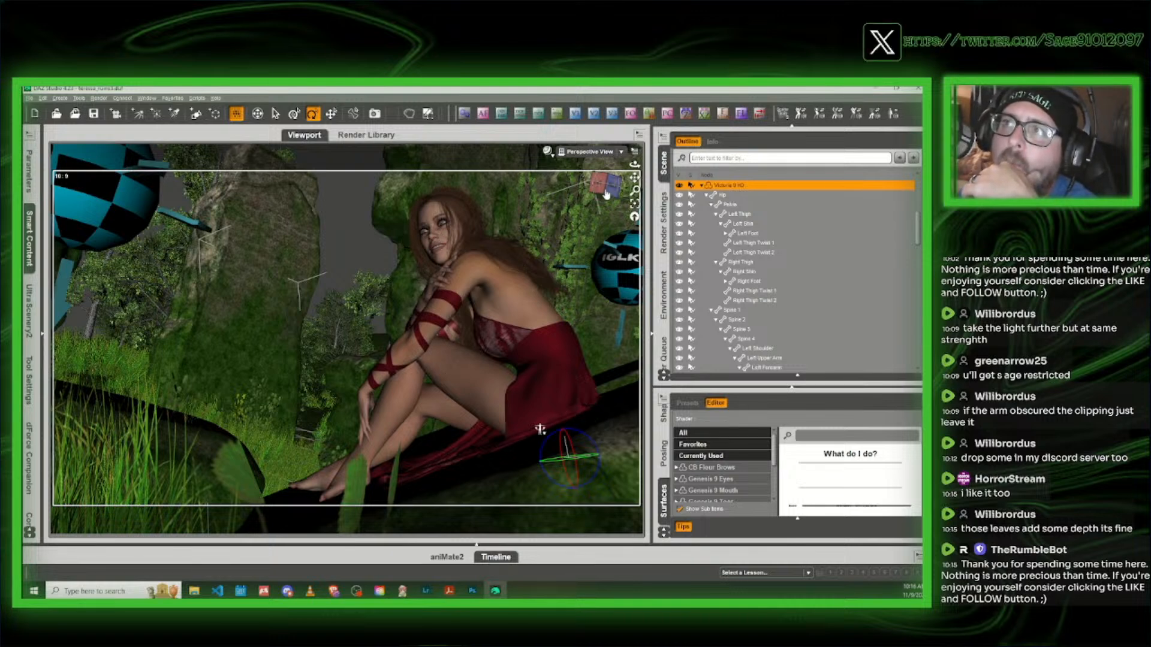
Step: Raise the viewpoint to look down on the seated figure and fine-tune the framing against the grass
left_click_drag(604, 195, 617, 229)
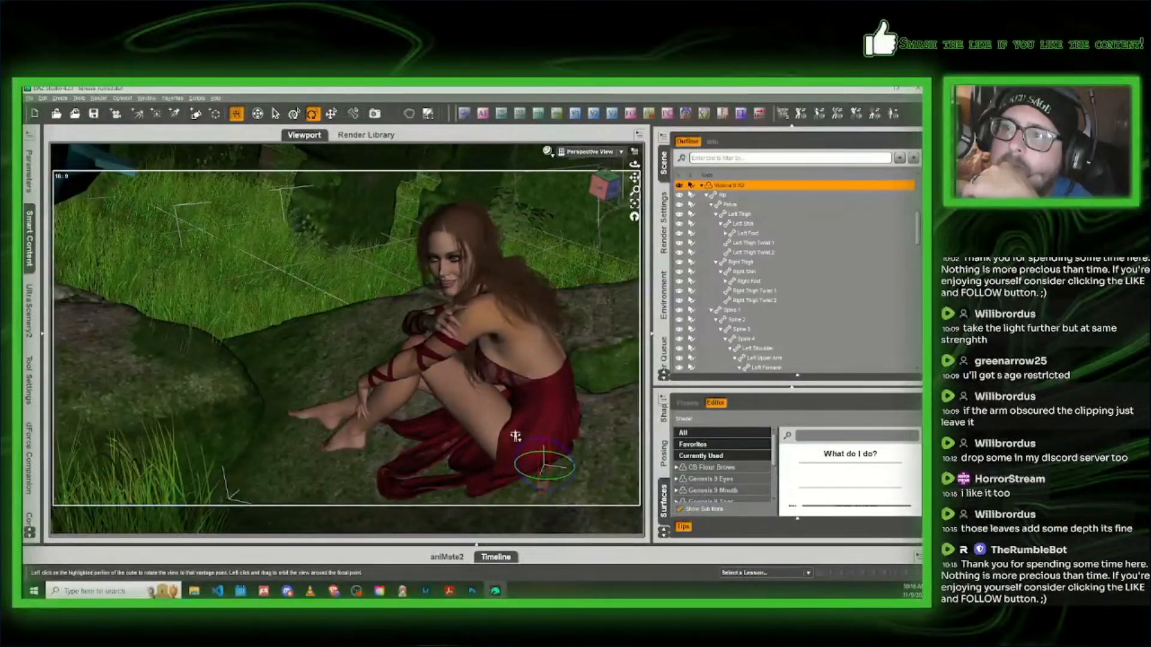
mouse_move(605, 187)
left_mouse_down()
mouse_move(590, 187)
mouse_move(620, 217)
mouse_move(607, 184)
mouse_move(589, 189)
left_mouse_up()
left_click_drag(519, 436, 520, 441)
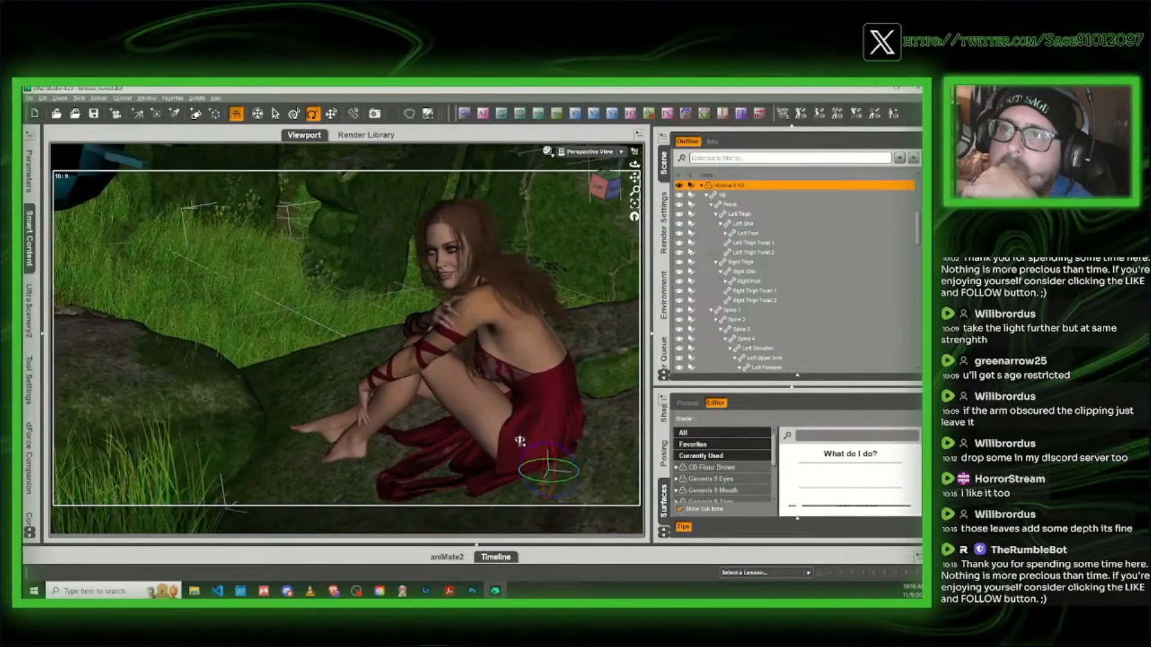
left_click_drag(634, 178, 635, 174)
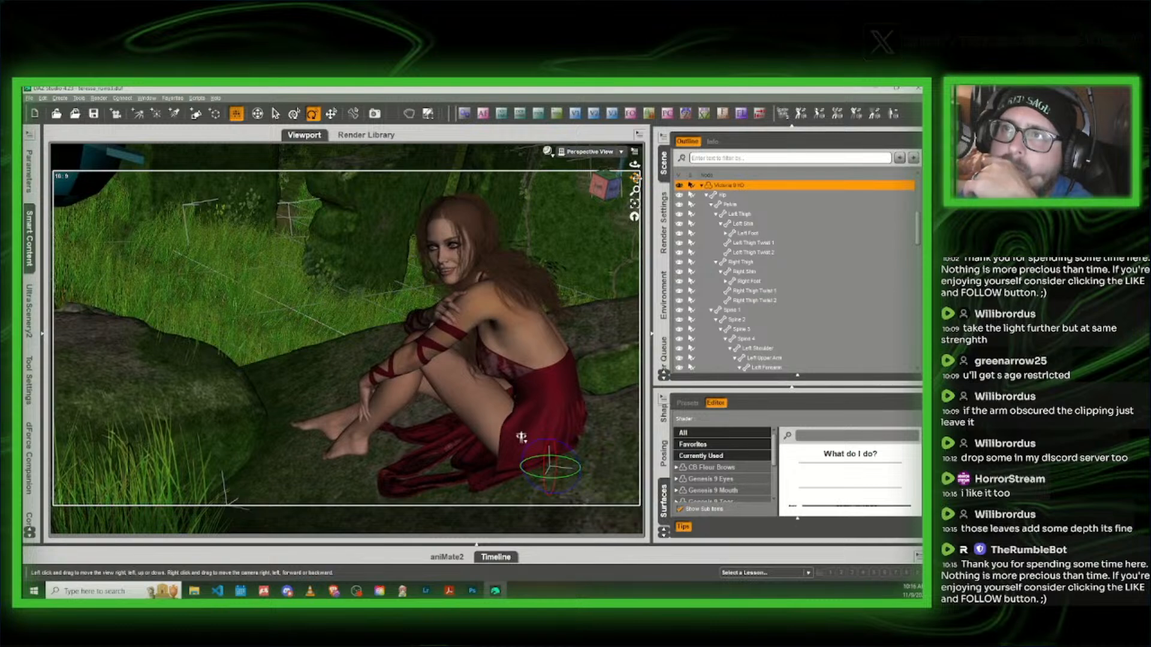
left_click_drag(521, 437, 520, 442)
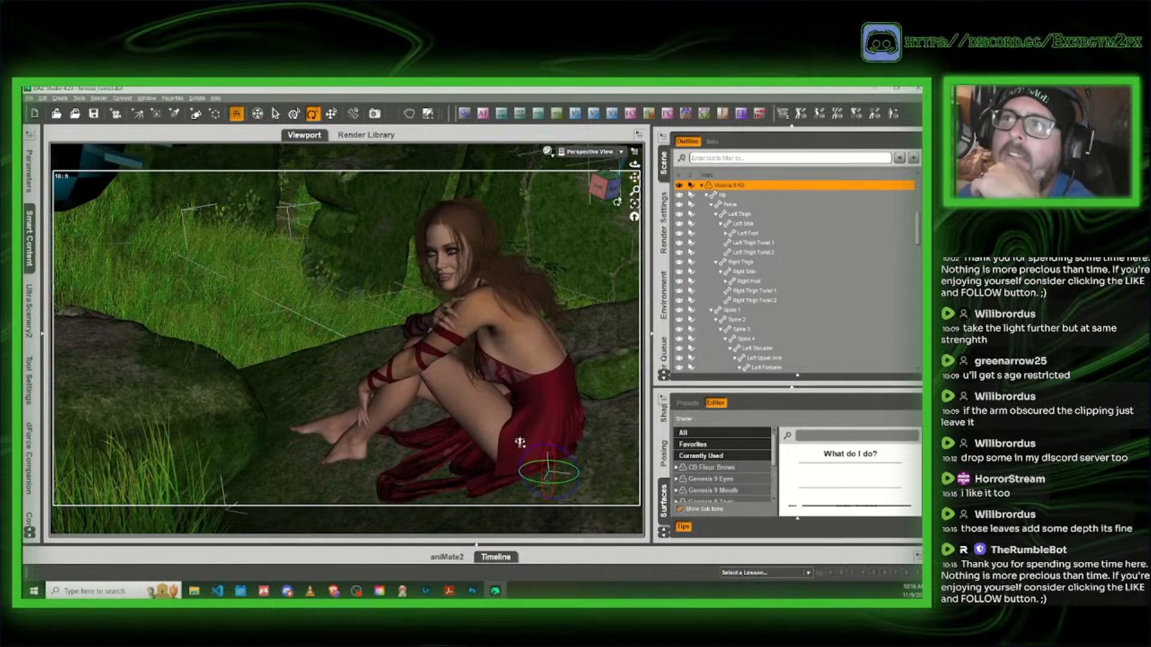
left_click_drag(520, 442, 511, 437)
left_click_drag(634, 178, 634, 183)
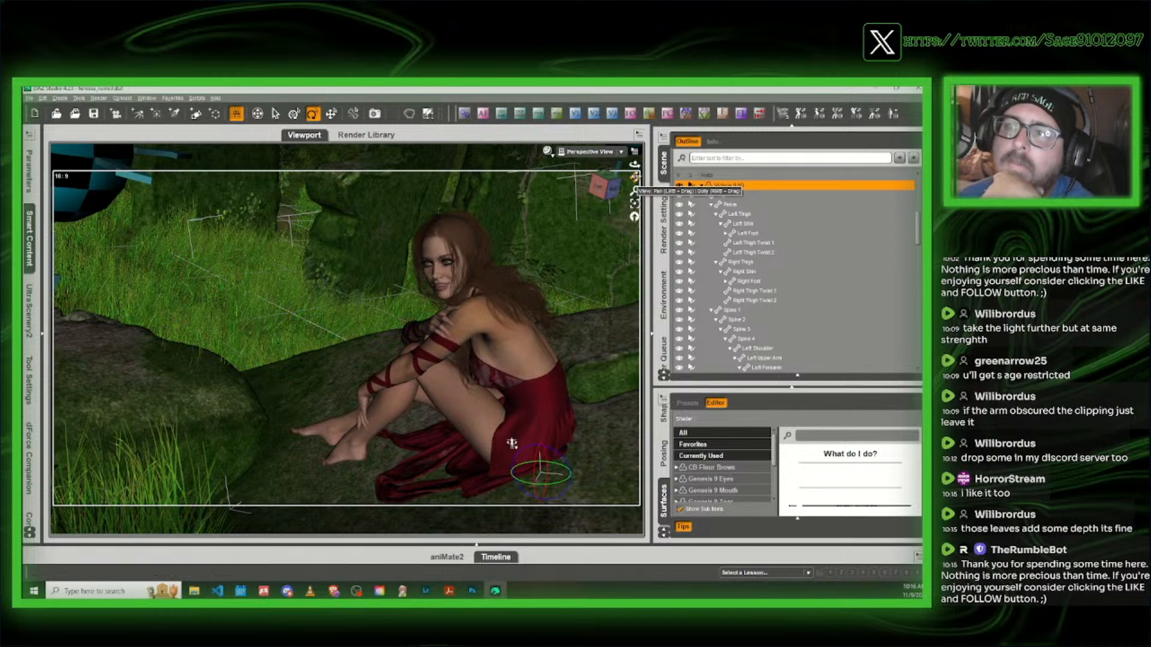
Step: Create a fourth focal-length camera from the raised view and look through it
left_click(558, 115)
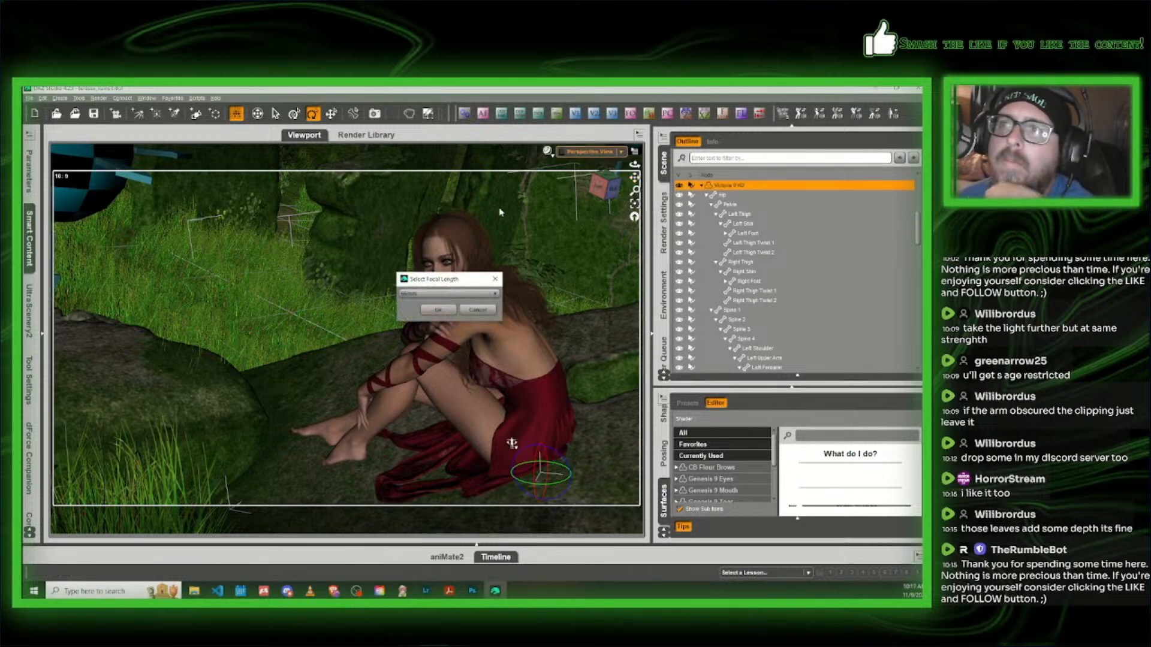
left_click(446, 310)
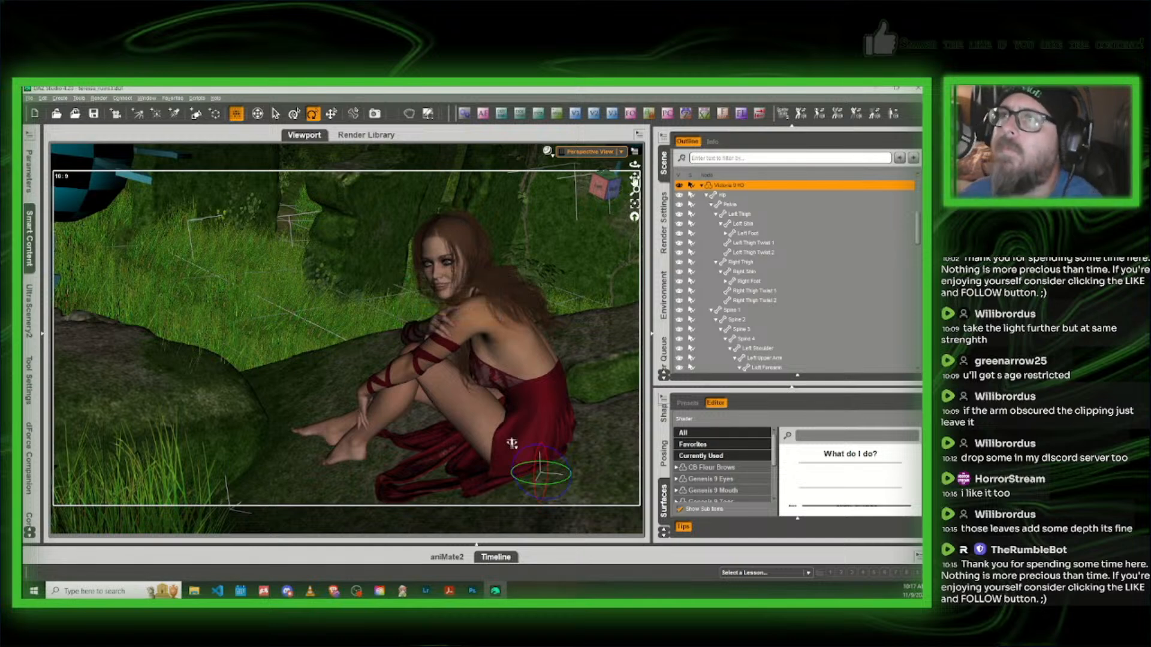
left_click(591, 152)
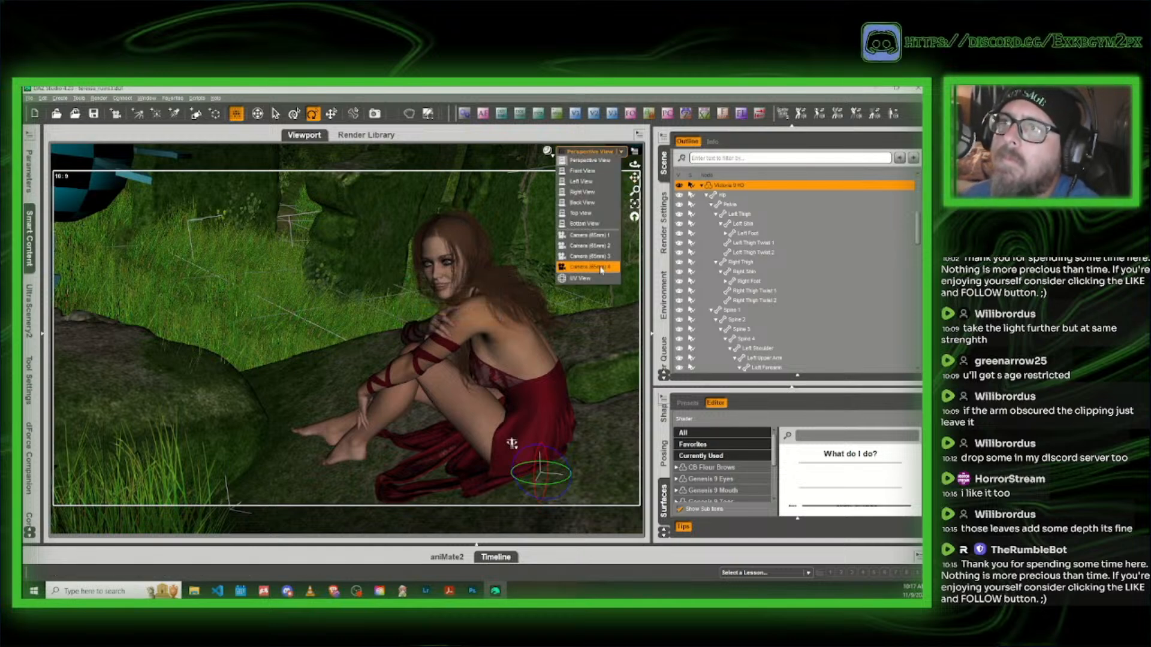
left_click(587, 263)
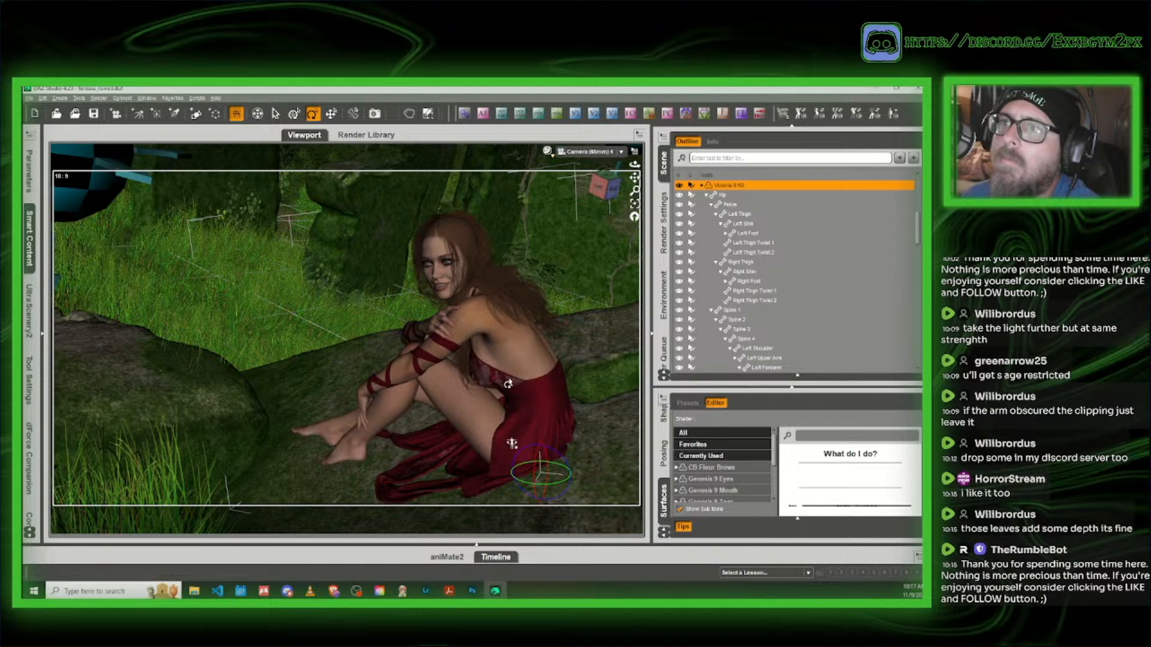
Step: Turn on depth of field for the fourth camera and preview its view in NVIDIA Iray
left_click(483, 114)
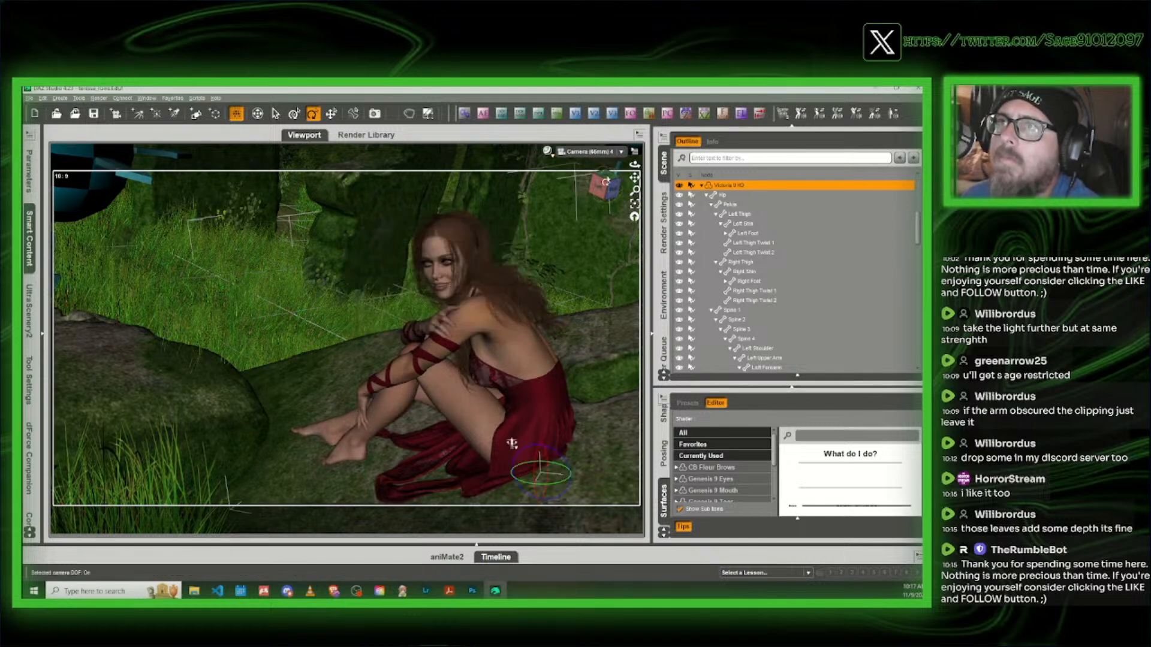
left_click(549, 159)
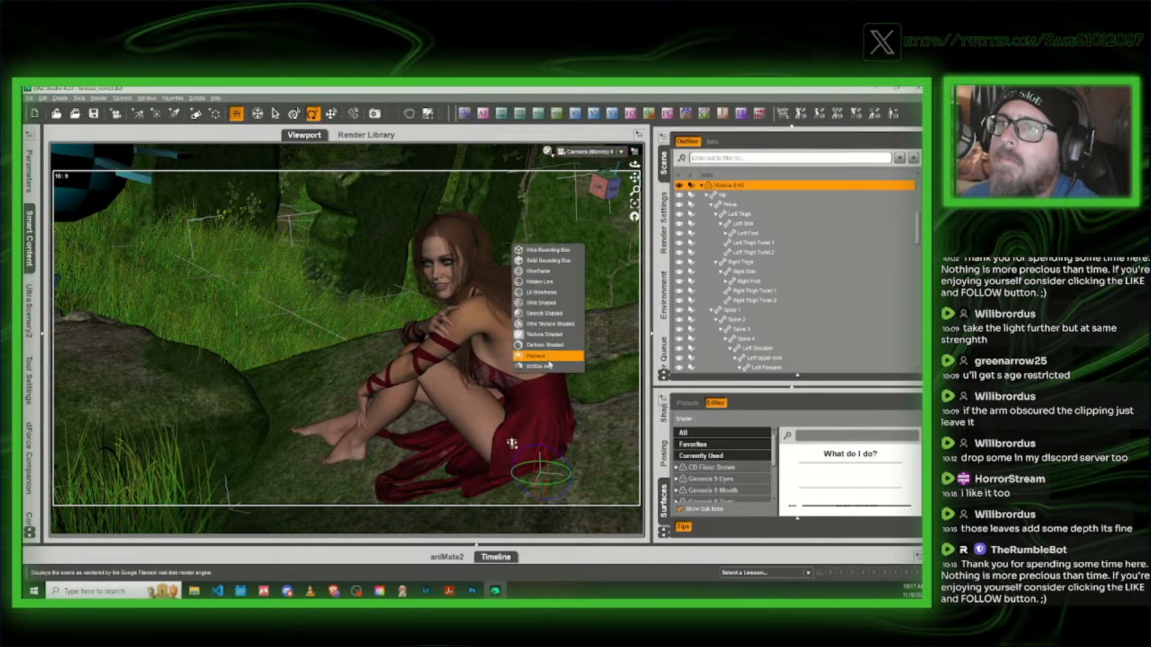
left_click(548, 368)
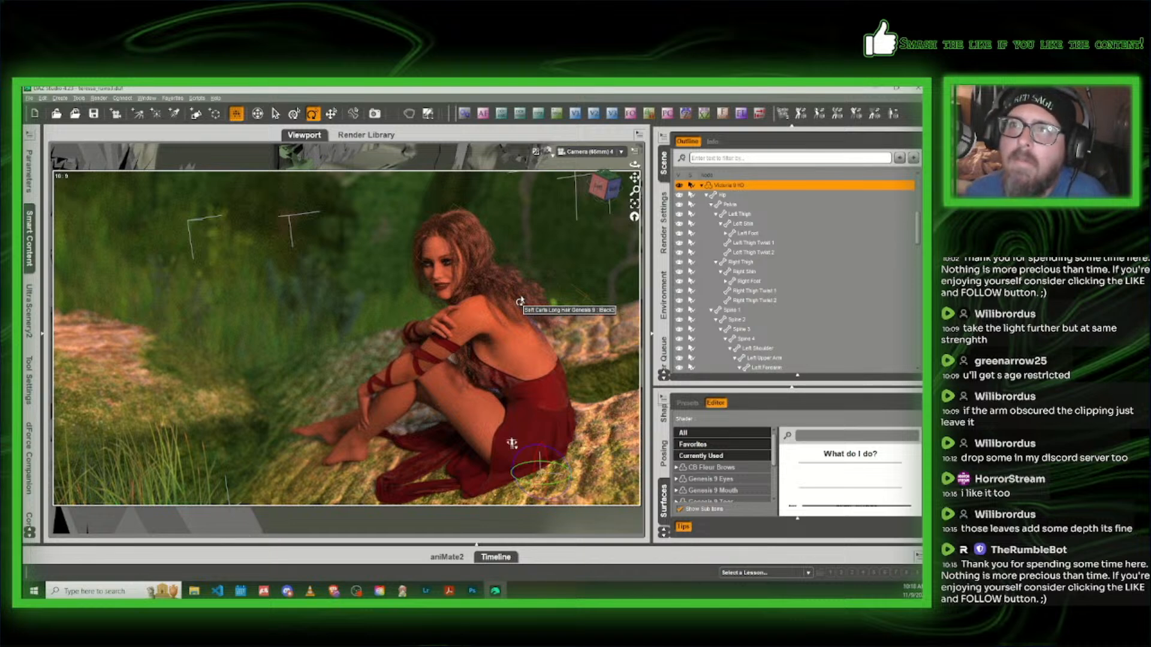
Step: Switch the viewport to Texture Shaded and rotate the back bones of the Soft Curls Long Hair to adjust the strands behind her shoulder
left_click(550, 154)
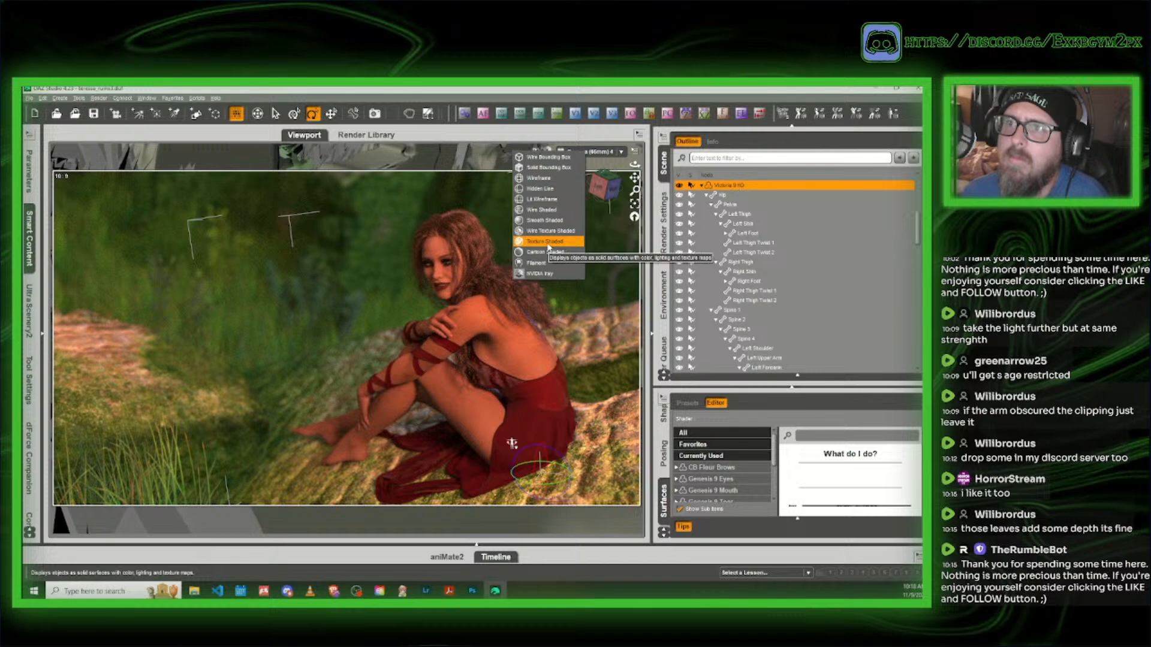
left_click(548, 242)
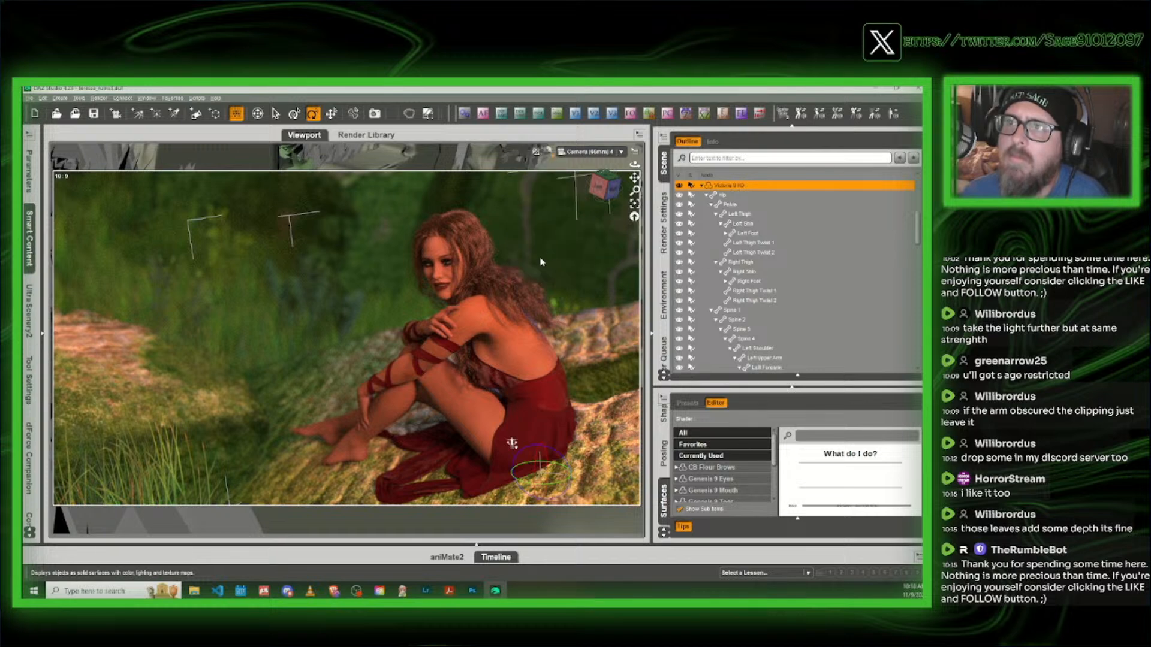
left_click(527, 294)
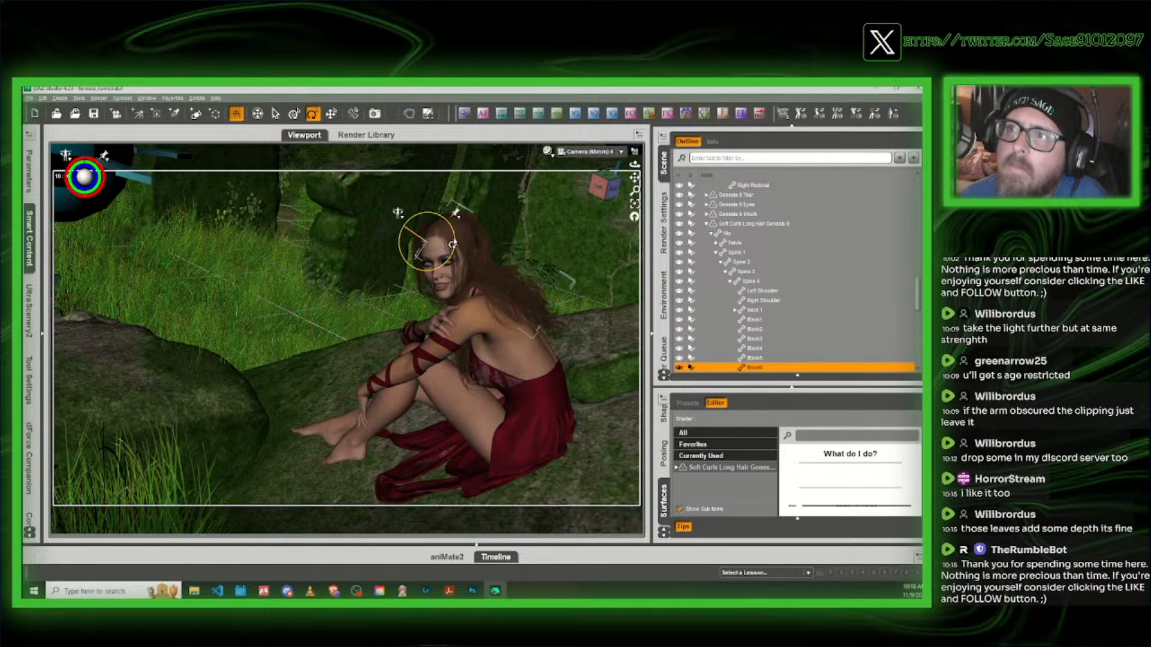
left_click(536, 313)
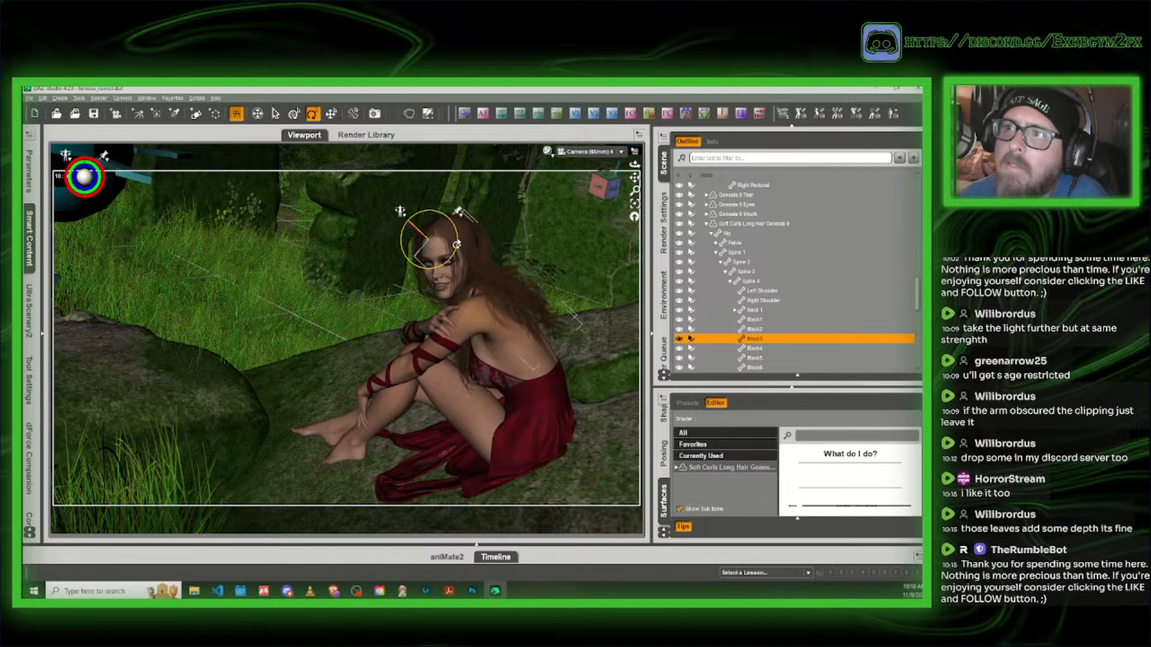
left_click(538, 307)
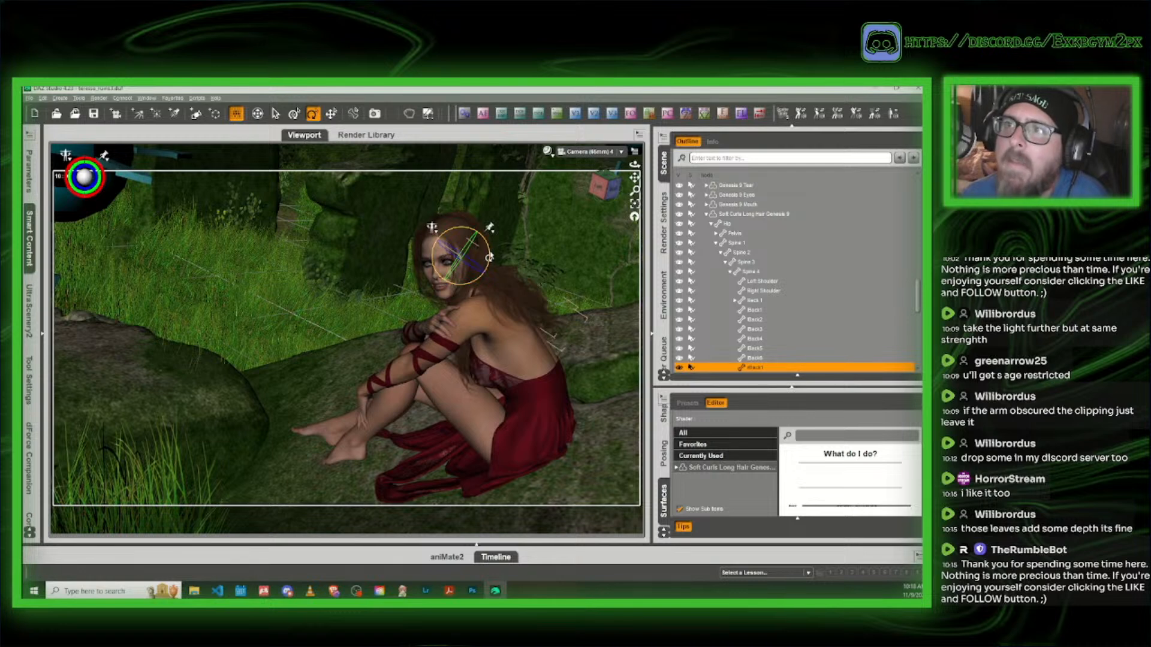
left_click(541, 305)
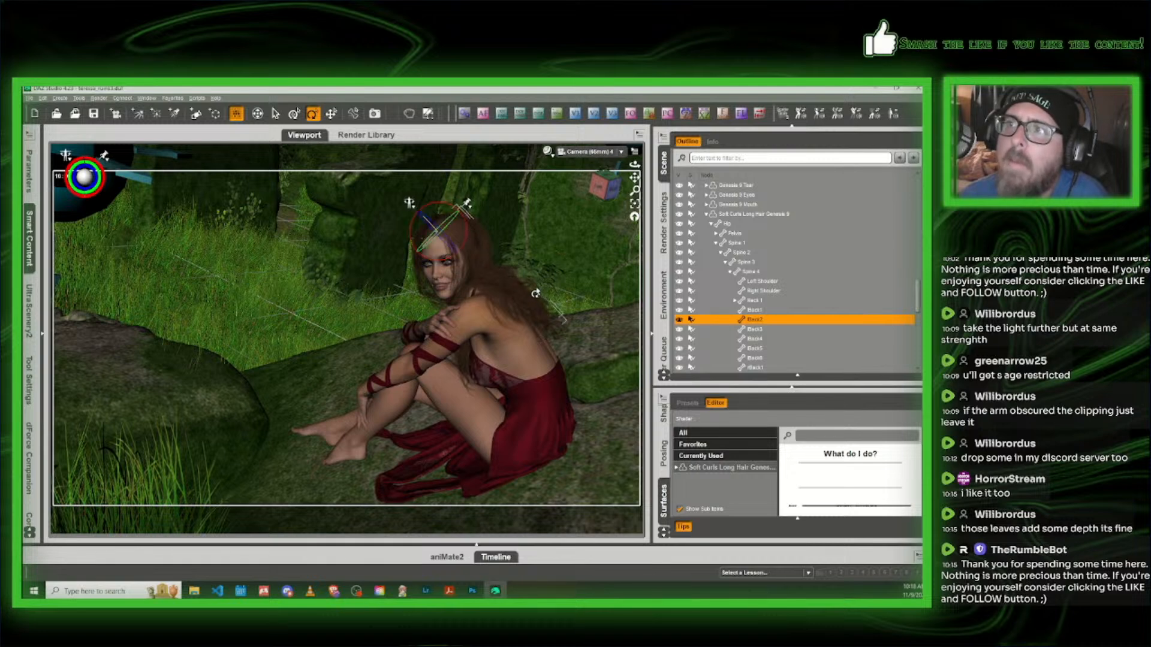
left_click(466, 241)
left_click_drag(465, 240, 466, 244)
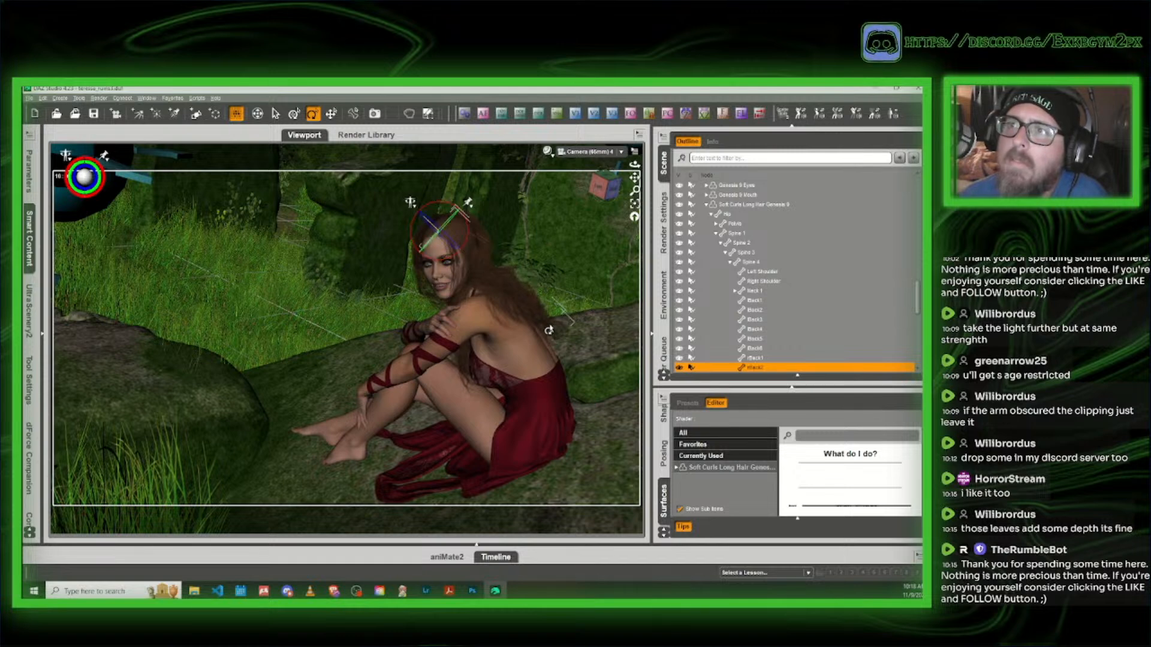
left_click(548, 331)
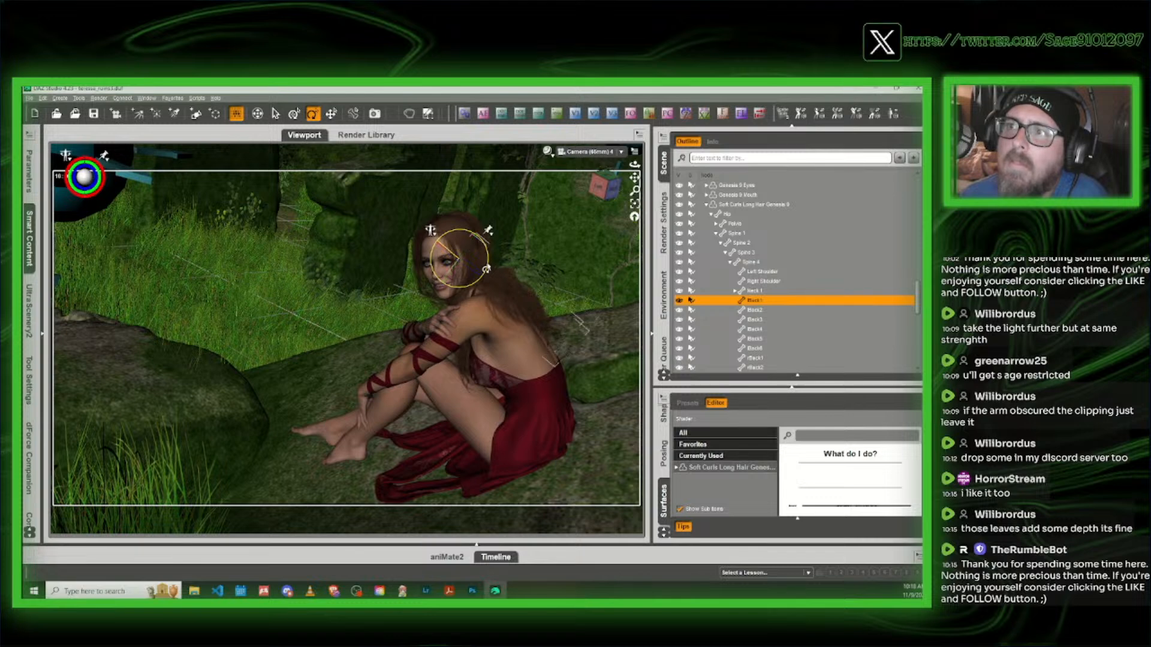
Step: Preview the adjusted hair through the fourth camera in NVIDIA Iray and return the viewport to Texture Shaded
left_click(547, 151)
left_click(545, 279)
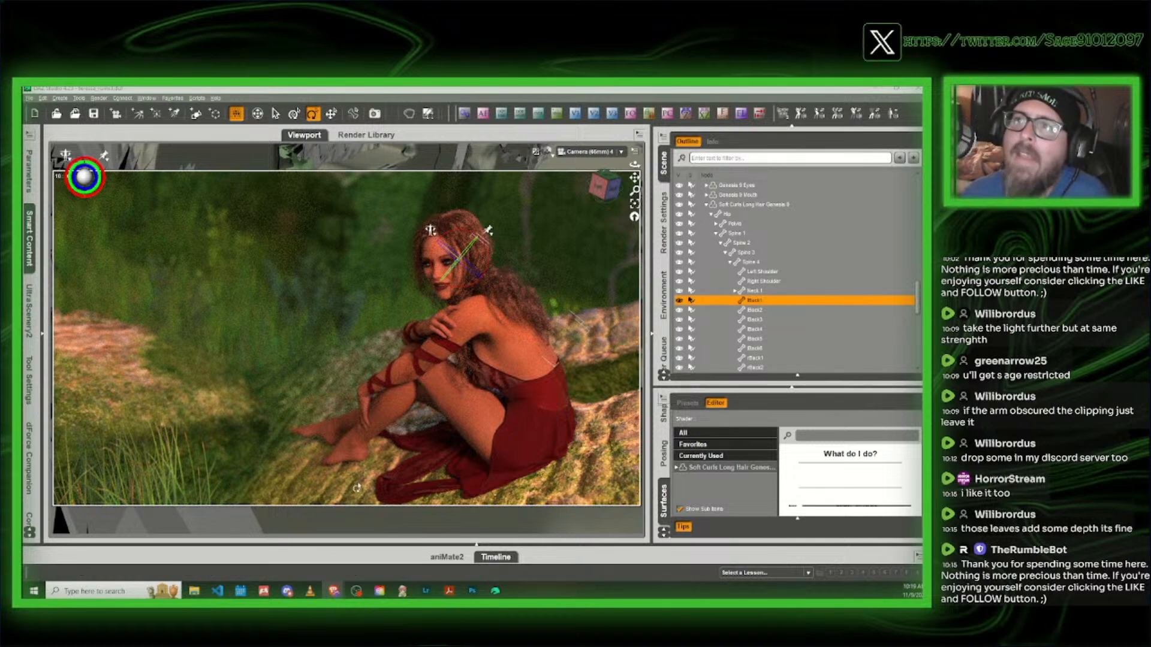
left_click(547, 153)
left_click(544, 240)
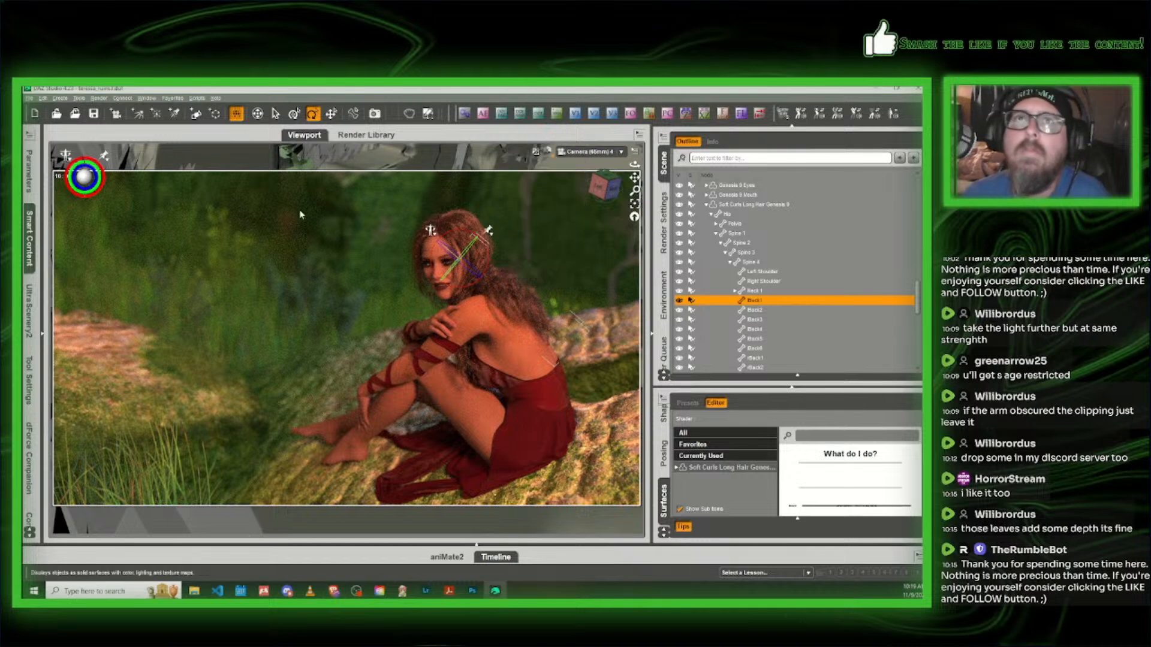
Step: Save the scene as a new file named teressa_ruins4 alongside the earlier ruins scene files
left_click(28, 98)
mouse_move(47, 163)
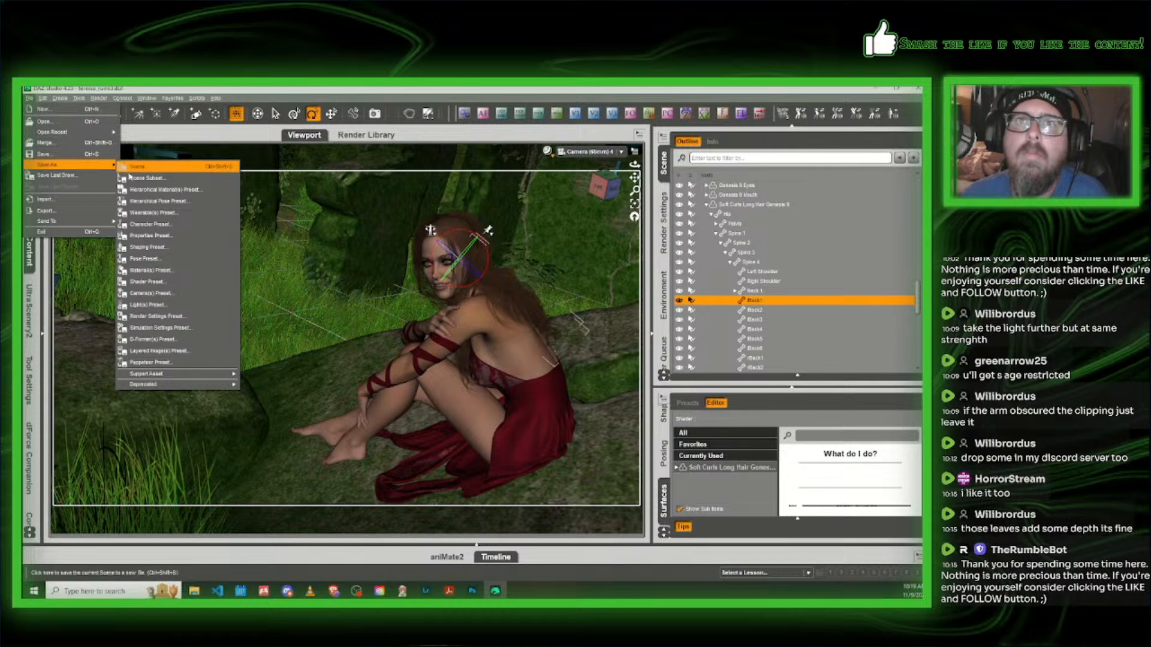
left_click(134, 168)
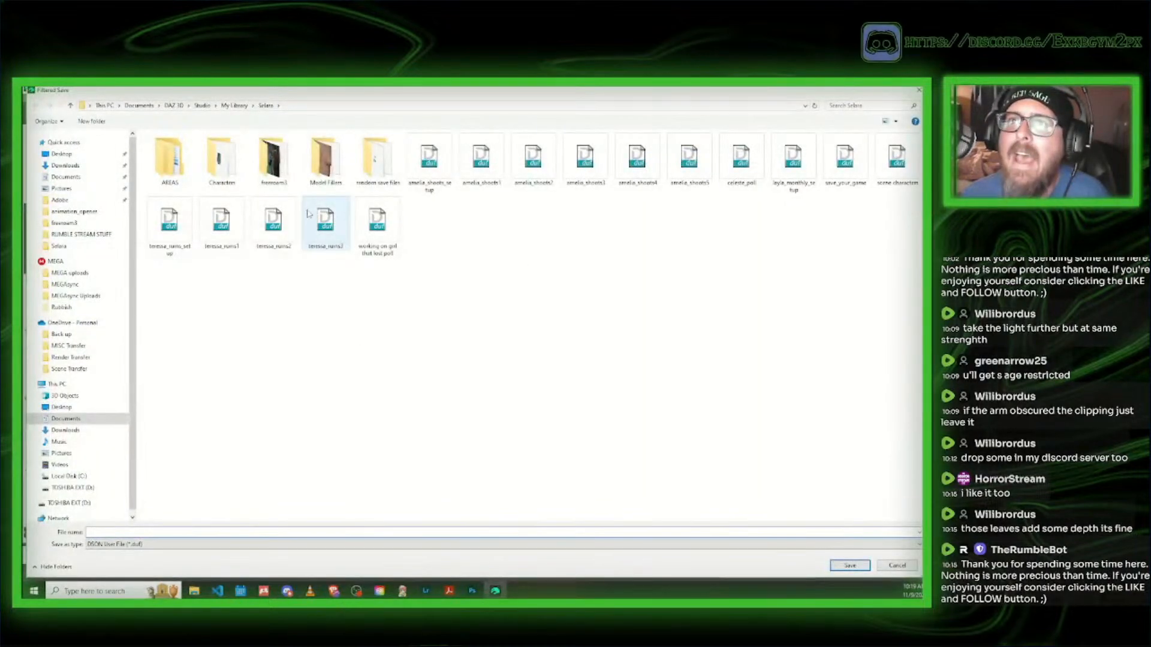
left_click(326, 223)
left_click(149, 532)
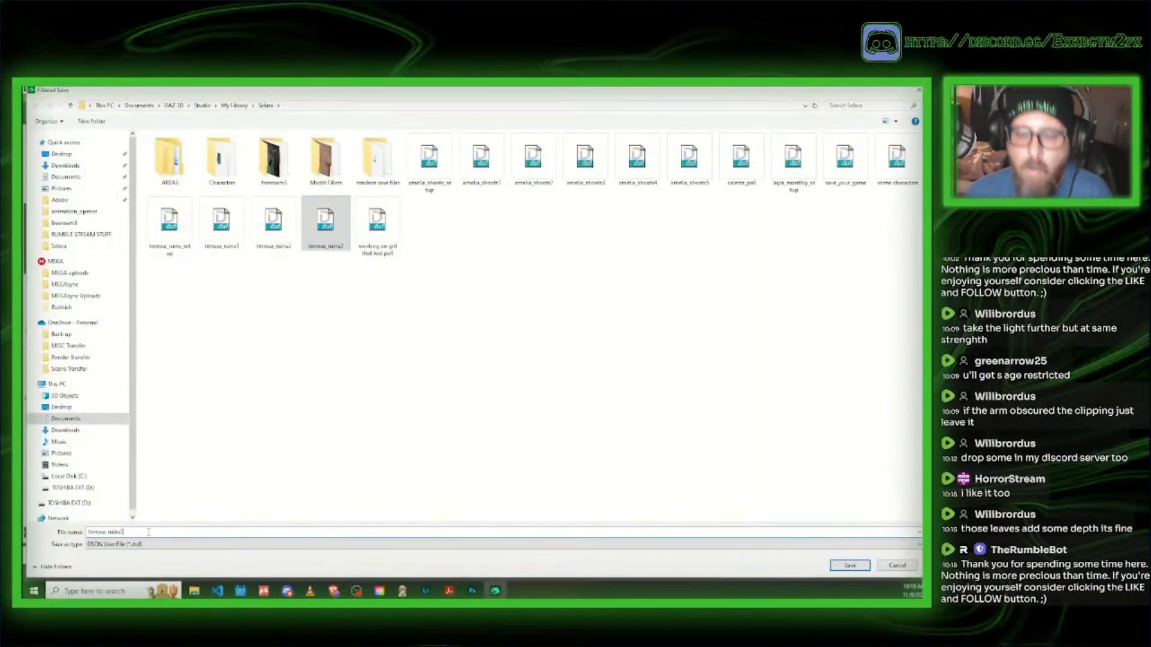
key("BackSpace")
type("4")
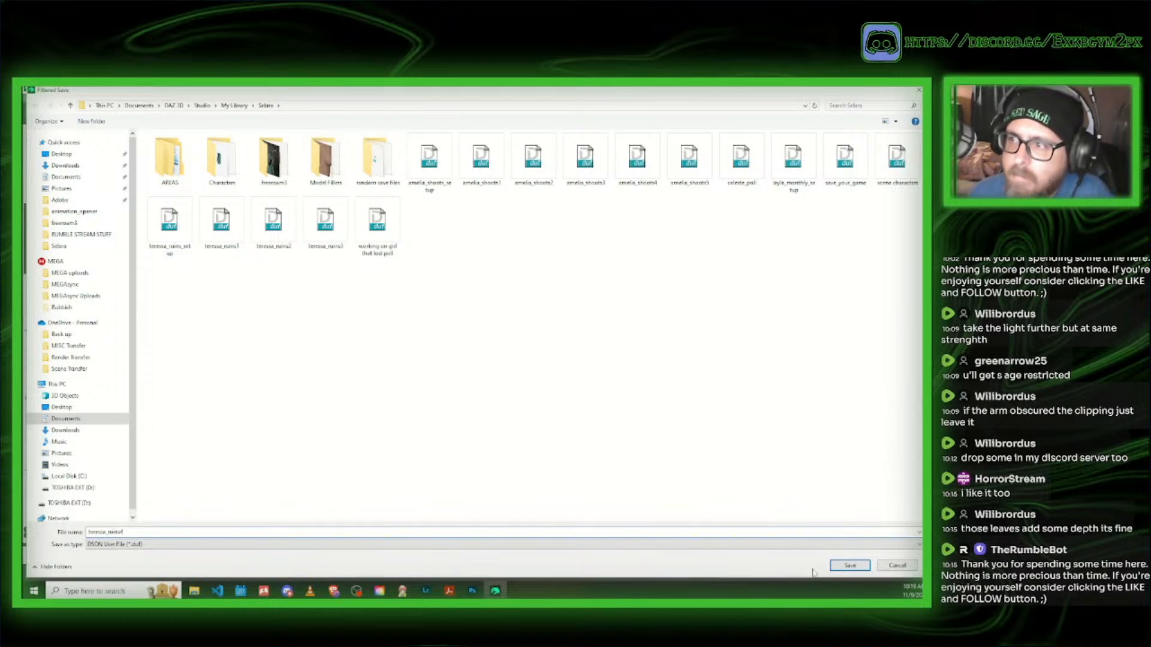
left_click(849, 565)
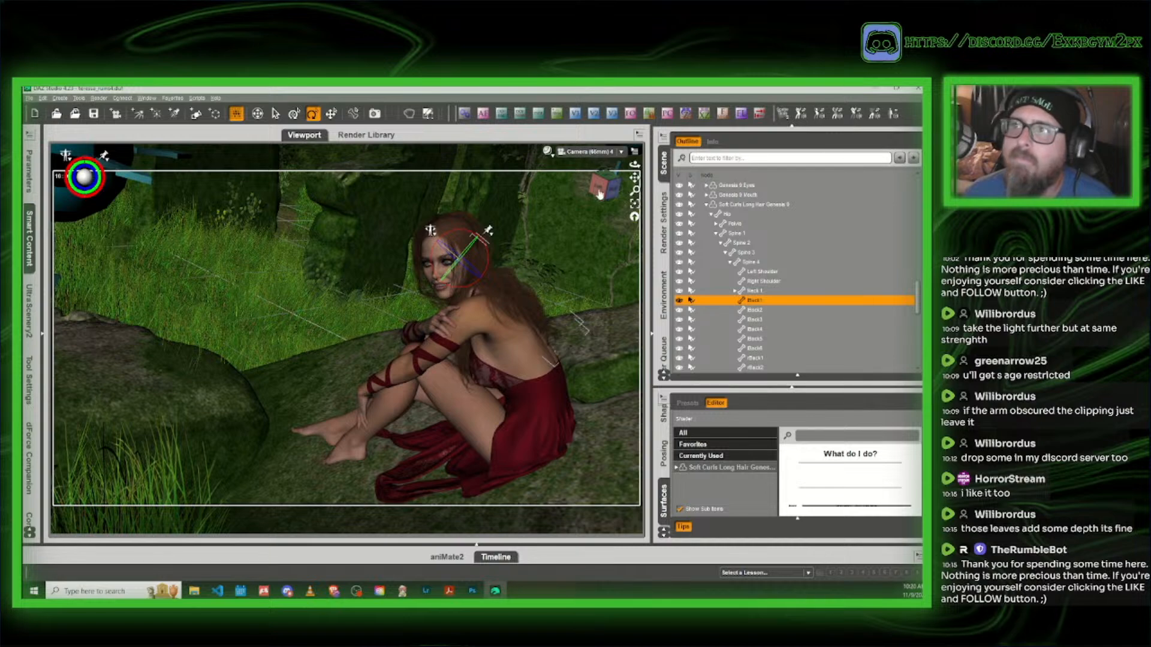
Step: Return to Perspective View and examine the seated figure and surrounding rocks from different sides for another camera angle
left_click(592, 152)
left_click(595, 161)
mouse_move(604, 186)
left_mouse_down()
mouse_move(629, 186)
mouse_move(605, 193)
left_mouse_up()
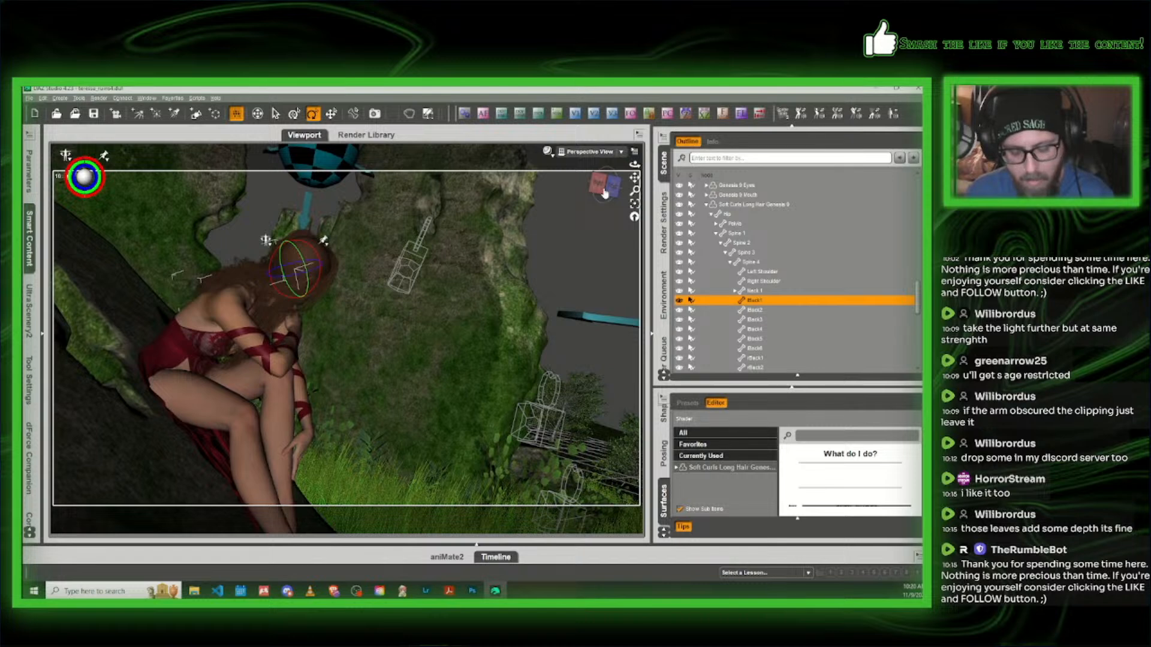
left_click_drag(604, 193, 604, 193)
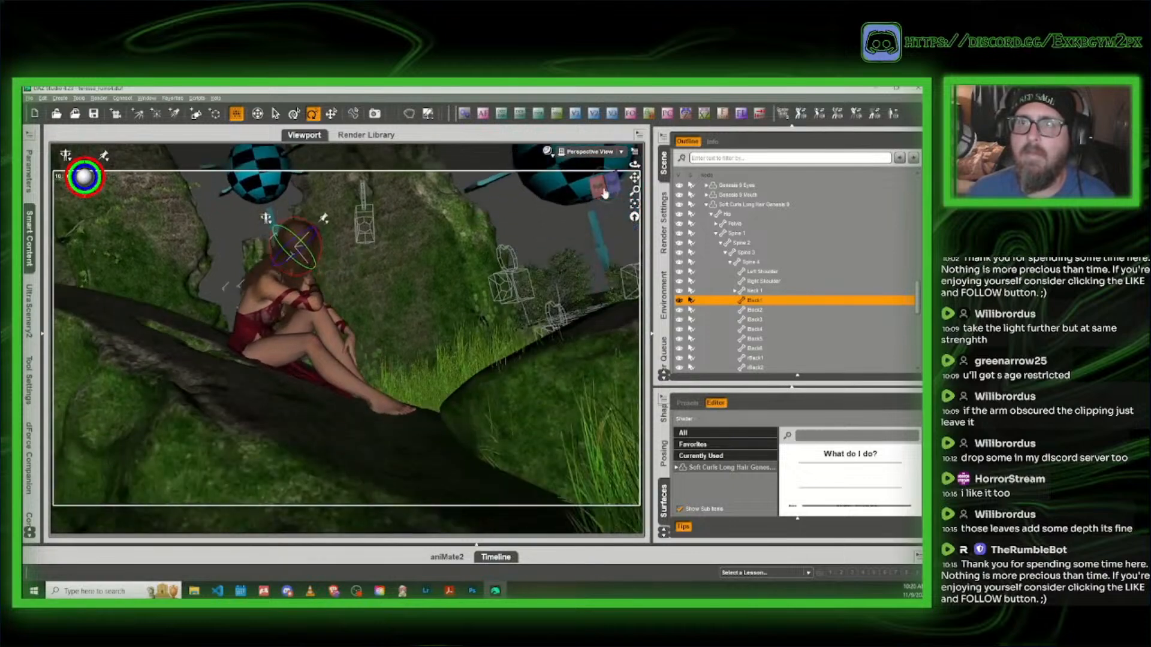
left_click_drag(586, 193, 601, 188)
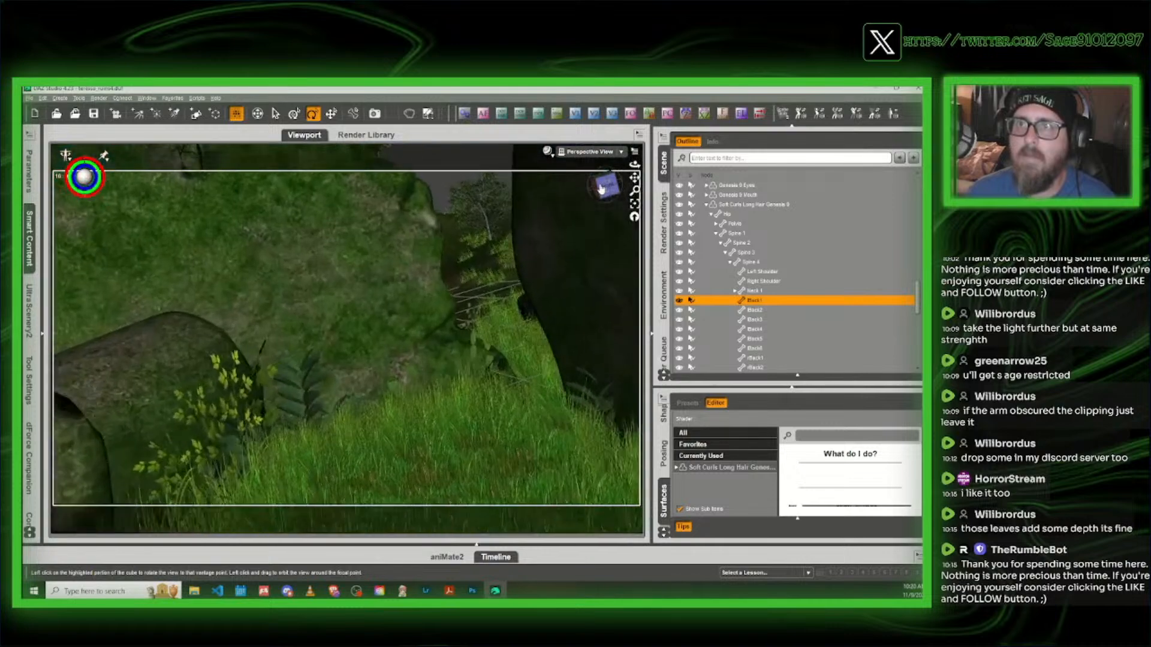
left_click_drag(601, 189, 601, 189)
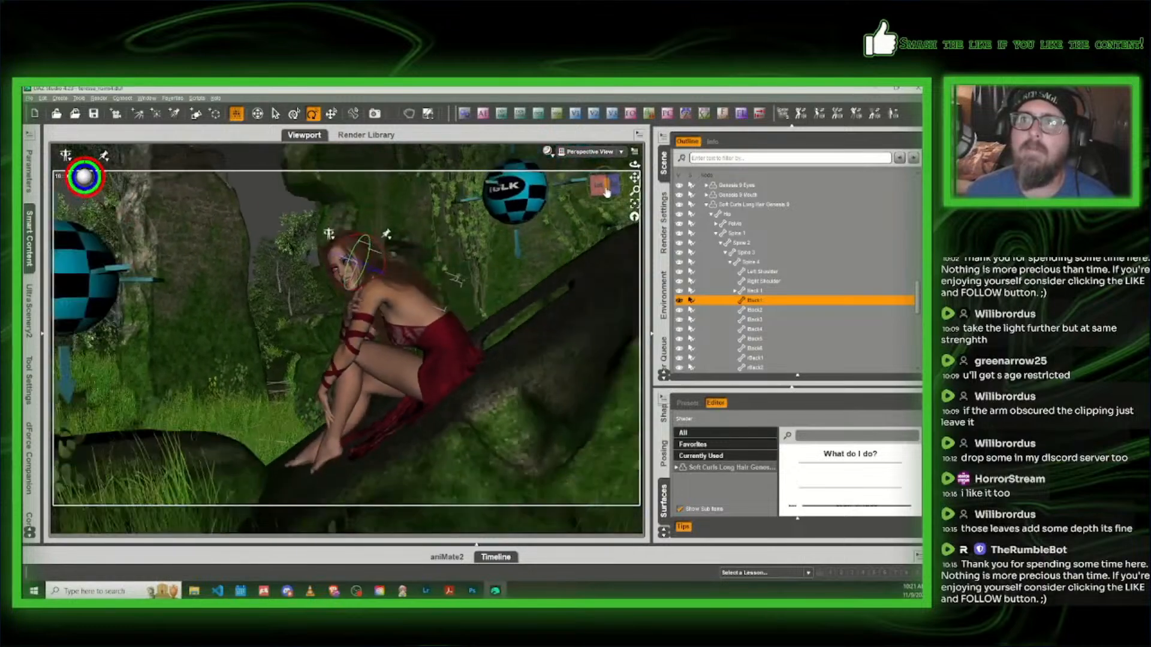
left_click_drag(607, 192, 607, 191)
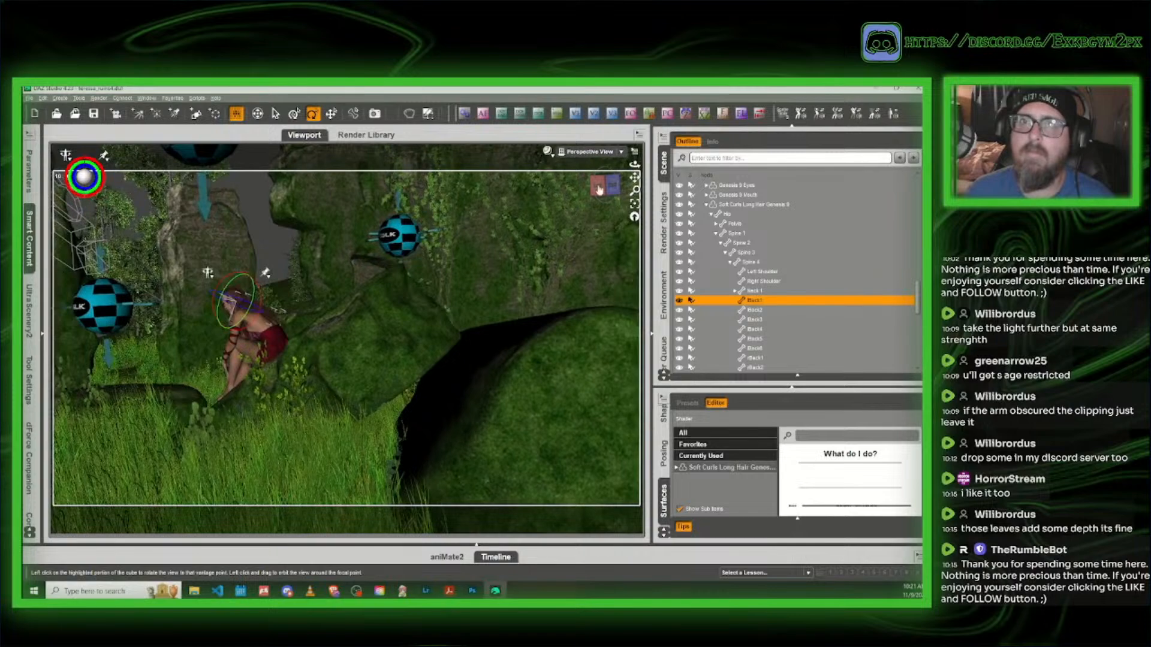
left_click_drag(603, 188, 599, 189)
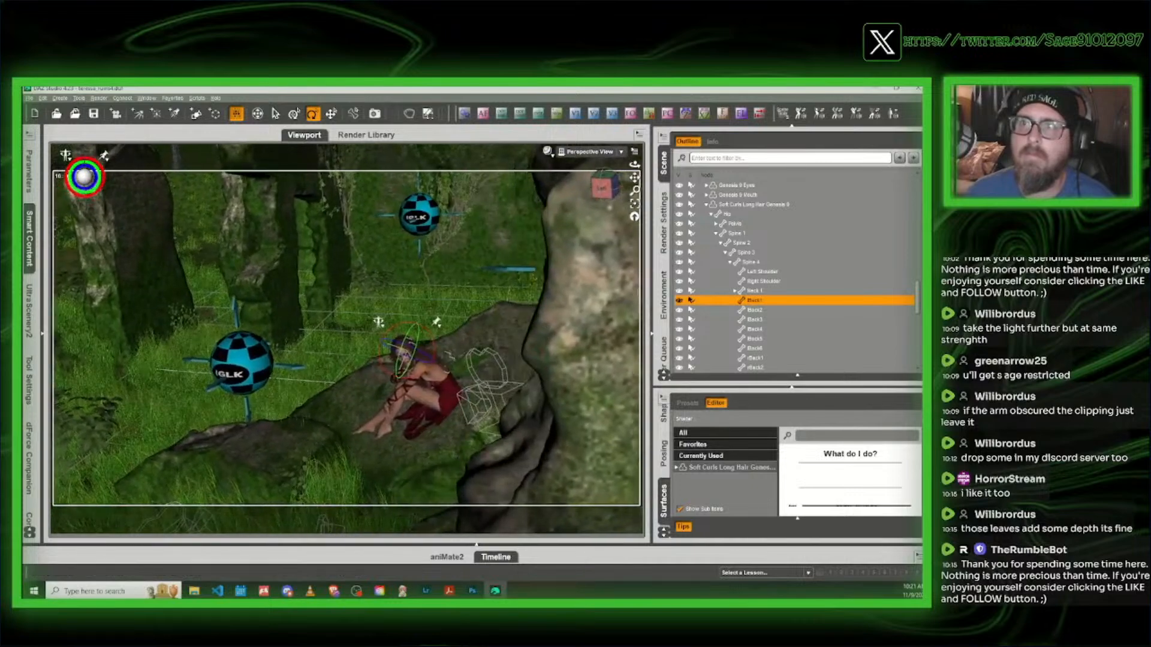
left_click_drag(605, 189, 604, 189)
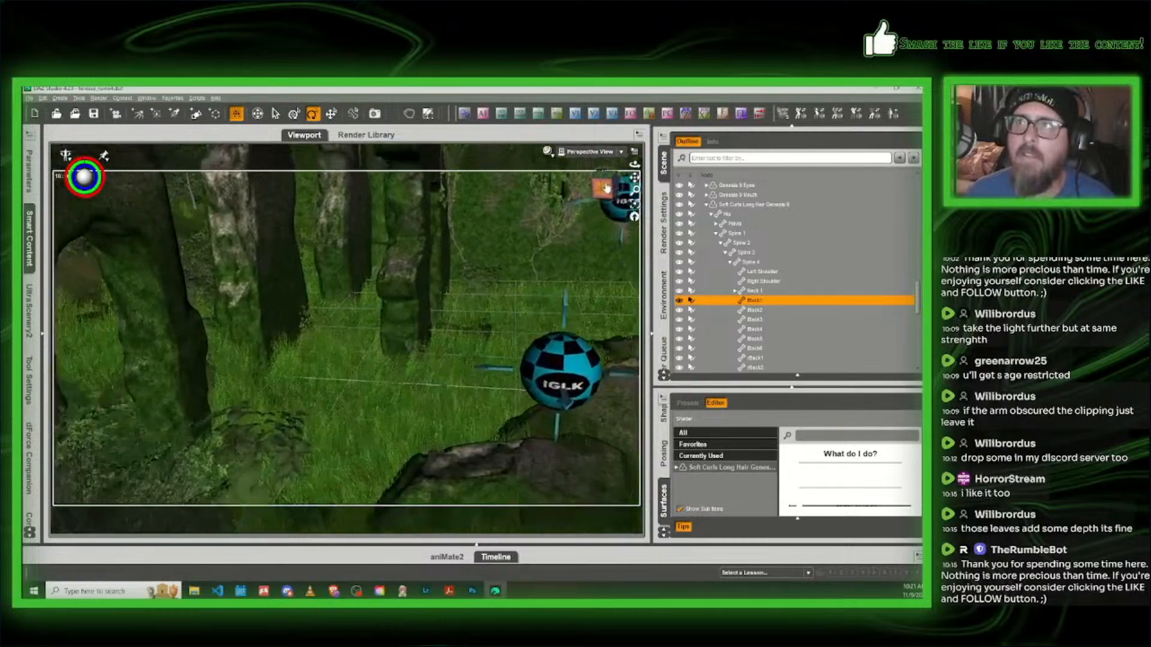
left_click_drag(606, 189, 606, 189)
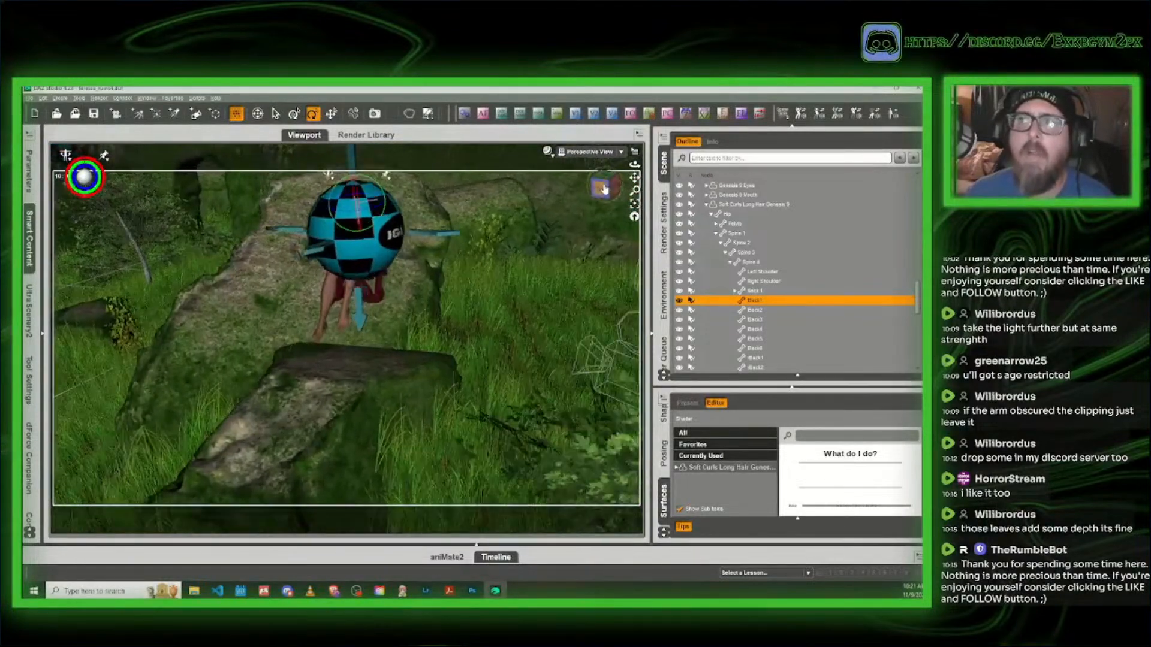
left_click_drag(601, 188, 602, 188)
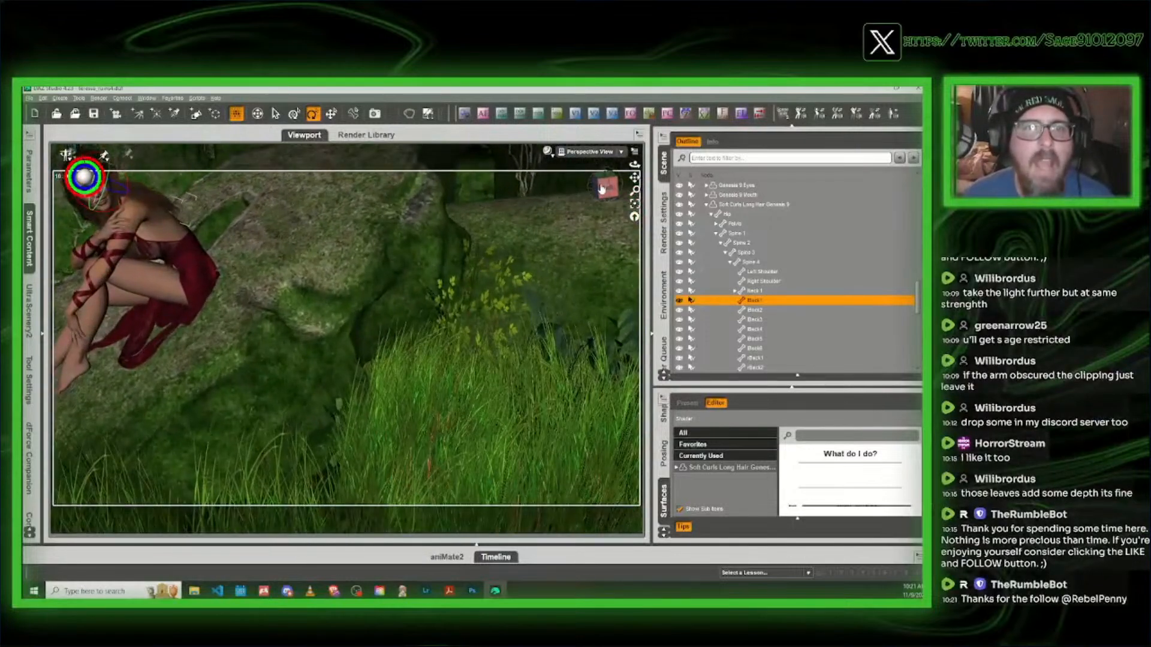